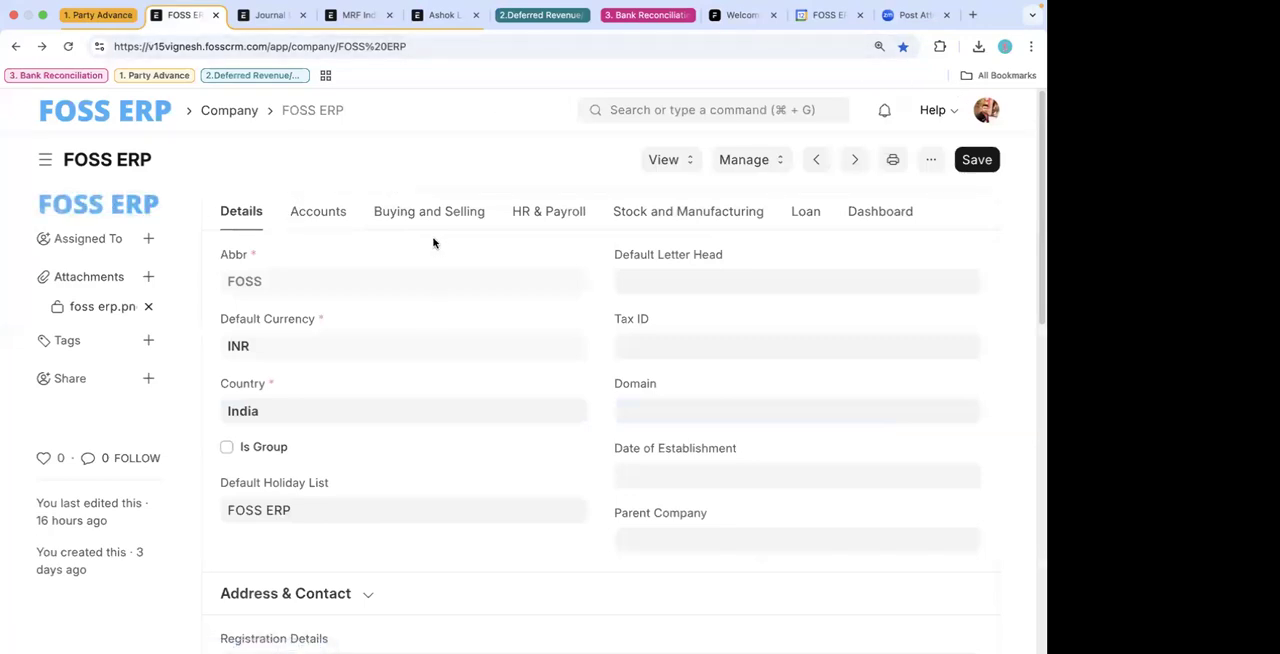
click(274, 15)
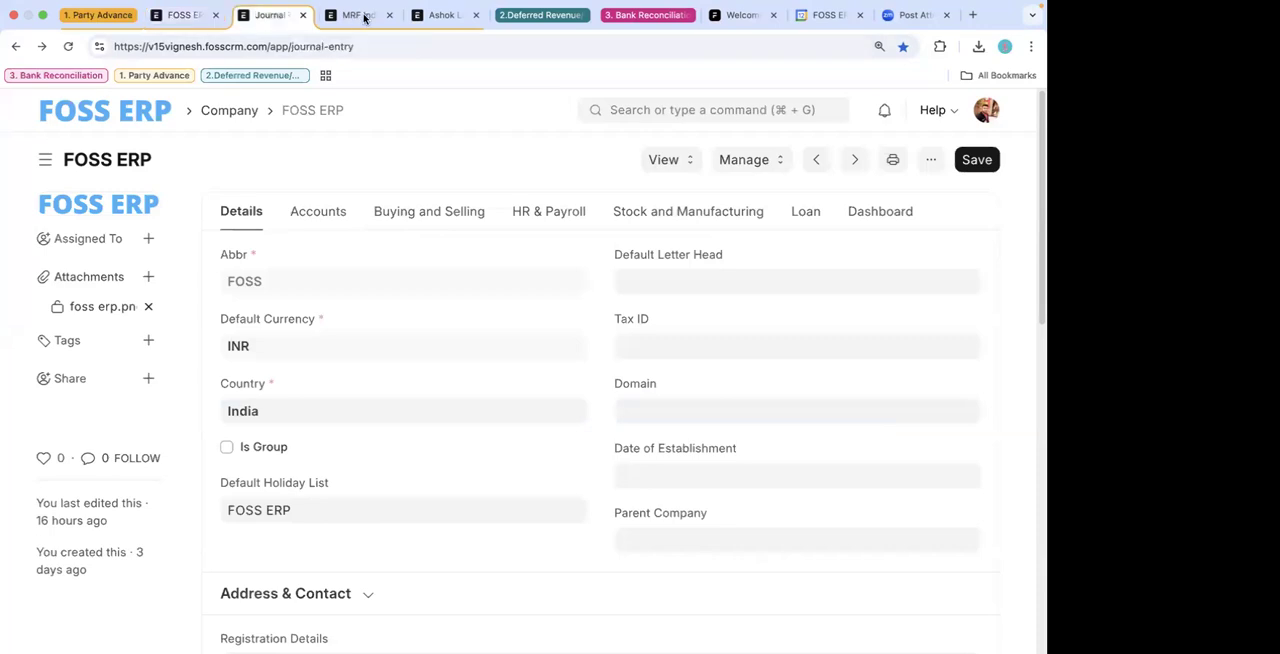
click(363, 15)
click(432, 15)
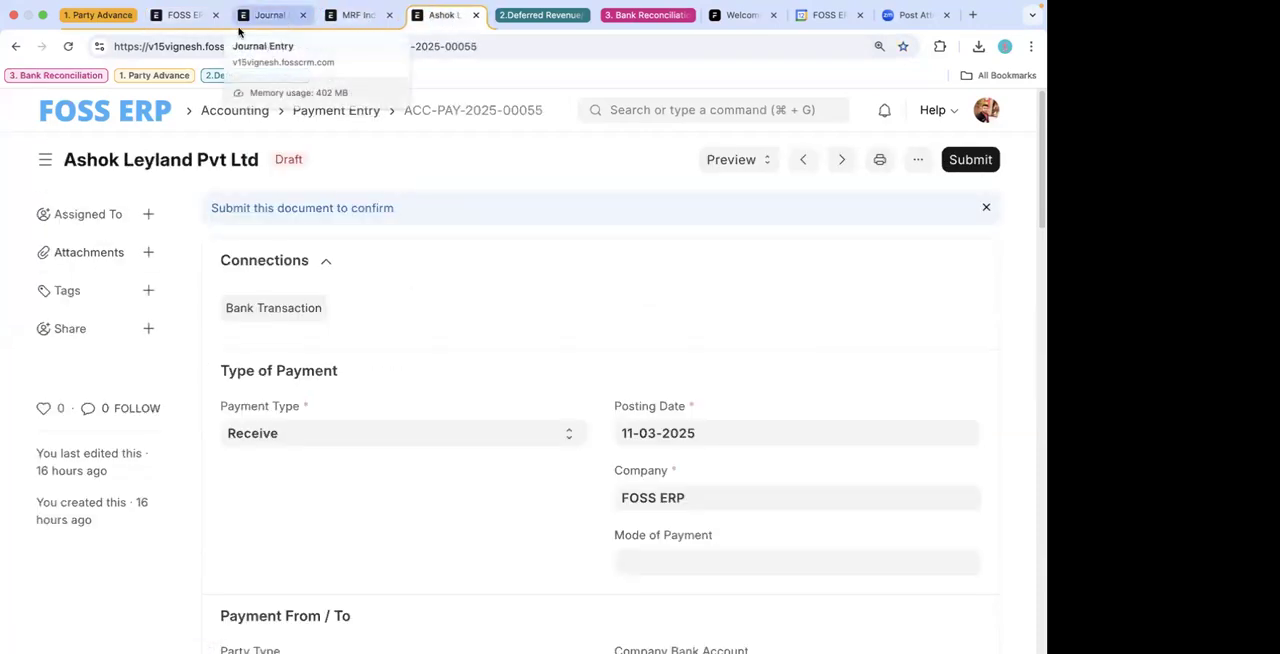
click(180, 15)
click(660, 105)
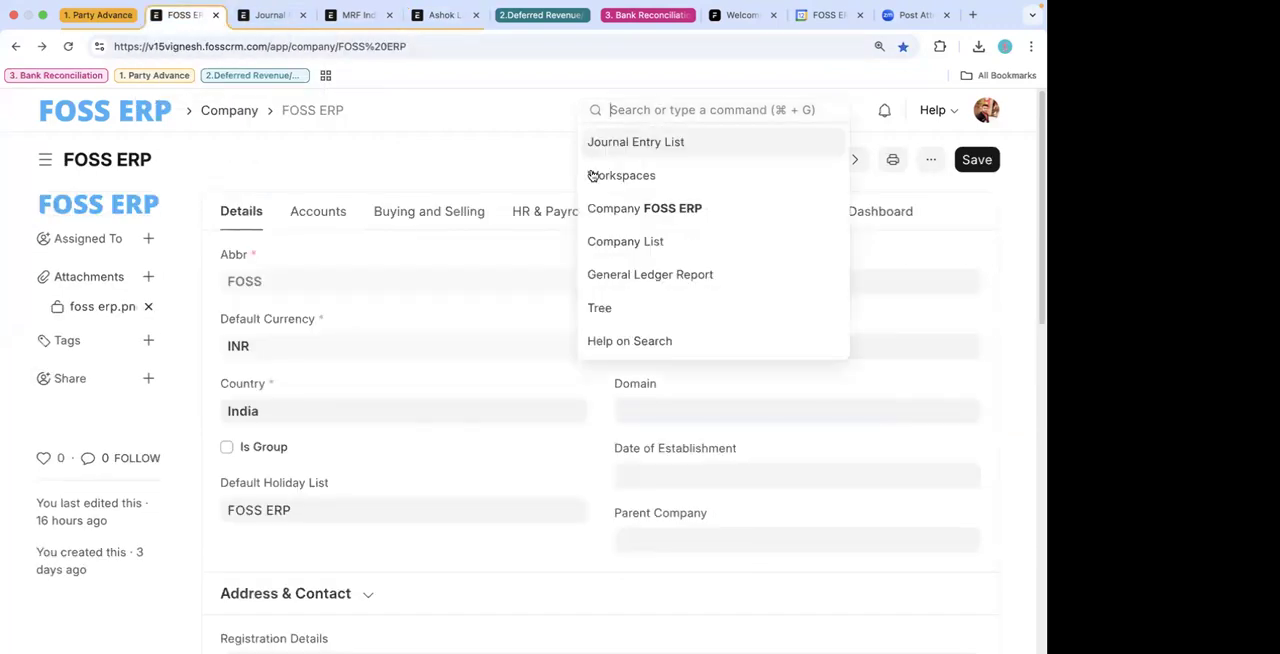
- Examine the Advance Payments options in the FOSS ERP company's accounts settings
click(440, 211)
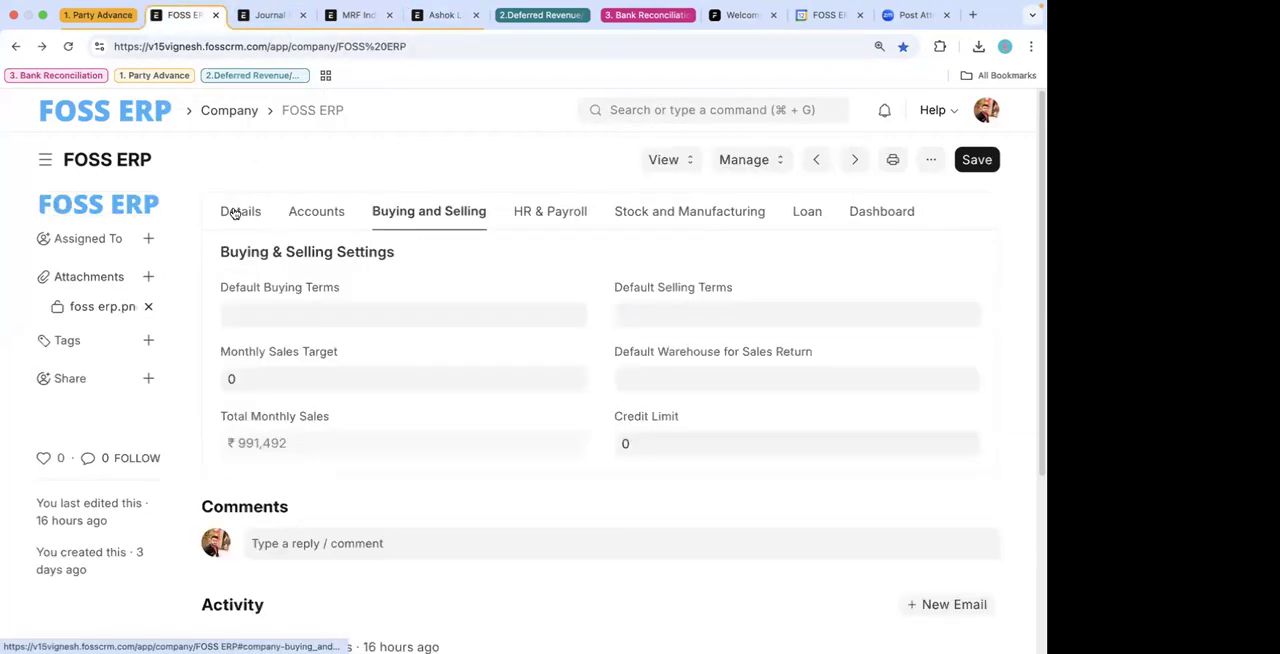
click(312, 214)
scroll(417, 320, down, 5)
scroll(417, 320, down, 5)
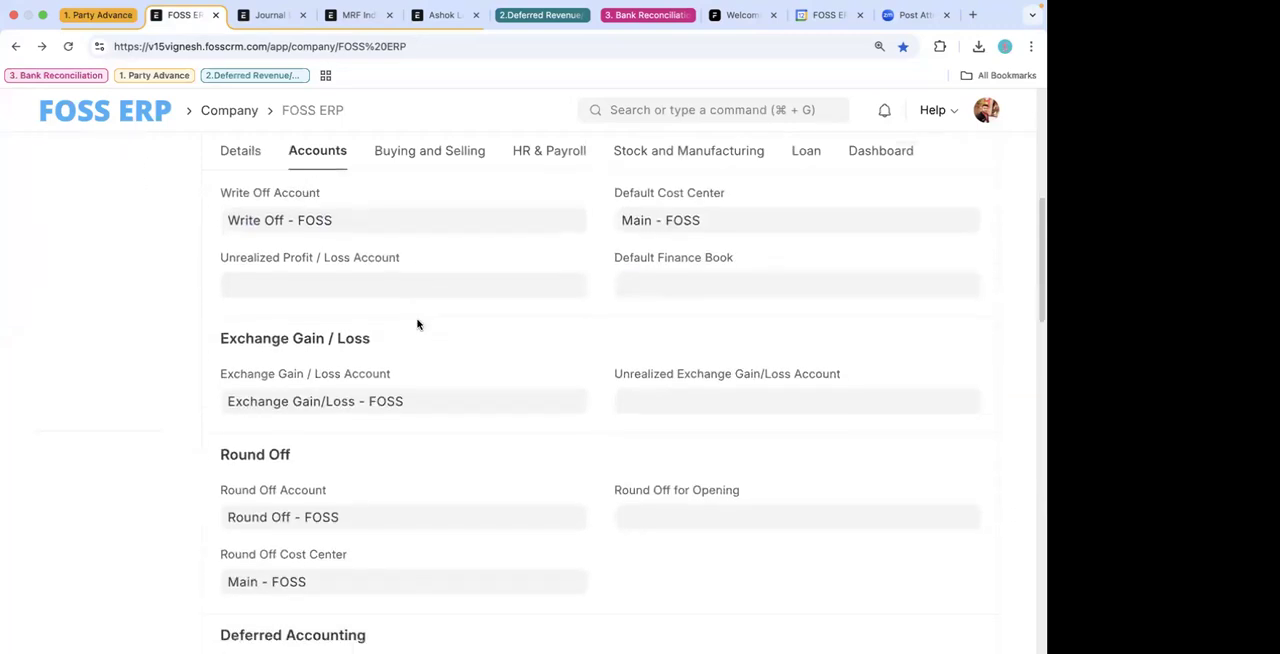
scroll(365, 378, down, 2)
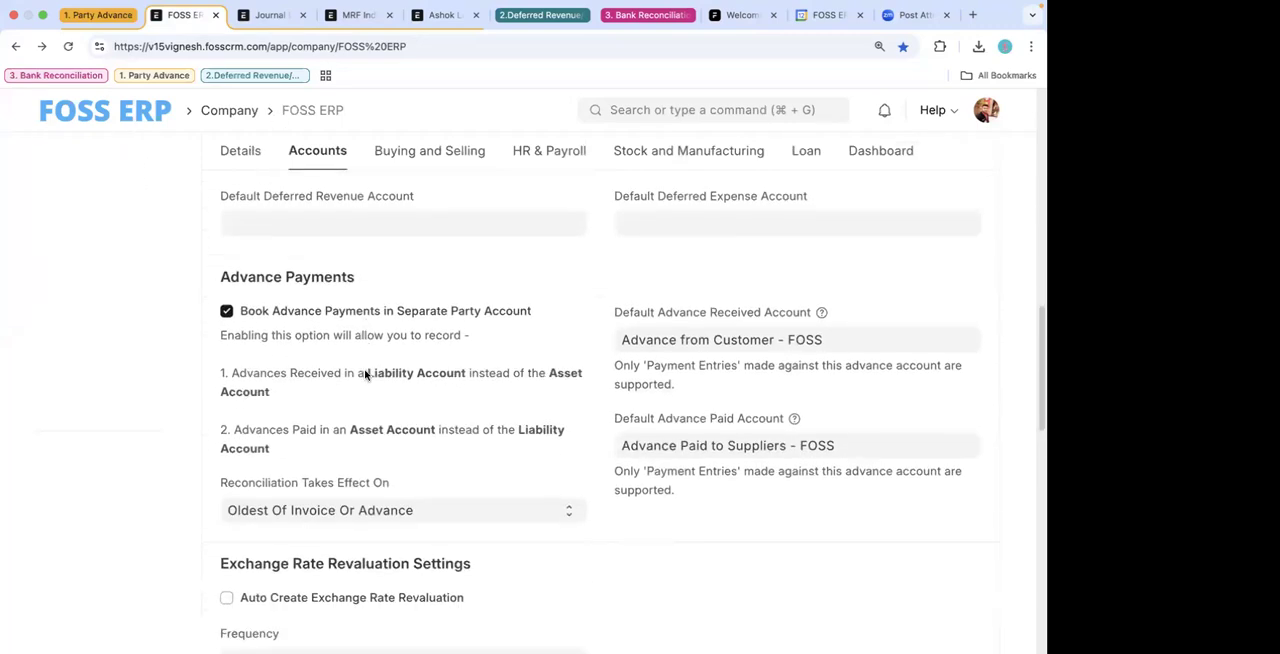
double_click(297, 262)
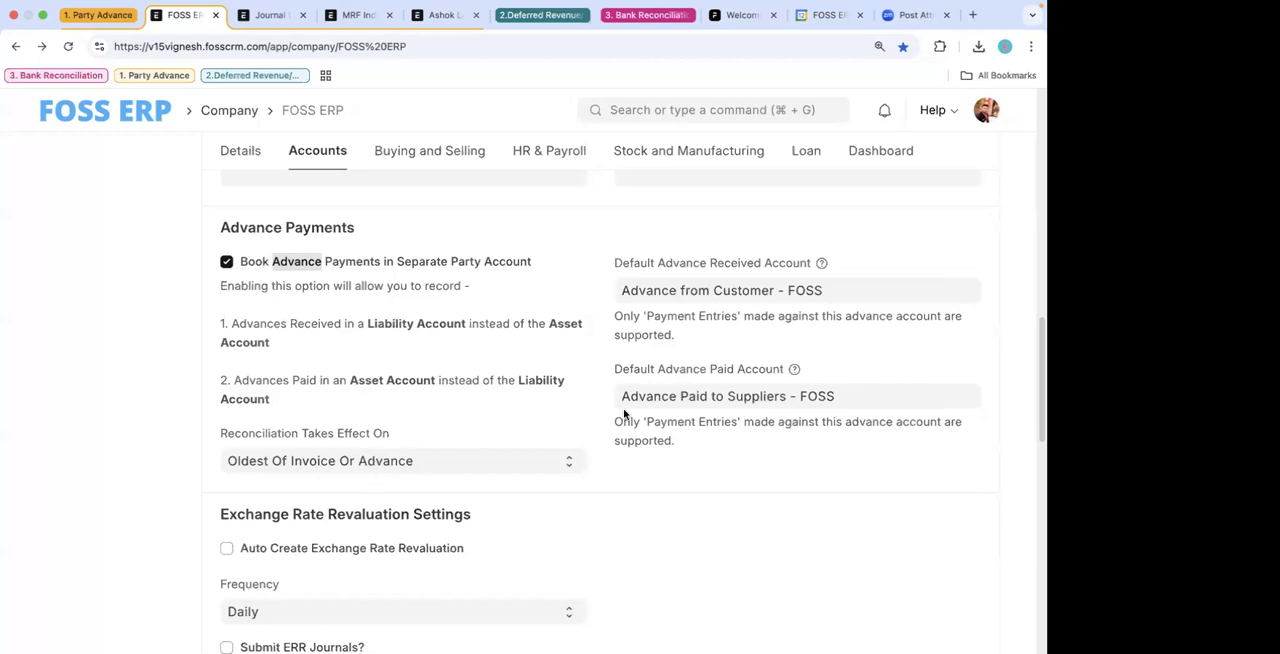
- Clear the Default Advance Received Account and select Advance from Customer - FOSS again
click(750, 290)
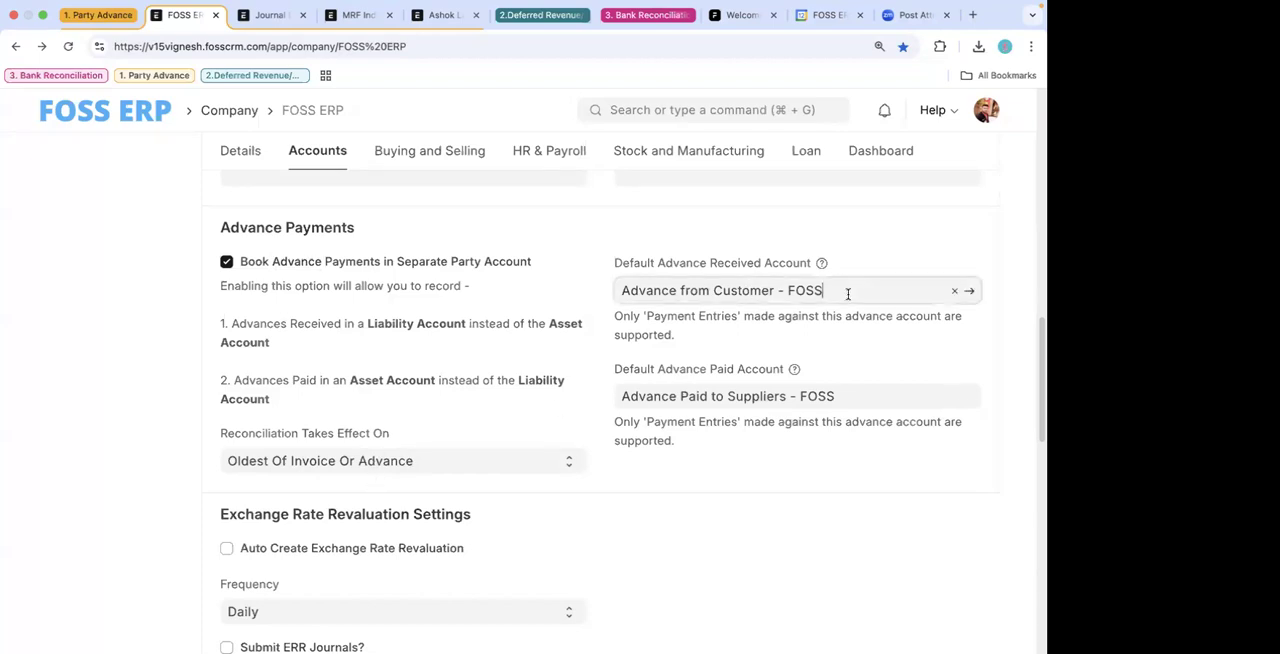
key(BackSpace)
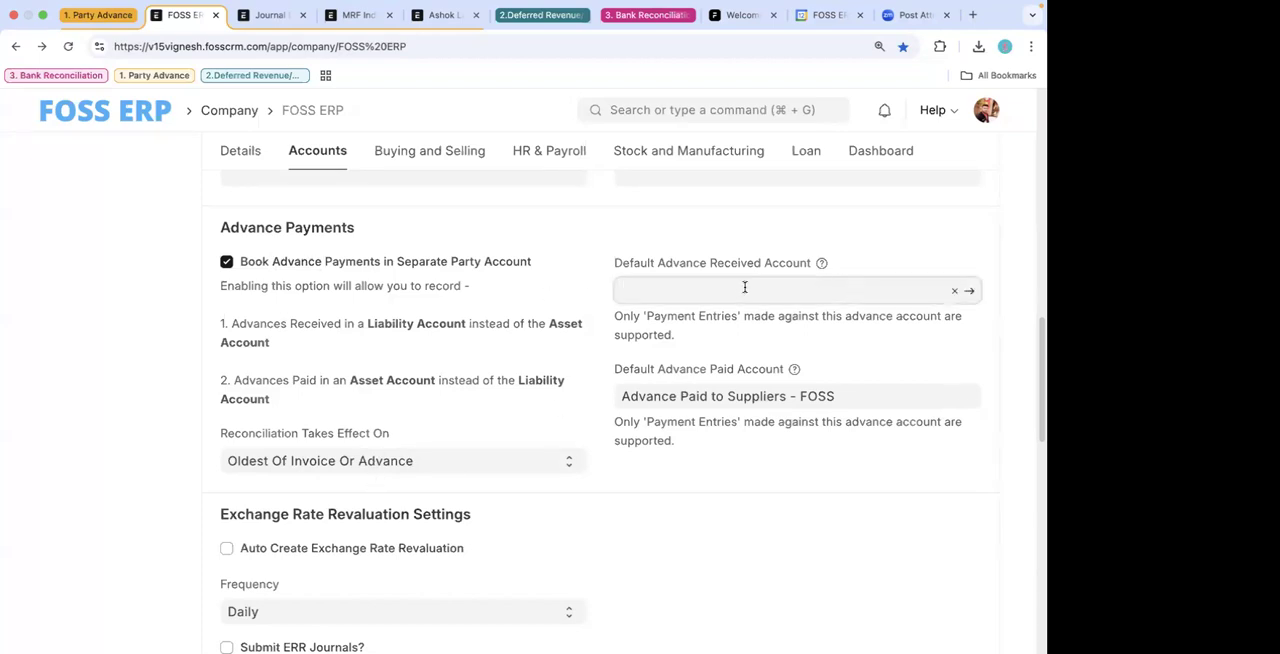
click(726, 322)
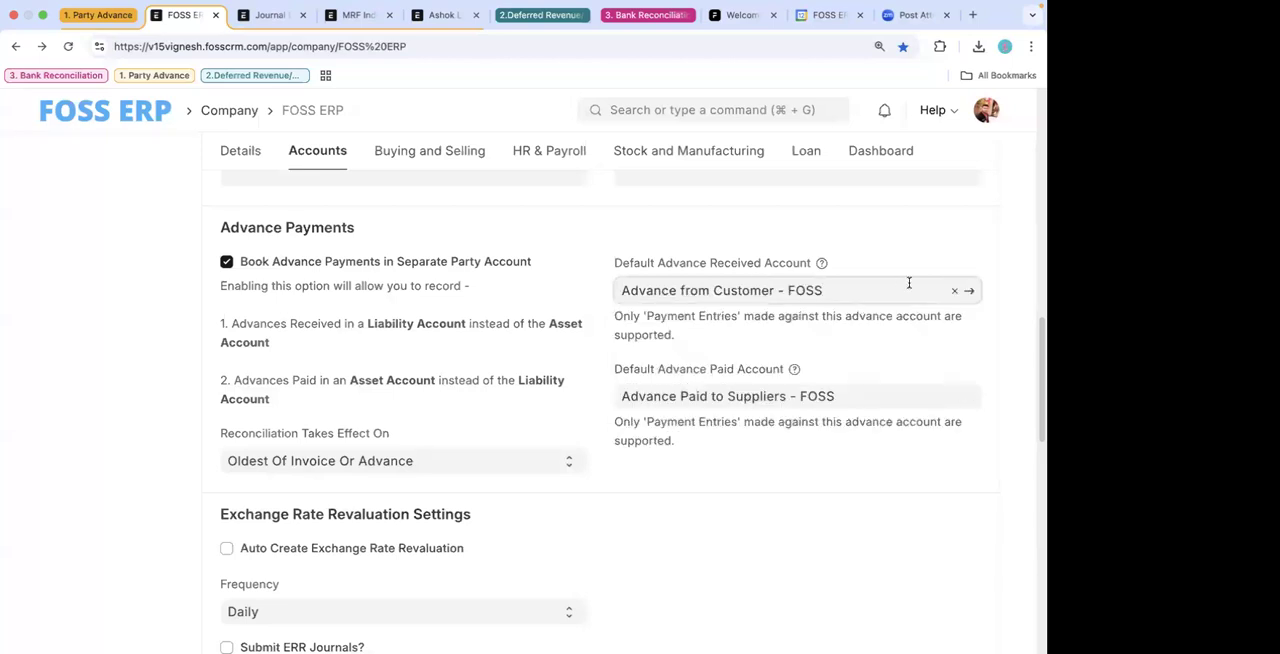
- Inspect the linked account records for Advance from Customer - FOSS and Advance Paid to Suppliers - FOSS
click(969, 290)
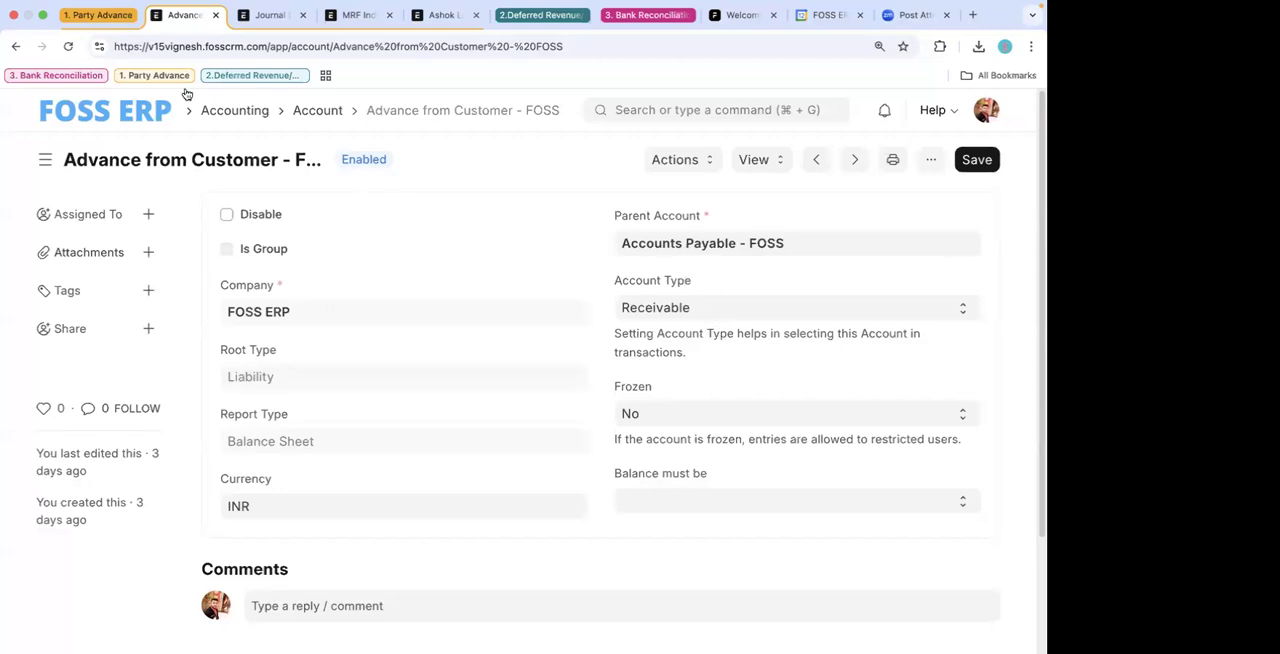
click(16, 46)
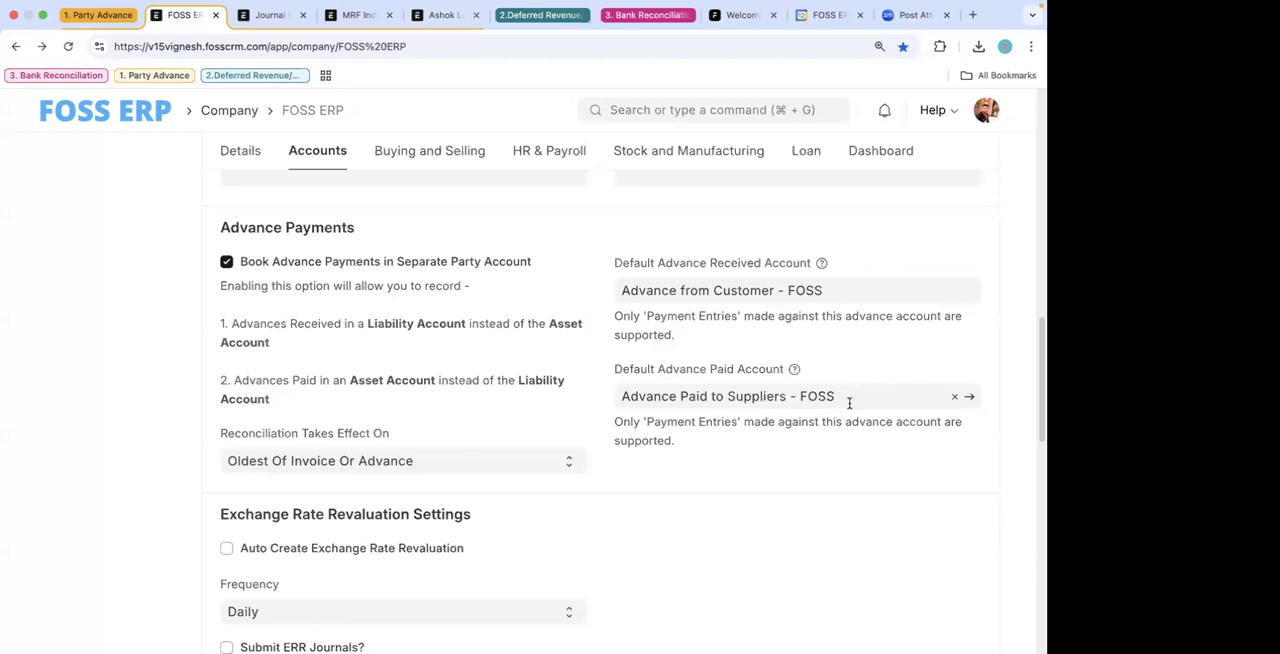
click(966, 397)
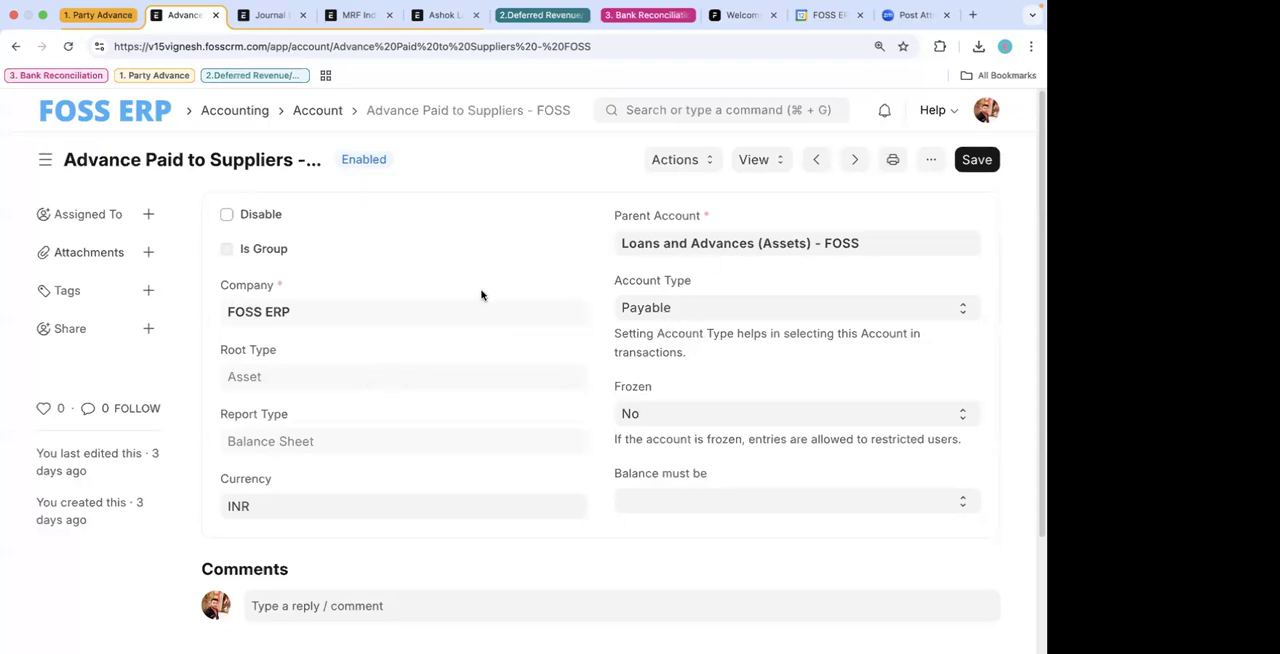
click(13, 46)
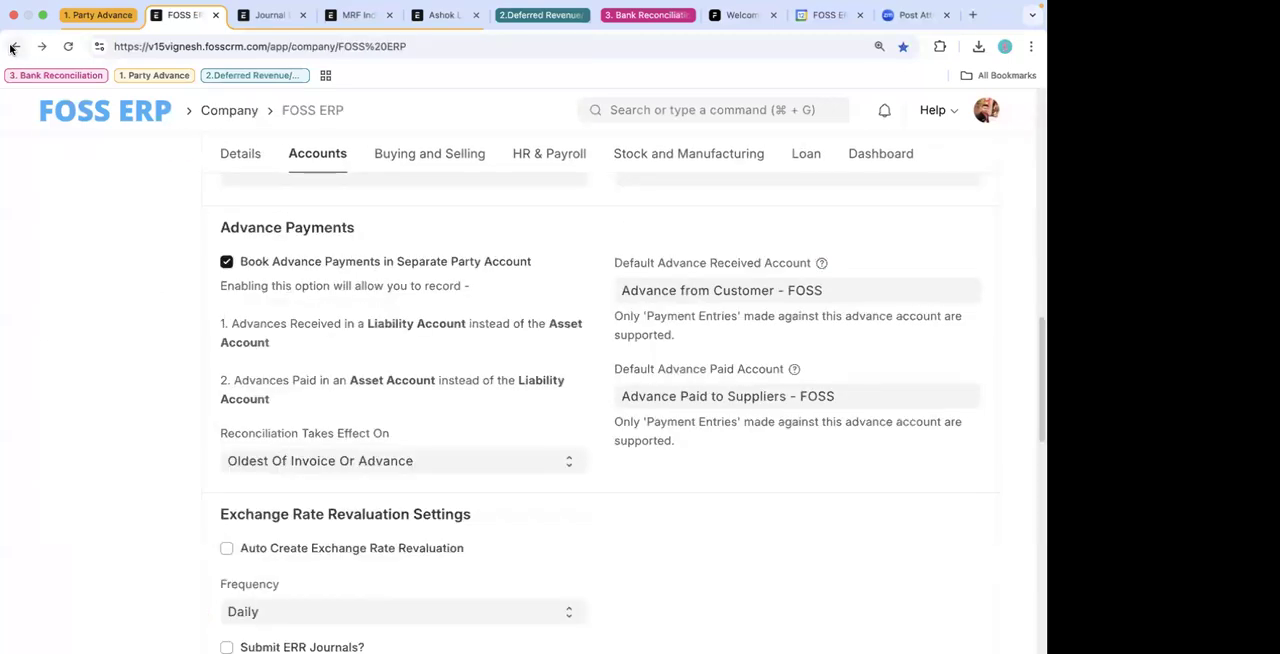
- Review the draft MRF Industries payment entry's type, party and amount, and expand its Accounts section
click(262, 16)
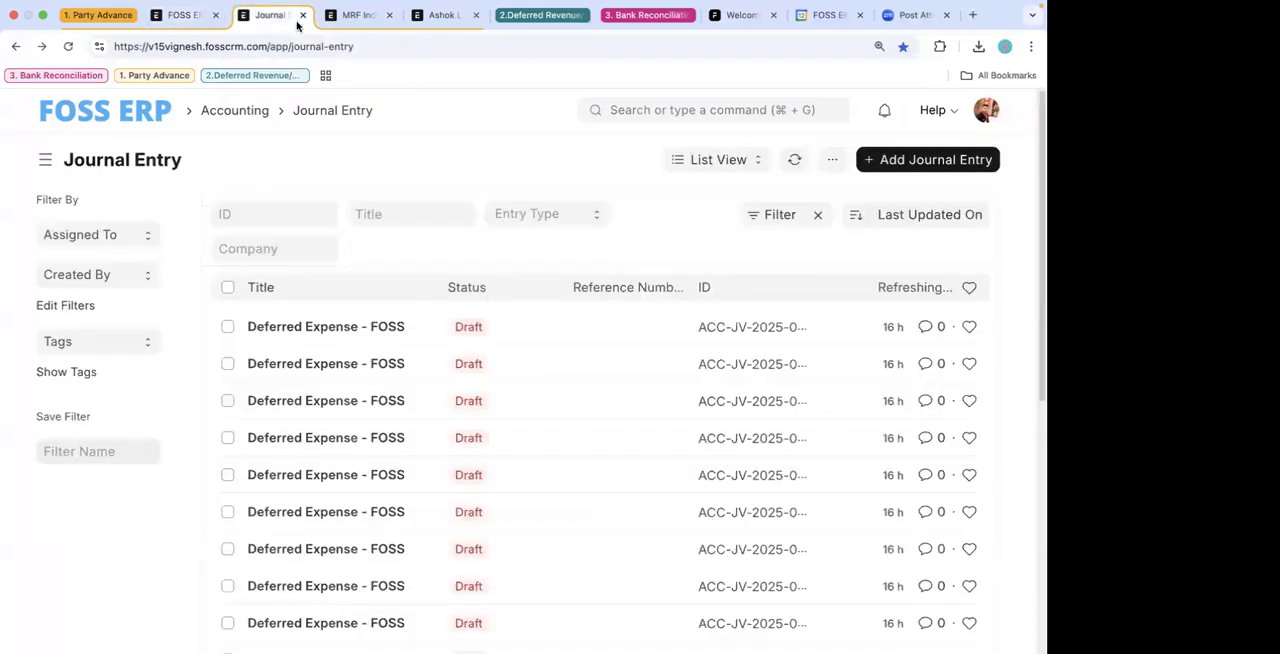
click(348, 15)
scroll(386, 271, down, 2)
scroll(386, 271, up, 2)
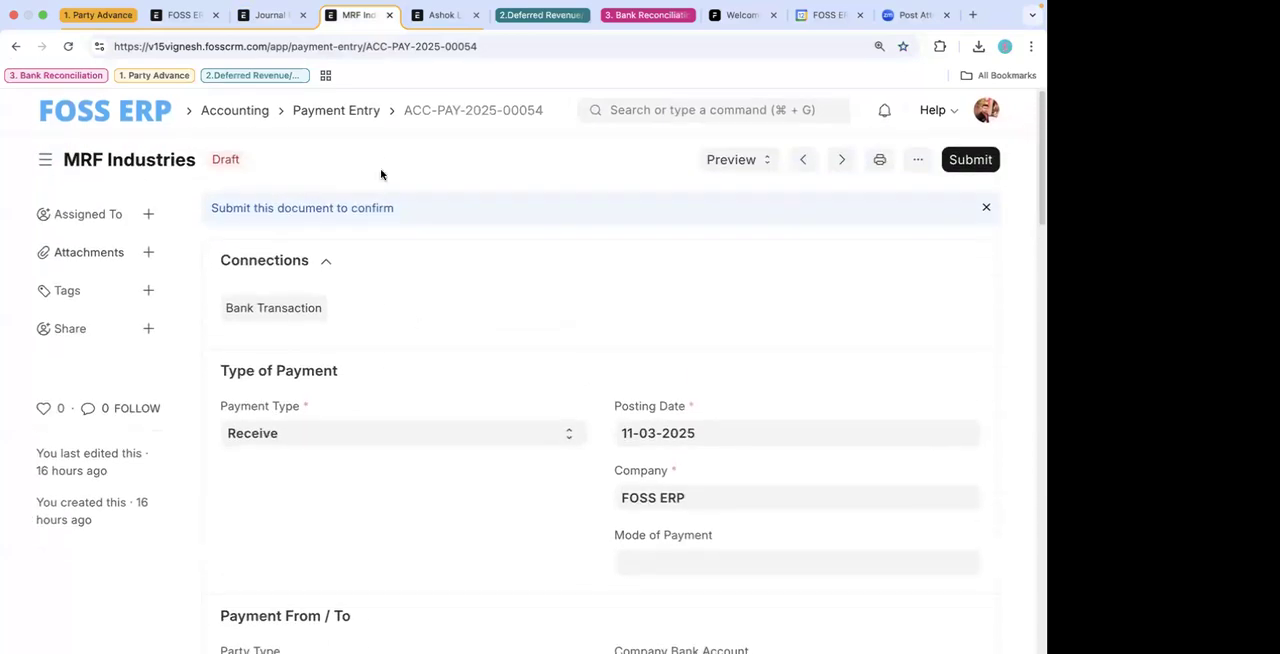
scroll(443, 366, down, 4)
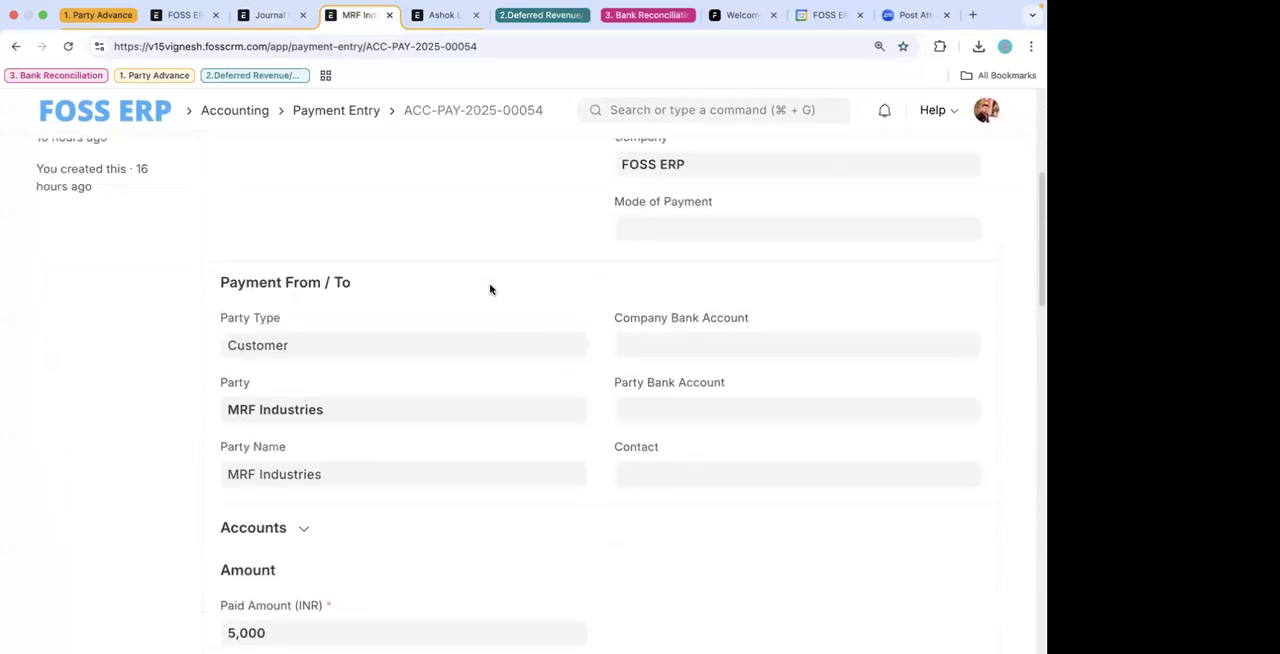
scroll(490, 290, up, 4)
scroll(434, 403, down, 3)
scroll(434, 403, up, 3)
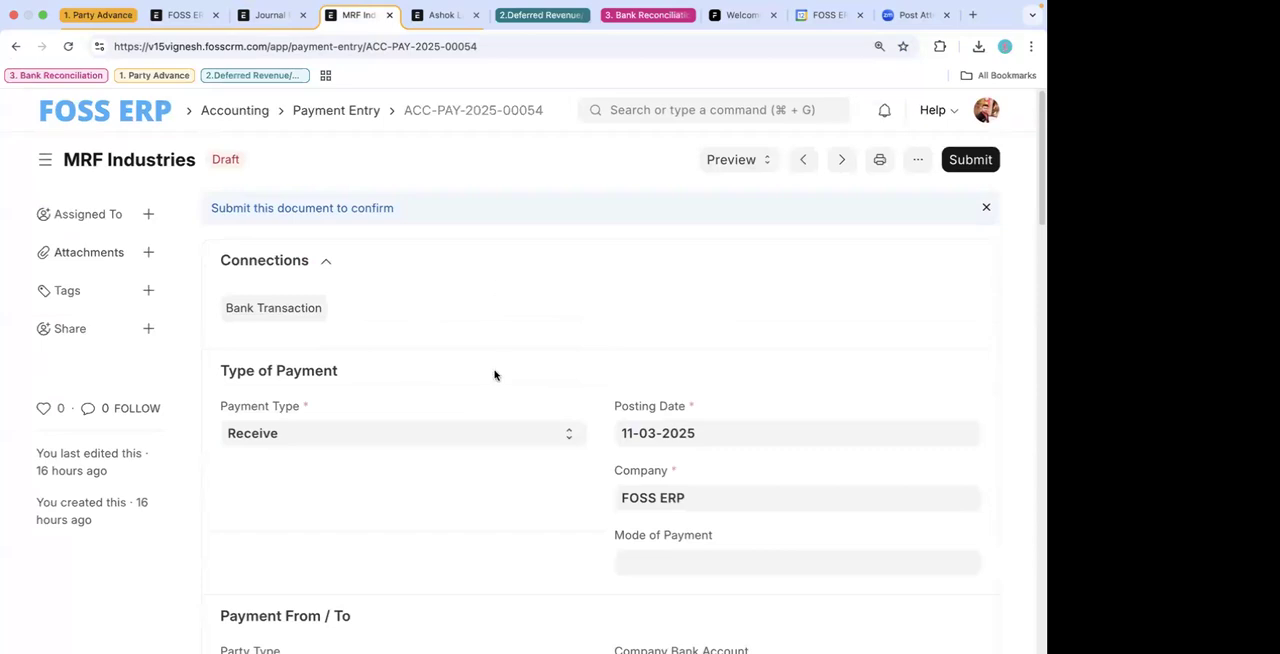
scroll(494, 371, down, 2)
scroll(494, 371, down, 3)
scroll(494, 371, down, 2)
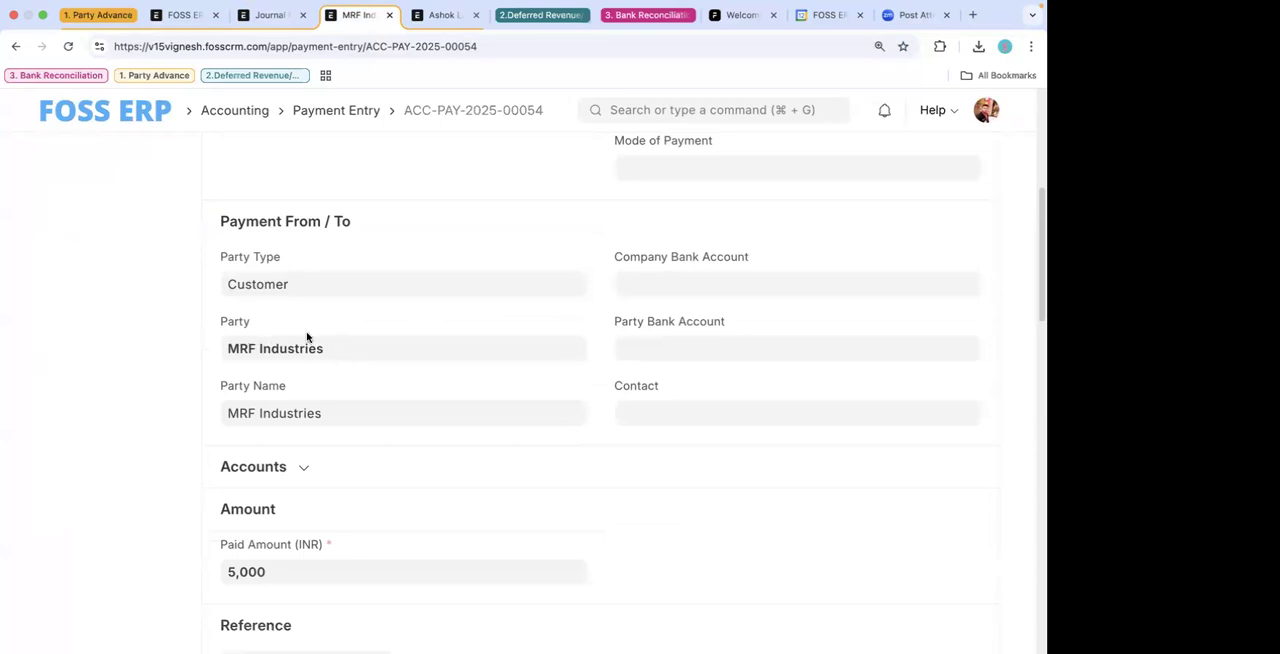
scroll(363, 397, down, 2)
scroll(350, 380, down, 1)
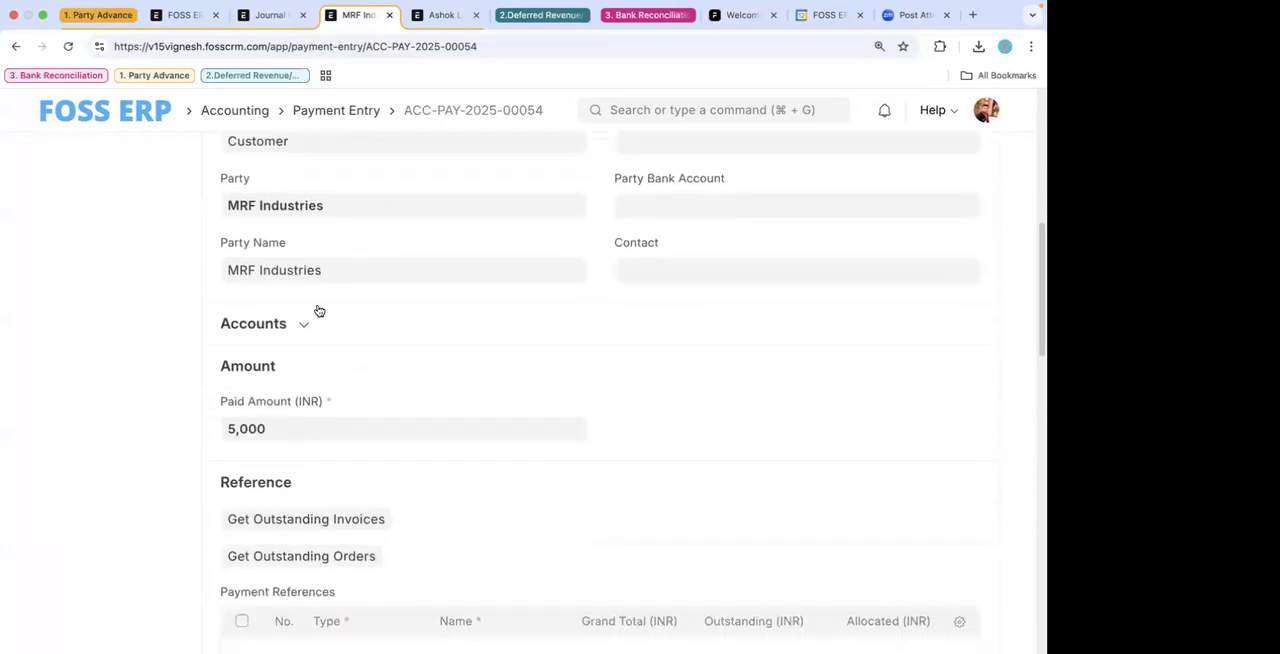
click(316, 312)
- Open the MRF Industries customer record and inspect the advance account in its FOSS ERP default accounts row
click(575, 206)
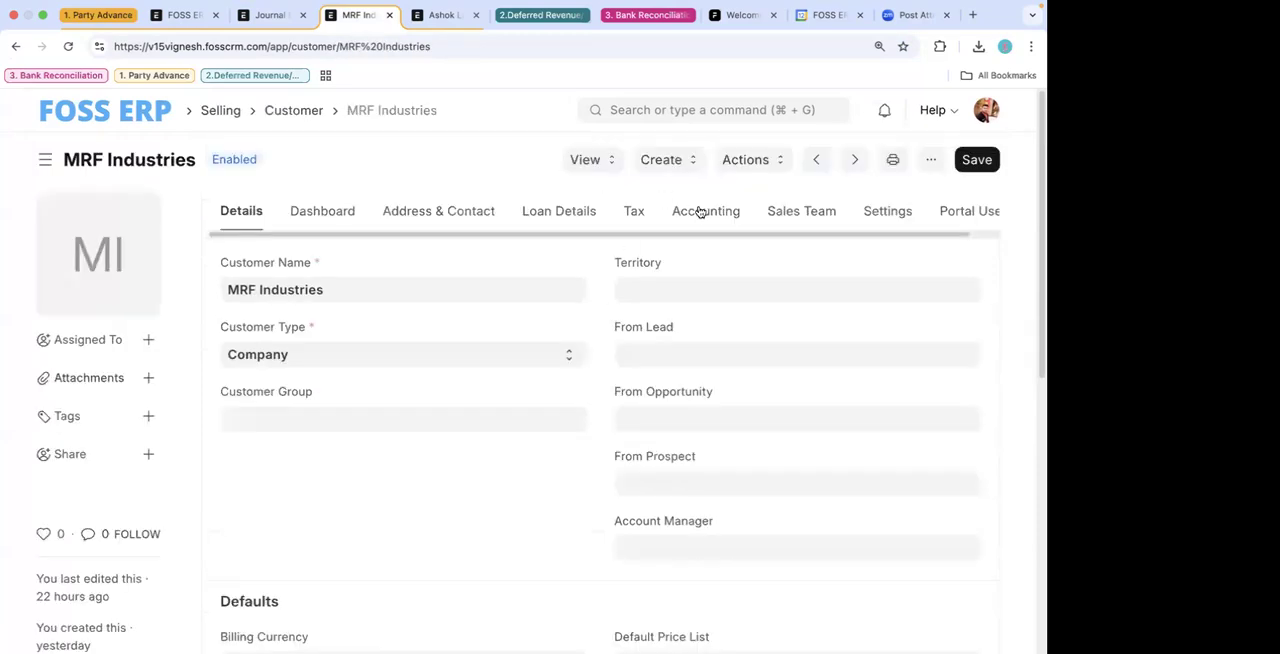
click(700, 211)
scroll(545, 506, down, 2)
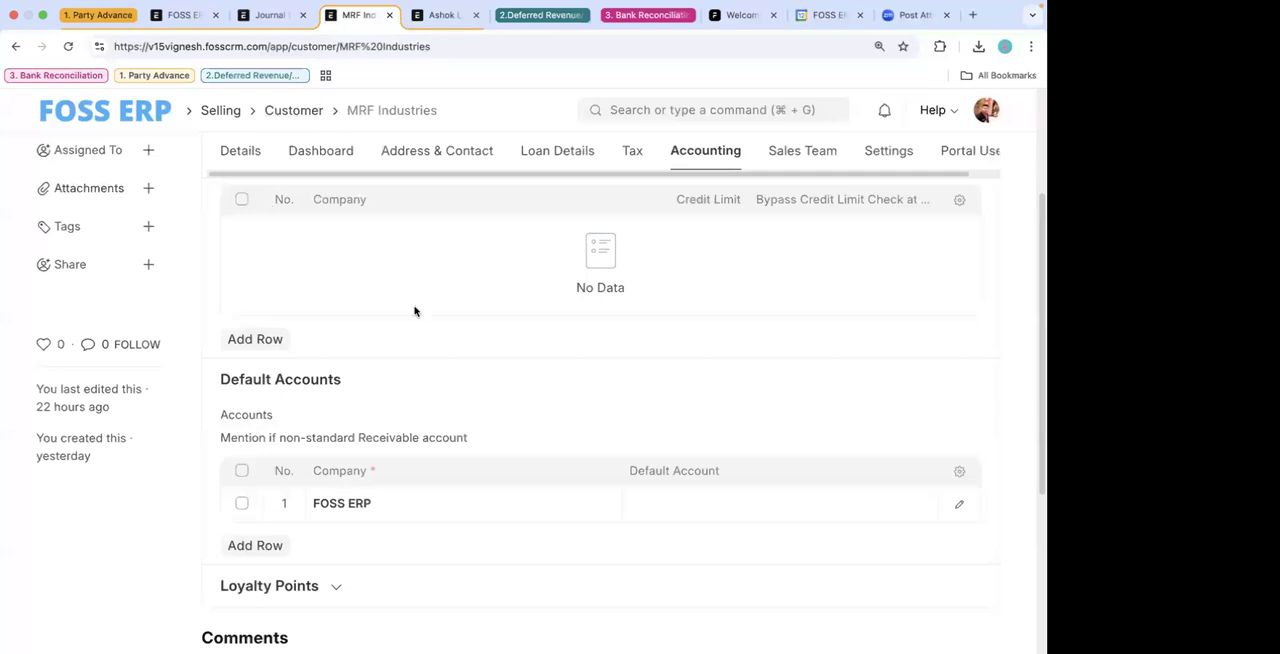
scroll(414, 309, down, 2)
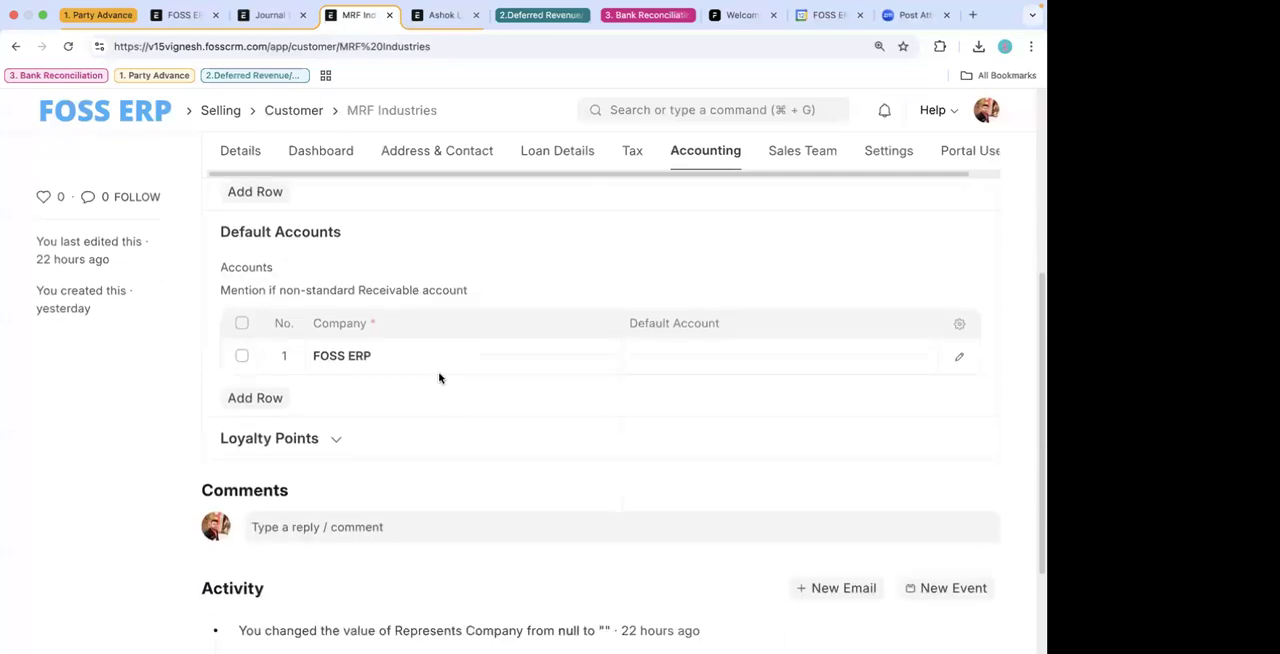
click(959, 358)
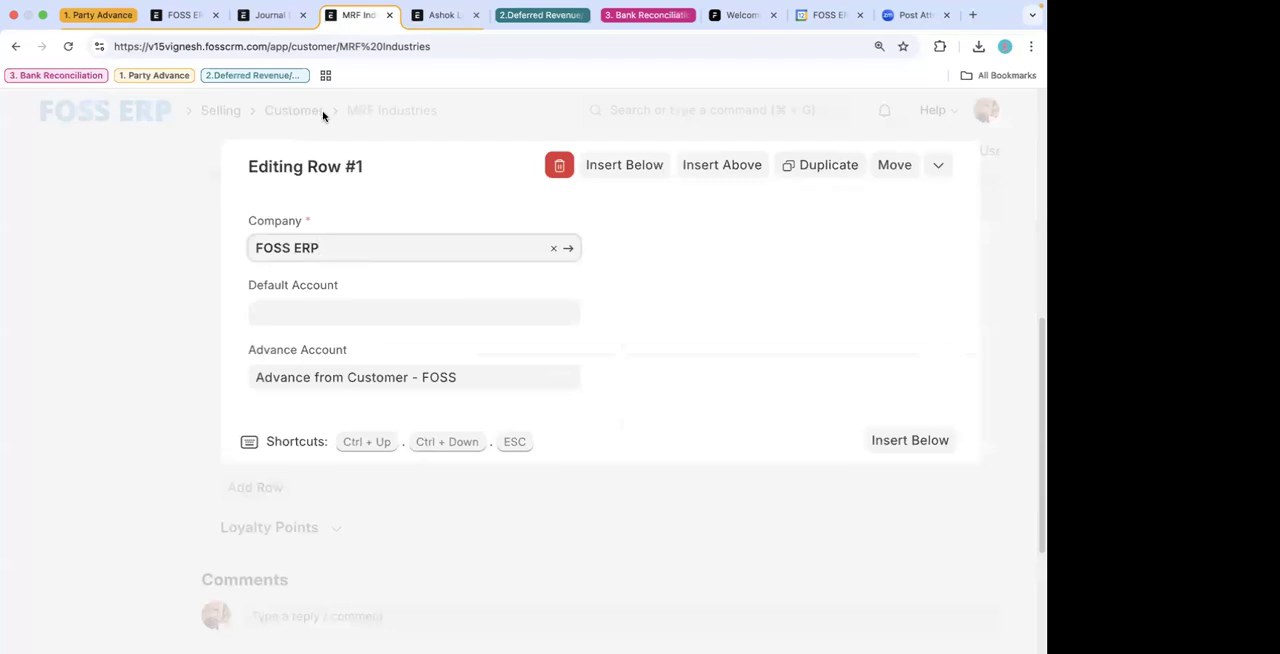
click(106, 175)
- Return to the MRF Industries payment entry, check its paid-from and paid-to accounts, and submit it permanently
click(15, 46)
scroll(485, 472, down, 3)
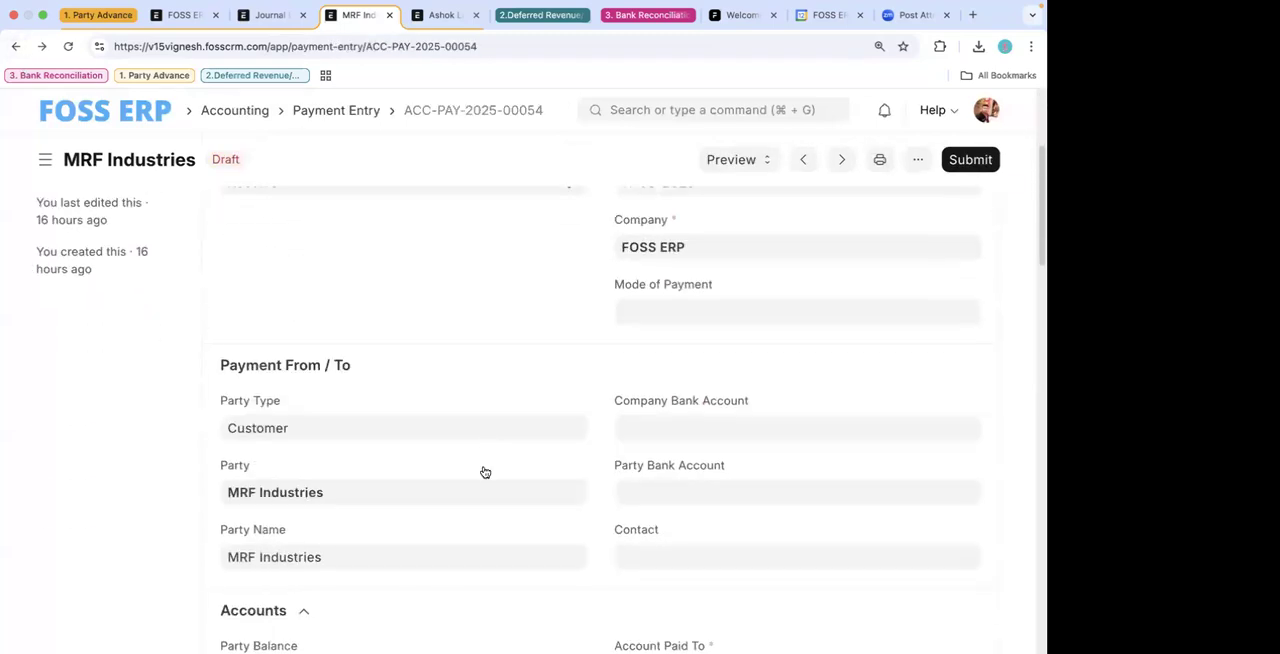
scroll(485, 472, down, 3)
click(300, 331)
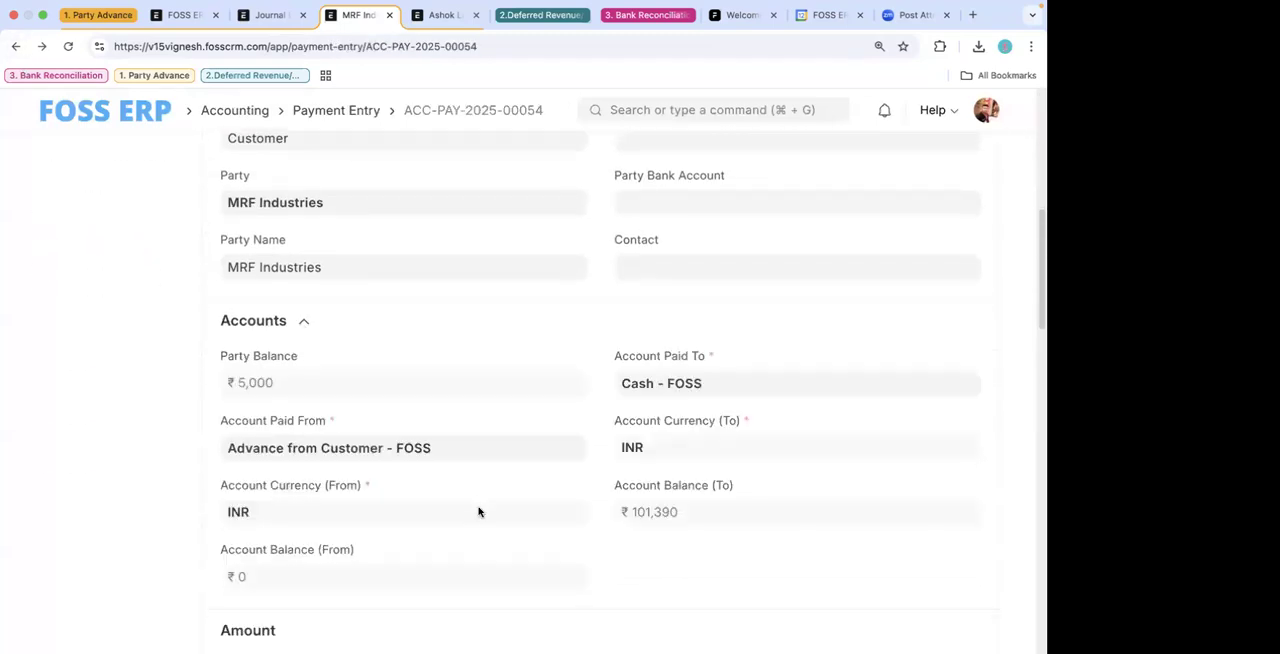
scroll(478, 512, down, 1)
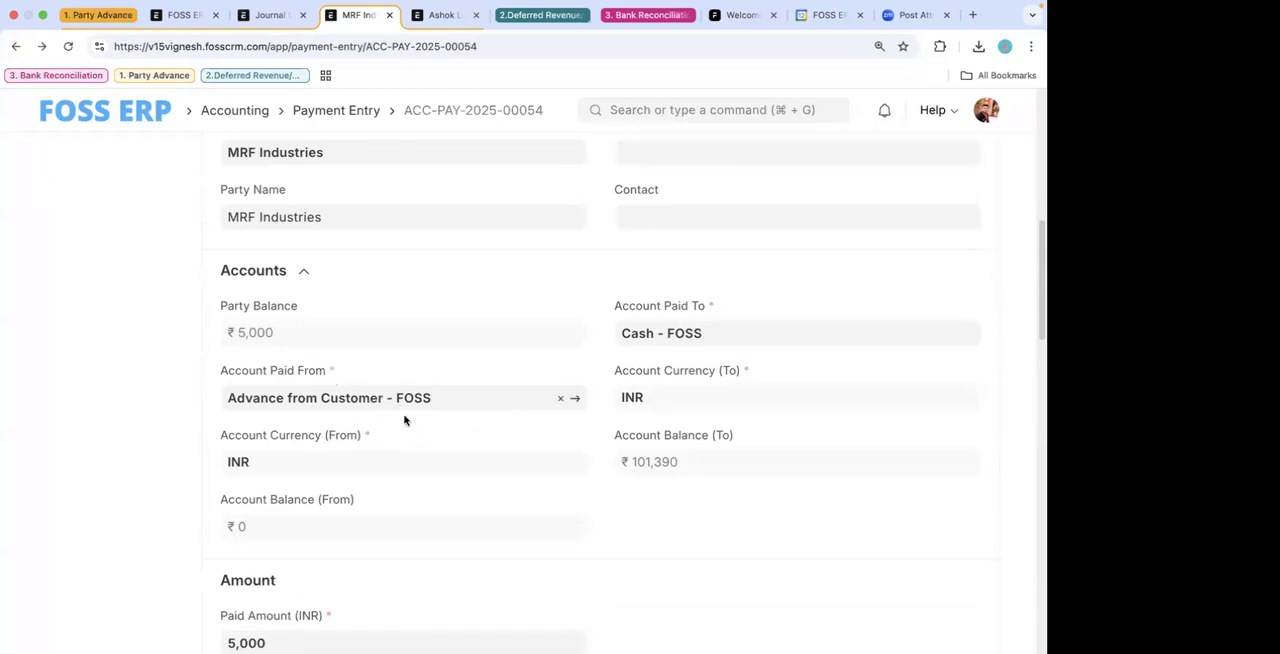
scroll(450, 449, down, 2)
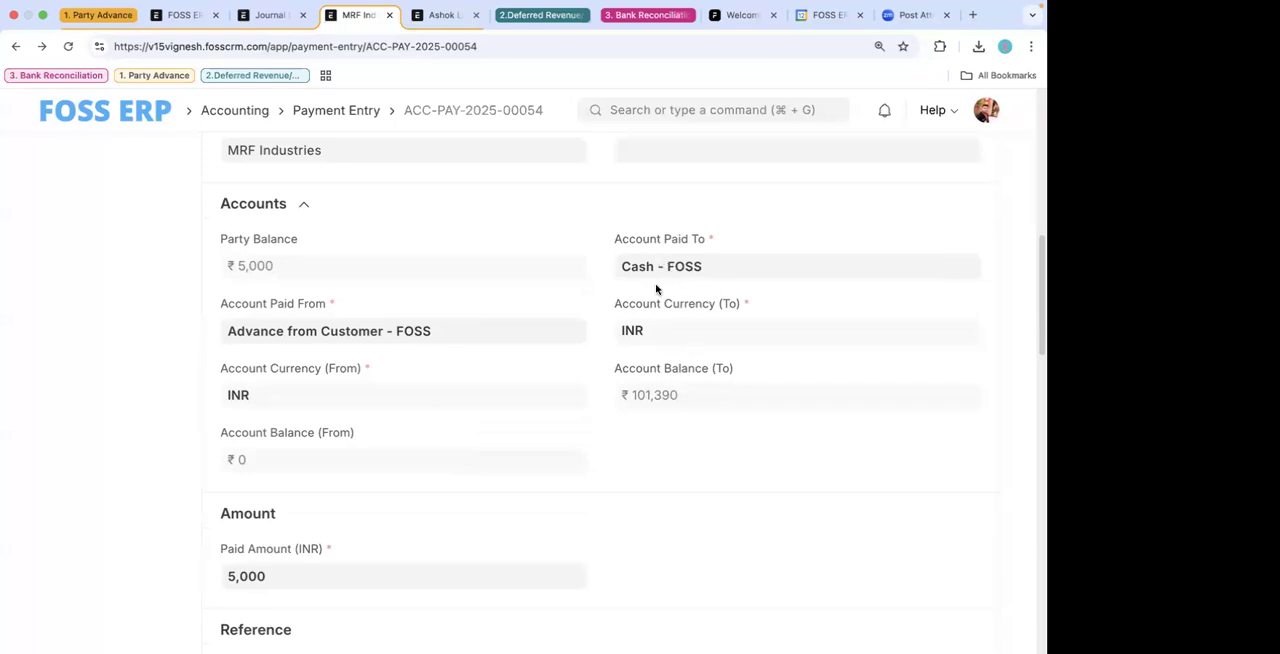
scroll(686, 358, down, 3)
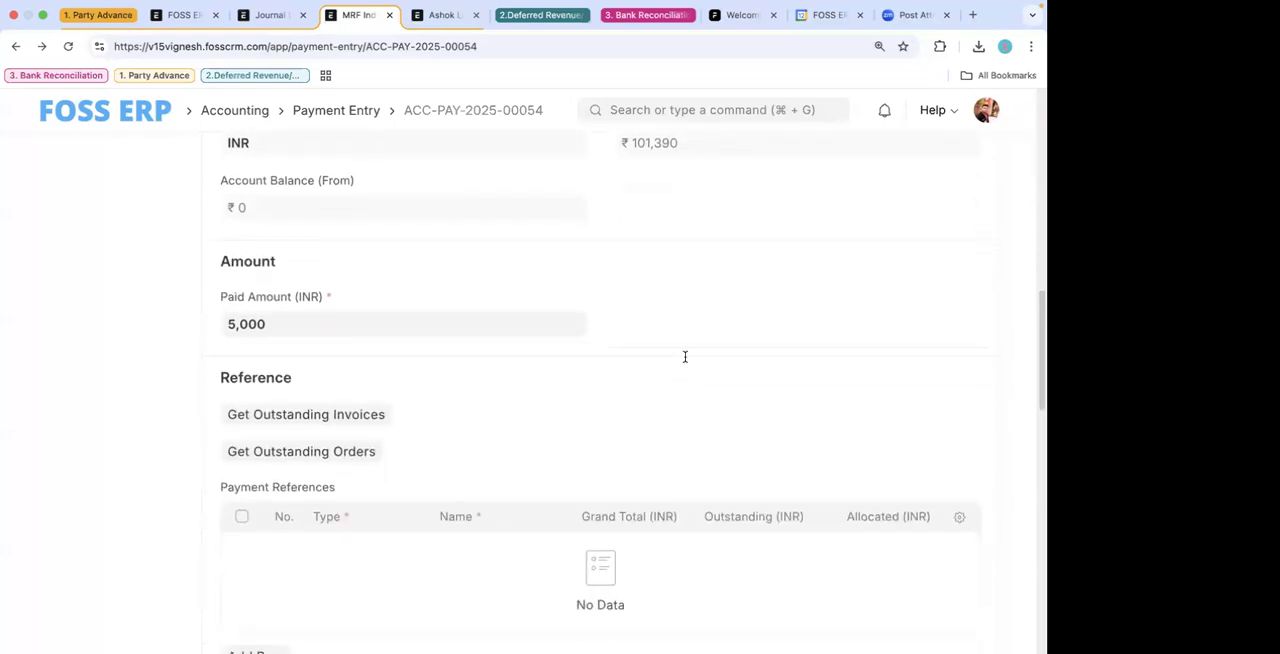
scroll(800, 290, up, 10)
click(970, 160)
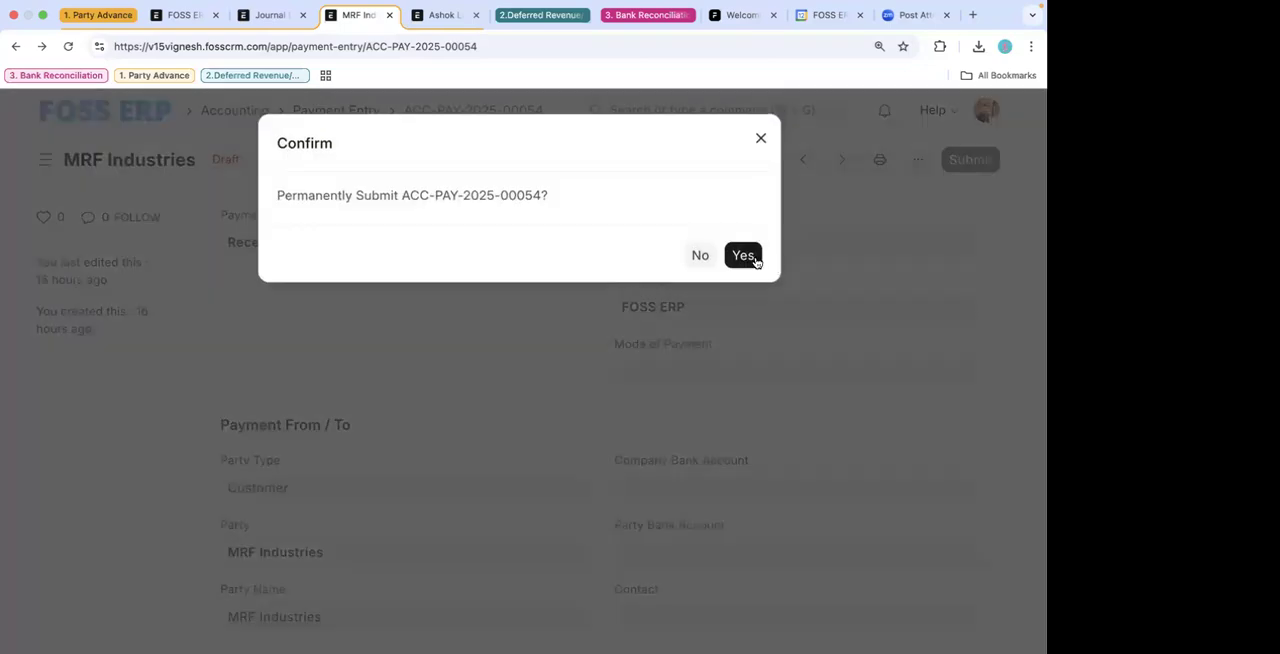
click(752, 256)
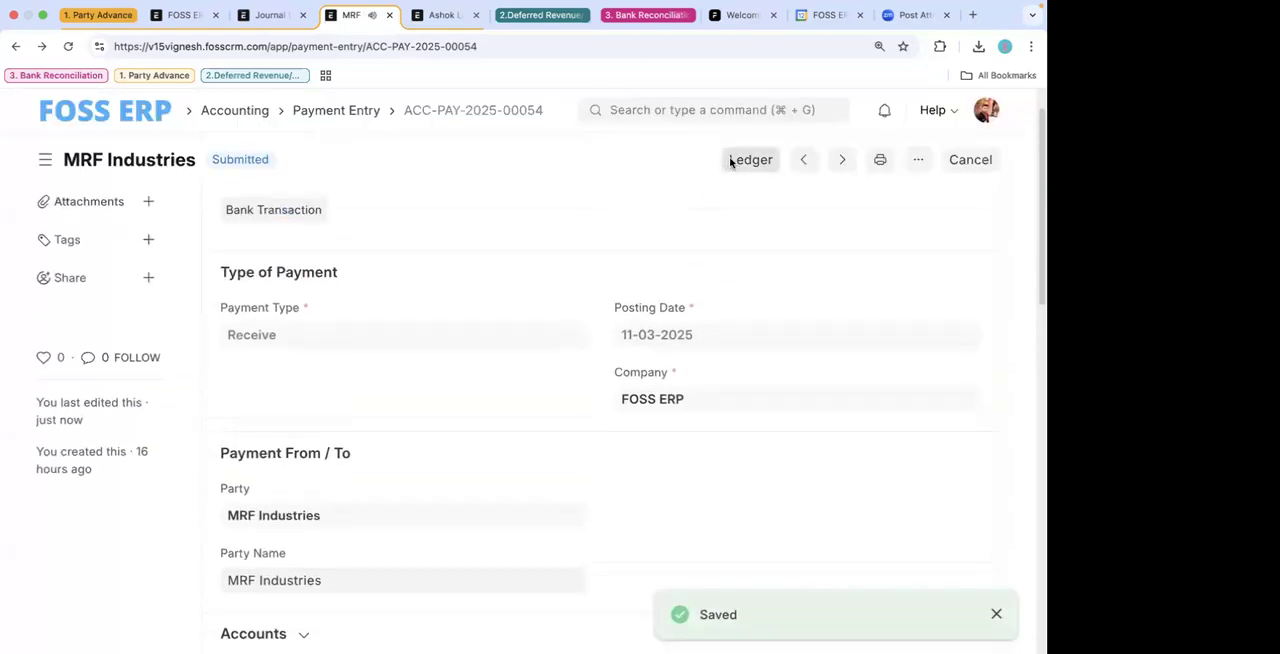
- View the payment's general ledger with a wider Account column and inspect the Advance from Customer - FOSS account record
click(731, 160)
scroll(436, 449, down, 2)
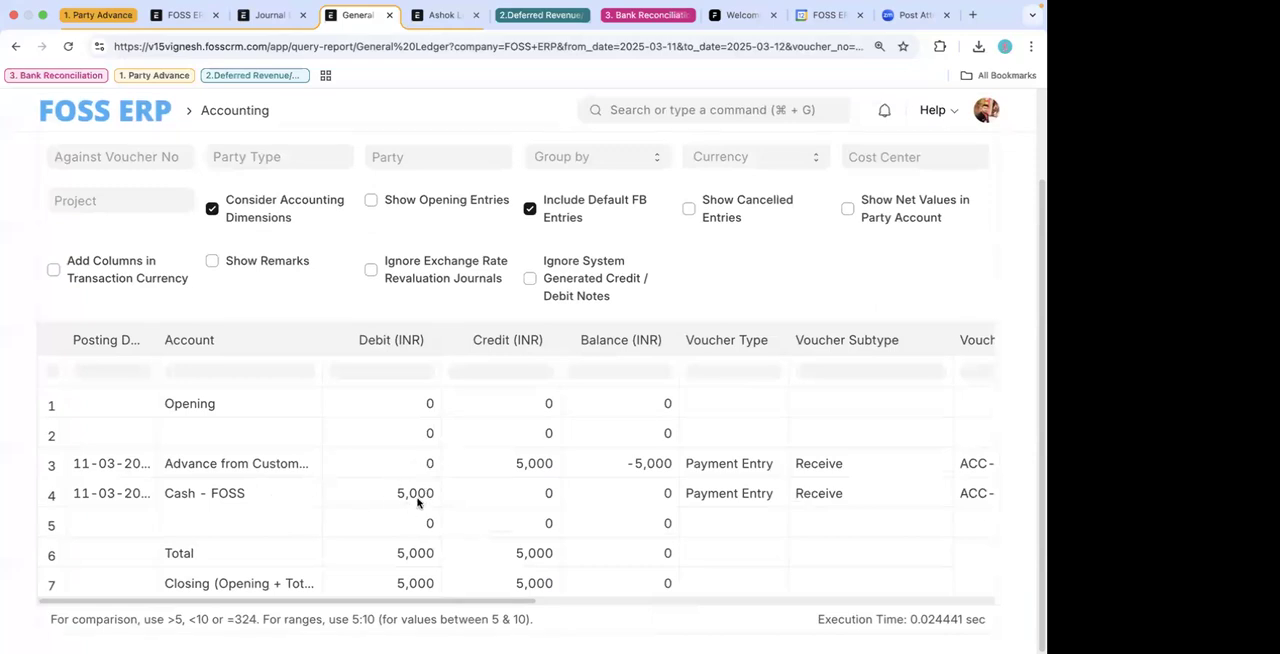
drag(319, 339, 404, 339)
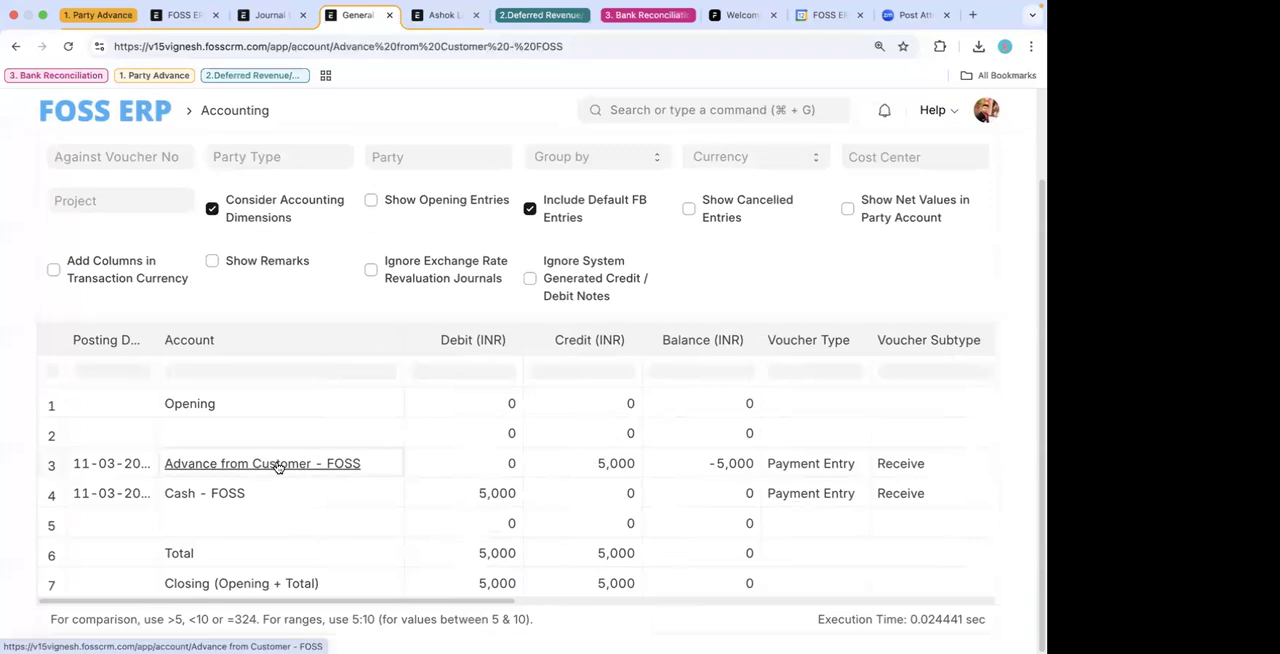
click(278, 466)
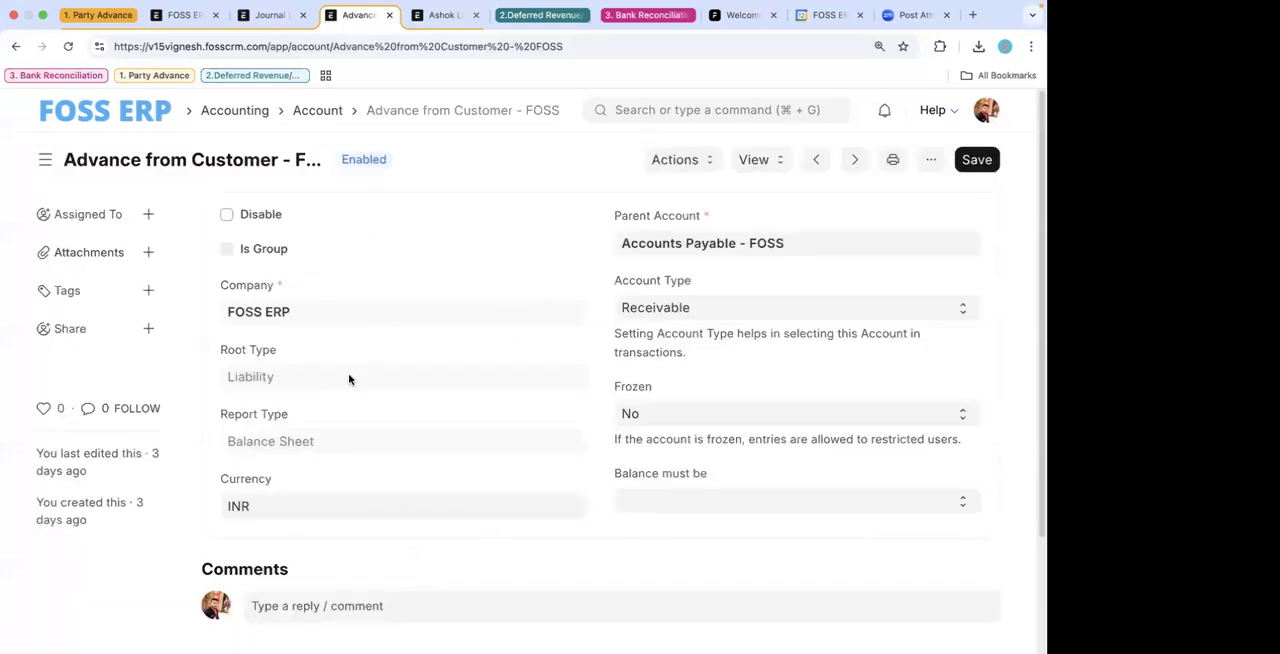
click(15, 46)
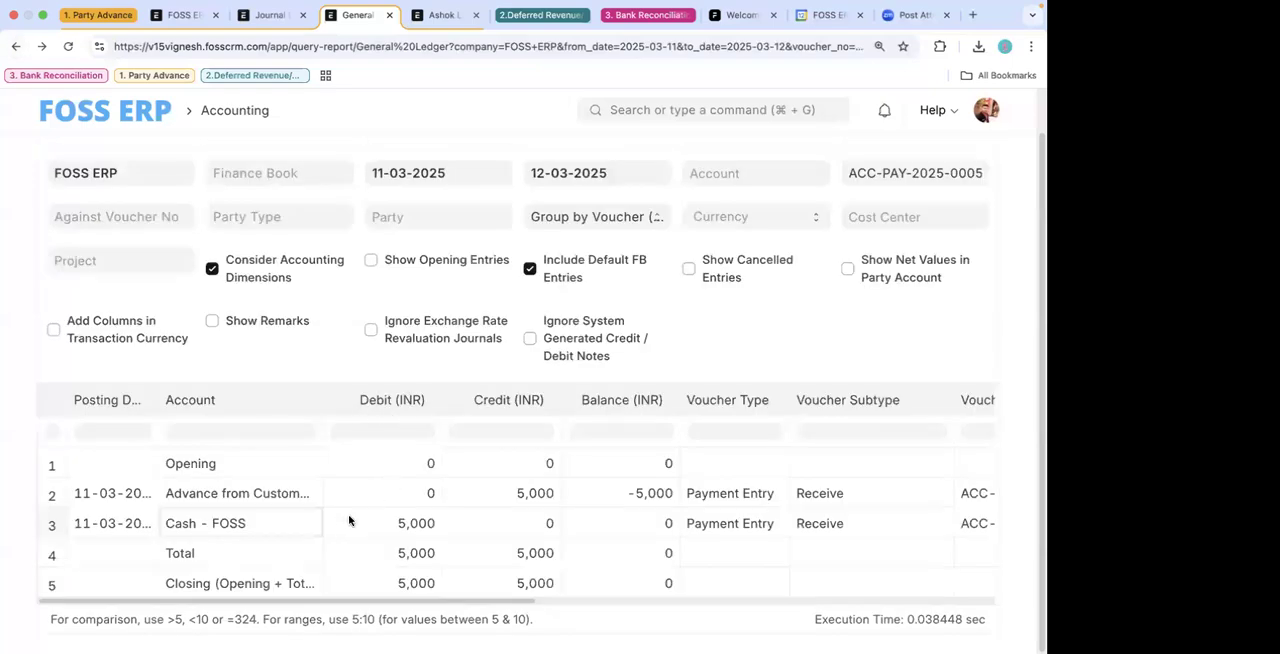
- Widen the general ledger's Account column further and return to the MRF Industries payment entry
drag(321, 399, 355, 400)
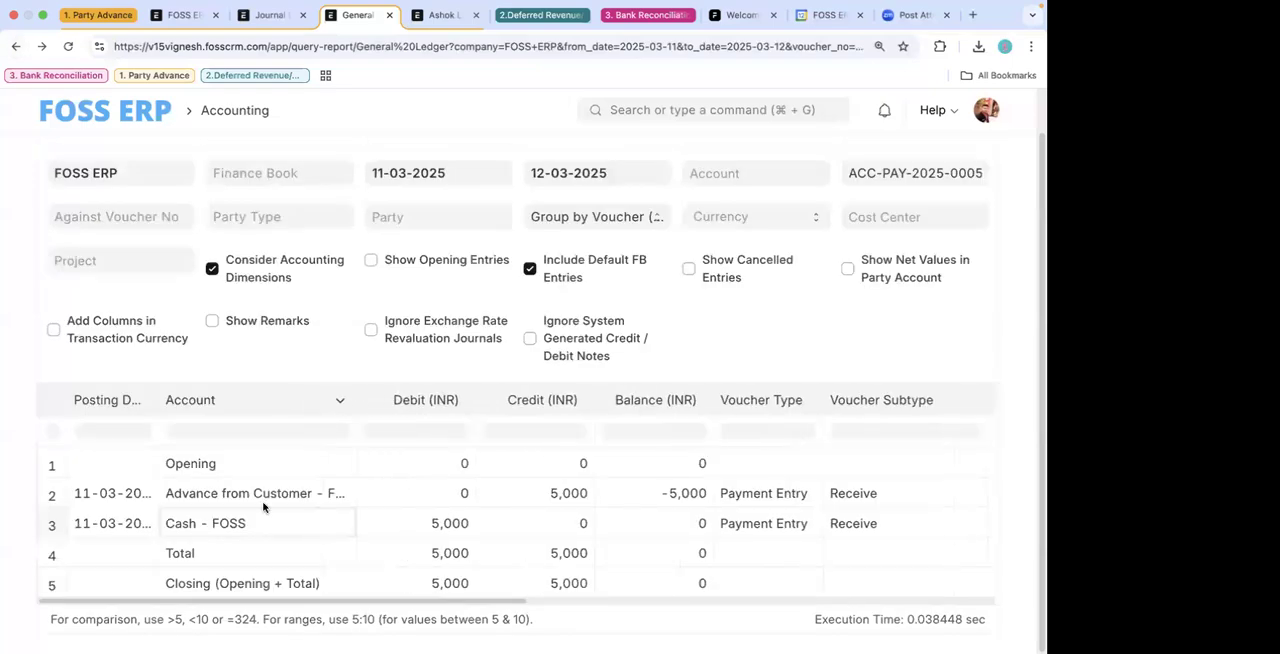
click(15, 46)
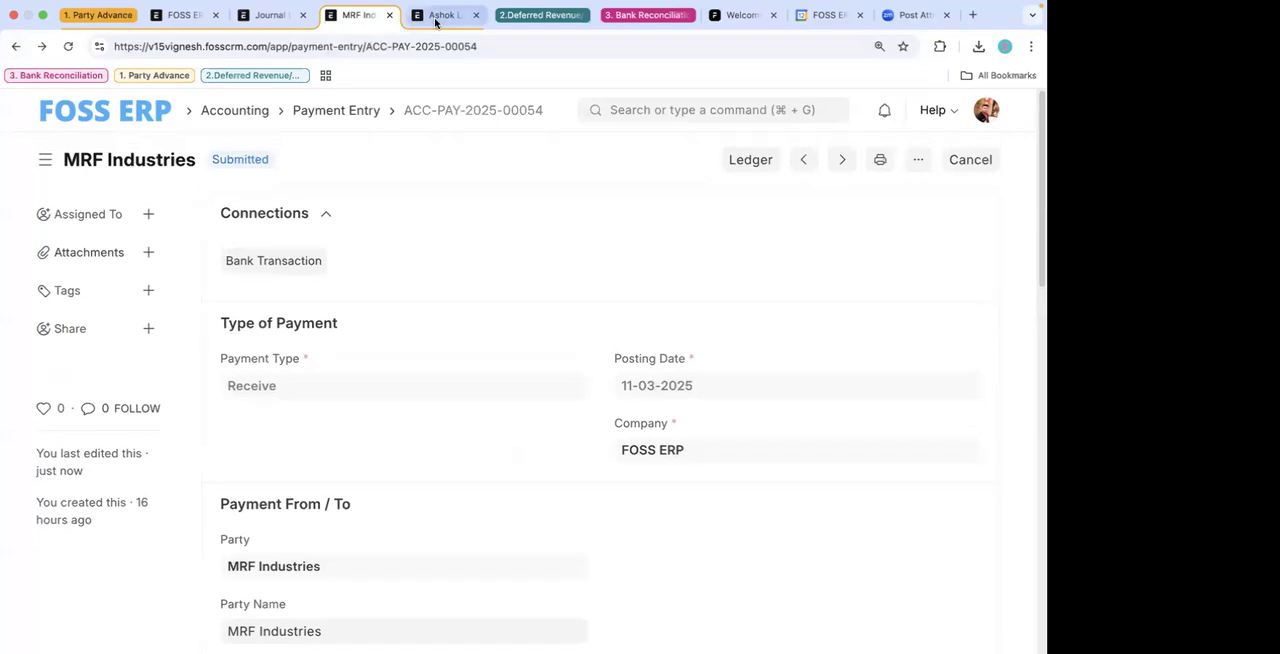
- Open the draft Ashok Leyland Pvt Ltd payment entry and review its party details, accounts and paid amount
click(438, 15)
scroll(520, 400, down, 5)
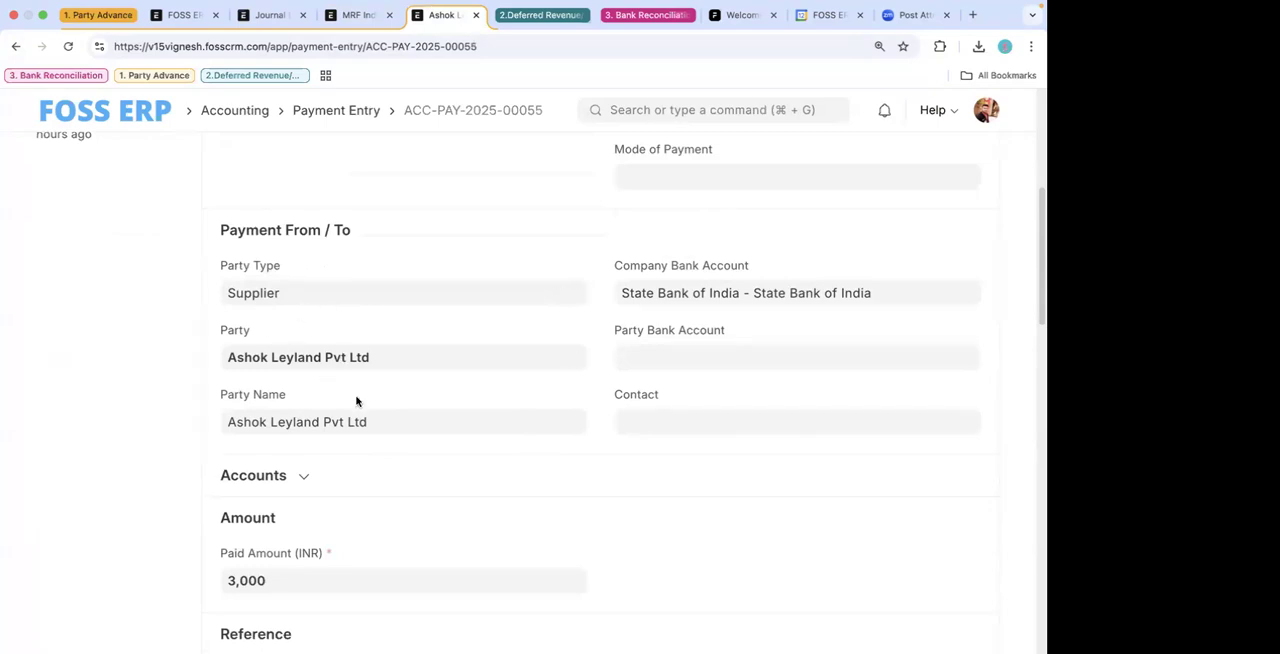
scroll(356, 401, down, 3)
click(360, 262)
scroll(436, 352, down, 2)
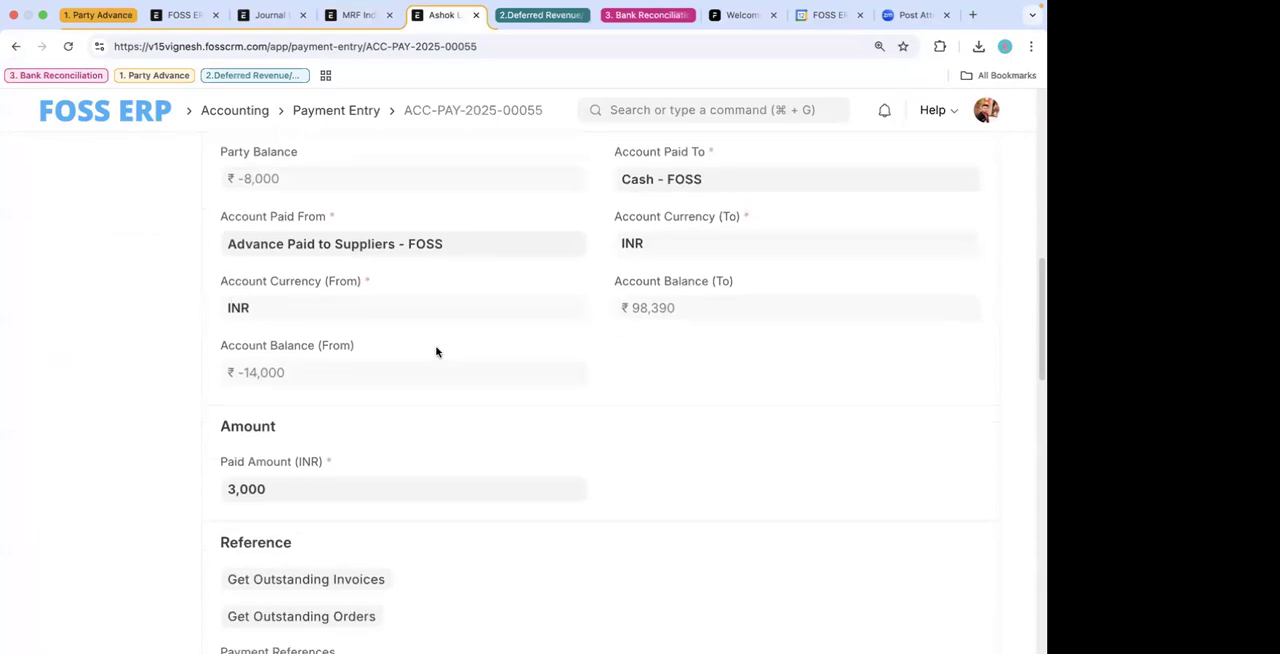
- Reselect Ashok Leyland Pvt Ltd as the payment entry's party and save the entry
scroll(389, 277, up, 4)
click(387, 233)
key(super+a)
text(as)
click(309, 263)
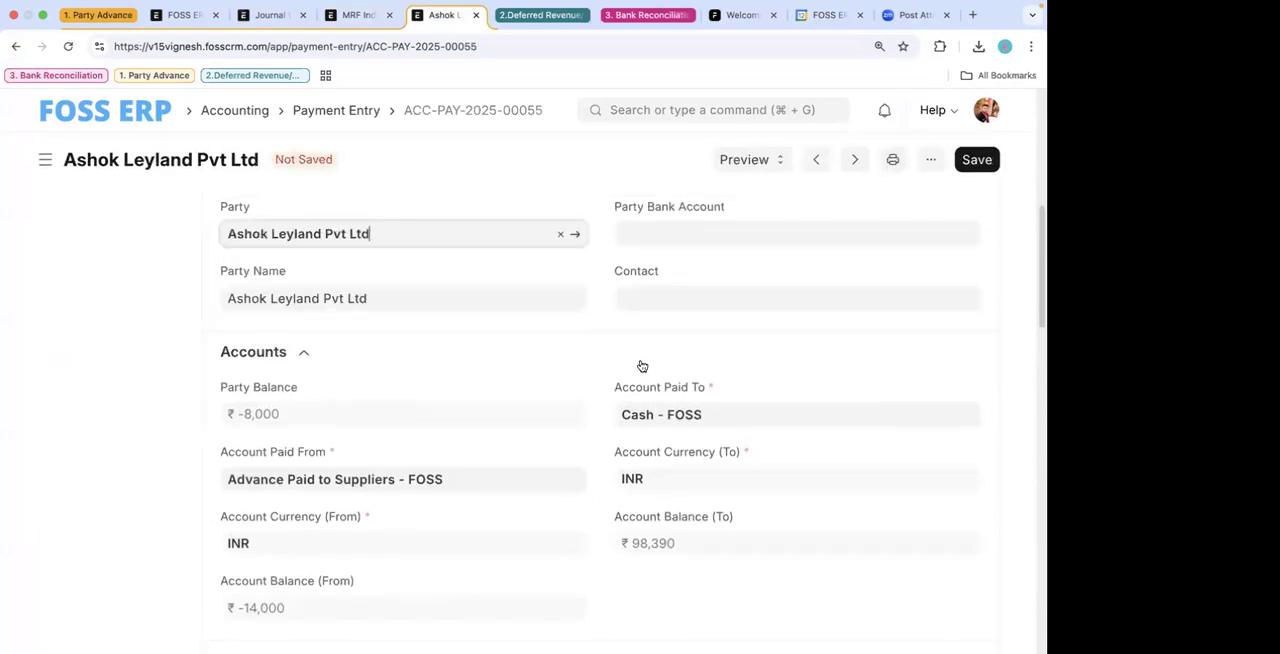
click(640, 362)
click(977, 160)
- Review the saved payment entry's amount and references, and check its paid-from and paid-to accounts in the Accounts section
scroll(477, 458, down, 2)
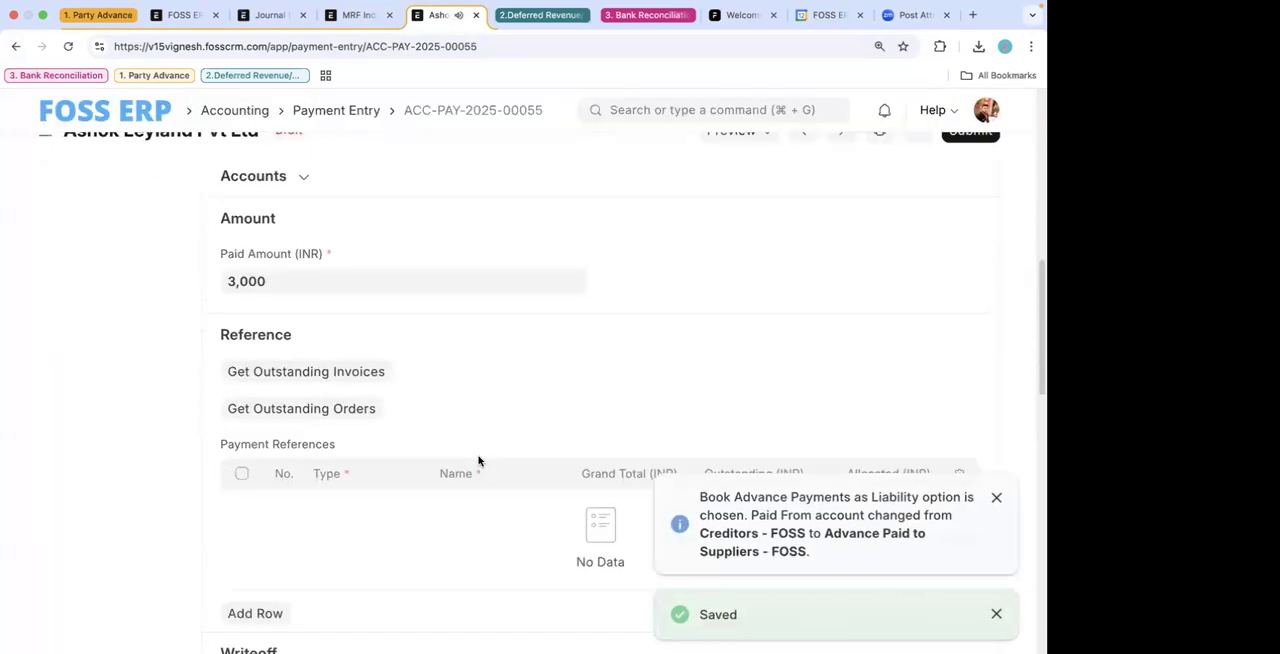
scroll(380, 305, up, 1)
scroll(380, 305, up, 1)
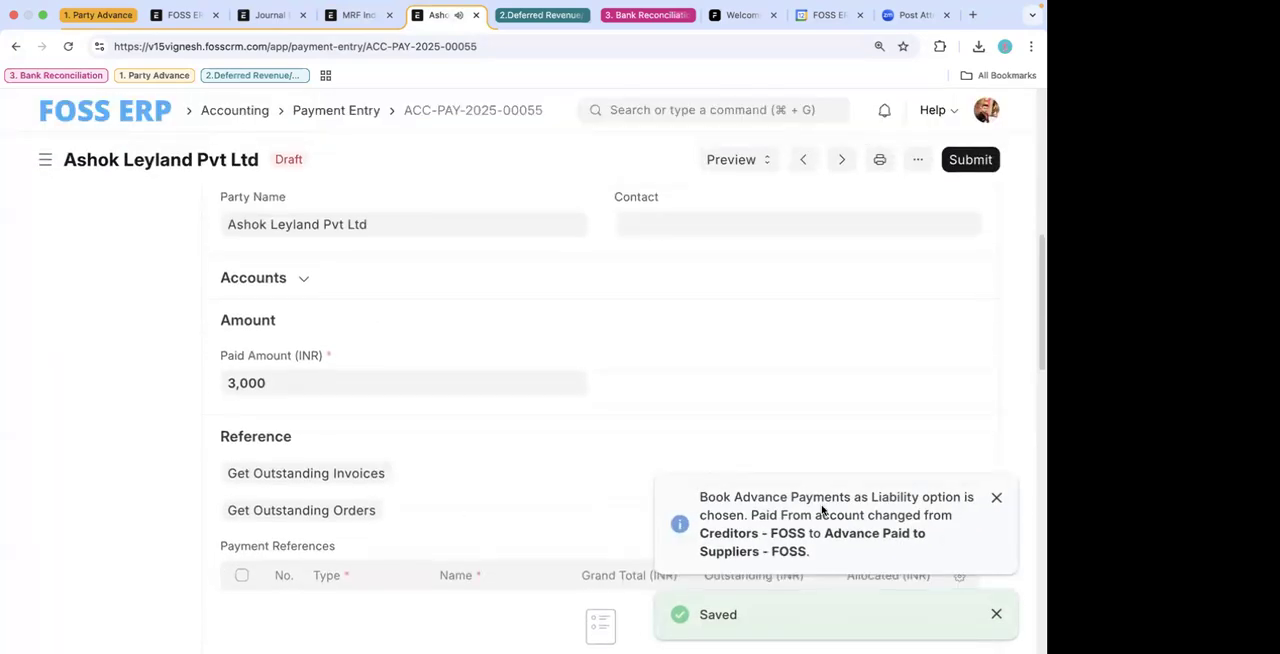
scroll(497, 300, up, 2)
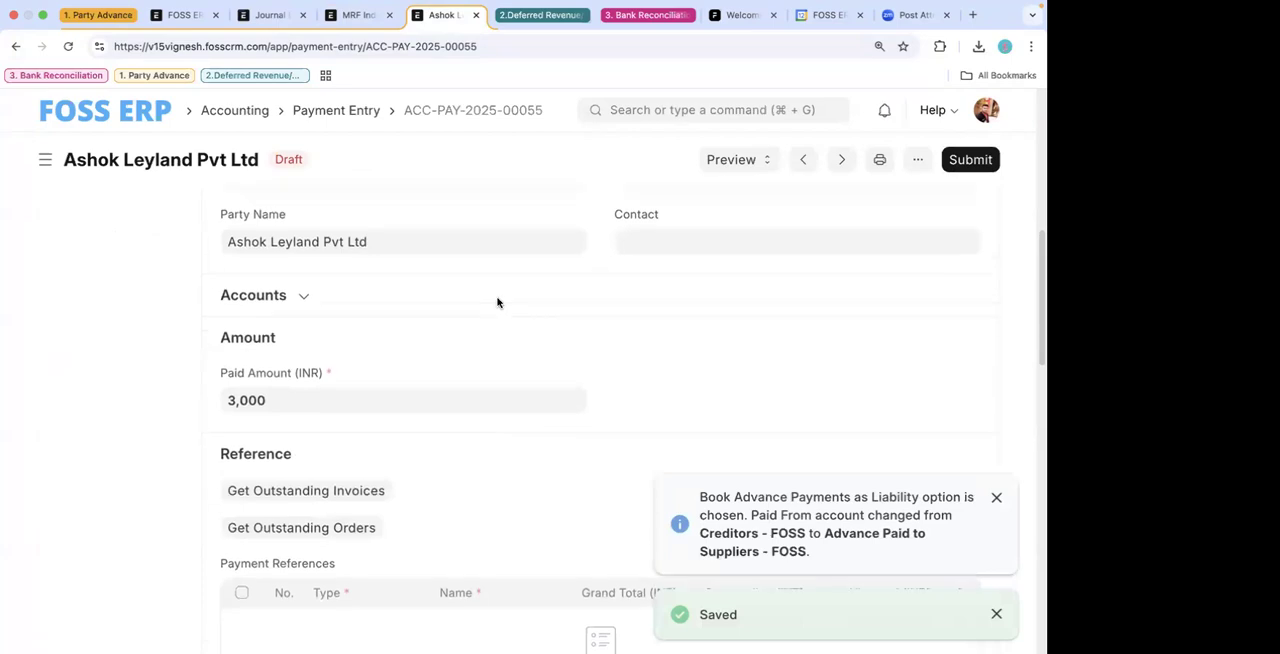
click(286, 372)
scroll(377, 472, down, 2)
scroll(377, 472, down, 1)
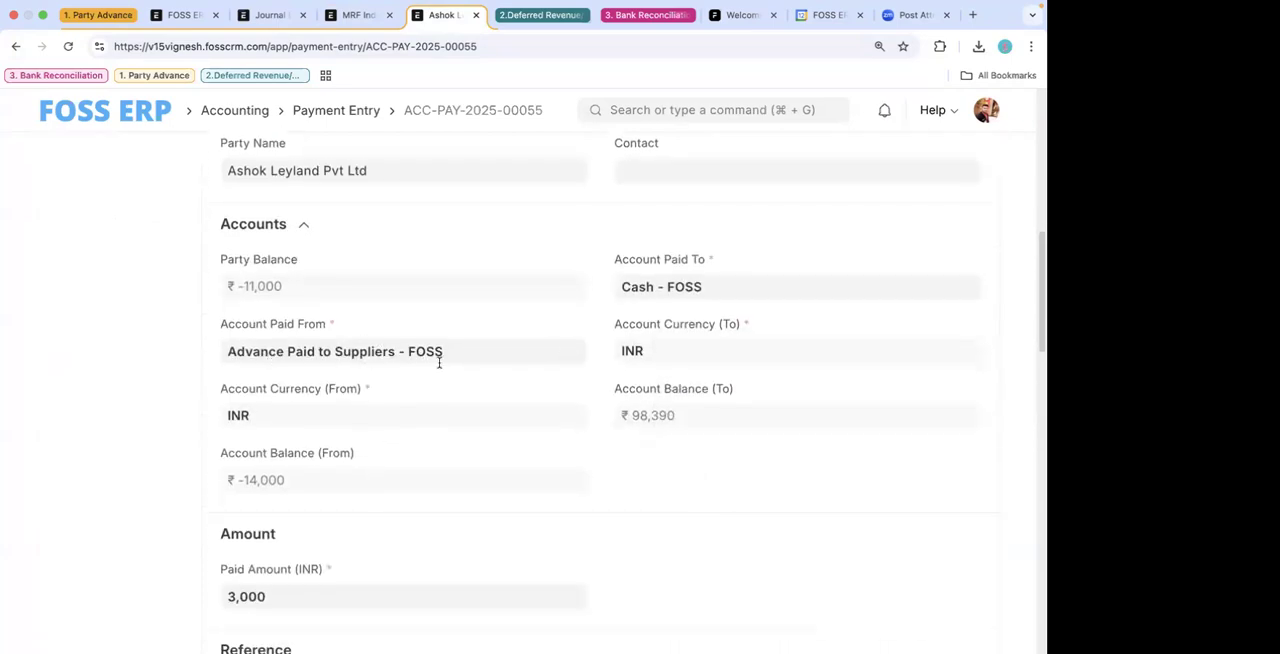
scroll(437, 363, down, 5)
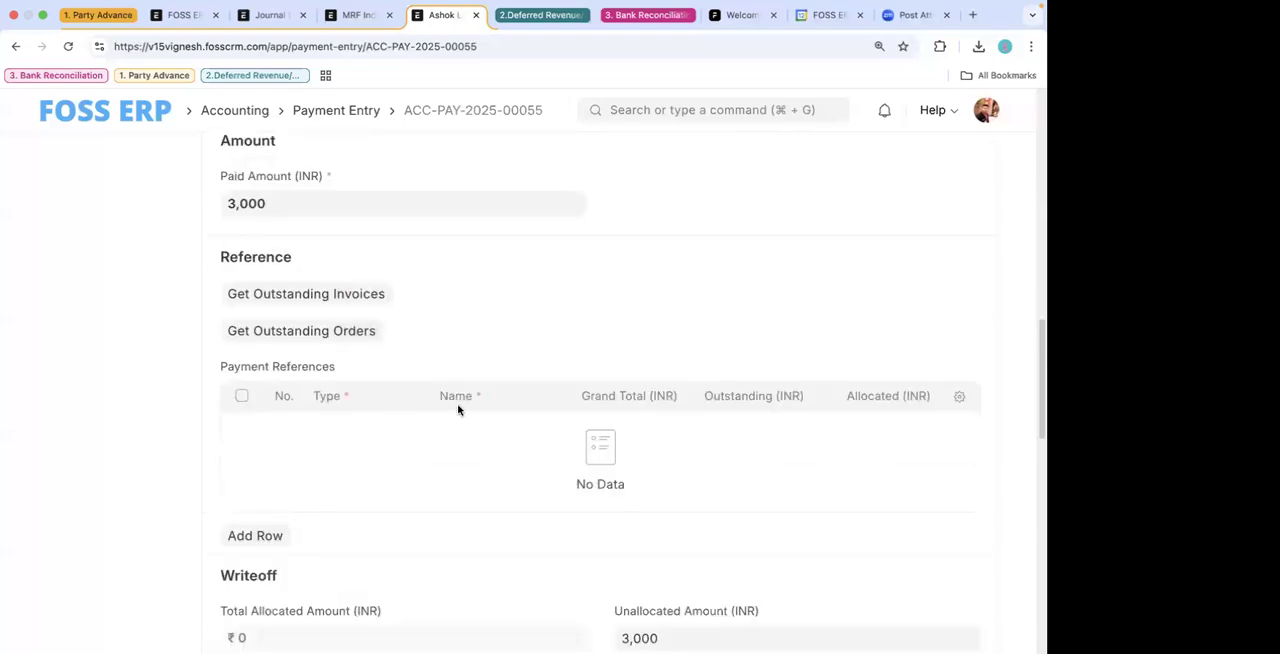
scroll(458, 410, up, 3)
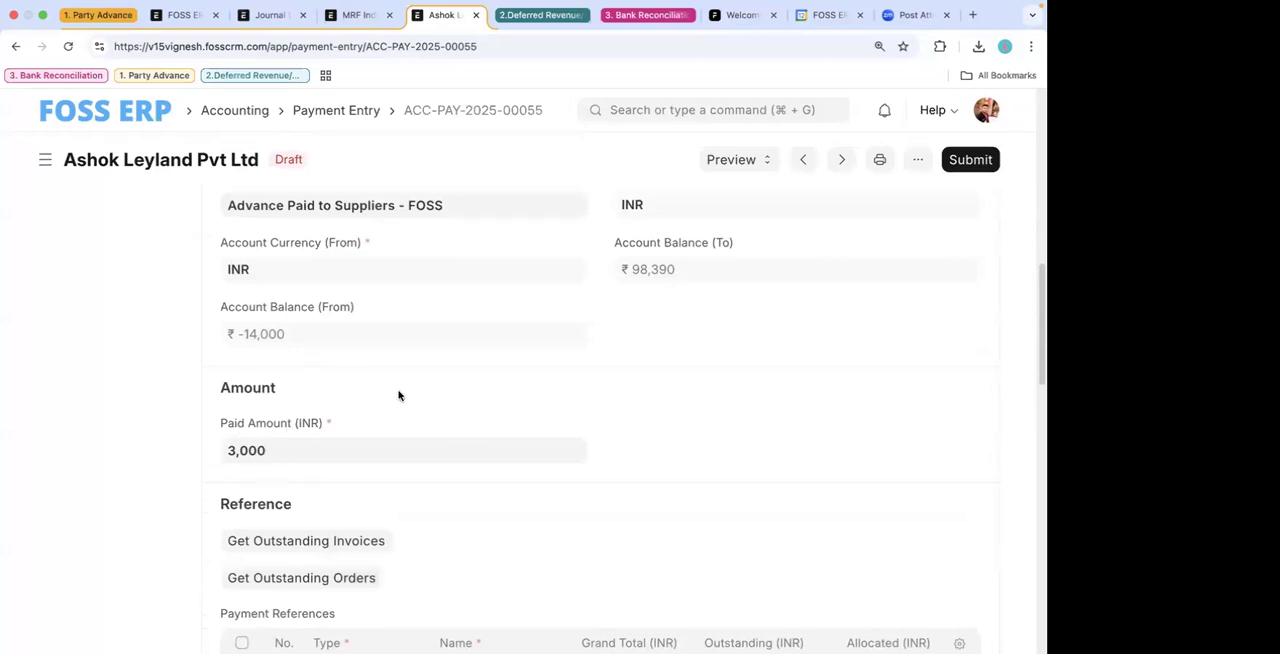
scroll(398, 396, up, 1)
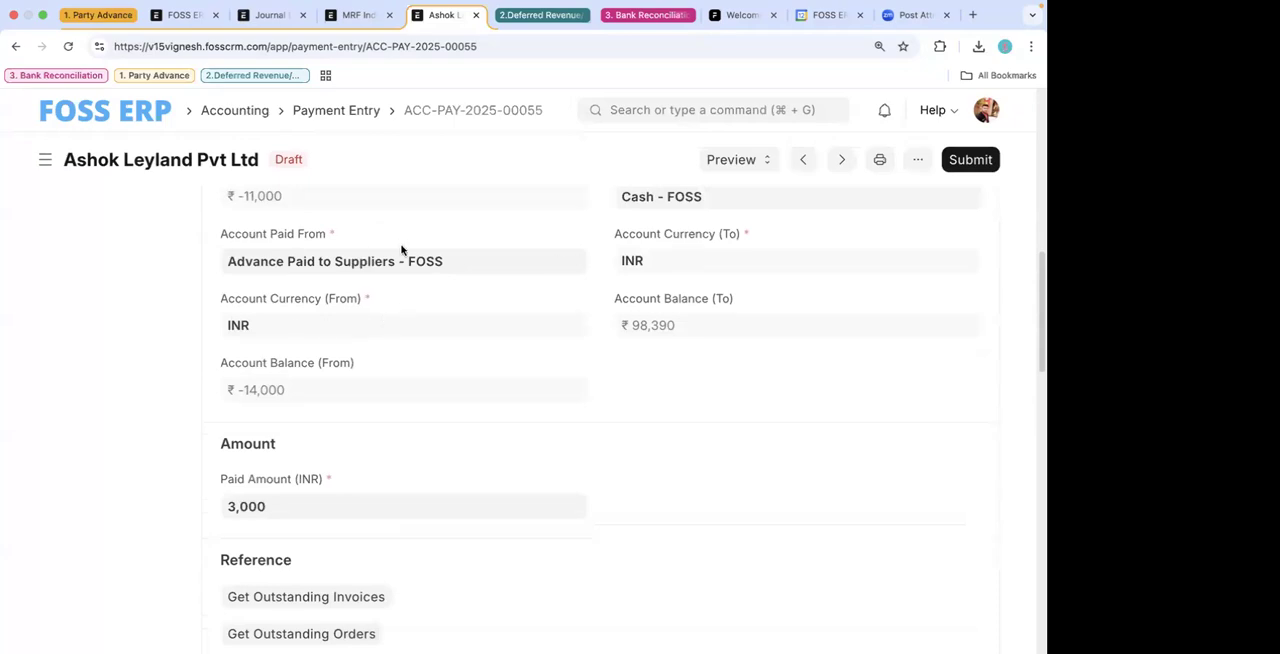
- Change the payment entry's Account Paid To to SBI - FOSS and try to save it
scroll(429, 346, up, 2)
click(714, 338)
key(super+a)
key(BackSpace)
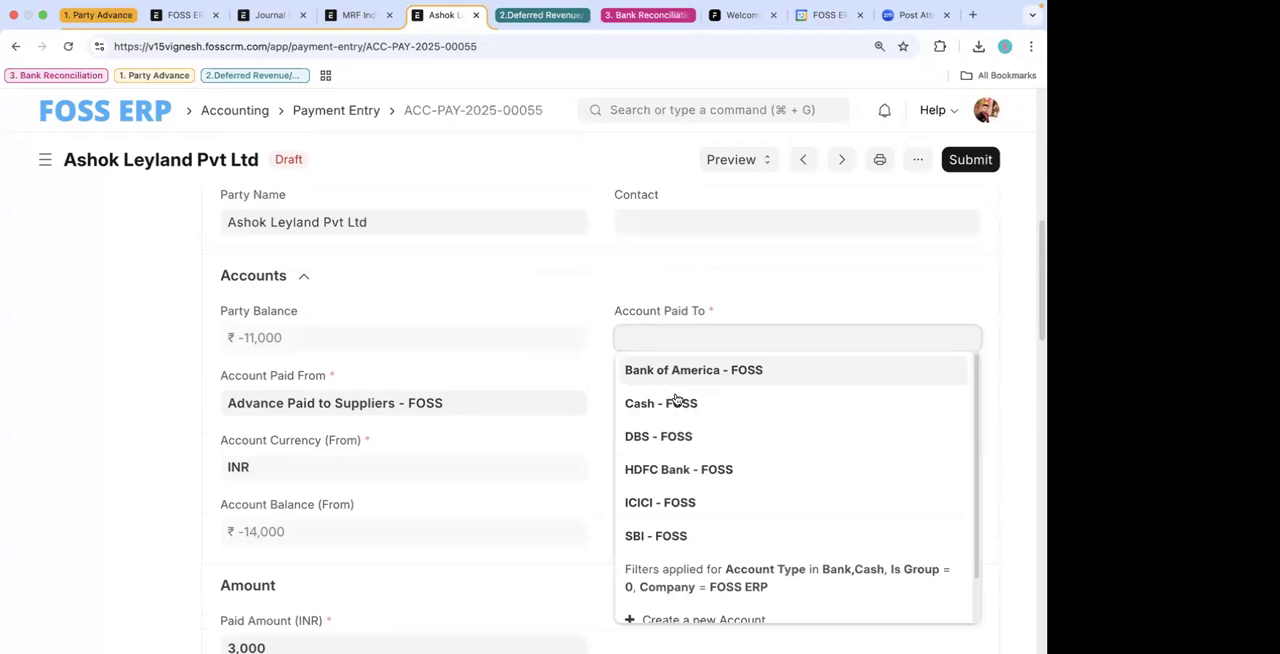
click(674, 535)
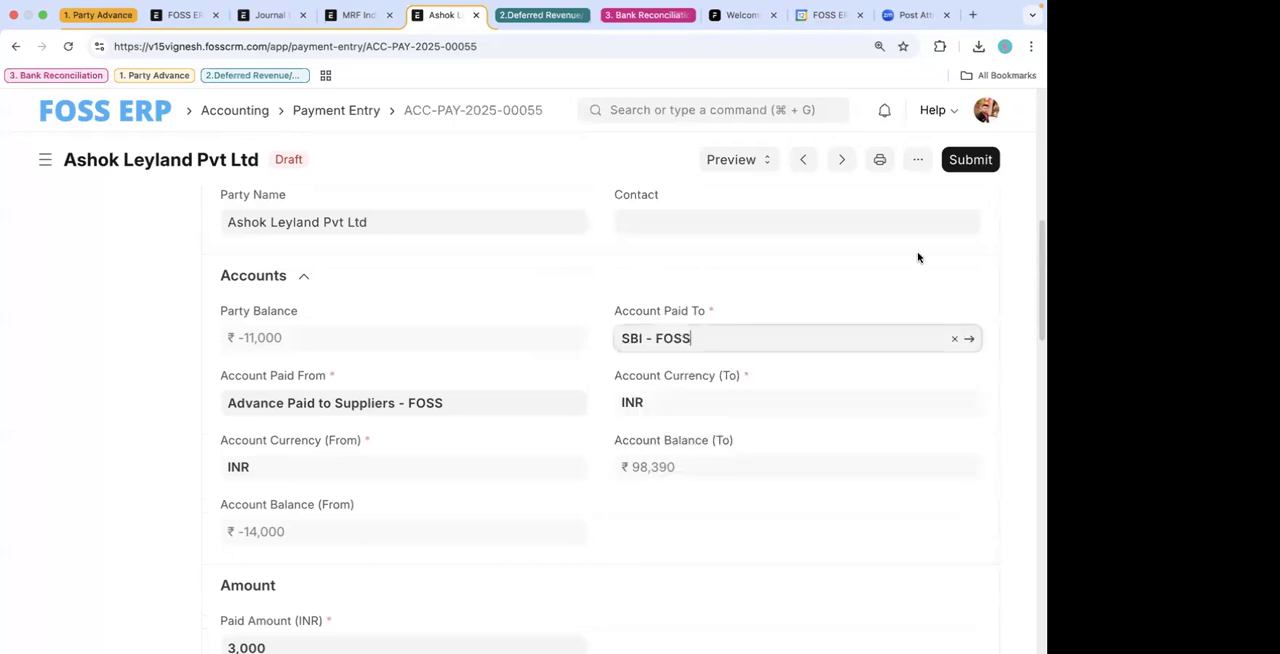
click(977, 160)
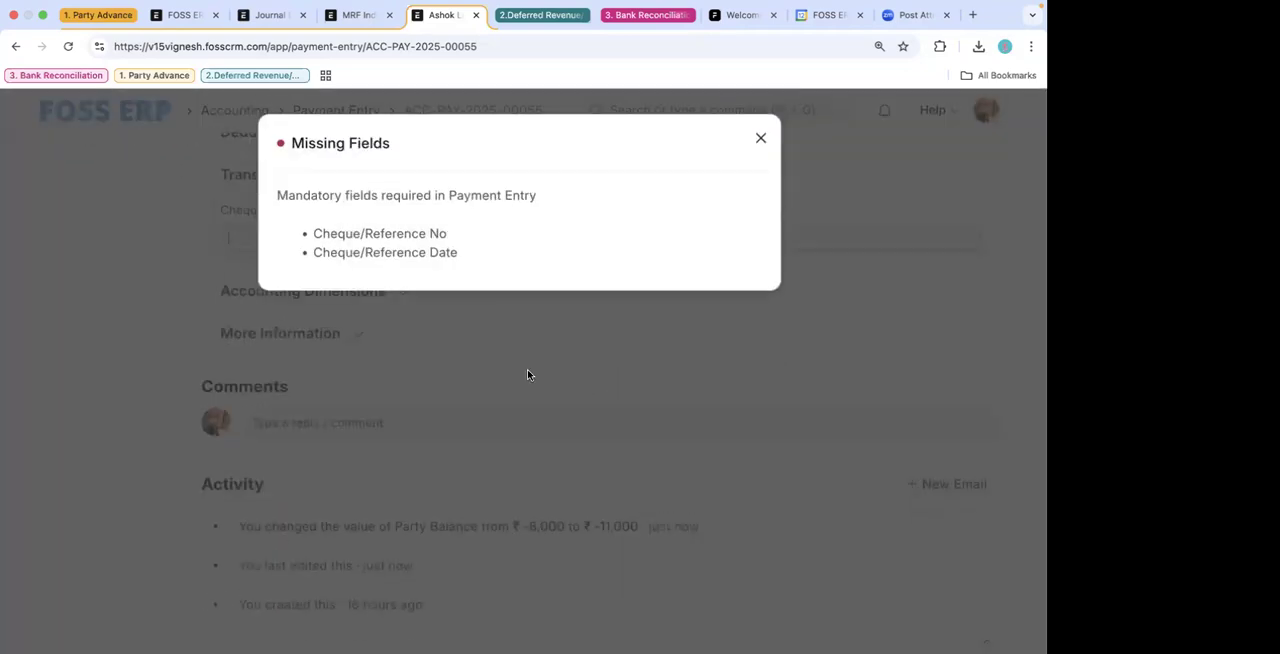
- Fill in the cheque/reference number 3432 with today's date, 12-03-2025, as the reference date, and save the entry
click(528, 374)
click(328, 236)
text(3432)
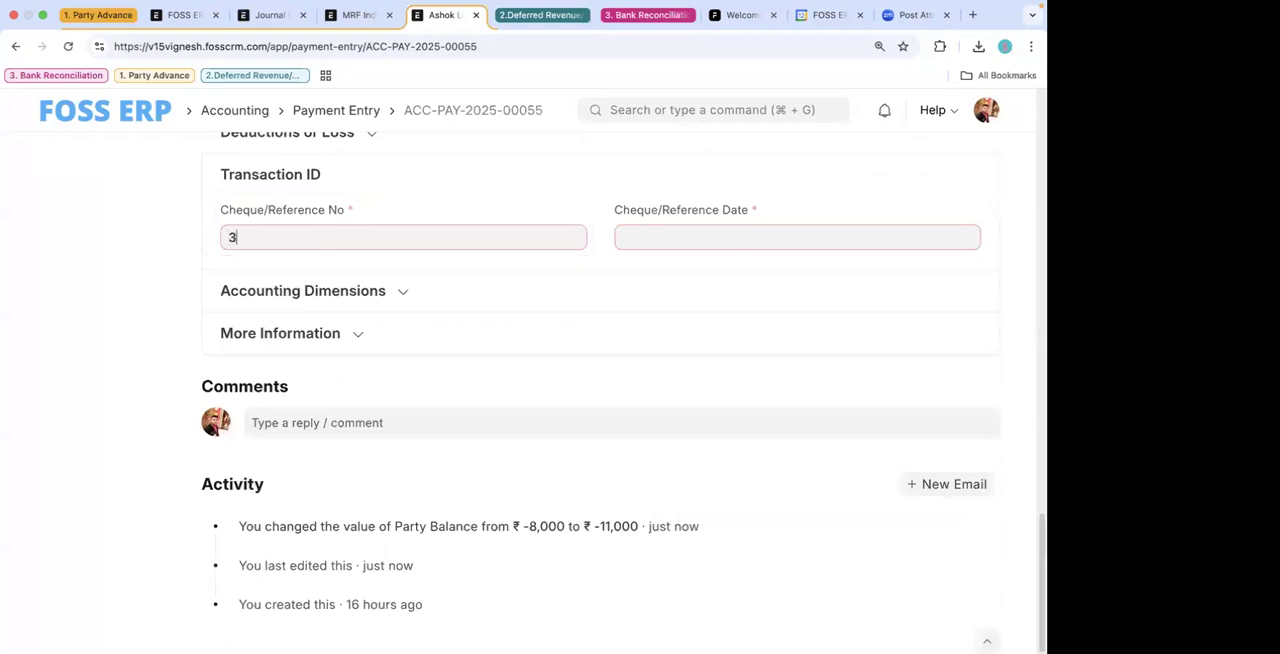
click(653, 237)
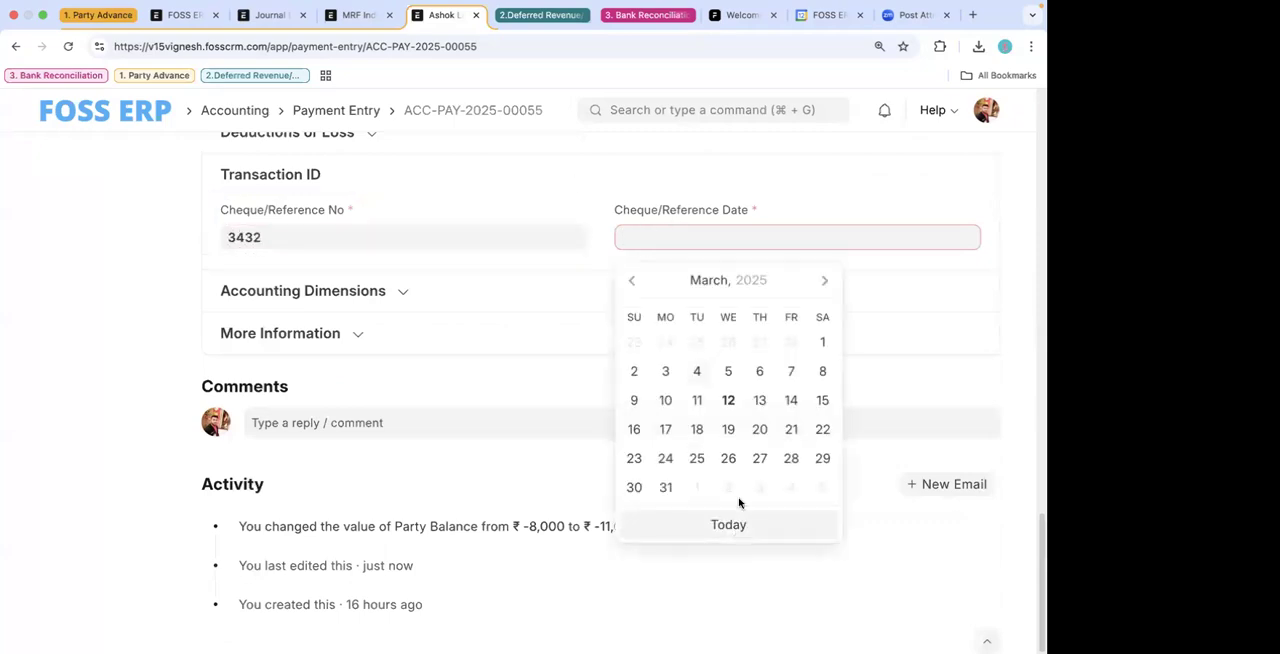
click(729, 523)
scroll(900, 211, up, 3)
click(977, 161)
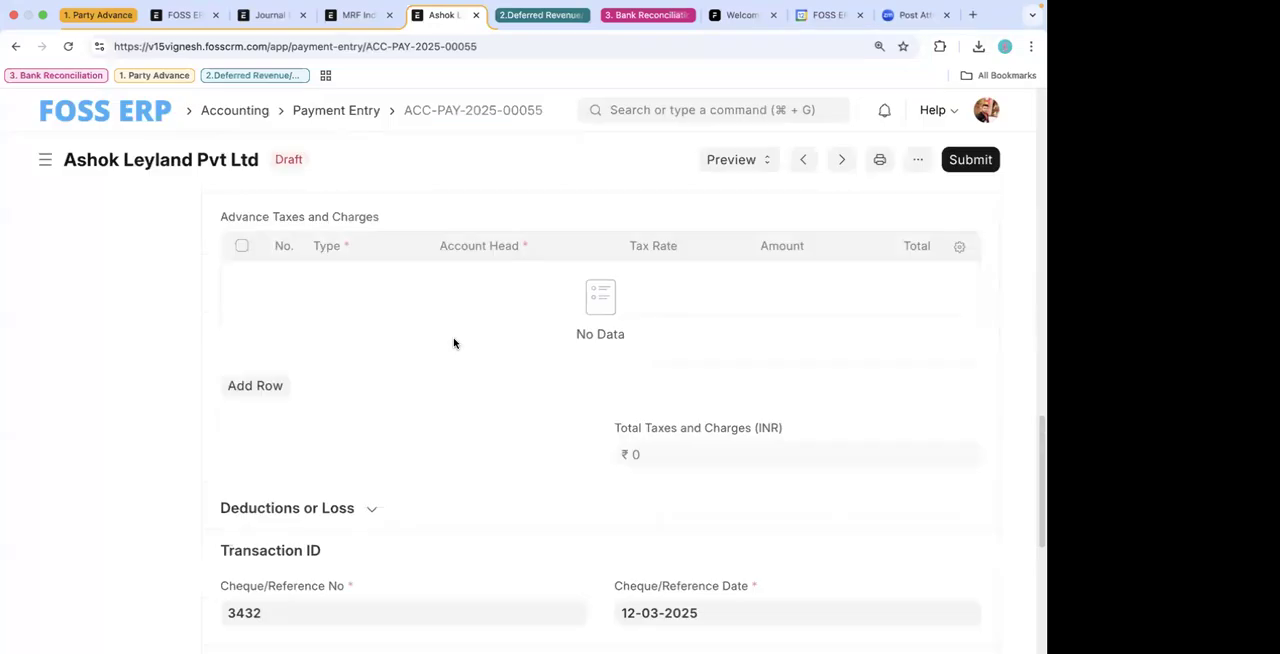
- Check the saved Ashok Leyland Pvt Ltd entry's party and account details, and submit it permanently
scroll(455, 341, up, 3)
scroll(453, 343, up, 5)
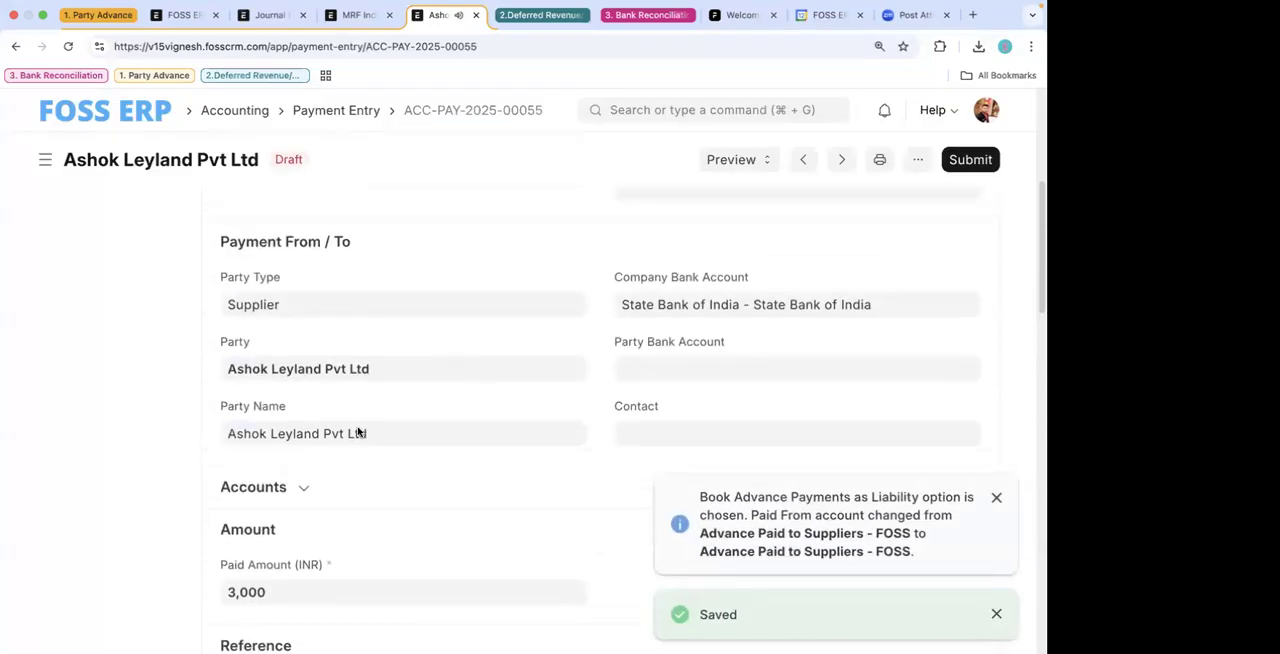
scroll(545, 412, down, 3)
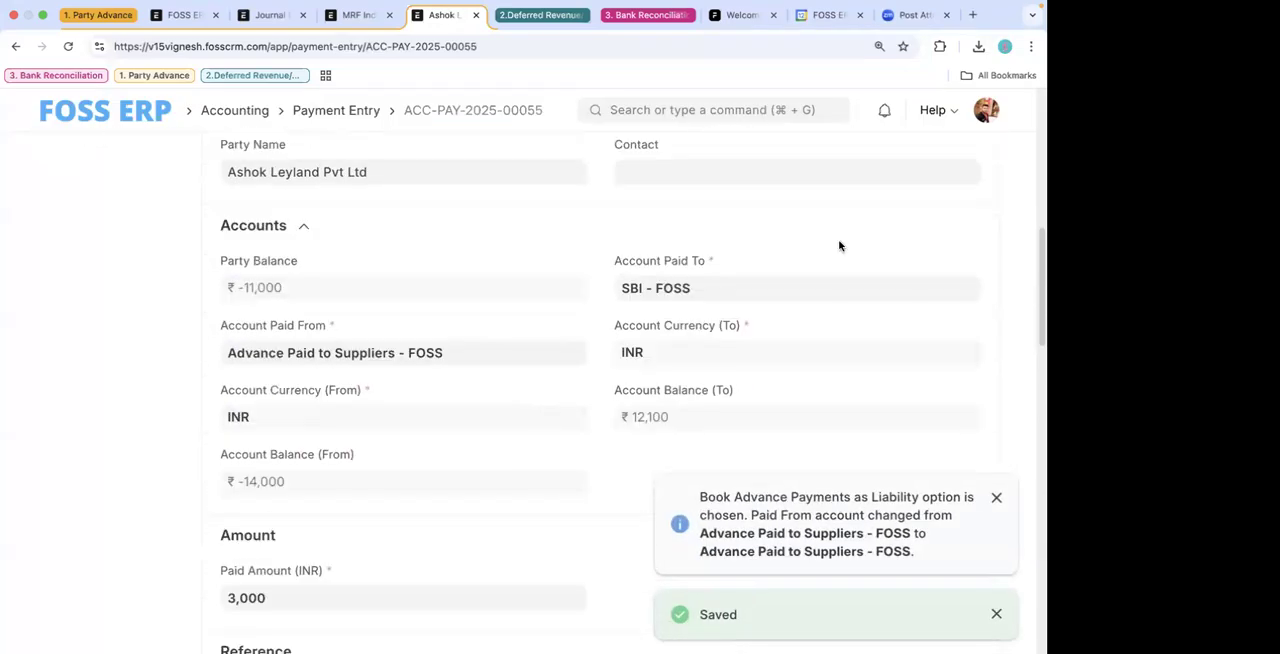
scroll(840, 247, up, 1)
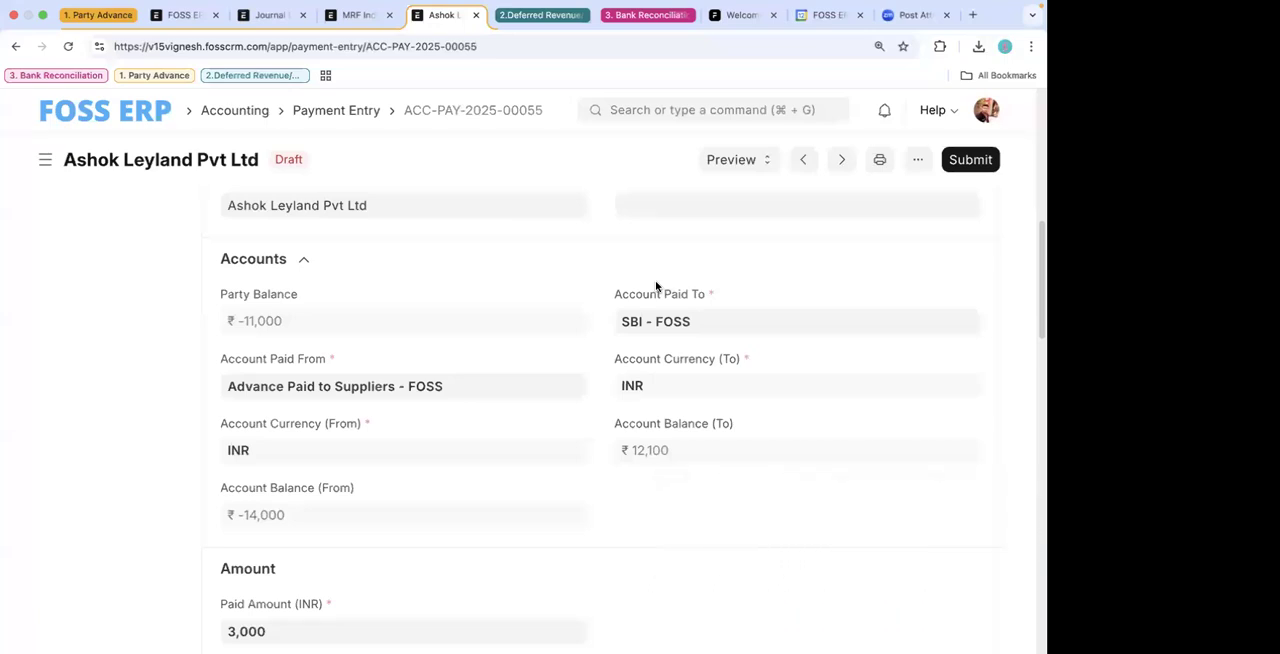
scroll(656, 287, up, 1)
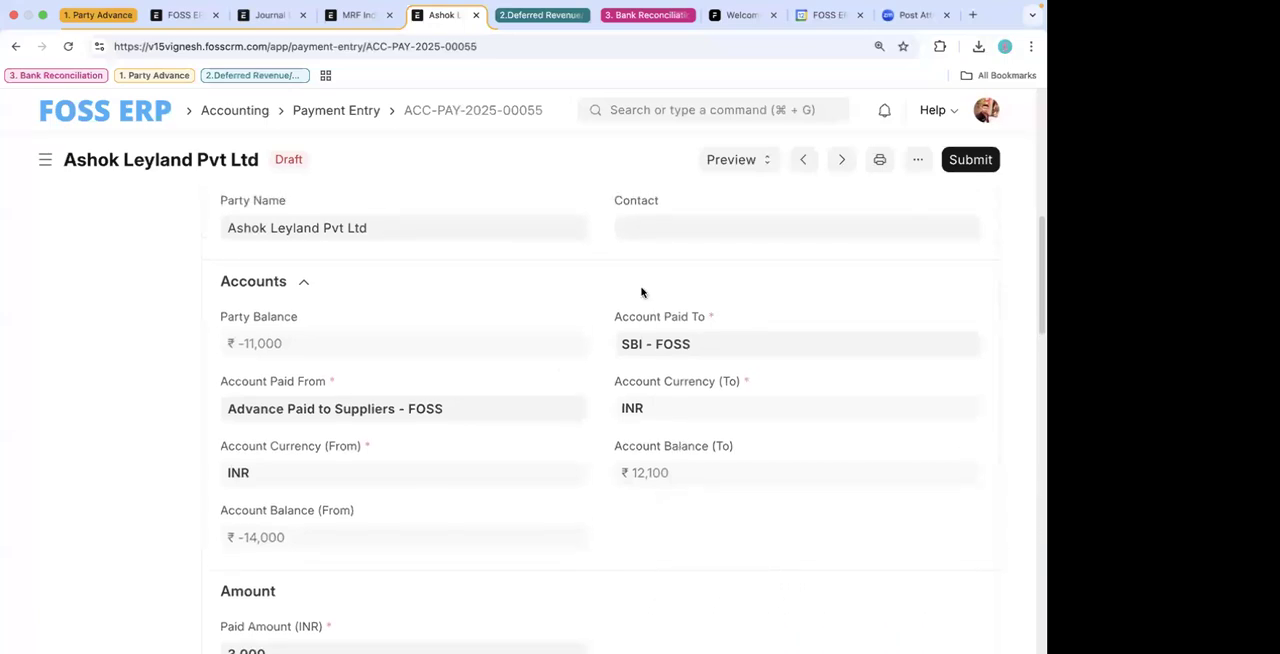
scroll(468, 344, up, 5)
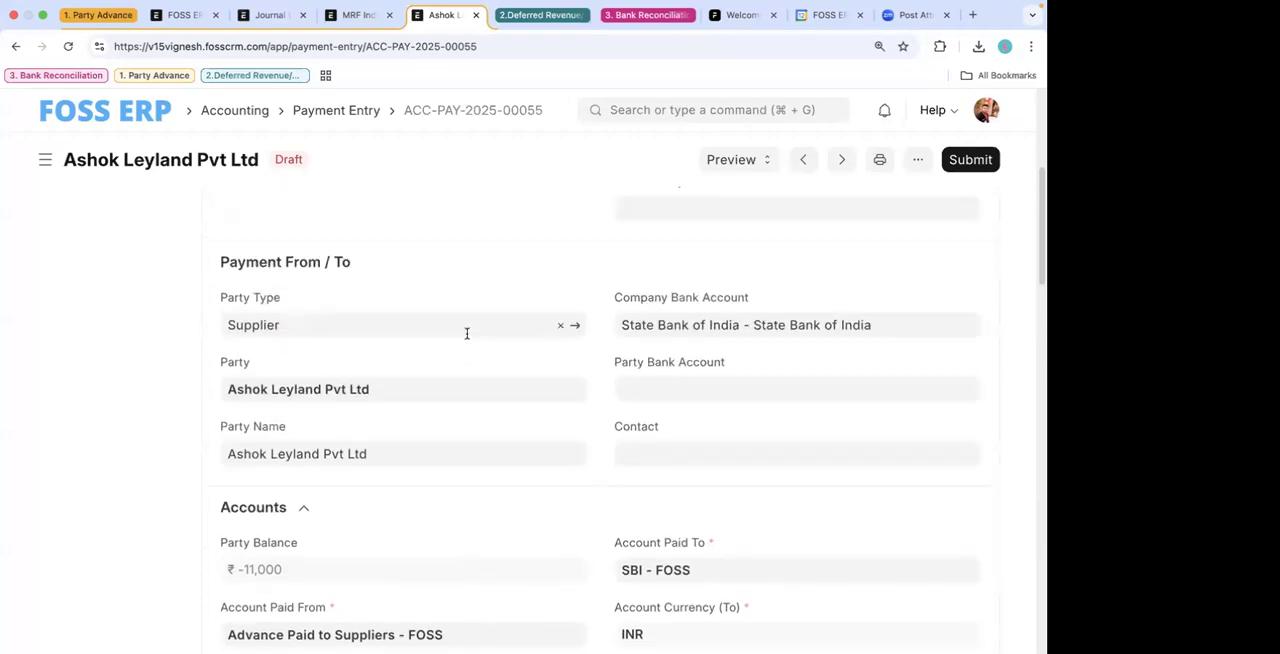
click(970, 159)
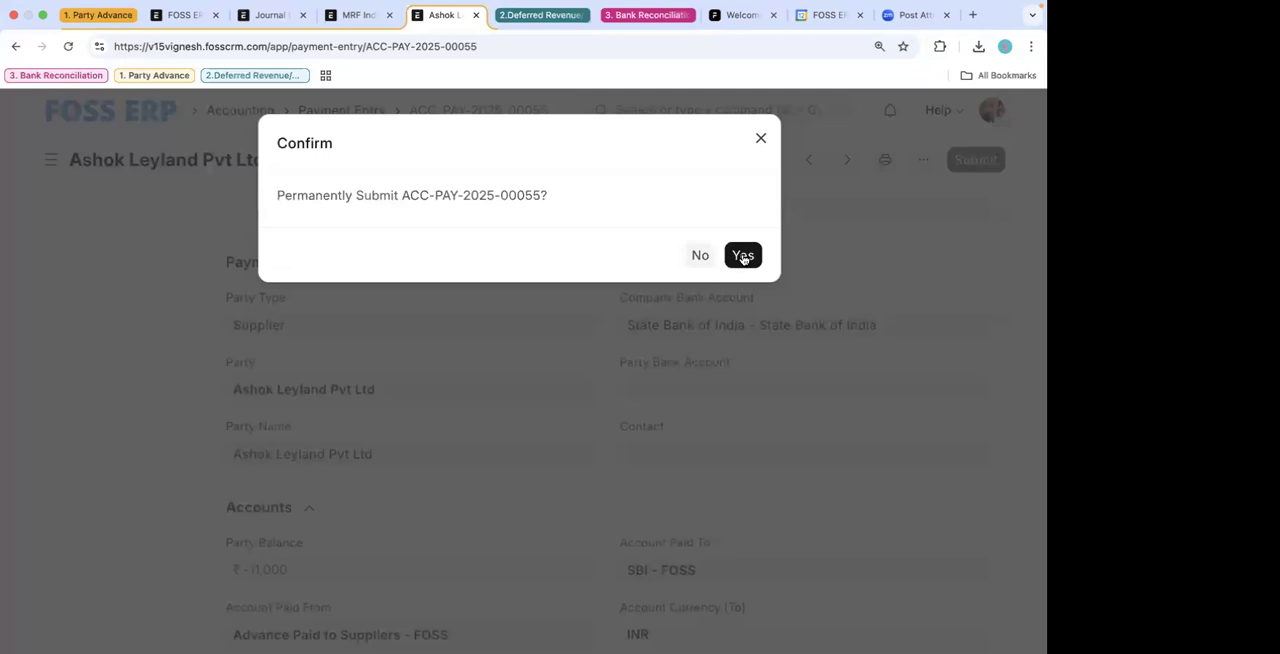
click(743, 256)
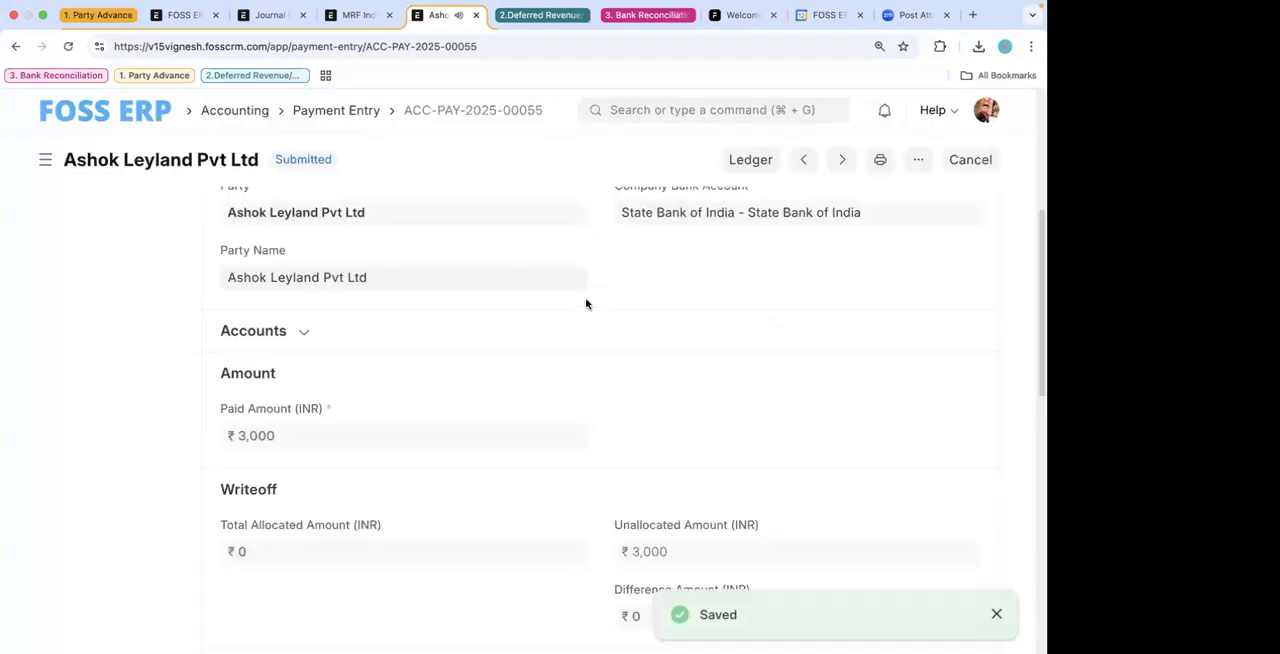
- Duplicate the submitted Ashok Leyland Pvt Ltd payment entry as a new payment entry
scroll(586, 304, down, 3)
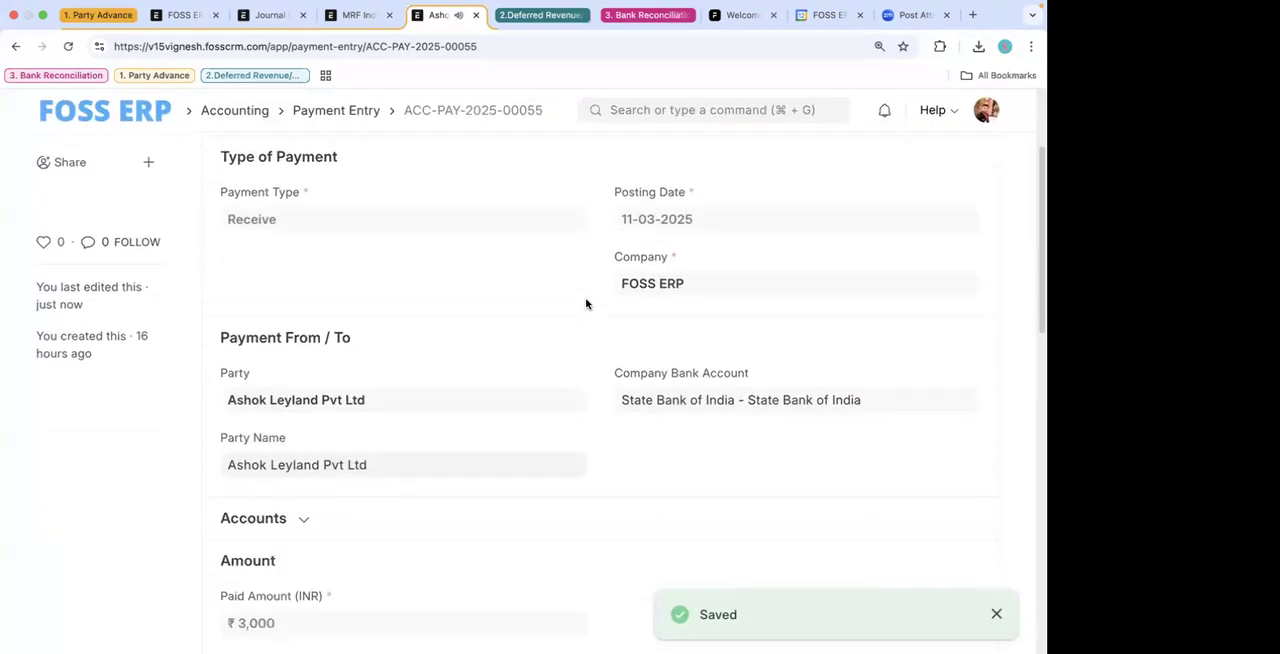
scroll(535, 350, up, 3)
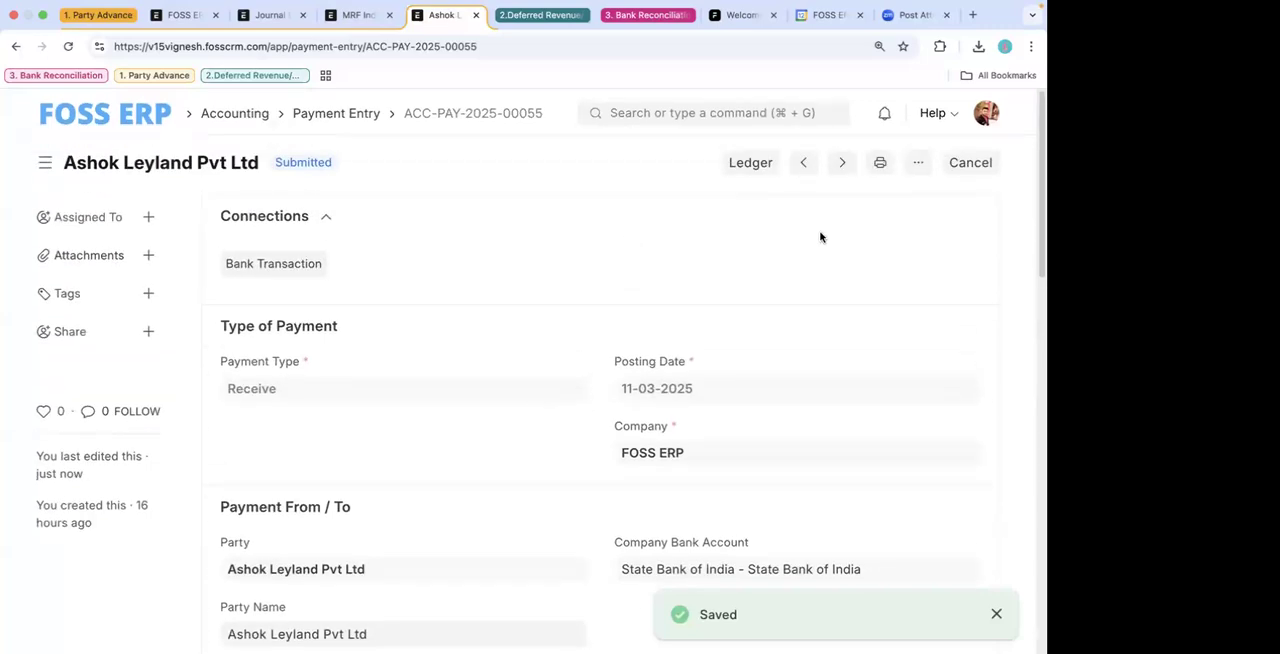
click(17, 47)
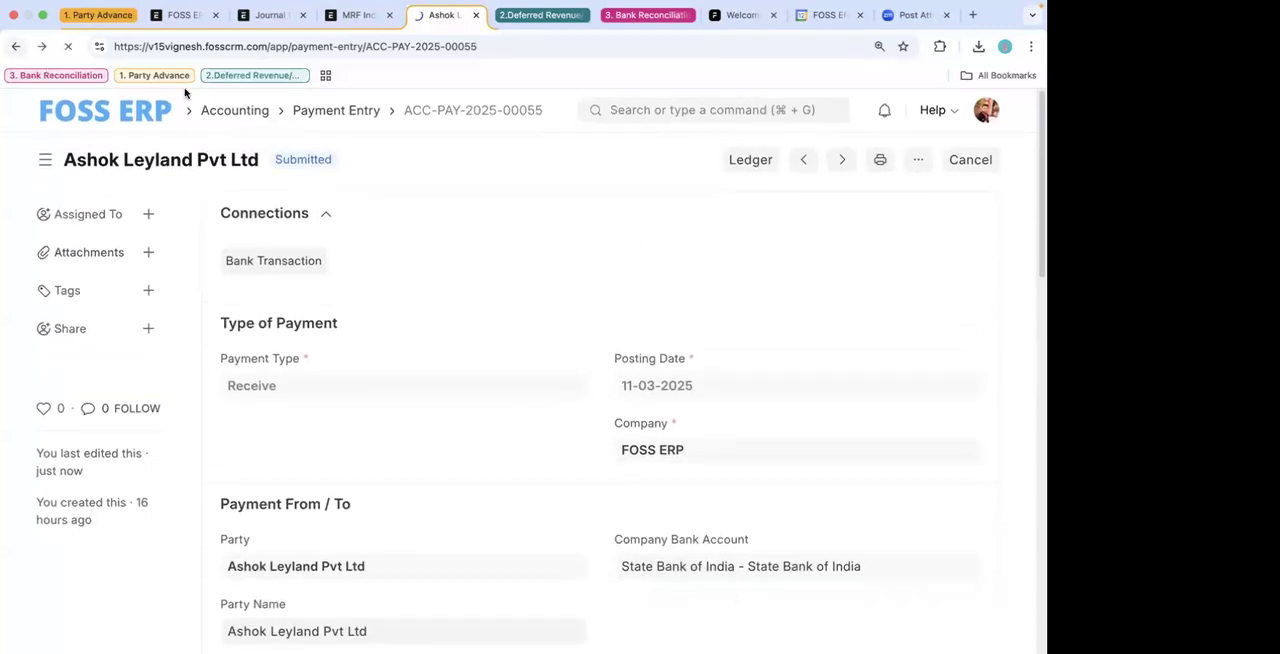
click(43, 47)
click(918, 160)
click(794, 306)
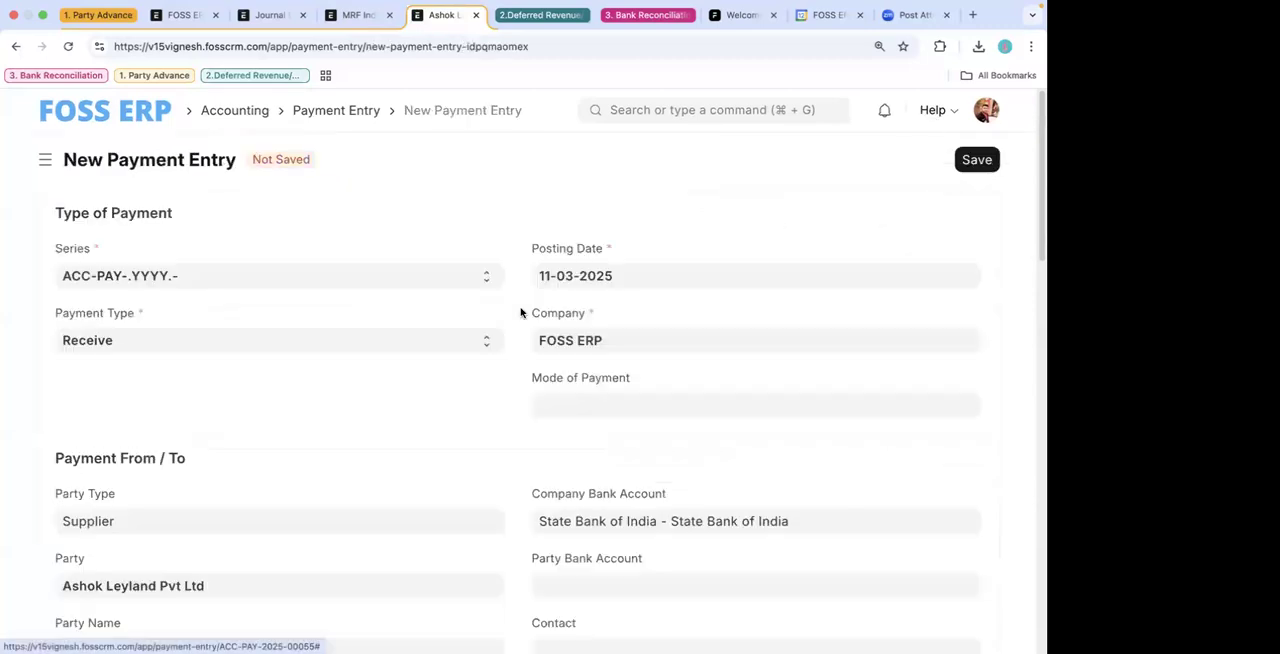
- Set the new payment entry's payment type to Pay
click(270, 348)
click(228, 379)
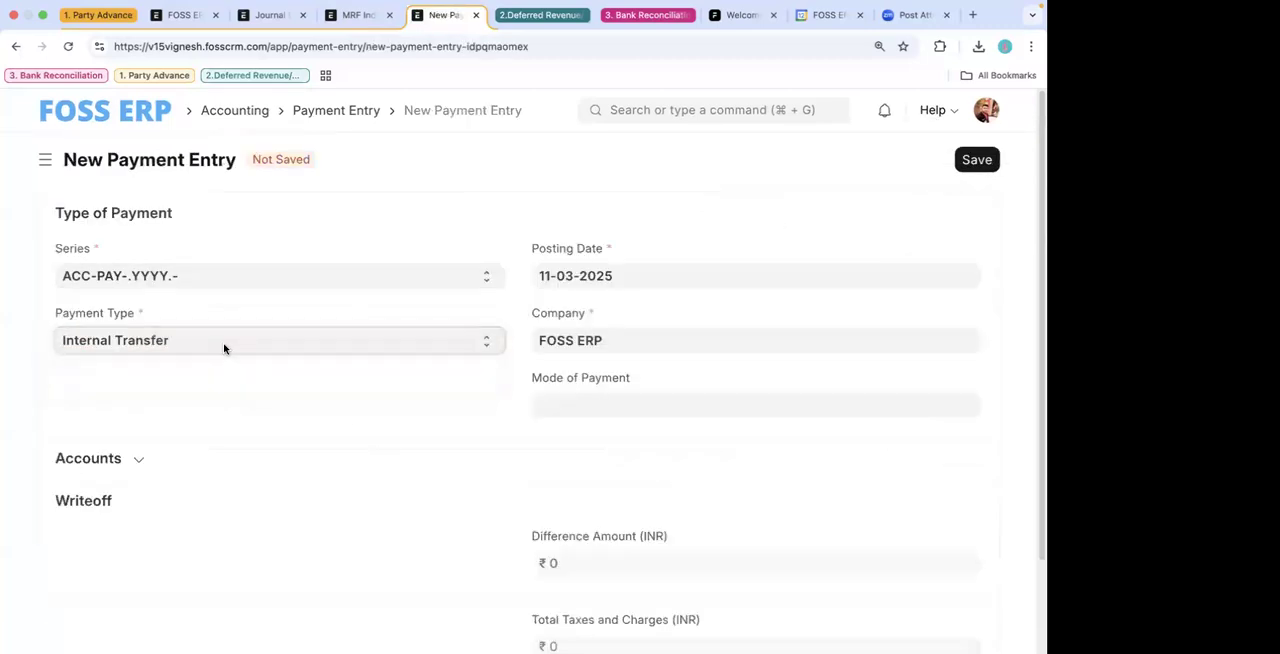
click(223, 346)
click(201, 321)
- Set the new payment entry's party type to Supplier and its party to Ashok Leyland Pvt Ltd
scroll(223, 474, down, 1)
click(153, 485)
click(150, 543)
text(as)
scroll(170, 527, down, 3)
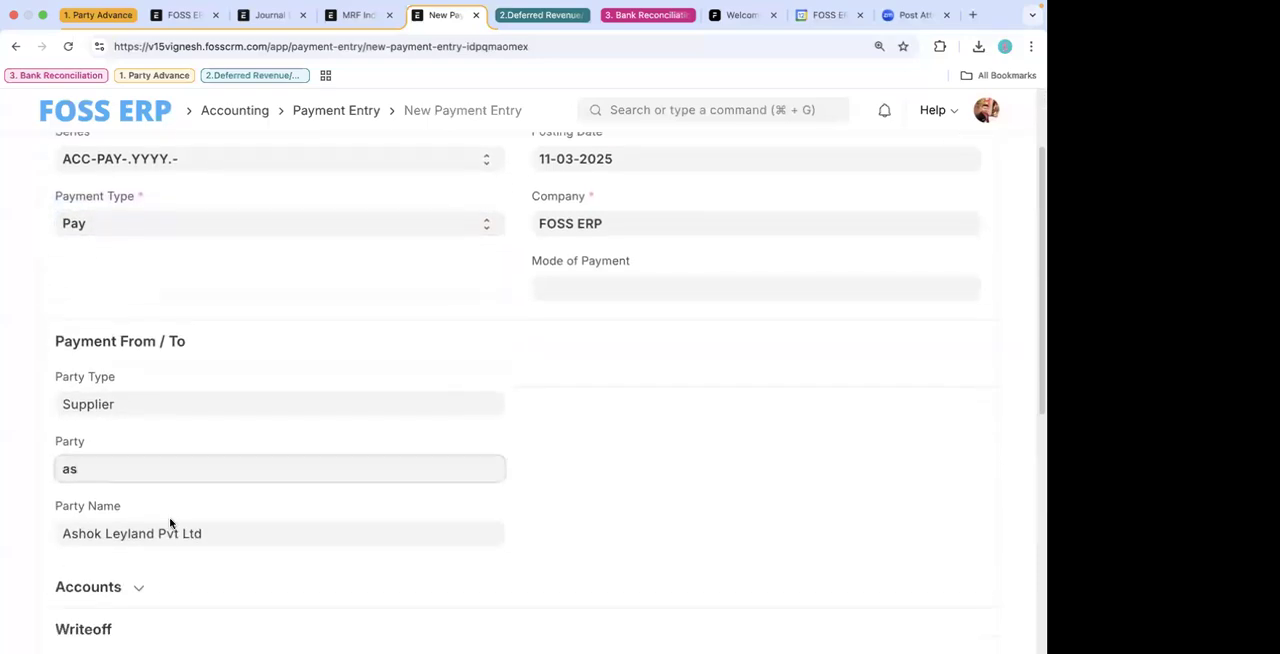
click(151, 414)
- Set the new payment entry's Account Paid From to SBI - FOSS
scroll(314, 505, down, 1)
scroll(314, 505, down, 2)
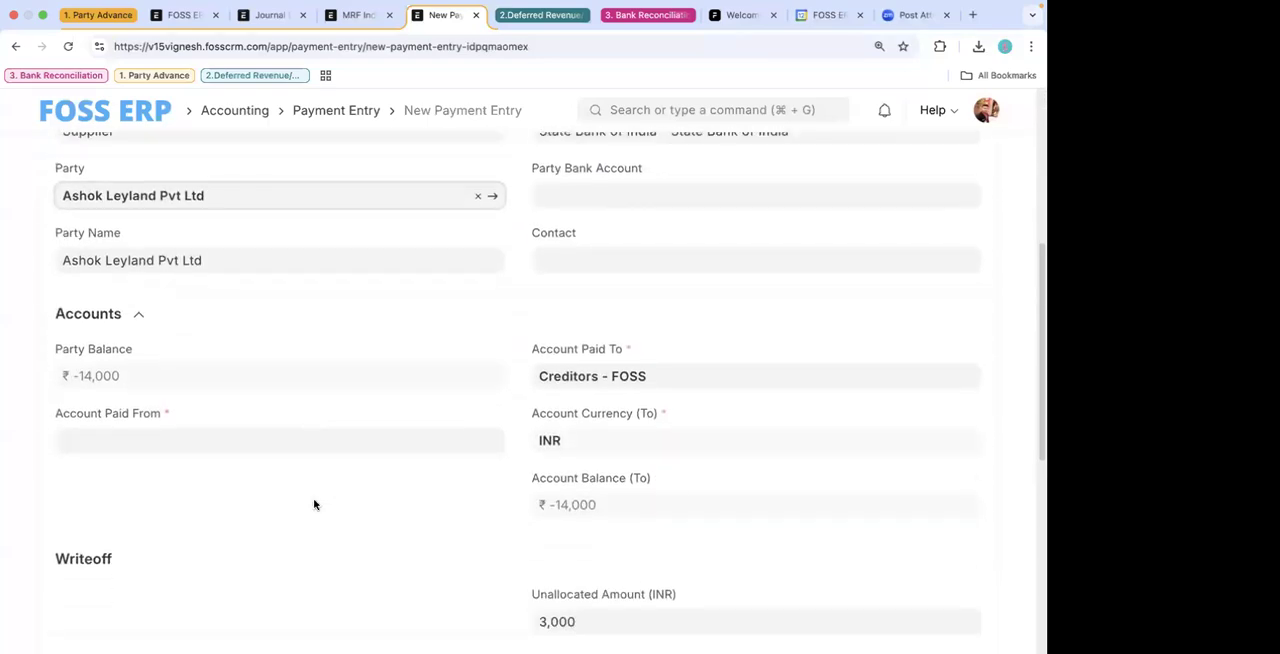
scroll(155, 407, down, 3)
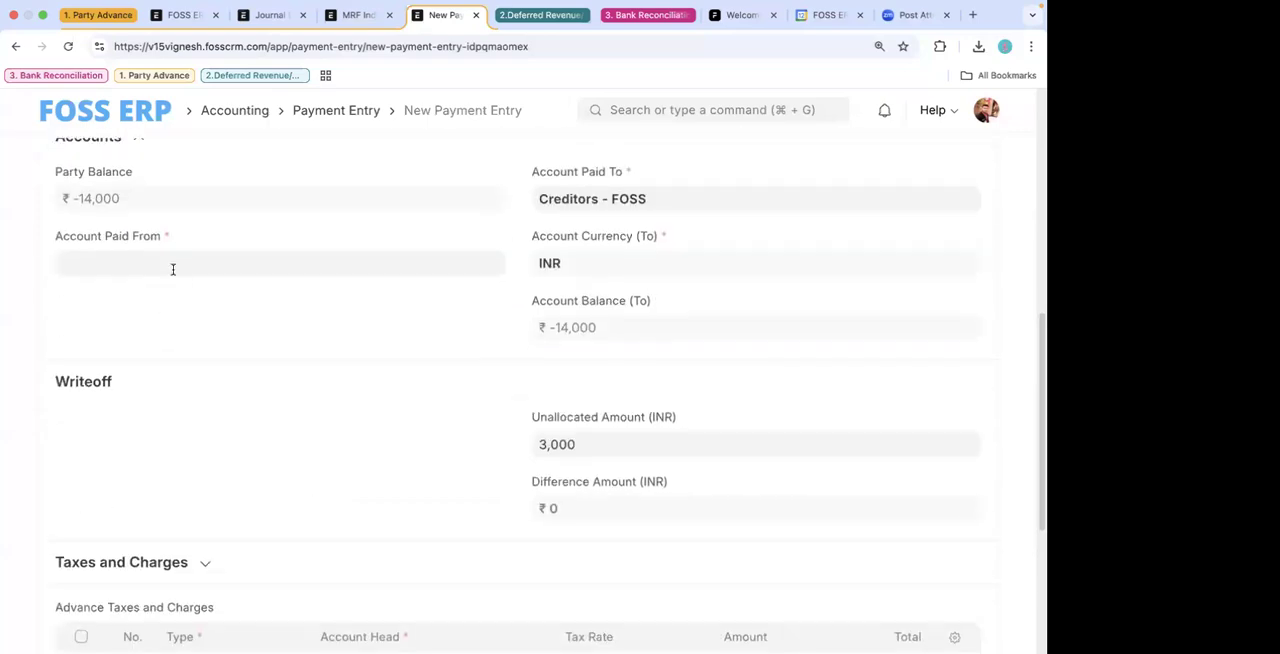
click(171, 266)
text(s)
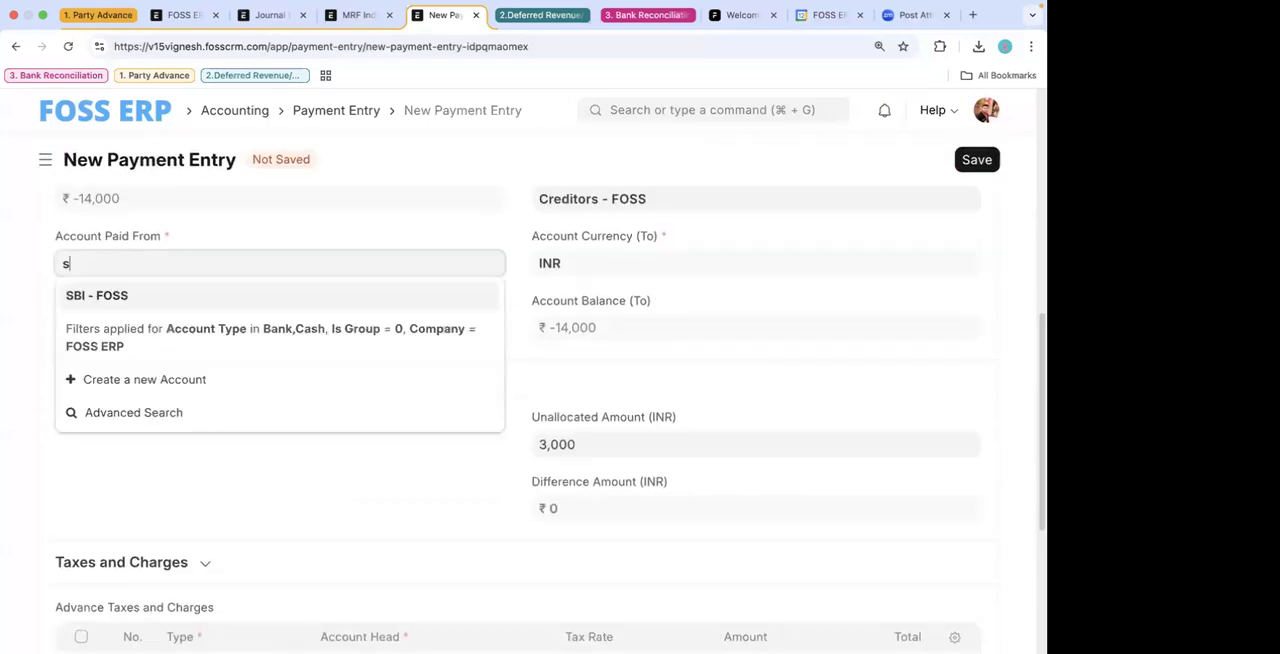
click(112, 296)
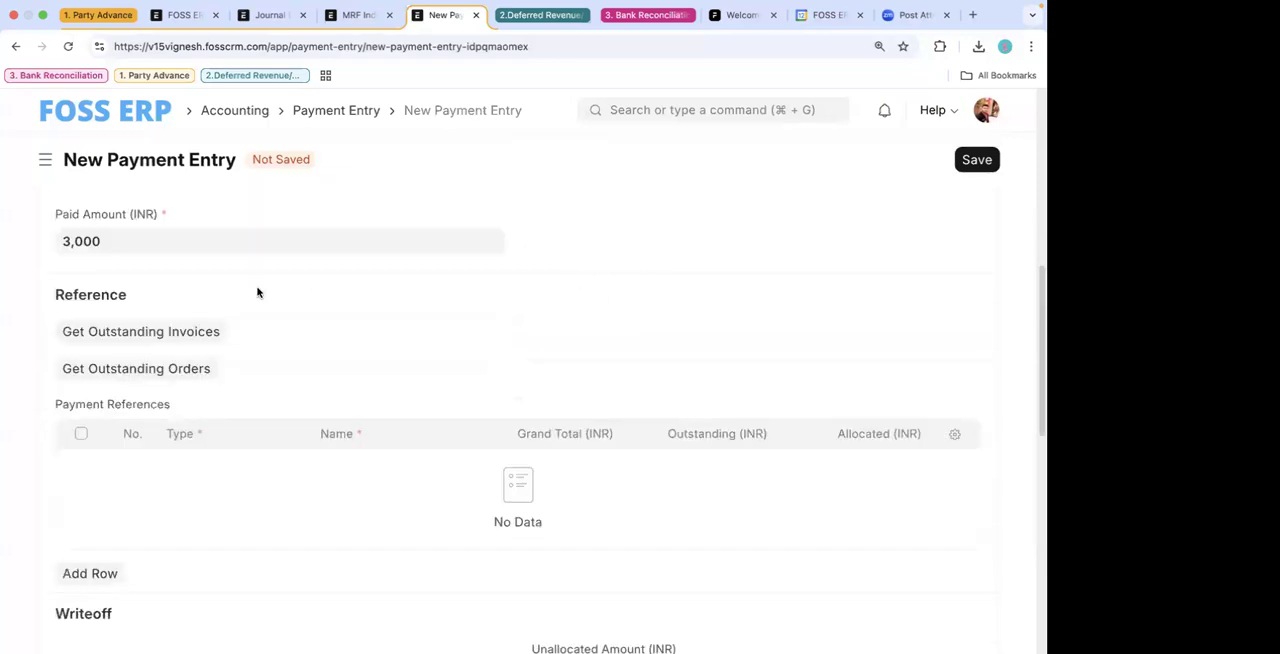
- Check the account fields of the new Ashok Leyland Pvt Ltd payment entry and save it
scroll(250, 292, up, 4)
click(114, 342)
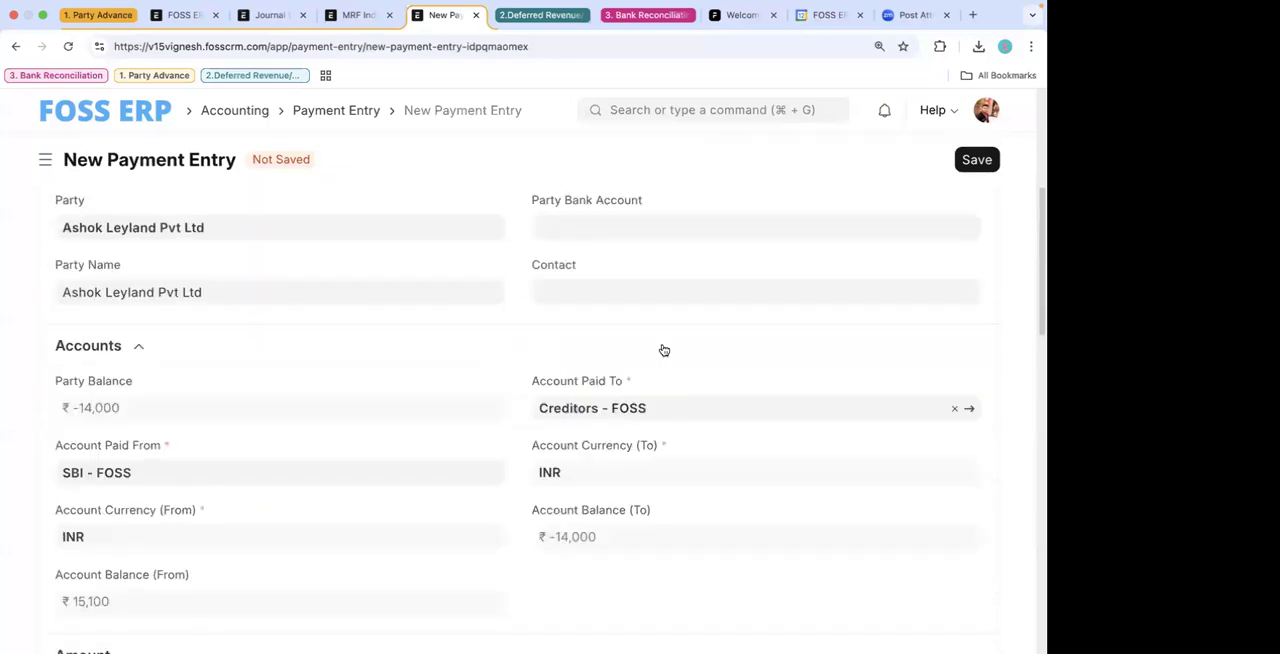
scroll(686, 332, up, 1)
click(981, 163)
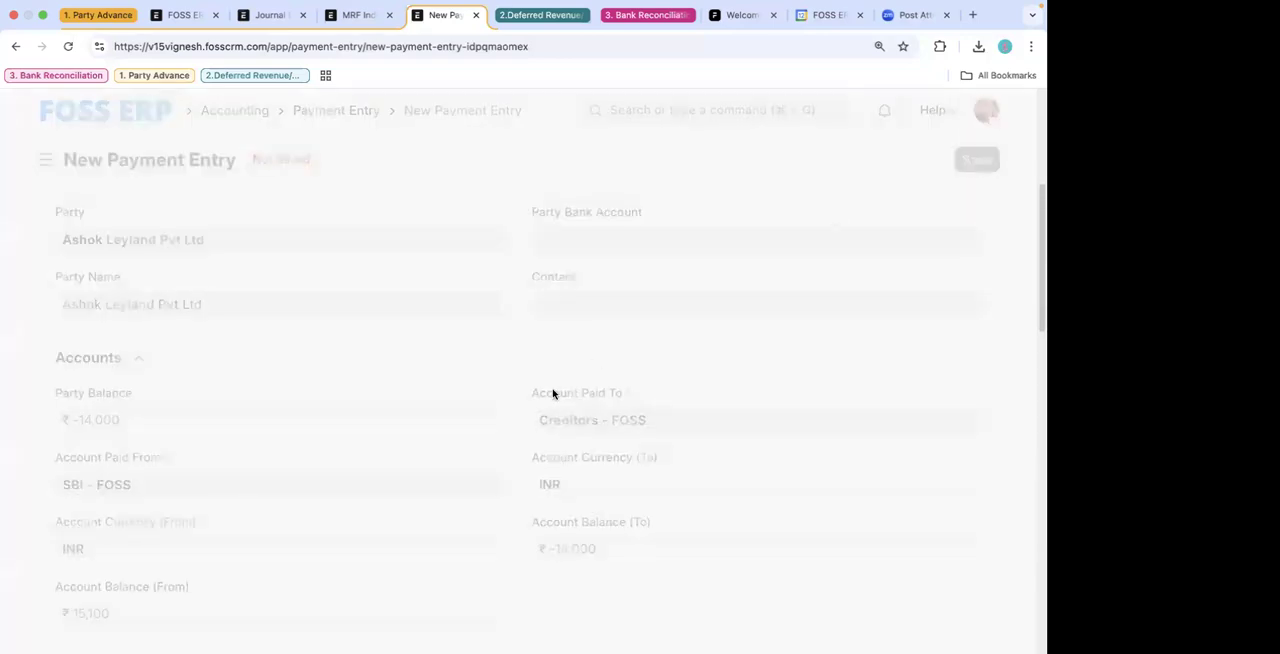
- Expand the Accounts section of the saved draft and examine its Account Paid To, Account Paid From and paid amount
scroll(583, 454, down, 5)
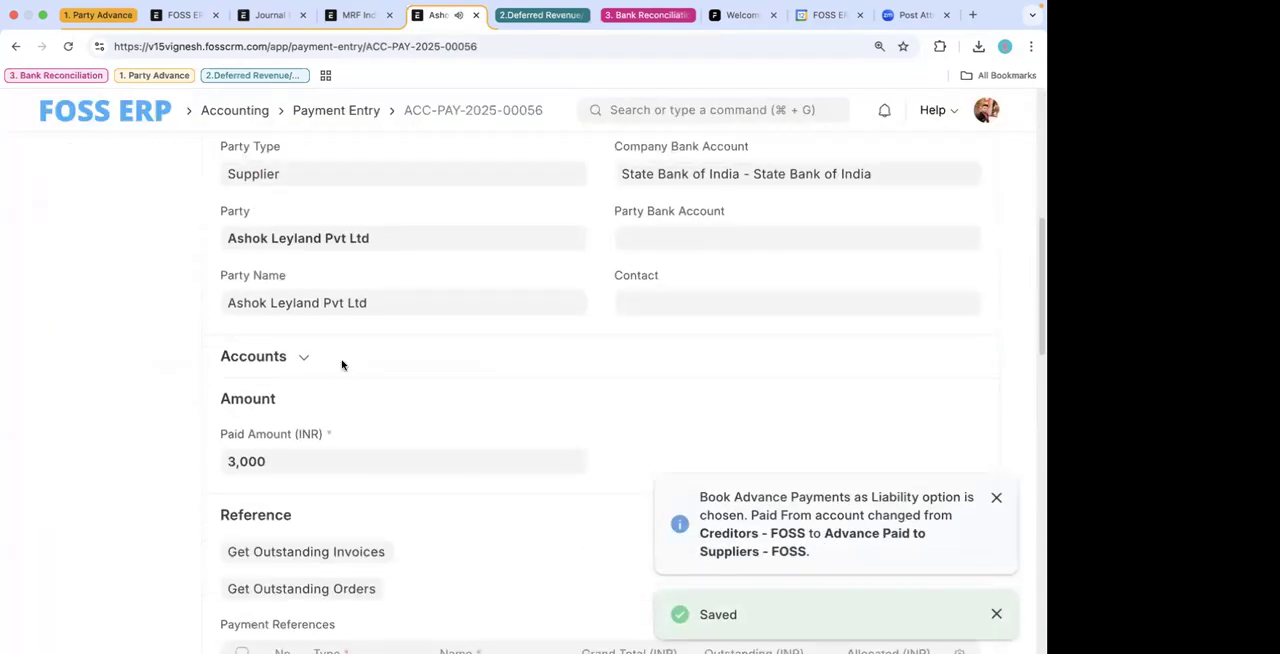
click(290, 368)
scroll(386, 333, up, 4)
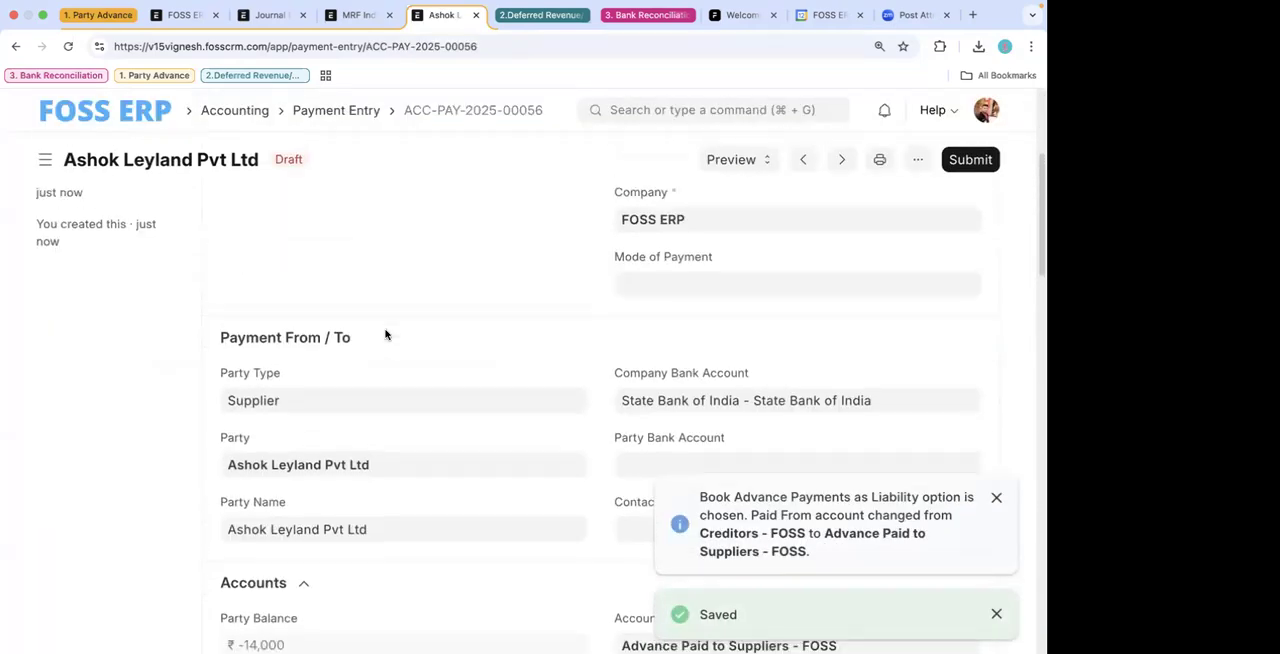
scroll(384, 327, down, 3)
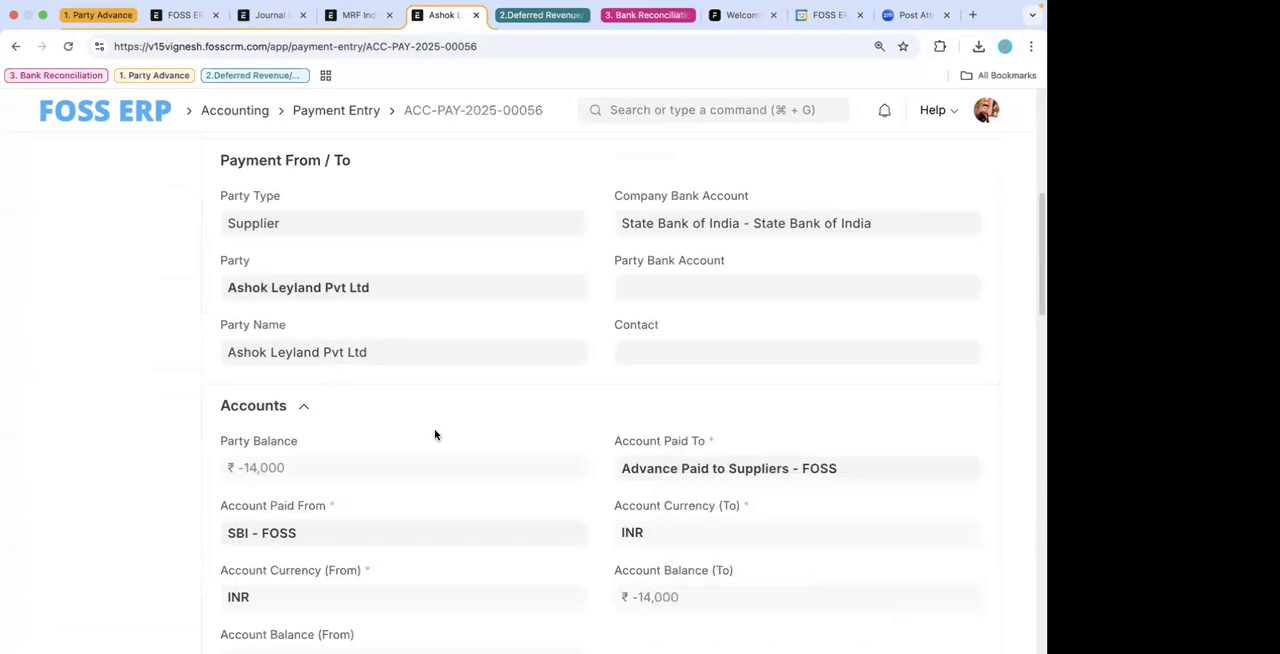
scroll(273, 320, down, 3)
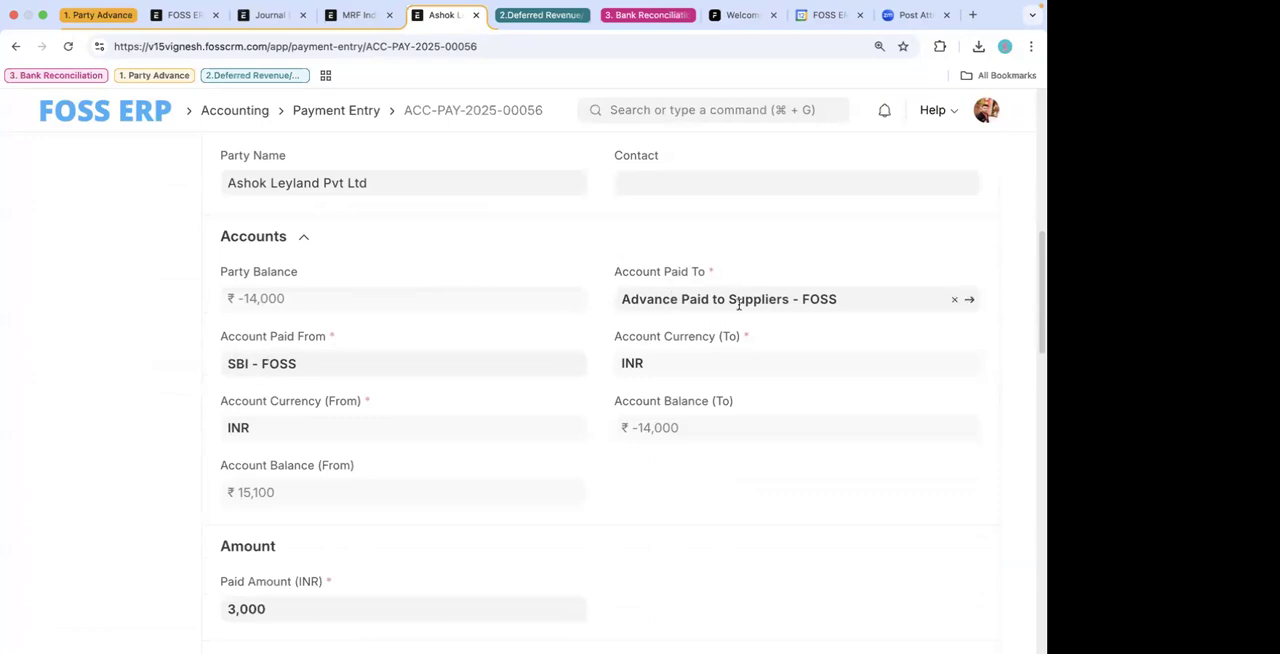
scroll(589, 421, down, 4)
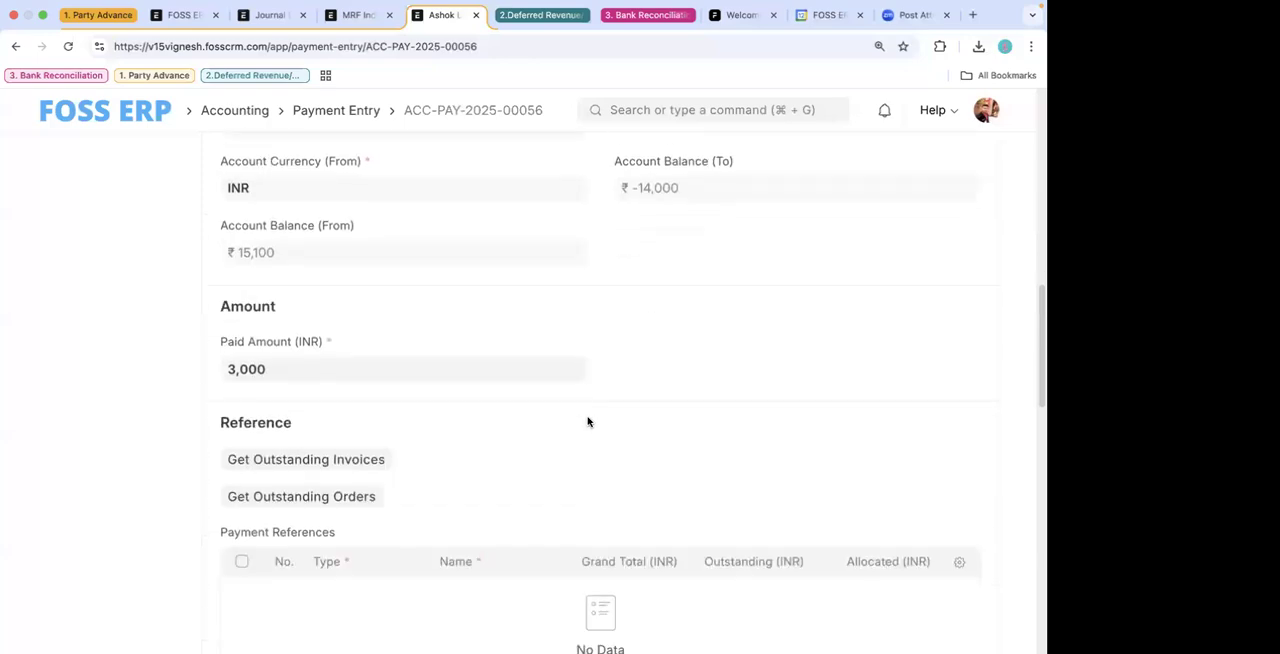
- Return to the earlier submitted Receive entry for Ashok Leyland Pvt Ltd and review its general ledger
scroll(451, 335, left, 5)
scroll(826, 240, up, 3)
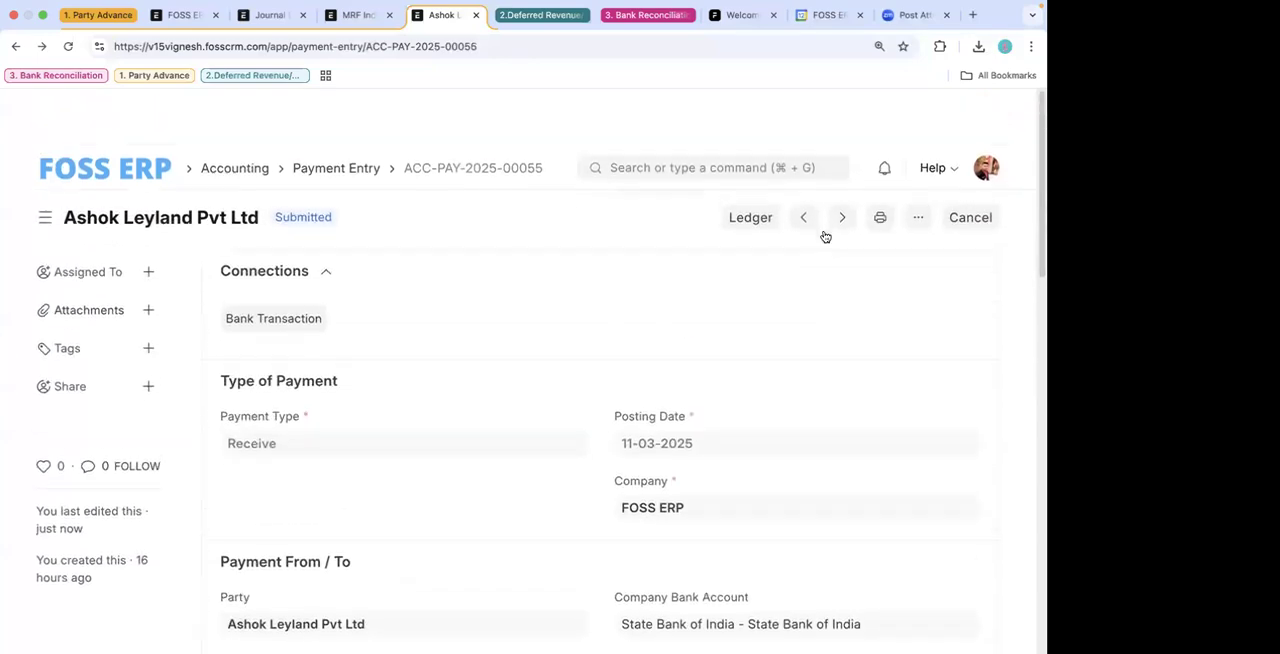
click(756, 166)
scroll(366, 323, down, 3)
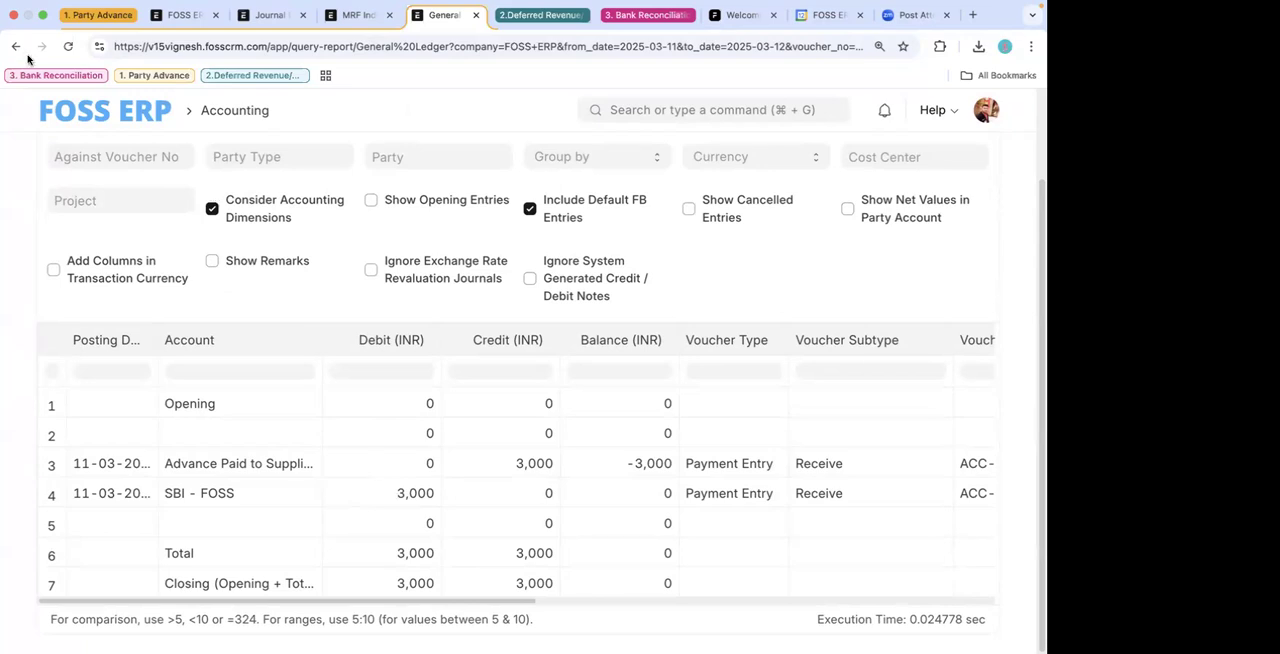
scroll(115, 94, left, 5)
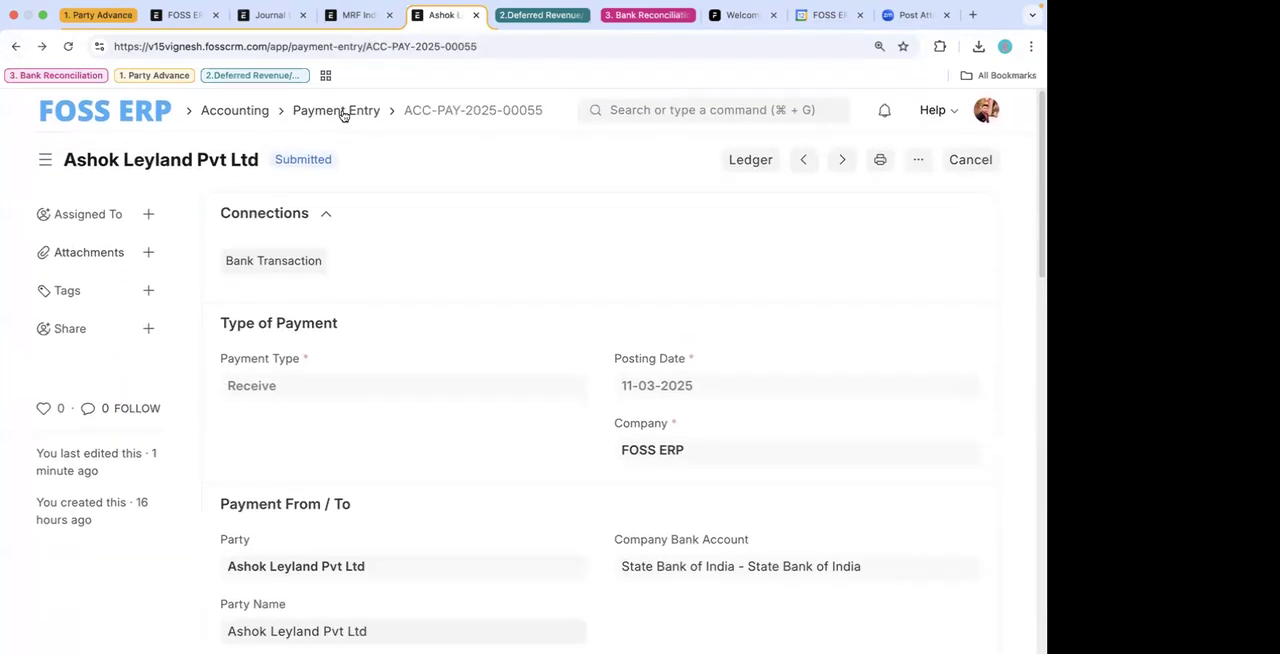
- Clear the filter from the Payment Entry list and reopen the draft Pay entry for Ashok Leyland Pvt Ltd
click(340, 112)
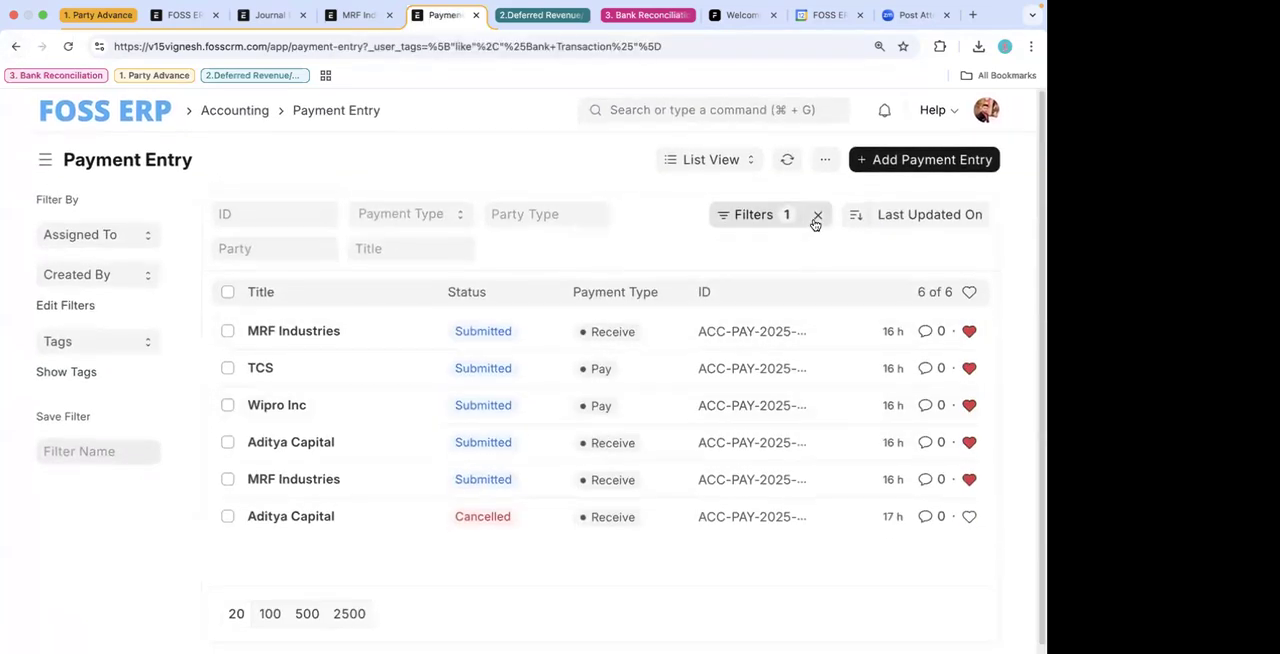
click(818, 215)
click(325, 331)
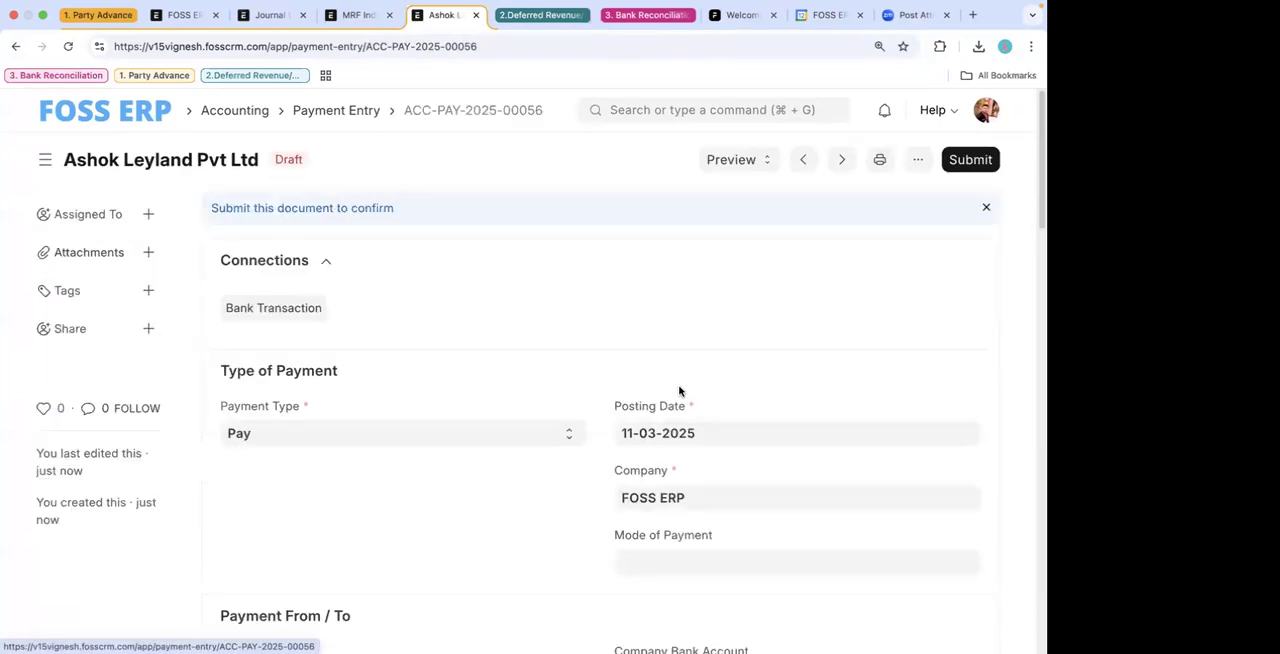
scroll(620, 263, down, 5)
scroll(700, 220, up, 5)
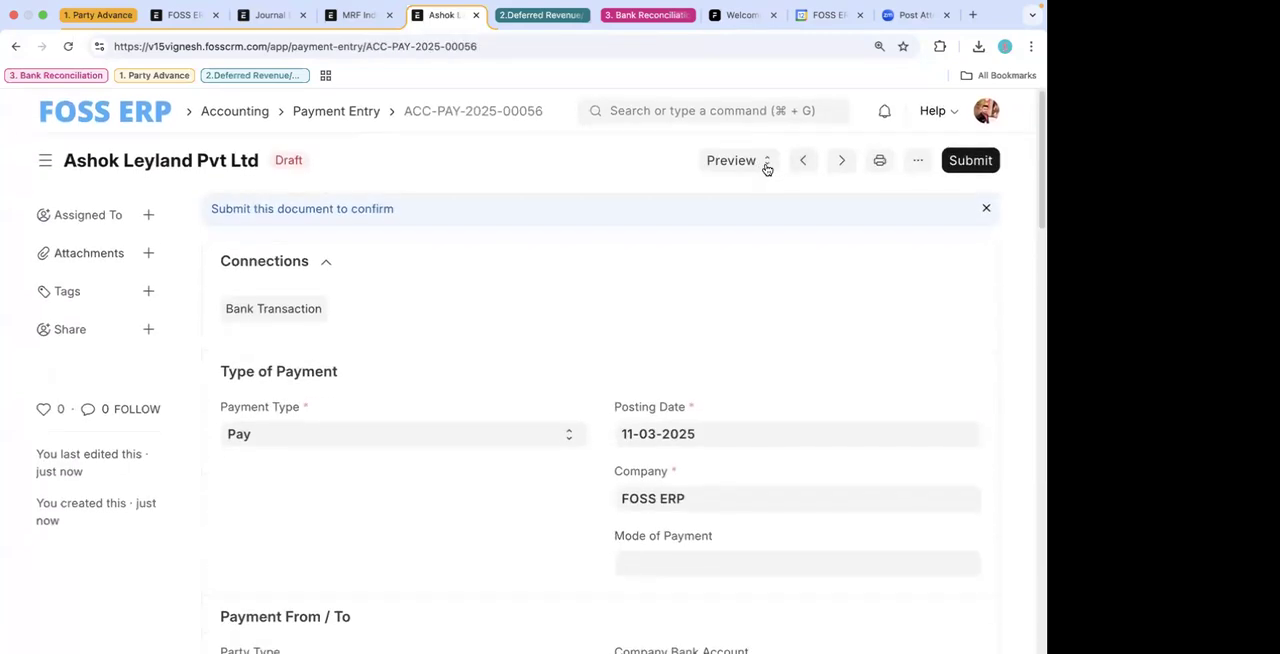
- Preview the draft payment's accounting ledger, check its debit and credit accounts, and close the preview
click(733, 161)
click(748, 190)
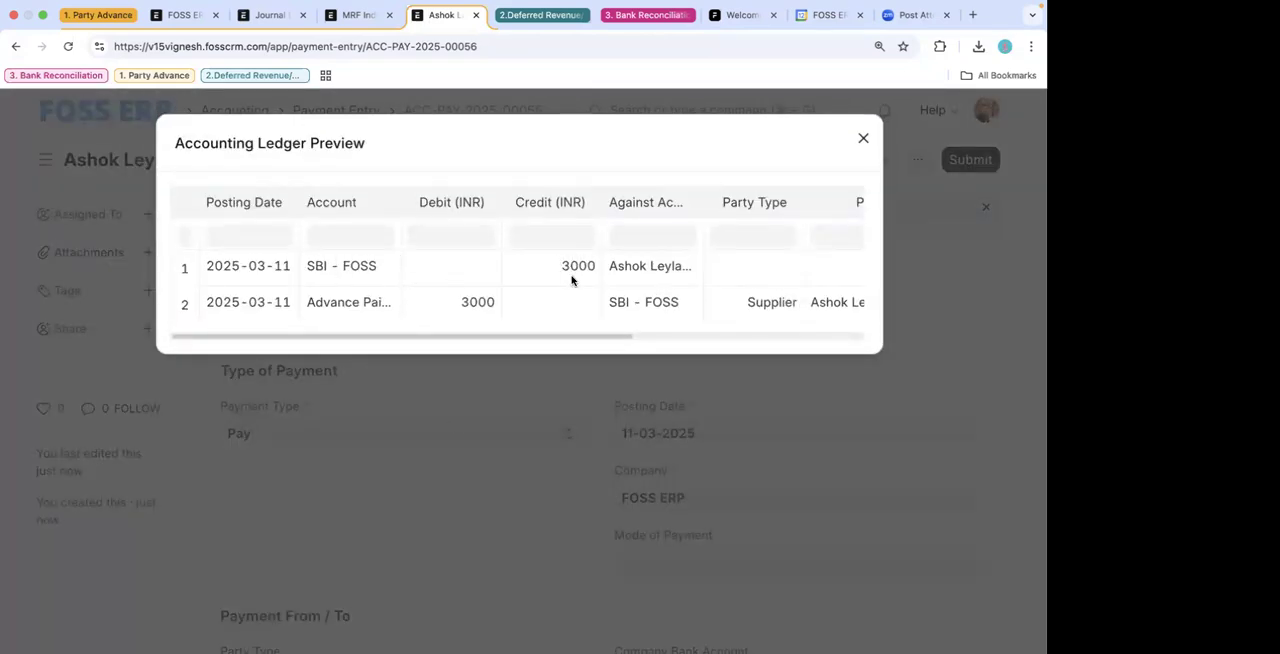
drag(397, 197, 439, 202)
click(862, 138)
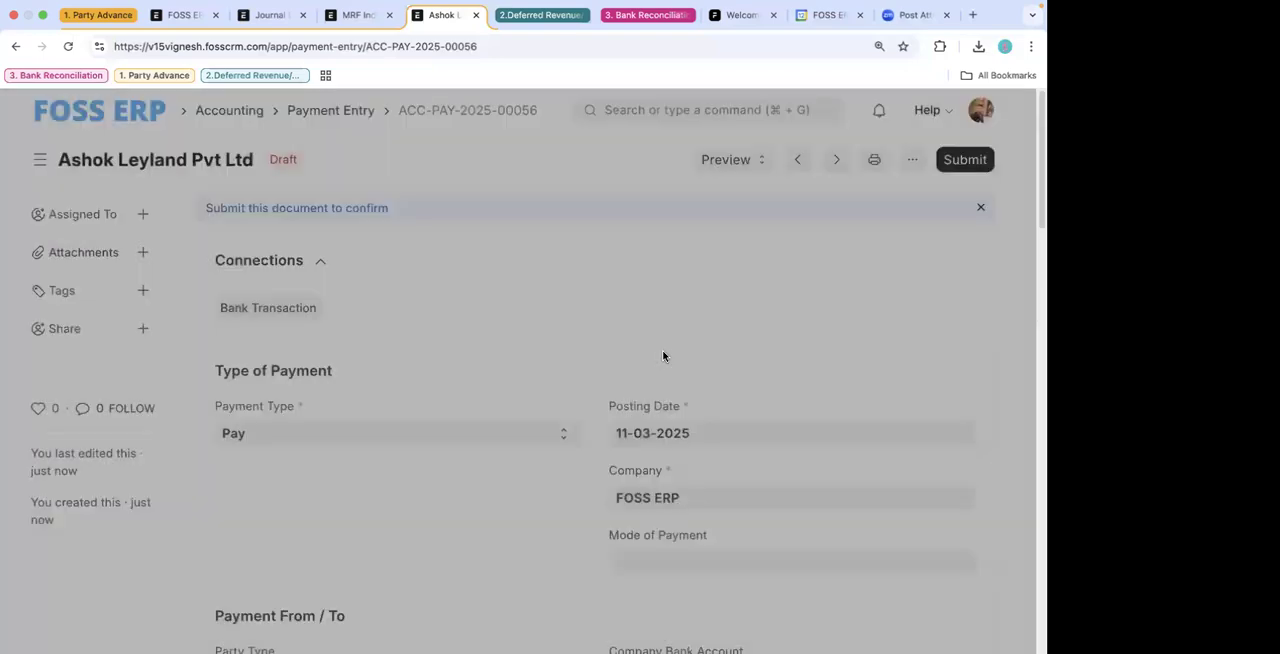
- Submit the Ashok Leyland Pvt Ltd supplier payment entry and confirm the submission
scroll(729, 271, down, 3)
scroll(729, 271, up, 3)
click(971, 160)
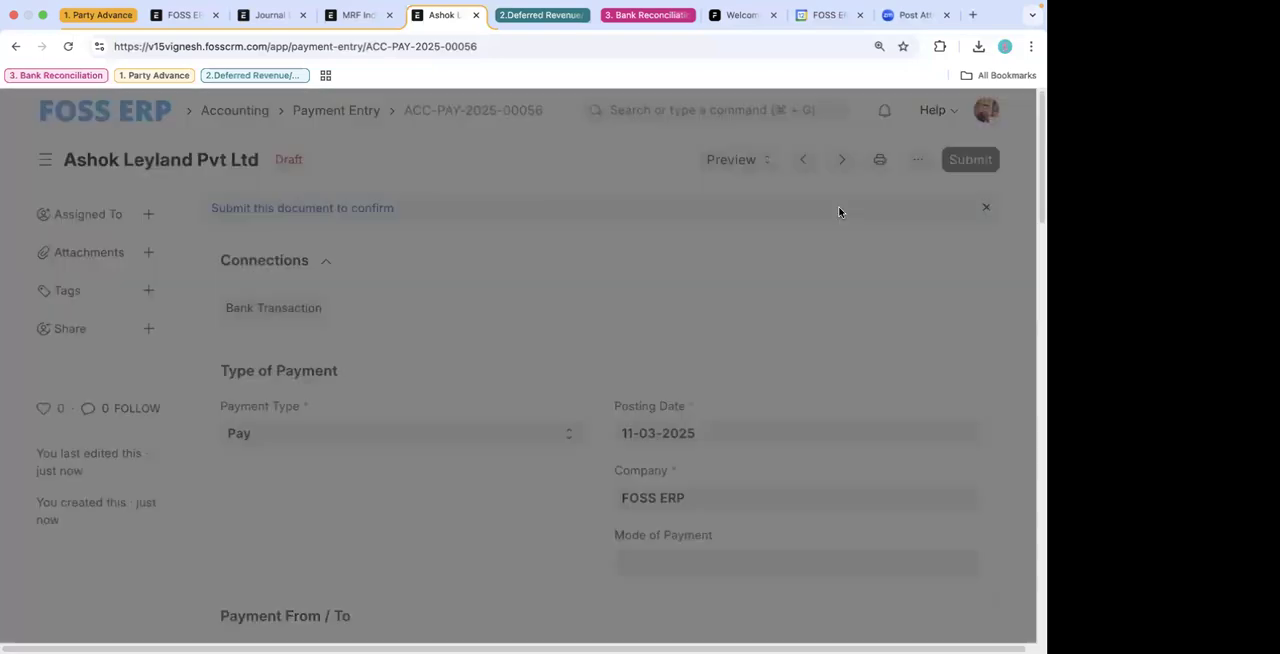
click(757, 260)
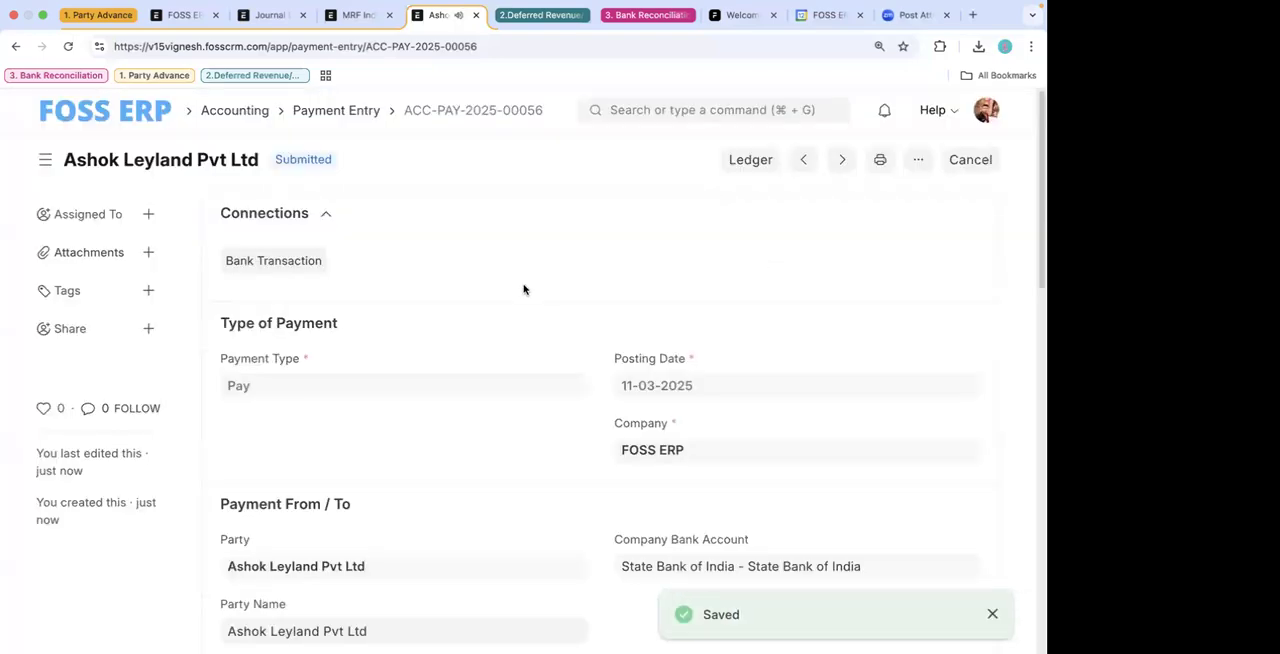
- Expand the Accounts section of the submitted supplier payment and examine its paid-from and paid-to accounts
scroll(523, 286, down, 5)
scroll(523, 286, down, 2)
scroll(486, 340, up, 4)
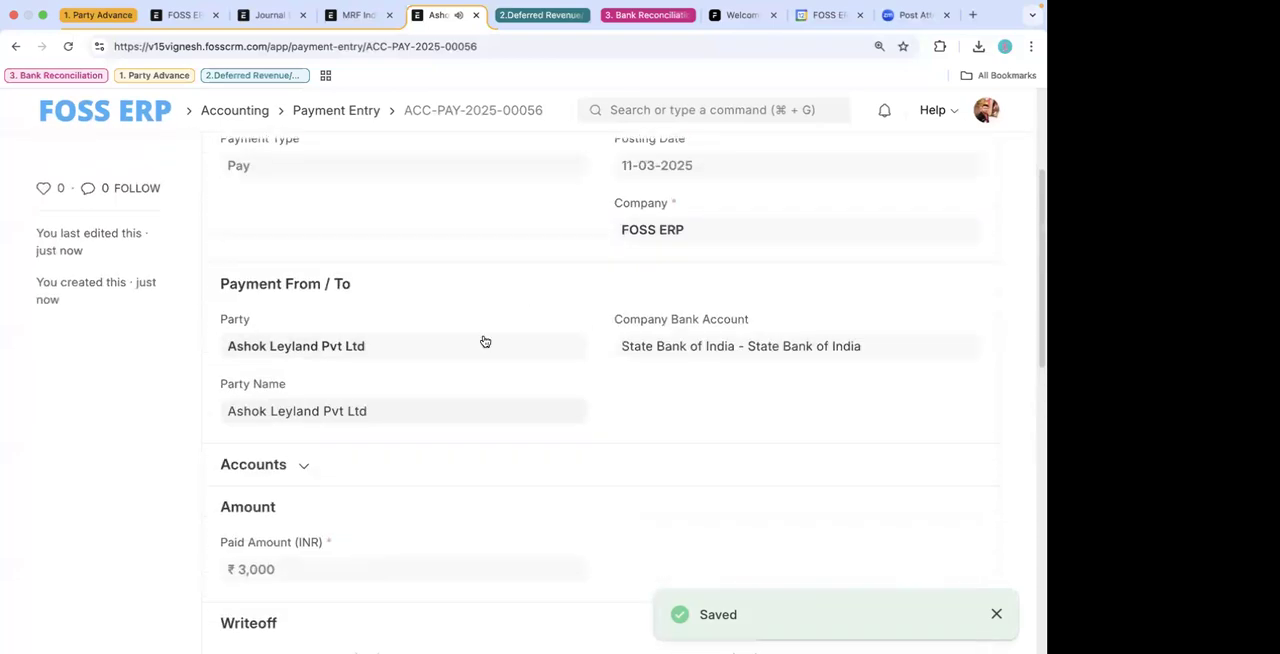
click(418, 461)
scroll(418, 461, down, 4)
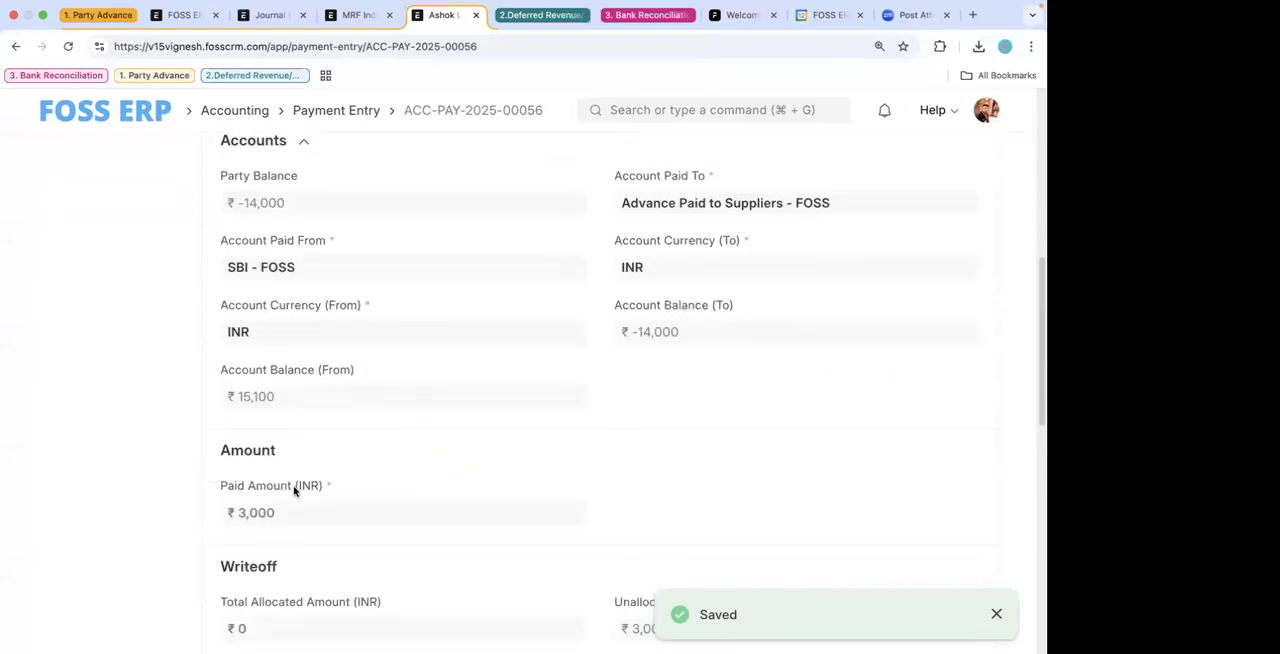
scroll(537, 383, up, 2)
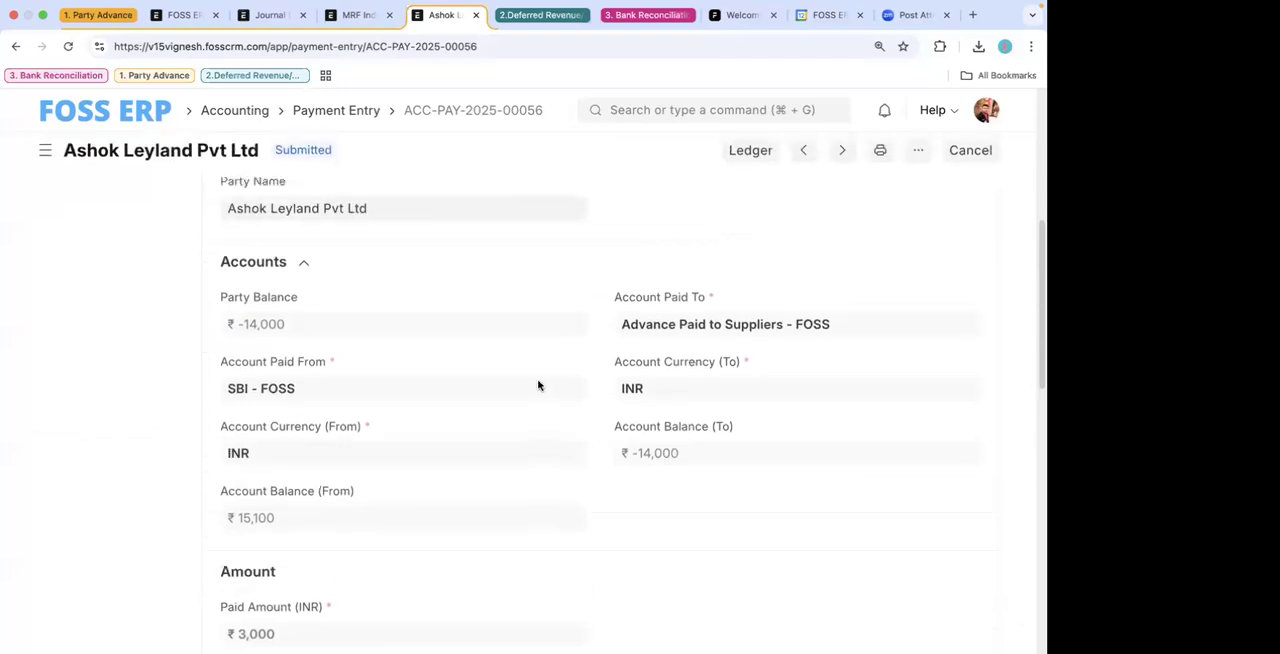
scroll(372, 323, up, 3)
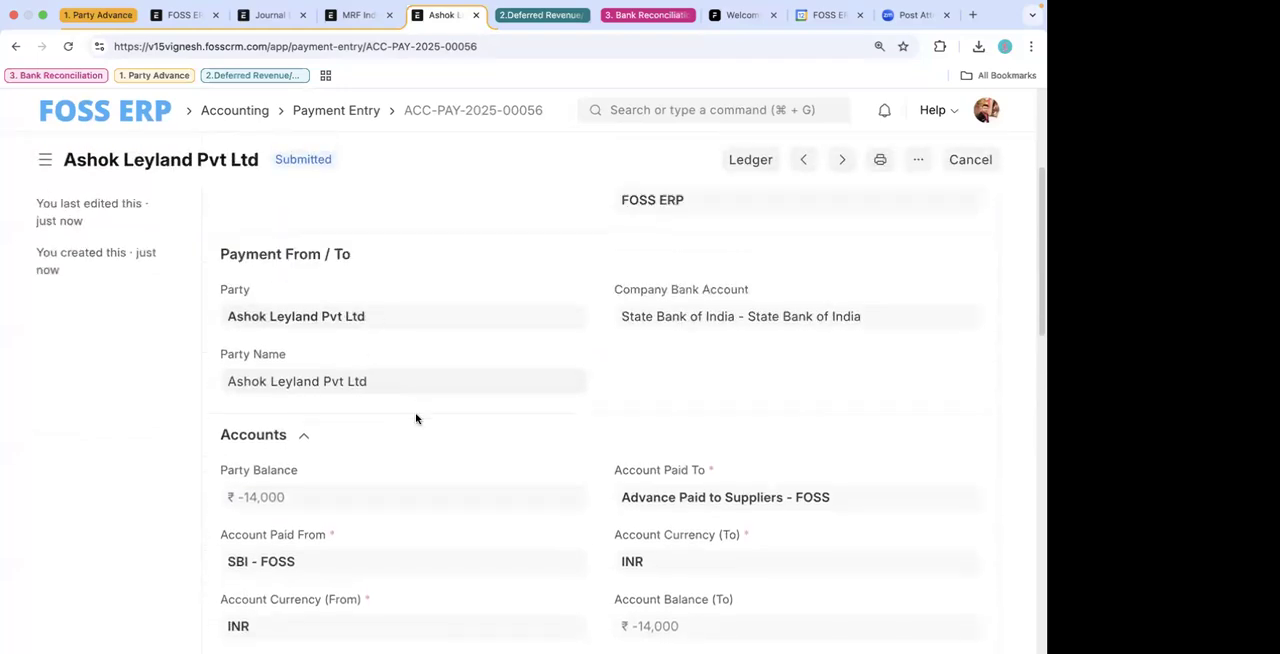
scroll(281, 465, down, 2)
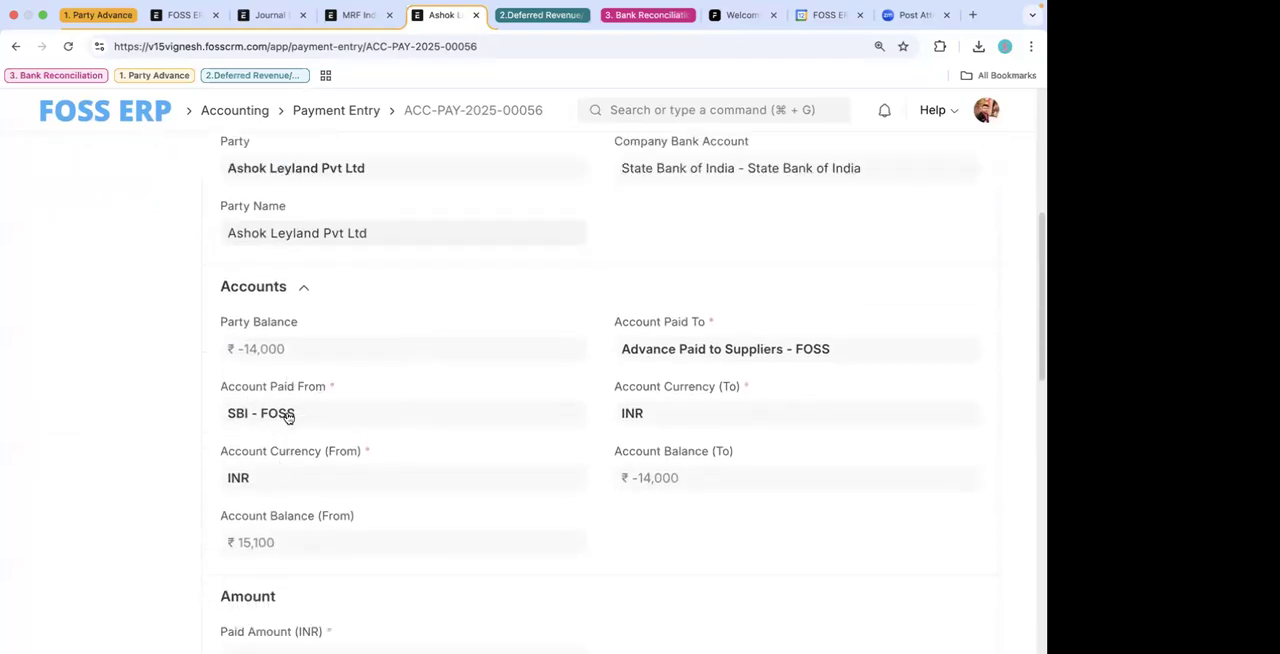
scroll(543, 337, up, 2)
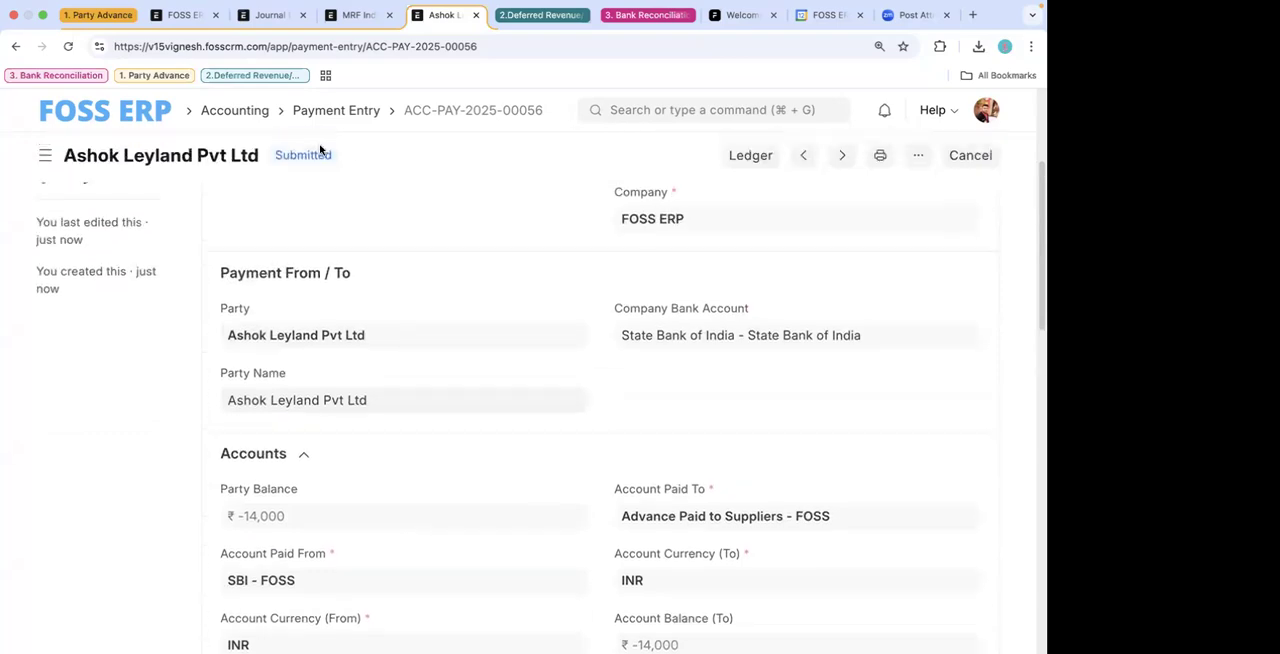
- Swap the expanded browser tab group from Party Advance to Deferred Revenue and switch to the ERPNext V15 Presentation in Google Slides
click(114, 16)
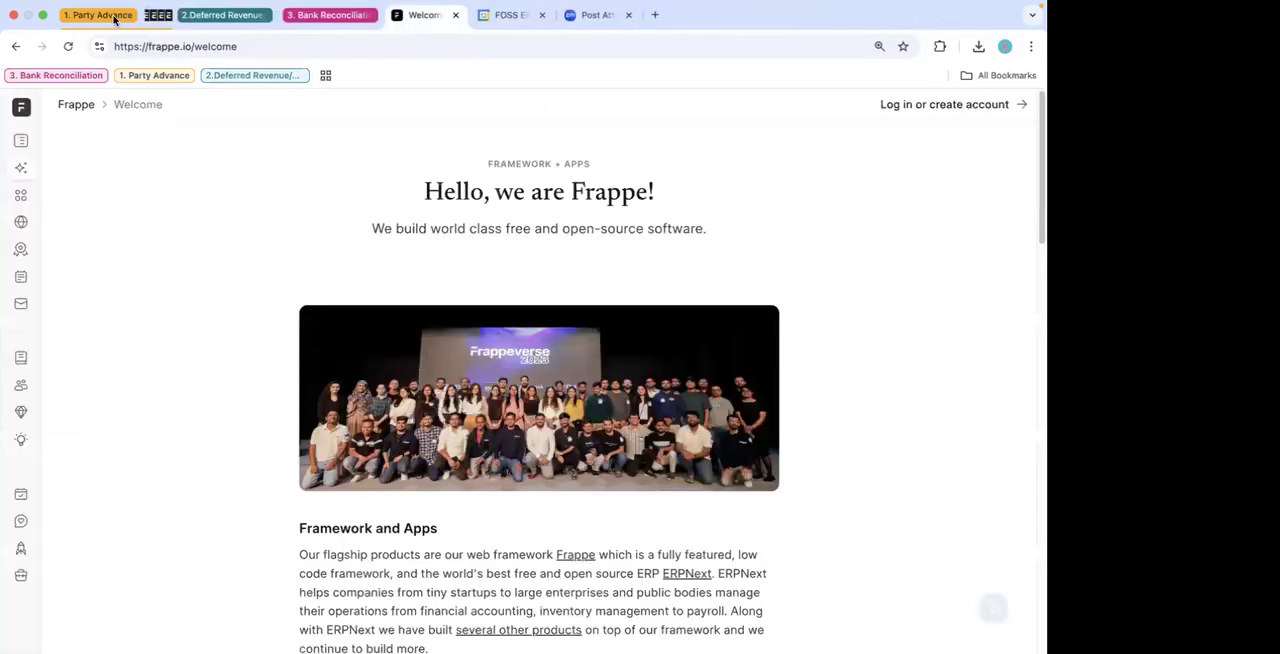
click(177, 17)
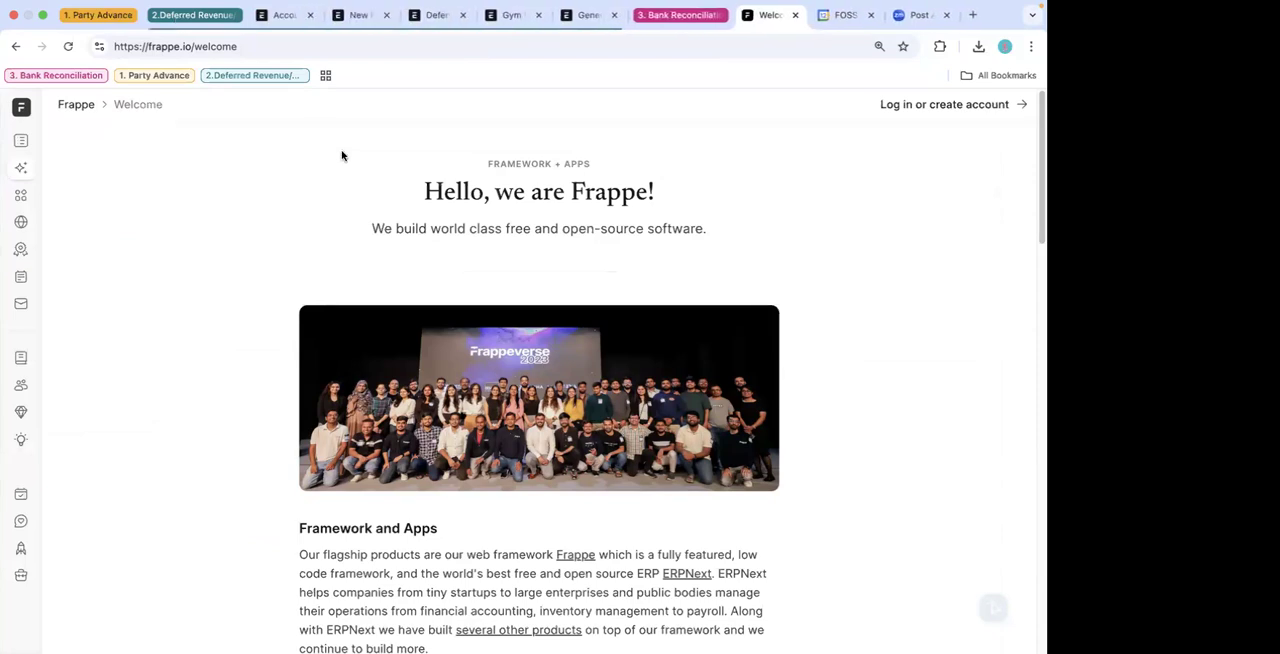
key(ctrl+Right)
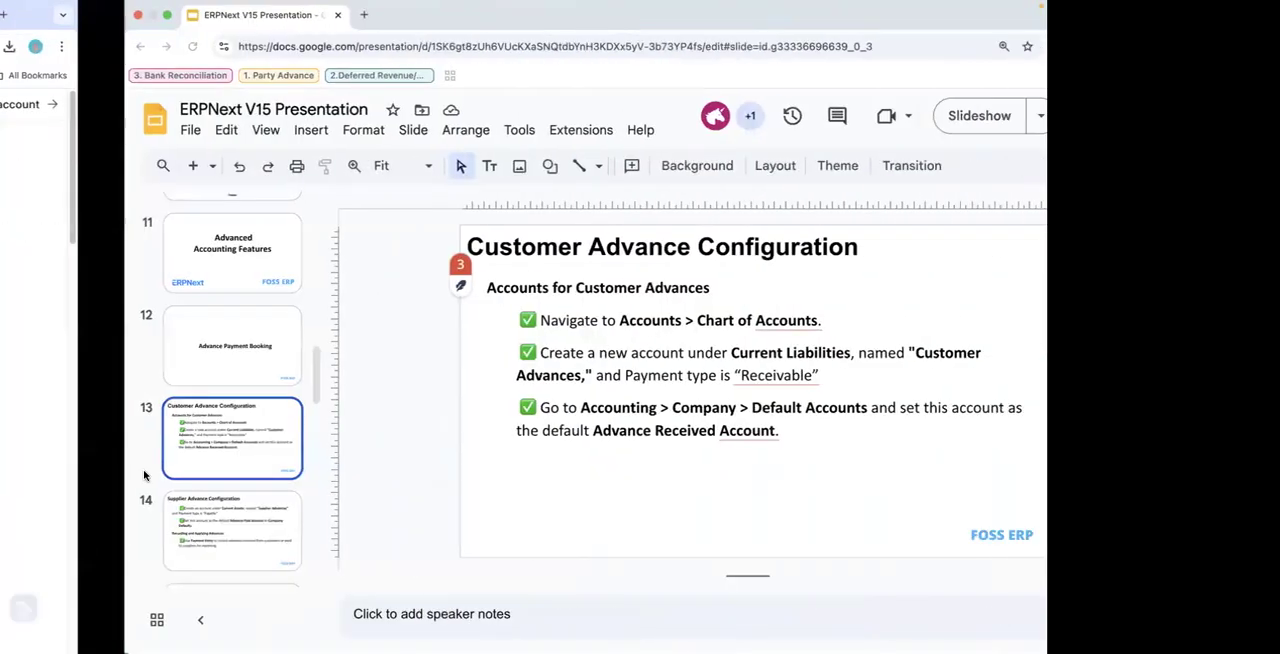
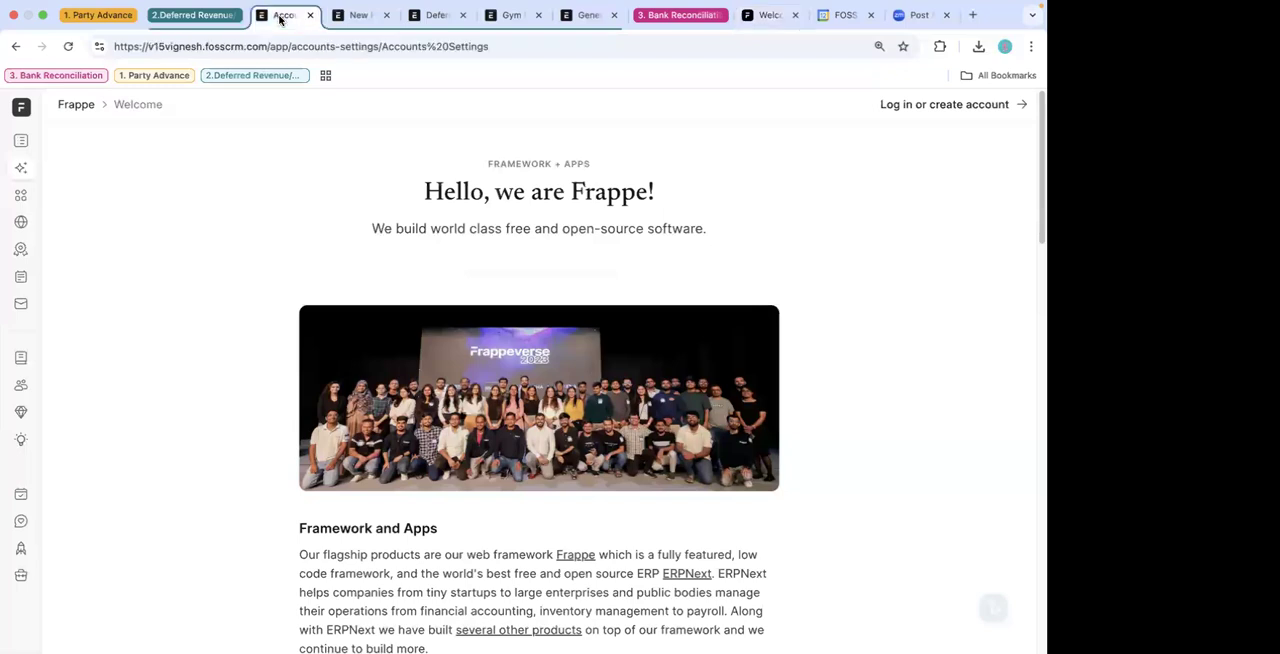
- Look over Accounts Settings, the new Process Deferred Accounting form and the Deferred Expense journal entry, ending on the Gym Member draft sales invoice
scroll(404, 340, down, 1)
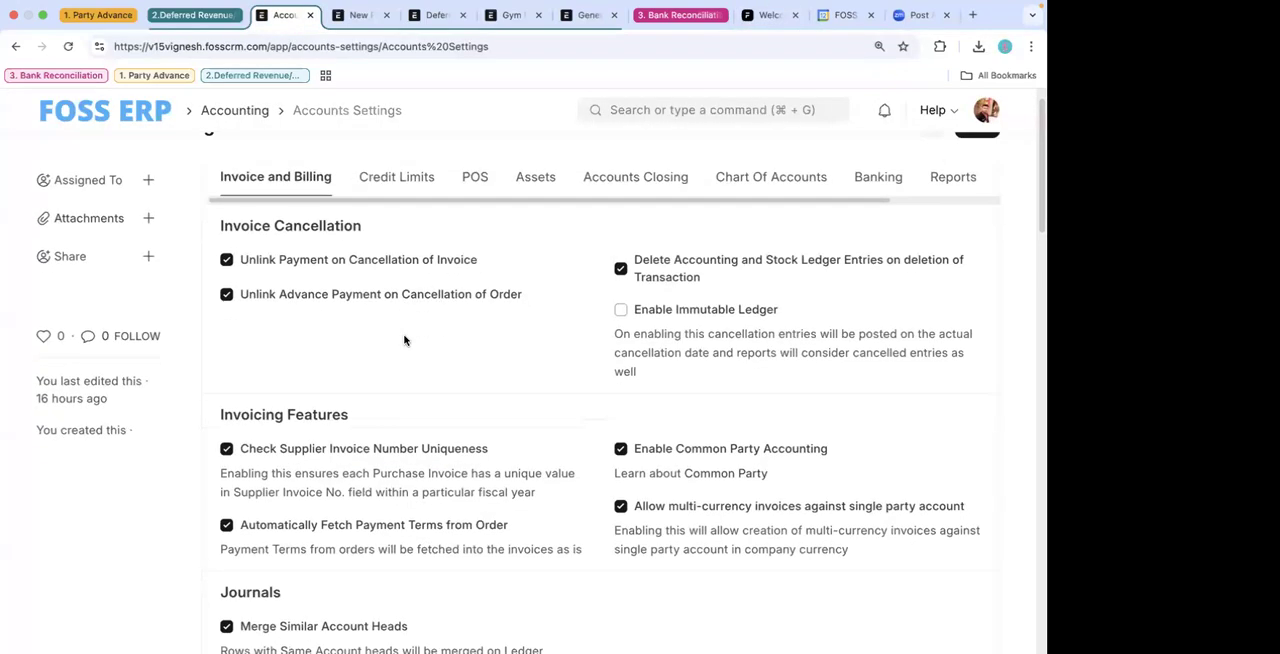
scroll(404, 340, down, 3)
click(358, 15)
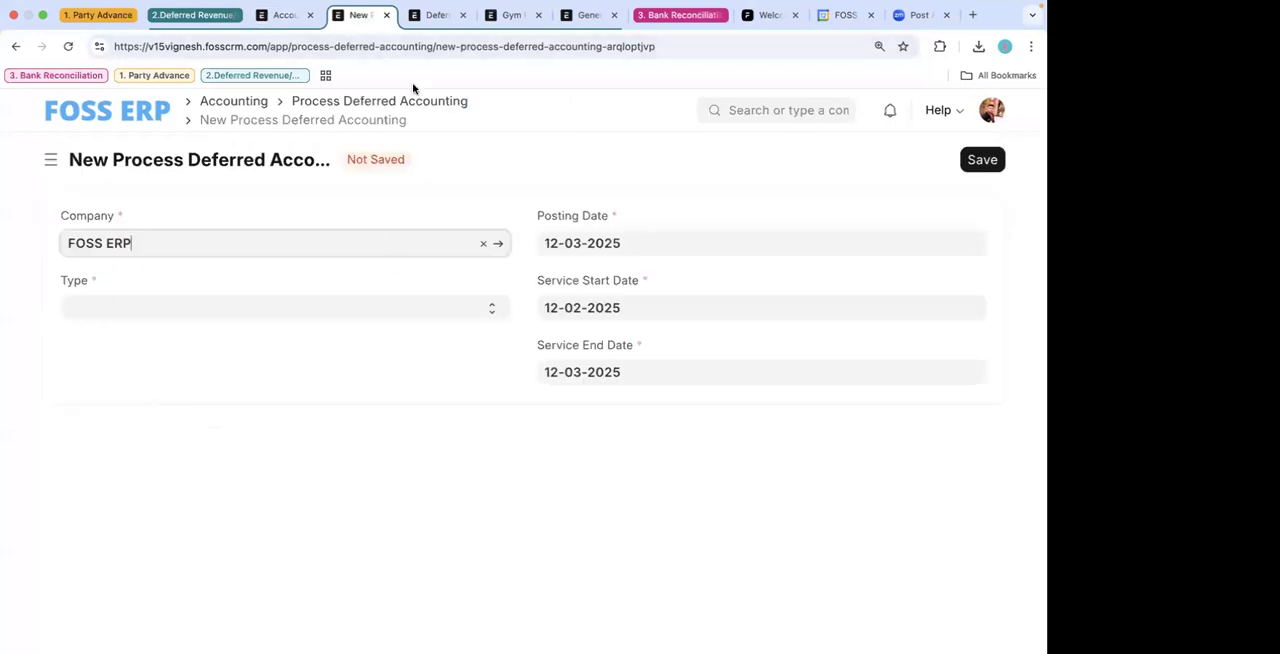
click(436, 16)
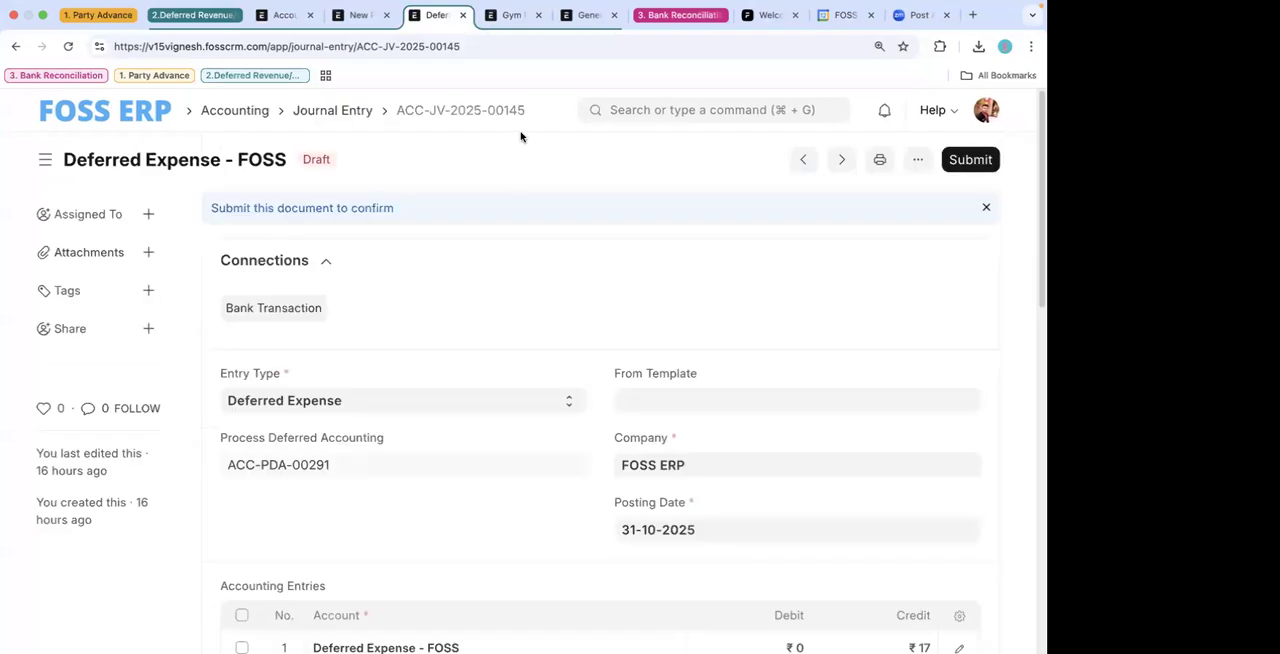
click(510, 15)
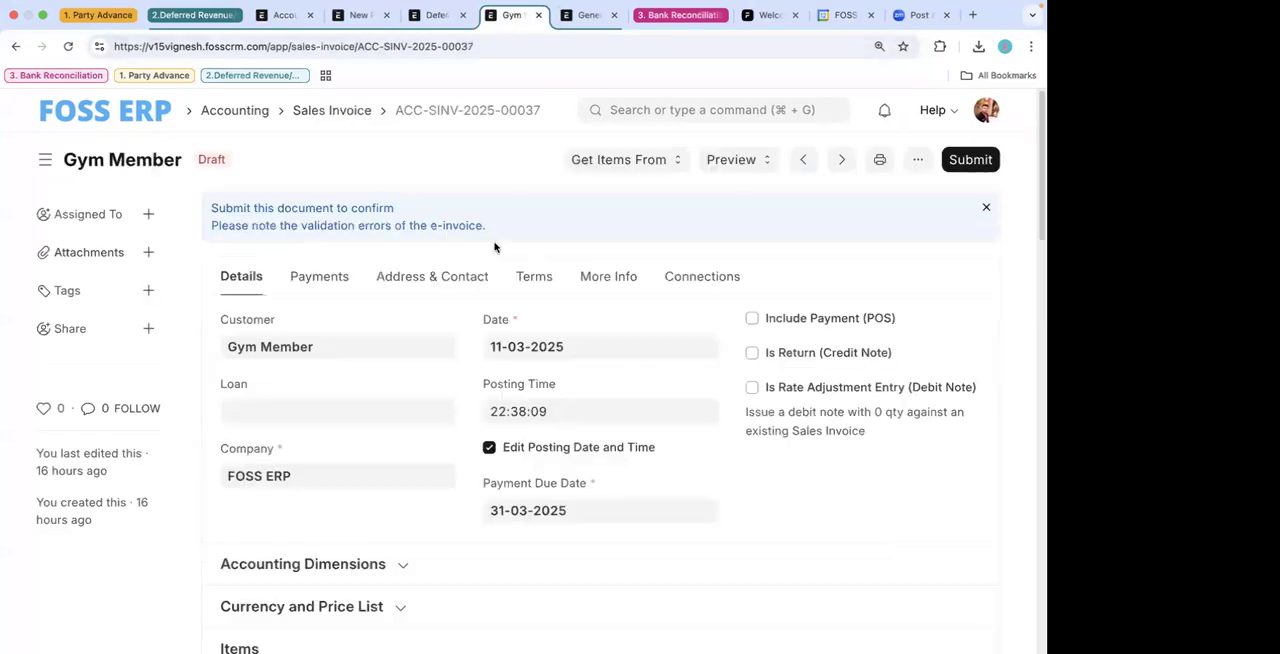
- Examine the Gym Member draft invoice's customer, dates and items, expanding its Currency and Price List section
scroll(505, 313, down, 3)
scroll(505, 313, down, 5)
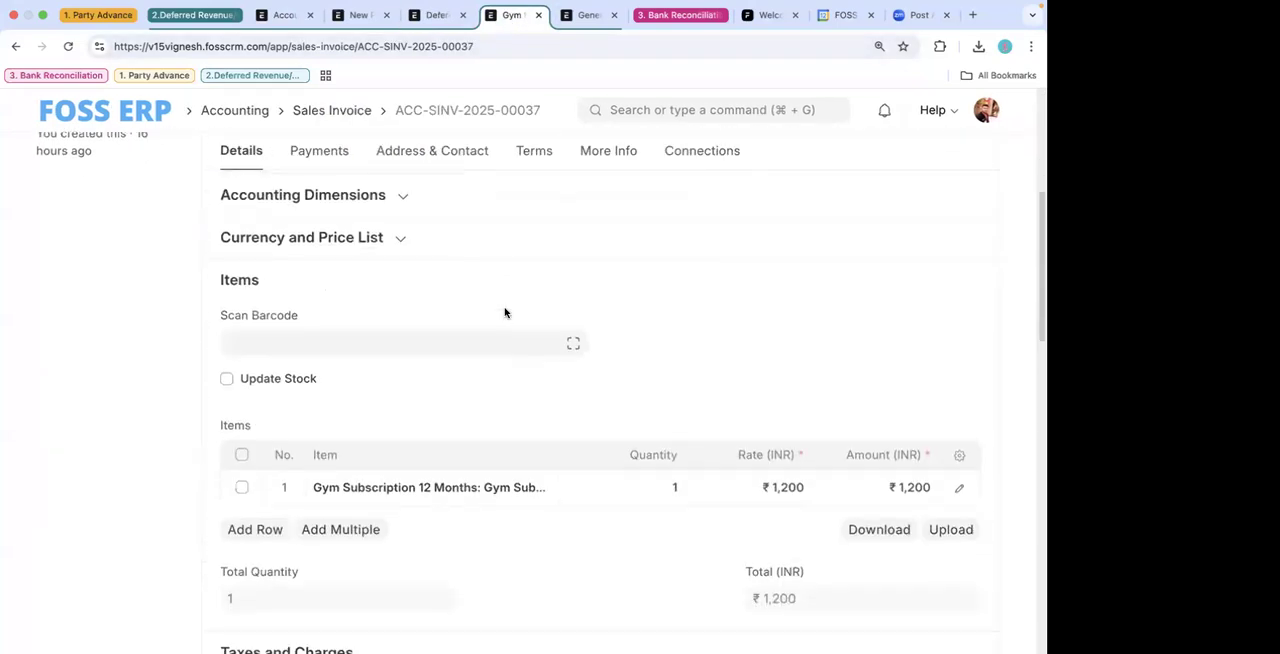
scroll(506, 310, up, 5)
scroll(529, 393, up, 3)
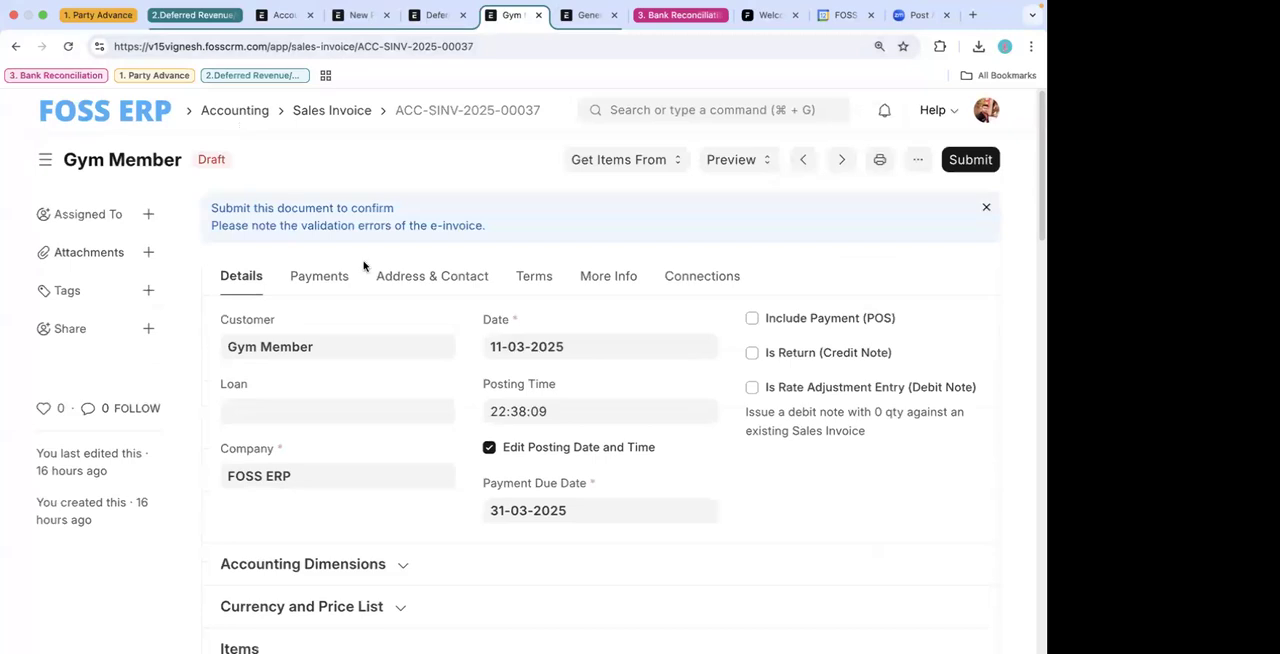
scroll(374, 283, down, 4)
scroll(374, 285, up, 2)
click(376, 396)
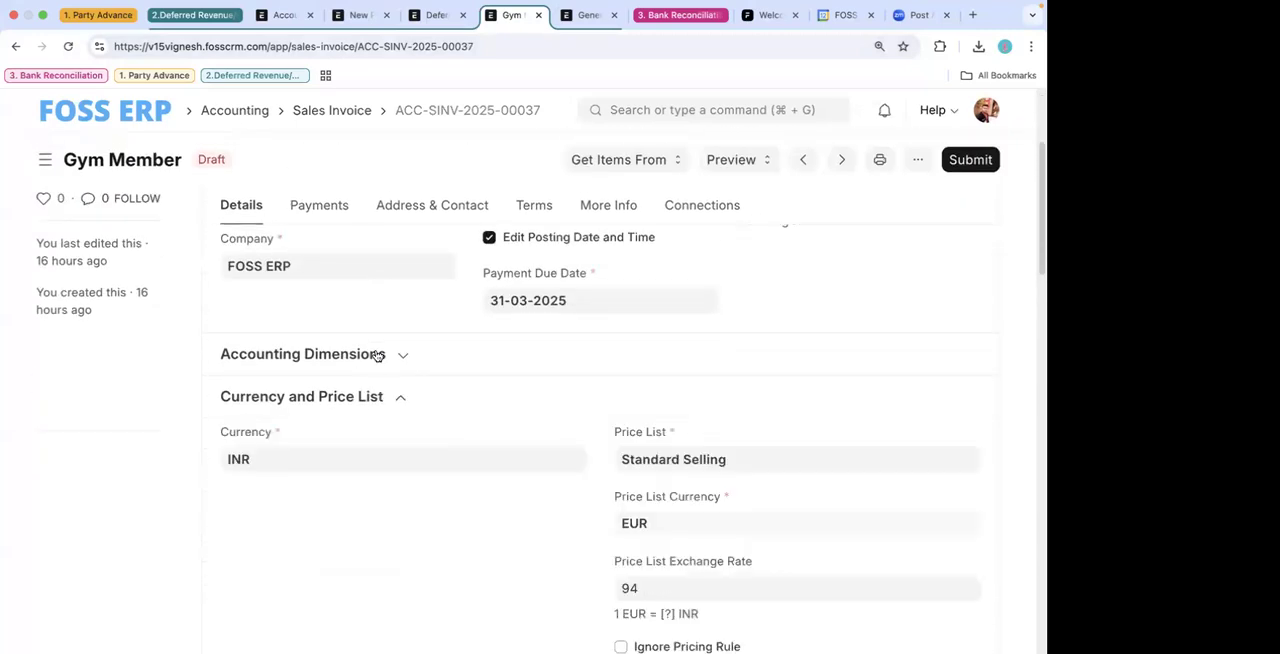
scroll(446, 472, down, 5)
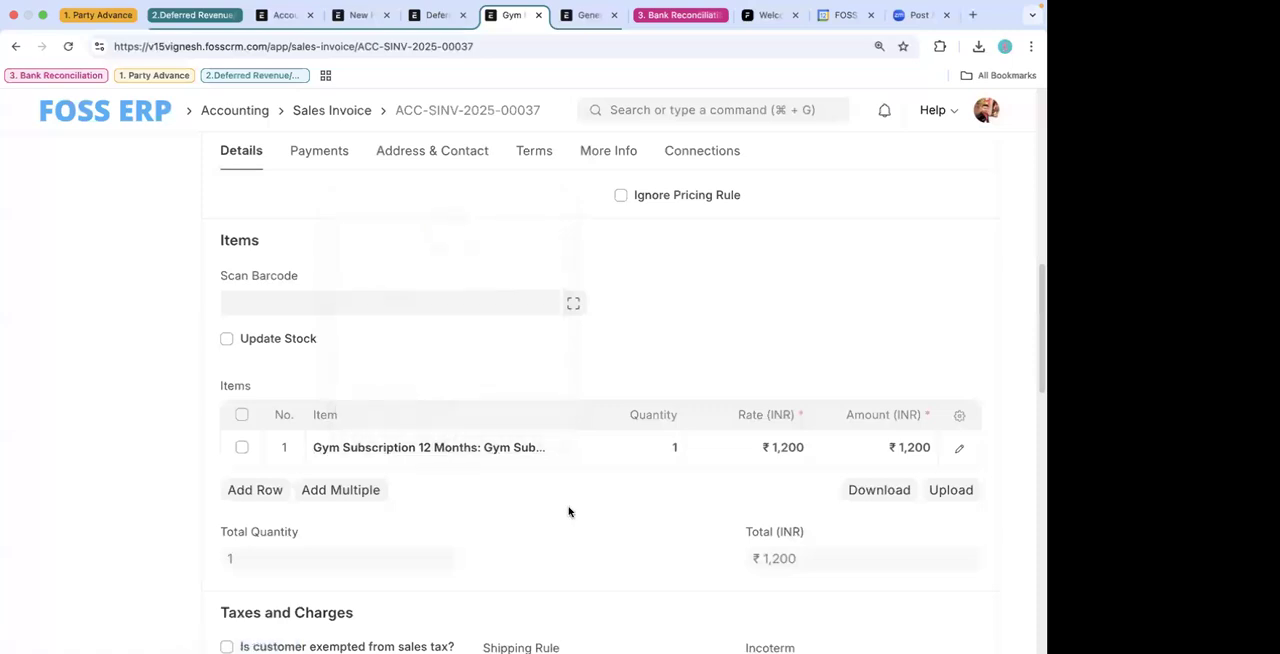
scroll(612, 384, up, 5)
scroll(612, 384, down, 3)
scroll(612, 384, up, 5)
scroll(612, 384, down, 5)
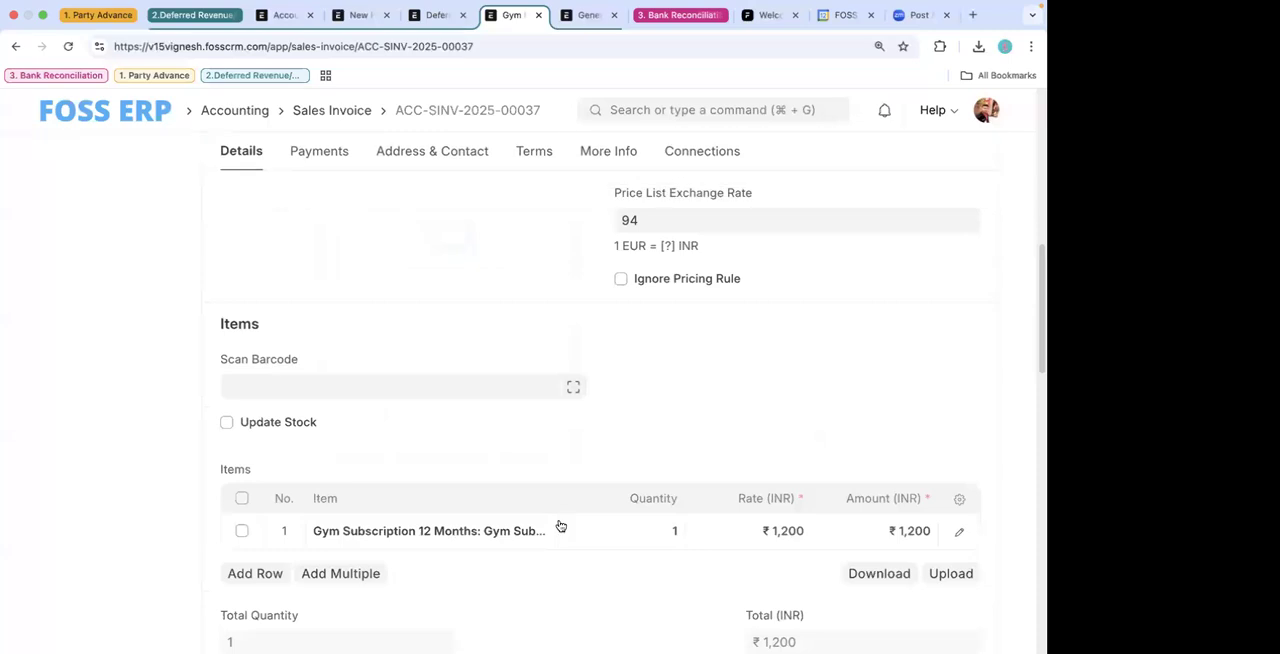
scroll(560, 526, down, 3)
- Open the Gym Subscription 12 Months item from the invoice row and expand Deferred Accounting in its accounting settings
click(543, 413)
click(546, 413)
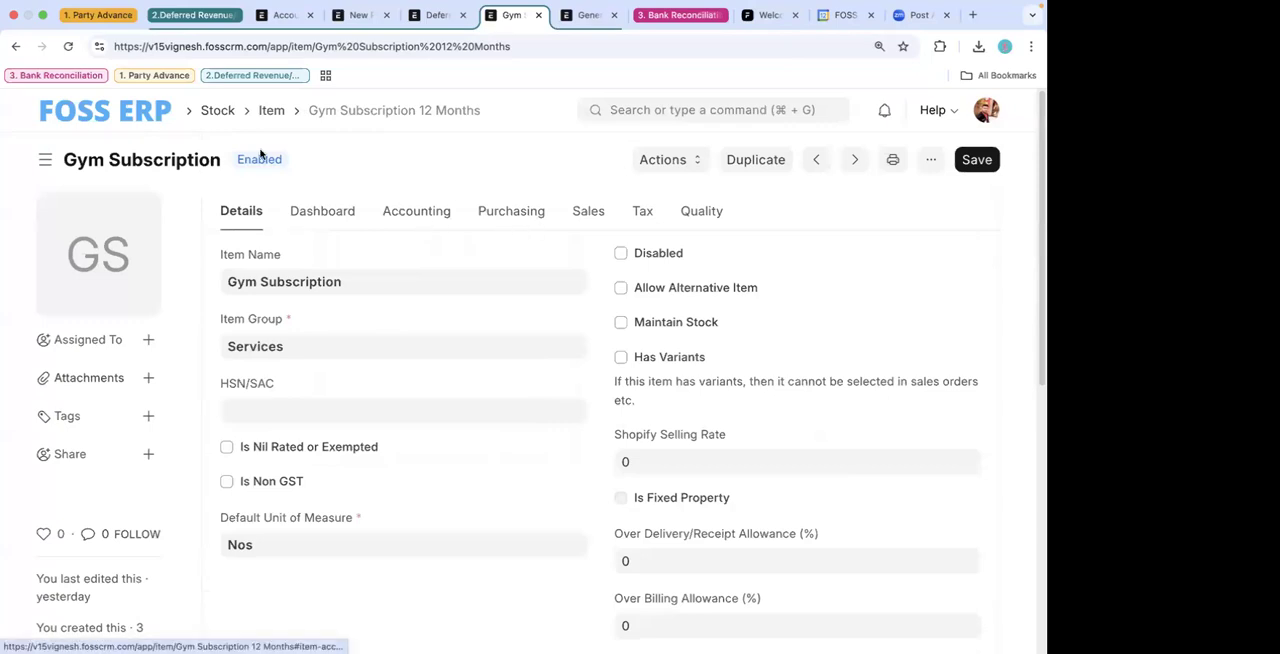
scroll(440, 316, down, 1)
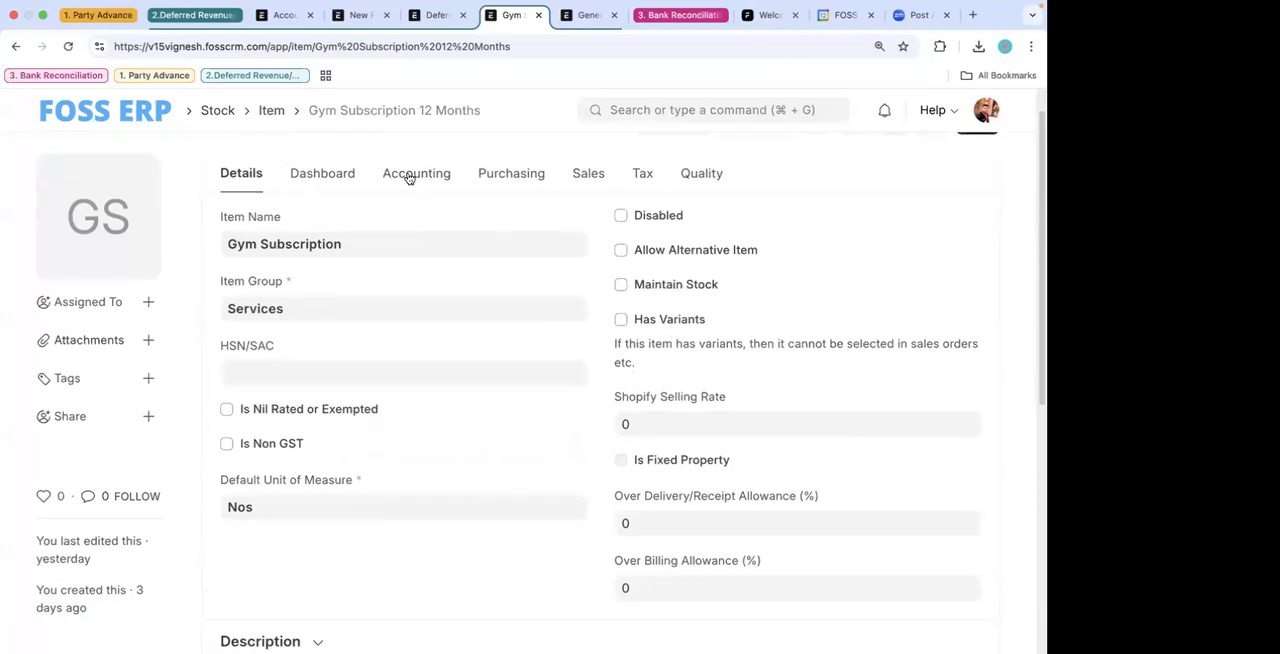
click(409, 178)
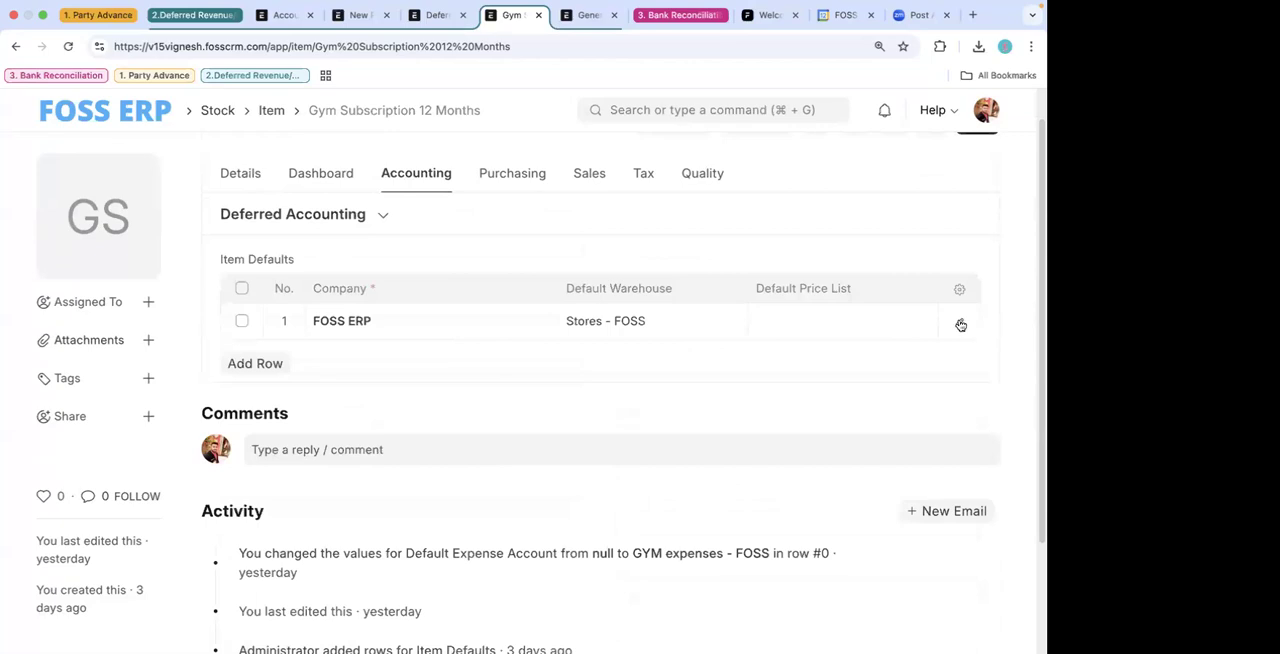
click(376, 222)
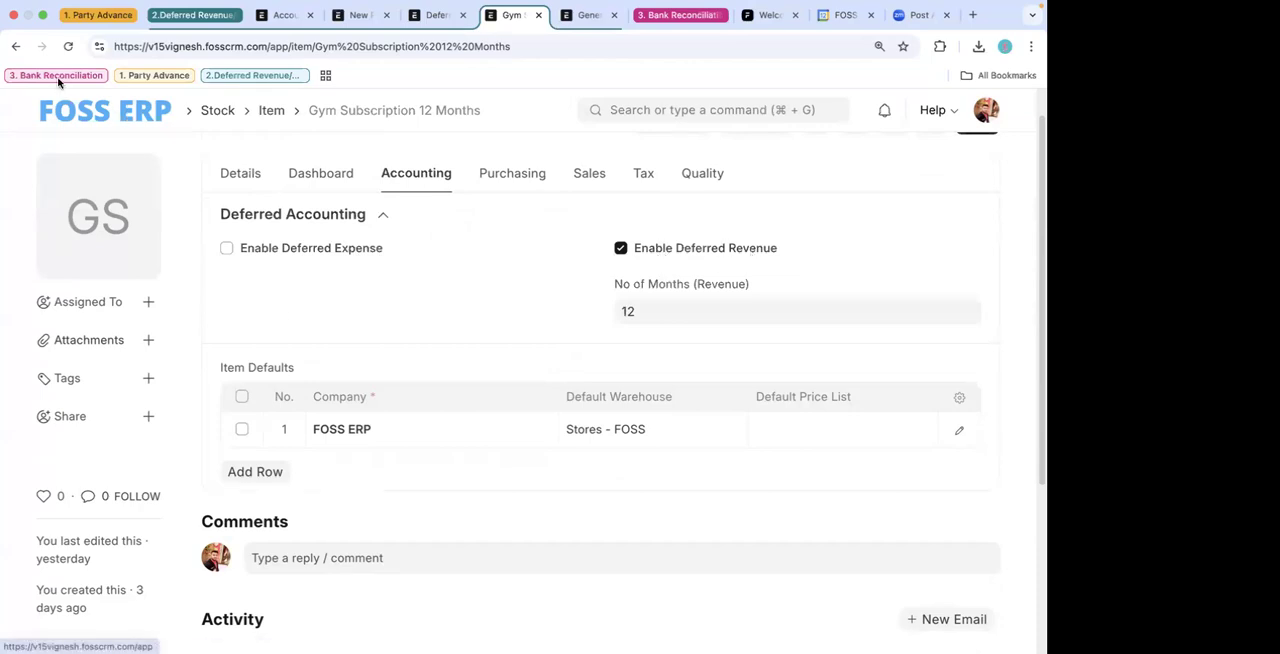
- Return to the Gym Member draft sales invoice and review its customer, posting date and payment due date
click(16, 46)
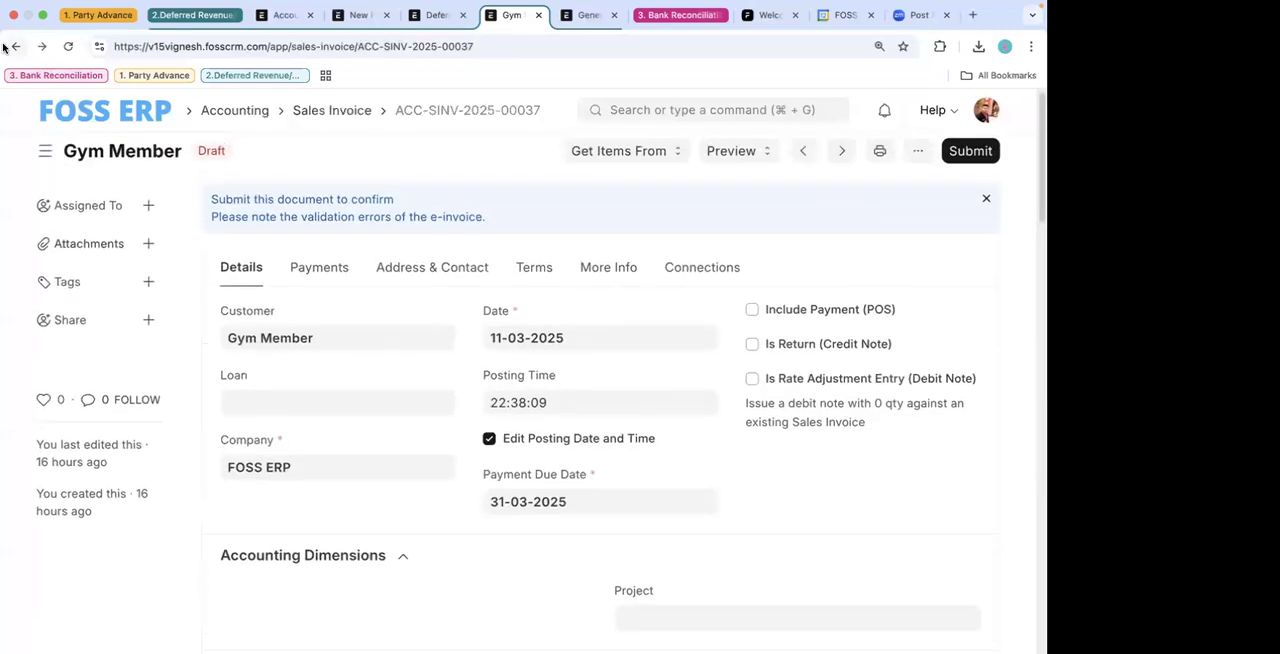
scroll(397, 397, down, 5)
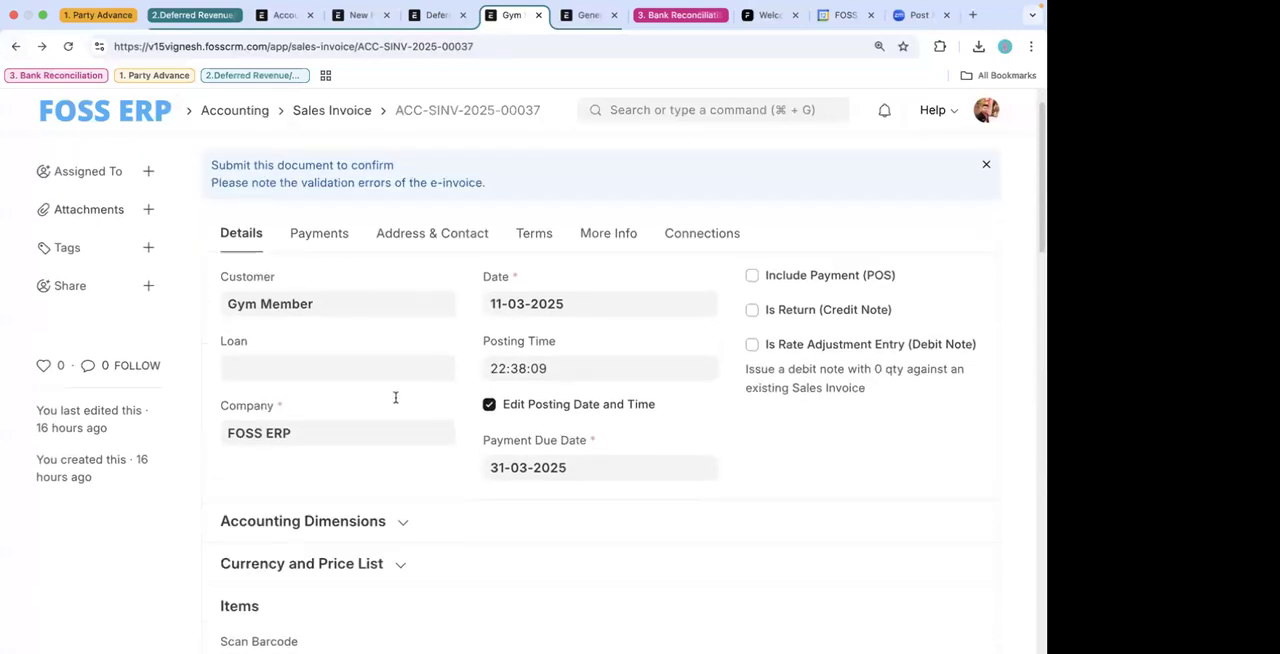
scroll(426, 483, up, 3)
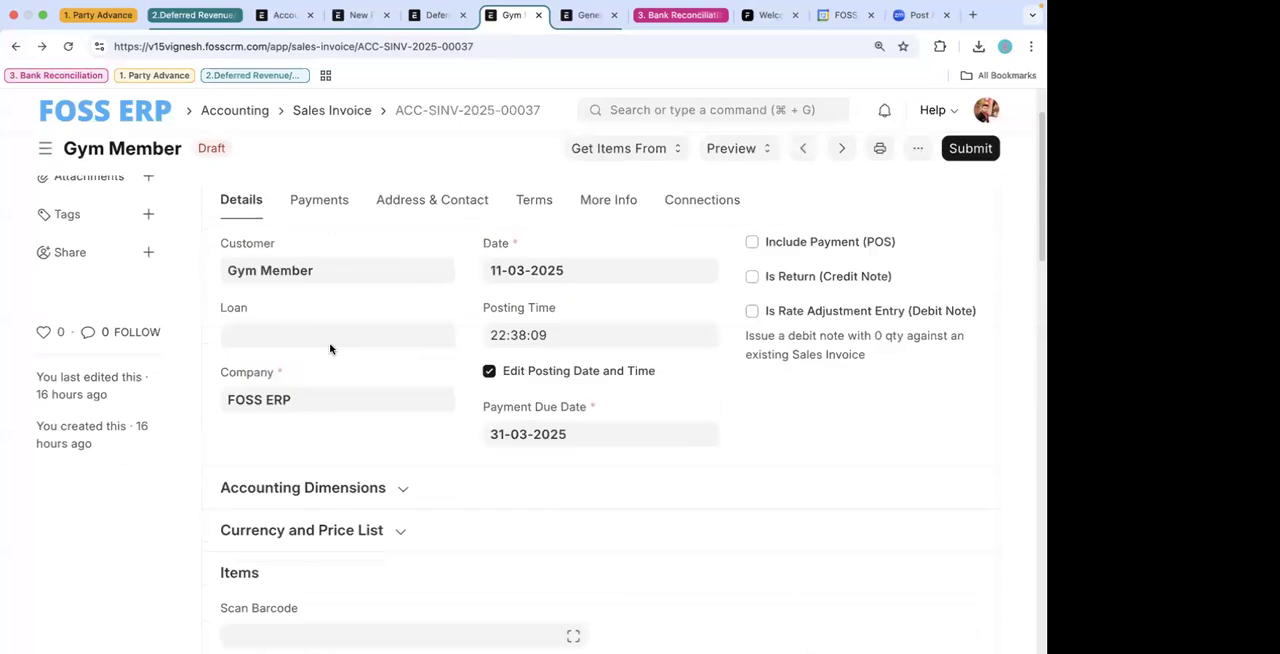
scroll(377, 402, down, 3)
scroll(377, 402, up, 4)
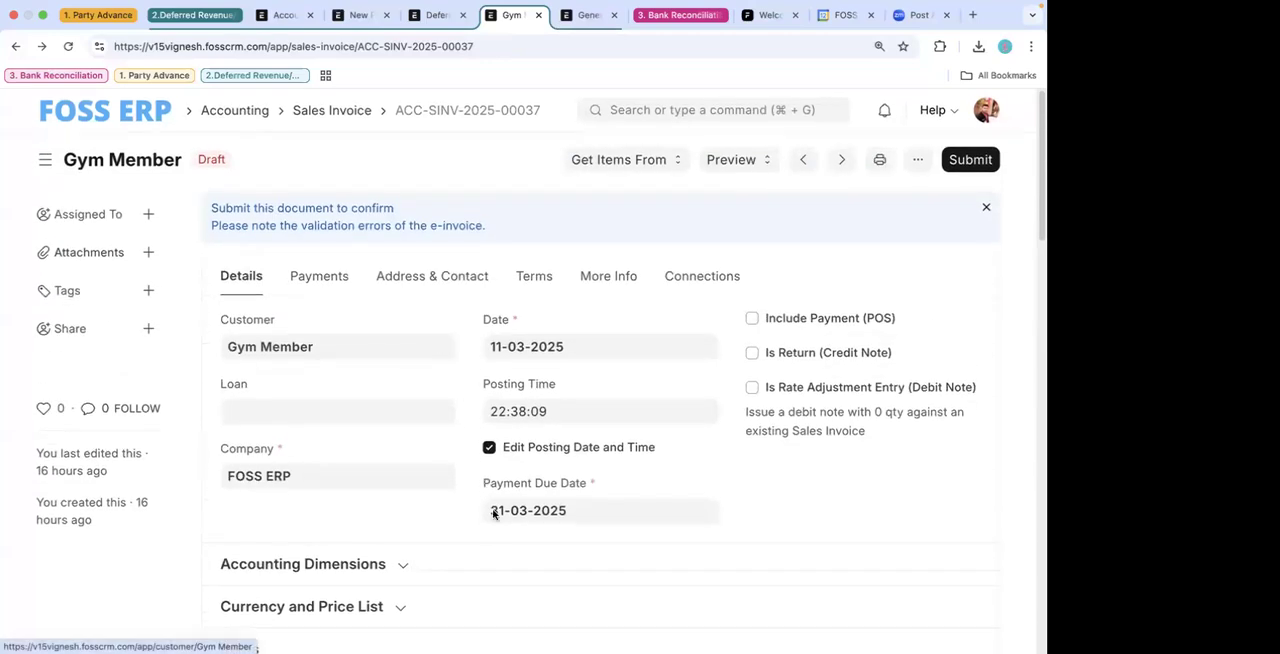
- Open the gym subscription row's full details, check its Deferred Revenue section, and open the linked Deferred Revenue - FOSS account
scroll(493, 514, down, 5)
click(589, 384)
scroll(488, 412, down, 10)
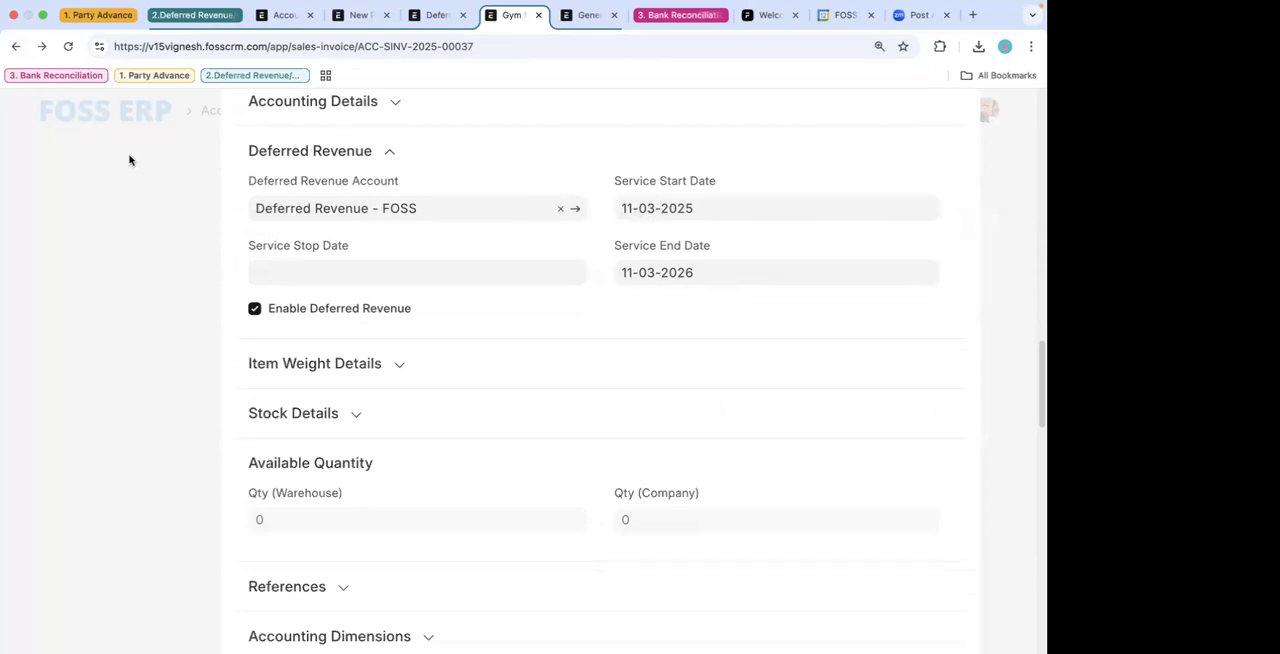
scroll(462, 246, up, 1)
click(443, 240)
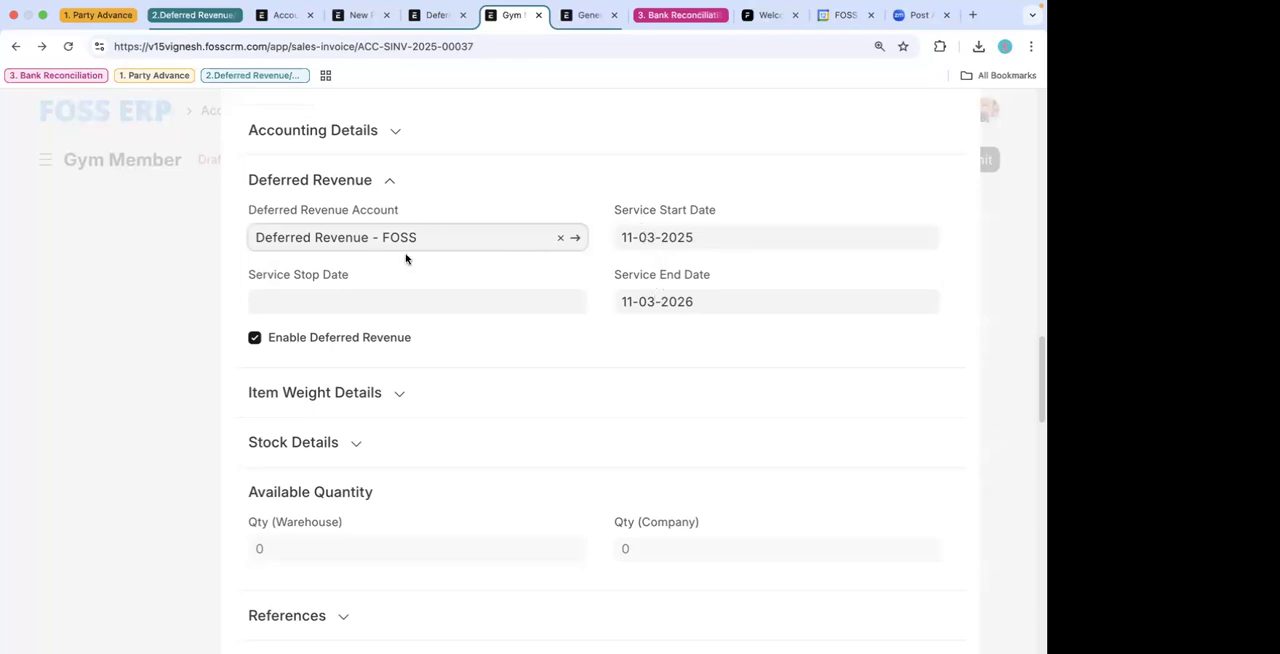
click(576, 239)
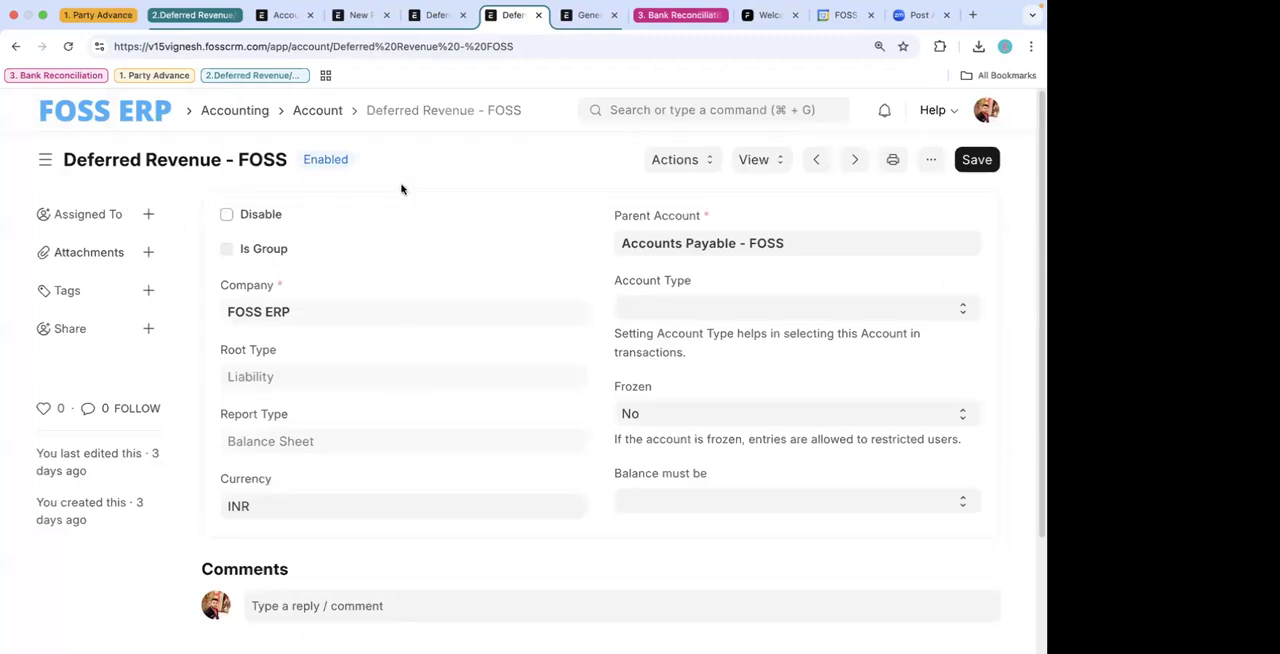
- Duplicate the browser tab of the Deferred Revenue - FOSS account and open the Chart of Accounts in the copy
click(590, 17)
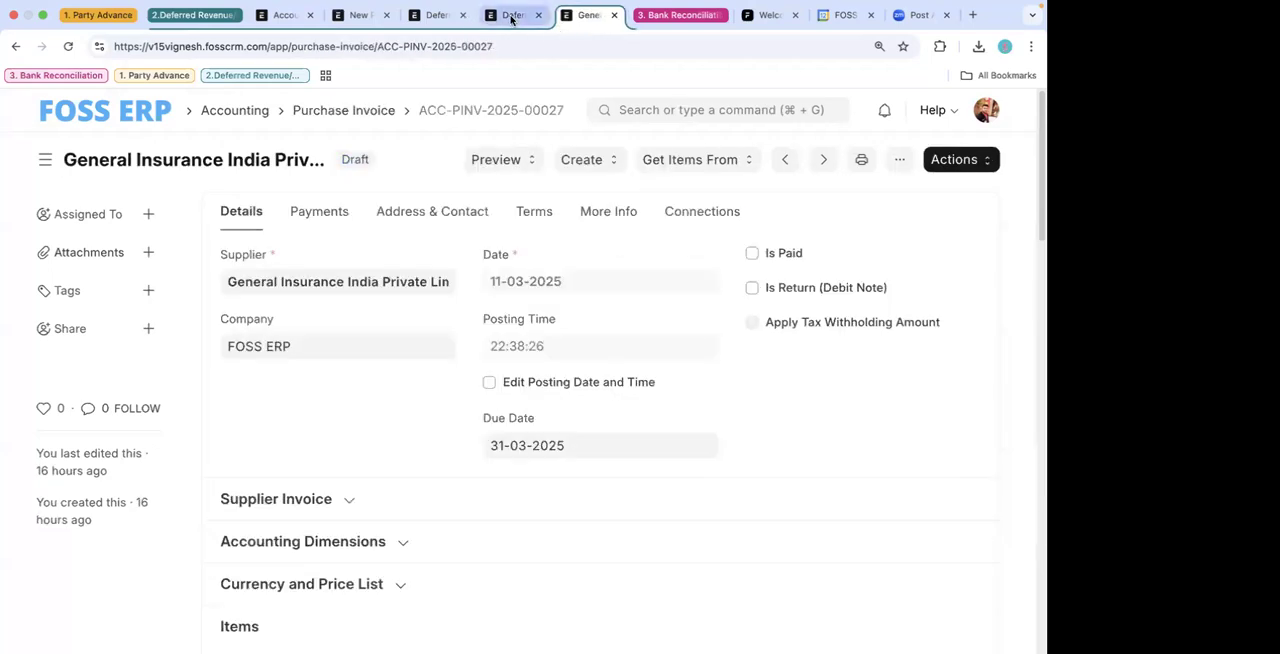
click(511, 18)
right_click(511, 18)
click(548, 128)
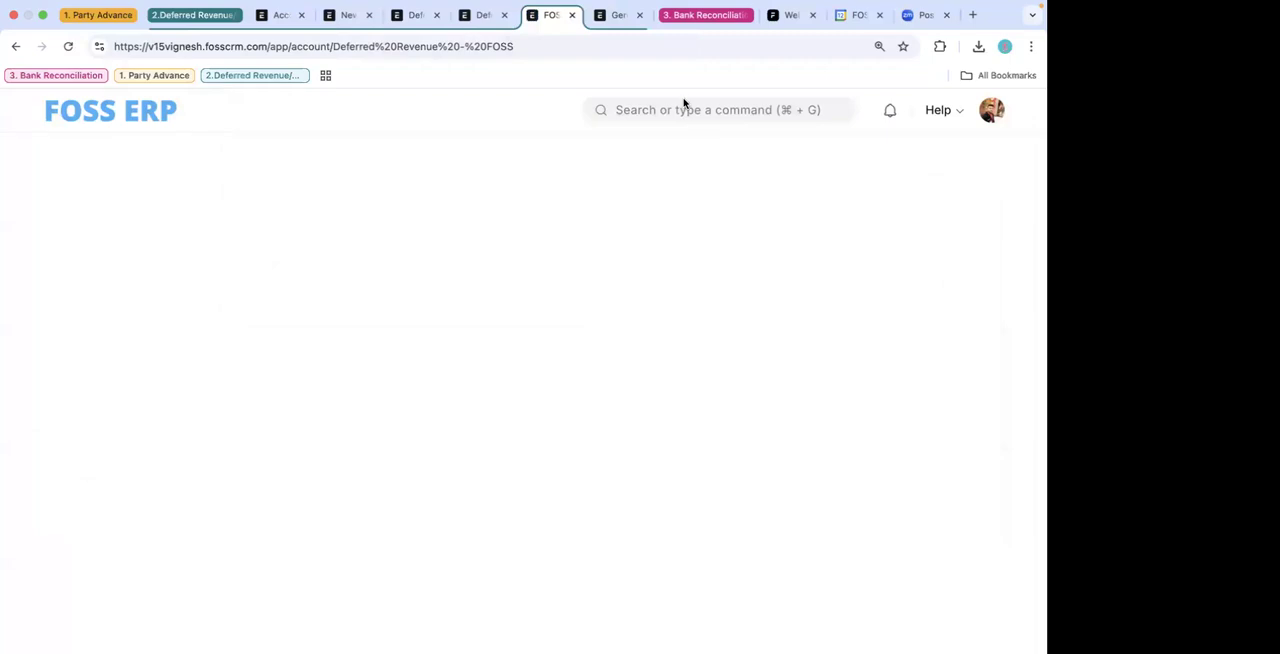
click(670, 110)
text(coa)
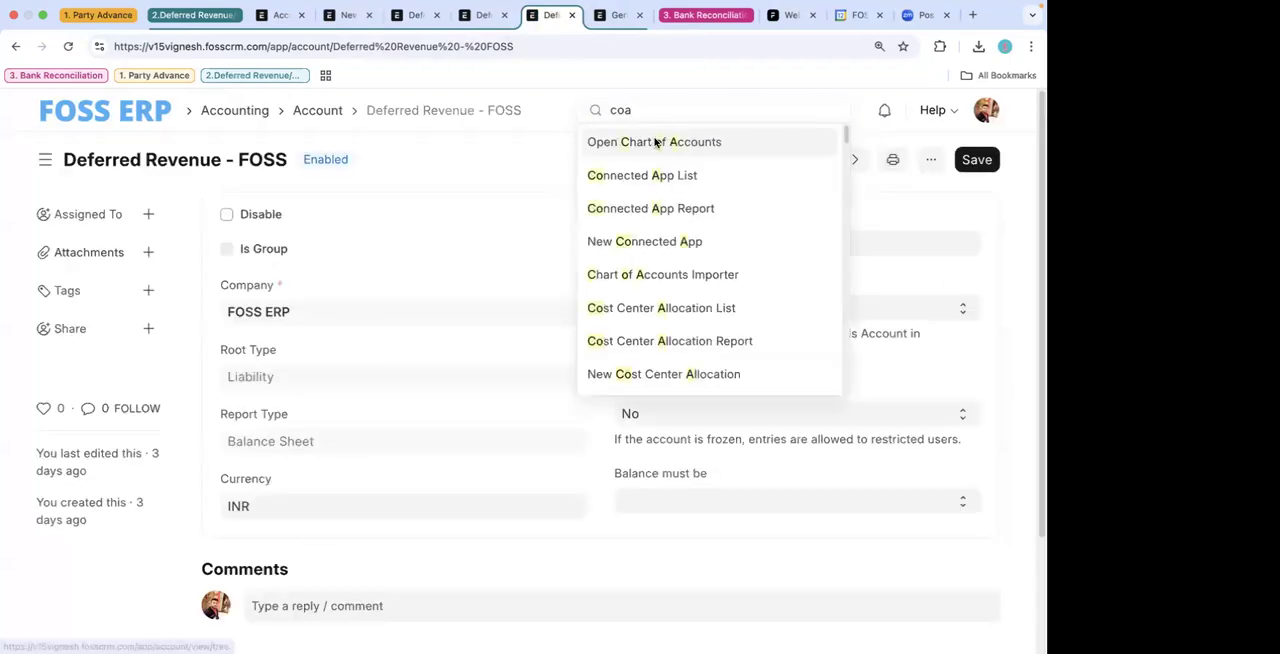
click(655, 142)
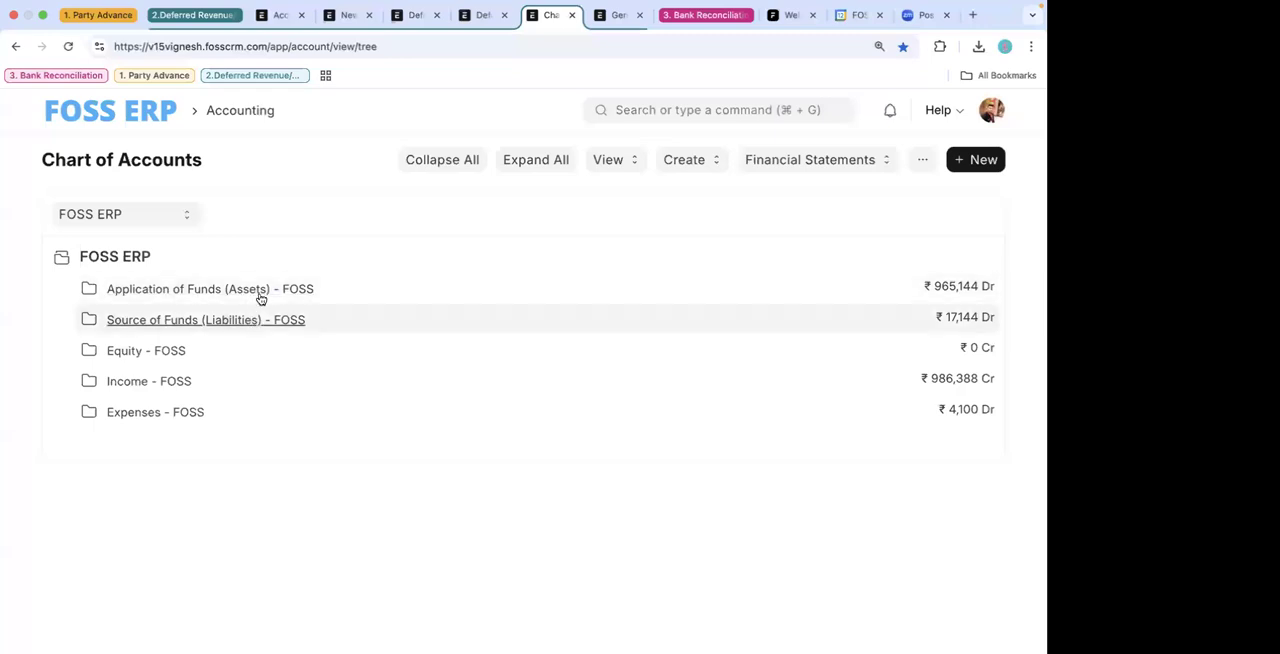
- Expand Application of Funds (Assets), Current Assets and Loans and Advances (Assets) to view the advance accounts
click(260, 297)
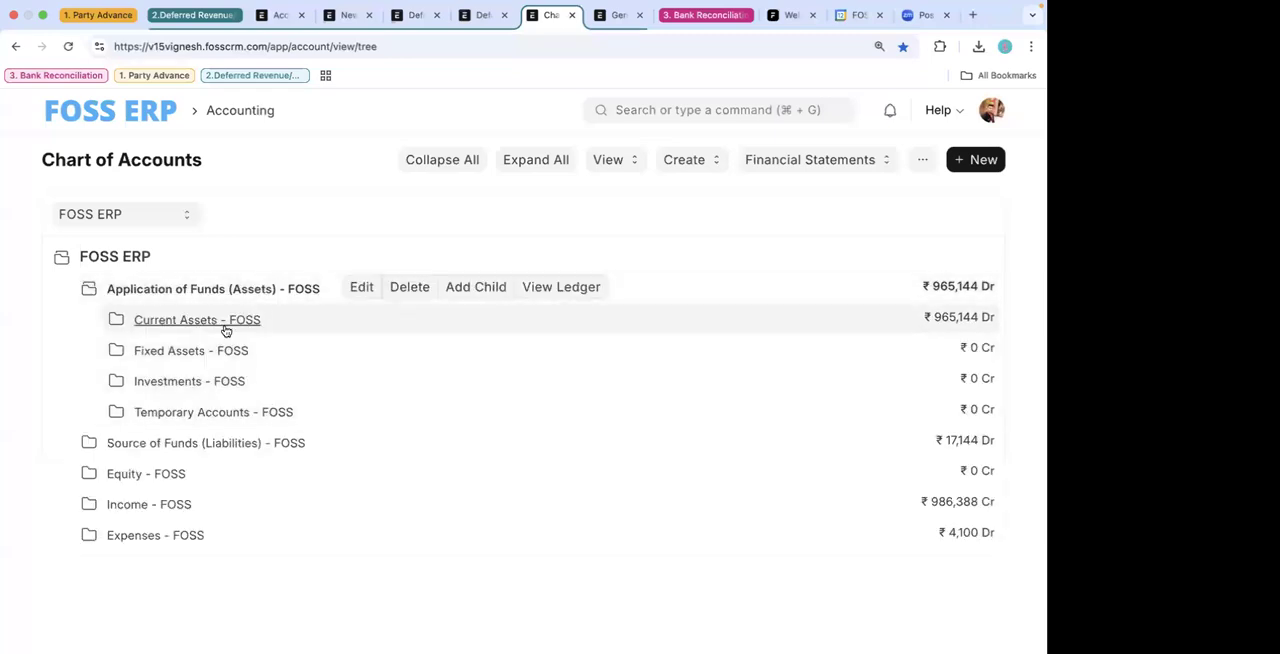
click(226, 331)
scroll(257, 400, down, 1)
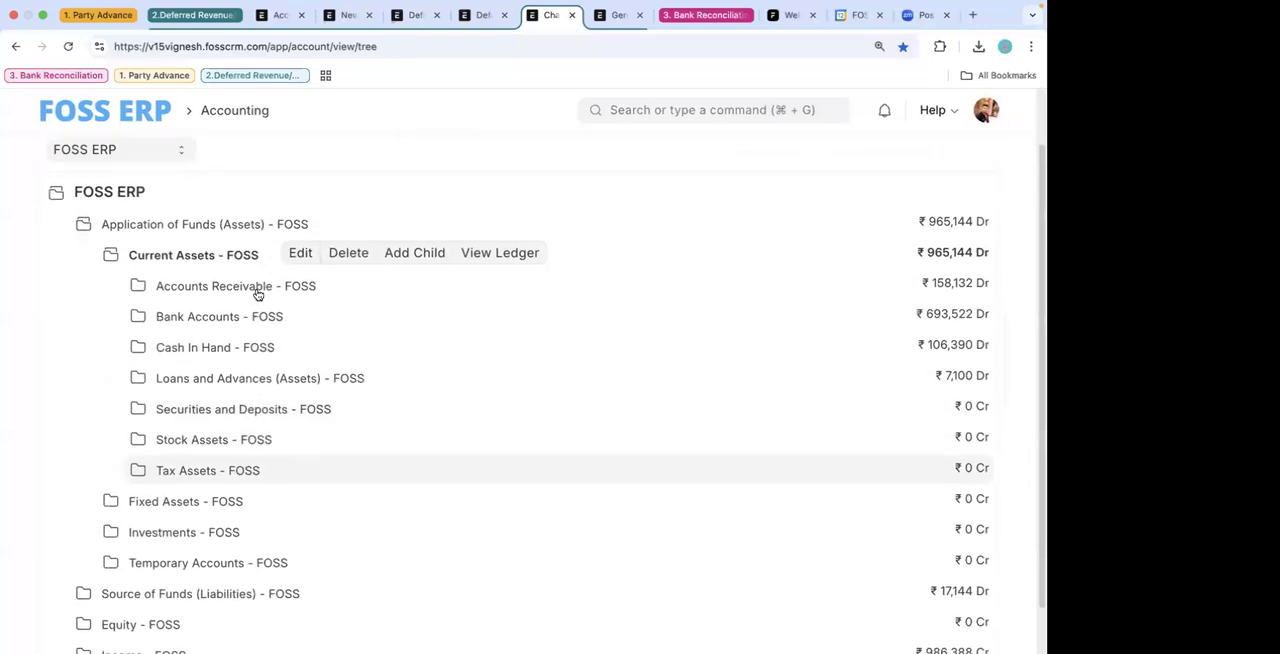
click(282, 385)
scroll(306, 477, down, 1)
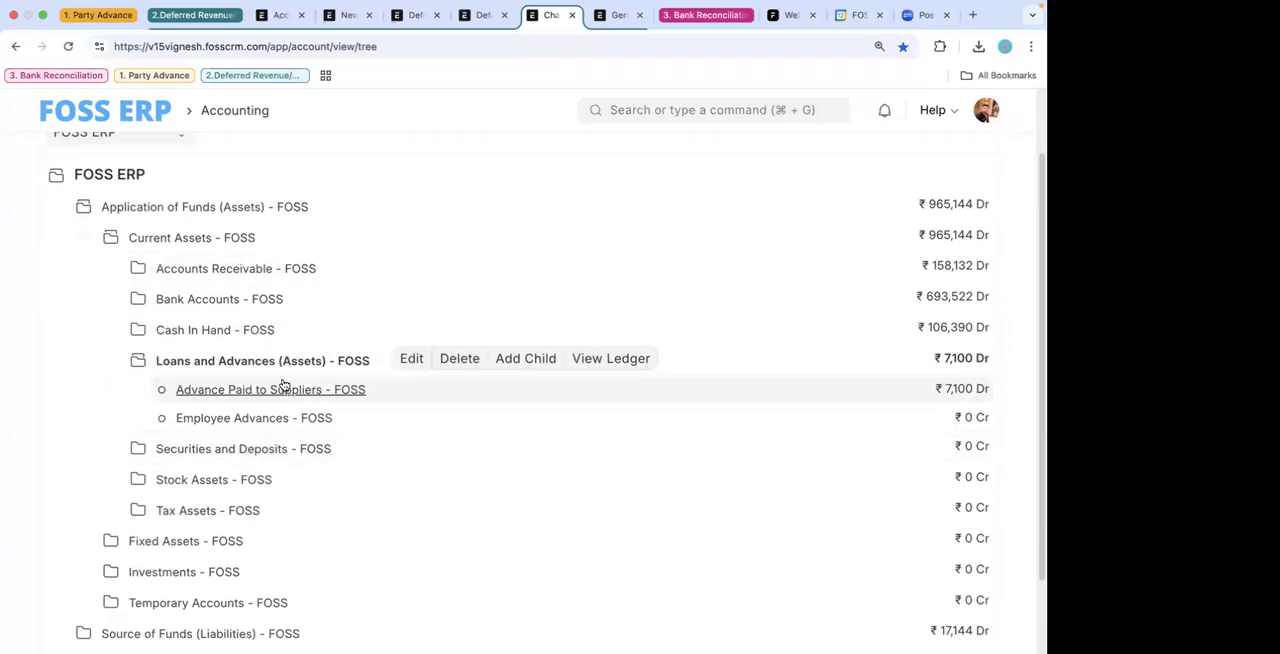
- Check the Deferred Revenue - FOSS account's root type, and locate the account in the chart under Current Liabilities, Accounts Payable
click(484, 15)
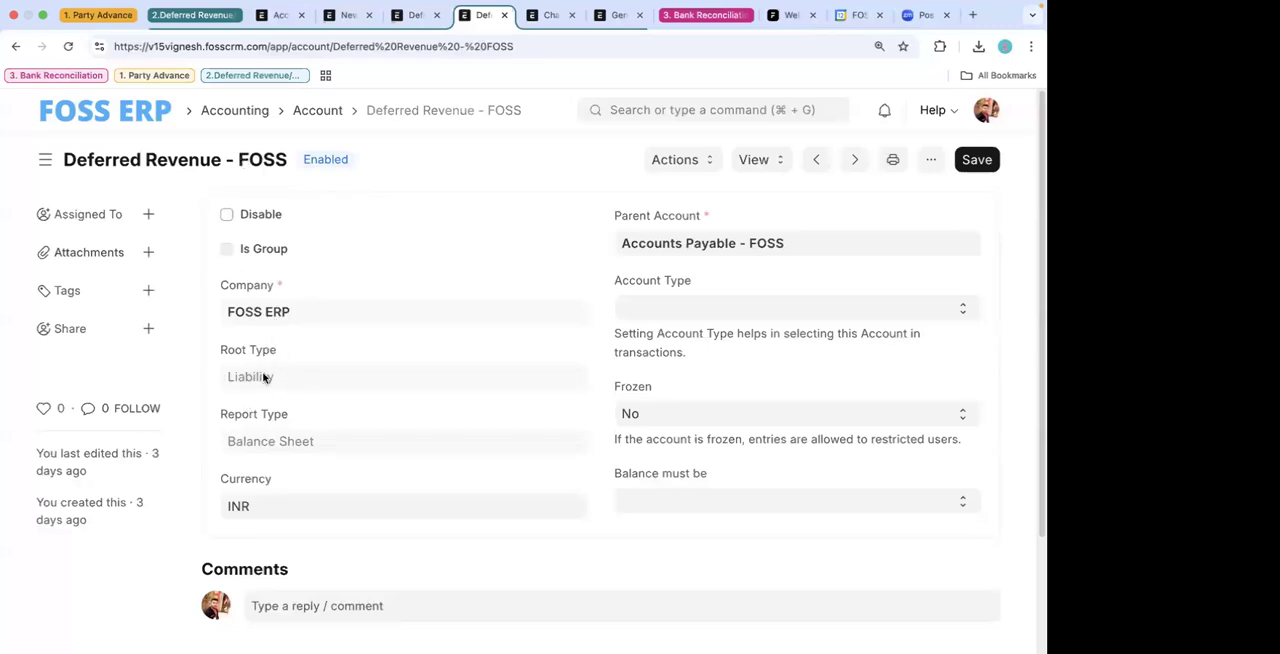
click(550, 15)
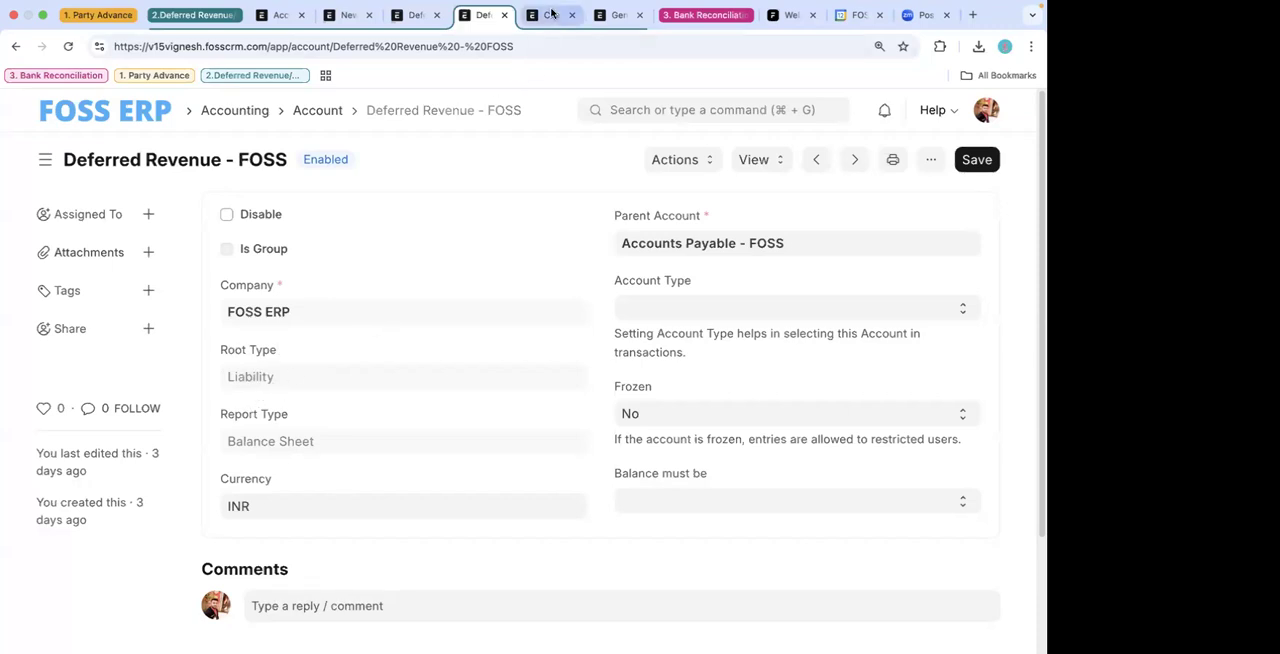
scroll(278, 480, down, 1)
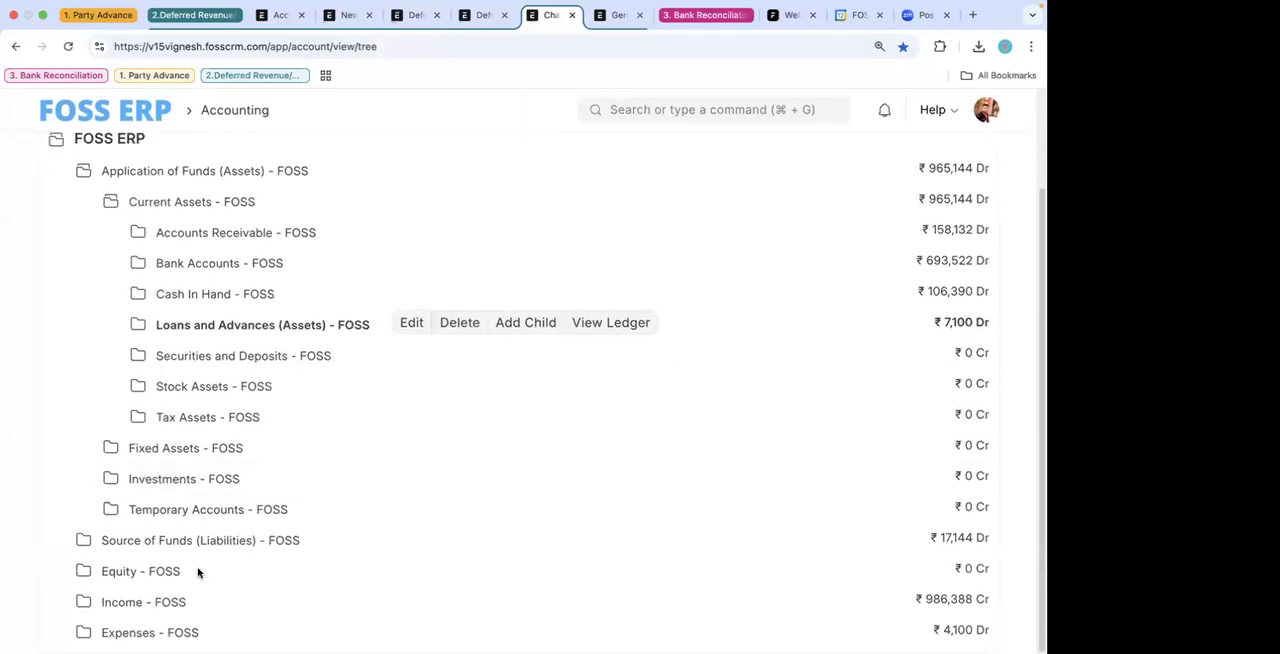
click(220, 543)
click(193, 537)
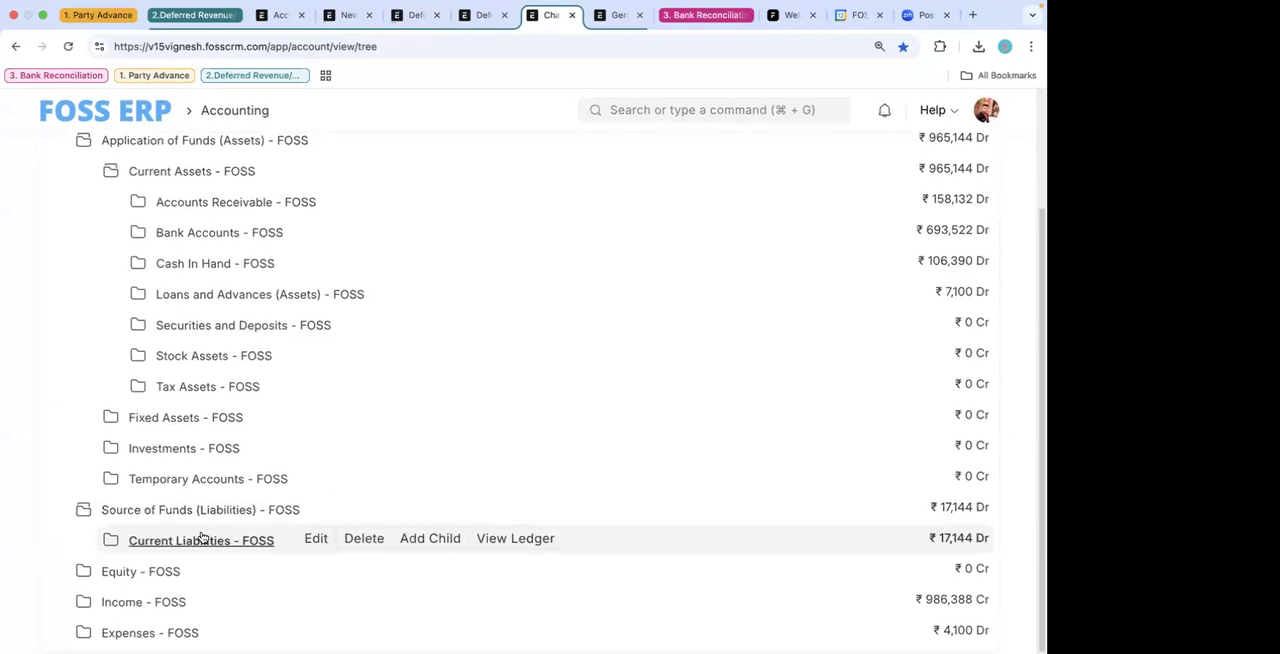
scroll(286, 584, down, 3)
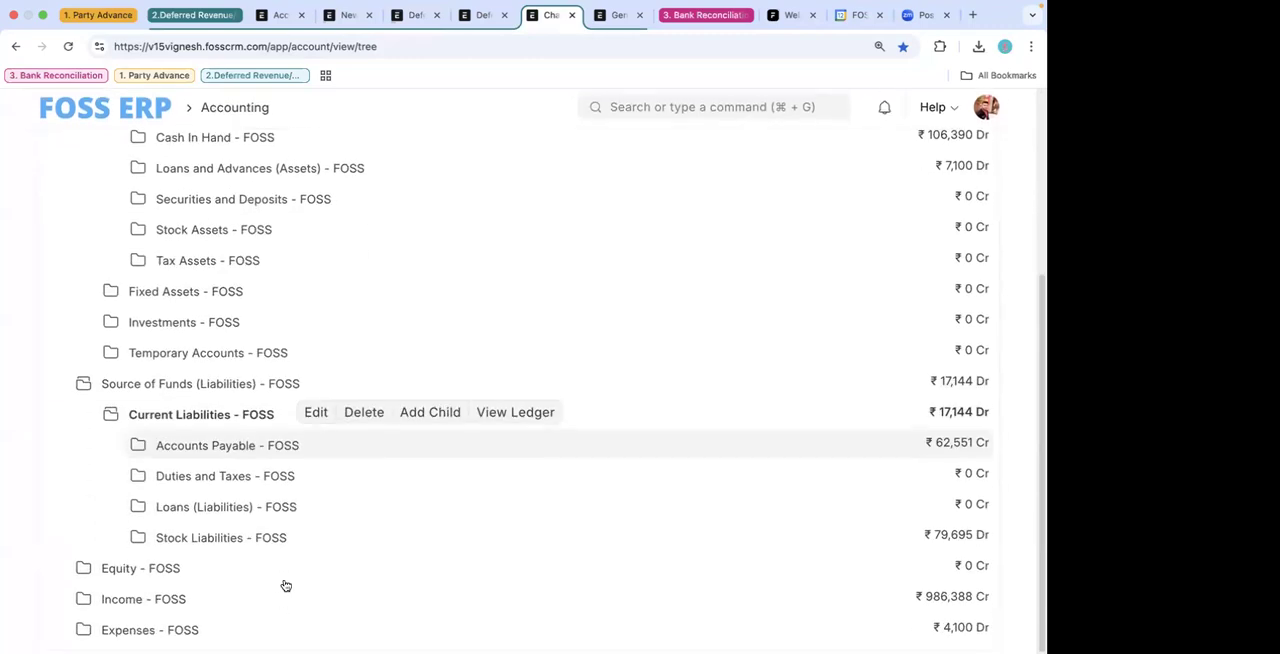
click(250, 447)
scroll(314, 513, down, 5)
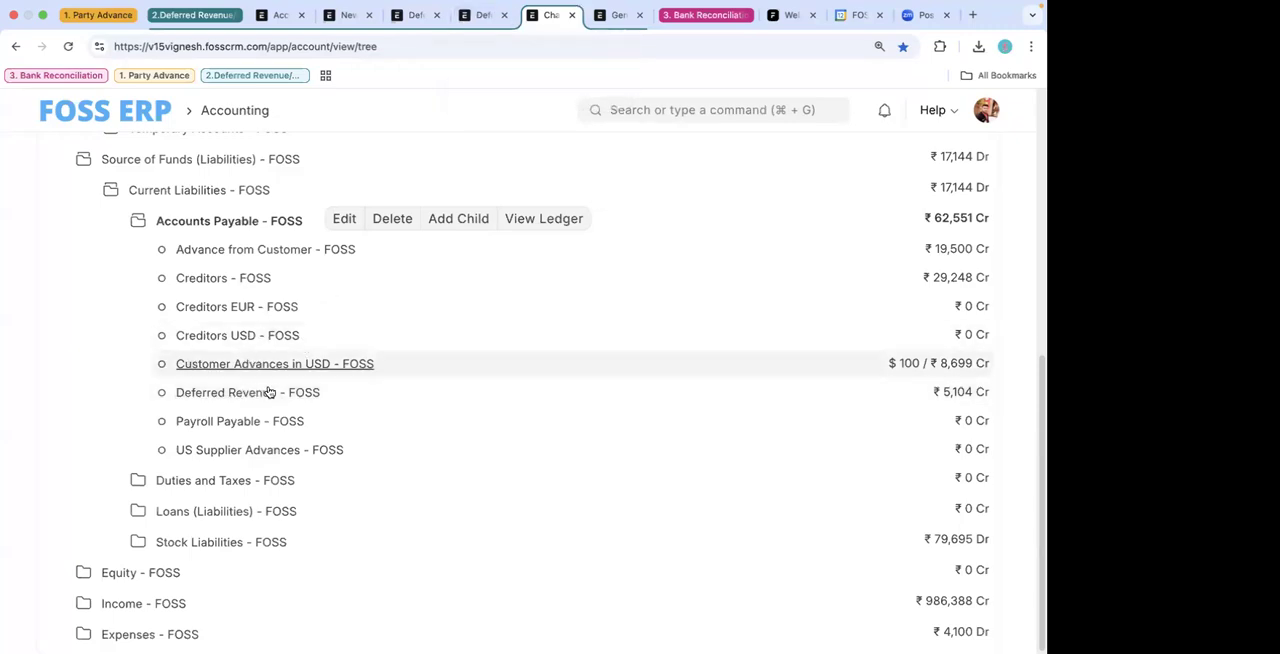
- Look back over the expanded account tree and return to the Deferred Revenue - FOSS account record
scroll(269, 383, up, 5)
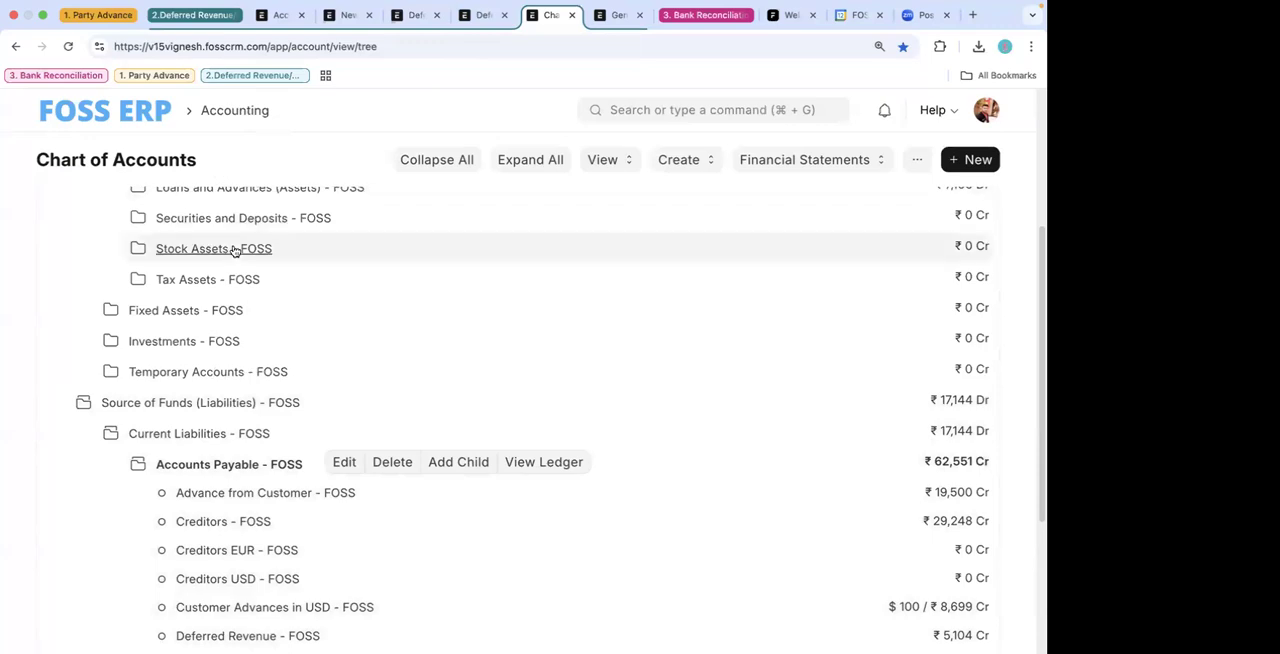
scroll(235, 251, up, 3)
click(487, 14)
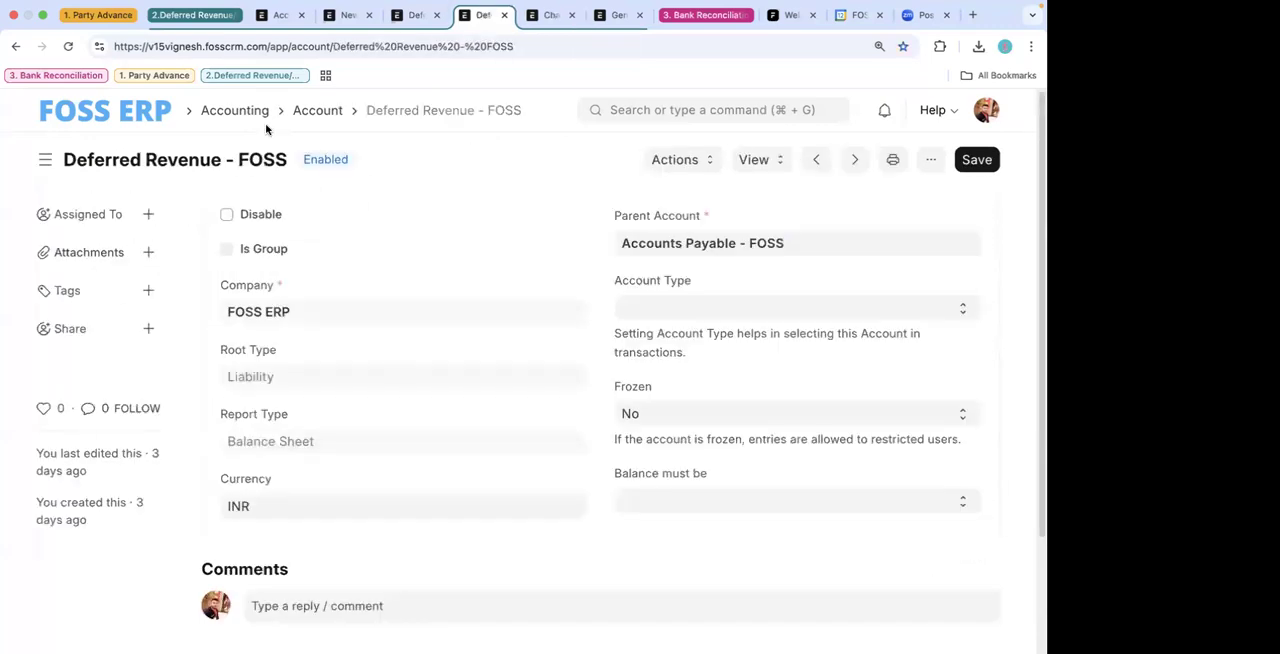
- Return to the Gym Member draft sales invoice, review its Gym Subscription 12 Months item and submit the invoice
click(15, 48)
scroll(420, 268, up, 5)
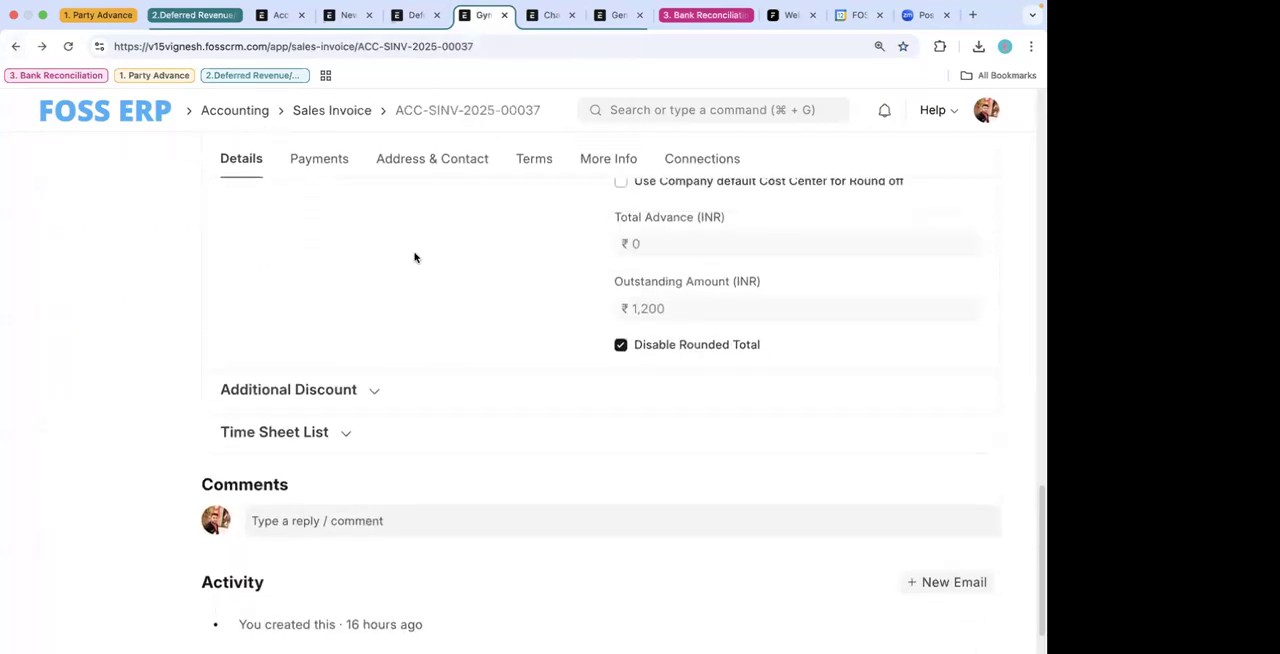
scroll(415, 258, up, 10)
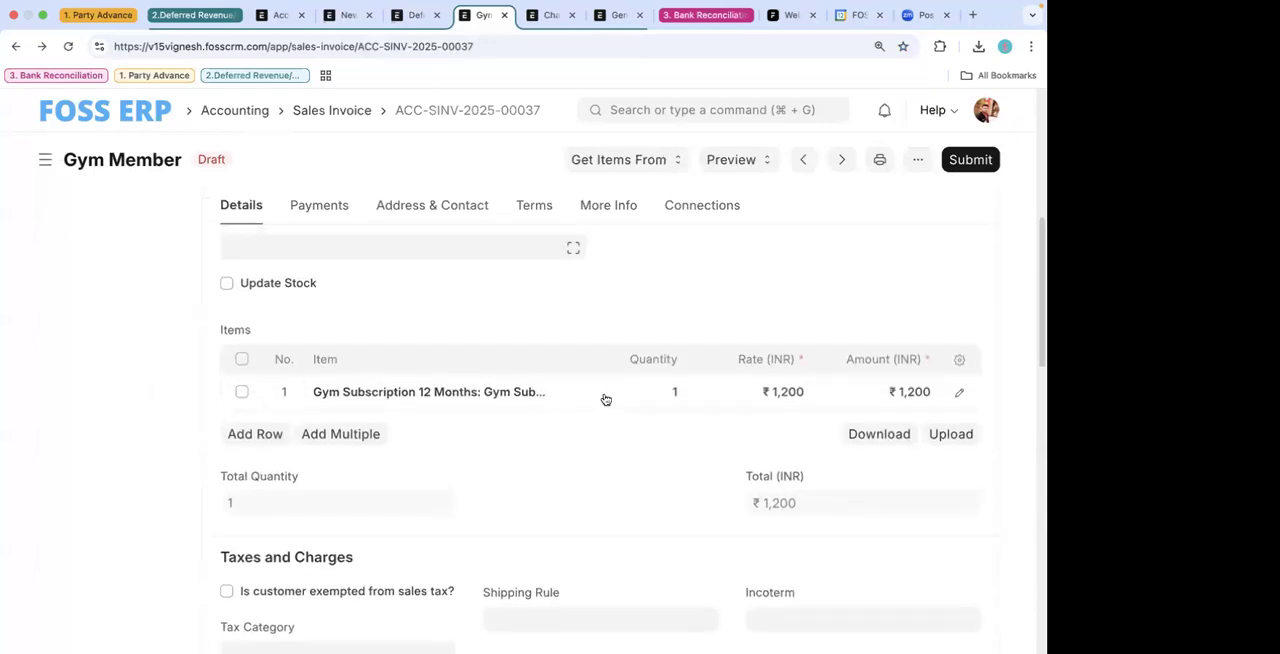
scroll(903, 385, down, 1)
scroll(980, 180, up, 3)
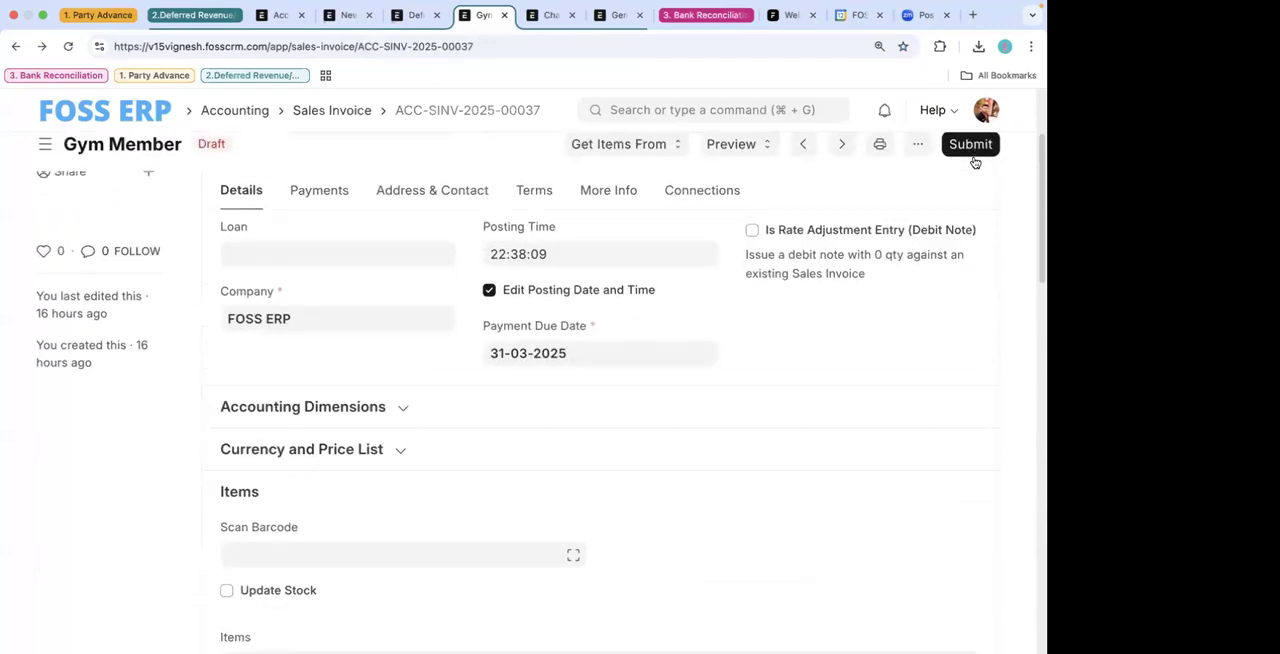
click(970, 160)
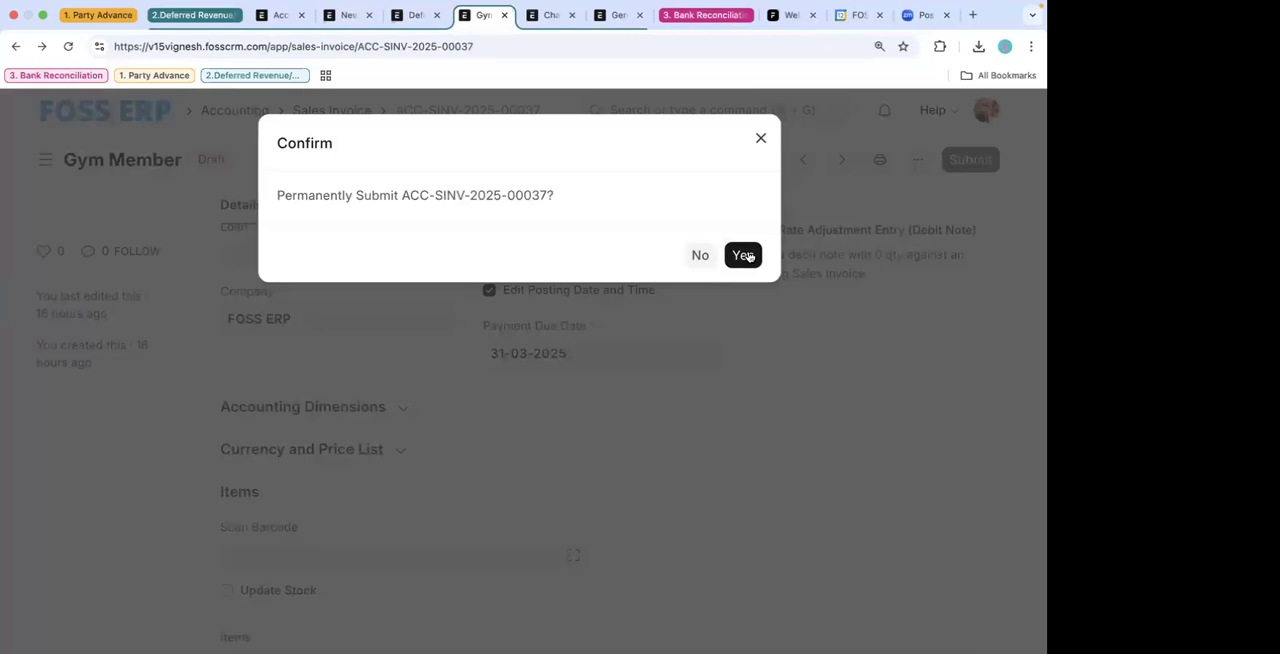
click(744, 256)
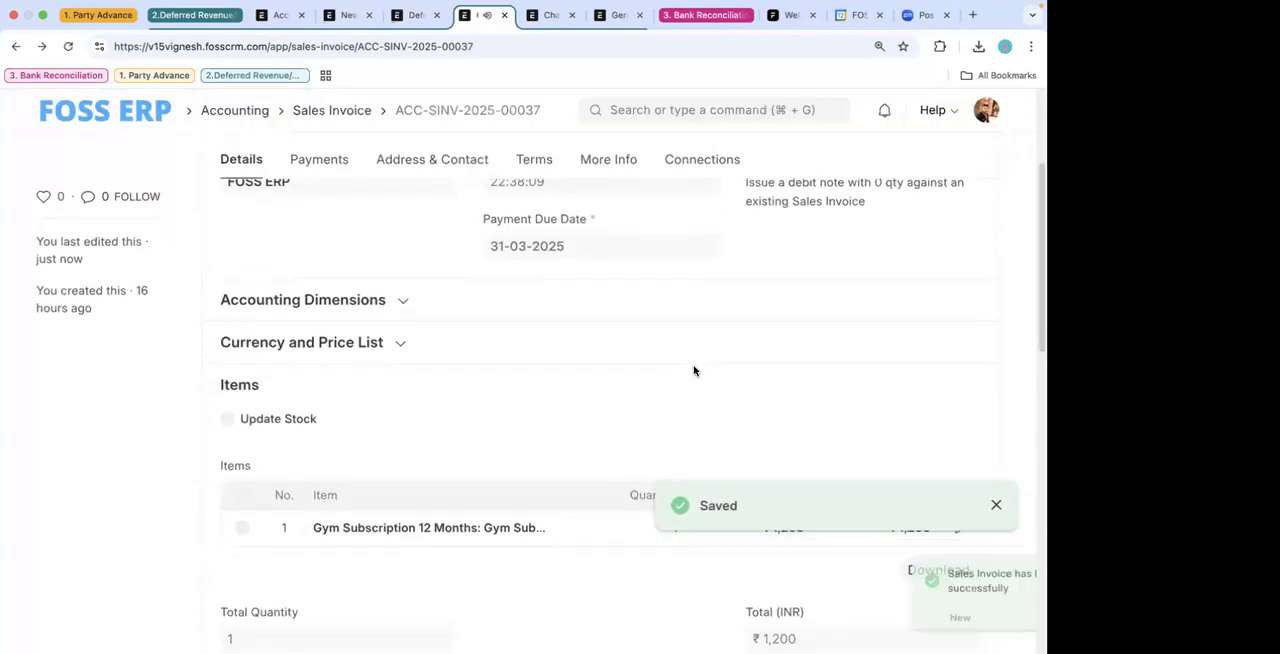
- Open the submitted invoice's accounting ledger and examine the accounts it debits and credits
click(662, 162)
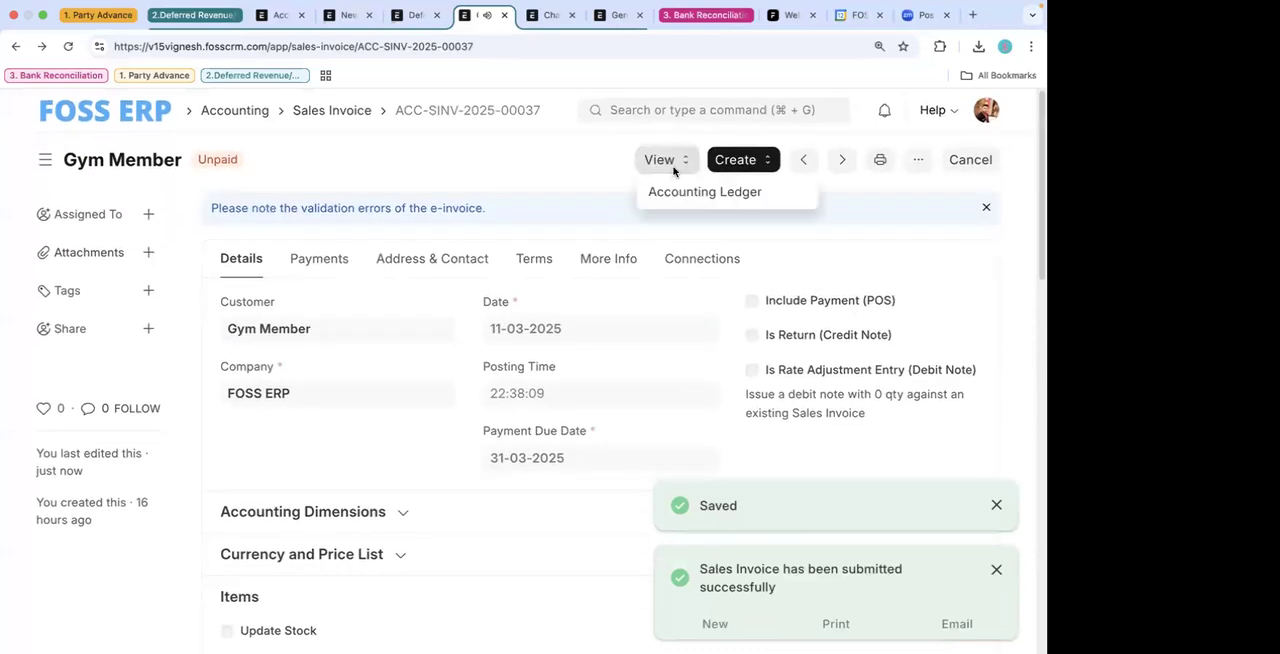
click(683, 186)
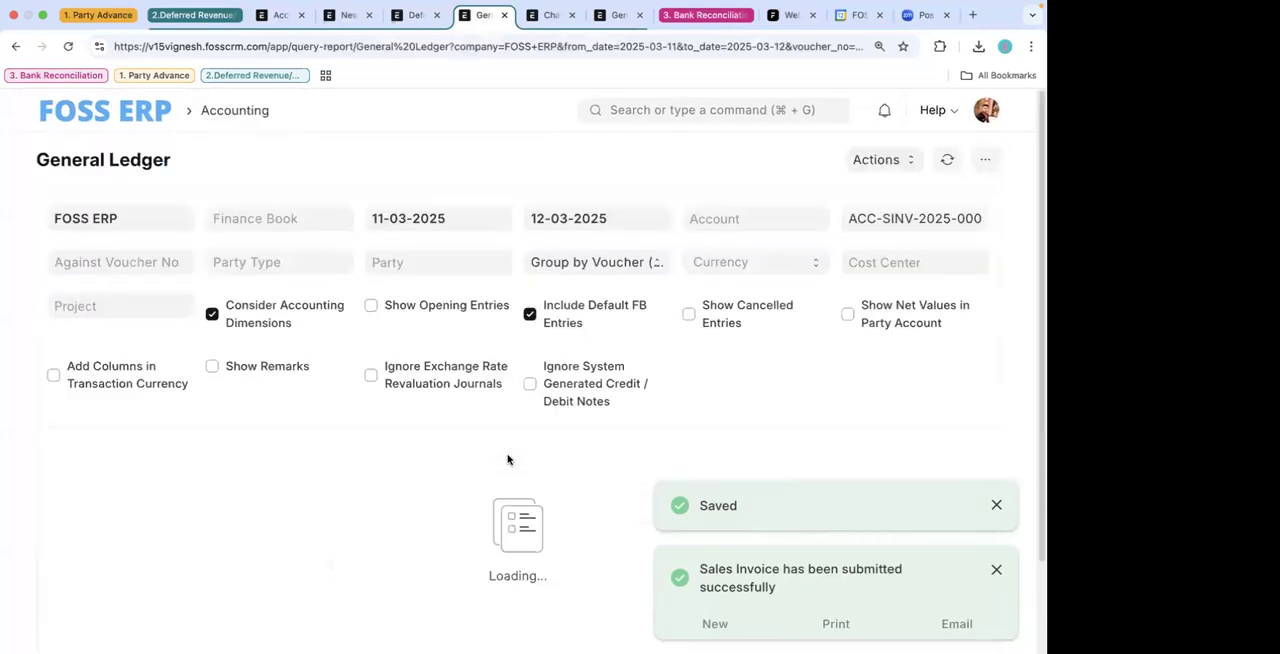
scroll(508, 457, down, 1)
drag(322, 400, 457, 400)
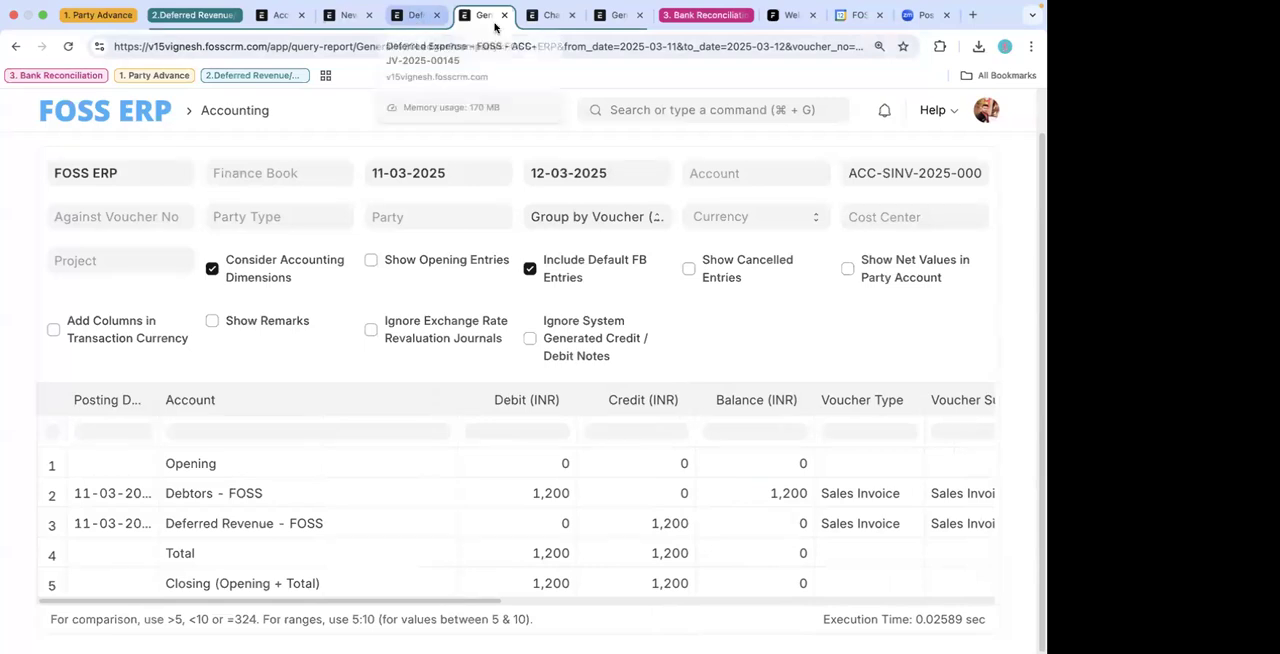
- In the new Process Deferred Accounting form, set the type to Income and the account to Deferred Revenue - FOSS
click(408, 15)
click(479, 15)
click(412, 15)
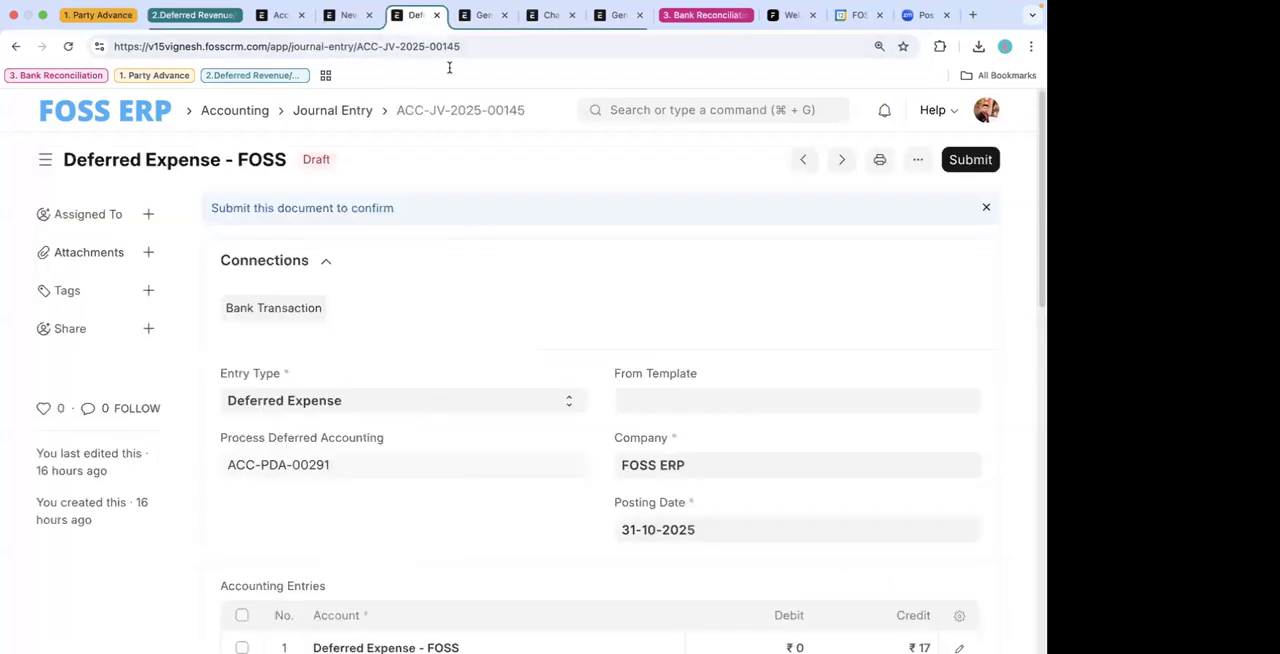
click(350, 20)
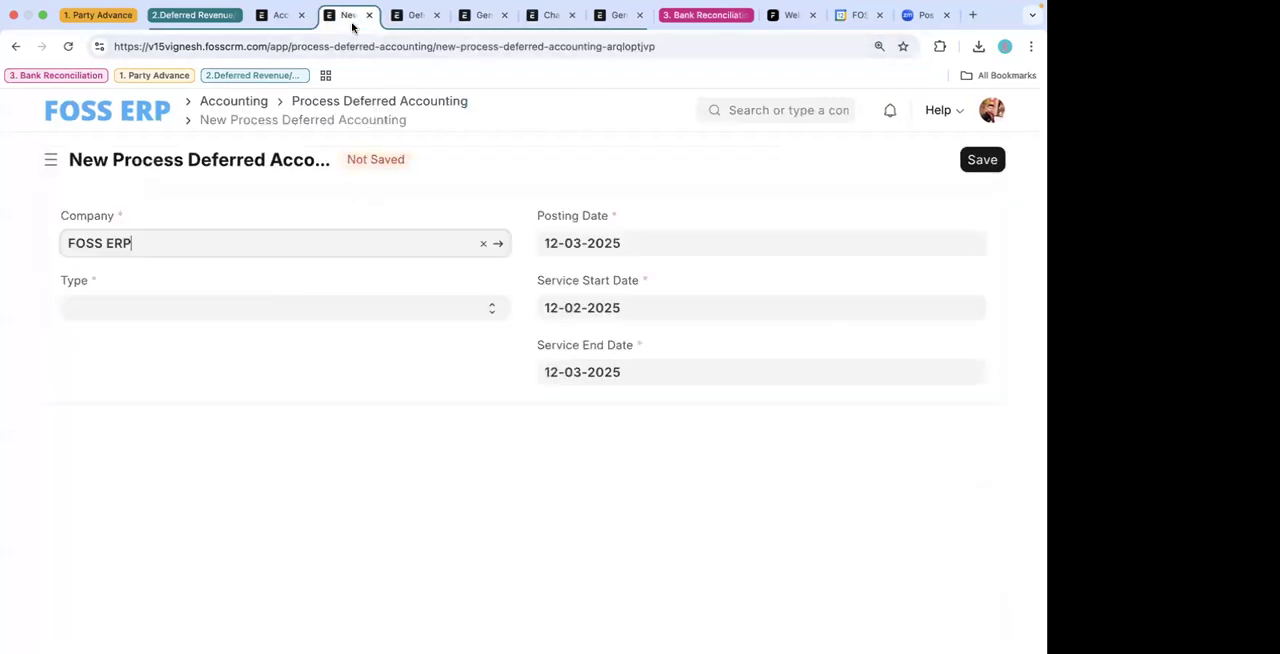
click(310, 313)
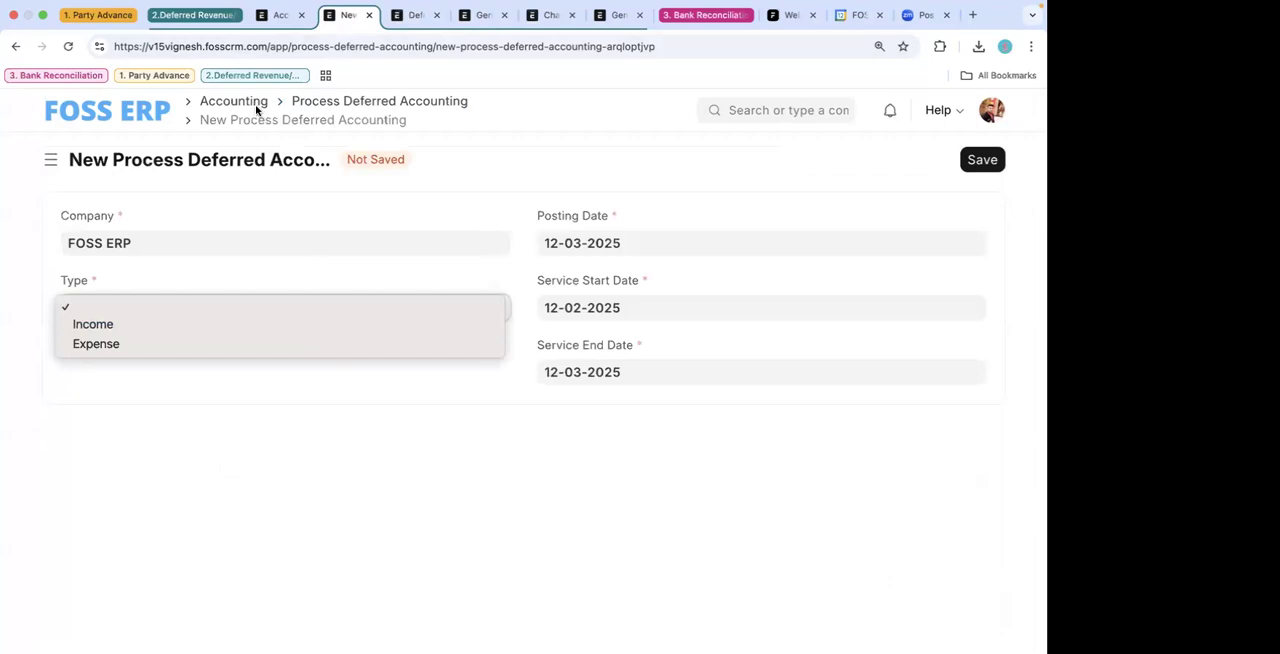
click(194, 321)
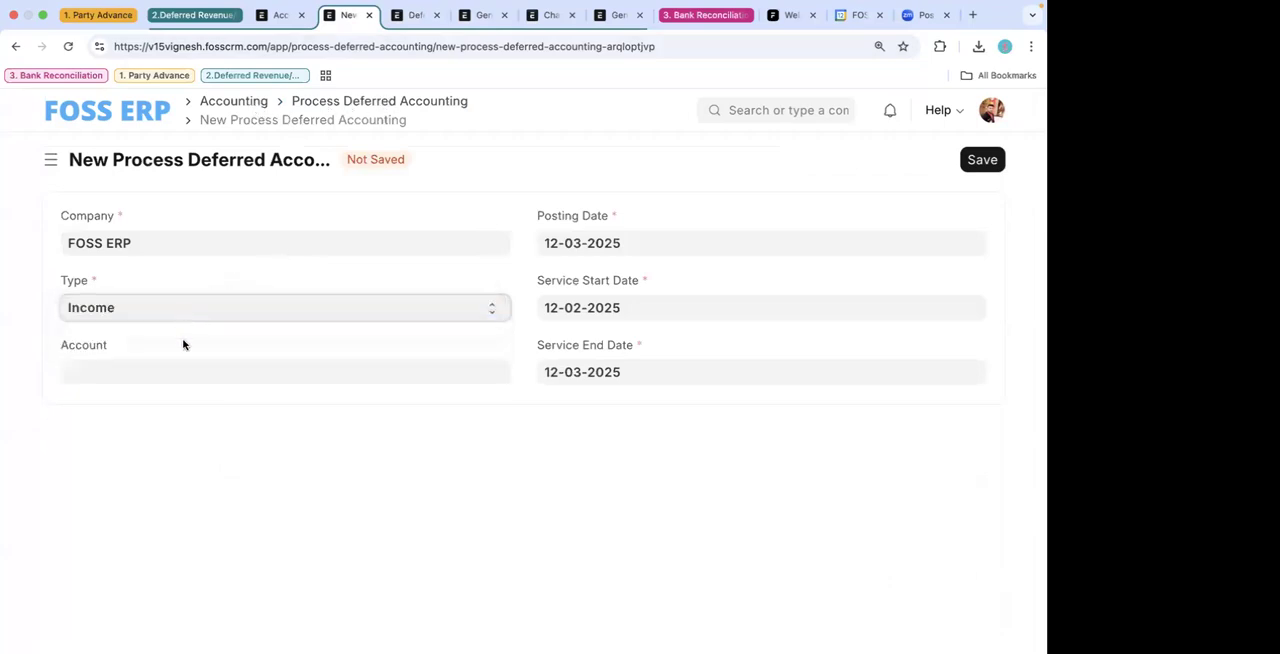
click(180, 368)
text(def)
click(152, 412)
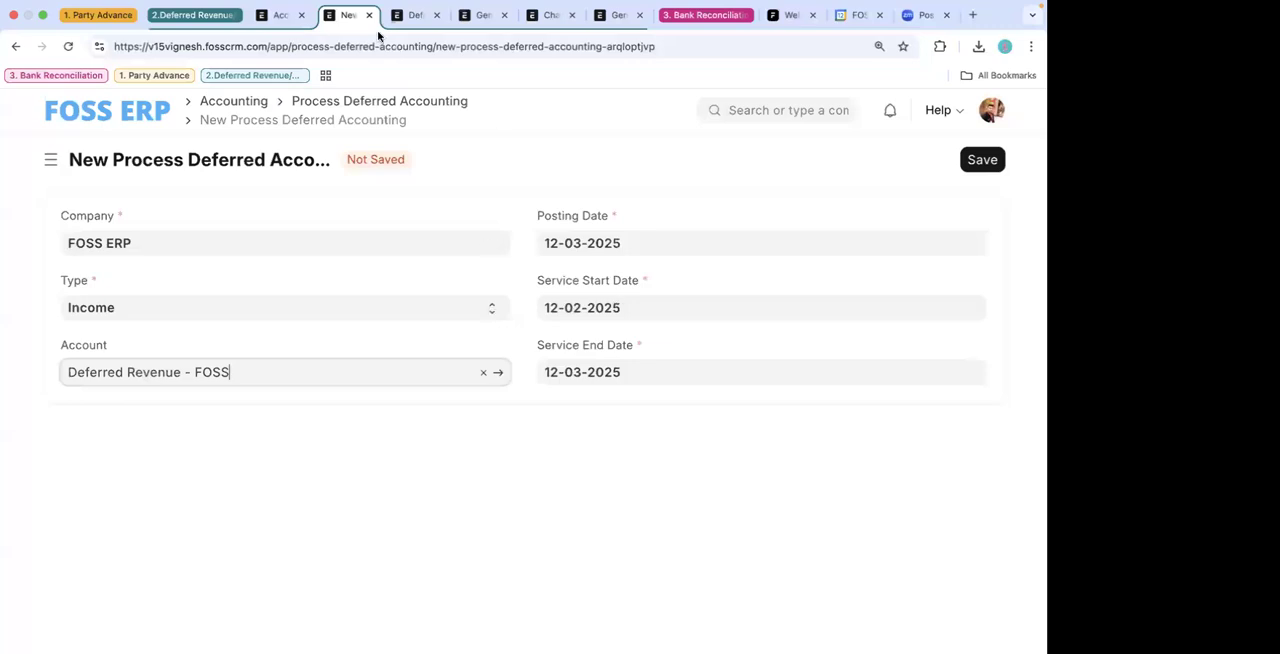
- In Accounts Settings, disable Book Deferred Entries Via Journal Entry, enable Automatically Process Deferred Accounting Entry and save
click(278, 14)
scroll(561, 414, down, 5)
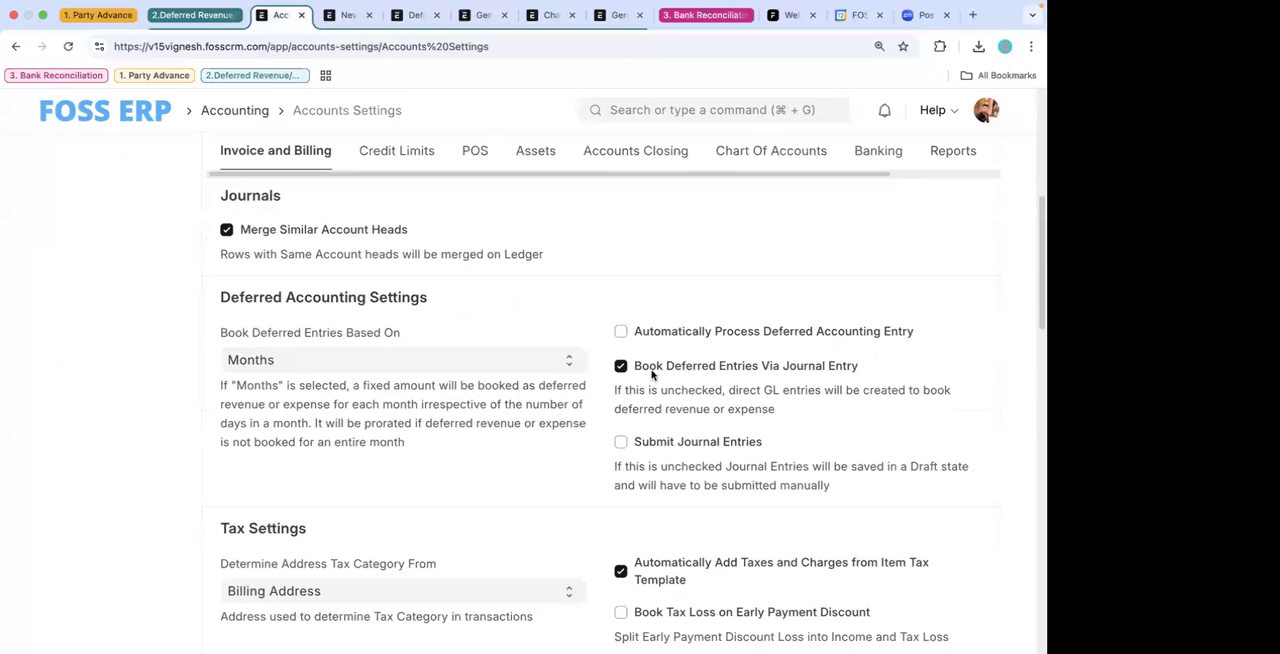
click(652, 374)
click(654, 333)
key(super+s)
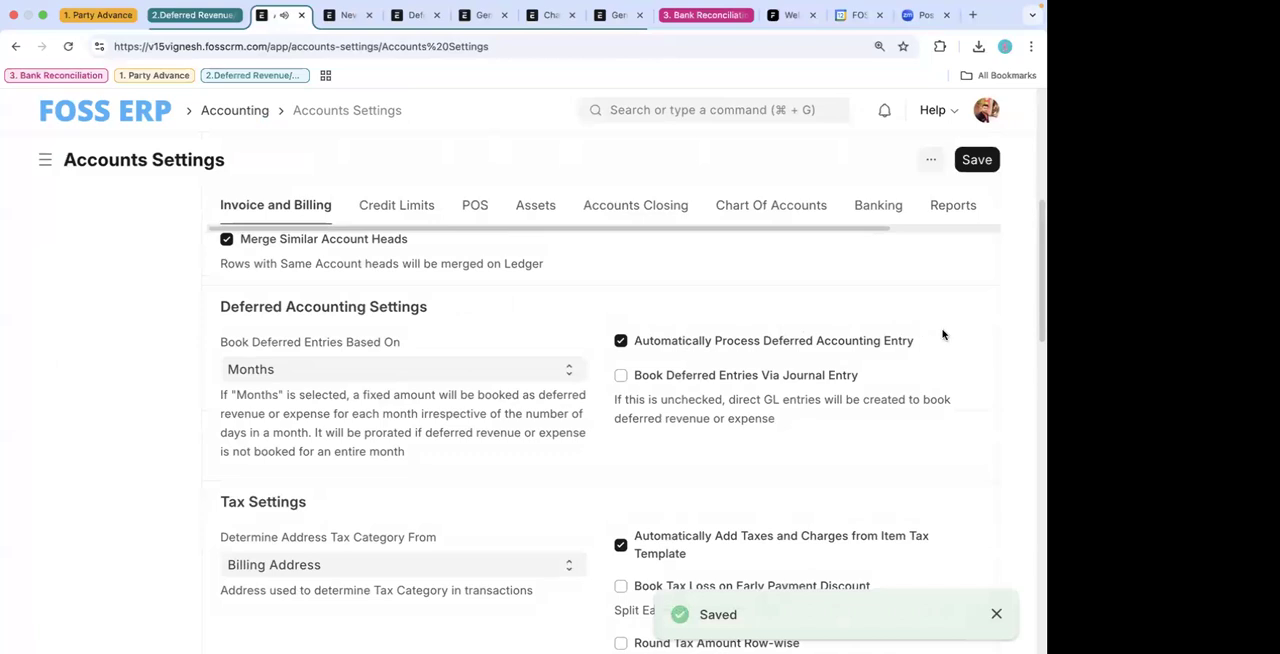
drag(912, 342, 624, 343)
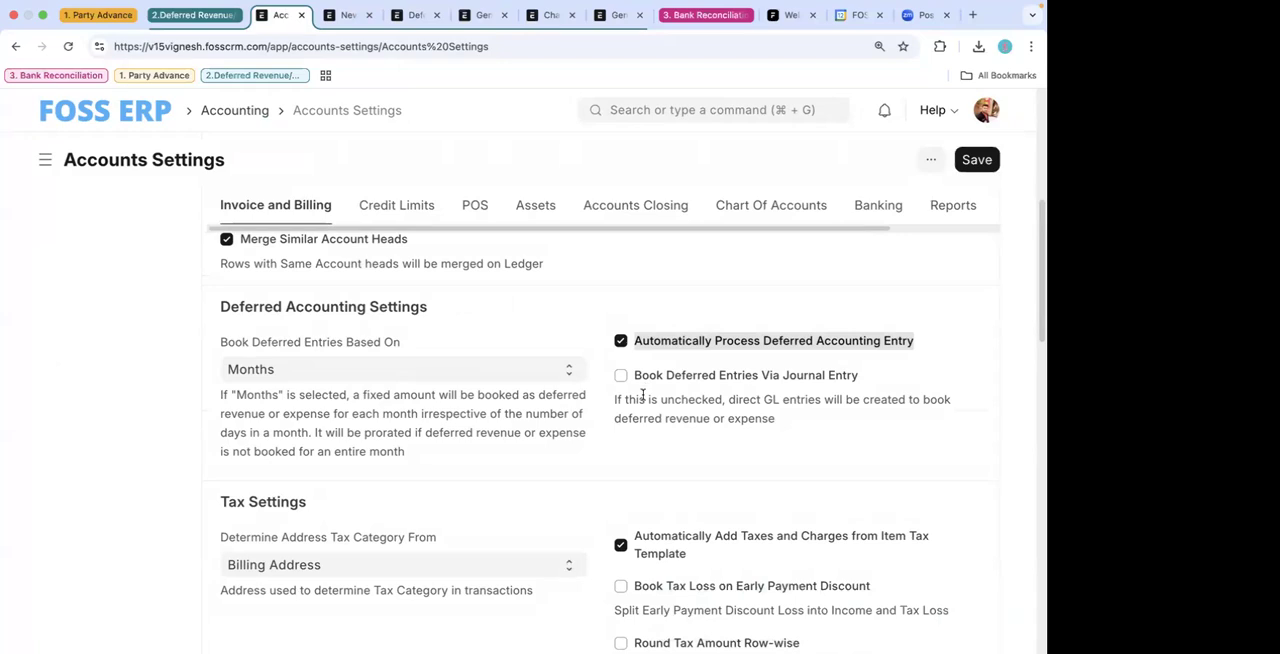
- In the new Process Deferred Accounting form, set the service end date to 12-03-2026 and the service start date to 12-01-2025
click(346, 14)
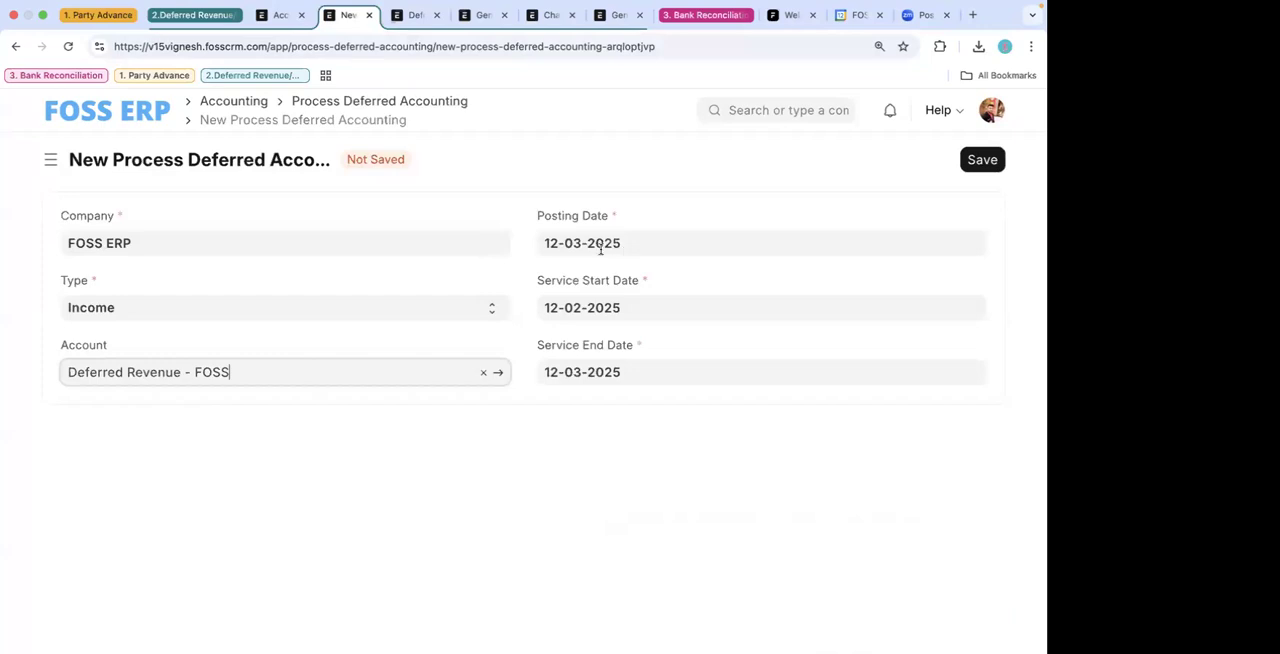
click(627, 376)
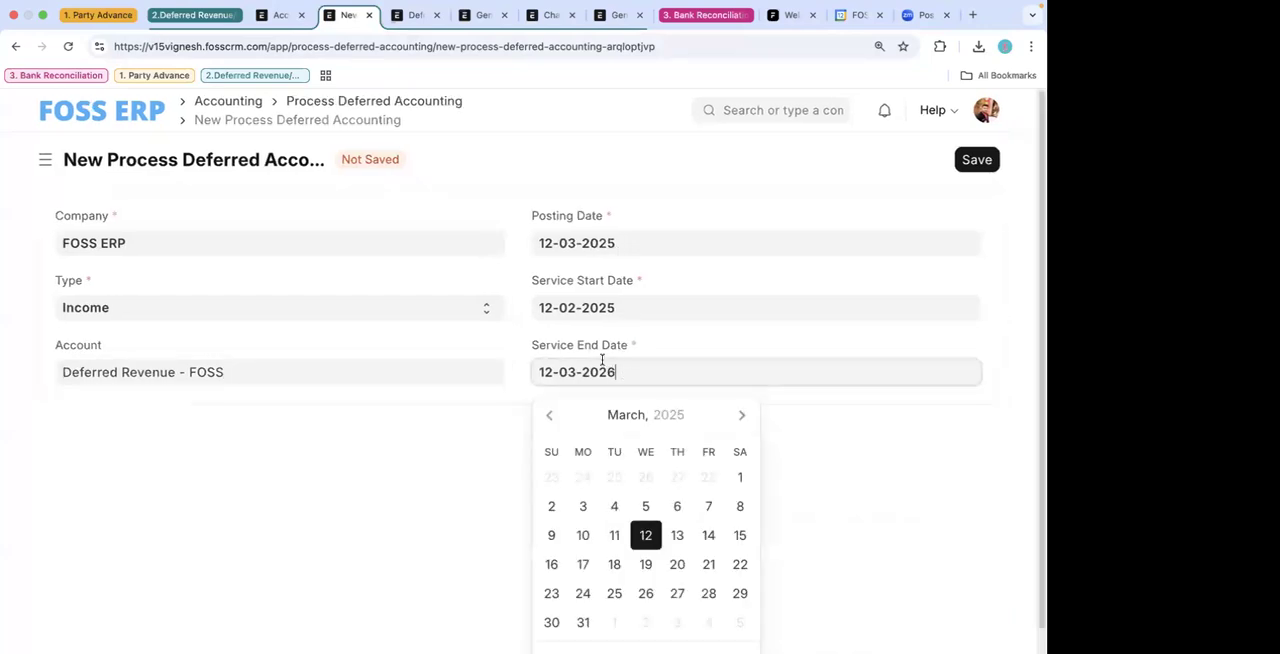
click(580, 372)
key(BackSpace)
text(4)
key(BackSpace)
text(3)
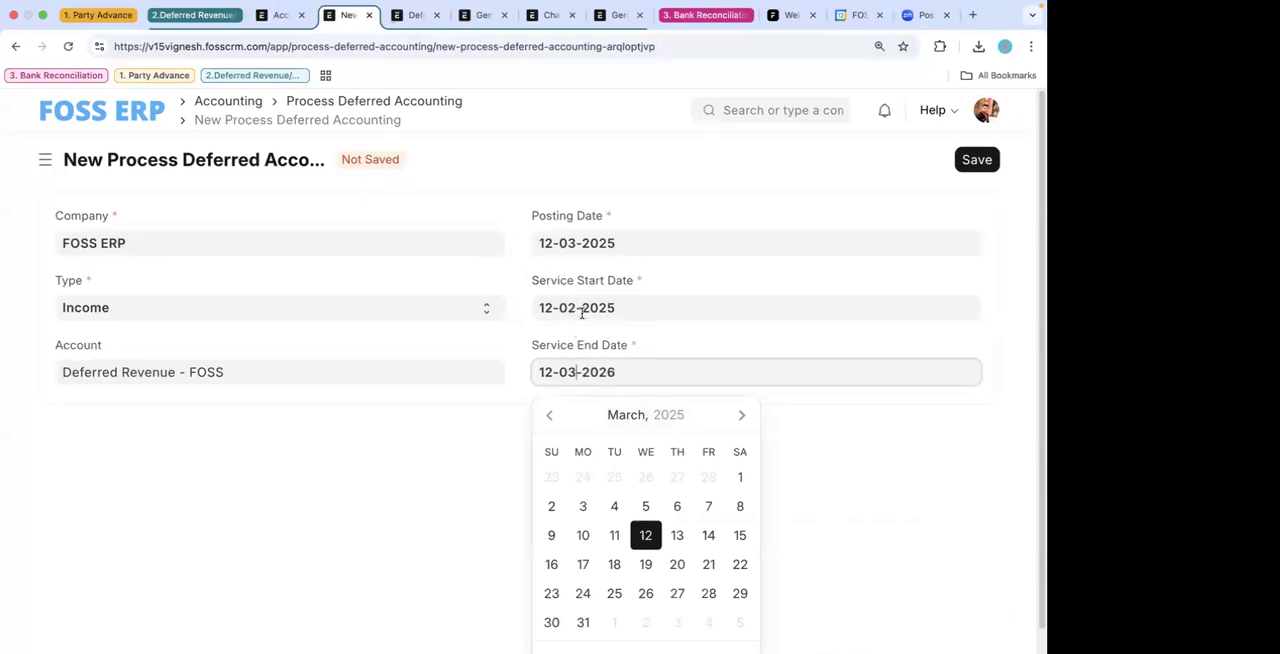
click(582, 313)
key(BackSpace)
text(1)
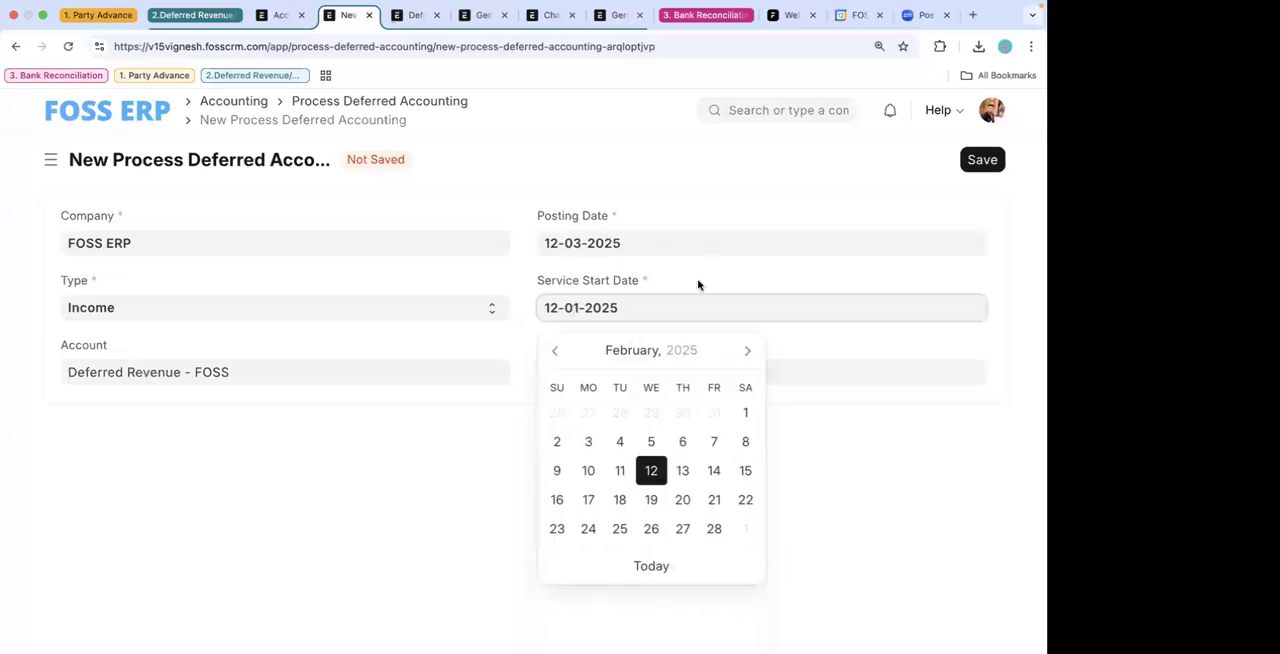
click(698, 285)
- Try to save the Process Deferred Accounting record and read the system's response in full
click(983, 161)
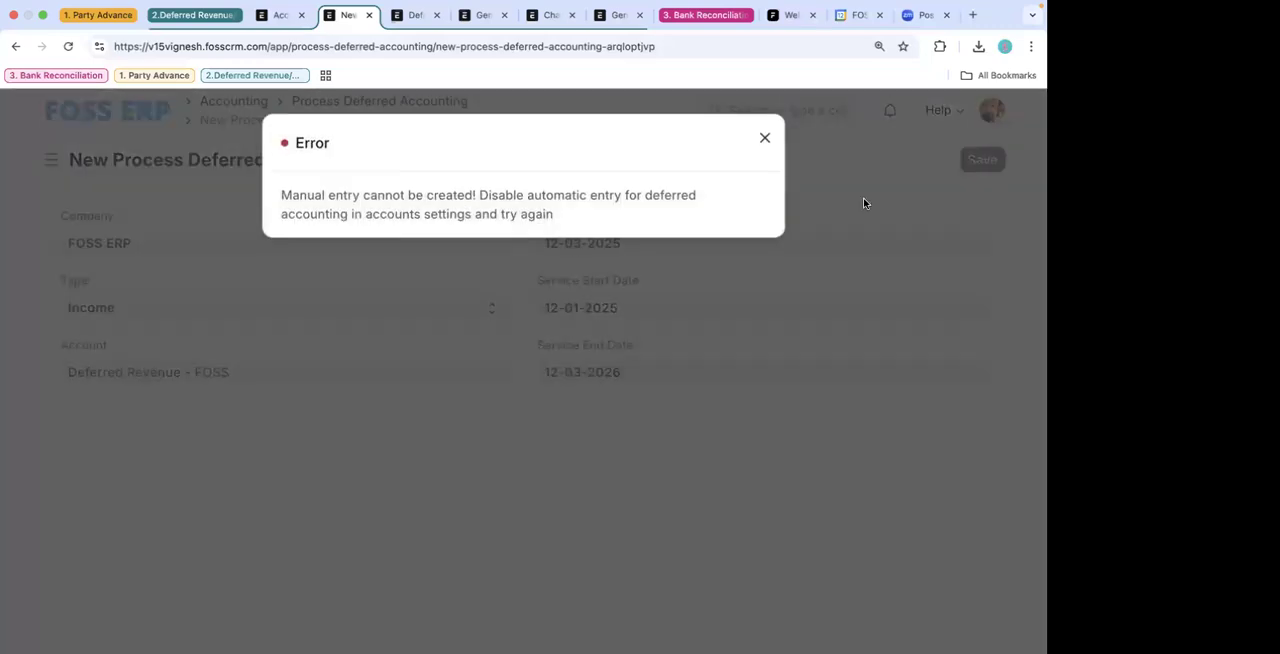
drag(558, 228, 273, 207)
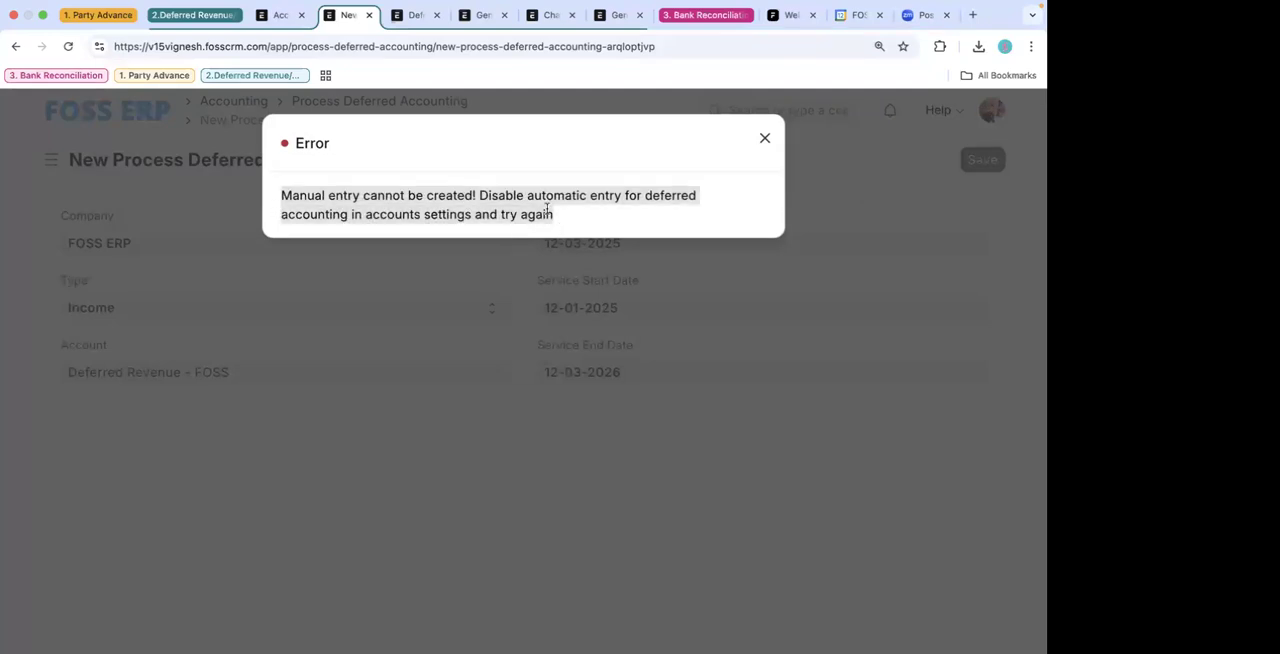
click(482, 194)
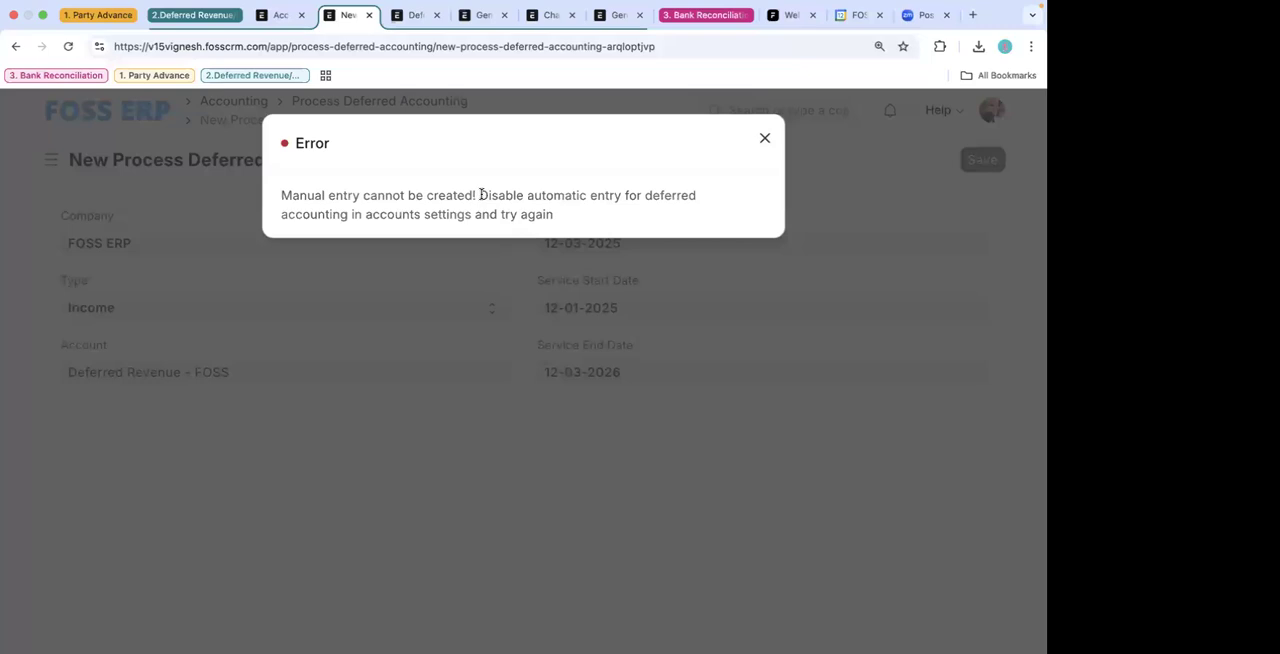
drag(482, 194, 620, 229)
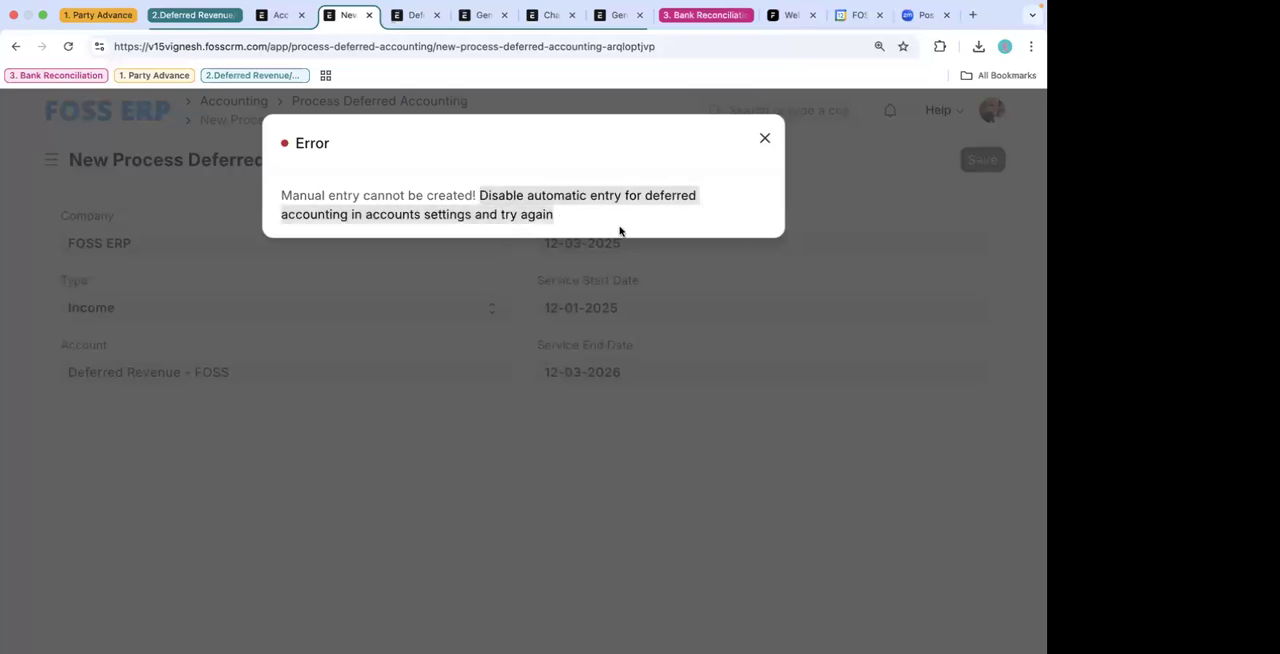
- In Accounts Settings, disable Automatically Process Deferred Accounting Entry, enable Book Deferred Entries Via Journal Entry, keep Submit Journal Entries off and save
click(417, 15)
click(280, 15)
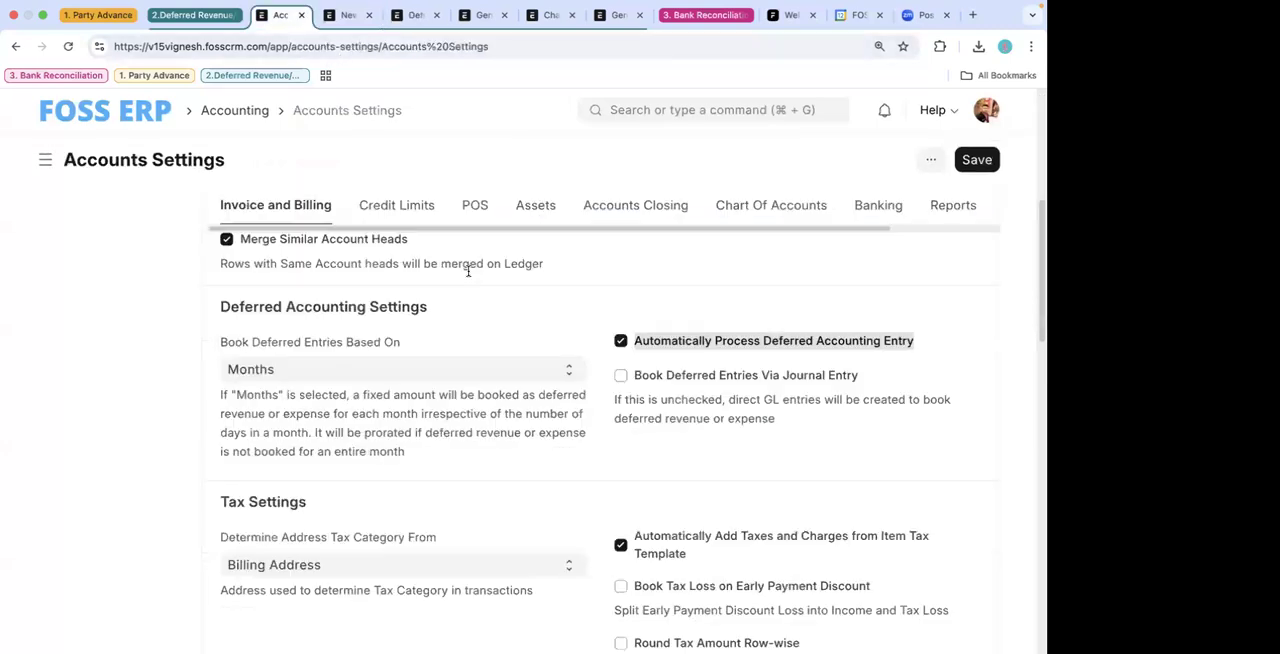
scroll(566, 438, down, 1)
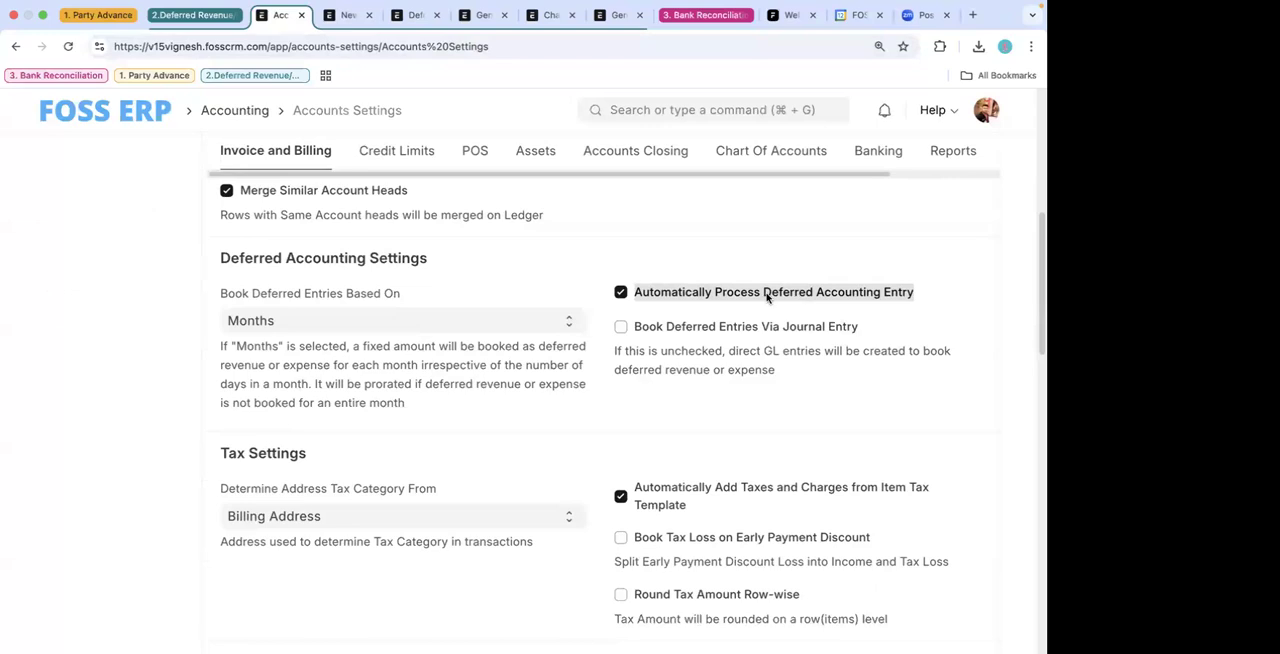
click(676, 292)
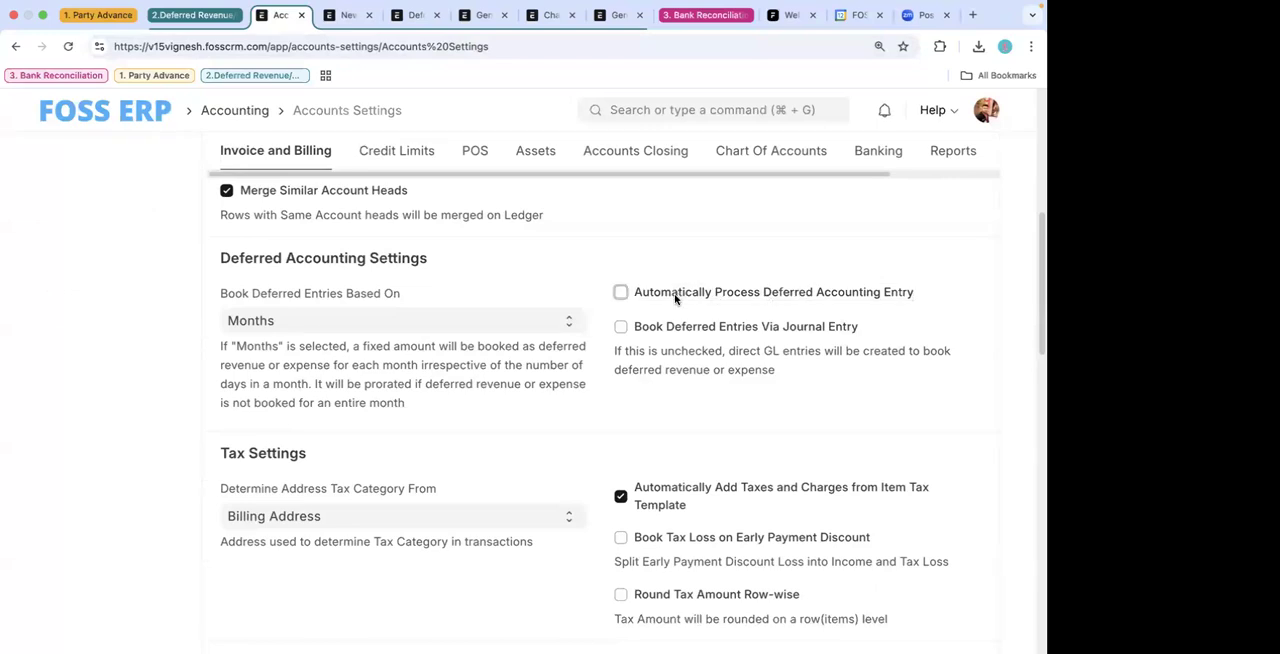
click(666, 328)
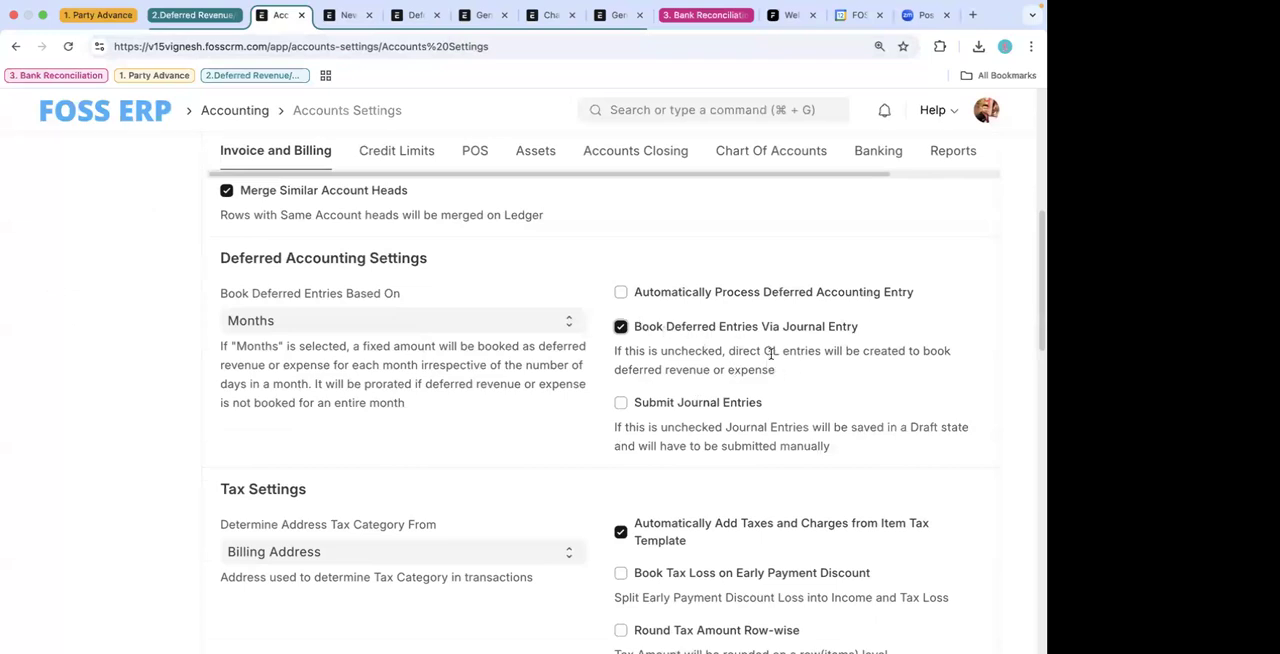
drag(786, 370, 633, 325)
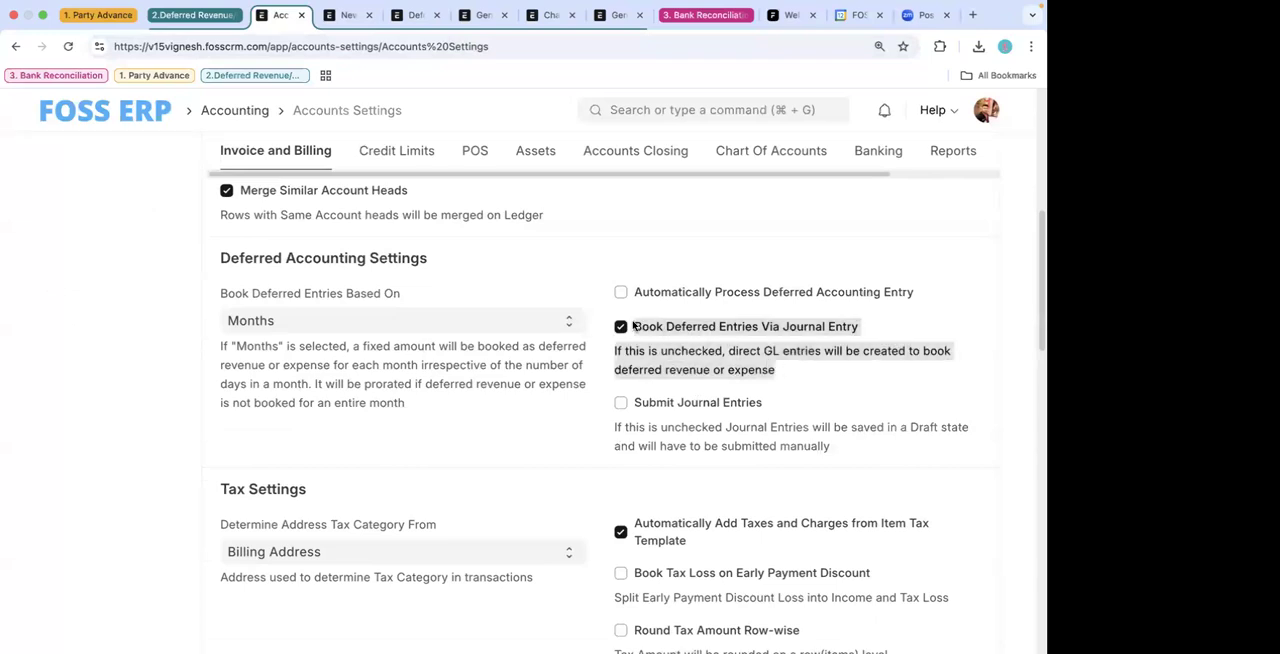
click(642, 394)
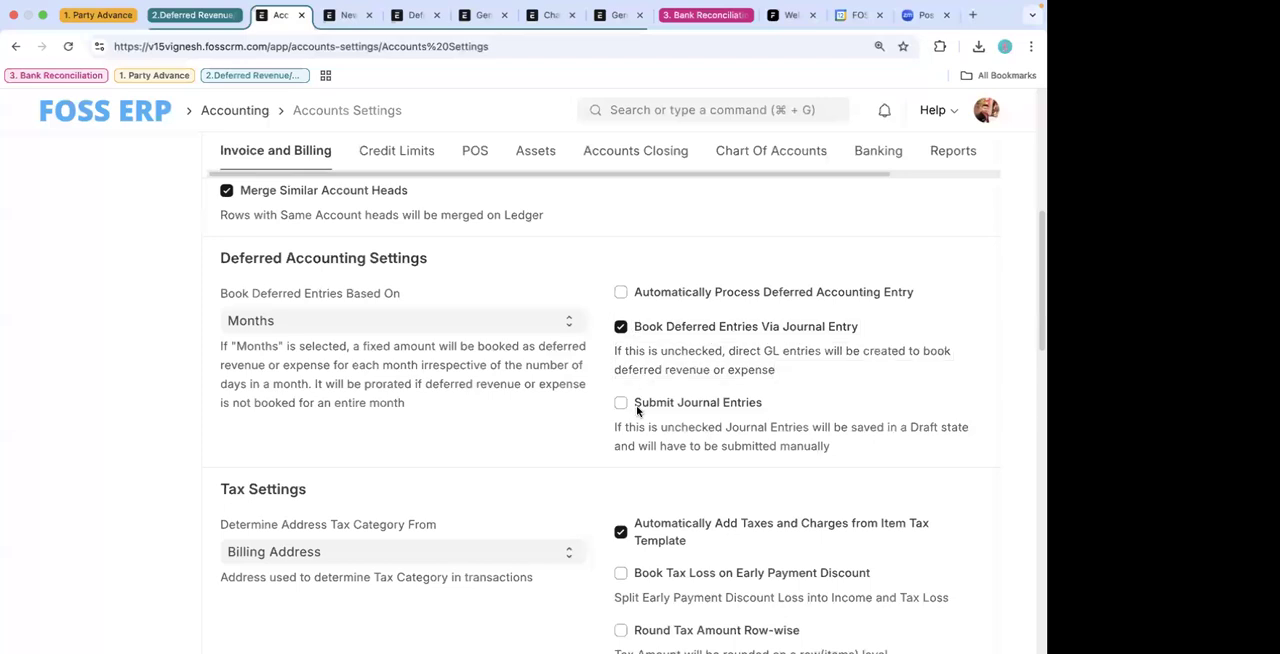
click(637, 405)
click(640, 403)
key(ctrl+s)
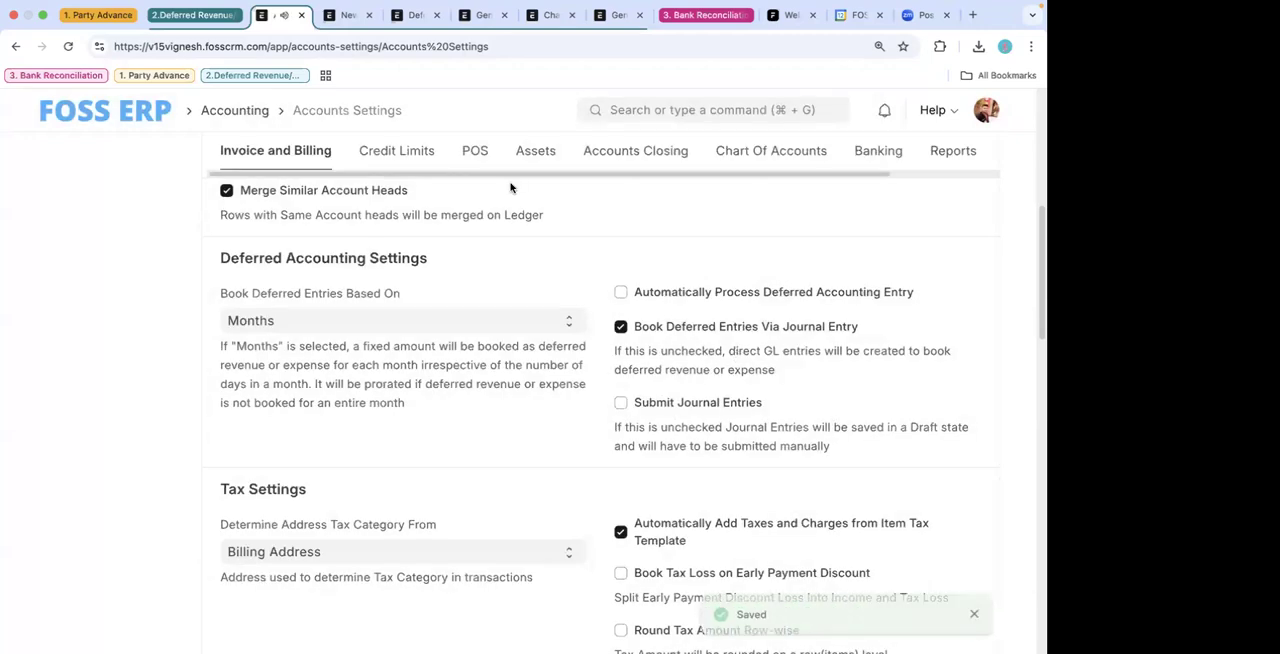
drag(781, 371, 600, 328)
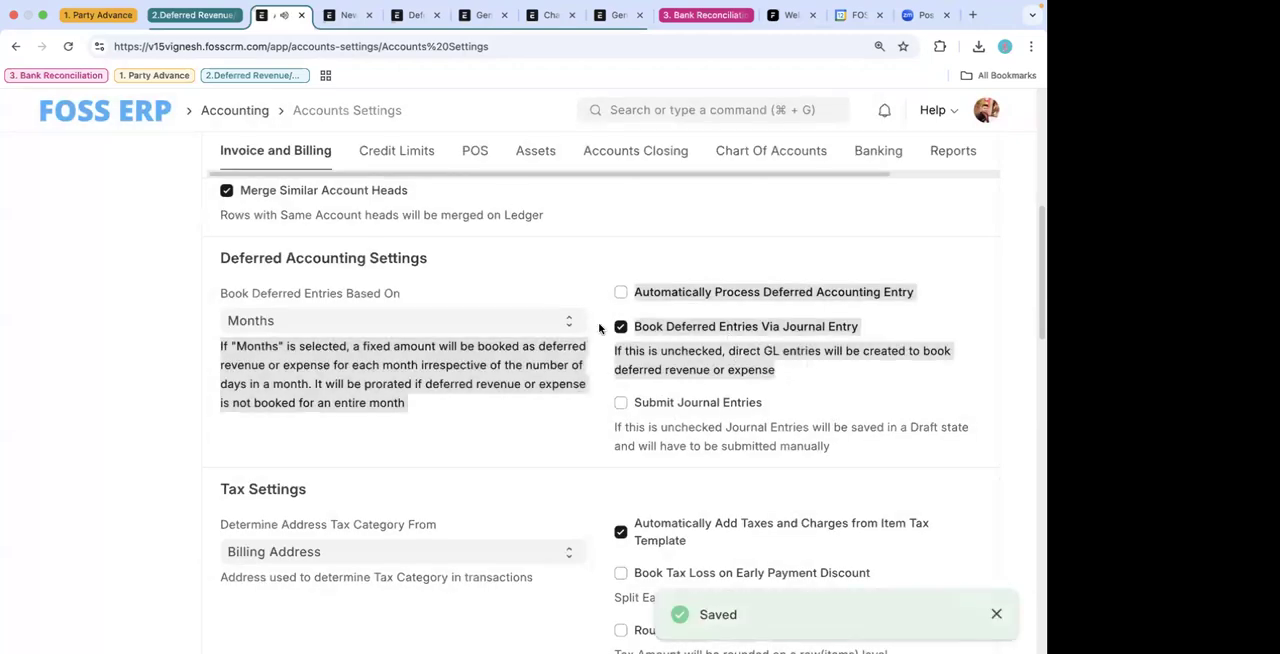
click(523, 246)
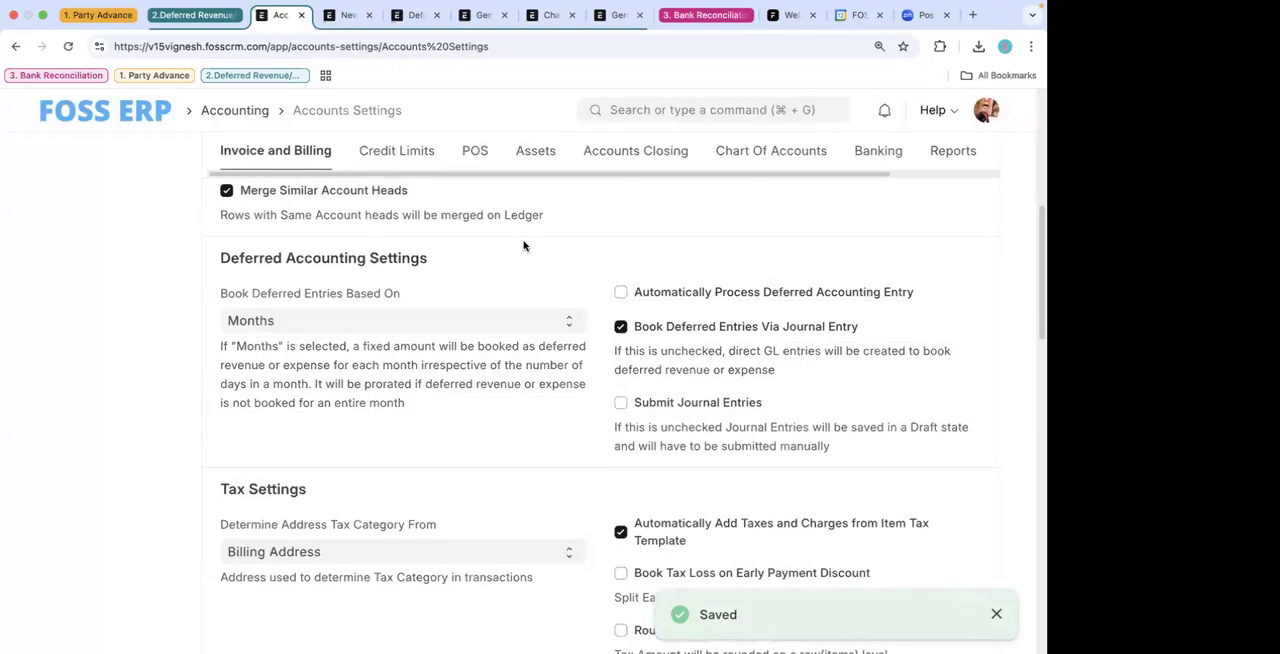
- In the new Process Deferred Accounting form, reselect the Deferred Revenue - FOSS account, then save and submit the record
click(346, 25)
click(416, 266)
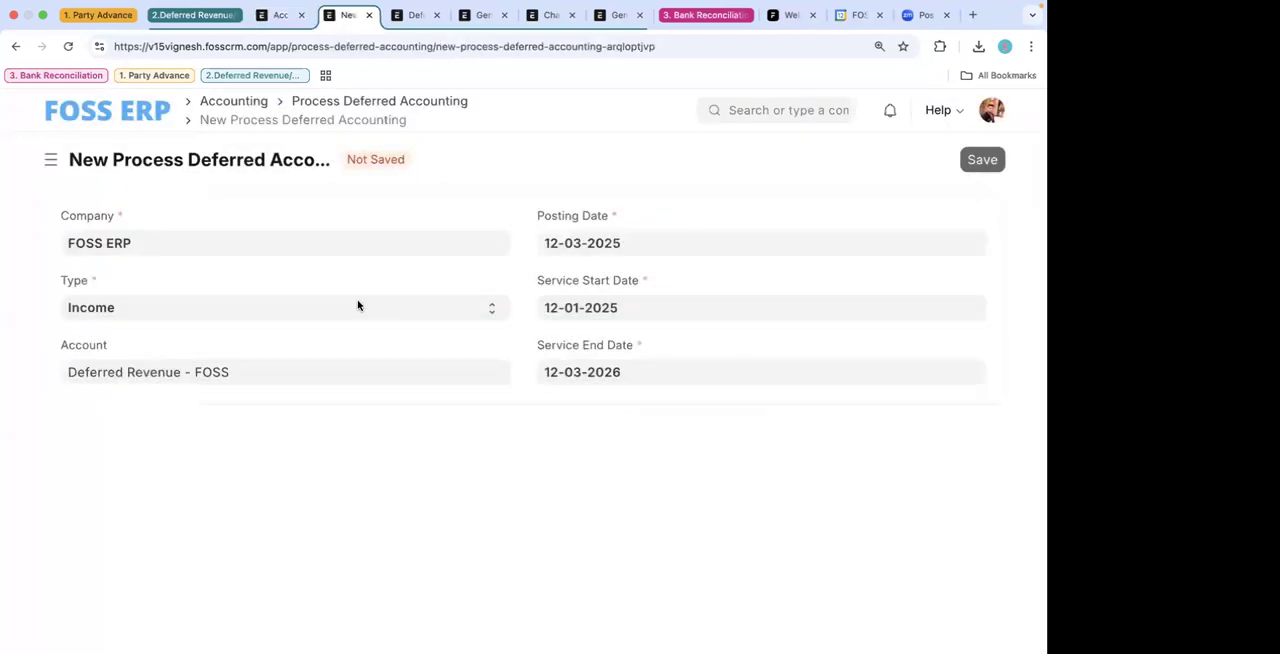
click(266, 375)
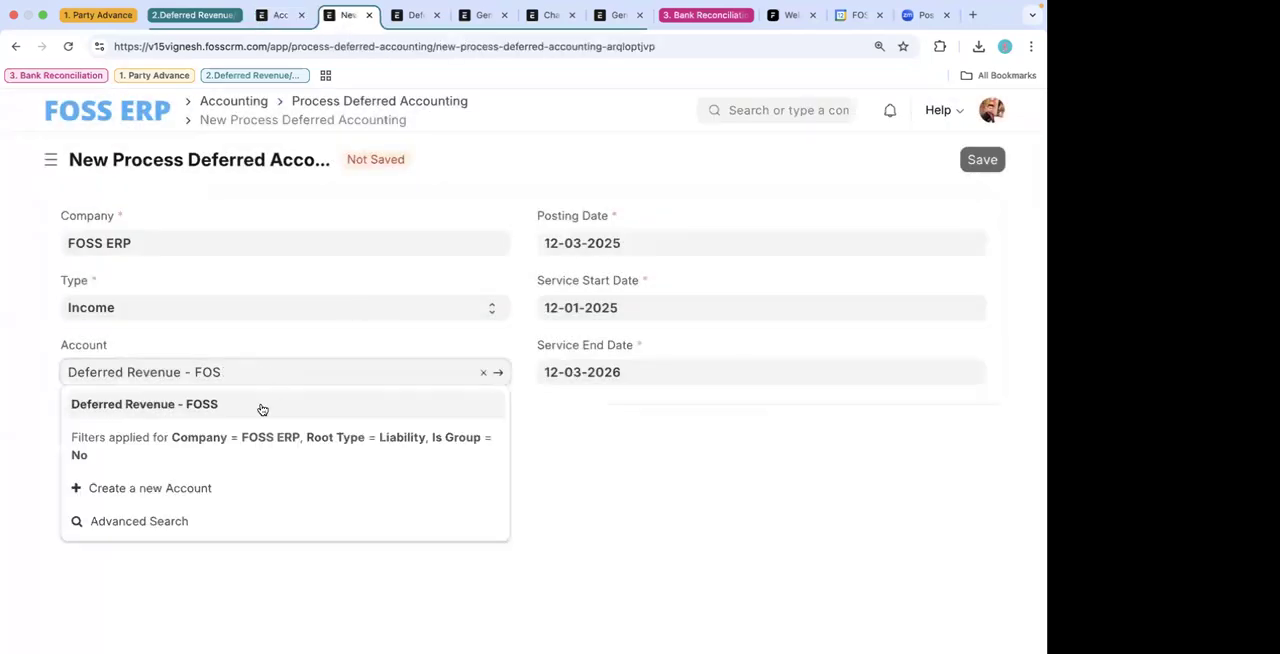
click(249, 409)
click(995, 162)
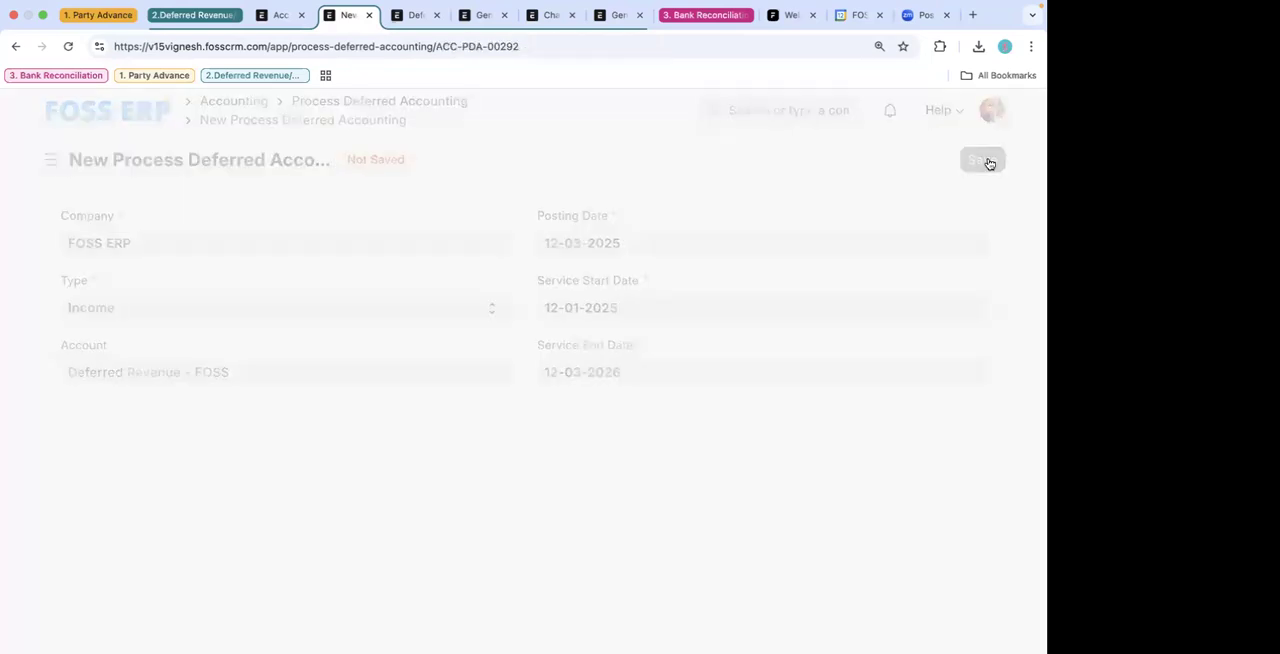
click(971, 161)
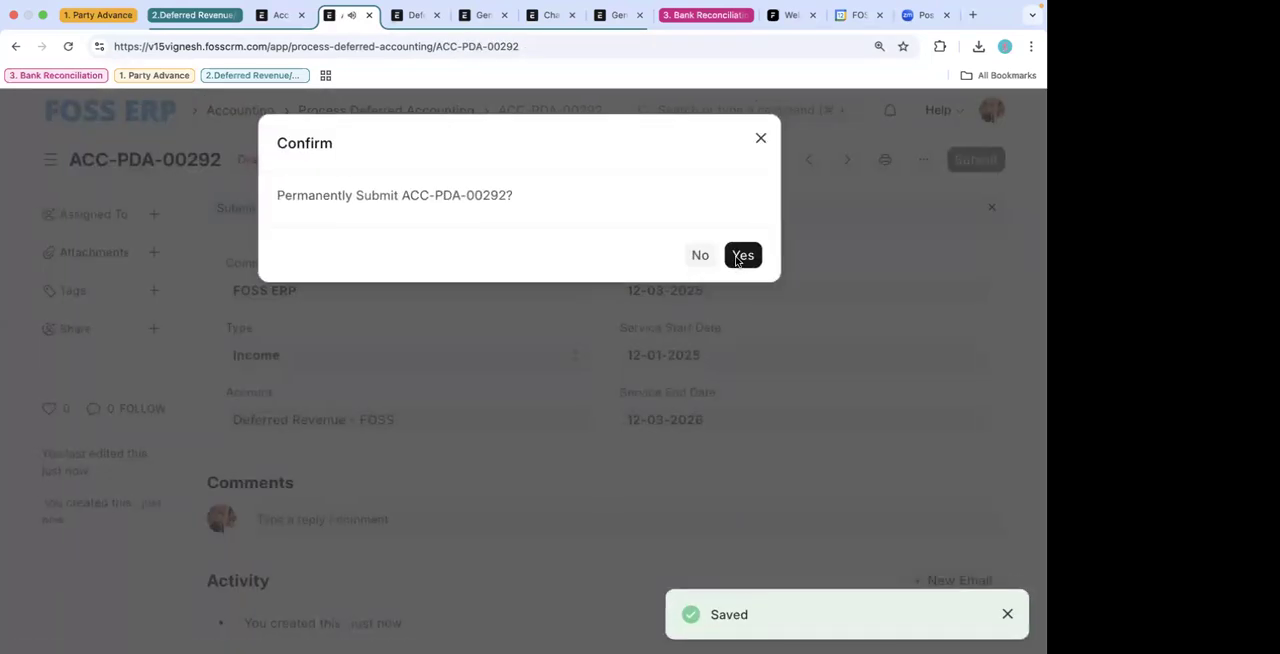
click(743, 254)
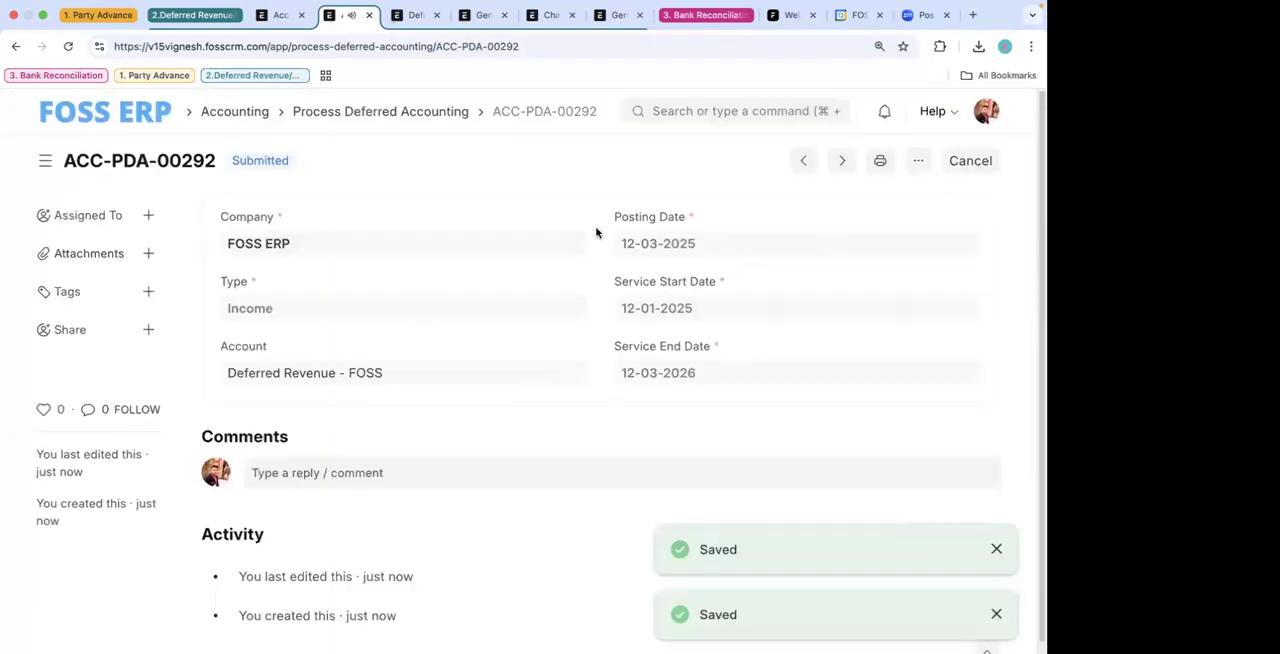
click(410, 15)
click(556, 17)
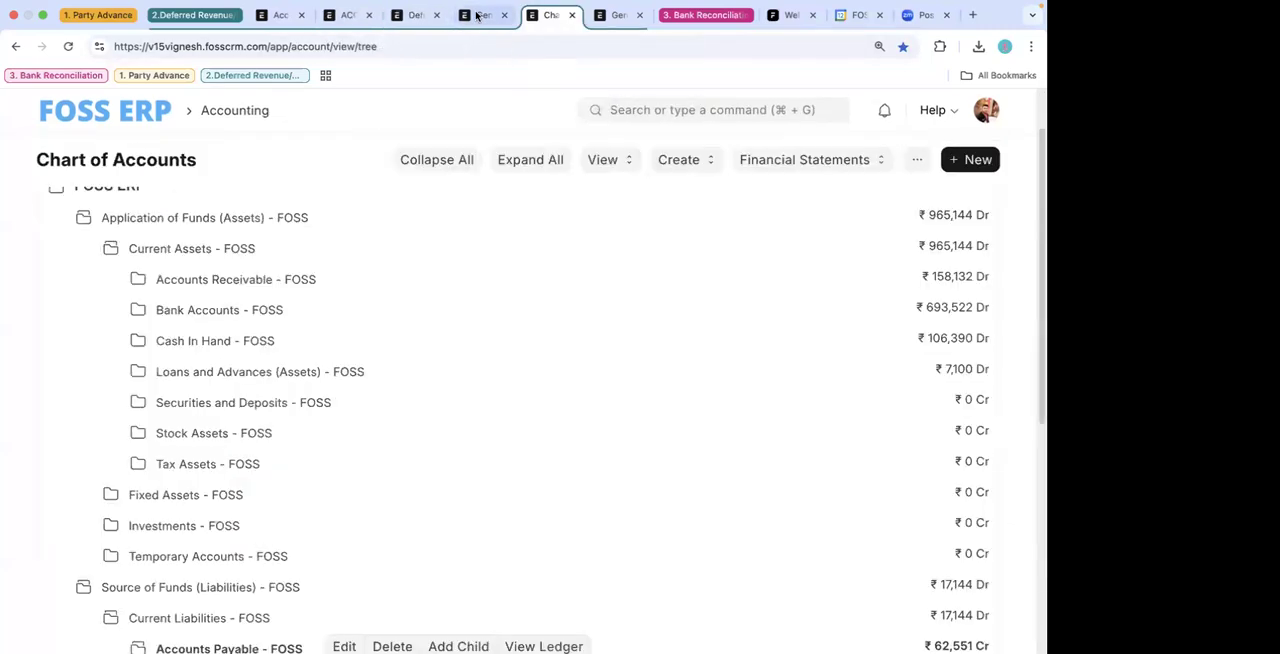
click(478, 15)
click(548, 15)
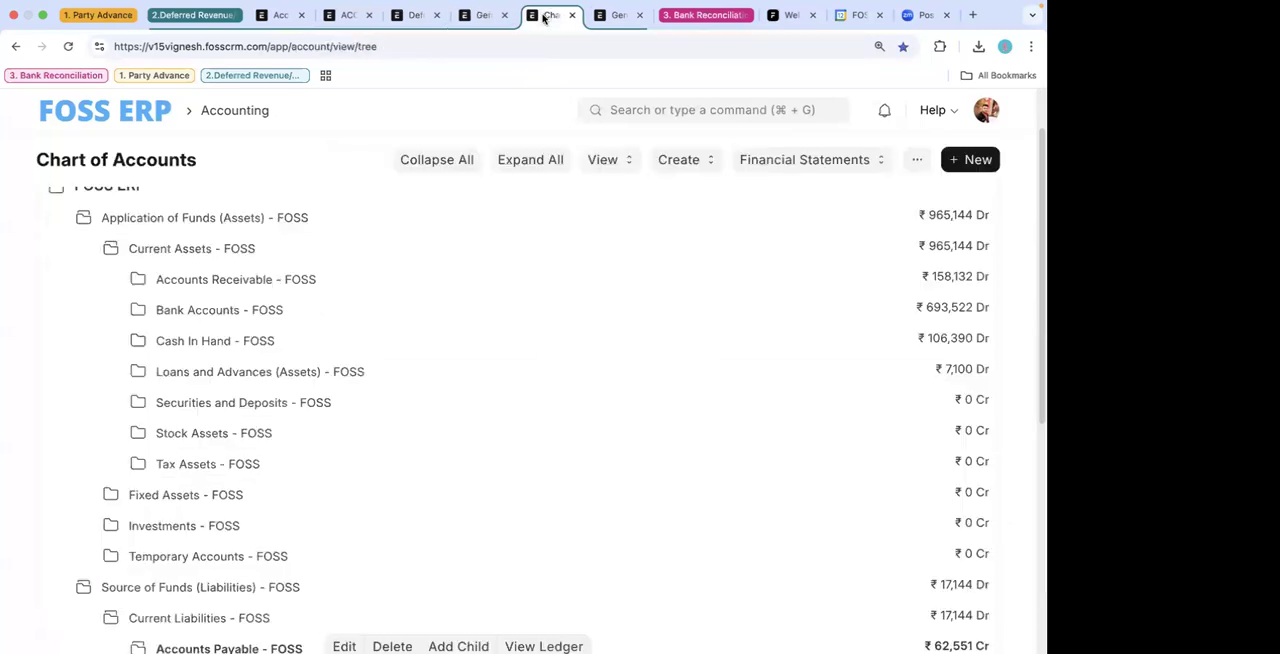
click(604, 15)
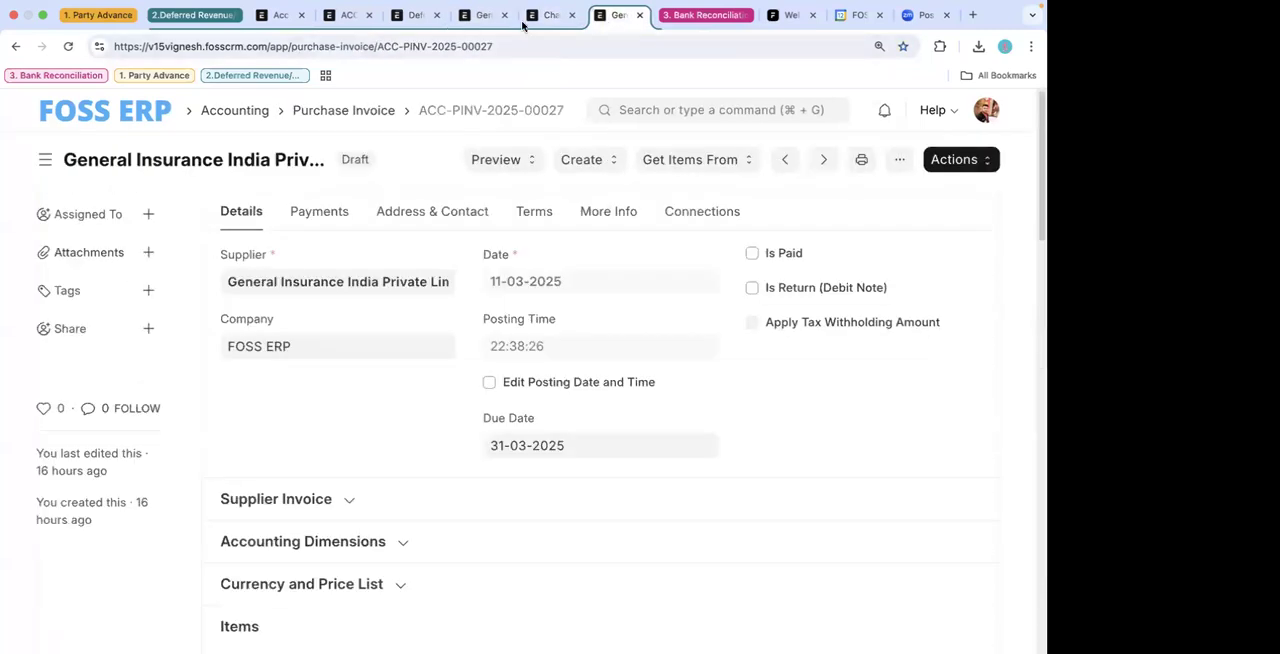
click(341, 16)
click(278, 15)
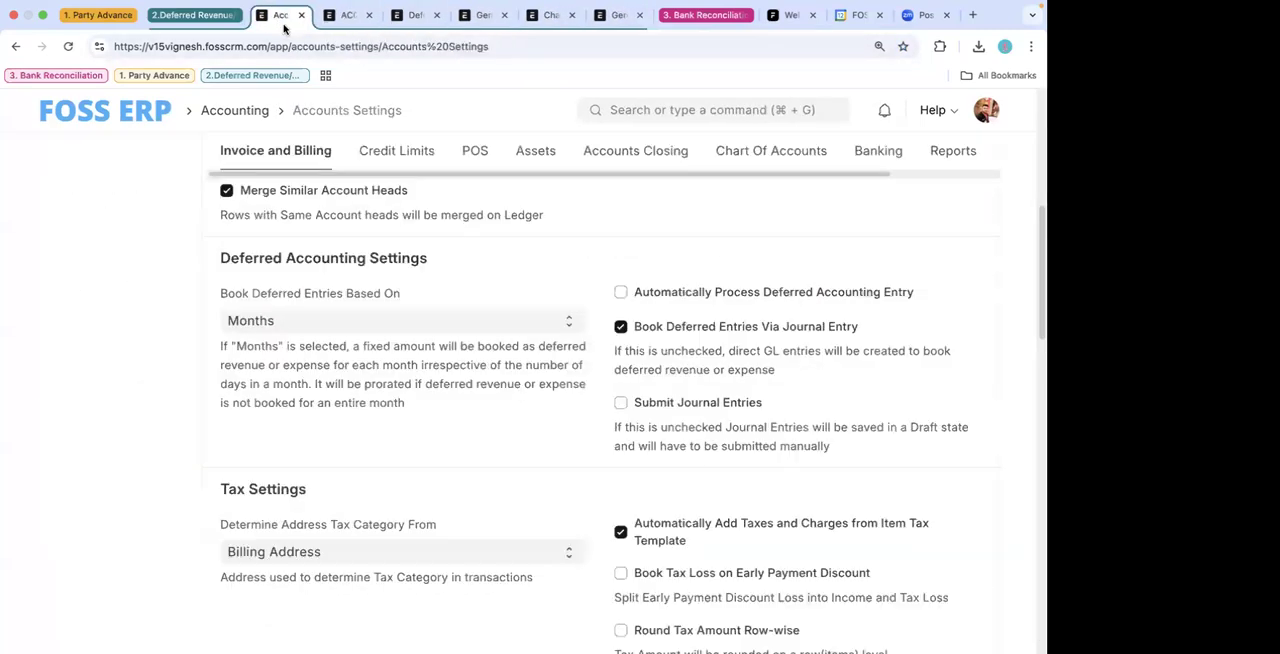
click(346, 15)
- Open the Journal Entry list and look through the newly created draft Sales - FOSS entries
click(405, 16)
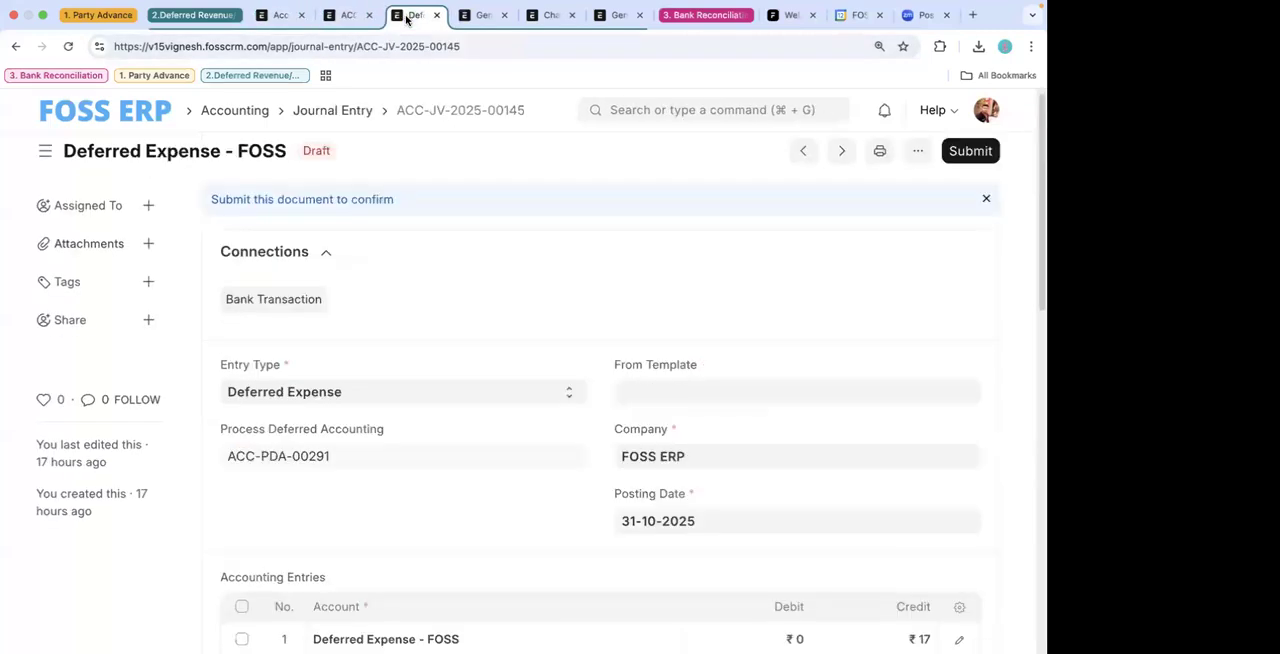
click(340, 110)
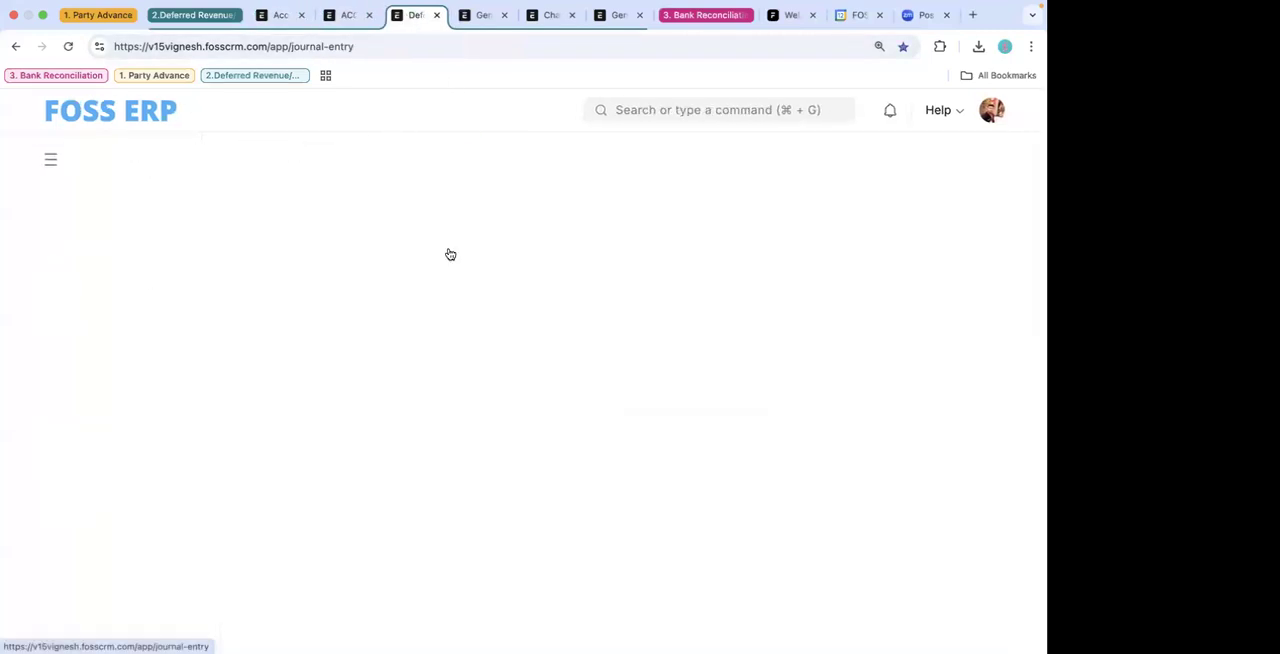
scroll(590, 381, down, 10)
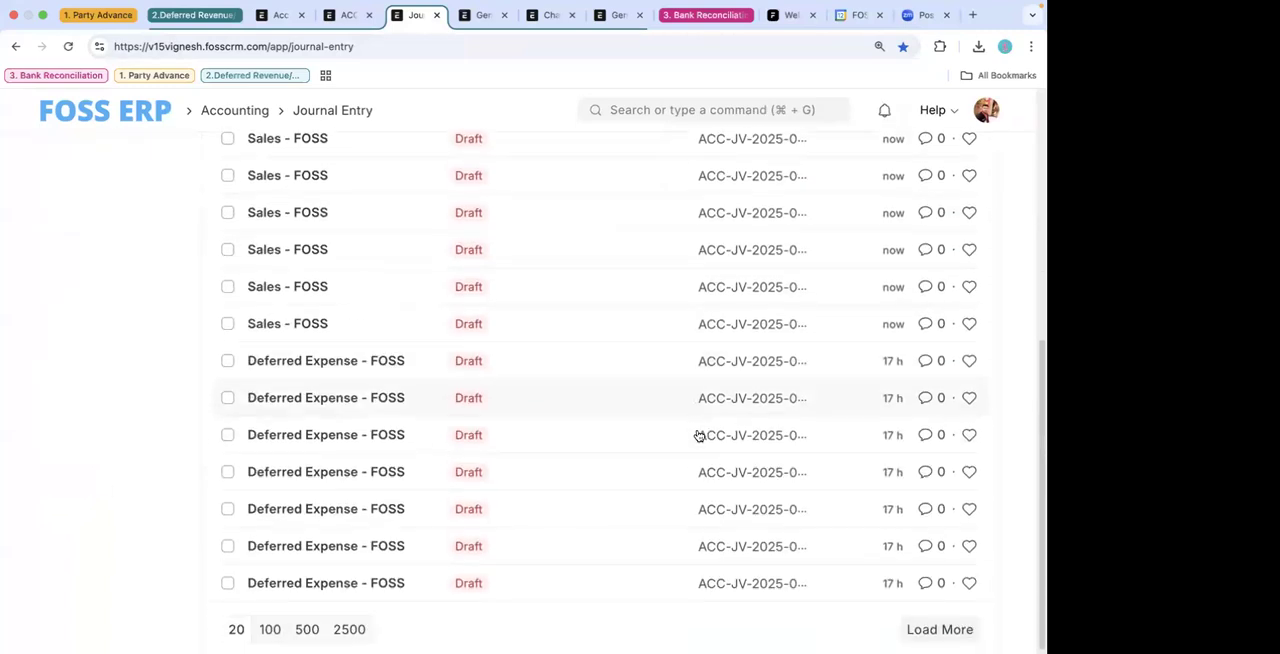
scroll(573, 342, up, 10)
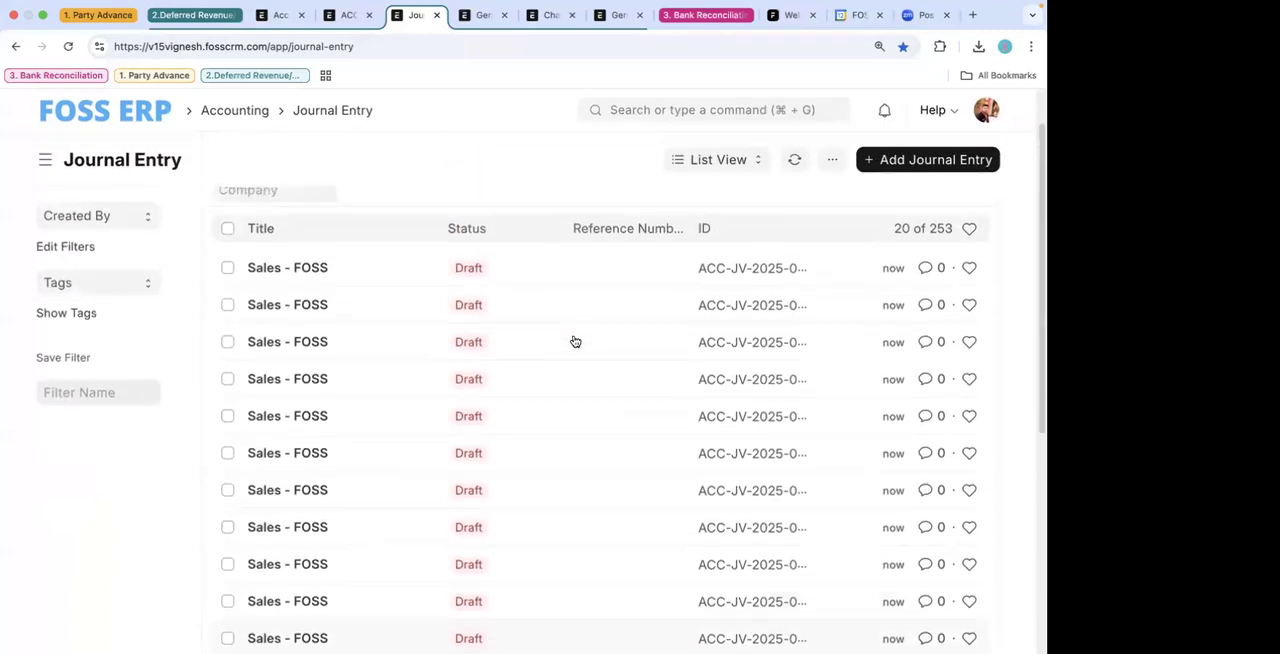
scroll(409, 463, down, 5)
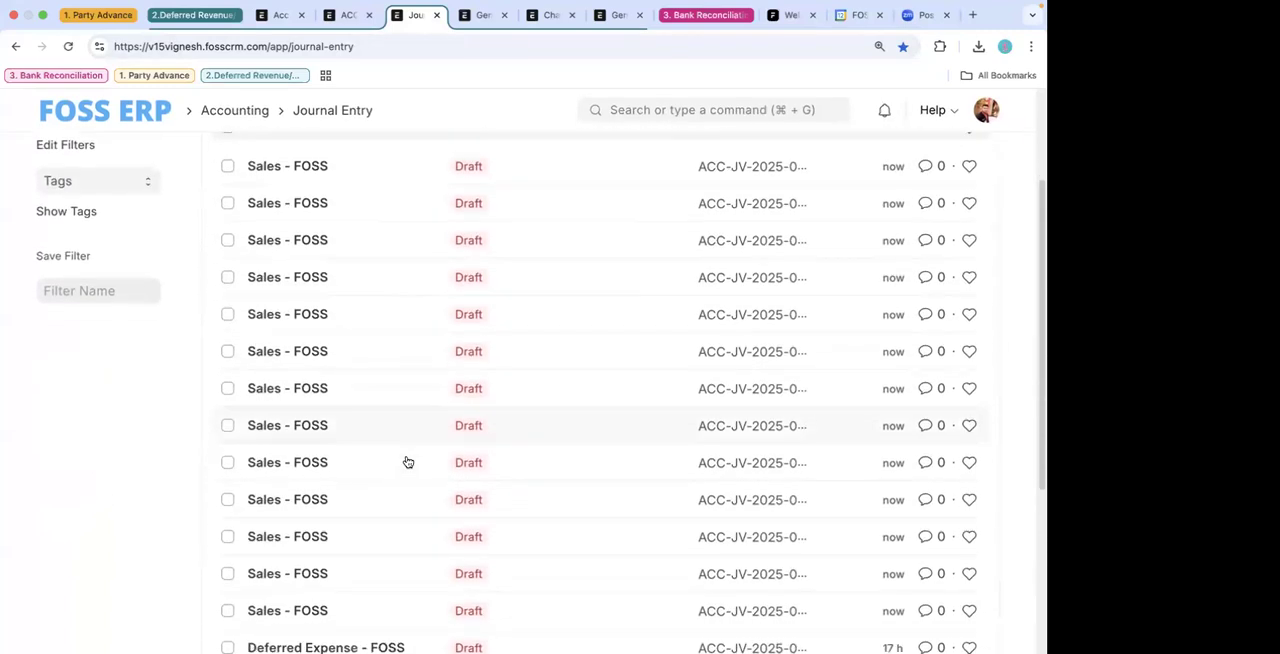
scroll(437, 306, up, 5)
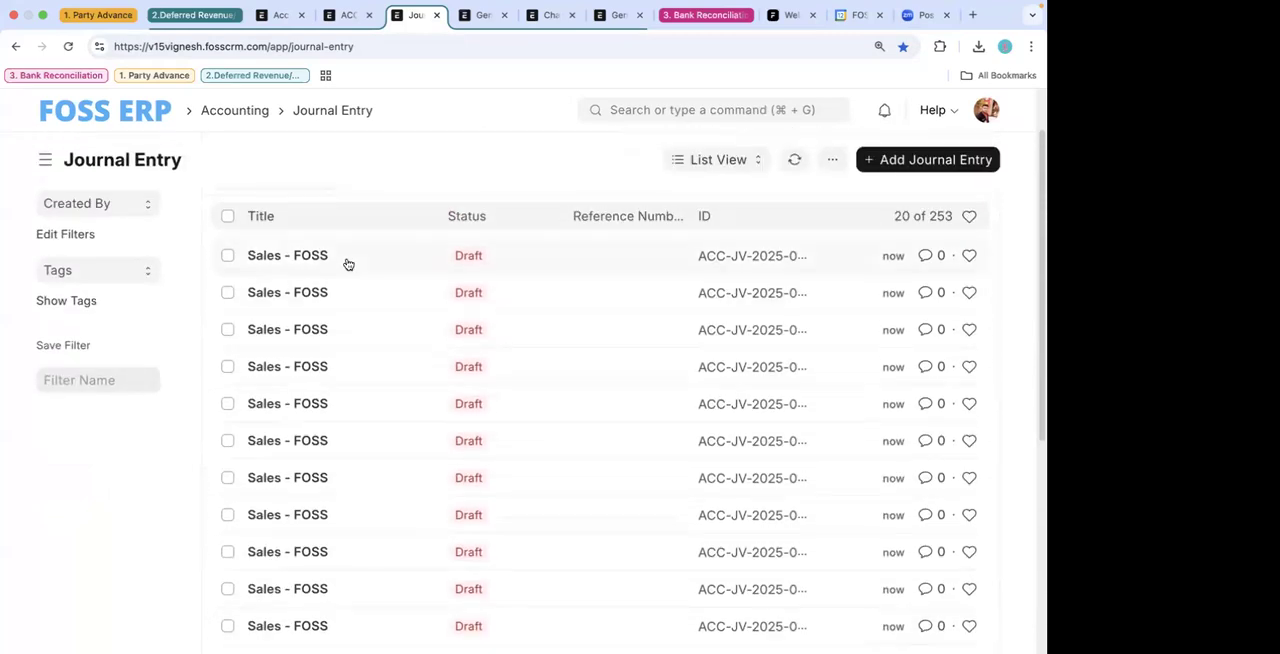
- Open the newest draft Sales - FOSS journal entry, examine its posting date and accounting entries, and return to the list
click(413, 415)
scroll(415, 410, down, 3)
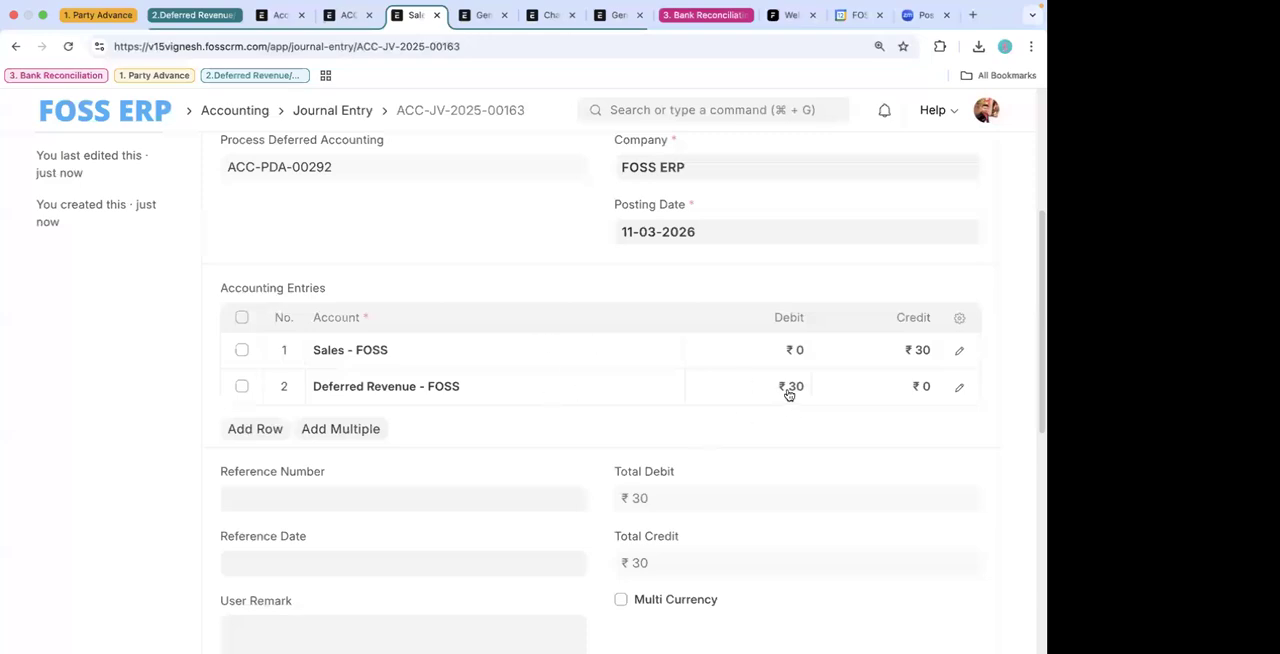
scroll(547, 204, up, 2)
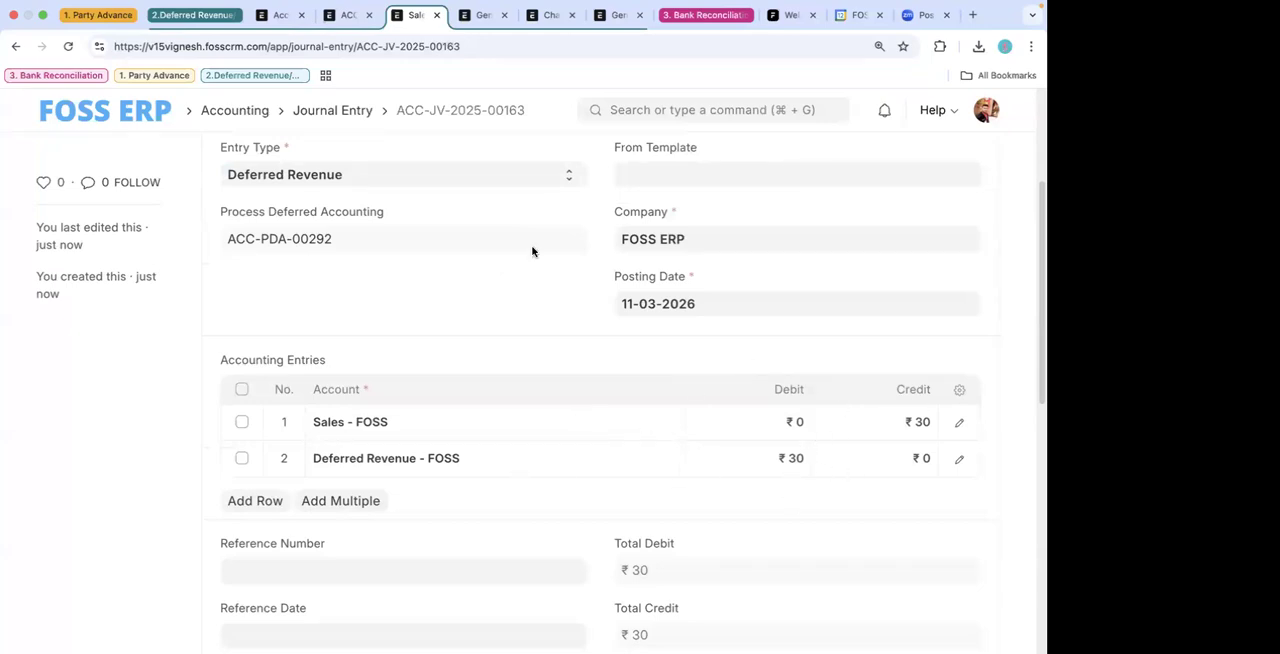
scroll(532, 251, up, 1)
click(15, 46)
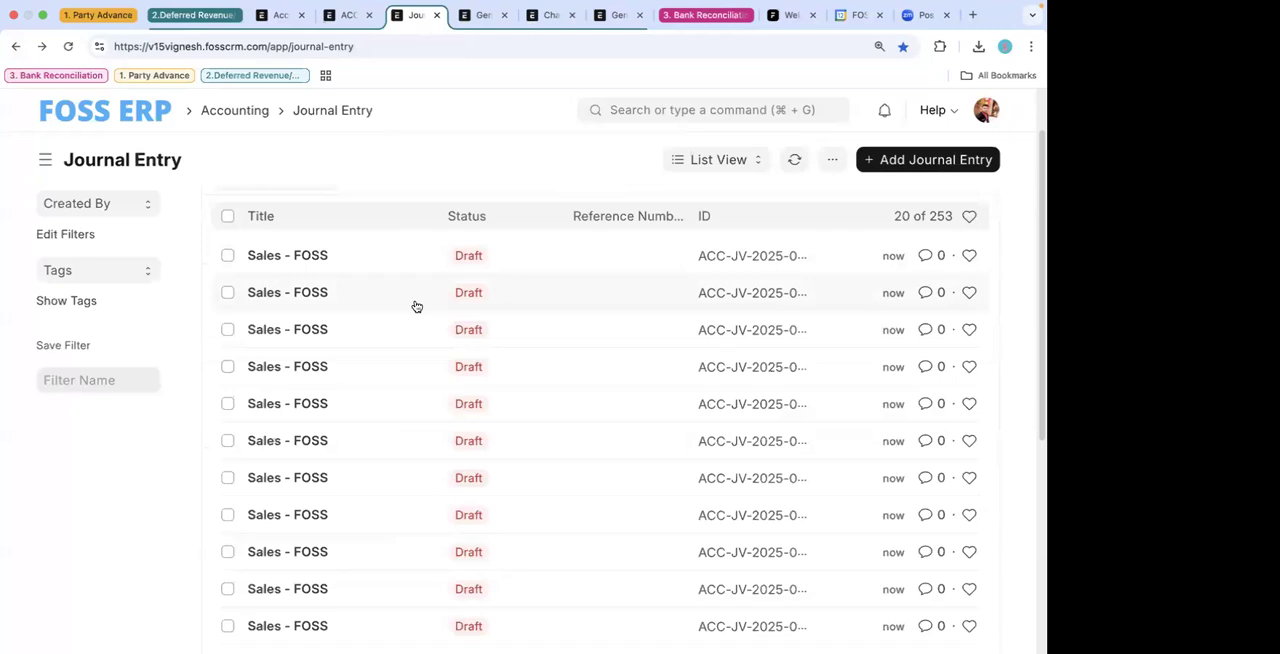
- Open a mid-period Sales - FOSS draft further down the list, examine its debit and credit rows, and return to the list
scroll(362, 367, down, 3)
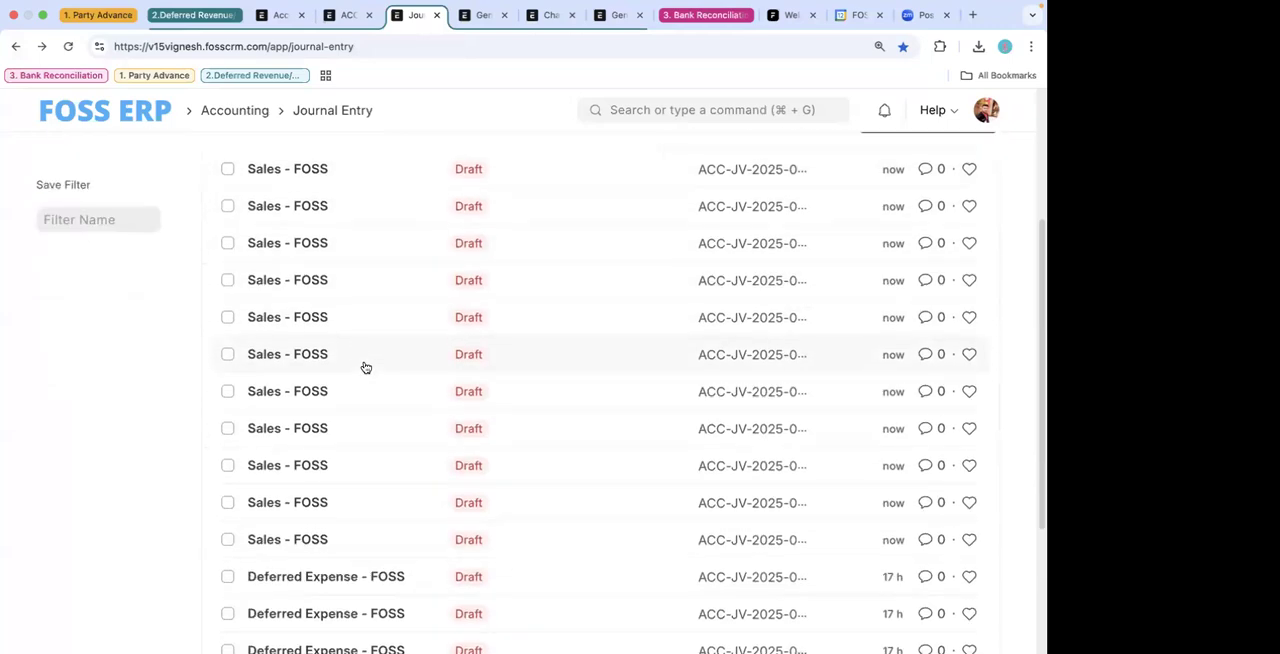
click(288, 360)
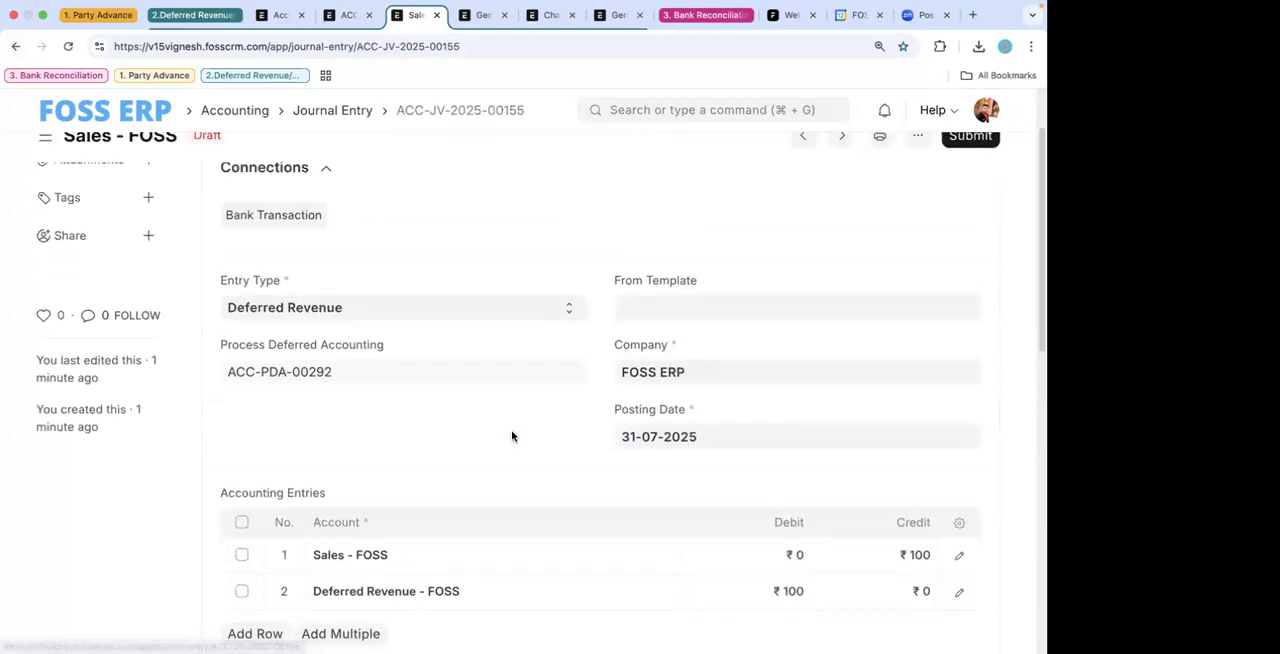
scroll(510, 436, down, 2)
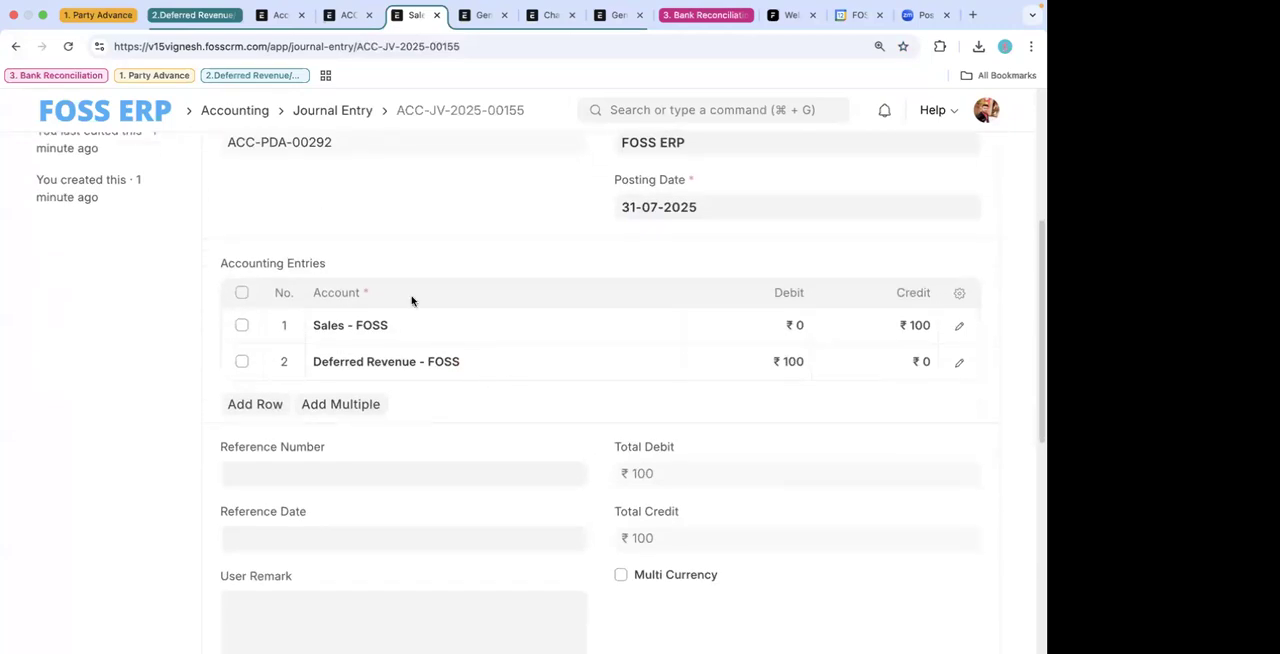
click(17, 50)
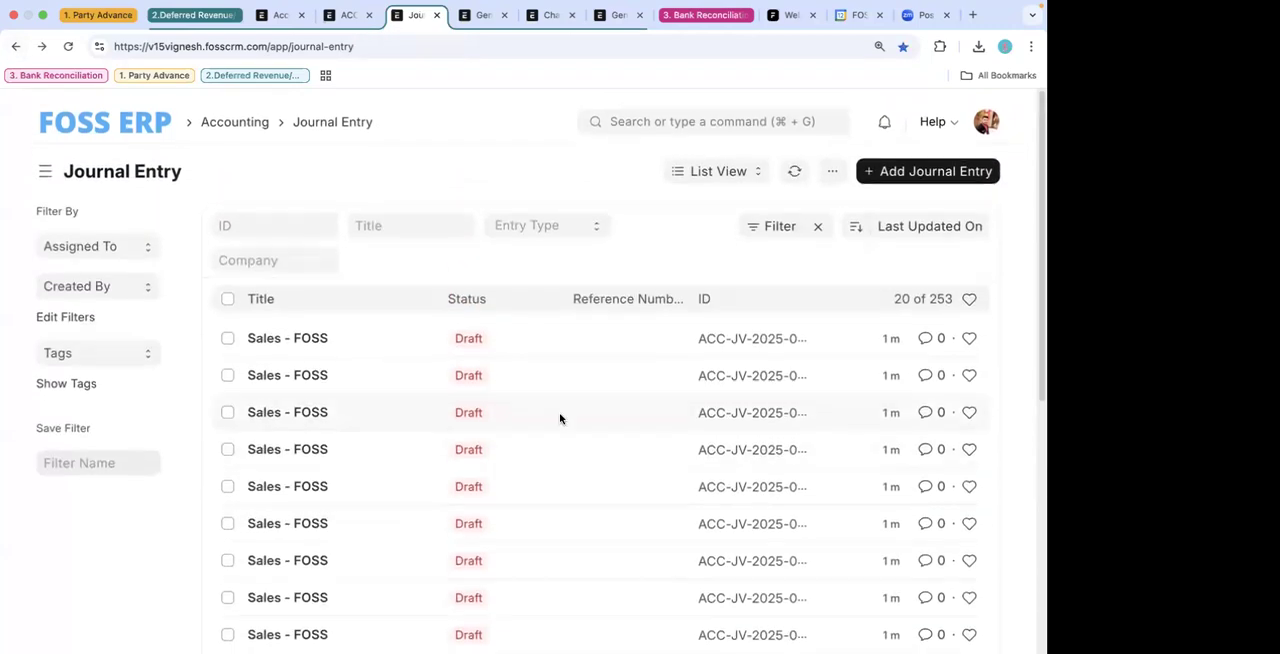
- Examine the posting date and amounts of the oldest draft Sales - FOSS entry, check the current date on the system calendar, and return to the list
click(309, 381)
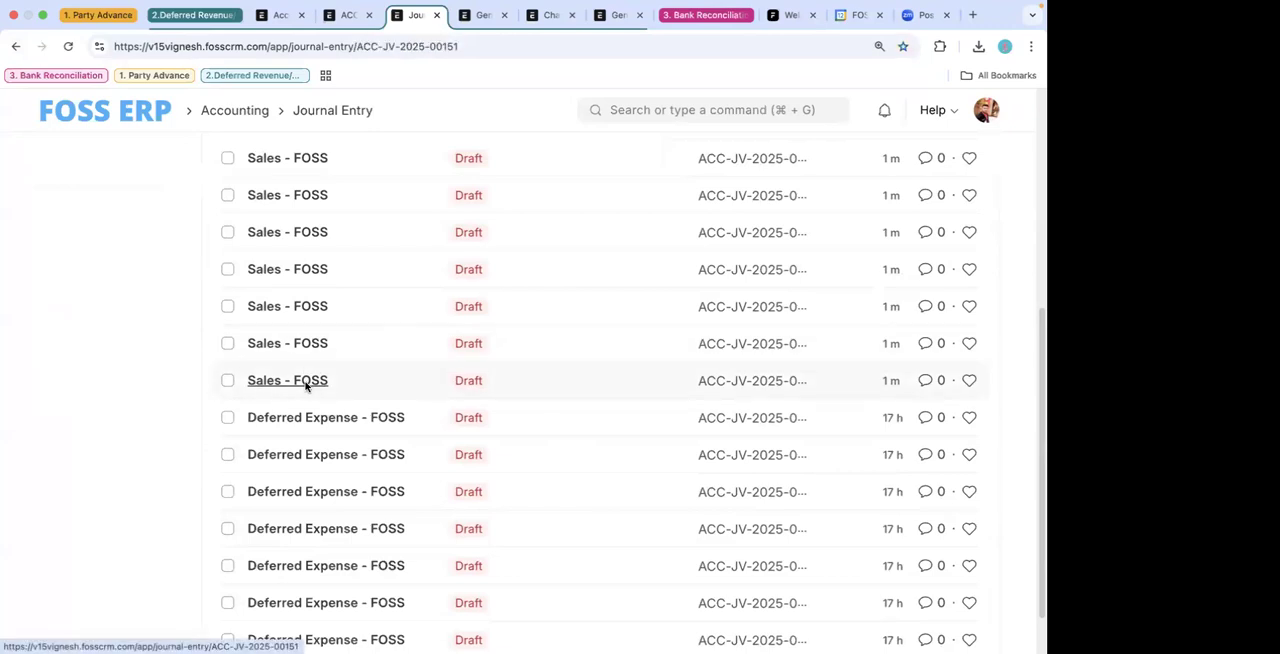
scroll(711, 478, down, 5)
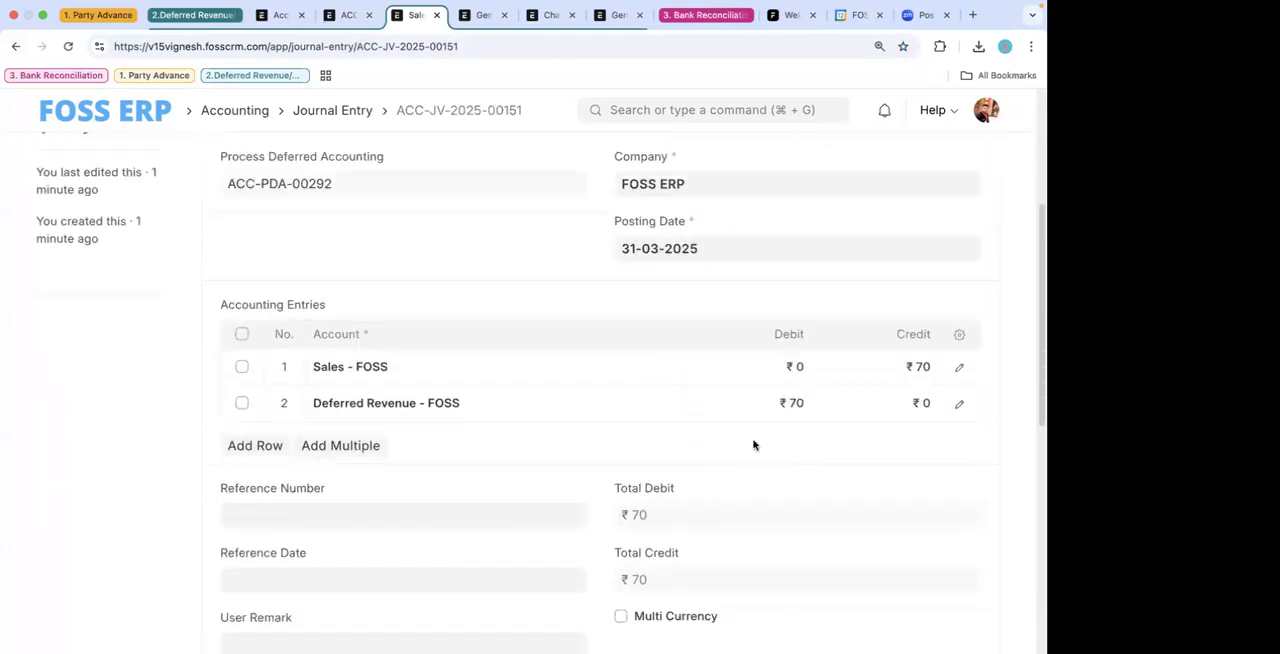
scroll(500, 370, up, 2)
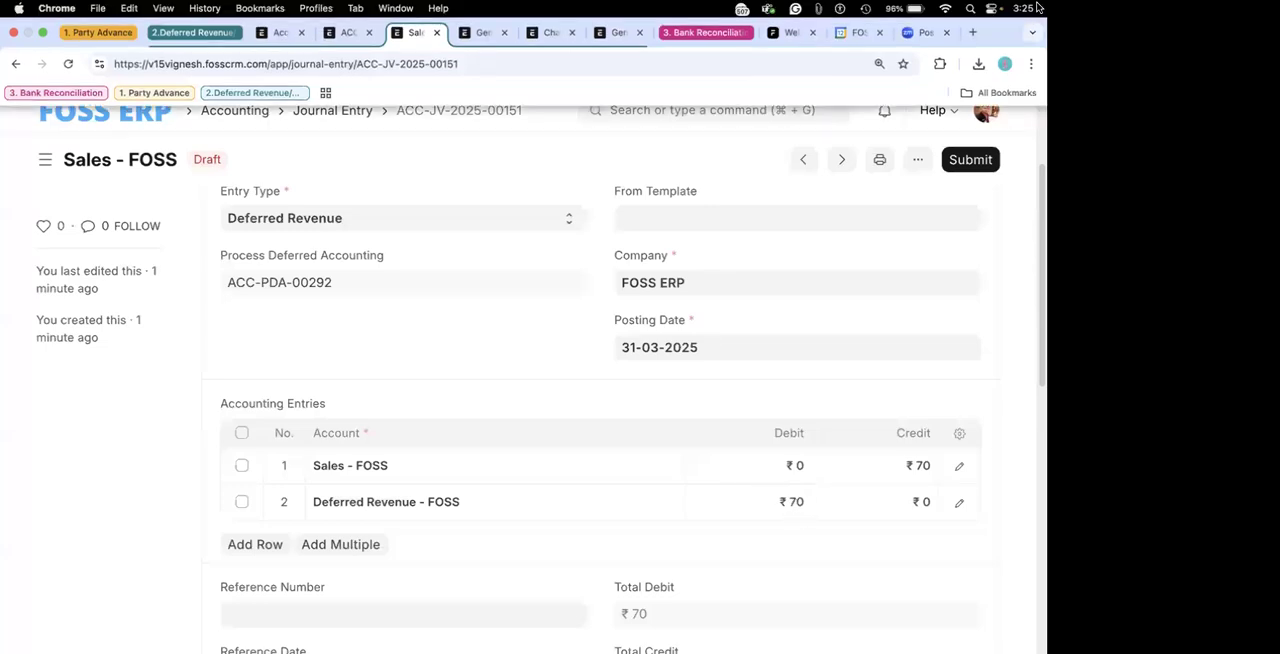
click(1022, 10)
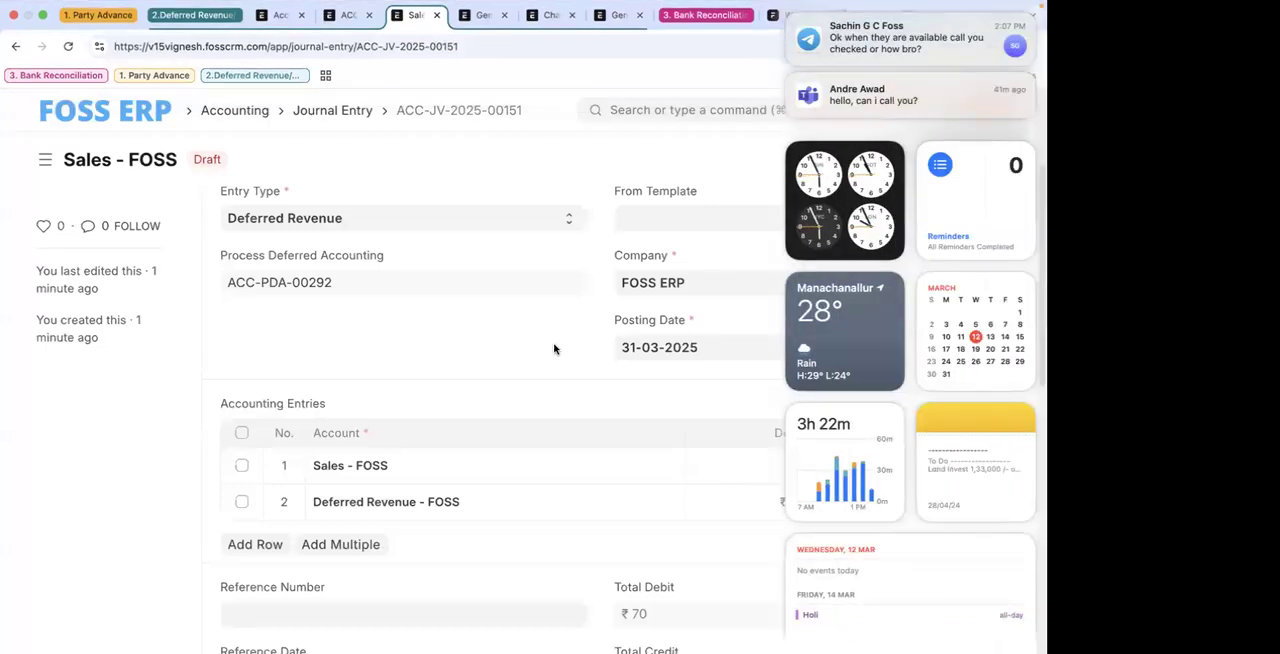
click(555, 348)
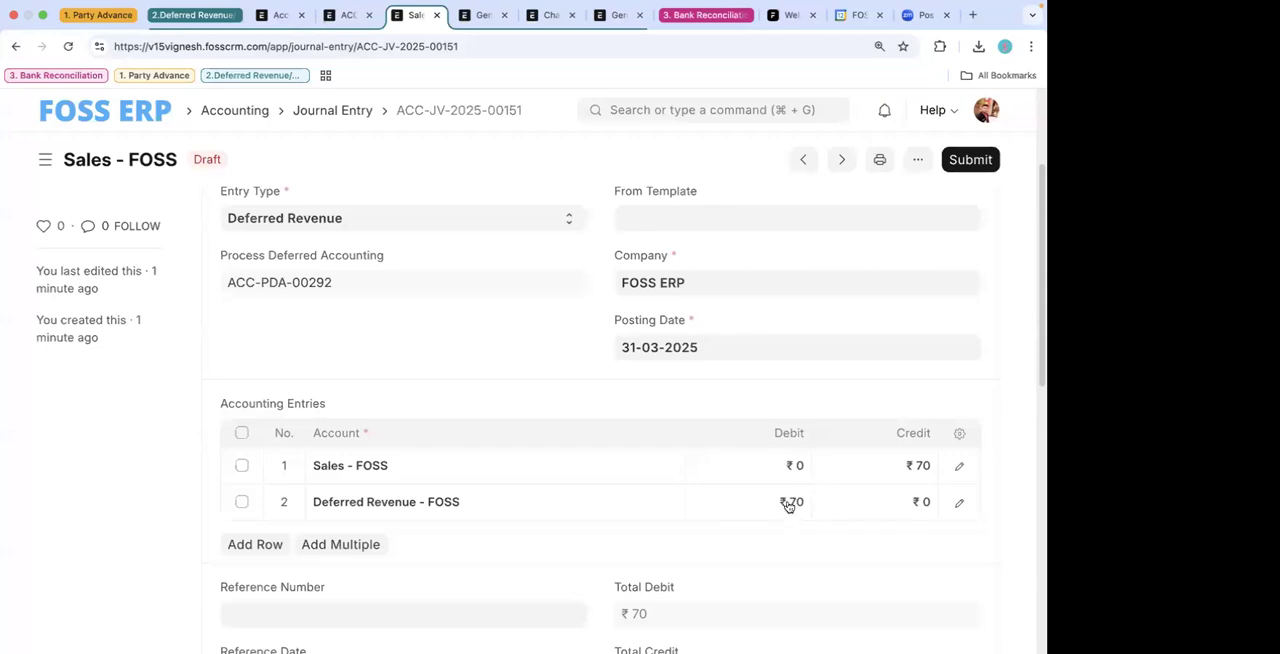
click(16, 46)
- Reopen the newest draft Sales - FOSS entry to recheck its posting date and its Sales and Deferred Revenue amounts, then return to the list
click(290, 328)
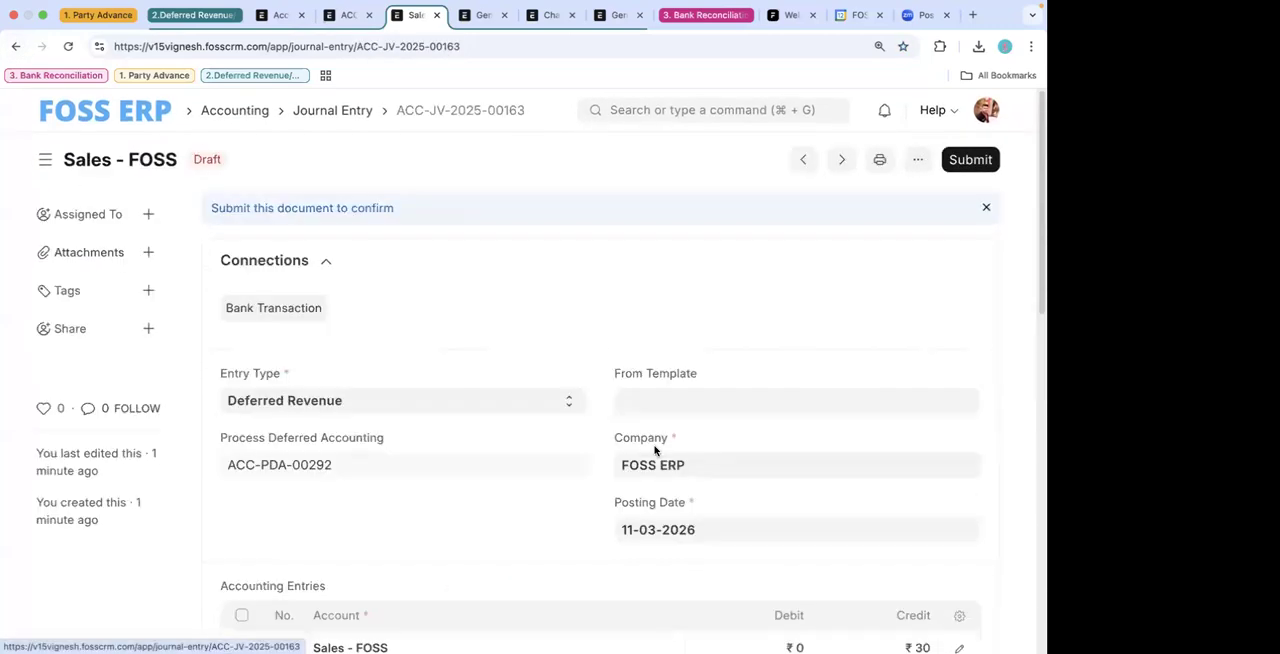
scroll(743, 404, down, 4)
scroll(760, 300, up, 2)
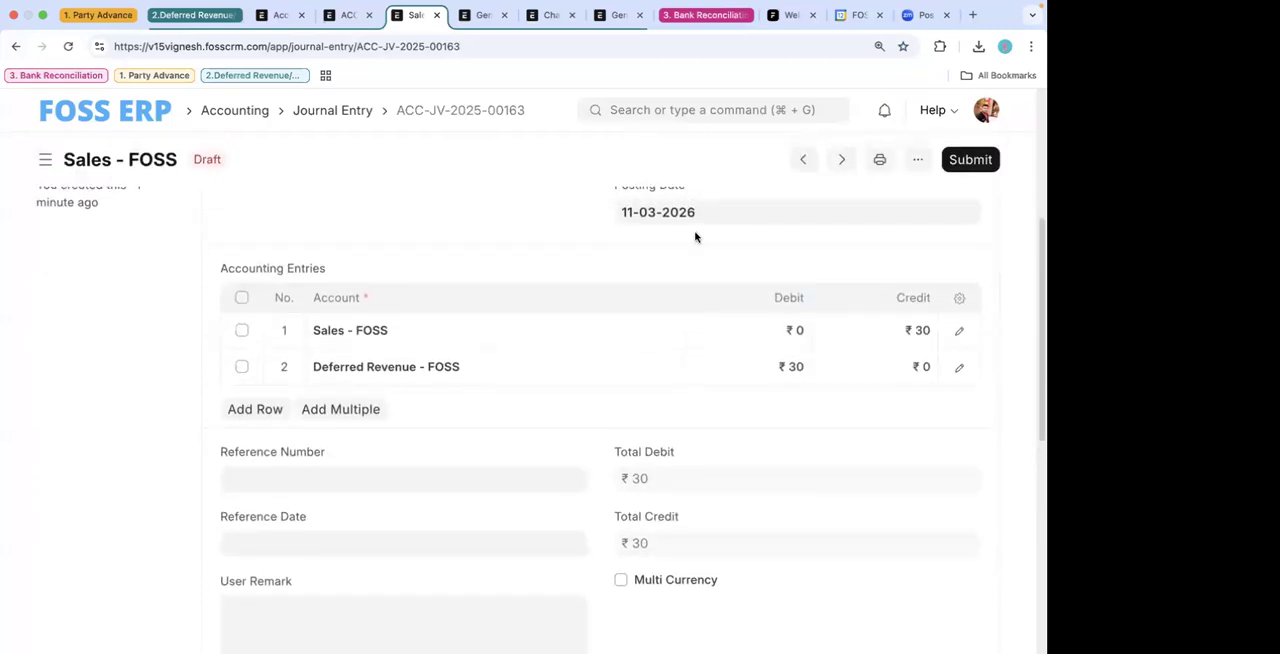
scroll(680, 260, up, 2)
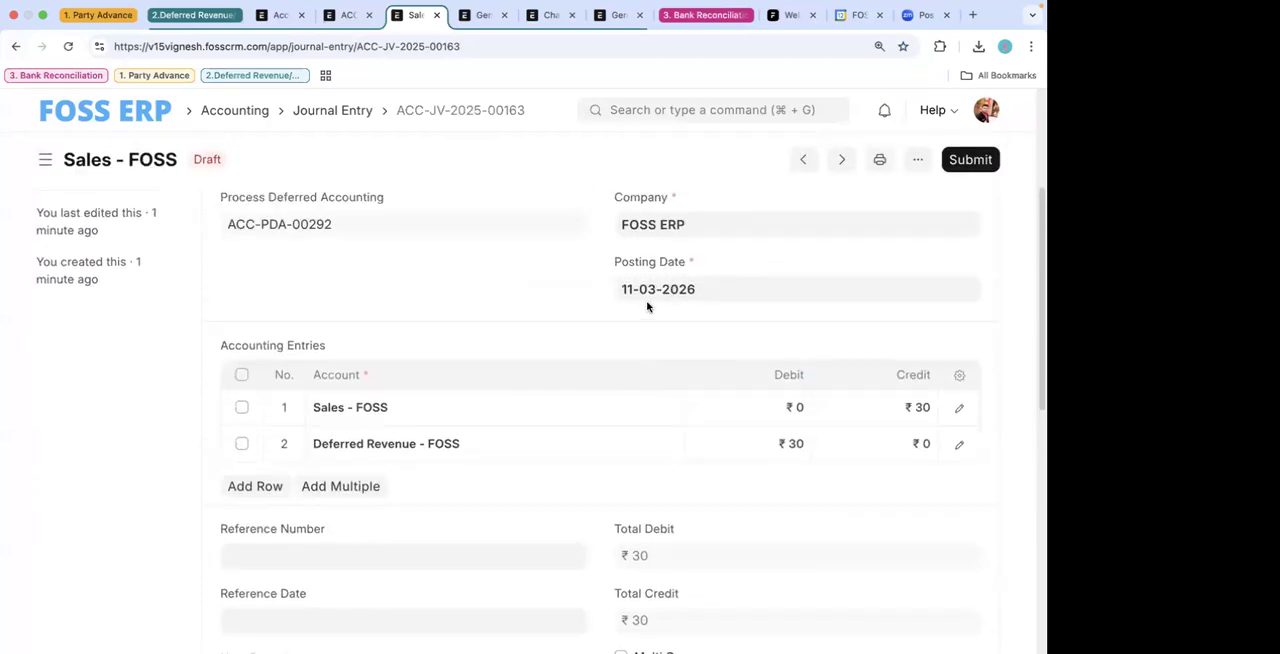
click(16, 47)
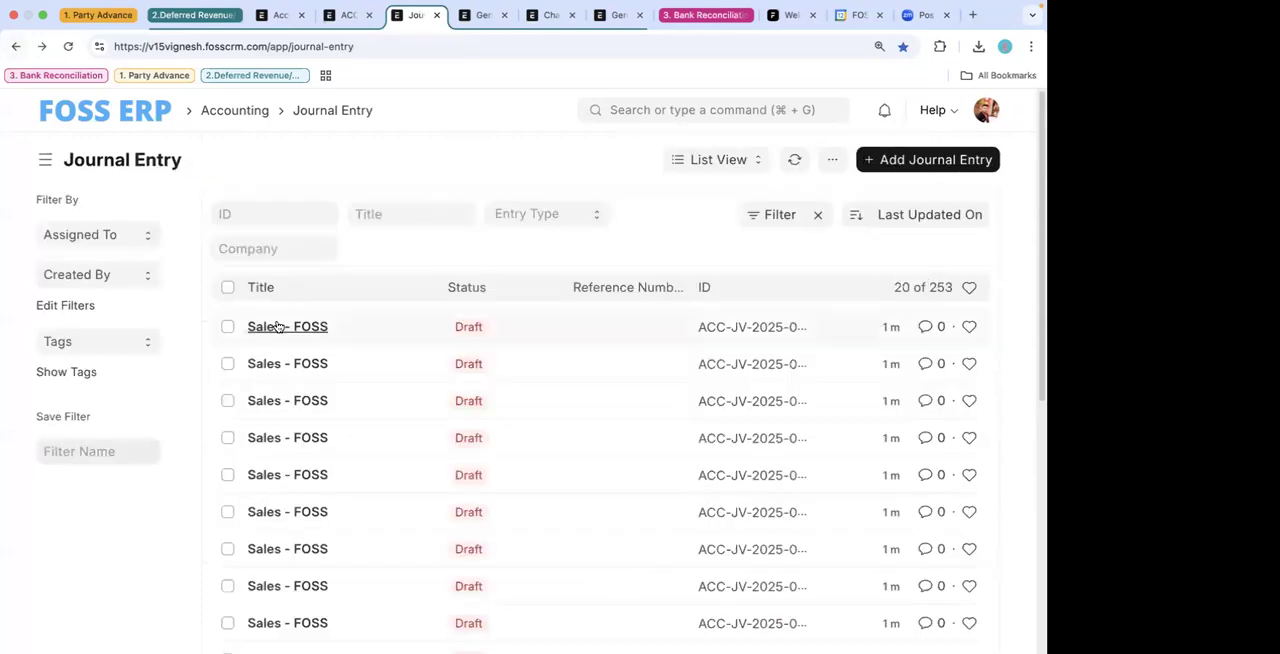
click(287, 327)
scroll(691, 446, down, 5)
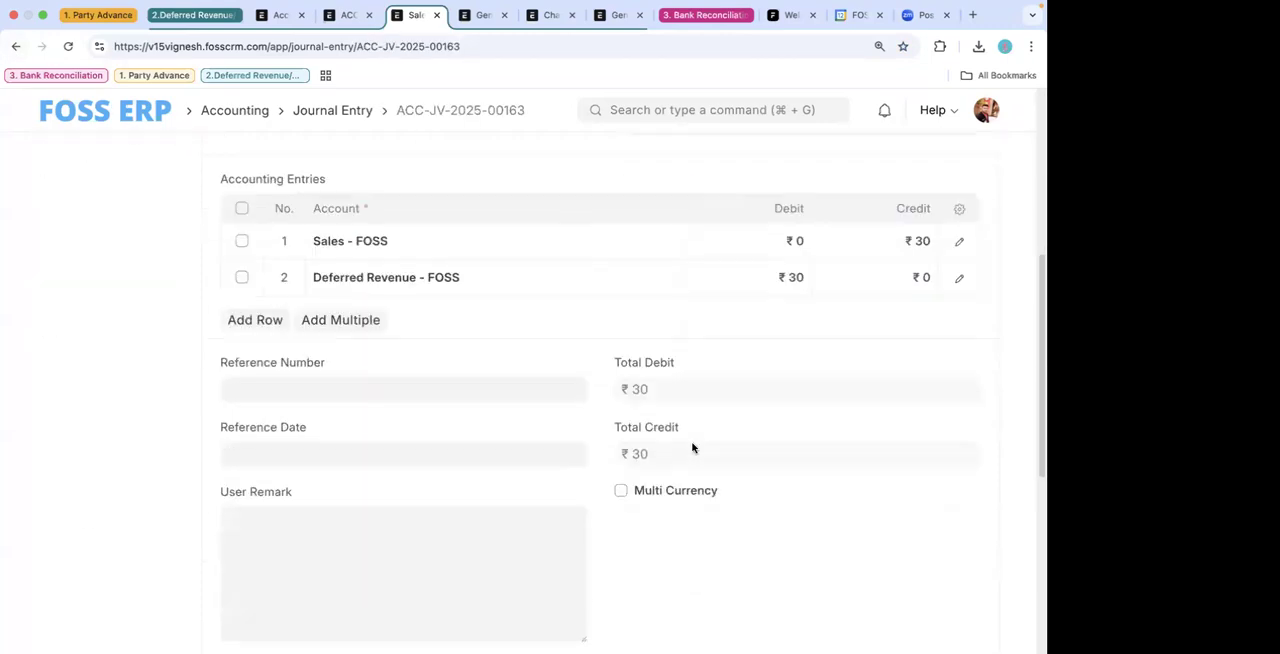
click(16, 47)
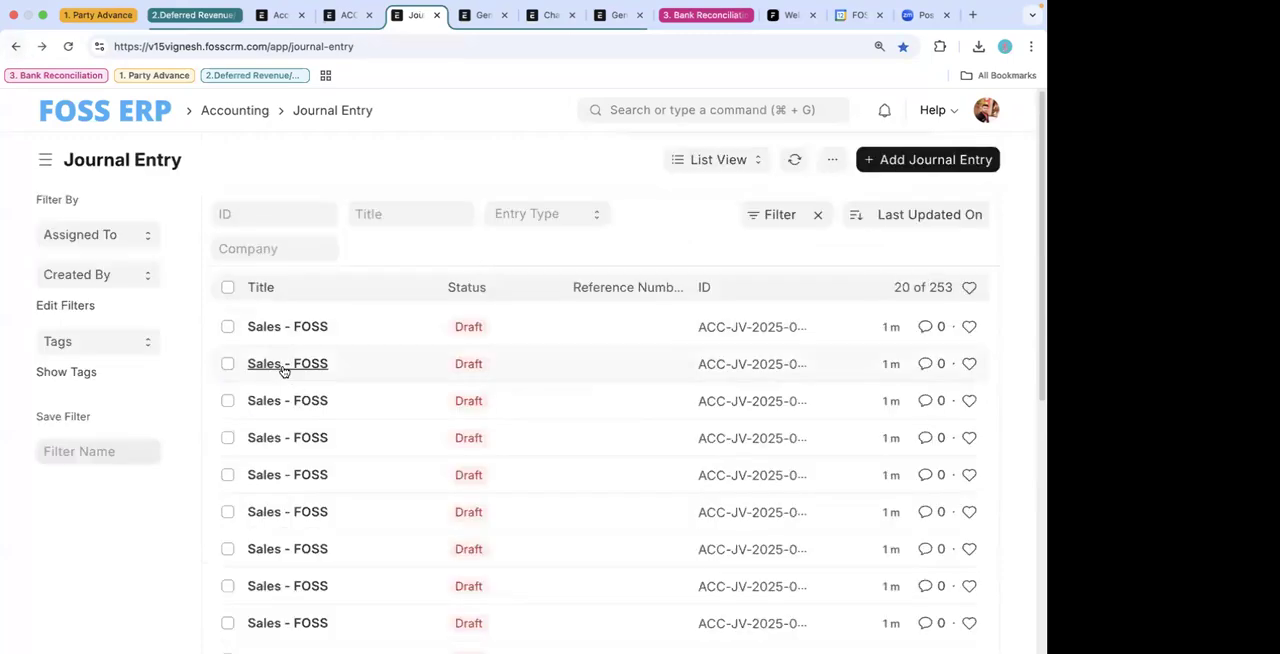
- Examine the posting date and accounting entries of the second-newest draft Sales - FOSS entry, then return to the list
click(283, 366)
scroll(627, 470, down, 5)
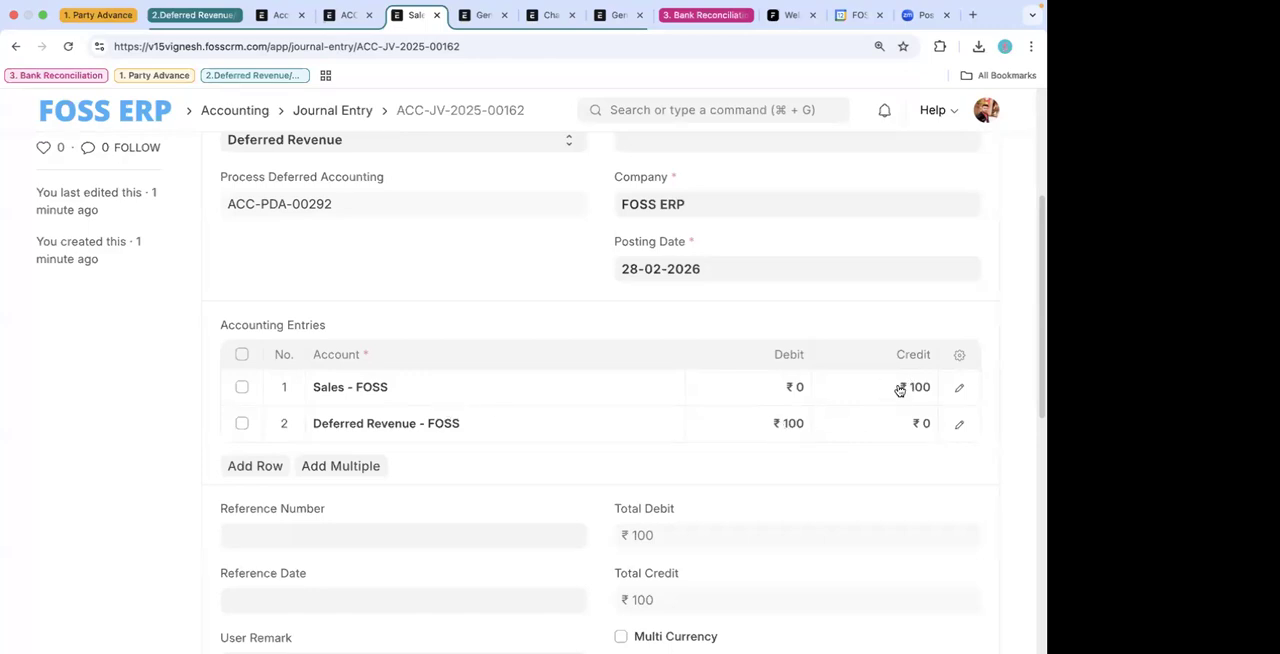
click(17, 47)
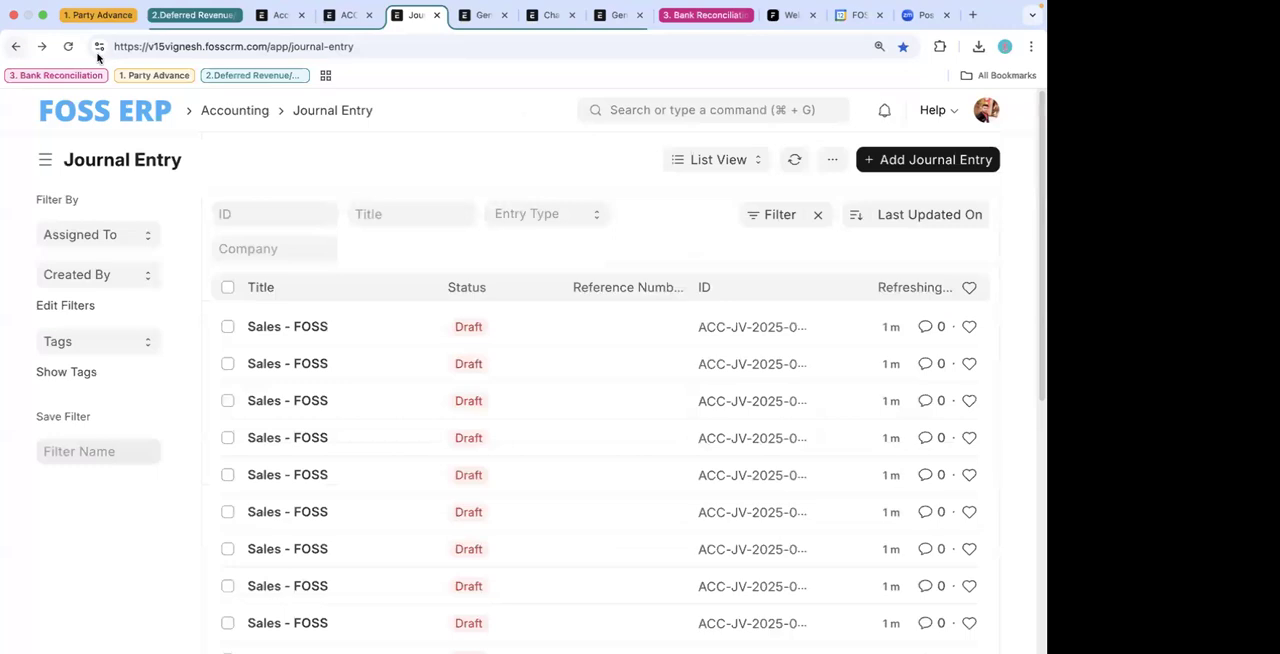
- Switch to the draft General Insurance India purchase invoice and examine its supplier, dates and item row
click(478, 16)
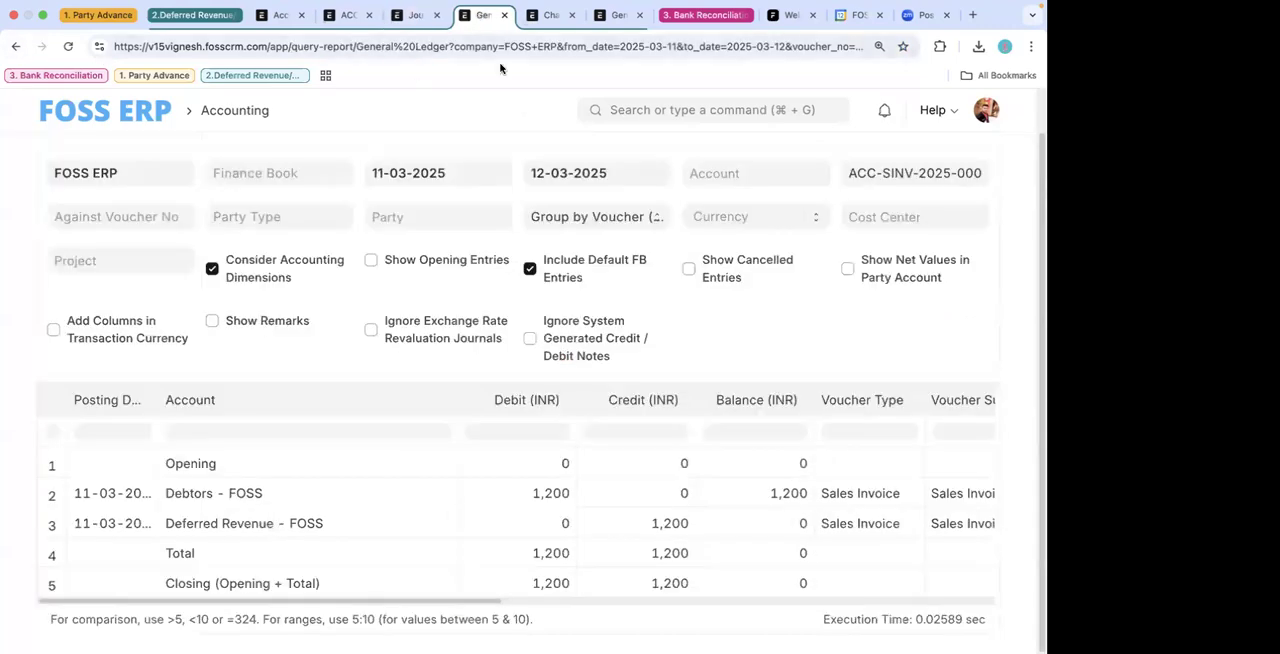
click(548, 16)
click(616, 16)
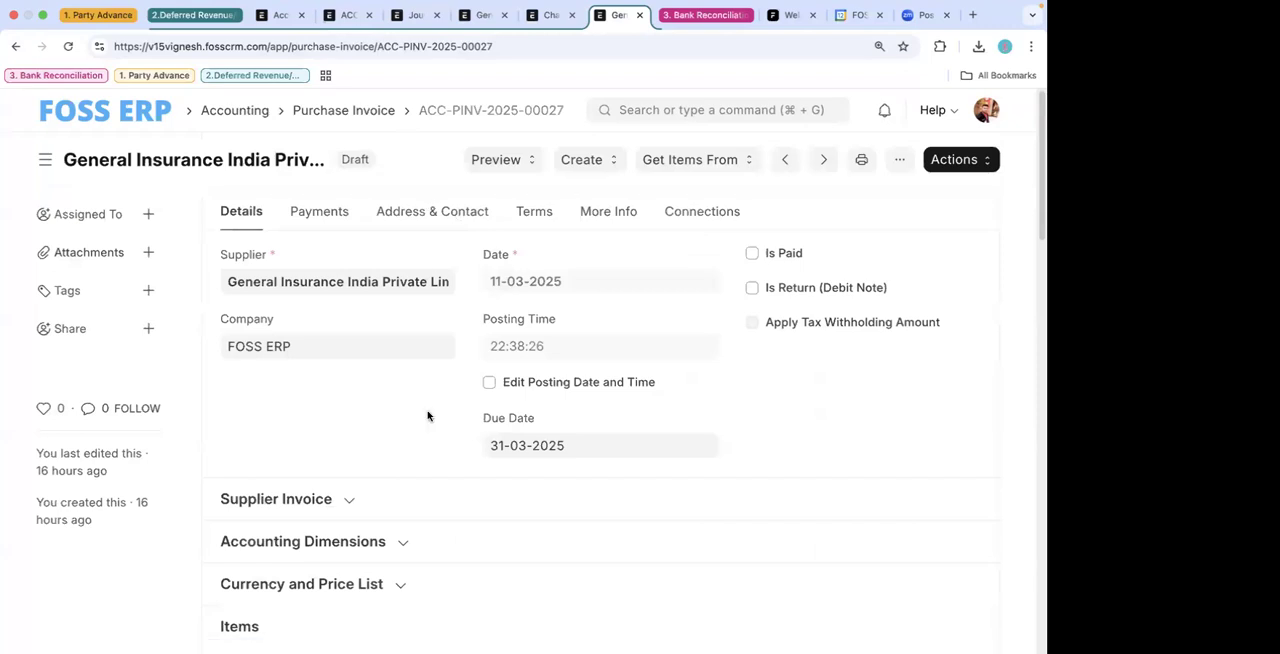
scroll(427, 415, down, 1)
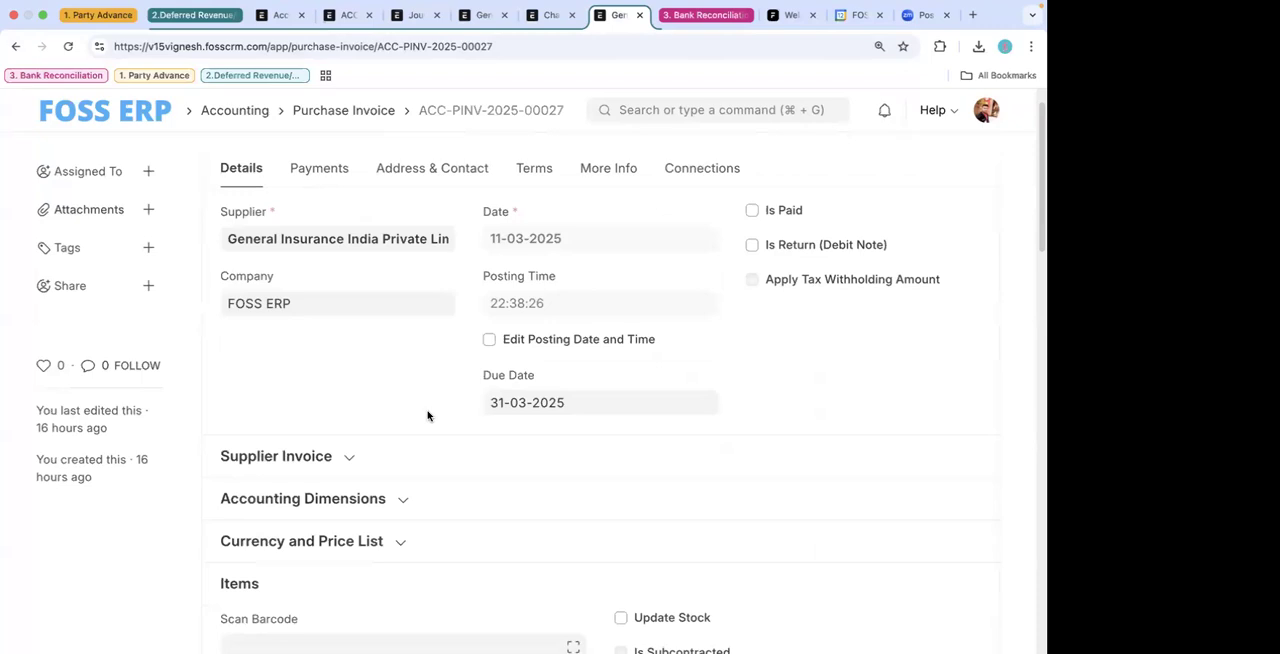
scroll(427, 415, down, 5)
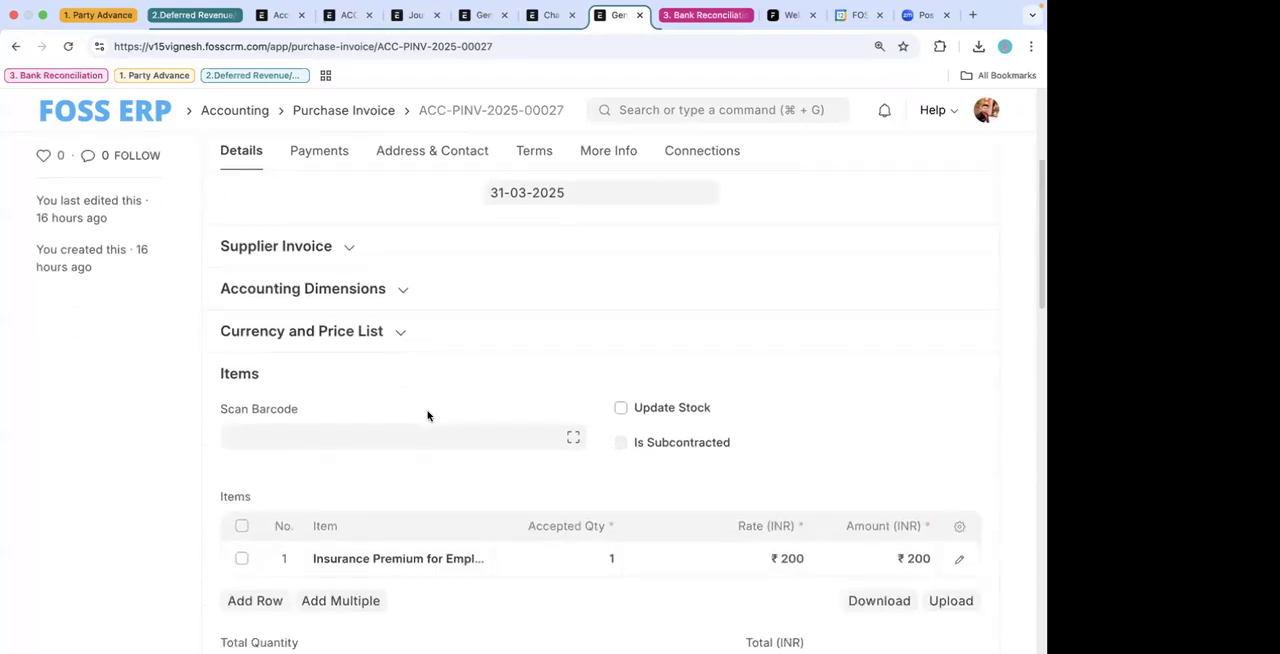
scroll(427, 415, up, 5)
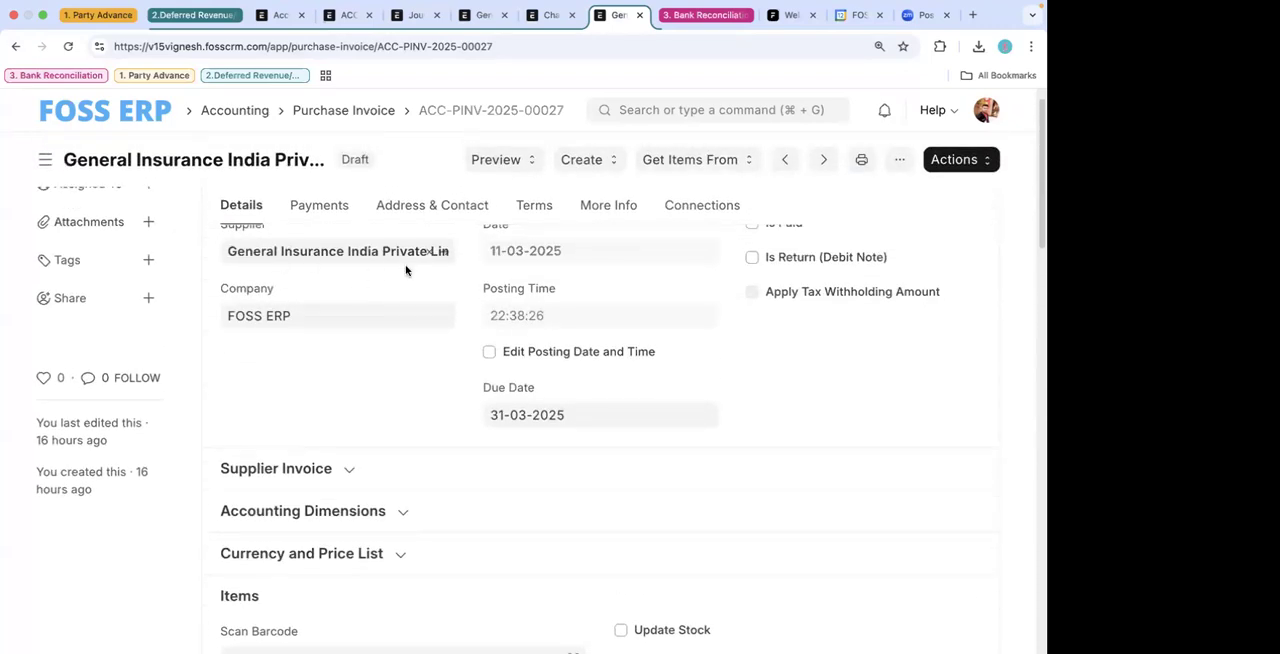
scroll(545, 488, down, 8)
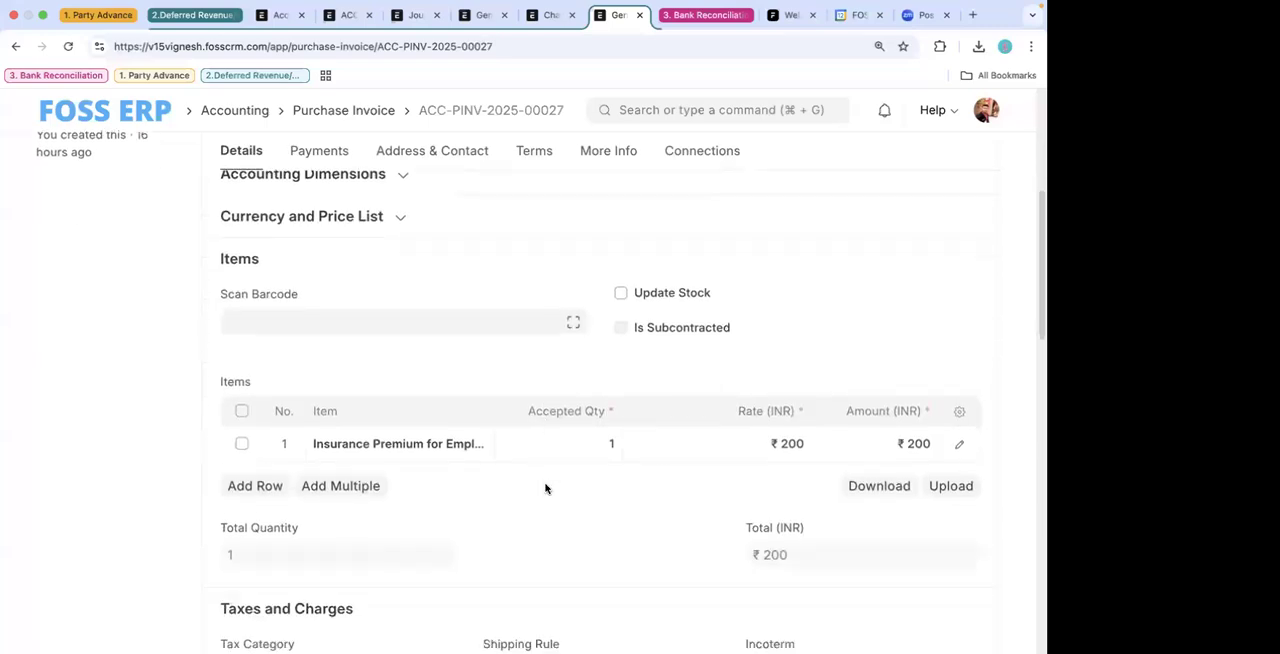
- Open the Insurance Premium for Employees item from the invoice row, examine its deferred accounting settings, and return to the invoice
click(955, 445)
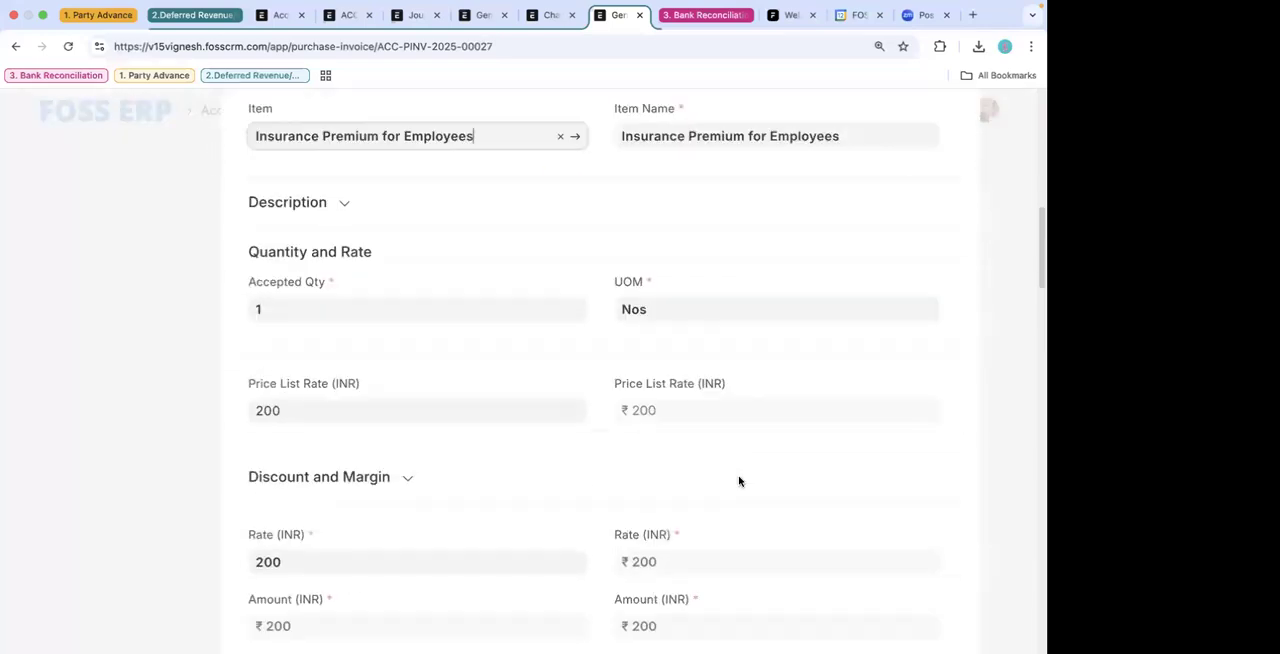
click(100, 426)
click(478, 309)
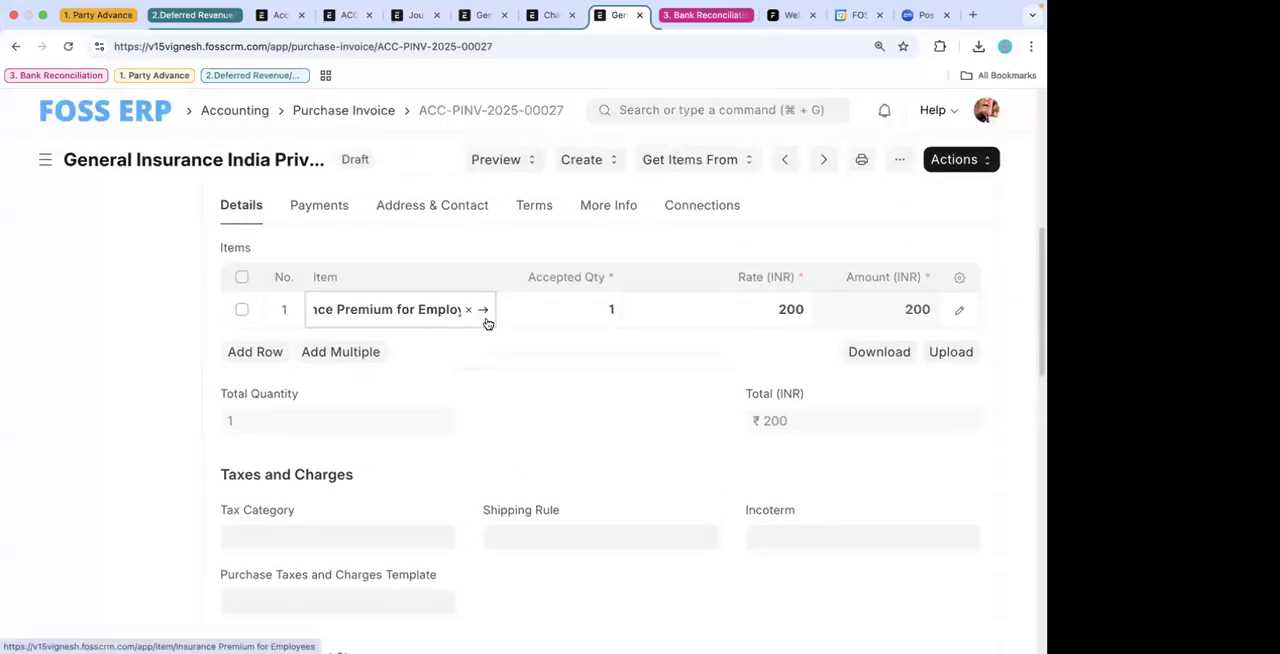
click(483, 309)
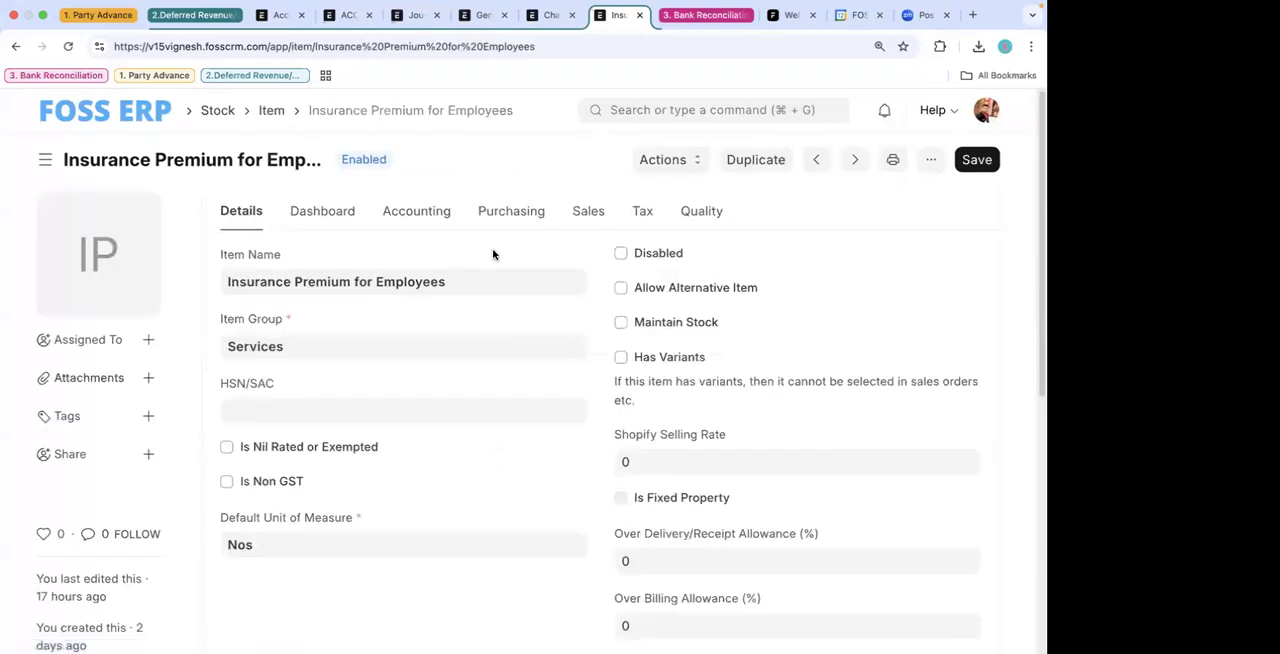
click(418, 213)
scroll(420, 404, down, 1)
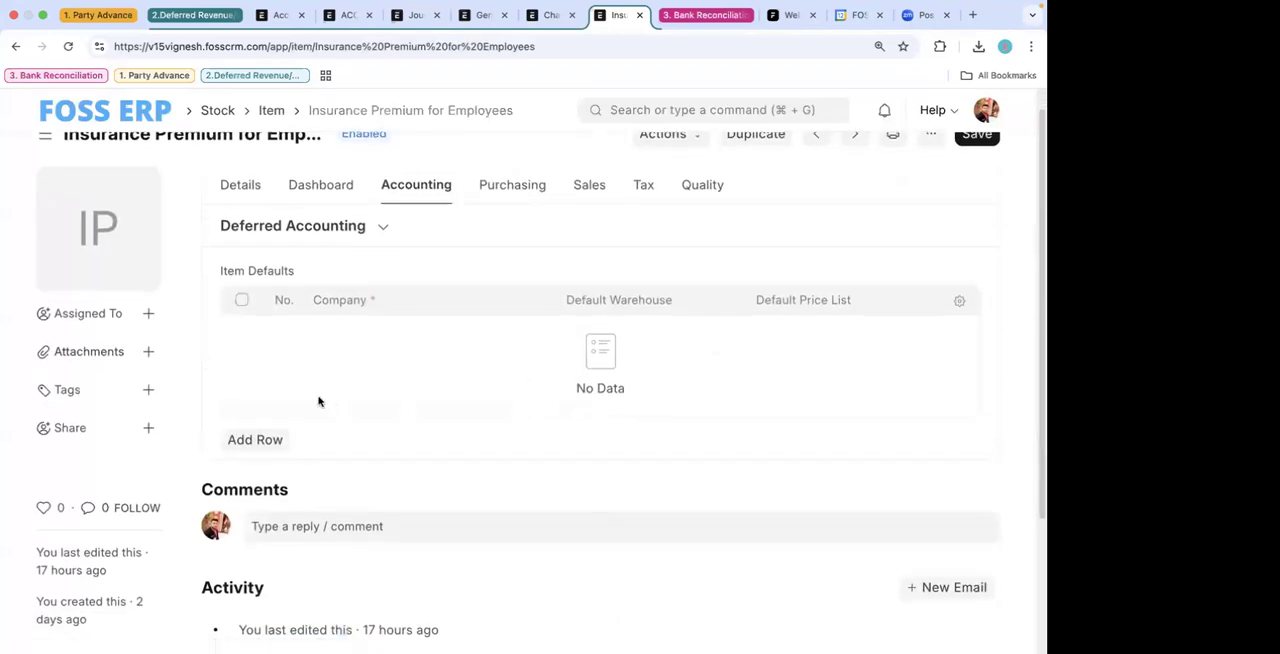
click(358, 237)
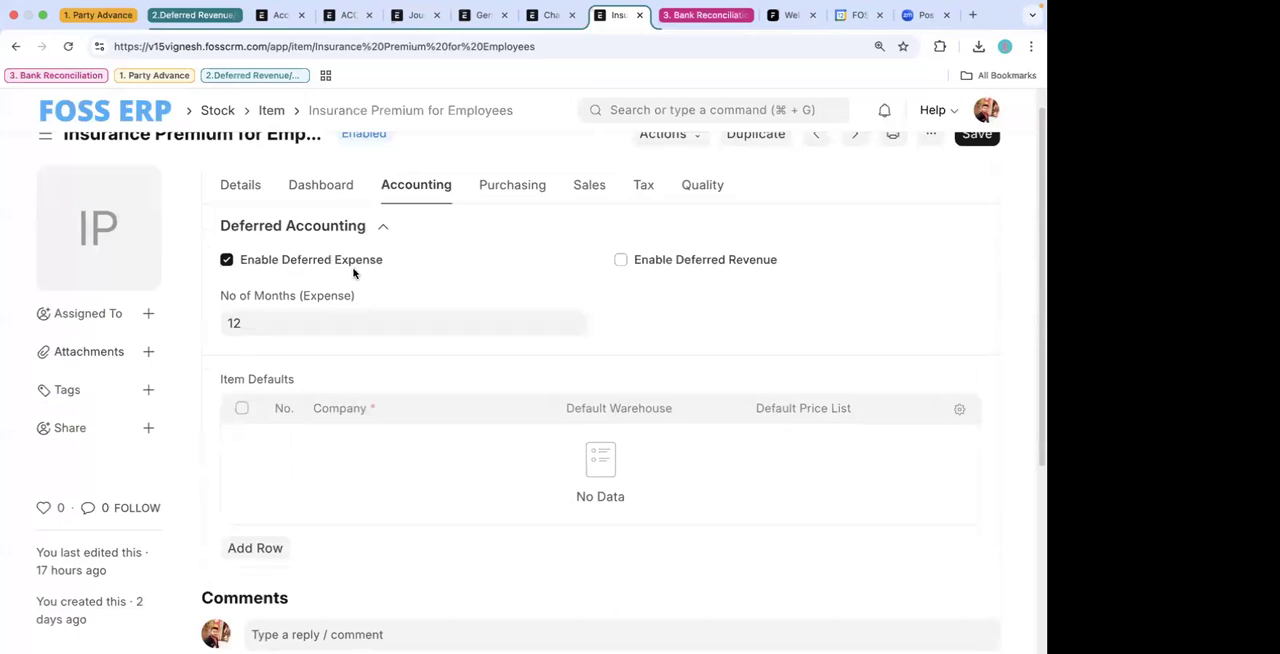
click(13, 48)
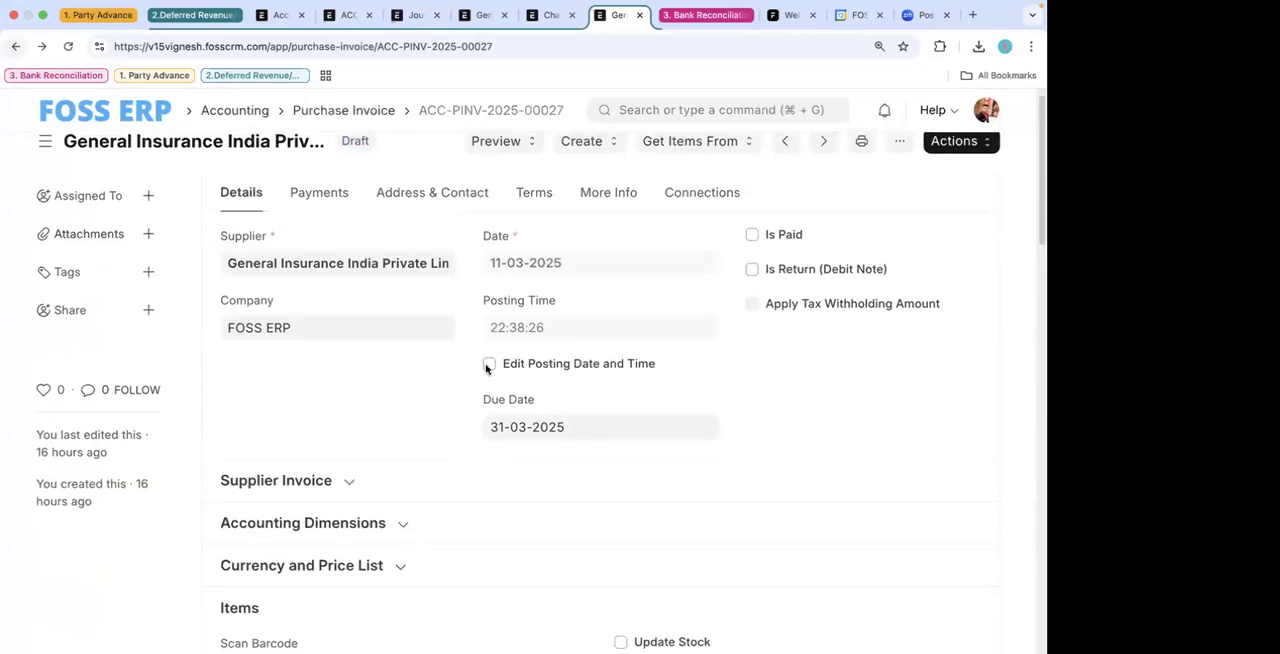
- Examine the insurance row's expense head, deferred expense account and service dates, then open the linked deferred expense account
scroll(535, 427, down, 5)
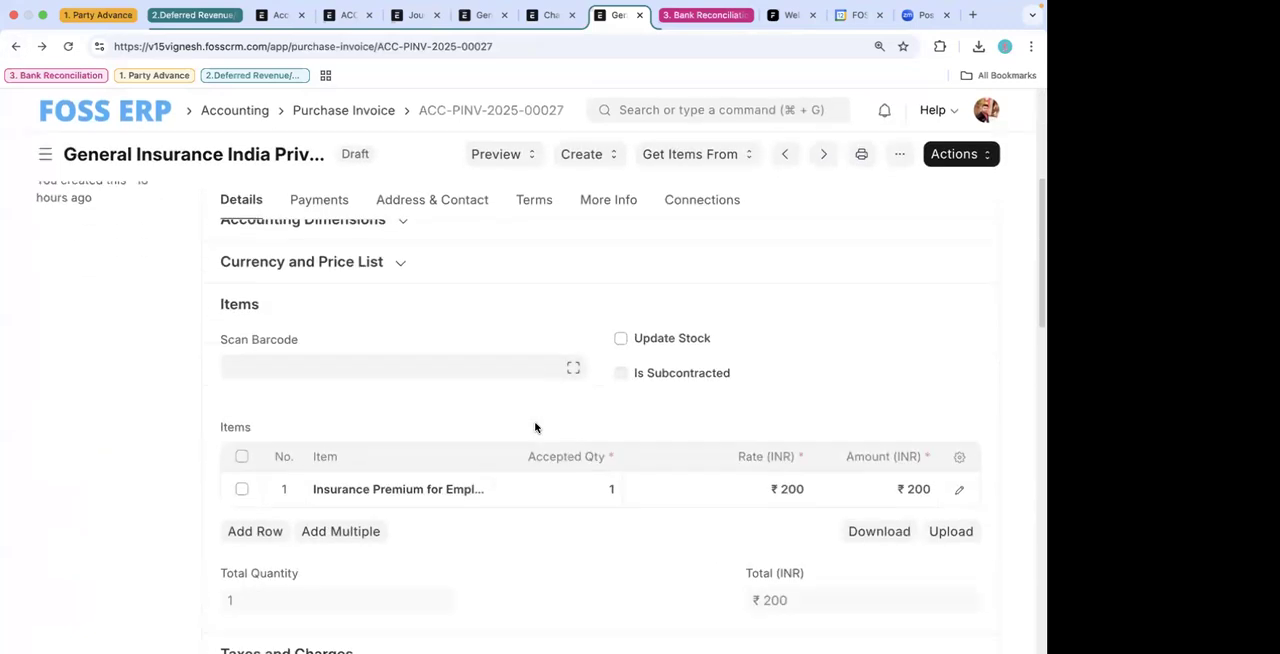
right_click(420, 424)
click(444, 276)
scroll(533, 488, down, 2)
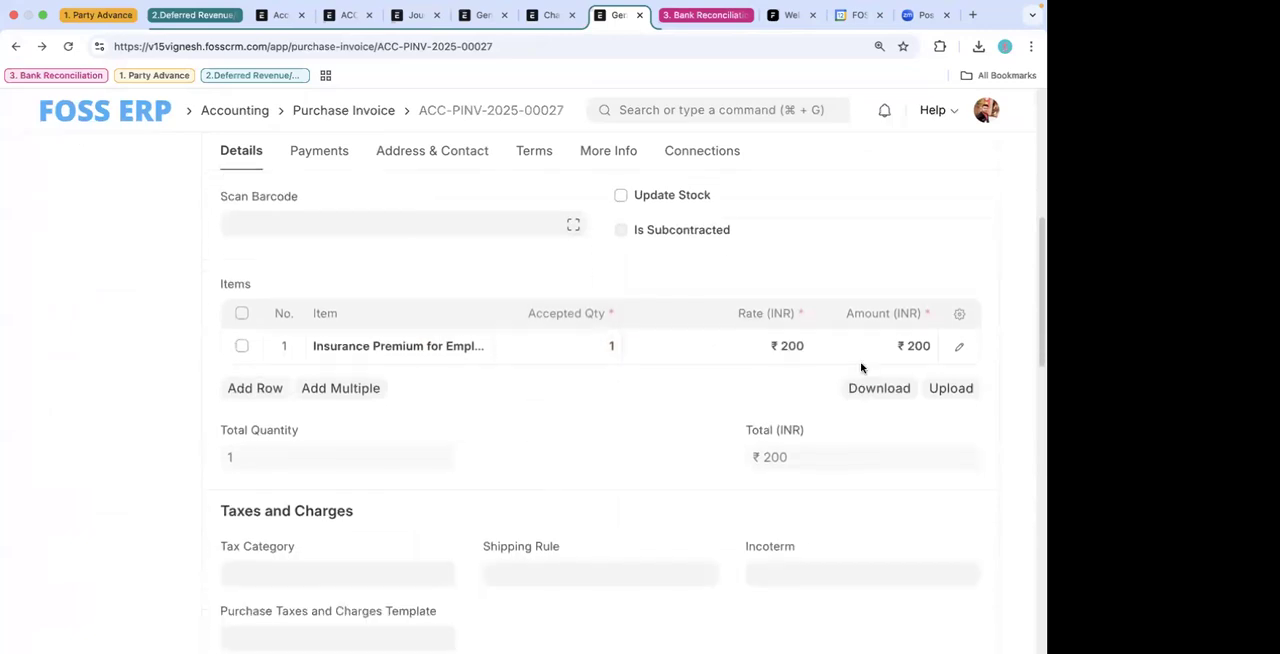
click(957, 346)
scroll(726, 463, down, 10)
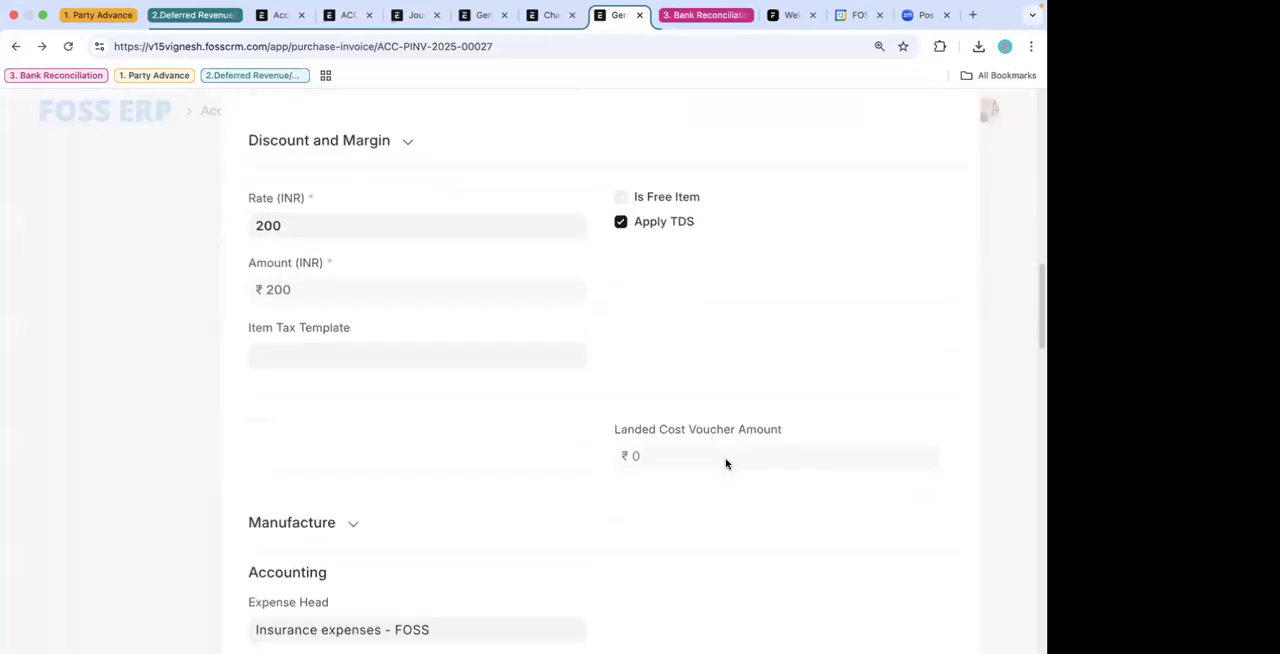
scroll(472, 247, down, 2)
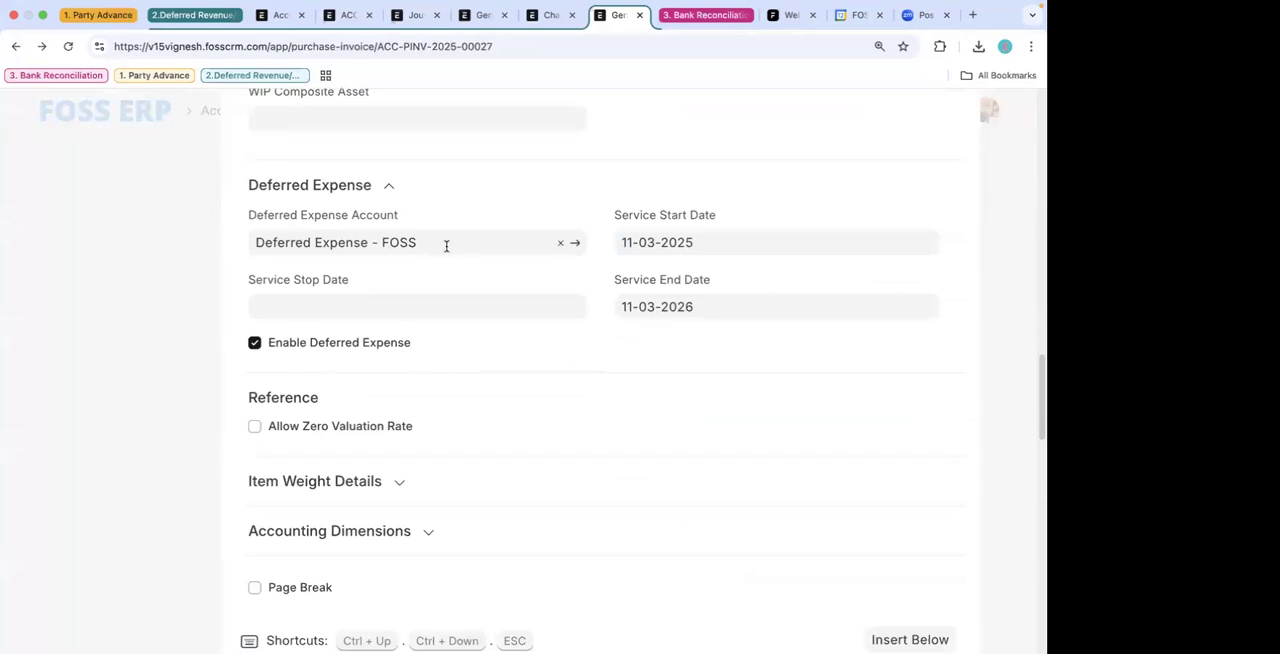
click(578, 242)
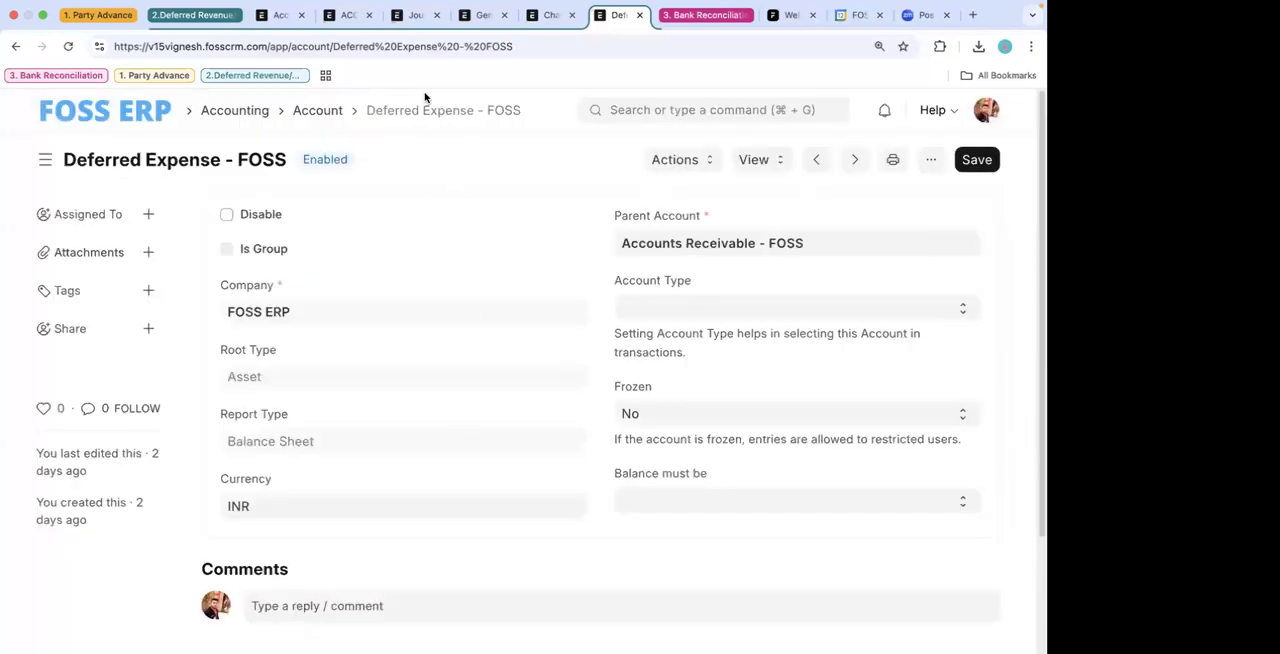
- Locate the Deferred Expense - FOSS account under Accounts Receivable in the chart of accounts and check its root and report types
click(550, 14)
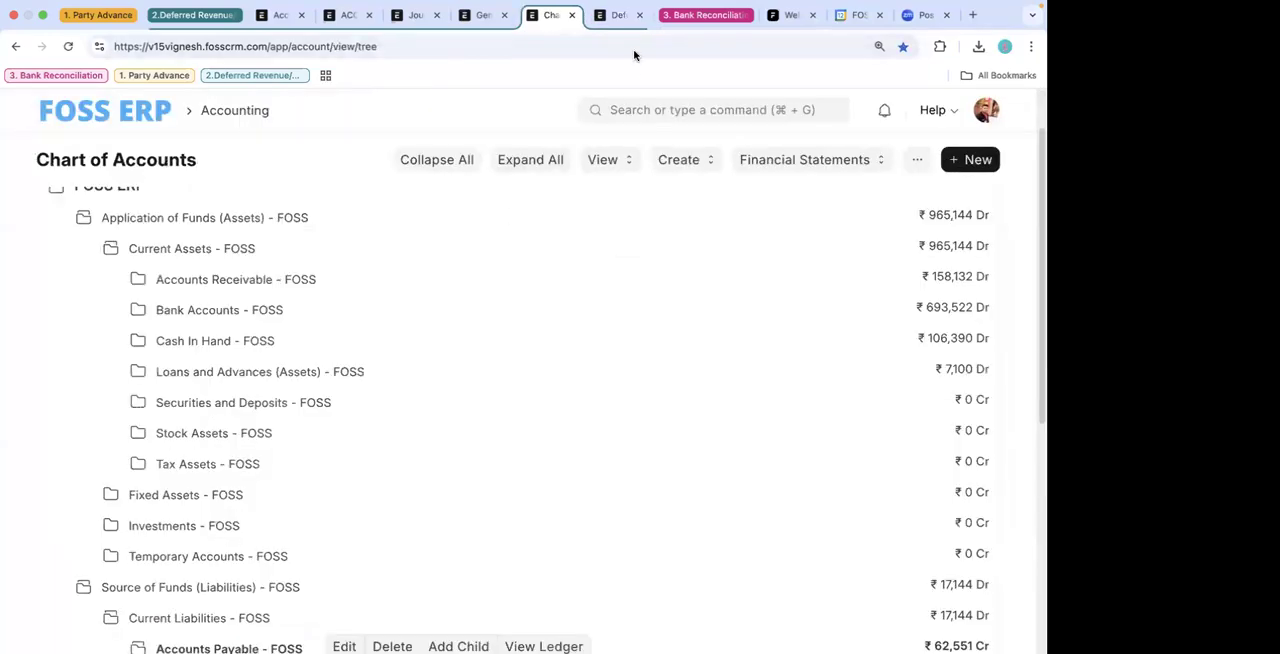
click(614, 14)
scroll(536, 334, down, 1)
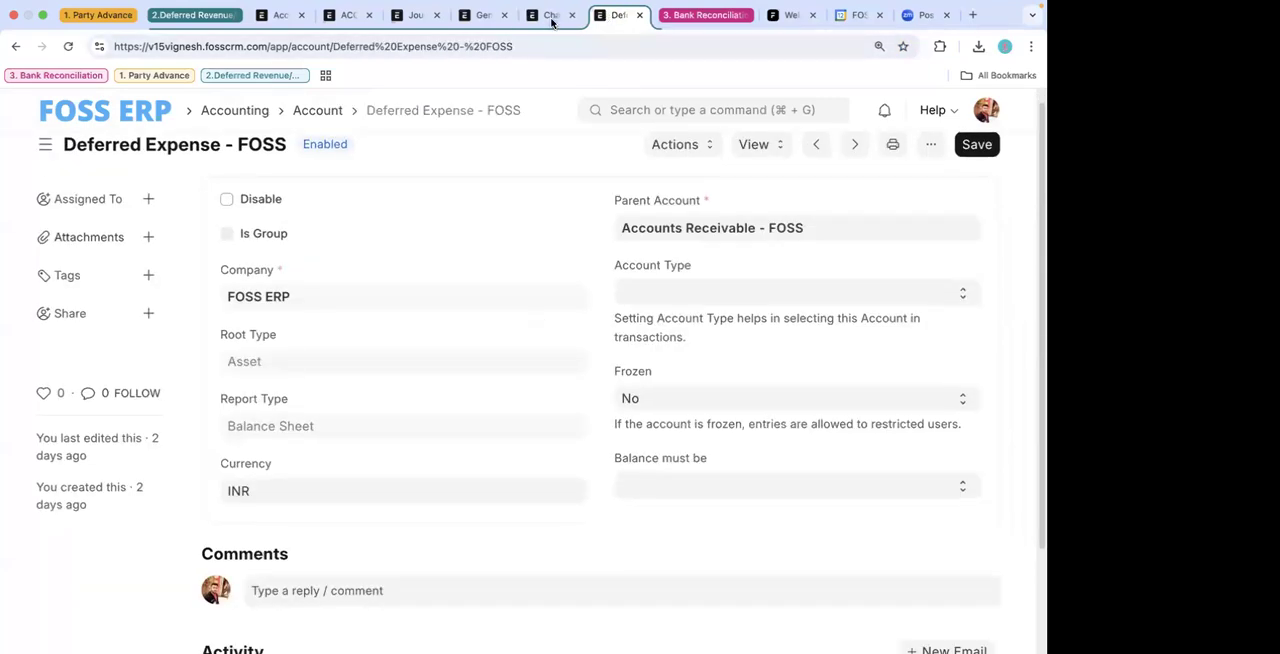
click(550, 14)
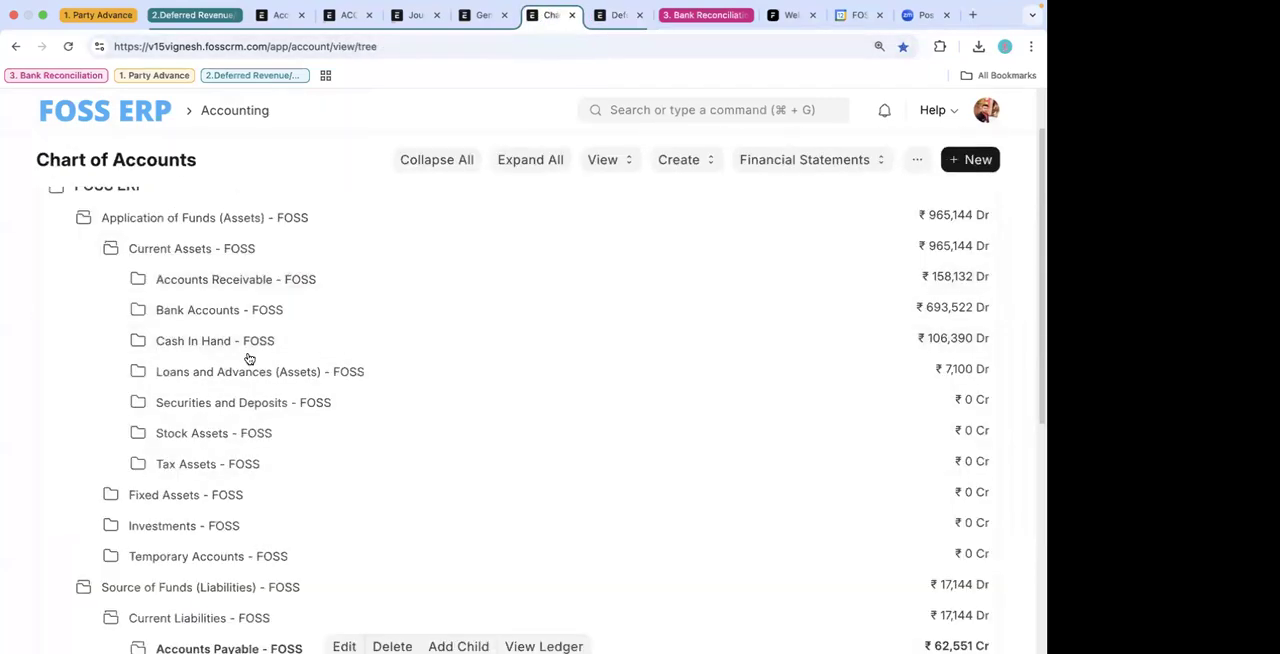
click(266, 278)
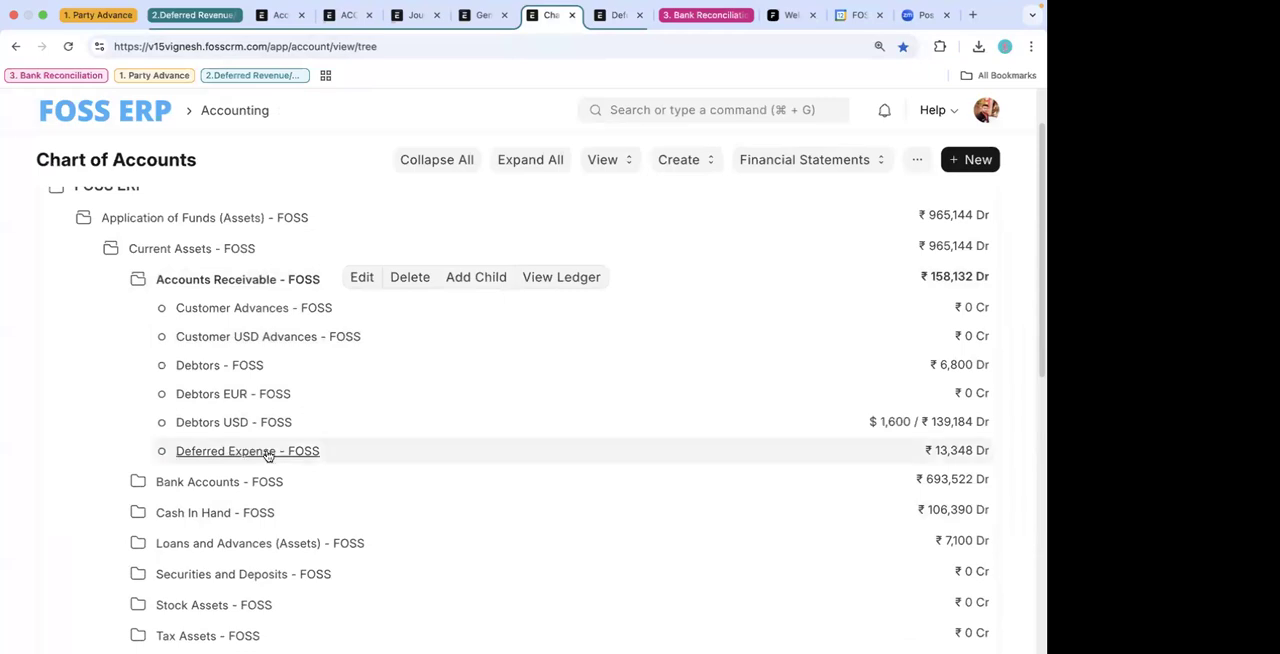
click(613, 15)
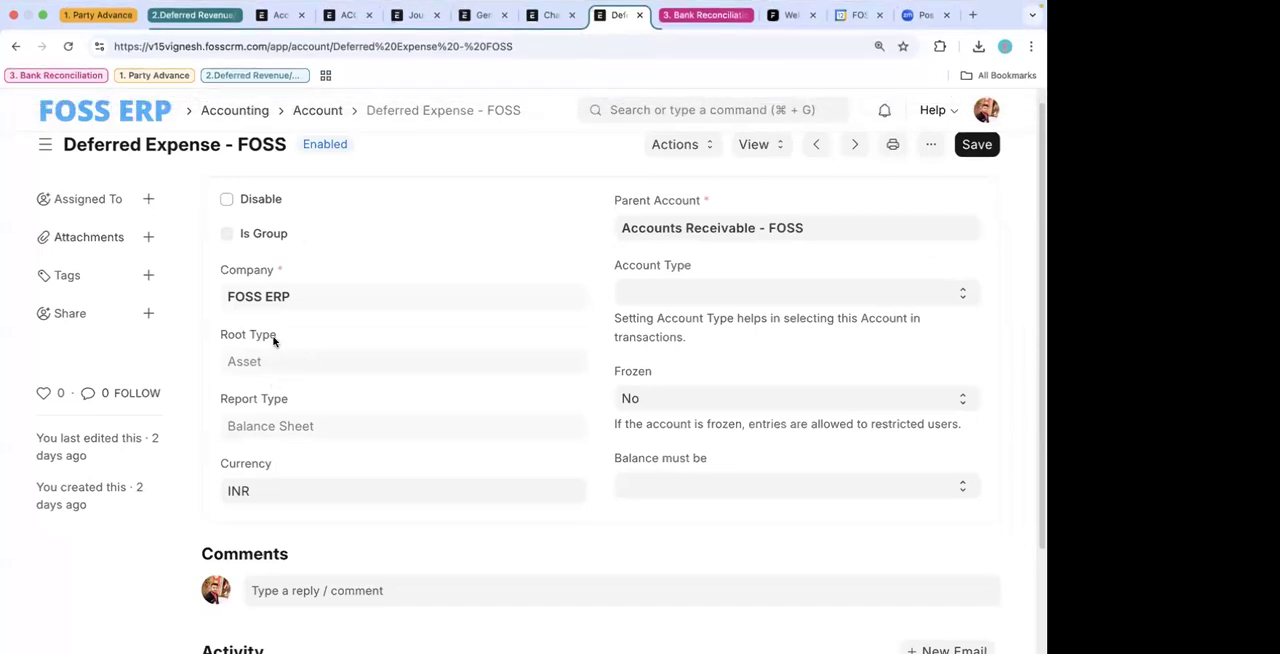
scroll(349, 238, up, 1)
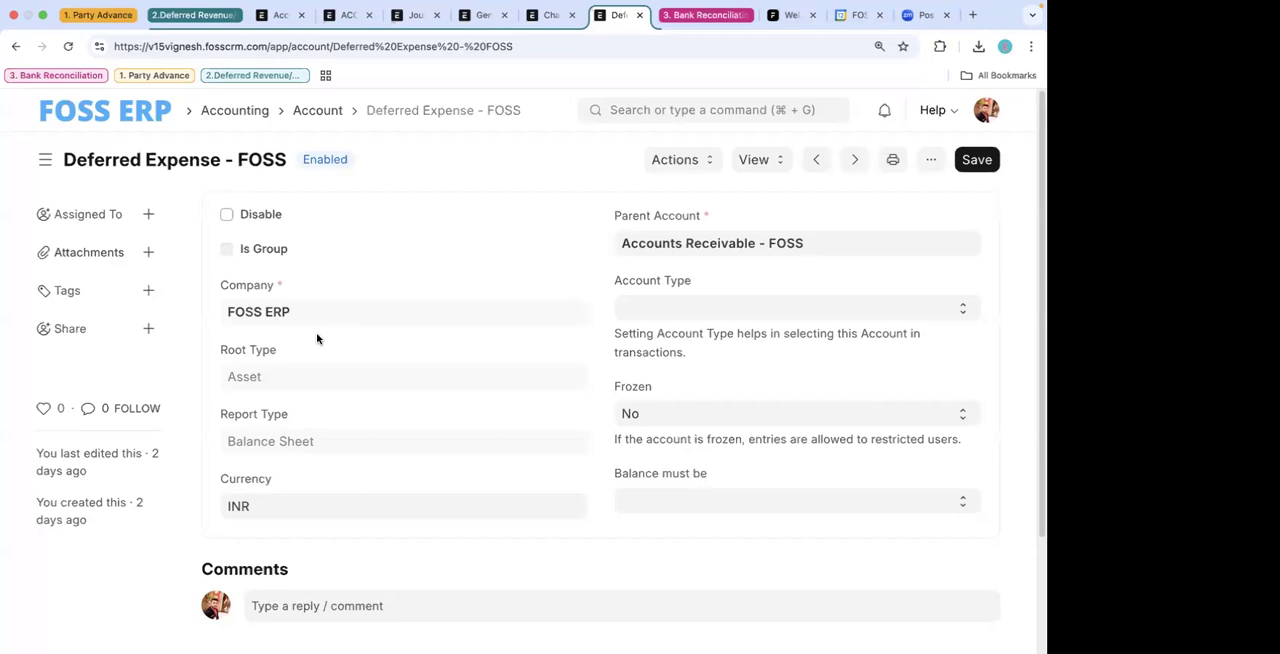
- Return to the draft General Insurance India purchase invoice and approve it
click(552, 15)
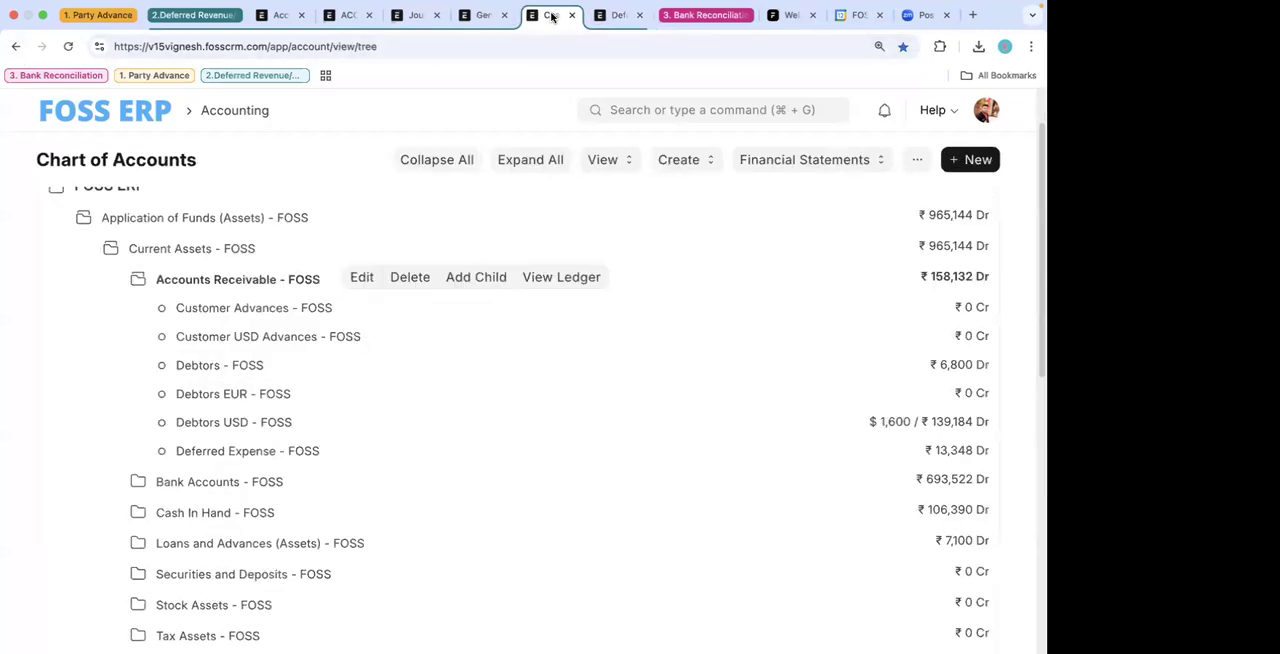
click(486, 15)
click(614, 15)
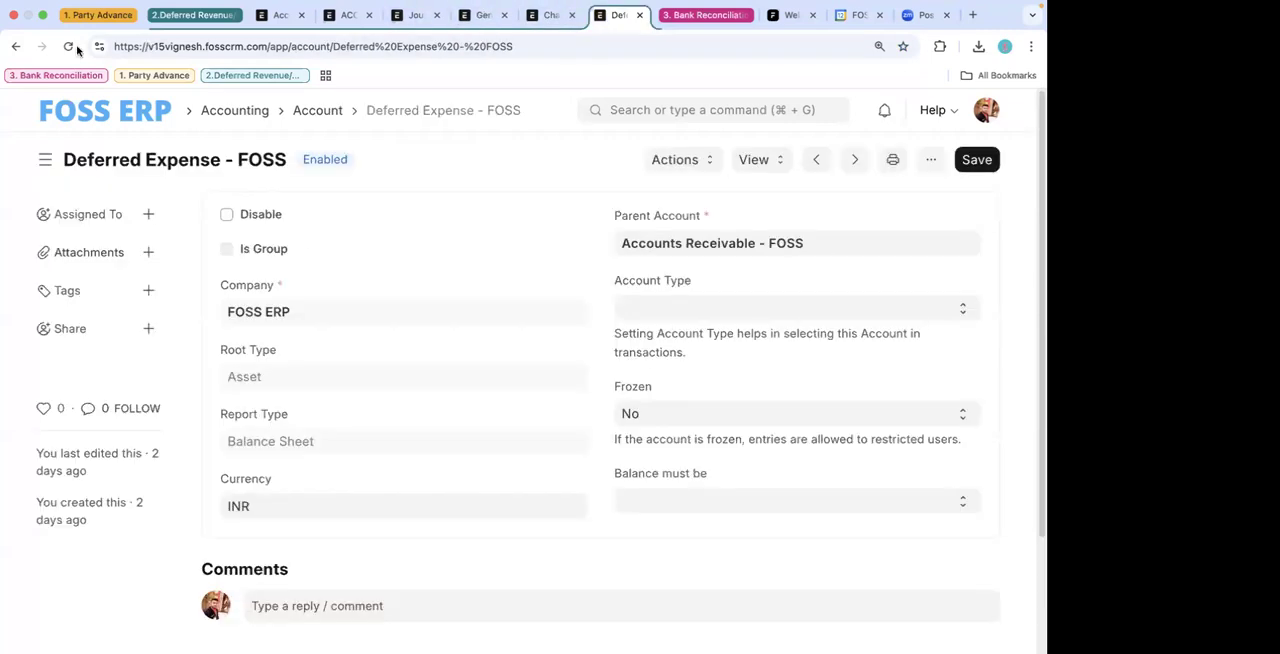
click(14, 46)
scroll(499, 292, up, 10)
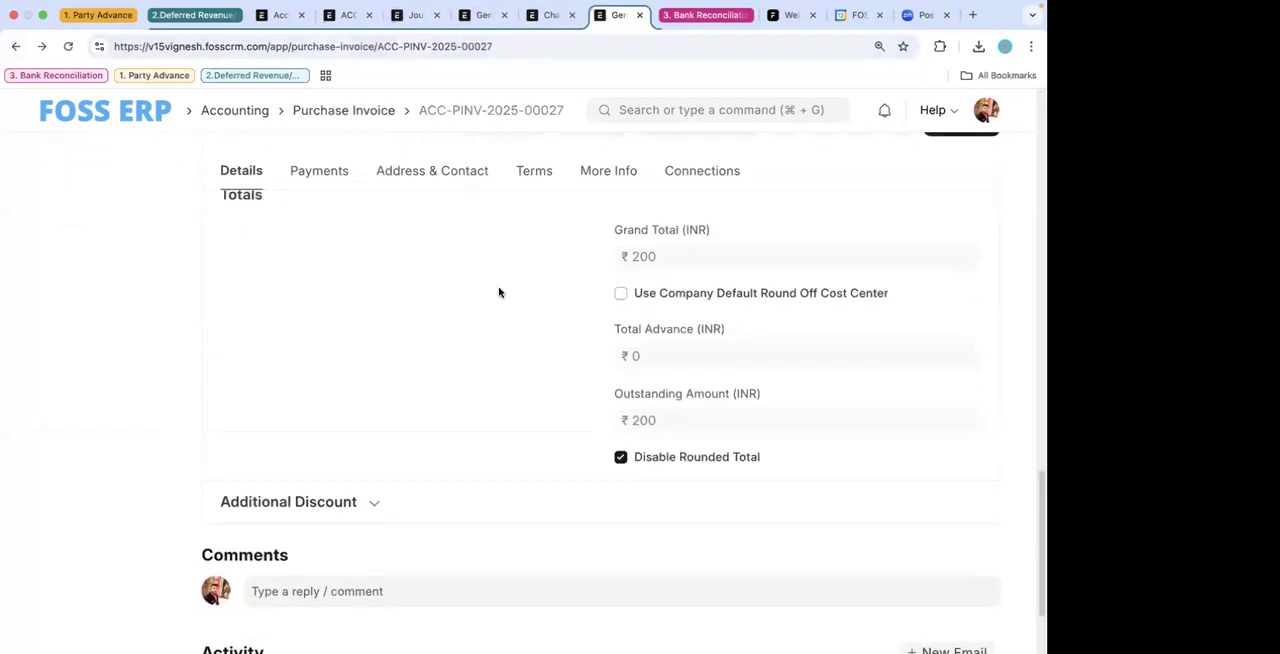
scroll(938, 300, up, 10)
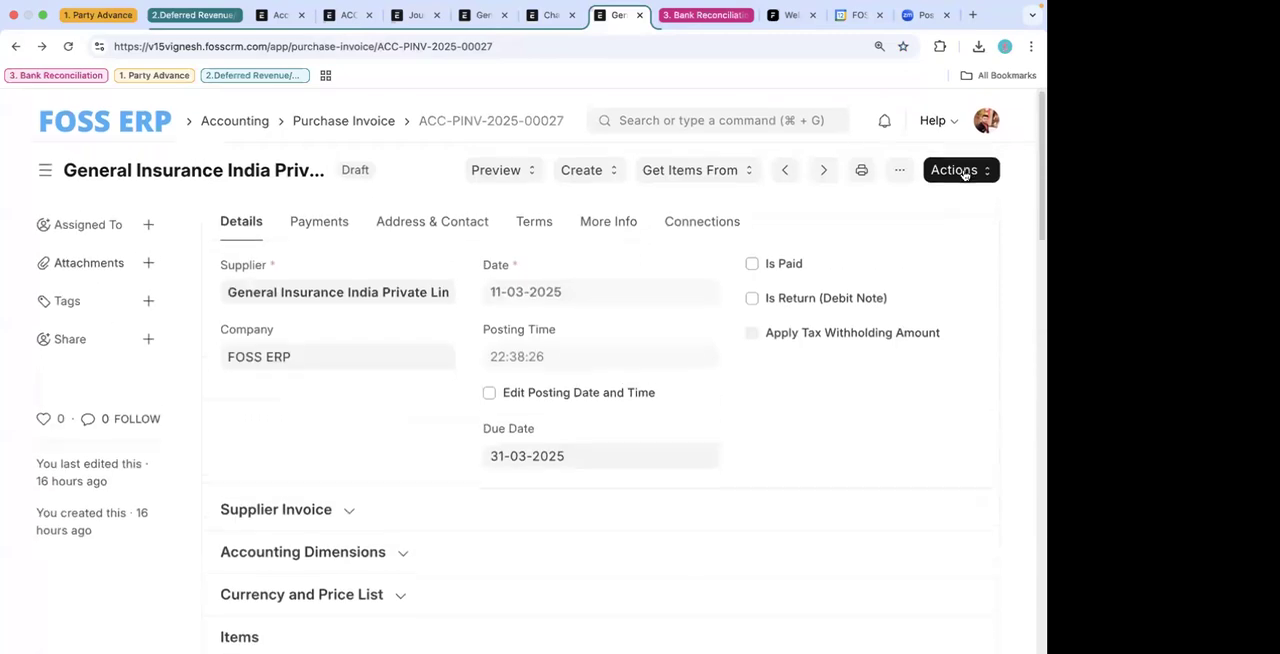
click(960, 162)
click(905, 193)
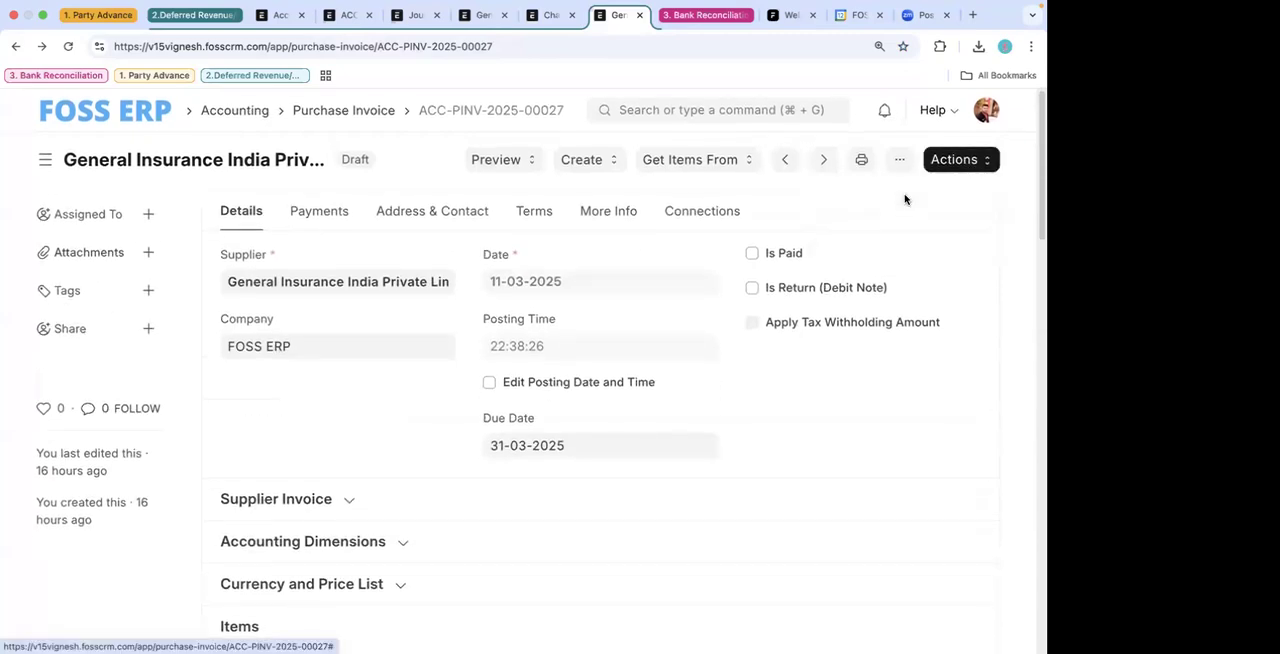
- Examine the deferred expense settings in the approved invoice's insurance item row, then close the row
scroll(694, 441, down, 3)
scroll(694, 441, down, 1)
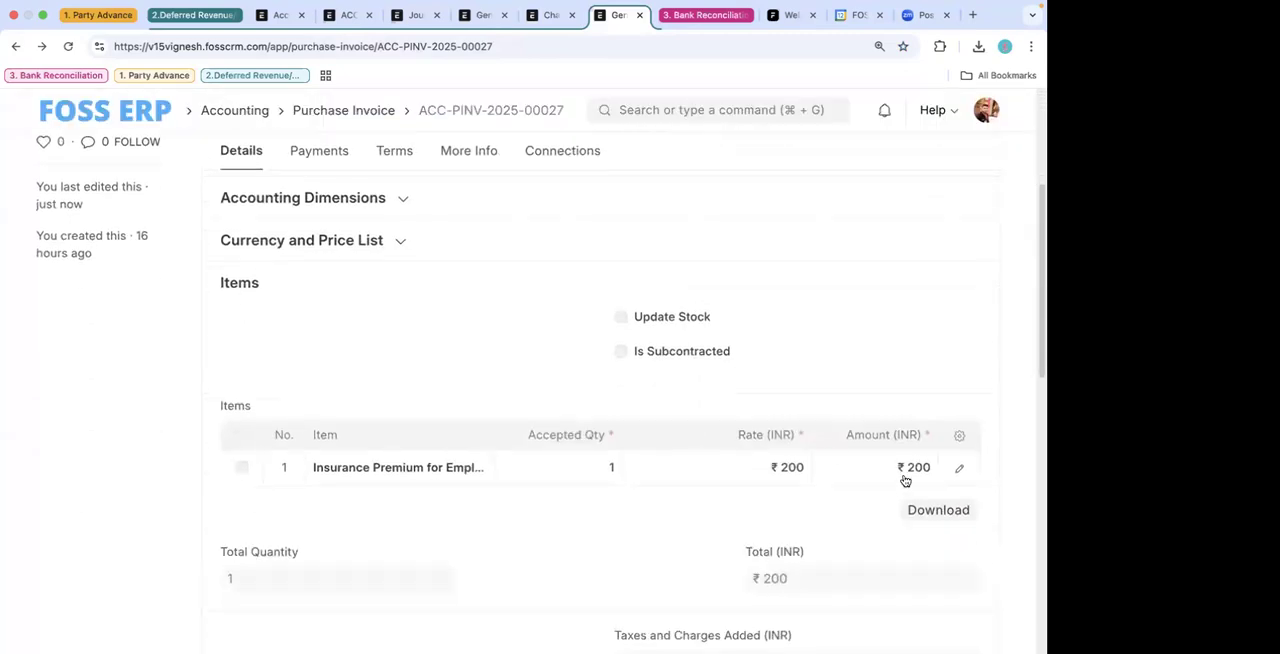
click(955, 467)
scroll(838, 488, down, 5)
scroll(838, 488, down, 4)
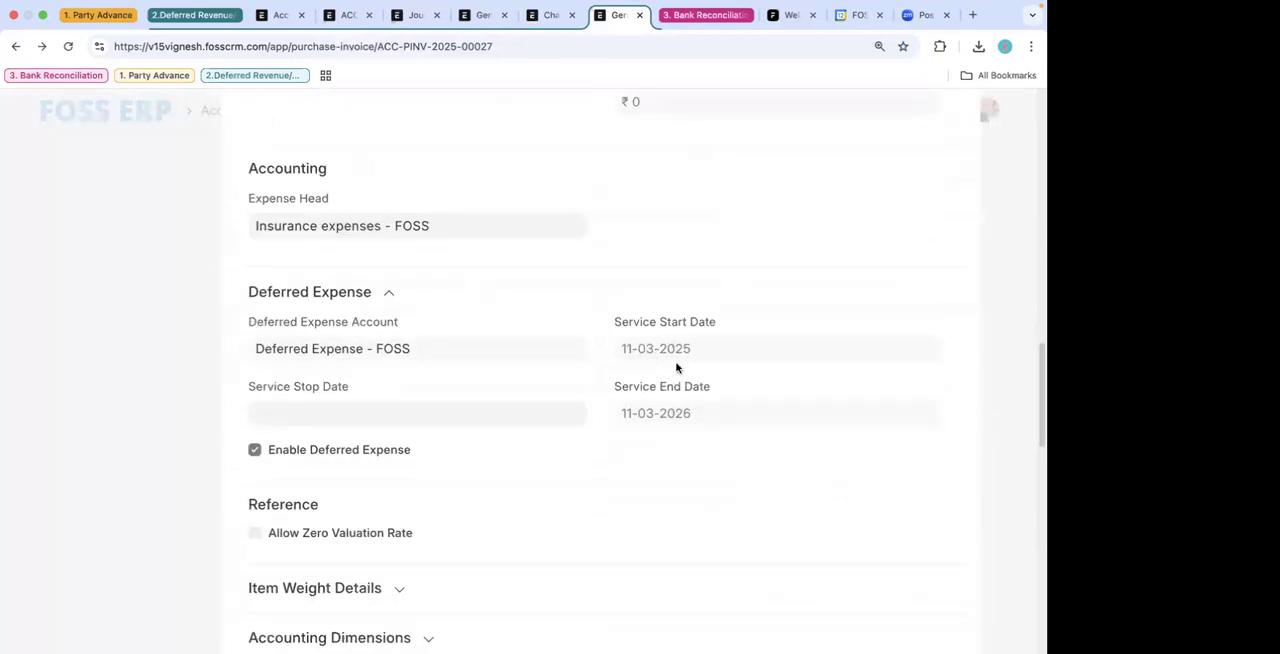
click(81, 178)
- Reopen the insurance item row to recheck its expense head, deferred expense account and service period, then close it
scroll(640, 322, up, 6)
scroll(642, 326, down, 1)
scroll(943, 460, up, 3)
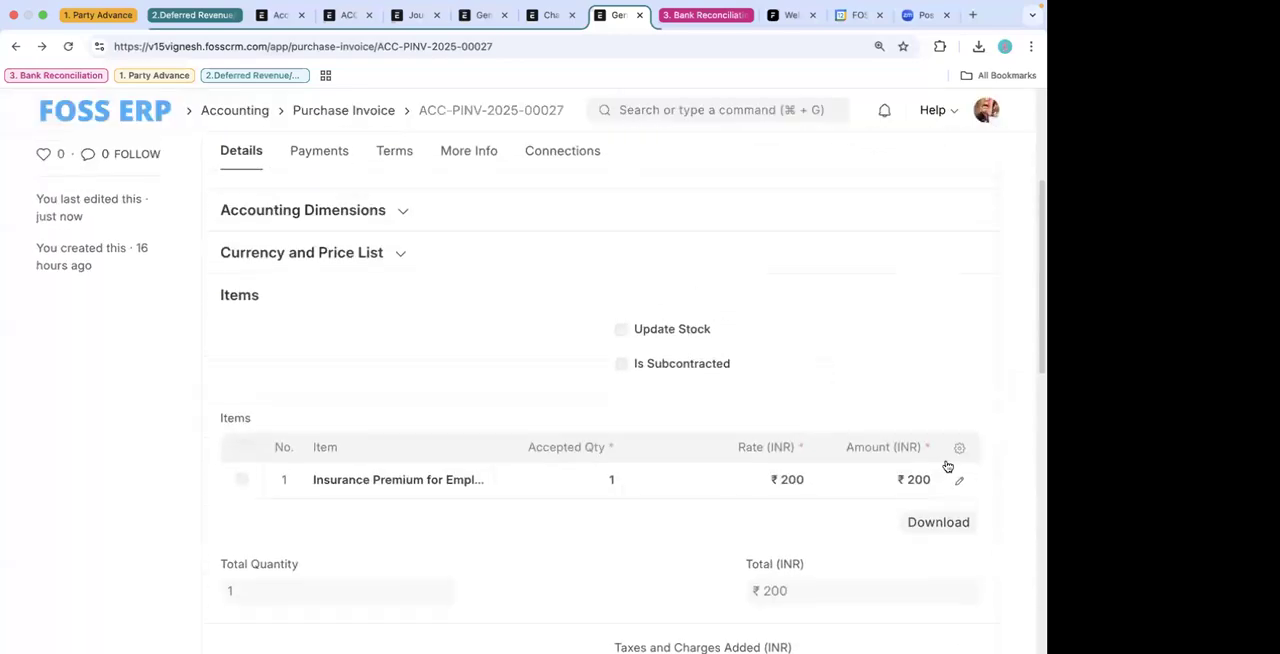
click(963, 477)
scroll(736, 442, down, 10)
scroll(736, 442, down, 2)
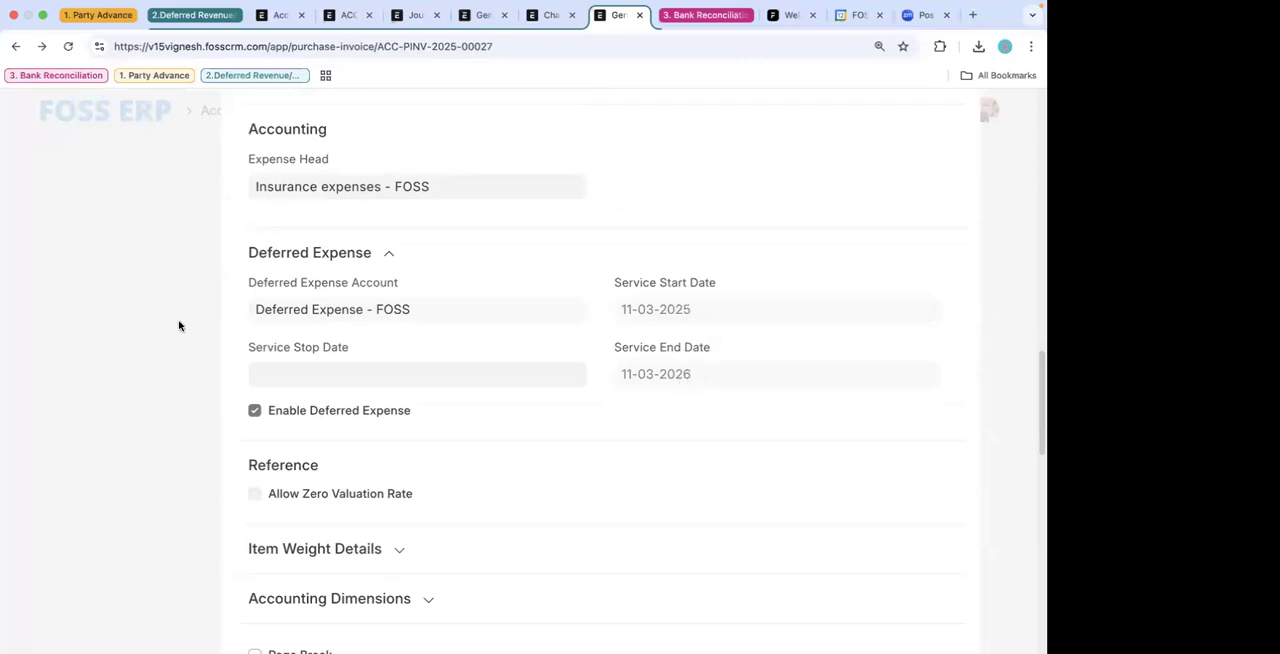
click(192, 289)
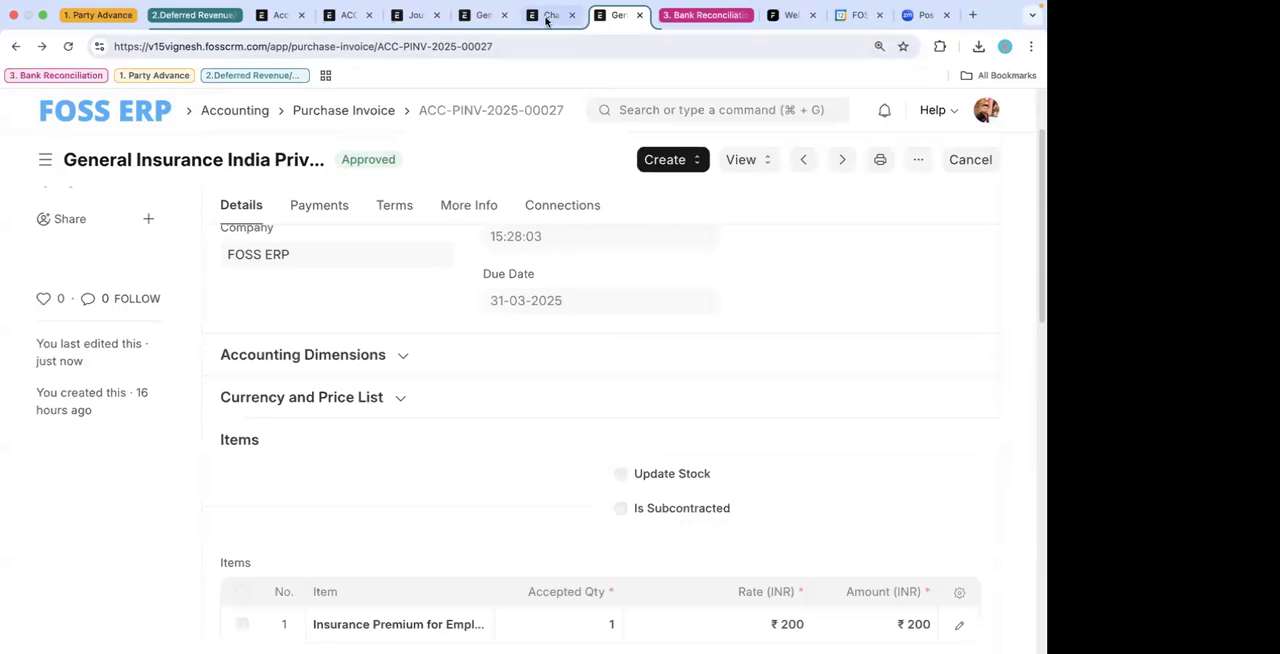
- Create a new Process Deferred Accounting document for FOSS ERP with the type set to Expense
click(352, 16)
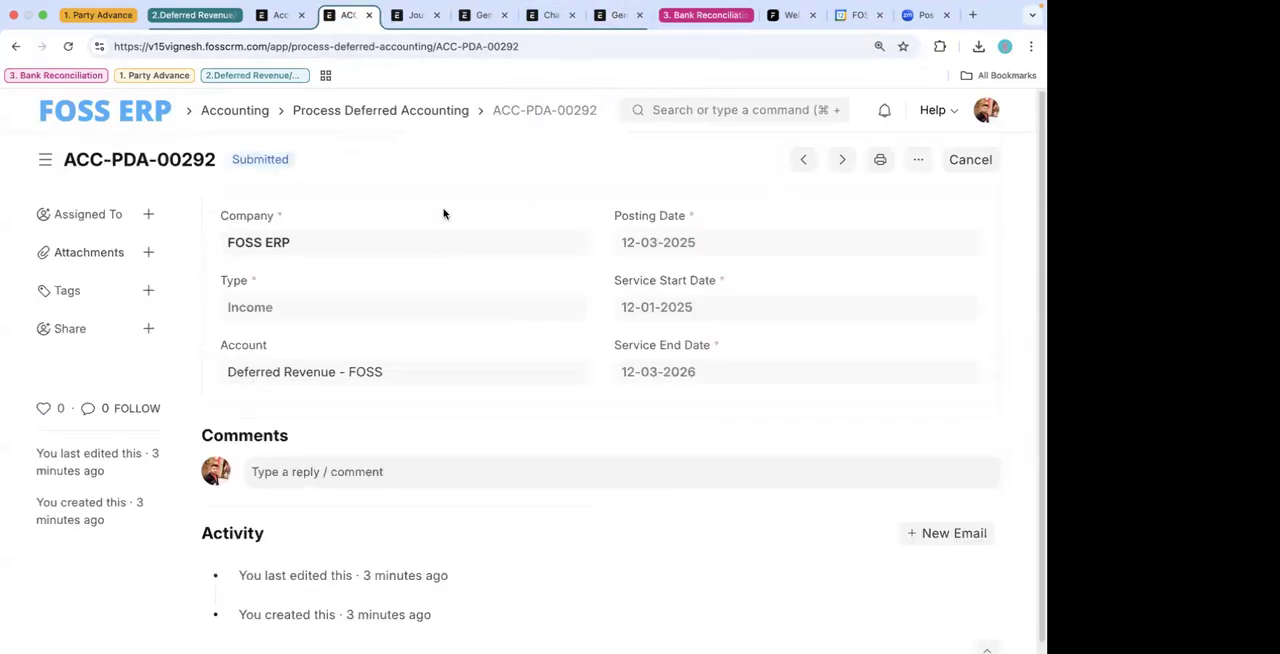
click(438, 110)
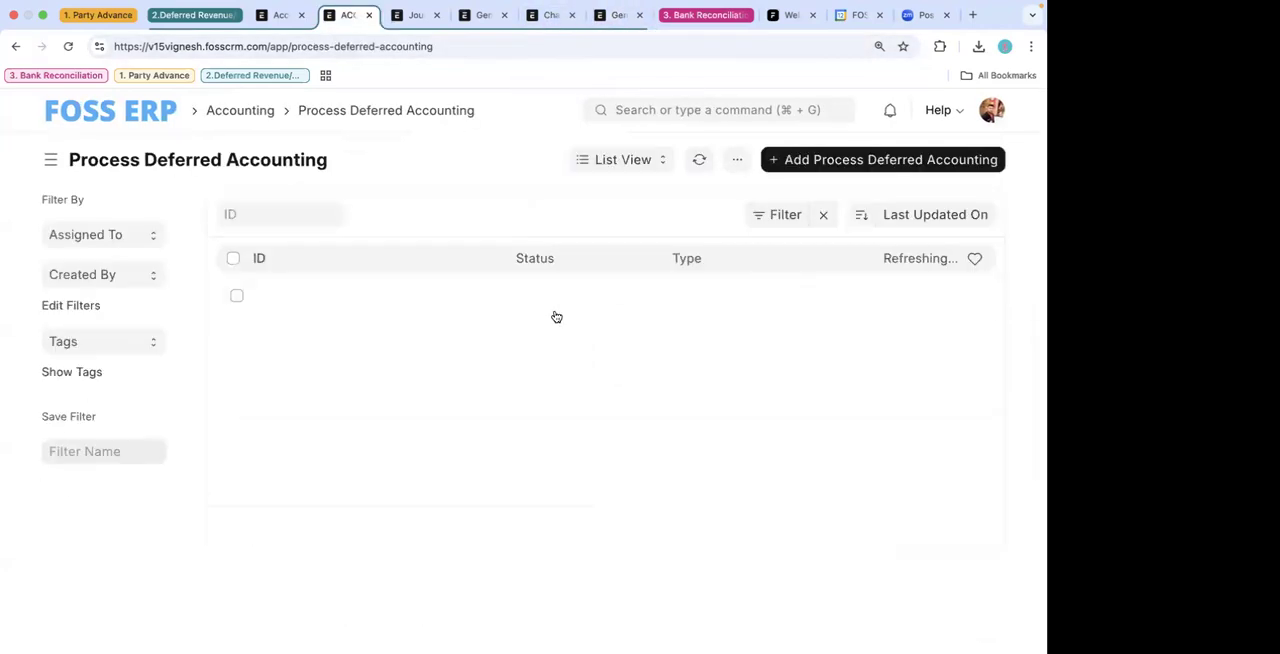
click(924, 162)
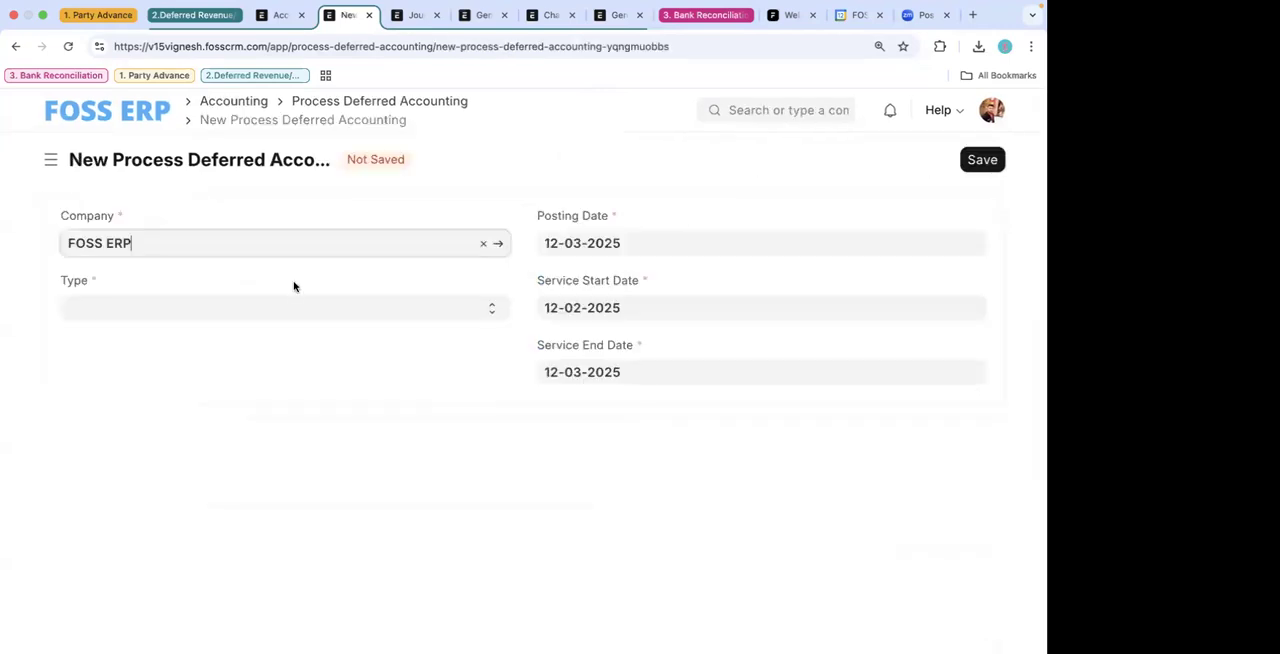
click(150, 308)
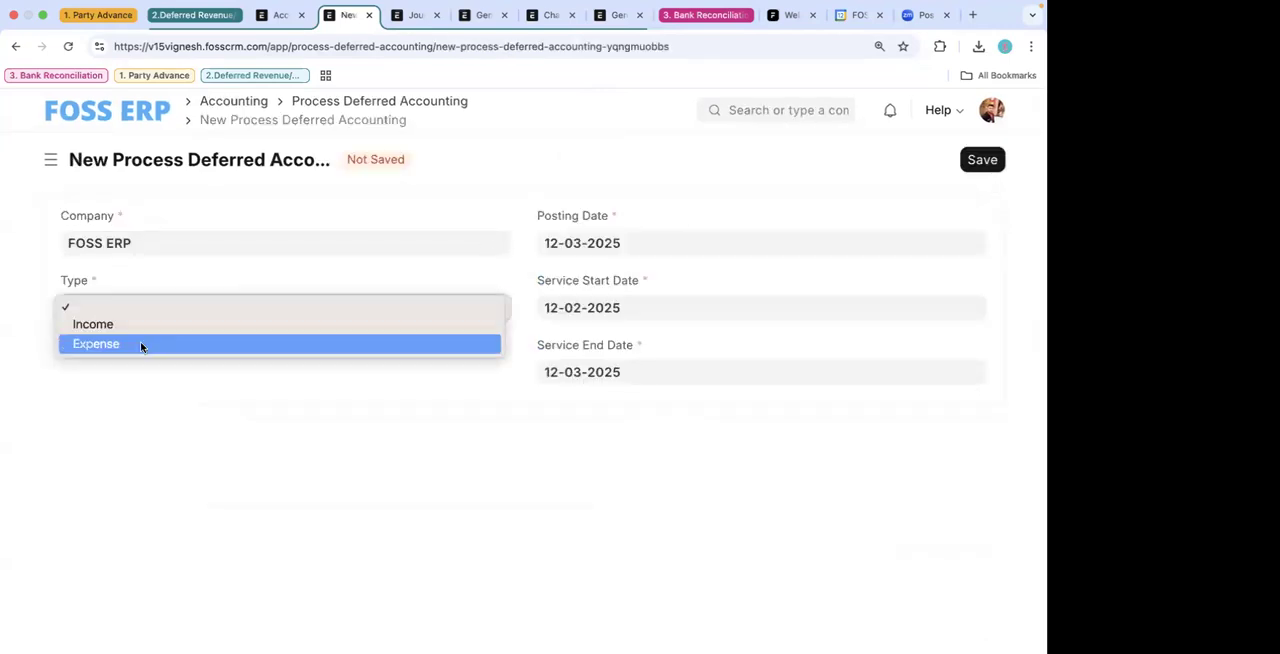
click(140, 343)
- Enable Submit Journal Entries in the deferred accounting section of Accounts Settings and save the change
click(277, 14)
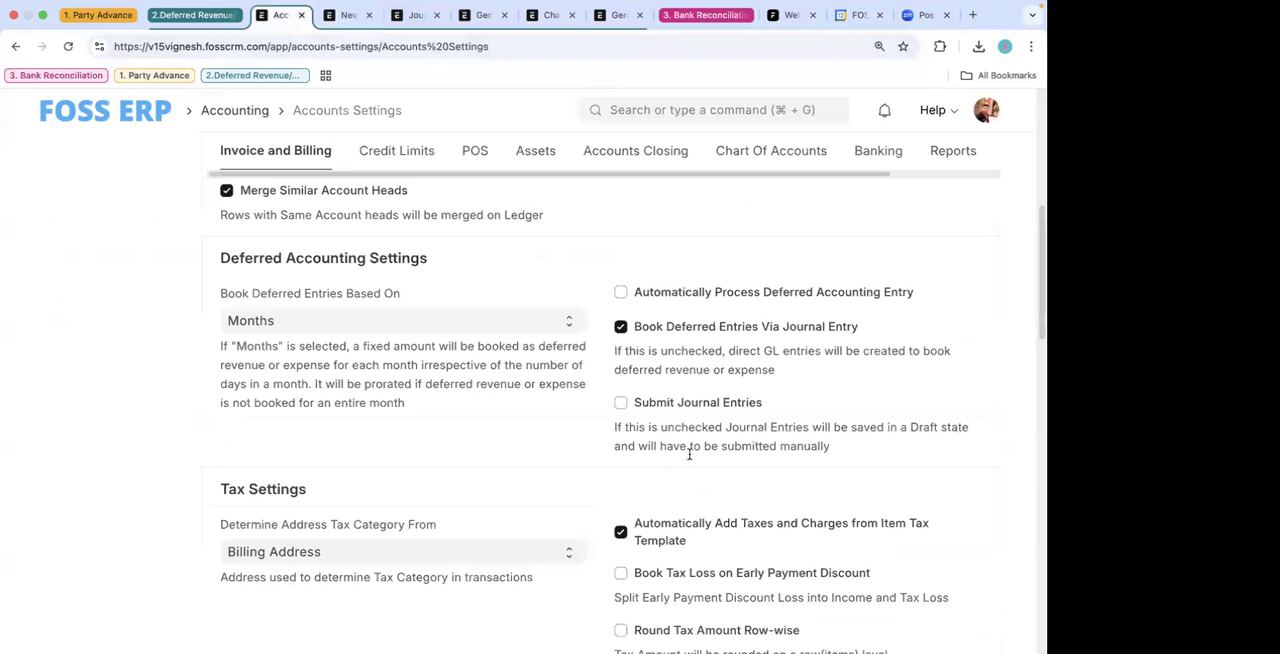
click(643, 408)
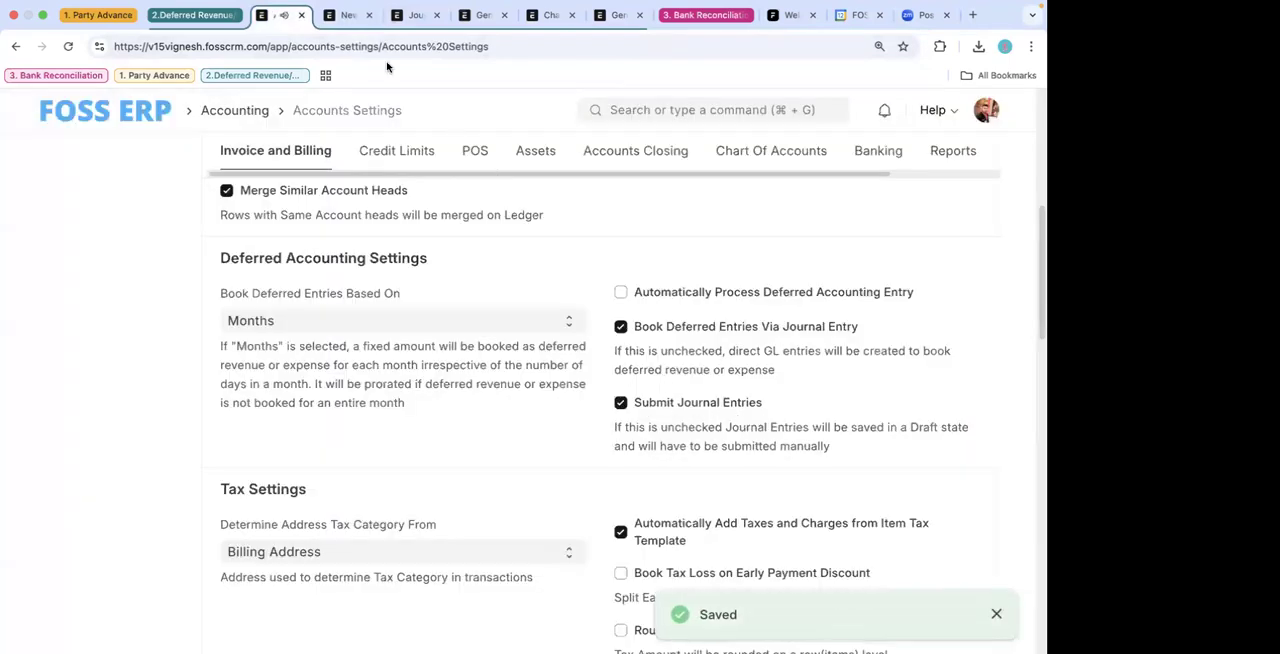
- Return to the unsaved Process Deferred Accounting document and set its account to Deferred Expense - FOSS
click(355, 16)
click(257, 373)
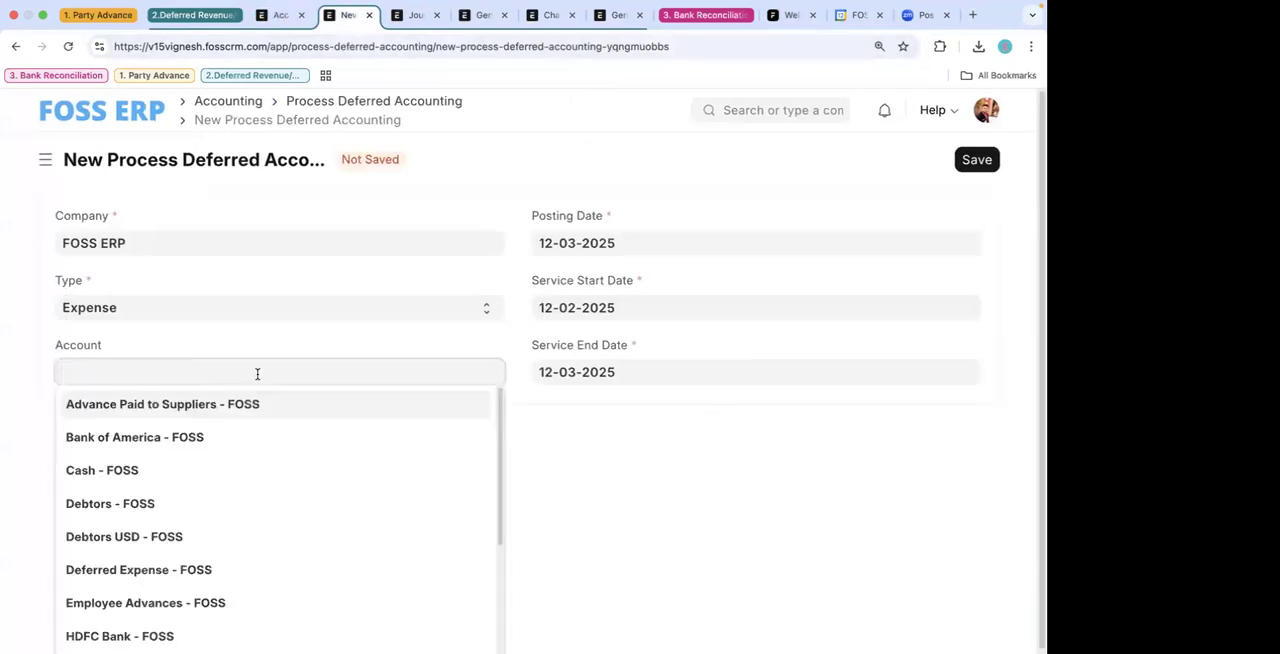
text(def)
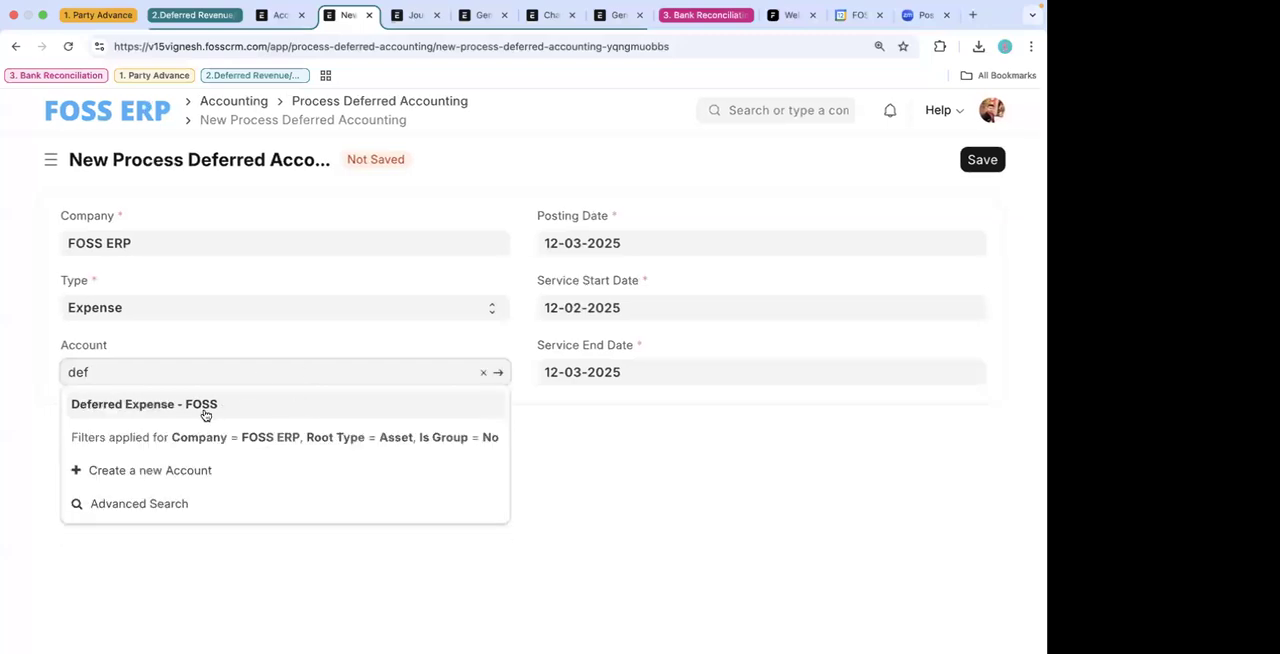
click(204, 414)
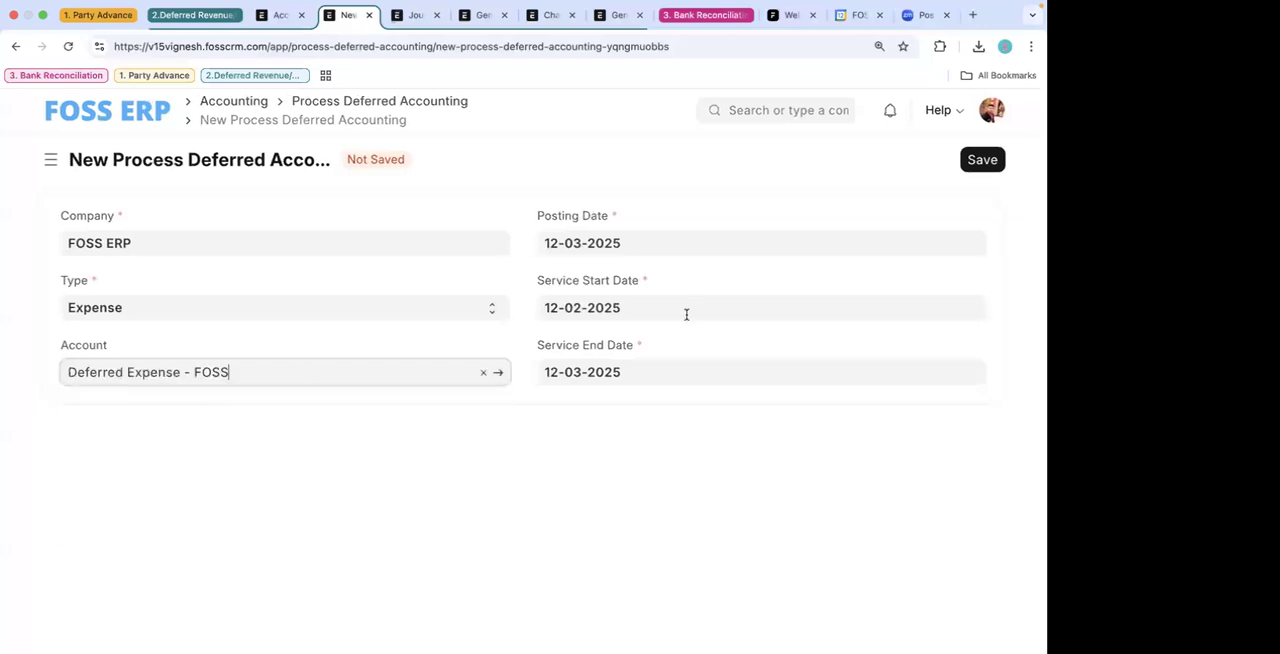
- Set the service start date of the deferred expense document to 01-03-2025
click(618, 311)
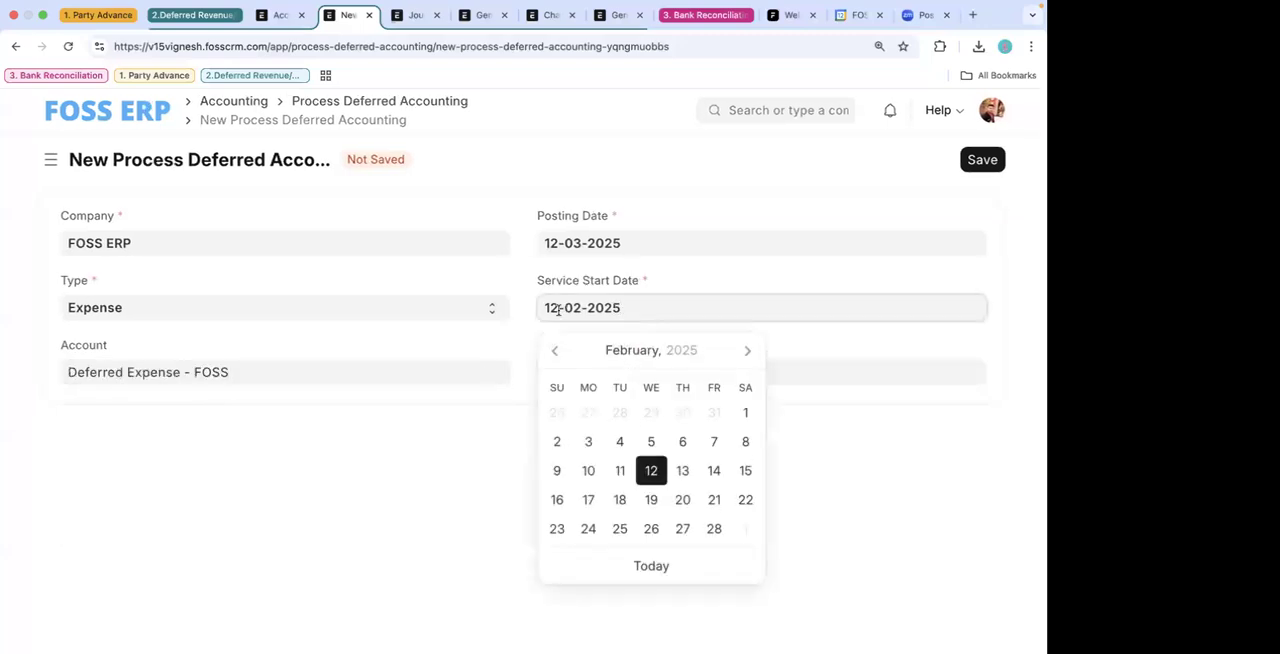
key(BackSpace)
key(BackSpace)
text(01)
key(BackSpace)
text(3)
click(636, 269)
- Set the service end date of the deferred expense document to 31-03-2026
click(629, 371)
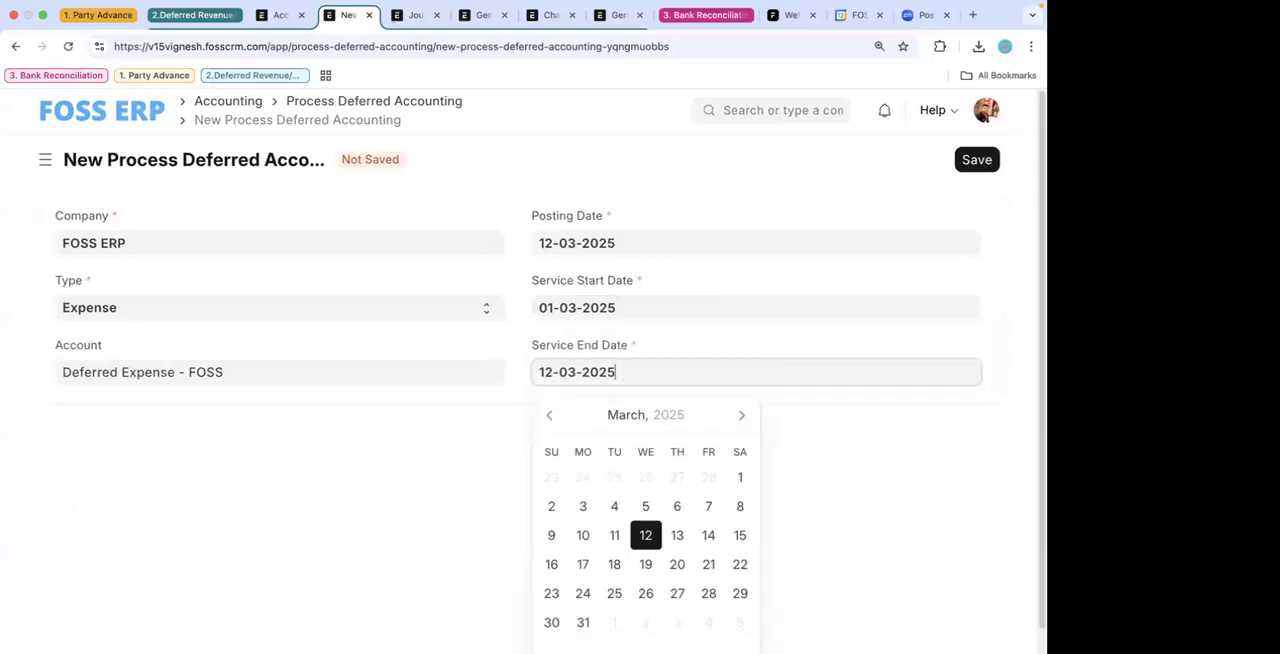
text(6)
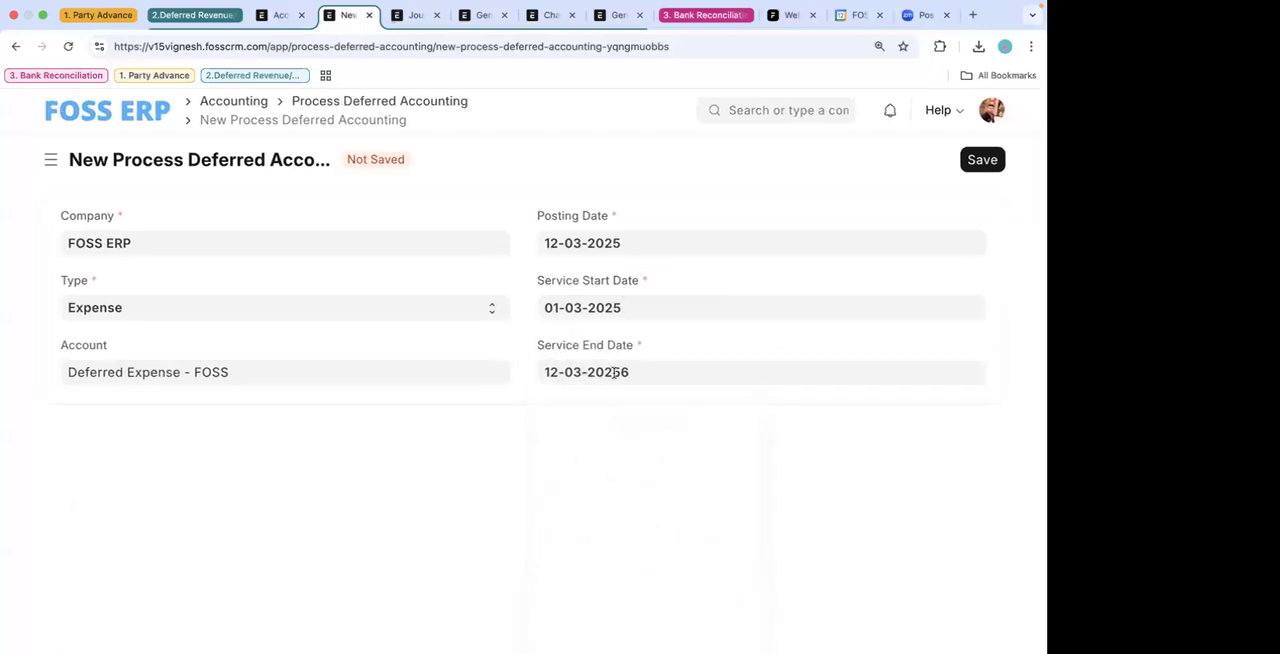
click(640, 372)
key(BackSpace)
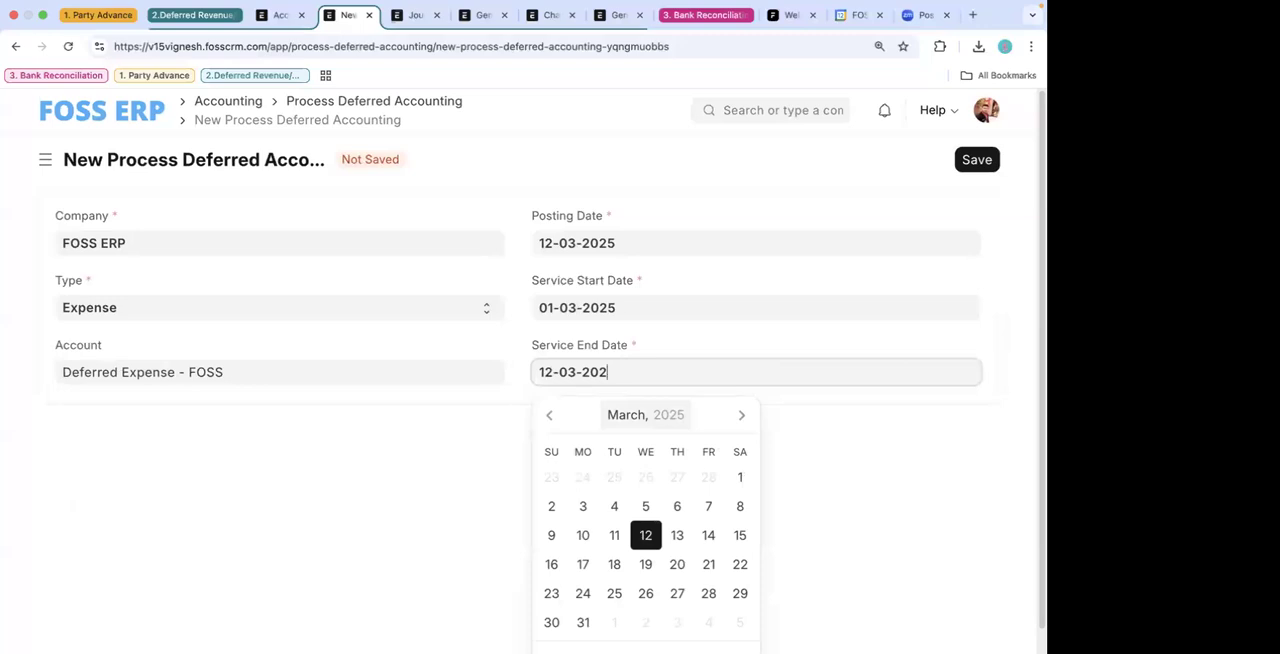
text(6)
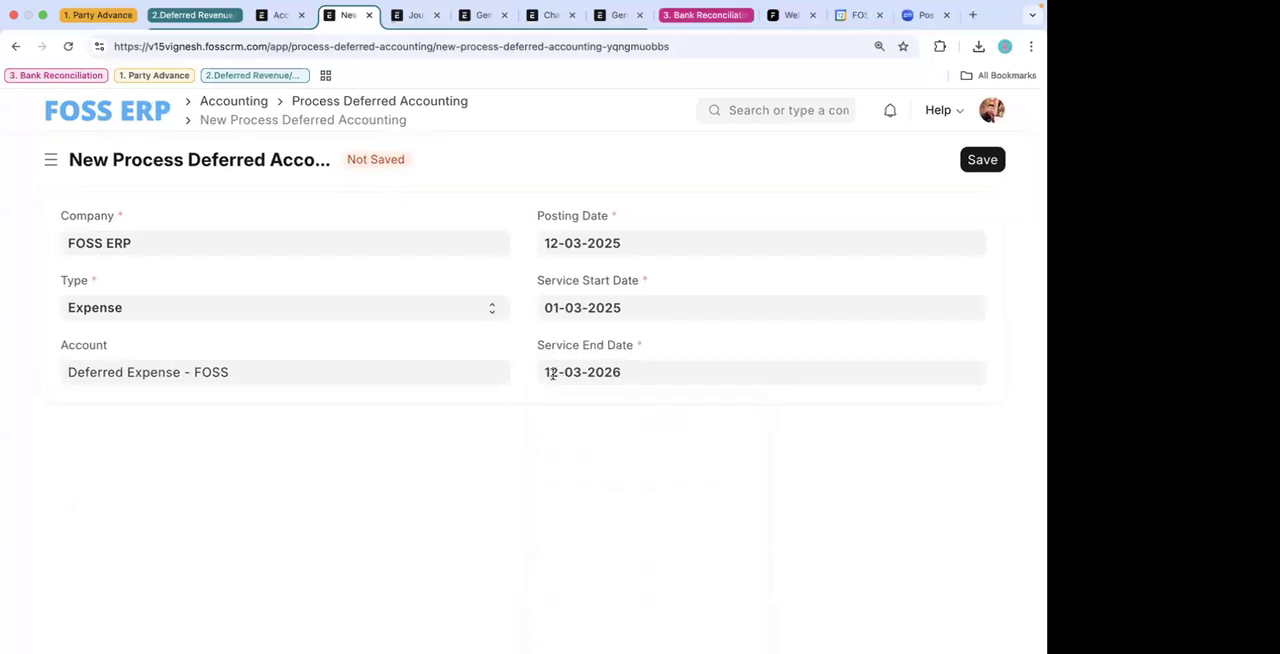
click(552, 373)
key(BackSpace)
key(BackSpace)
text(31)
click(673, 325)
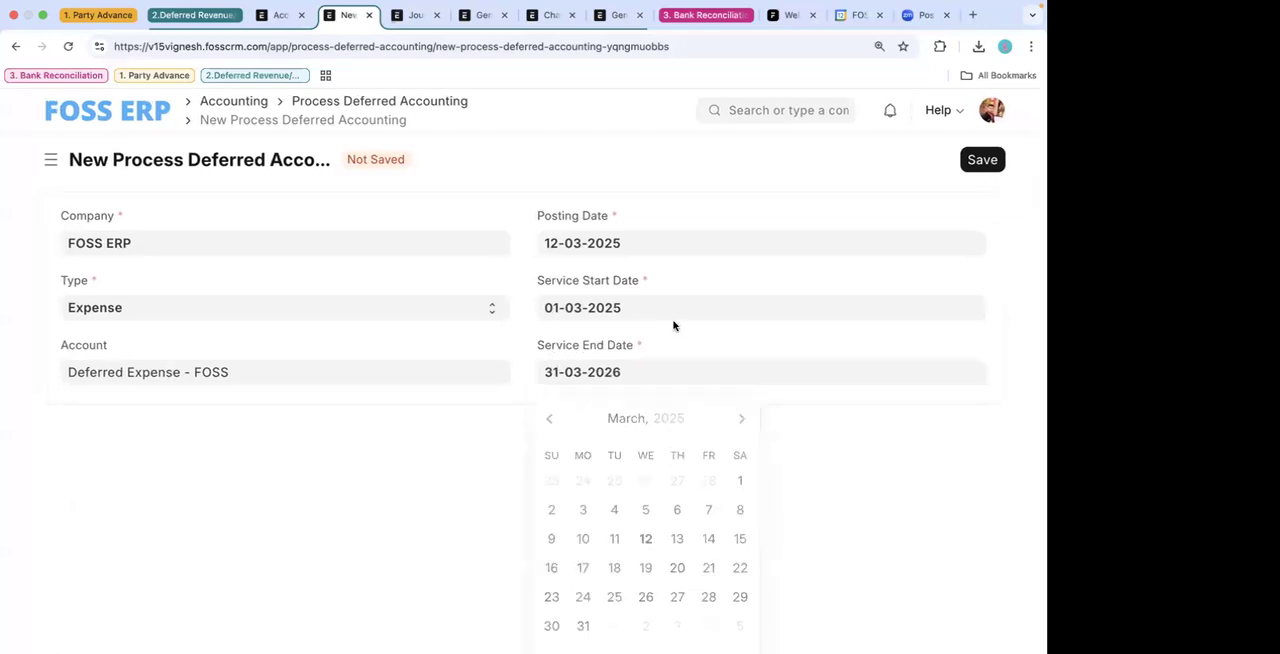
- Save the Process Deferred Accounting document, then submit it and confirm the submission
click(995, 163)
click(970, 160)
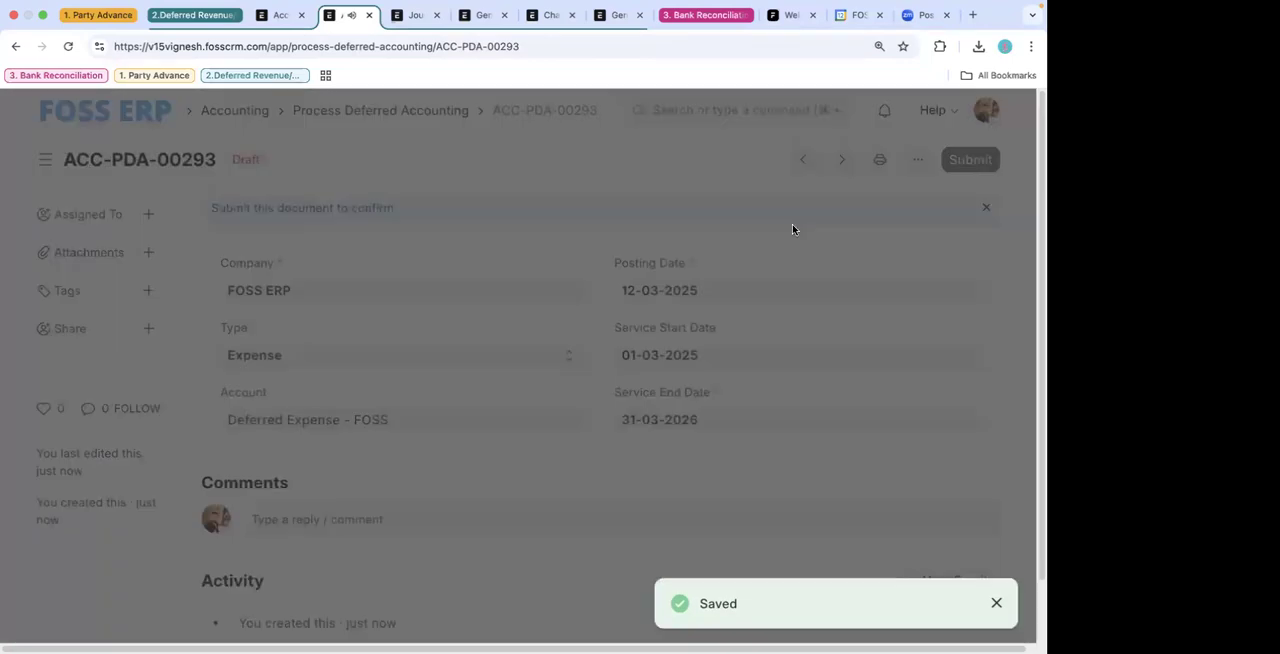
click(743, 256)
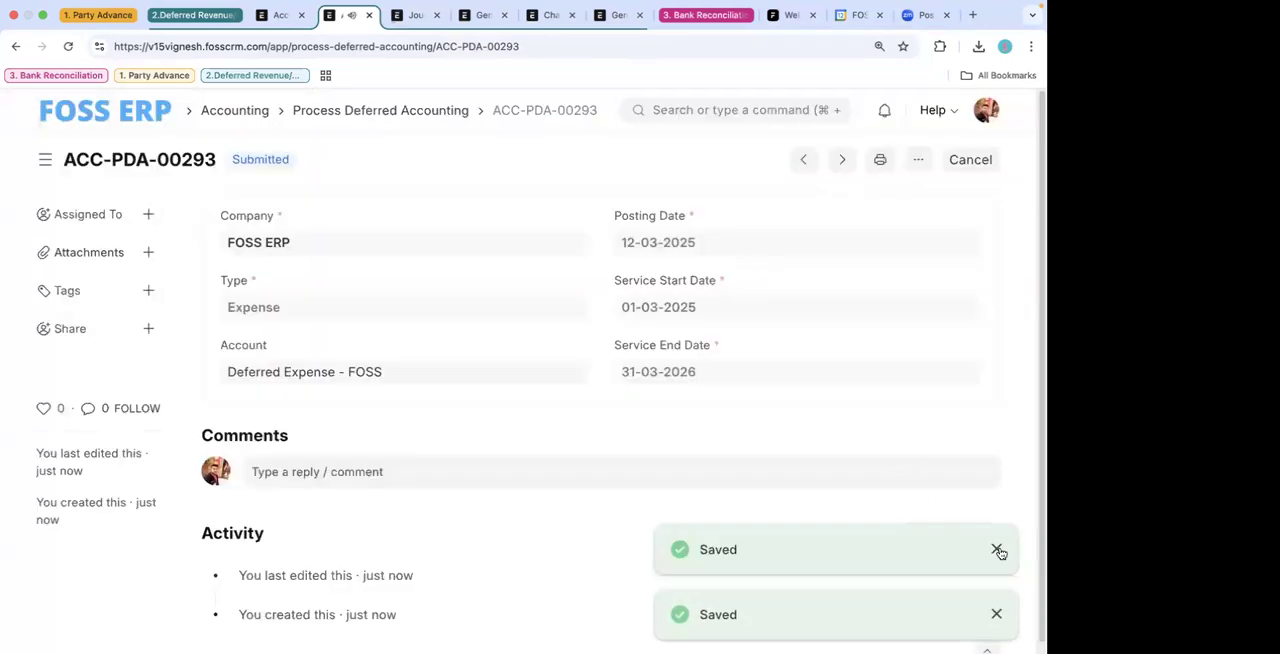
- Review the newly generated Deferred Expense - FOSS entries in the Journal Entry list
click(417, 16)
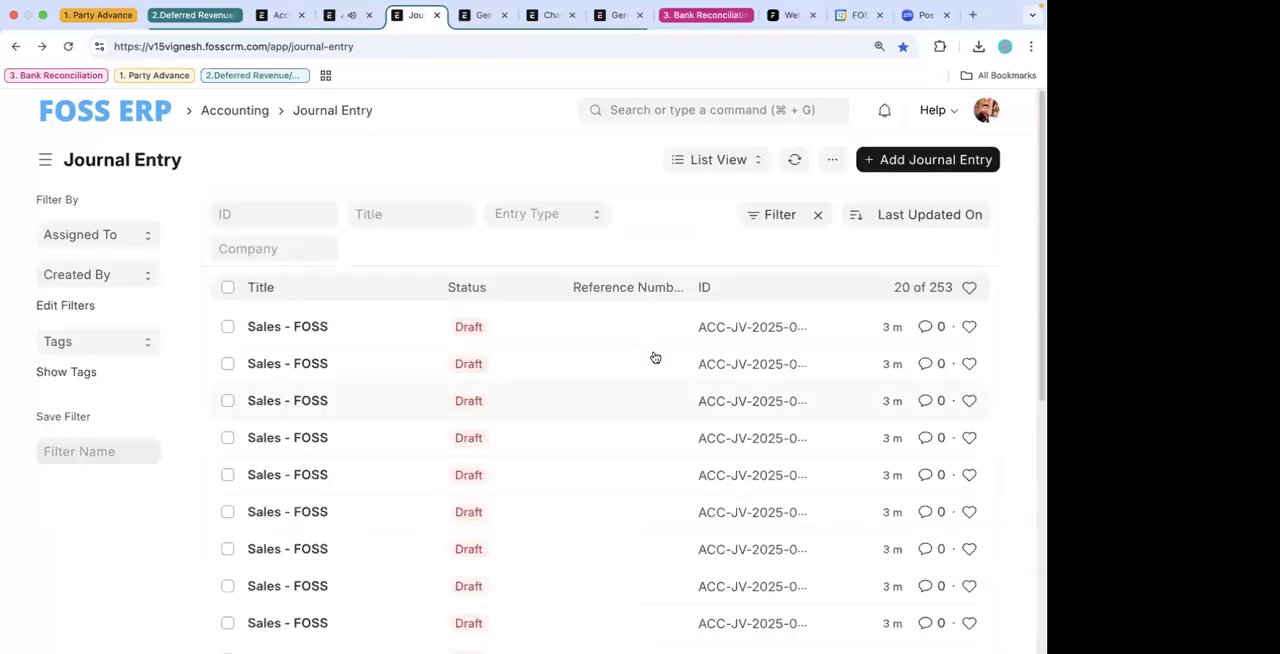
scroll(752, 403, down, 5)
scroll(606, 446, down, 3)
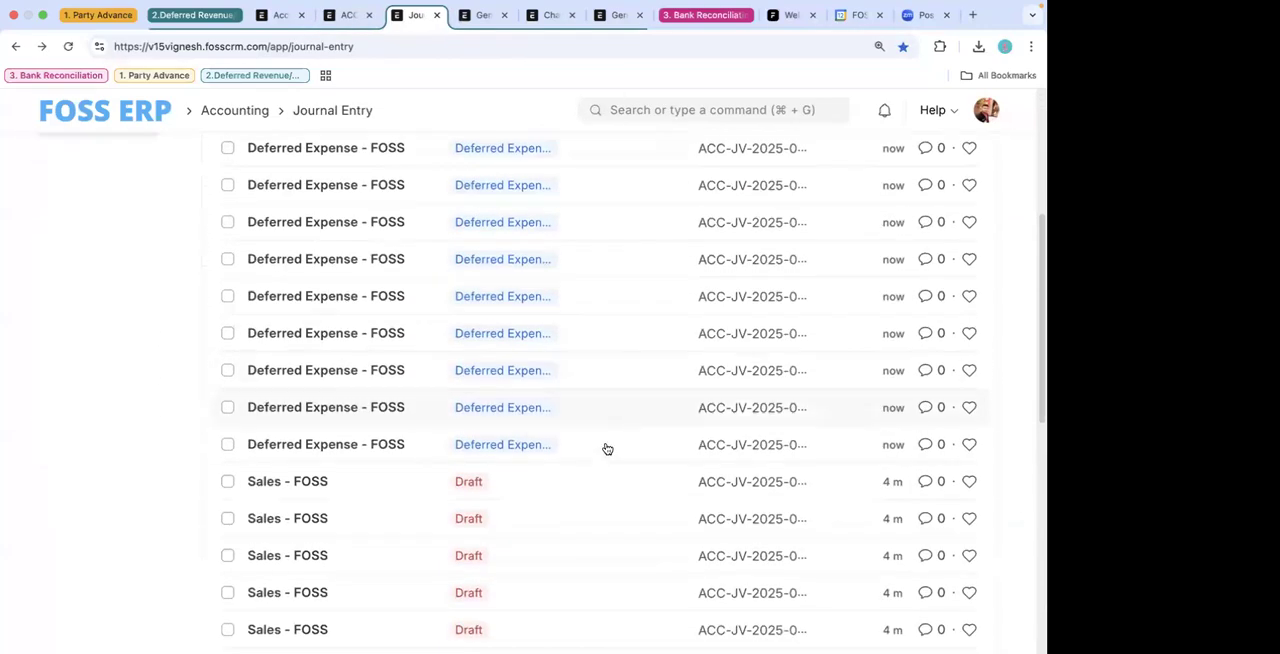
scroll(591, 425, down, 3)
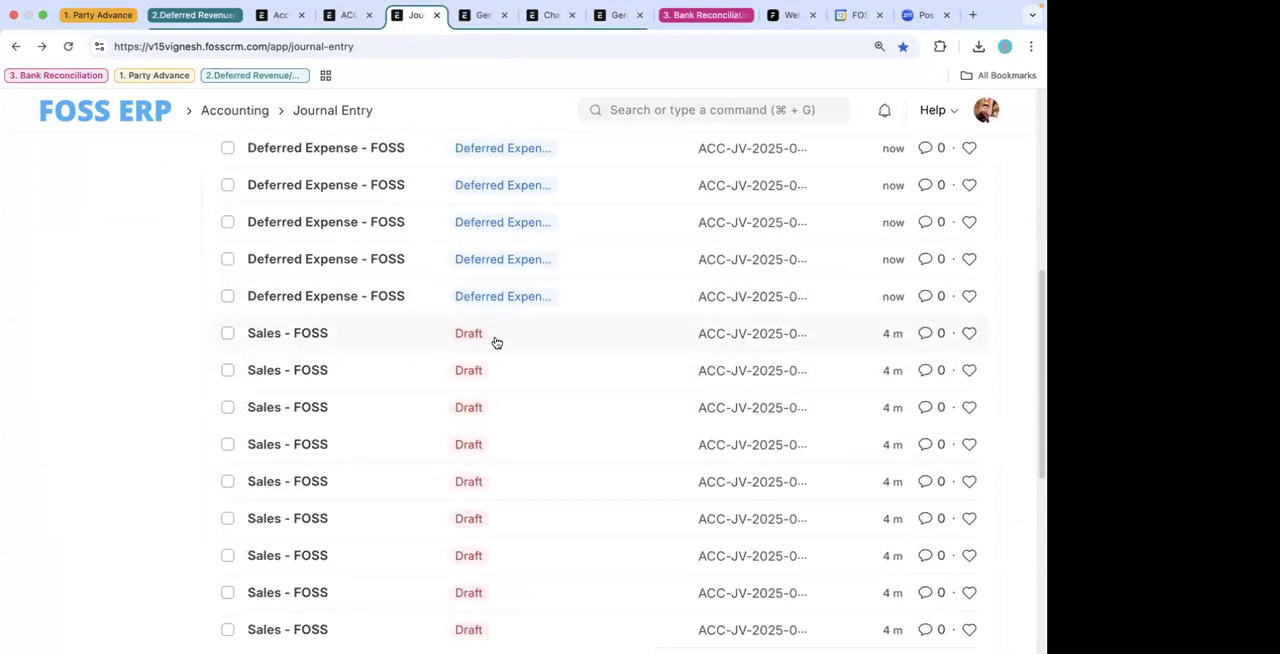
scroll(574, 480, down, 10)
scroll(579, 390, up, 10)
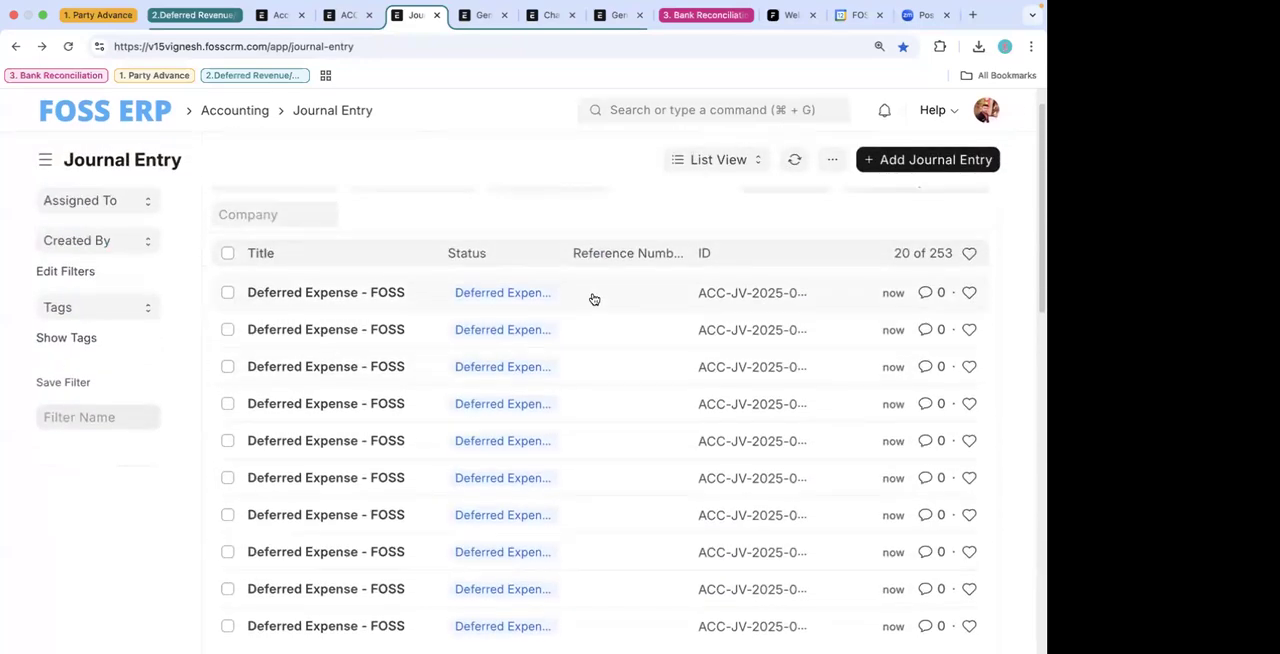
- Check the accounting entries of the topmost deferred expense journal entry, then return to the list
click(593, 299)
scroll(637, 460, down, 4)
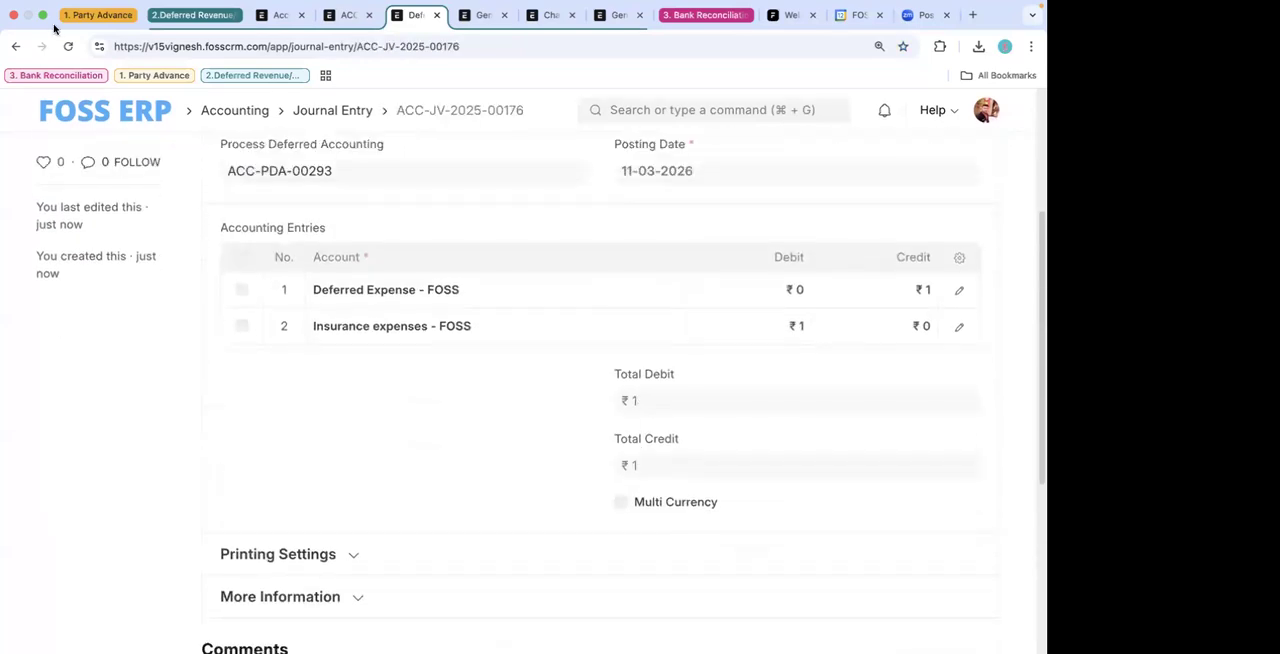
click(16, 46)
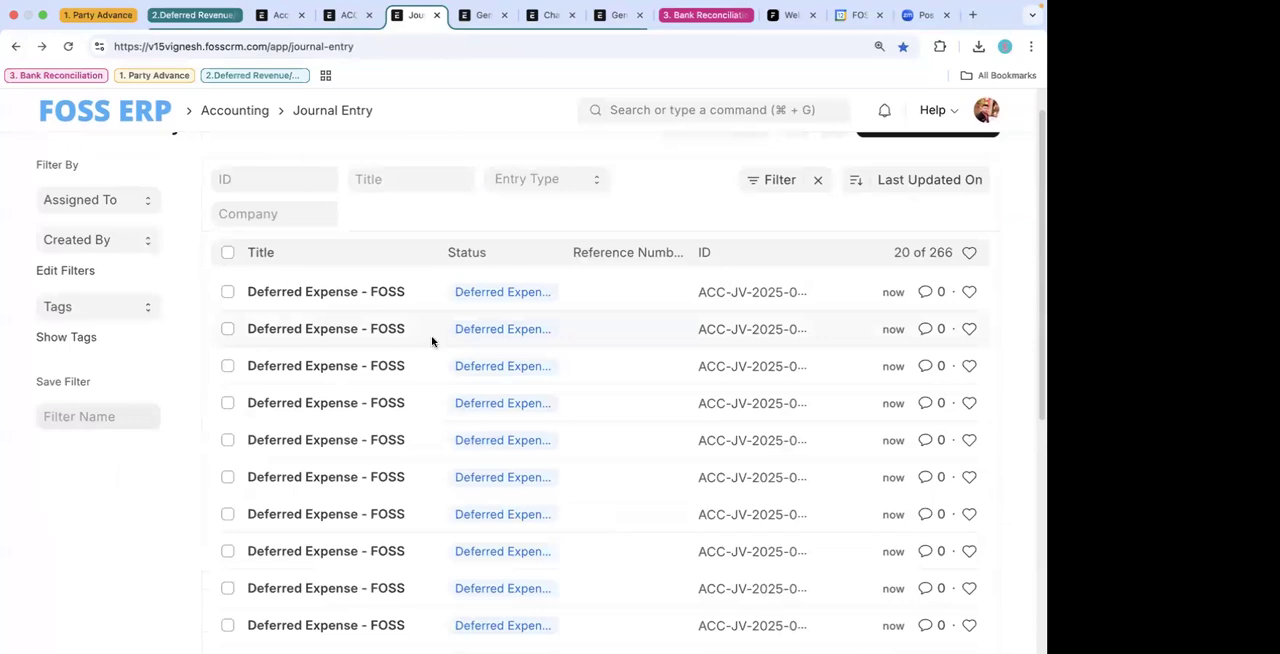
- Examine the posting date and accounting entries of the second deferred expense journal entry in the list, then go back
click(431, 340)
scroll(600, 563, down, 4)
scroll(600, 563, up, 3)
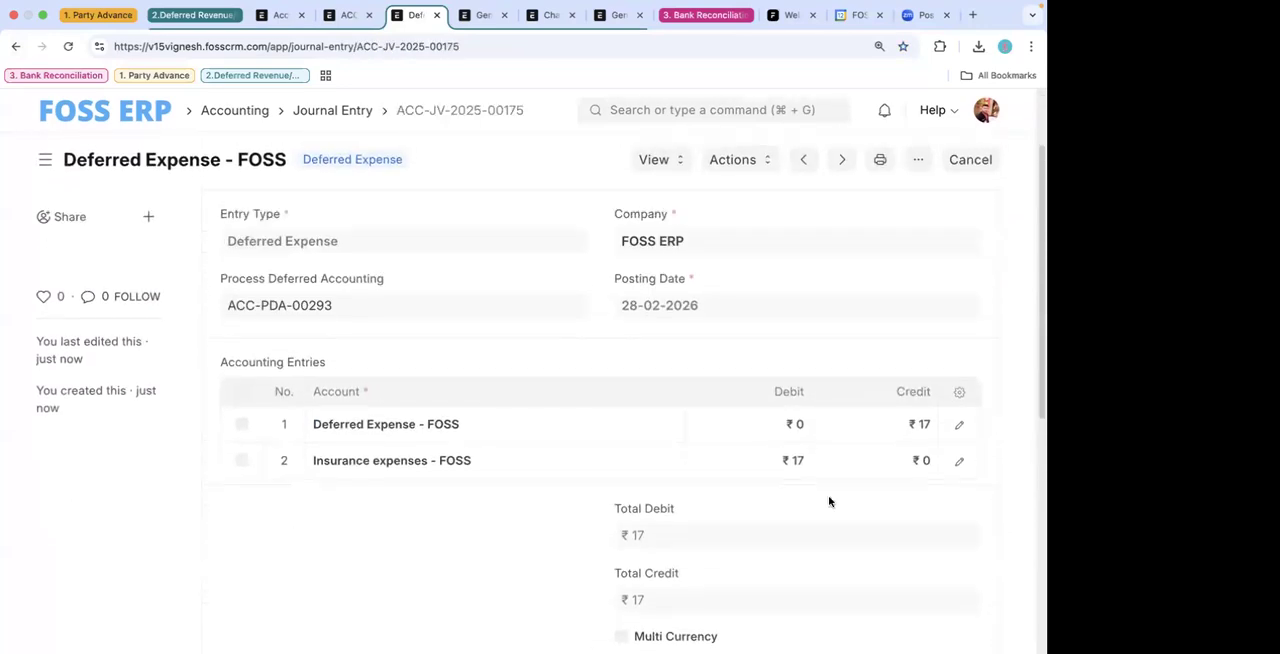
scroll(829, 502, up, 1)
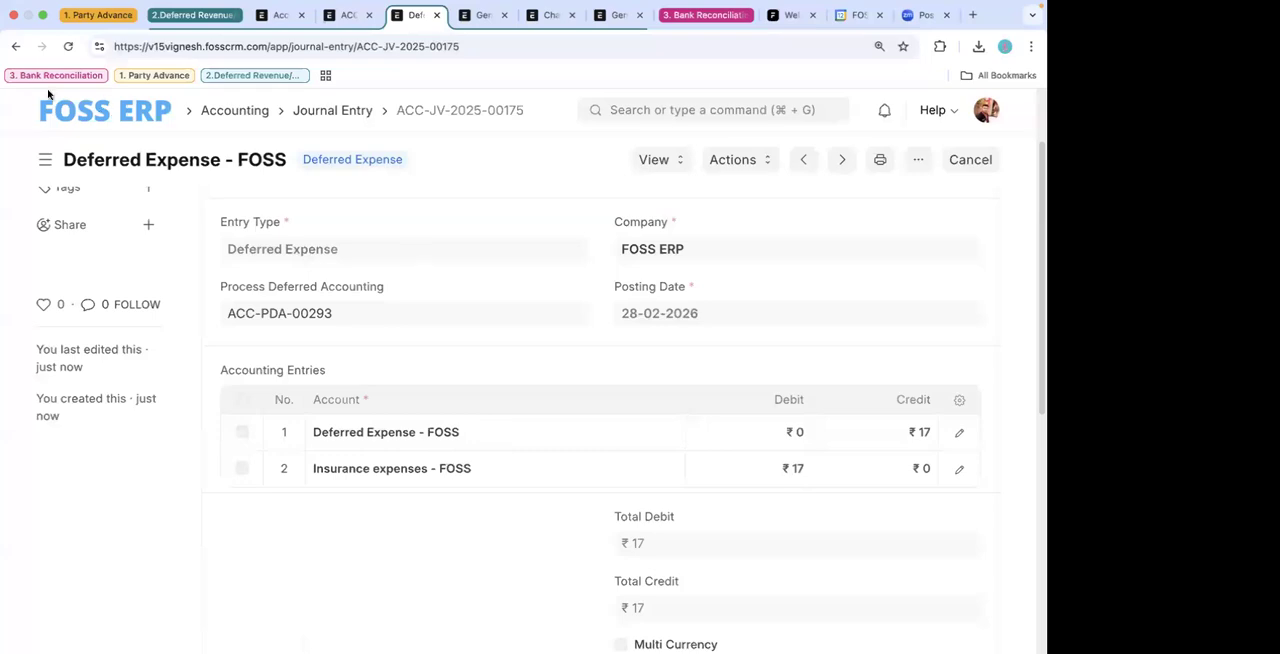
click(15, 47)
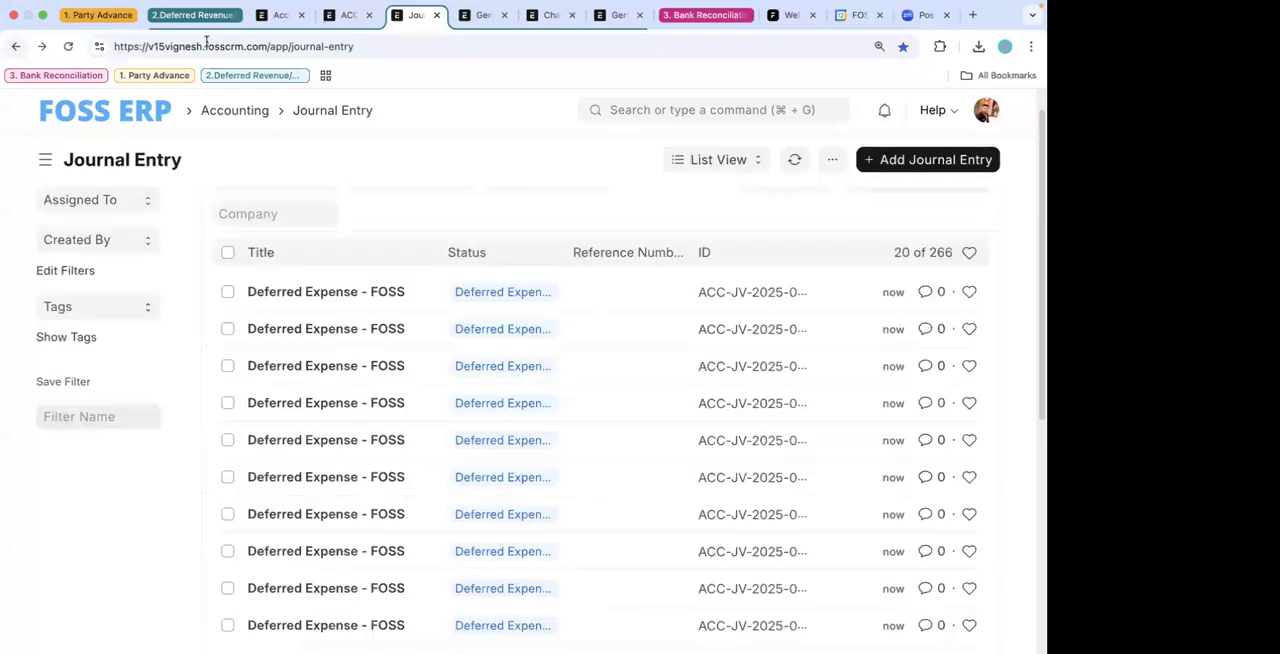
- Collapse the Deferred Revenue tab group and close the ungrouped tabs, starting with the Frappe welcome page
click(194, 15)
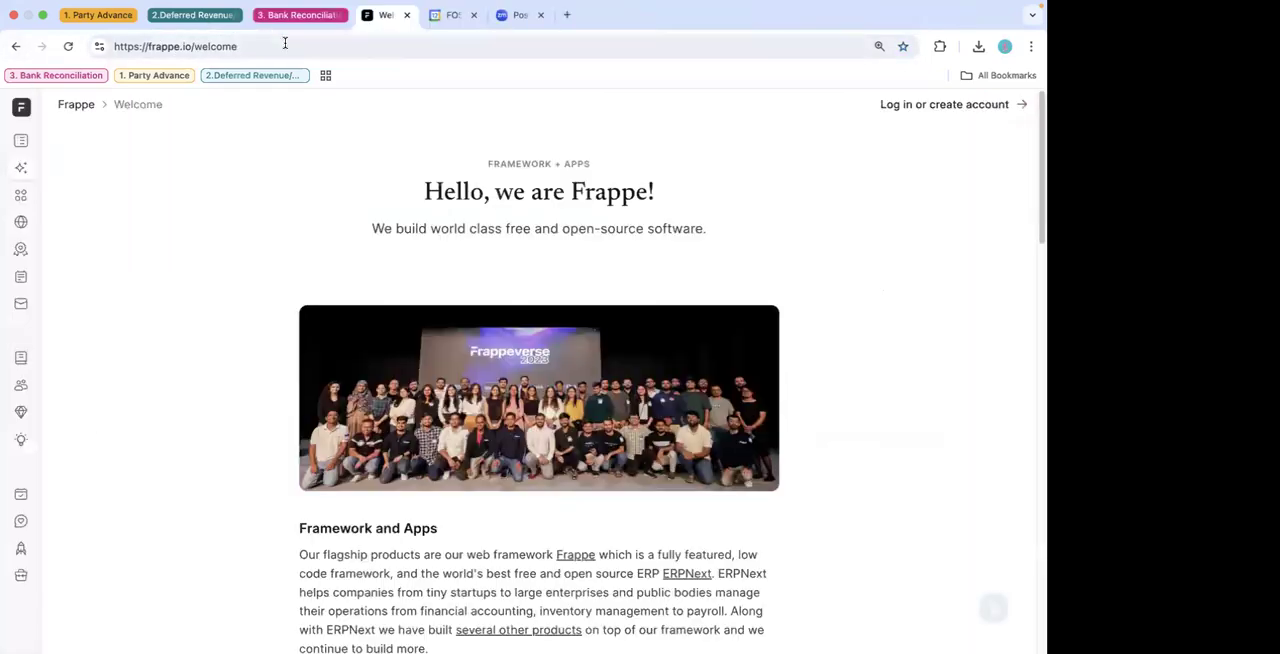
click(407, 15)
click(407, 15)
click(407, 15)
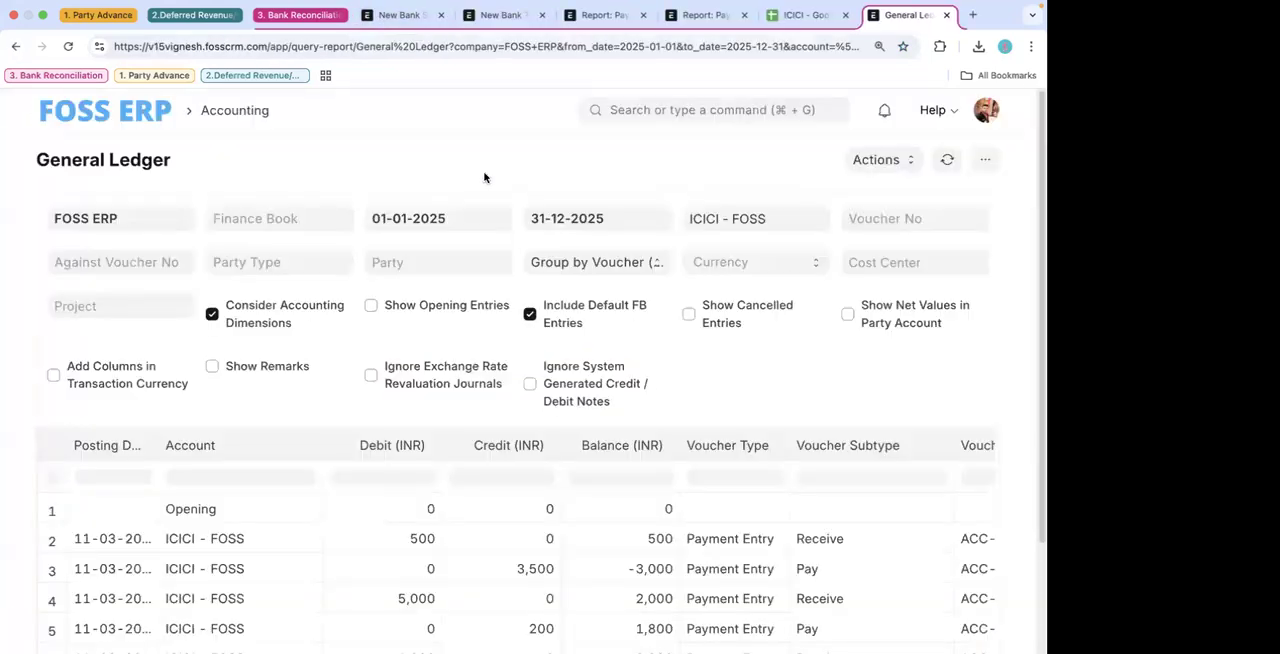
key(ctrl+Up)
click(653, 54)
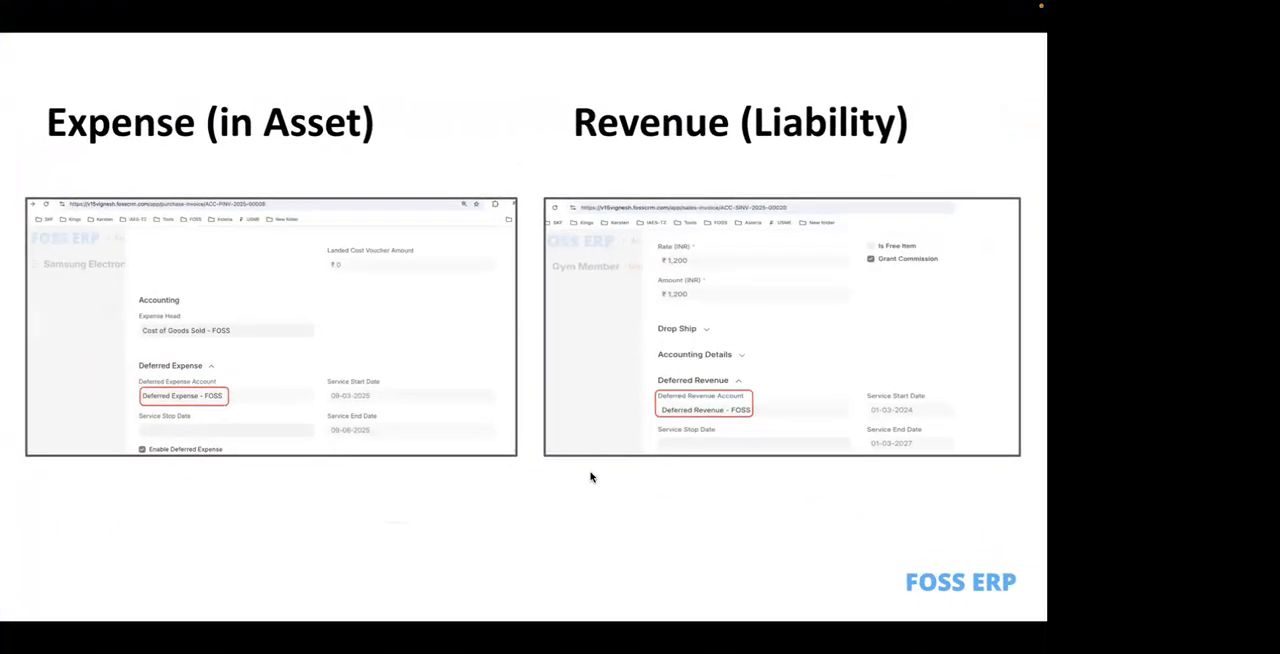
key(Right)
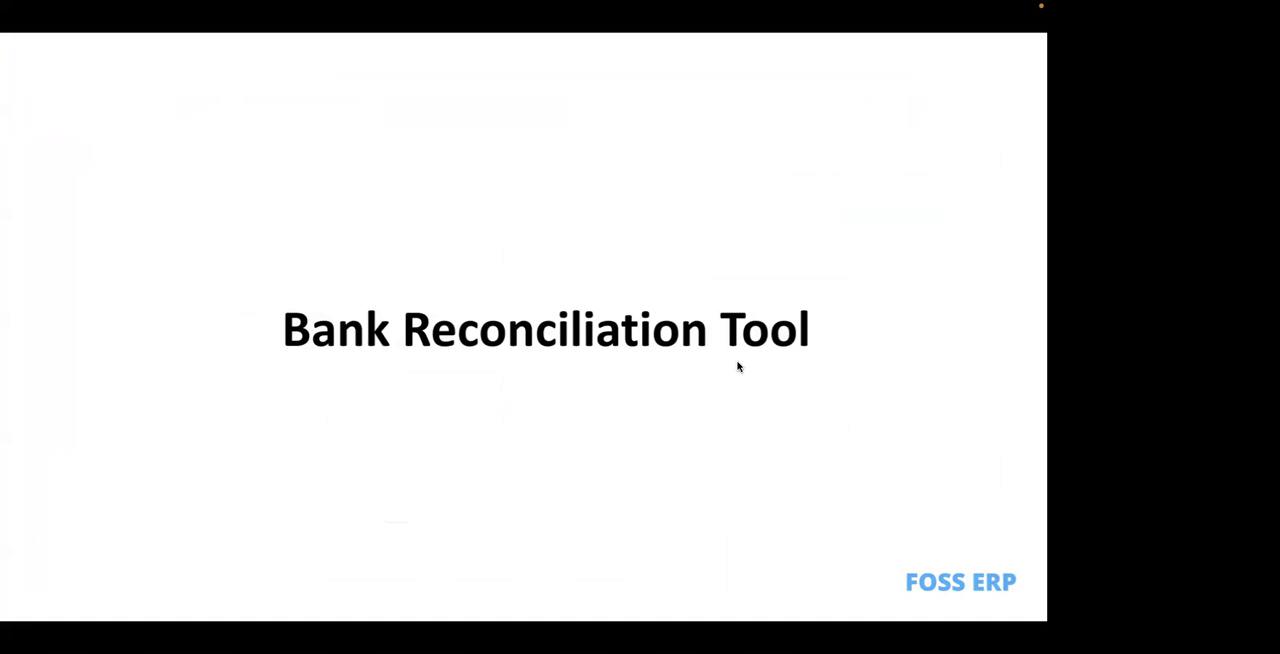
key(Right)
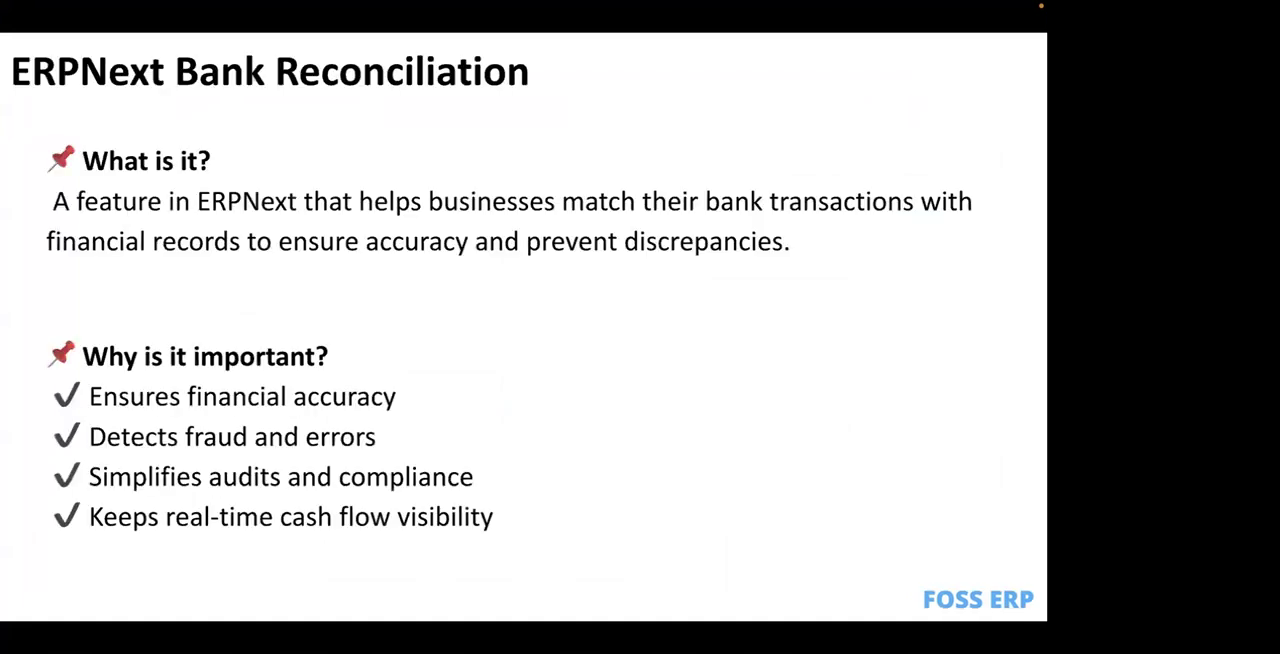
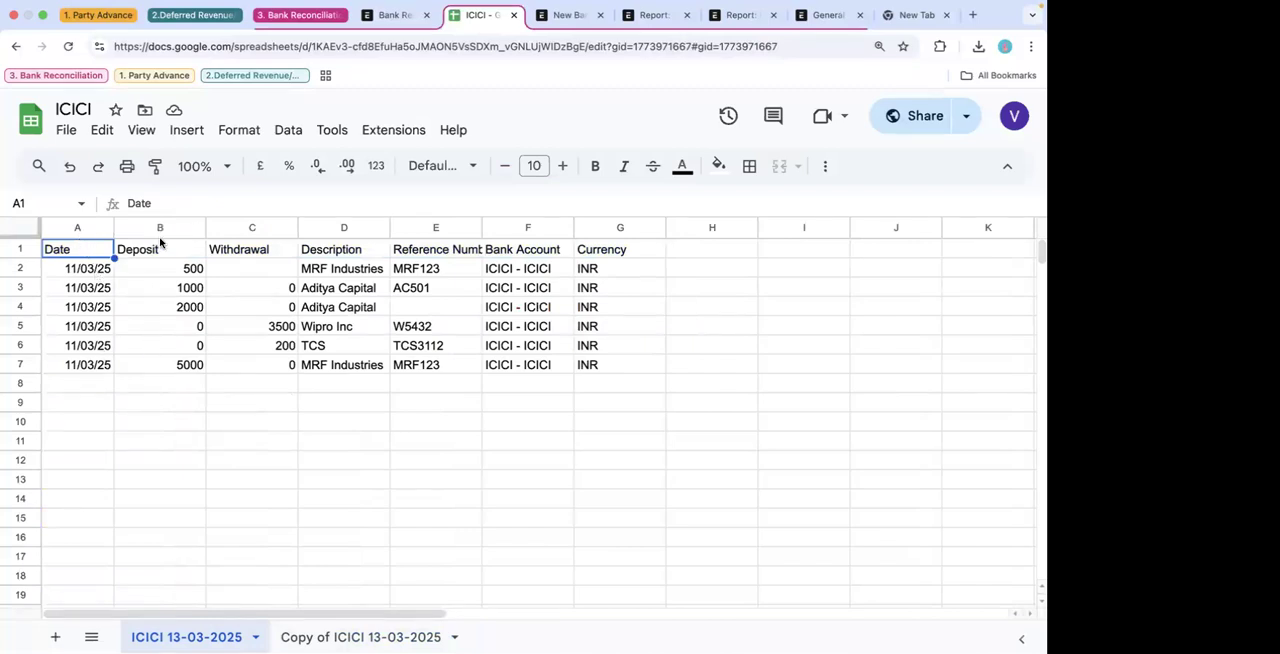
- Review the transaction columns from Deposit to Currency in the ICICI 13-03-2025 sheet and widen the Reference Number column to fit its heading
drag(178, 270, 181, 349)
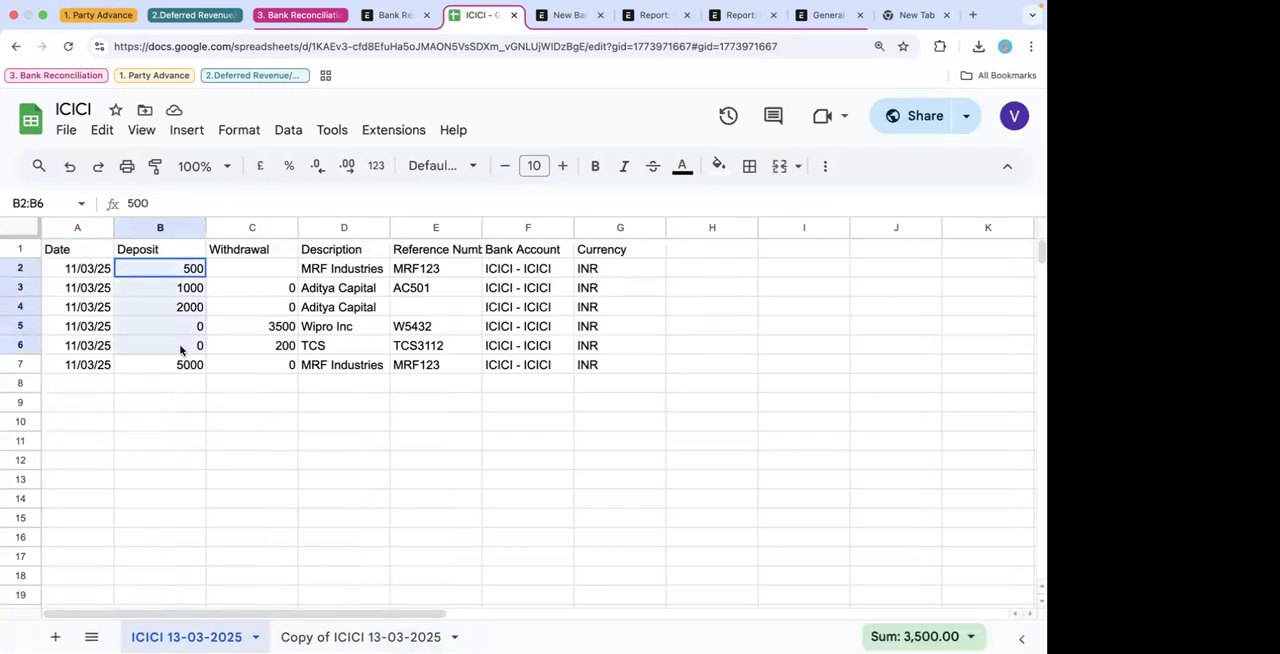
drag(266, 266, 269, 352)
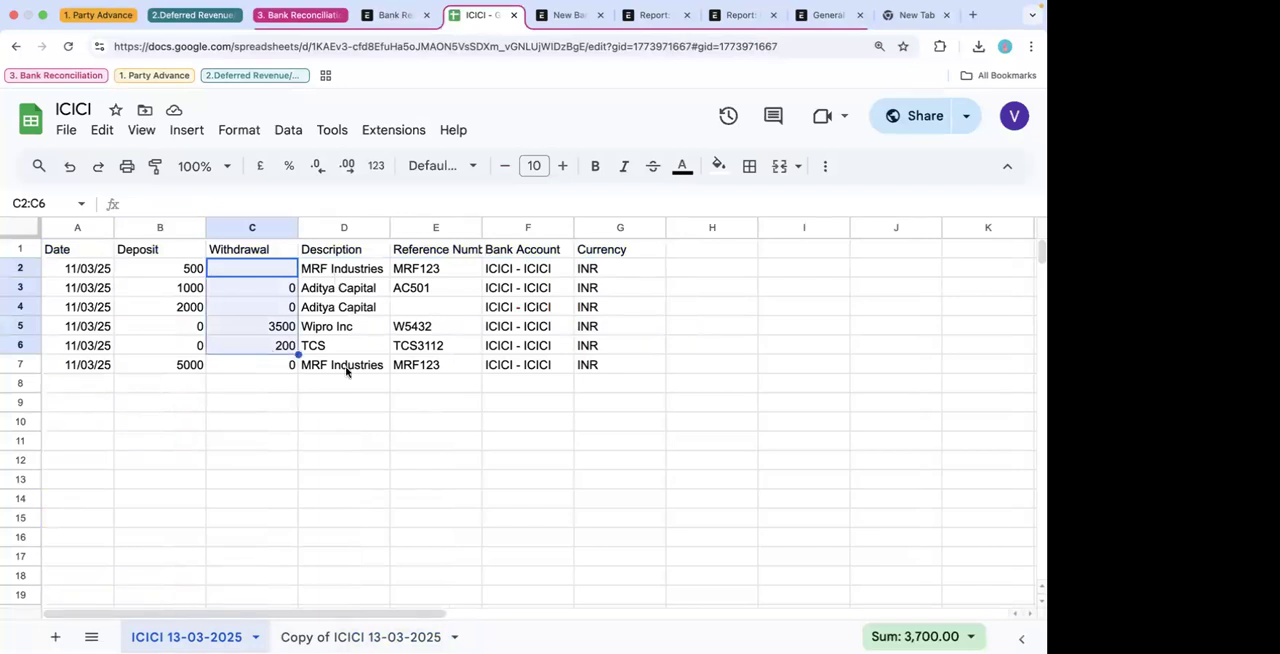
drag(343, 268, 343, 421)
drag(422, 272, 414, 360)
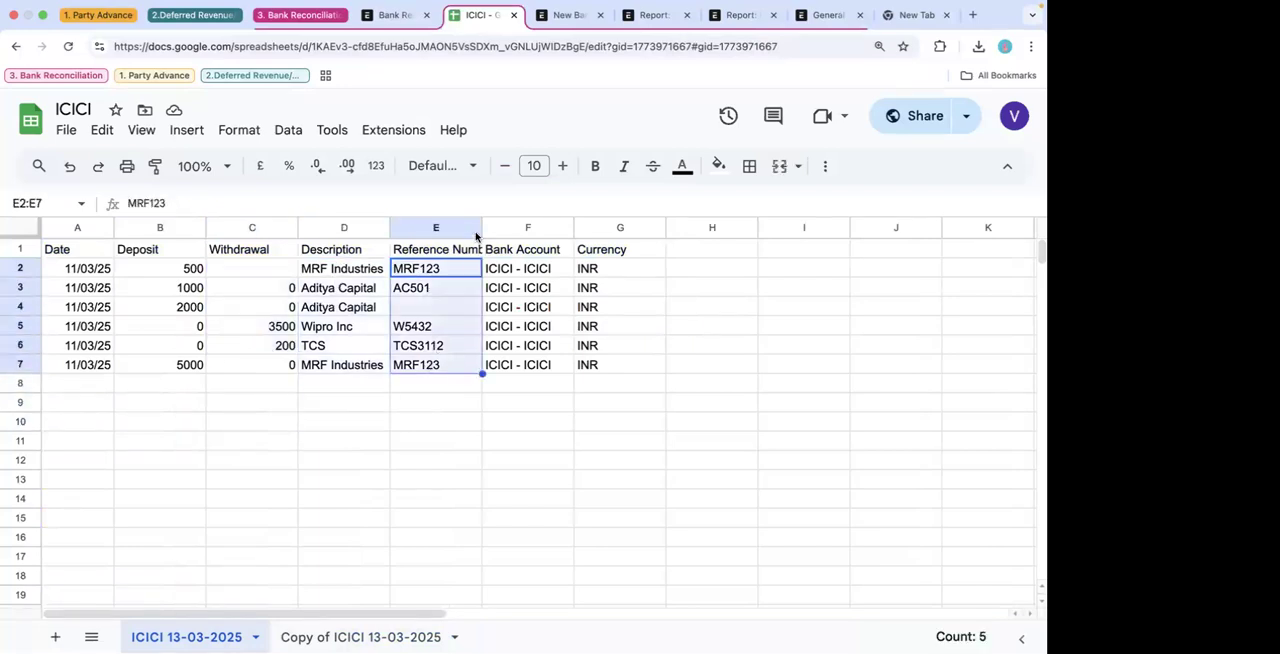
drag(482, 227, 504, 227)
drag(574, 269, 580, 363)
drag(637, 262, 627, 359)
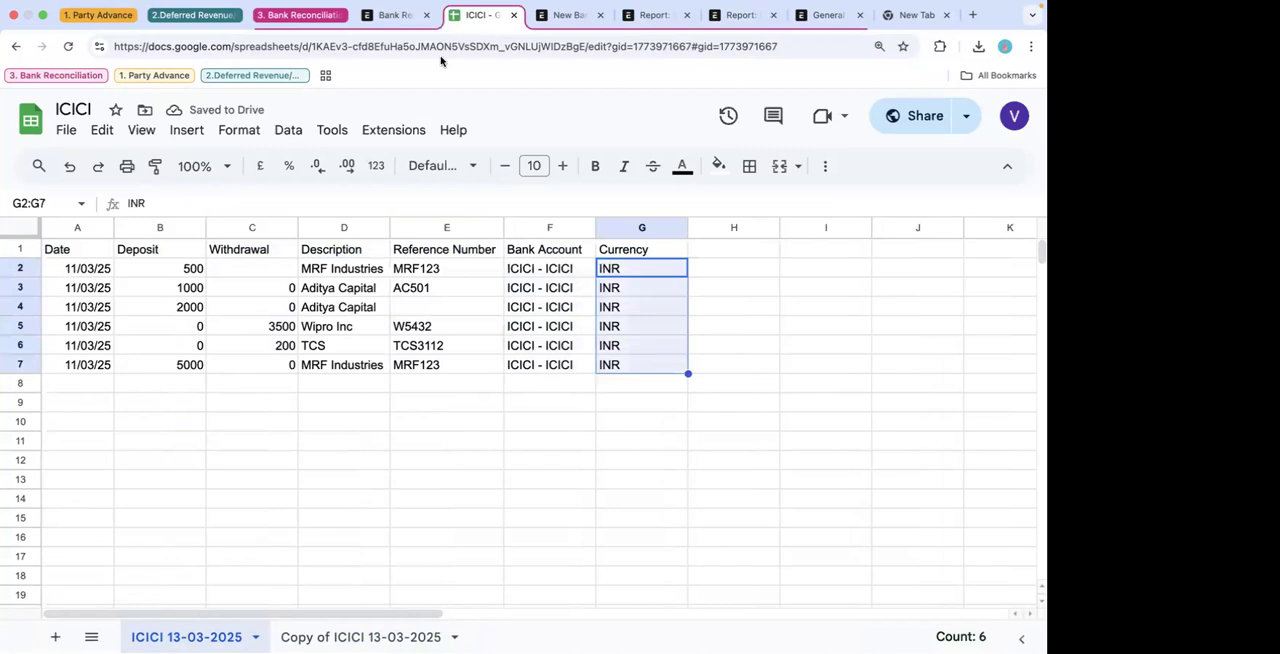
- In the Bank Reconciliation Tool, set the company to FOSS ERP and the bank account to ICICI - ICICI
click(395, 15)
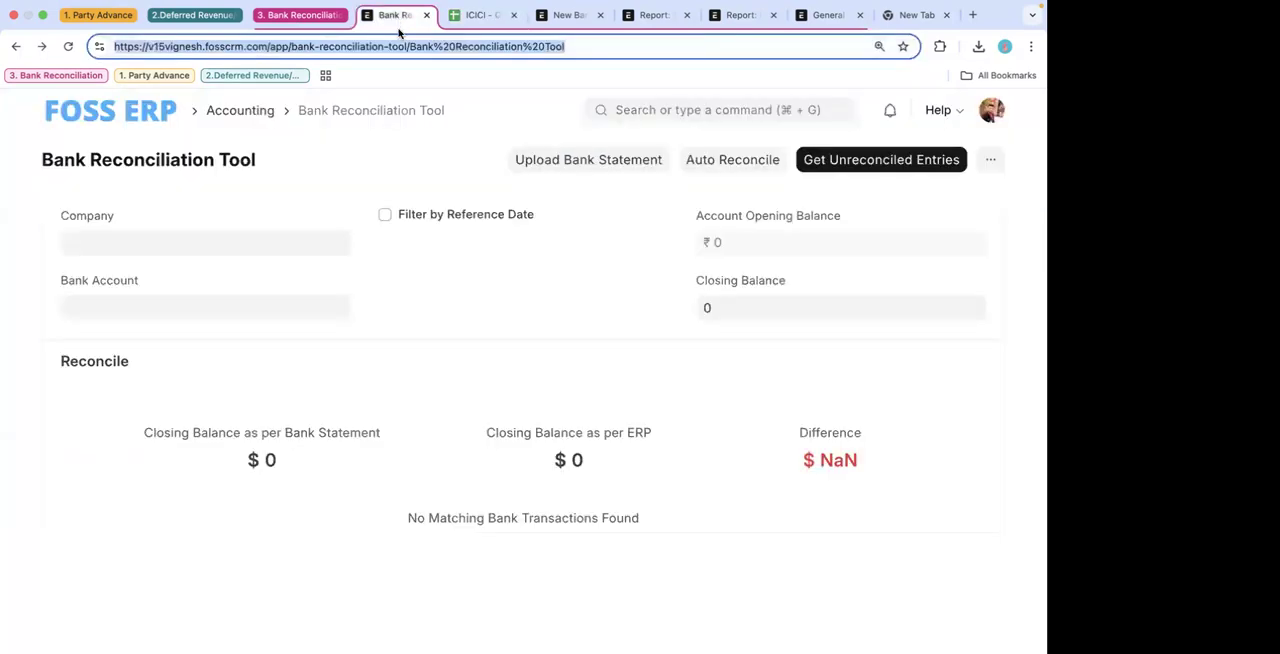
click(297, 253)
text(foss)
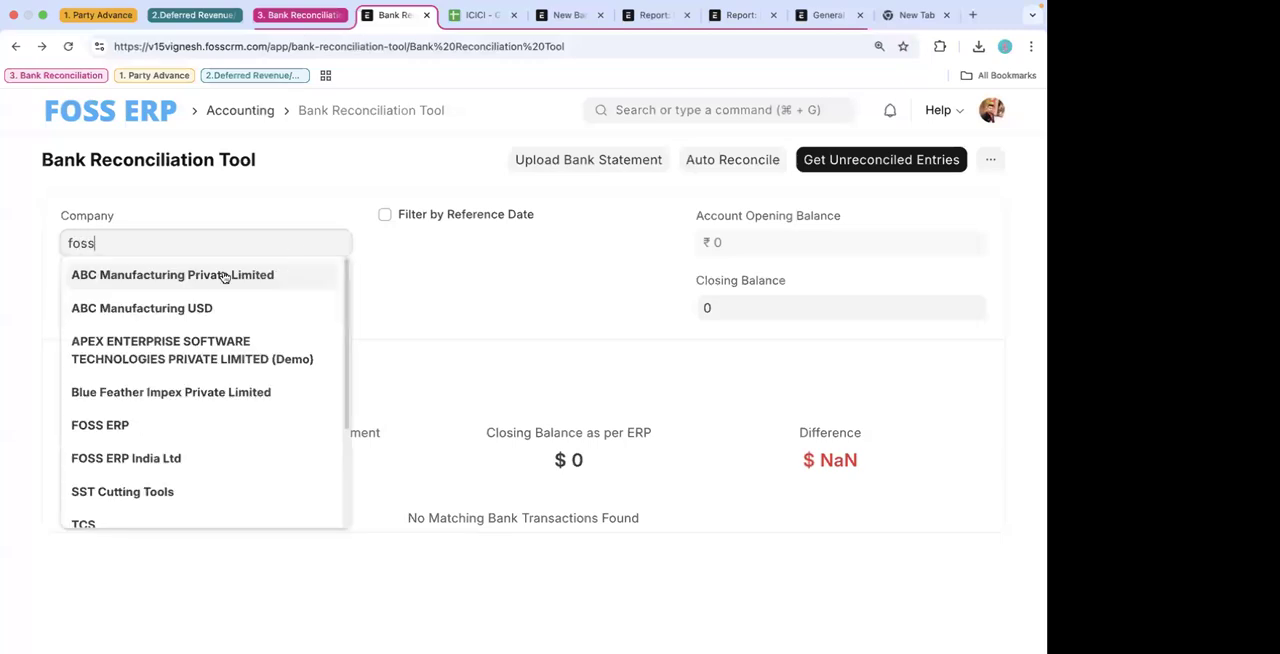
click(191, 282)
click(158, 302)
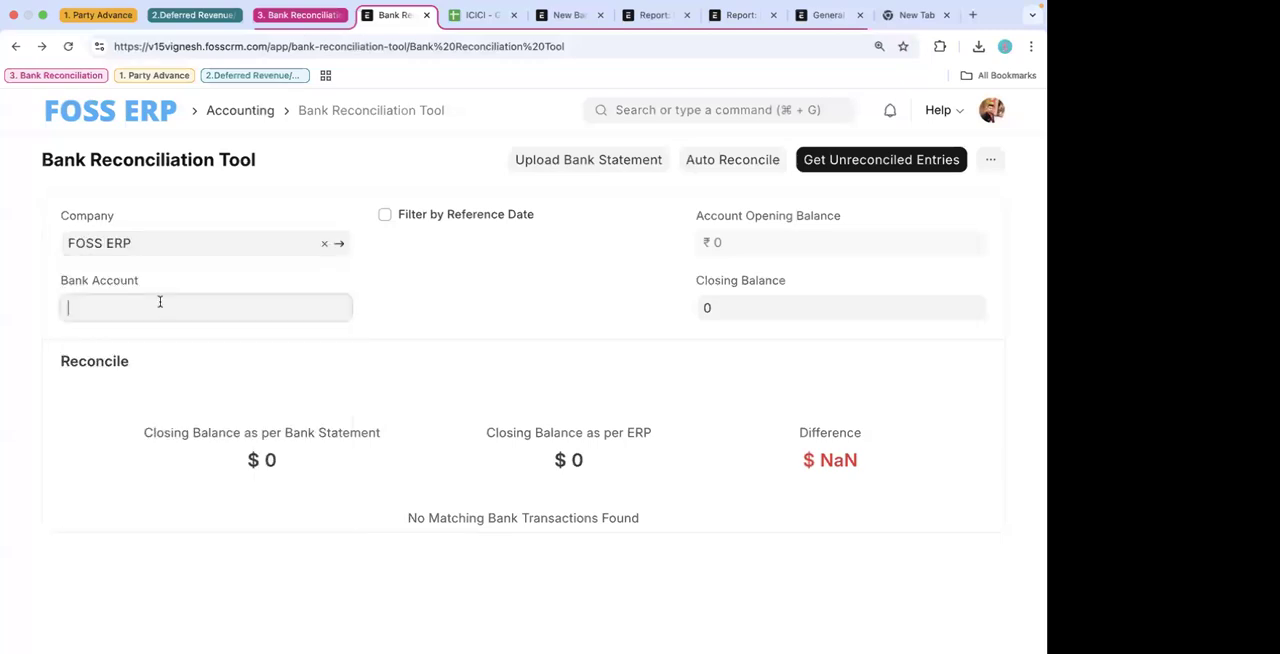
click(161, 446)
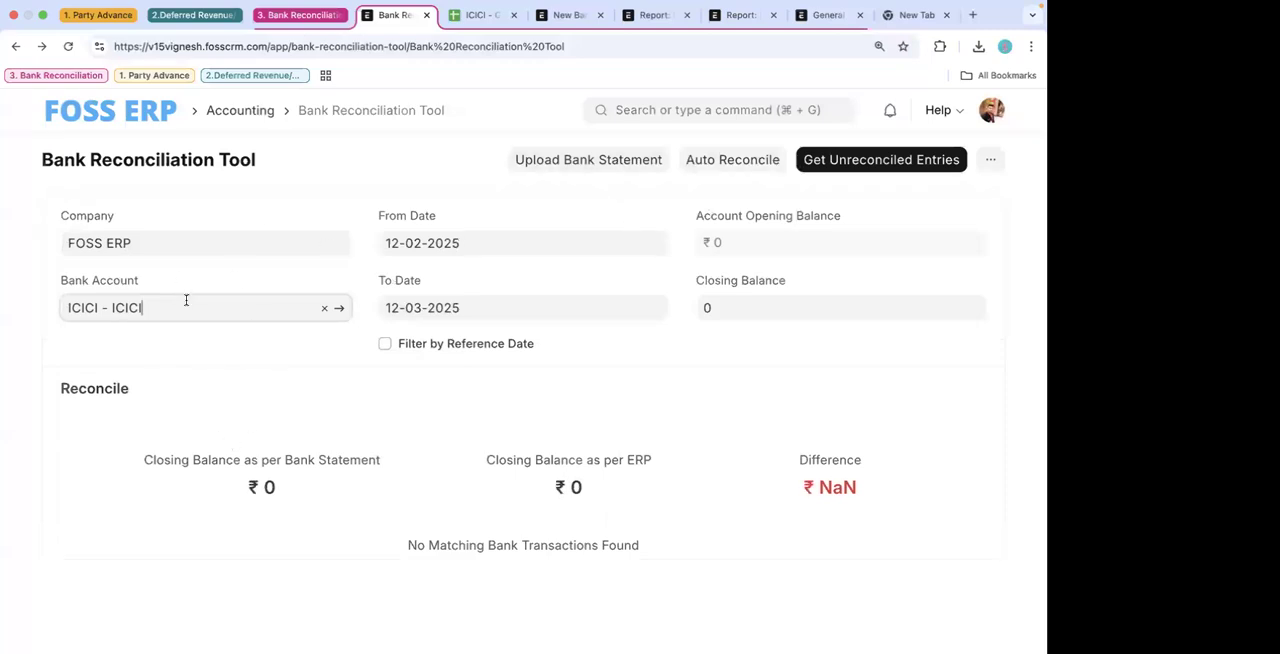
- Examine the deposit and withdrawal totals and the bank closing balance formula in the Copy of ICICI 13-03-2025 sheet
click(478, 15)
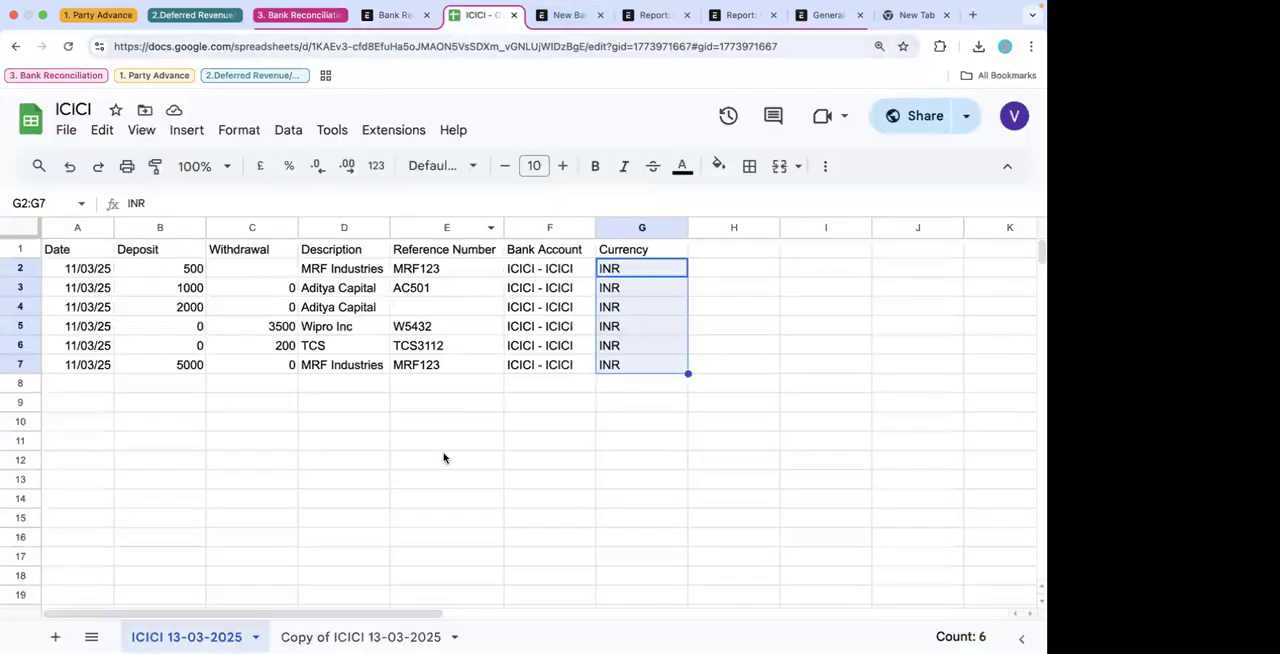
click(340, 634)
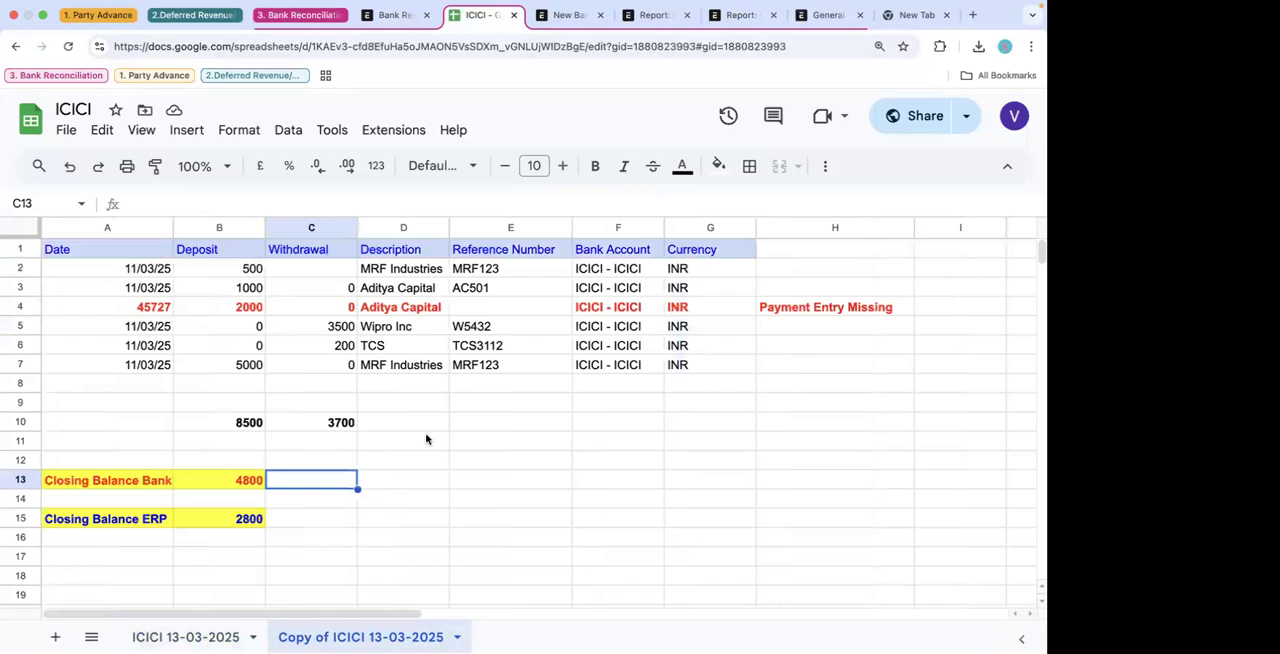
drag(173, 228, 127, 230)
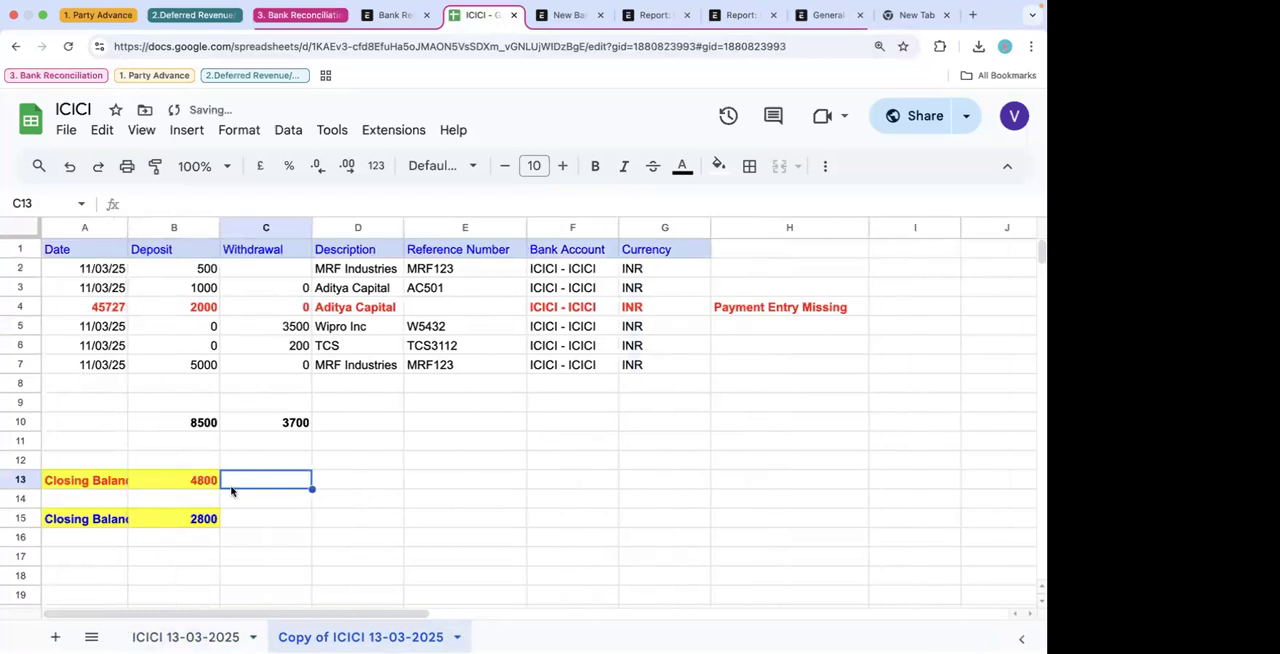
drag(207, 274, 201, 365)
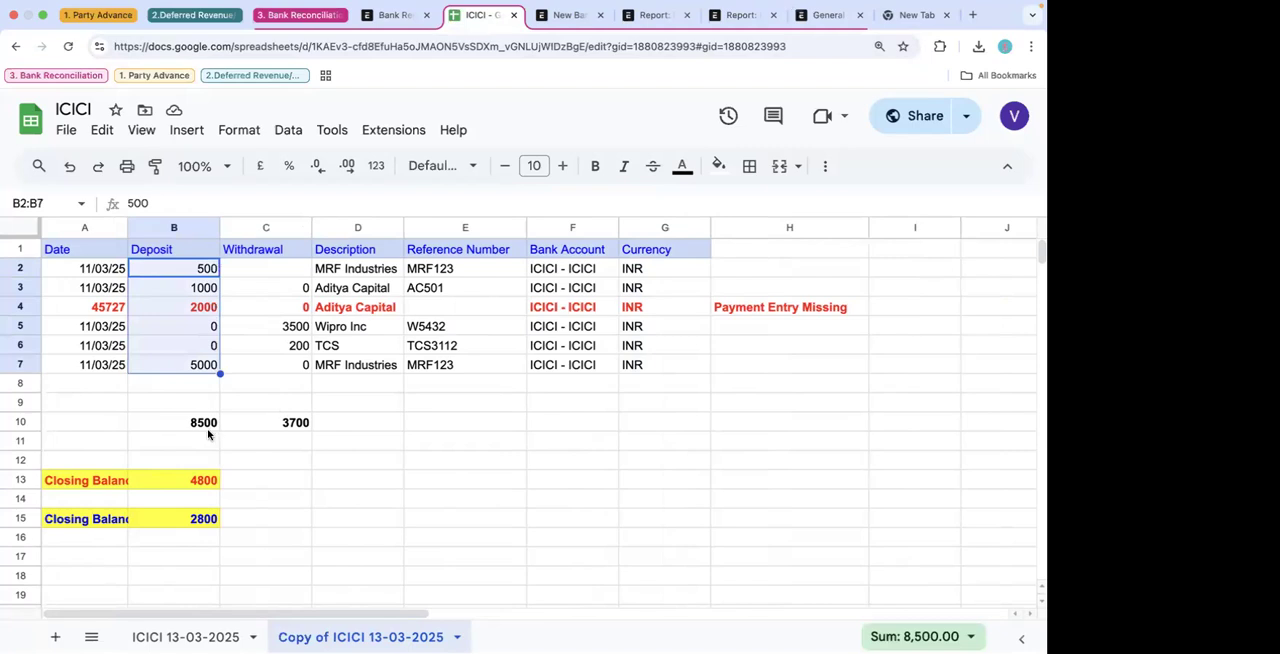
drag(291, 270, 290, 365)
click(286, 424)
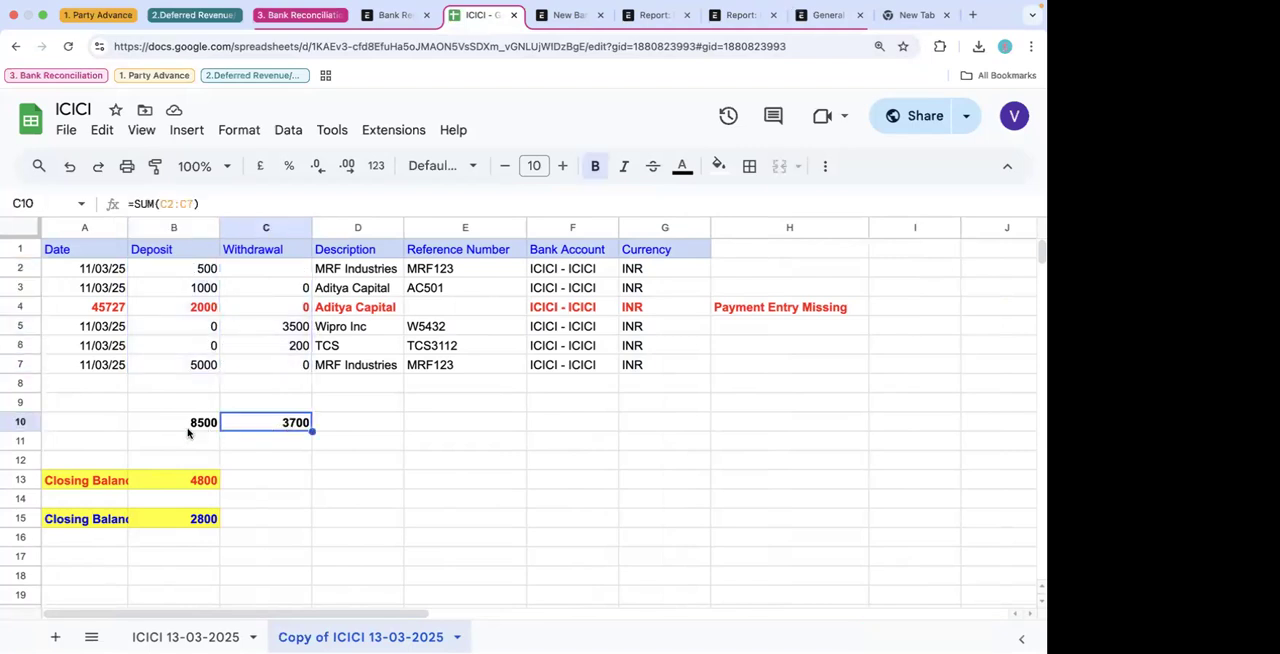
click(192, 484)
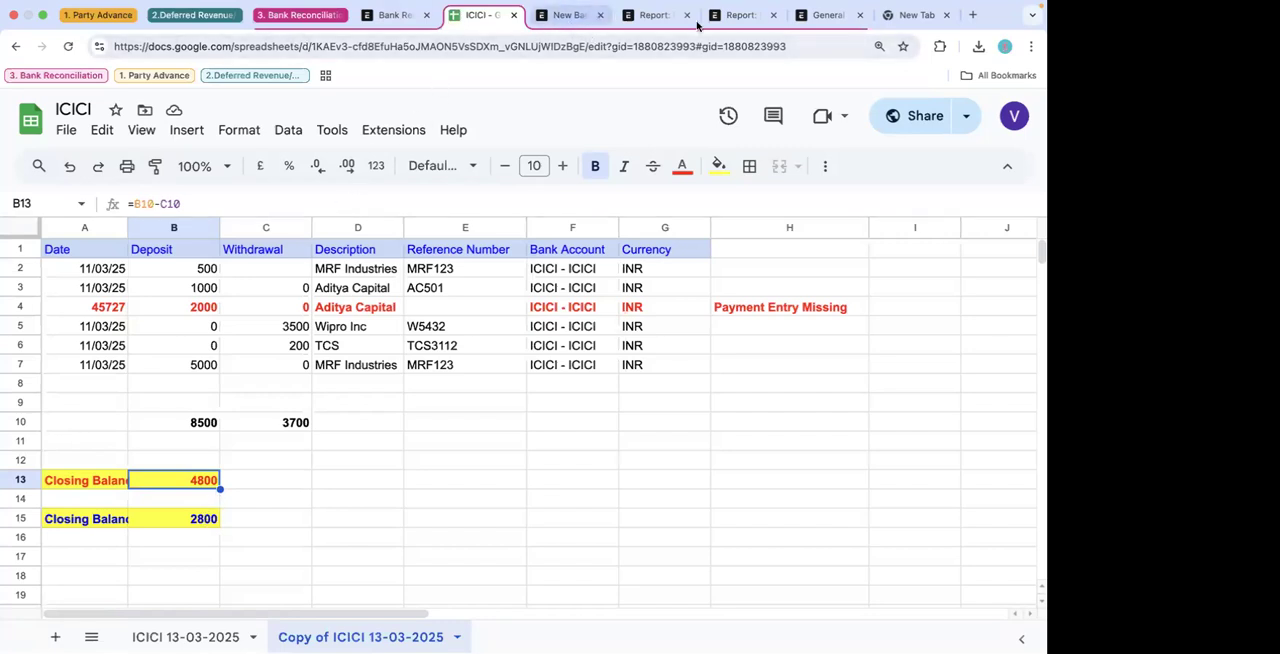
- Review the debit, credit and closing balance figures for the ICICI - FOSS account in the General Ledger report
click(829, 17)
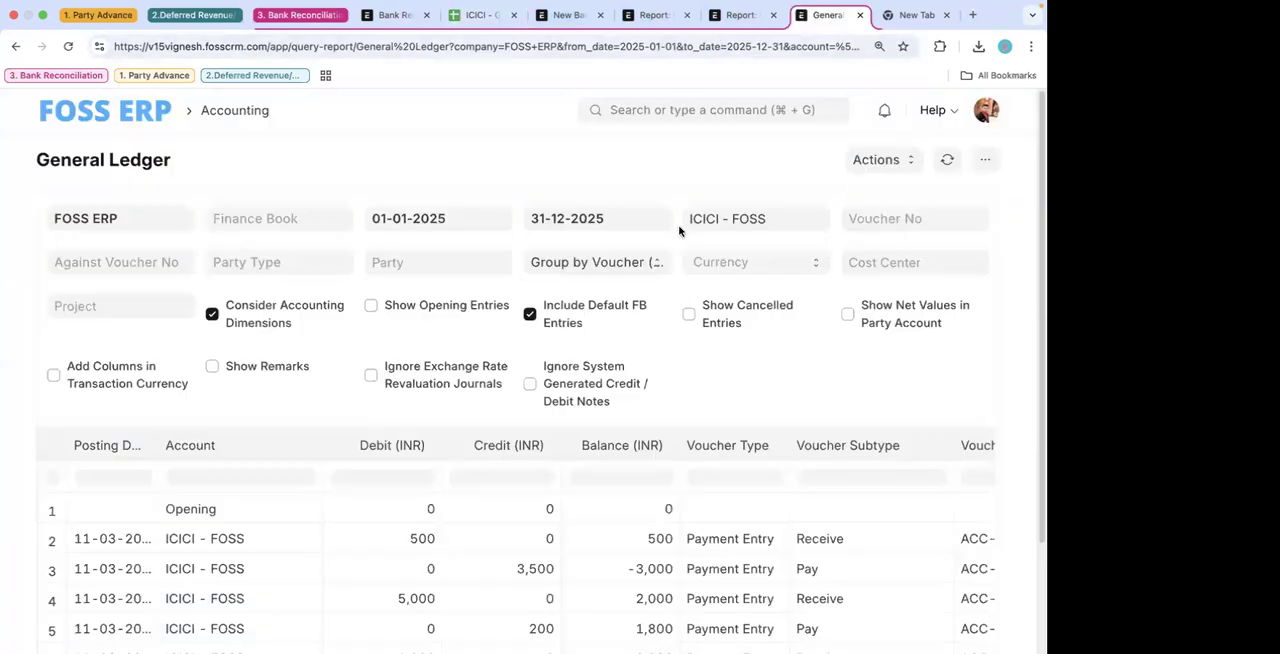
scroll(679, 231, down, 3)
scroll(679, 231, up, 2)
scroll(679, 231, down, 2)
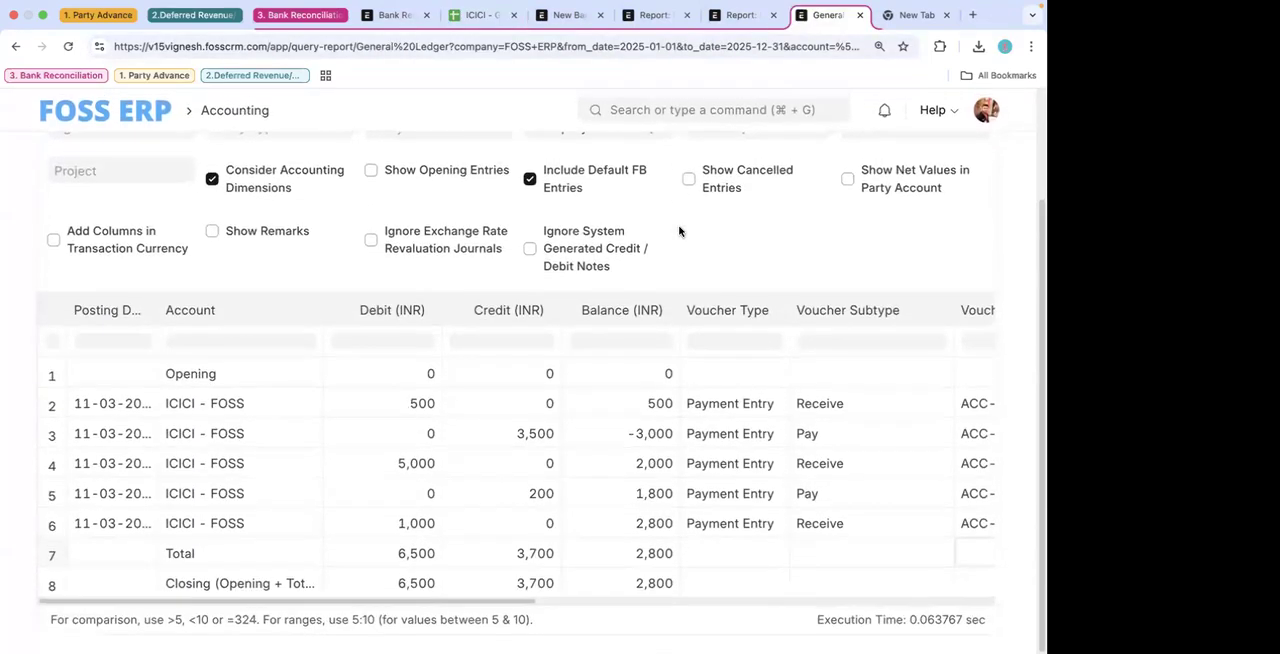
scroll(679, 231, up, 3)
scroll(323, 429, down, 3)
drag(534, 437, 533, 487)
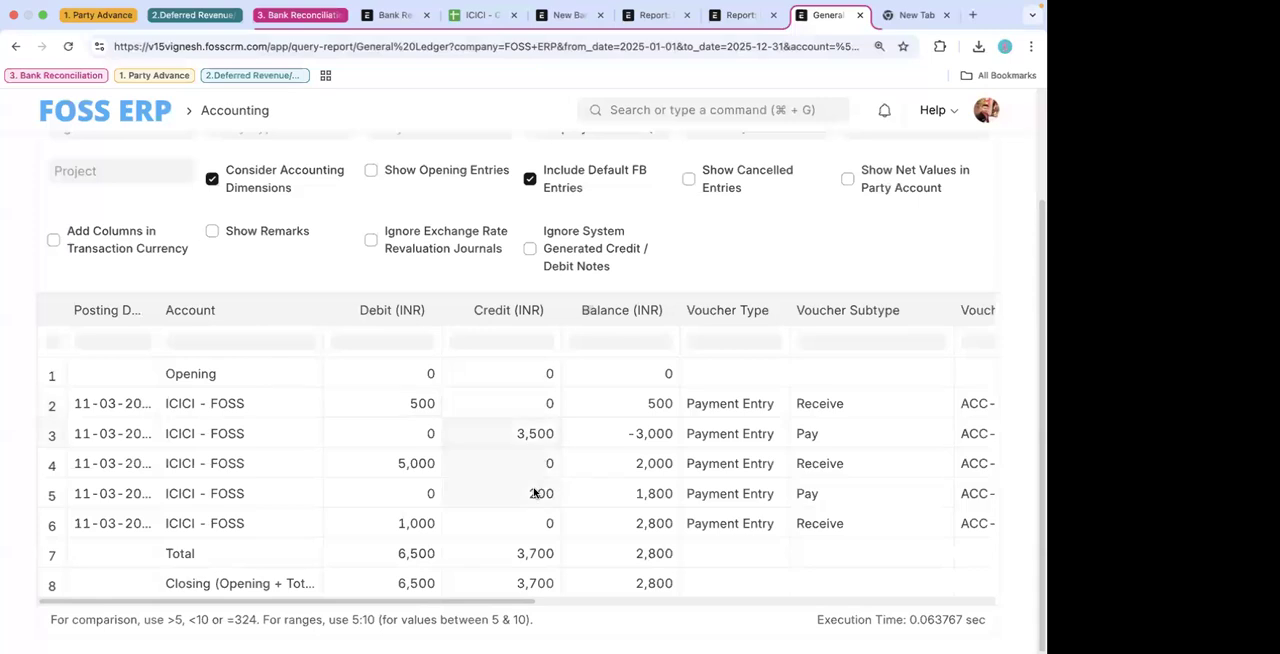
- Return to the ICICI spreadsheet copy and compare the matched transaction dates, the missing payment entry row and the ERP closing balance formula
click(308, 16)
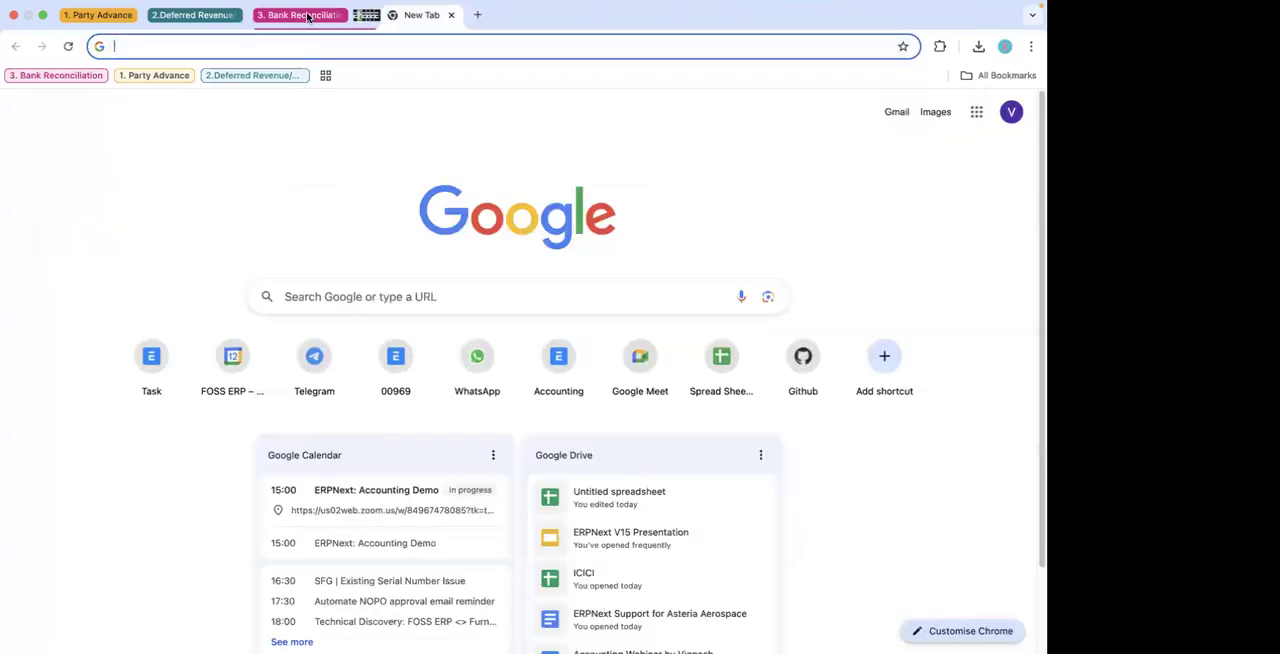
click(288, 14)
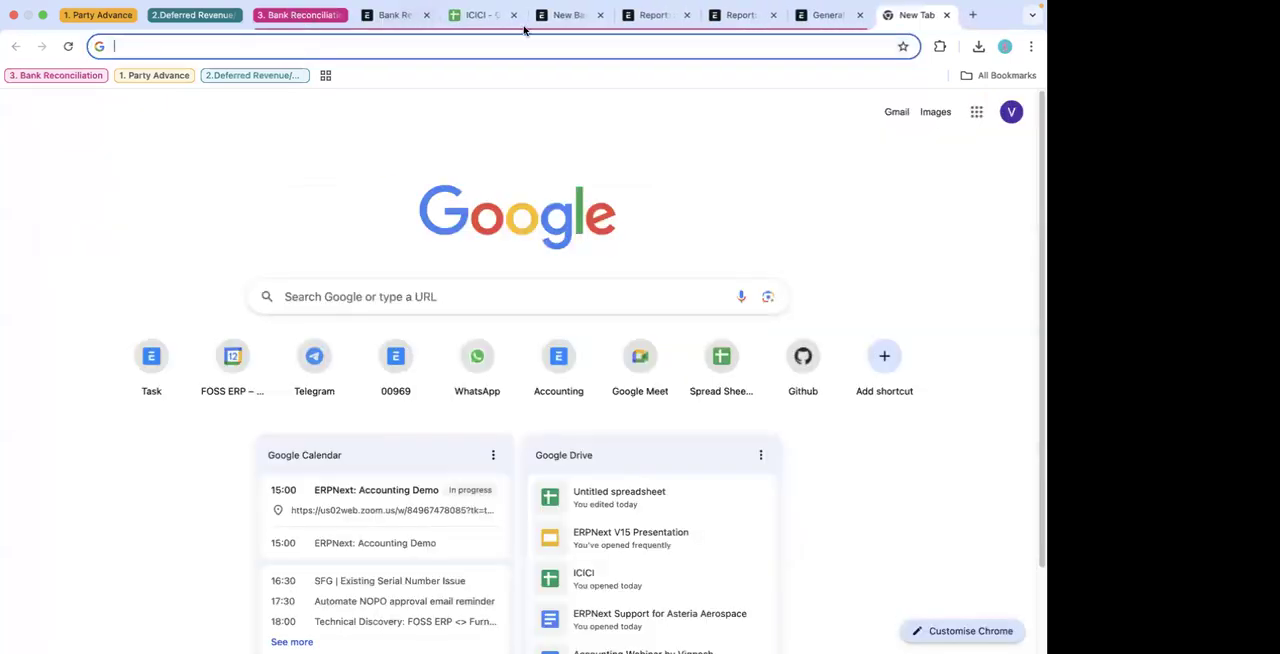
click(470, 14)
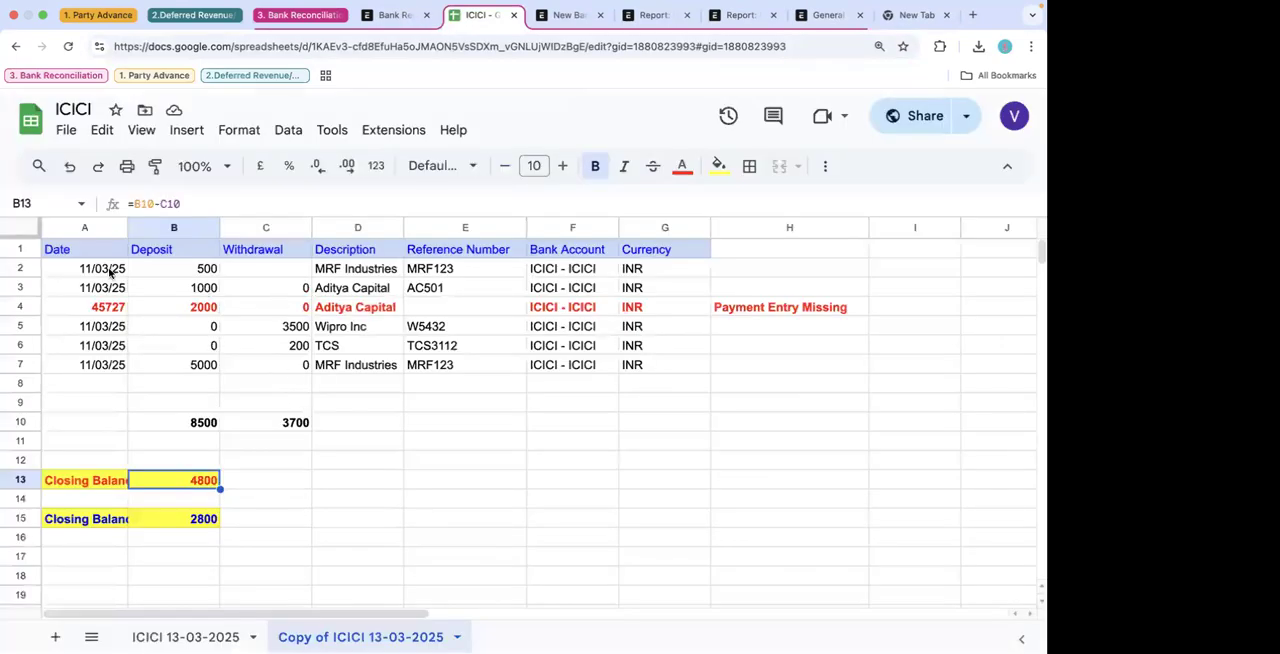
drag(110, 272, 110, 289)
drag(107, 330, 110, 364)
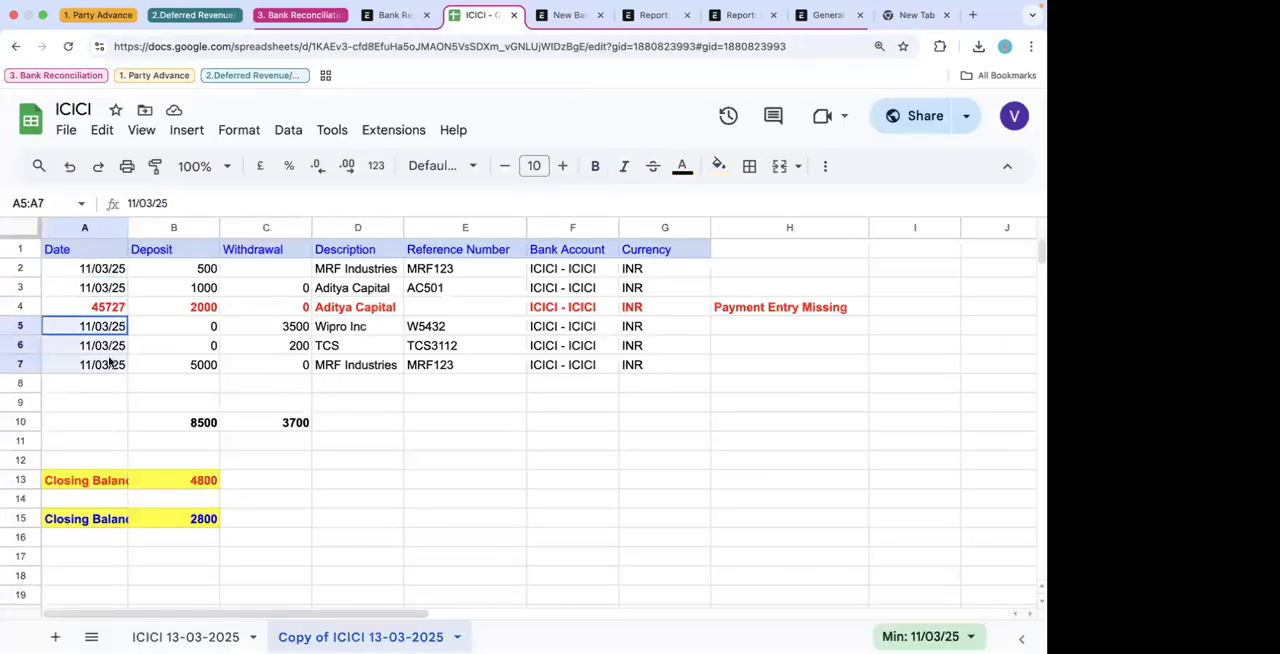
drag(108, 277, 111, 287)
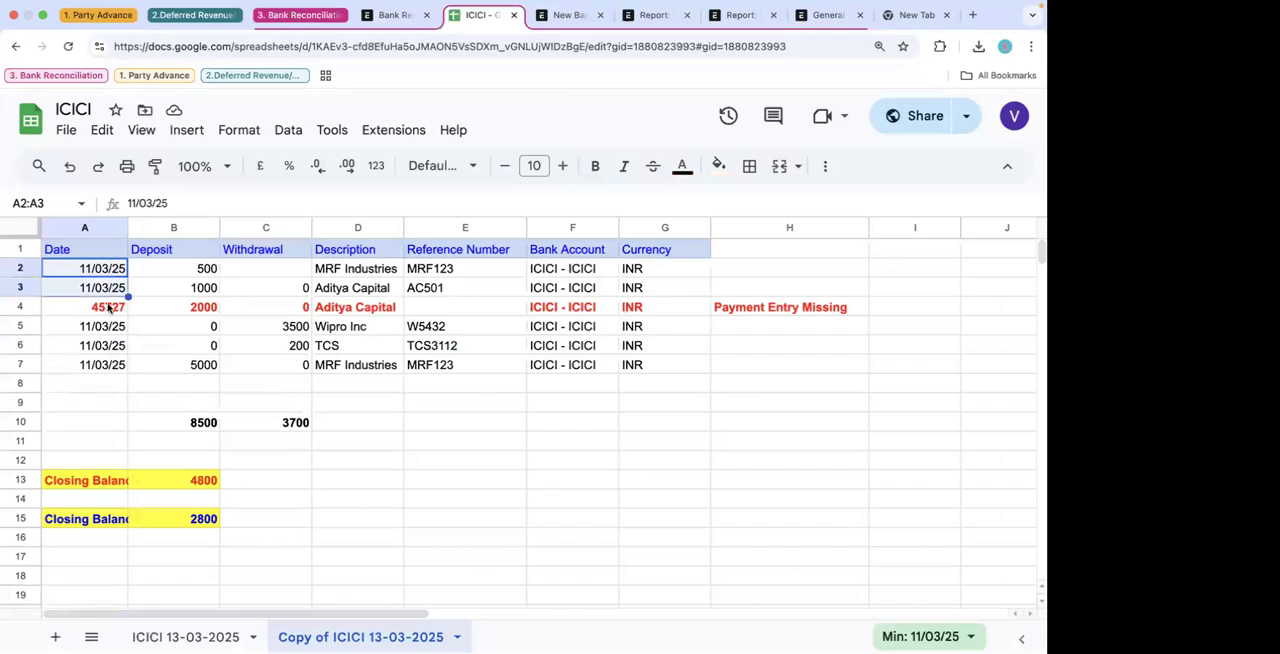
drag(109, 333, 113, 367)
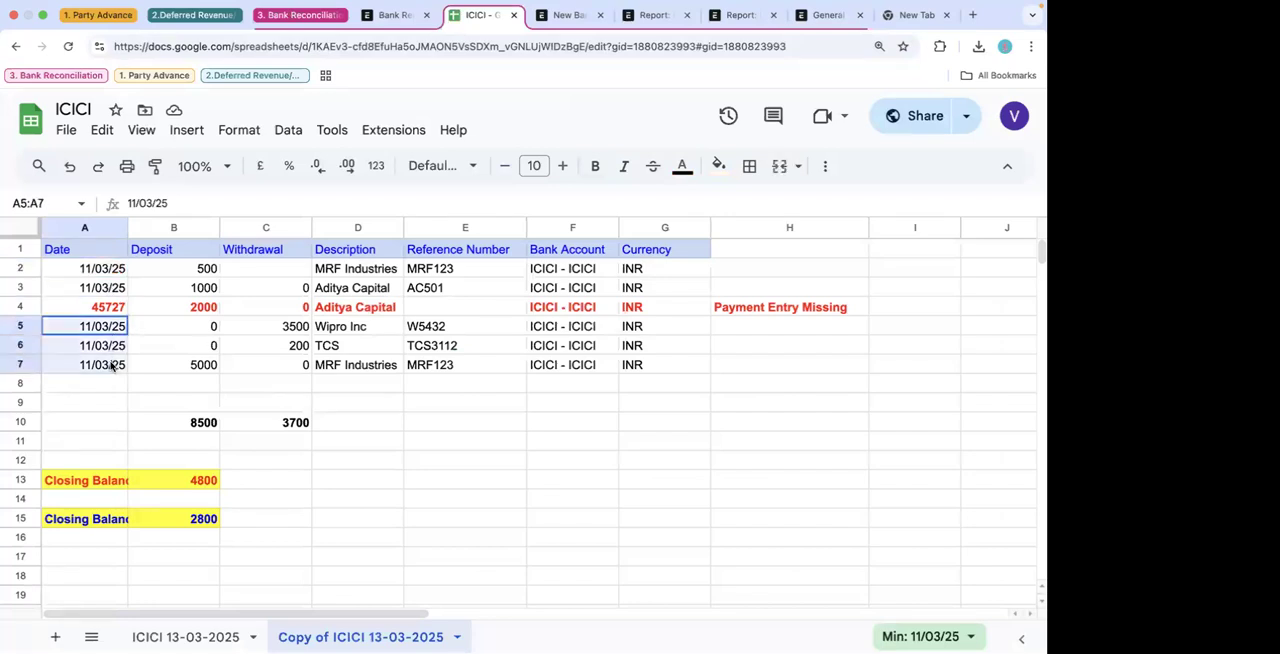
click(19, 306)
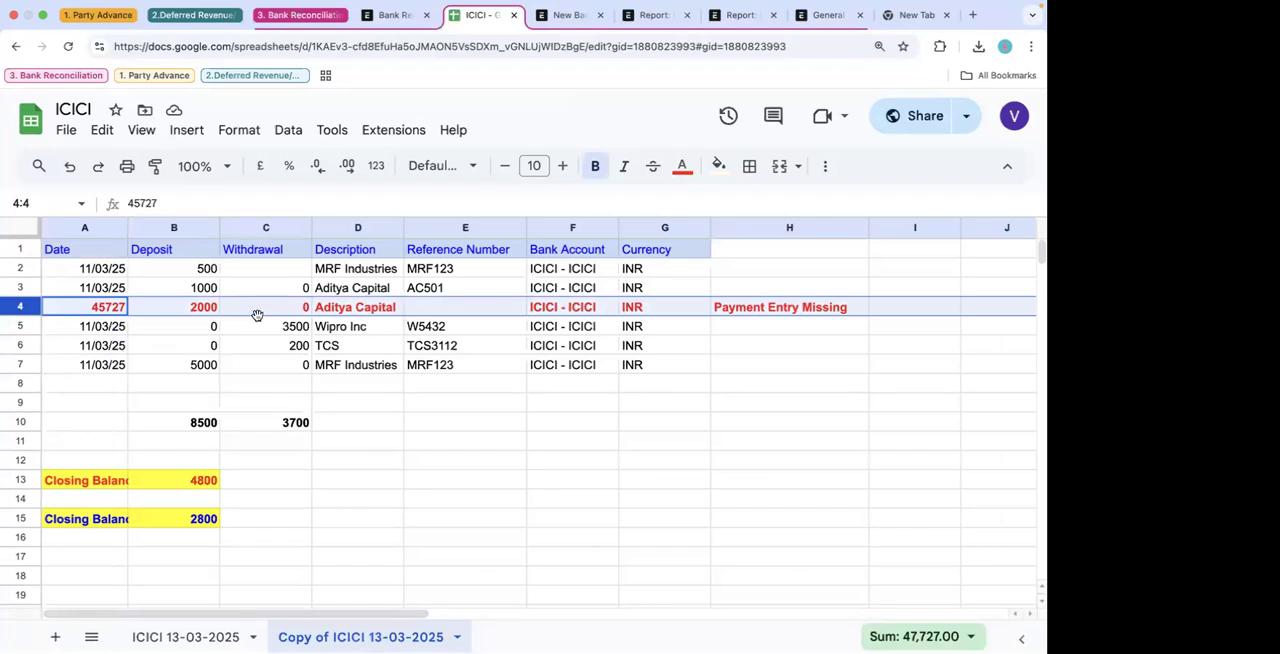
click(199, 522)
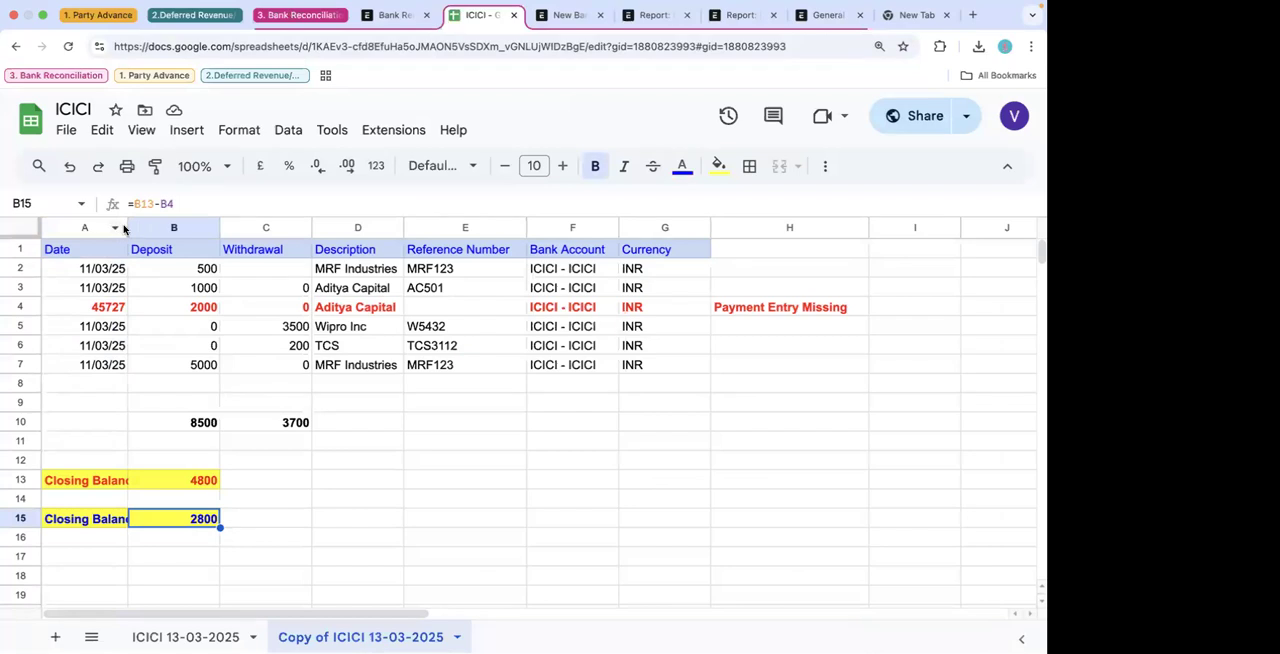
drag(127, 228, 277, 228)
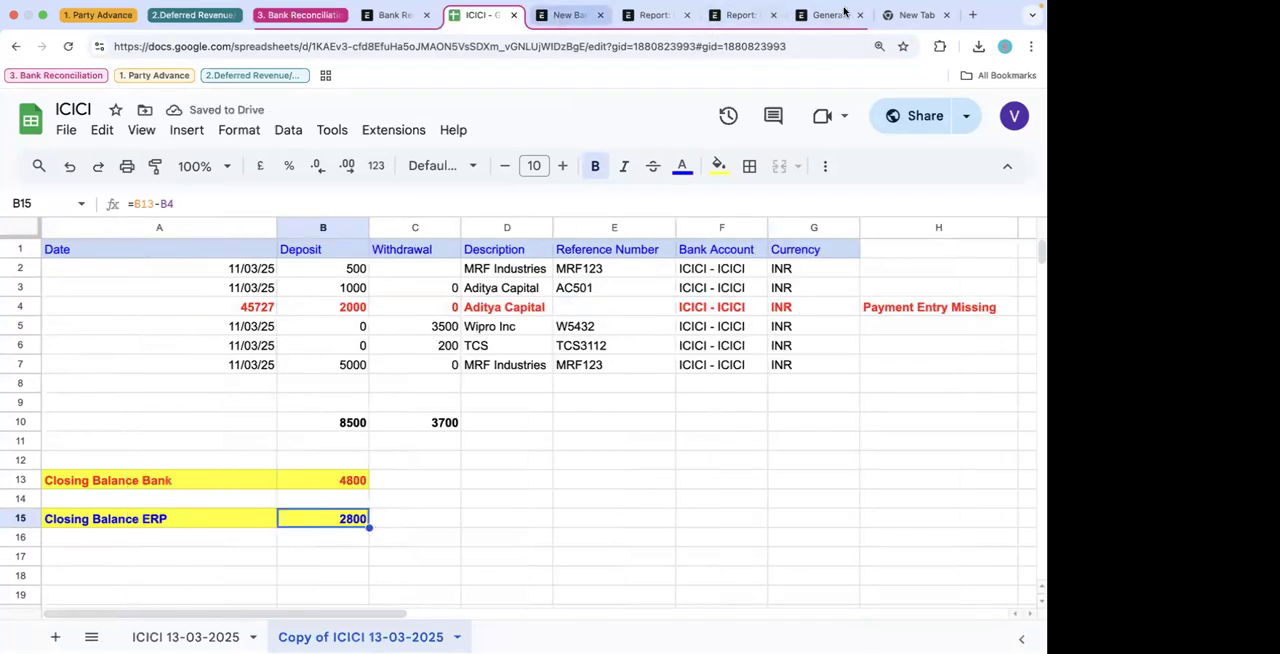
- Refresh the General Ledger report for ICICI - FOSS and check its total and closing balances
click(737, 16)
click(826, 15)
scroll(876, 236, up, 2)
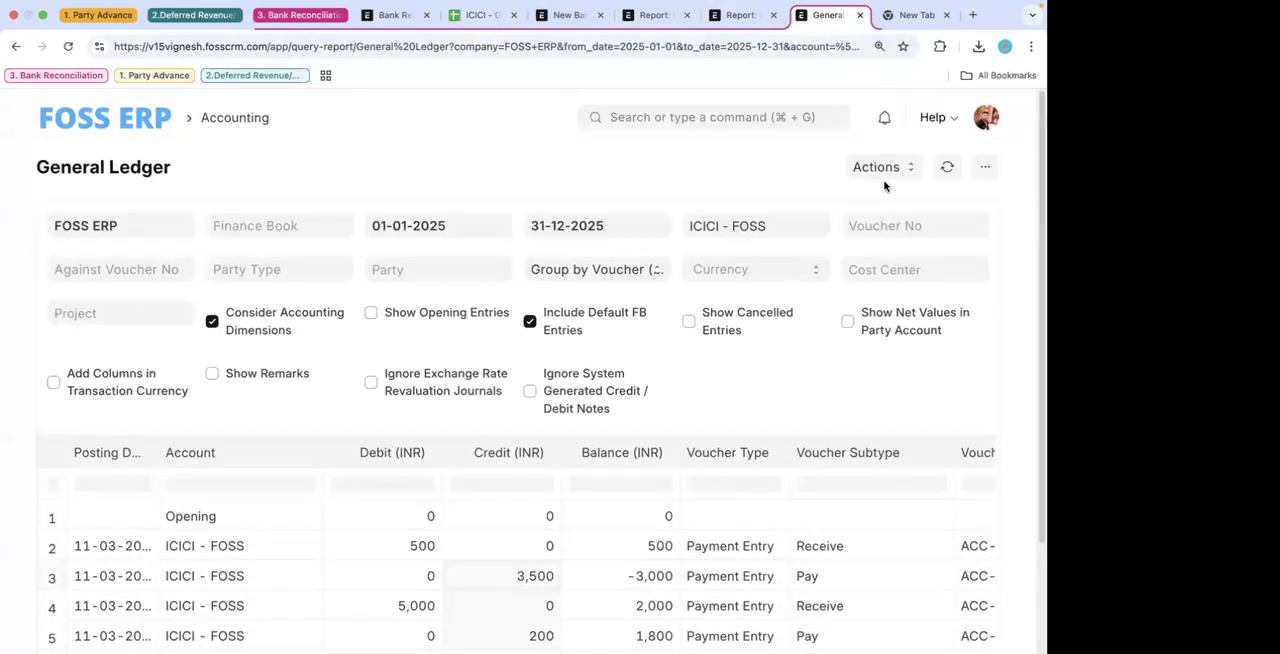
click(945, 160)
scroll(813, 383, down, 2)
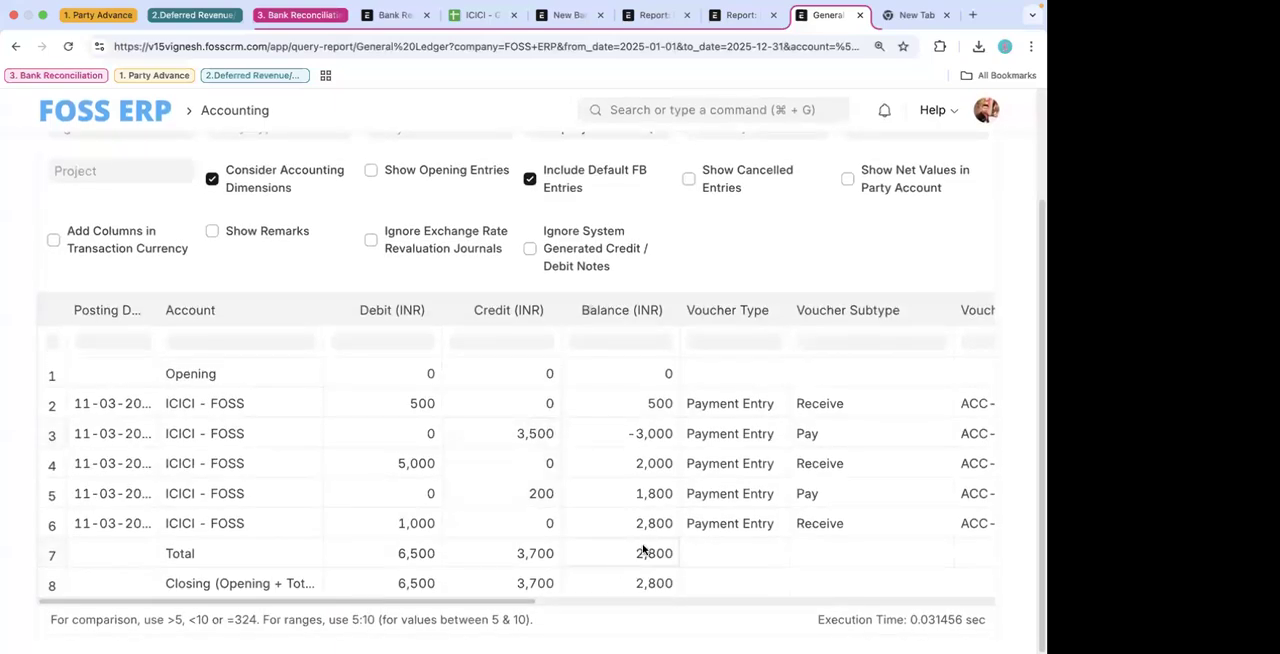
- Back in the ICICI spreadsheet copy, check the bank closing balance, narrow column A to its labels and highlight the missing Aditya Capital payment row
click(484, 15)
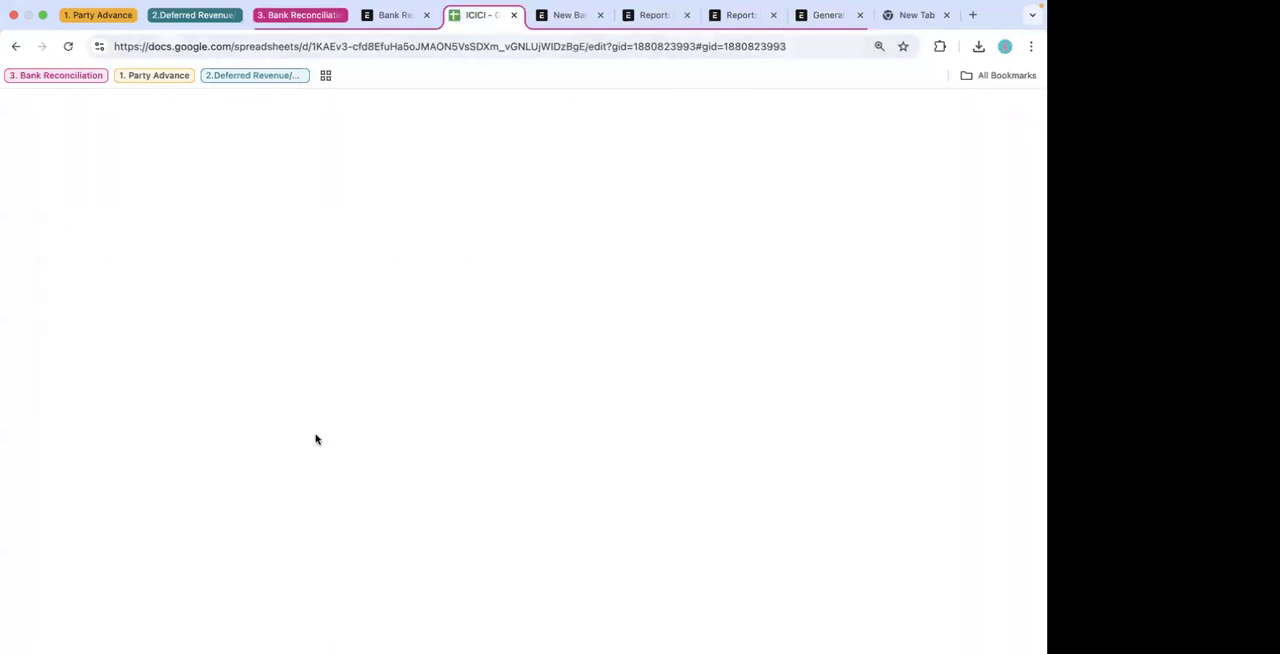
click(356, 483)
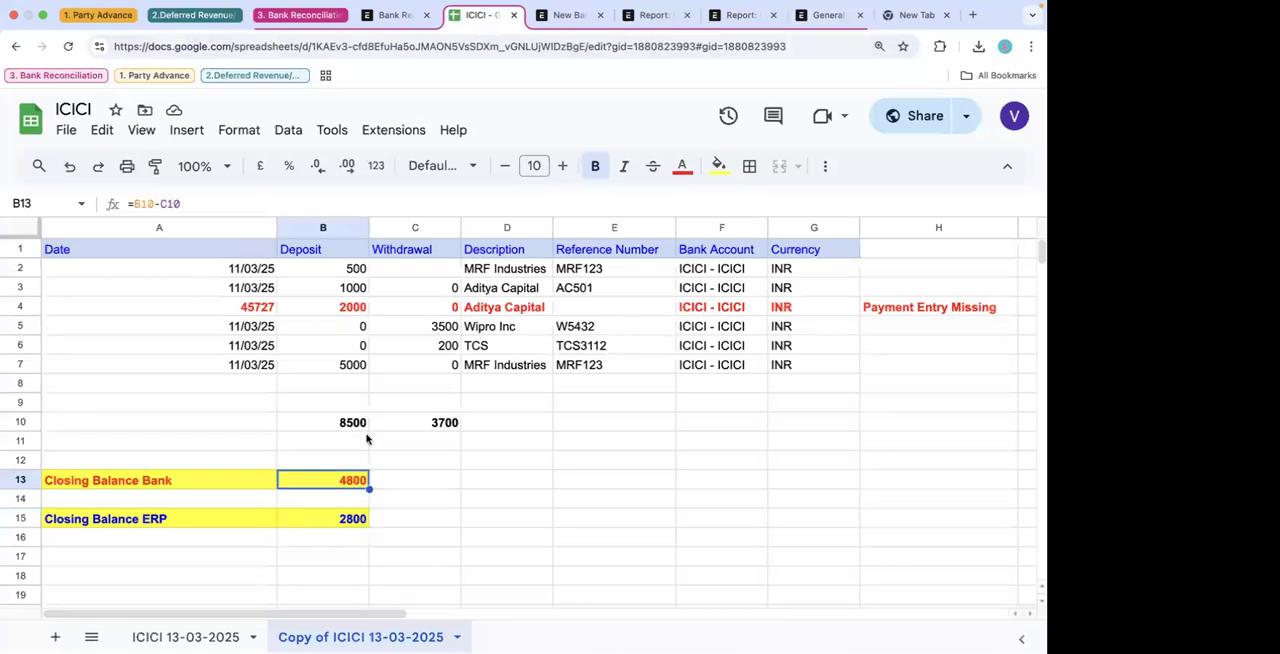
drag(277, 227, 172, 227)
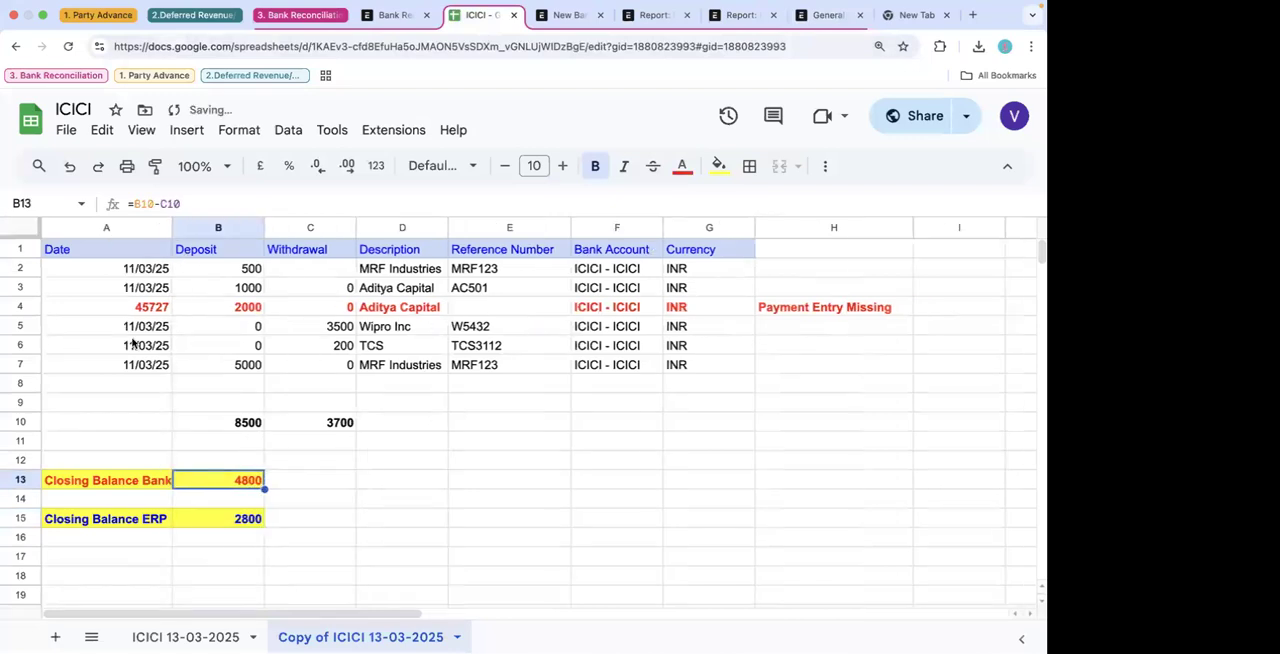
drag(88, 313, 615, 312)
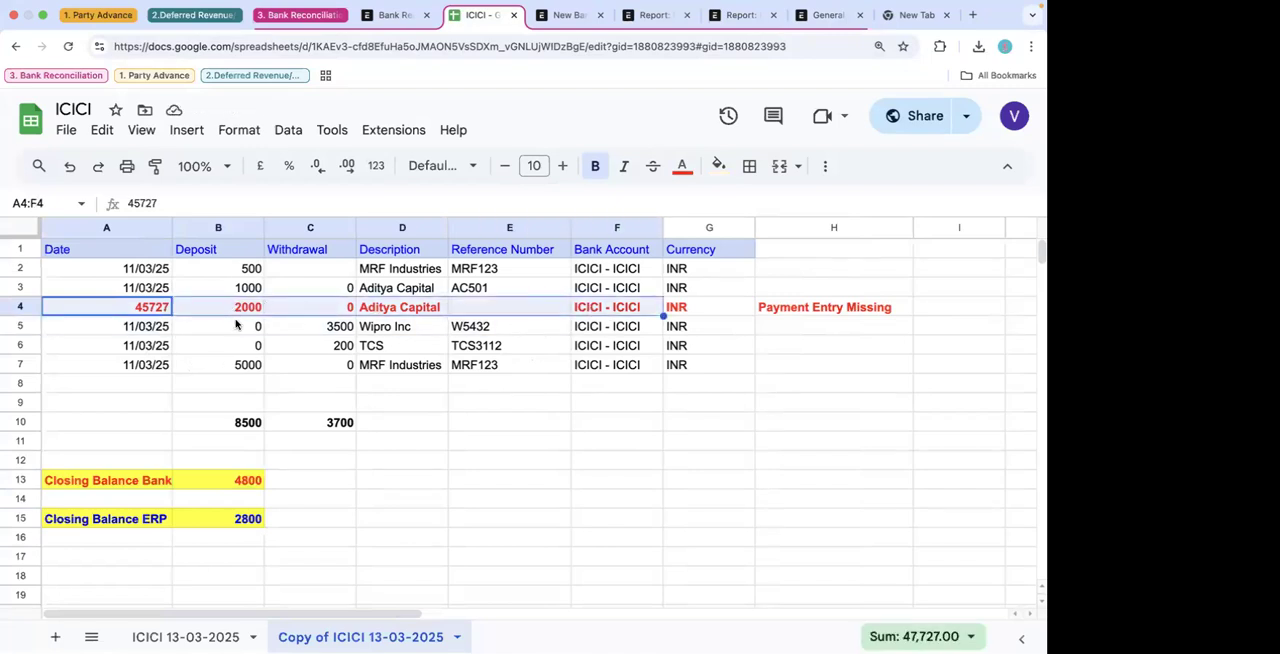
- Open the original ICICI 13-03-2025 sheet of the spreadsheet and select its web address
click(400, 16)
click(474, 16)
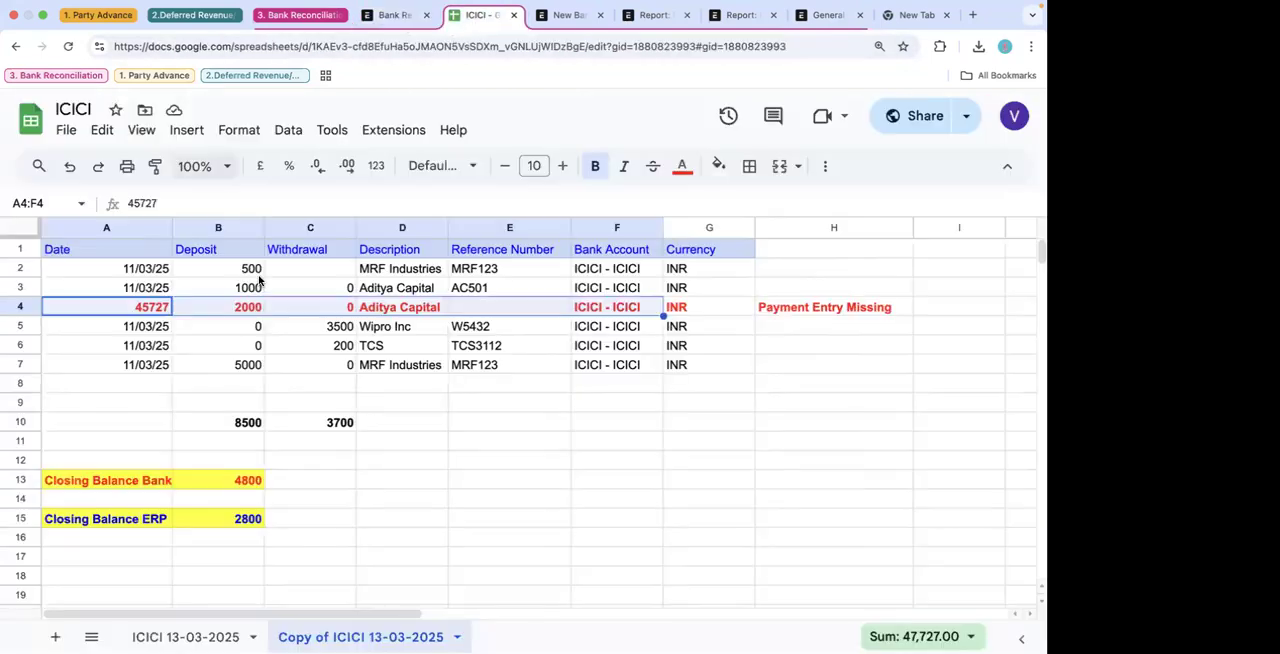
click(186, 634)
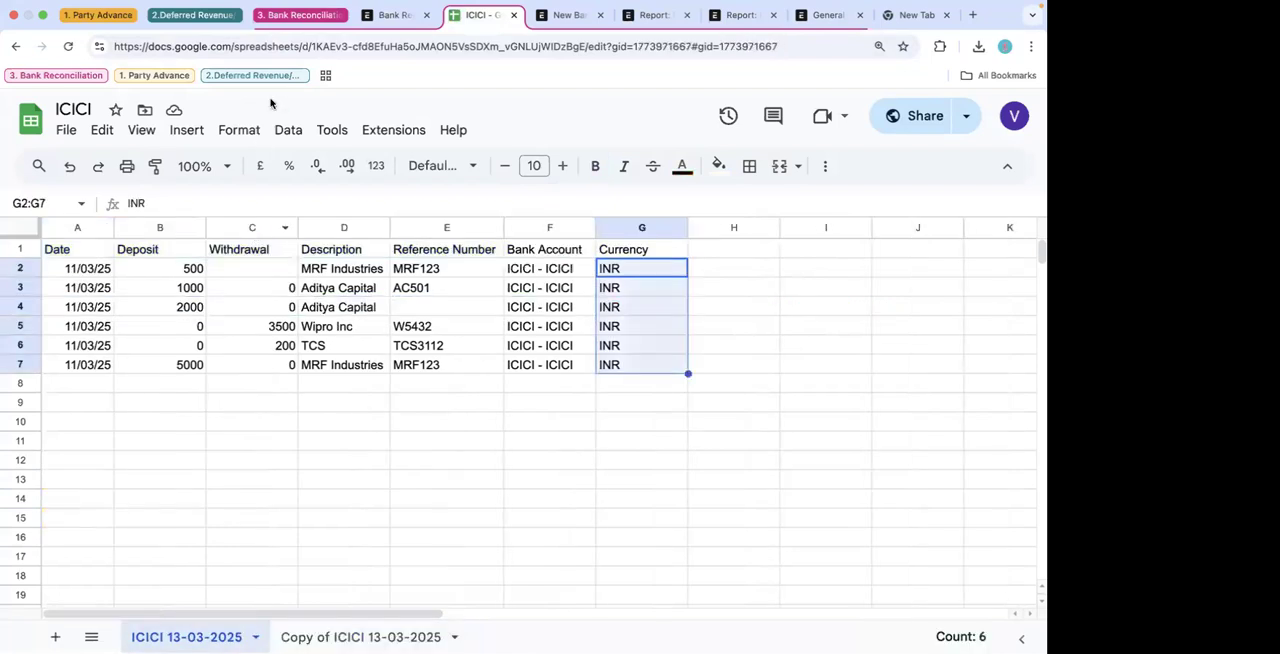
click(266, 44)
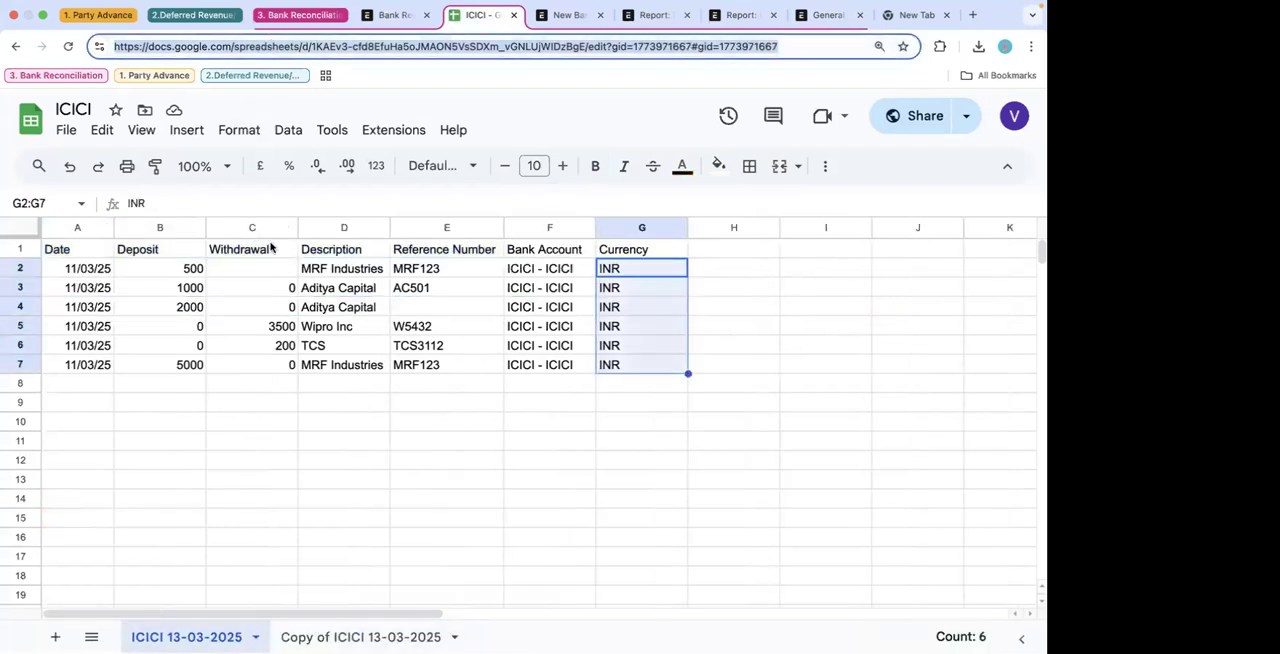
- Switch to the Bank Reconciliation Tool and set the period from 01-03-2025 to 31-03-2025
click(398, 16)
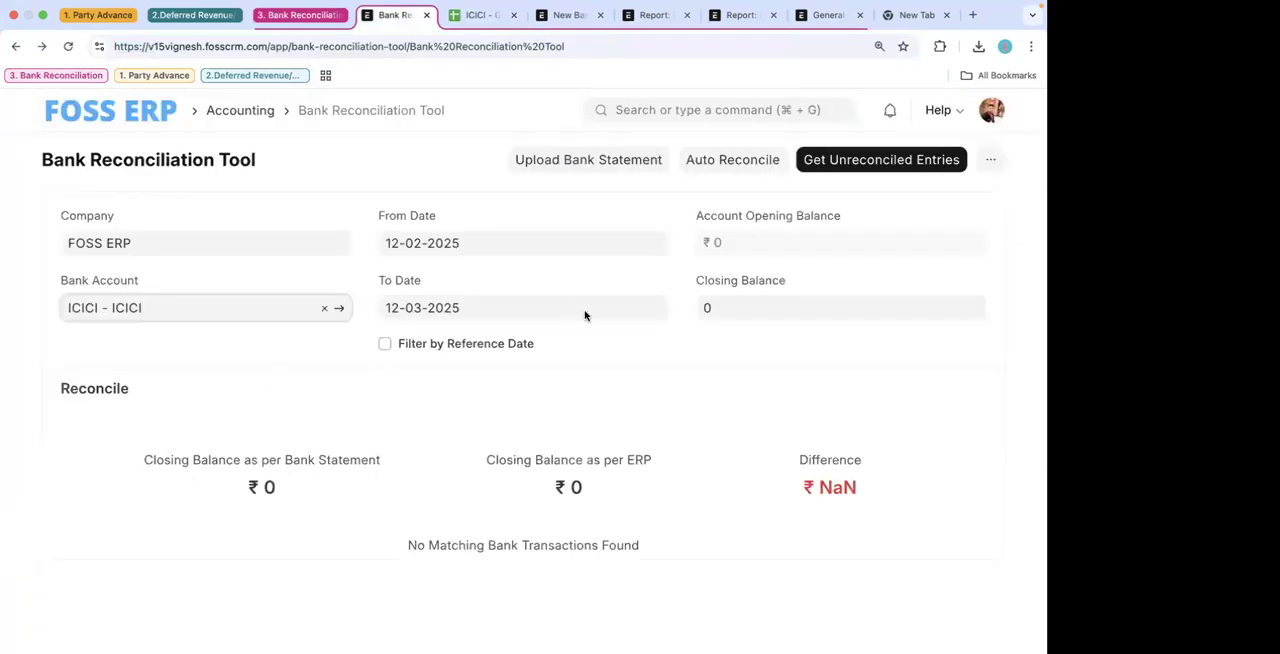
click(474, 243)
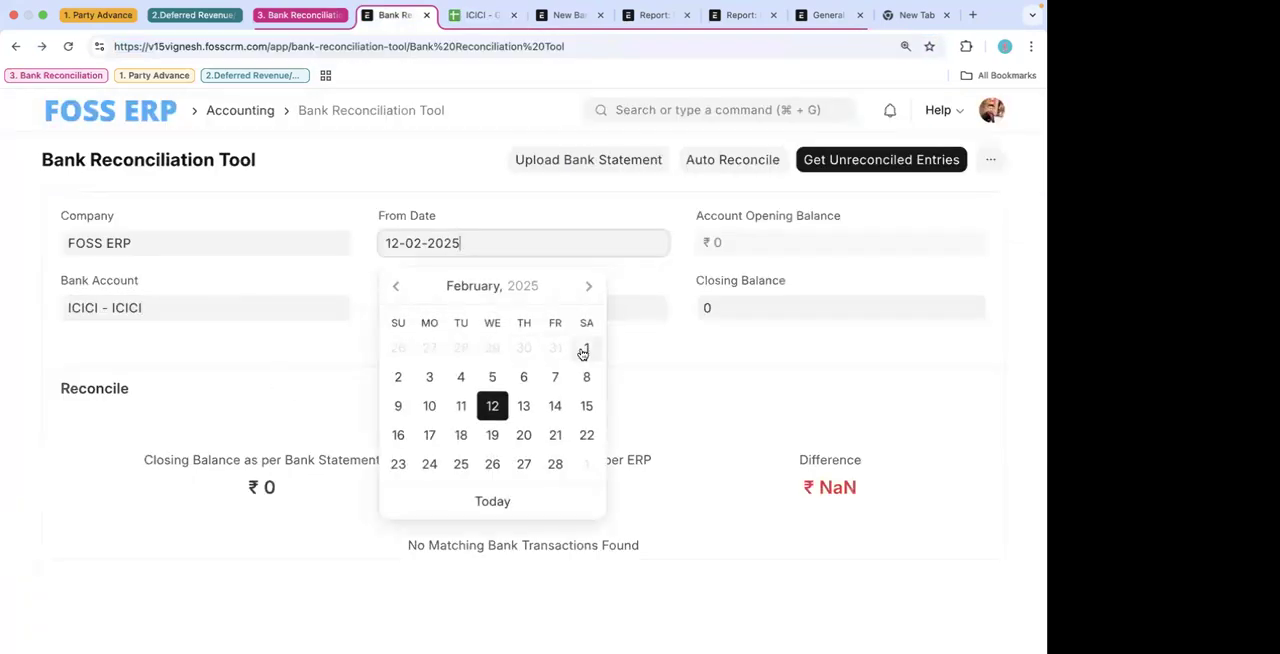
click(588, 286)
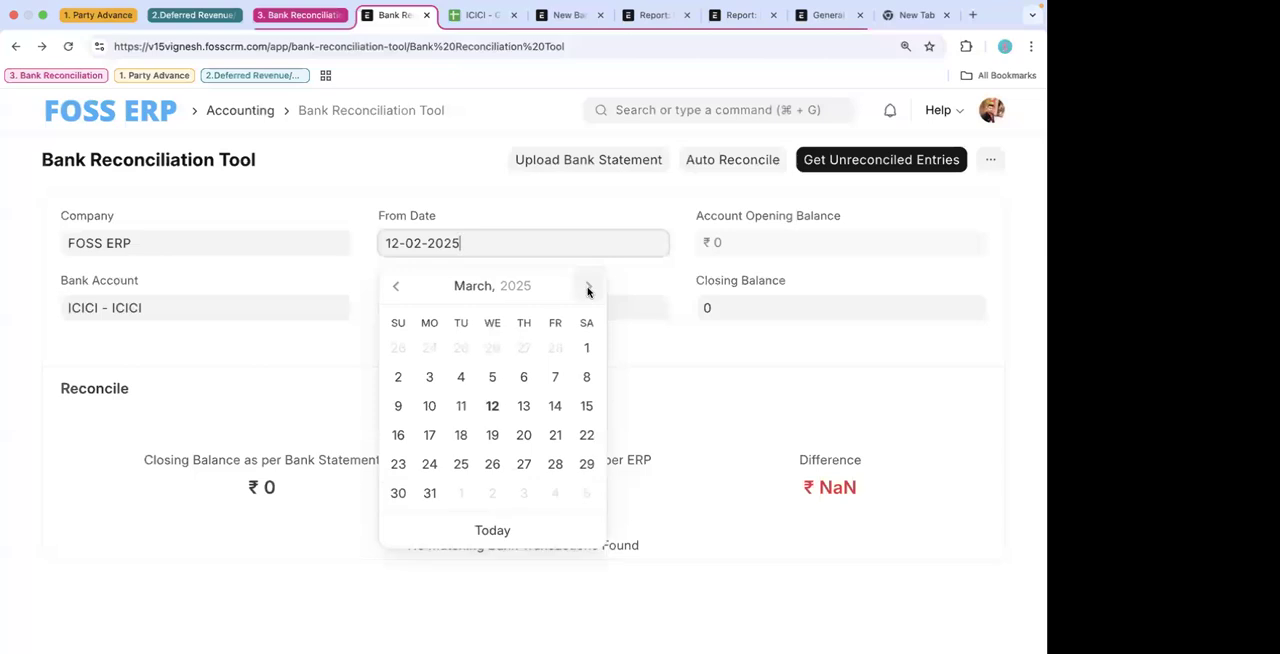
click(586, 348)
click(440, 307)
click(430, 562)
- Enter a closing balance of 4800 for the ICICI - ICICI bank account and get the unreconciled entries
click(753, 318)
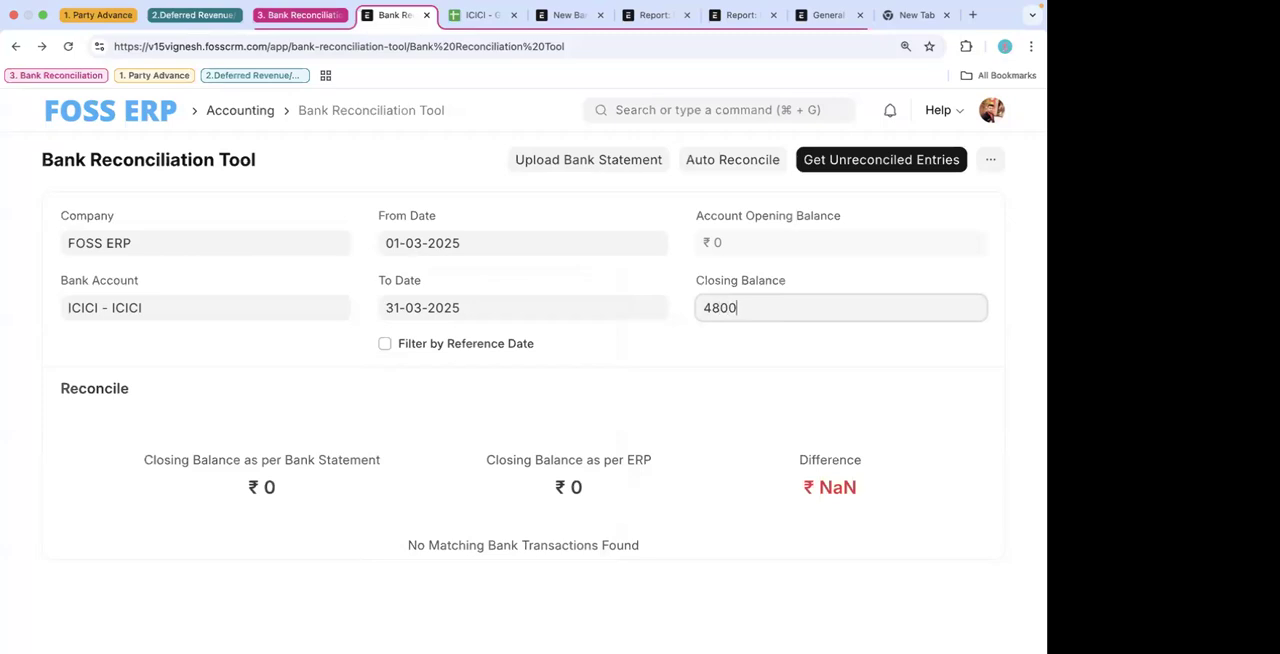
click(903, 259)
click(919, 166)
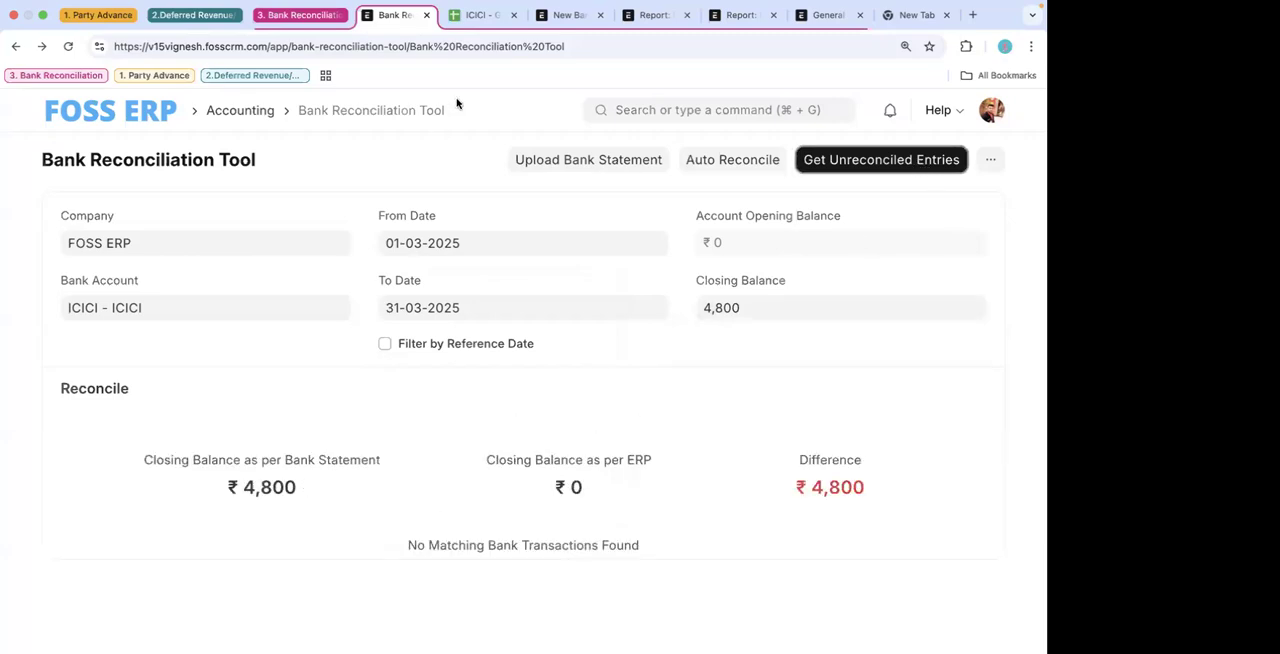
- Check the Closing Balance Bank figure in the ICICI spreadsheet copy, reopen the original statement sheet and return to the Bank Reconciliation Tool
click(484, 14)
click(360, 637)
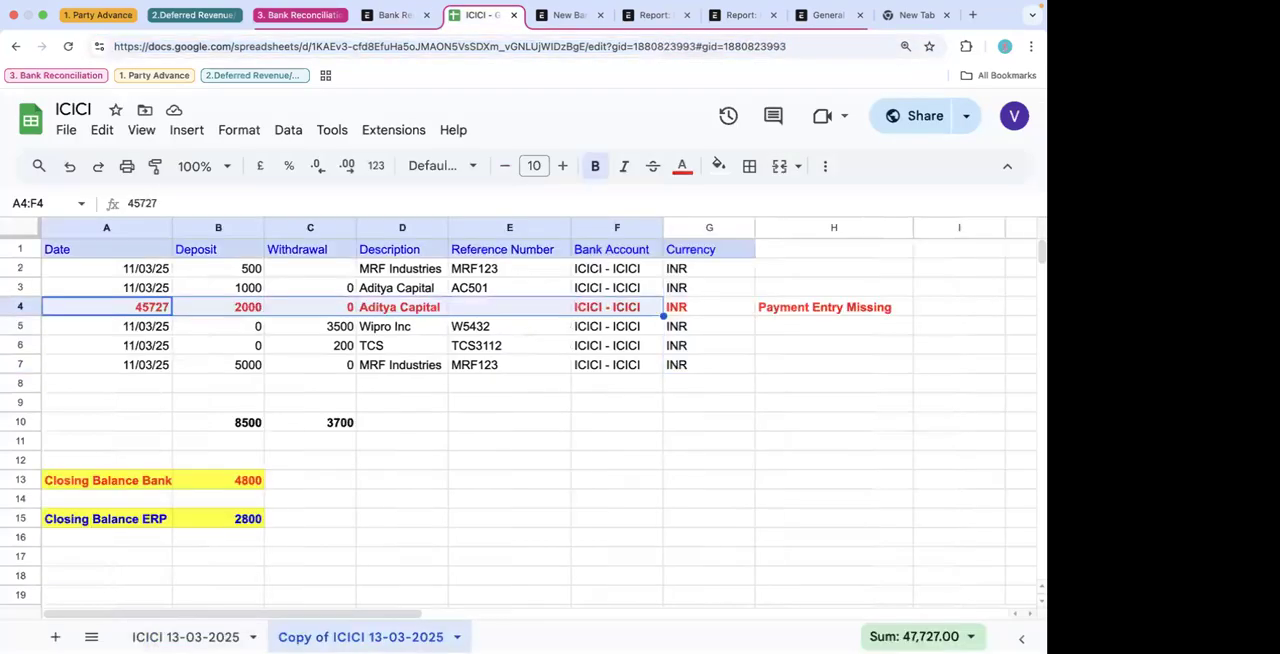
click(251, 482)
click(228, 637)
click(395, 14)
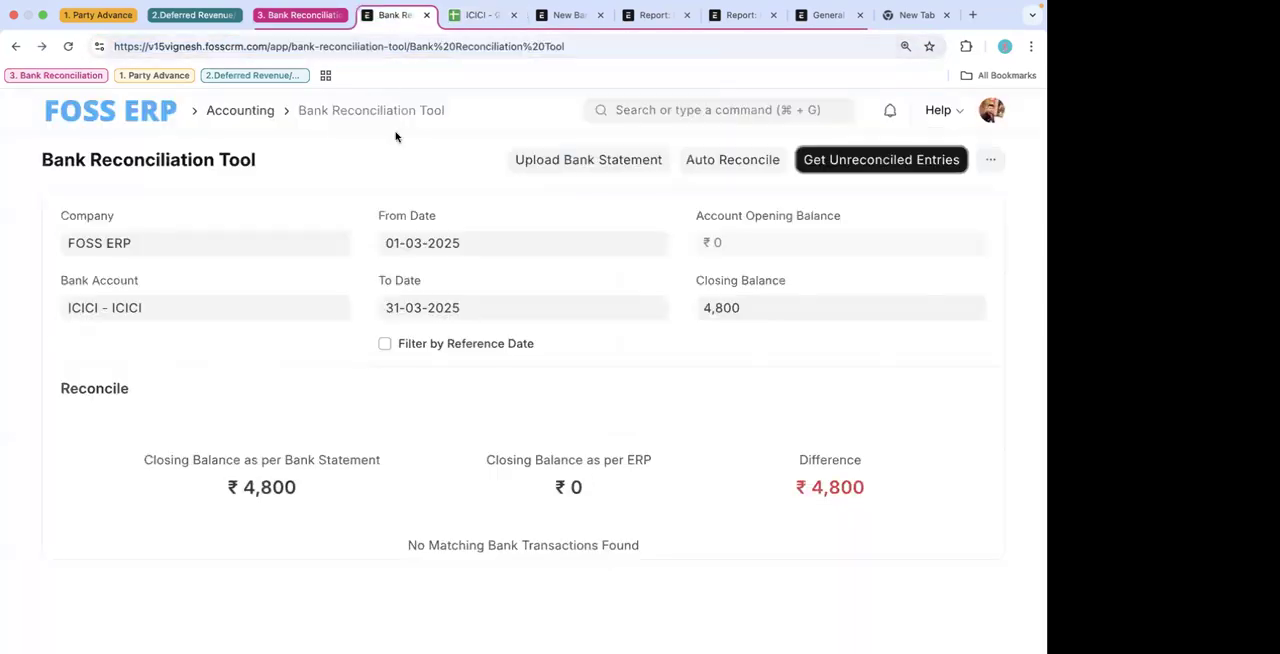
- Get the unreconciled entries again and start a bank statement upload for FOSS ERP's ICICI - ICICI account
click(857, 167)
click(606, 163)
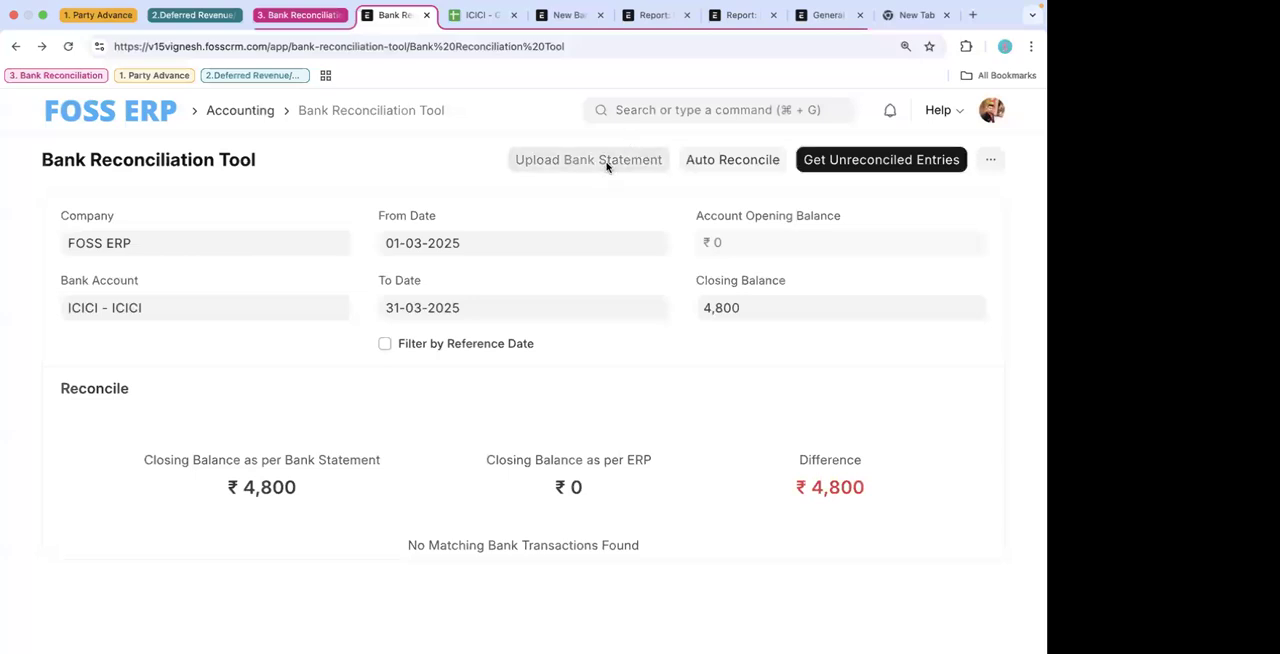
click(170, 241)
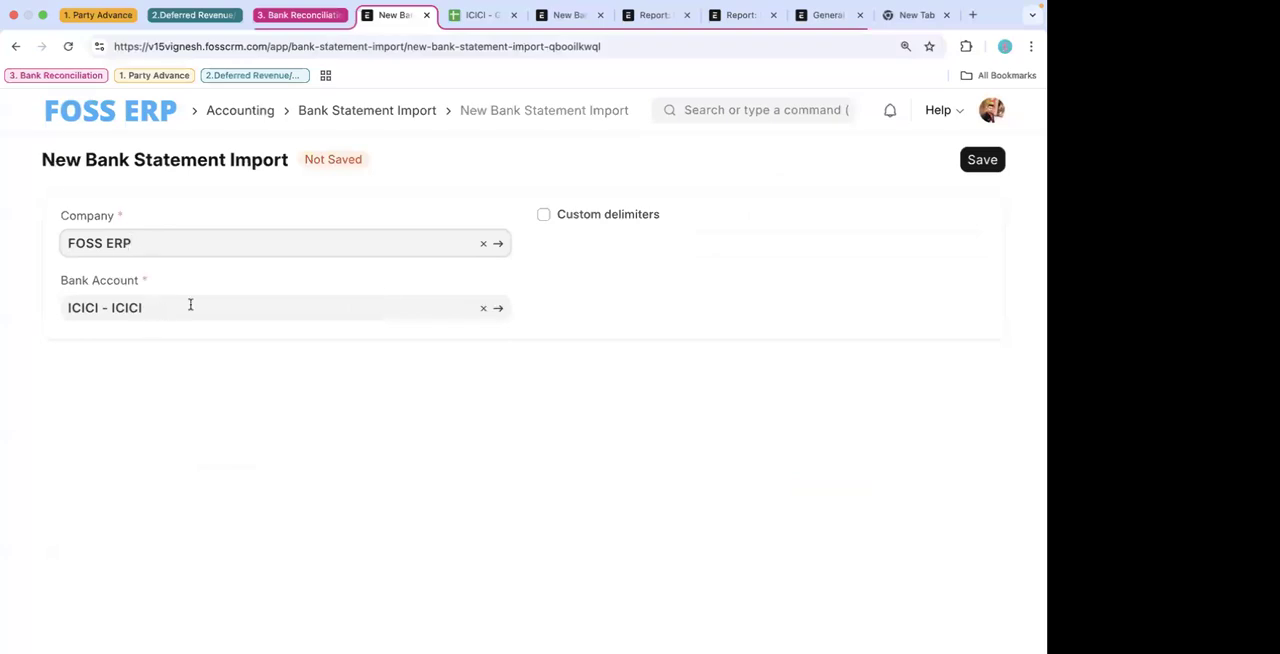
- Open the ICICI - ICICI bank account record from the import form and review its company account and bank details
click(497, 312)
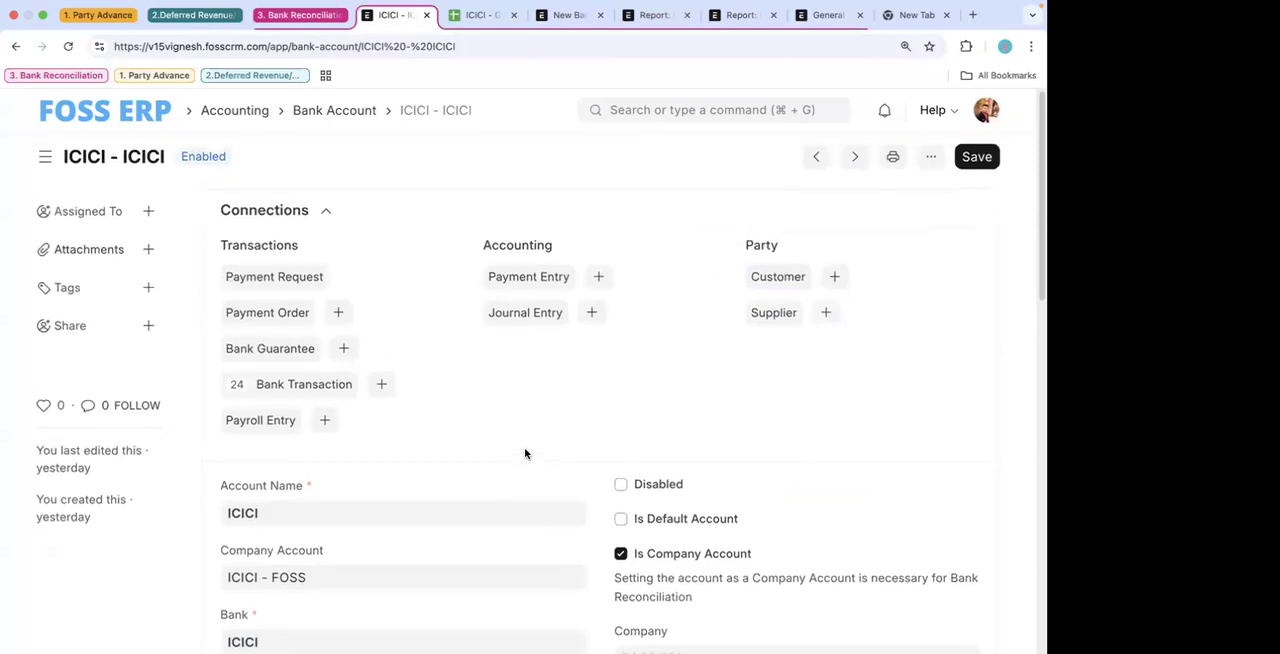
scroll(524, 447, down, 2)
scroll(510, 420, down, 1)
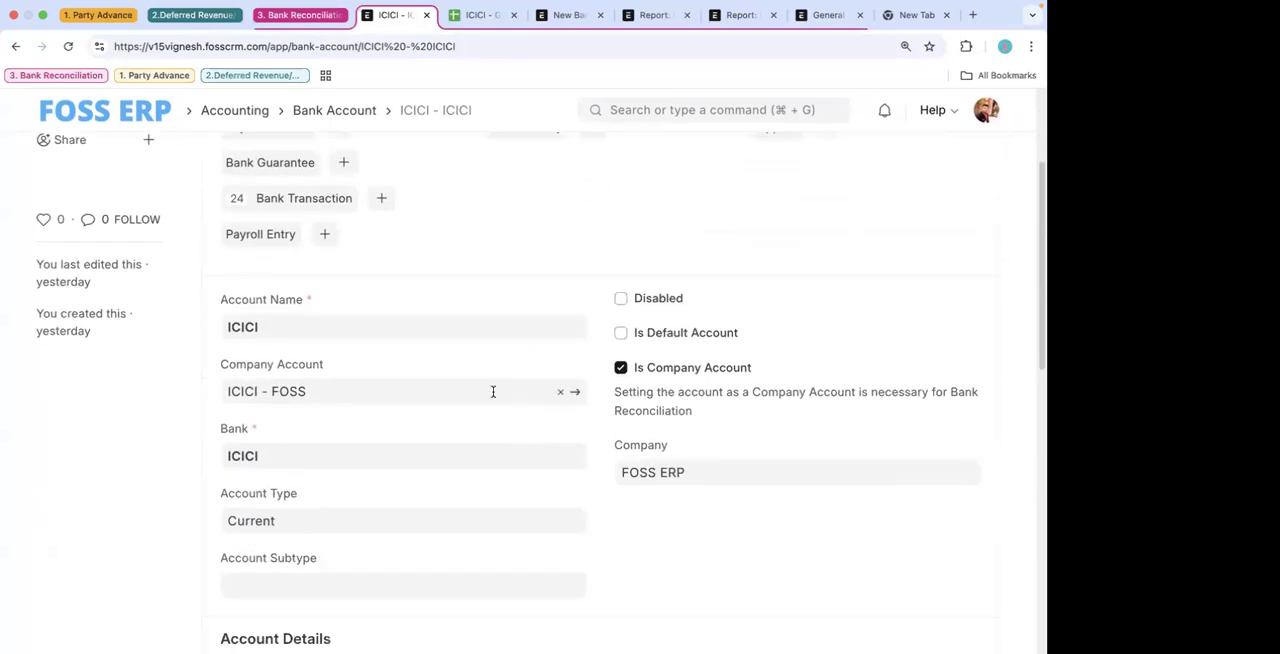
- Duplicate the bank account's browser tab and open the Chart of Accounts in the duplicate
right_click(393, 16)
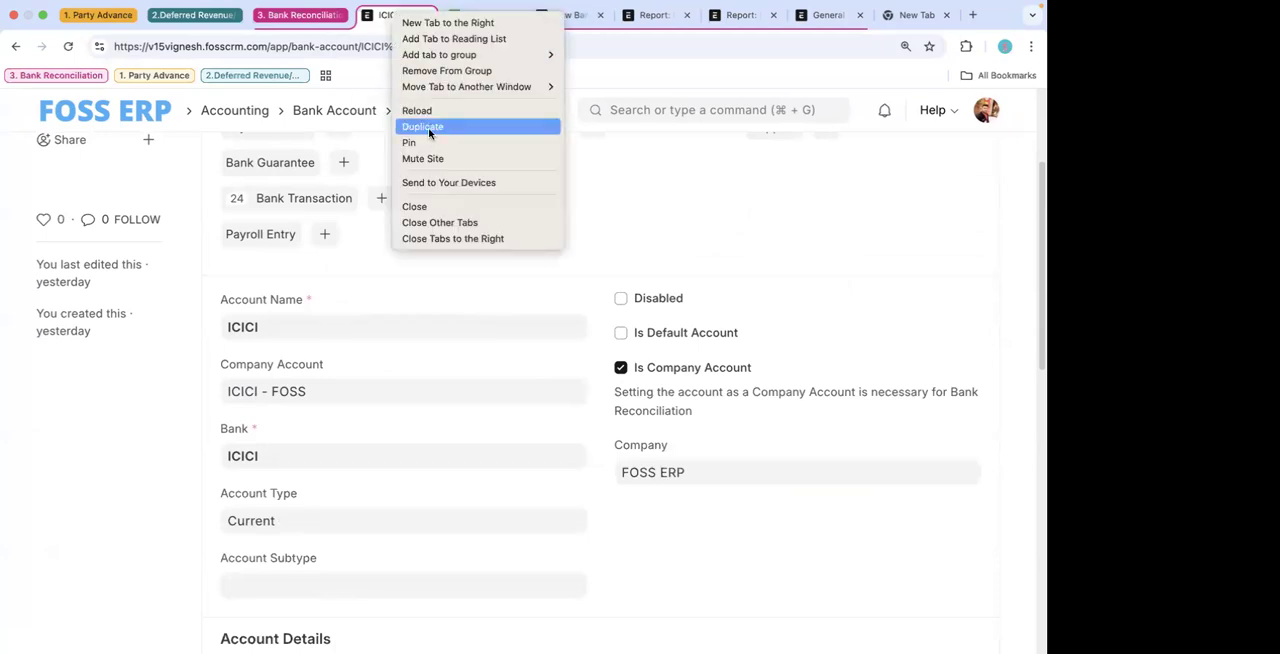
click(428, 127)
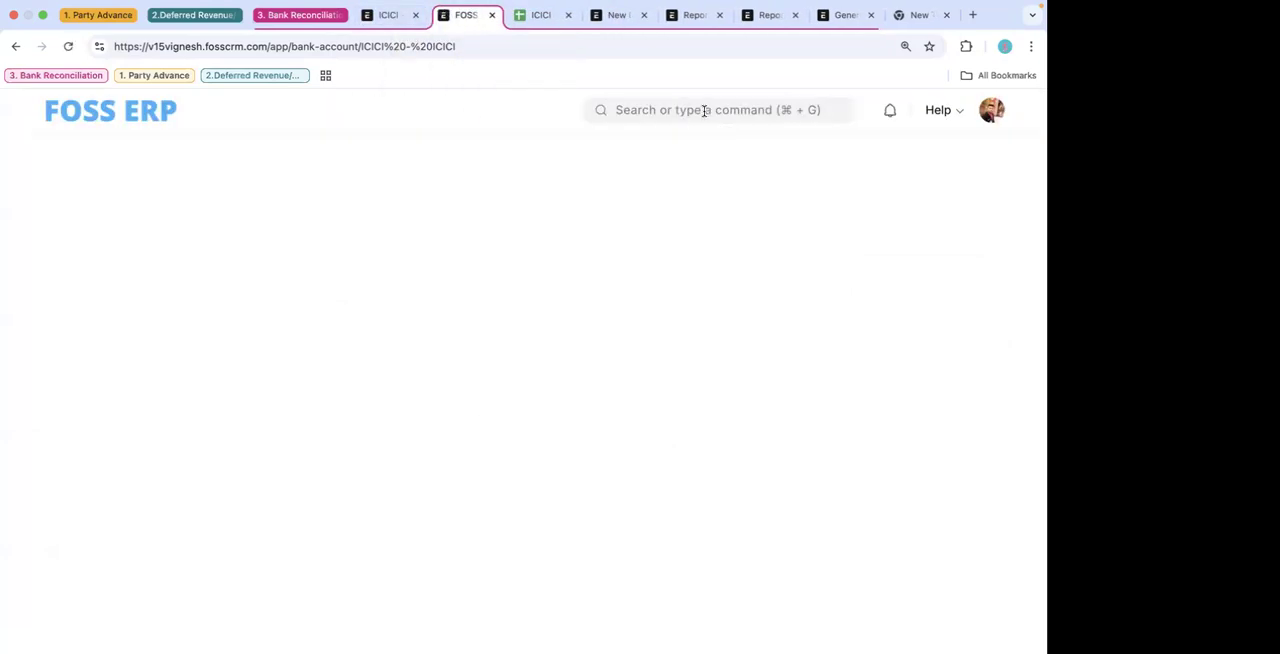
click(705, 111)
text(coa)
click(656, 143)
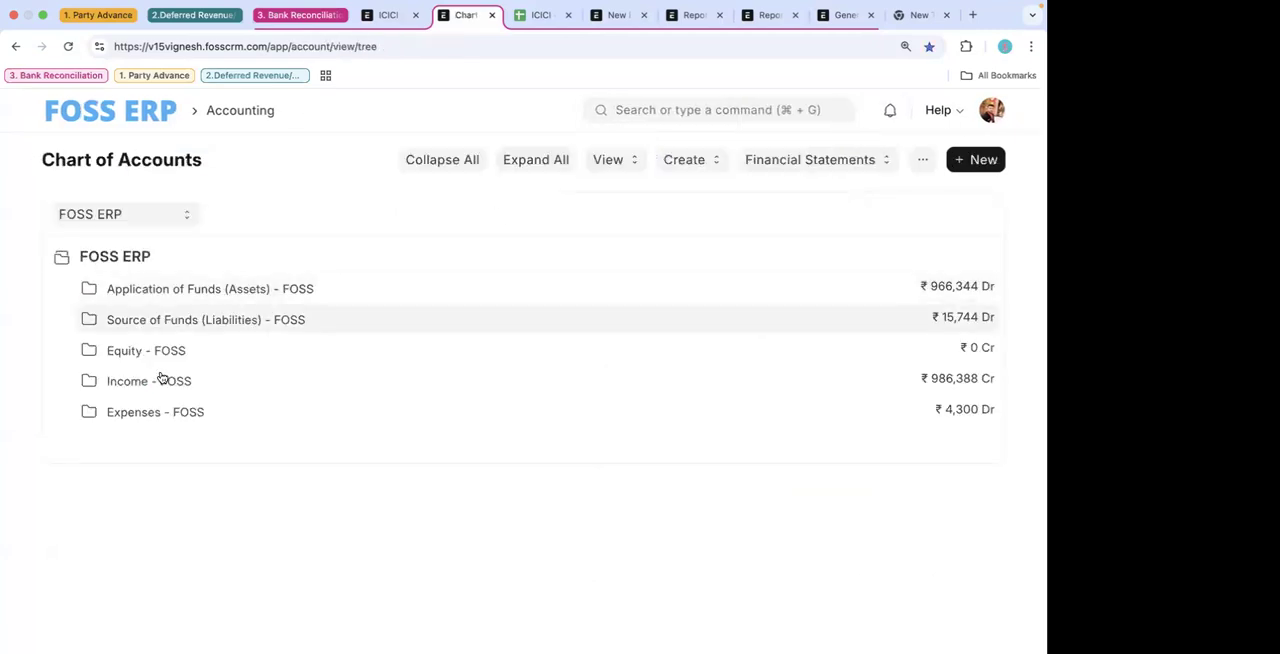
- Expand Application of Funds, Current Assets and Bank Accounts, and open the ICICI - FOSS account record for editing
click(223, 298)
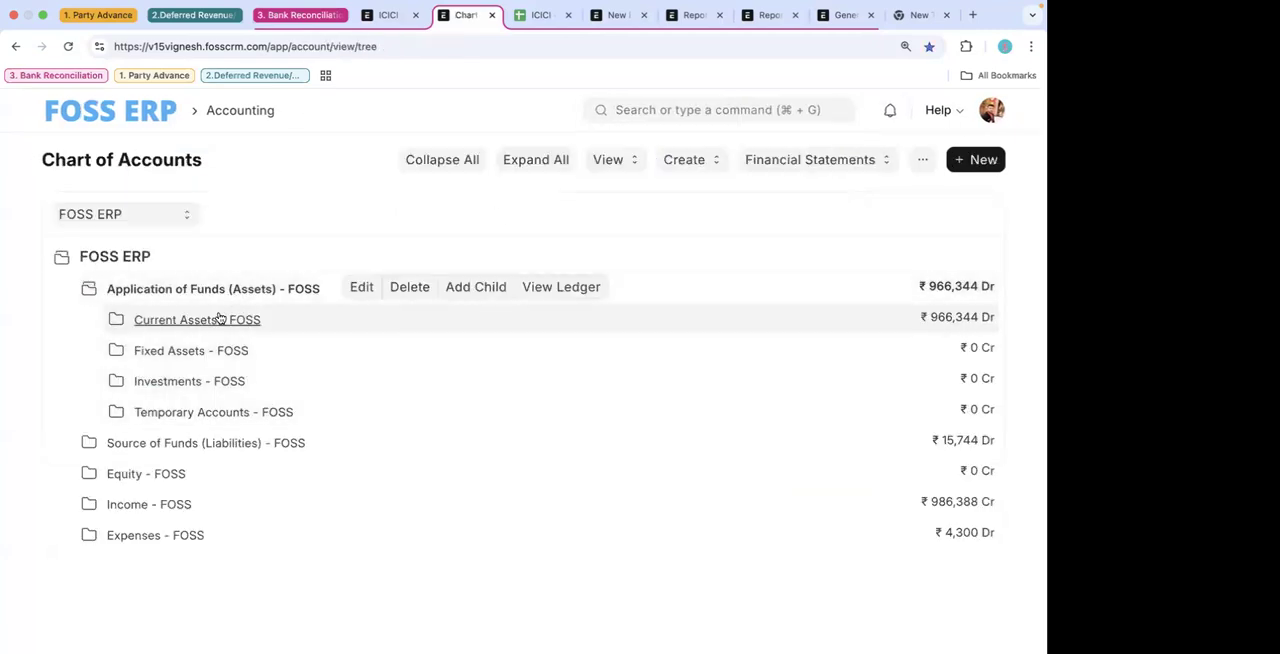
click(218, 320)
click(220, 390)
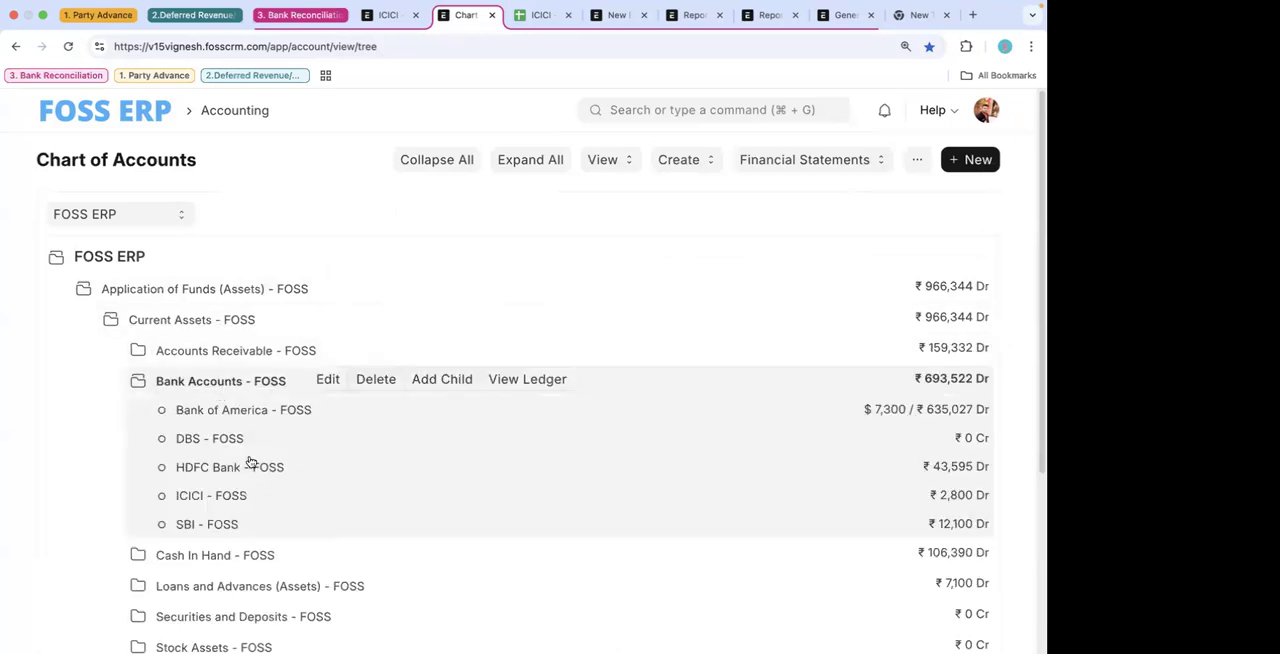
scroll(251, 457, down, 1)
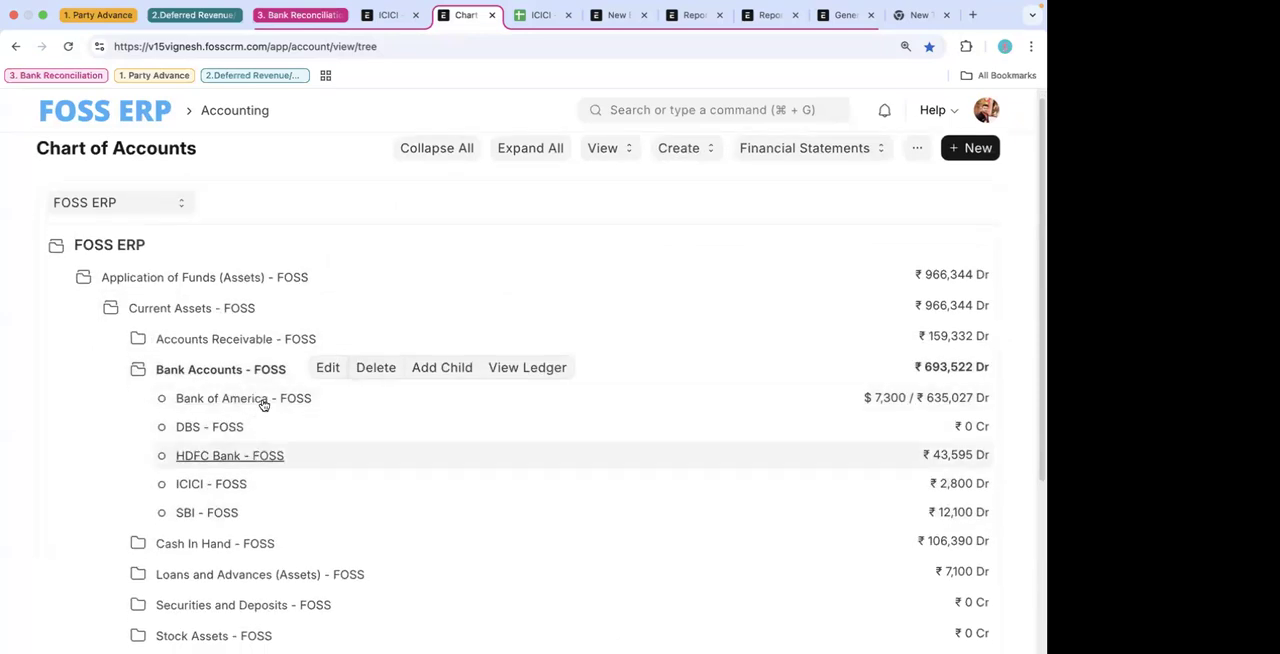
click(218, 487)
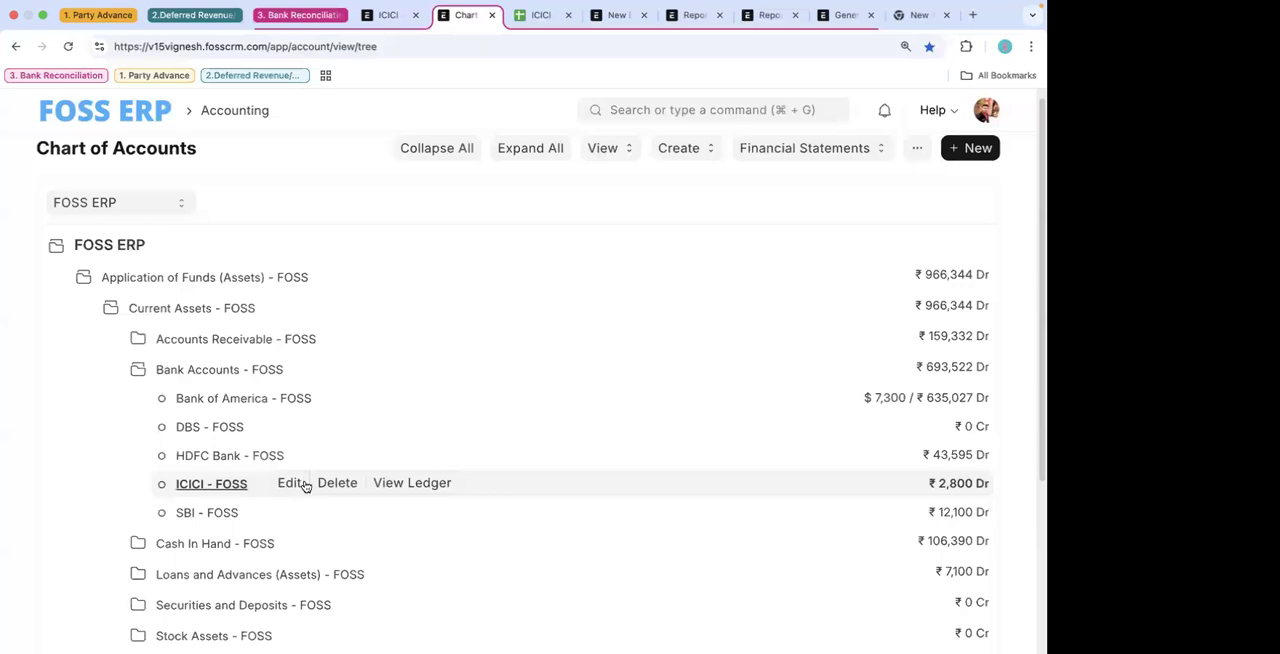
click(288, 484)
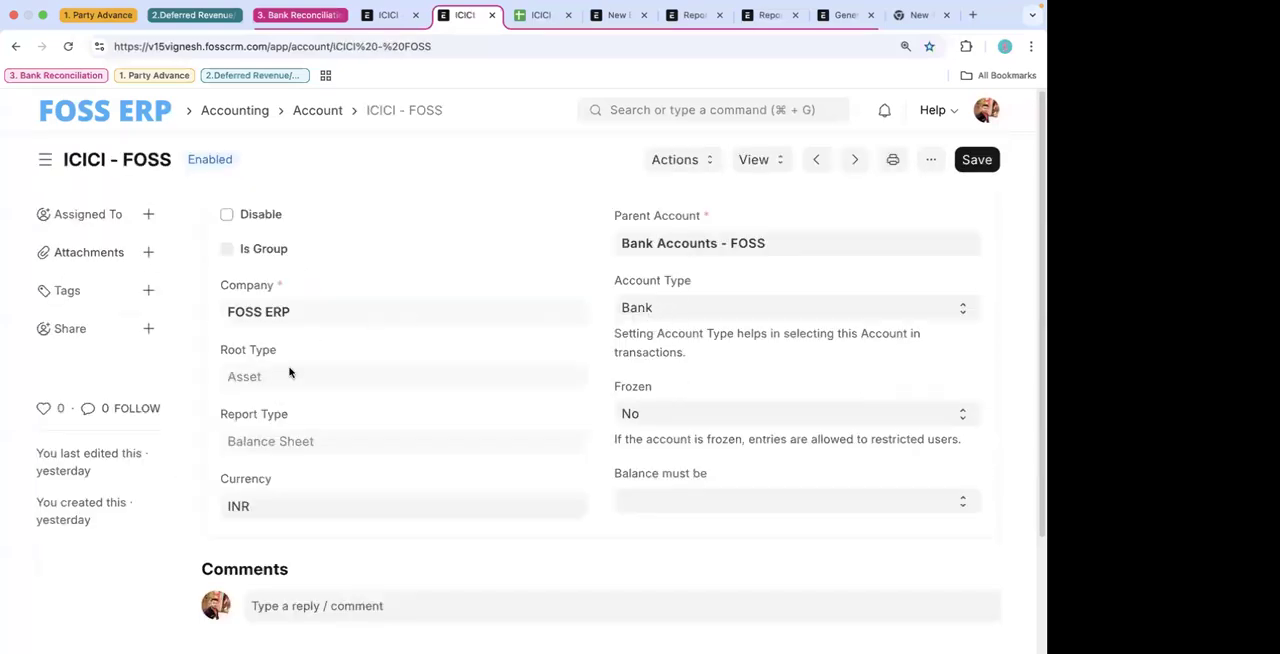
- Return to the ICICI - ICICI bank account record and review its connections, linked company account and Is Company Account setting
click(384, 14)
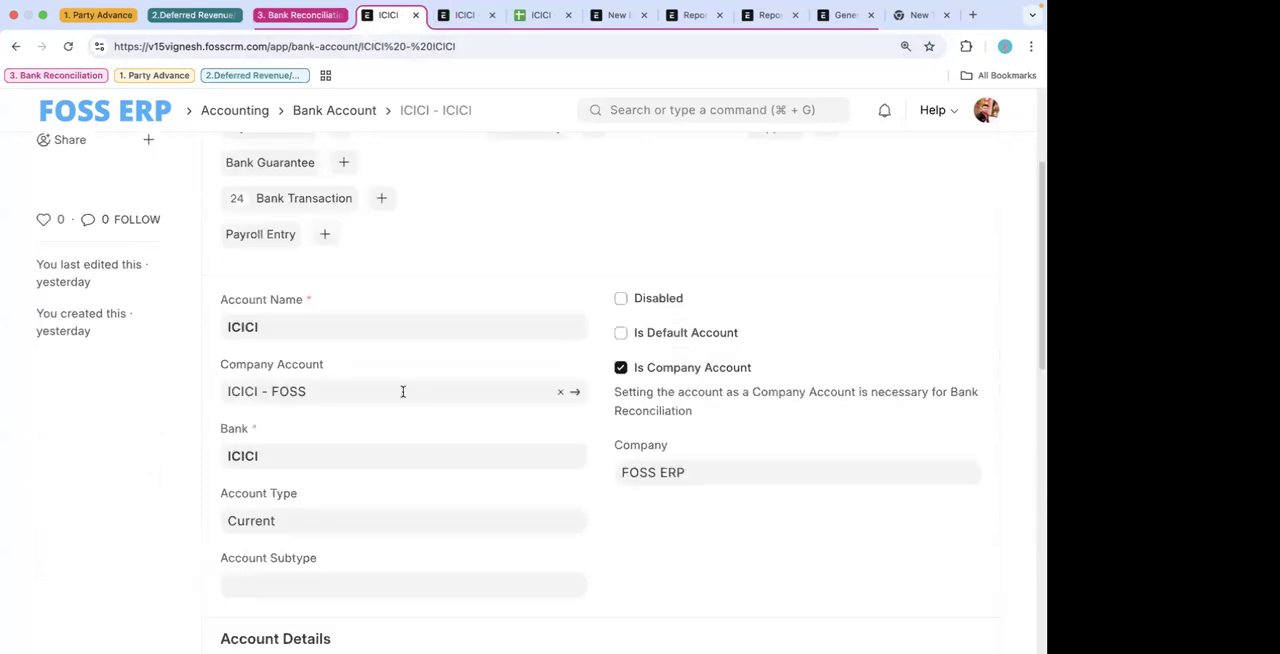
scroll(403, 397, up, 3)
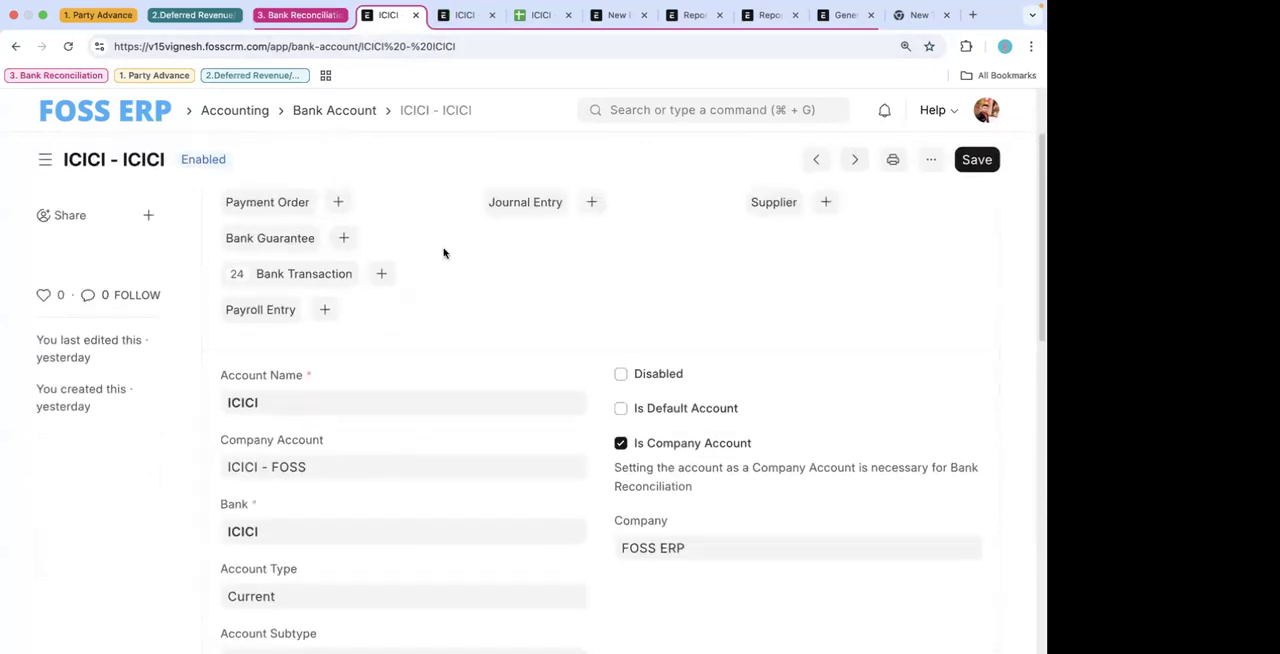
scroll(443, 251, up, 2)
scroll(443, 251, down, 4)
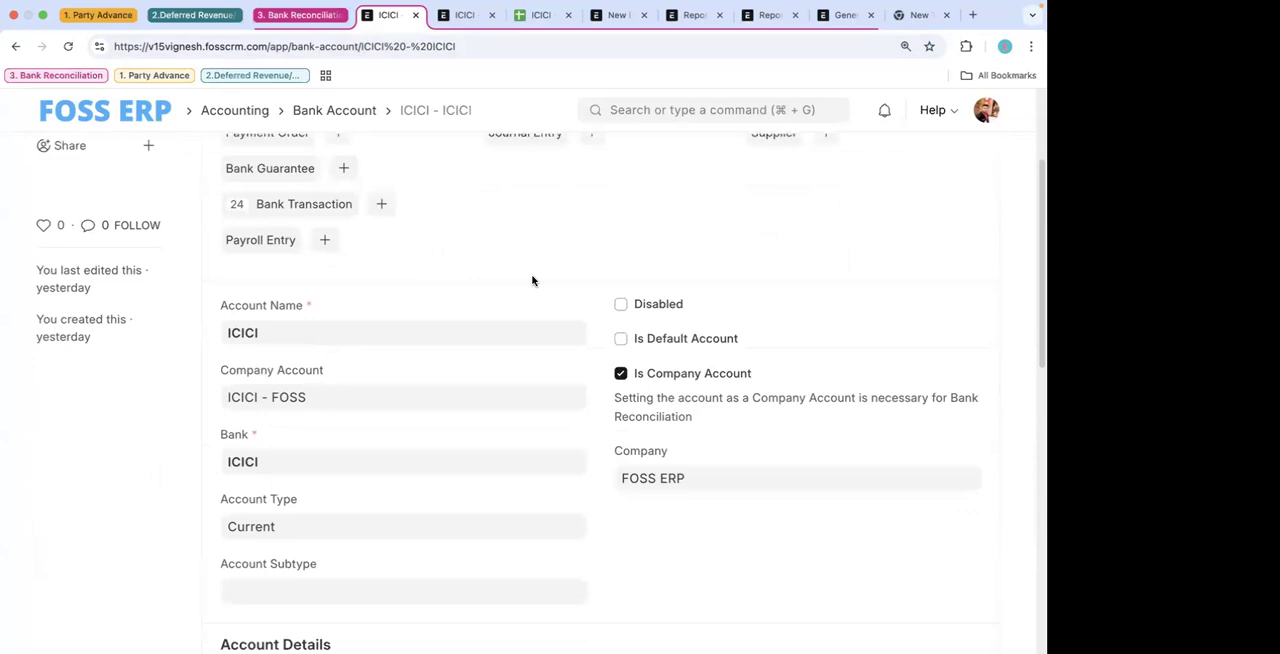
scroll(532, 280, up, 3)
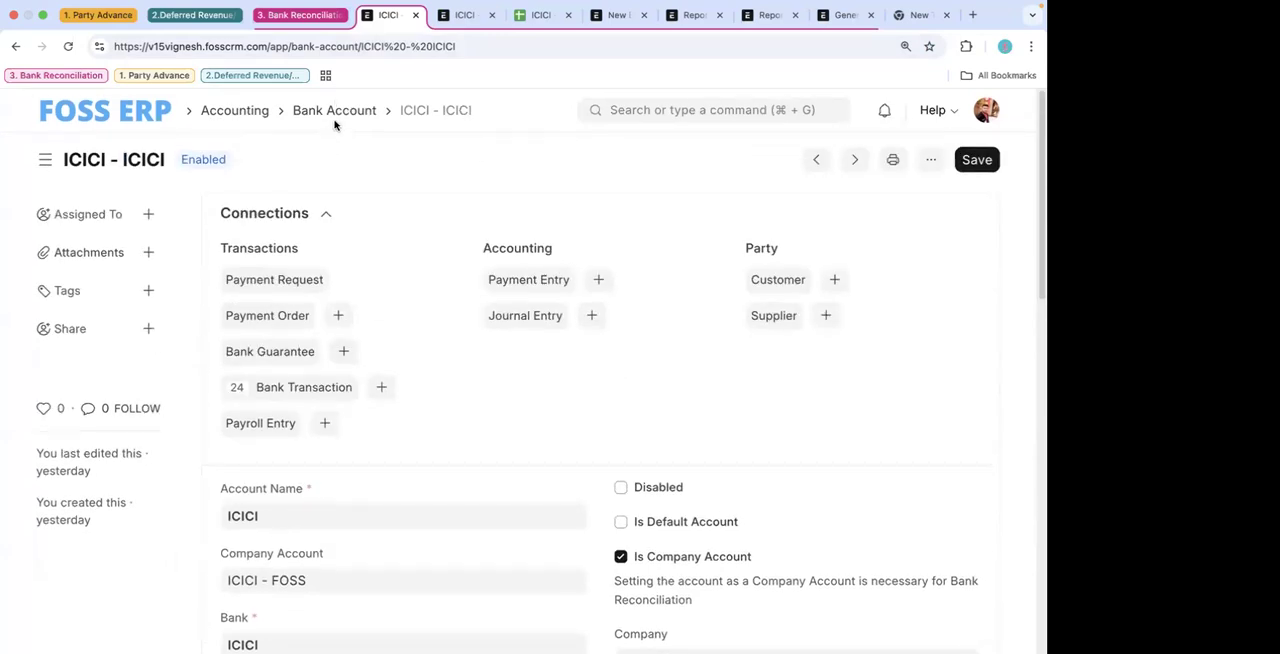
scroll(506, 457, down, 6)
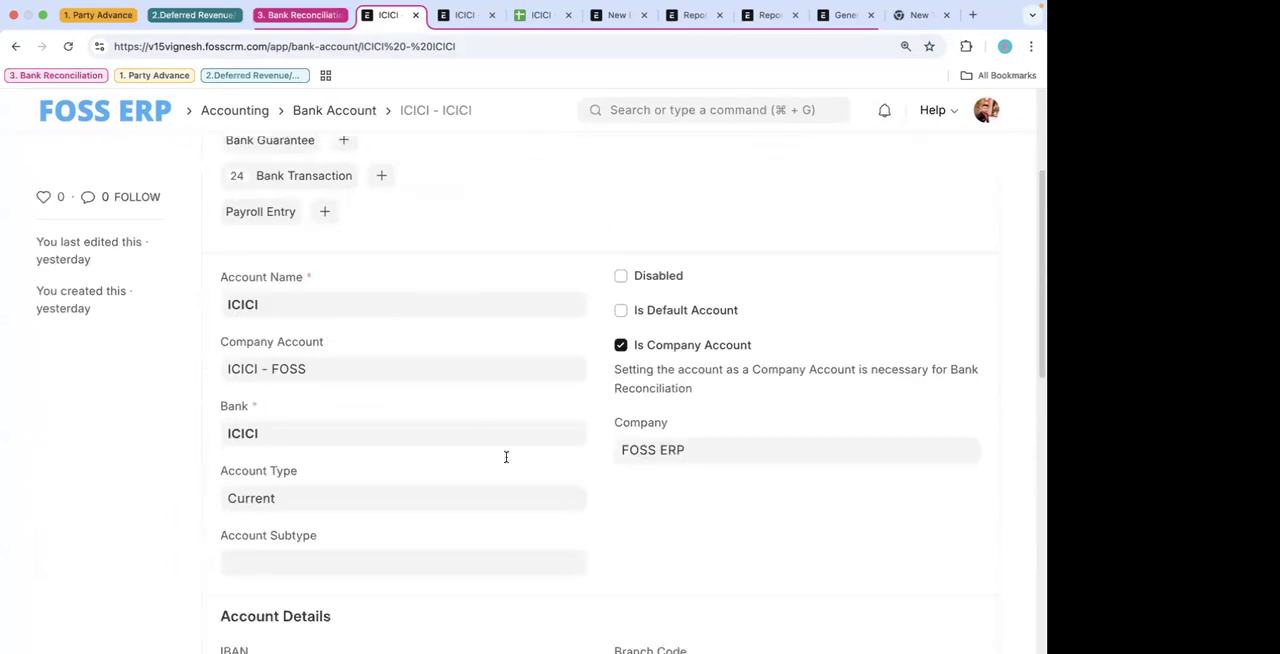
- Reselect ICICI - FOSS as the company account of the ICICI - ICICI bank account
drag(326, 372, 205, 367)
text(ic)
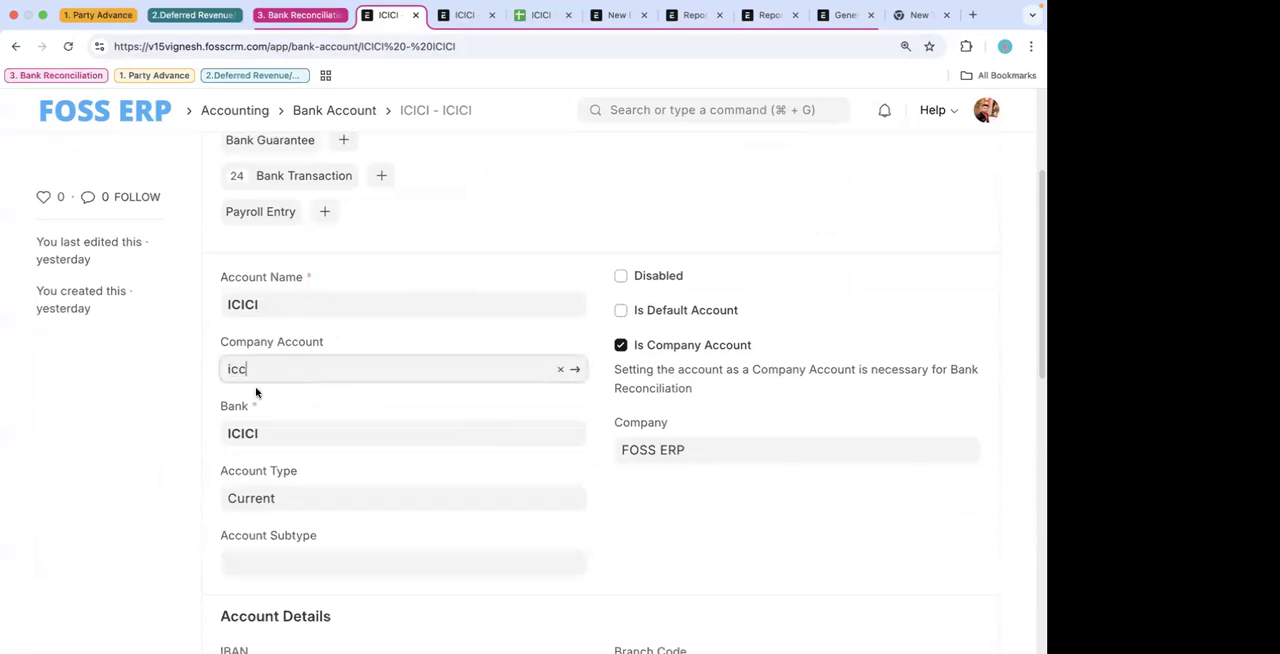
text(c)
key(BackSpace)
click(283, 400)
scroll(434, 439, down, 5)
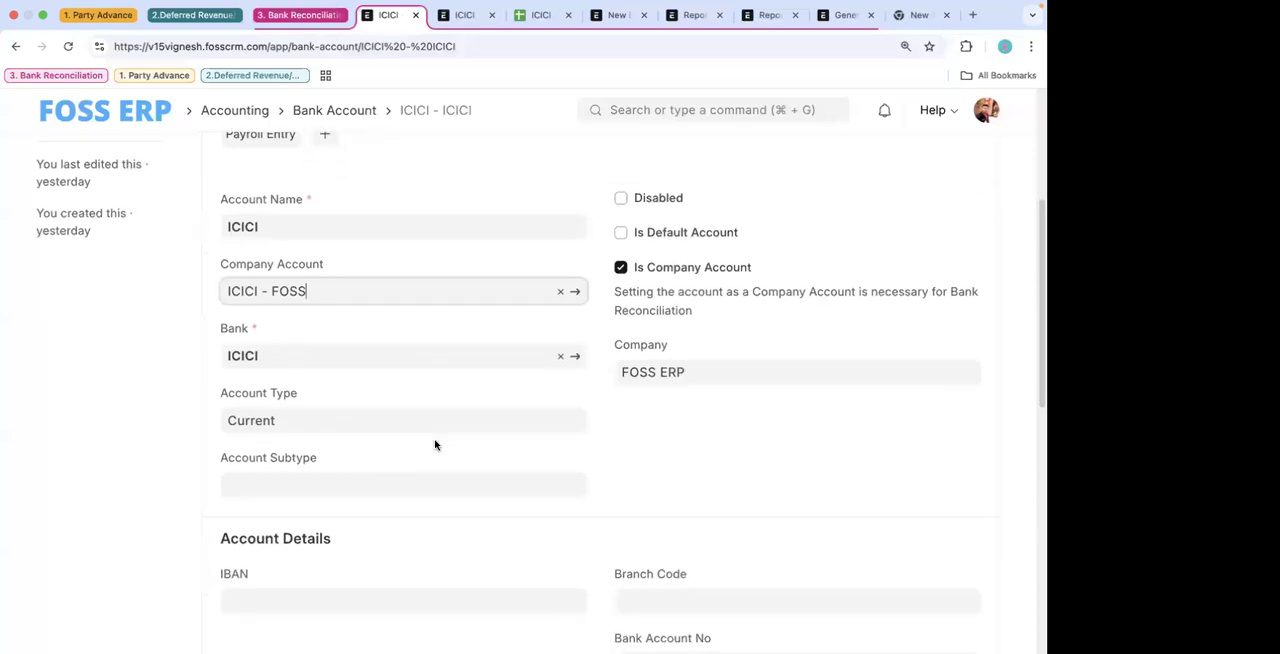
scroll(370, 417, up, 3)
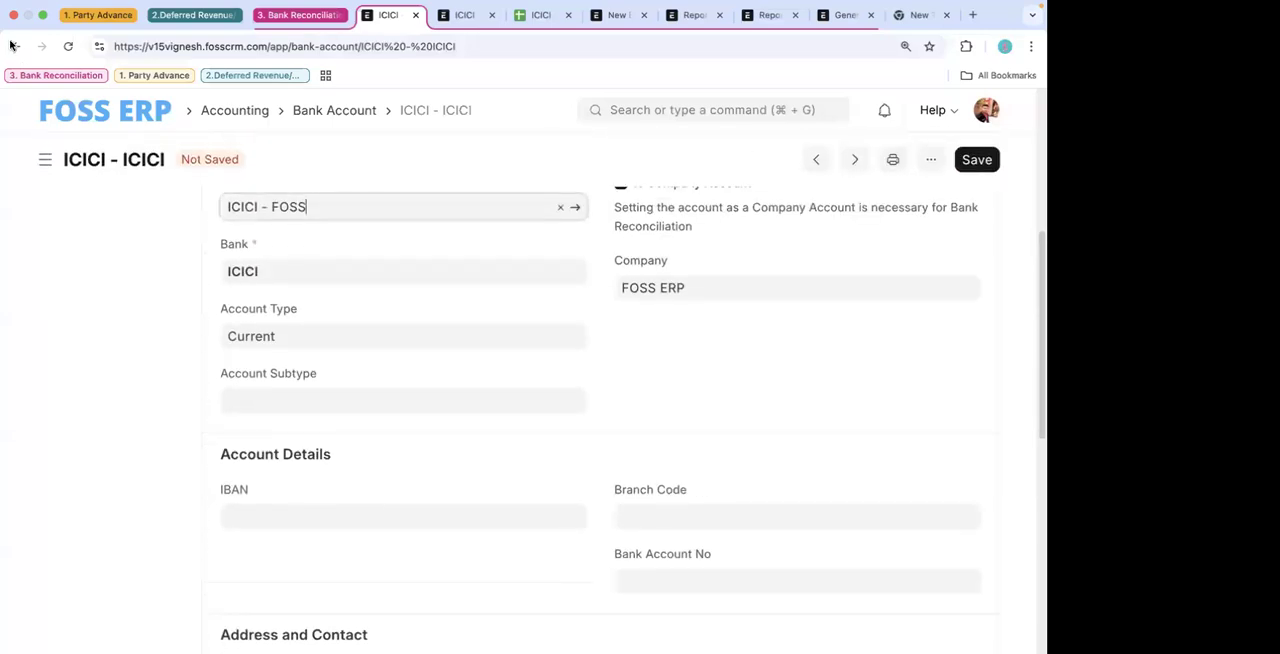
- Go back to the new bank statement import for ICICI - ICICI and save it
click(15, 46)
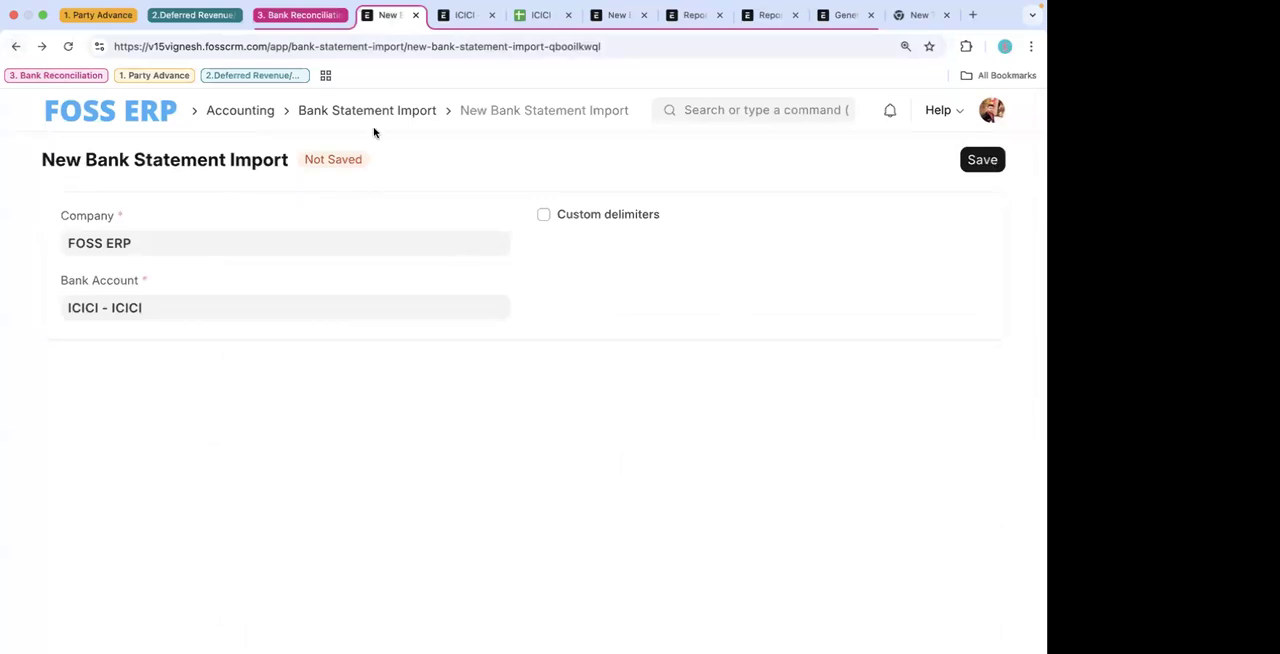
click(980, 161)
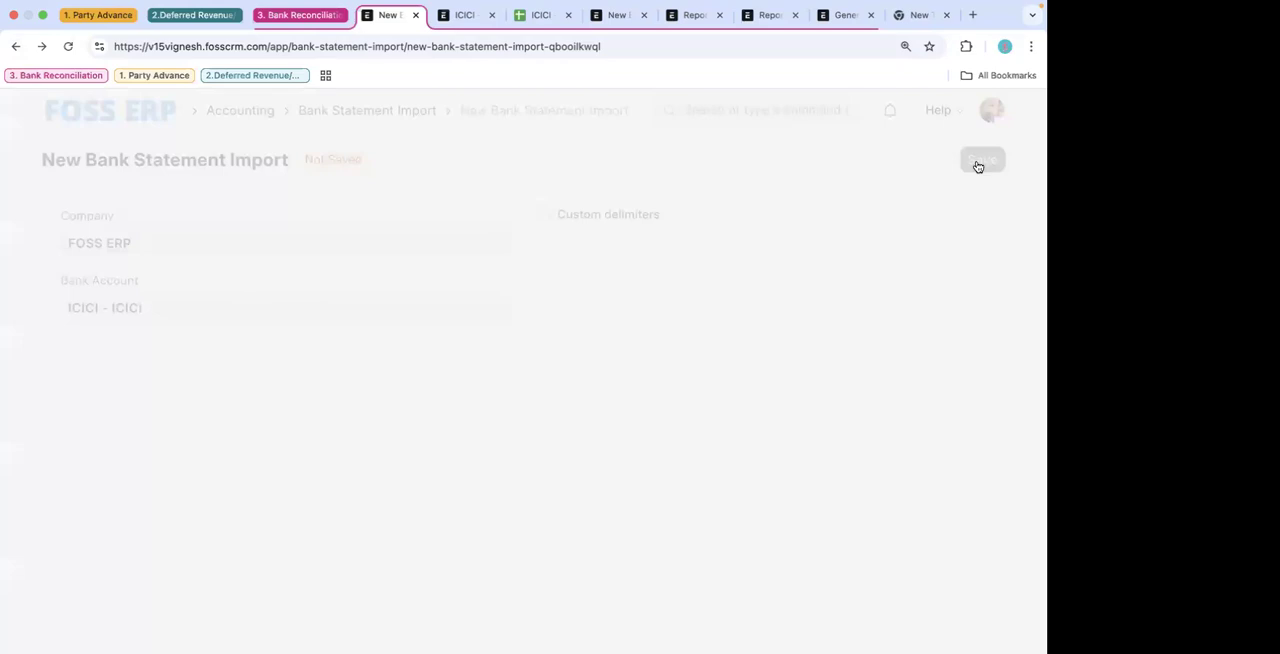
- Copy the URL of the ICICI Google Sheet and check that its general access is Anyone with the link
click(607, 272)
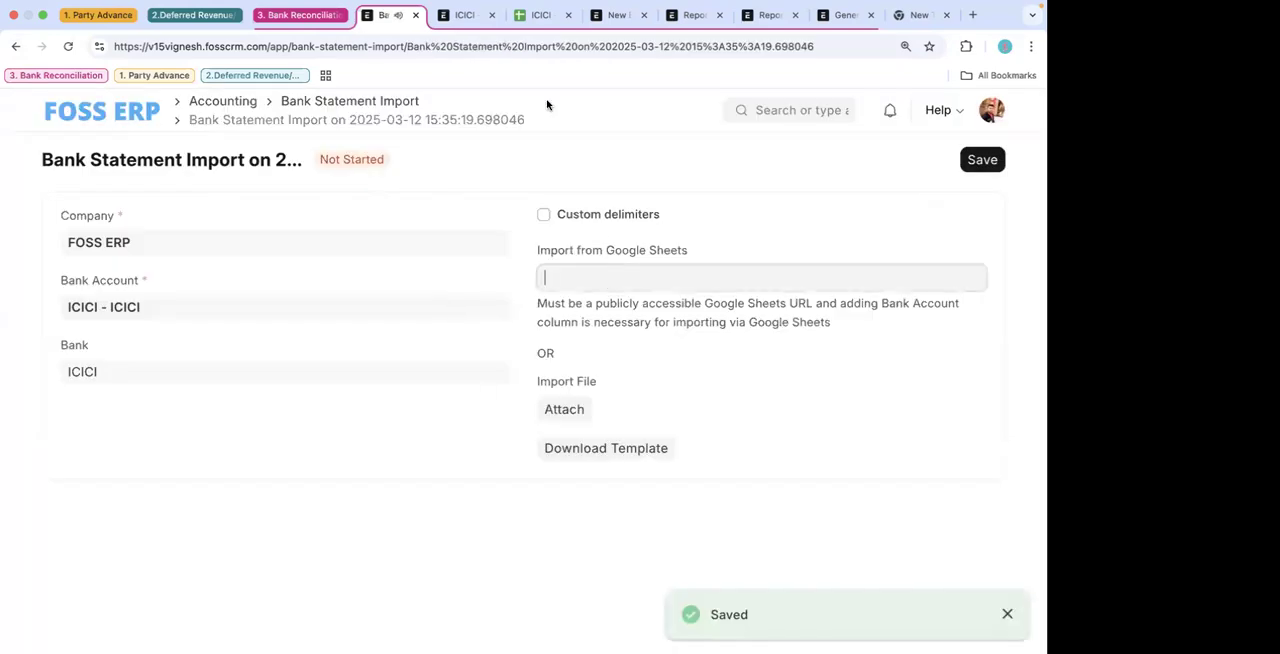
click(575, 413)
click(765, 140)
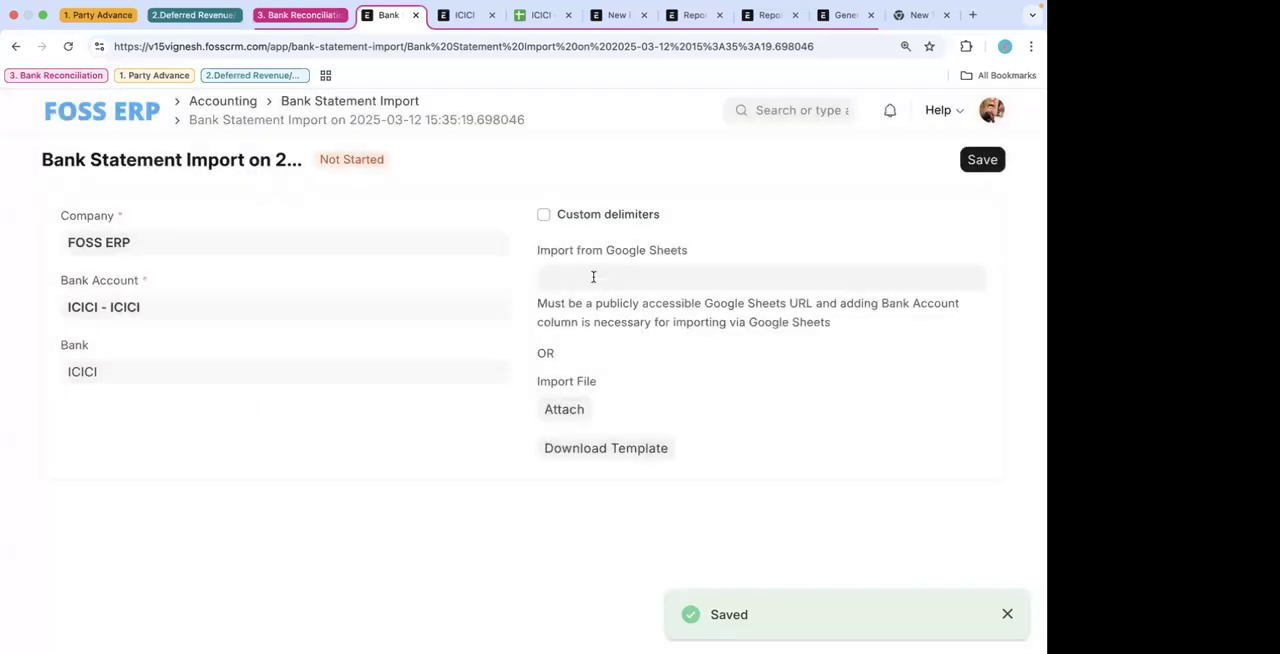
click(540, 15)
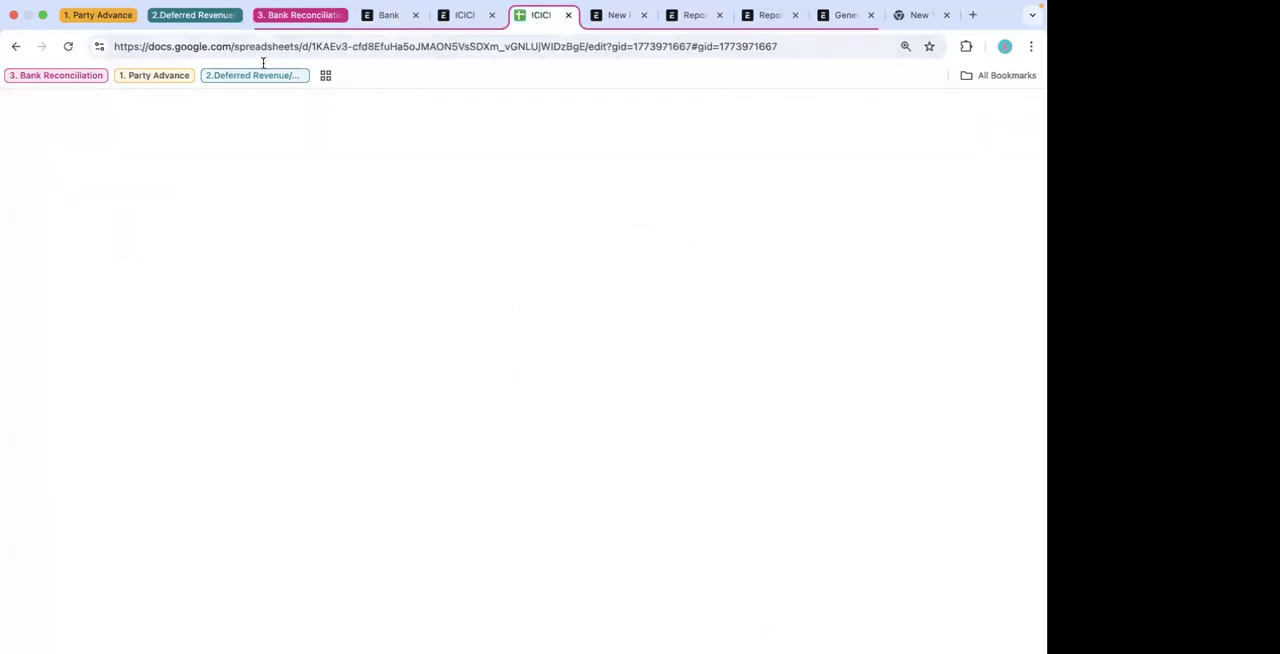
click(268, 48)
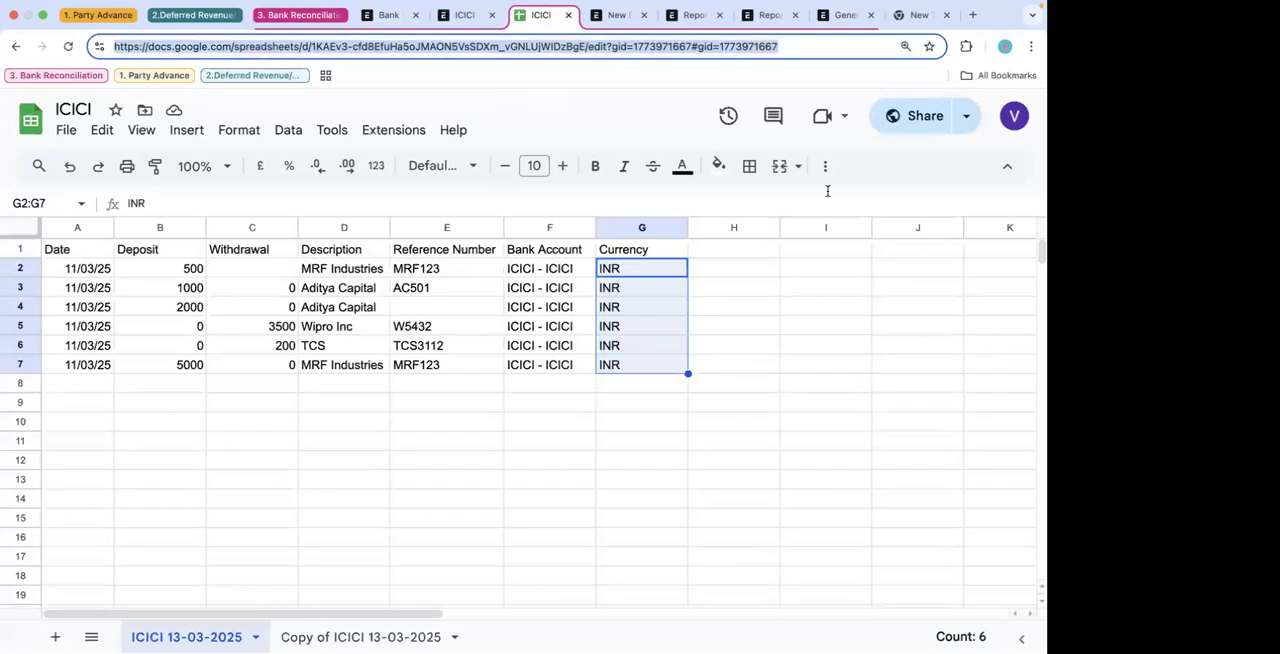
click(922, 115)
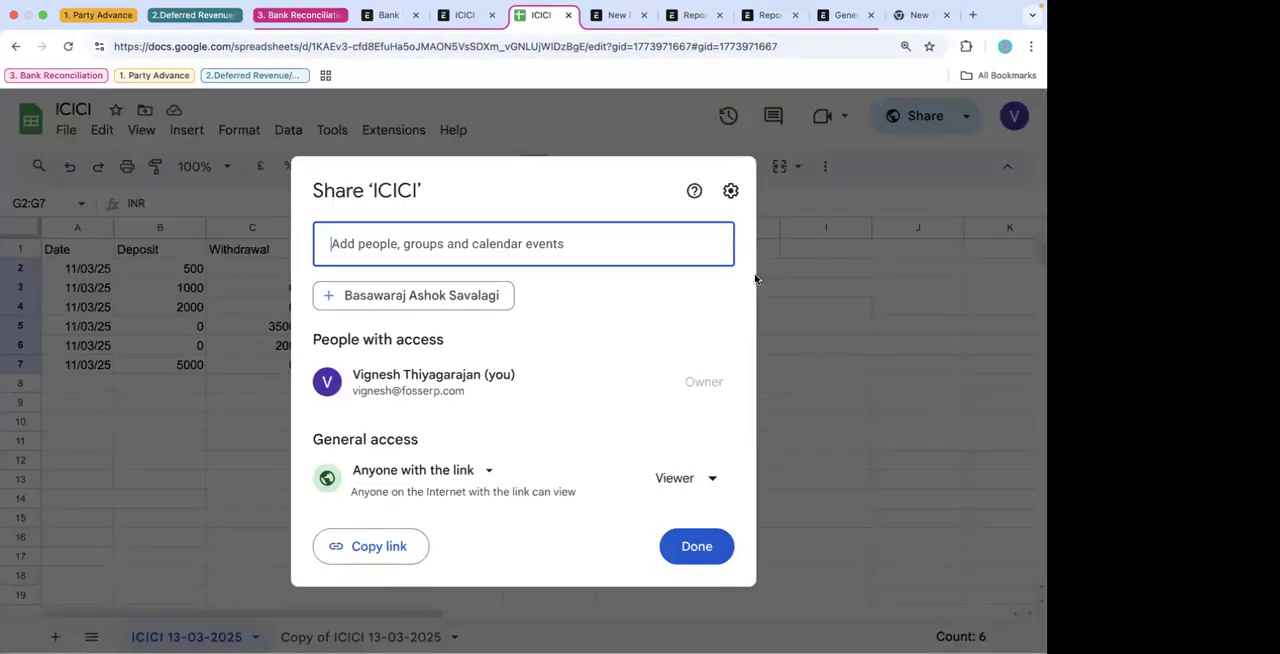
click(838, 367)
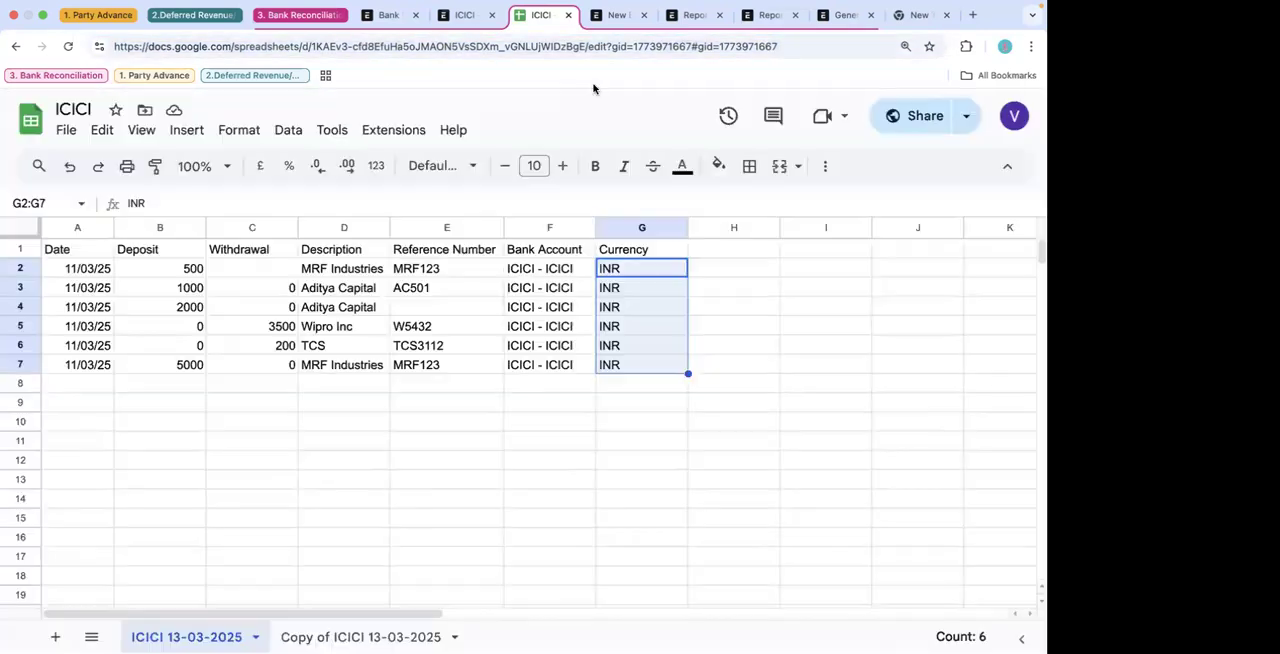
- Enter the copied sheet URL as the Google Sheets source of the bank statement import and save it
click(465, 15)
click(389, 14)
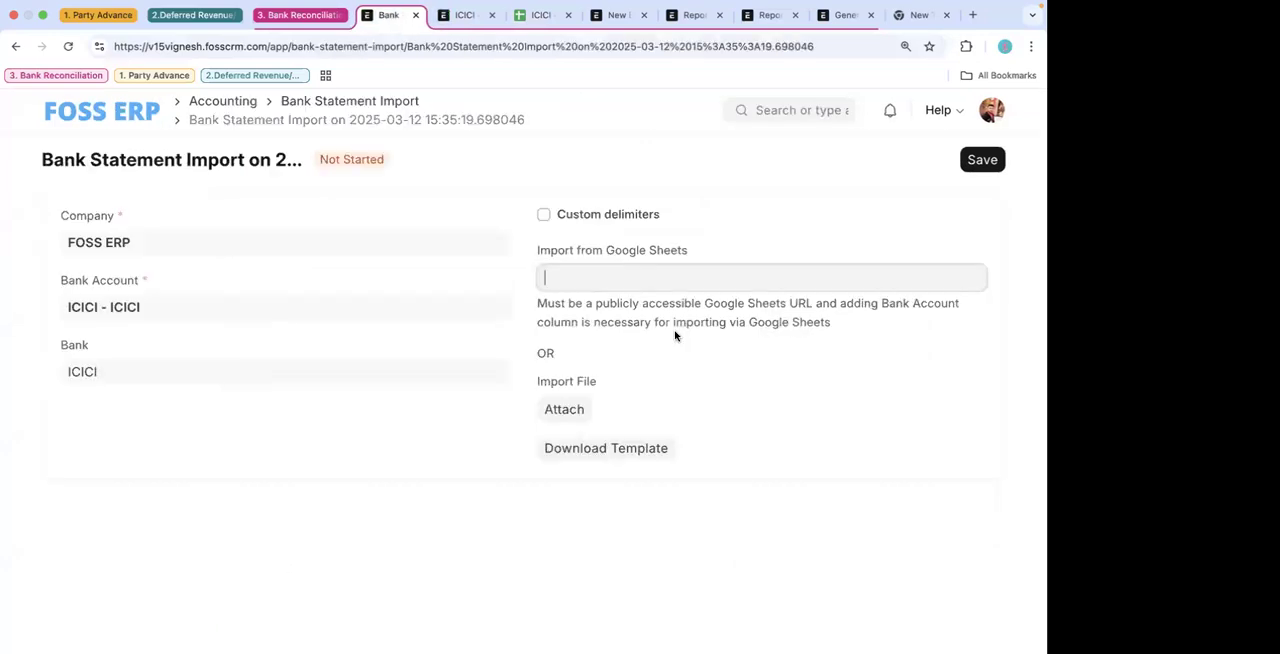
click(602, 284)
key(super+v)
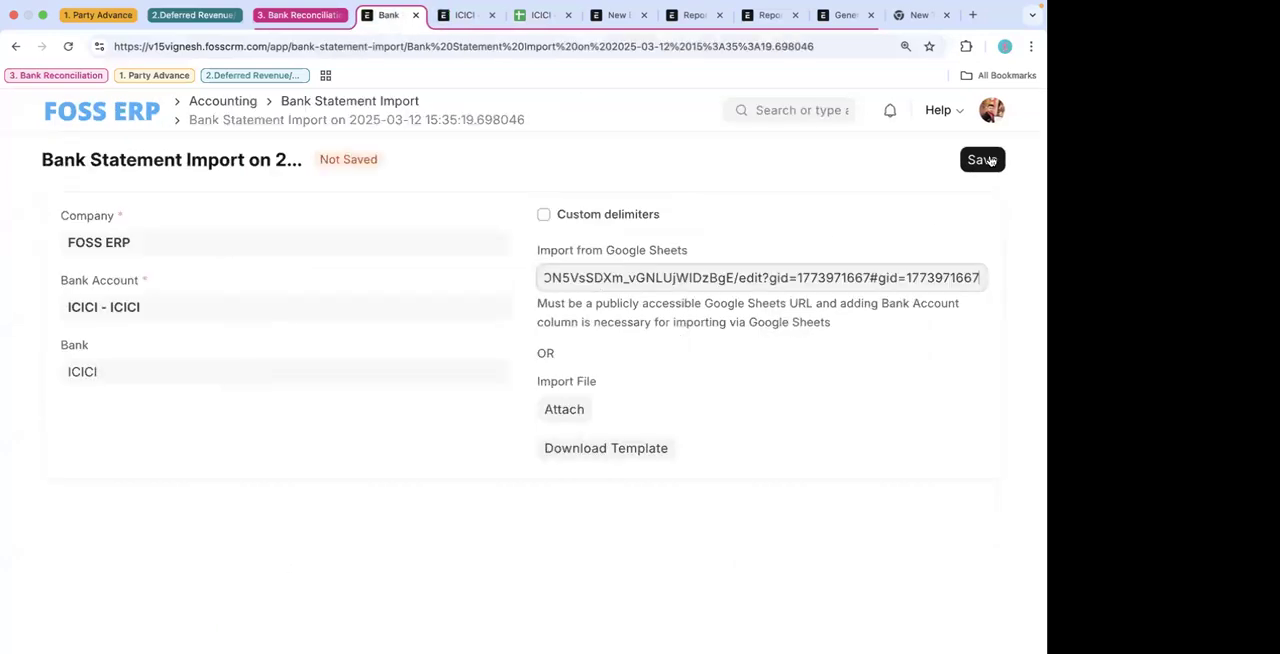
click(984, 160)
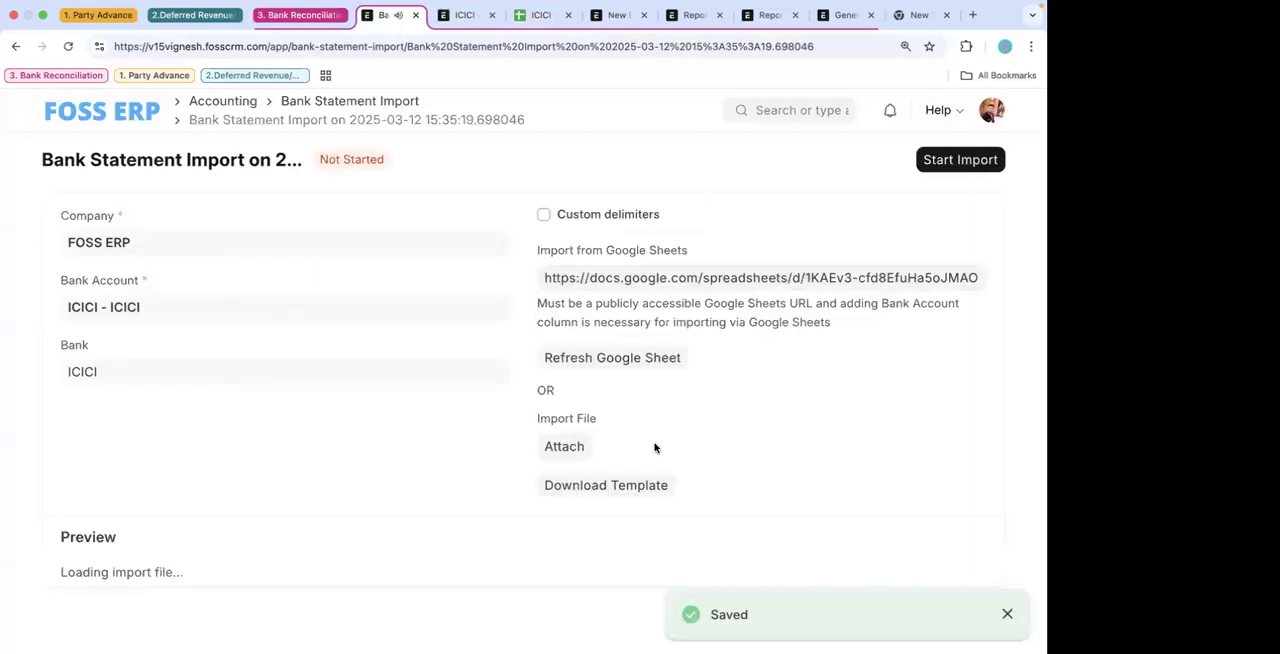
- Review the import preview rows and compare them with the source rows in the ICICI Google Sheet
scroll(654, 447, down, 4)
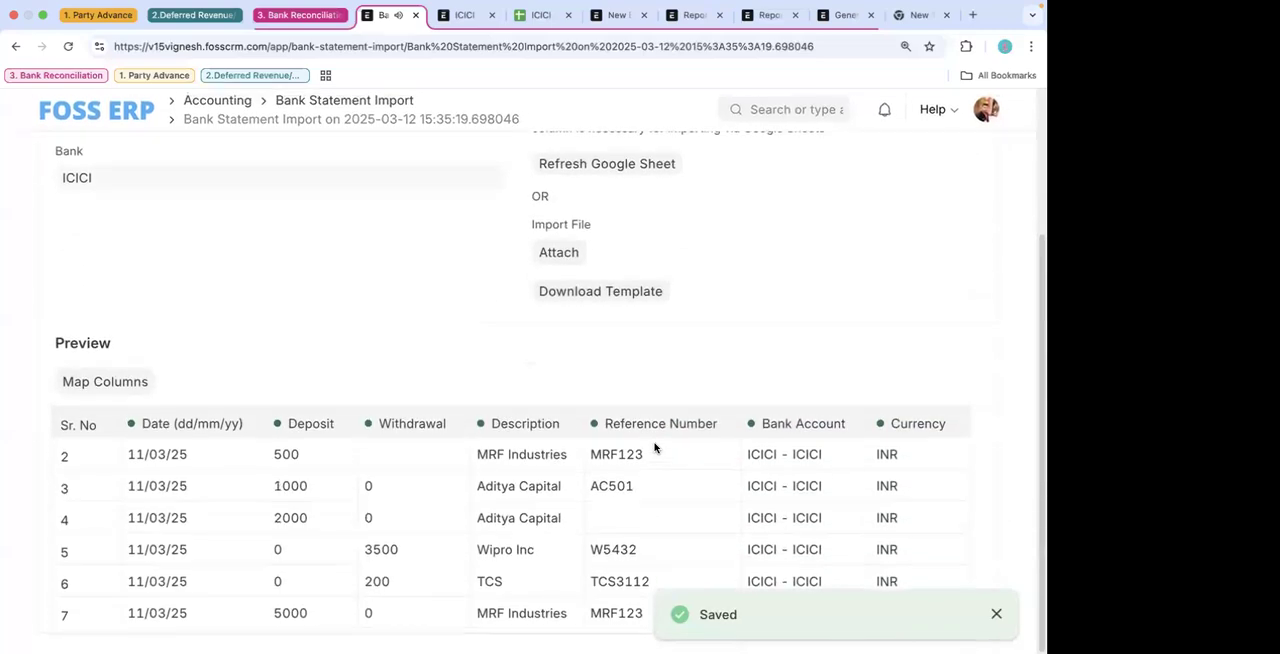
click(995, 610)
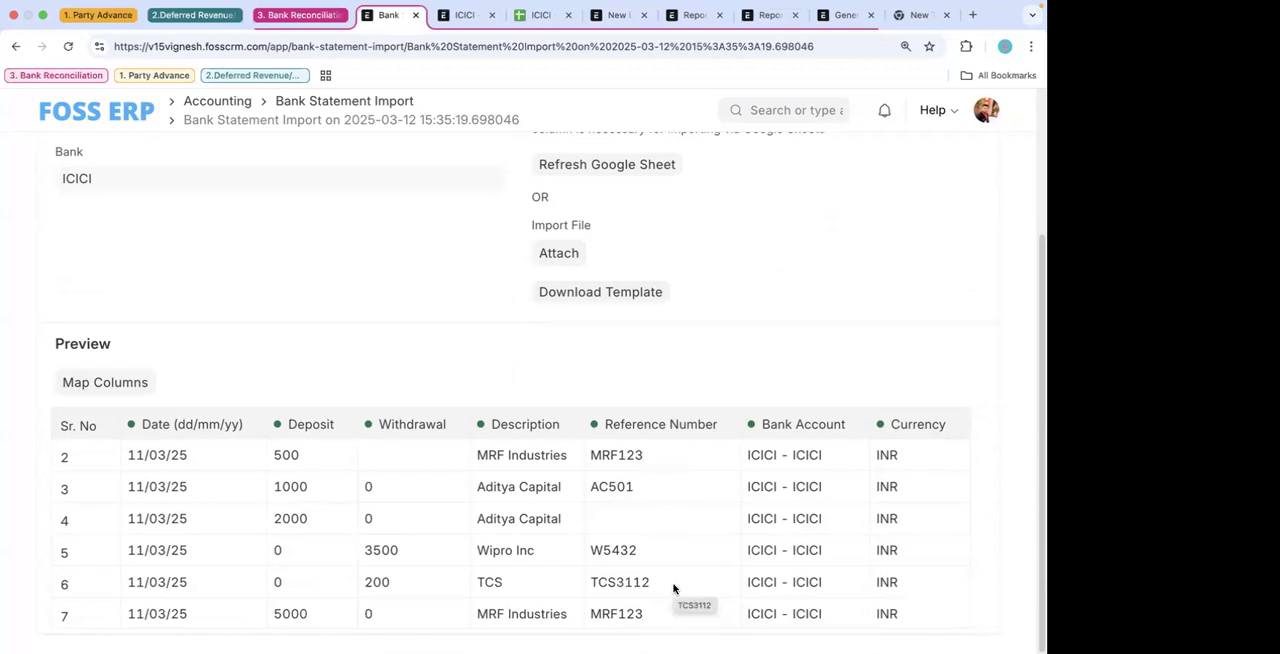
scroll(647, 324, up, 1)
scroll(647, 324, down, 1)
click(538, 15)
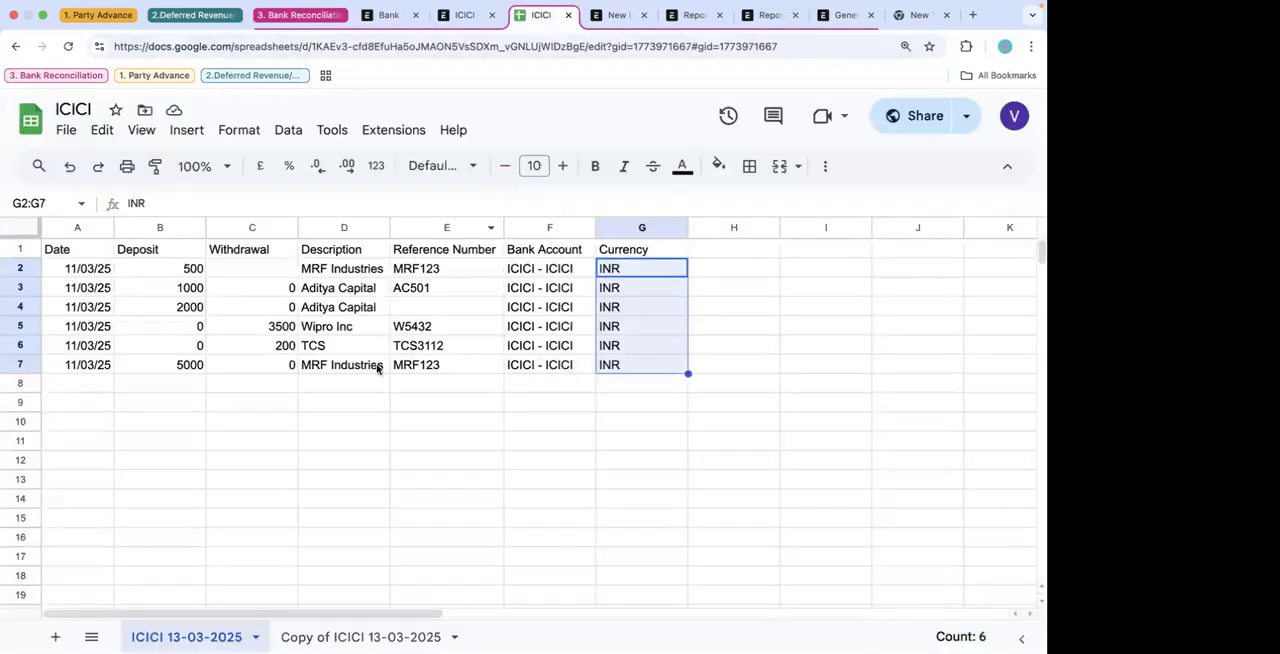
- Return to the ICICI - ICICI bank statement import and start the import
click(390, 15)
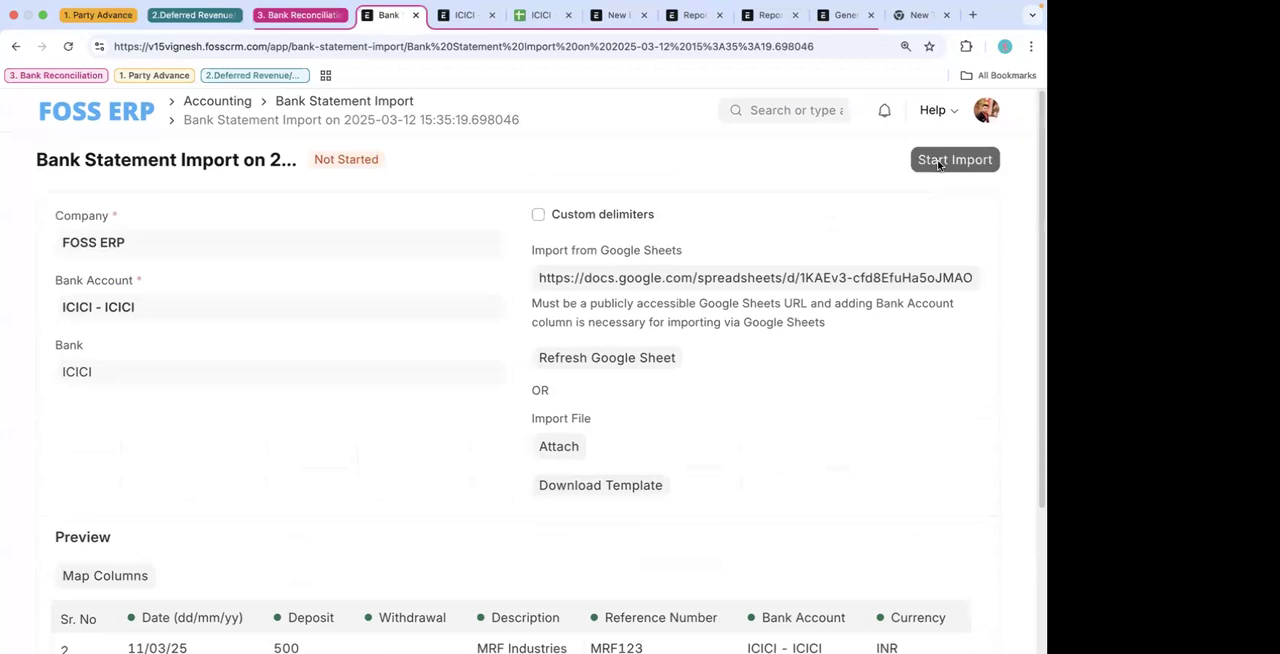
scroll(855, 458, down, 3)
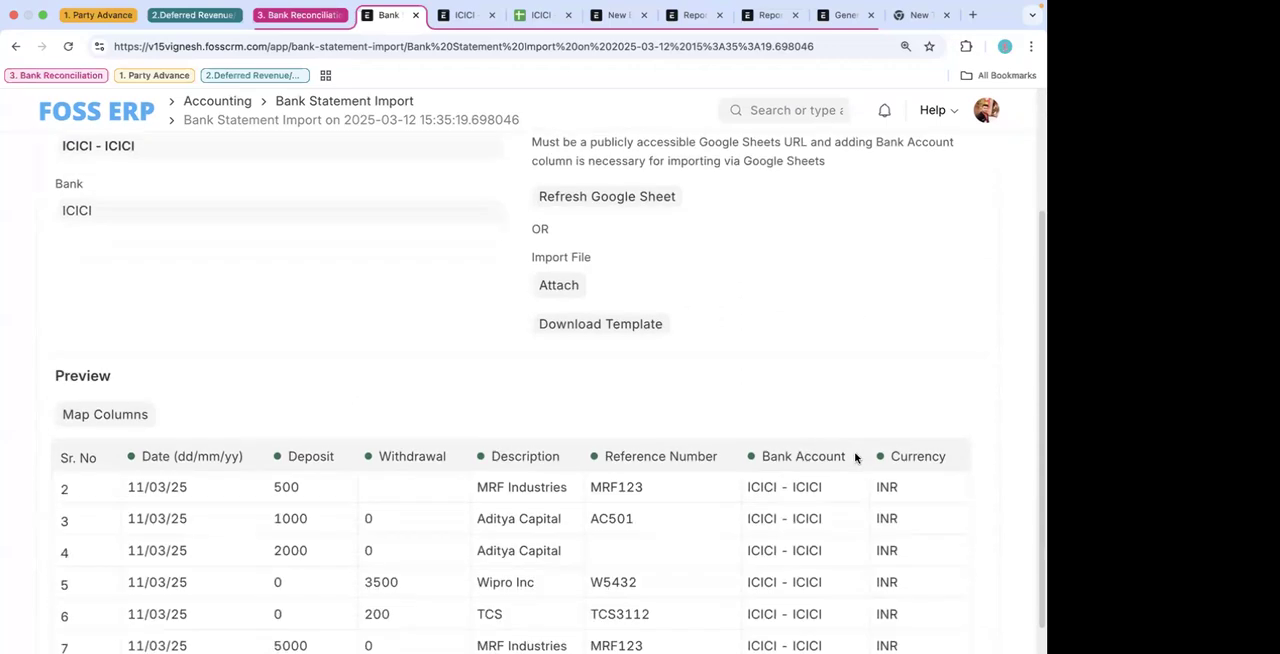
scroll(851, 323, up, 5)
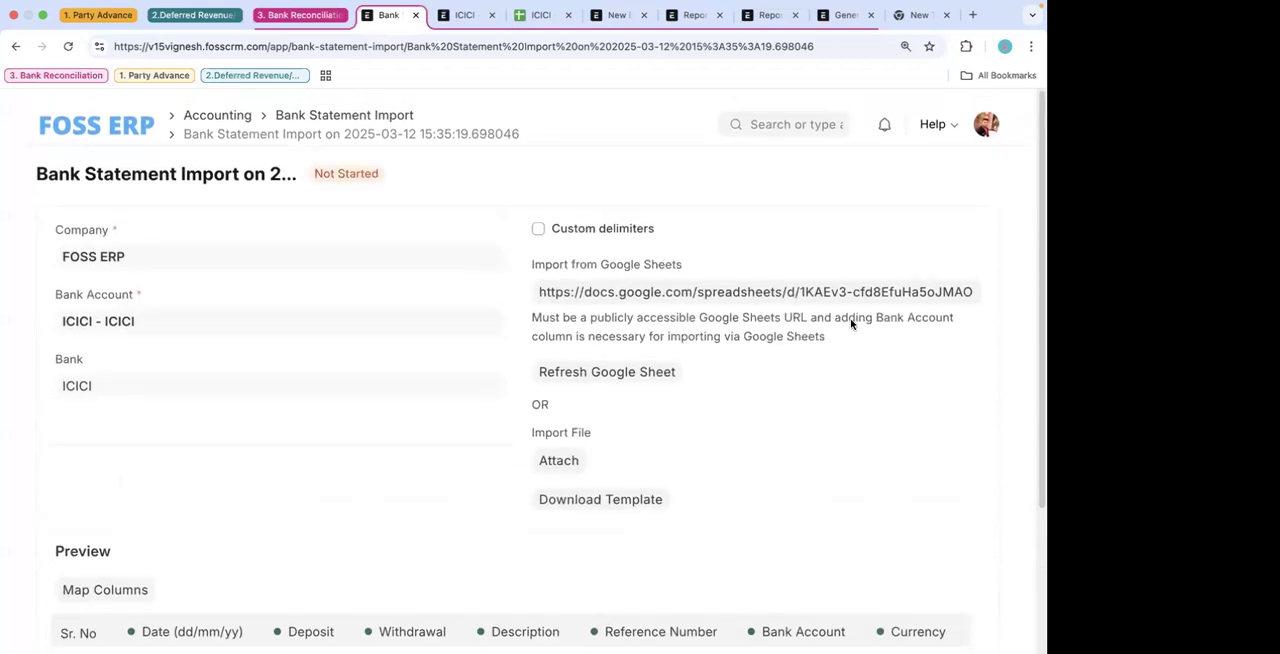
scroll(851, 323, down, 3)
scroll(851, 323, up, 4)
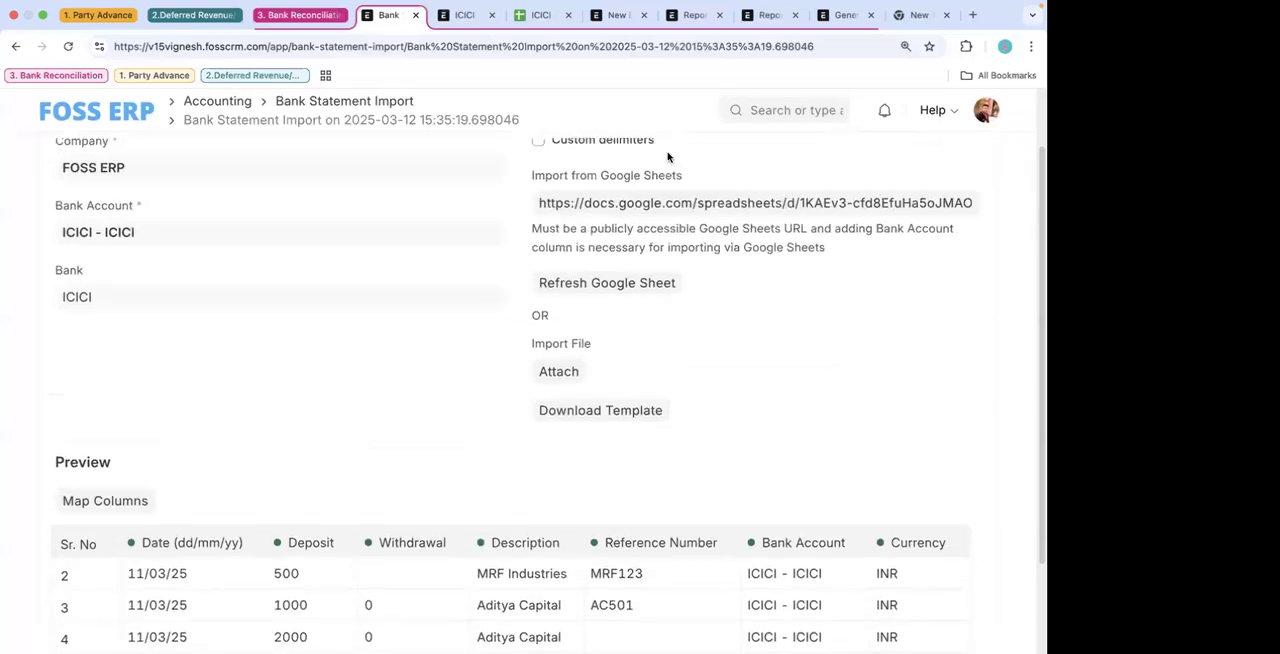
- Open the Bank Transaction list, reload it and look through it for the imported transactions
click(465, 17)
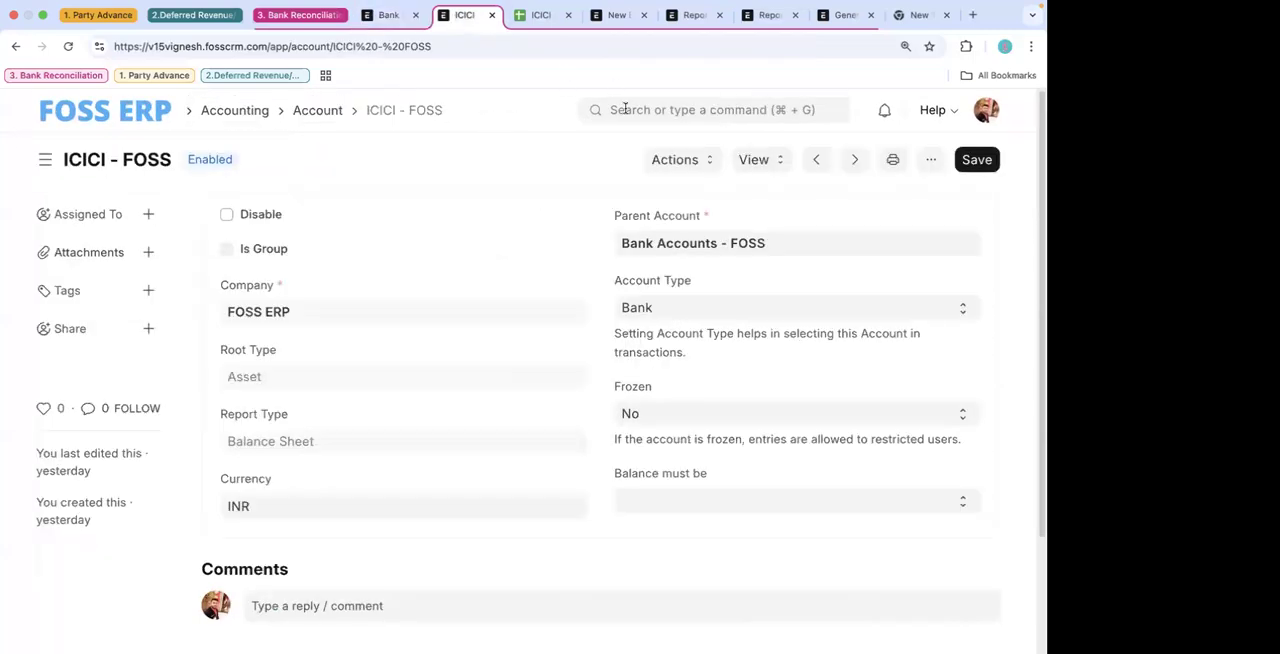
click(625, 108)
text(bank r)
key(BackSpace)
text(tr)
click(627, 142)
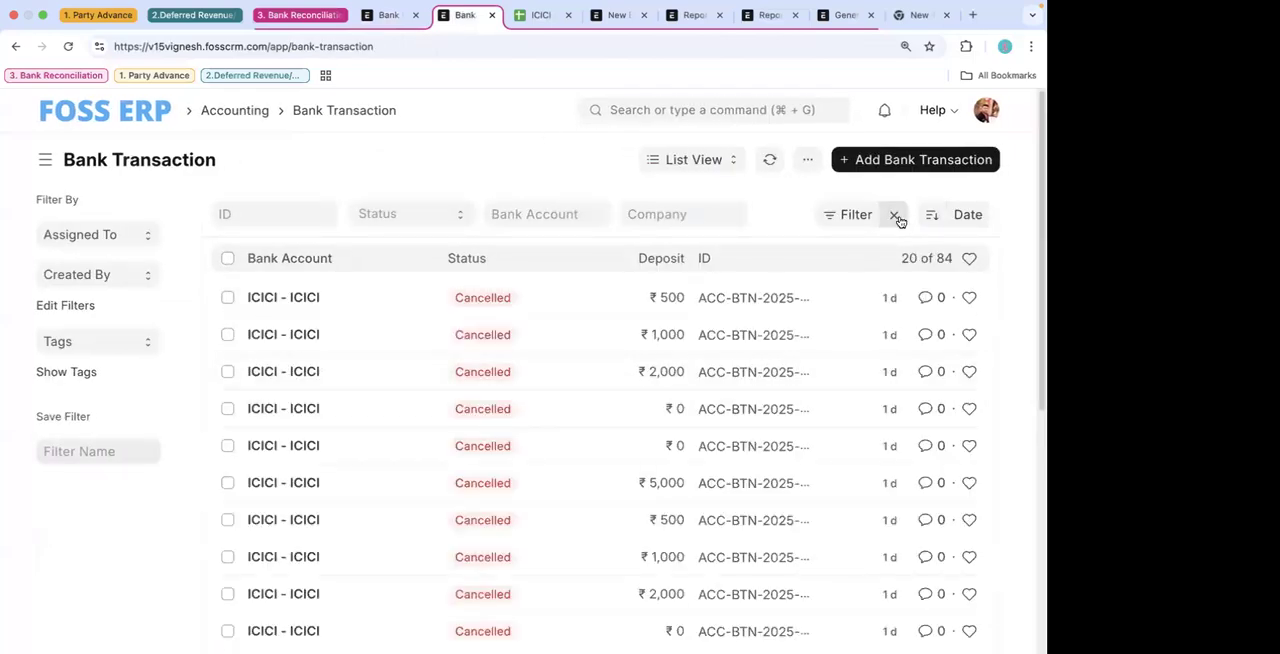
click(769, 161)
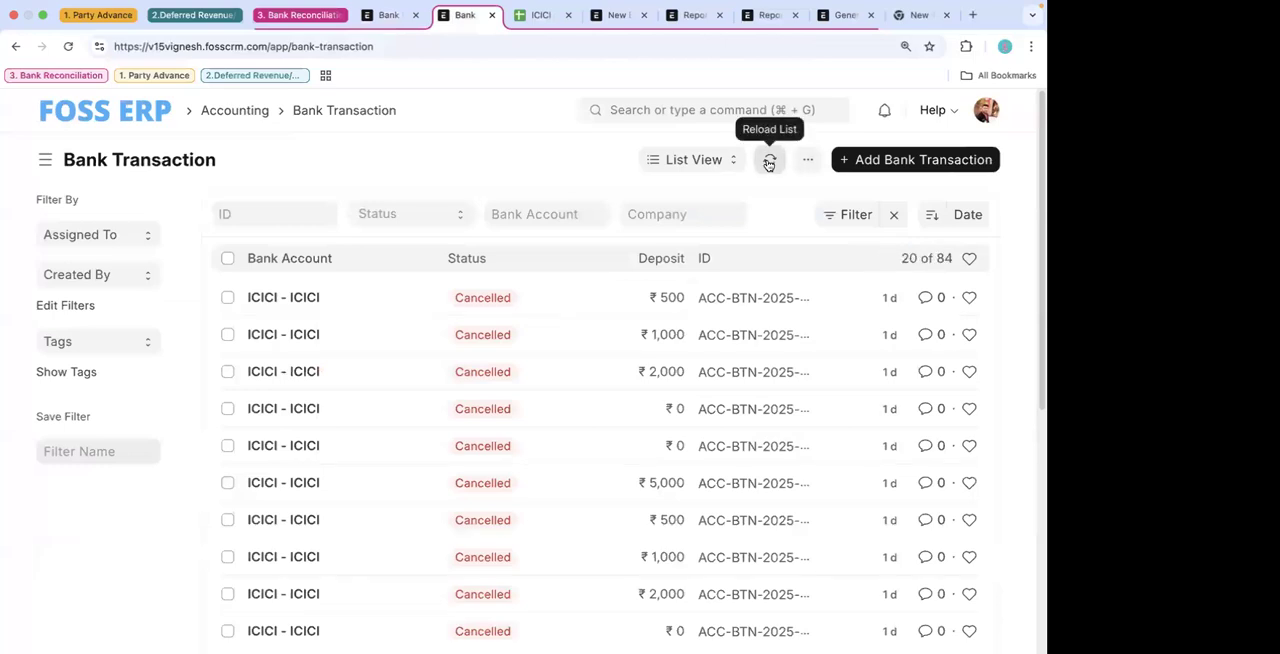
scroll(809, 447, down, 10)
scroll(771, 286, up, 10)
- Recheck the statement import and the source sheet, and fully reload the Bank Transaction list page
click(383, 17)
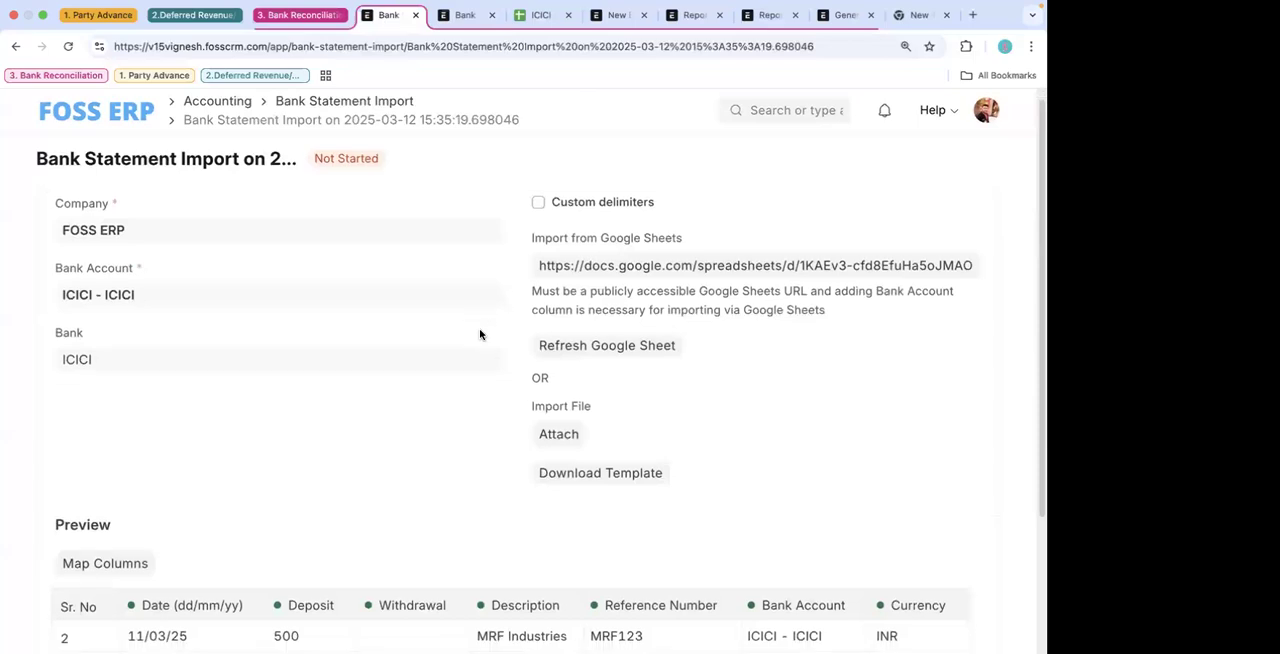
scroll(480, 334, down, 3)
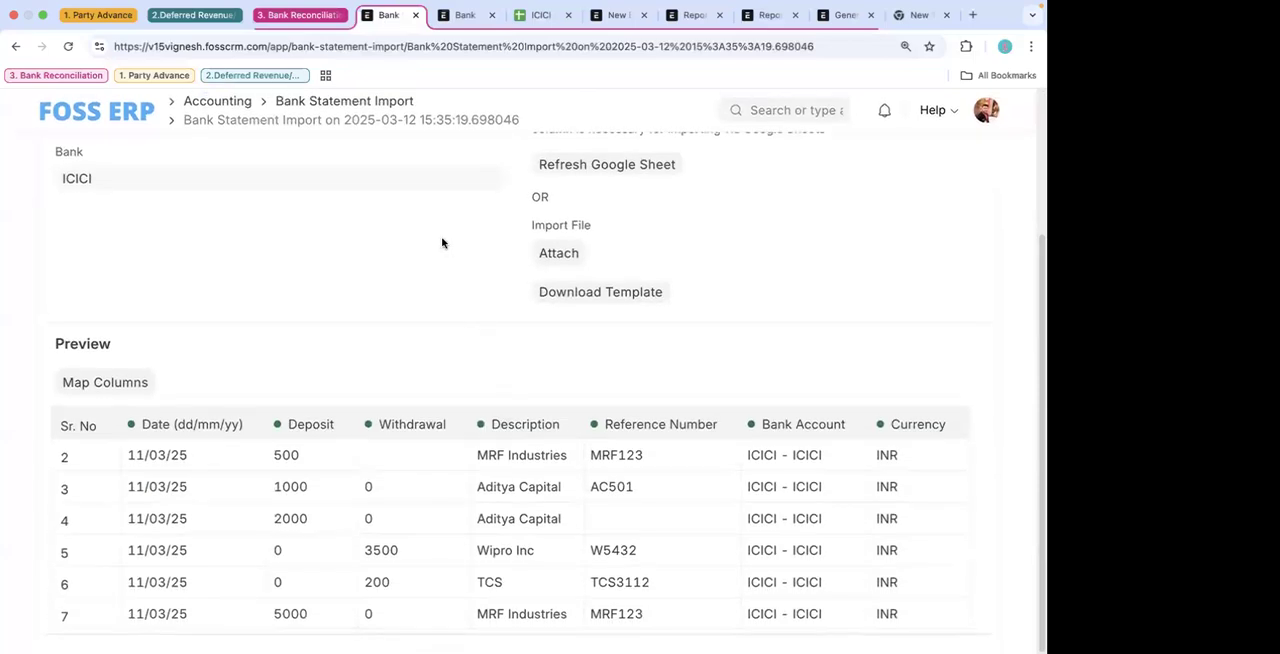
scroll(432, 313, up, 3)
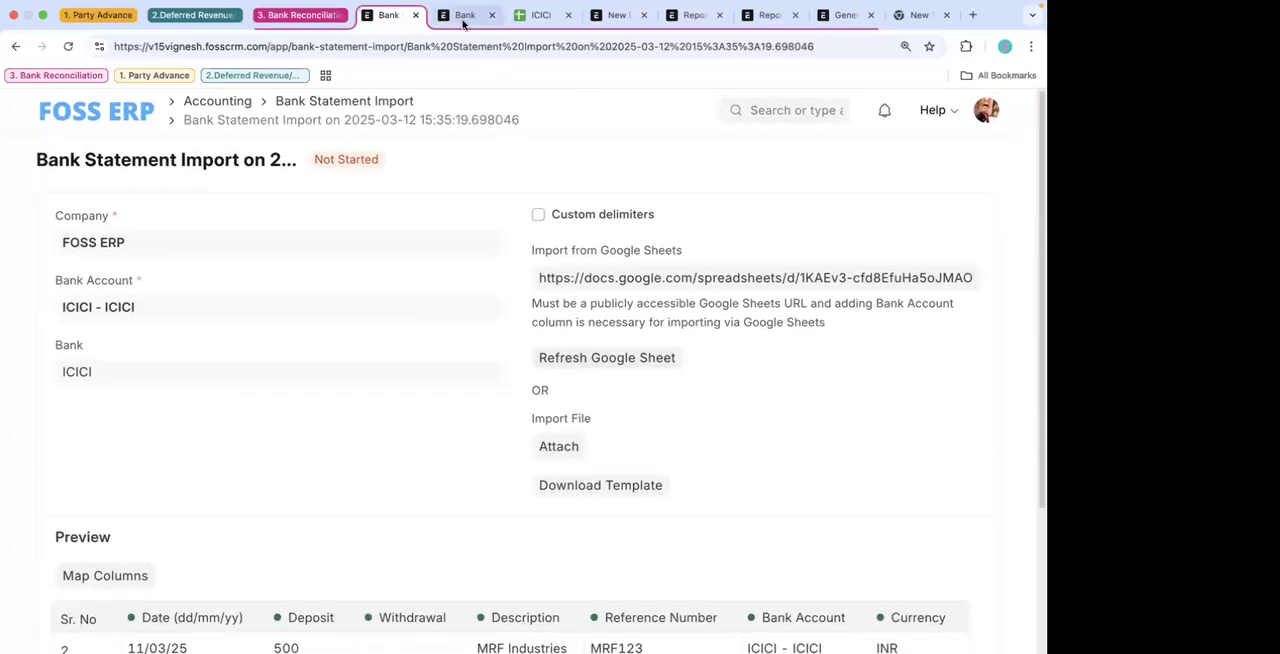
click(463, 17)
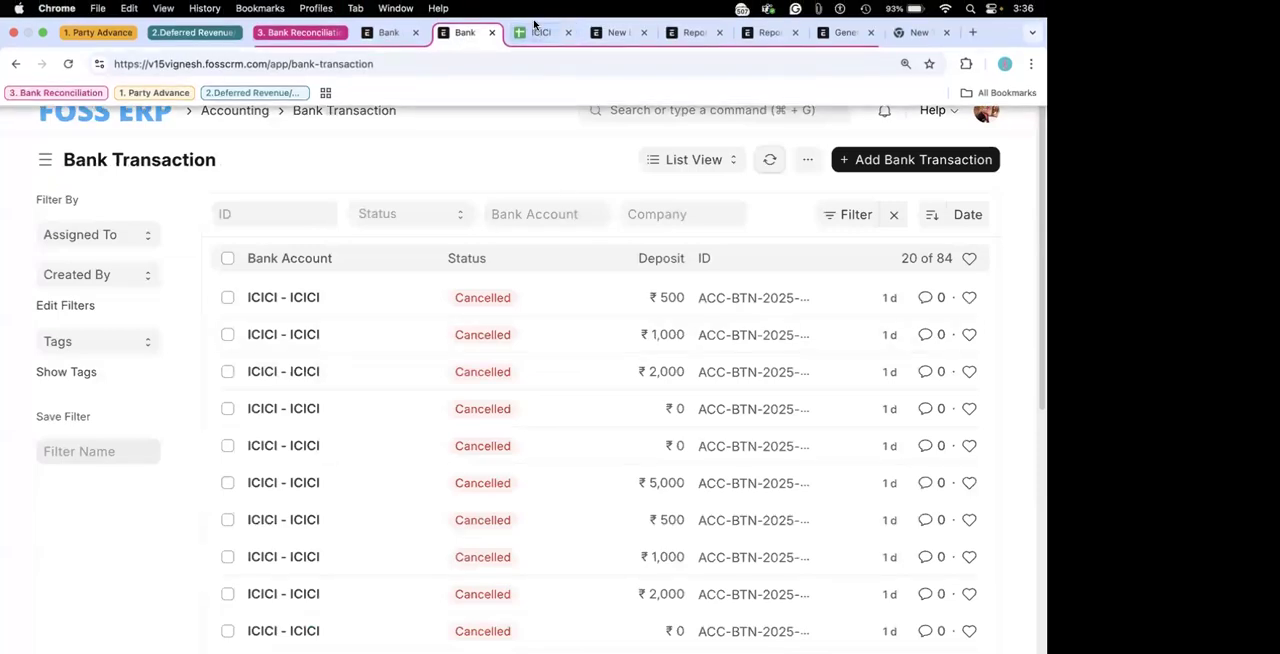
click(535, 32)
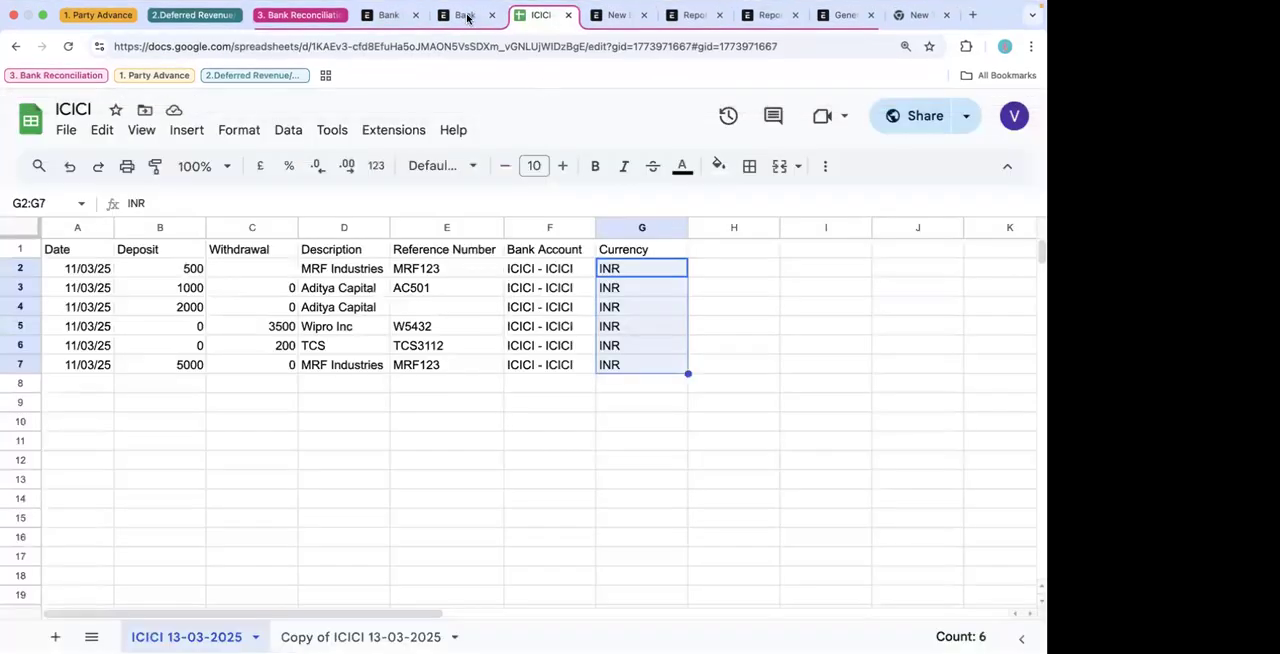
click(466, 15)
click(770, 165)
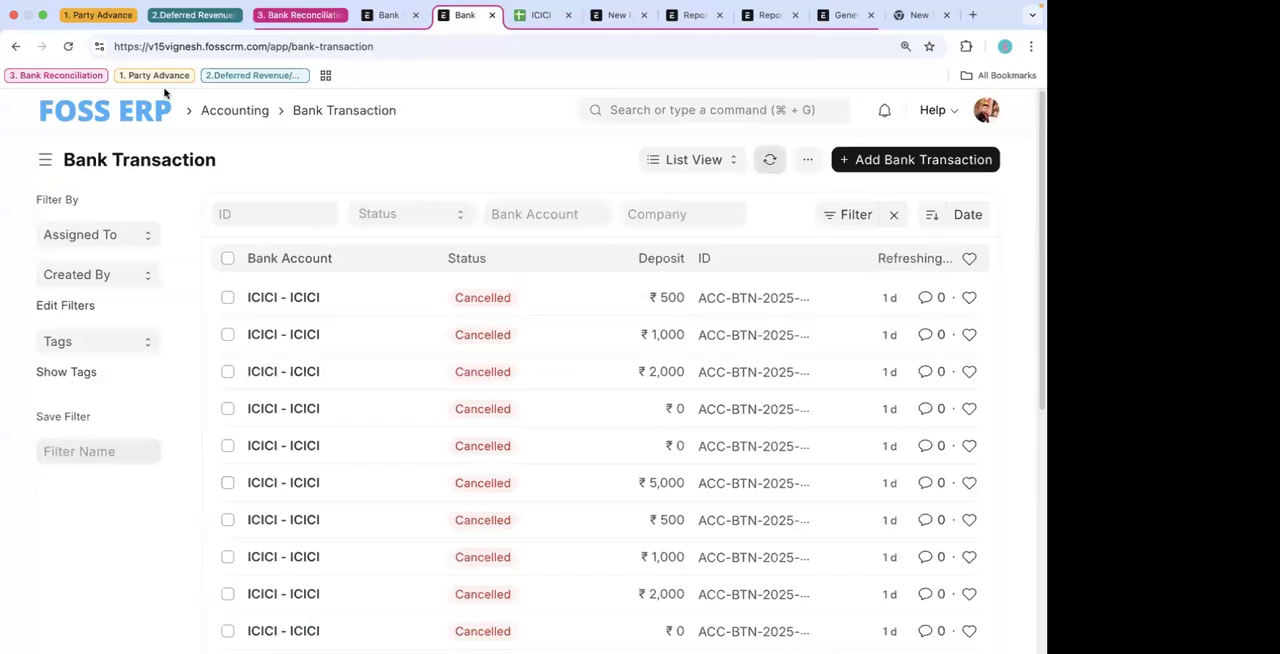
click(68, 46)
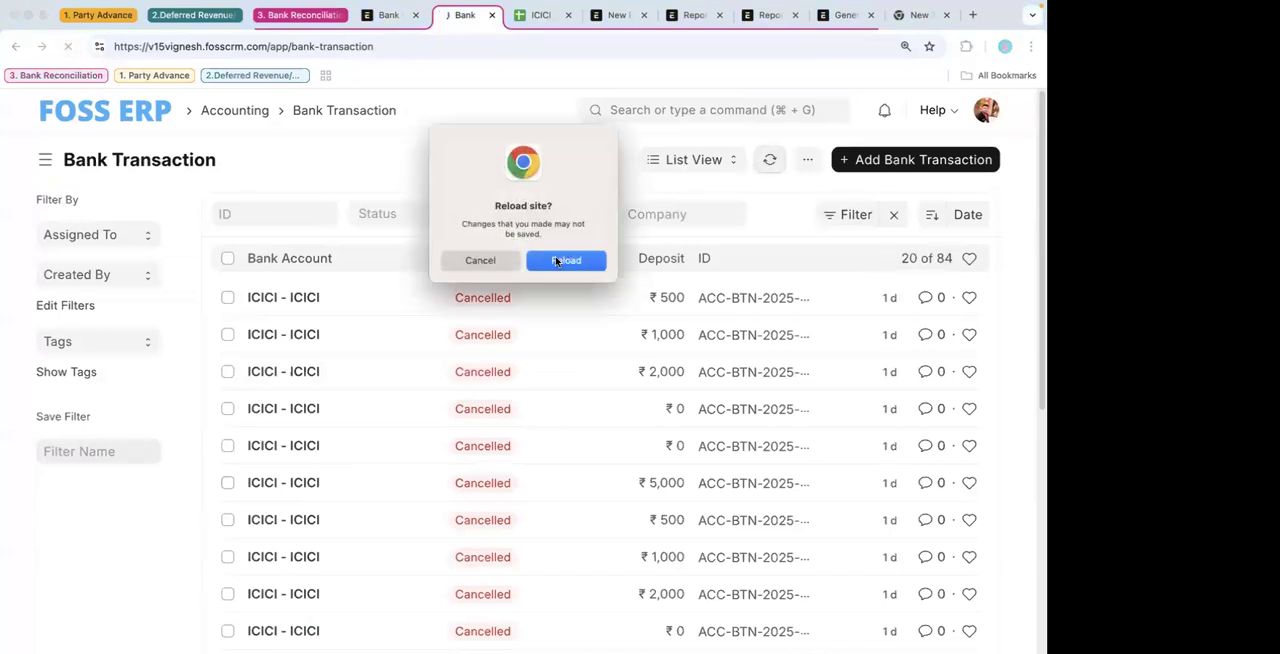
click(565, 260)
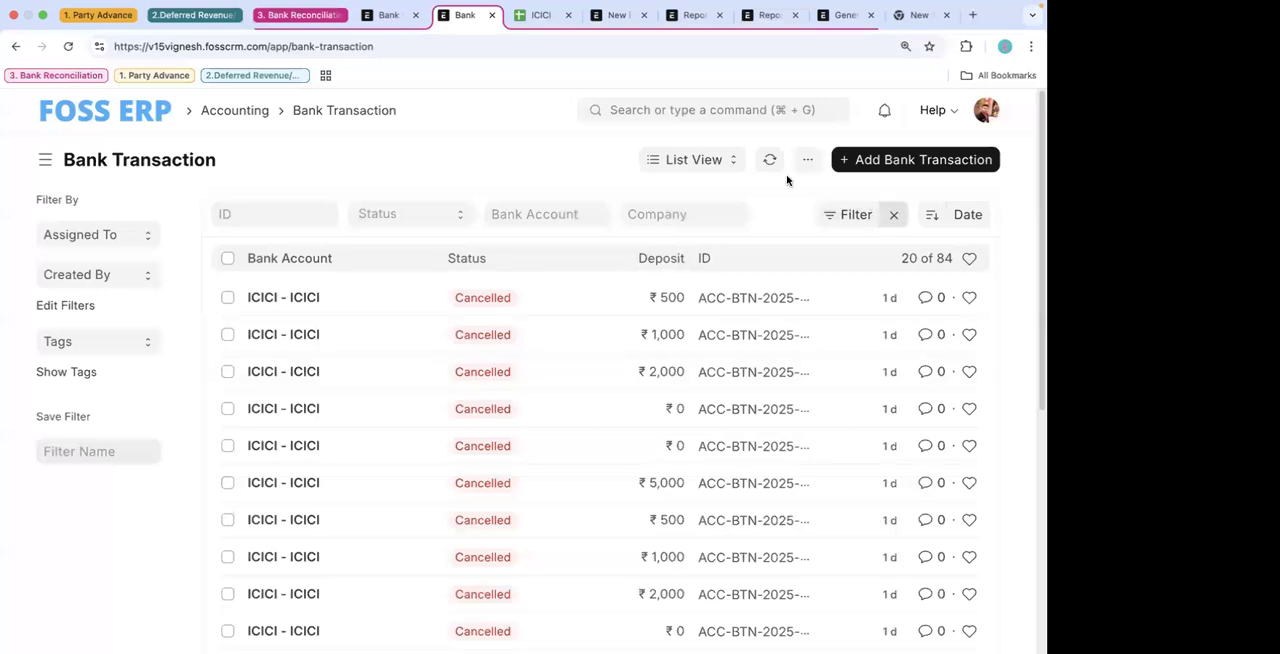
- Reload the bank statement import page and examine the preview and the import log for each row
click(389, 15)
scroll(567, 418, down, 4)
scroll(480, 270, up, 4)
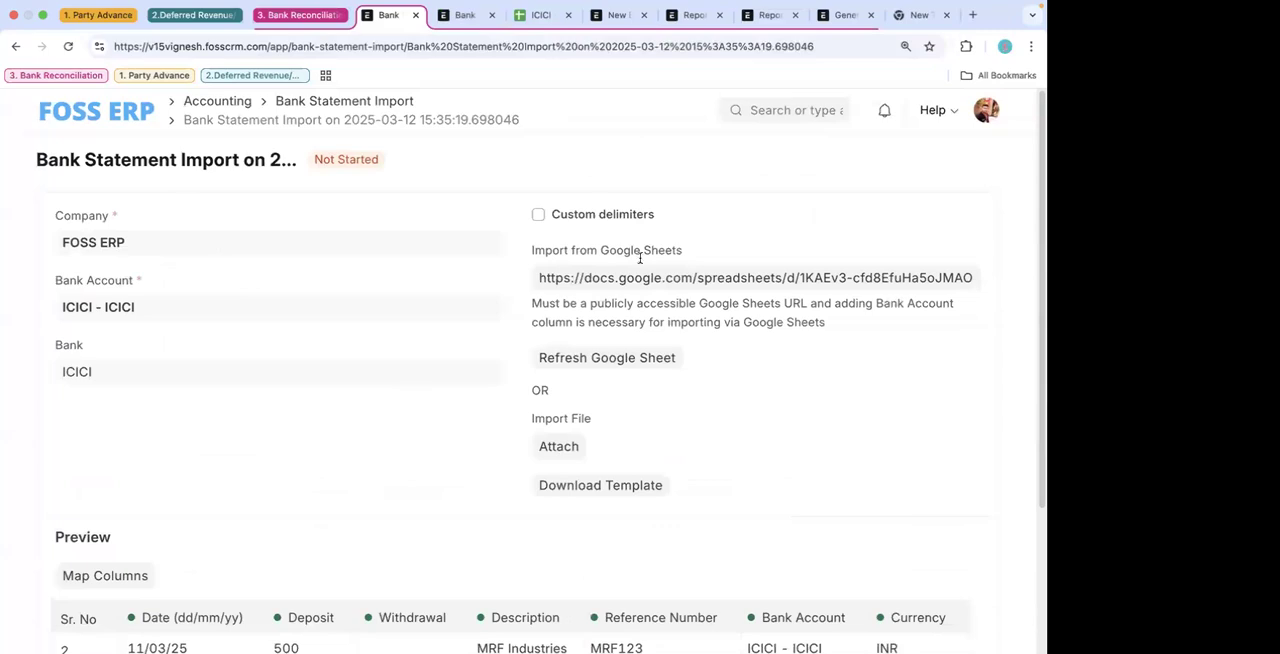
scroll(457, 405, down, 4)
scroll(300, 250, up, 4)
click(68, 47)
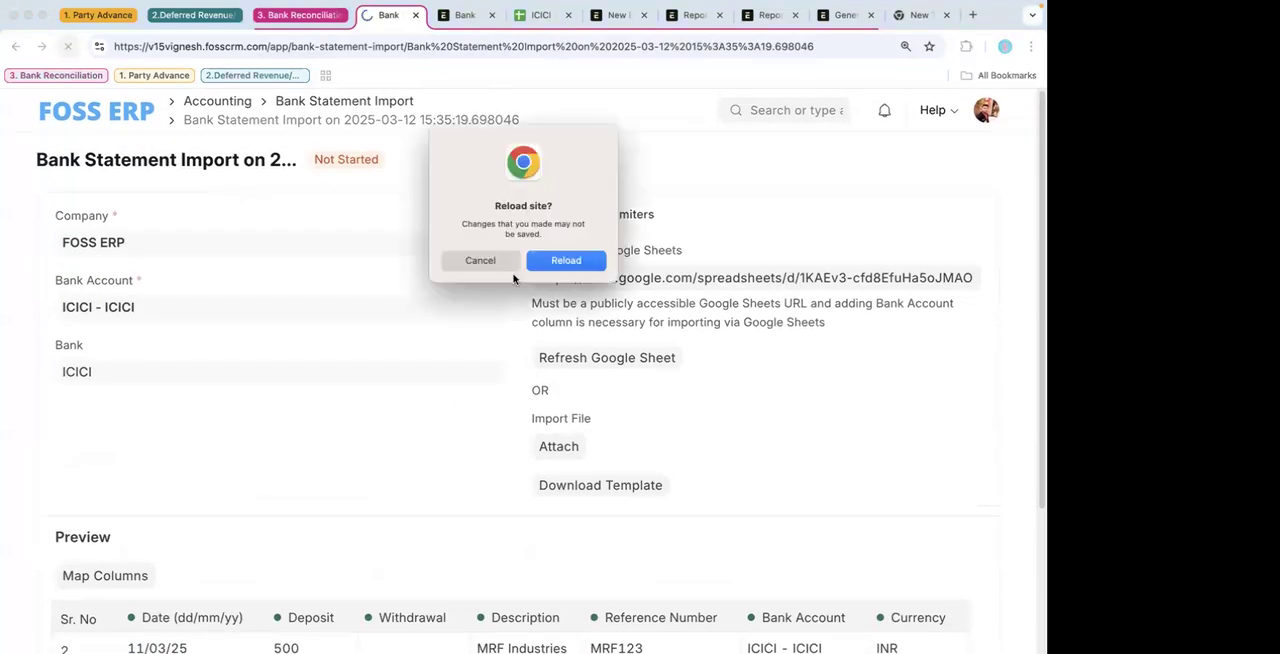
click(551, 263)
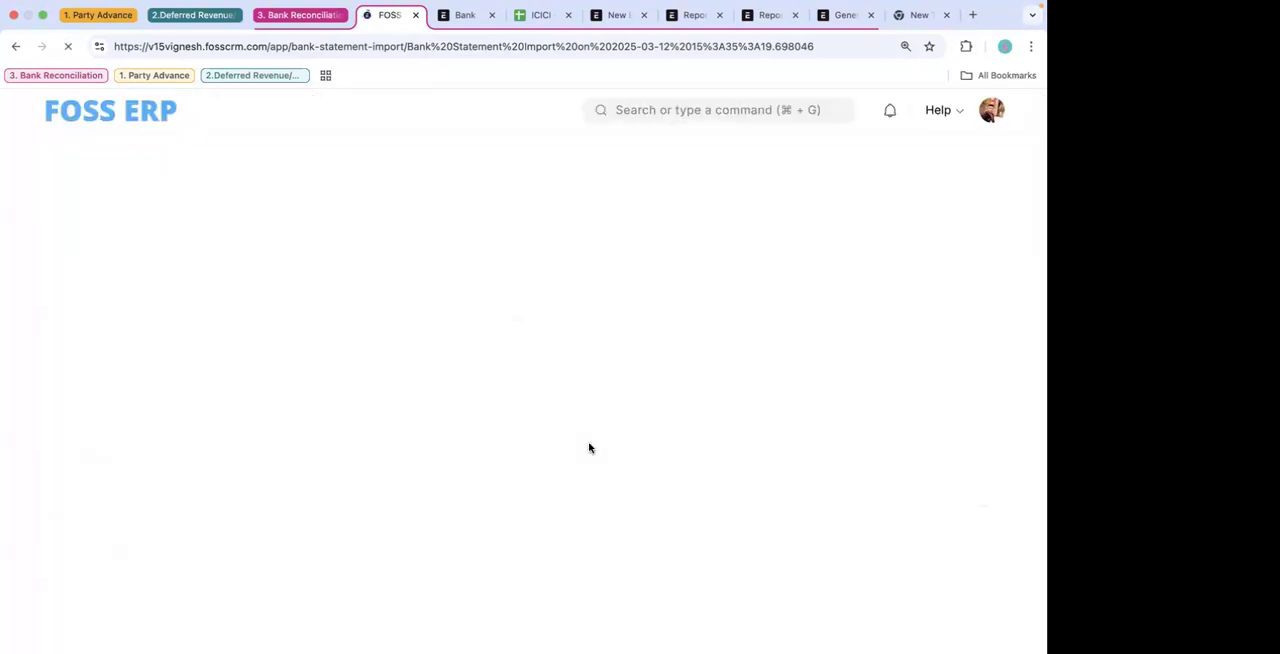
scroll(589, 447, down, 10)
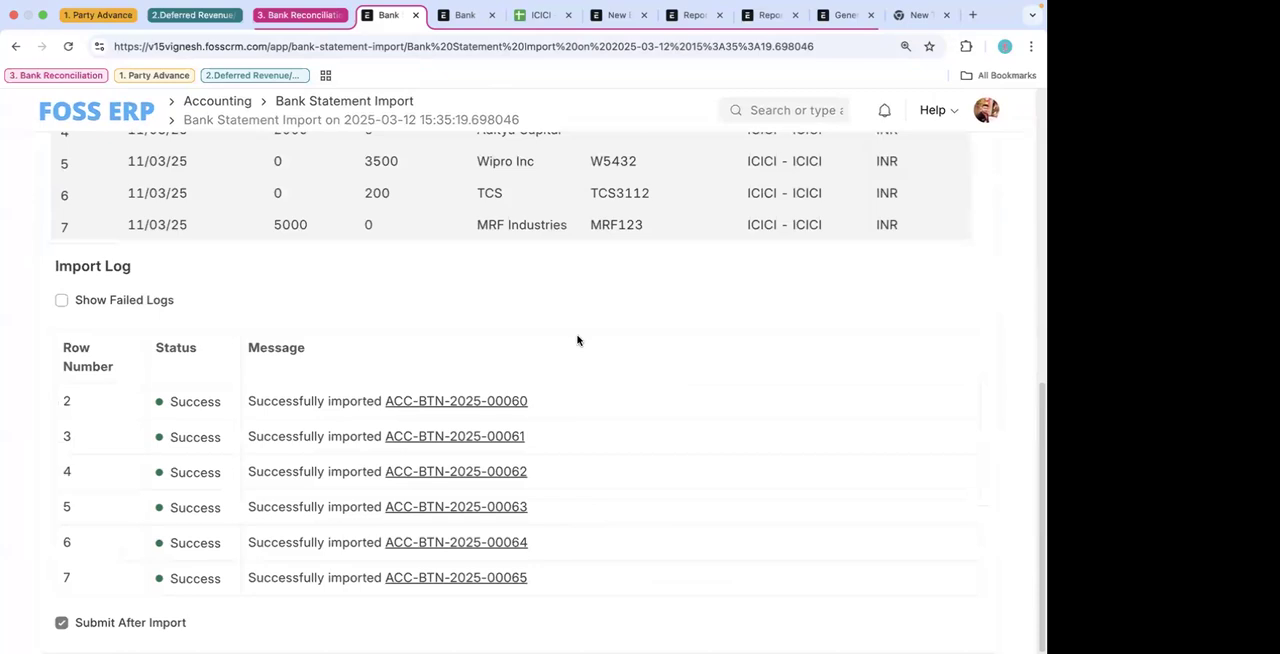
scroll(577, 341, up, 5)
scroll(603, 451, down, 5)
scroll(565, 400, up, 5)
scroll(563, 417, down, 6)
scroll(550, 500, up, 1)
- Refresh the Bank Transaction list again and check it for the newly imported ICICI - ICICI entries
click(465, 15)
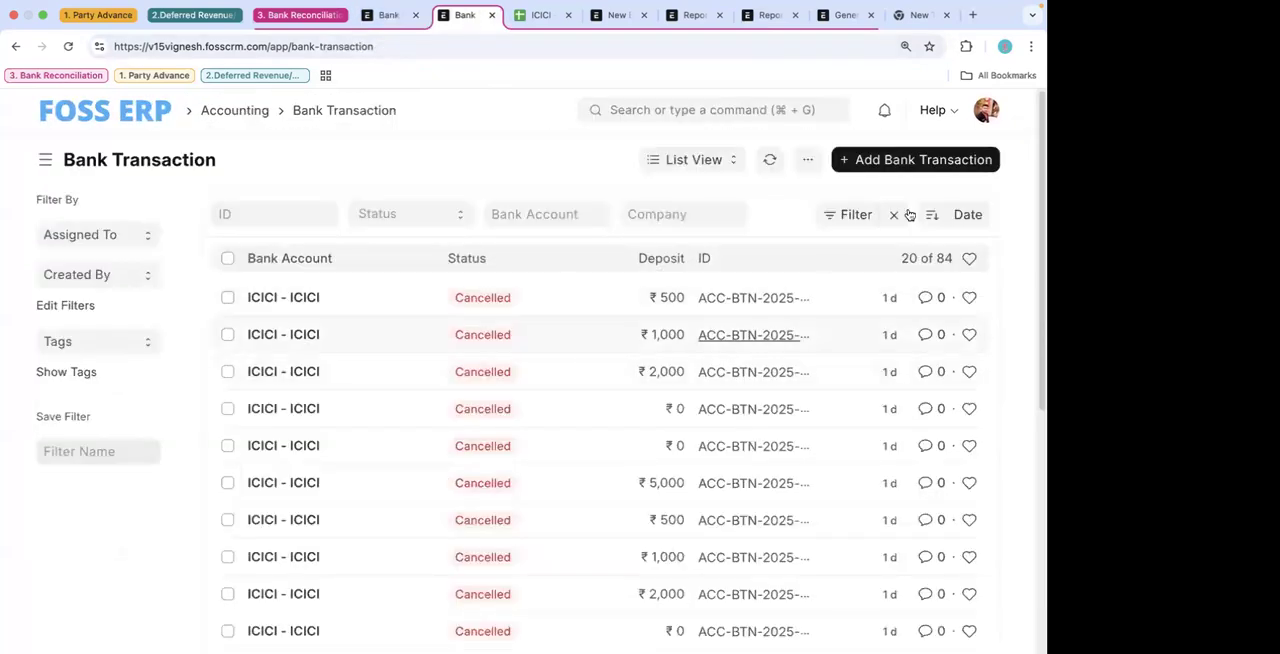
click(768, 161)
right_click(639, 375)
scroll(637, 249, down, 5)
scroll(531, 137, up, 5)
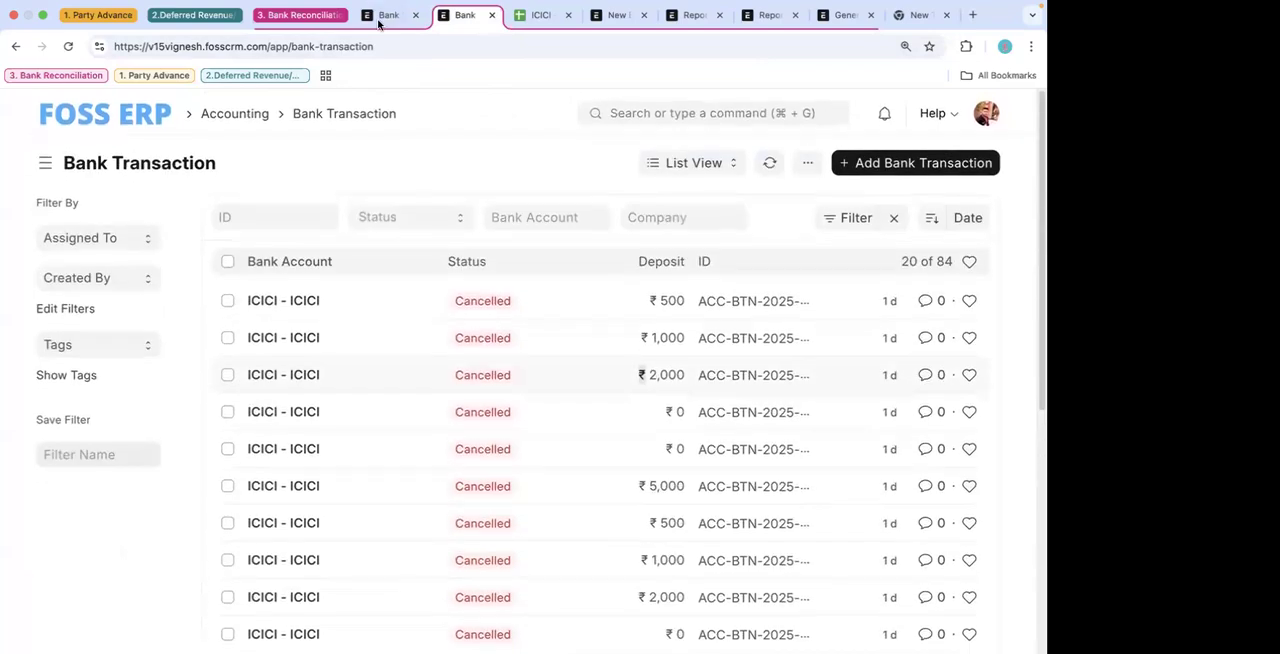
- Open the bank transaction created from row 2 through the statement import's log
click(380, 17)
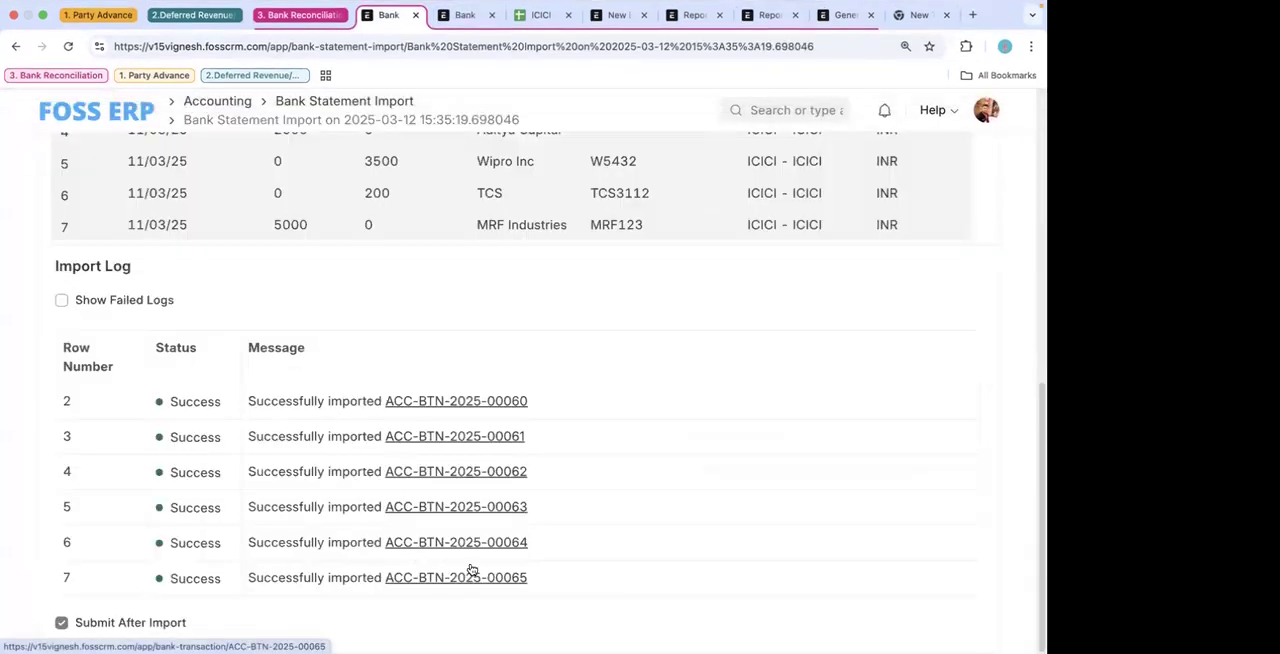
click(474, 402)
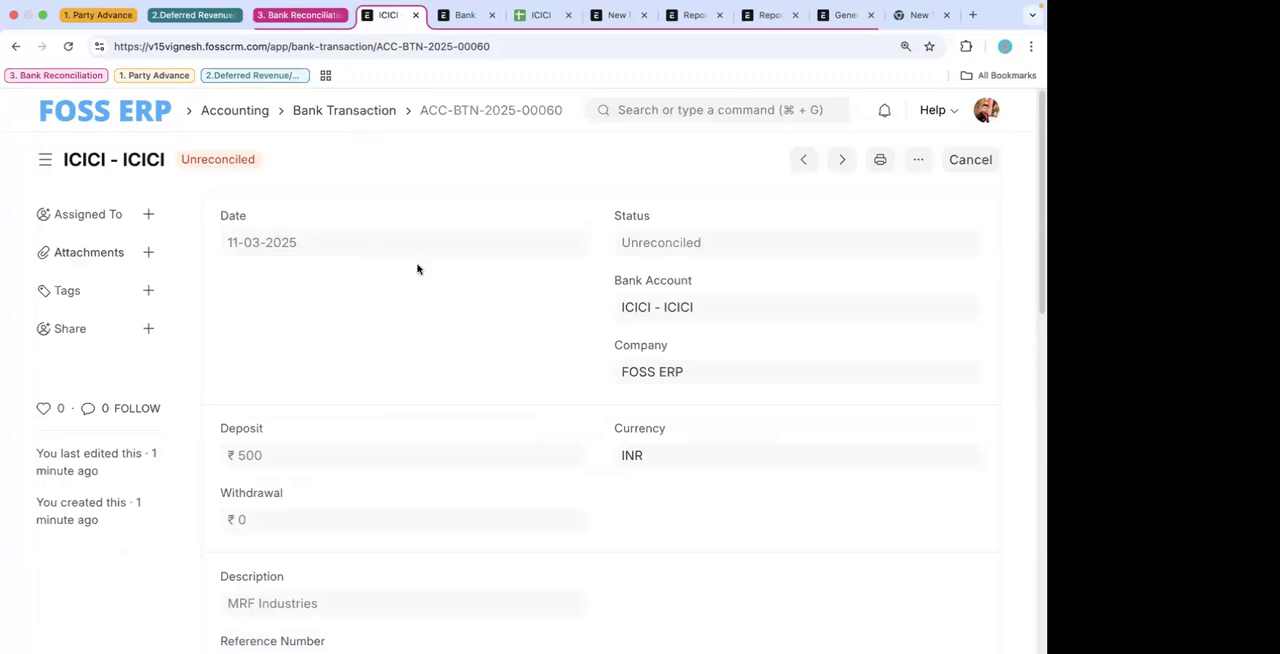
- Examine the bank transaction's deposit, withdrawal, description, reference number and party details
scroll(430, 373, down, 1)
scroll(206, 146, up, 1)
scroll(356, 327, down, 5)
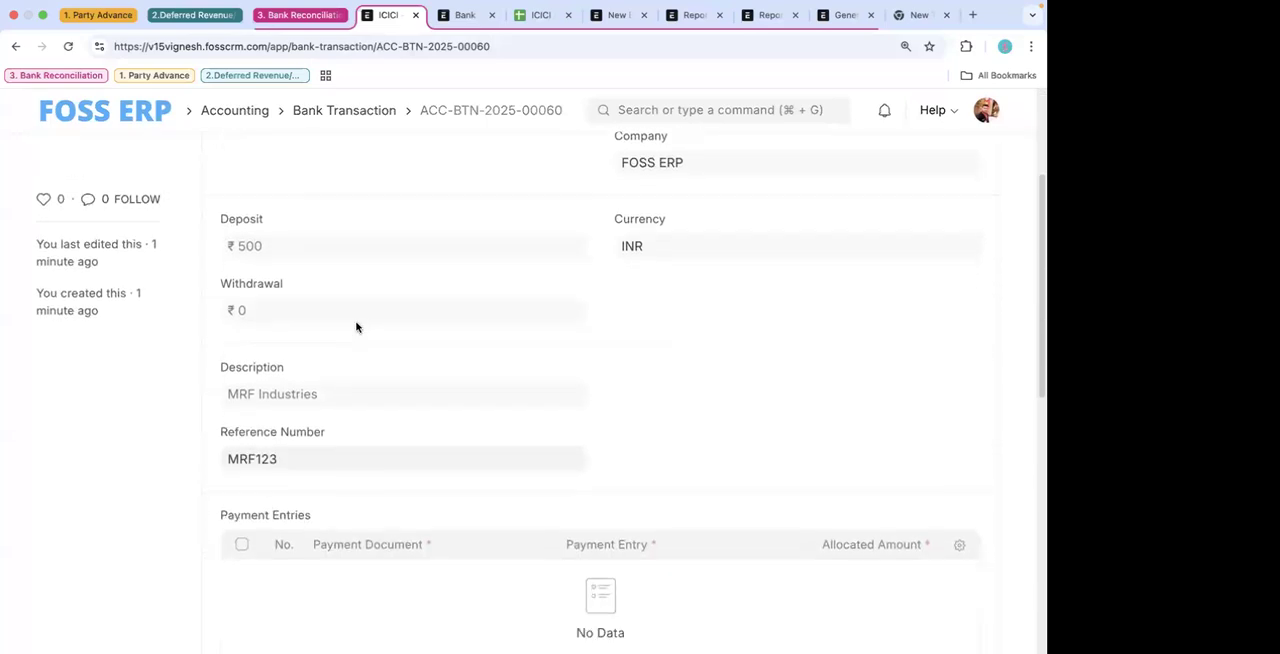
scroll(355, 327, up, 3)
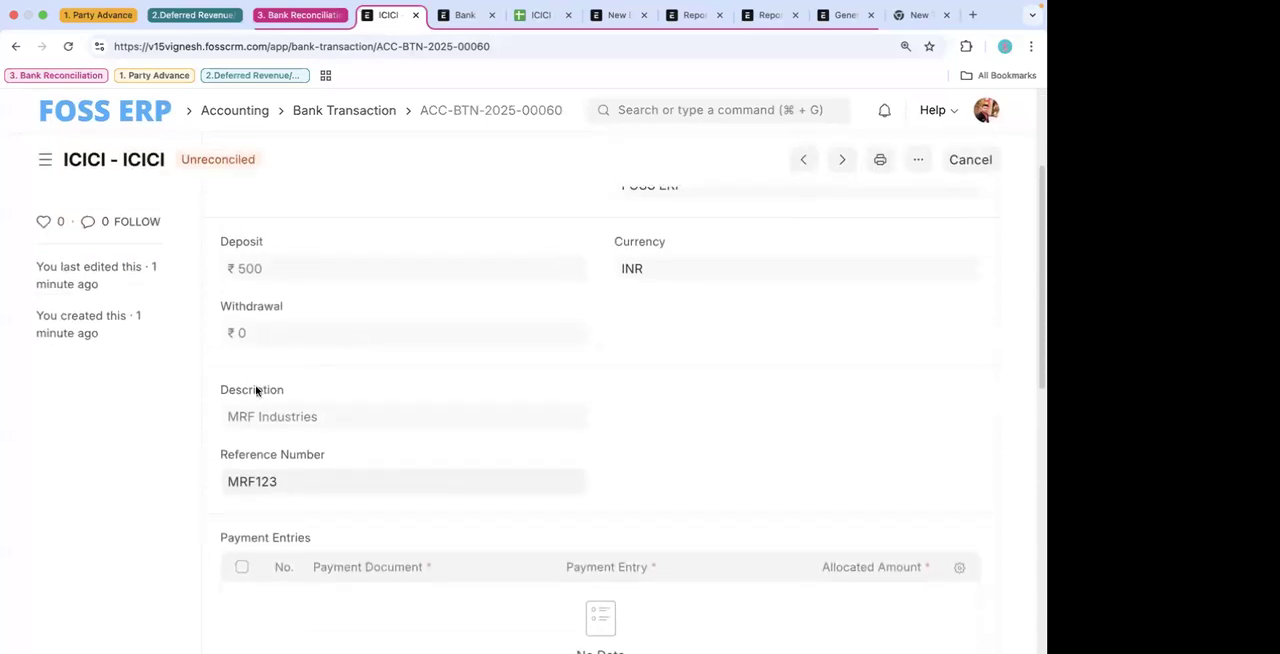
scroll(300, 330, up, 1)
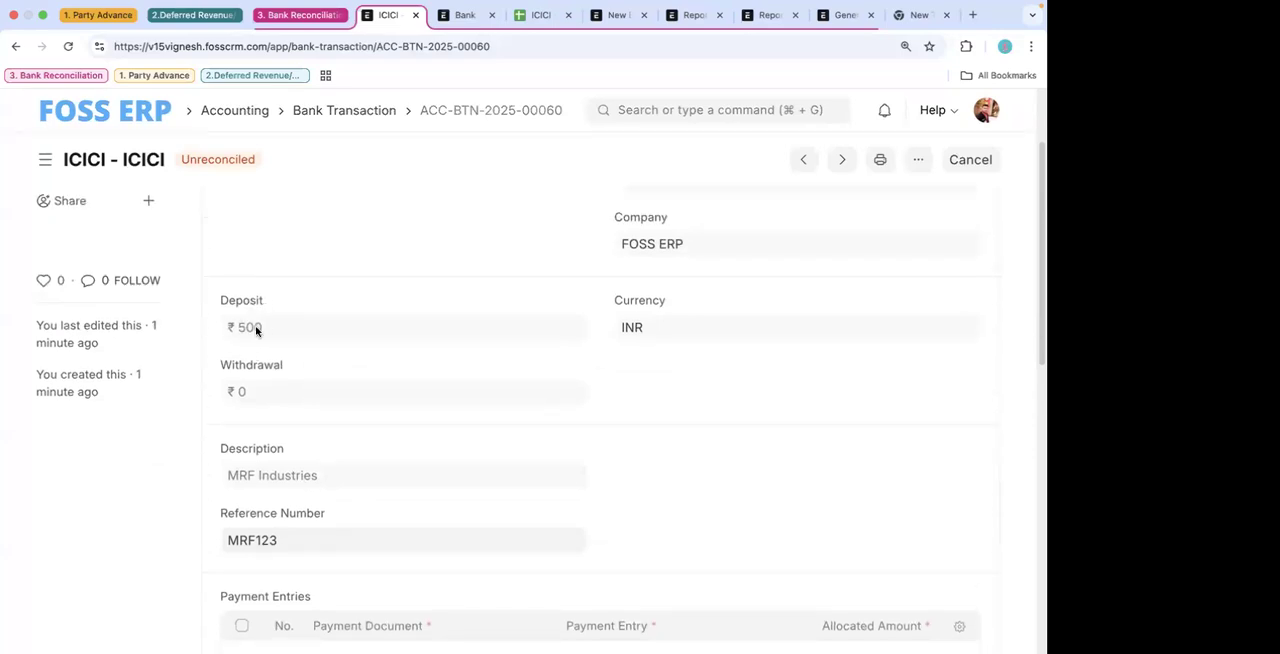
scroll(330, 413, down, 10)
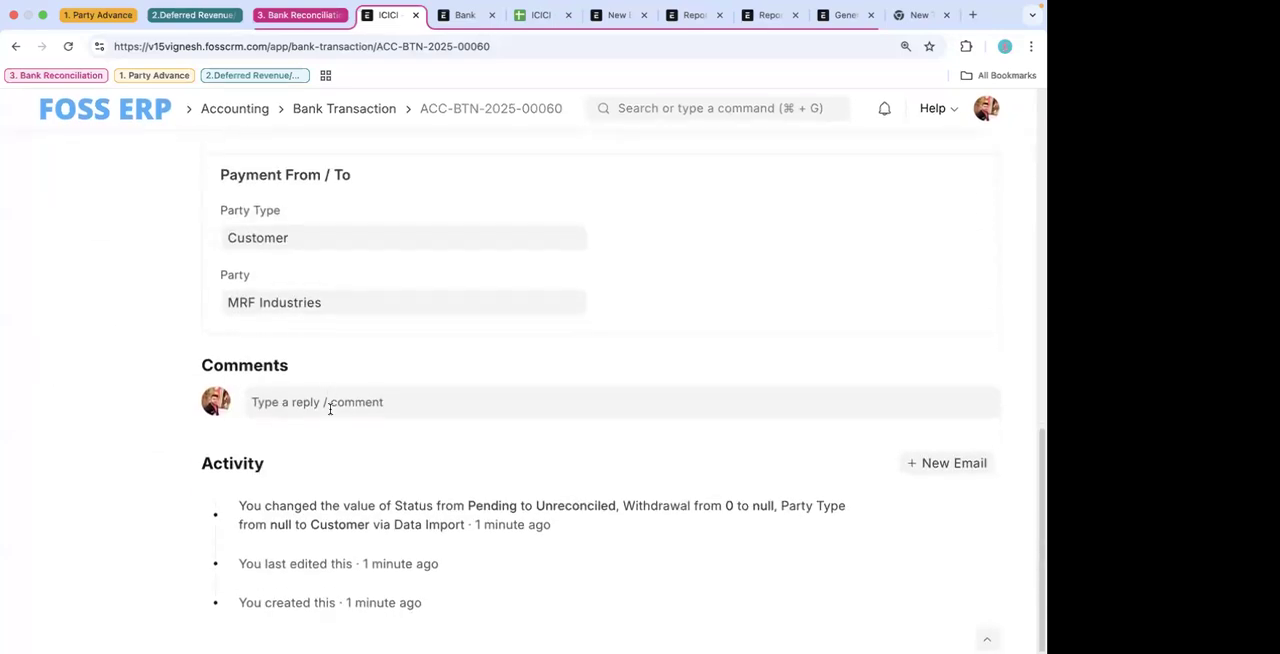
scroll(320, 380, up, 1)
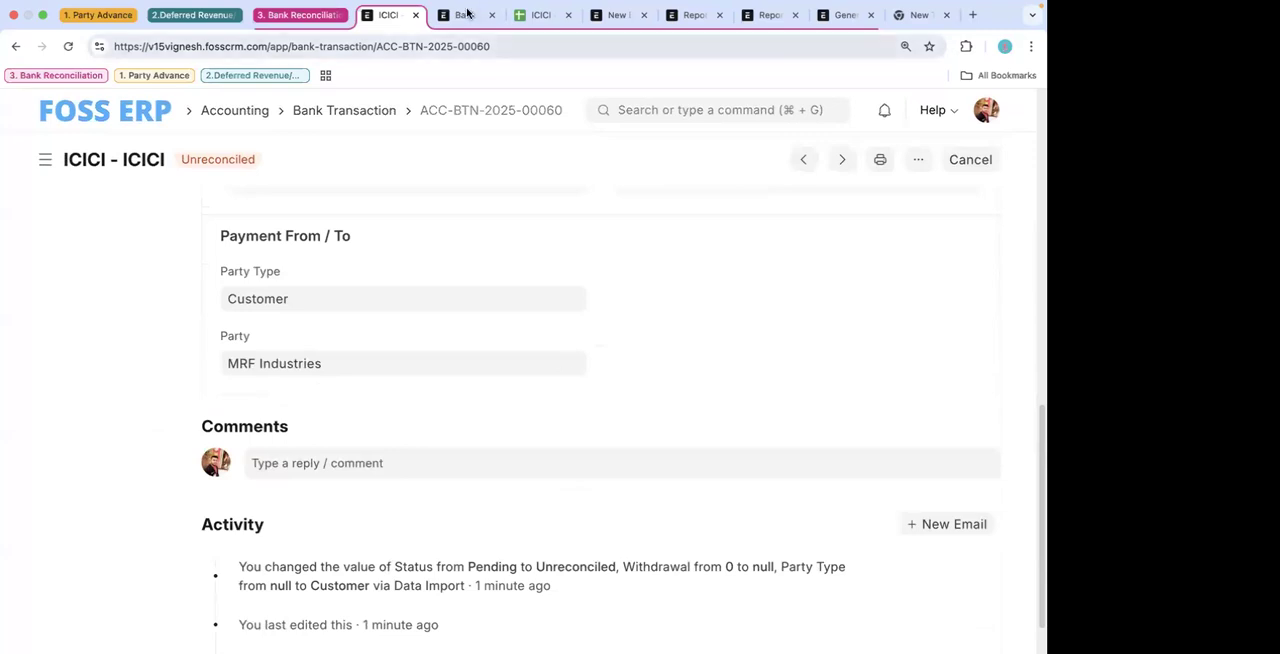
- Compare the descriptions in D2:D7 of the ICICI source sheet with the party and description on the bank transaction
click(466, 14)
click(540, 14)
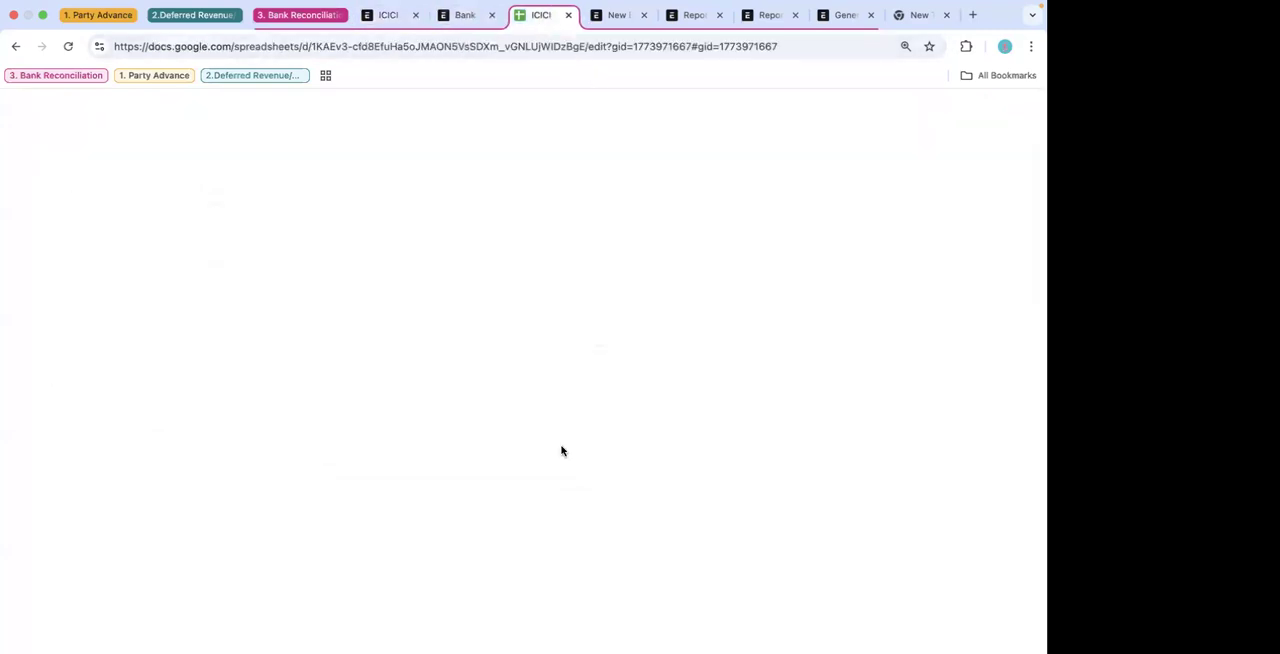
drag(341, 272, 349, 375)
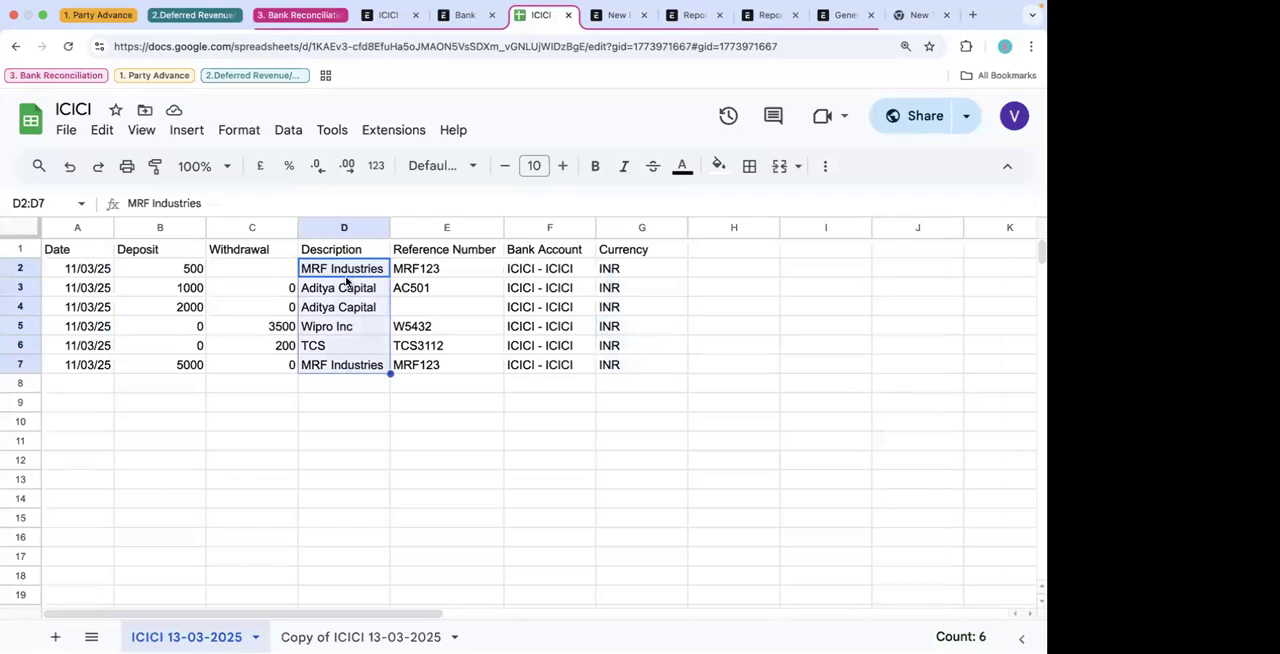
click(390, 15)
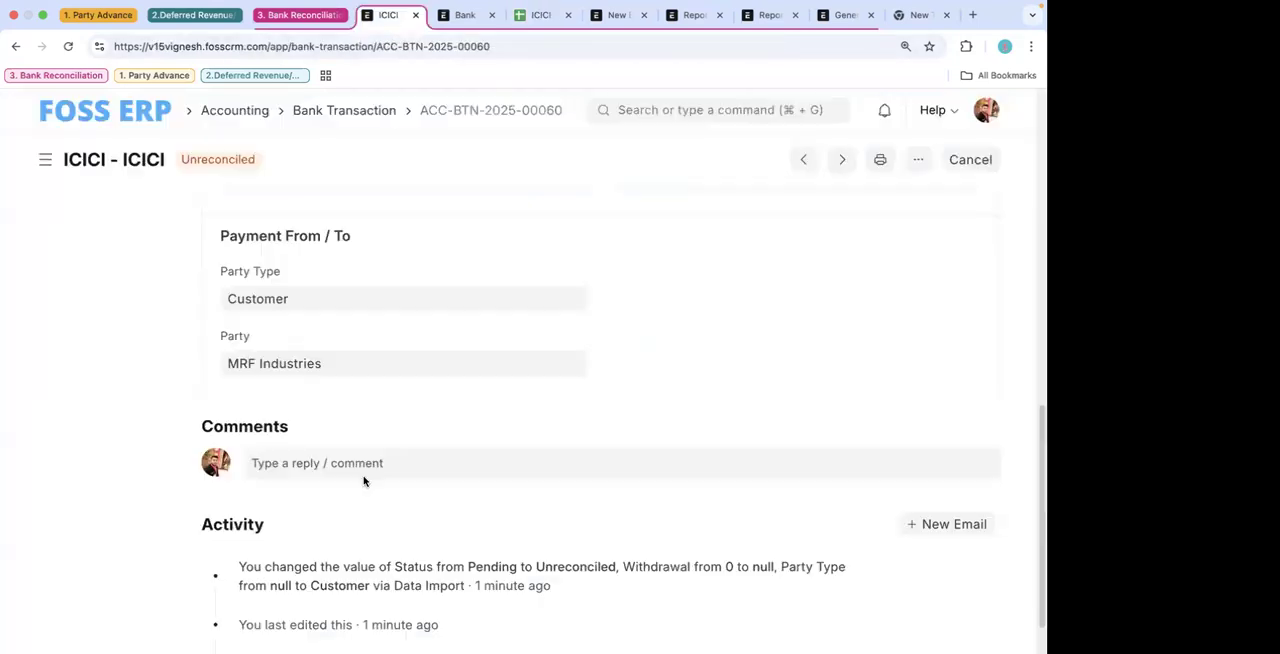
scroll(319, 375, up, 10)
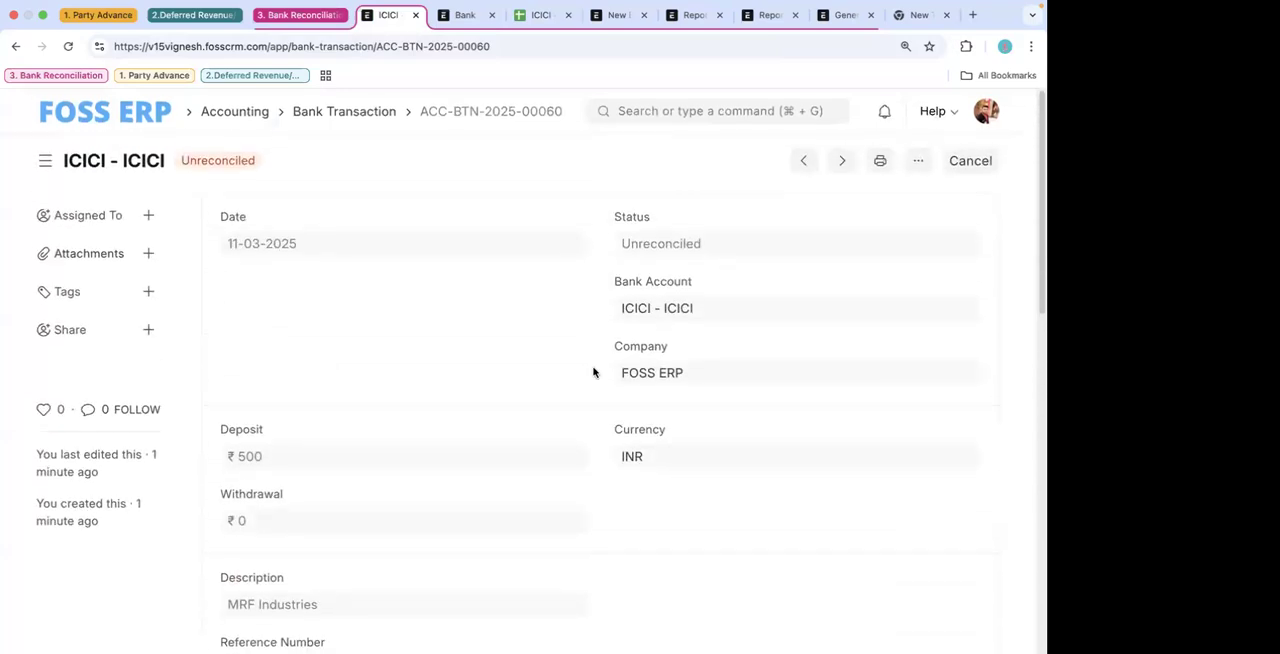
scroll(692, 493, down, 3)
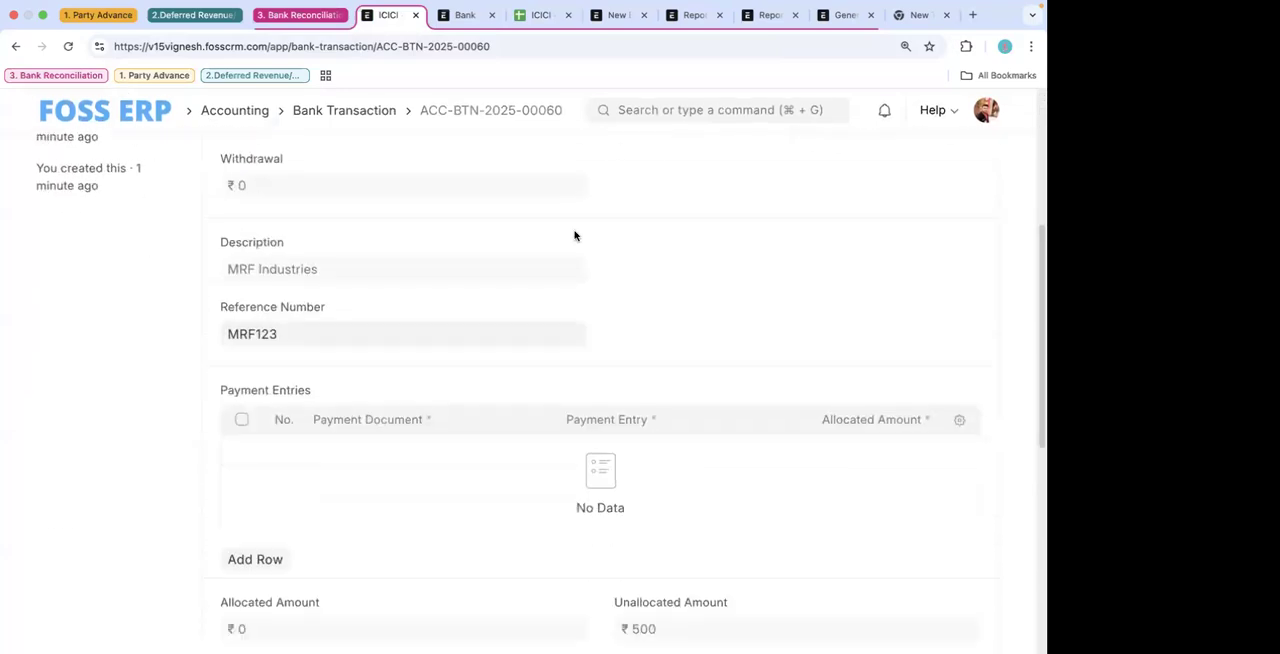
scroll(600, 450, up, 3)
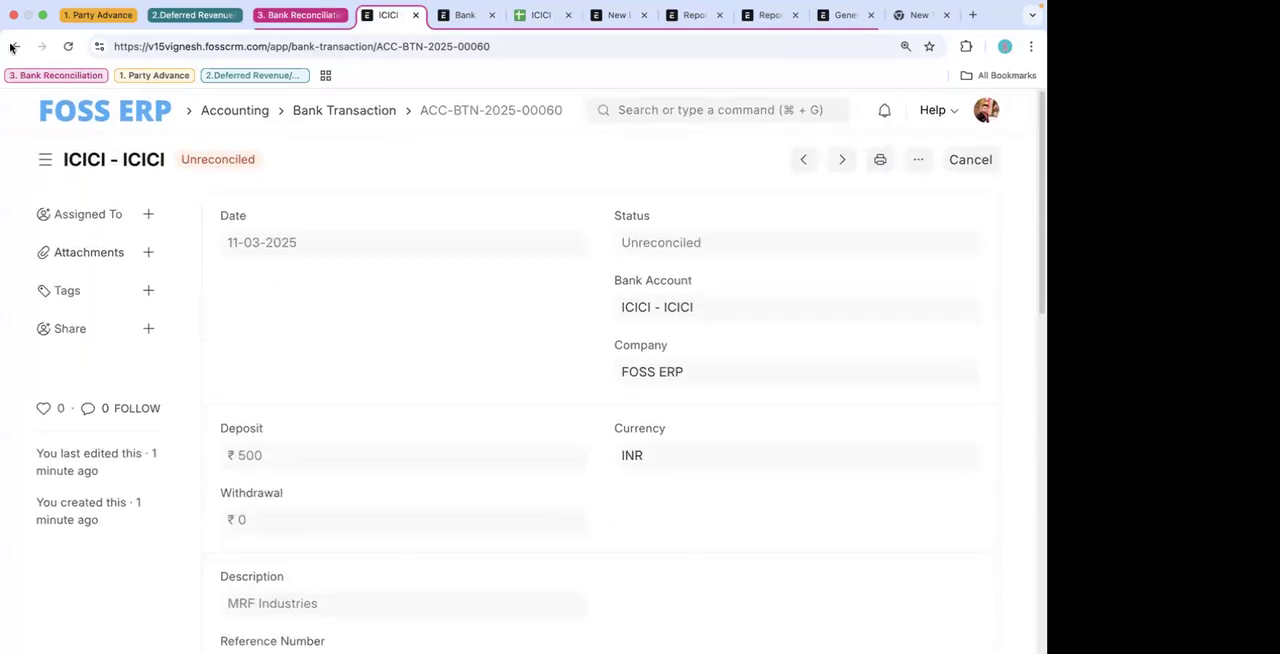
- Leave the bank transaction and return through the statement import to the Bank Reconciliation Tool
click(290, 16)
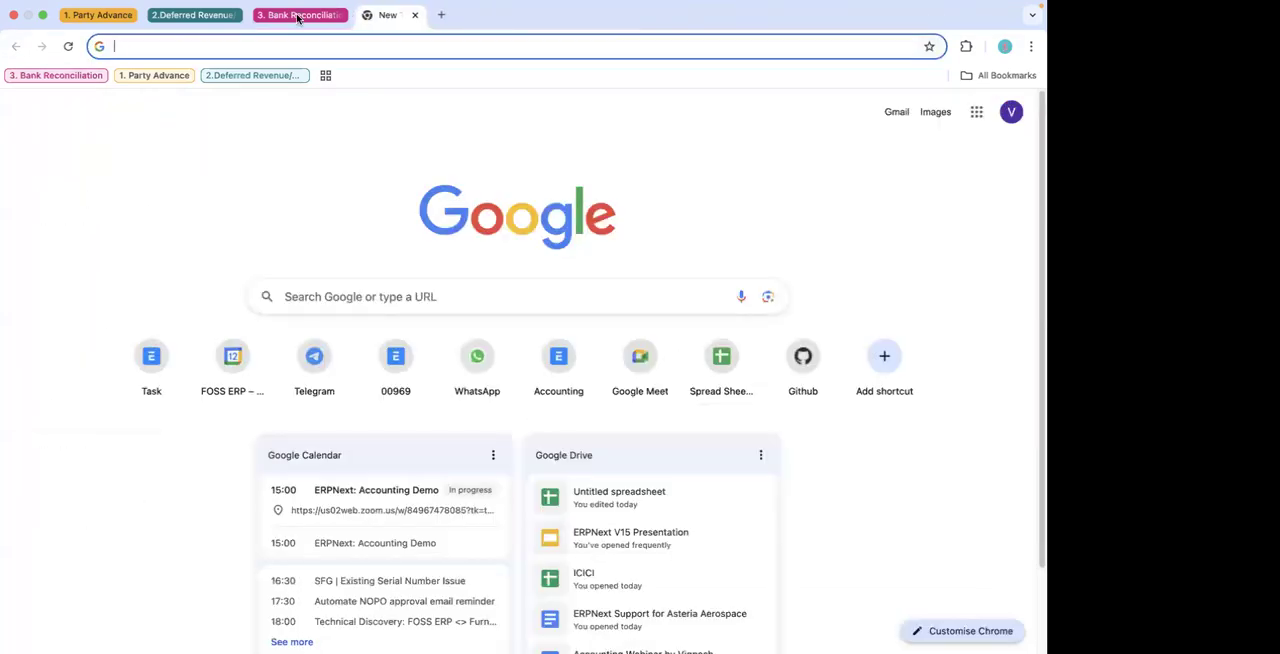
click(297, 16)
click(380, 16)
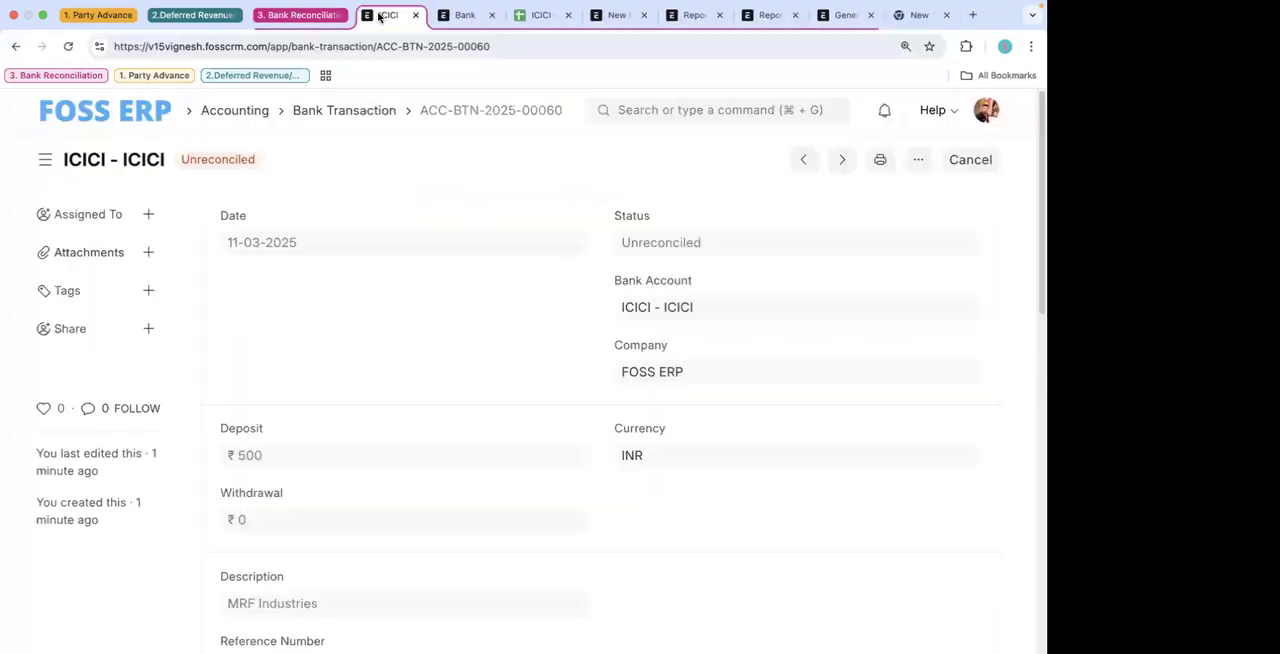
click(465, 16)
click(388, 16)
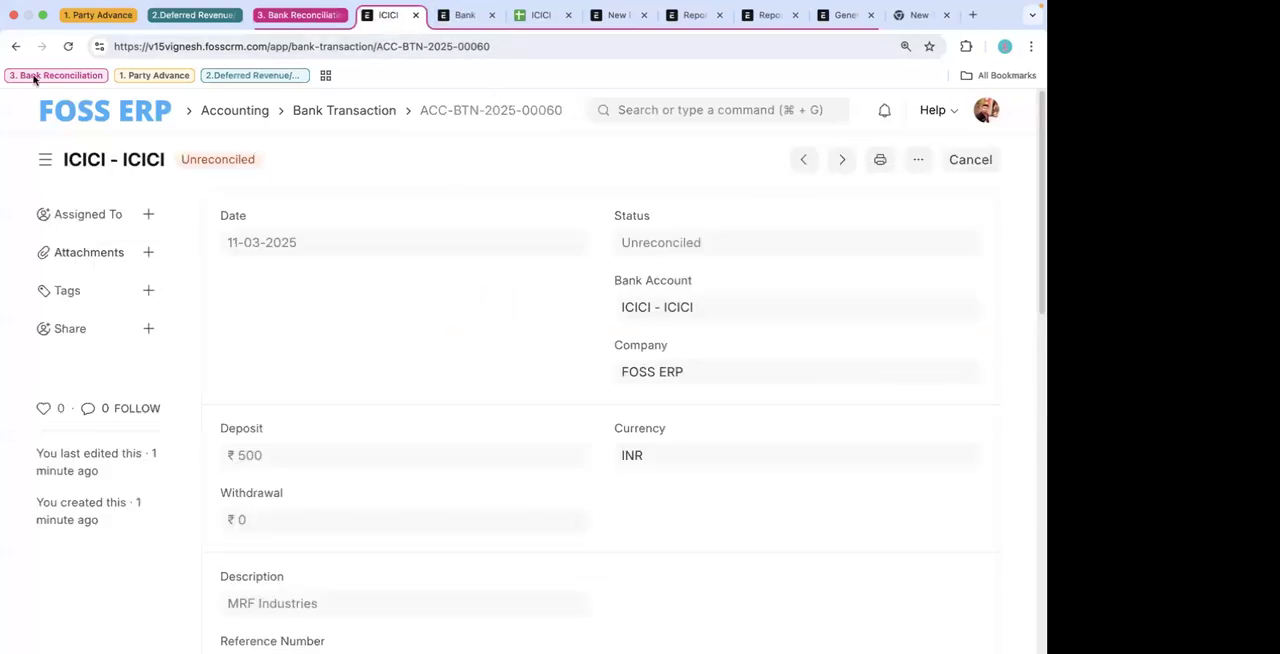
click(12, 50)
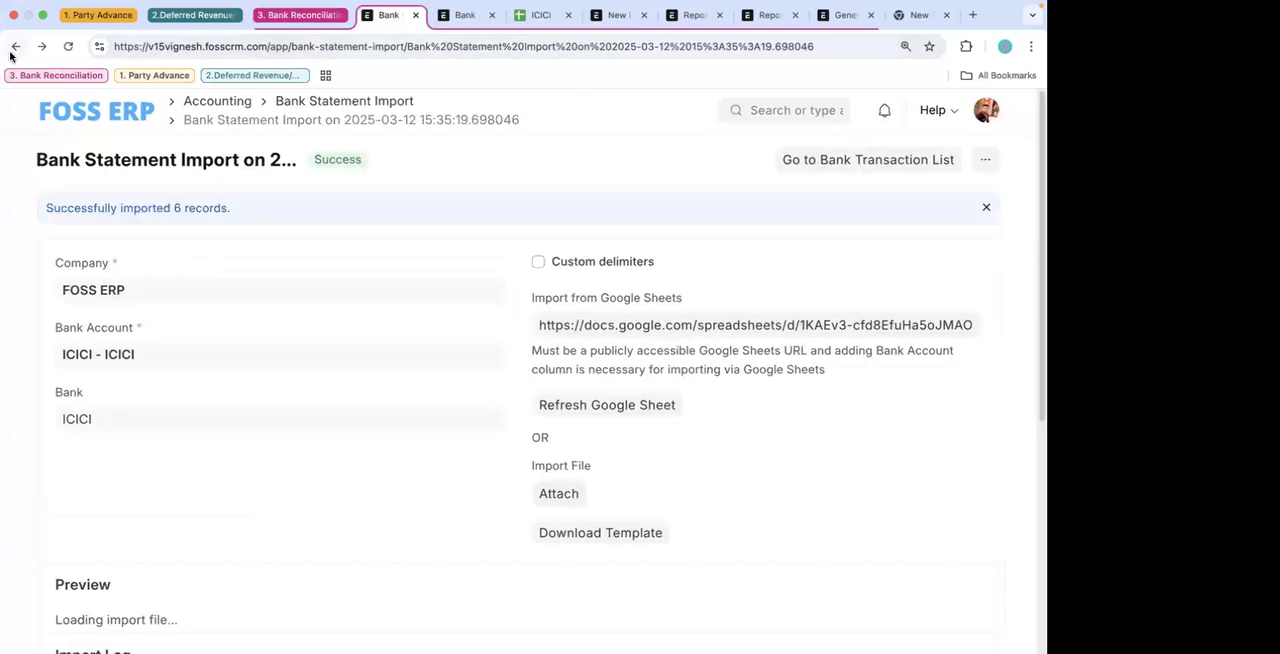
click(13, 50)
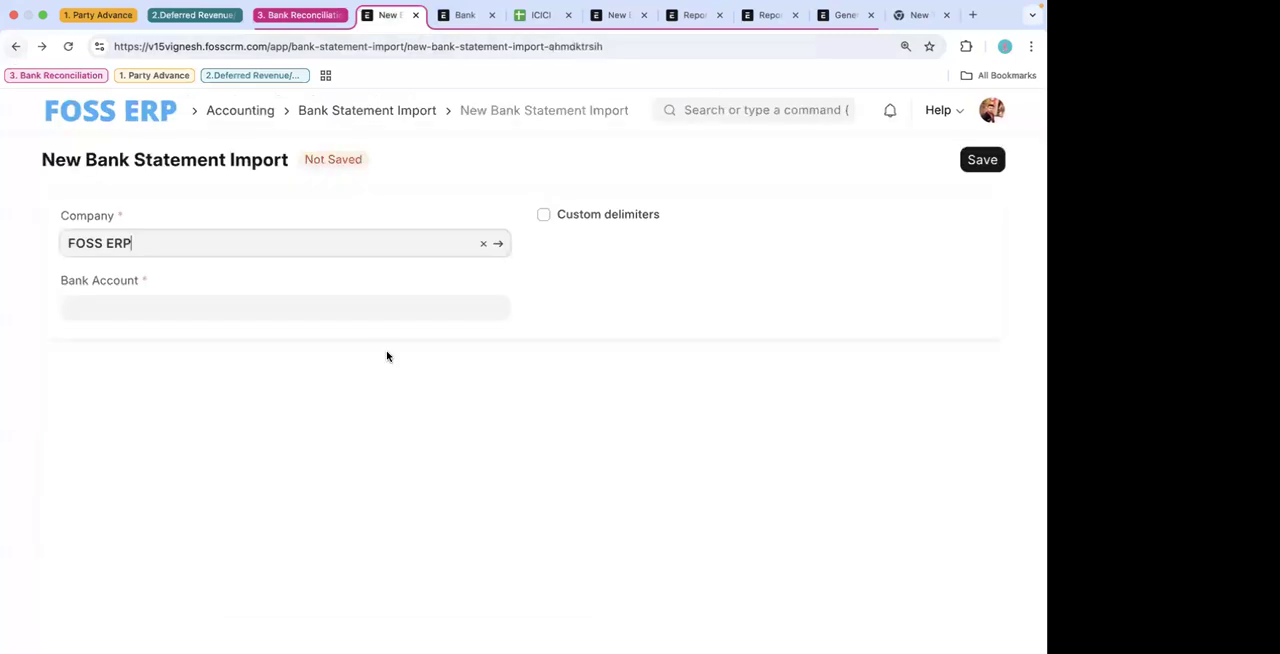
click(17, 48)
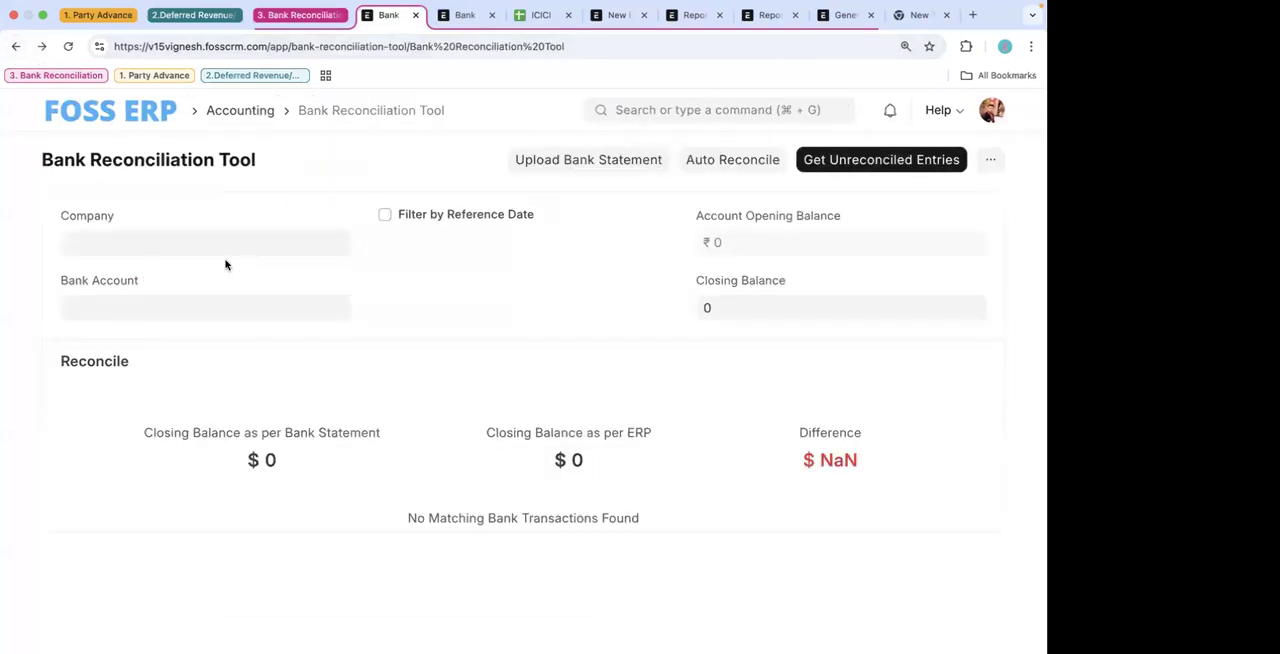
- Load the unreconciled entries for company FOSS ERP and bank account ICICI - ICICI in the reconciliation tool
click(206, 247)
text(fos)
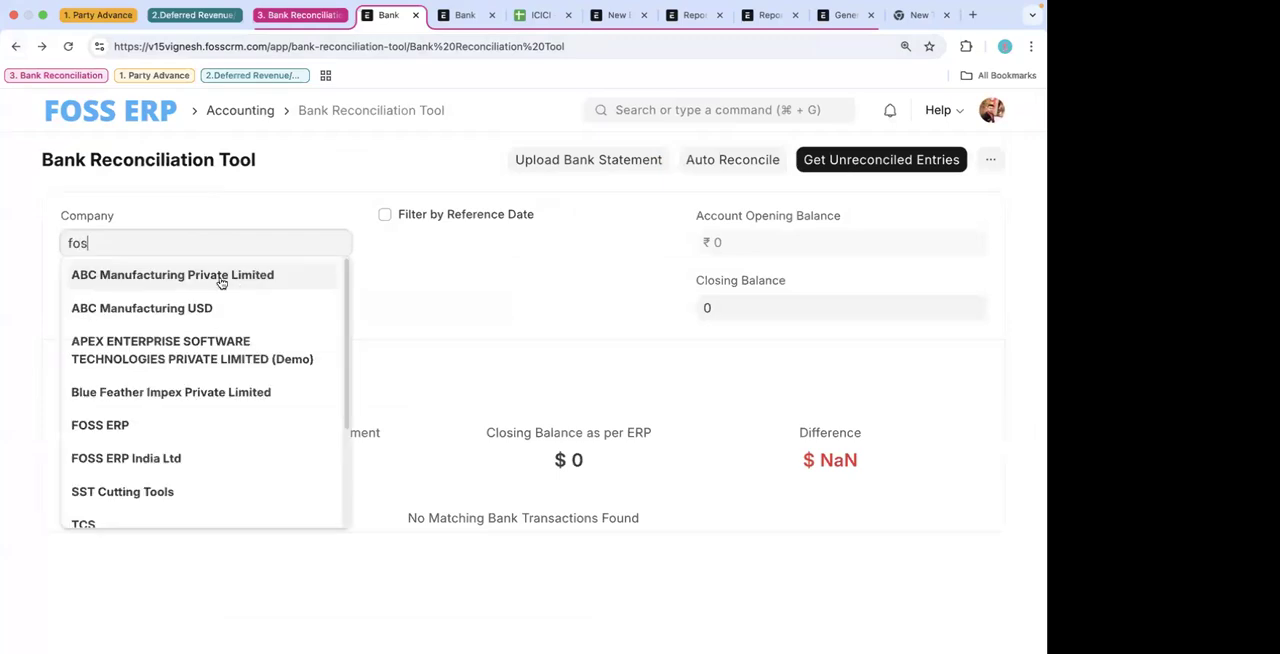
click(198, 274)
click(174, 311)
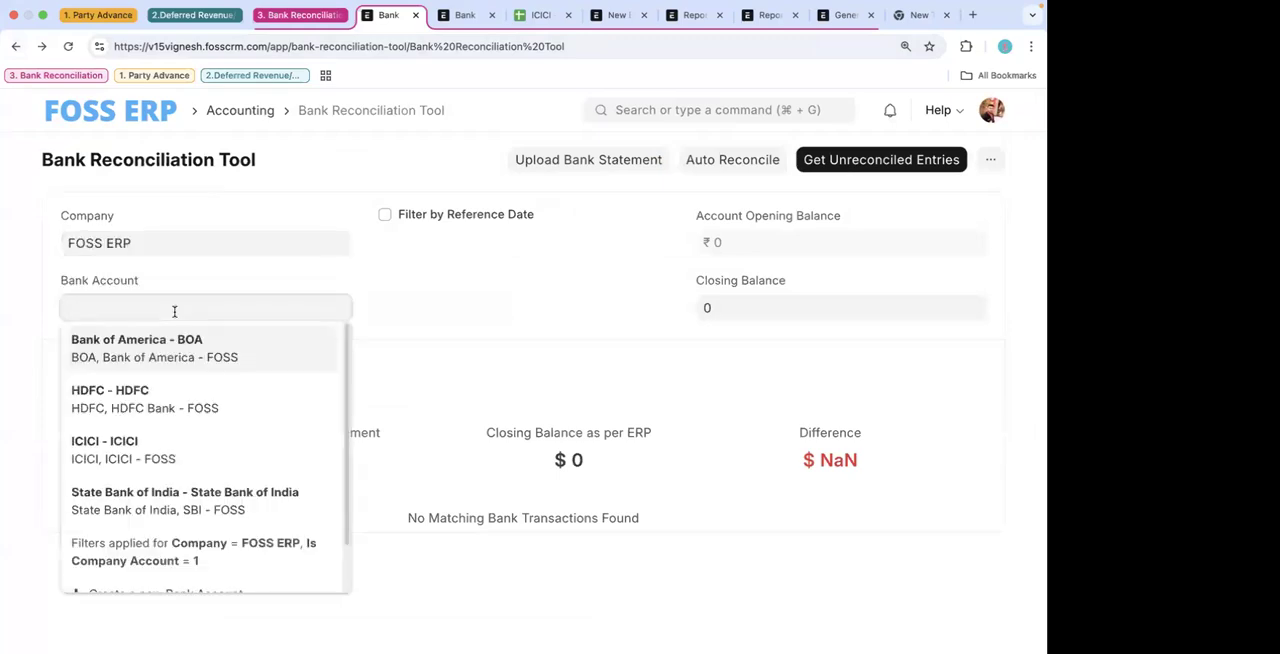
click(171, 350)
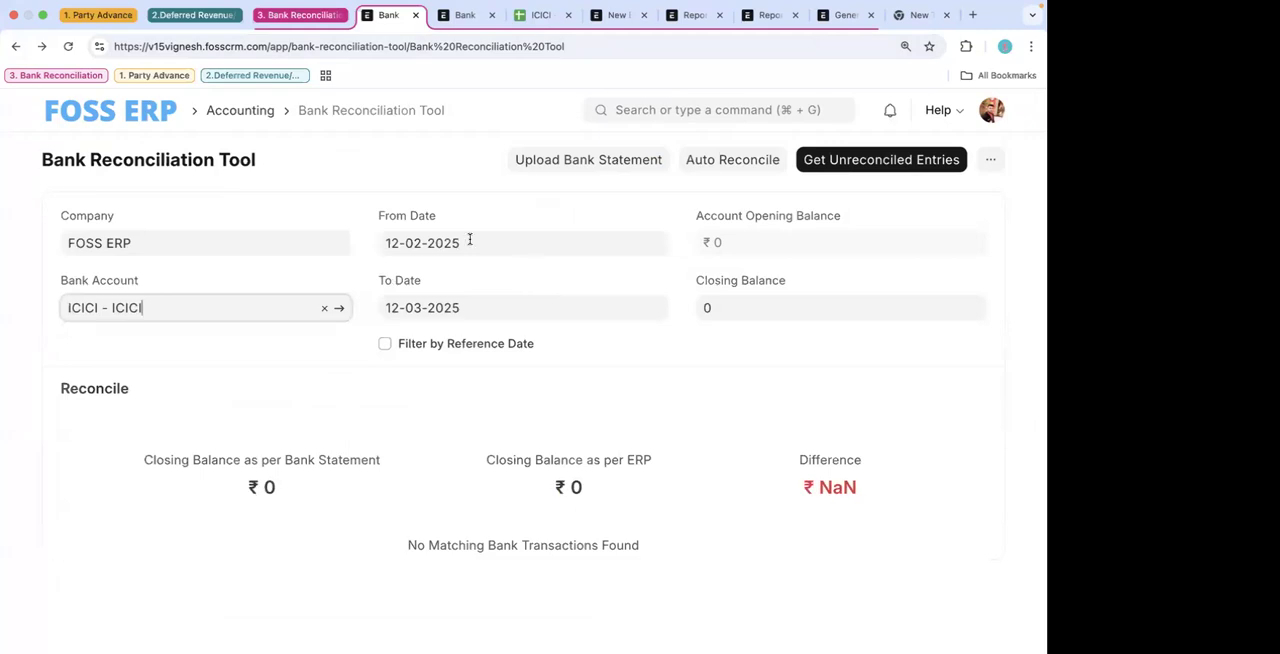
click(854, 162)
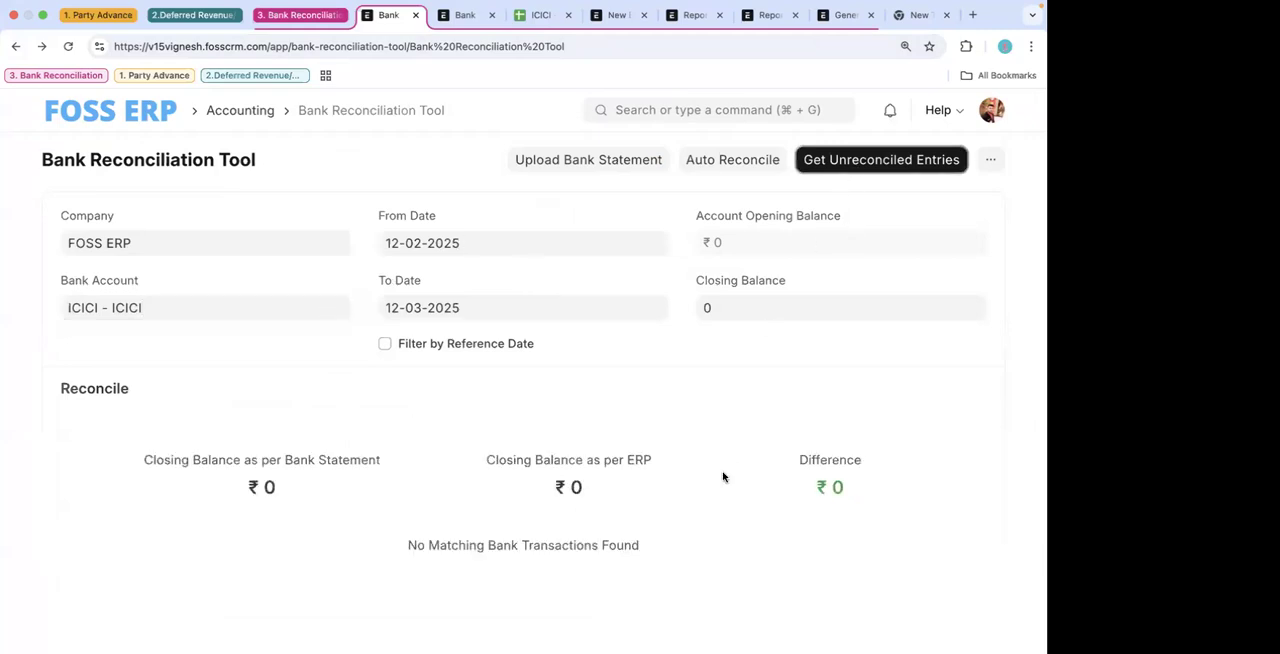
scroll(723, 478, down, 3)
scroll(702, 340, up, 1)
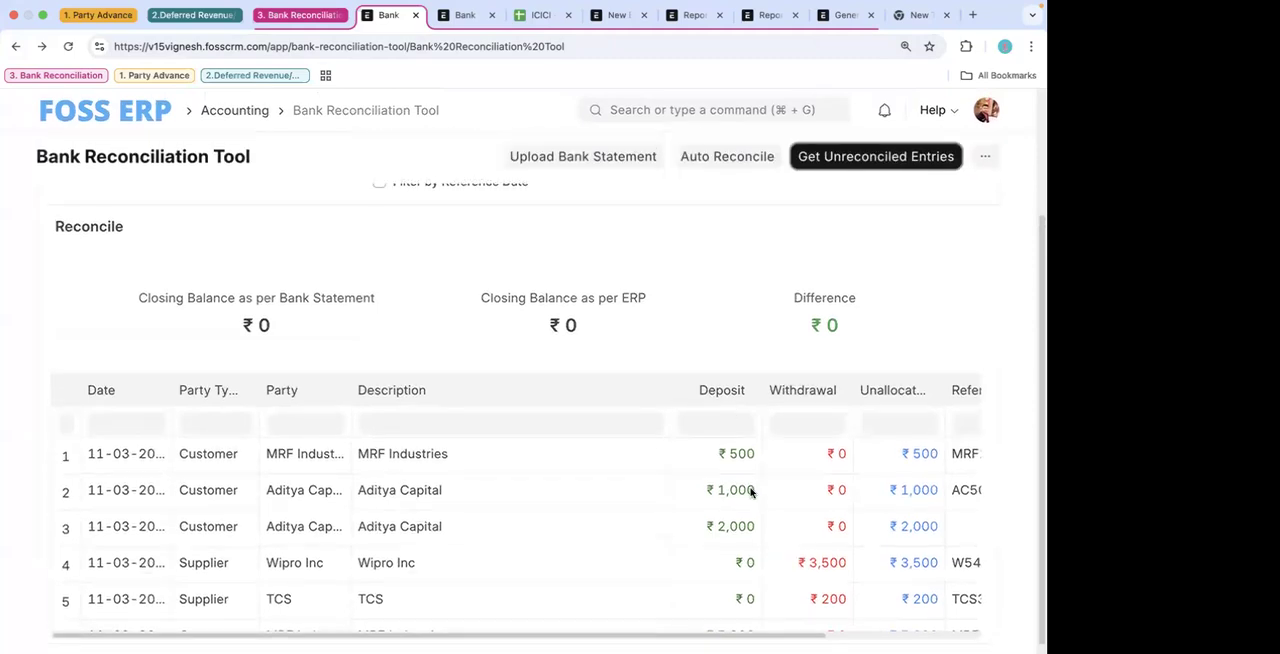
scroll(753, 513, down, 1)
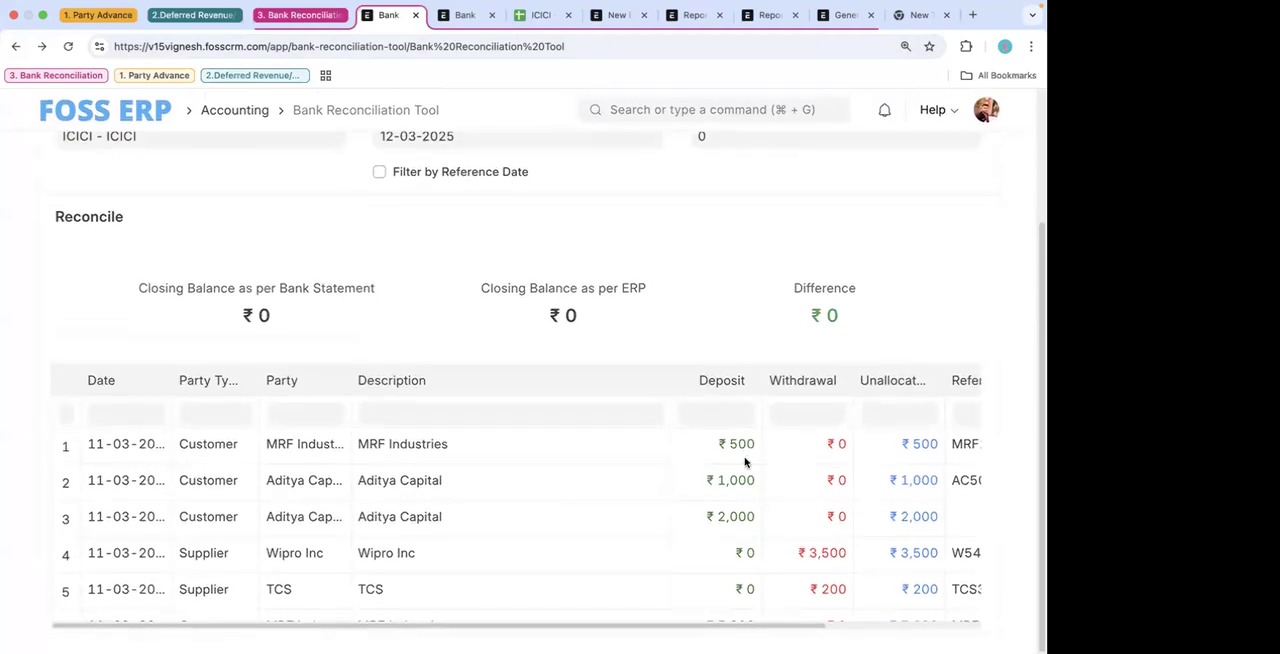
- Set the statement's closing balance to 4,800 and fetch the unreconciled entries again
scroll(650, 320, up, 3)
click(728, 306)
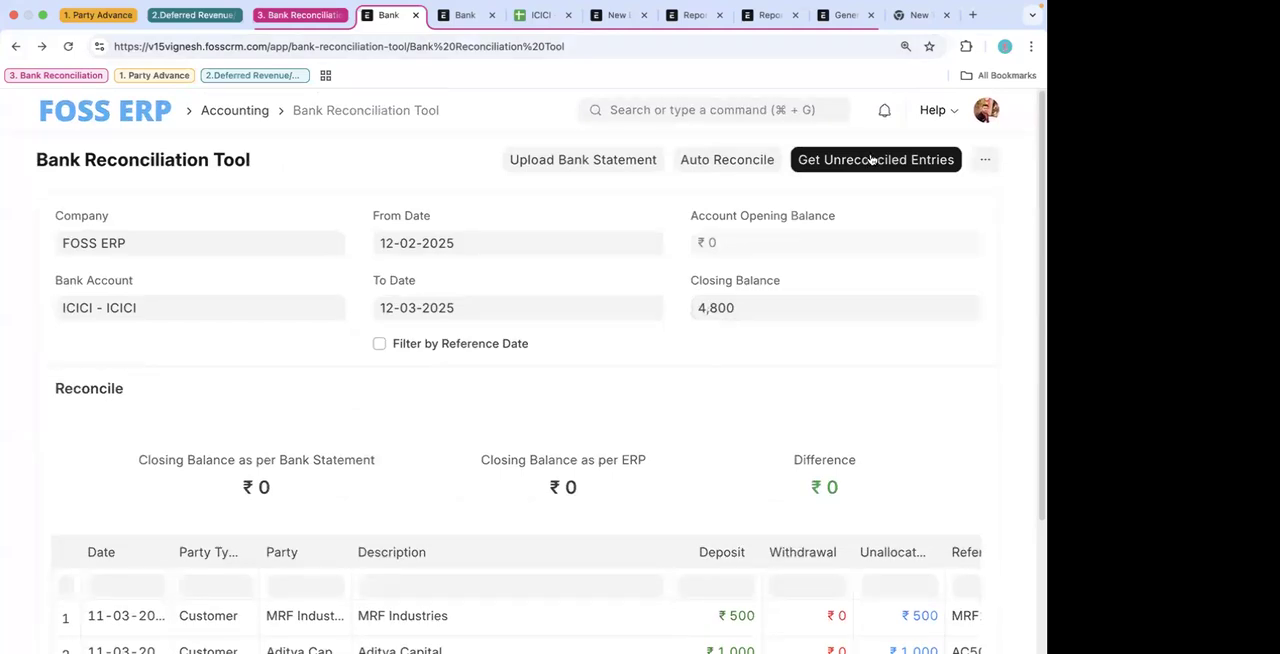
scroll(668, 307, down, 3)
scroll(665, 305, up, 1)
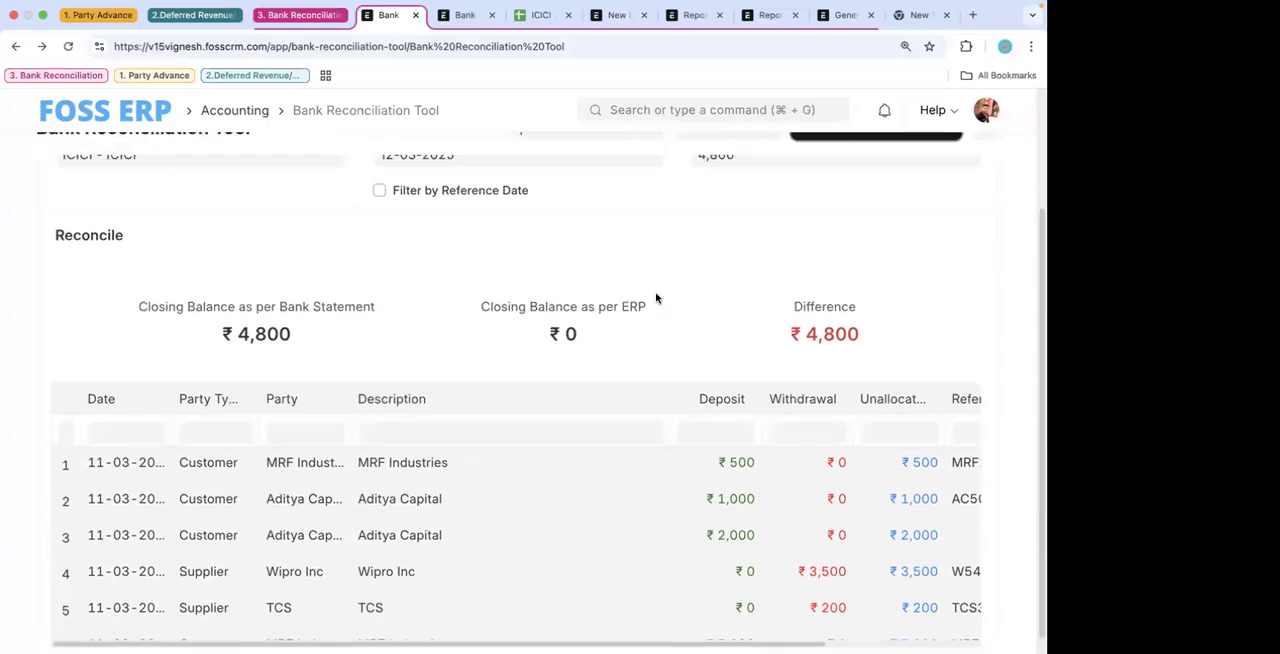
- Check the submitted entries in the Payment Entry report, and refresh the General Ledger to review the ICICI - FOSS balance
click(692, 15)
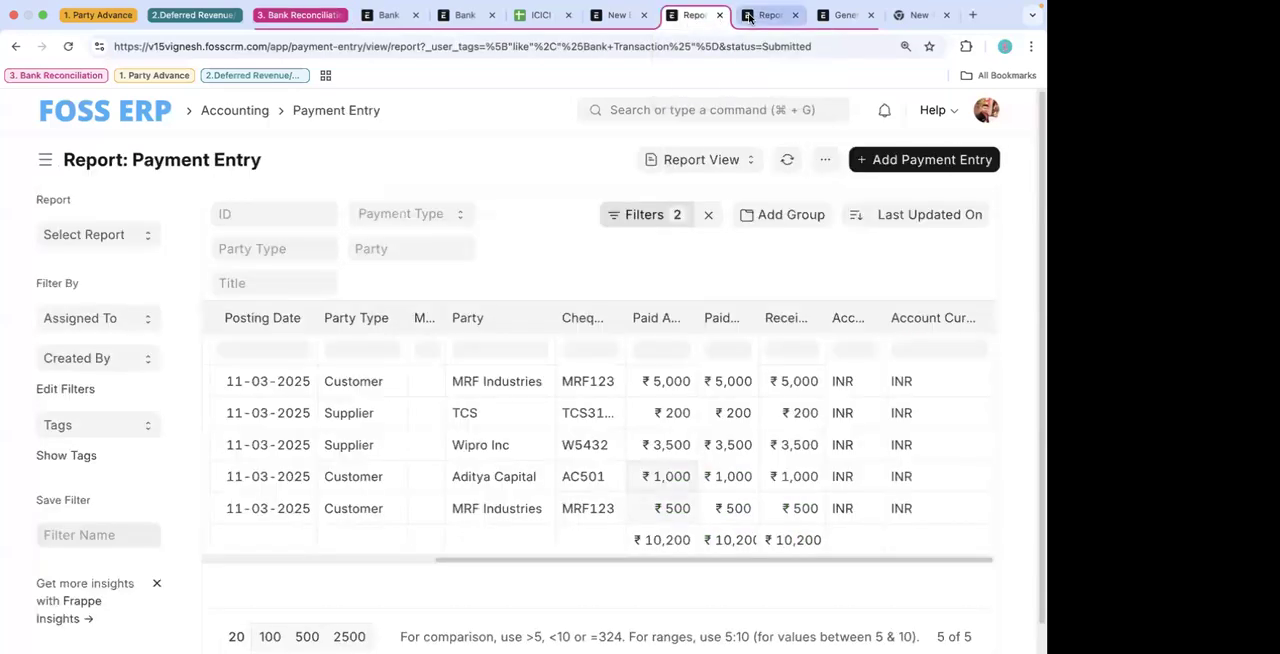
click(770, 15)
click(840, 15)
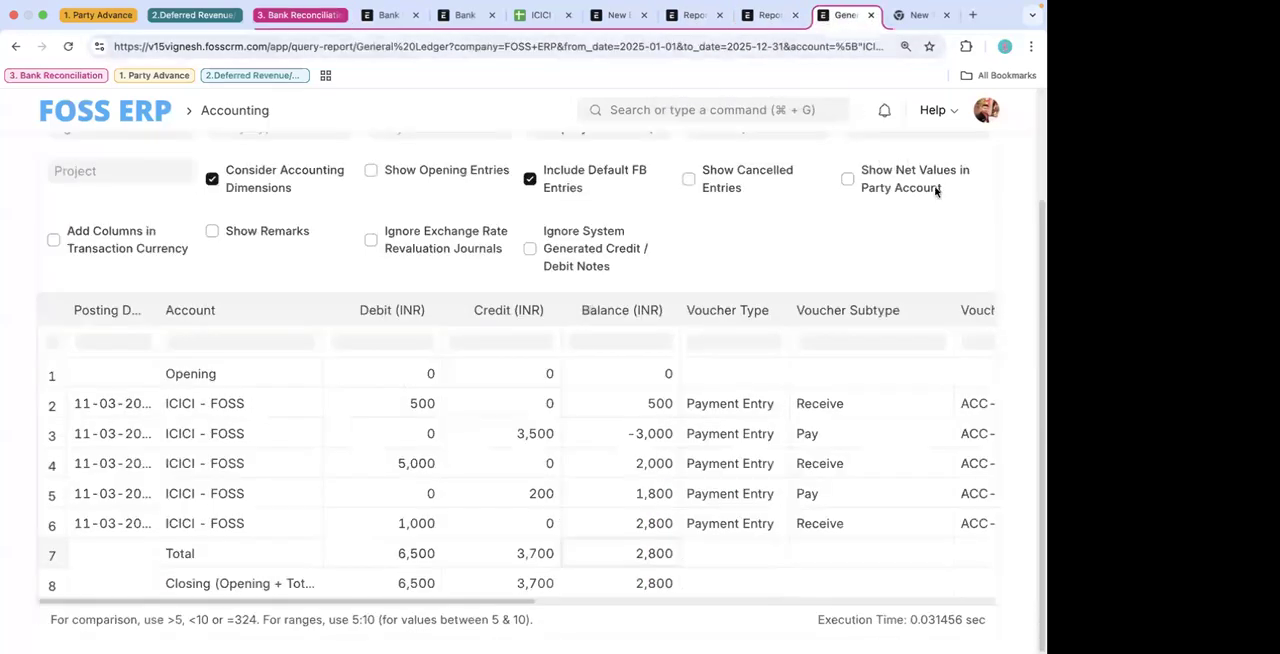
click(951, 160)
scroll(860, 230, down, 2)
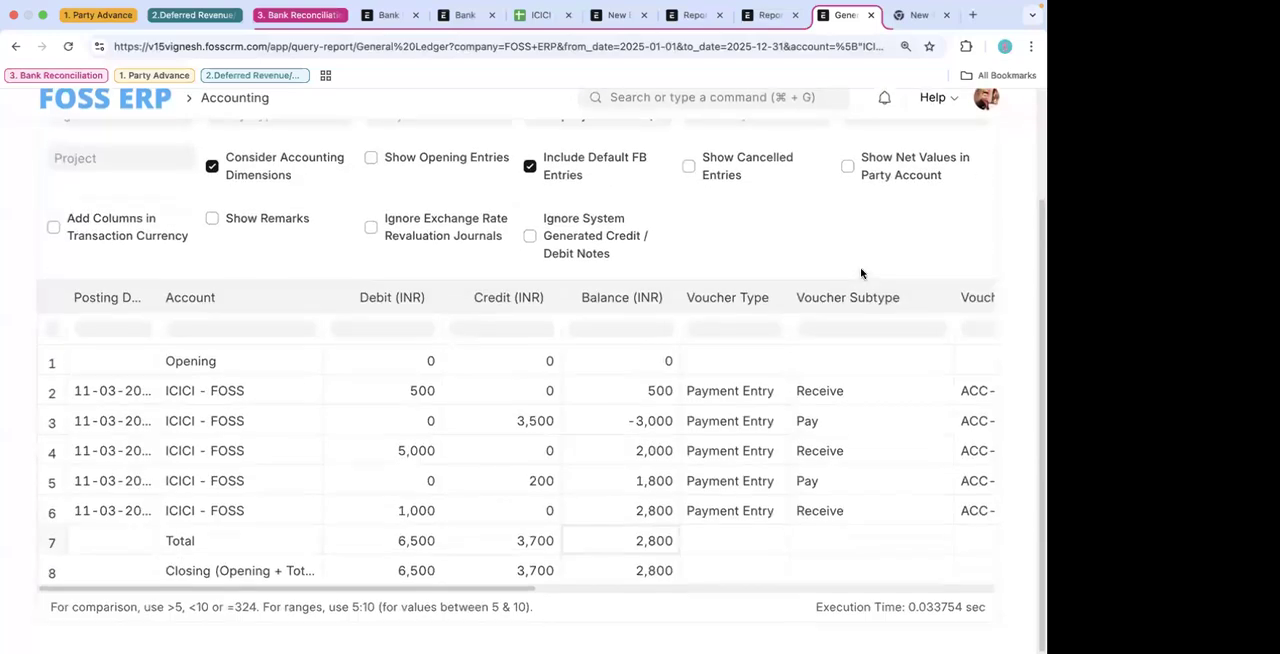
- Examine the reconciliation tool's closing balances, difference, and the reference number and actions of each unreconciled transaction
click(390, 15)
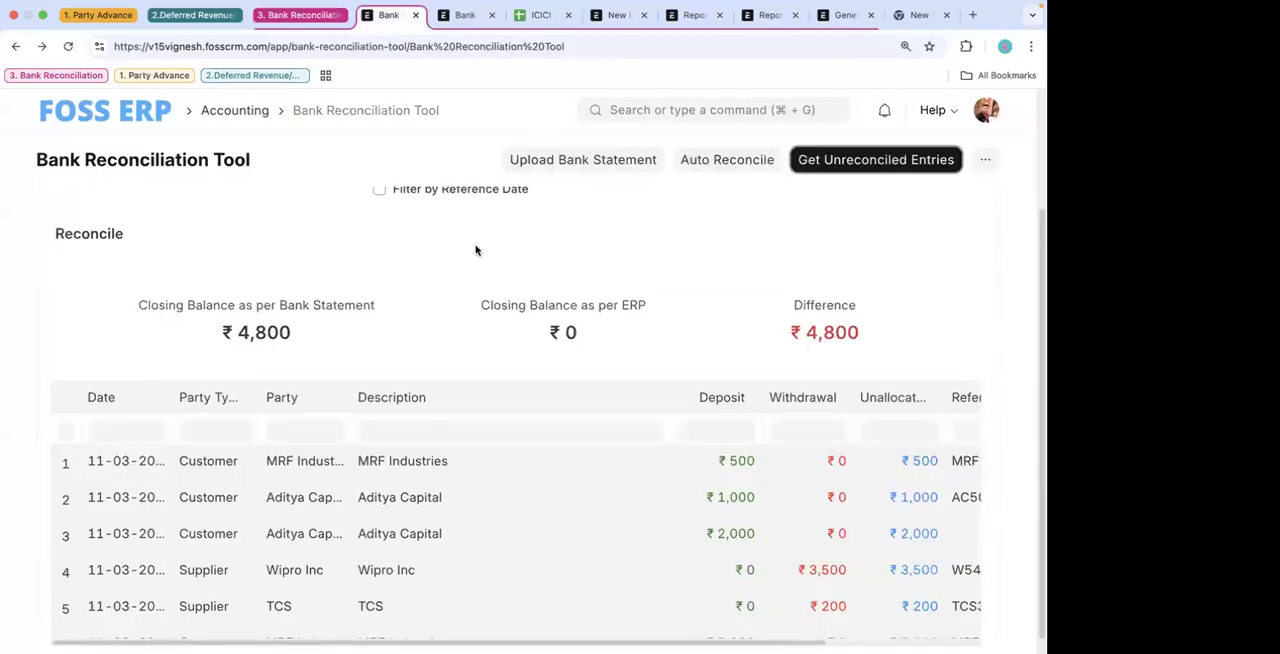
scroll(600, 235, up, 3)
scroll(606, 256, down, 1)
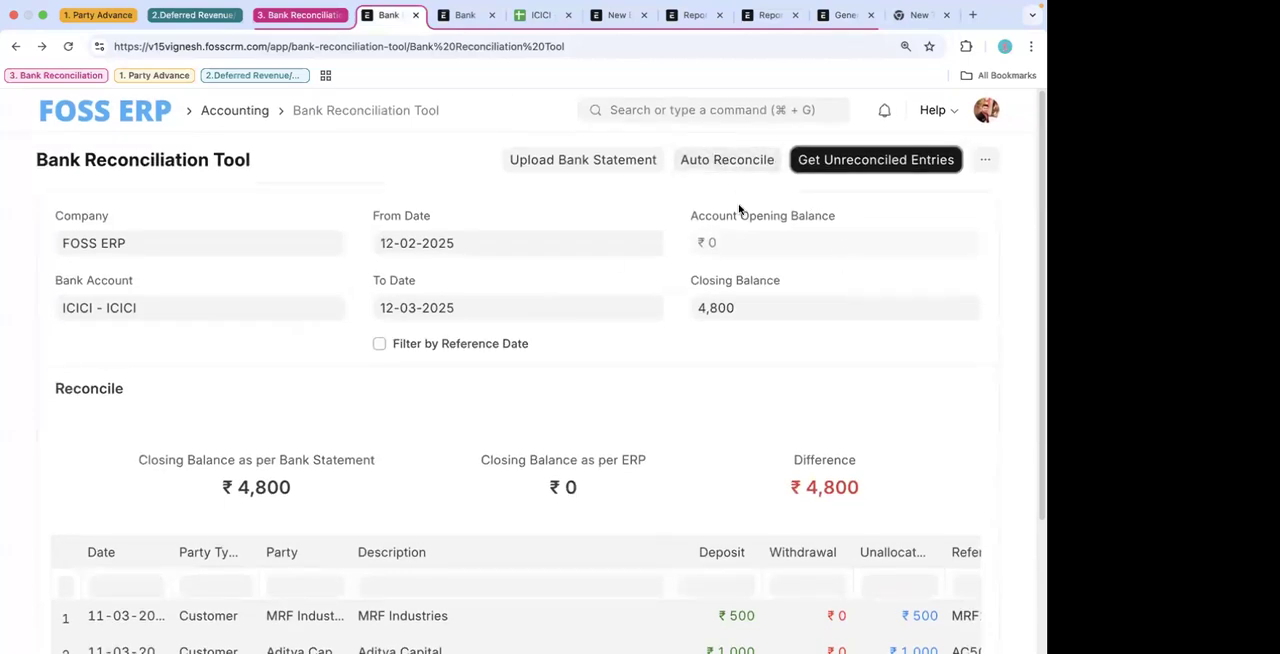
scroll(700, 349, down, 4)
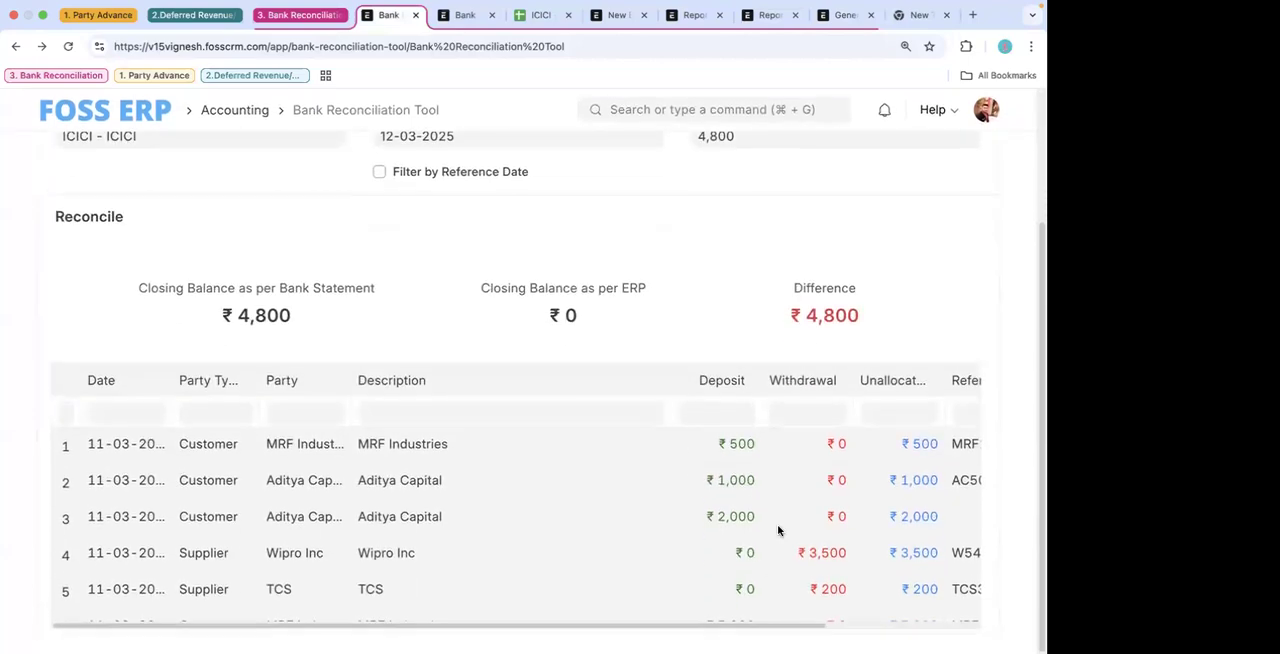
scroll(777, 524, right, 3)
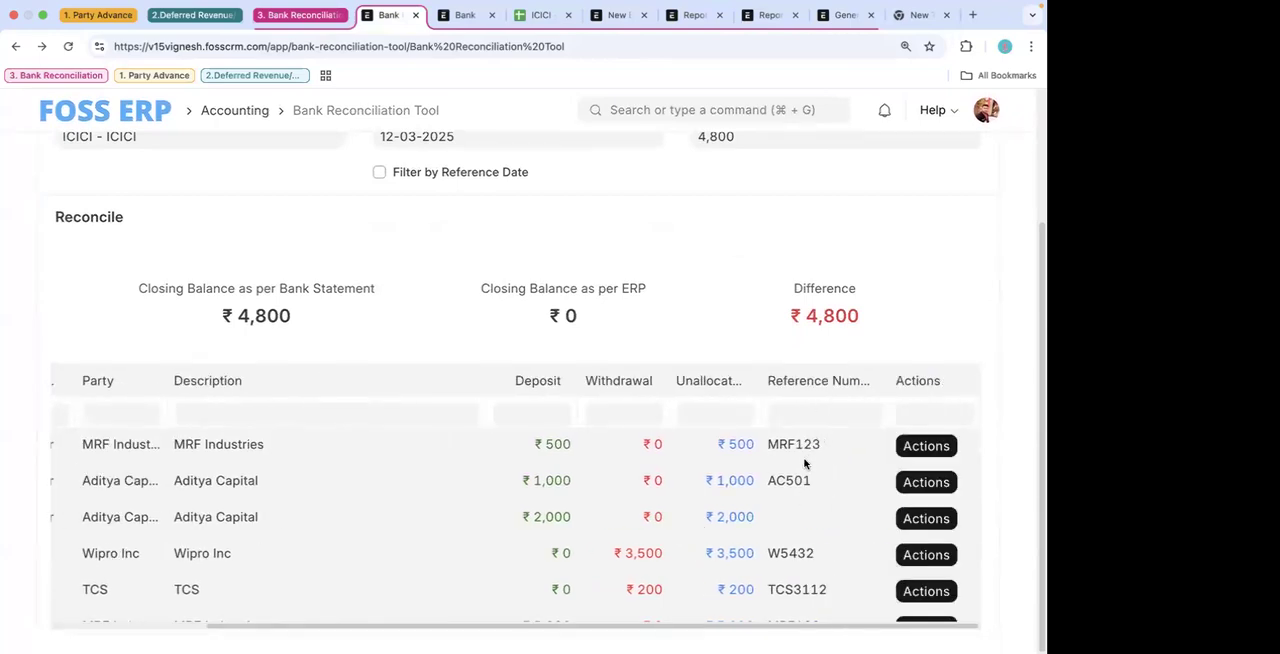
- Place the Payment Entry report ahead of the ICICI sheet among the open pages and widen its Cheque/Reference column
click(695, 15)
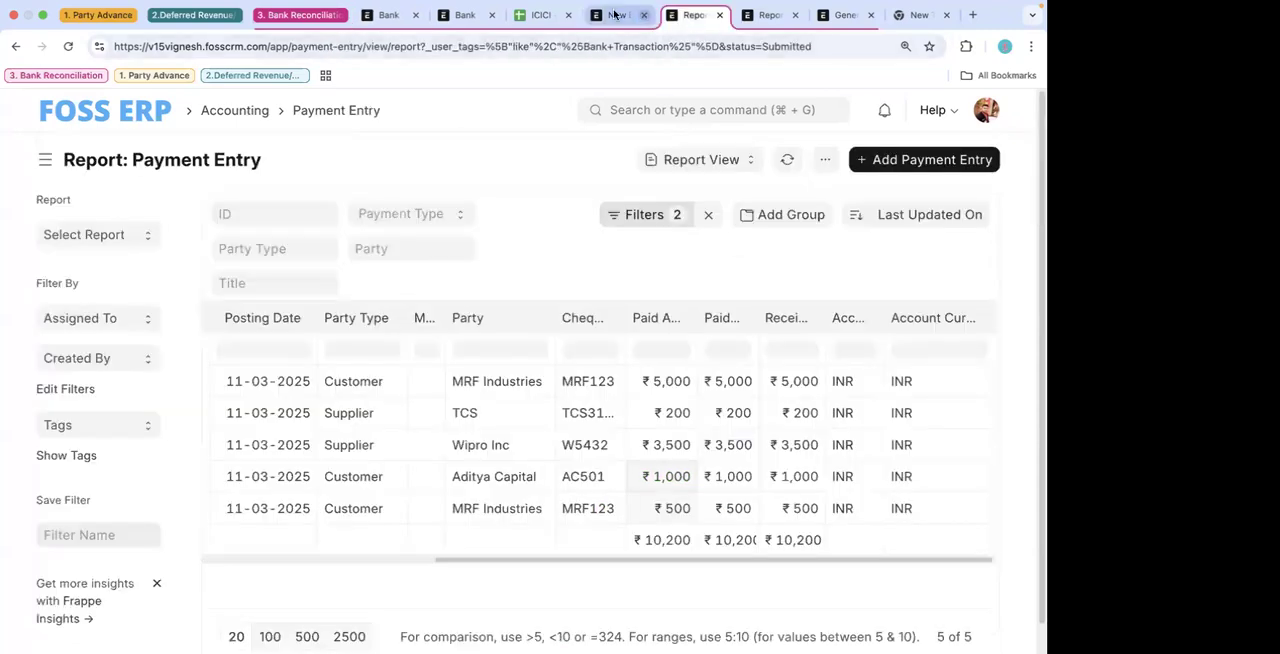
click(615, 14)
drag(695, 15, 540, 15)
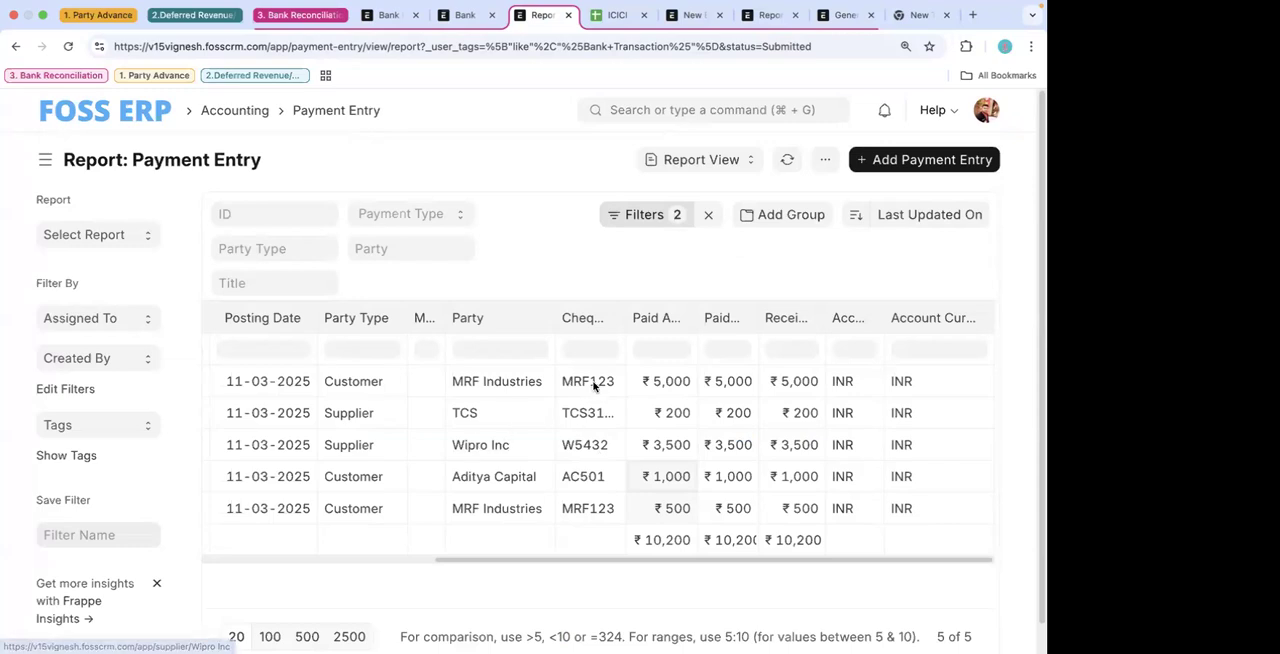
drag(622, 320, 694, 317)
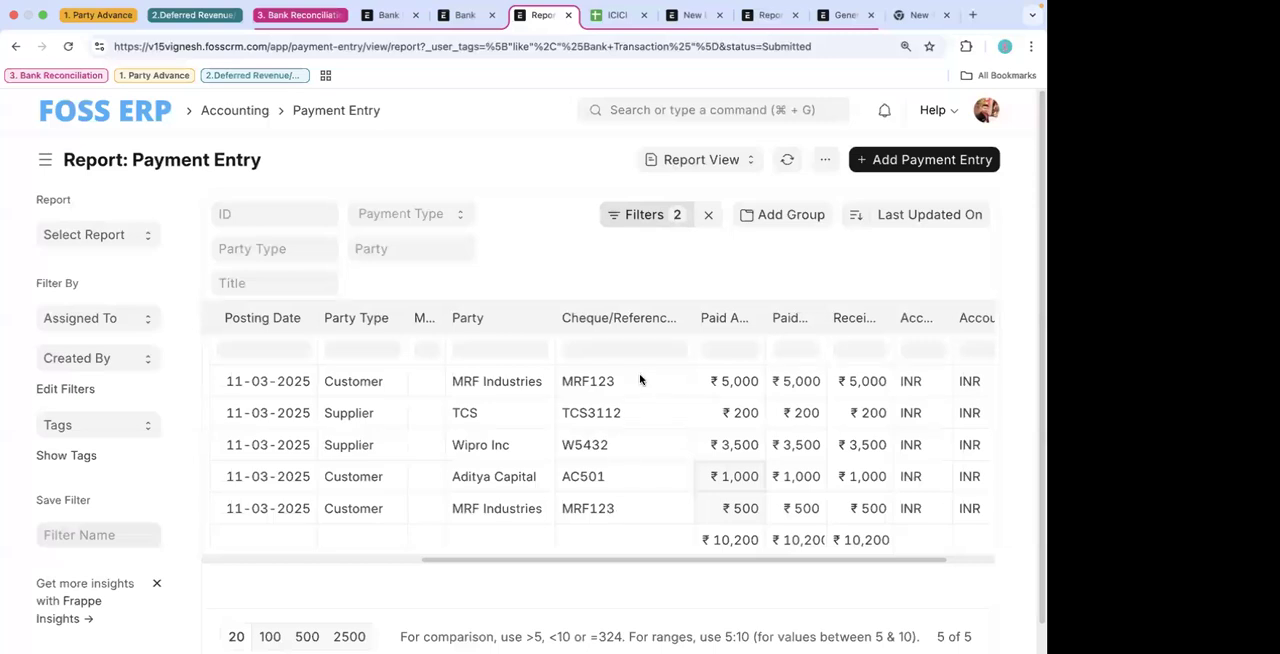
- Compare the reference numbers in the ICICI sheet with the cheque/reference numbers in the Payment Entry report
click(465, 15)
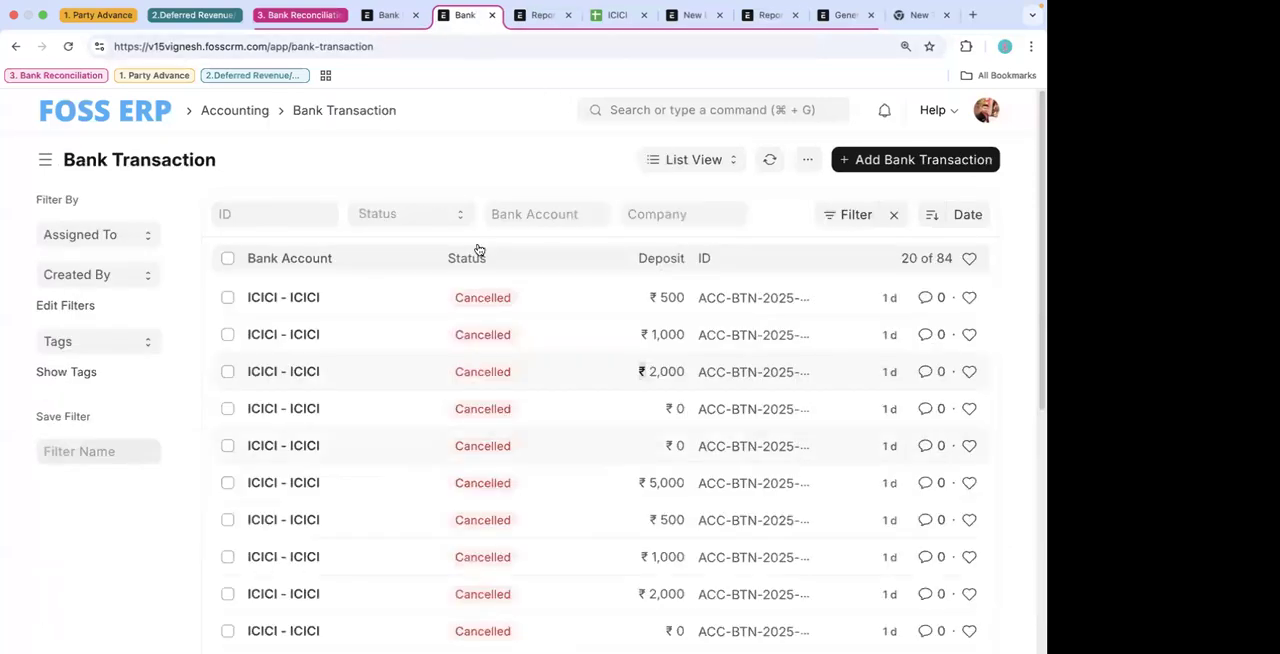
click(610, 15)
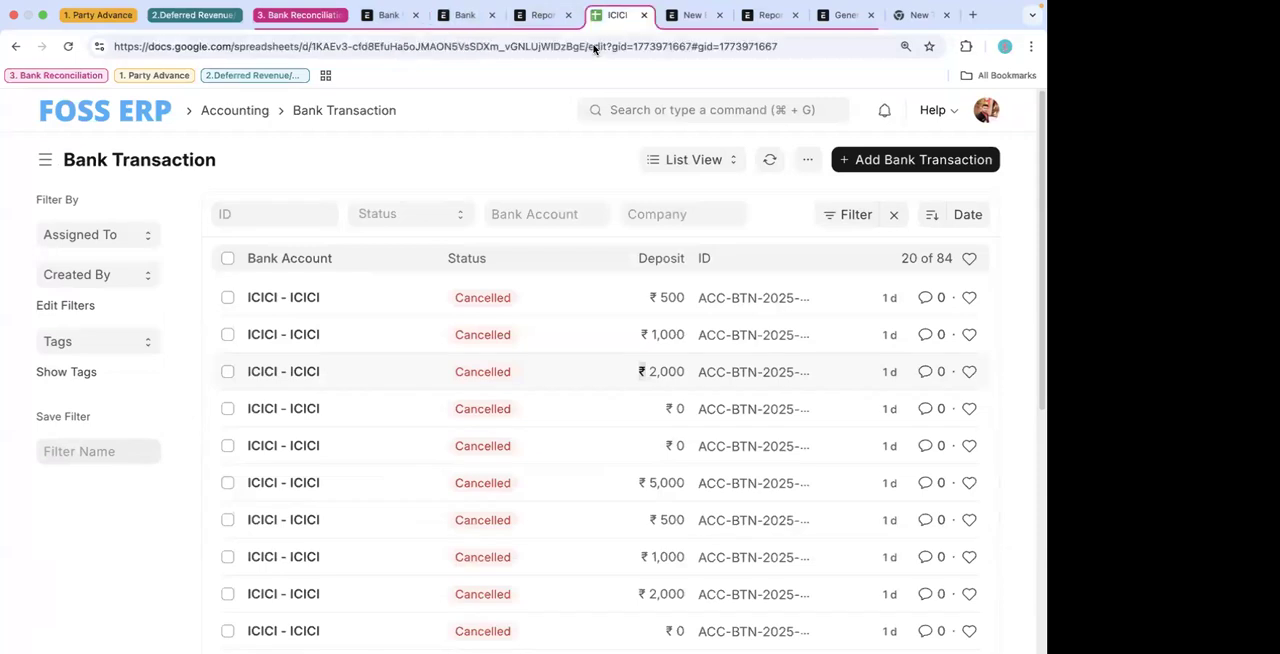
drag(446, 271, 449, 363)
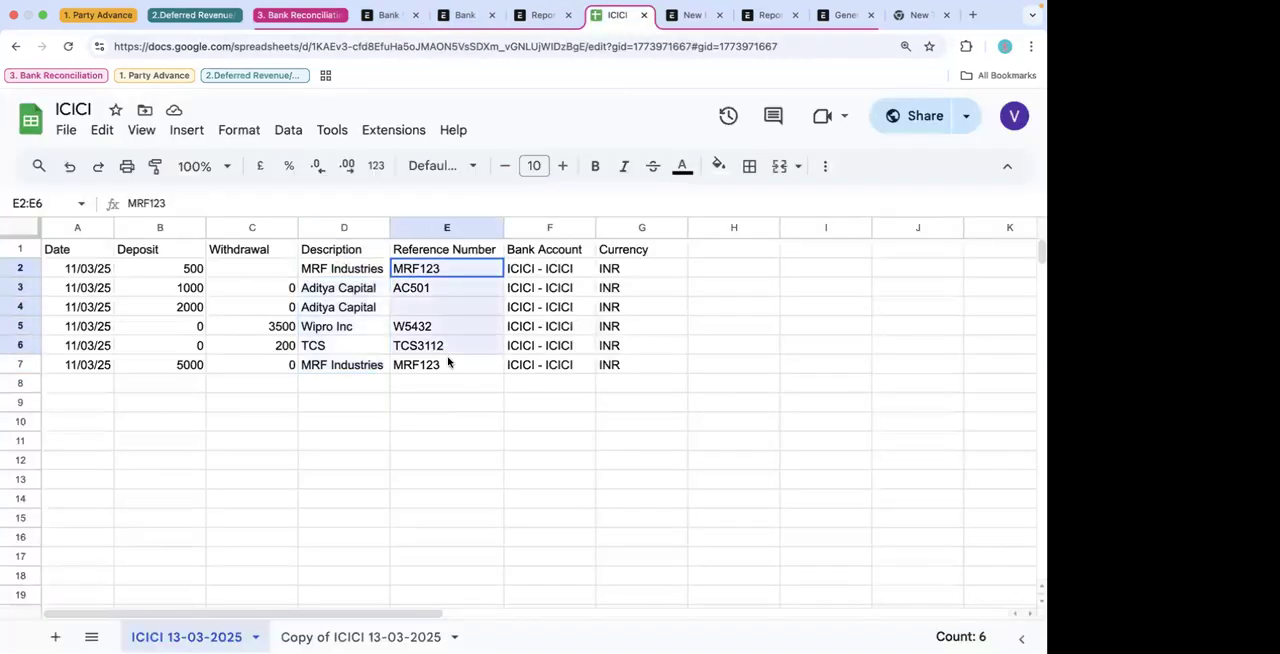
click(541, 15)
click(465, 16)
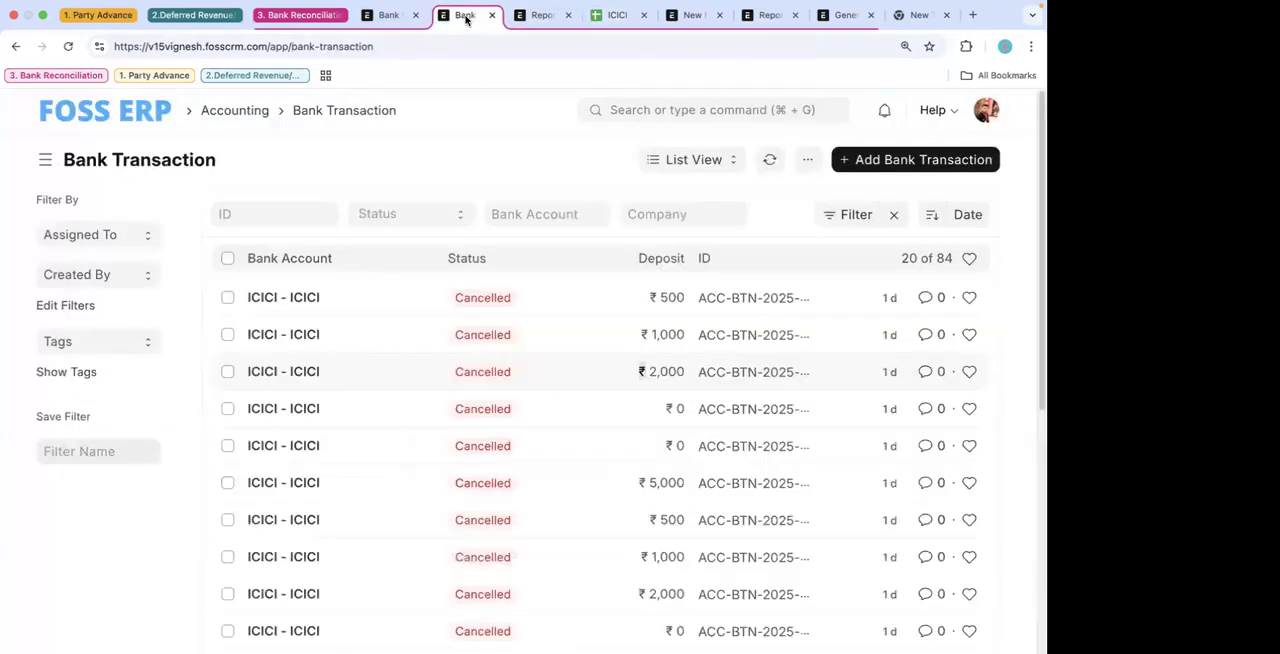
click(541, 15)
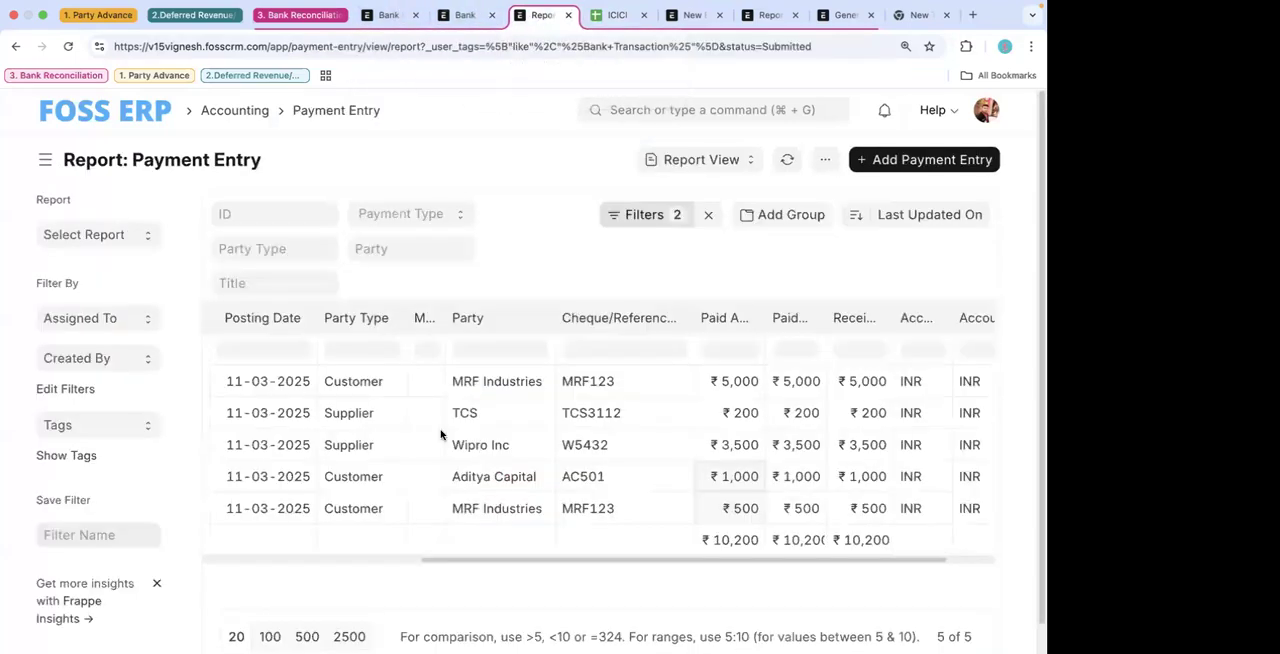
scroll(634, 457, left, 5)
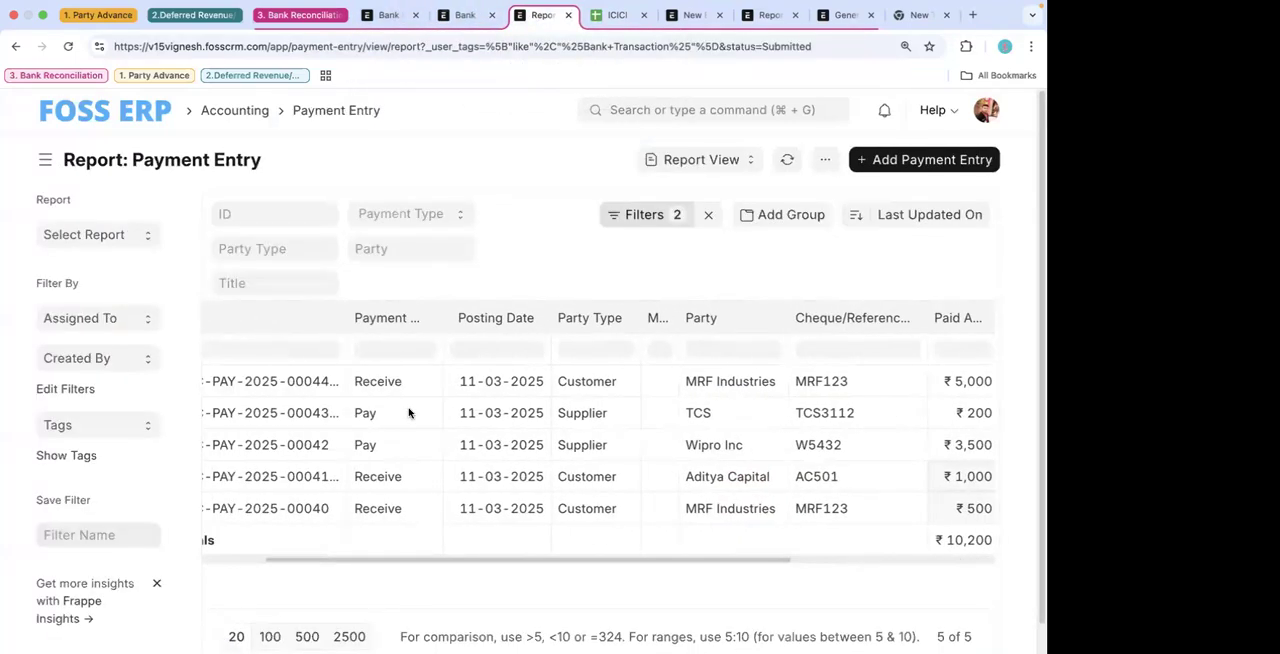
- Open the 5,000 MRF Industries payment entry separately and examine its accounts, amount, payment references and cheque/reference number
right_click(303, 381)
click(362, 388)
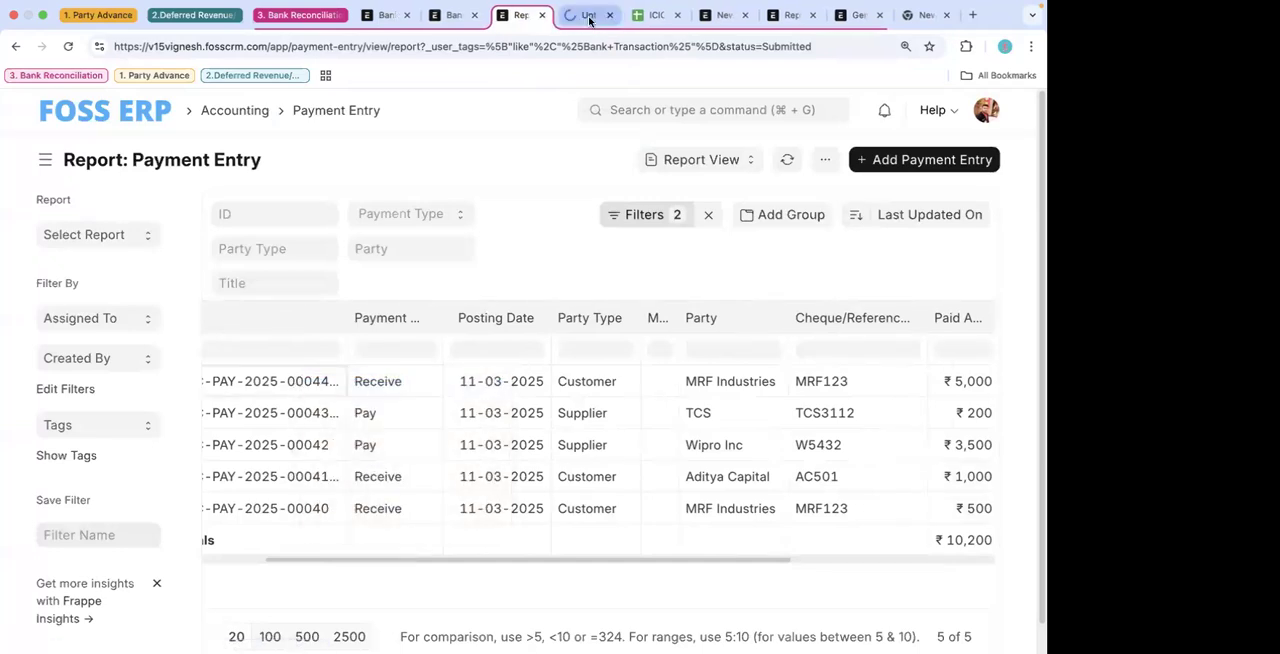
click(589, 15)
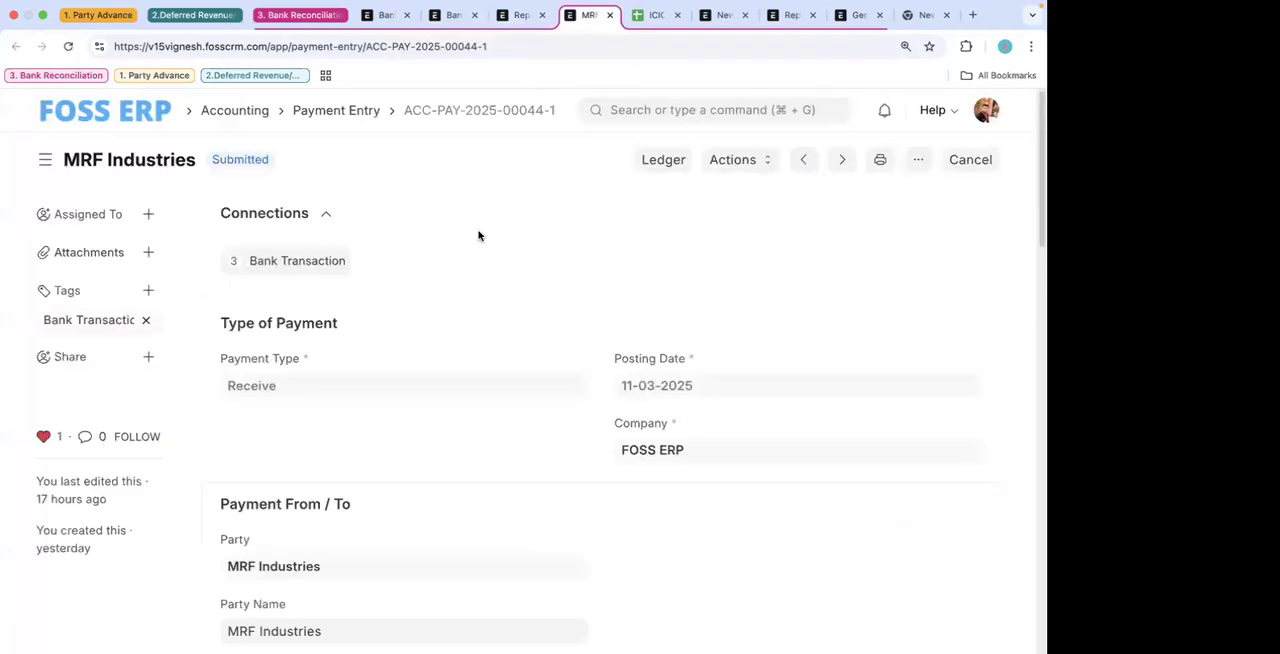
scroll(423, 298, down, 3)
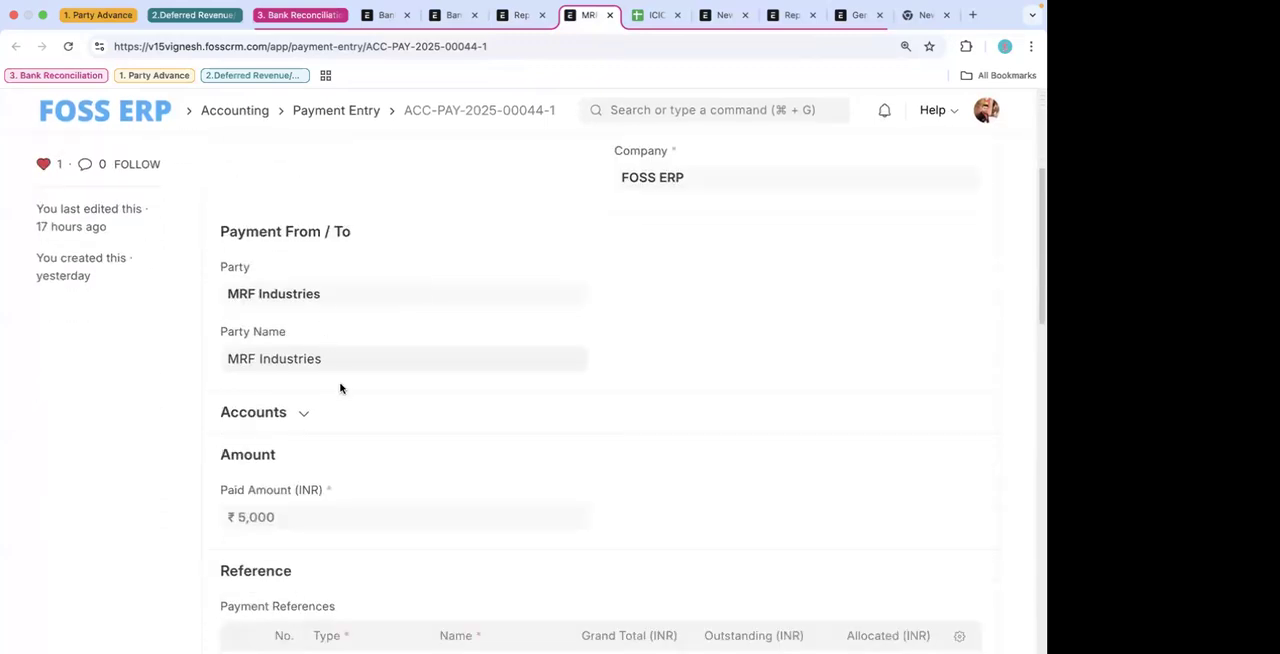
scroll(343, 395, down, 2)
click(286, 258)
scroll(400, 406, down, 3)
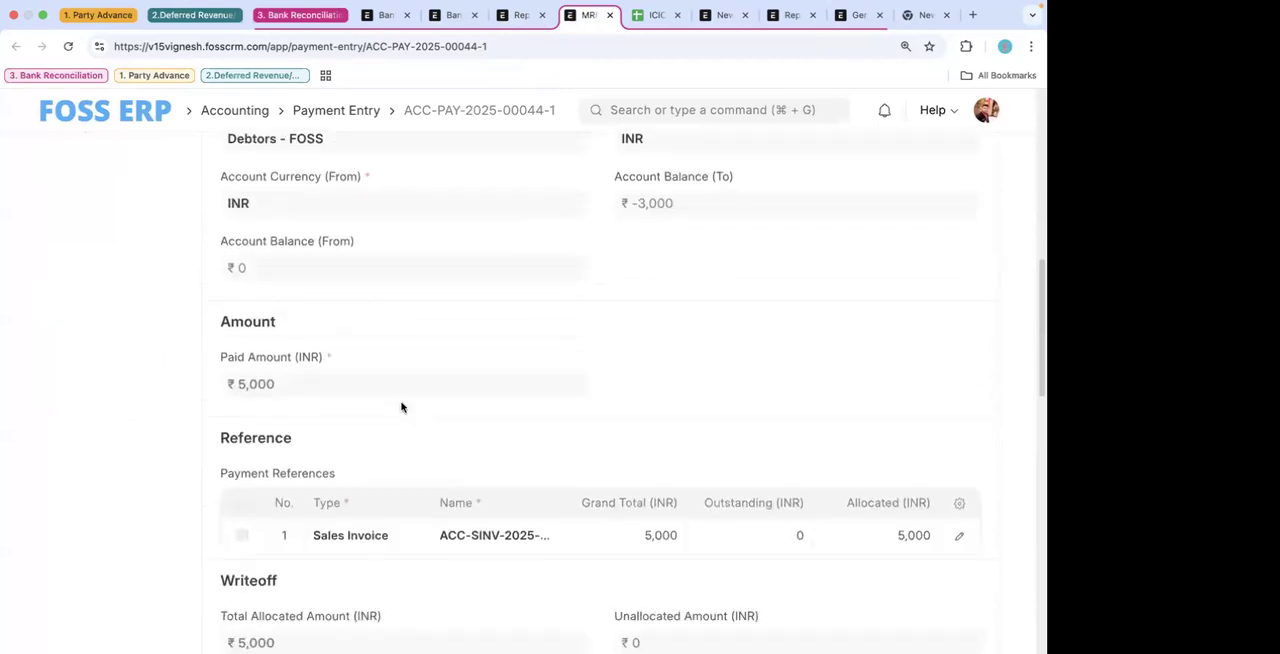
scroll(401, 407, up, 2)
scroll(400, 406, down, 5)
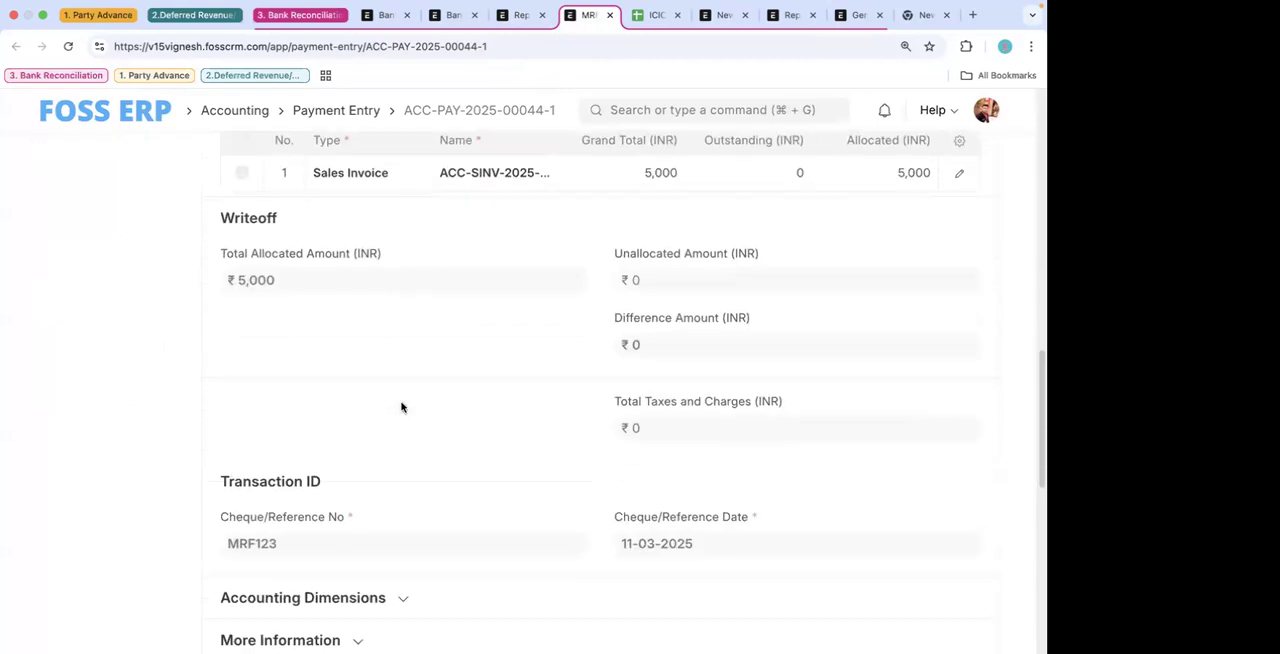
scroll(398, 404, down, 1)
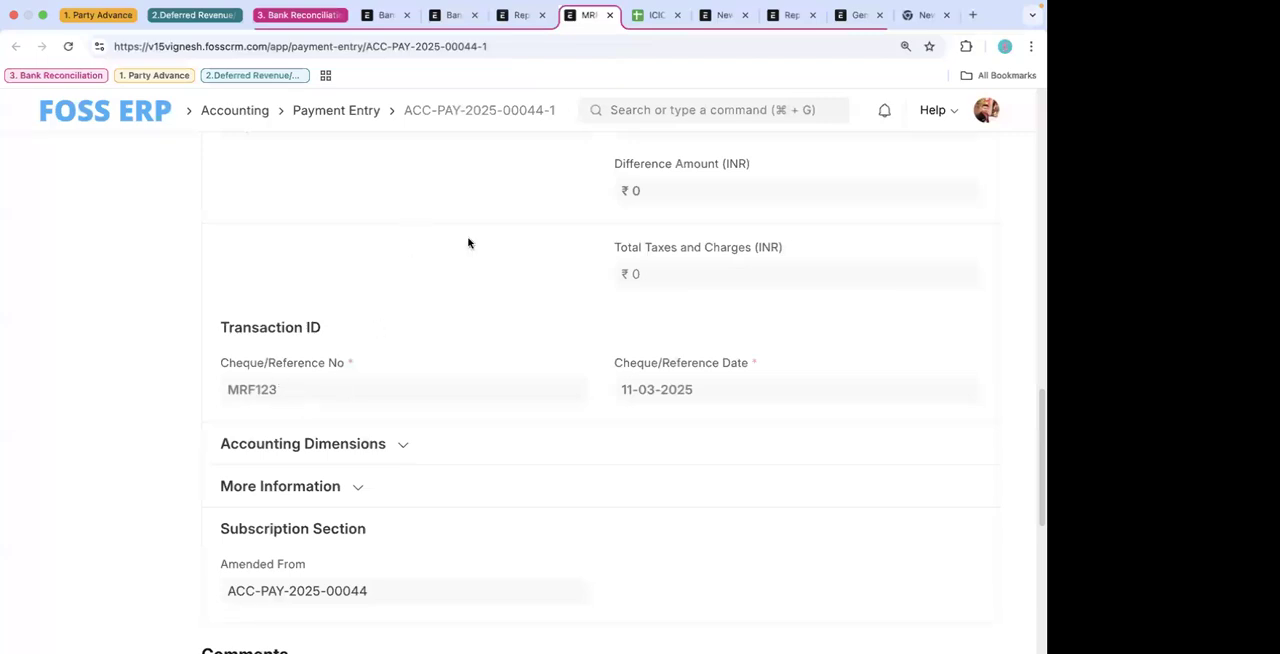
triple_click(221, 370)
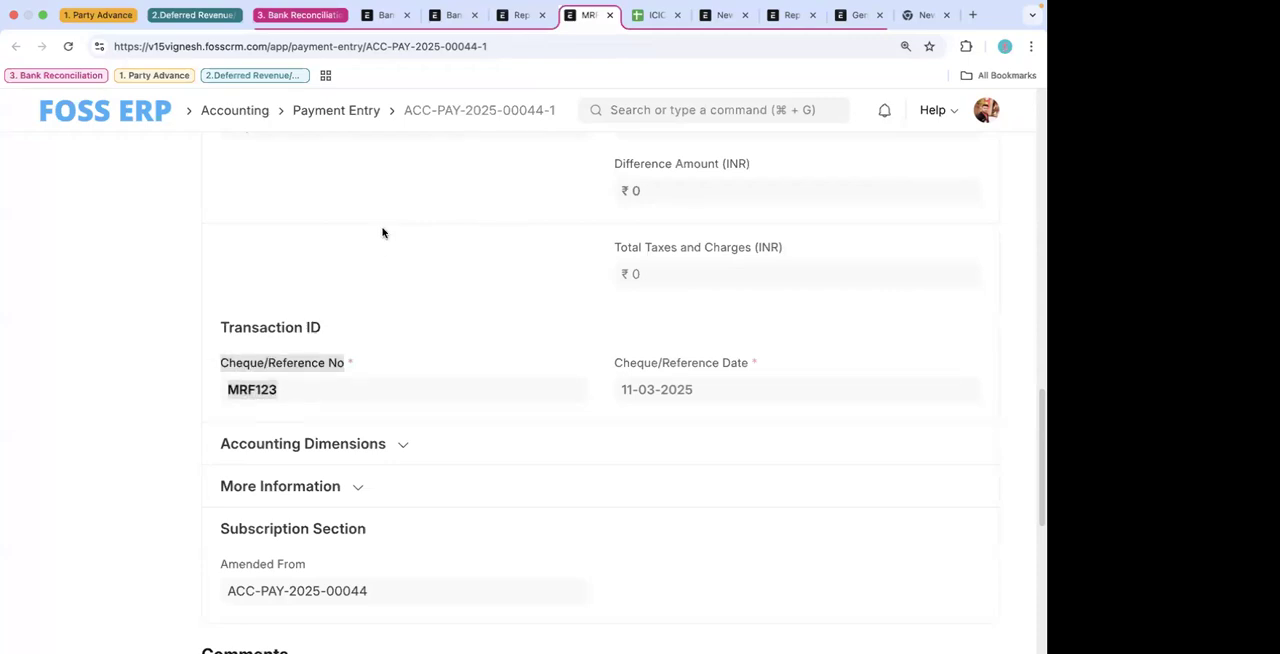
- Review the Bank Reconciliation Tool's transactions alongside the MRF Industries payment entry and the Payment Entry report
click(517, 14)
click(455, 14)
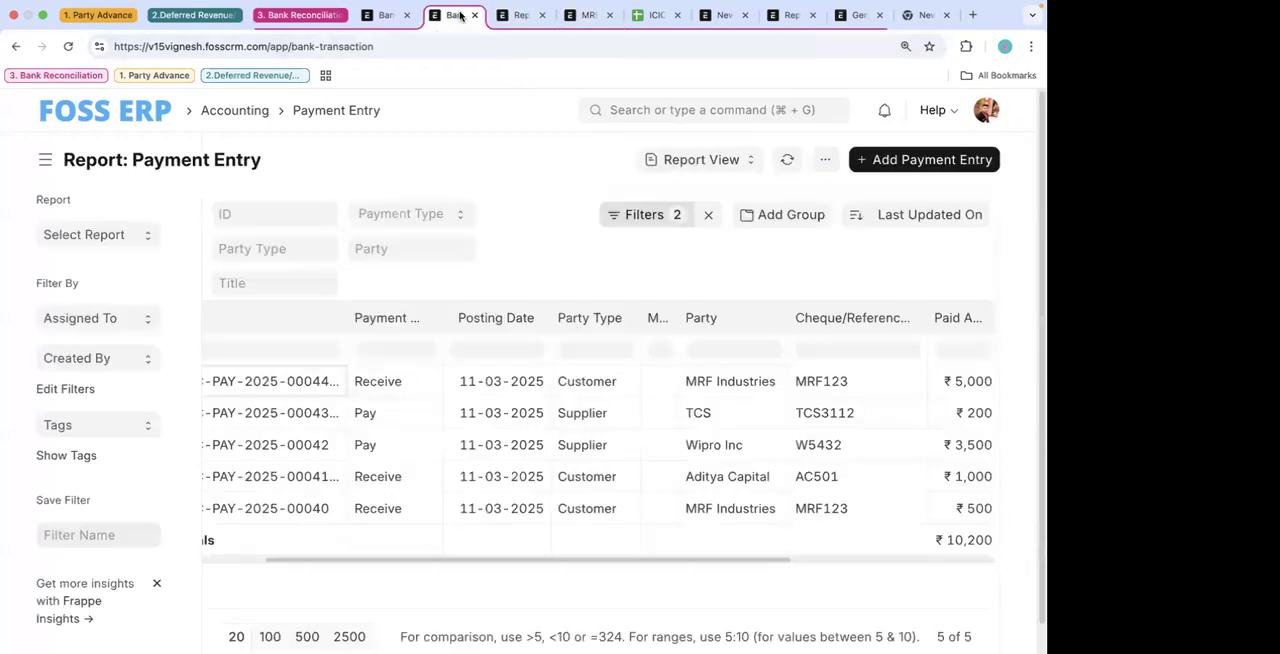
click(374, 16)
click(455, 15)
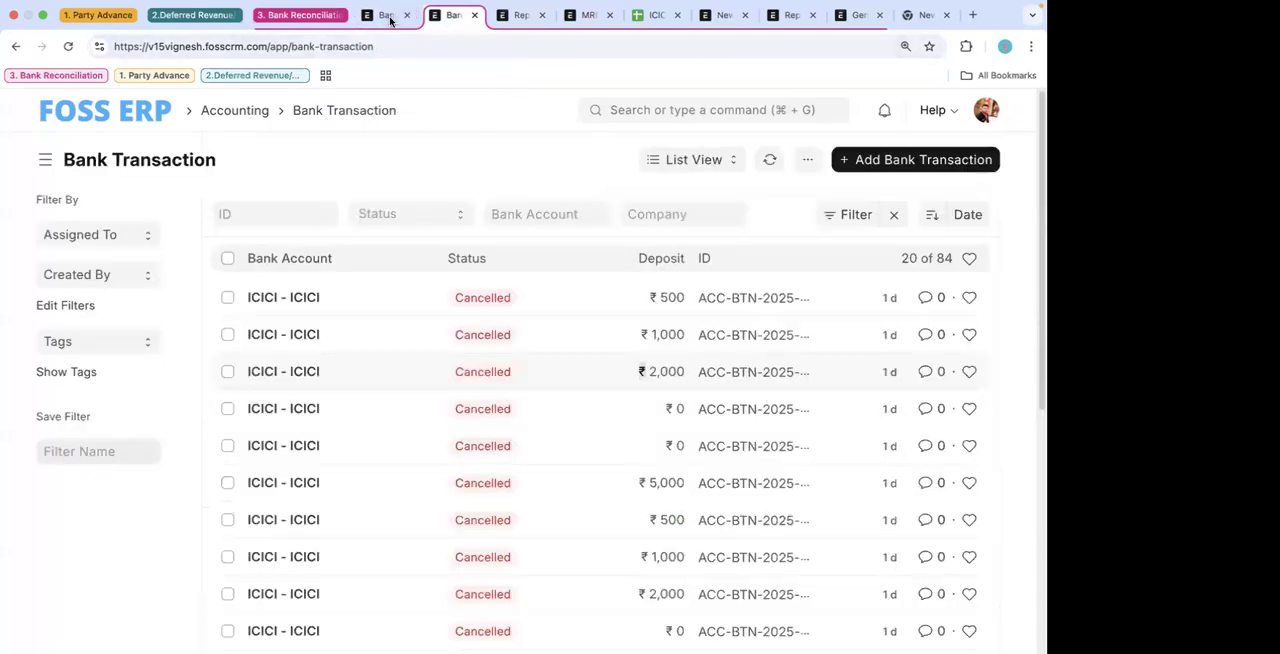
click(389, 16)
scroll(381, 516, left, 5)
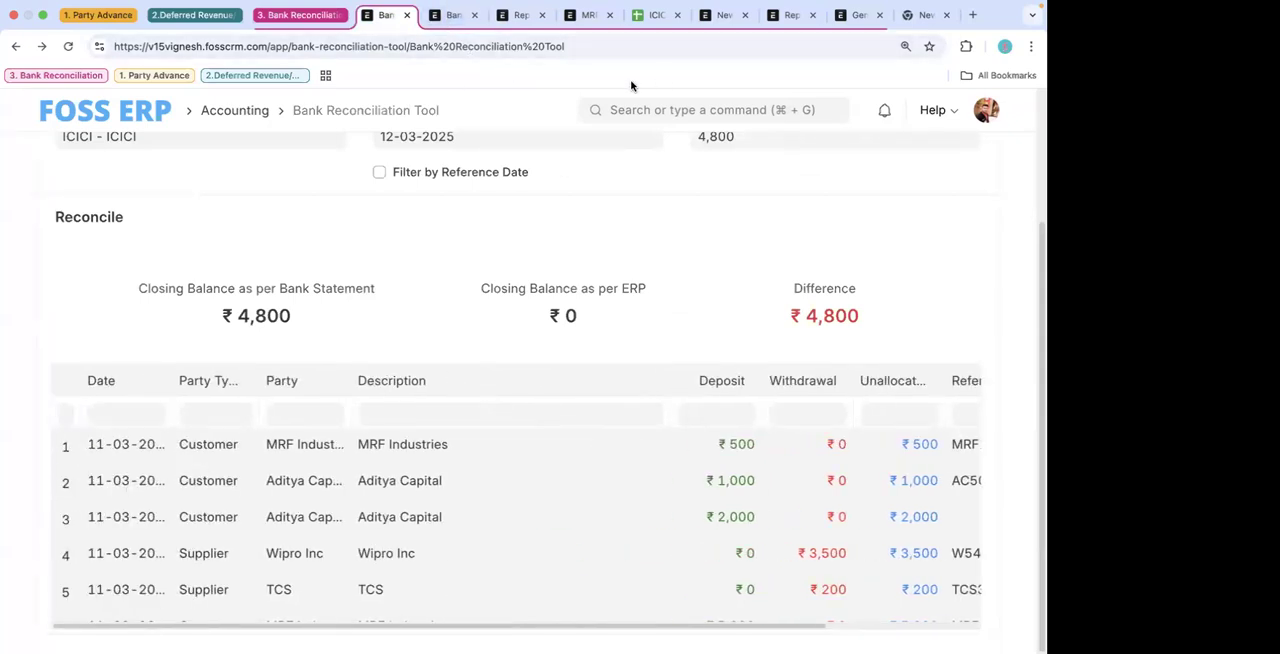
click(588, 15)
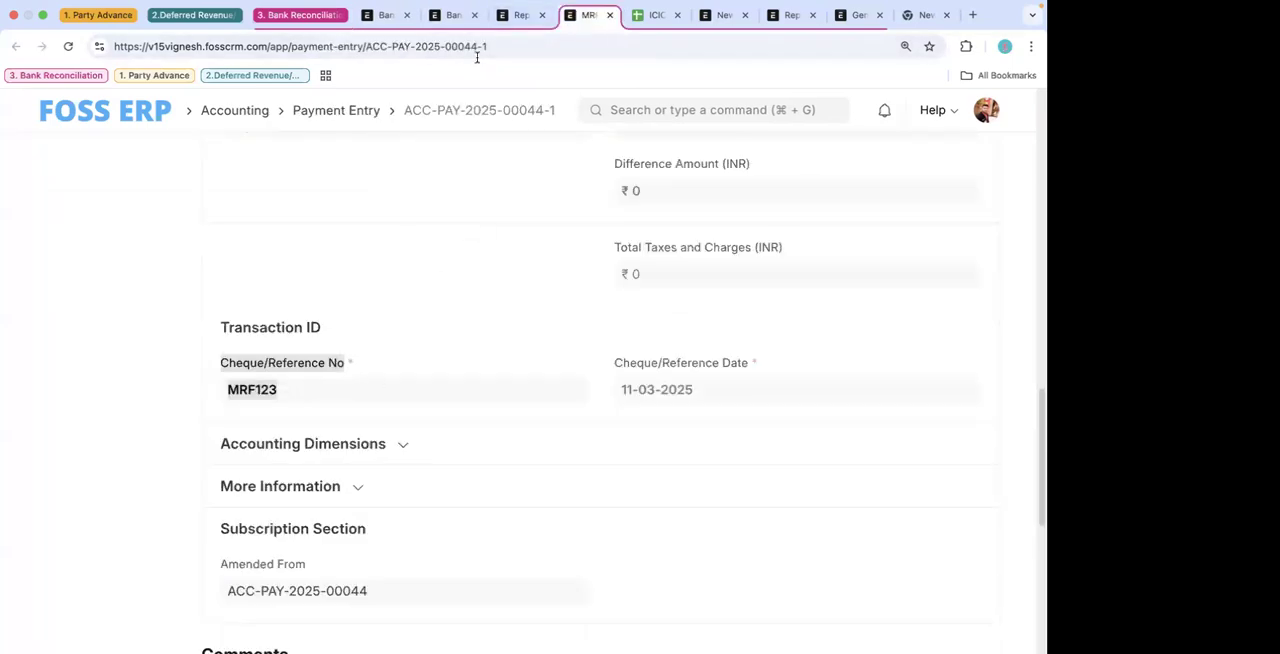
click(516, 16)
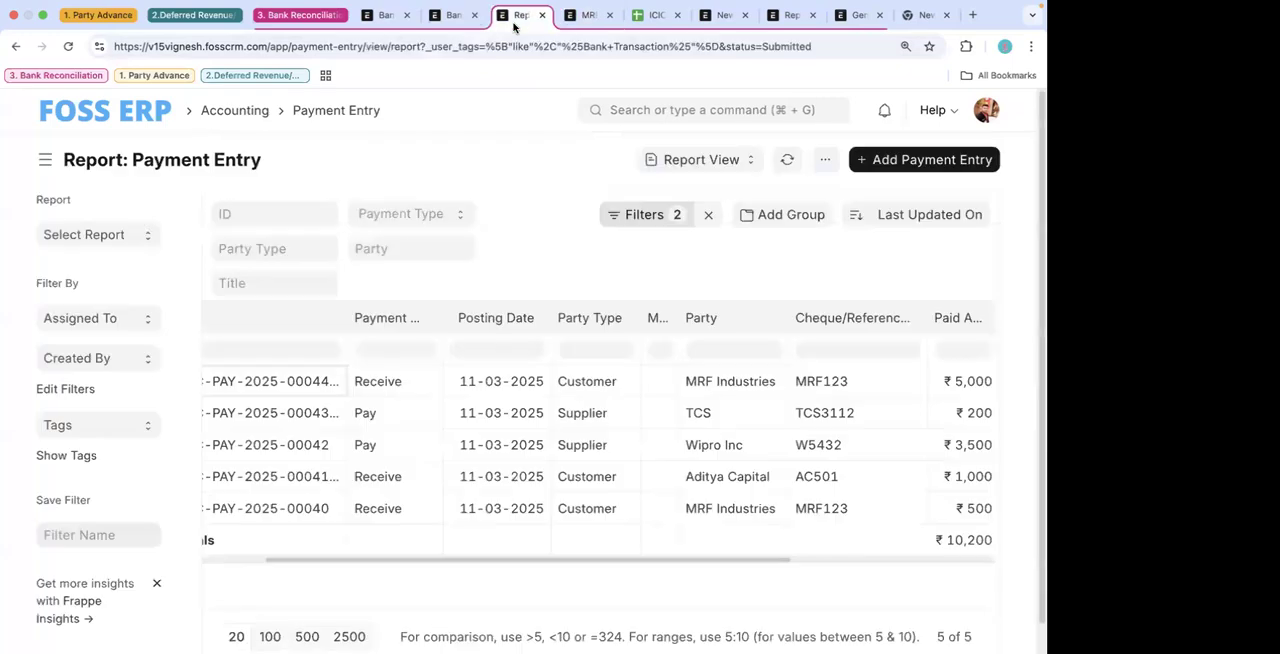
click(448, 17)
click(386, 15)
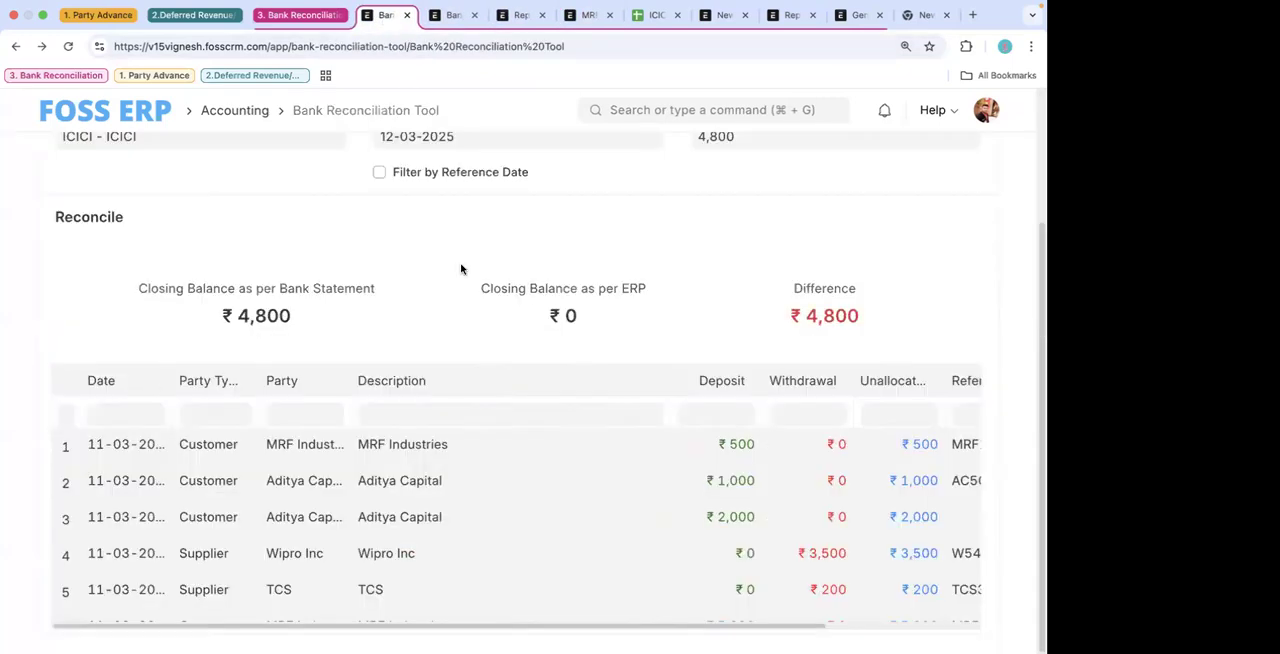
- Examine the closing balances, reference numbers and actions of the unreconciled transactions in the Bank Reconciliation Tool
scroll(528, 454, down, 1)
scroll(641, 413, right, 4)
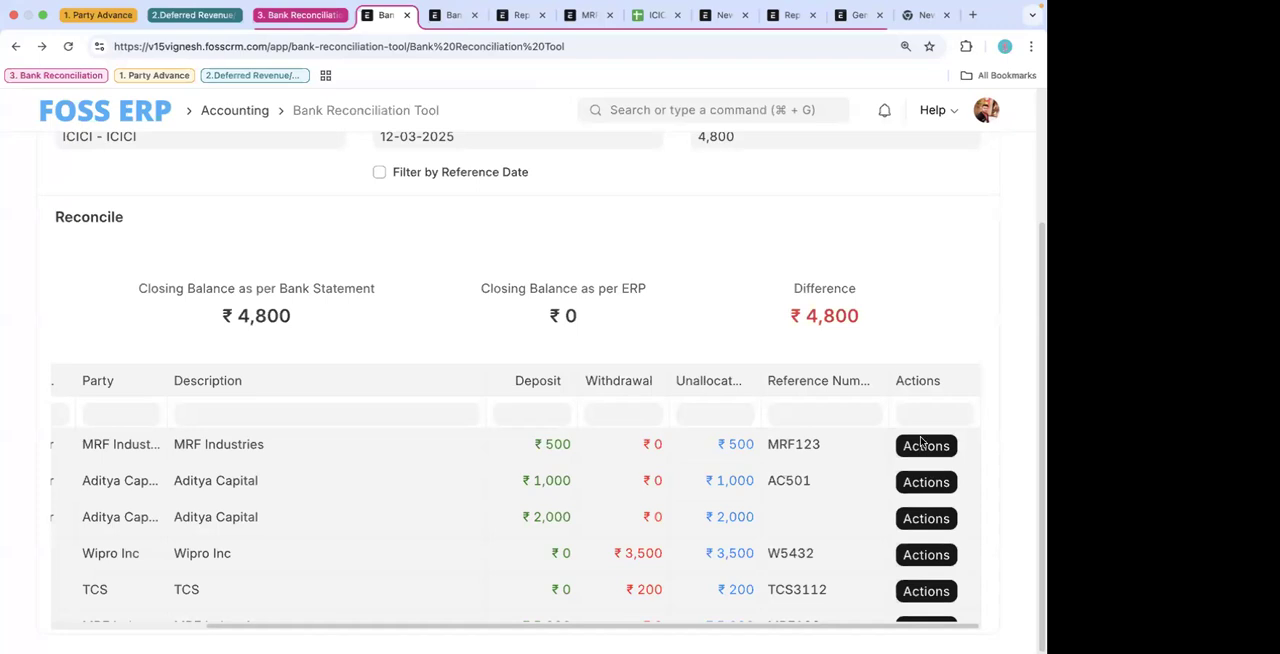
scroll(901, 299, up, 3)
scroll(900, 294, down, 2)
scroll(900, 294, up, 2)
scroll(903, 363, down, 2)
scroll(900, 278, up, 3)
scroll(824, 487, down, 3)
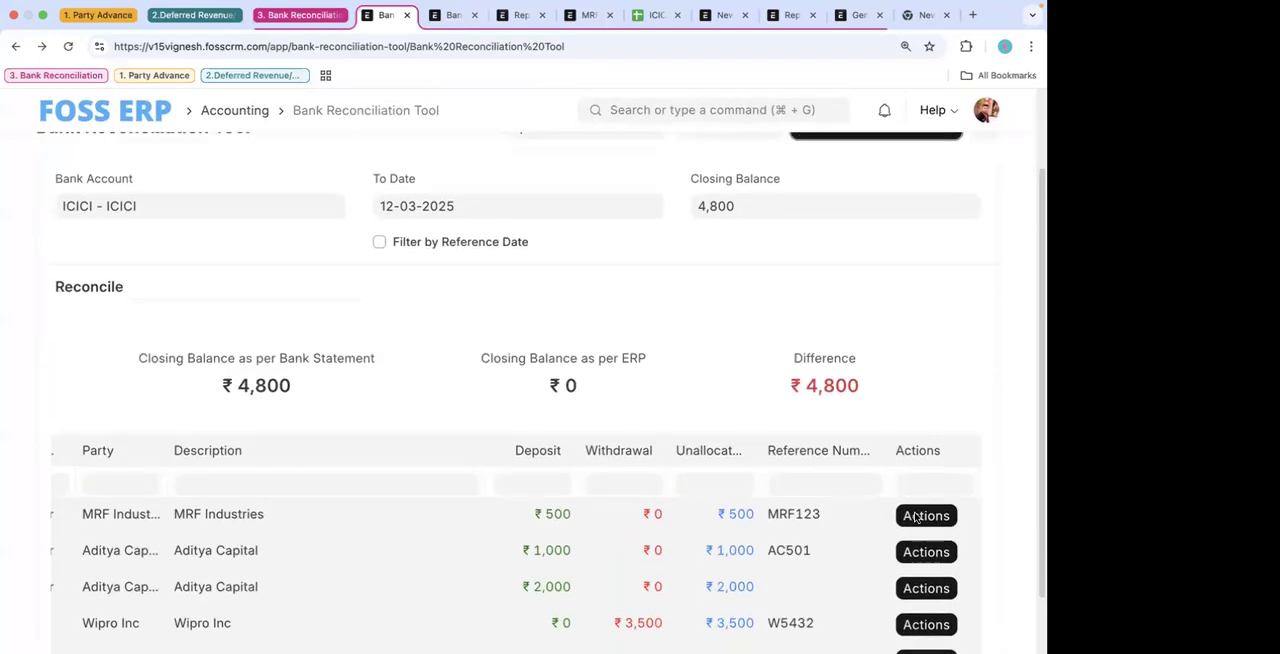
scroll(824, 487, left, 3)
scroll(858, 484, right, 3)
- Reconcile the 500 MRF Industries deposit against its matching 500 payment entry MRF123, excluding journal entries from the voucher filters
click(927, 446)
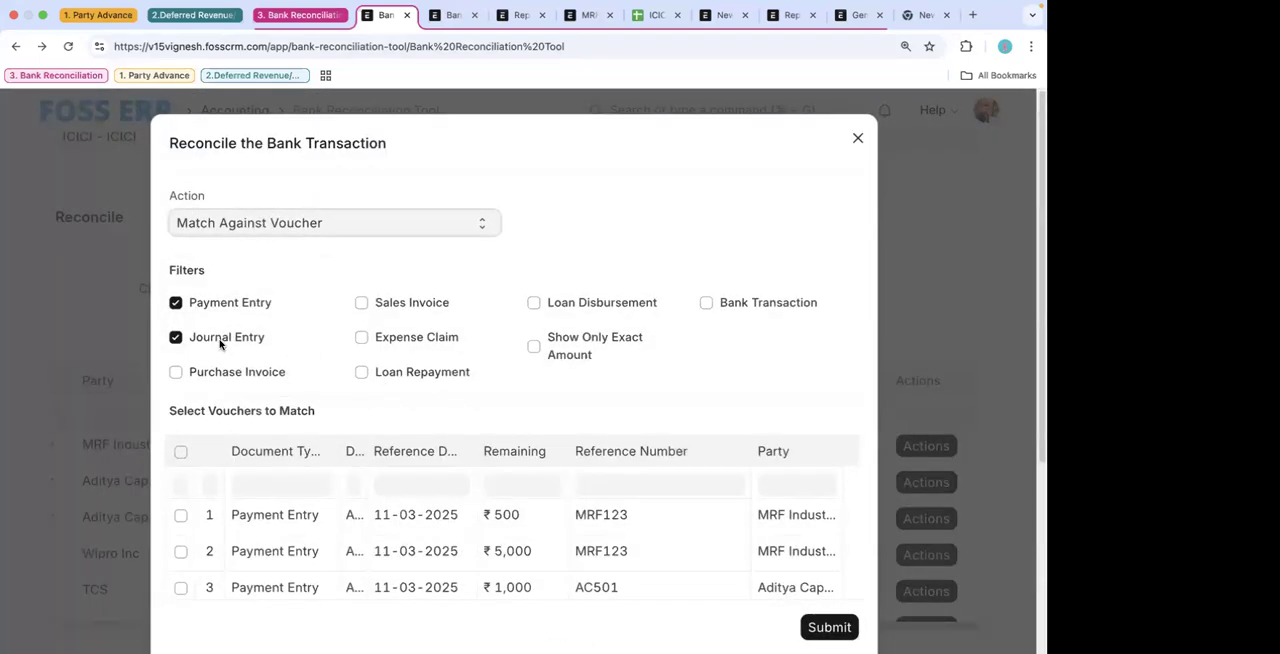
click(221, 341)
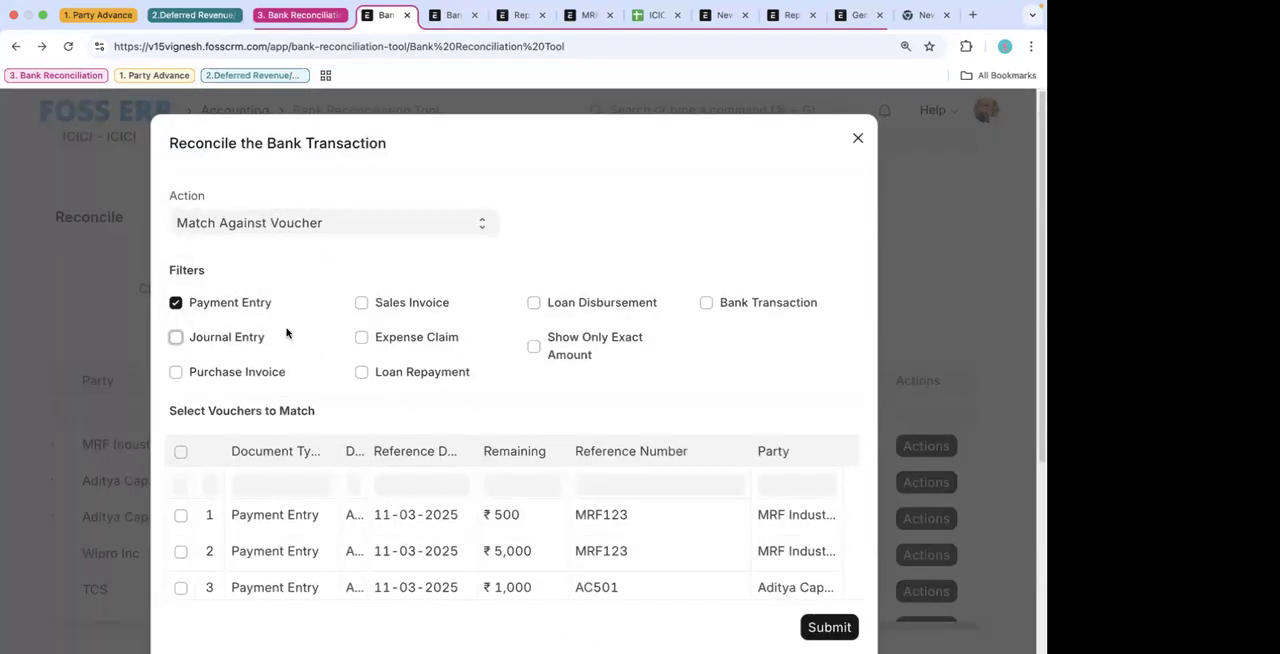
scroll(303, 368, down, 1)
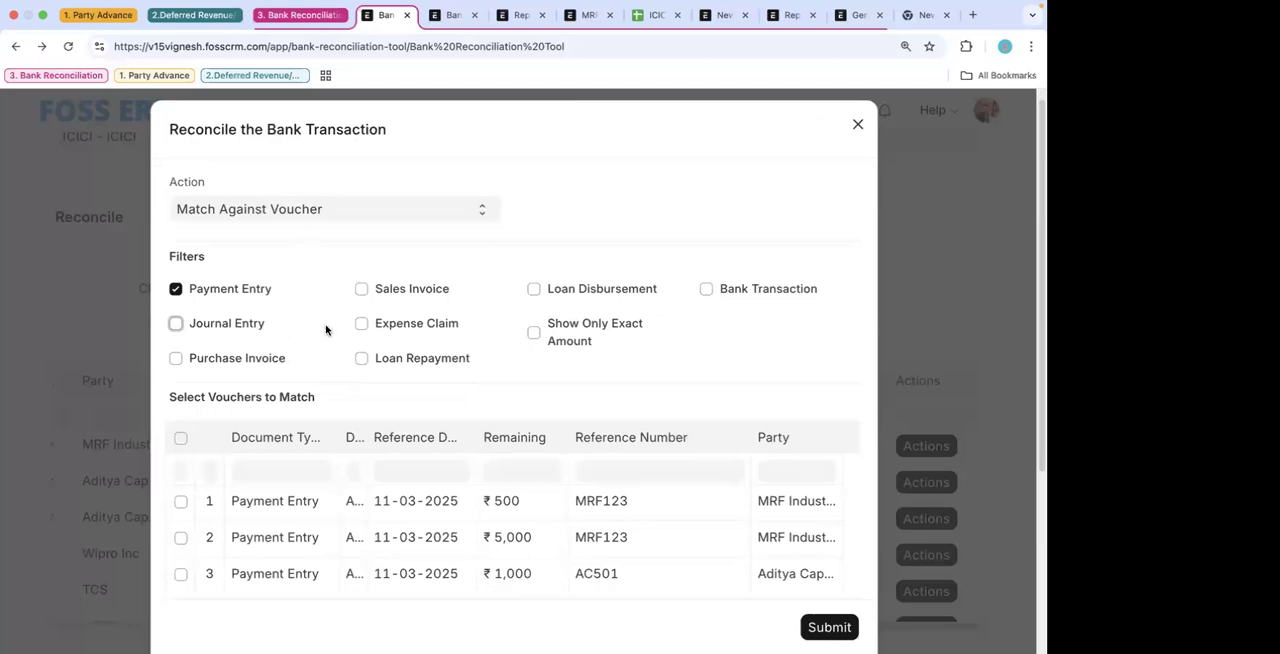
scroll(325, 330, down, 2)
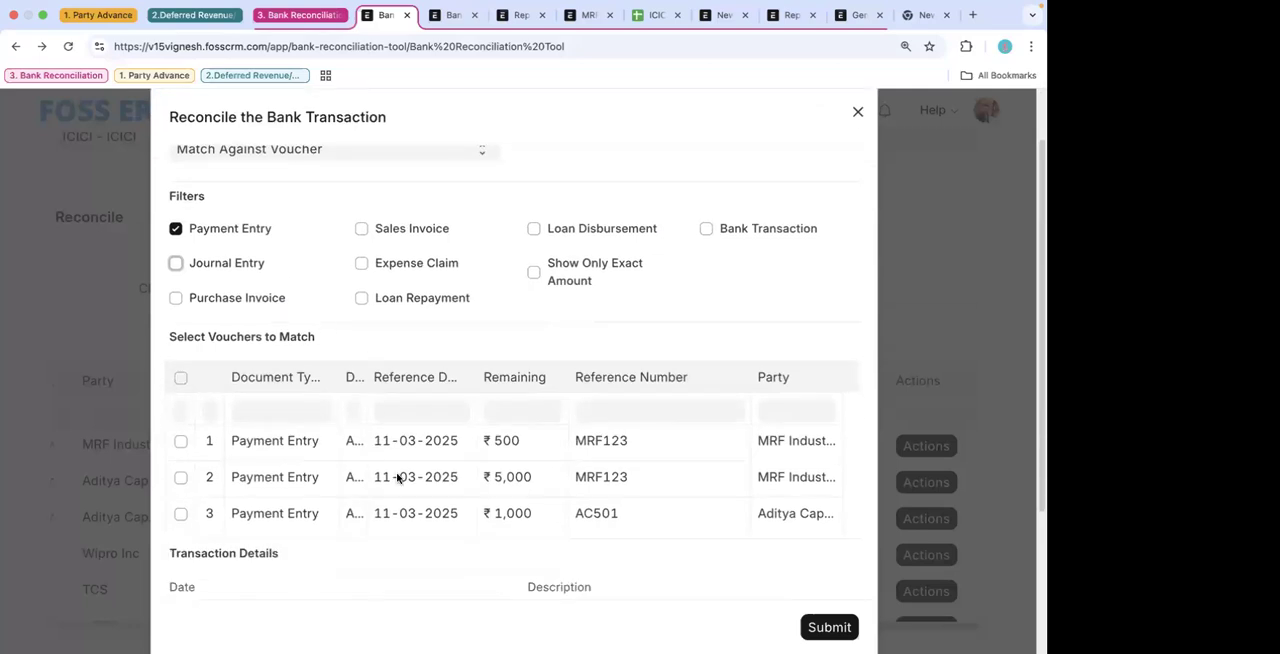
scroll(345, 483, down, 4)
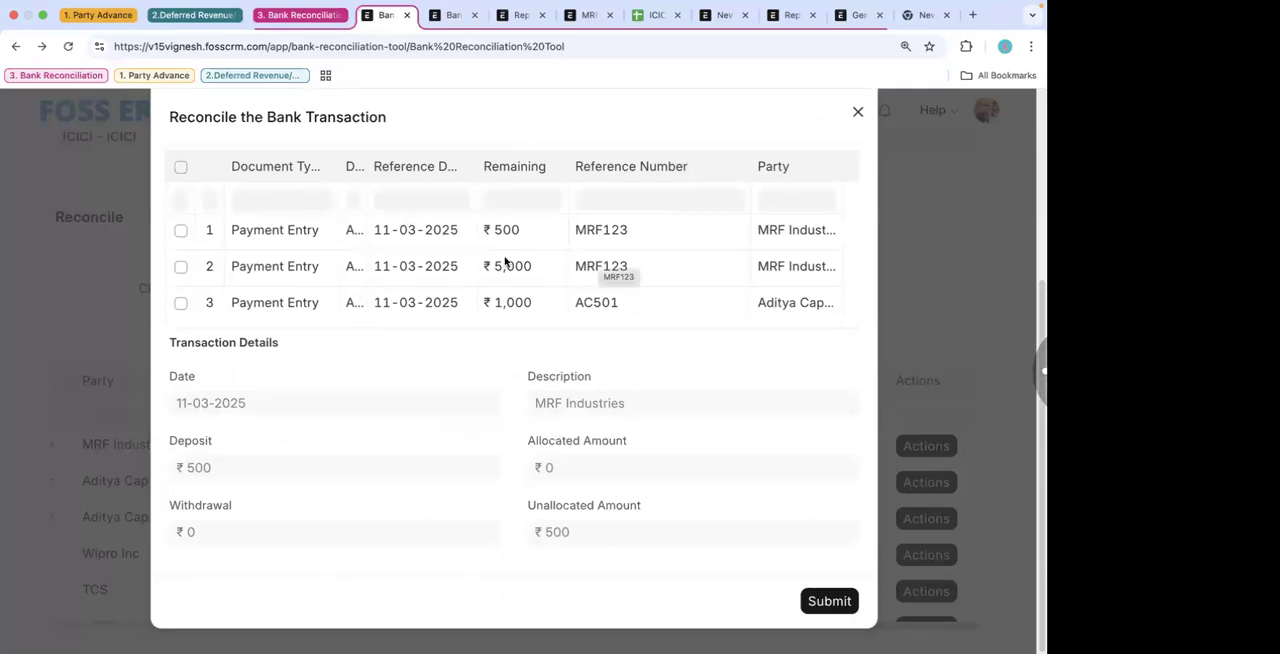
click(180, 231)
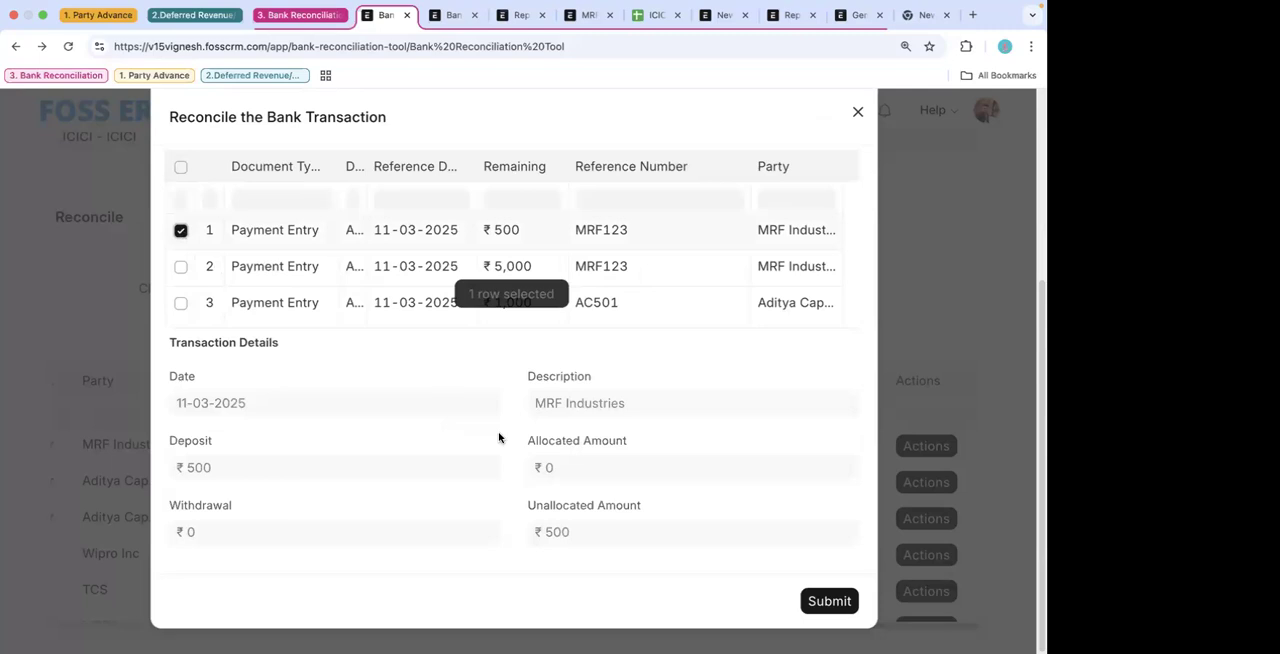
click(829, 601)
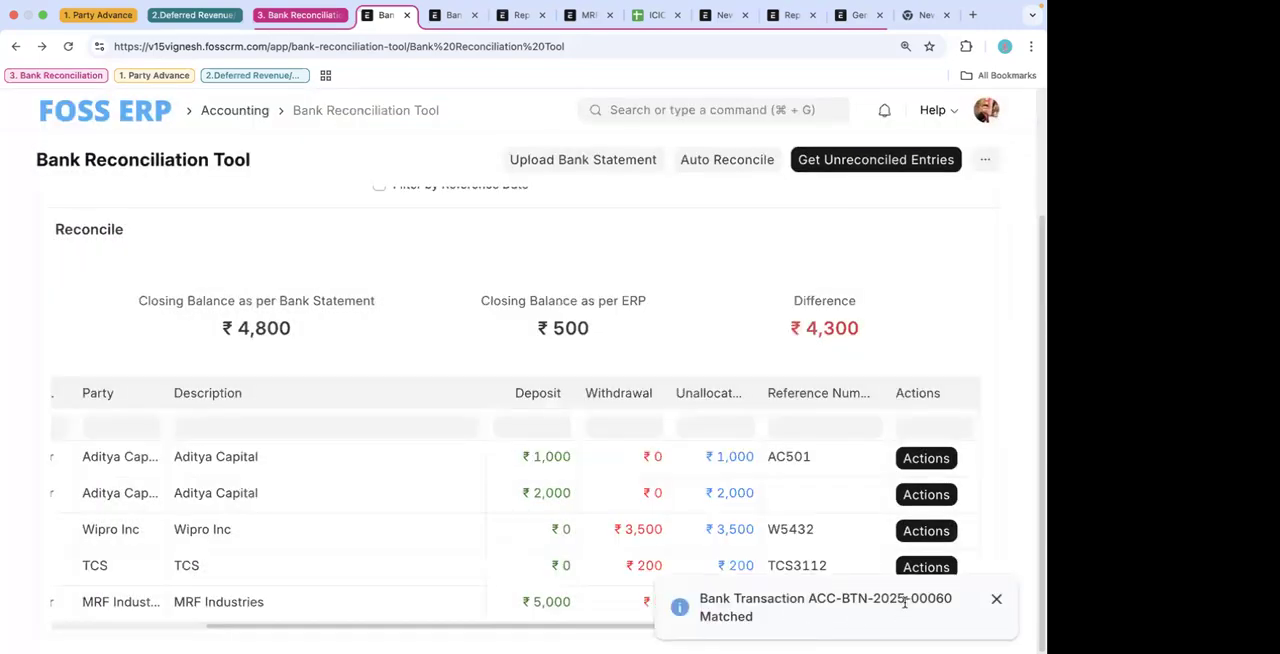
- Return to the open MRF Industries payment entry and reload it to check its bank transaction connections
click(452, 15)
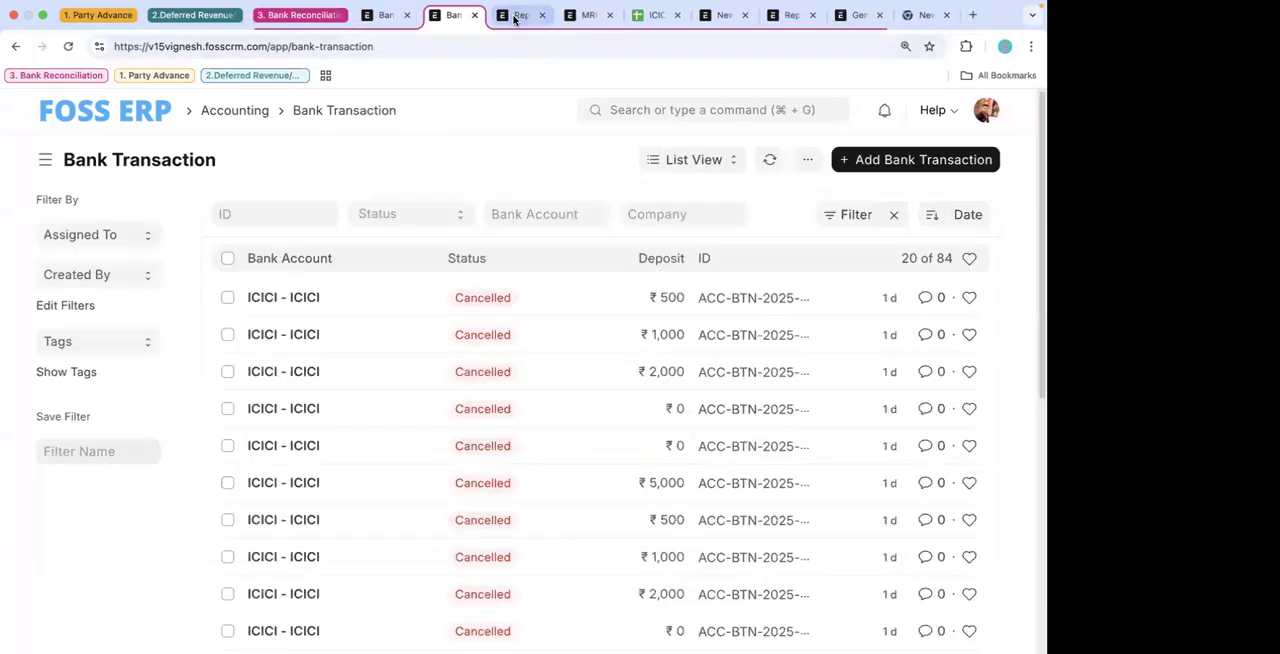
click(520, 15)
click(586, 15)
scroll(434, 320, up, 10)
scroll(434, 320, up, 3)
click(68, 48)
- Filter the bank transactions by ID 60, open the matching ICICI transaction and review its status and details
click(452, 15)
click(298, 218)
text(60)
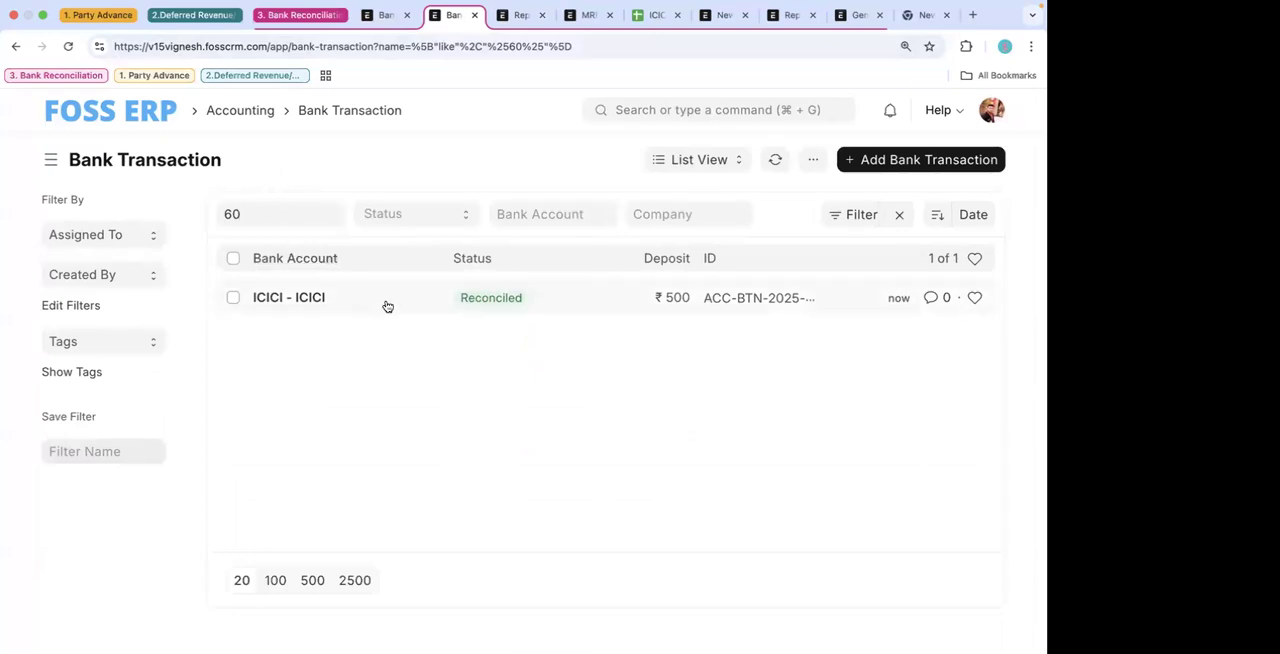
click(386, 303)
scroll(460, 465, down, 3)
scroll(460, 467, down, 5)
scroll(457, 463, up, 5)
scroll(458, 421, up, 3)
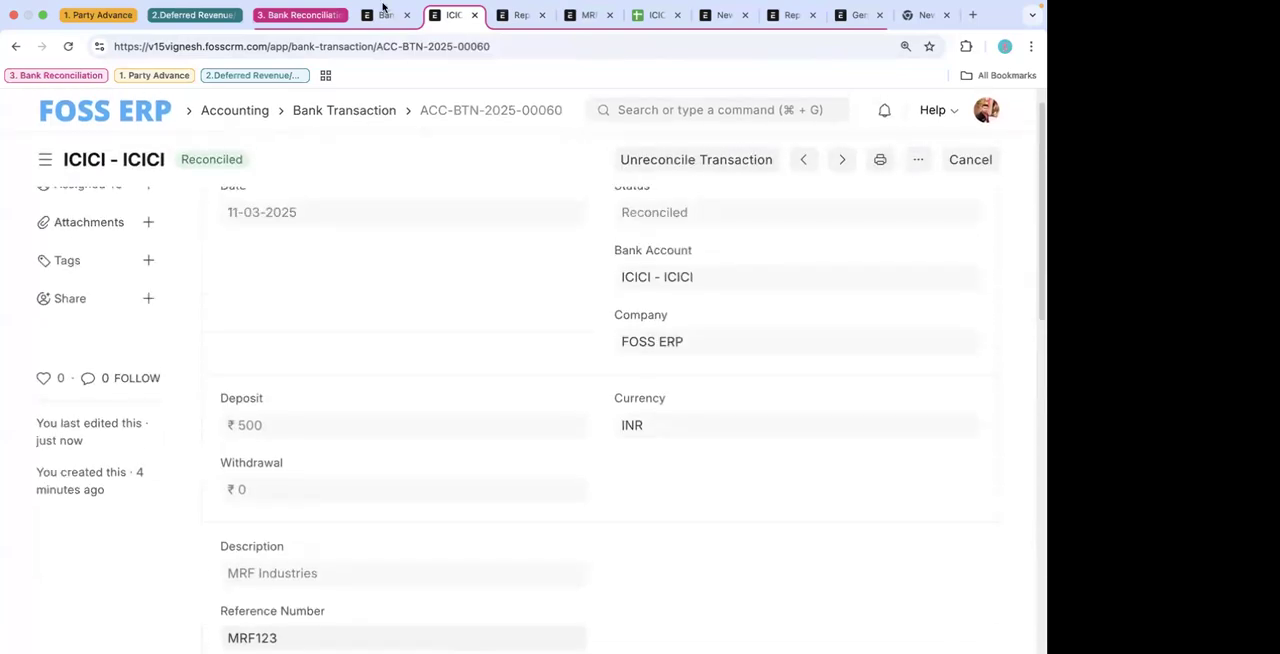
- Check the updated balances and the reference numbers of the remaining transactions in the Bank Reconciliation Tool
click(384, 15)
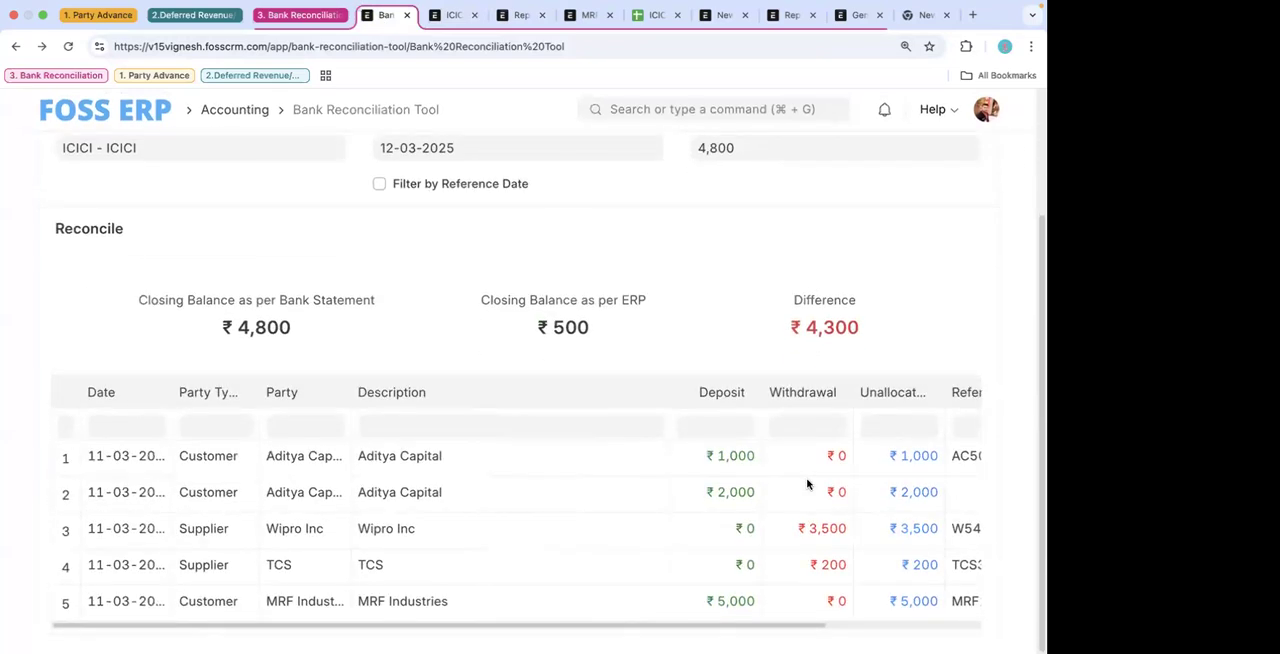
scroll(808, 487, right, 5)
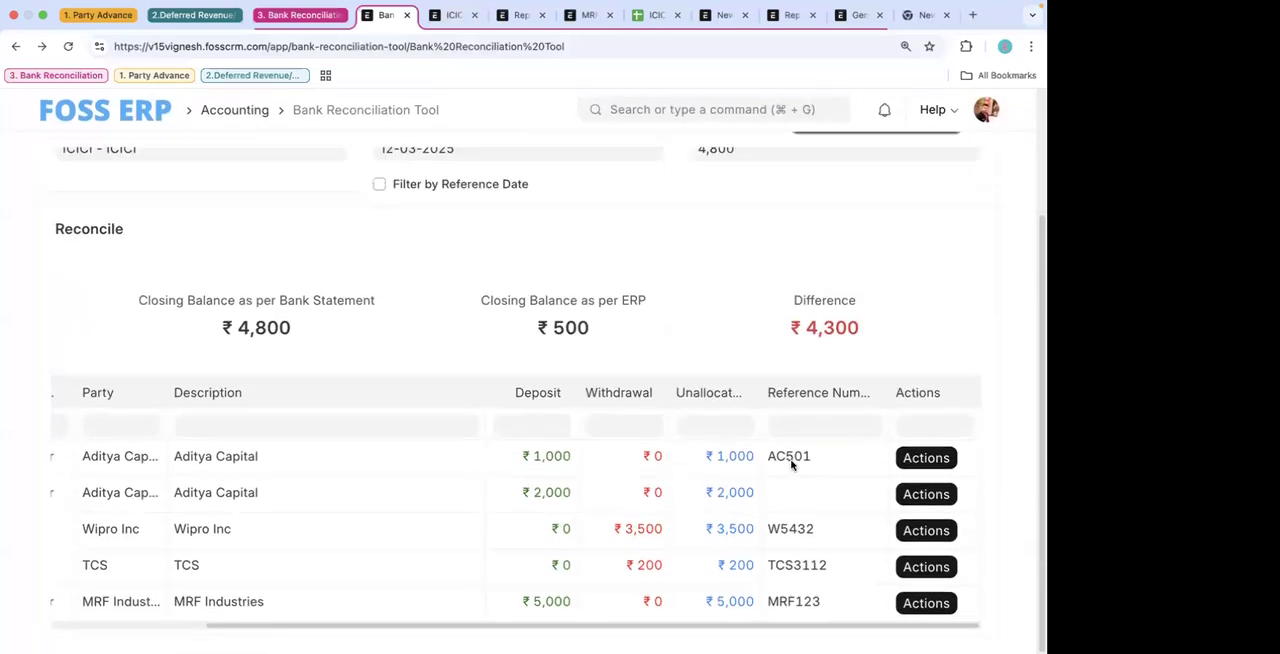
click(797, 460)
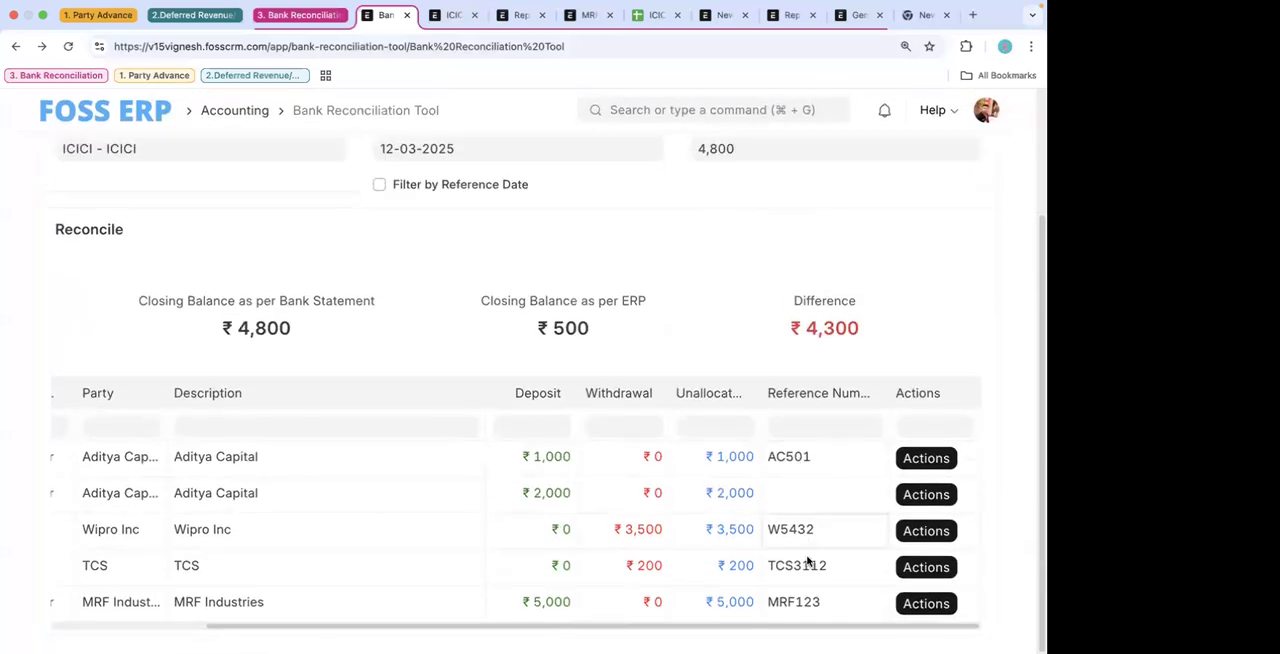
click(811, 567)
click(797, 602)
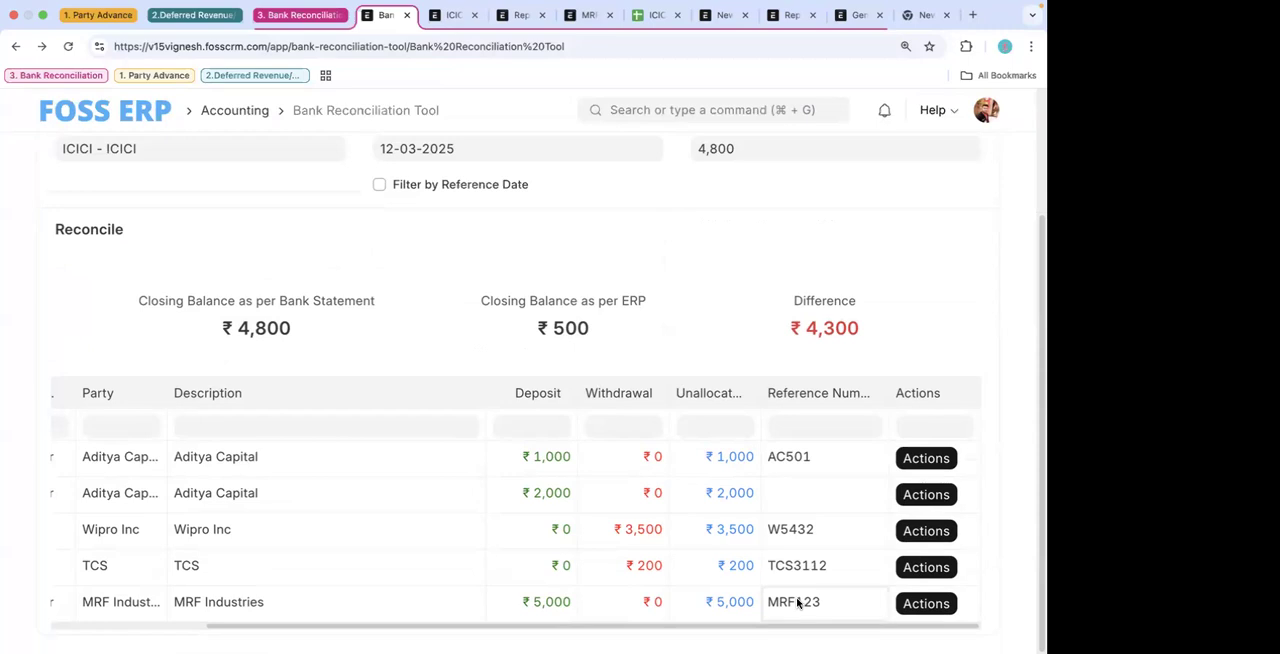
- Review the parties, reference numbers and paid amounts in the Payment Entry report, and return to the ICICI bank transaction
click(514, 16)
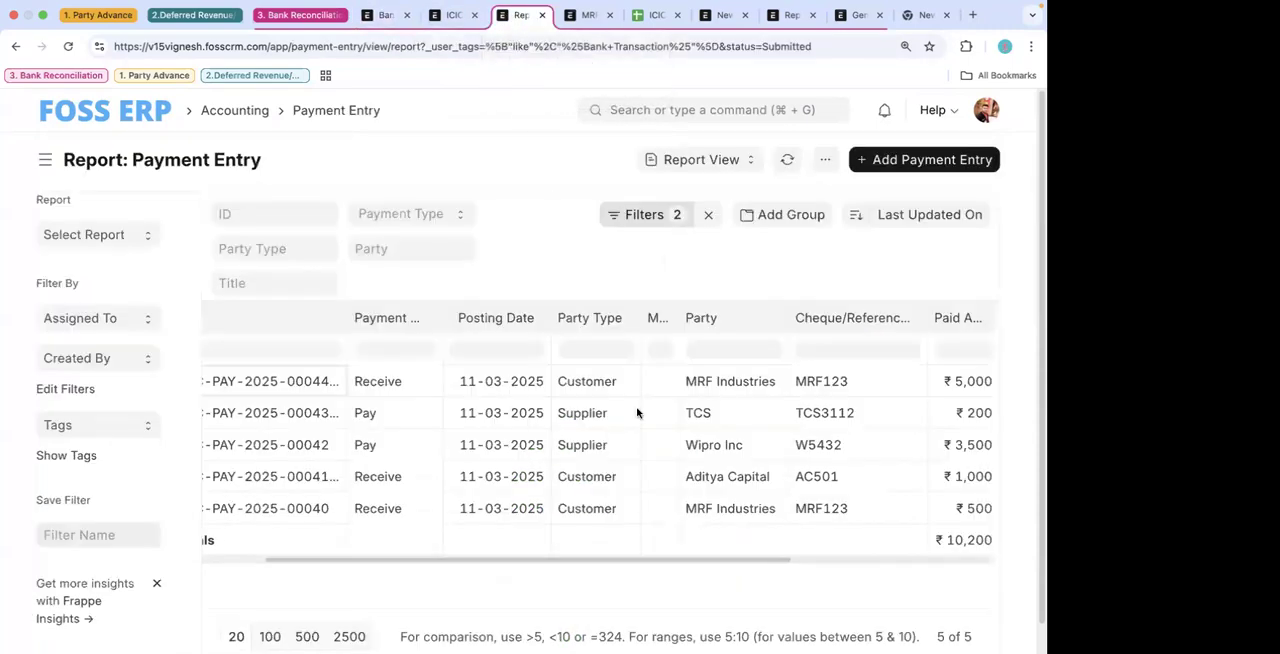
scroll(720, 460, right, 3)
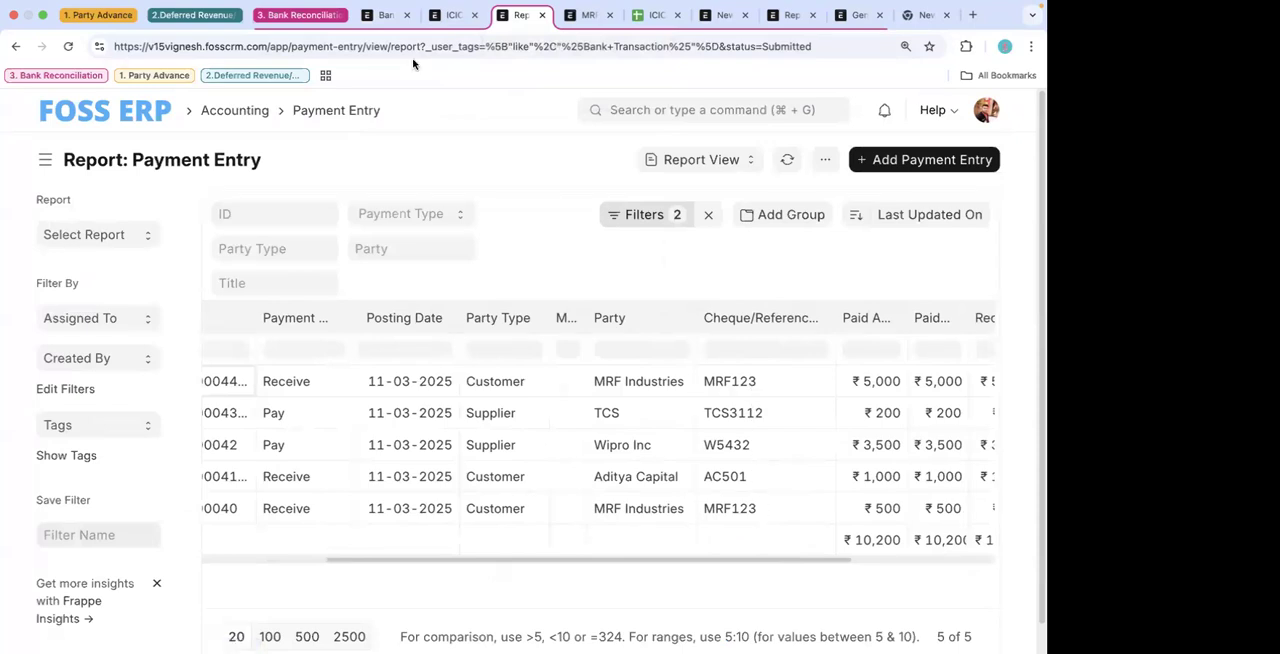
click(451, 16)
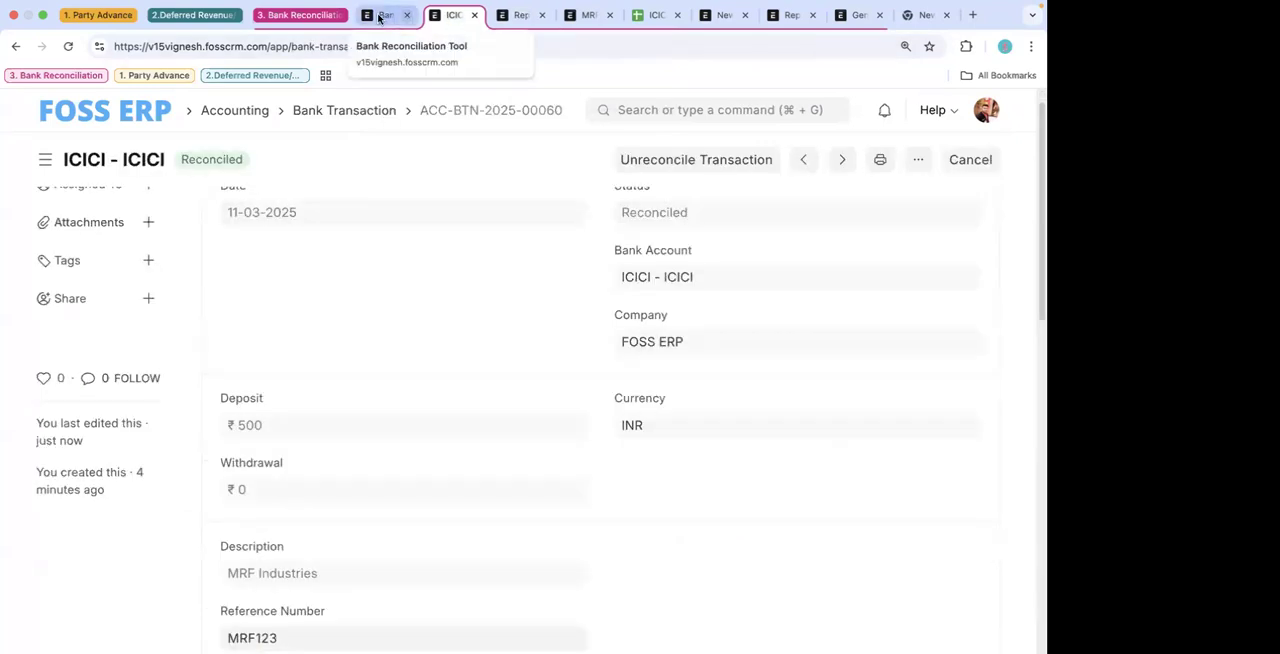
- Auto-reconcile the remaining ICICI transactions in the Bank Reconciliation Tool and dismiss the result message
click(379, 17)
scroll(829, 208, up, 3)
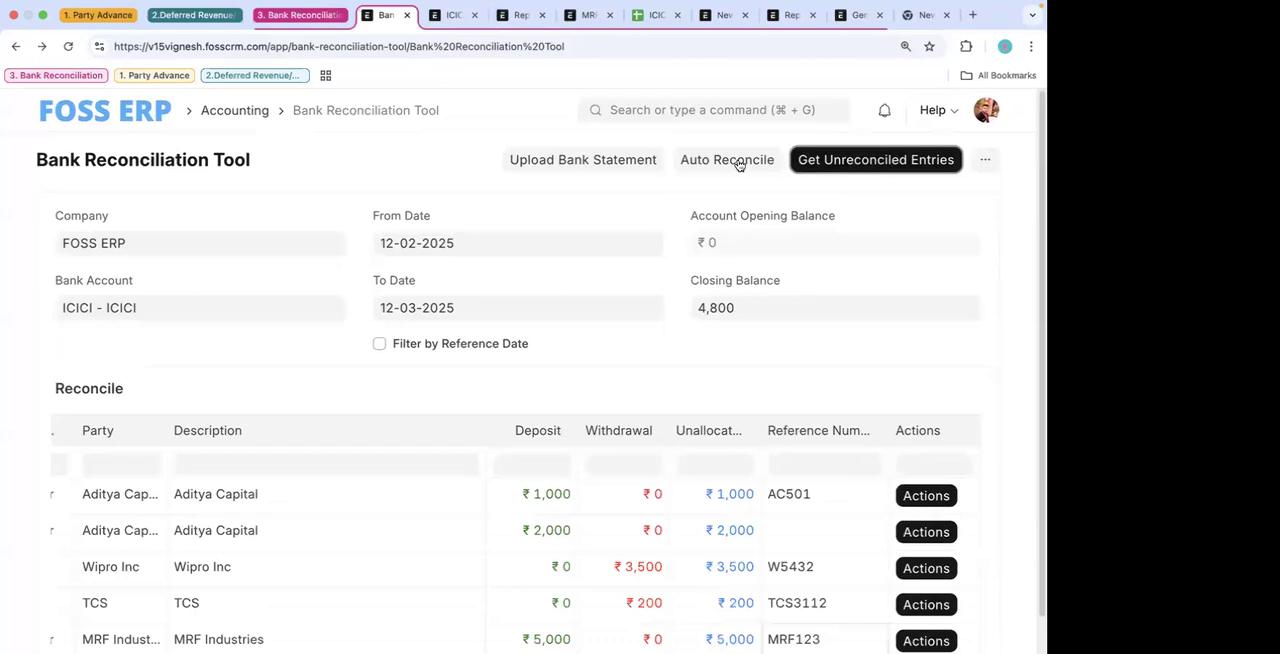
scroll(743, 219, up, 2)
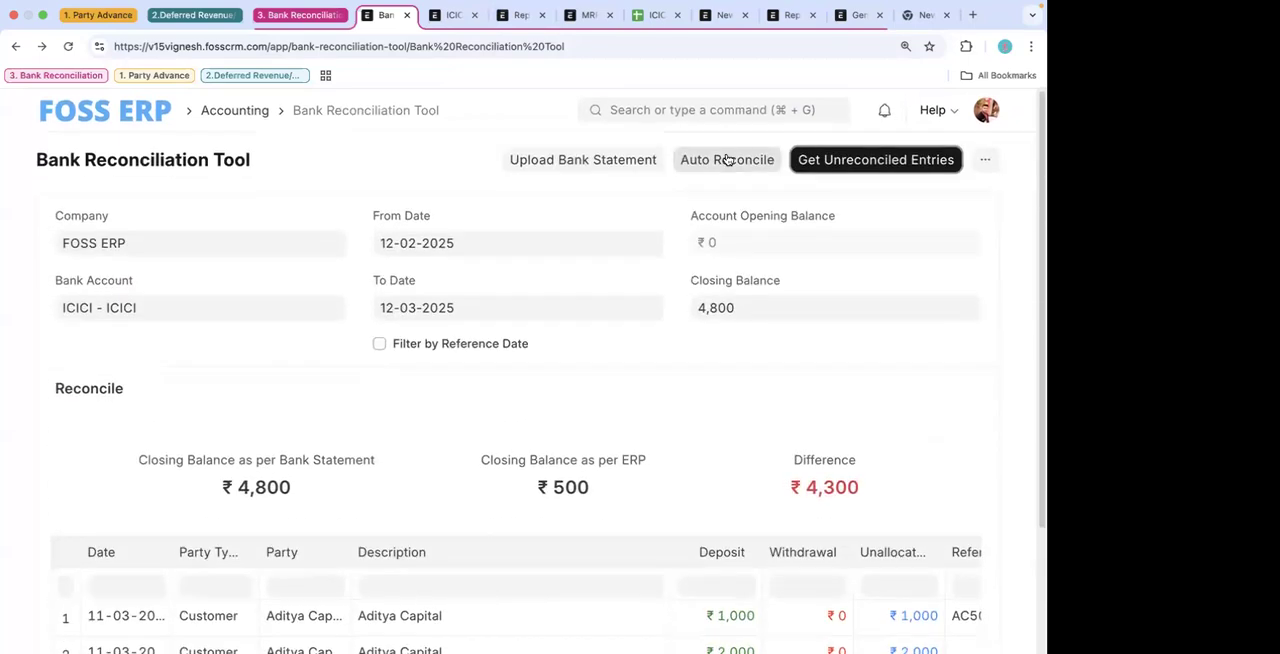
click(727, 160)
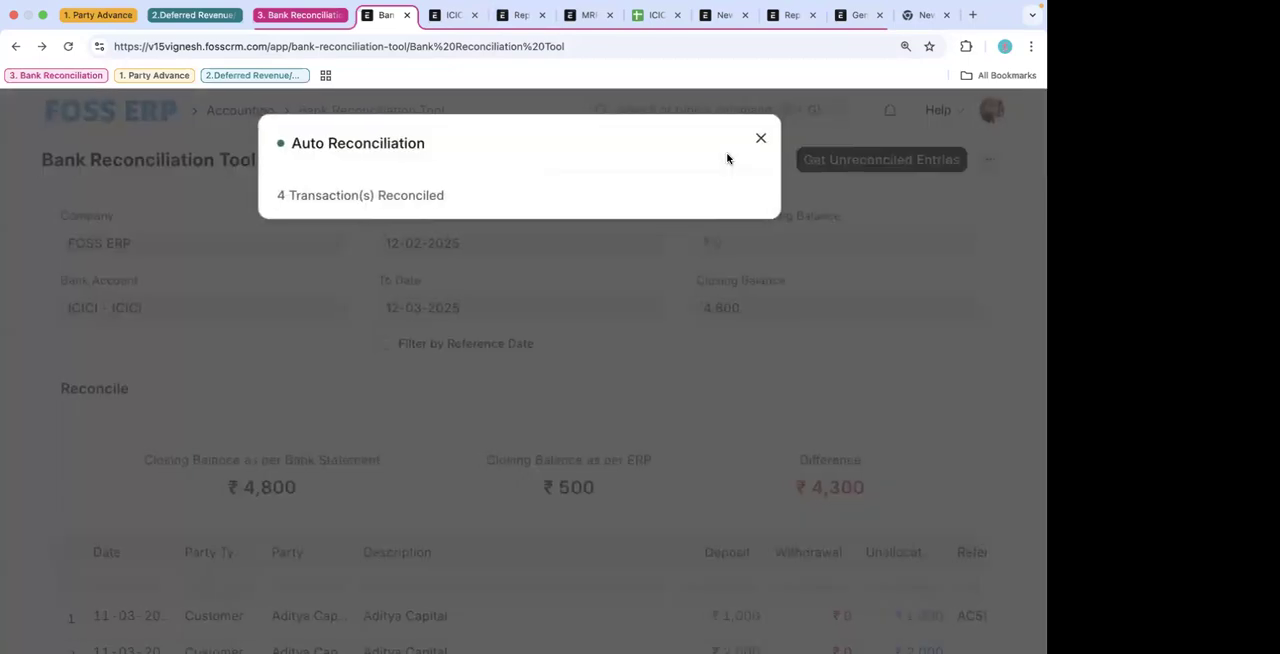
drag(280, 195, 270, 201)
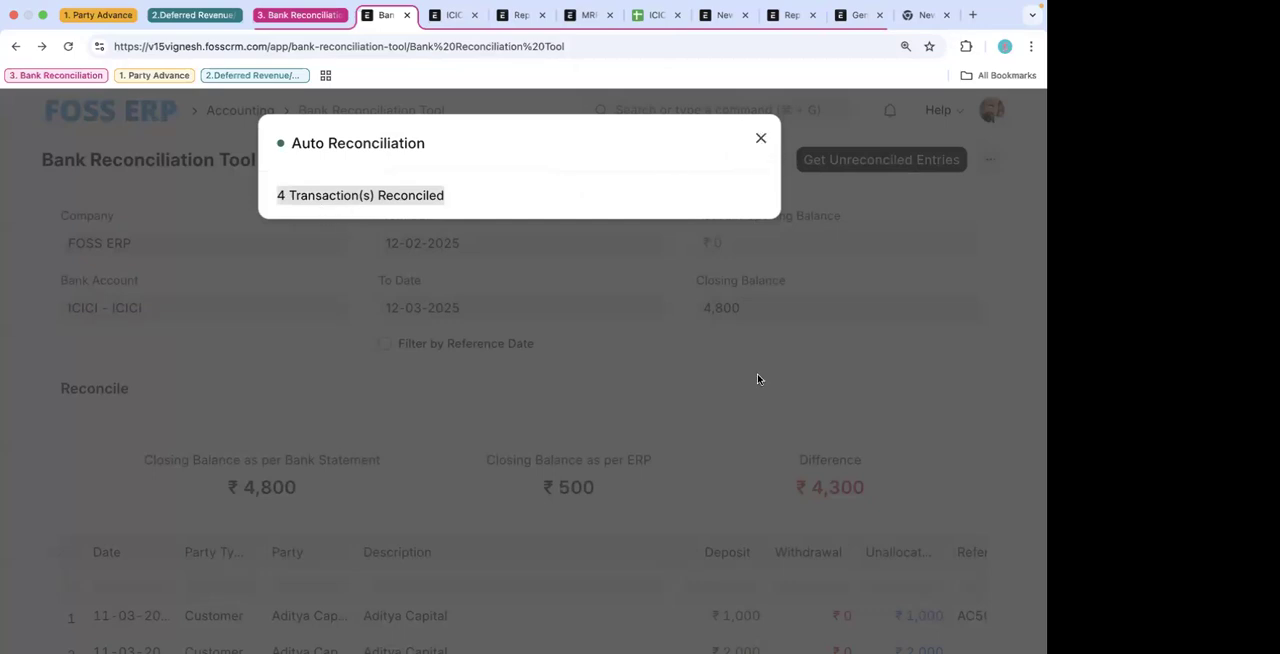
click(760, 138)
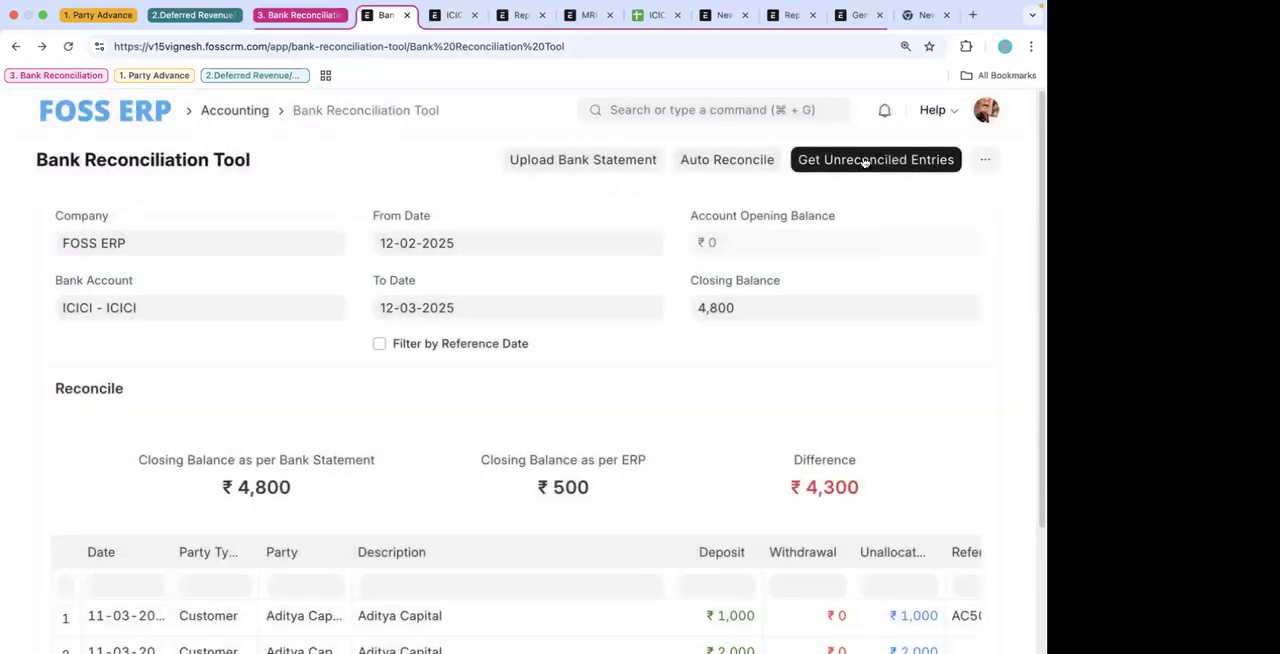
- Fetch the unreconciled entries again and check the balances and the remaining transaction's reference number
click(865, 160)
scroll(866, 405, down, 1)
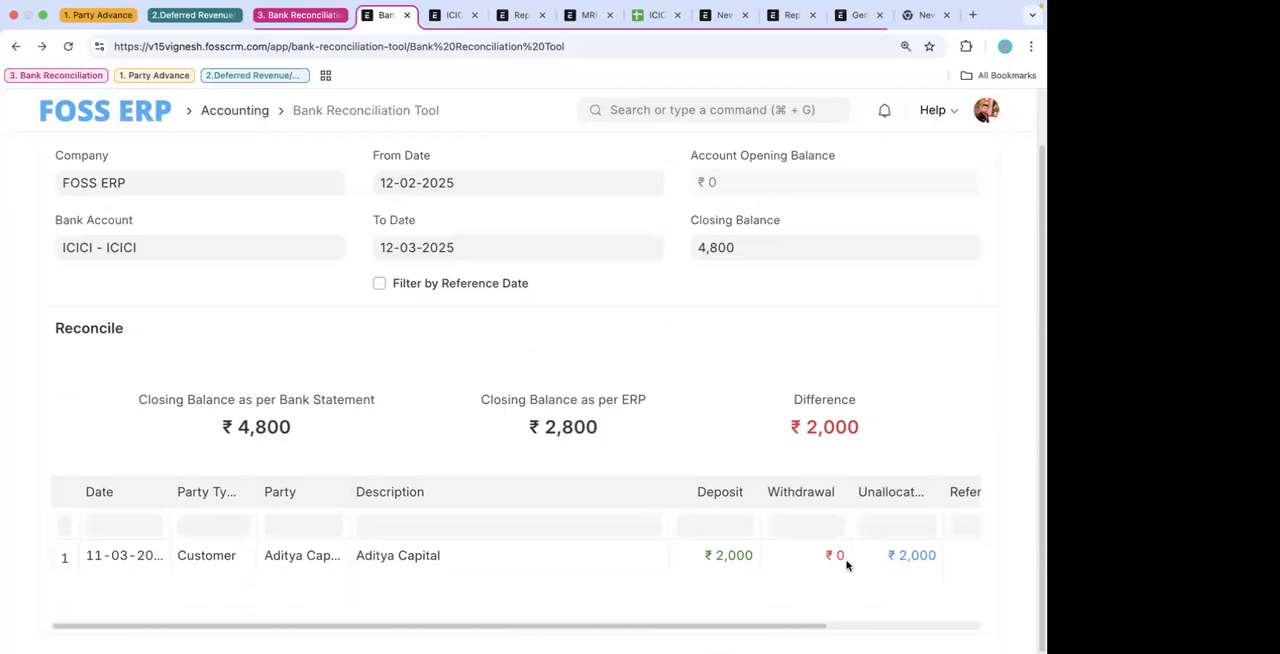
scroll(846, 563, right, 3)
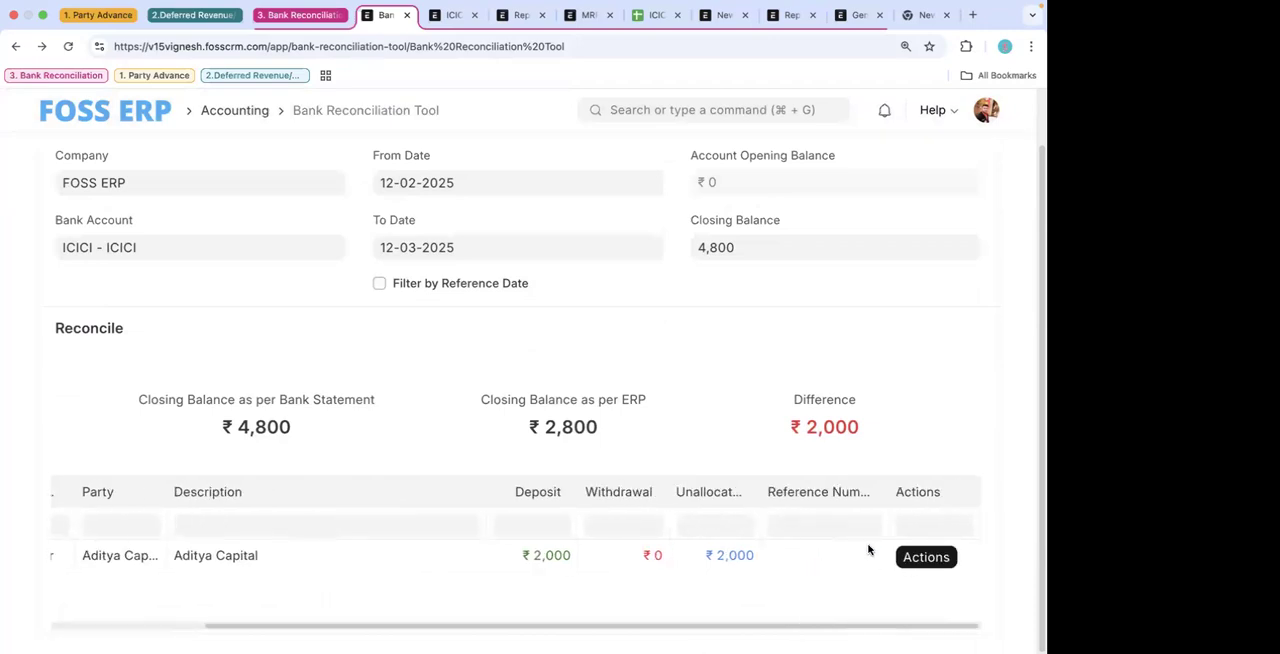
- Look for vouchers matching the 2,000 Aditya Capital deposit, excluding journal entries, and review the transaction details
click(928, 561)
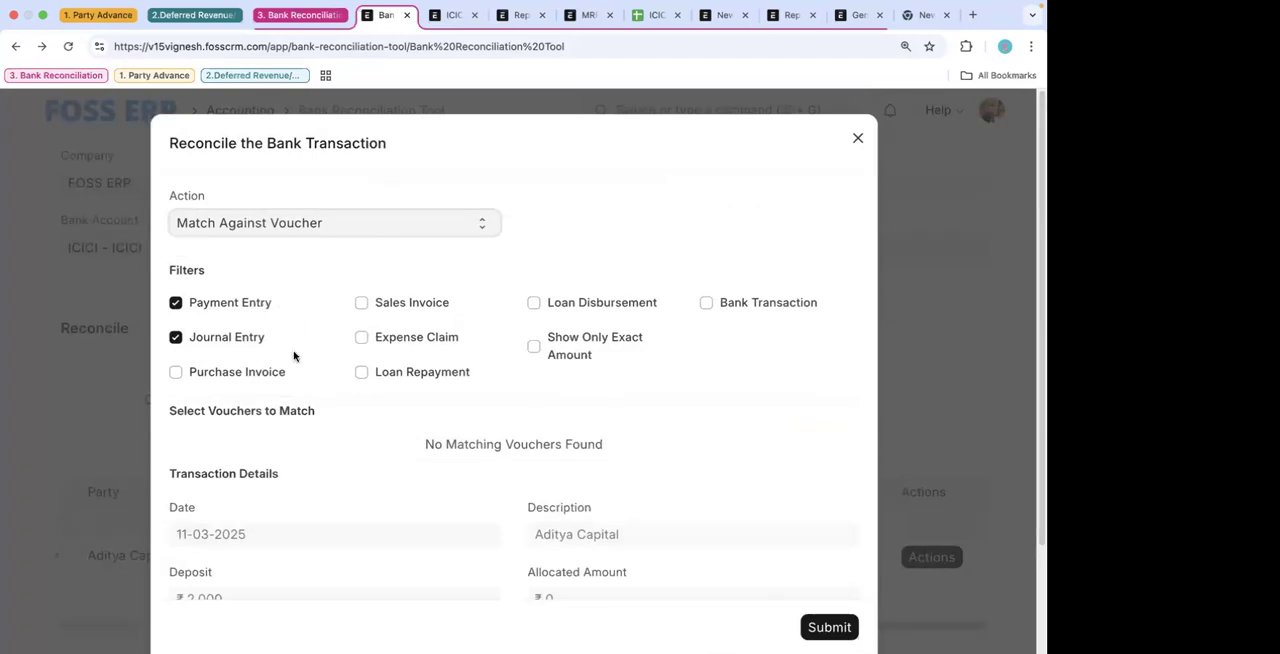
click(239, 340)
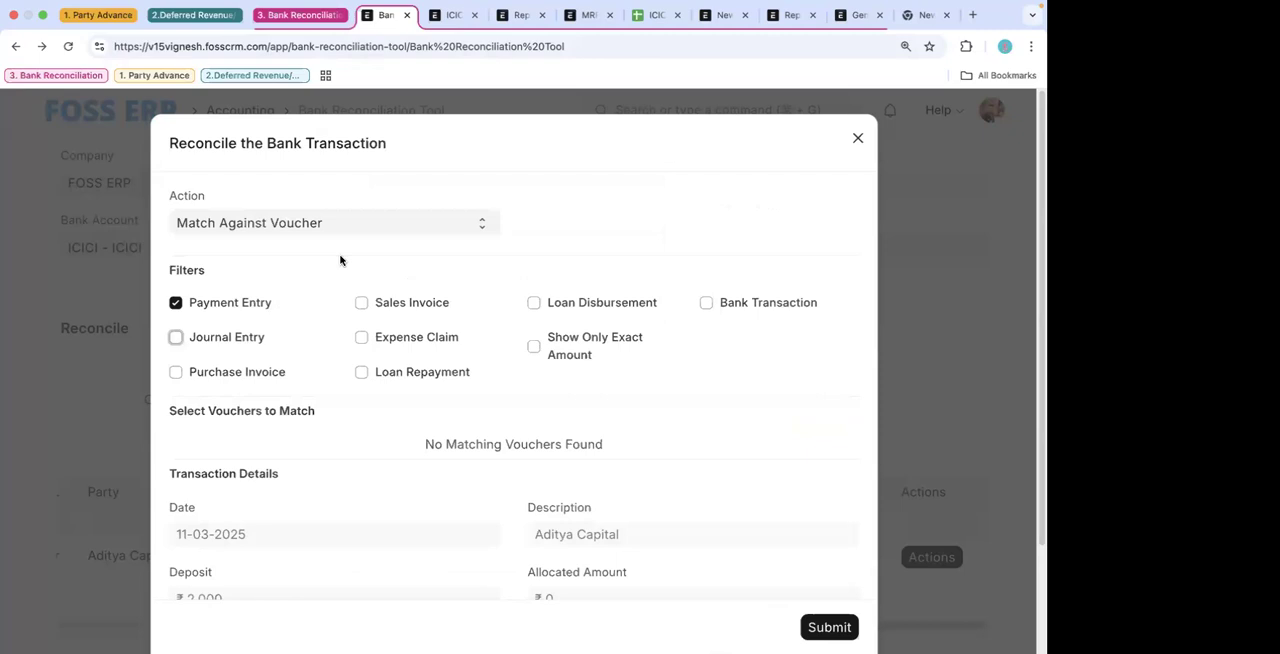
scroll(357, 363, down, 3)
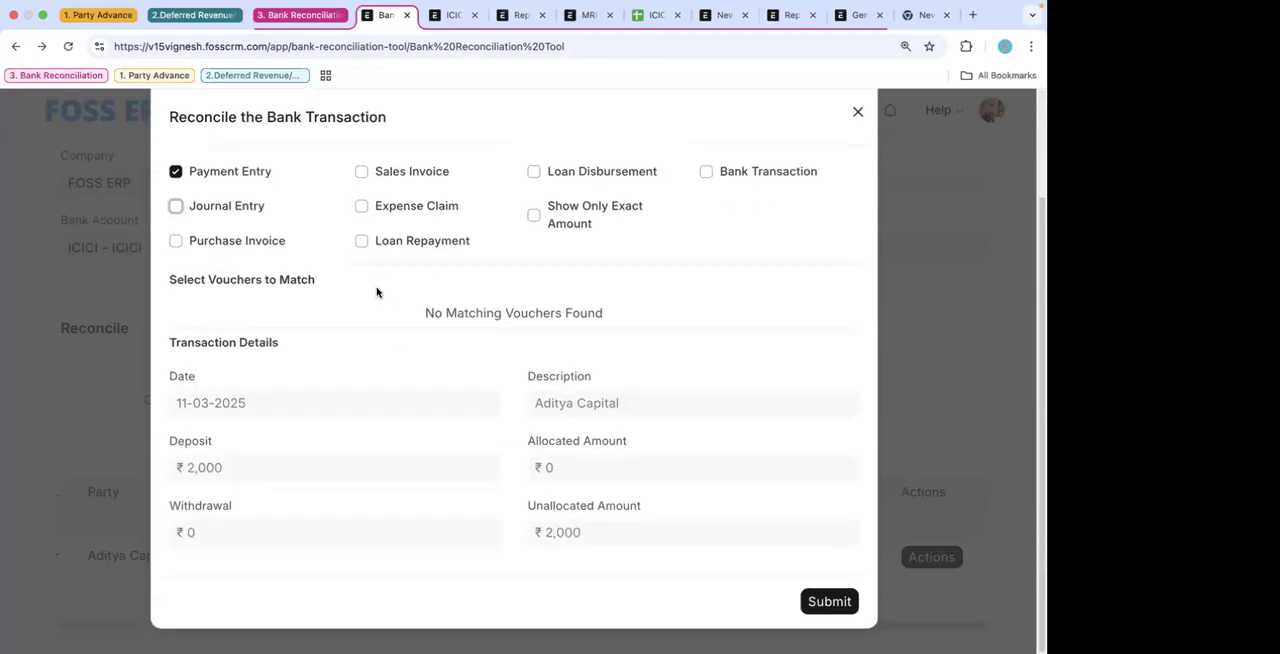
scroll(341, 240, up, 3)
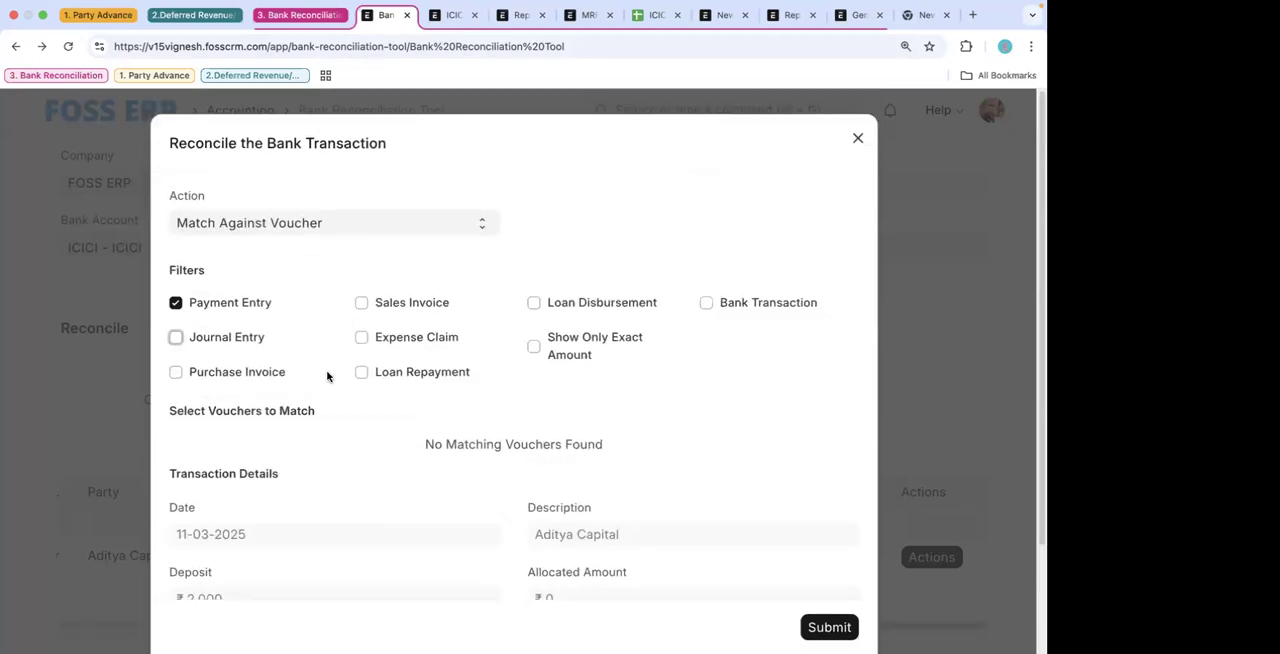
- Update the Aditya Capital bank transaction with the reference number "Aditya Capital RF Number124" and submit it
click(330, 230)
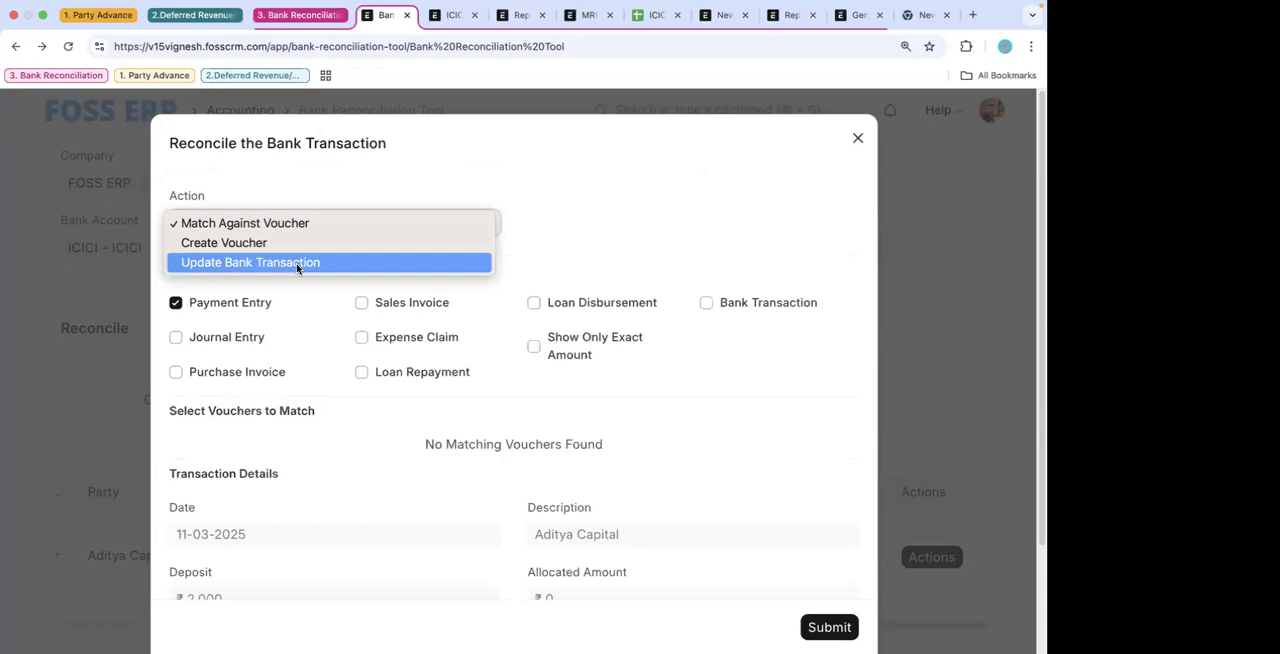
click(297, 264)
scroll(334, 383, down, 2)
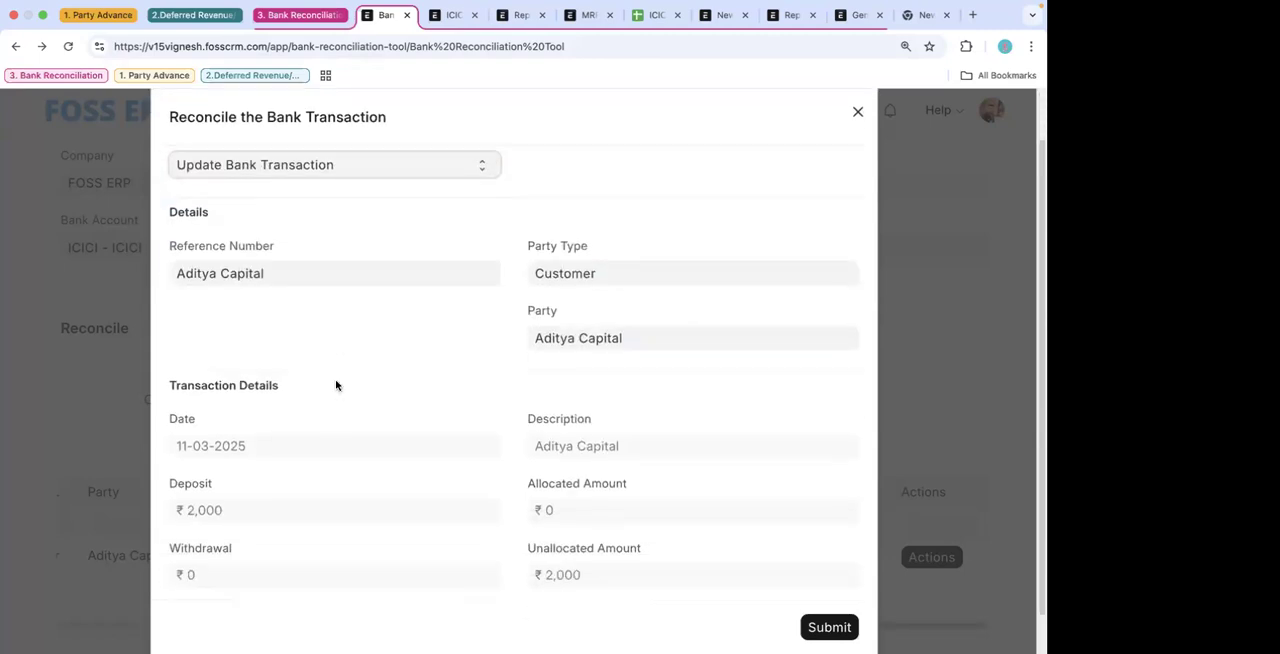
click(291, 228)
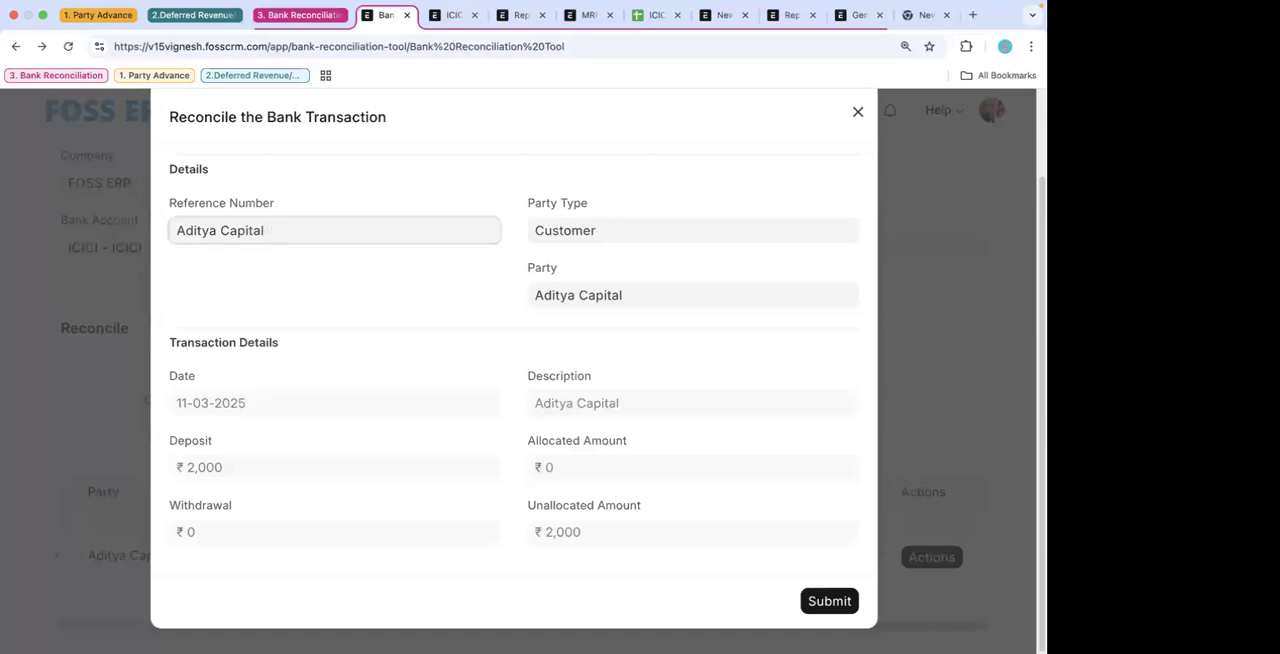
text(RF Number124)
click(829, 601)
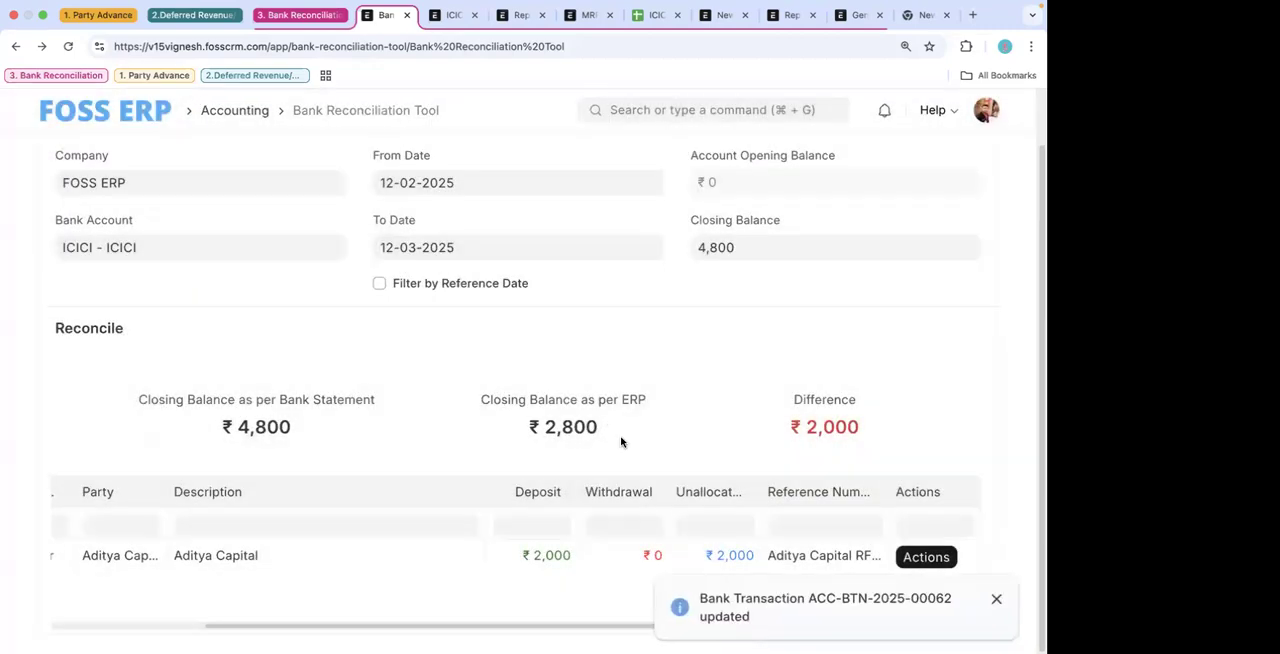
- Reopen the 2,000 Aditya Capital transaction, set its action to Create Voucher and review the voucher details
click(926, 560)
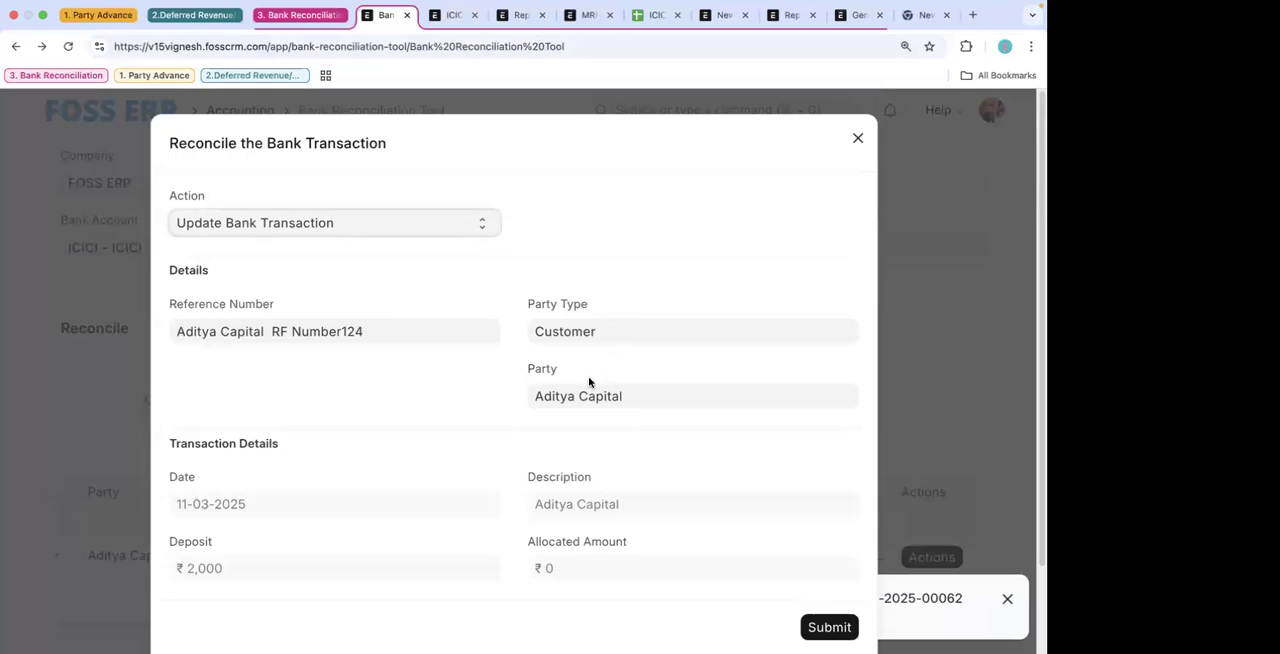
click(350, 222)
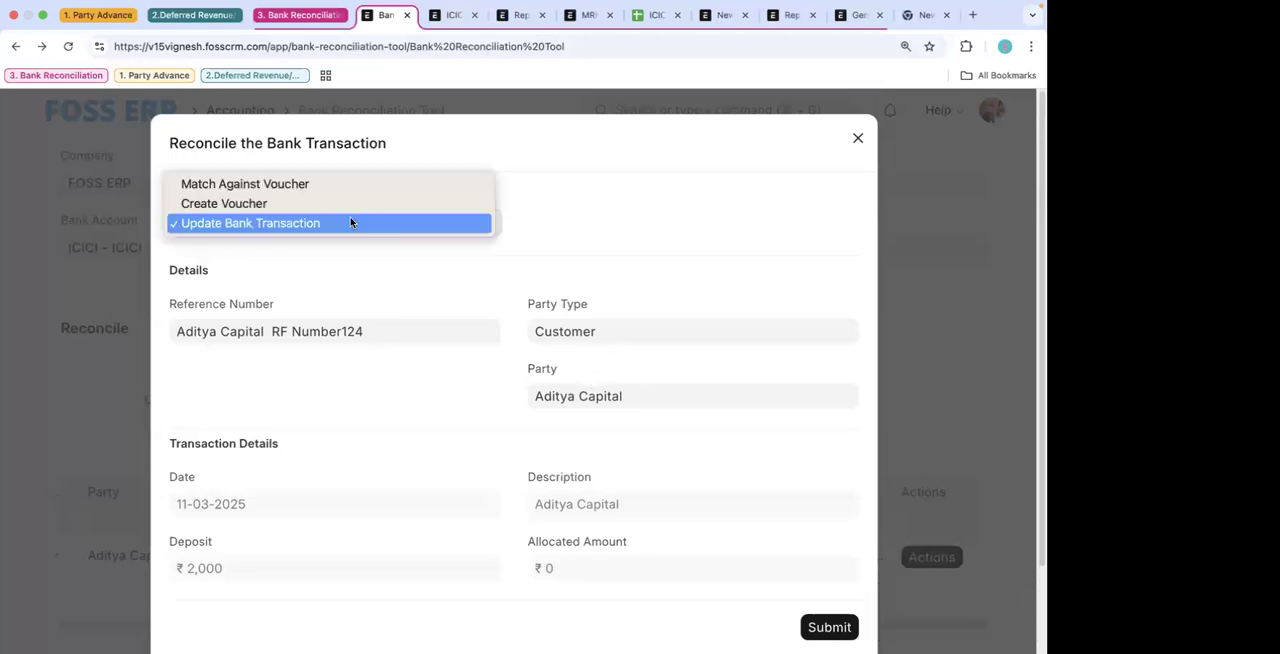
click(335, 204)
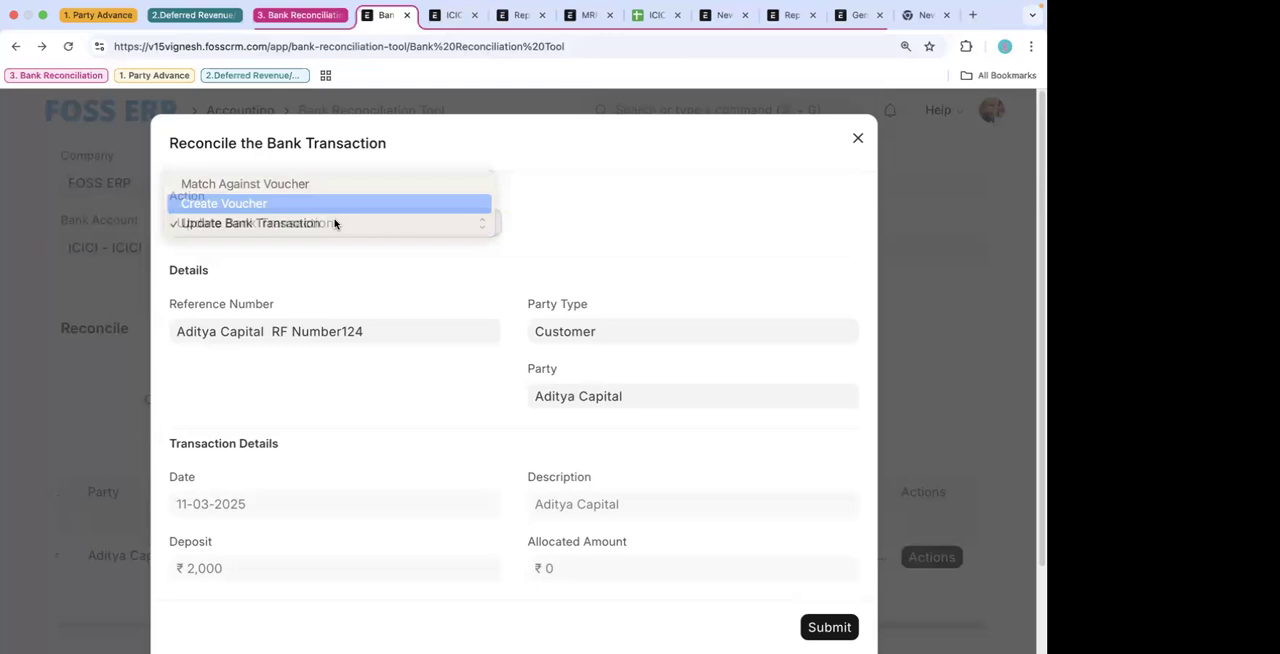
scroll(356, 420, down, 1)
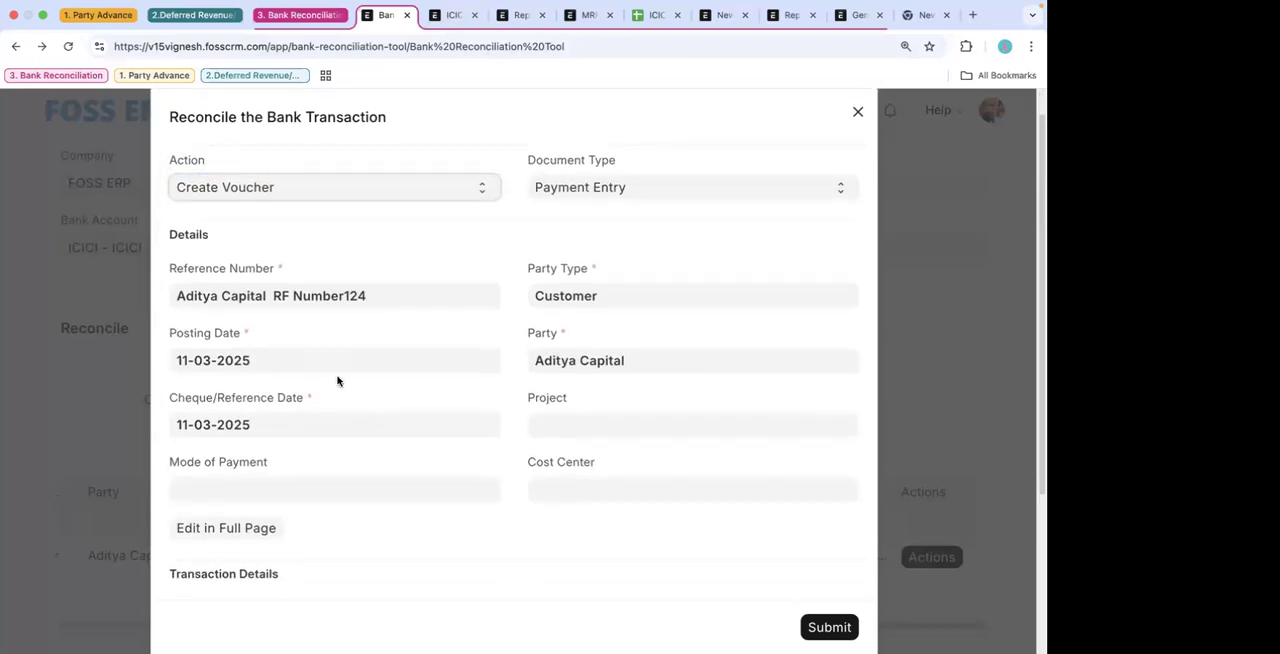
scroll(337, 381, down, 1)
scroll(403, 461, down, 4)
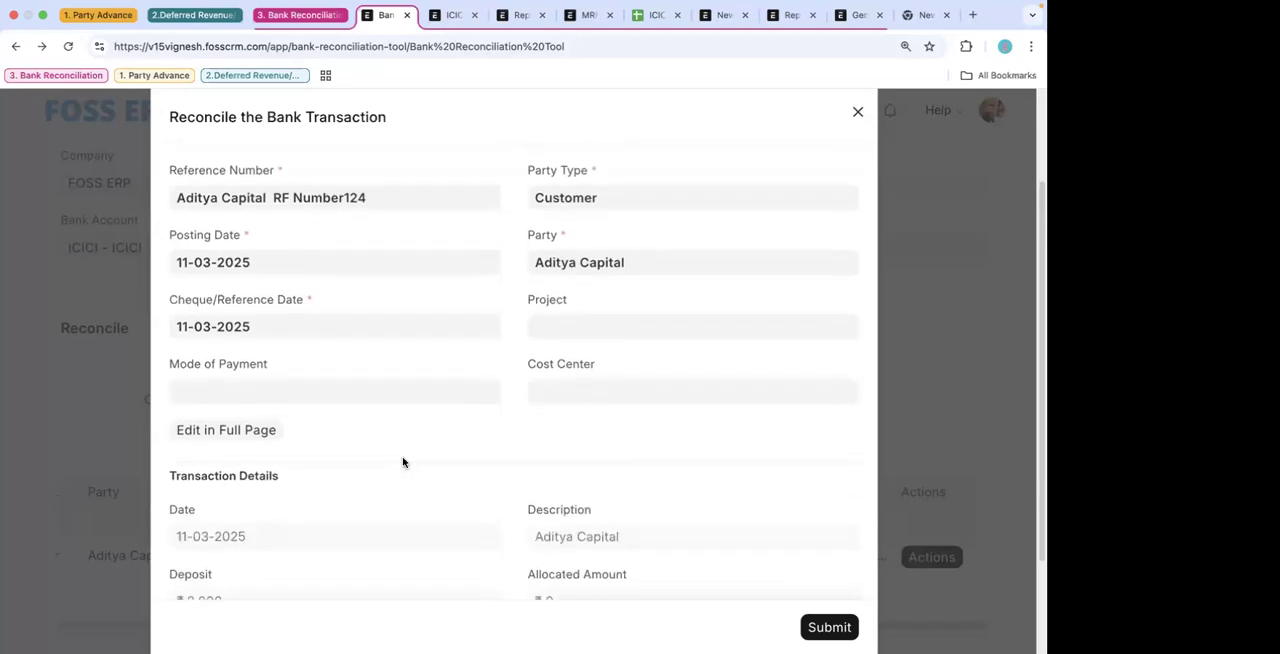
scroll(359, 351, up, 5)
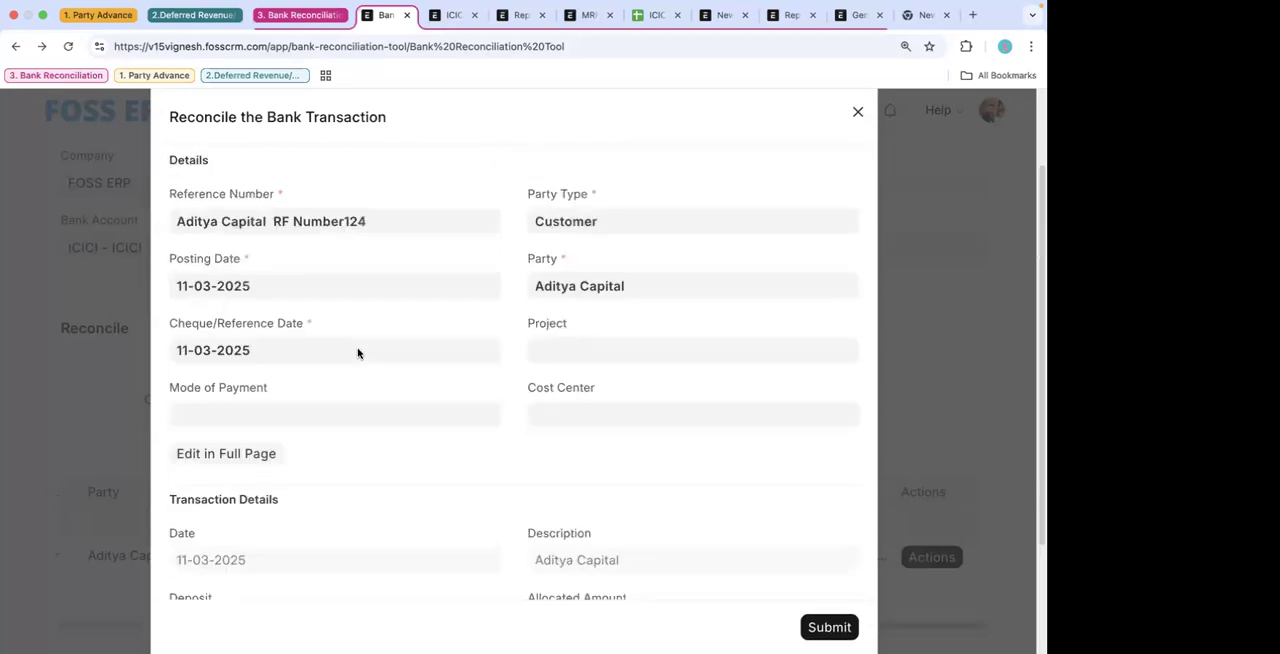
- Keep Payment Entry as the document type for the new voucher and open it for editing in full page
click(348, 230)
click(348, 228)
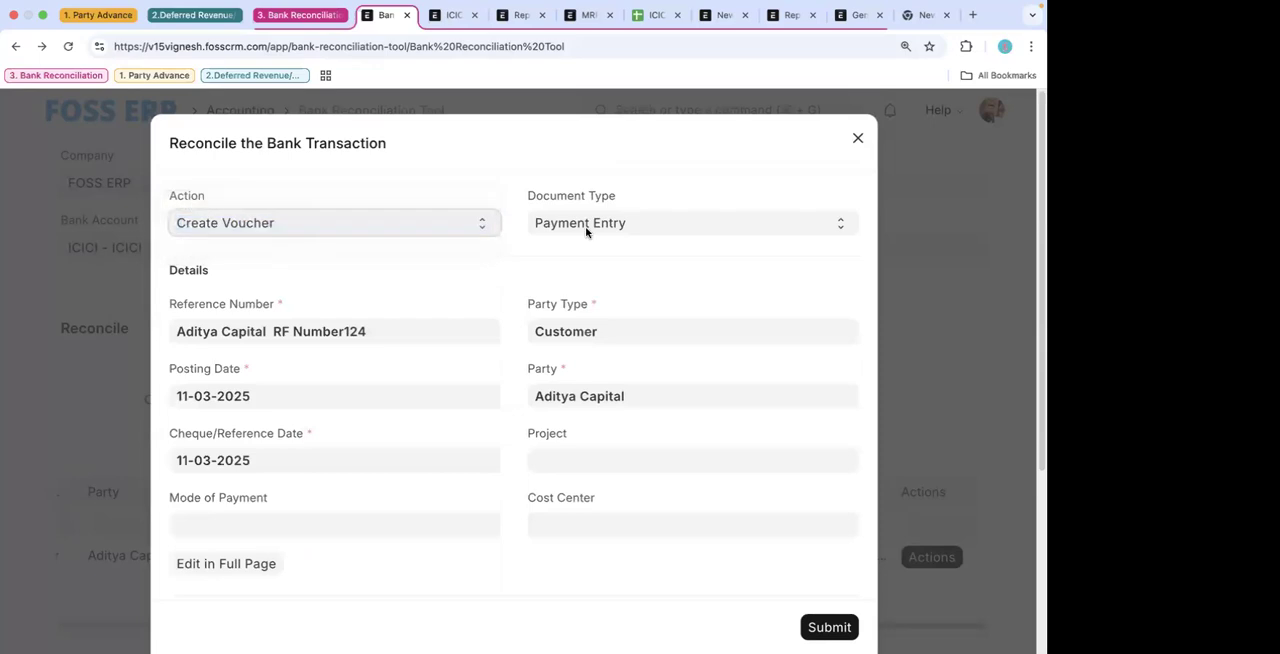
click(604, 222)
click(423, 451)
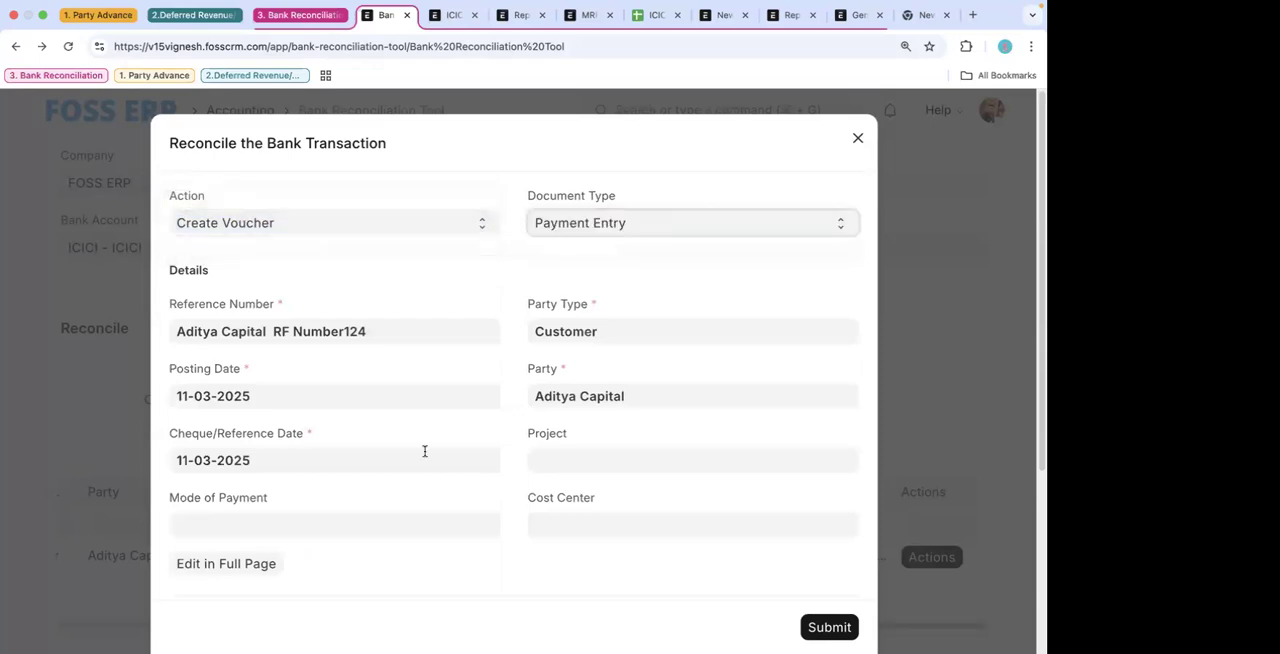
scroll(324, 365, down, 5)
click(251, 297)
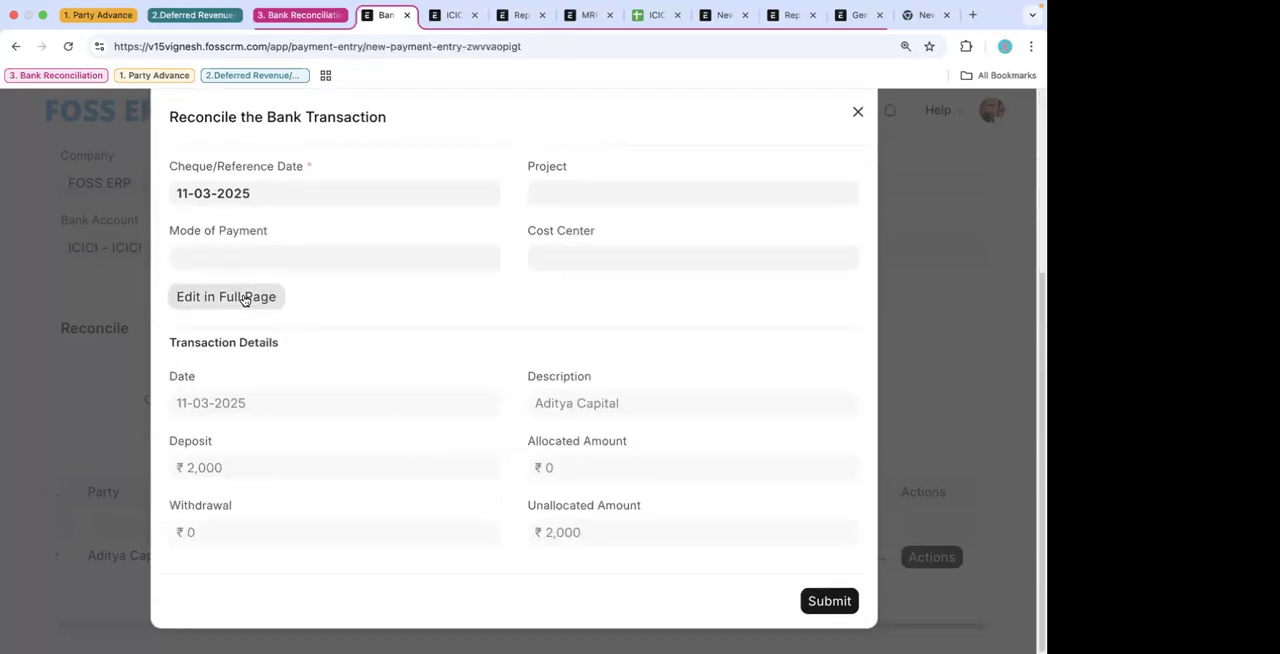
- Review the new payment entry's party, expanded account details, paid amount and payment references
scroll(462, 400, down, 3)
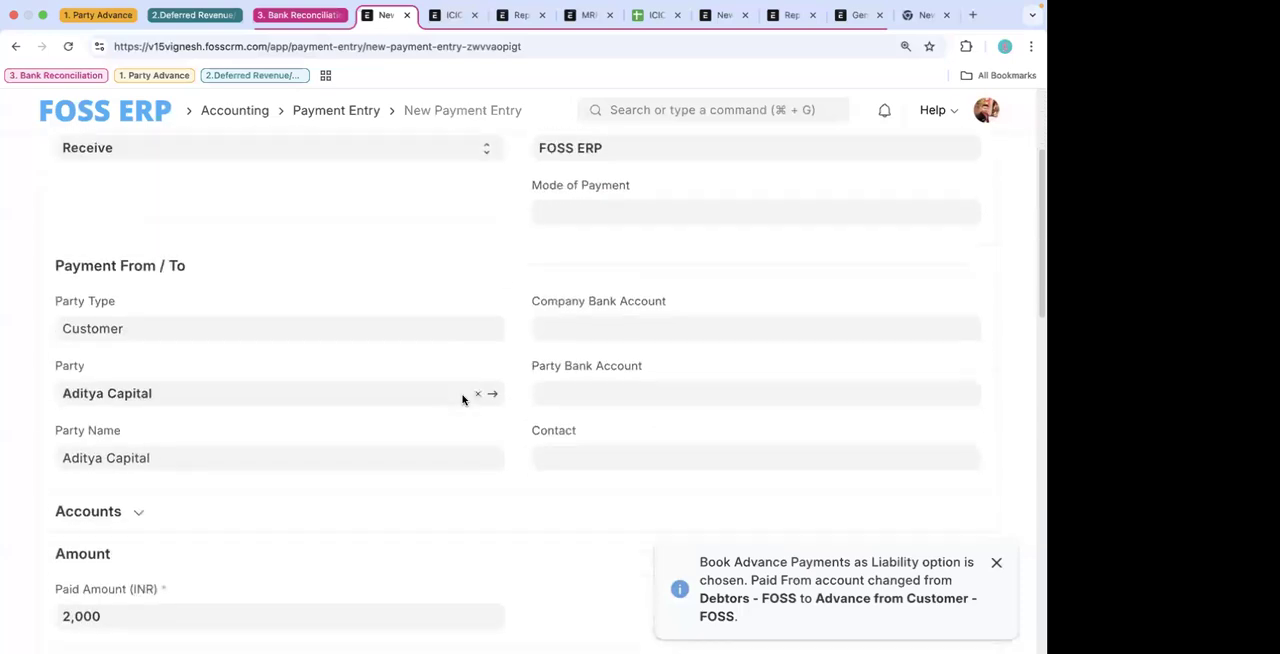
scroll(462, 400, down, 5)
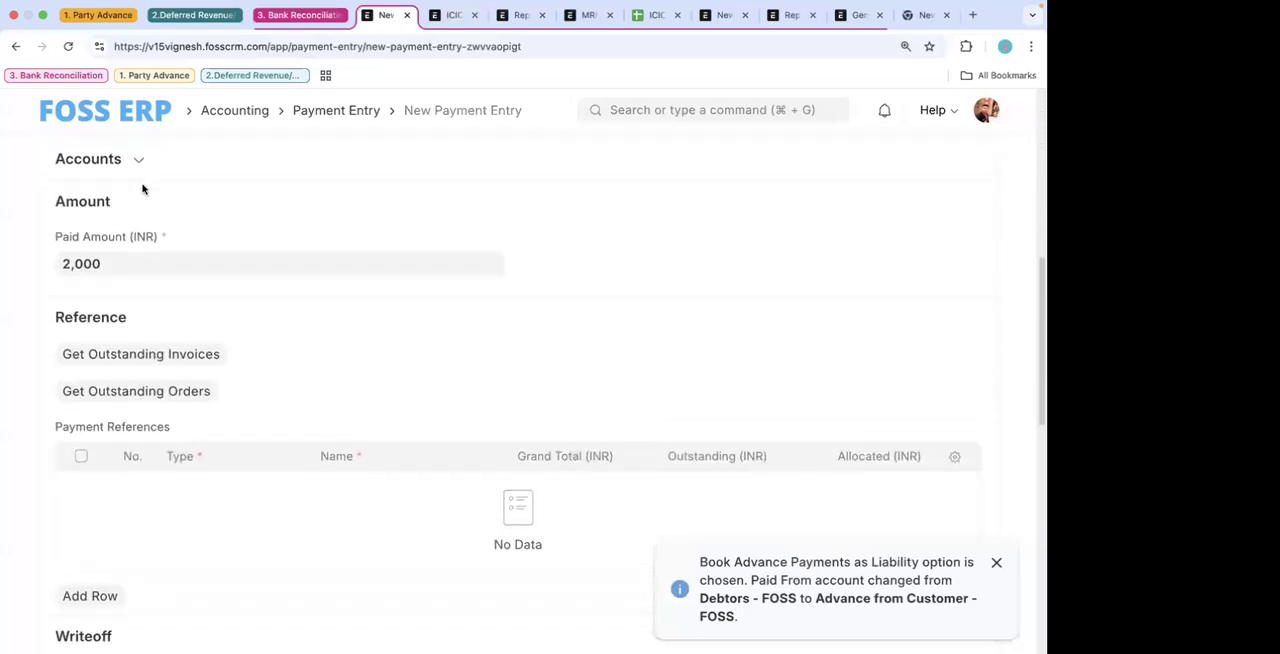
scroll(150, 290, up, 4)
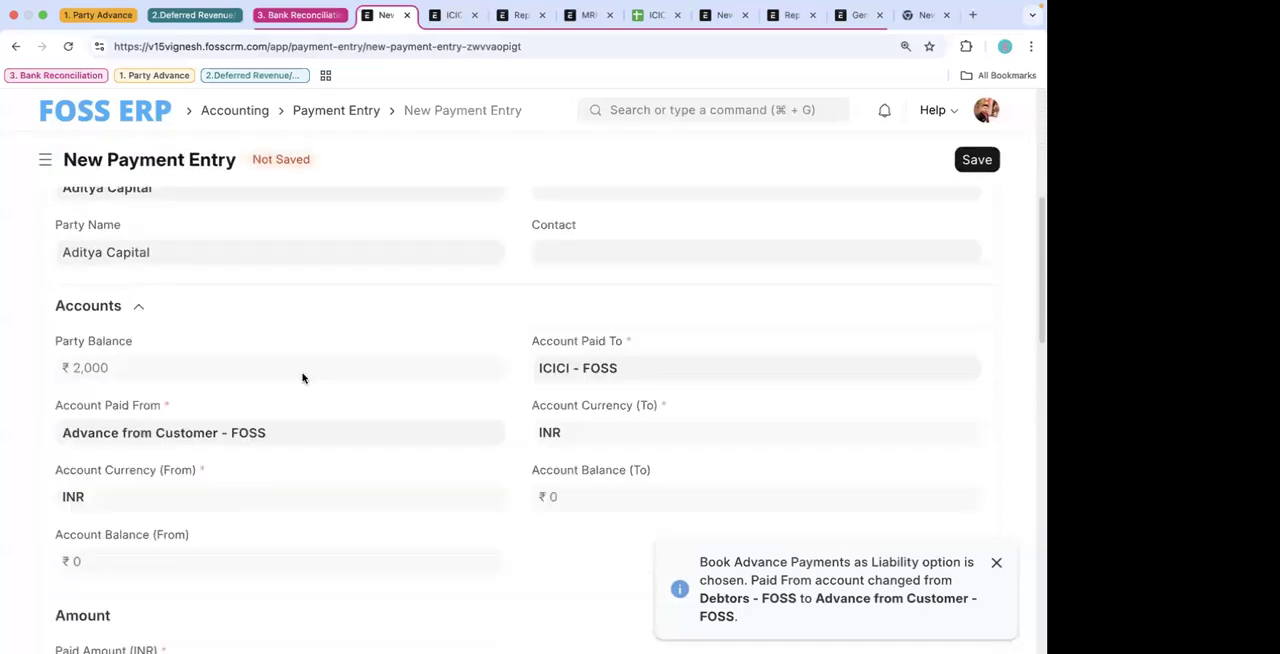
scroll(303, 376, down, 3)
scroll(303, 378, down, 2)
scroll(303, 378, up, 5)
scroll(303, 378, down, 4)
scroll(303, 378, up, 4)
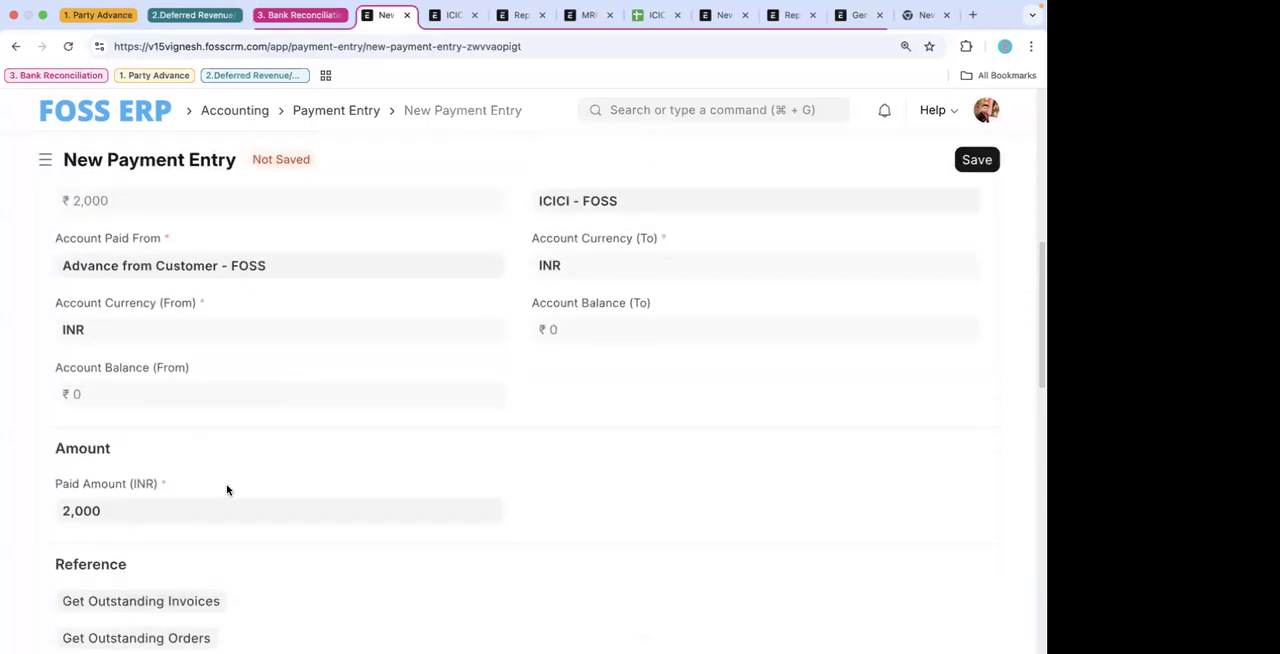
scroll(229, 488, up, 1)
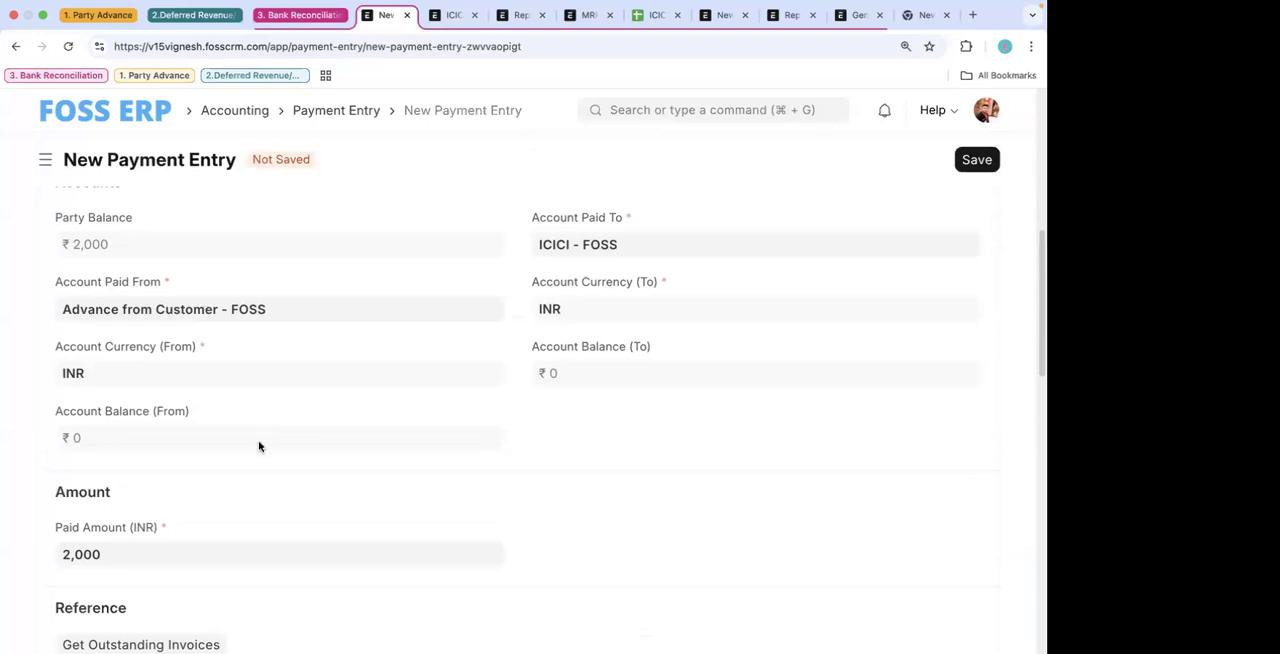
scroll(251, 465, down, 5)
scroll(210, 300, up, 1)
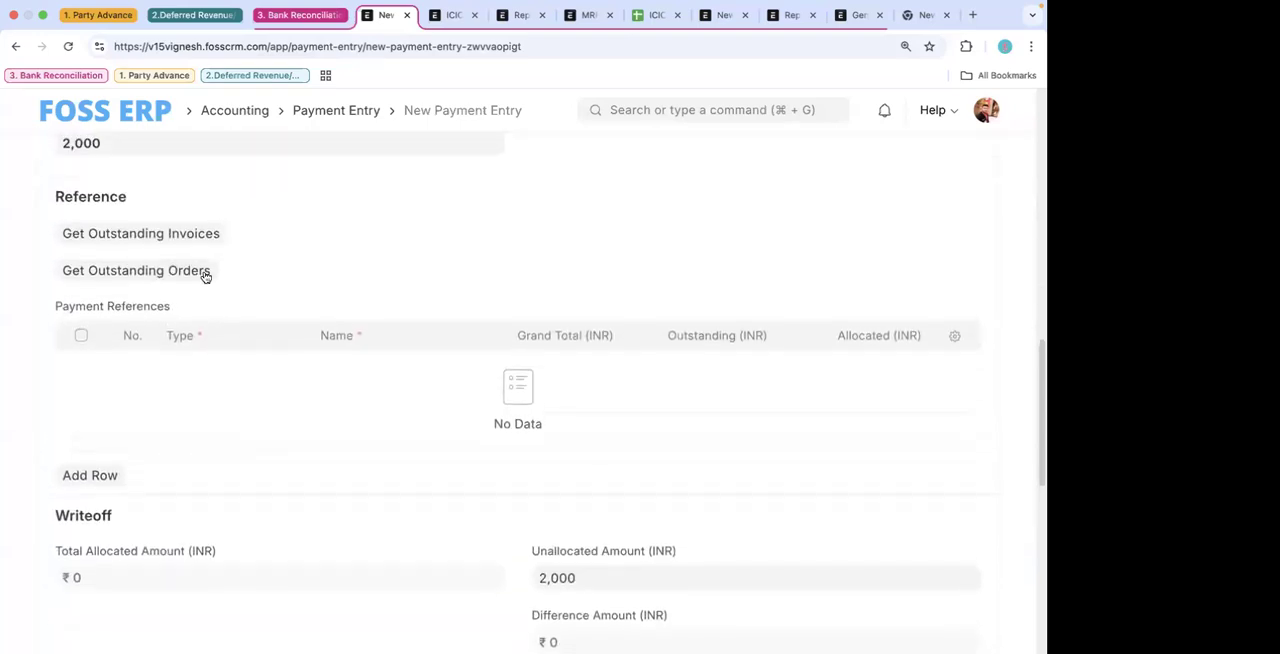
- Fetch Aditya Capital's outstanding invoices into the payment references, using the default posting dates 10-02-2025 to 12-03-2025
click(193, 235)
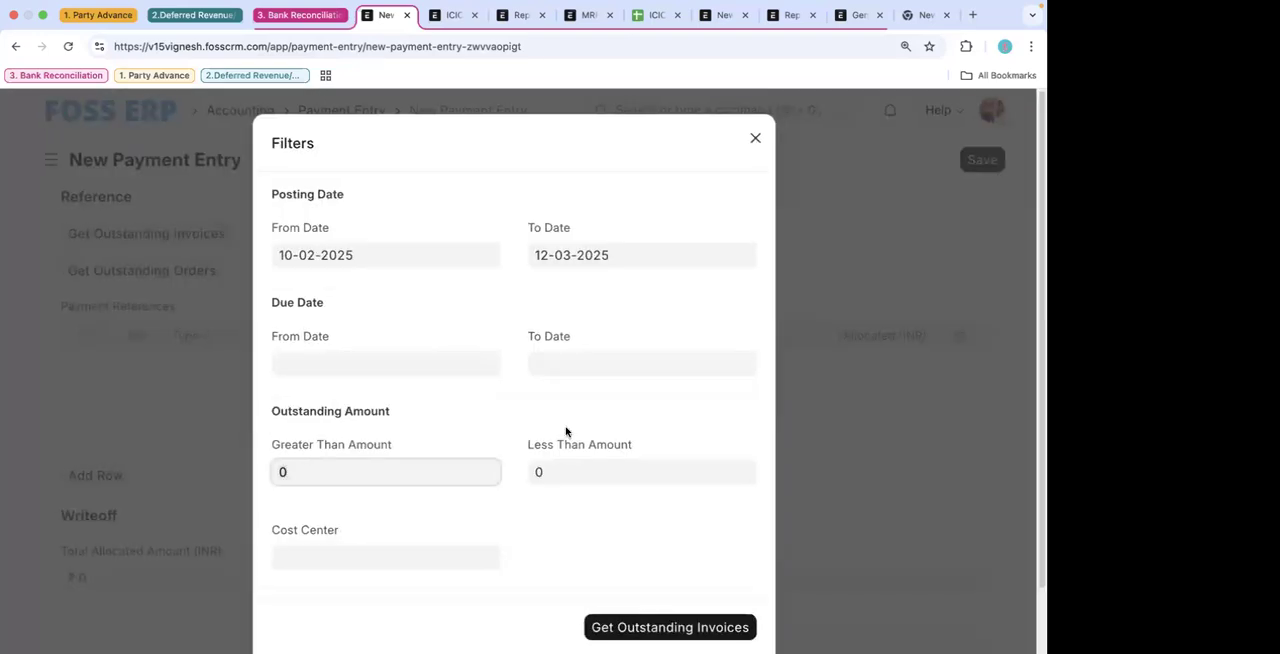
scroll(566, 432, down, 2)
click(674, 602)
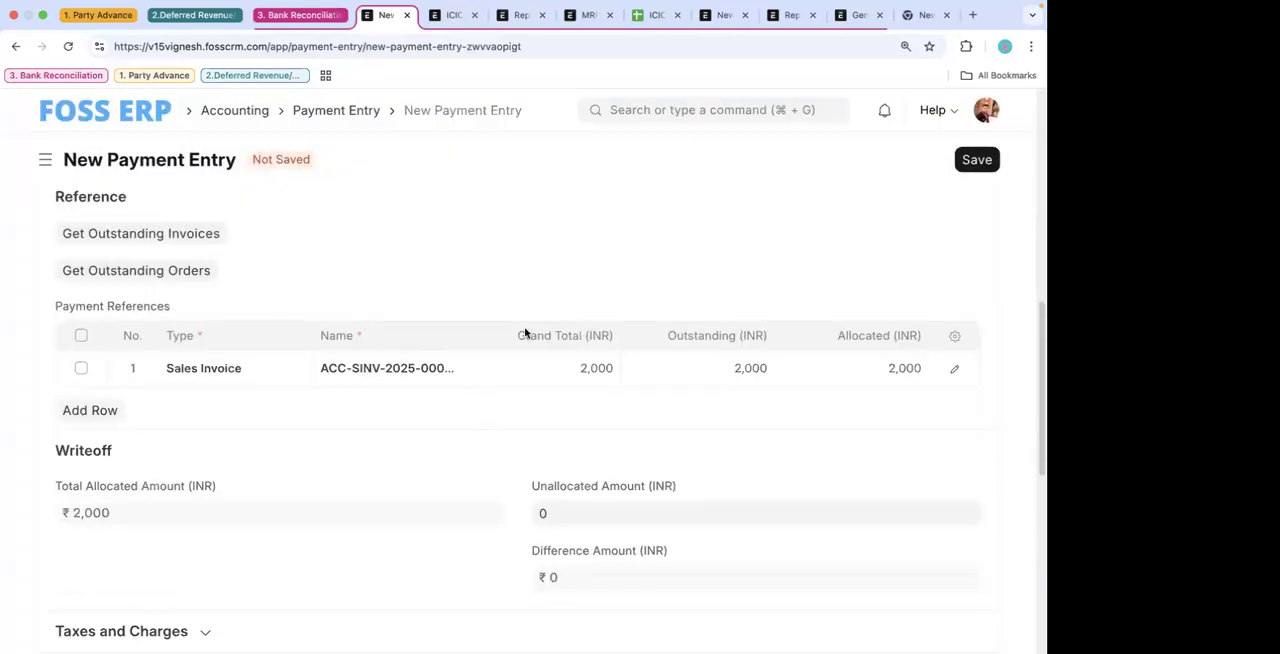
- Try to save the new payment entry with the fetched sales invoice reference
scroll(524, 372, up, 3)
scroll(326, 383, up, 5)
click(977, 163)
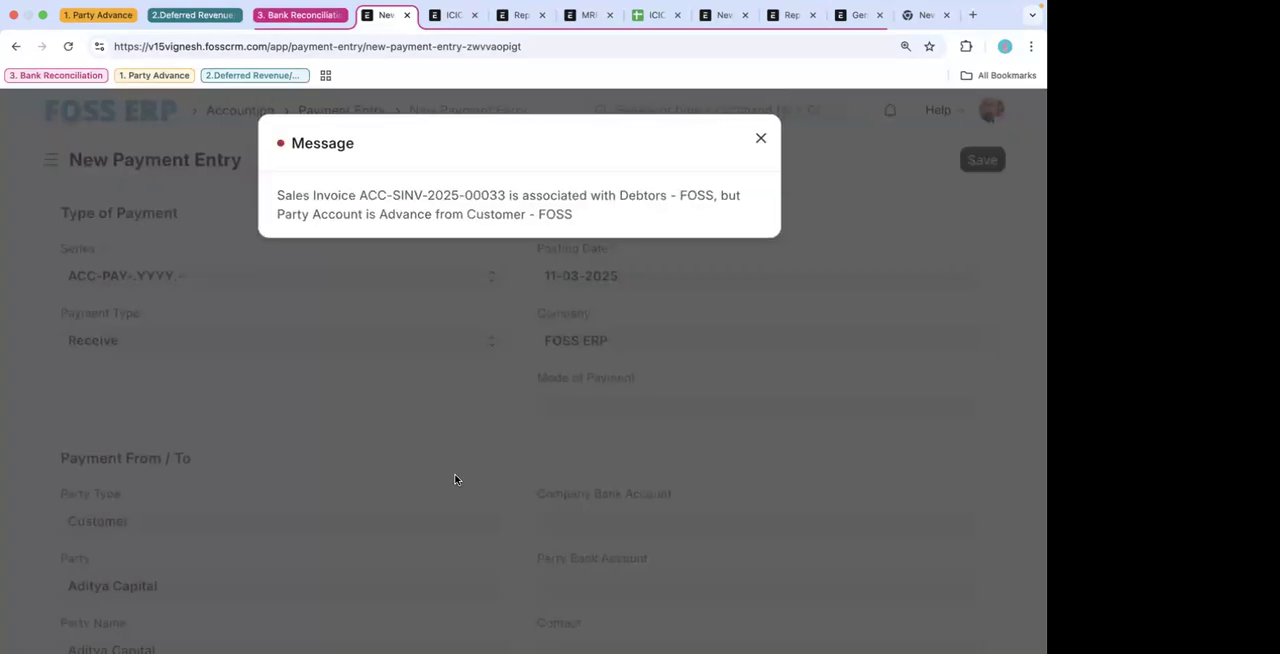
click(454, 479)
- Set the payment entry's Account Paid From to Debtors - FOSS and save the entry
scroll(454, 479, down, 5)
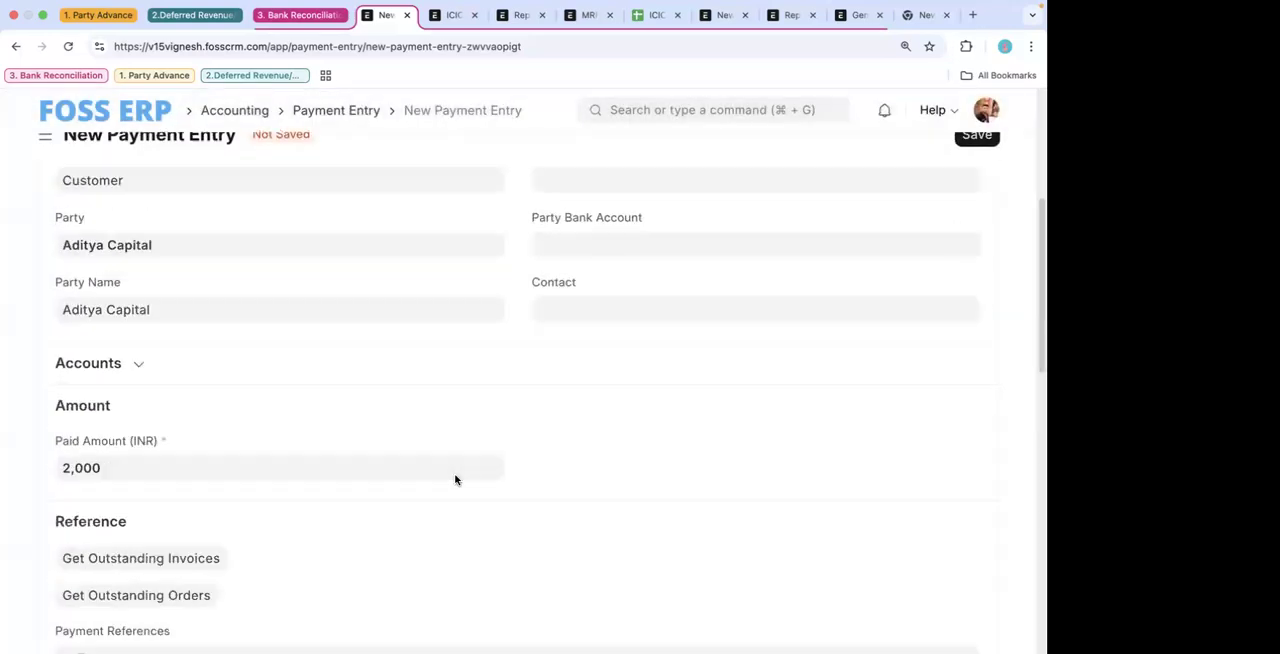
click(129, 289)
click(297, 414)
key(super+a)
key(BackSpace)
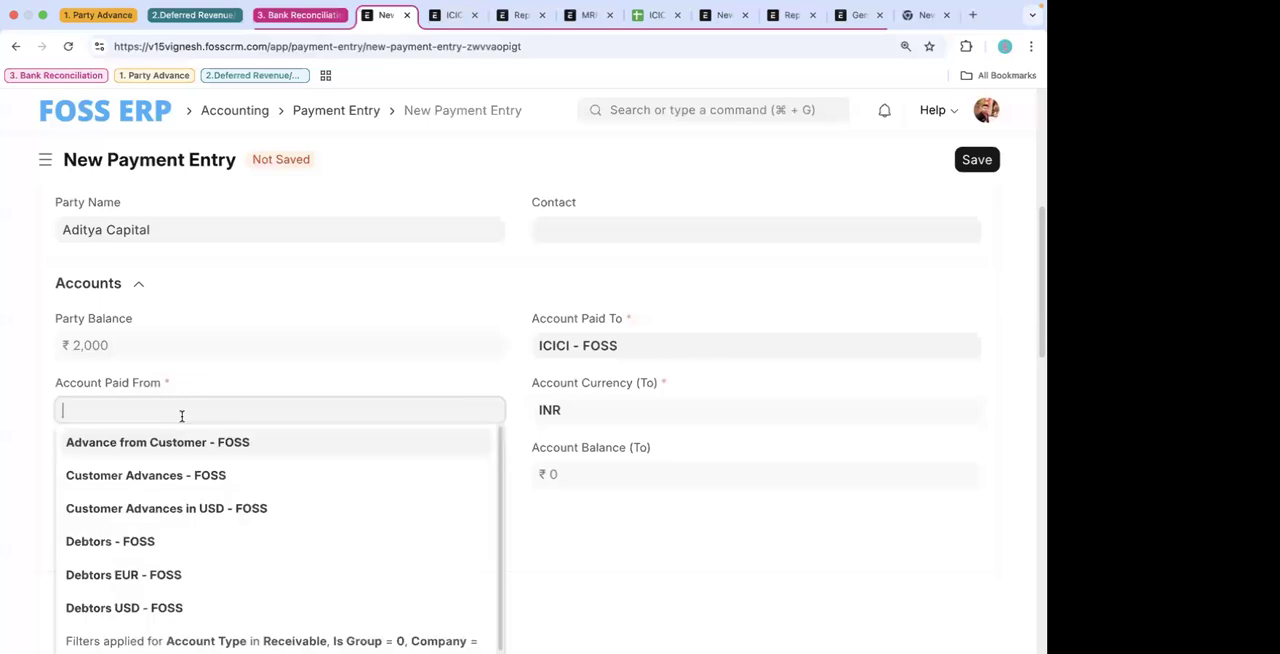
click(171, 541)
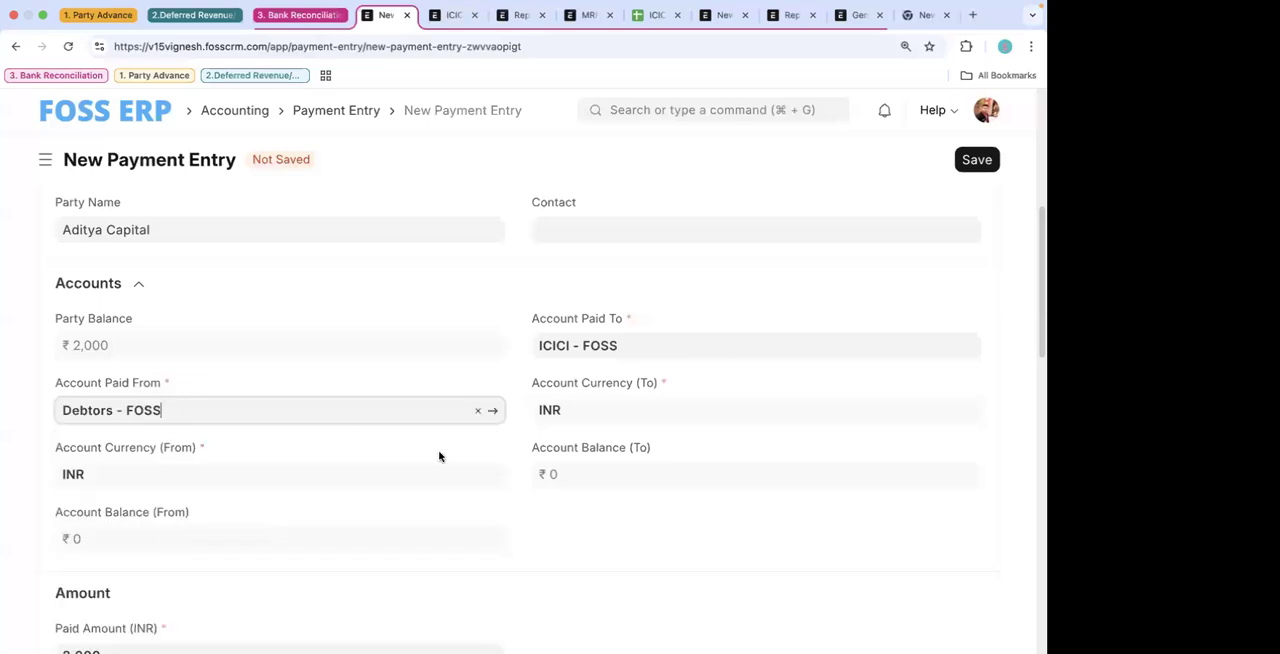
scroll(440, 455, down, 5)
key(super+s)
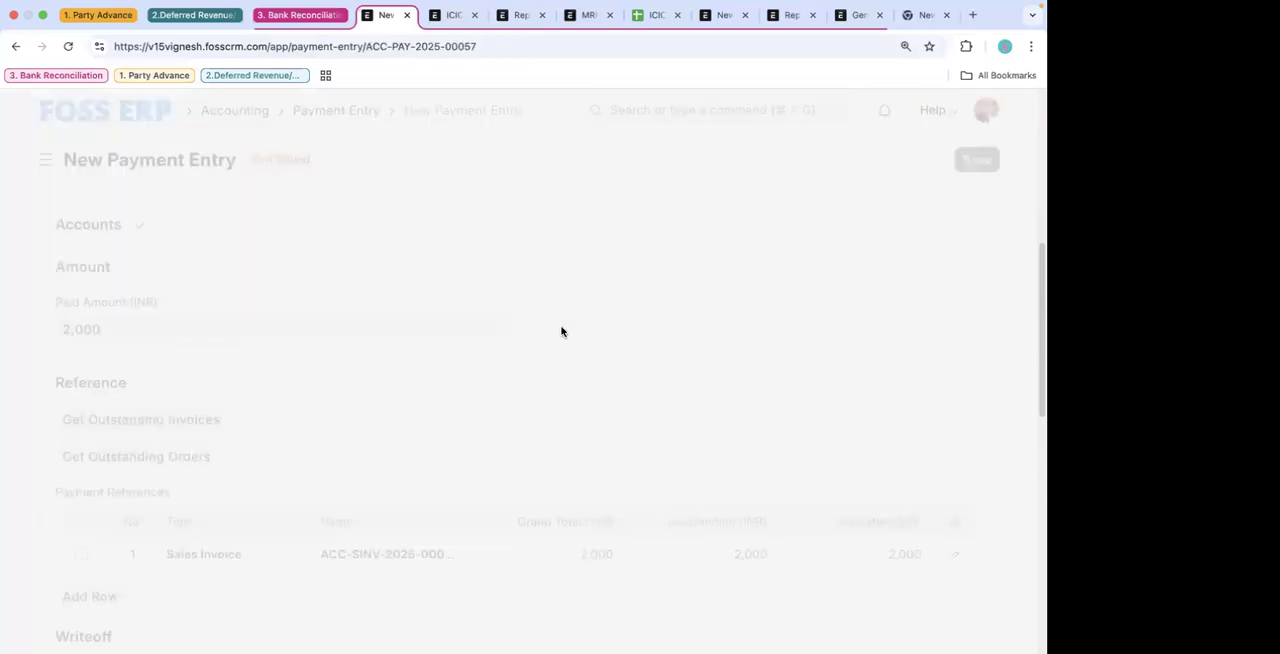
- Review the saved payment entry's allocated amount, taxes section and cheque/reference details, dismissing the submission confirmation
scroll(562, 332, down, 5)
scroll(560, 328, up, 5)
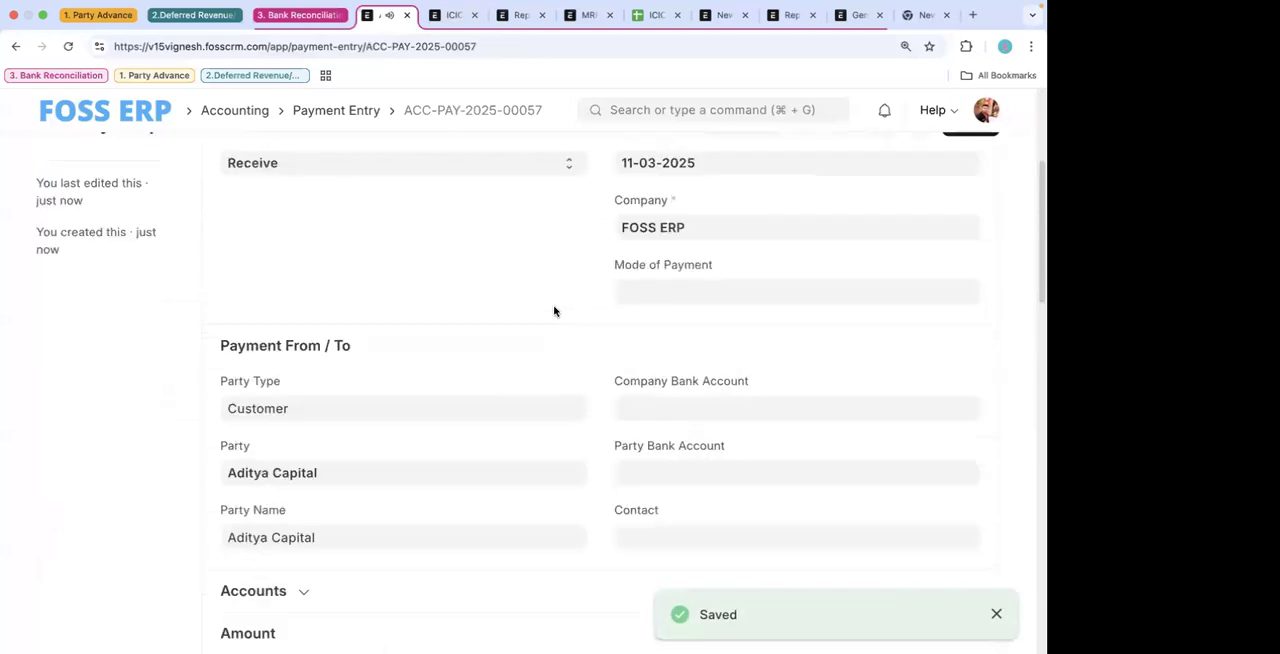
click(971, 163)
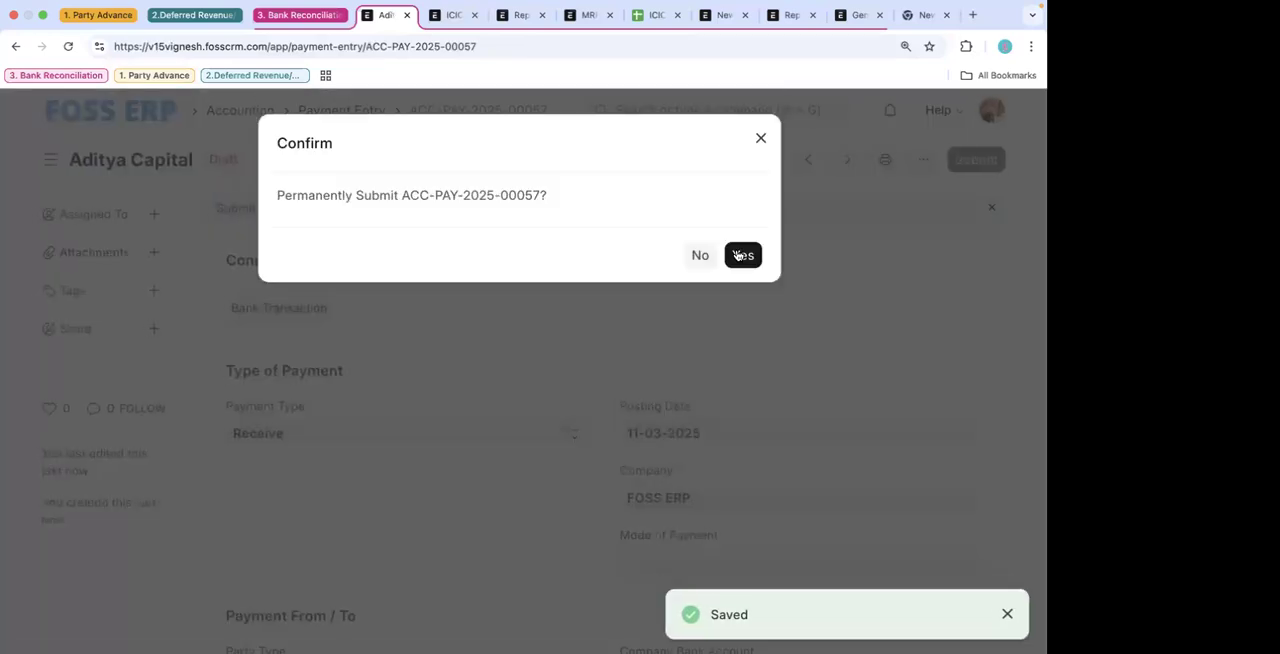
click(526, 490)
scroll(526, 491, down, 15)
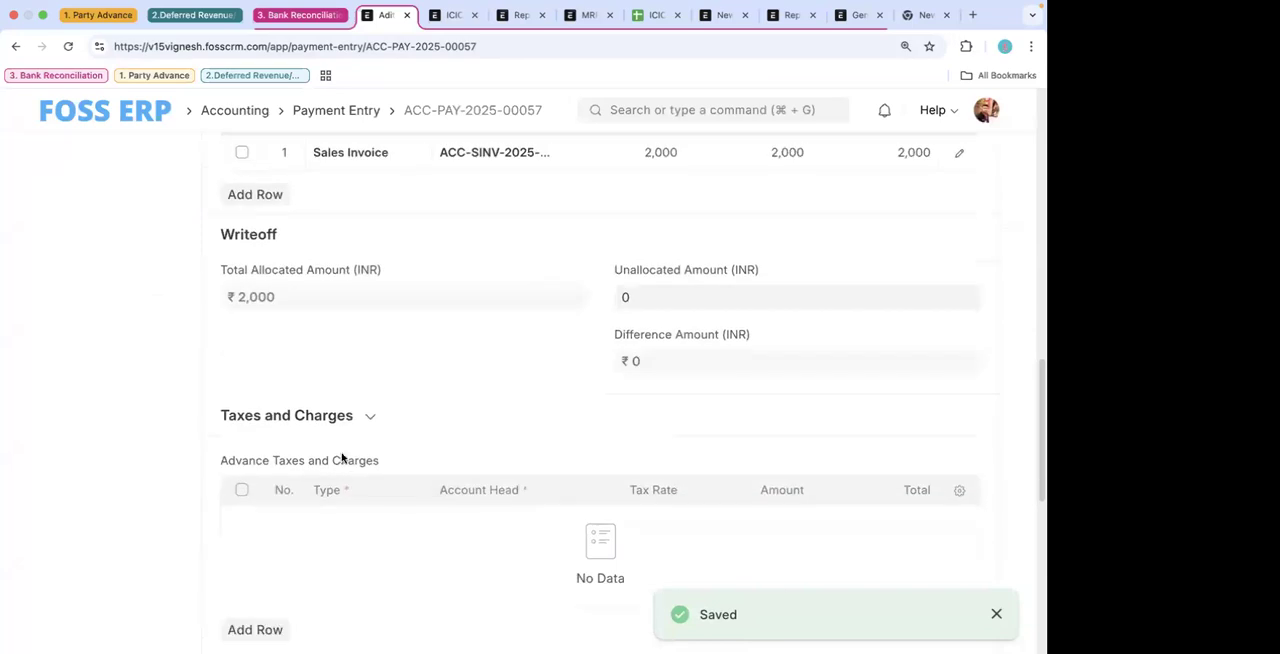
click(330, 420)
scroll(330, 420, down, 5)
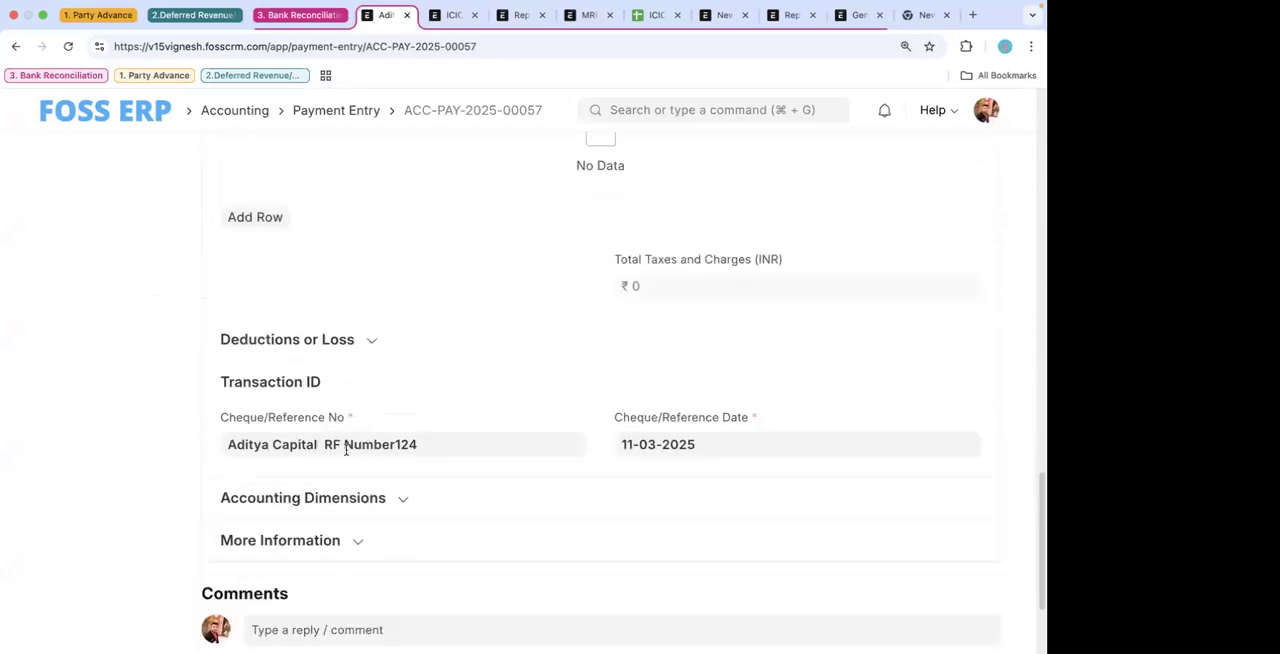
click(437, 445)
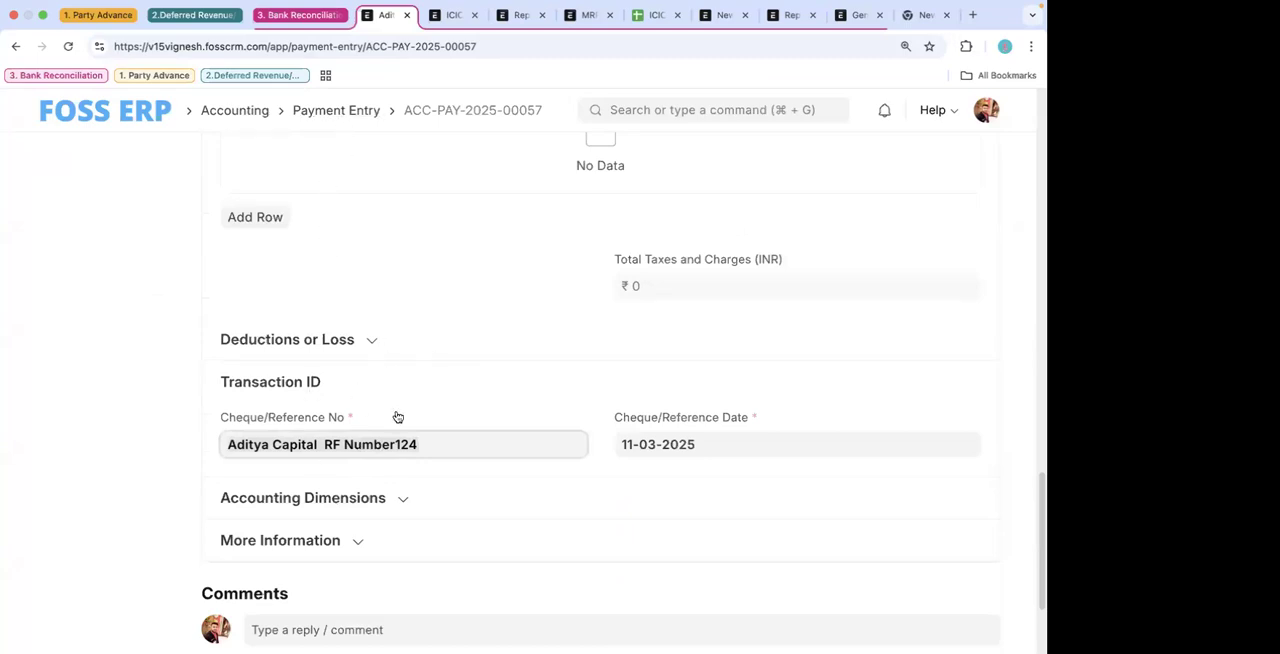
- Submit the Aditya Capital payment entry permanently and reload its page
scroll(646, 280, up, 10)
click(963, 161)
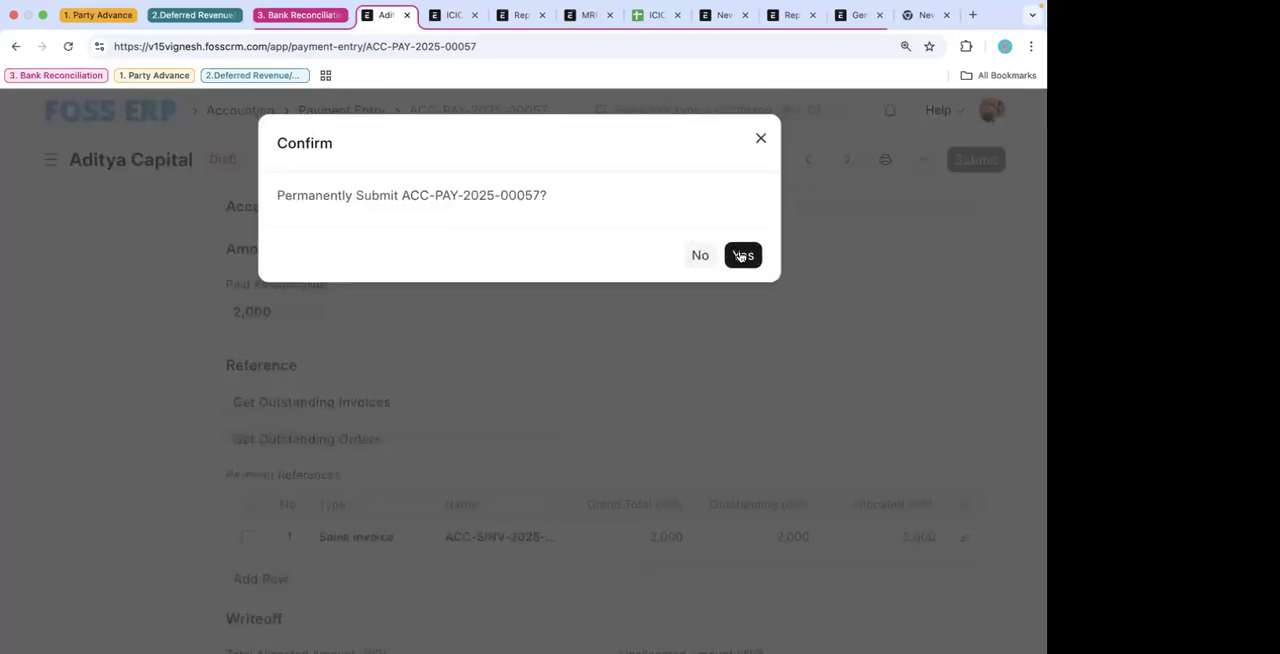
click(741, 256)
scroll(740, 253, down, 3)
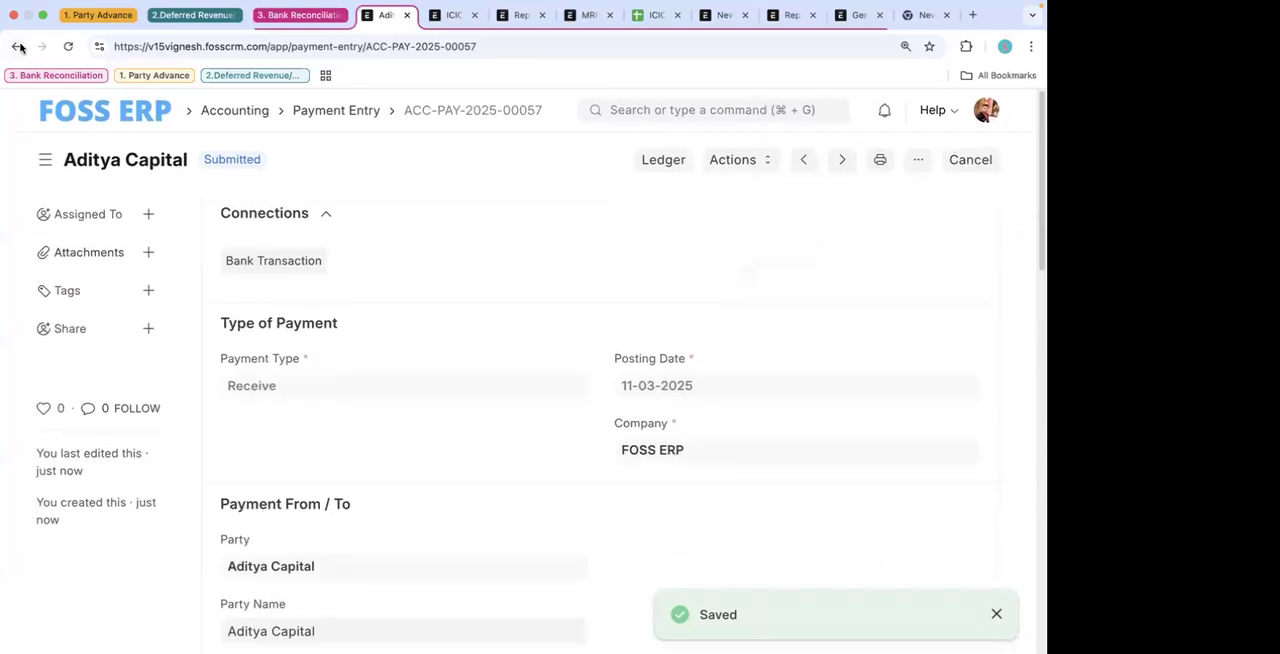
click(68, 47)
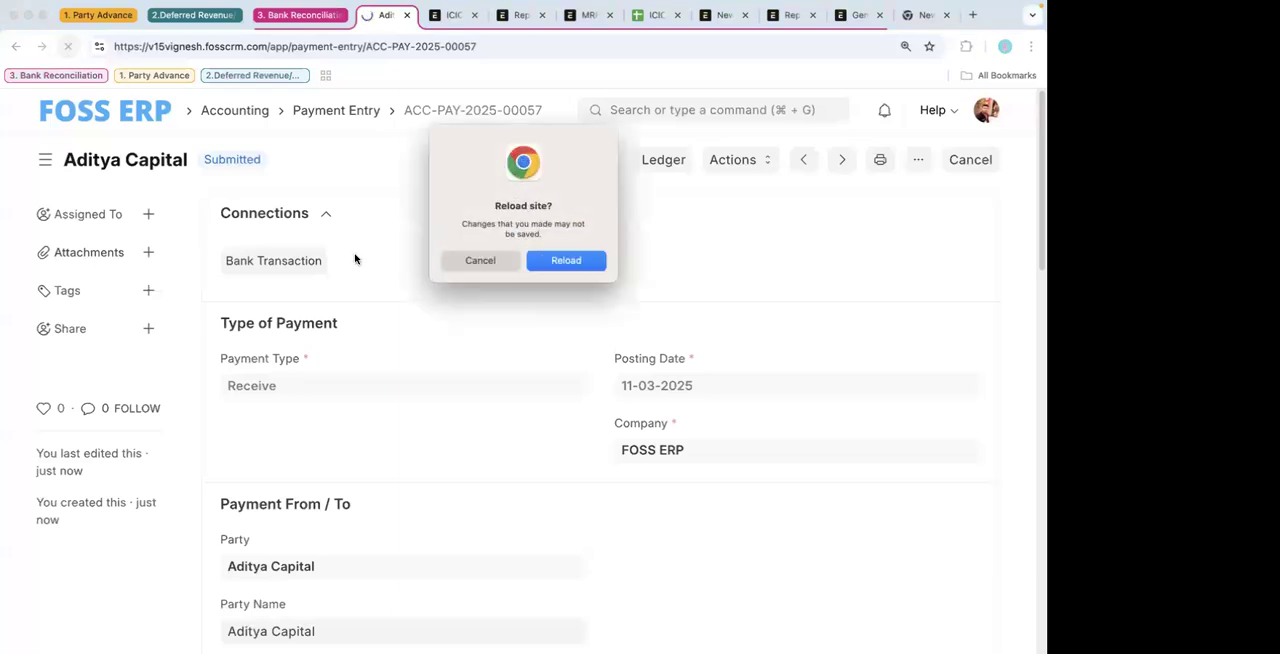
click(570, 261)
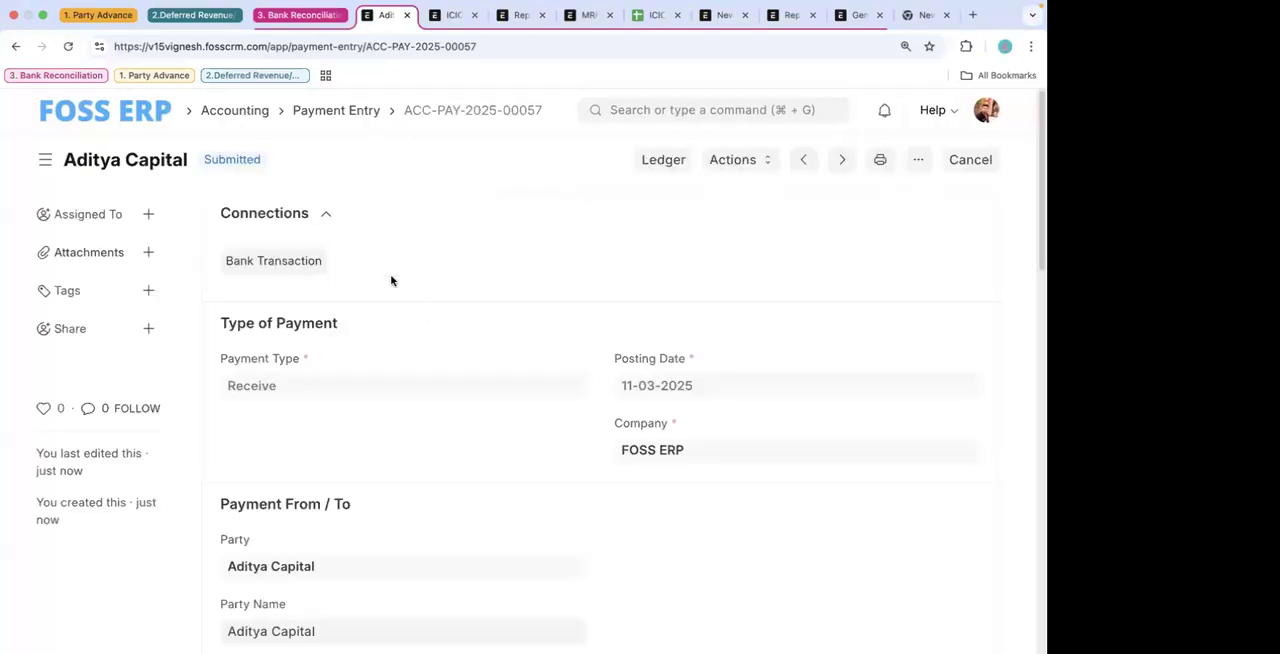
- Return from the payment entry to the Bank Reconciliation Tool
click(12, 46)
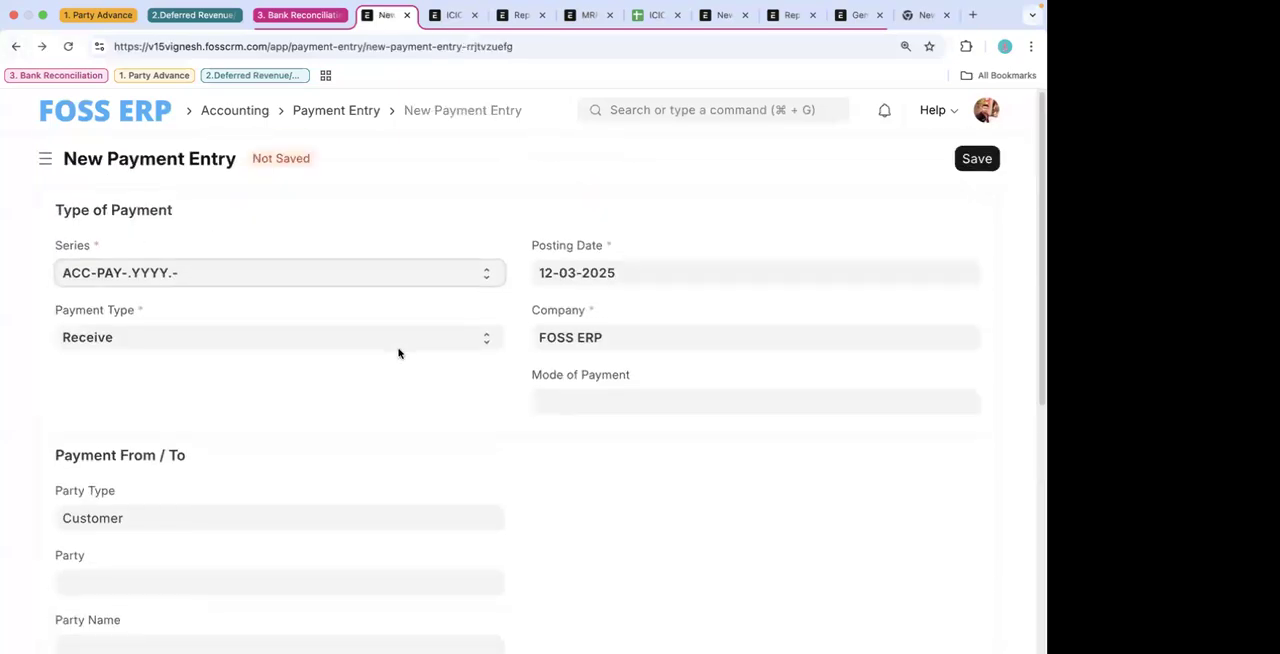
click(12, 48)
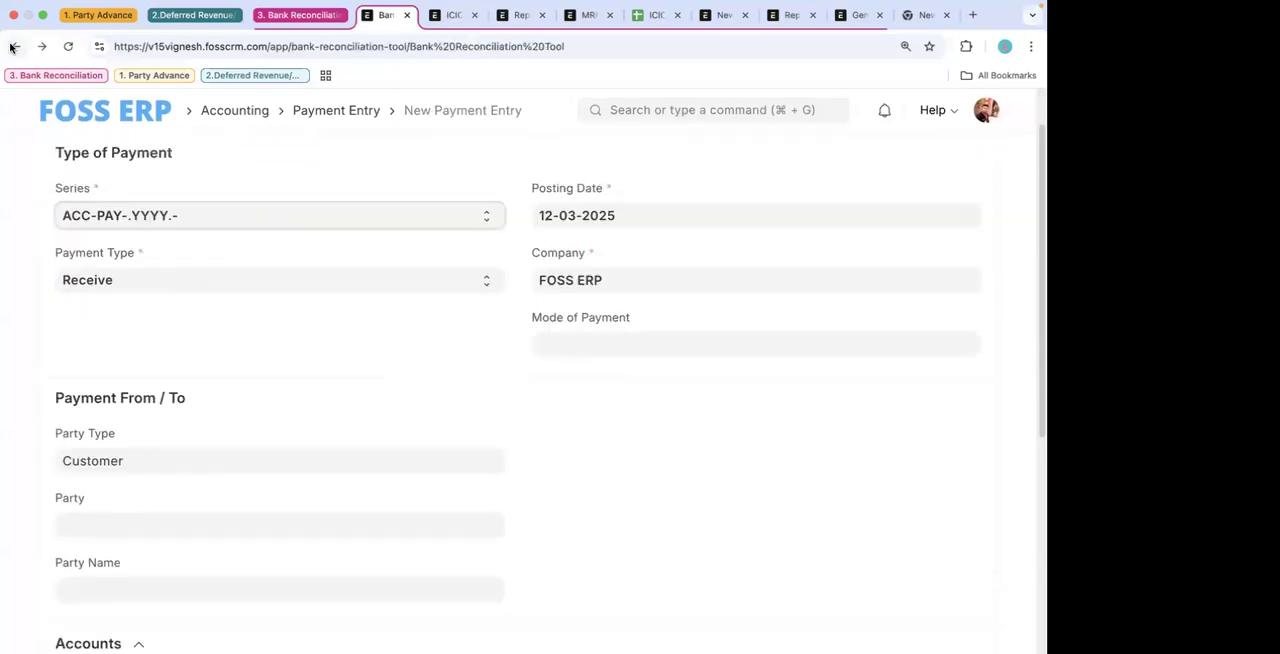
click(12, 48)
click(44, 47)
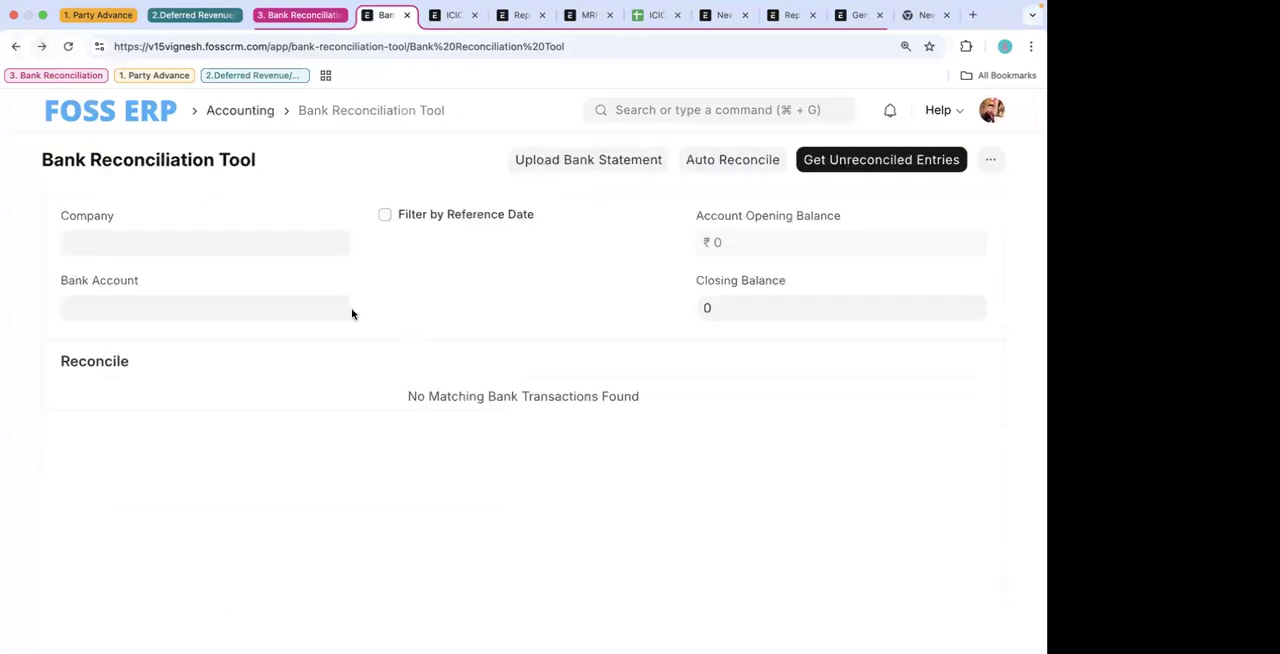
- Set the company to FOSS ERP and the bank account to ICICI - ICICI, and fetch the unreconciled entries
click(205, 243)
text(fos)
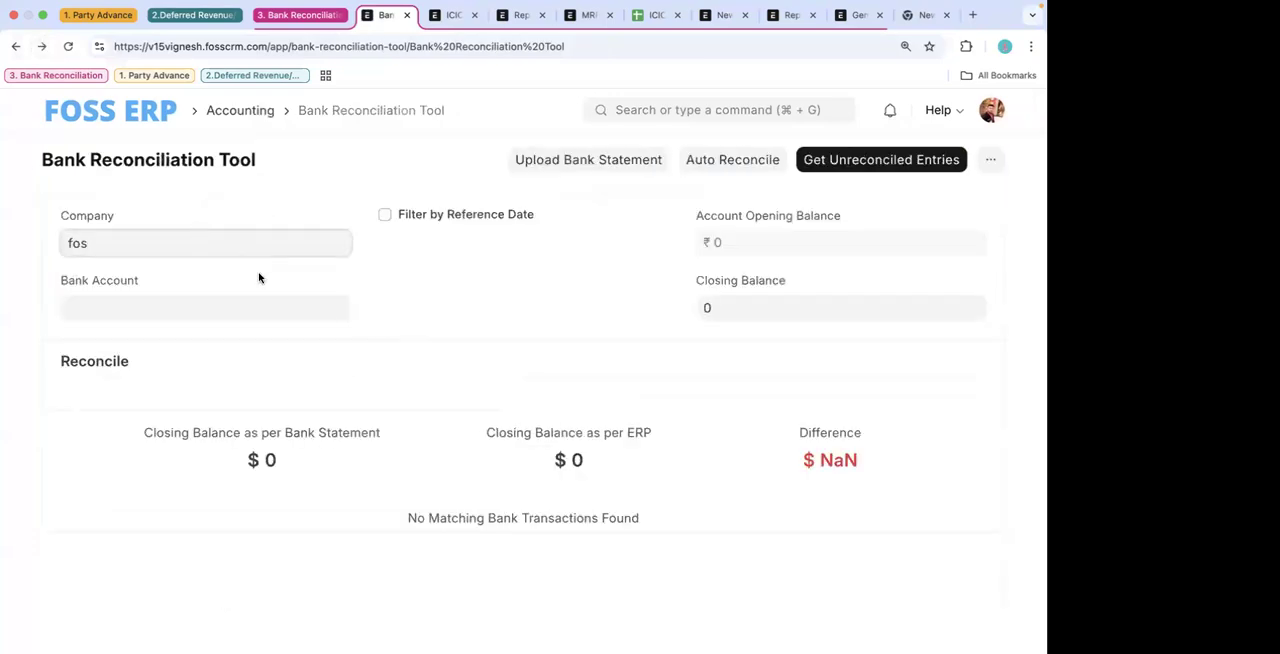
click(188, 278)
click(168, 298)
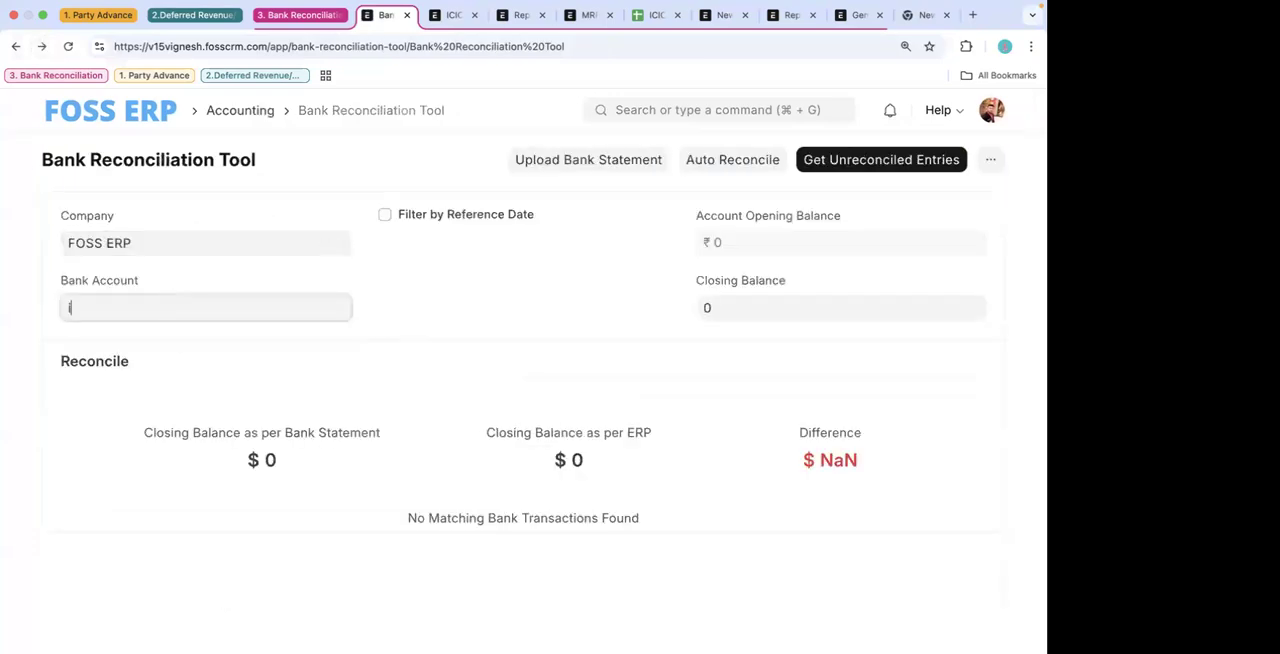
click(150, 344)
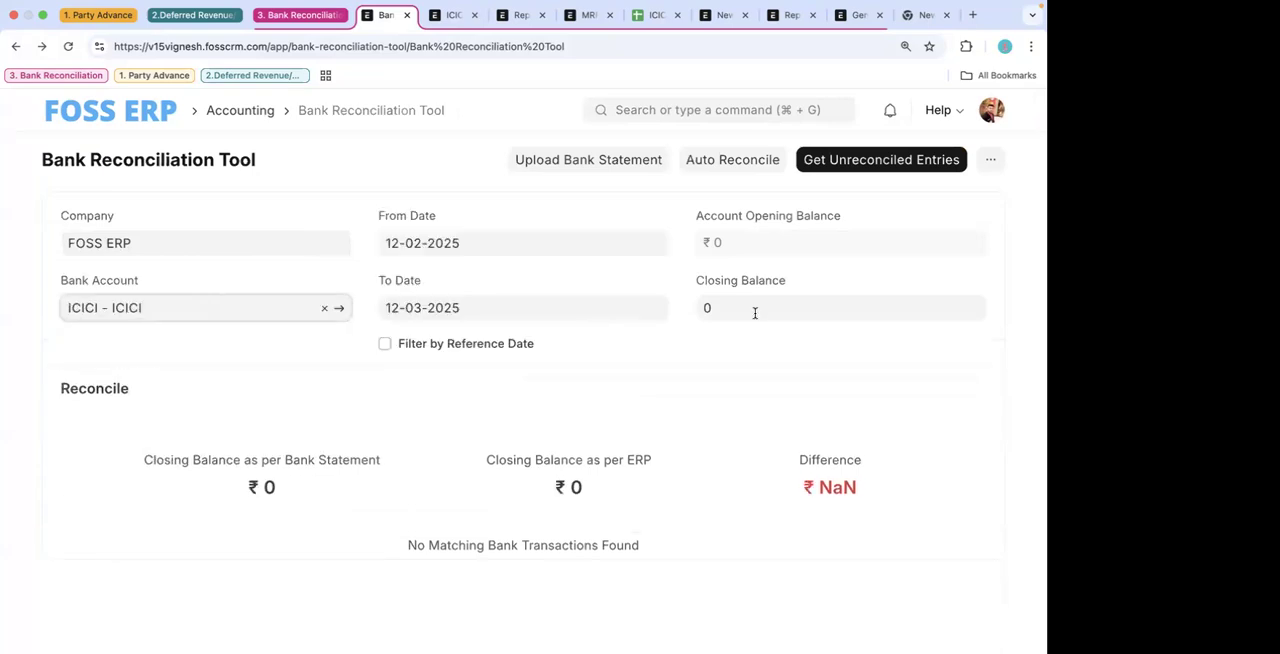
click(878, 160)
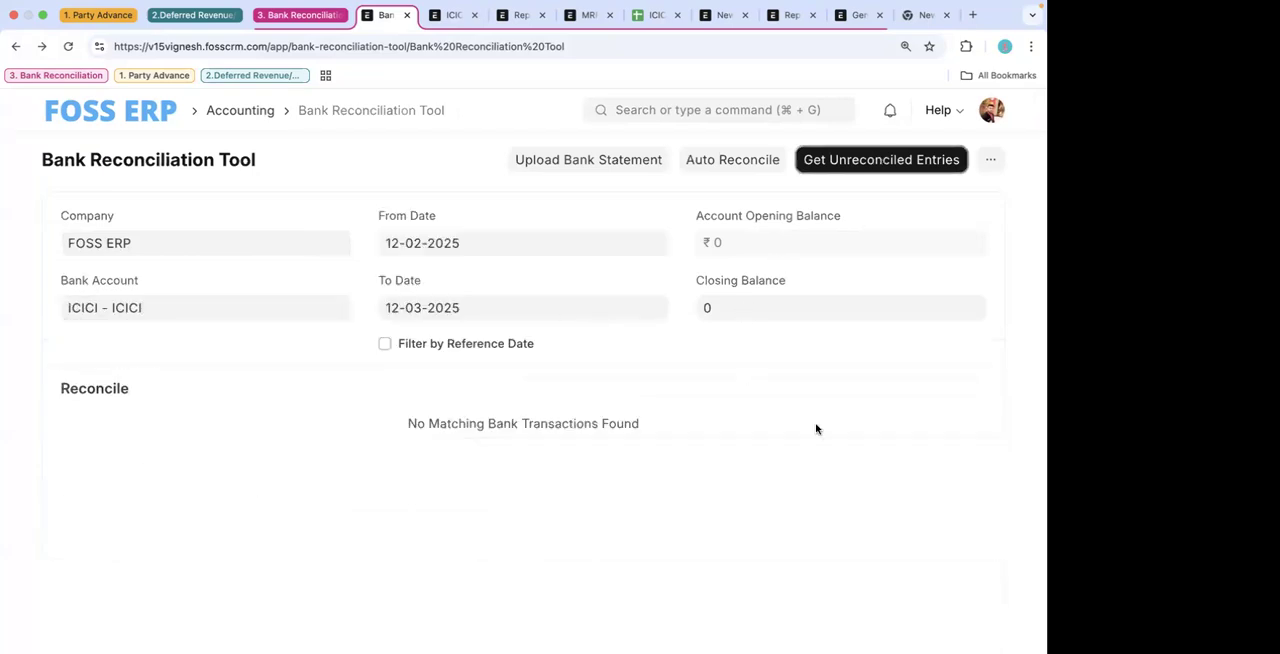
- Check the Aditya Capital transaction's matching vouchers with the Journal Entry filter off, and close the dialog without submitting
scroll(810, 460, down, 1)
scroll(790, 562, right, 3)
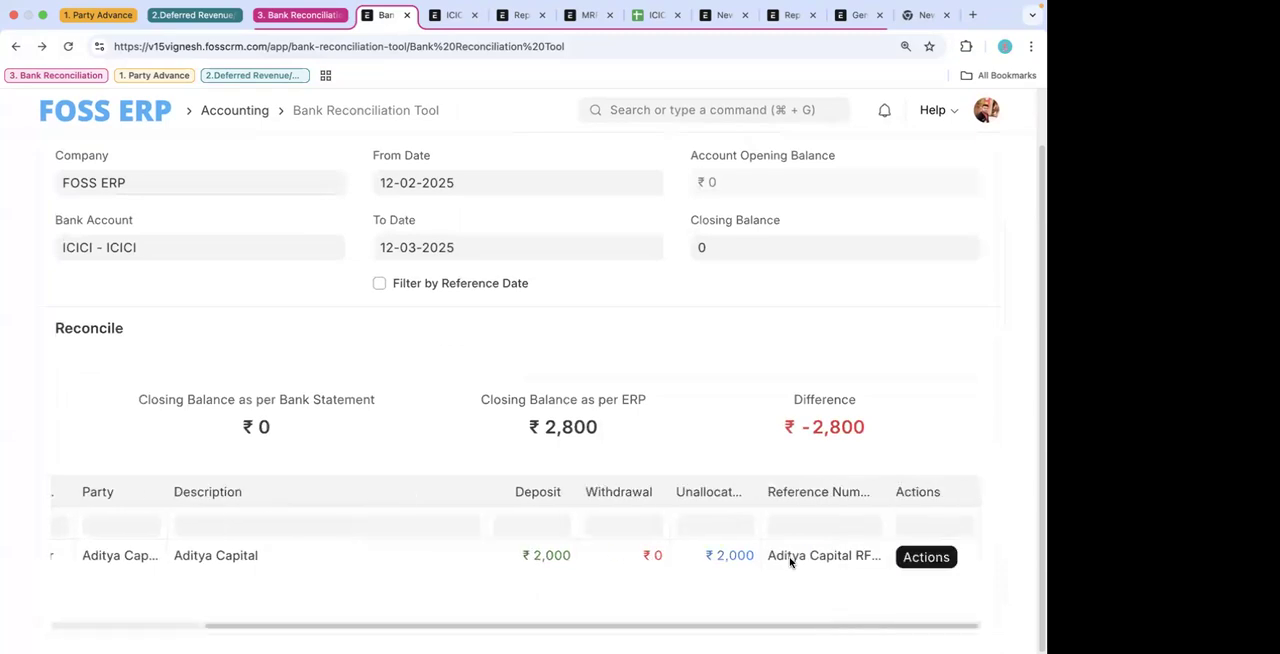
click(950, 558)
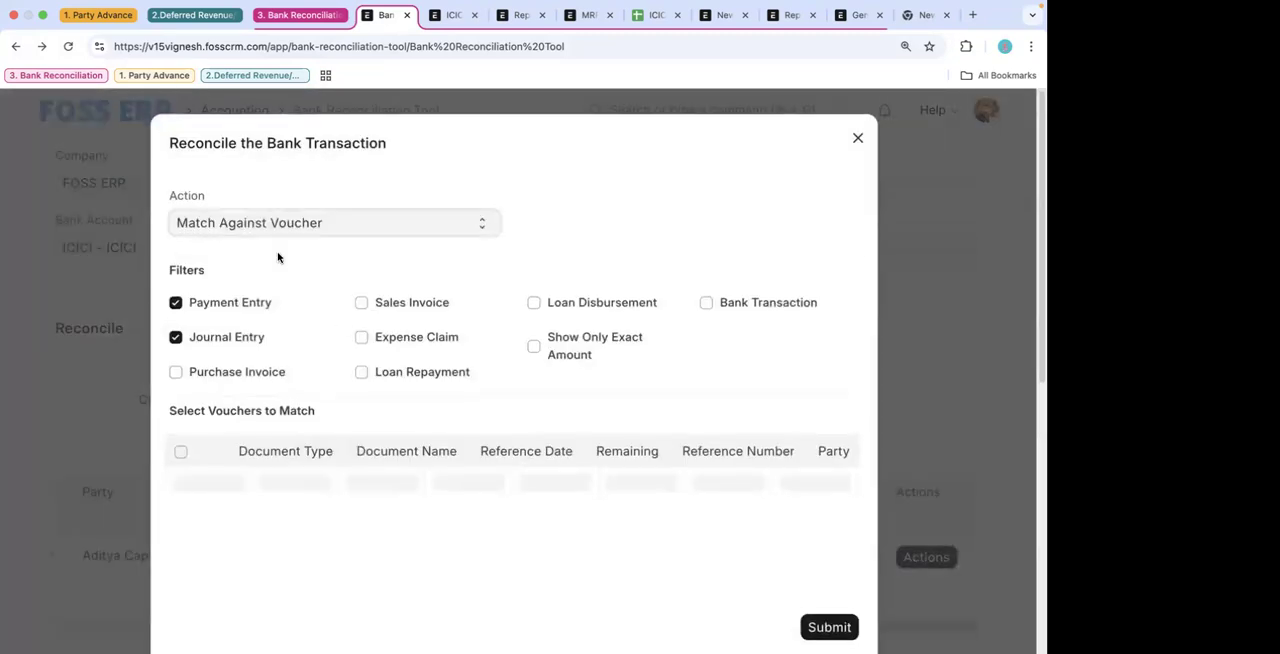
click(213, 336)
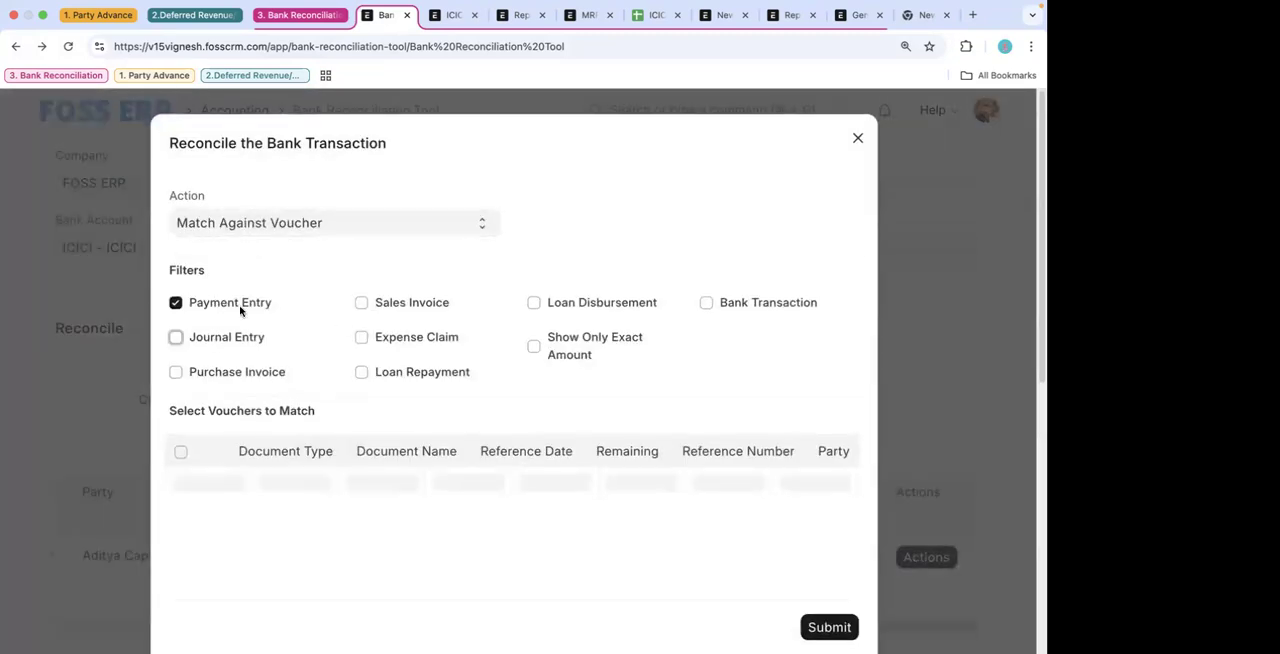
click(293, 222)
click(293, 223)
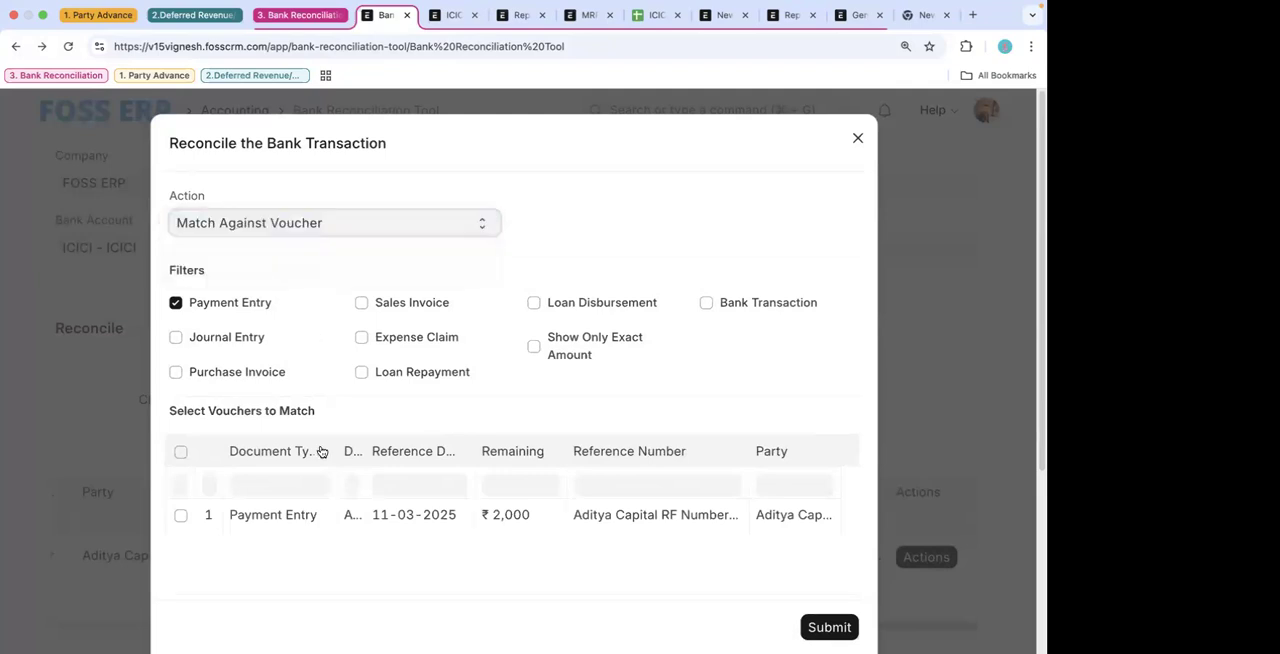
click(859, 142)
- Run Auto Reconcile for the ICICI account and fetch the unreconciled entries again
click(741, 163)
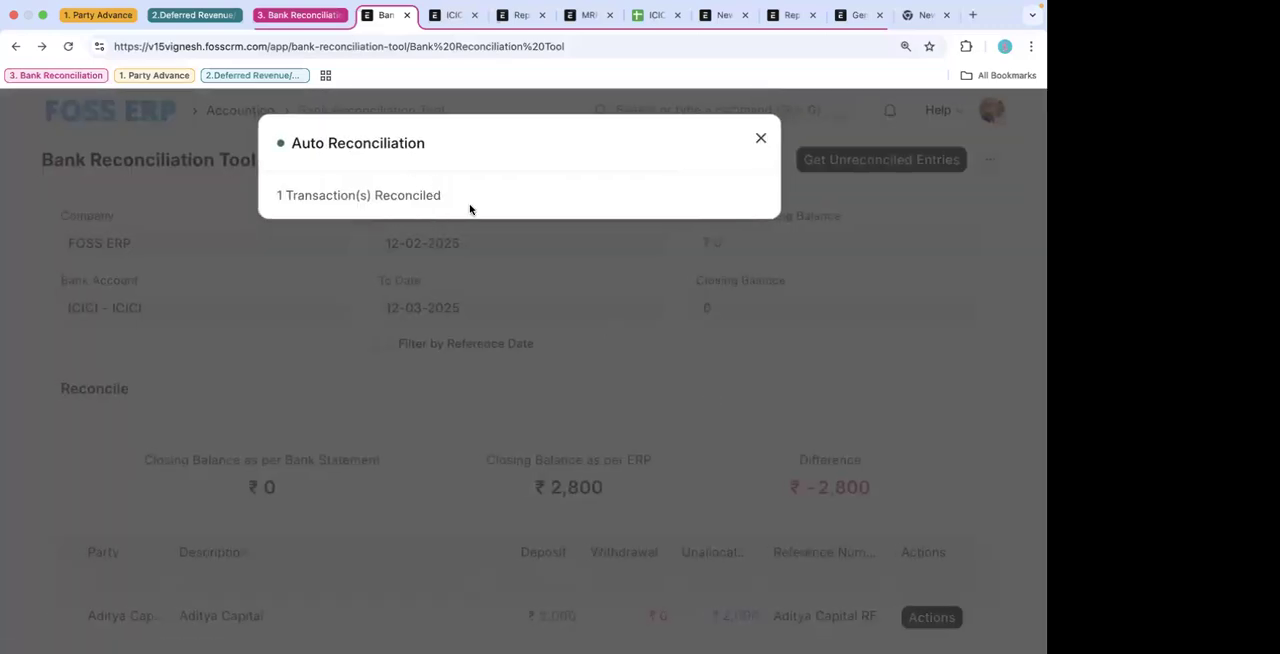
click(527, 409)
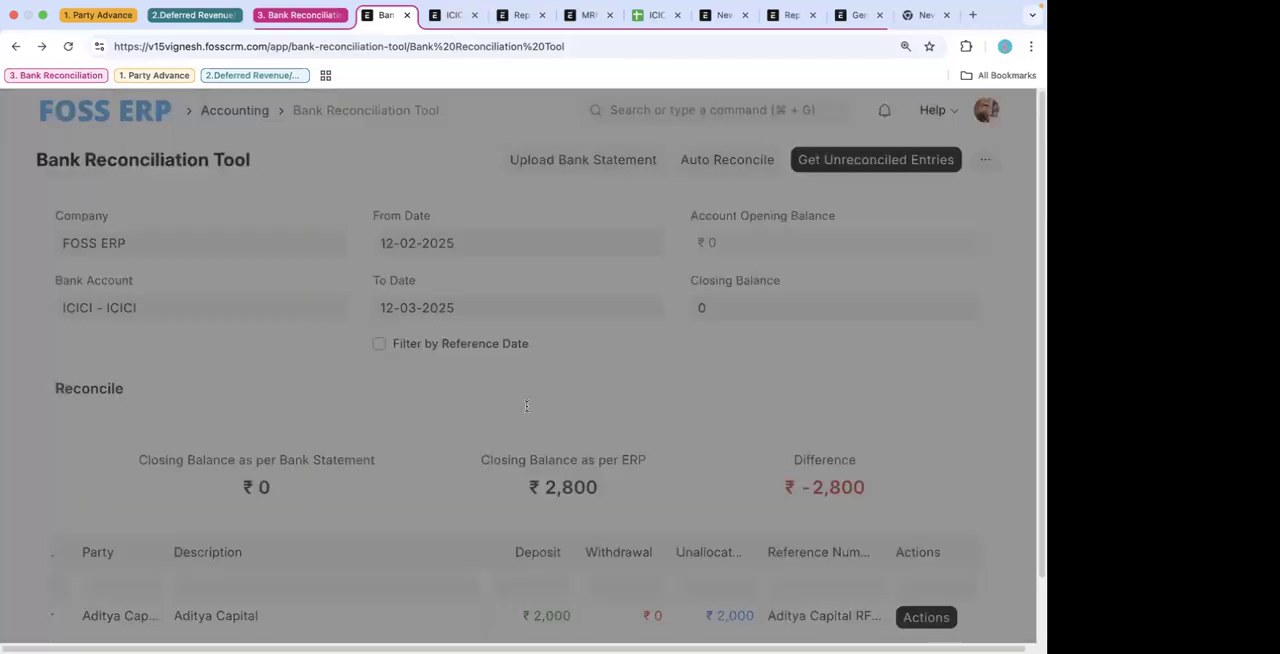
click(897, 170)
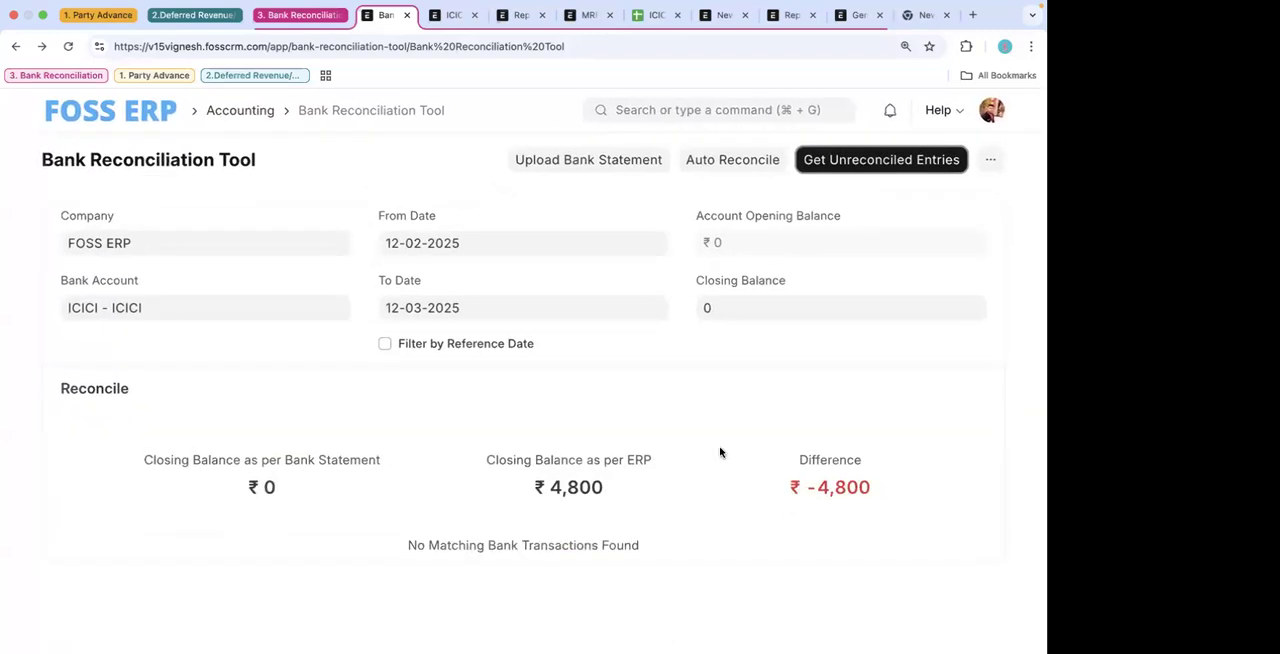
- Set the closing balance to 4,800 and refresh the unreconciled entries to update the balance comparison
click(755, 308)
text(4,800)
click(698, 404)
click(918, 157)
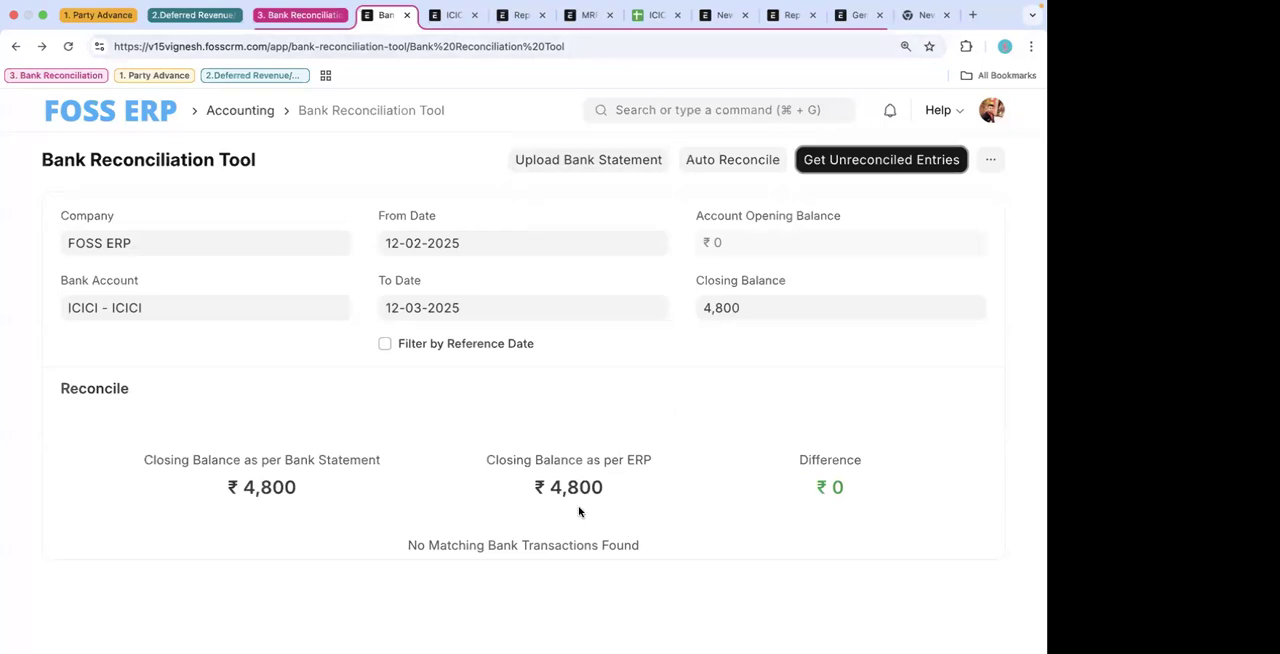
click(866, 160)
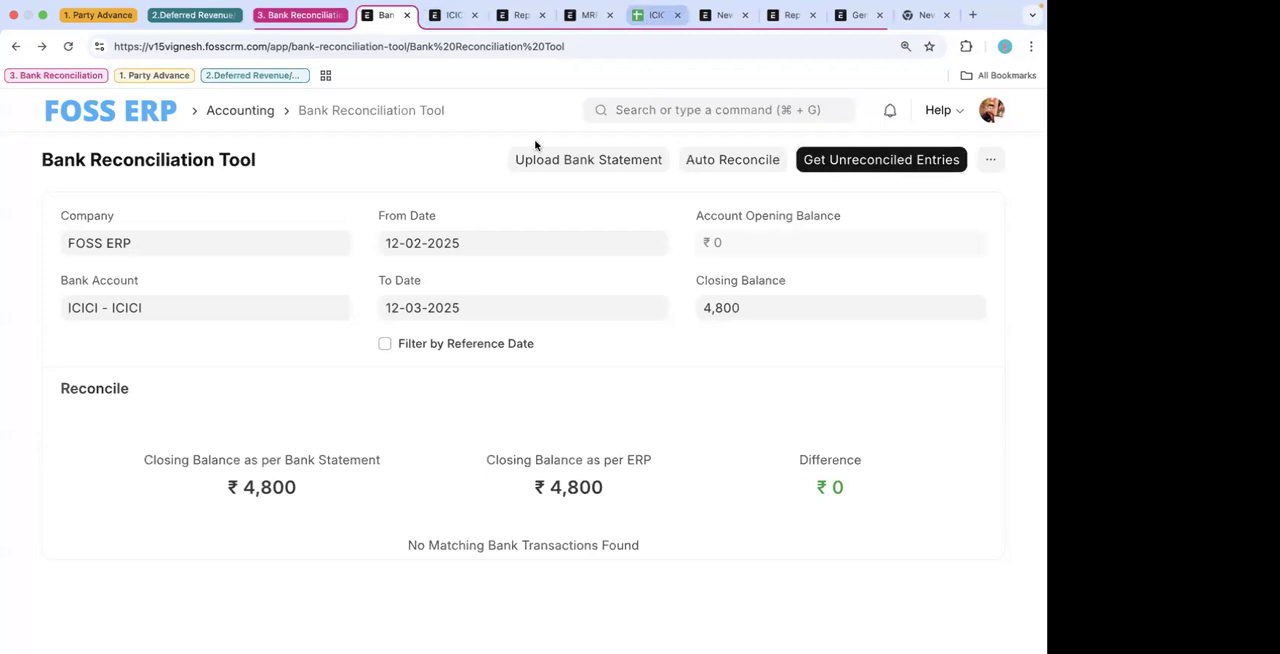
- Check the closing balances on the Copy of ICICI 13-03-2025 sheet in Google Sheets, and reload ERPNext's General Ledger report for ICICI - FOSS
click(655, 15)
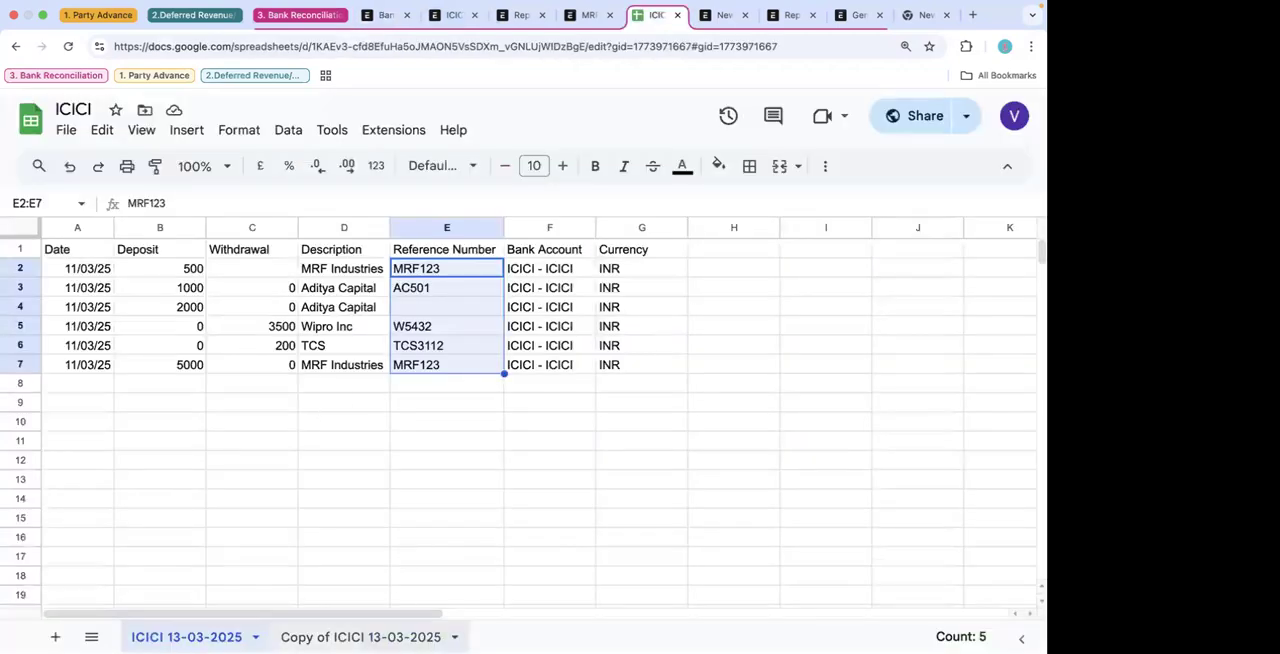
click(360, 637)
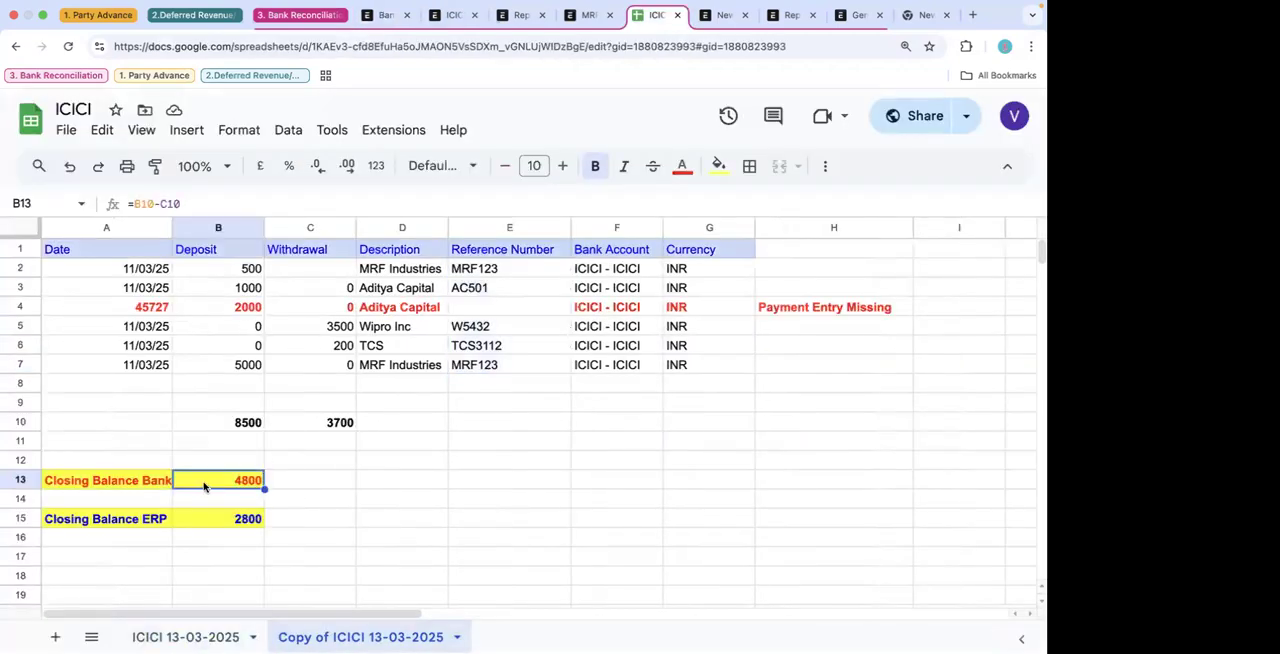
click(812, 15)
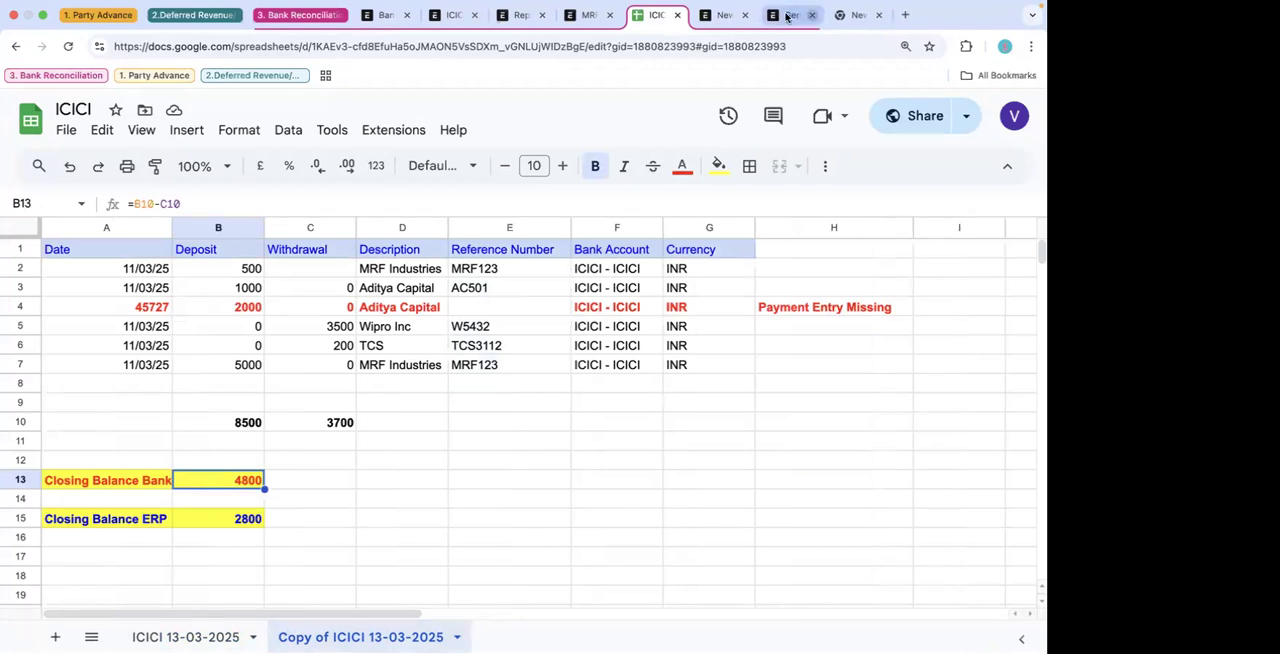
click(790, 15)
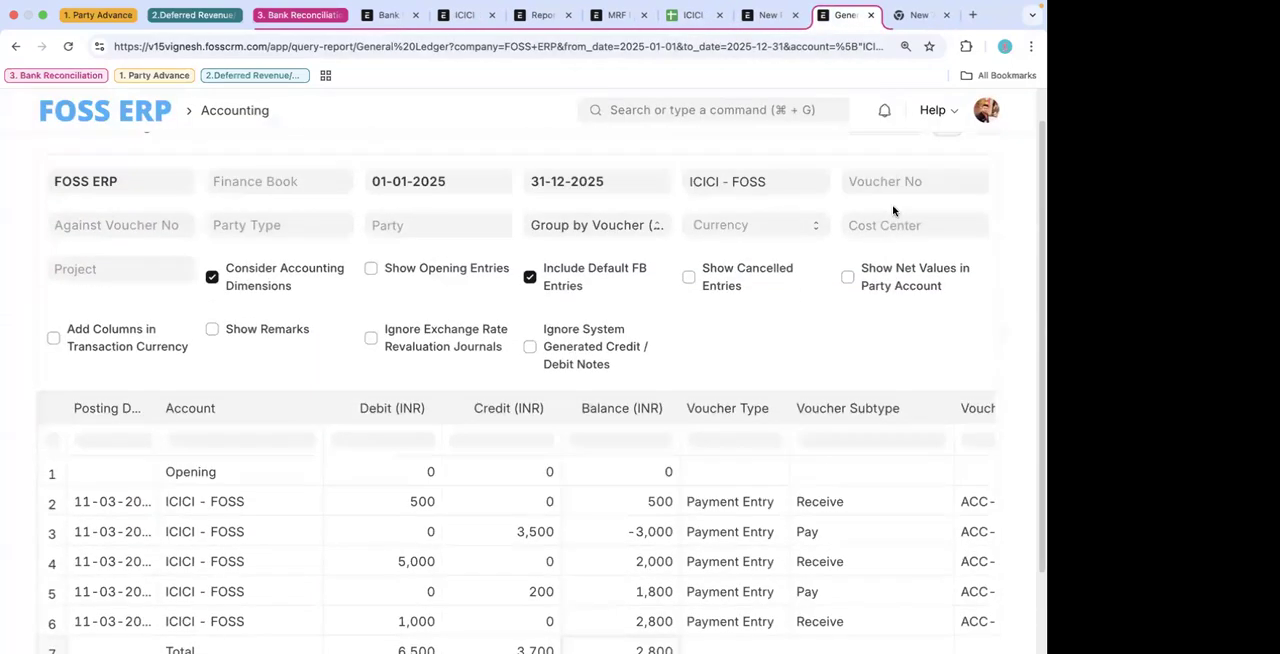
click(946, 160)
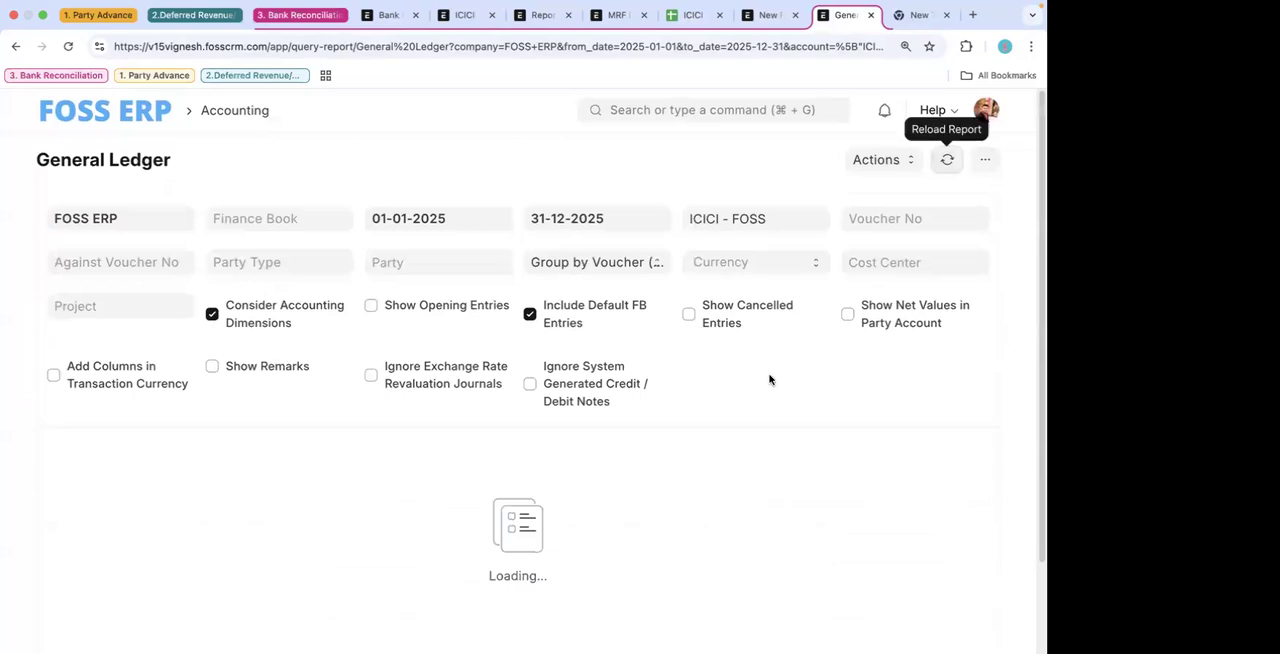
- Compare the ICICI - FOSS closing balance in the General Ledger with the Bank Reconciliation Tool's closing balances, and fetch the unreconciled entries again
scroll(769, 380, down, 3)
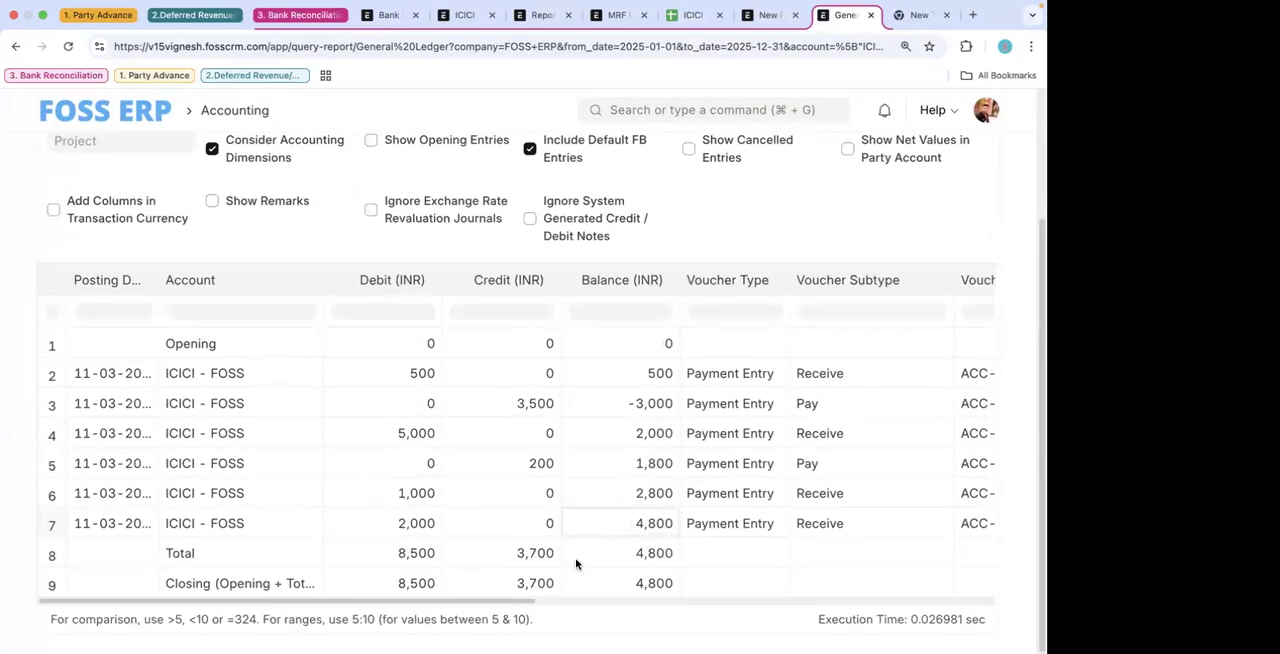
click(381, 17)
drag(244, 460, 628, 461)
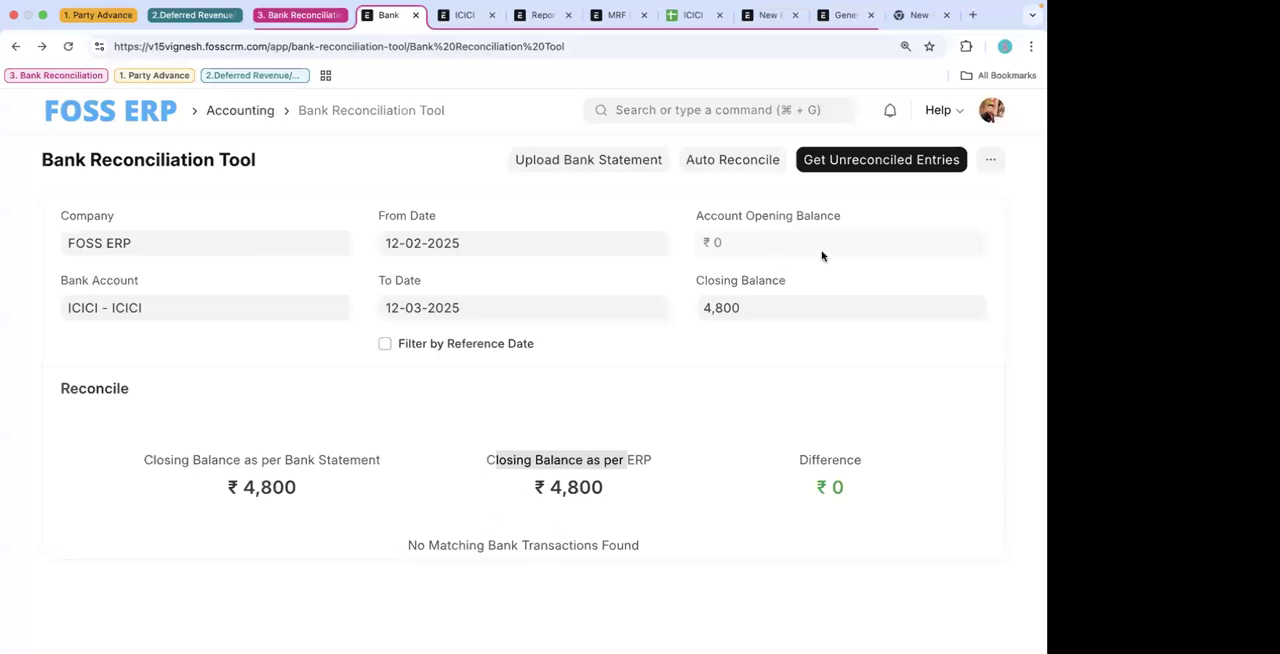
click(857, 166)
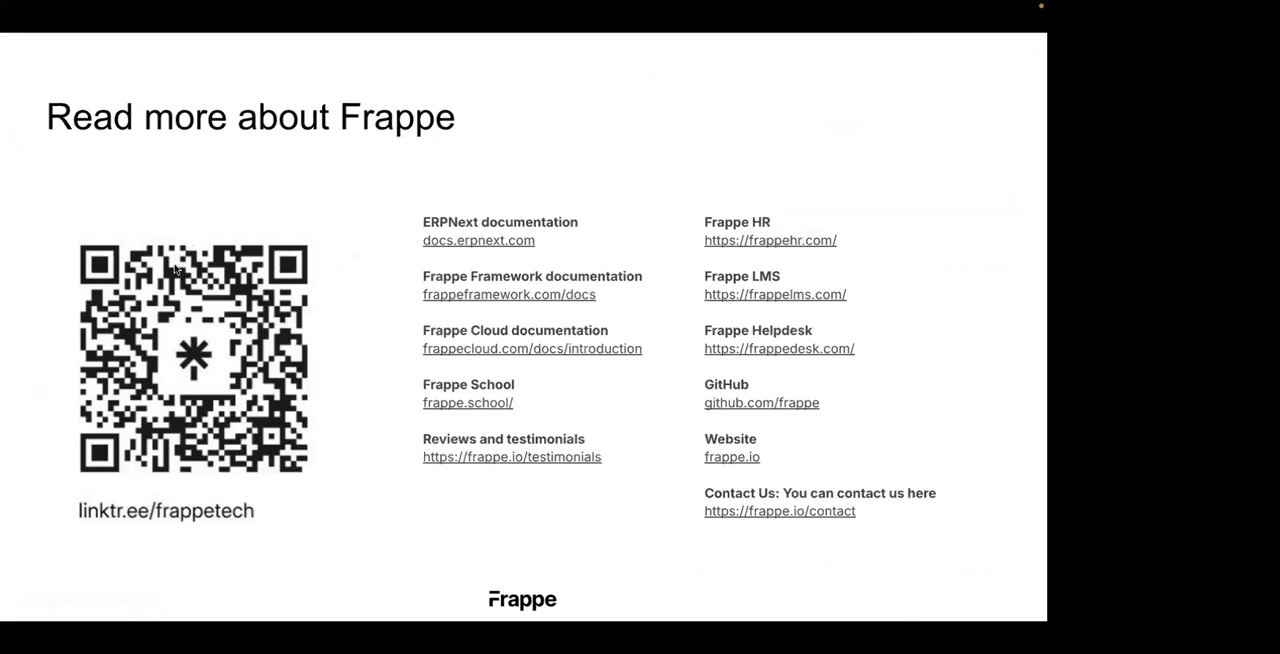
key(Right)
key(Left)
key(Left)
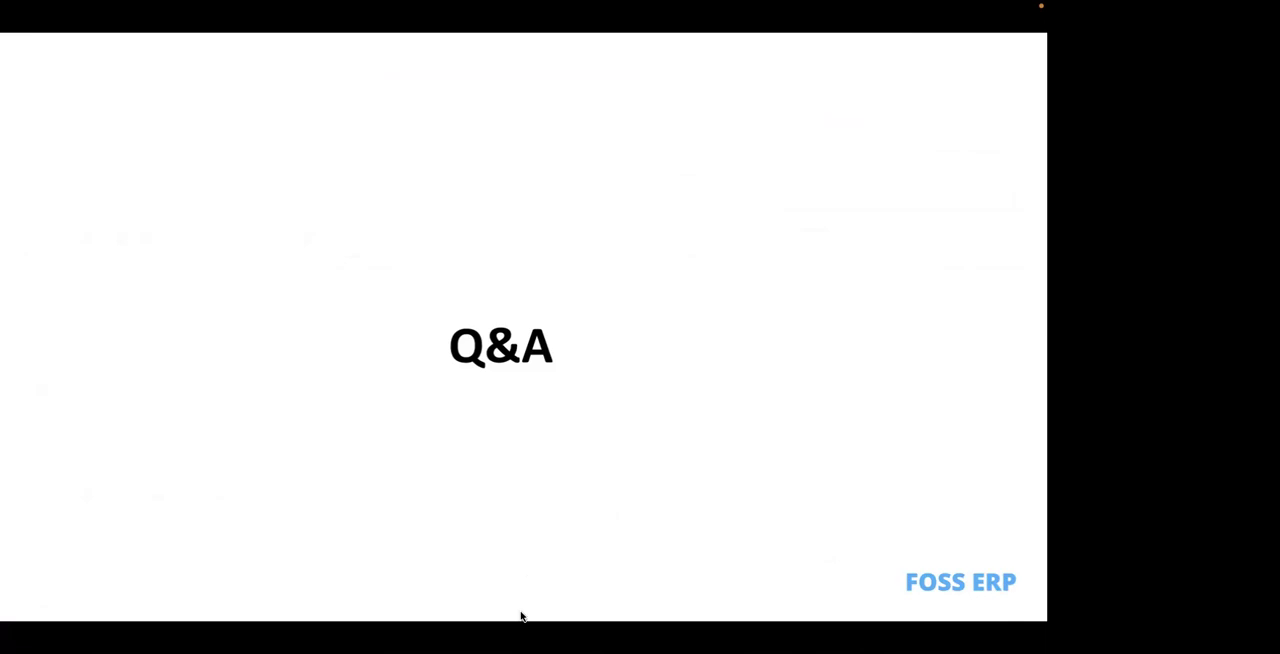
click(422, 512)
key(Left)
mouse_move(790, 8)
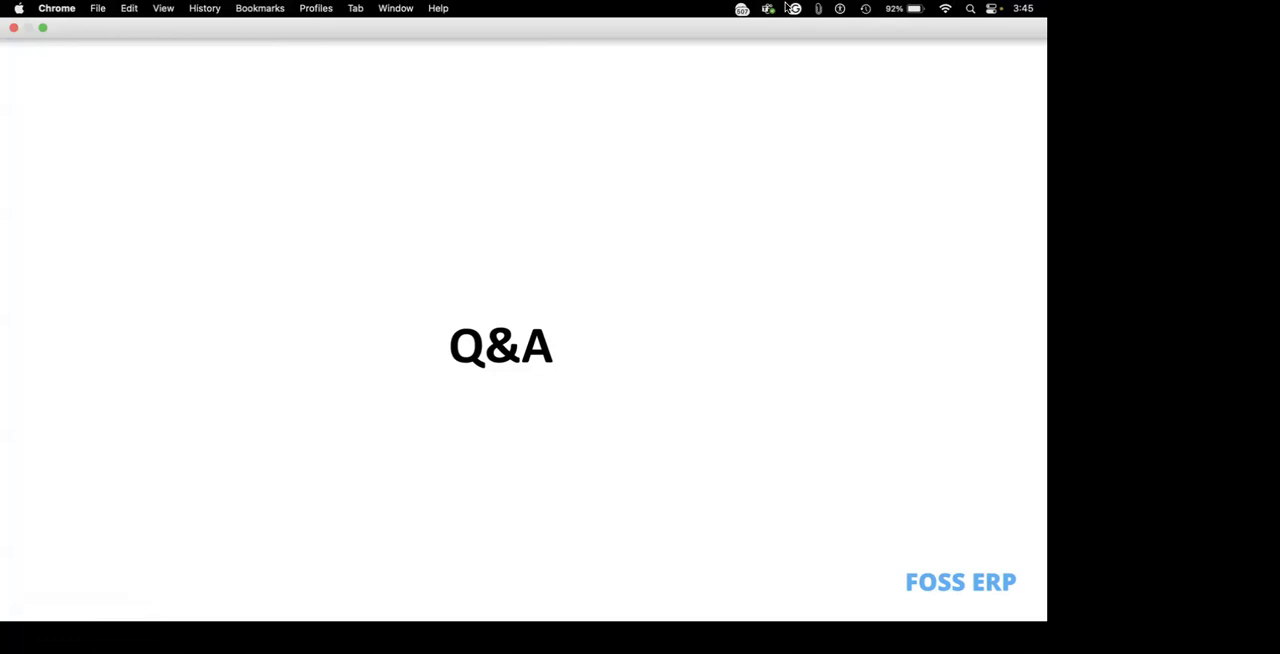
scroll(642, 287, left, 2)
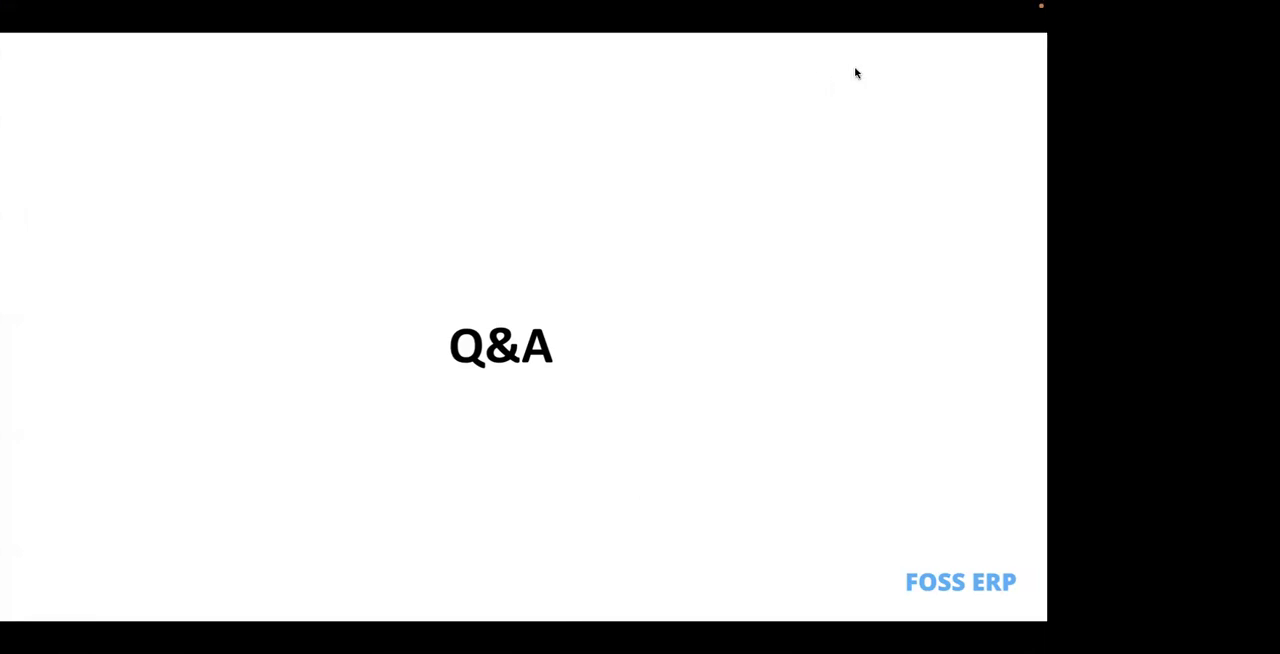
key(ctrl+Left)
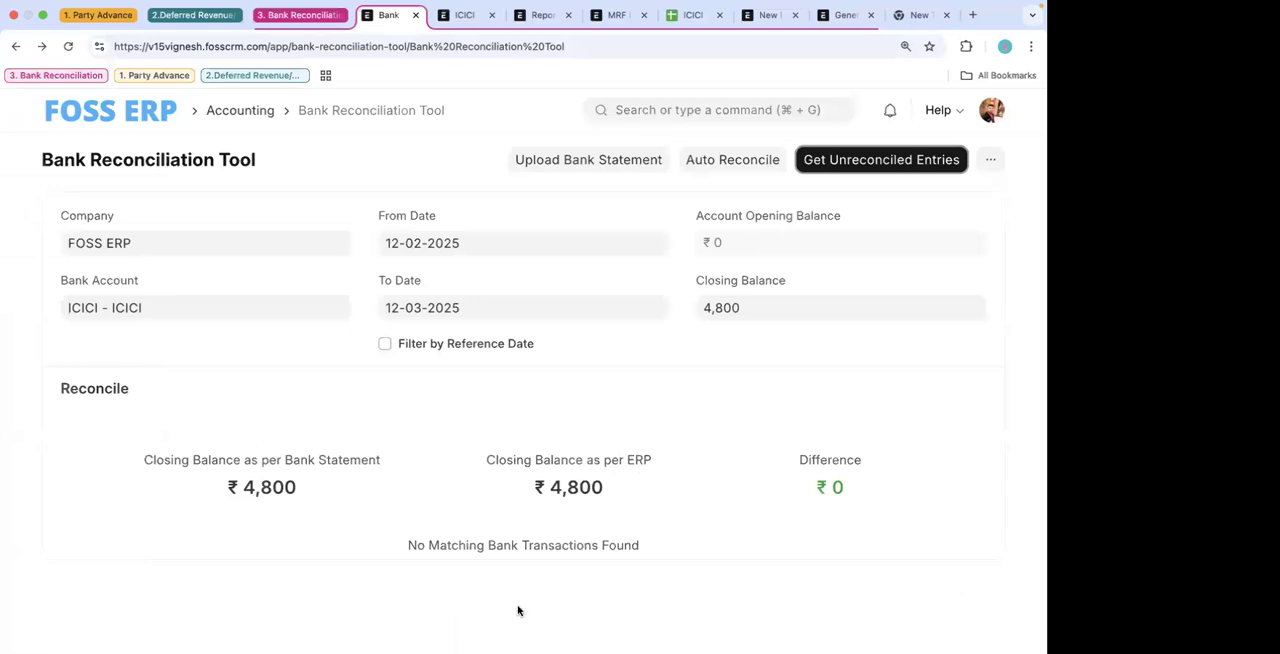
key(XF86AudioRaiseVolume)
key(ctrl+Right)
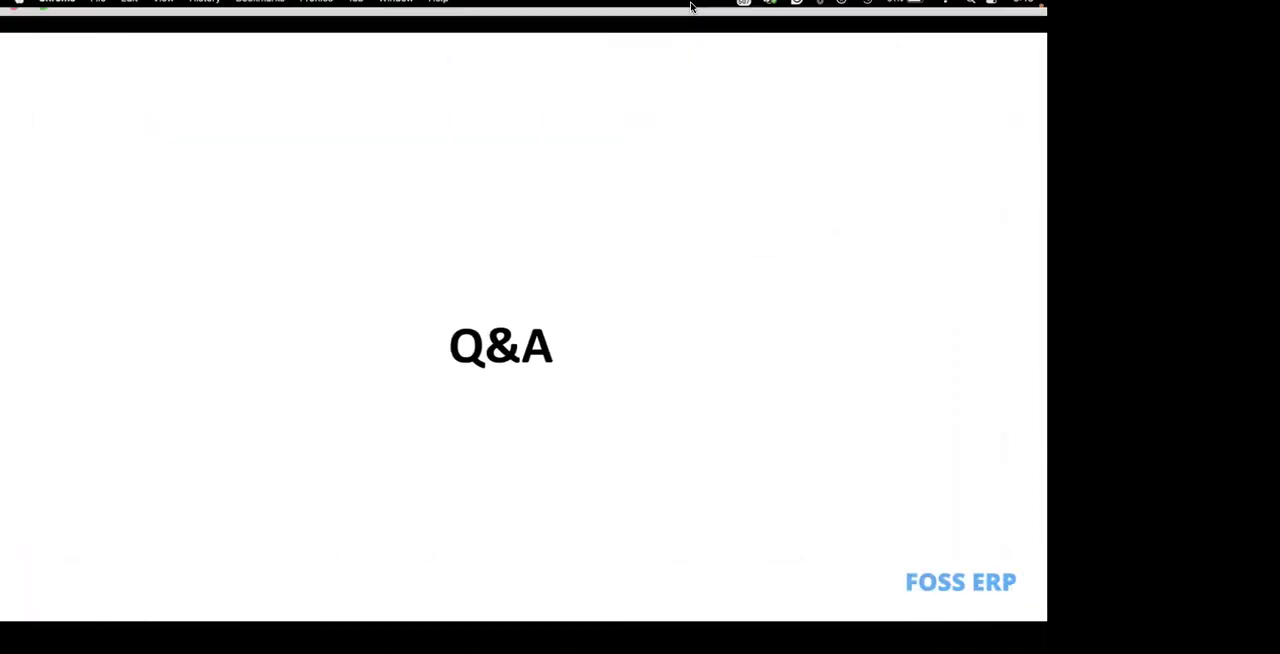
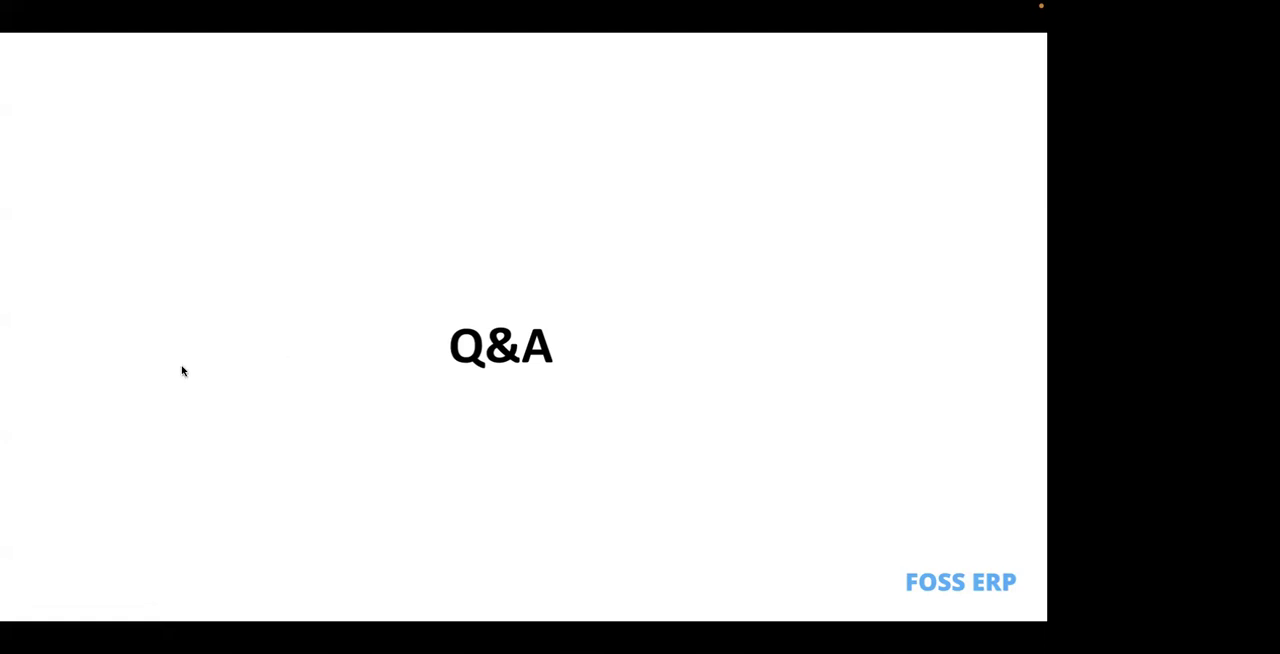
- Switch from the Q&A slide to the browser and open the MRF Industries payment entry in the Party Advance tab group
key(ctrl+Left)
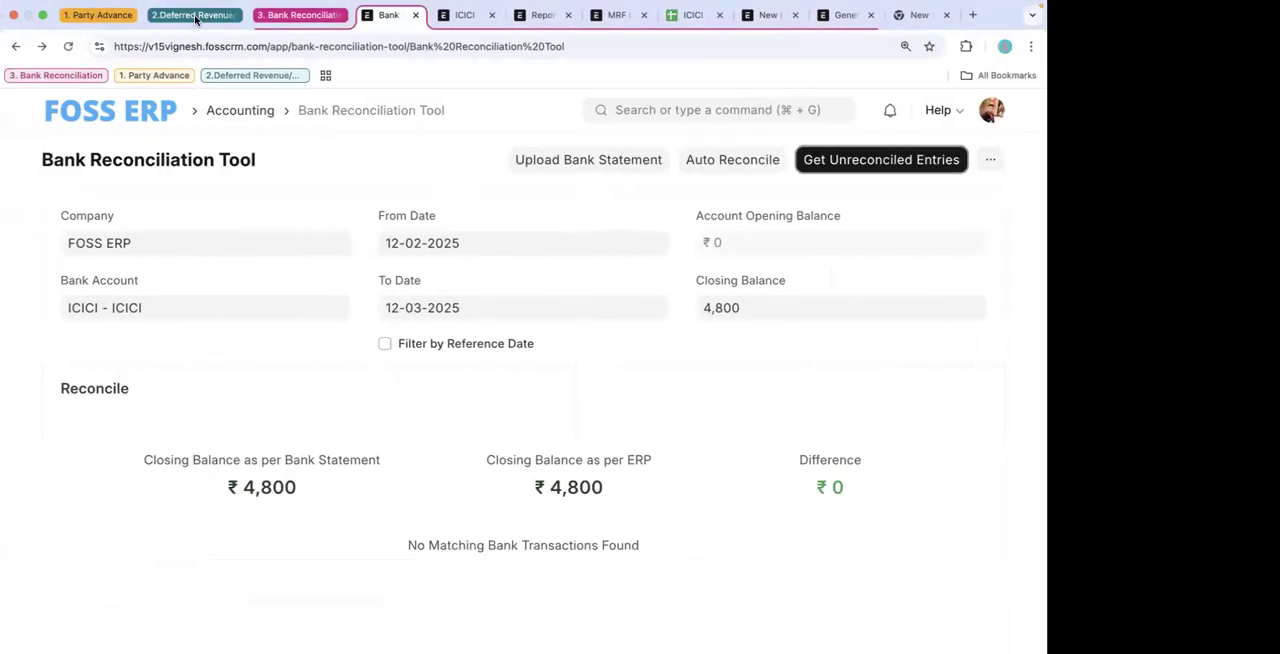
click(196, 15)
click(98, 15)
click(347, 15)
click(420, 17)
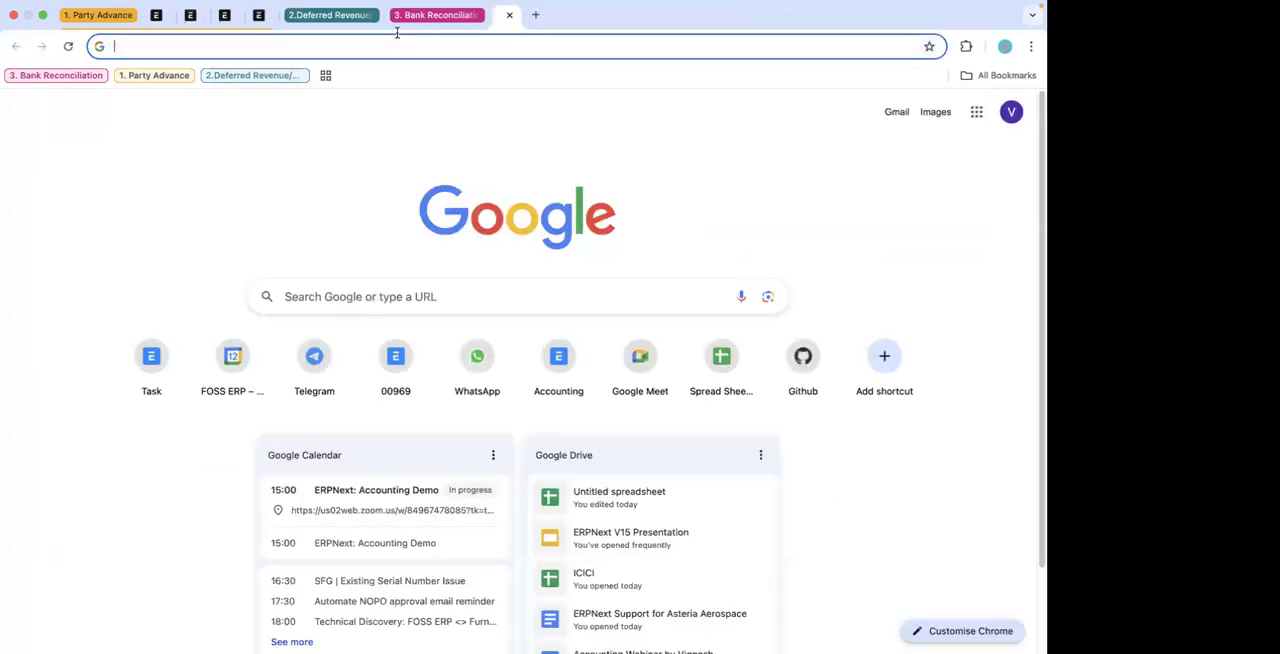
click(99, 15)
click(99, 15)
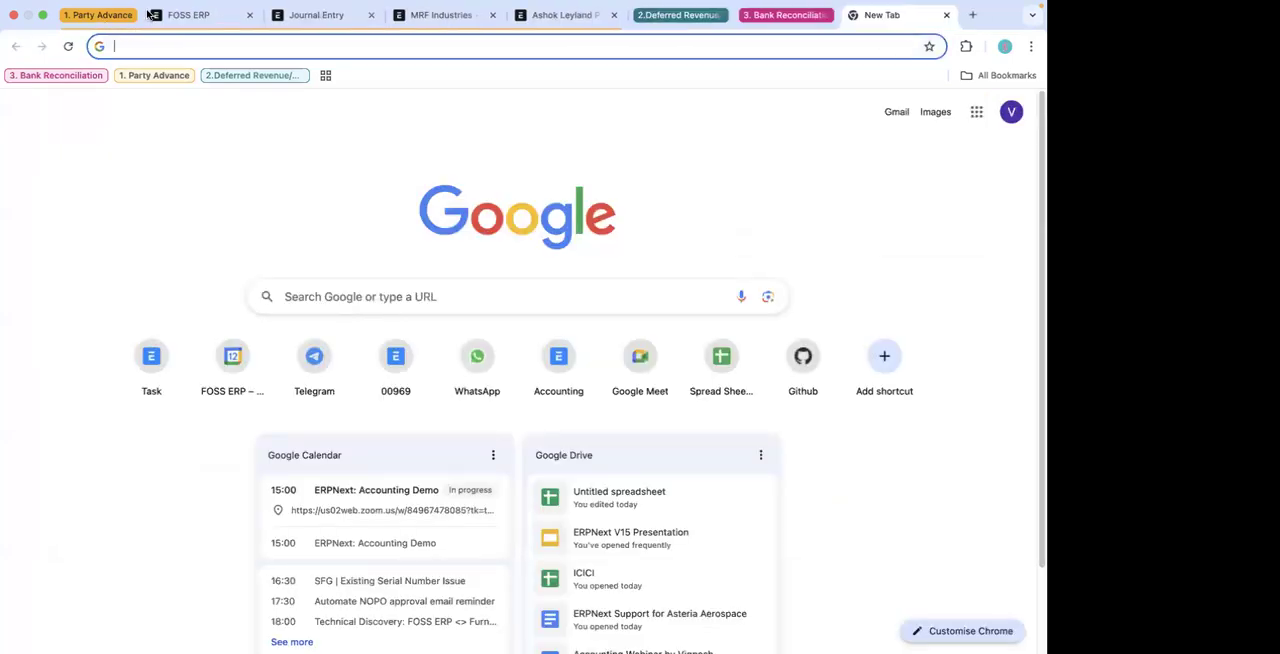
click(215, 15)
click(300, 15)
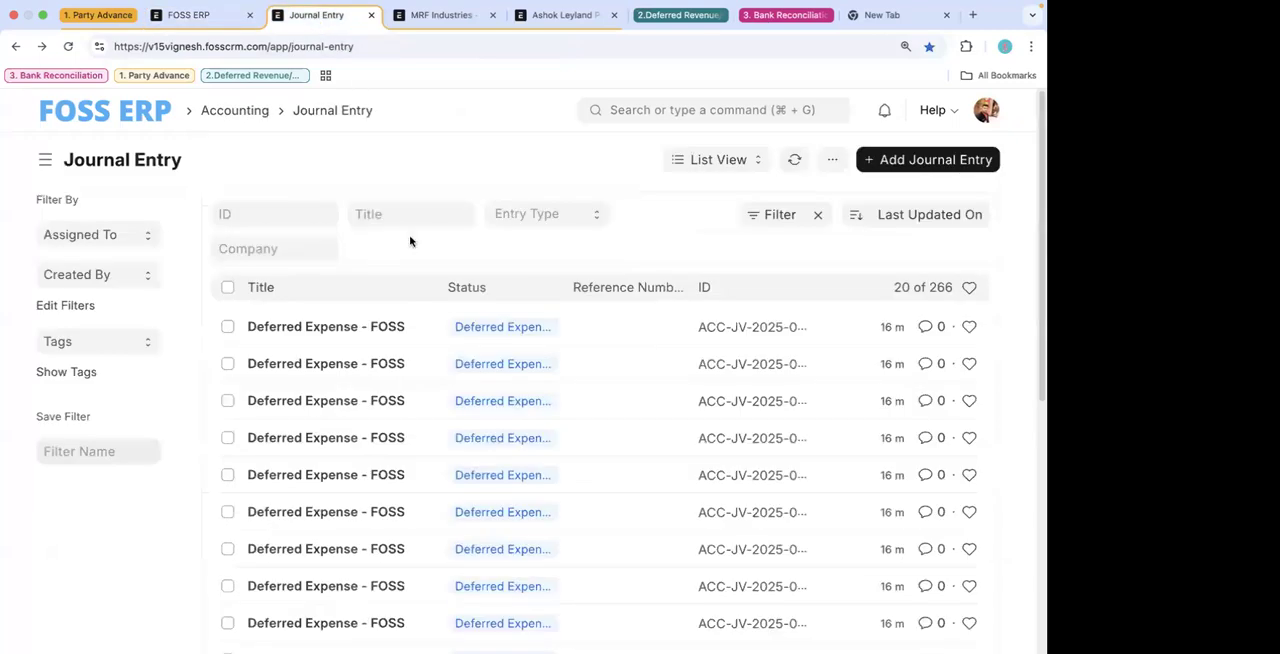
click(425, 17)
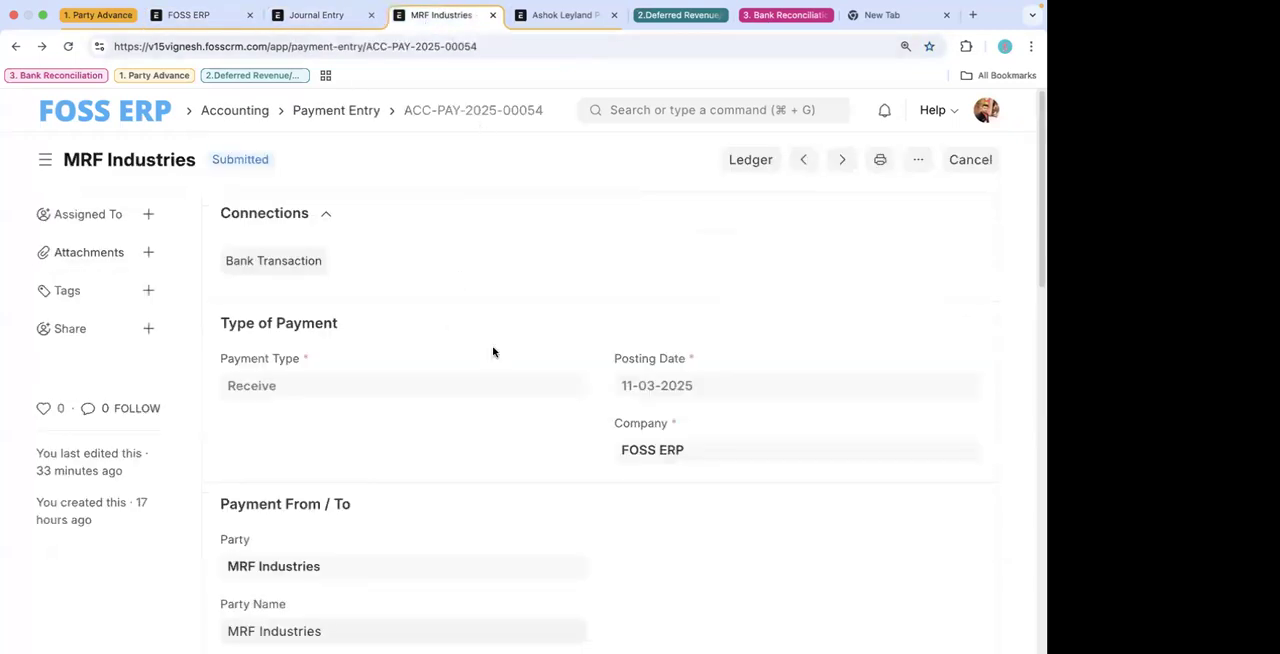
- Review the MRF Industries payment entry's party and payment details, expanding its Accounts section to examine the paid-from and paid-to accounts
scroll(493, 352, down, 5)
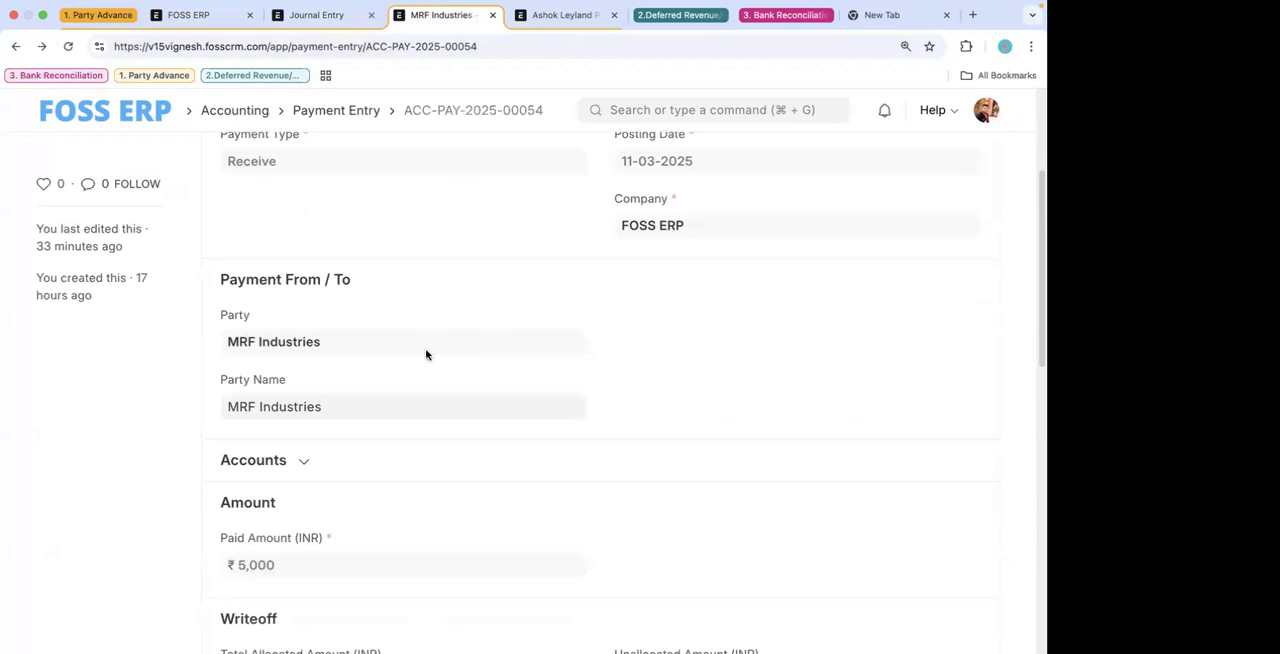
scroll(425, 354, up, 1)
scroll(425, 354, down, 5)
scroll(425, 354, up, 10)
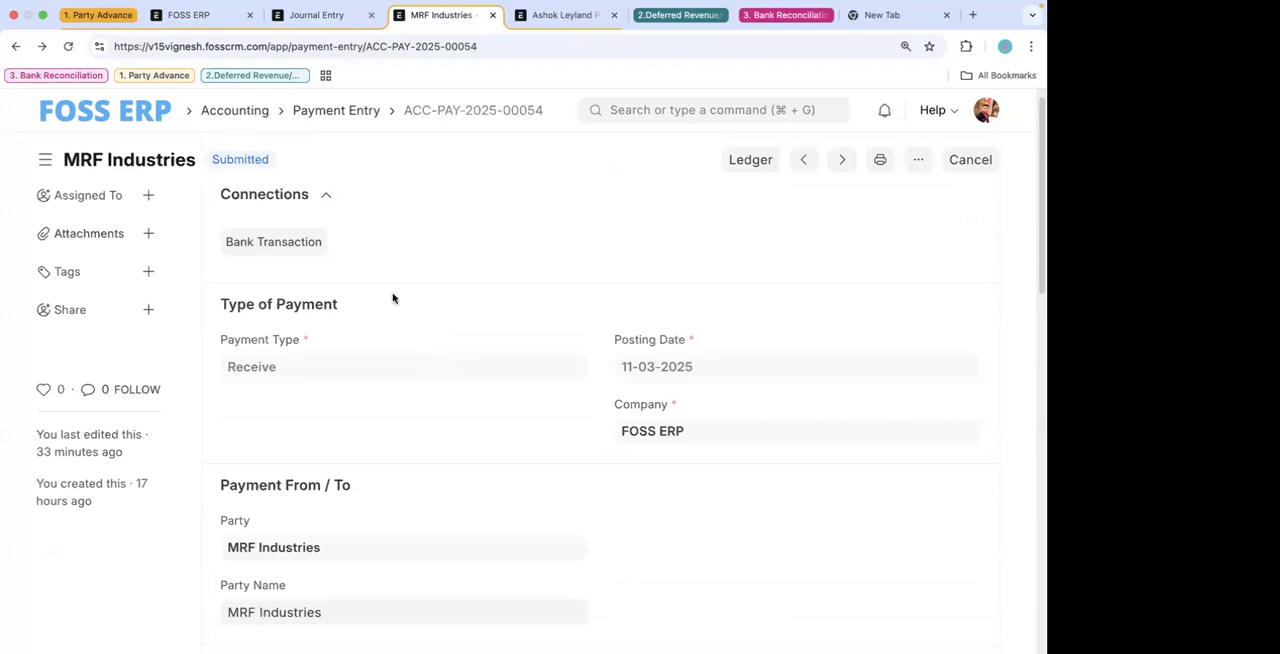
scroll(366, 454, down, 5)
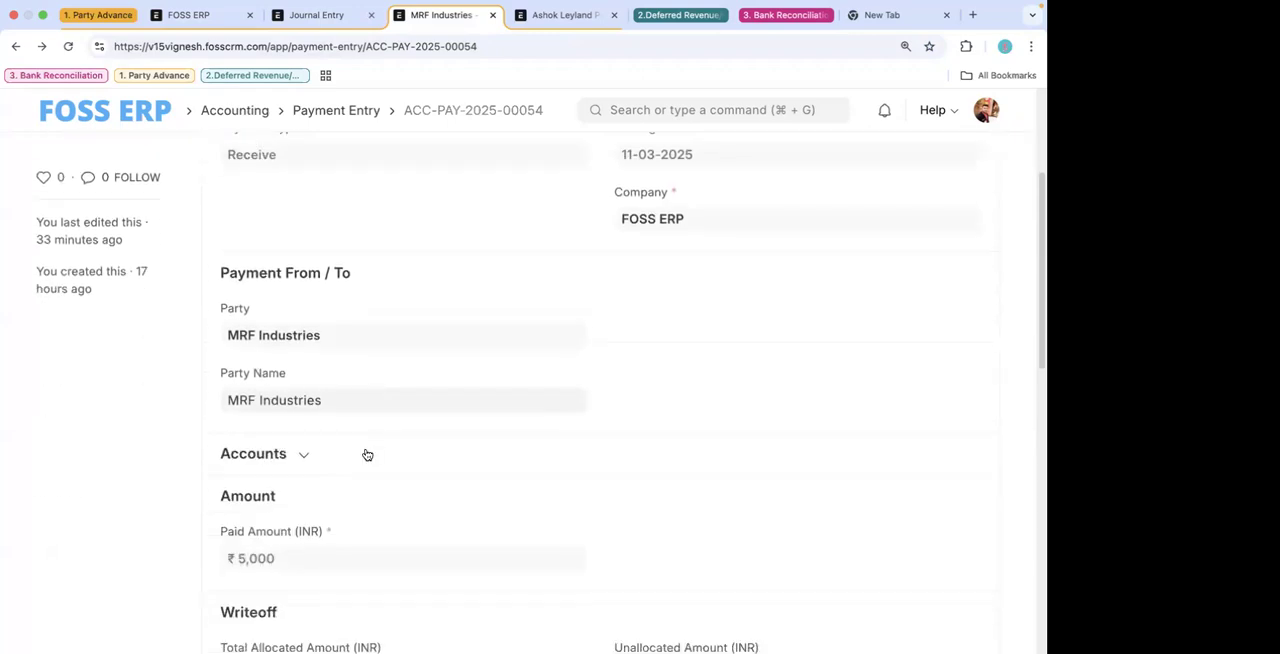
click(289, 455)
scroll(386, 472, down, 4)
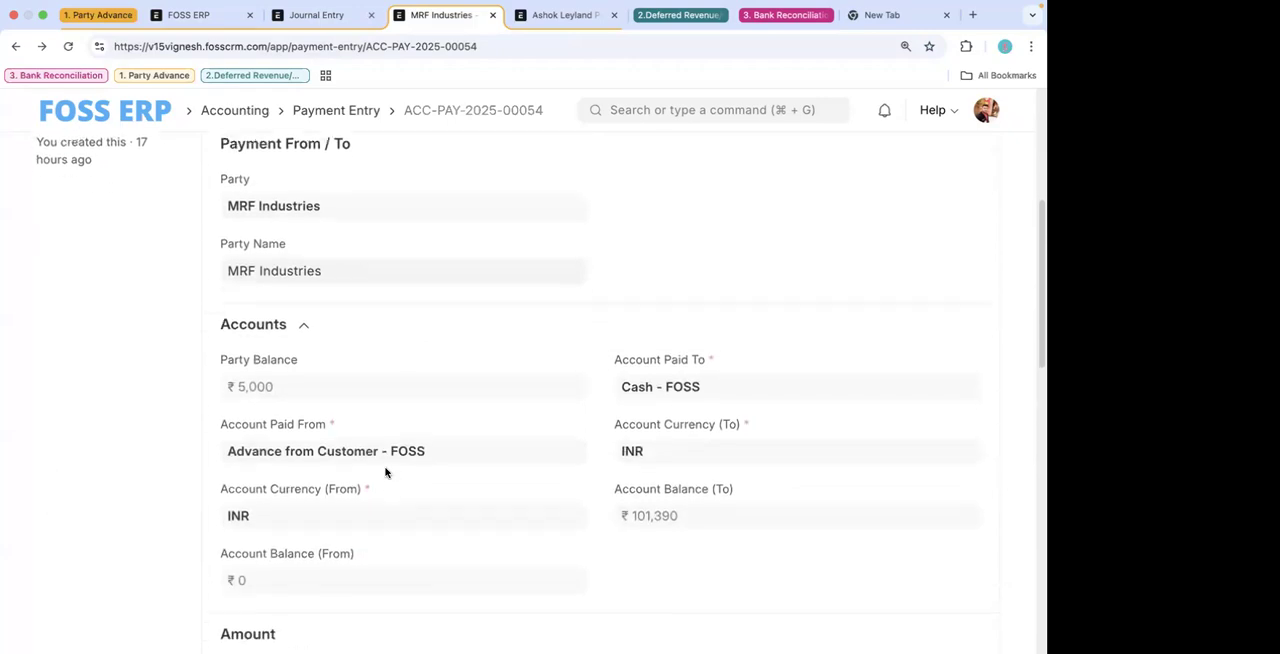
scroll(357, 371, up, 2)
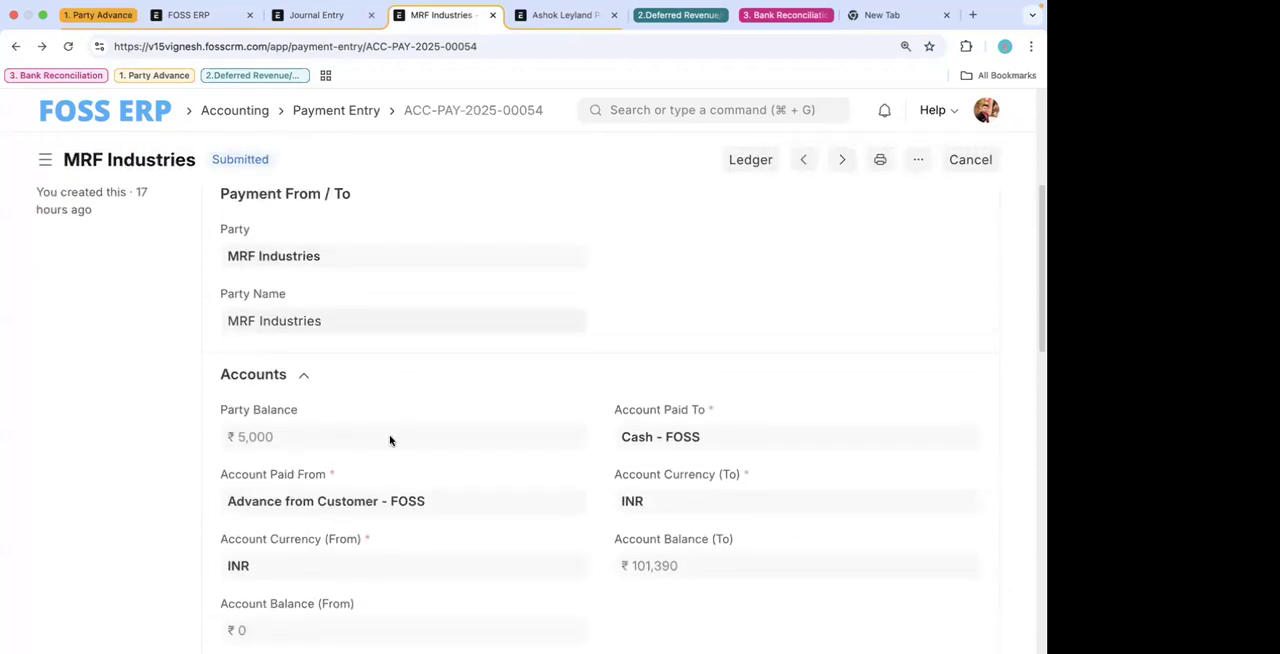
scroll(457, 240, up, 6)
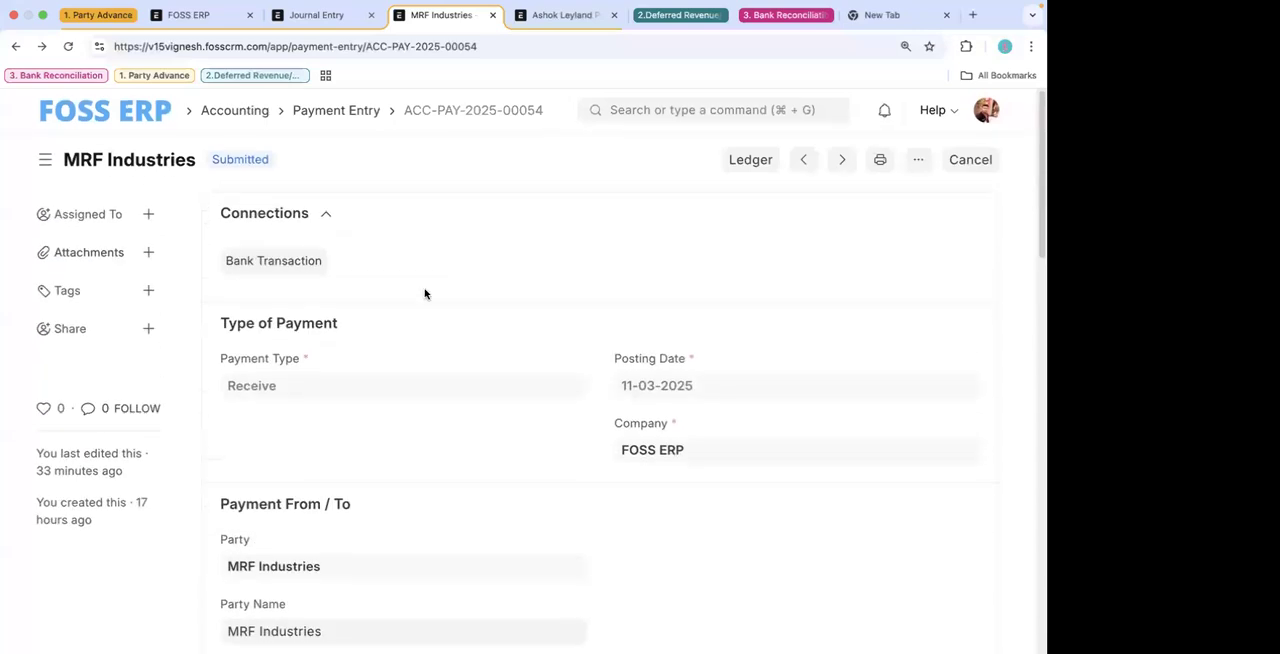
- Duplicate the payment entry's browser tab and start a new sales invoice in the copy
right_click(447, 15)
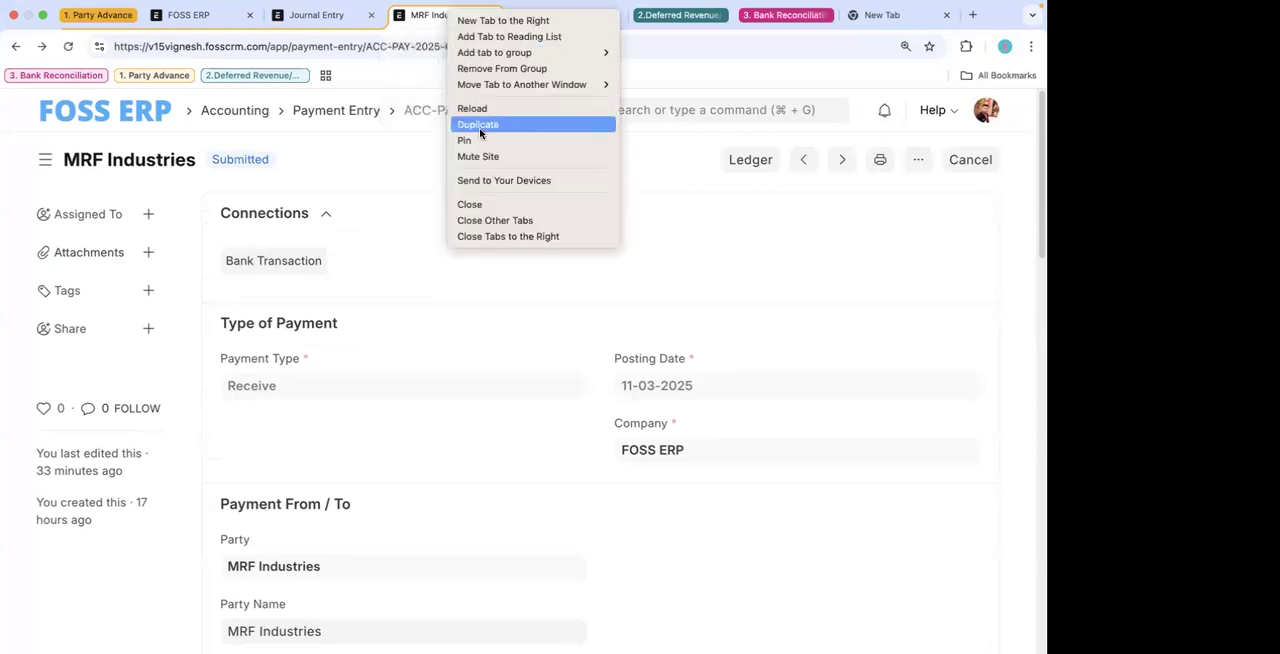
click(479, 127)
click(400, 12)
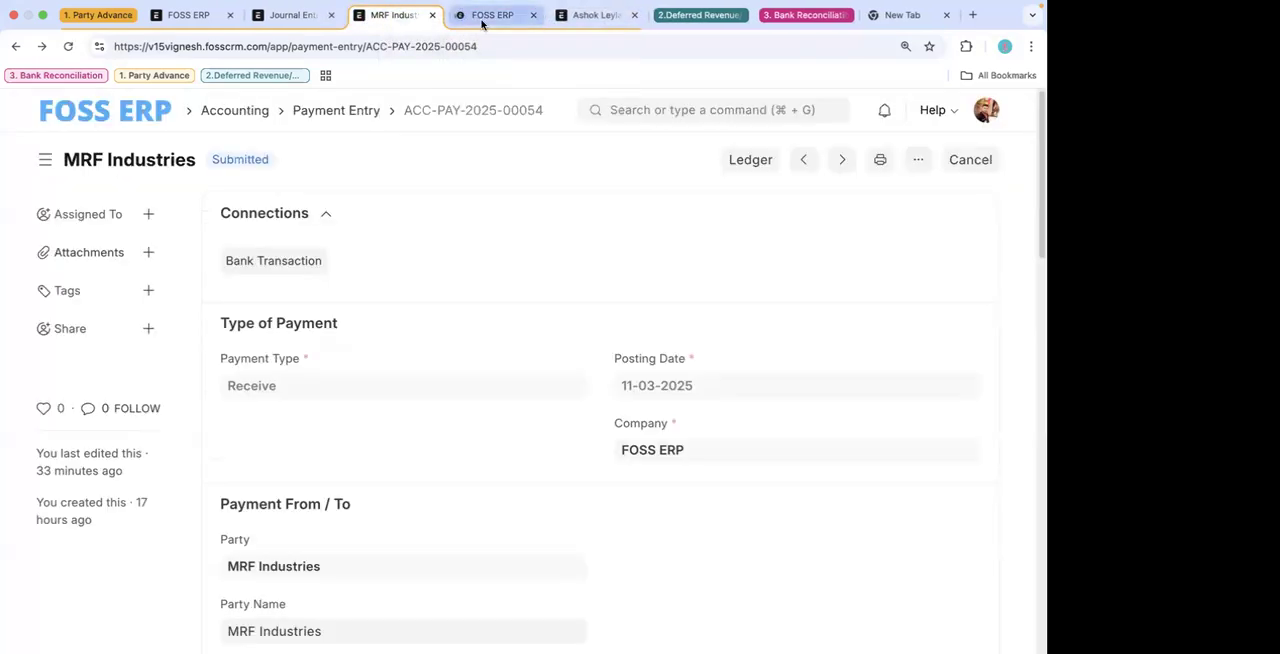
click(480, 16)
click(650, 110)
text(sales in)
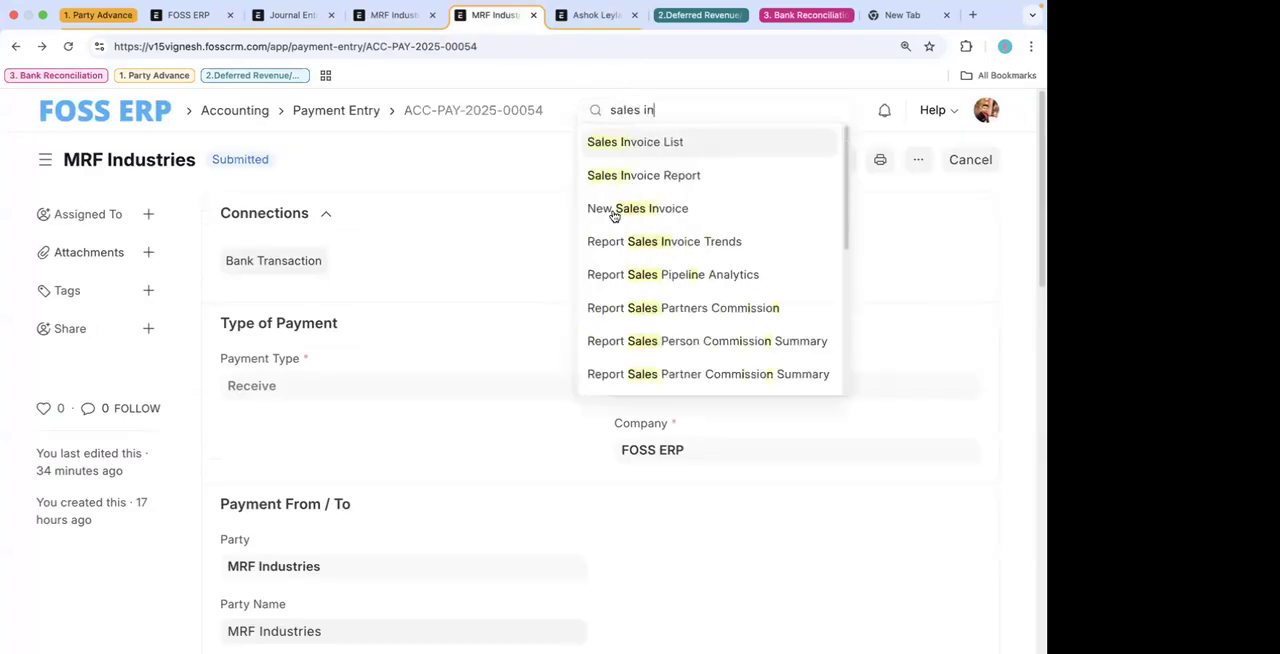
click(628, 143)
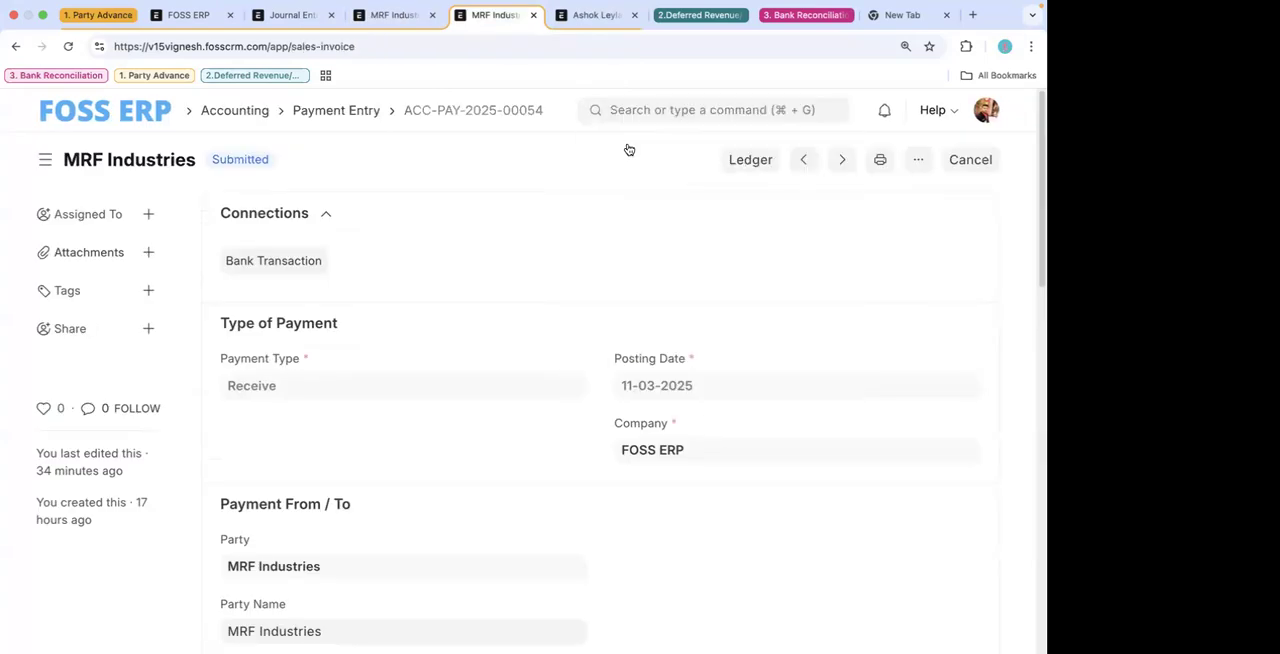
click(925, 161)
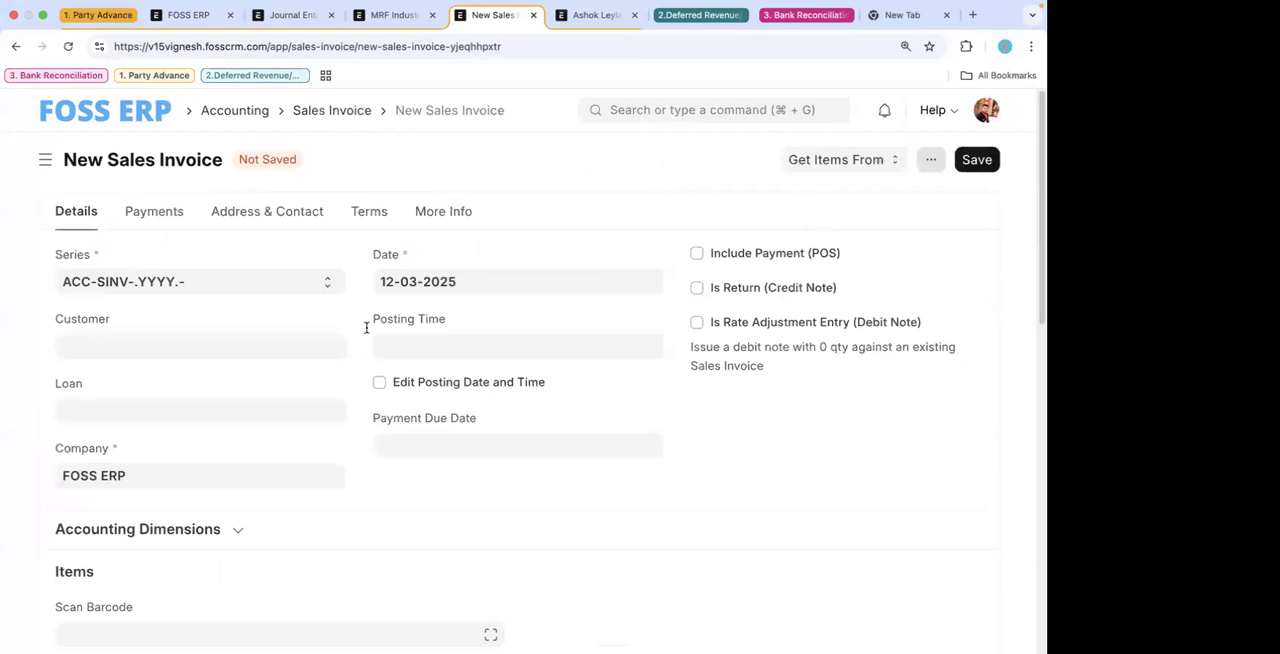
- Set MRF Industries as the customer of the new sales invoice
click(228, 342)
text(mr)
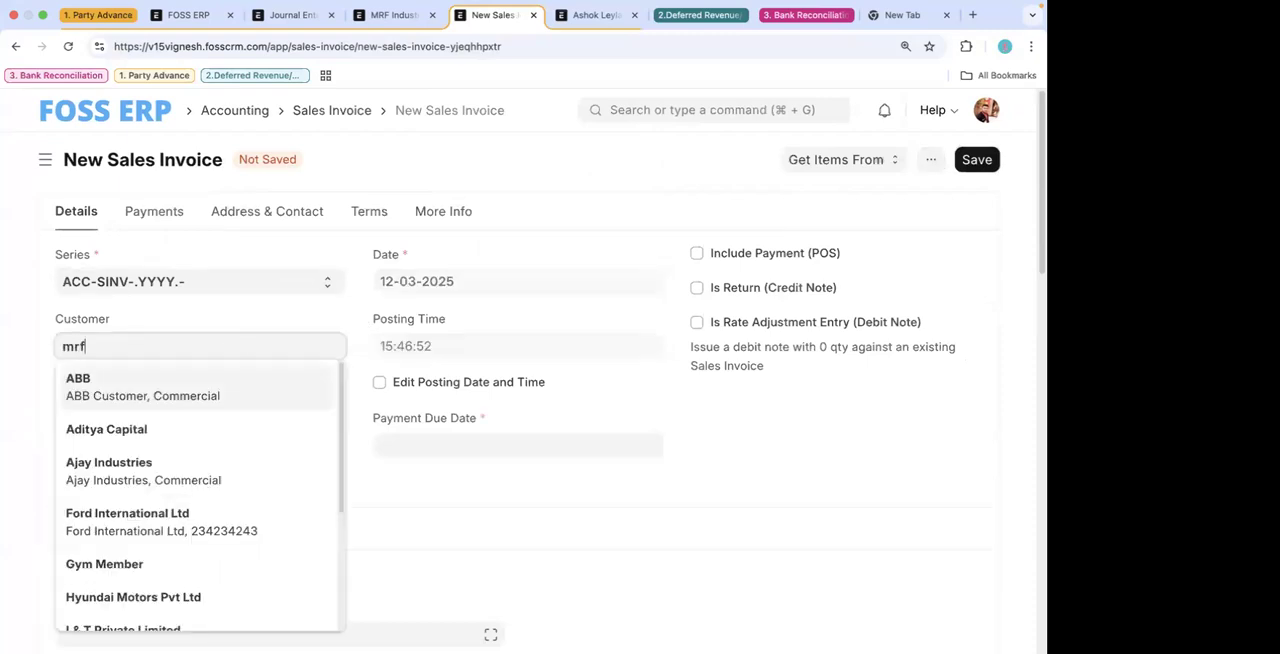
text(f)
click(200, 380)
- Add Engine Gasket as the invoice's first item at a rate of 5000 and save the invoice
scroll(221, 486, down, 3)
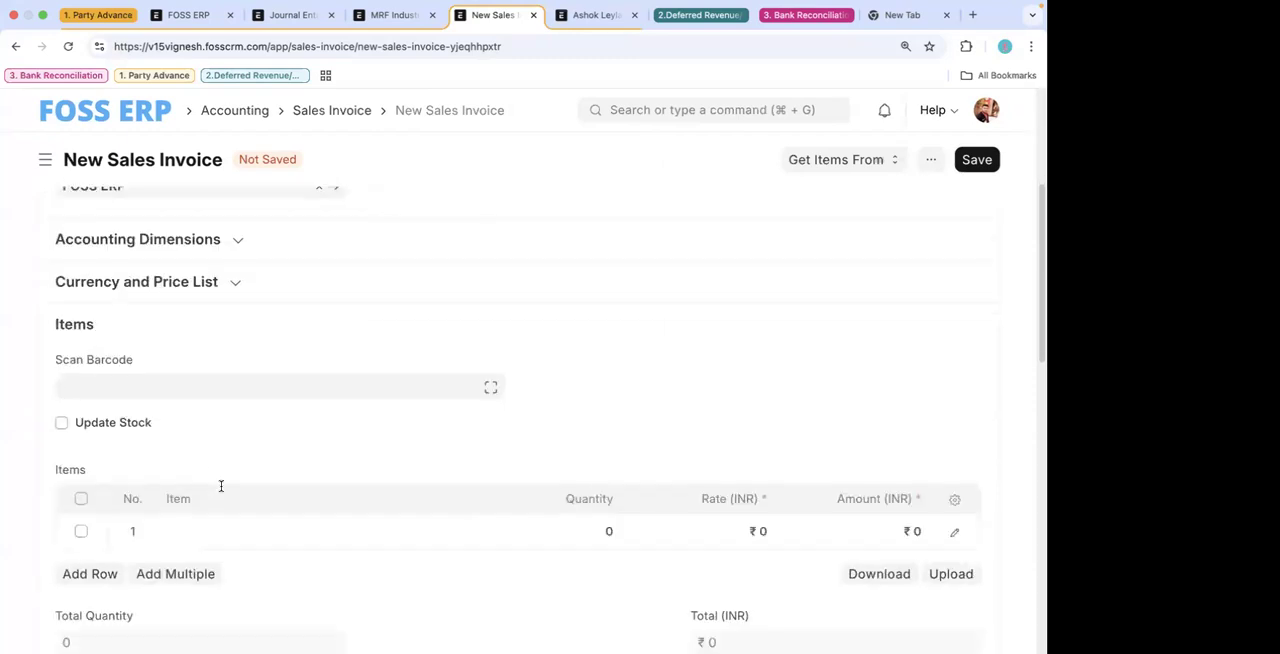
click(258, 530)
scroll(262, 527, down, 2)
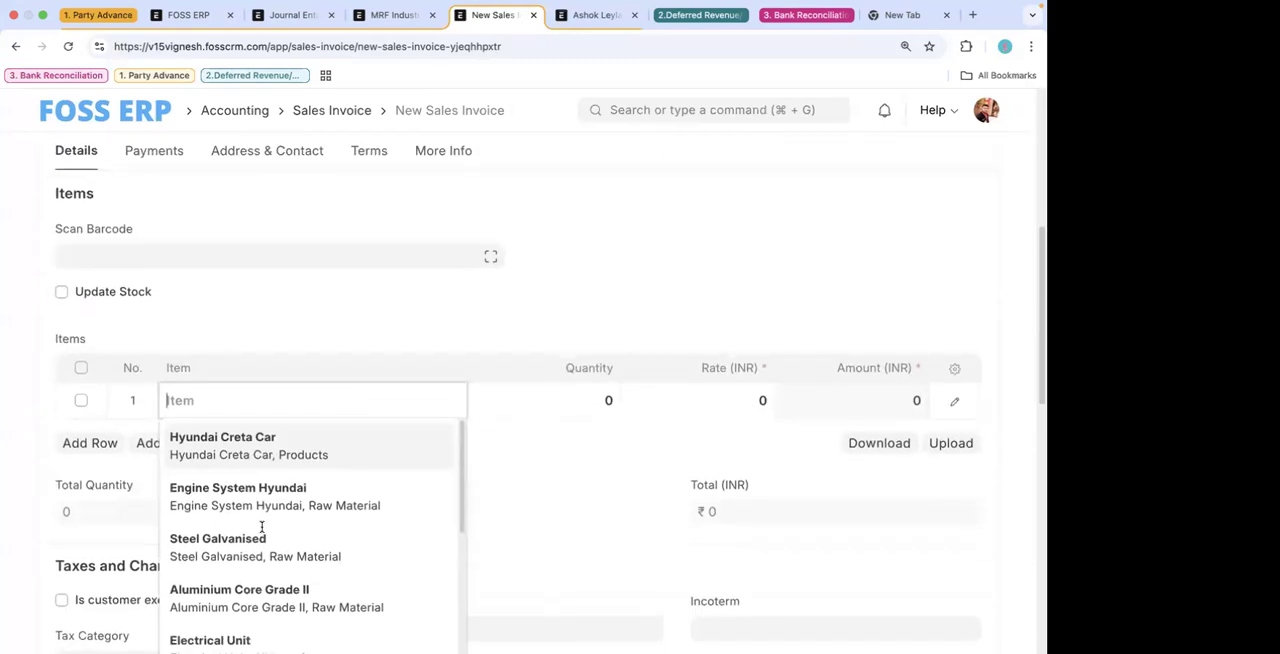
text(eng)
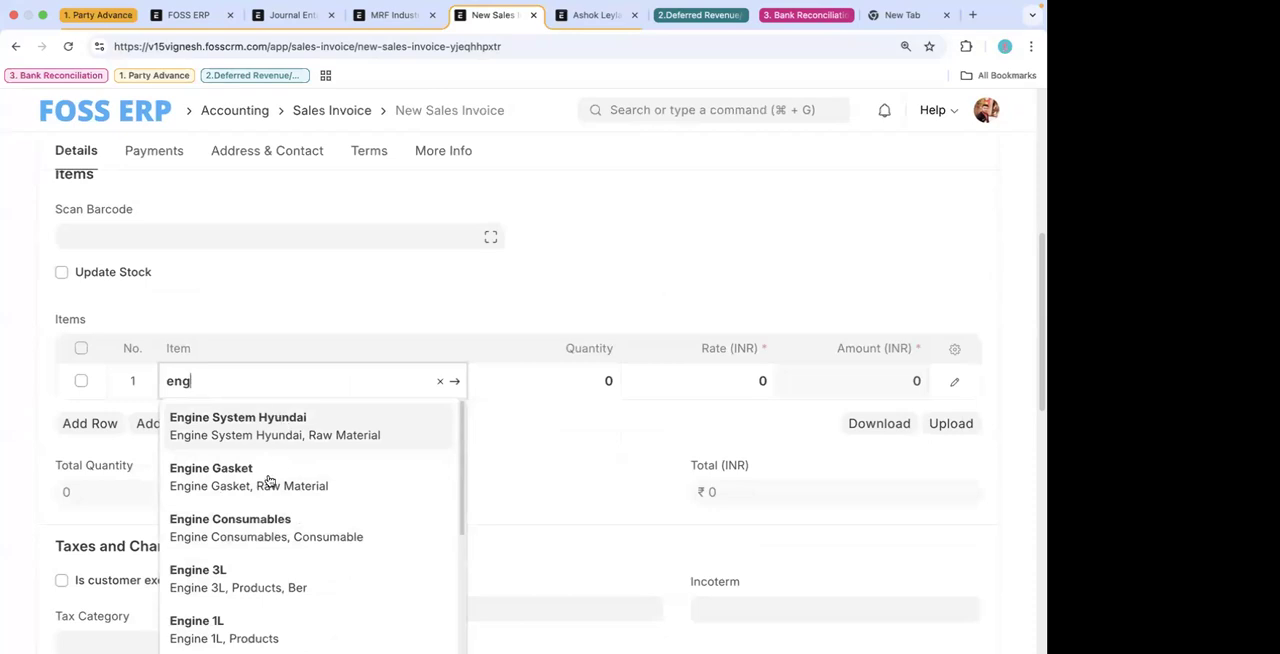
click(268, 481)
click(733, 377)
text(5000)
click(630, 412)
key(ctrl+s)
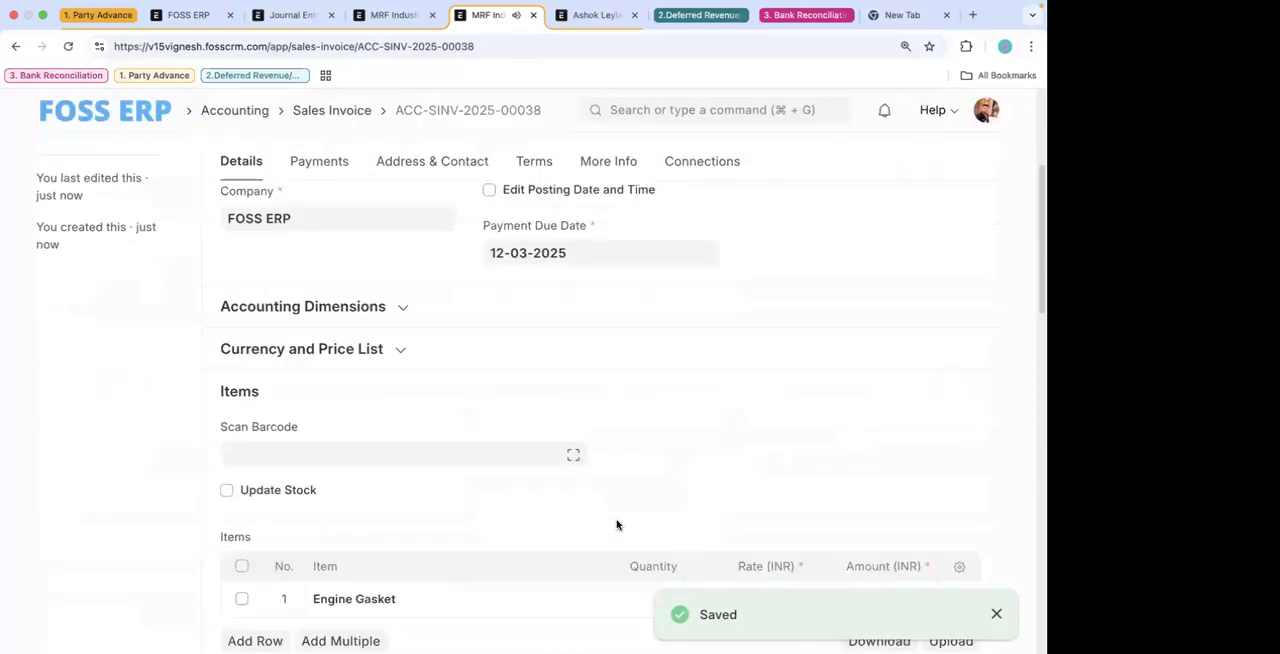
- Fetch the advances received from MRF Industries into the sales invoice's Advances table
scroll(616, 525, down, 6)
scroll(615, 497, up, 12)
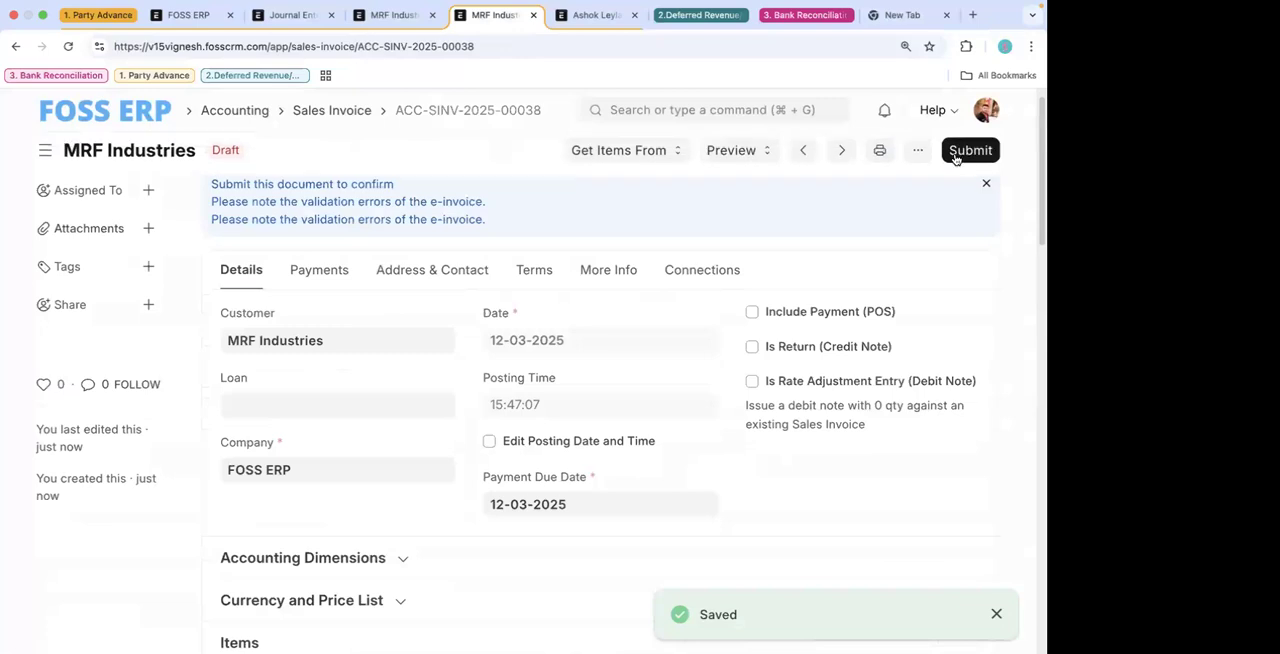
click(320, 277)
click(356, 336)
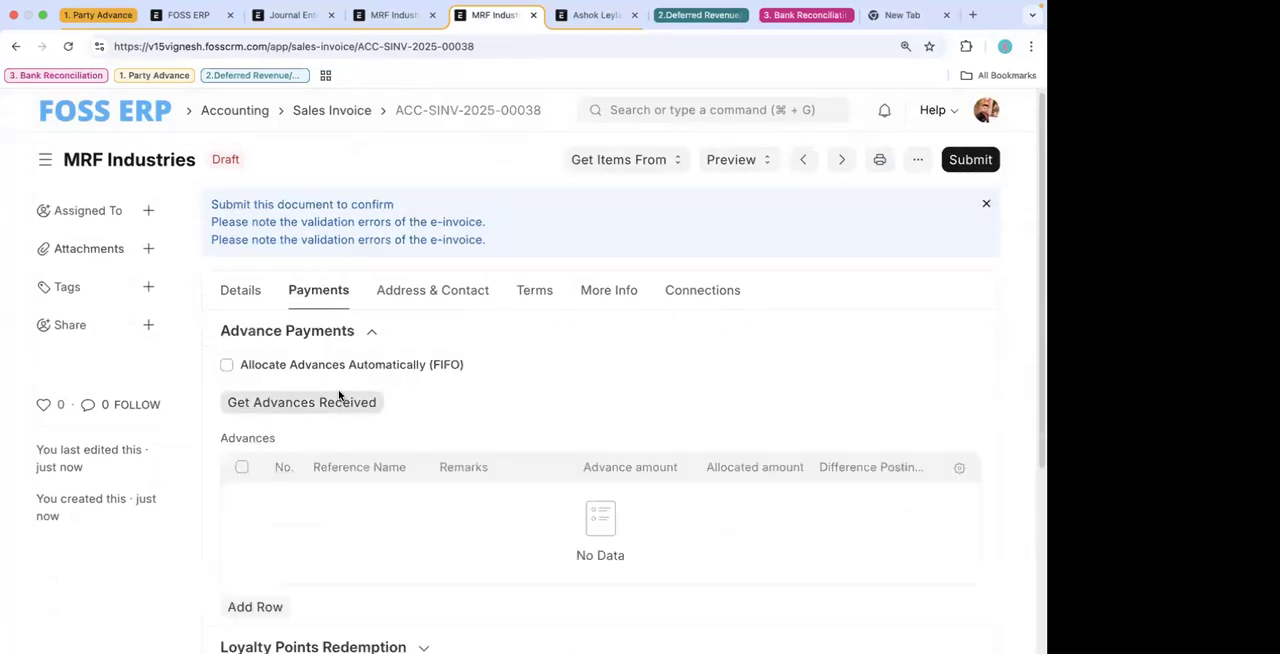
click(299, 405)
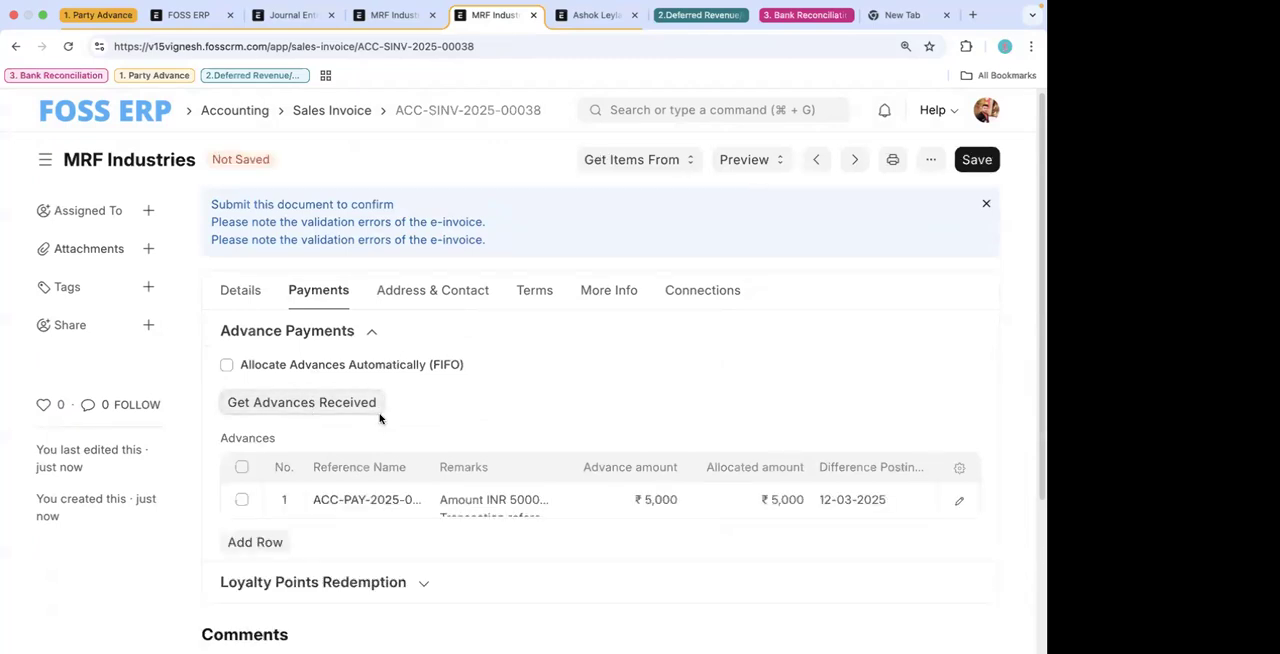
scroll(474, 449, down, 1)
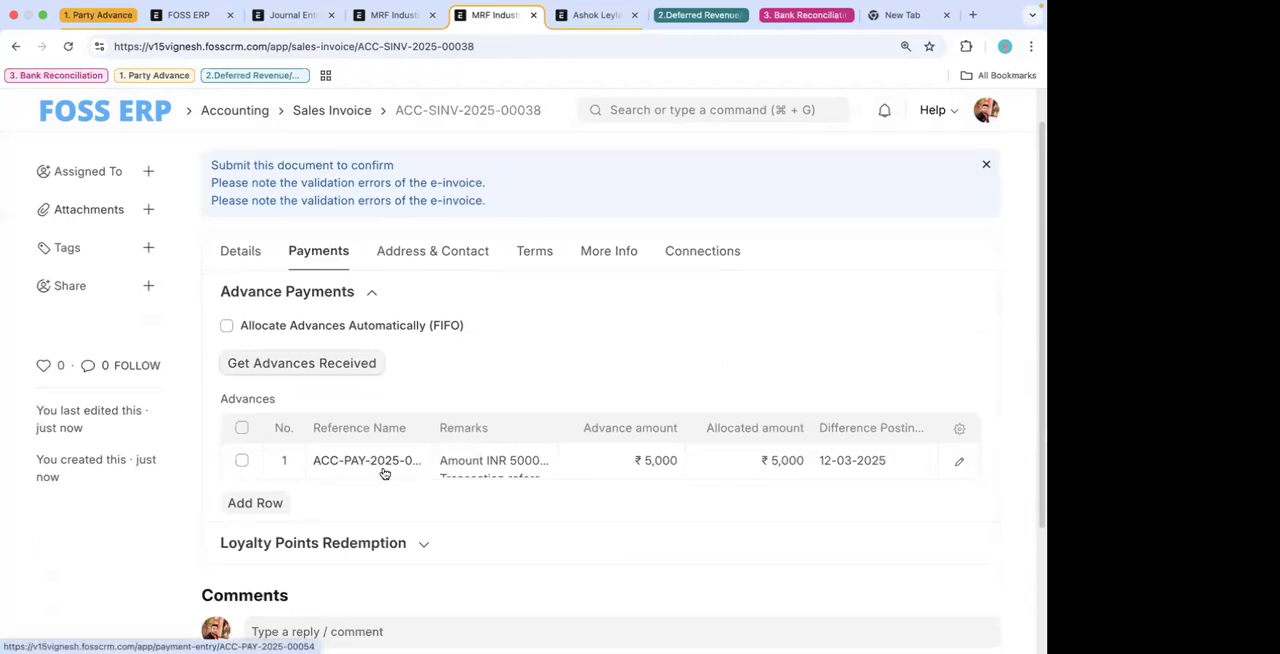
- Copy the ID of the MRF Industries payment entry and review its Accounts section
click(398, 17)
drag(499, 116, 417, 134)
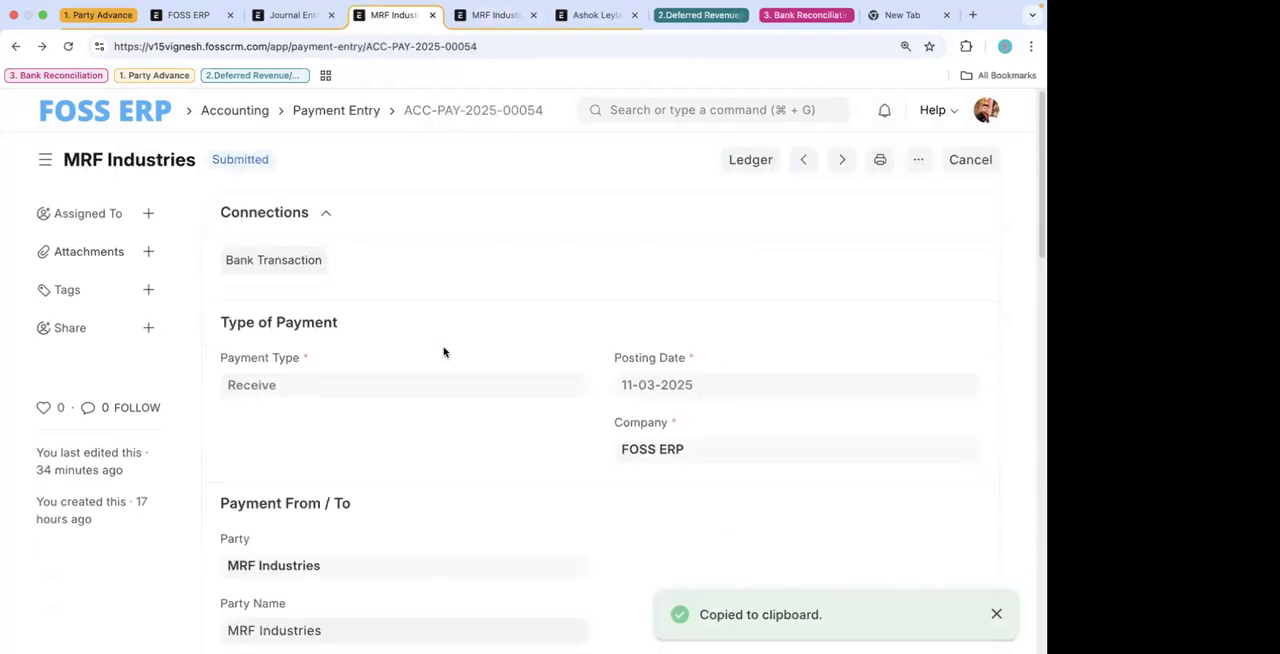
scroll(440, 355, down, 3)
scroll(415, 457, down, 1)
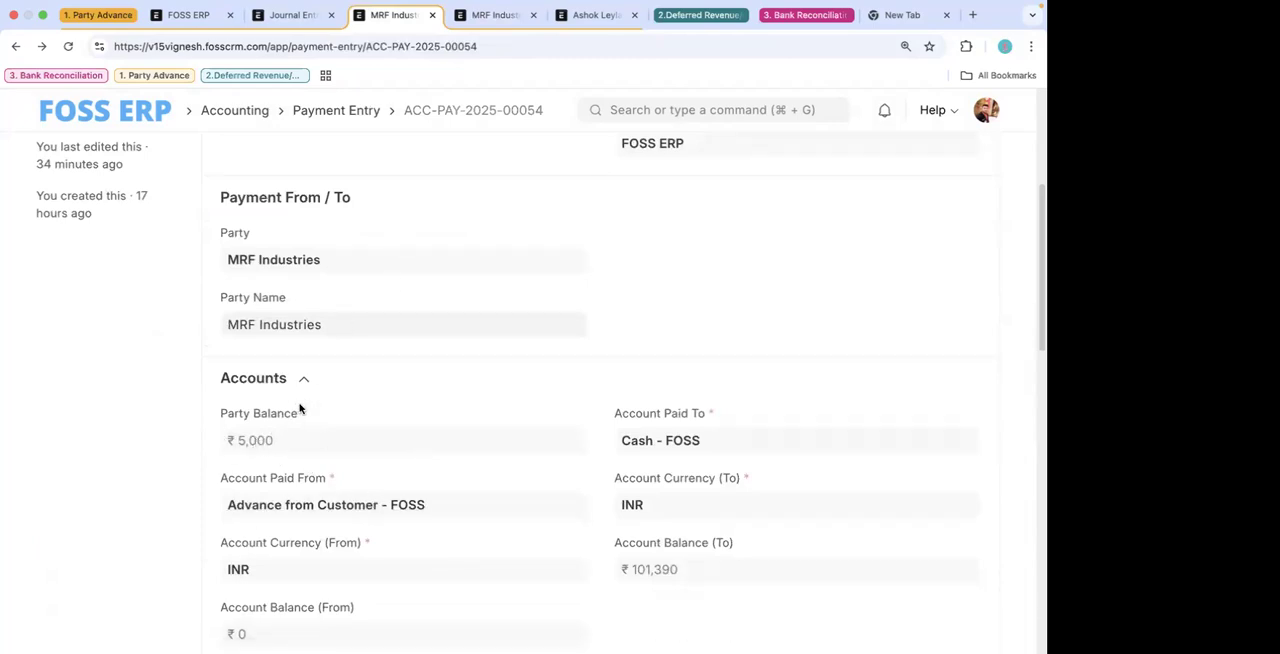
- Fetch the advances received again in the sales invoice and find the copied payment entry ID on the page
click(503, 14)
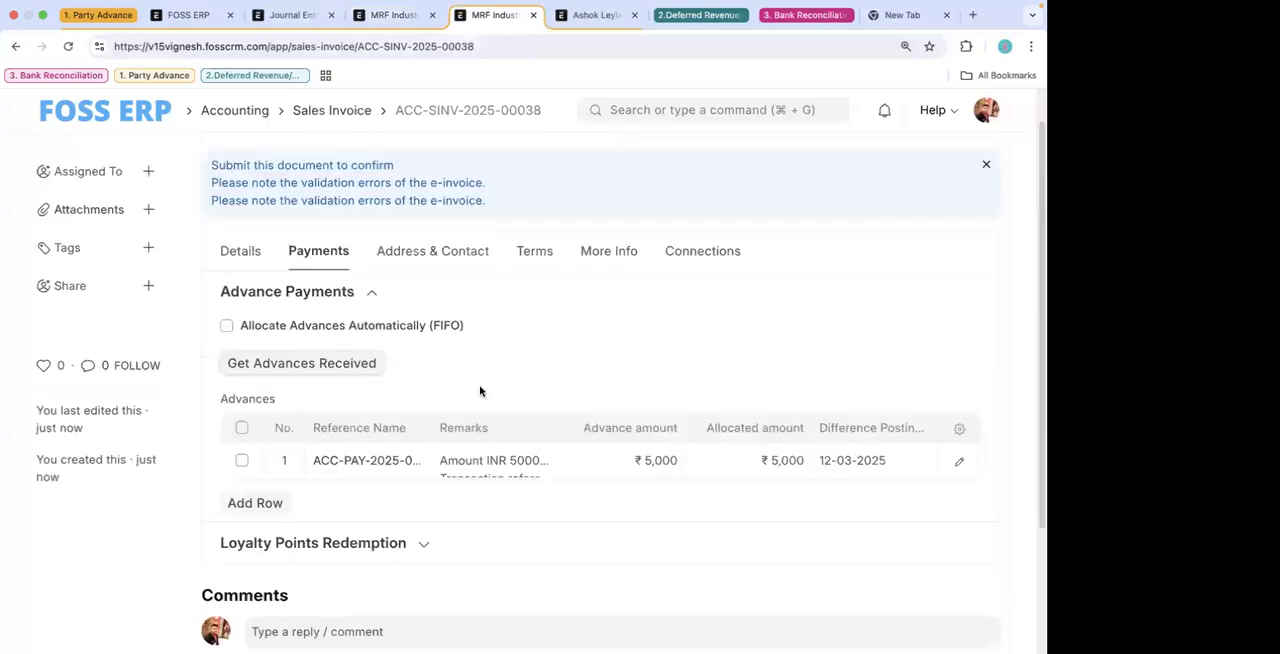
click(255, 255)
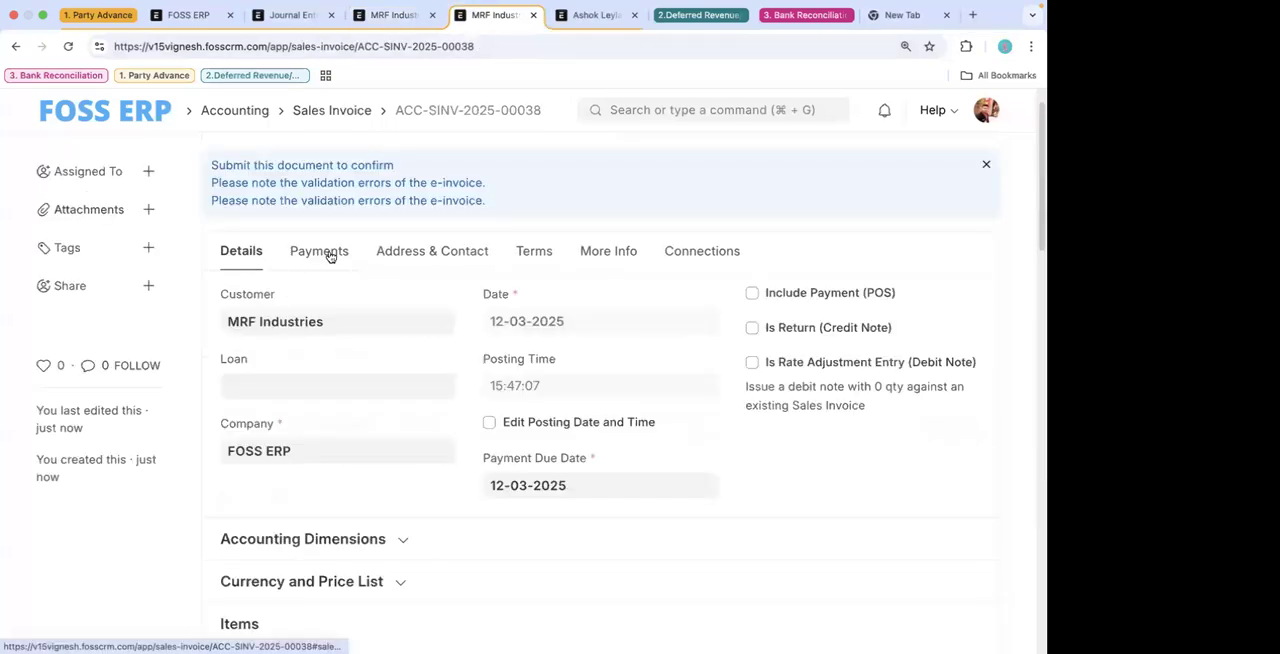
click(330, 257)
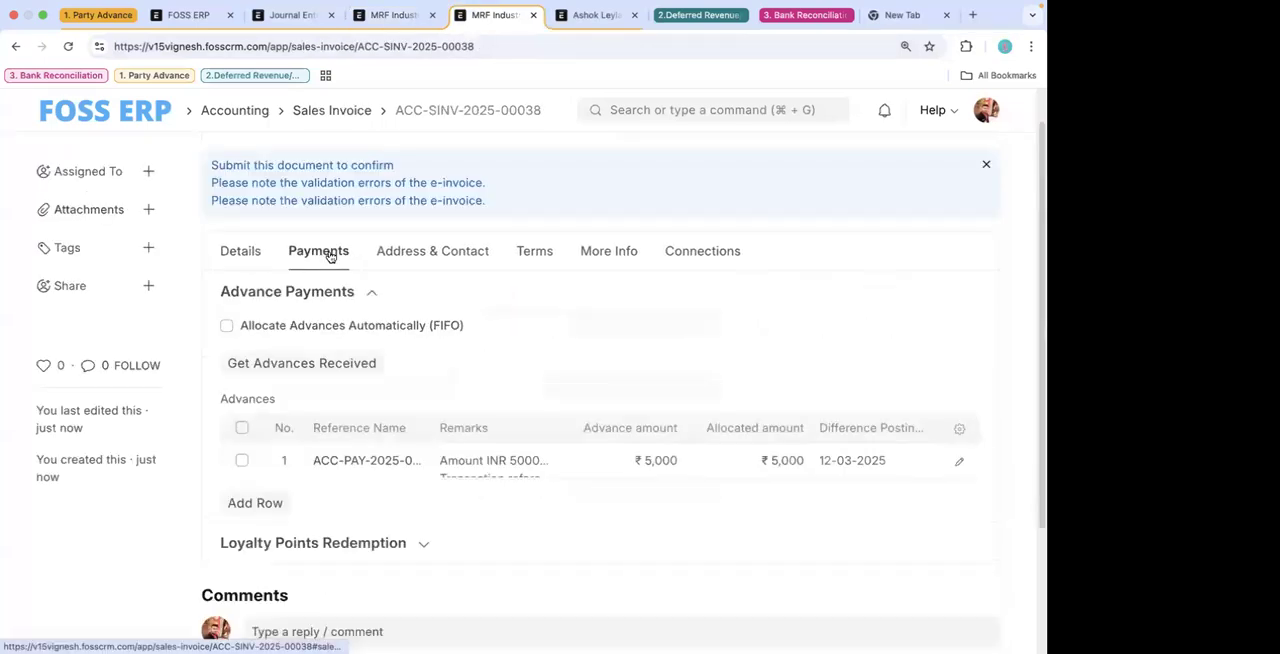
click(336, 365)
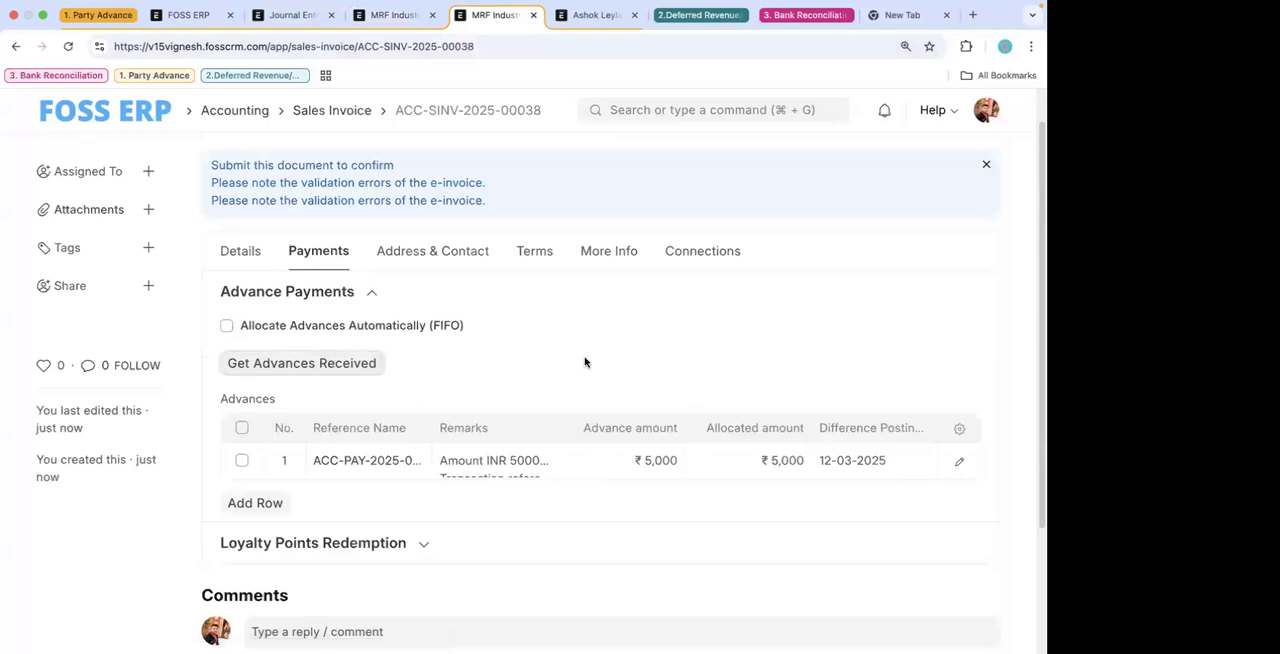
key(super+f)
text(ACC-PAY-2025-00054)
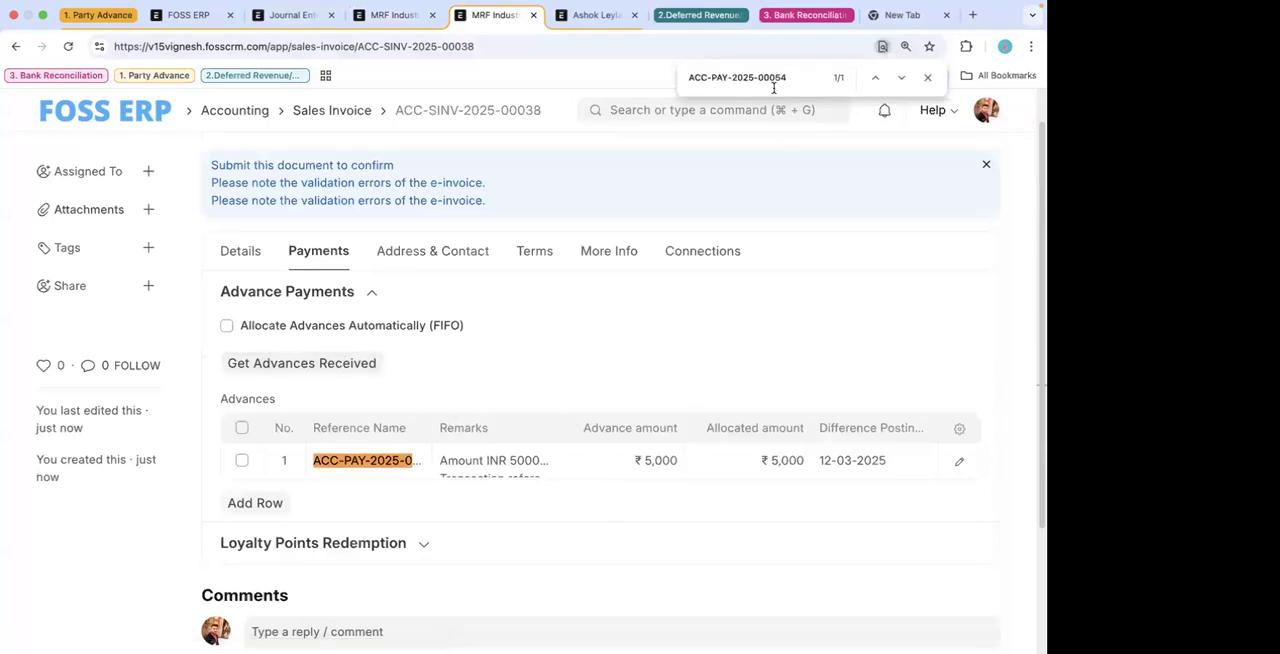
- Check the full details of the first advance row and save the sales invoice with the allocated advance
click(960, 470)
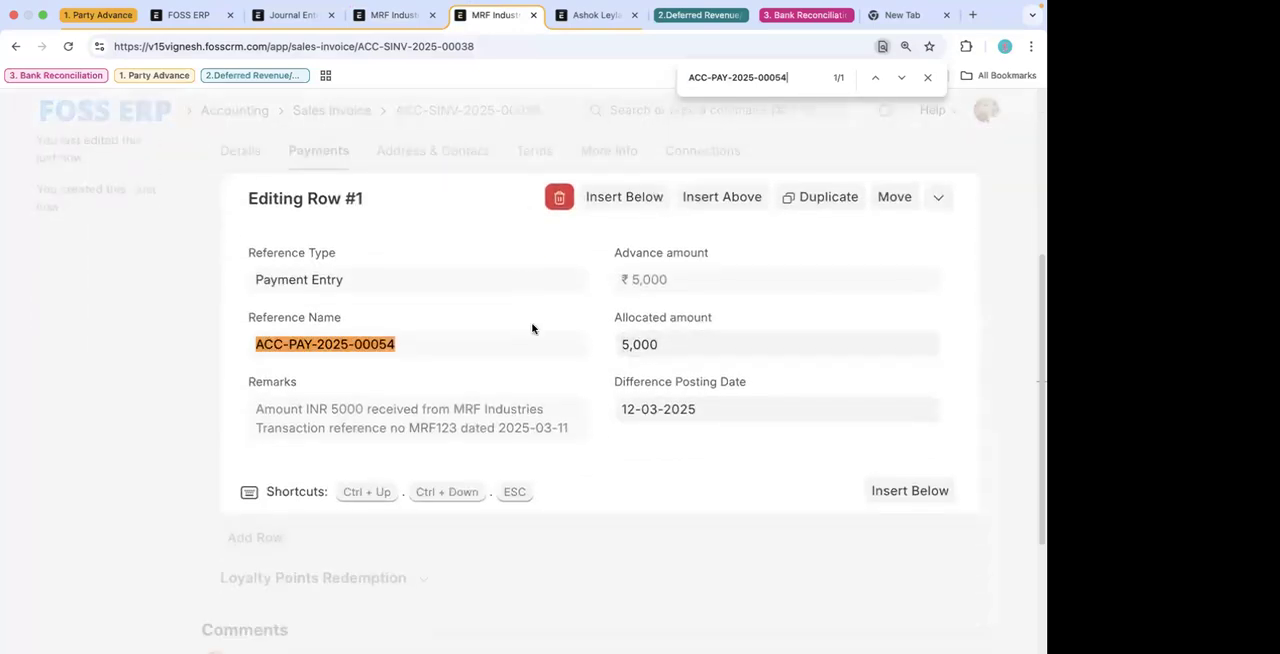
click(144, 370)
scroll(823, 321, up, 3)
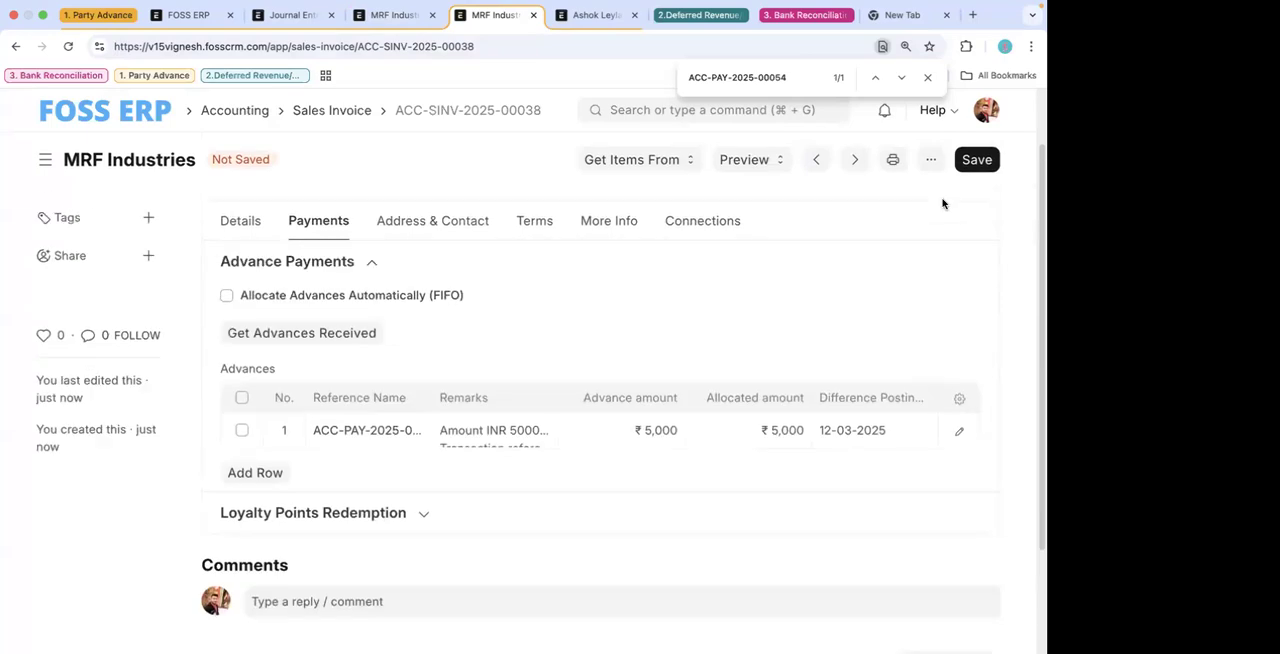
click(975, 163)
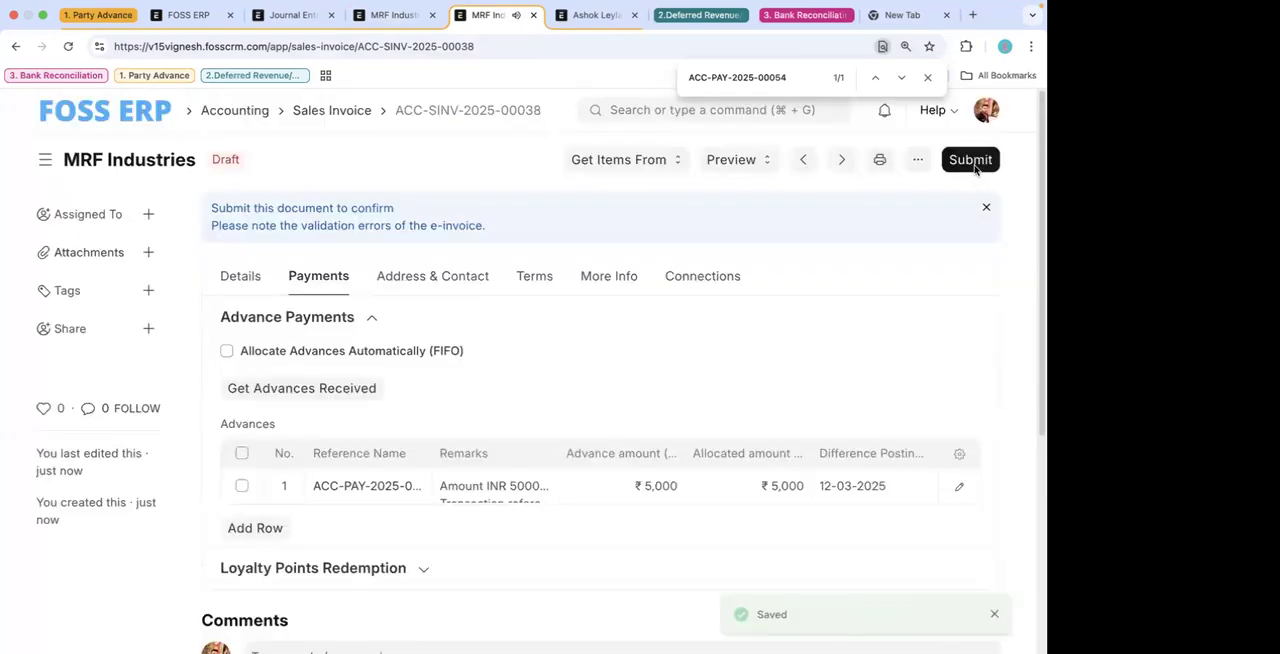
- Submit the MRF Industries sales invoice permanently and review its General Ledger entries
click(971, 160)
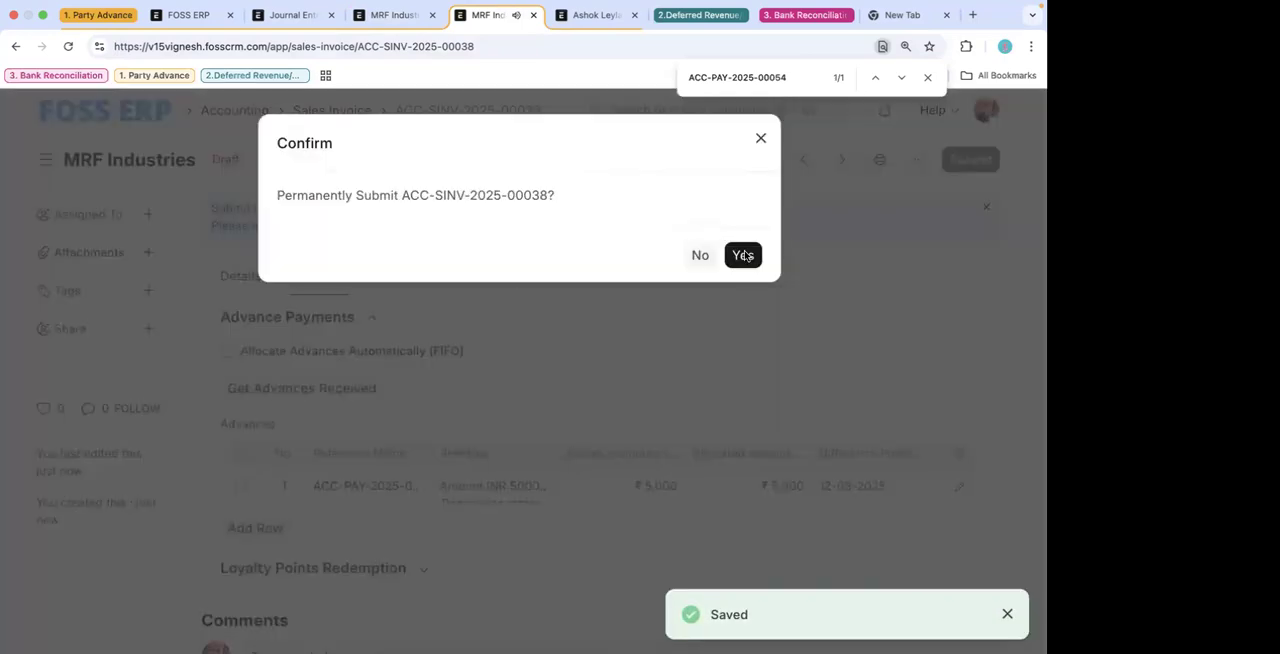
click(744, 255)
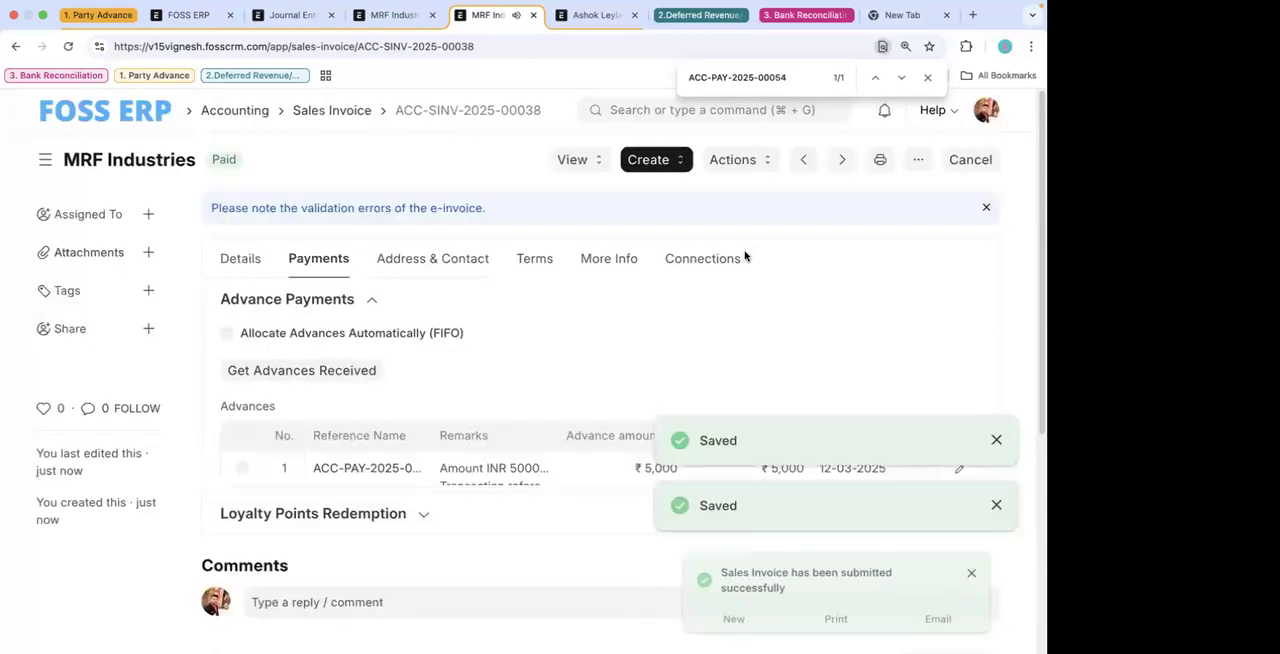
click(583, 160)
click(604, 196)
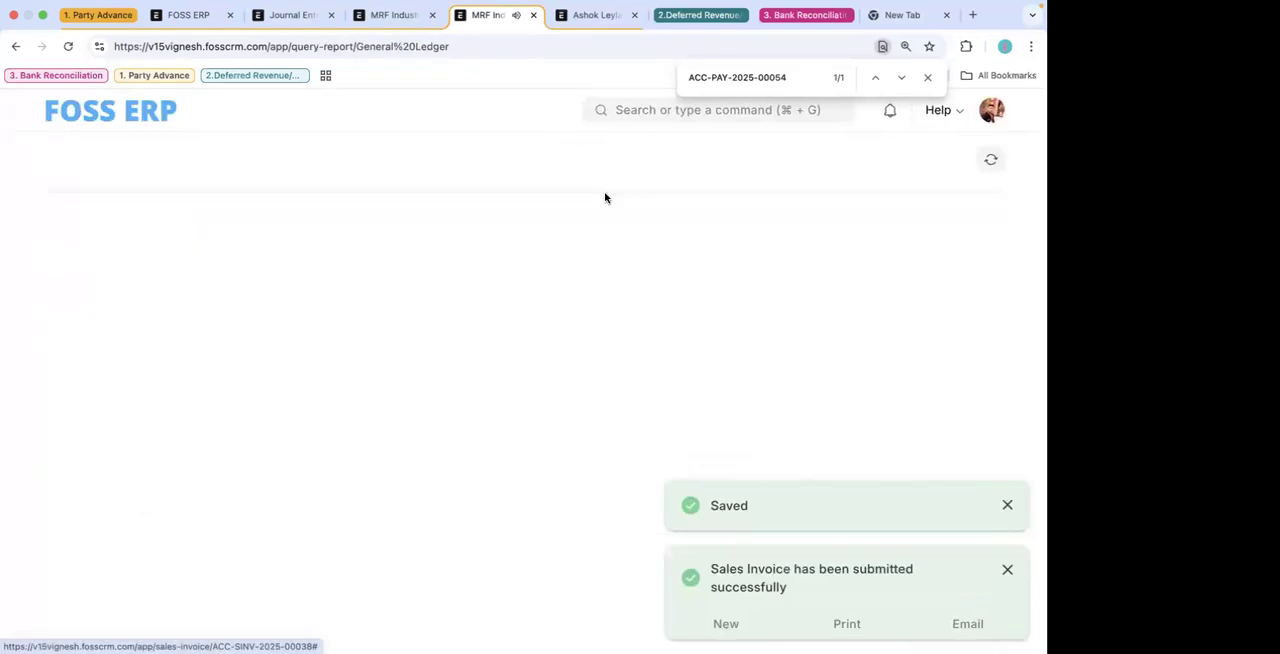
scroll(543, 370, down, 1)
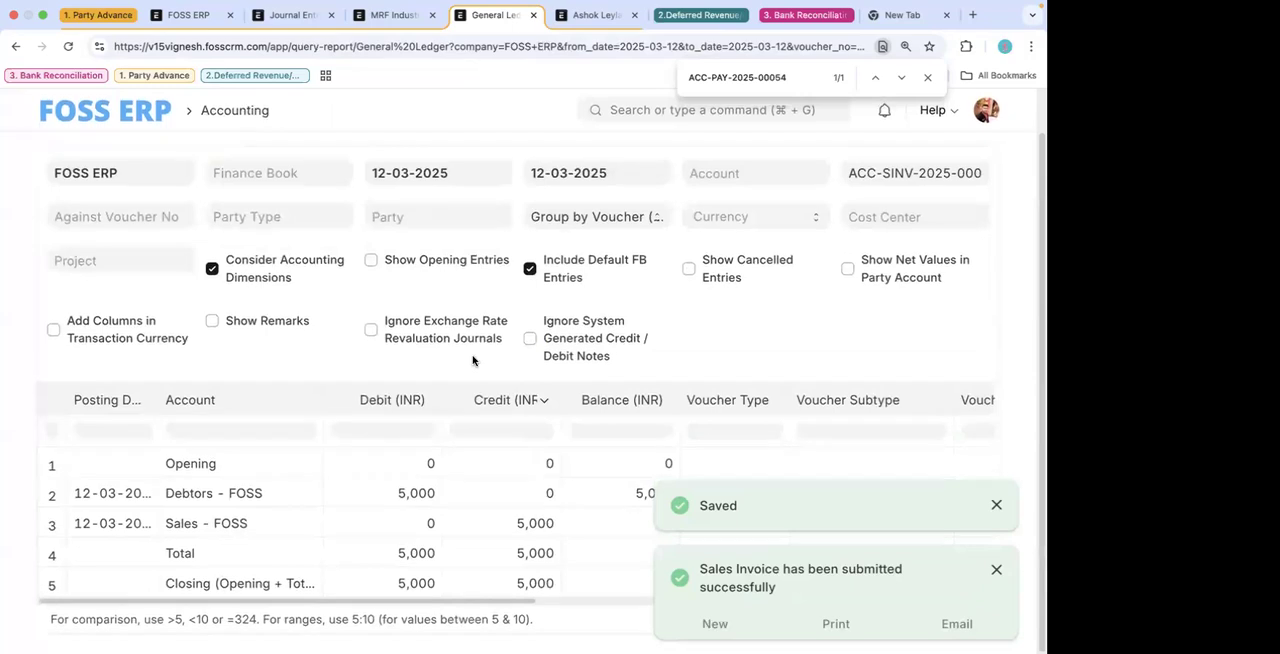
- Open the payment entry linked in the sales invoice's connections and review its General Ledger postings
click(15, 47)
click(710, 262)
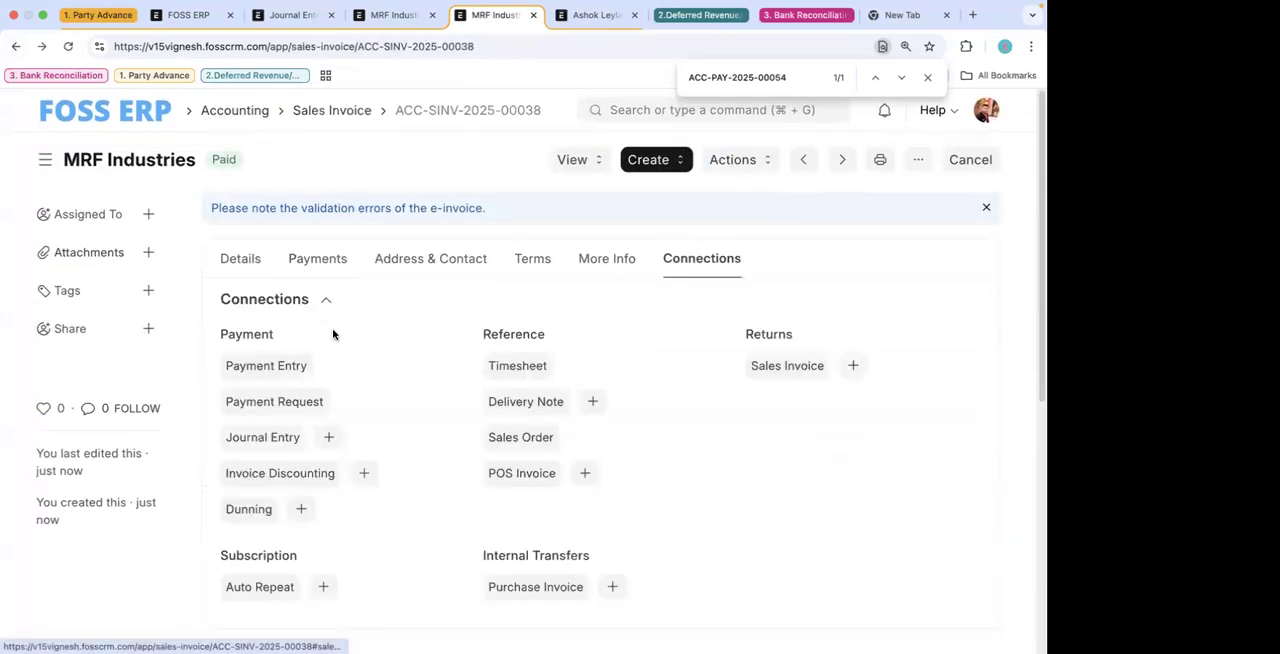
click(280, 366)
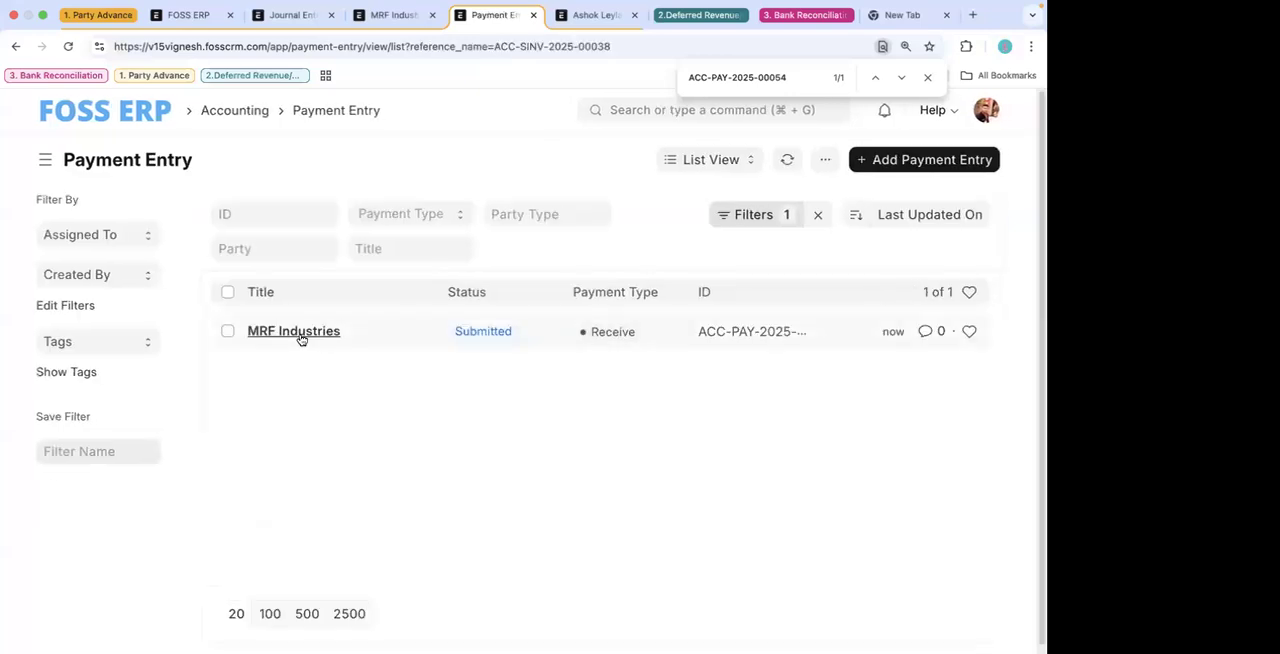
click(297, 333)
scroll(420, 459, down, 2)
scroll(420, 459, up, 2)
click(663, 159)
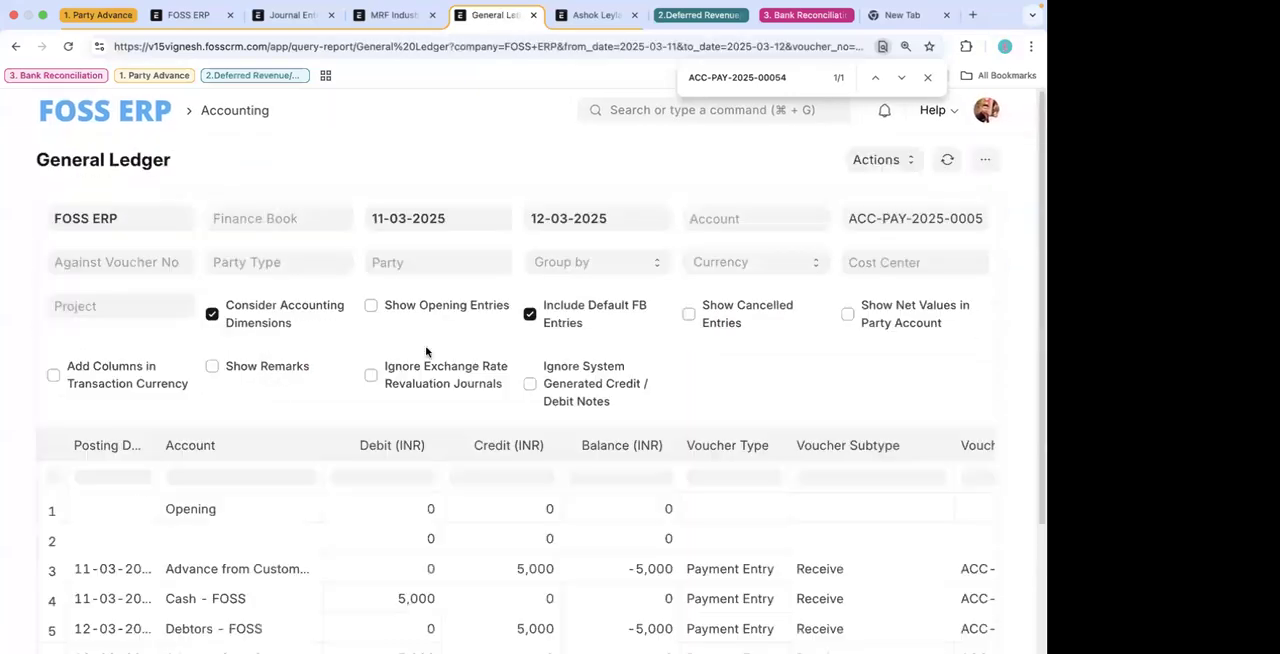
scroll(407, 427, down, 3)
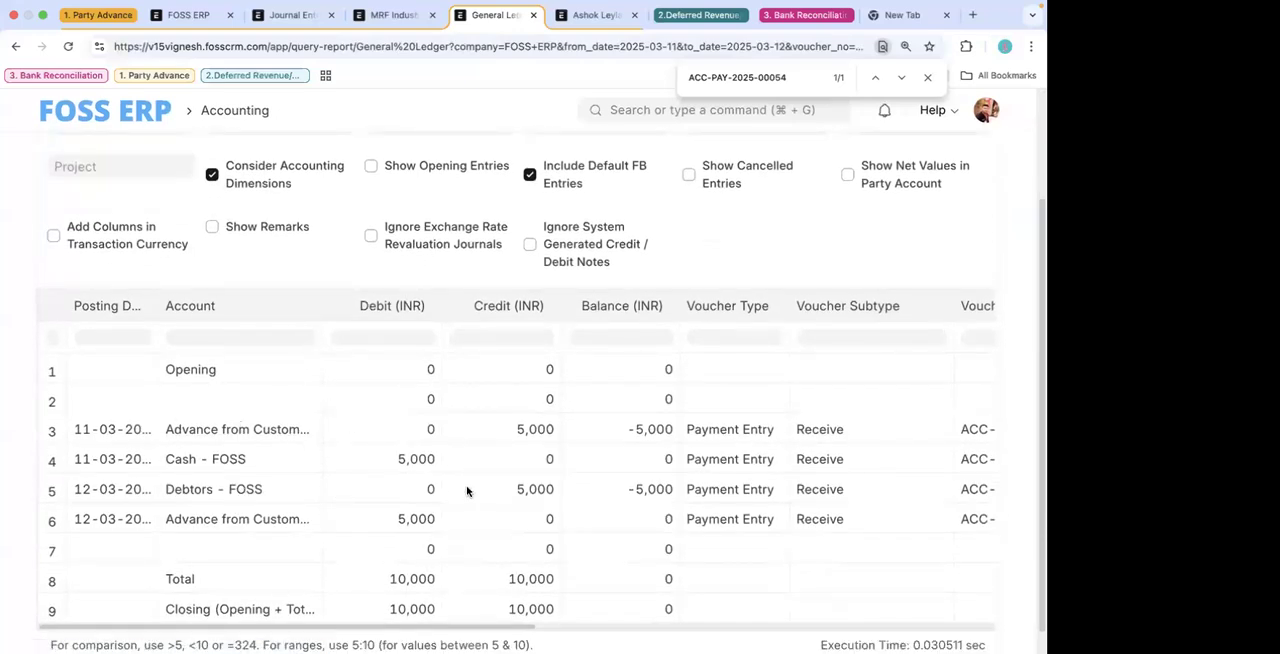
- Return to the sales invoice and reopen the linked payment entry's General Ledger from its connections
click(15, 46)
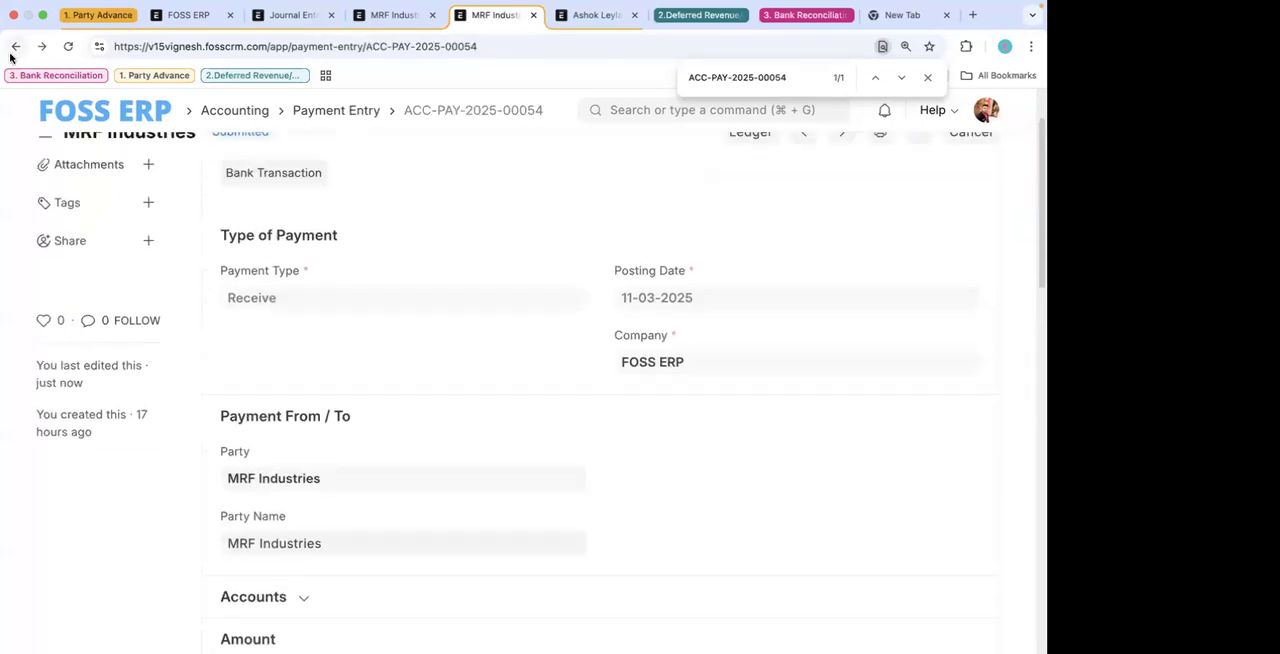
click(15, 46)
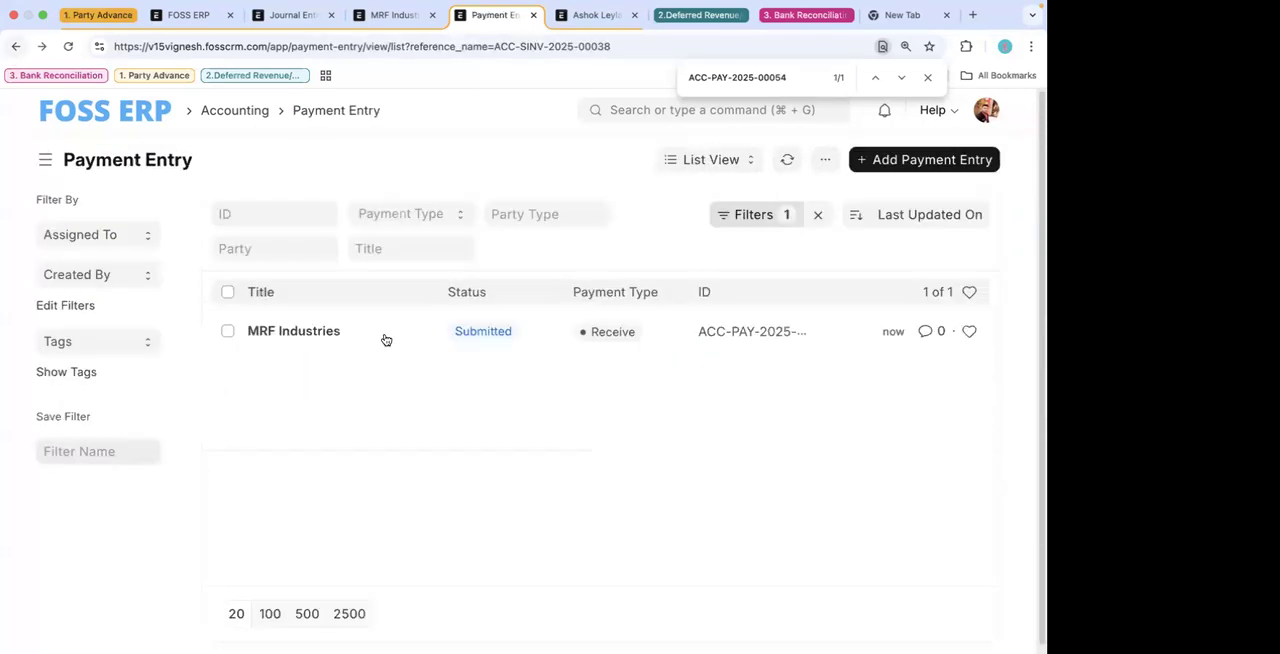
click(16, 47)
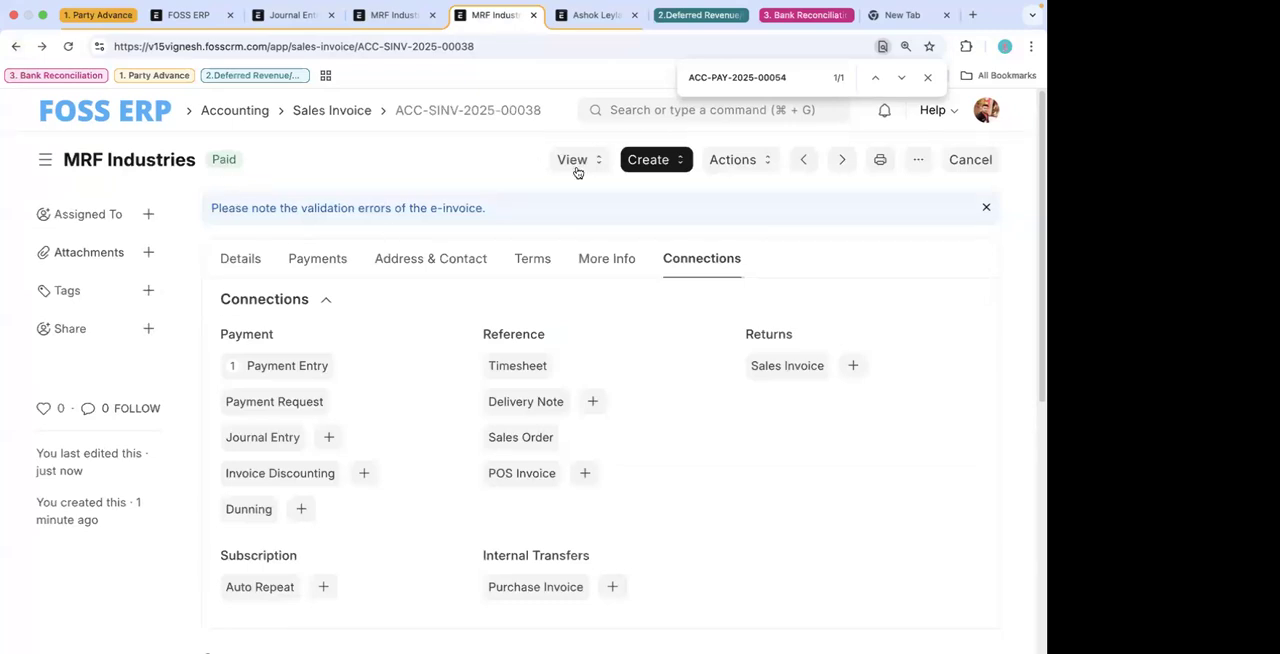
click(271, 368)
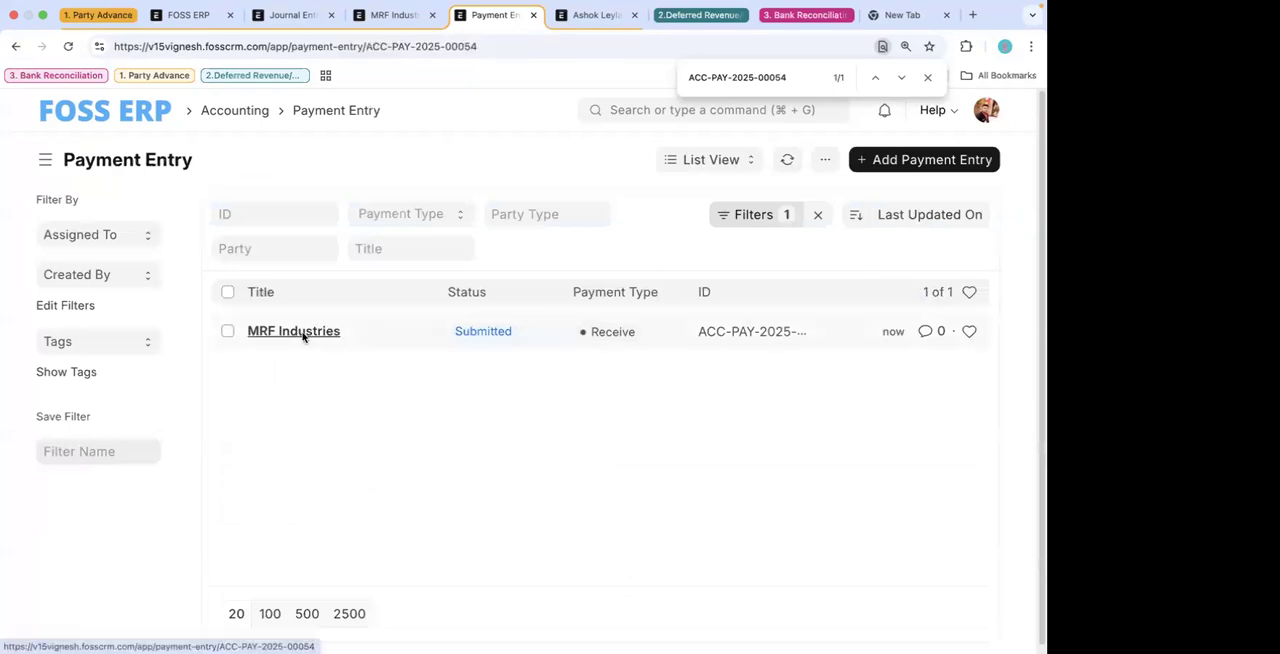
click(293, 331)
click(669, 160)
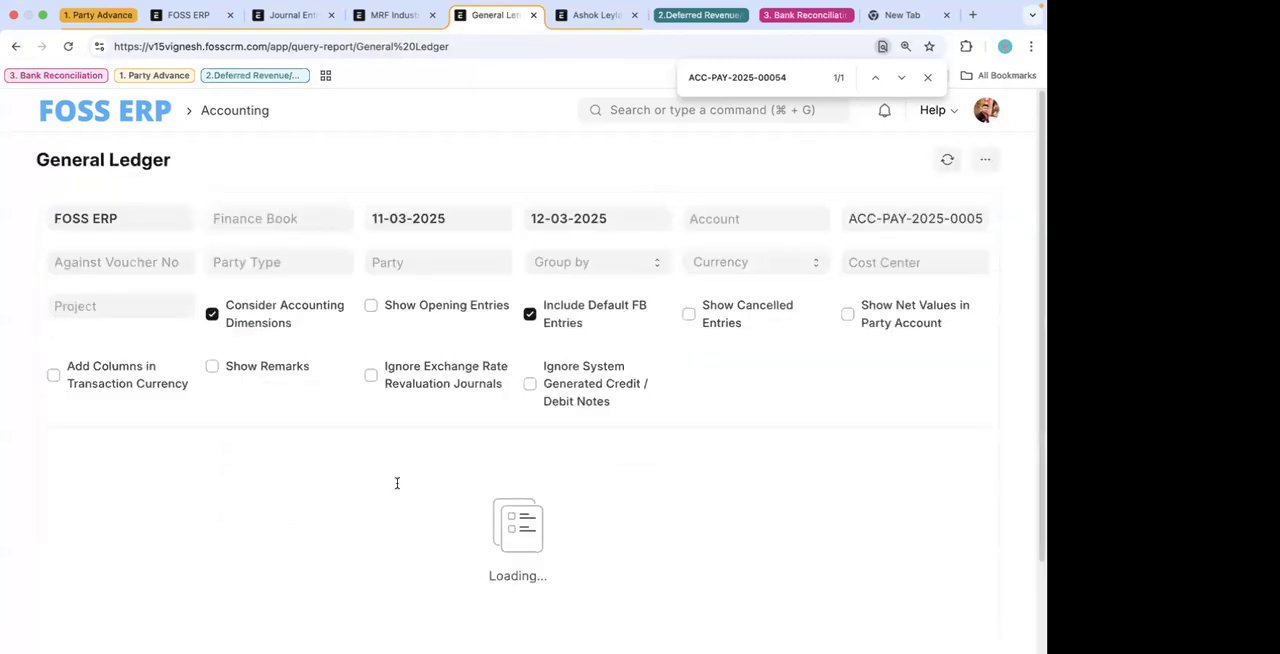
scroll(397, 485, down, 3)
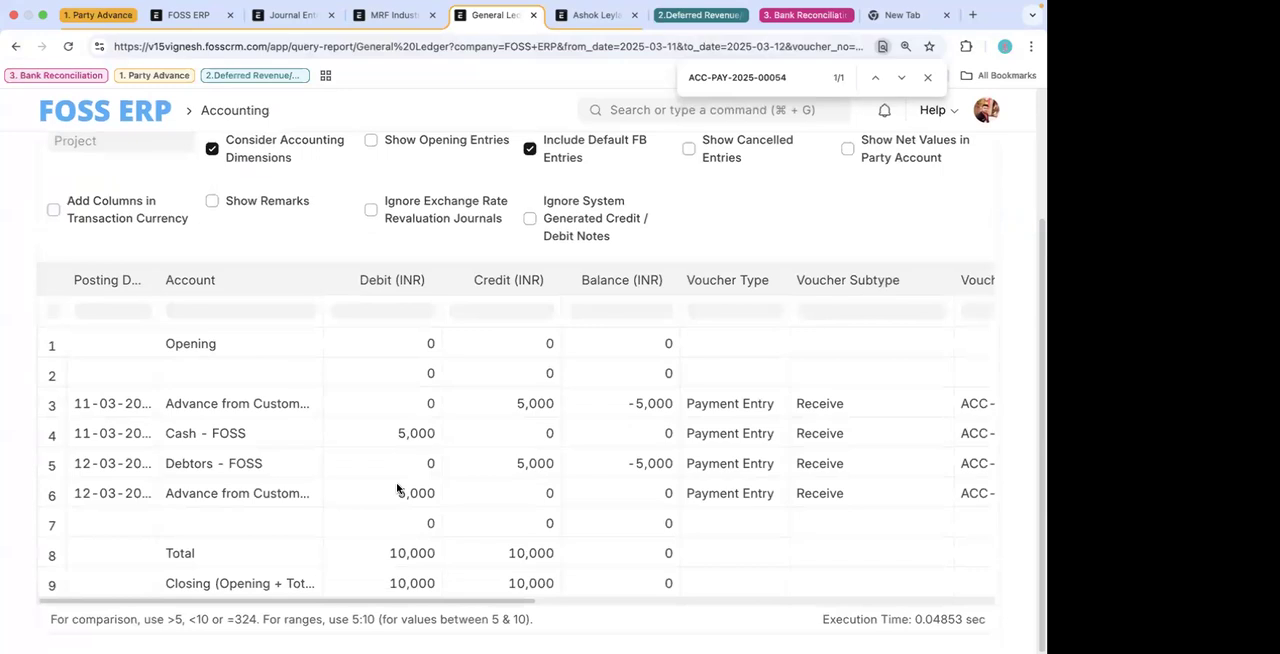
- Widen the ledger's Account column to show full account names and examine the Cash, Debtors and advance entries
drag(323, 280, 436, 280)
click(395, 495)
click(387, 474)
click(377, 434)
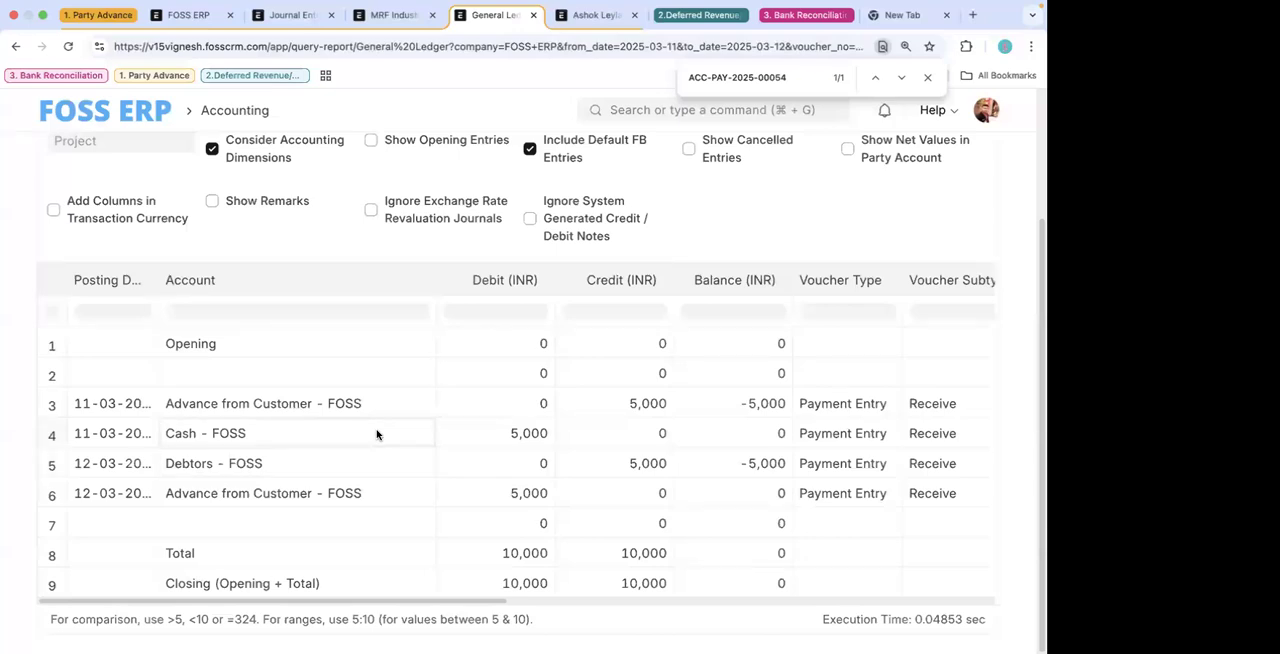
click(386, 464)
- Find the Workflow list and review the states and transition rules of the Sales Order Approval ( More than$50K) workflow
click(651, 112)
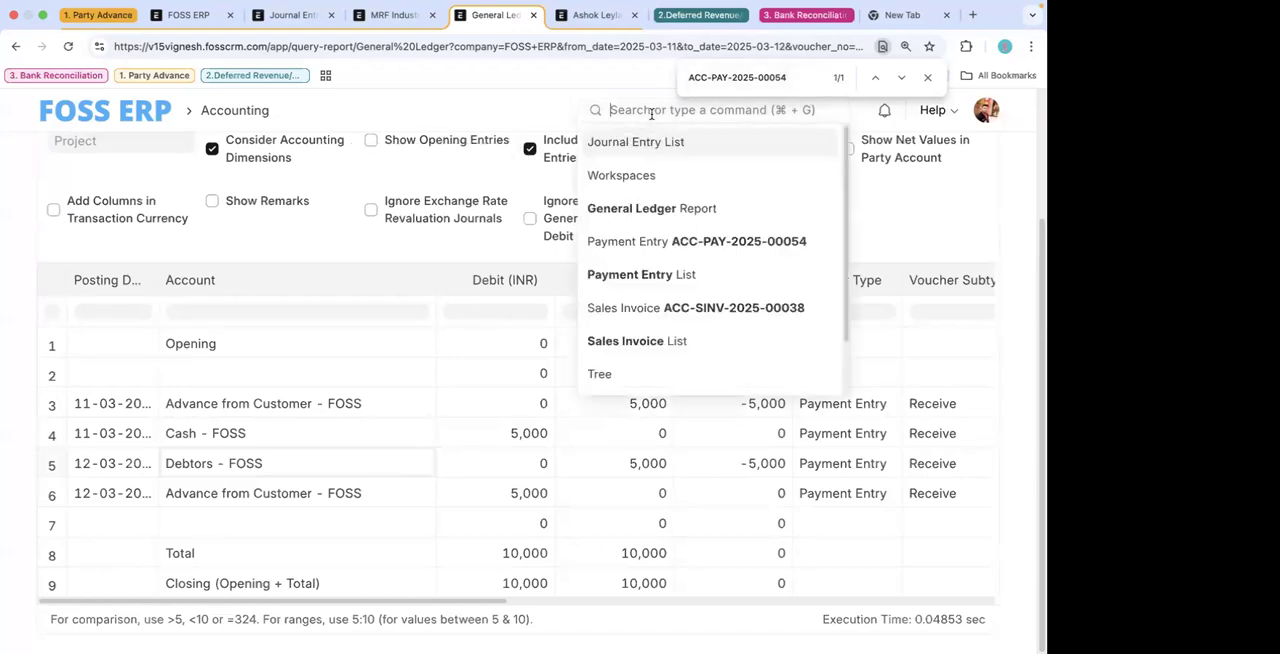
text(workfl)
click(626, 143)
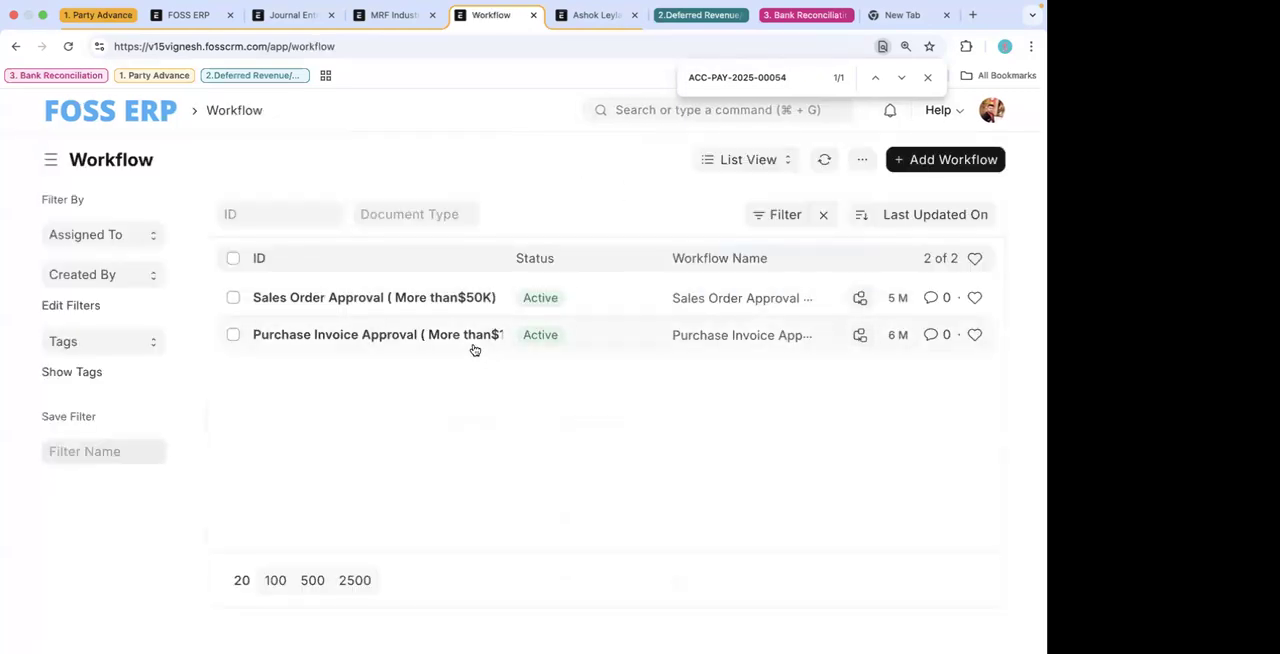
click(412, 299)
scroll(521, 491, down, 10)
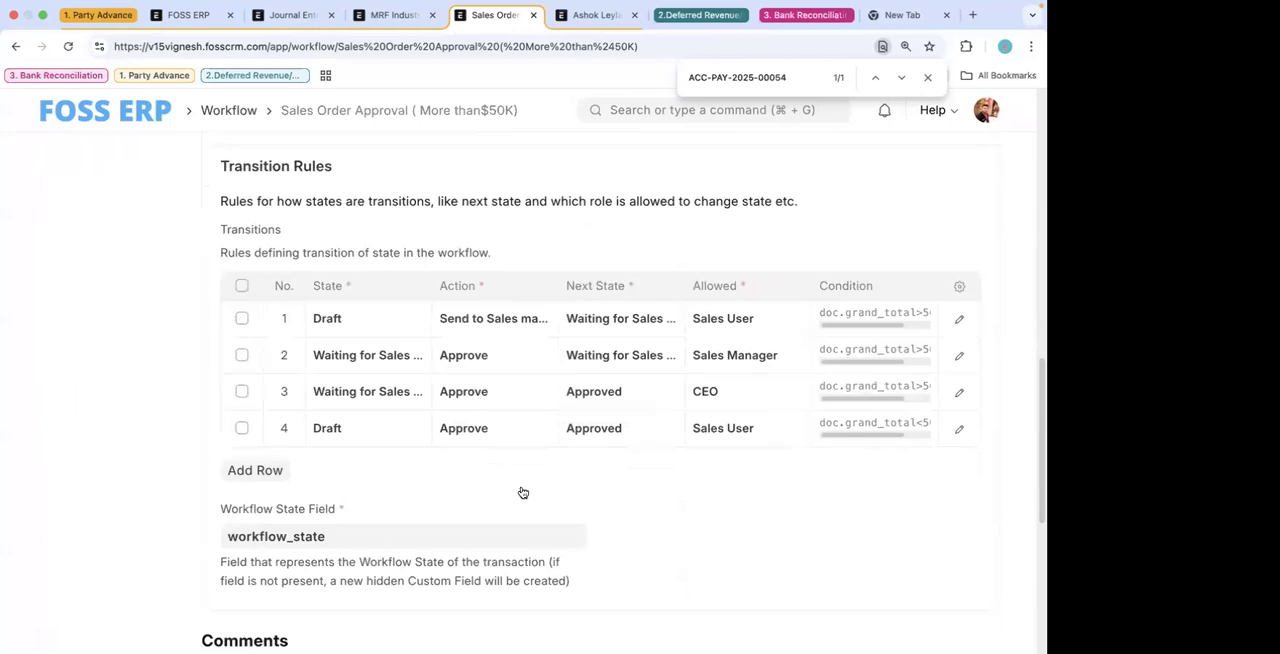
scroll(521, 491, up, 6)
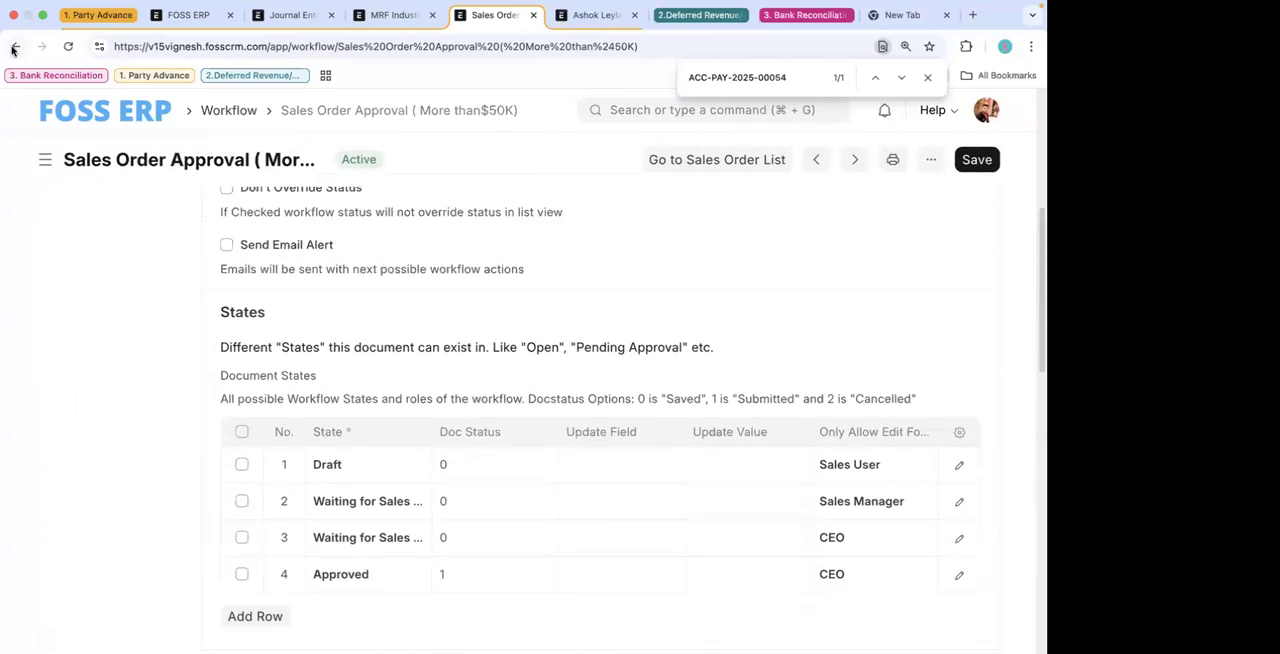
- Look through the transition rules of the Purchase Invoice Approval ( More than$10K) workflow and return to the list
click(13, 49)
click(366, 335)
scroll(533, 510, down, 2)
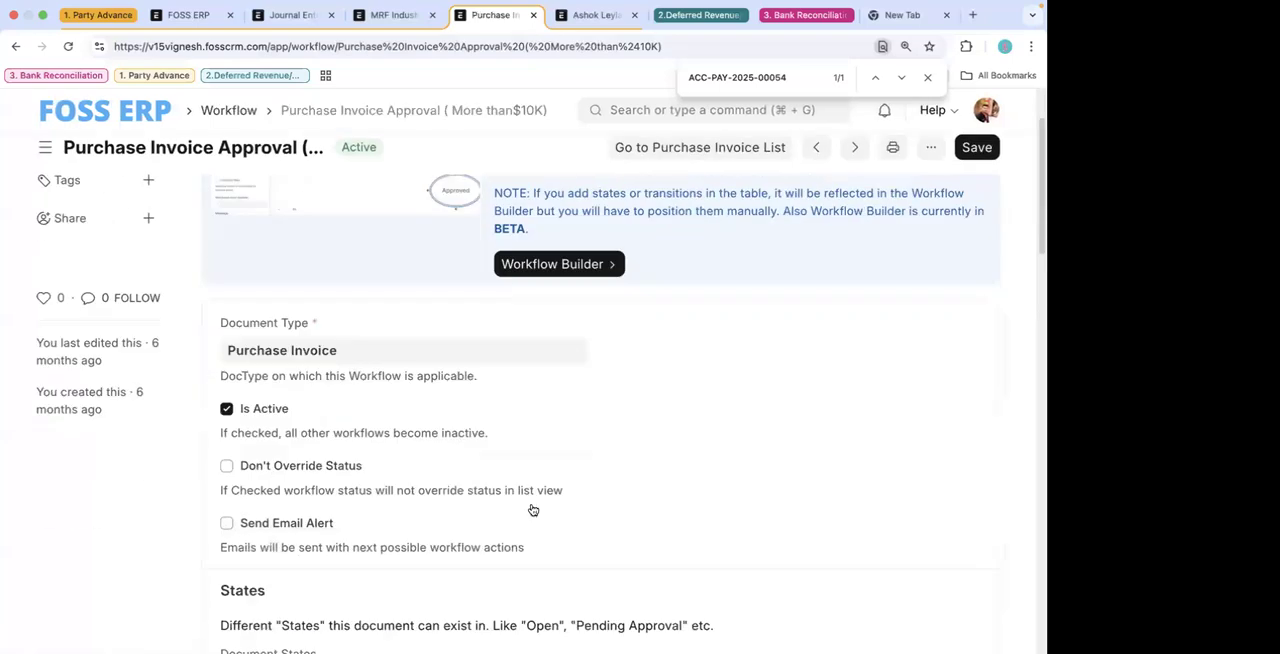
scroll(533, 510, down, 8)
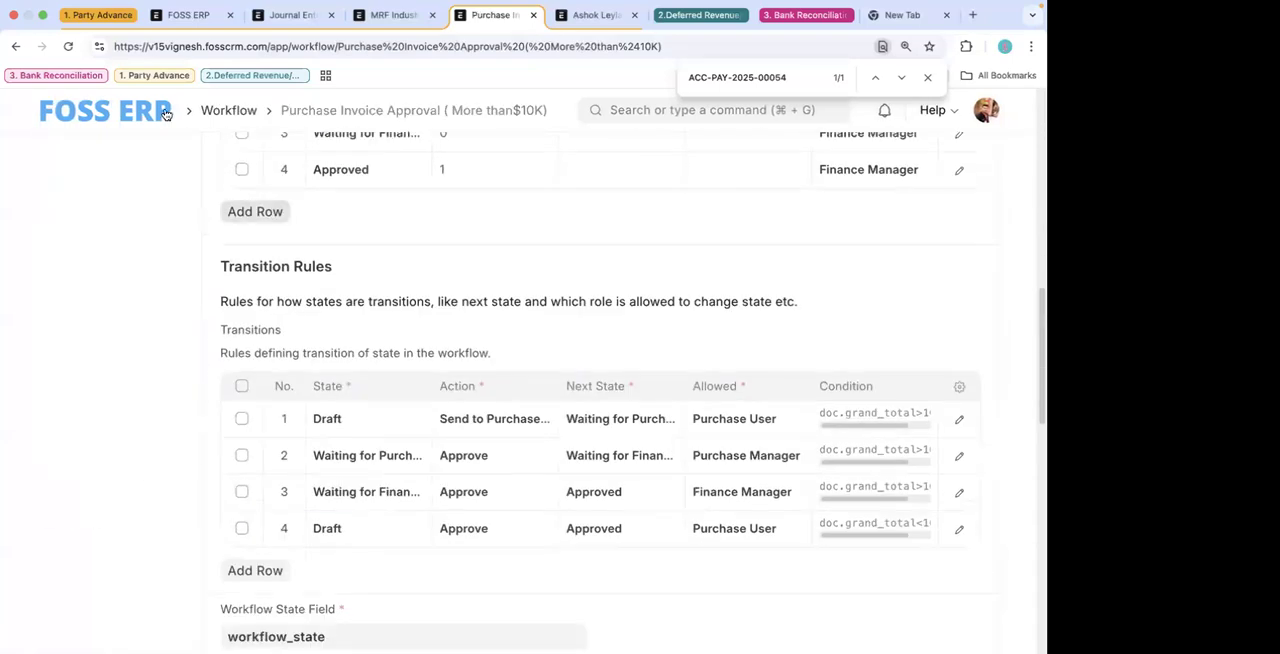
scroll(366, 383, up, 3)
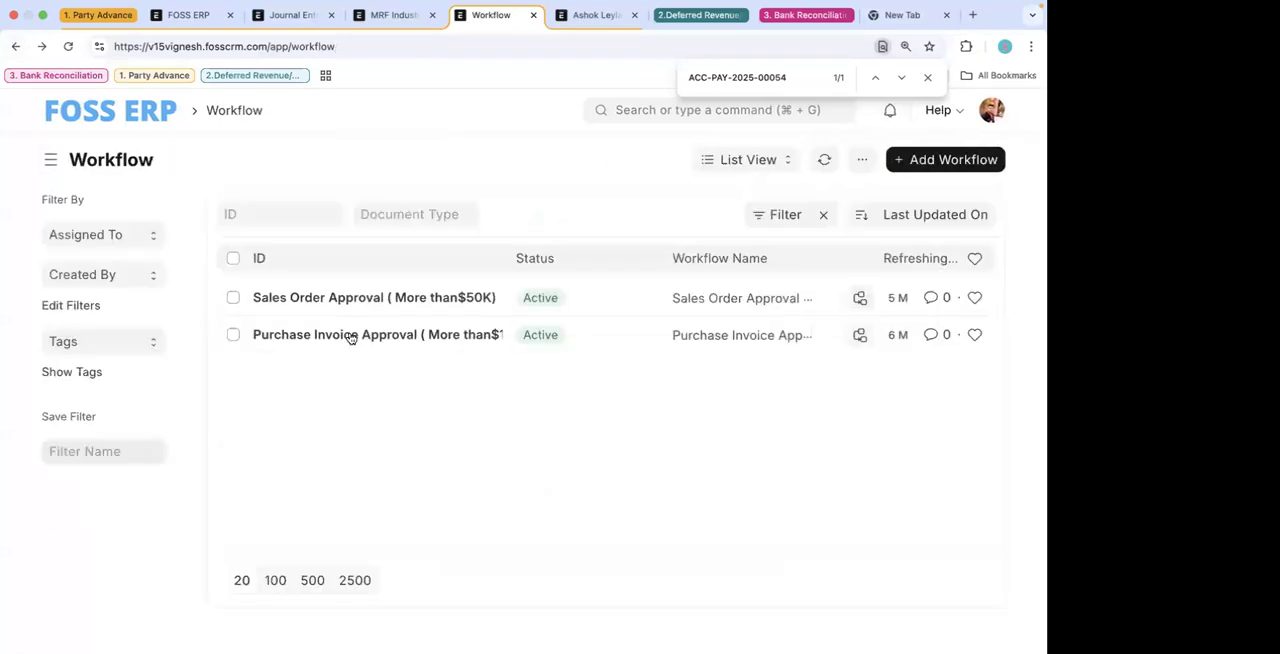
- Reopen the Purchase Invoice Approval workflow and examine its document states and the roles allowed to edit each one
click(390, 345)
scroll(527, 482, down, 1)
scroll(527, 482, up, 1)
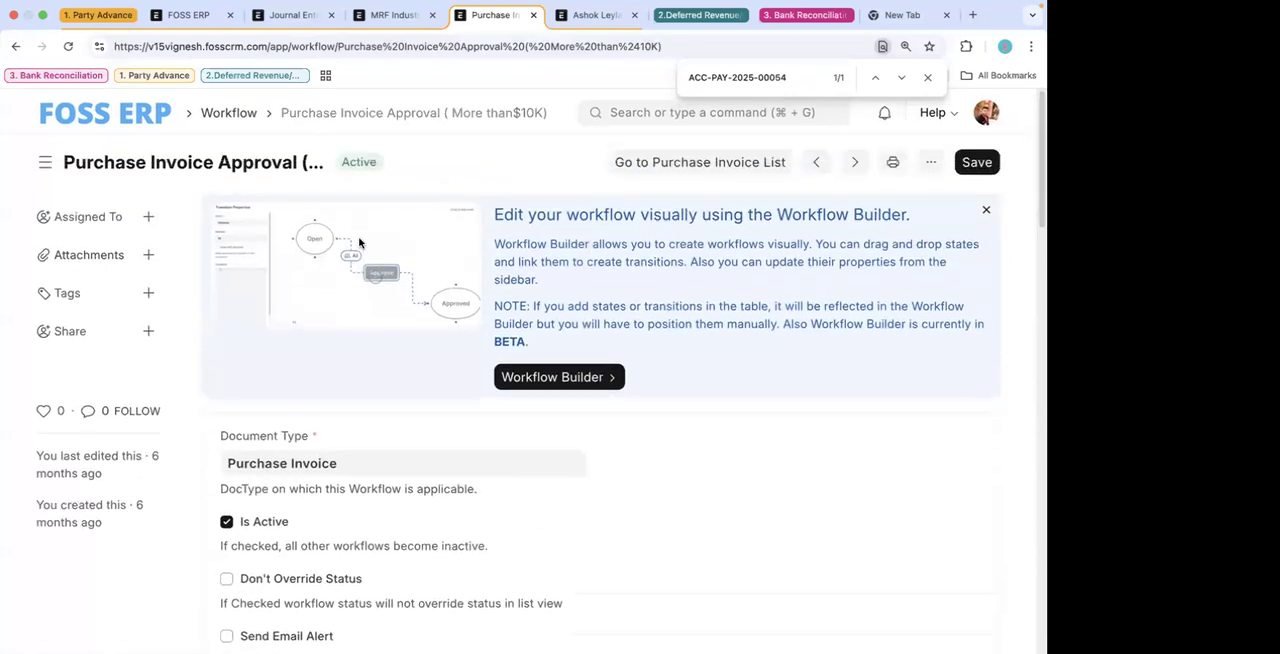
scroll(514, 446, down, 1)
scroll(514, 446, up, 1)
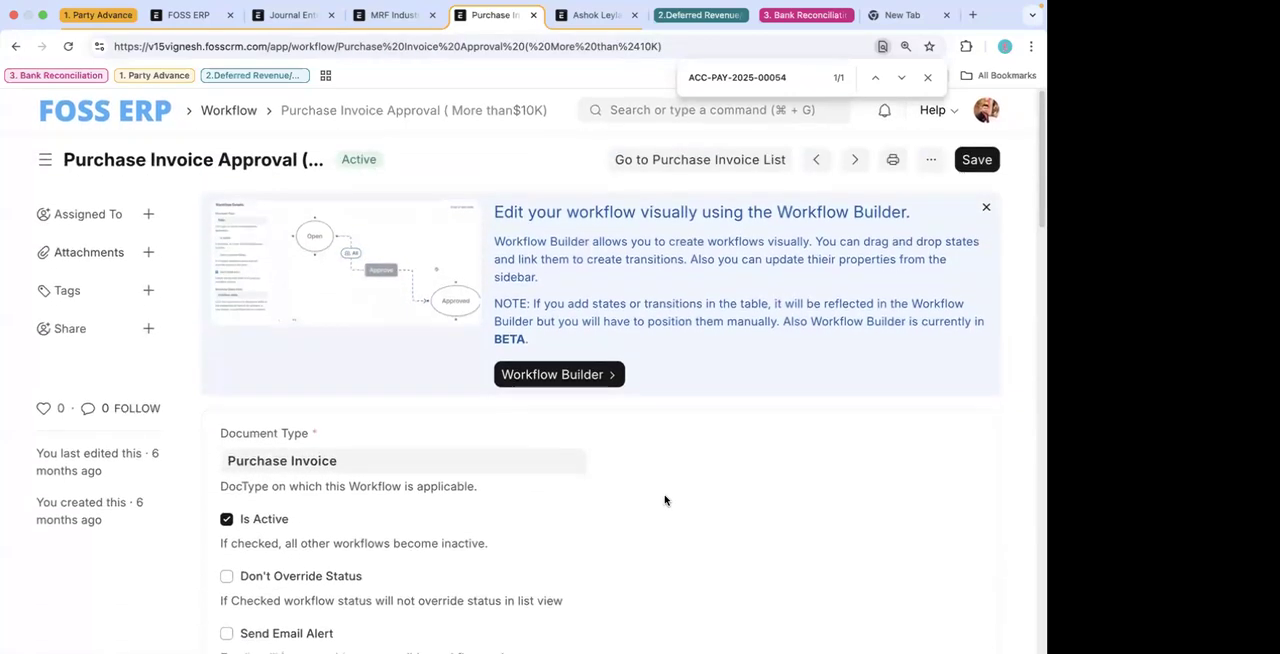
scroll(666, 500, down, 8)
scroll(666, 500, down, 3)
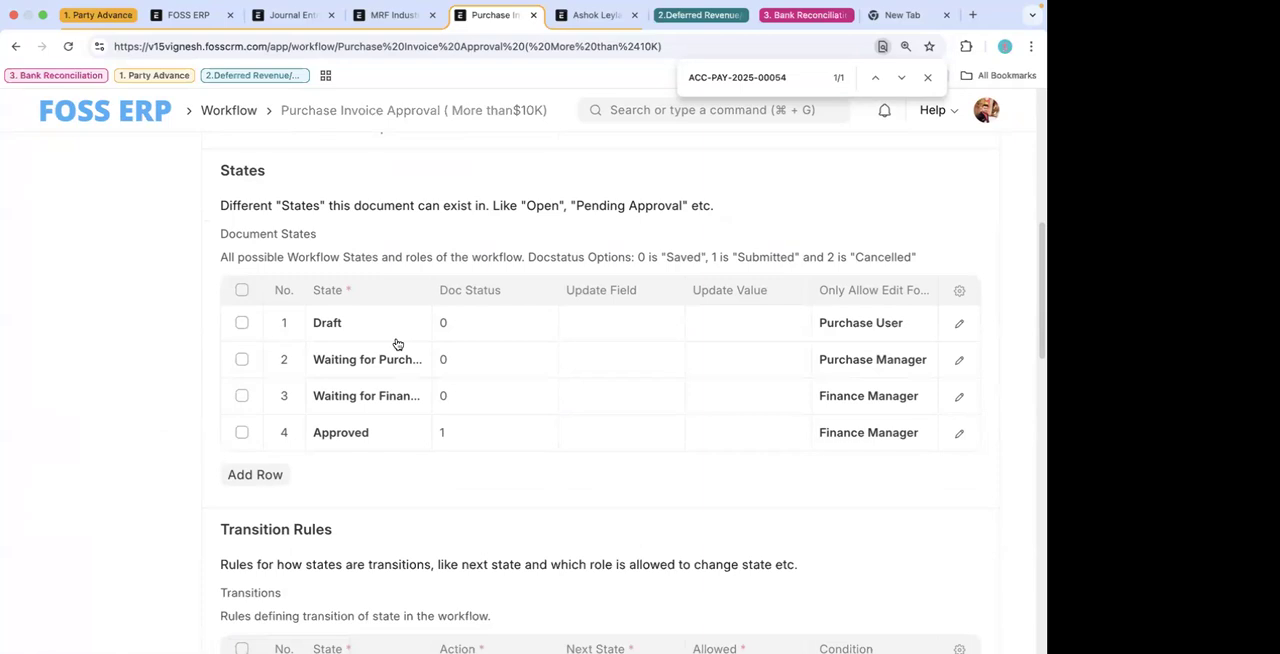
scroll(397, 344, up, 5)
scroll(397, 344, down, 5)
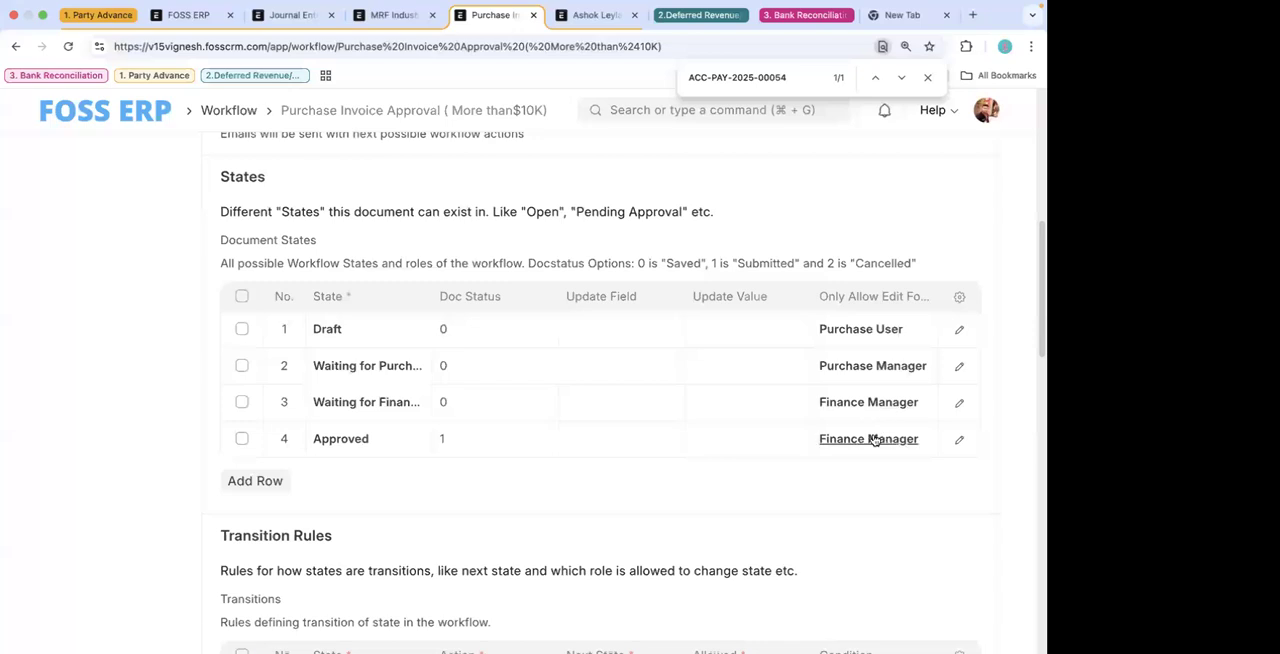
scroll(780, 271, up, 5)
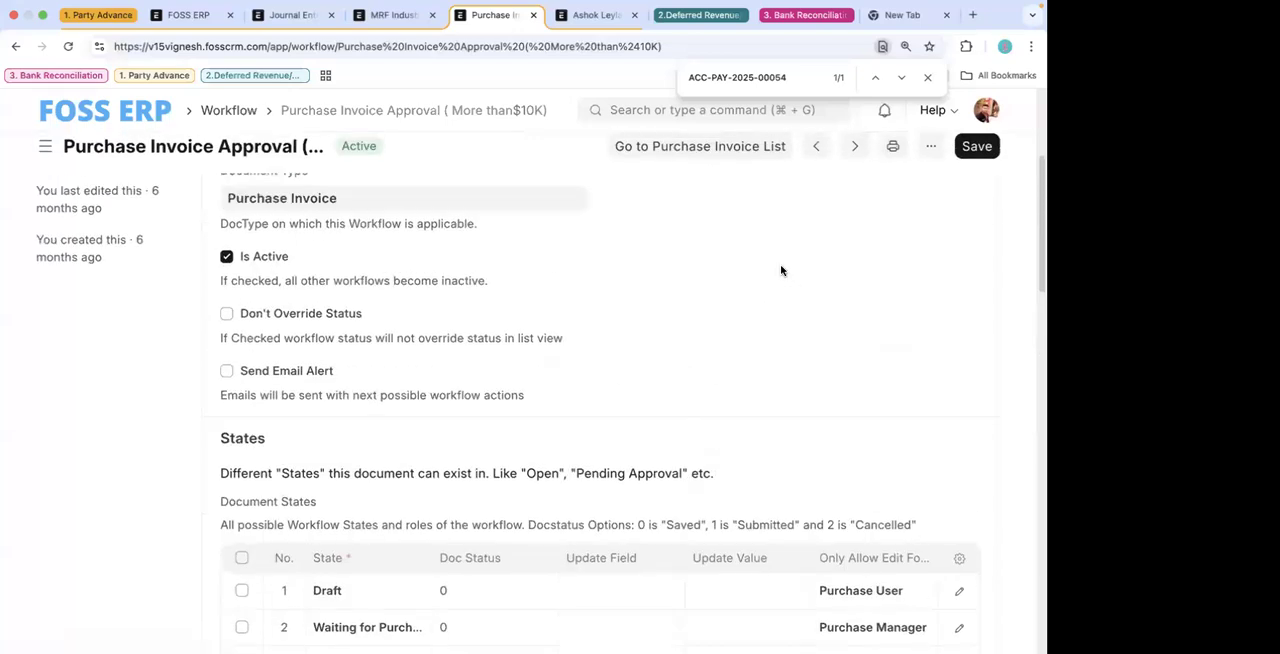
- Open the Purchase Invoice Approval workflow in the Workflow Builder and fit the whole diagram in view
click(592, 234)
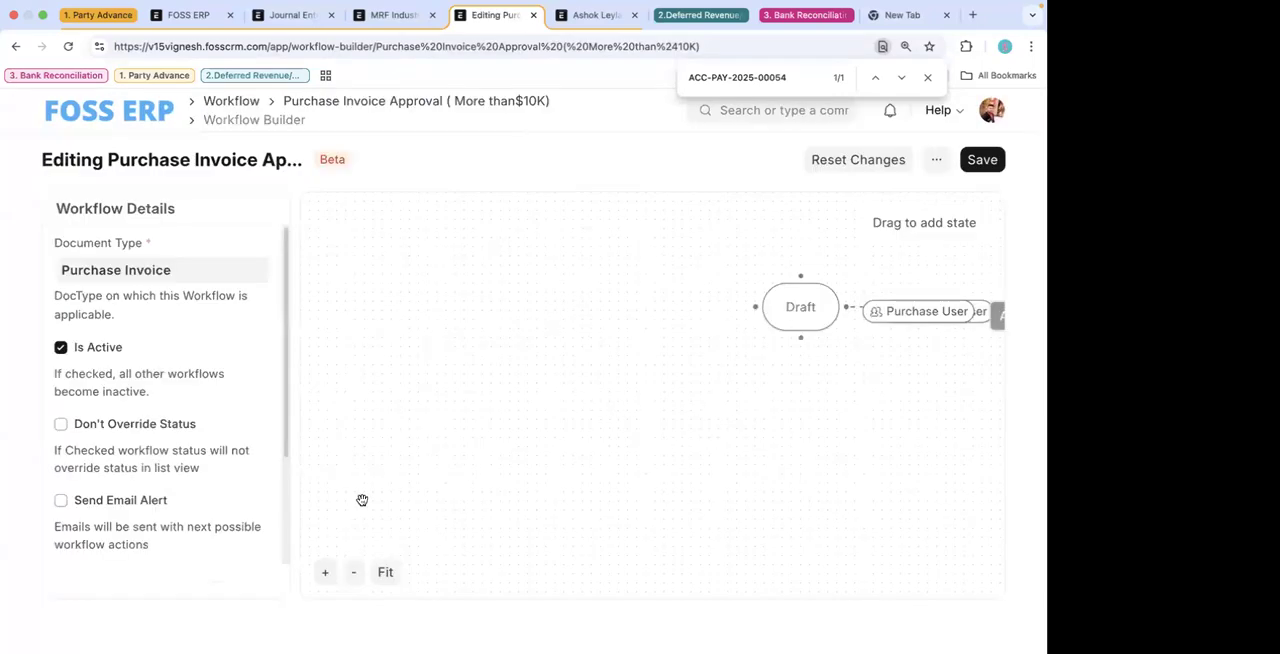
click(386, 573)
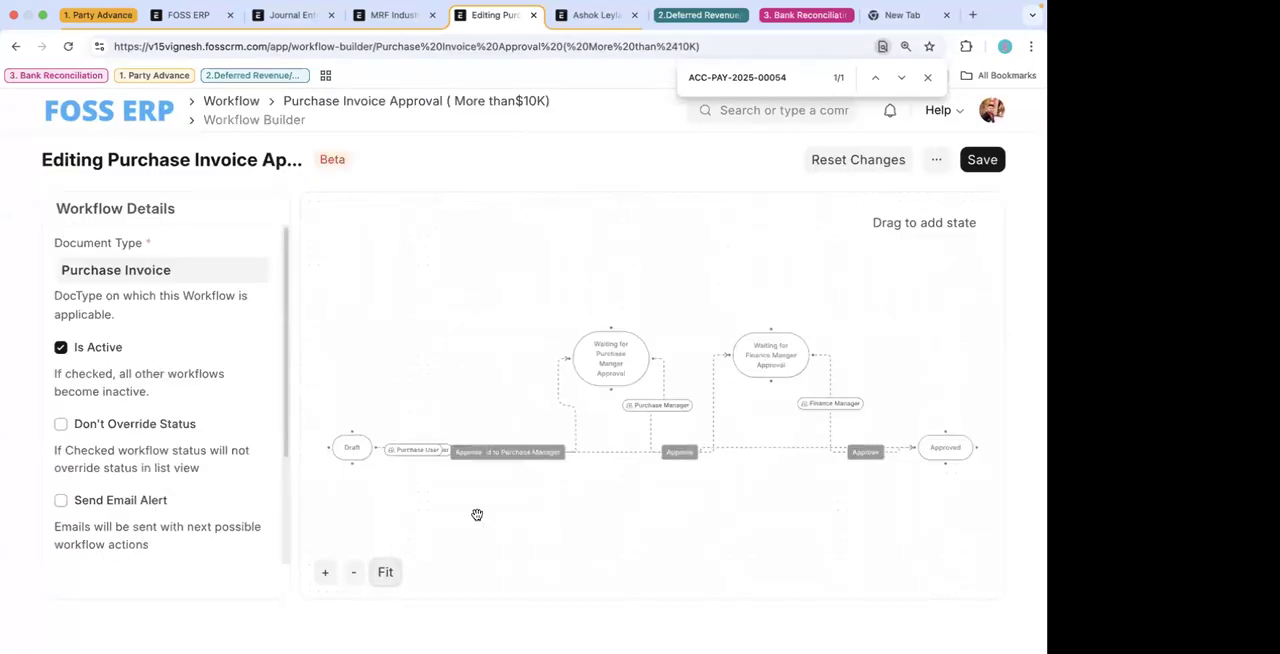
scroll(397, 429, down, 2)
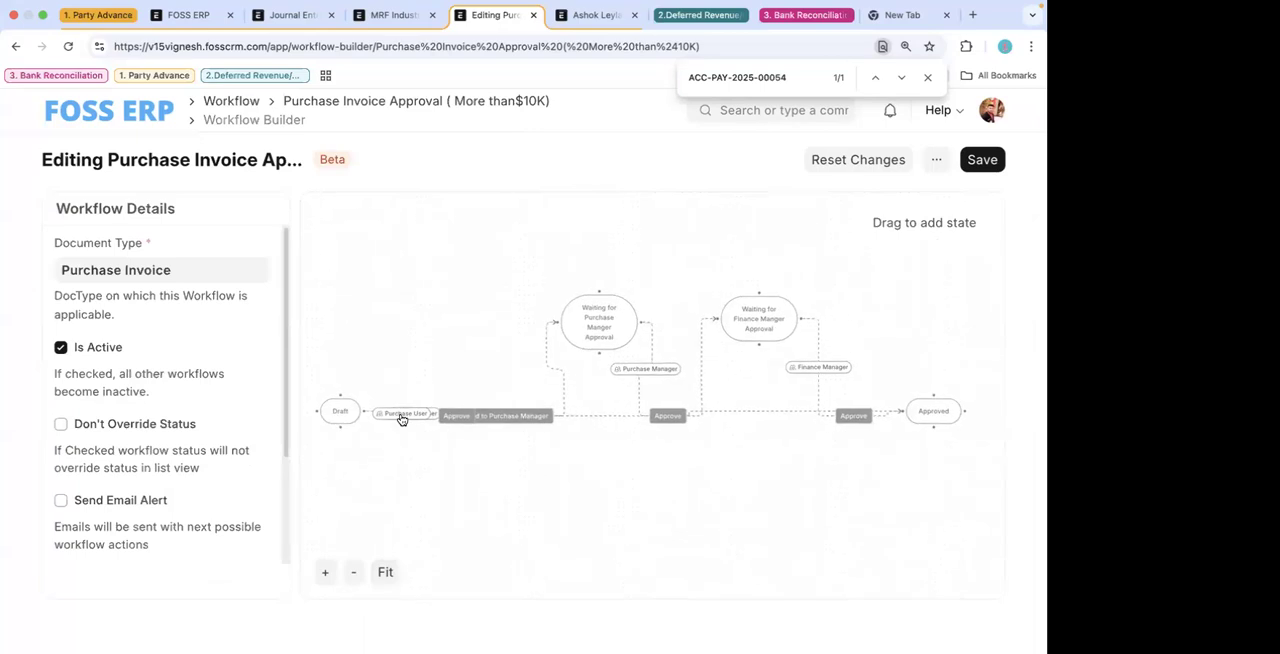
- Separate the overlapping Send to Purchase Manager and Approve transitions from Draft, placing Approve well below the other
drag(523, 417, 540, 486)
drag(457, 414, 452, 368)
drag(500, 453, 509, 422)
drag(534, 346, 580, 382)
scroll(618, 468, up, 1)
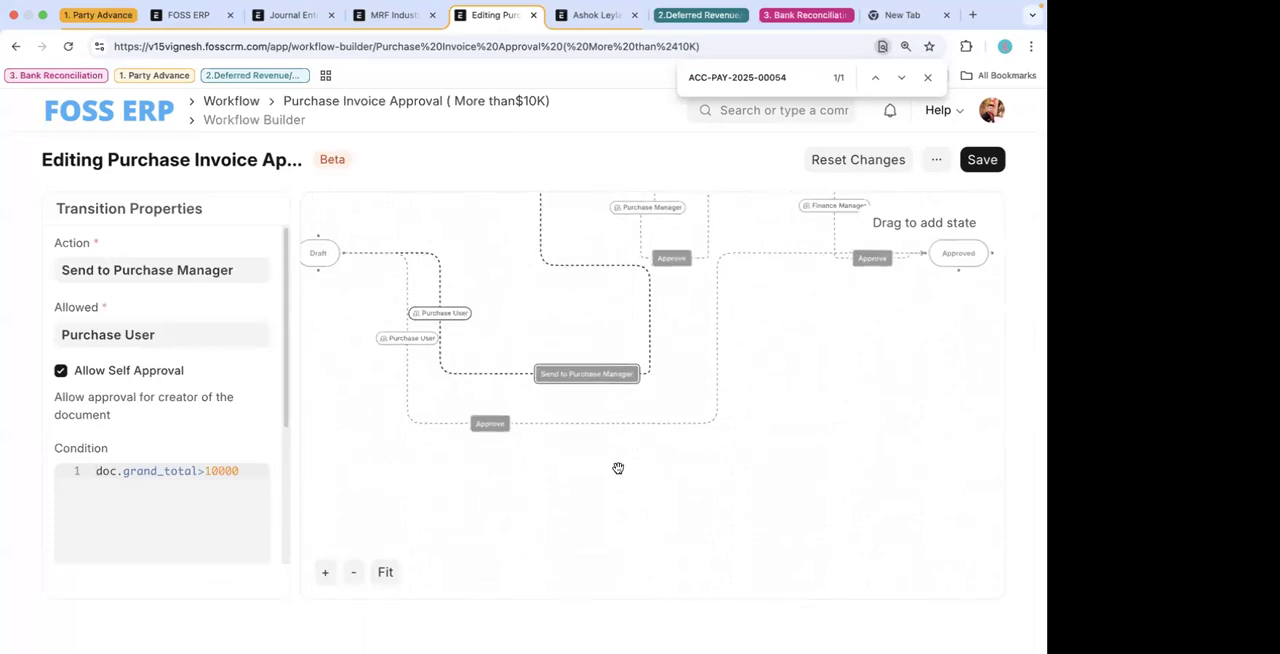
scroll(618, 468, down, 2)
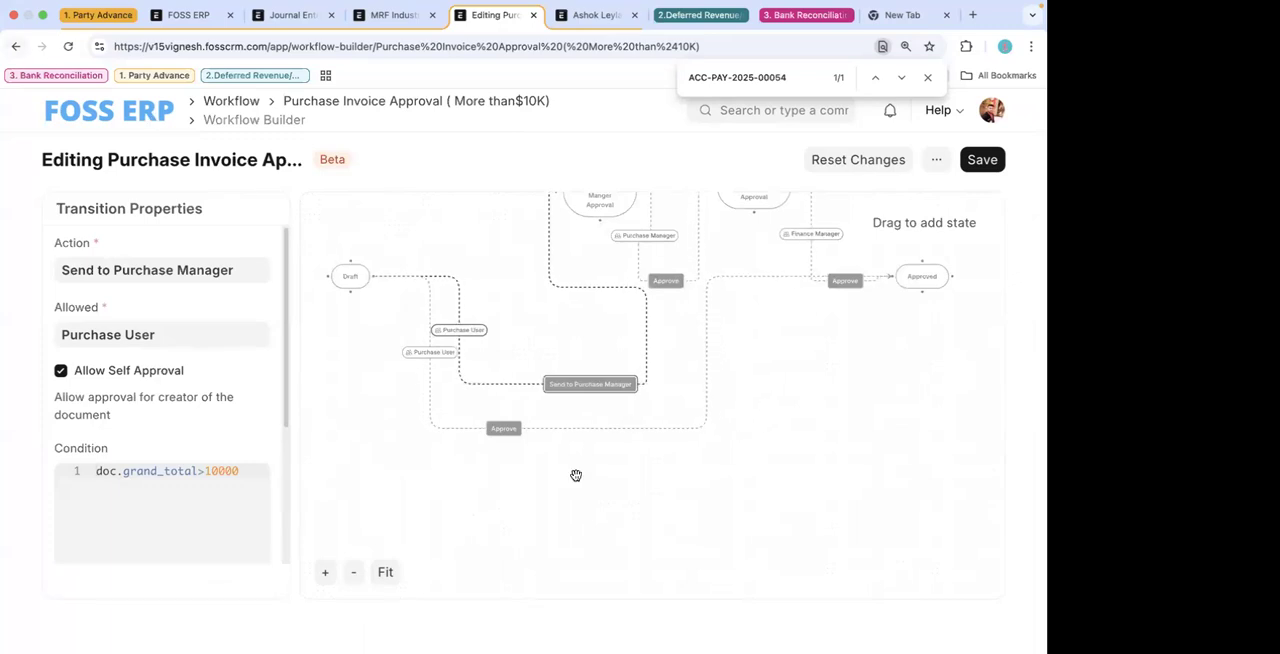
scroll(559, 484, up, 1)
scroll(559, 484, down, 1)
click(506, 434)
drag(504, 429, 510, 563)
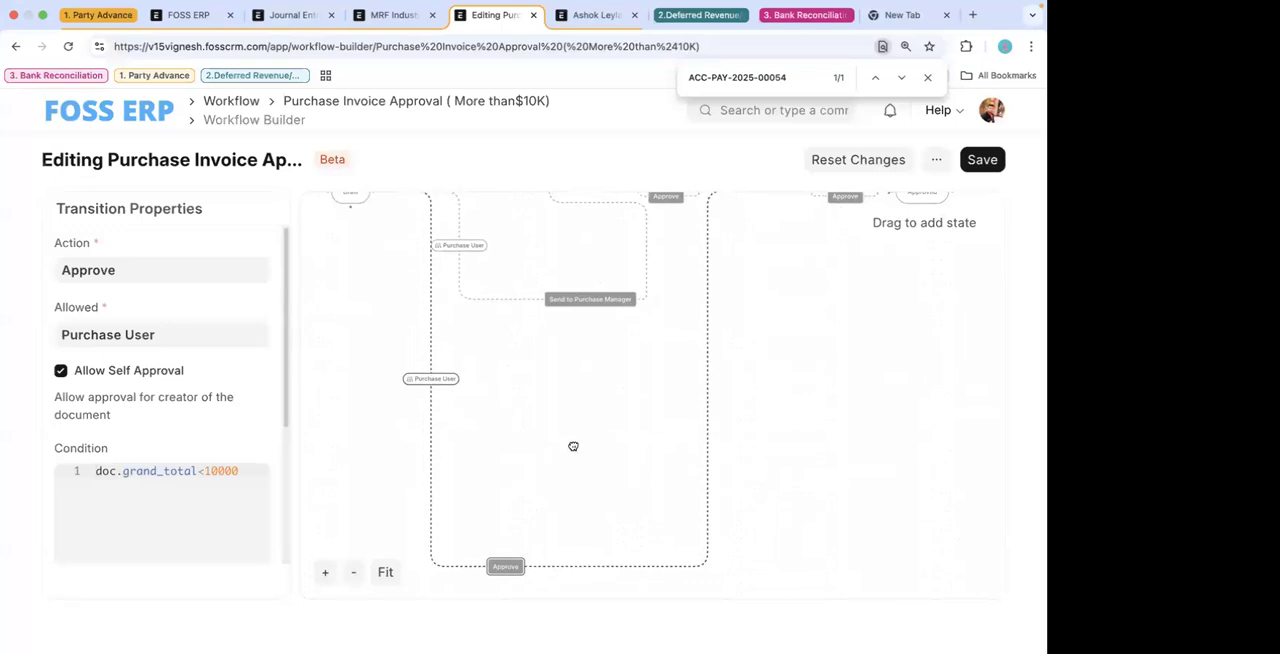
- Move the Approved state lower and place the Send to Purchase Manager action between Draft and Waiting for Purchase Manger Approval
click(385, 572)
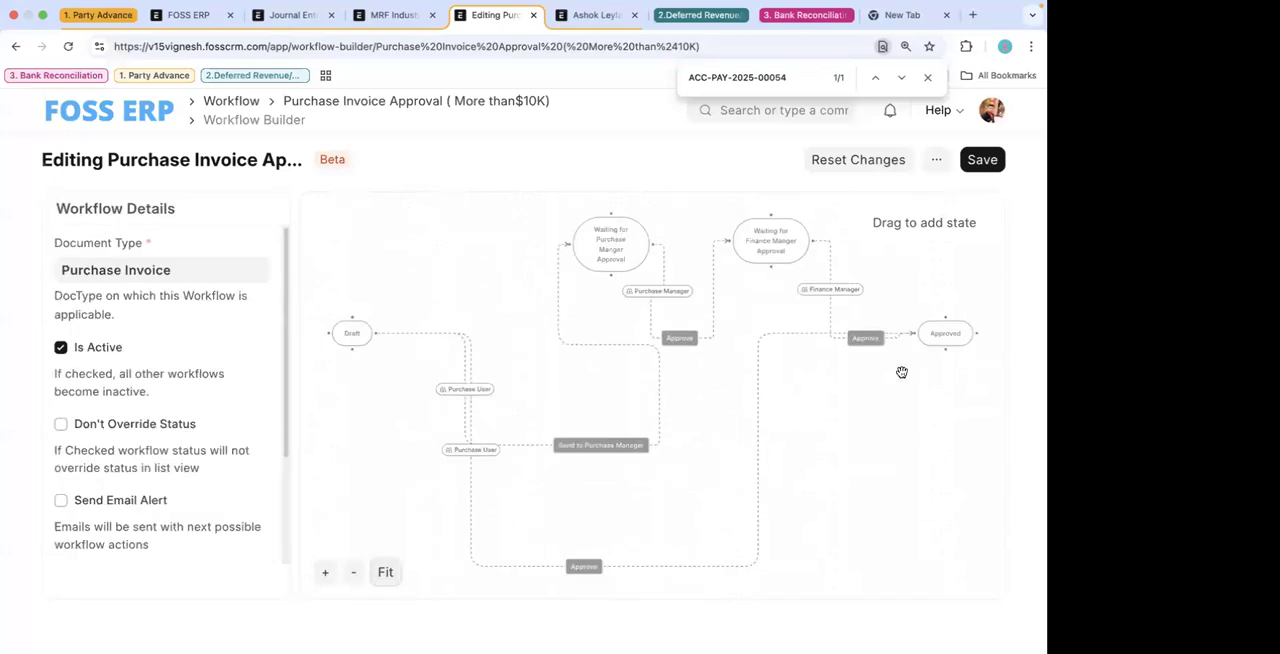
drag(941, 323, 957, 400)
drag(600, 445, 480, 241)
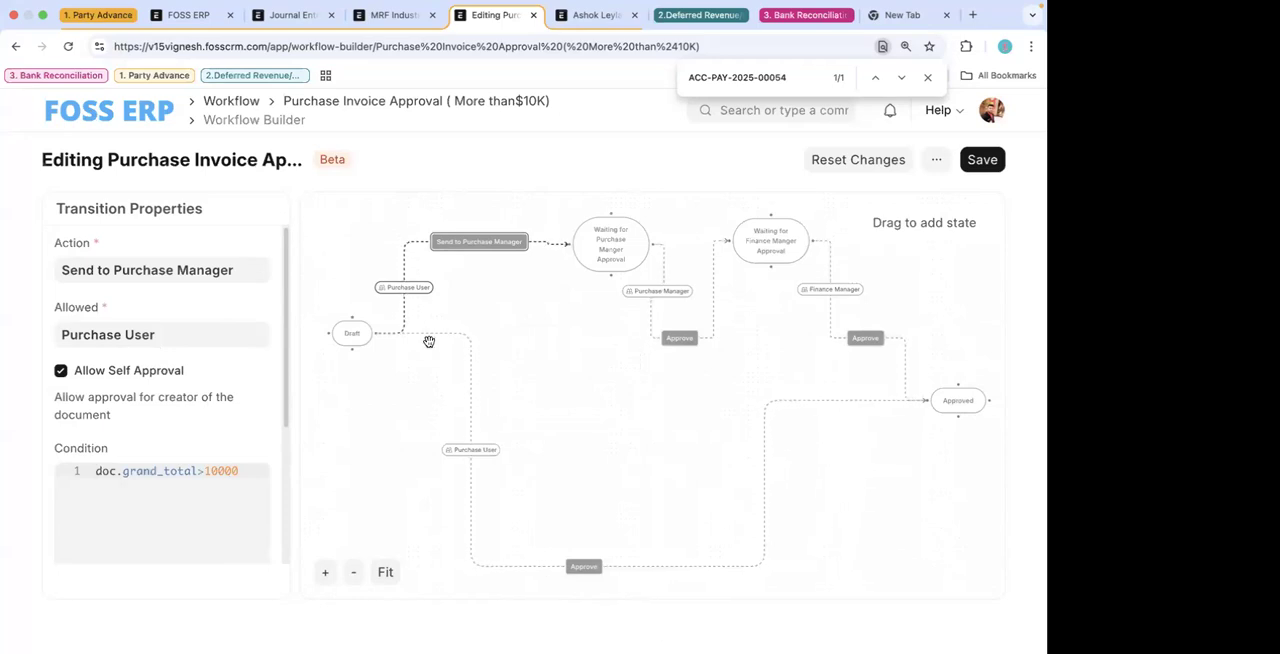
- Return from the Workflow Builder to the Purchase Invoice Approval form and examine its document states and transition rules
click(14, 47)
scroll(491, 399, down, 5)
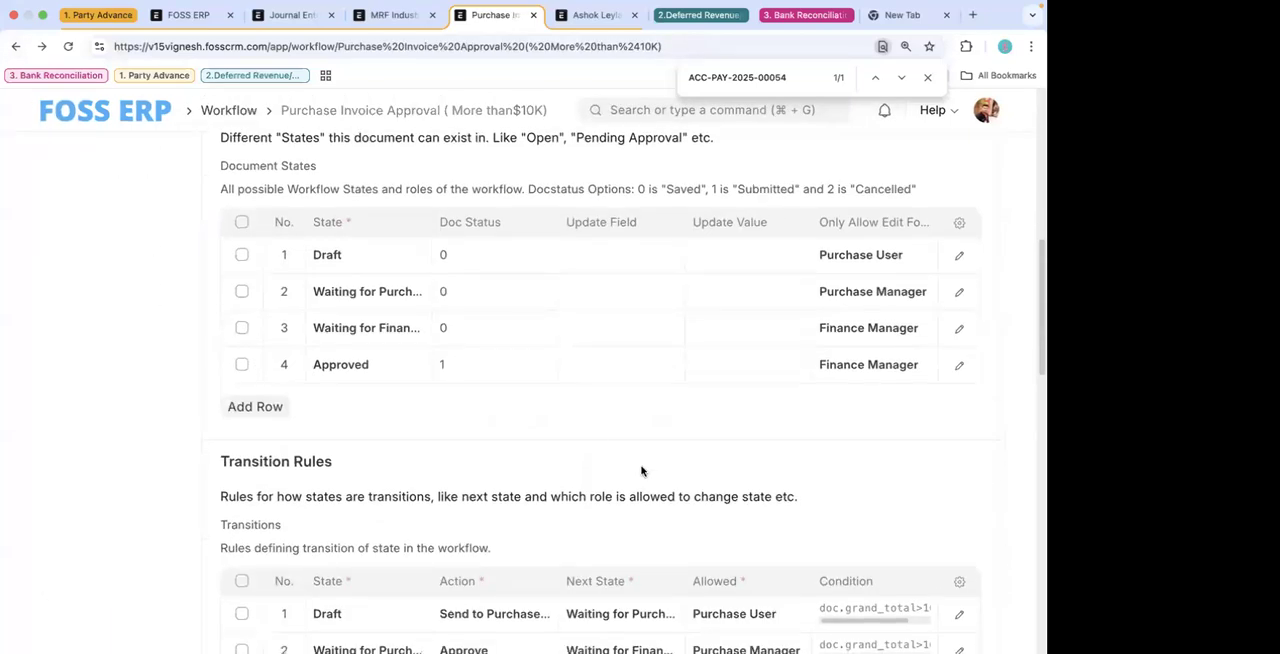
scroll(641, 471, down, 1)
scroll(768, 370, up, 1)
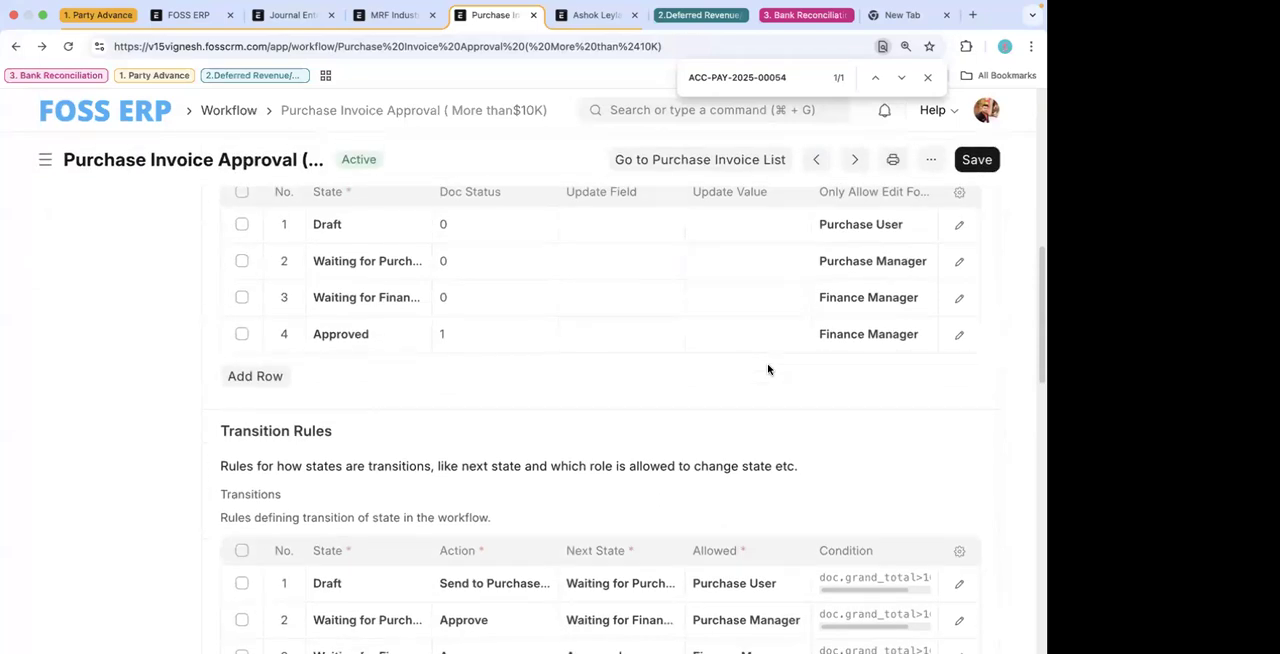
scroll(768, 370, up, 1)
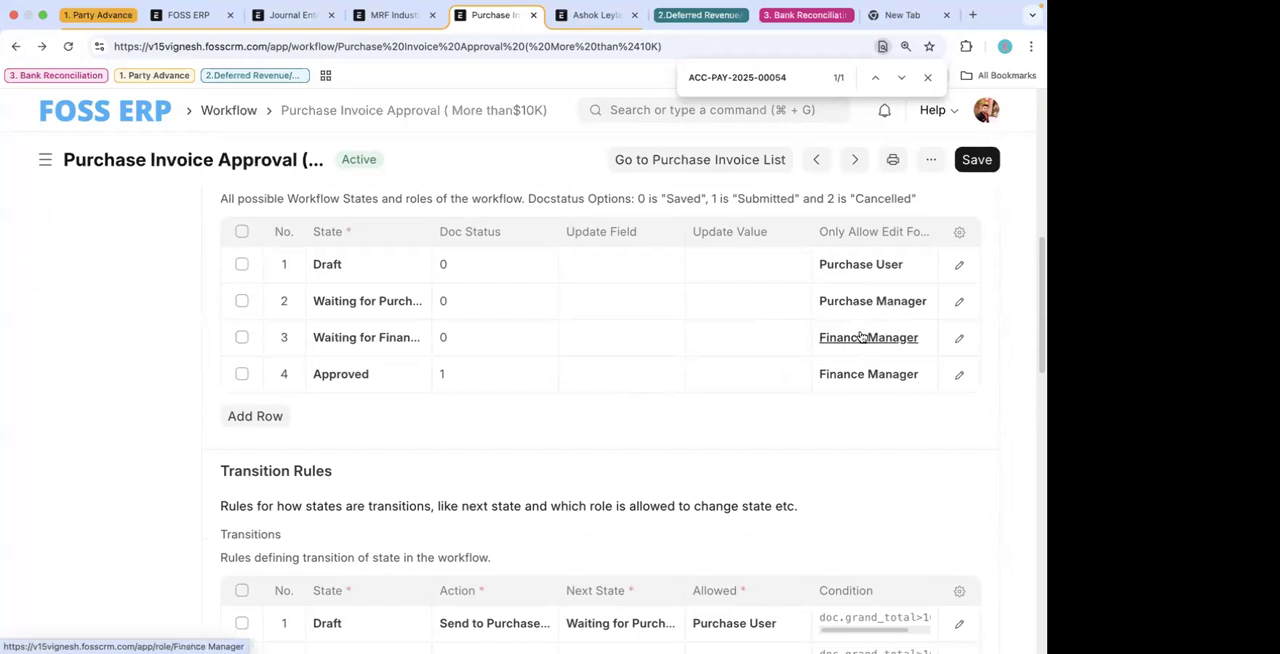
scroll(811, 457, down, 5)
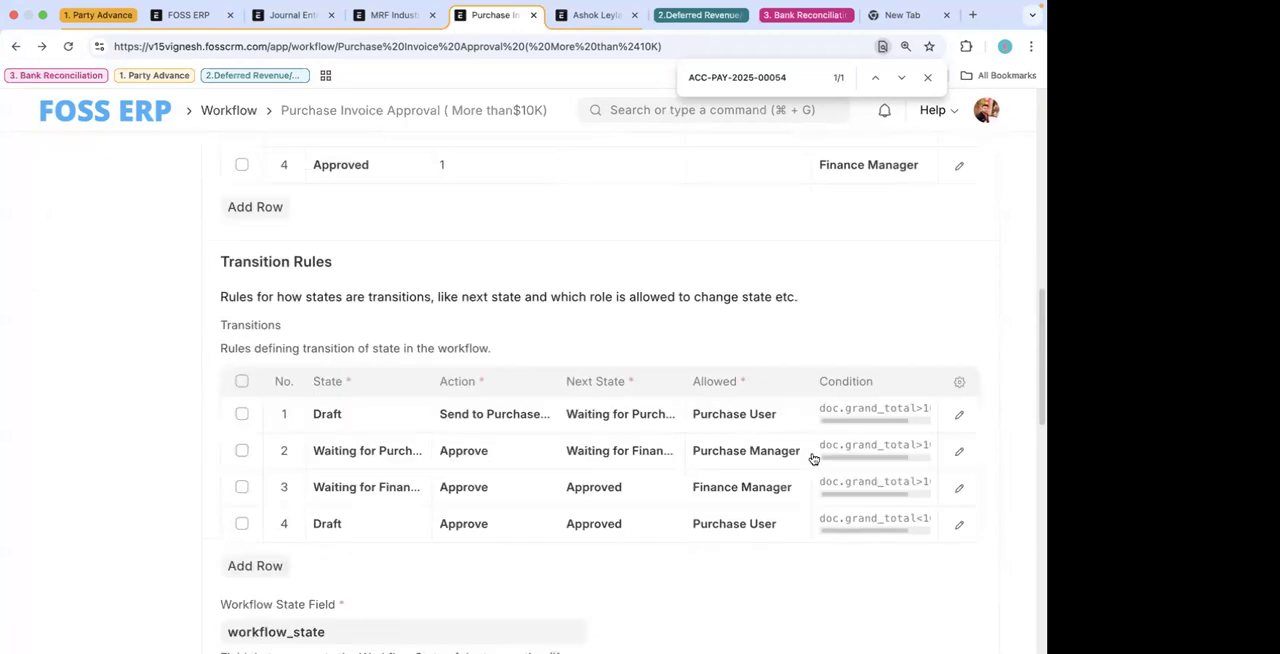
scroll(543, 423, up, 5)
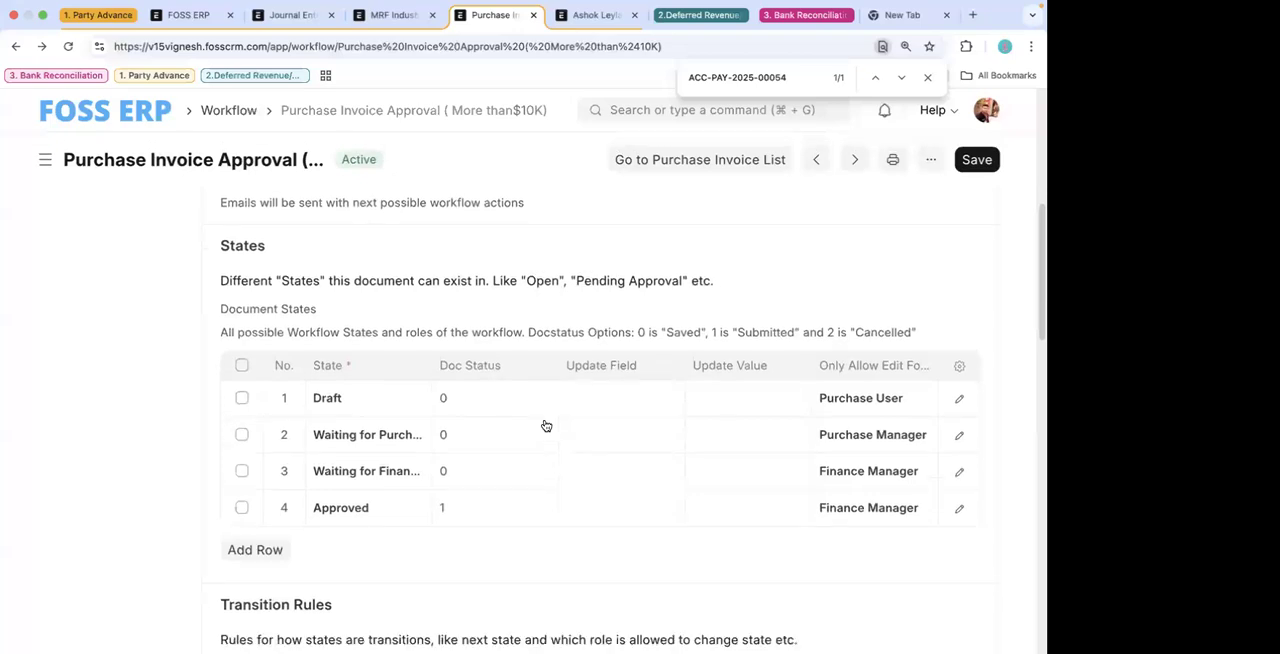
scroll(411, 303, down, 1)
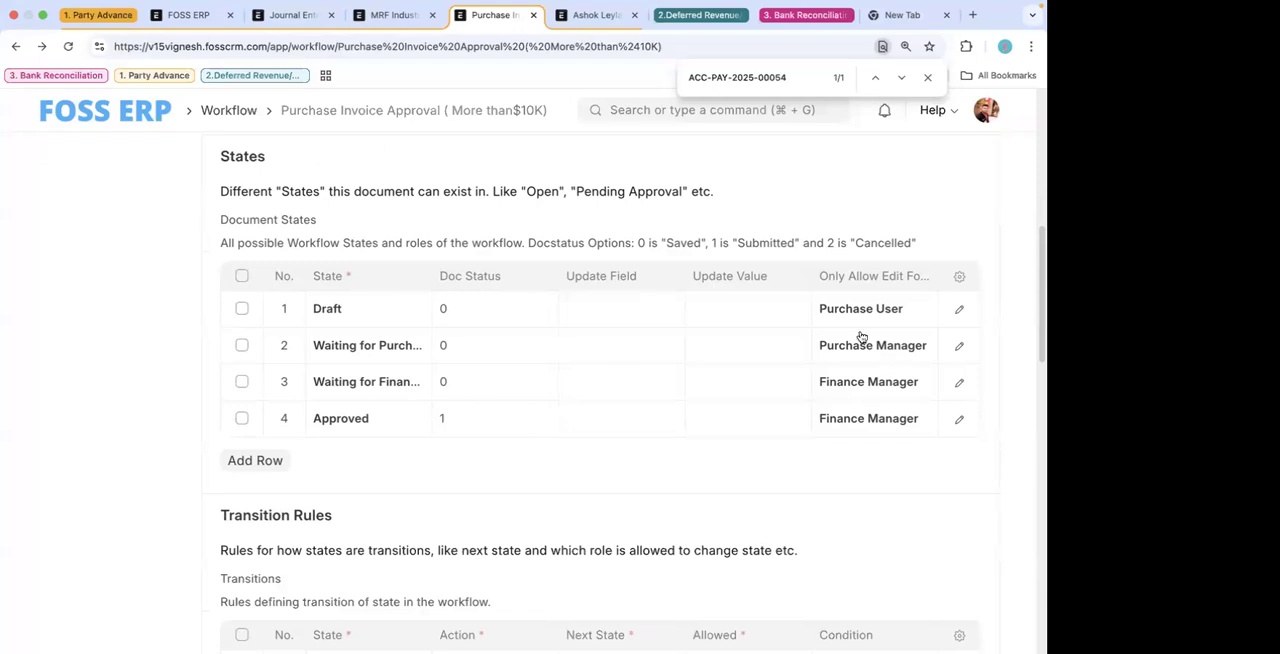
- Inspect the full settings of the Draft and Waiting for Purchase Manger Approval document states, closing each without changes
click(959, 308)
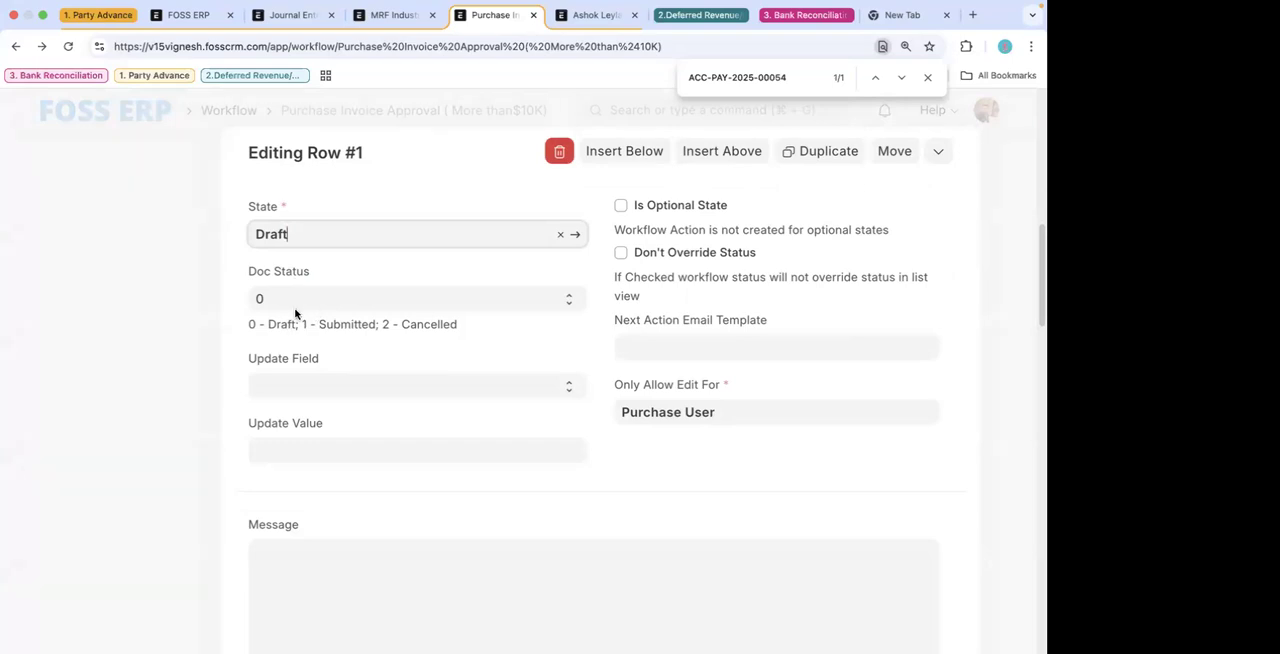
click(165, 358)
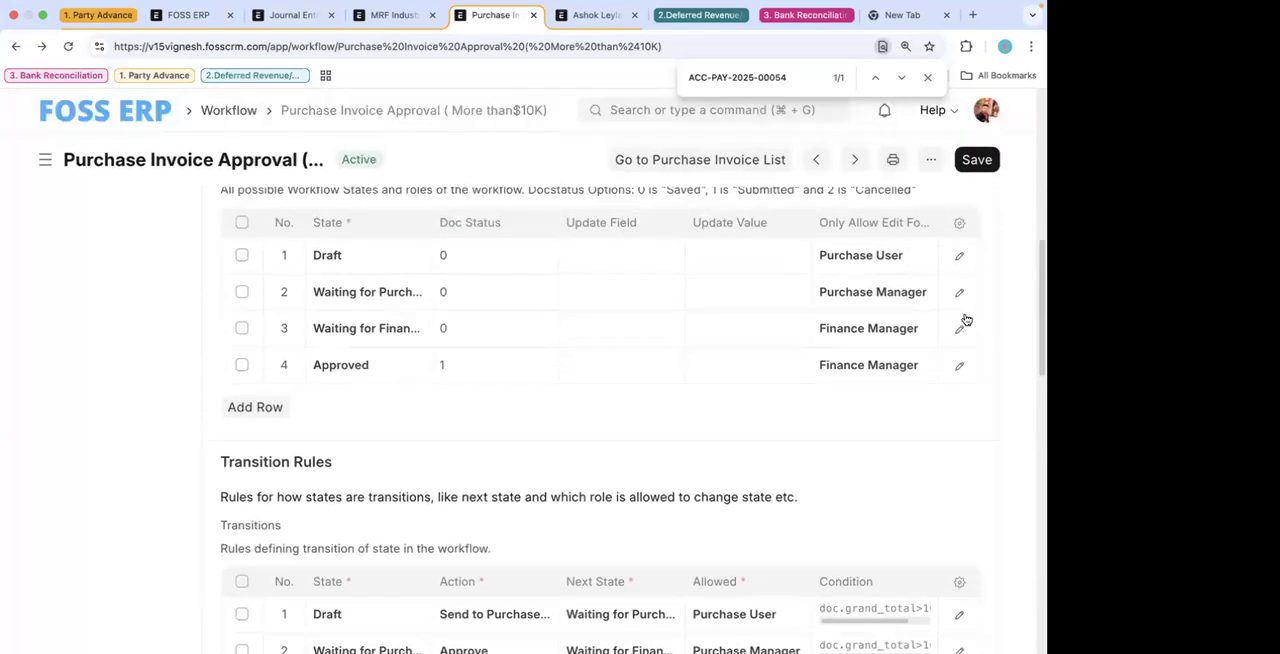
click(955, 298)
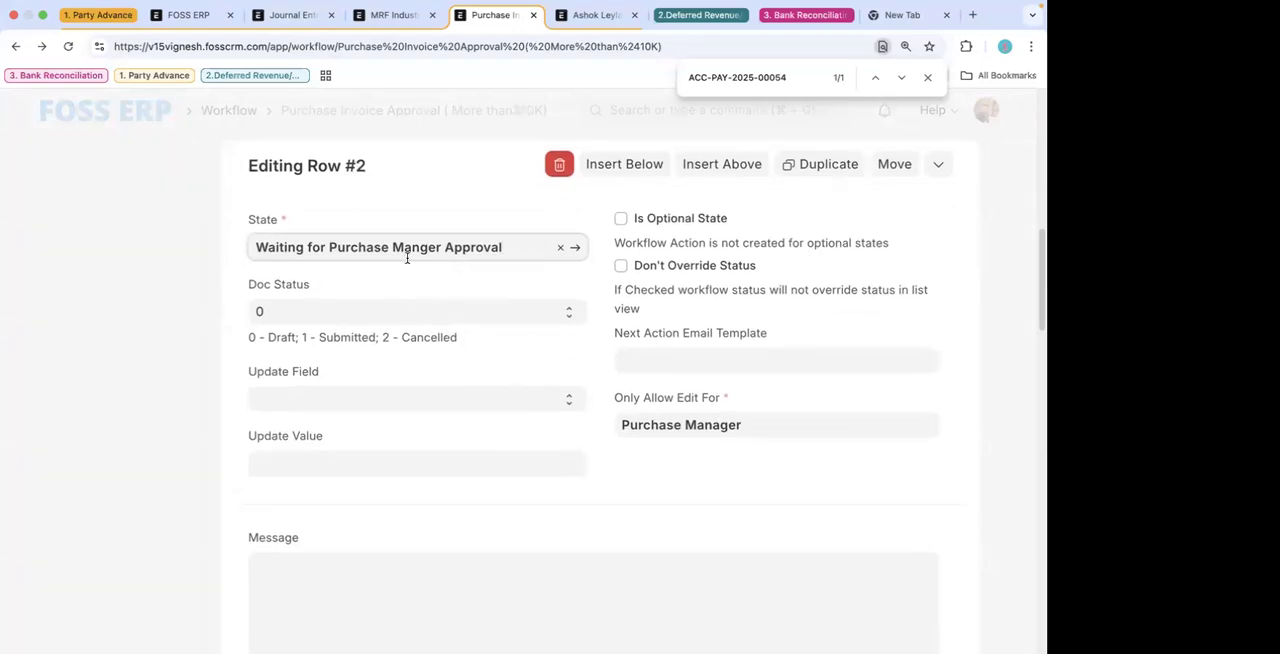
click(120, 333)
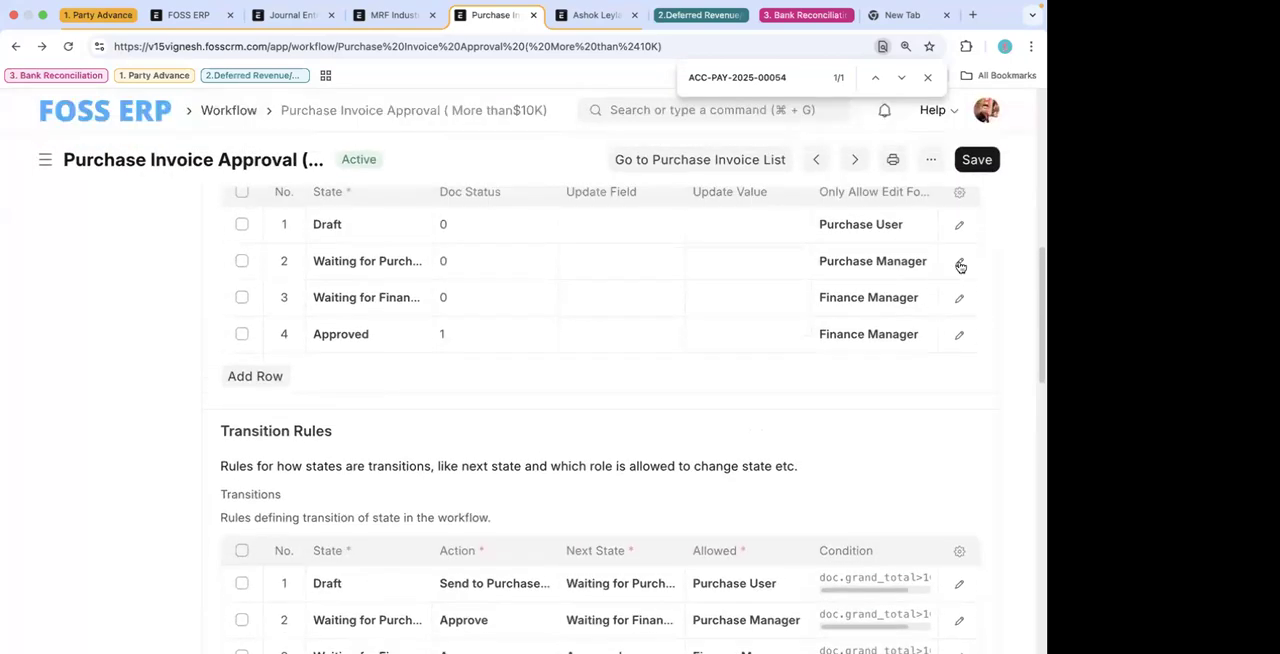
click(958, 262)
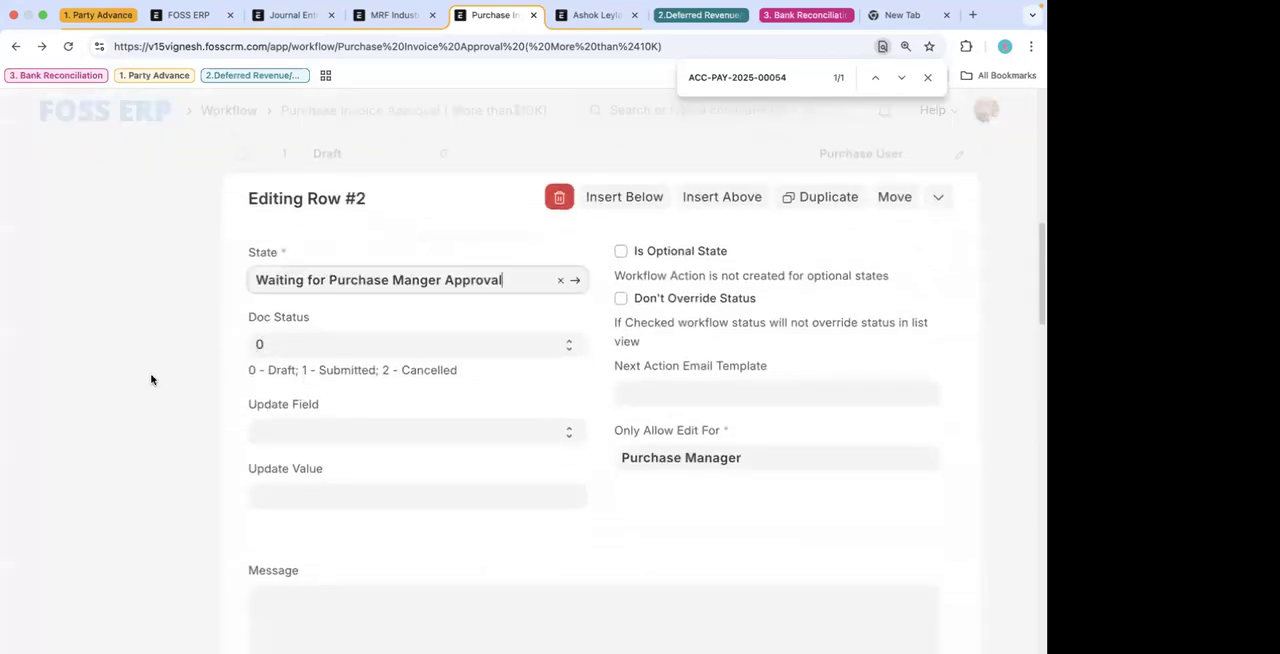
click(112, 366)
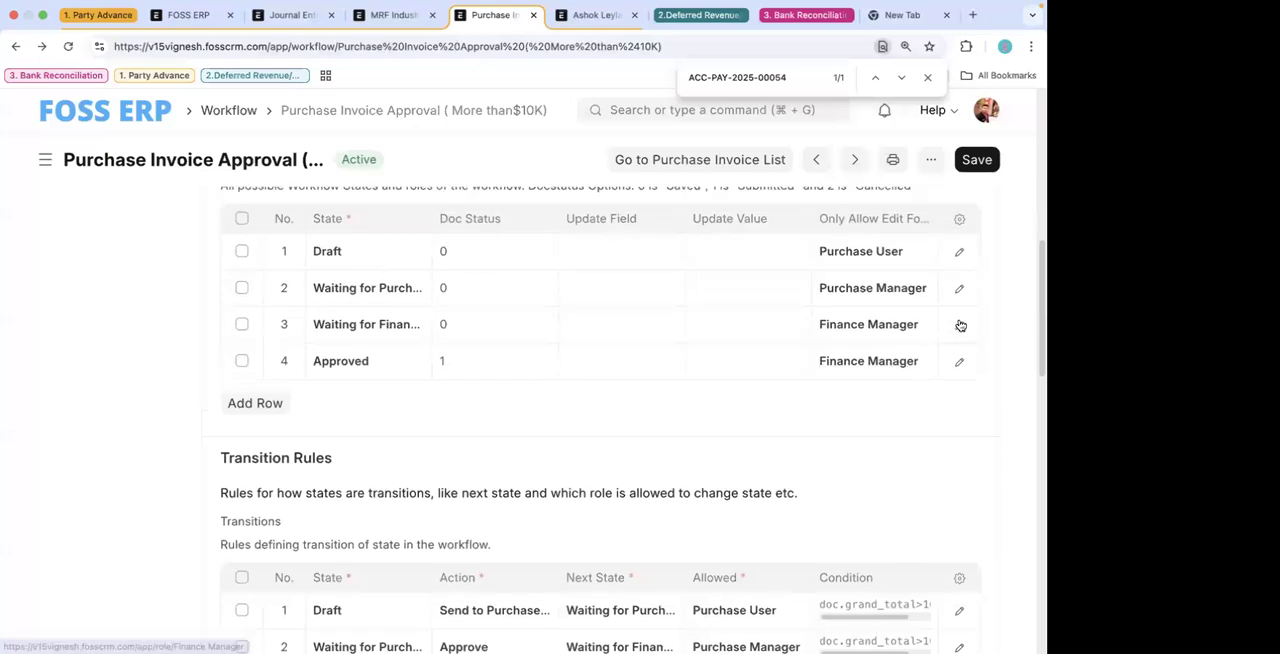
- Inspect the Waiting for Finance Manger Approval and Approved document states, checking the Doc Status options for Approved
click(959, 324)
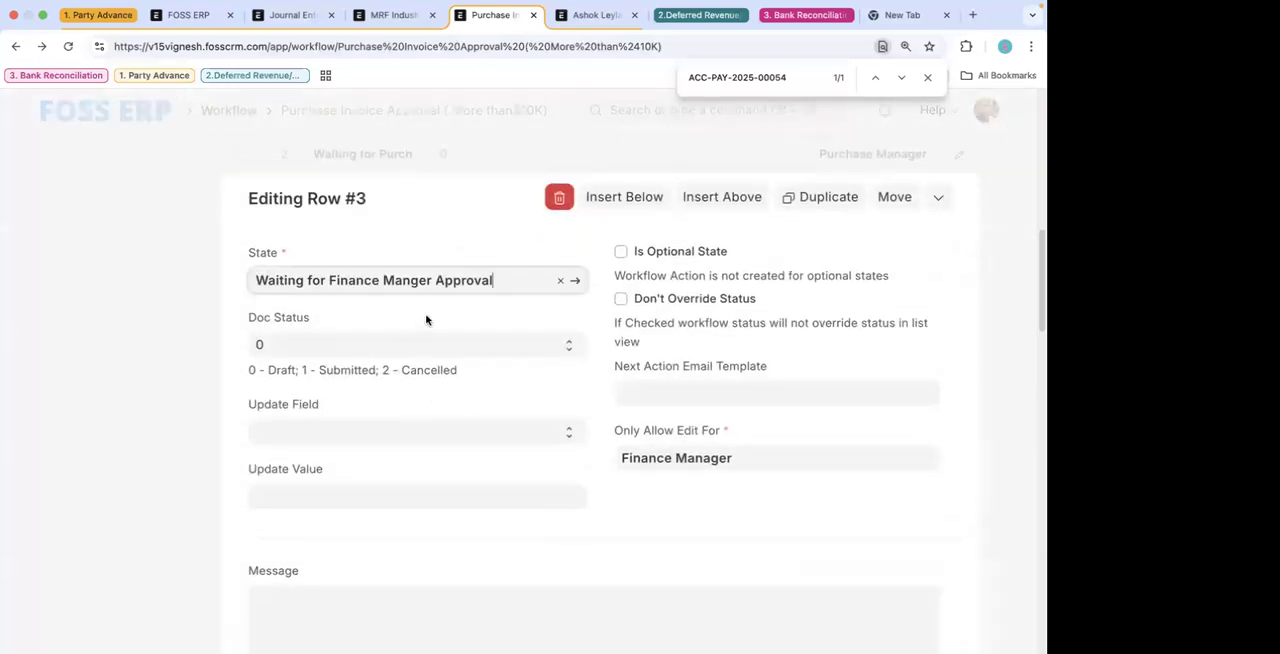
click(108, 311)
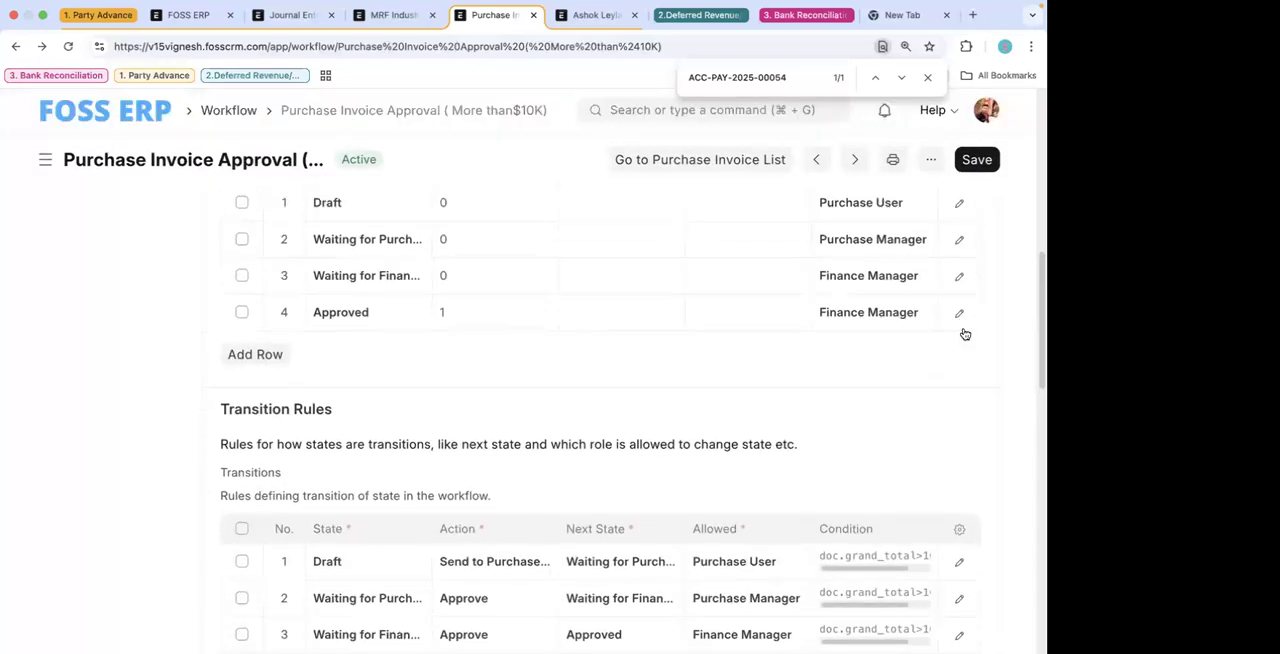
click(962, 318)
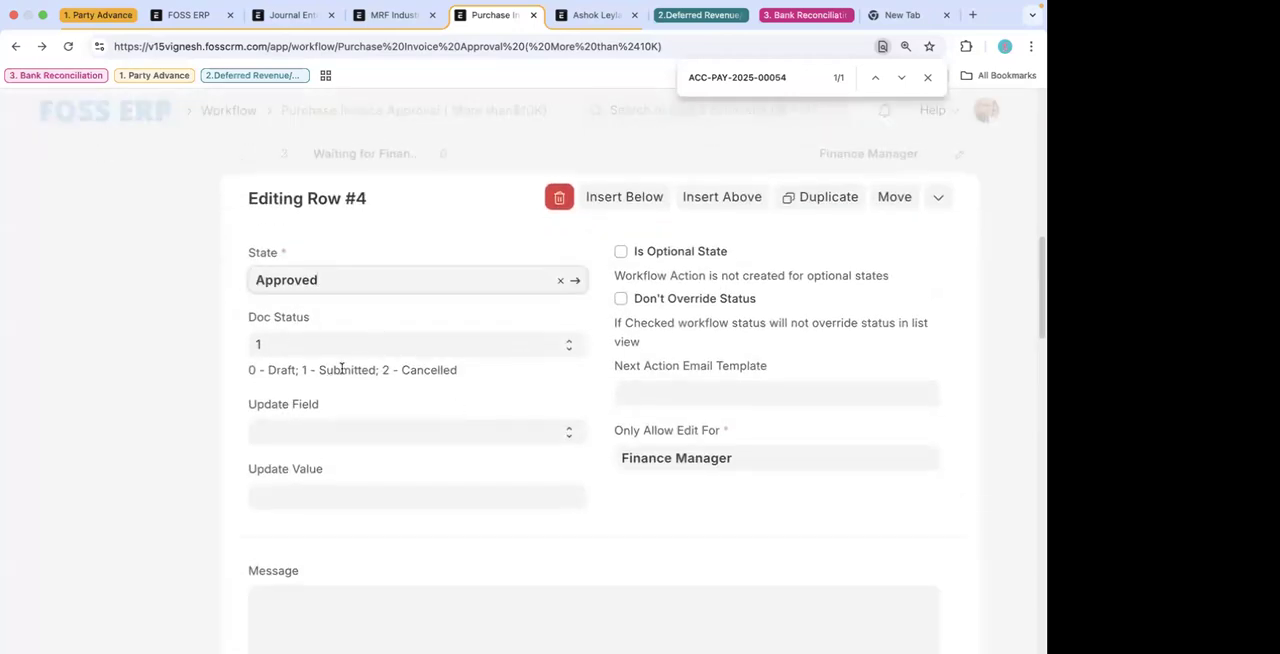
click(169, 406)
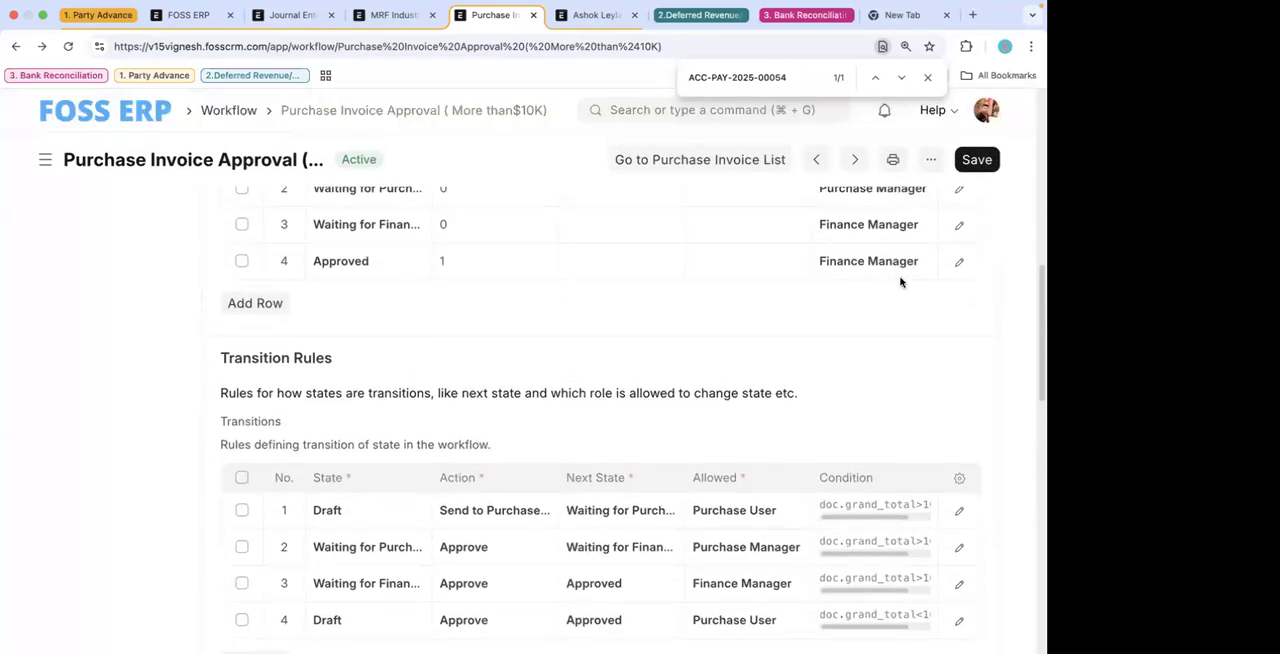
click(959, 262)
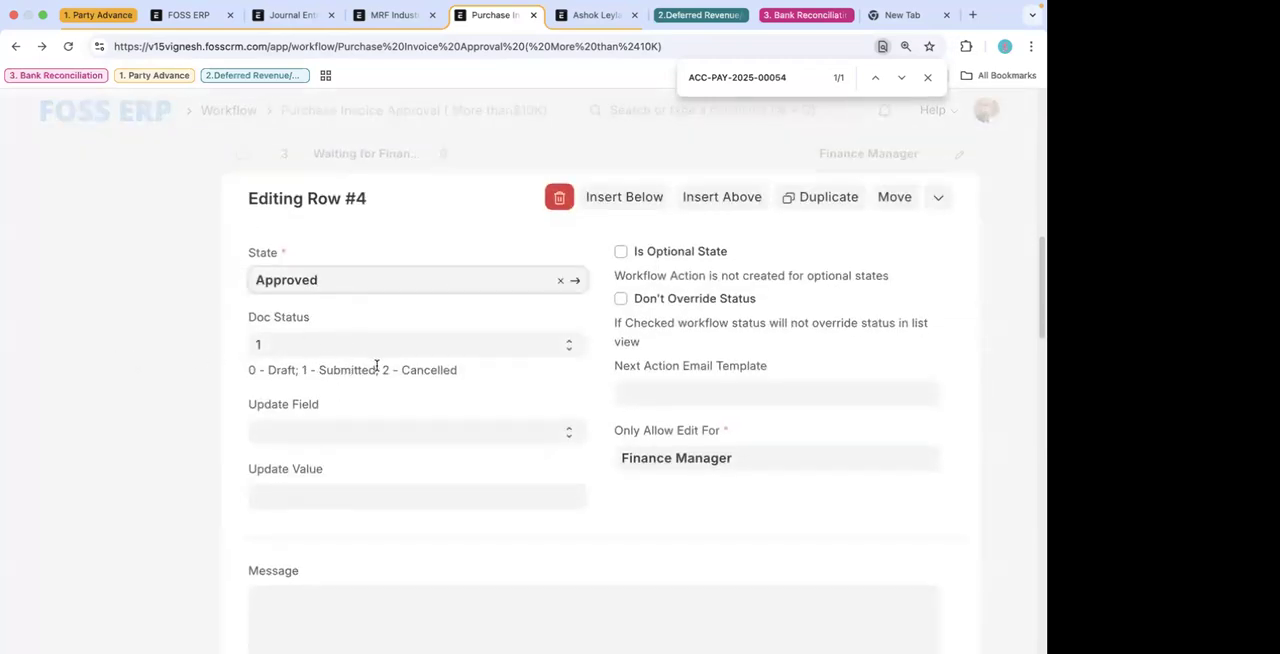
drag(375, 370, 317, 370)
click(125, 378)
scroll(545, 390, down, 1)
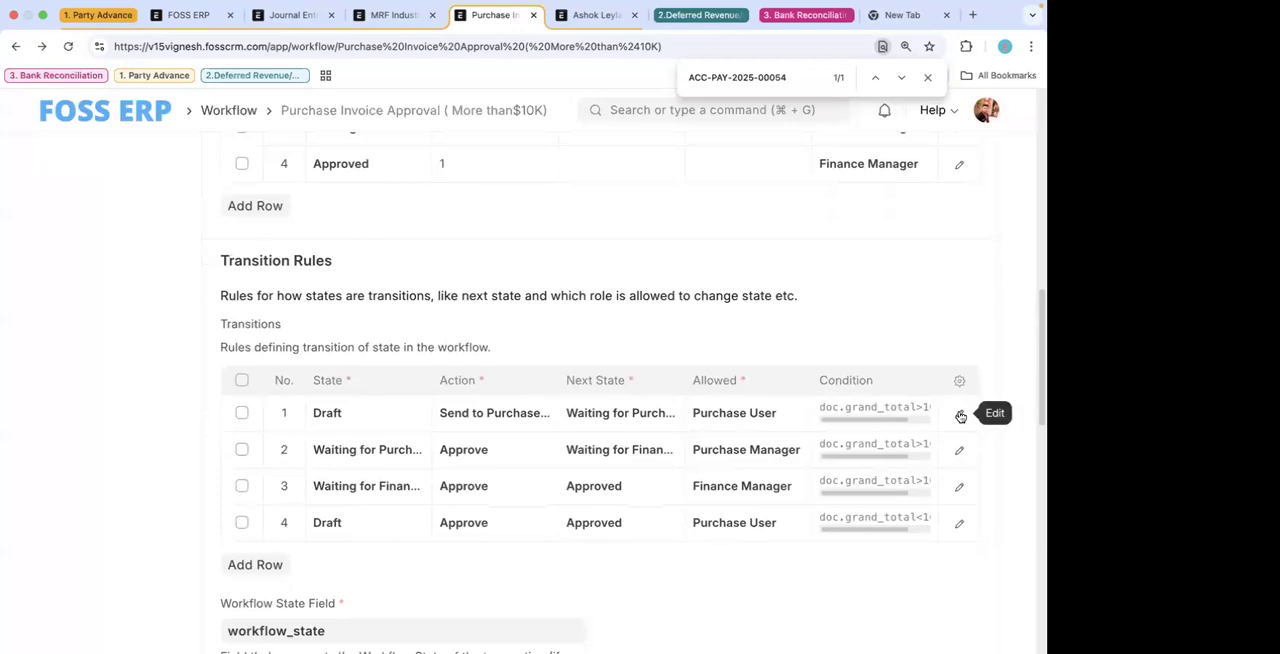
scroll(960, 416, down, 10)
scroll(960, 416, up, 8)
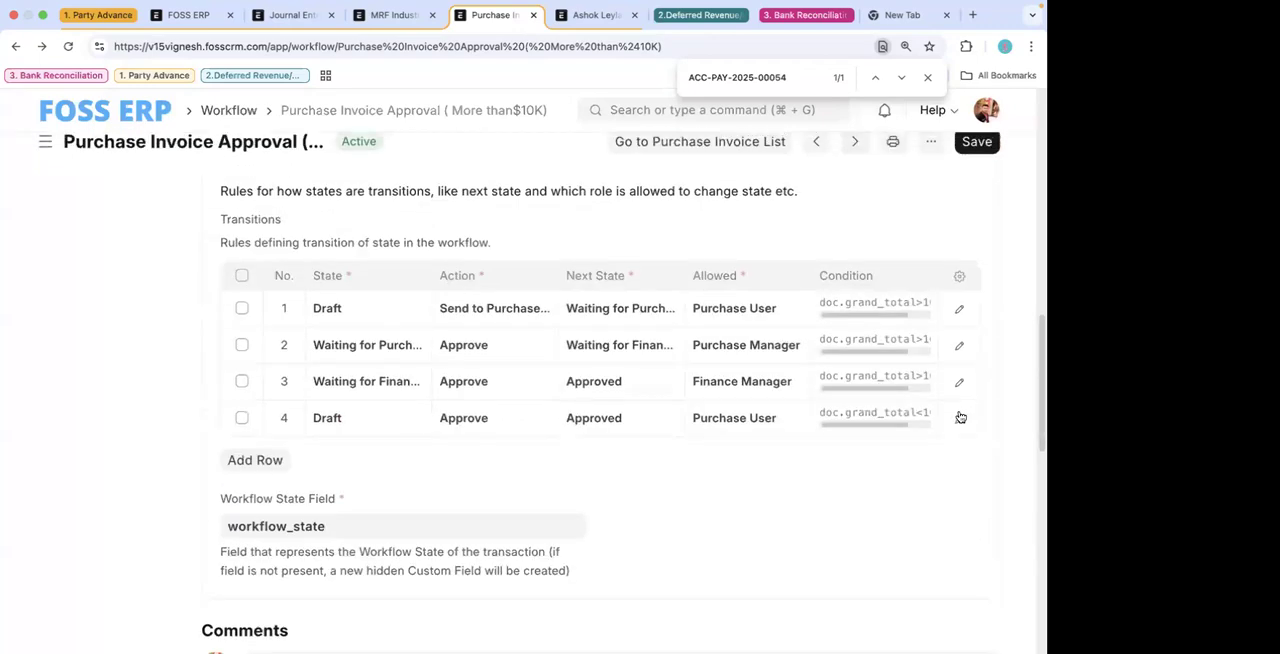
click(960, 343)
scroll(486, 523, down, 3)
scroll(480, 529, up, 3)
scroll(480, 529, down, 2)
text(s)
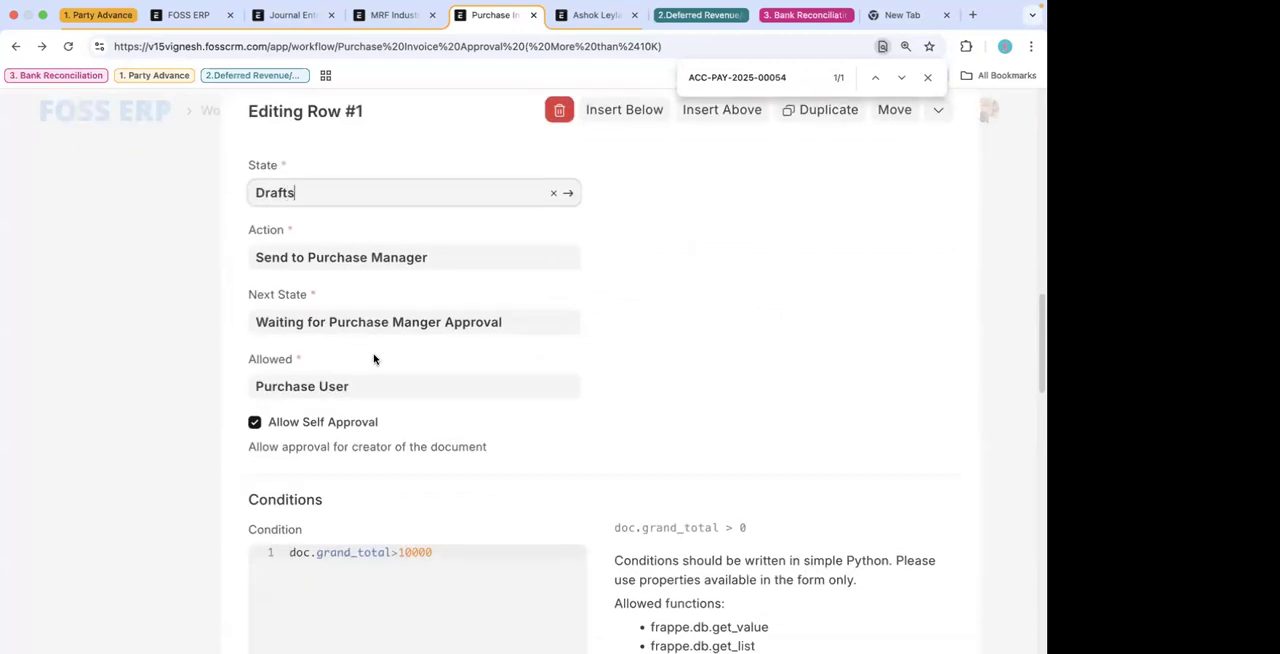
click(138, 352)
scroll(271, 295, up, 5)
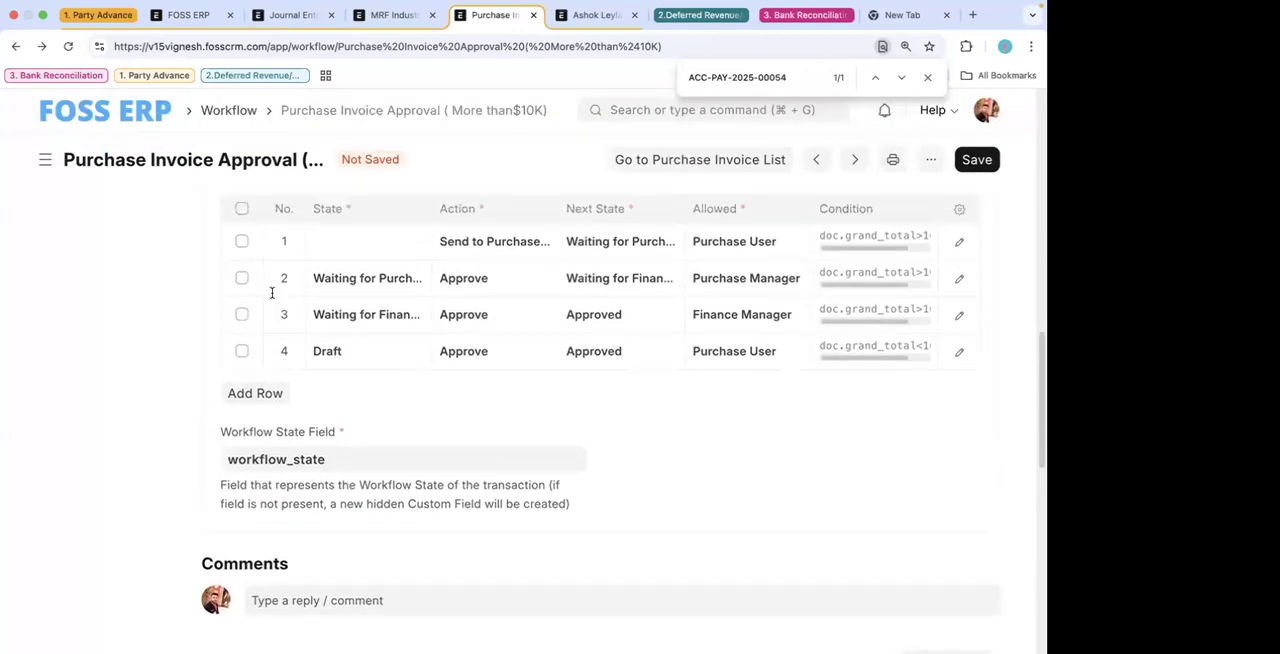
click(68, 47)
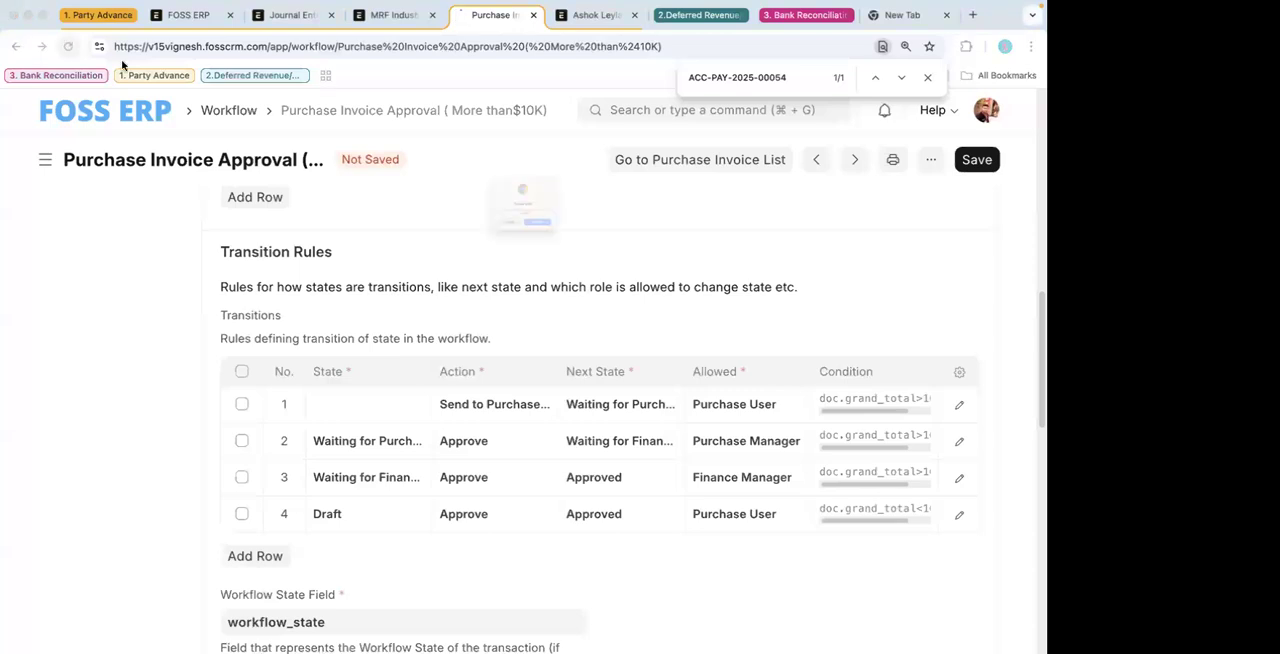
click(567, 261)
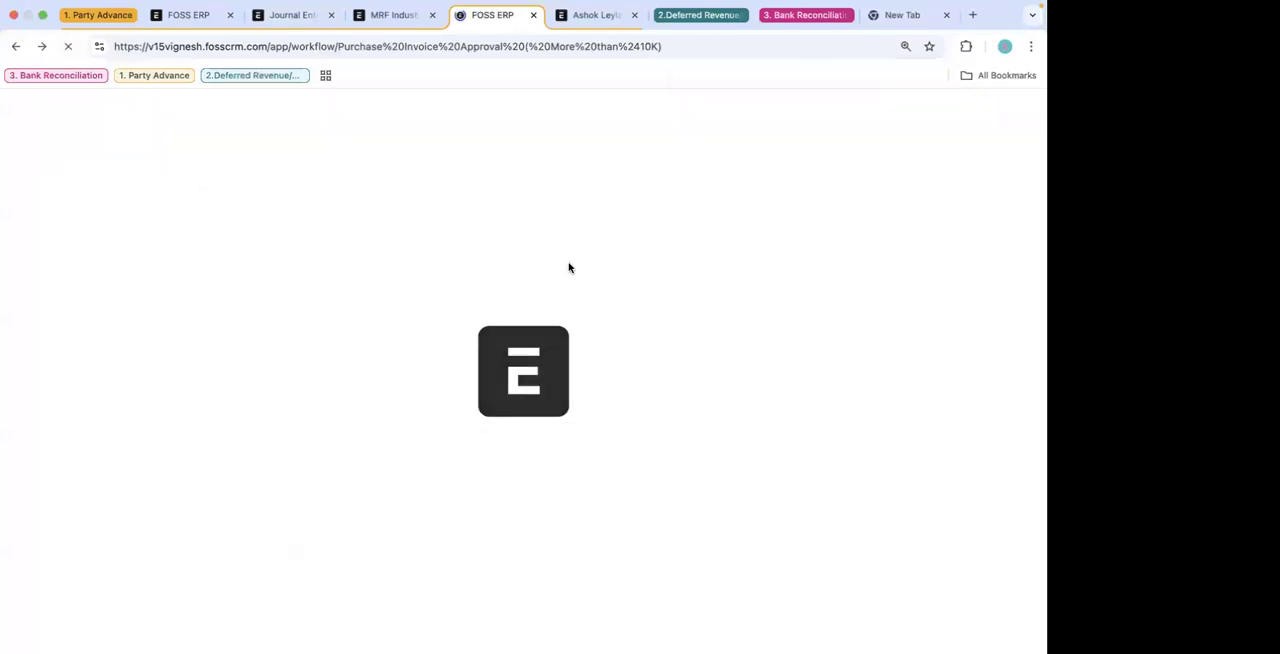
- Examine the Send to Purchase Manager transition rule from Draft, including its next state, allowed role and condition
scroll(591, 412, down, 10)
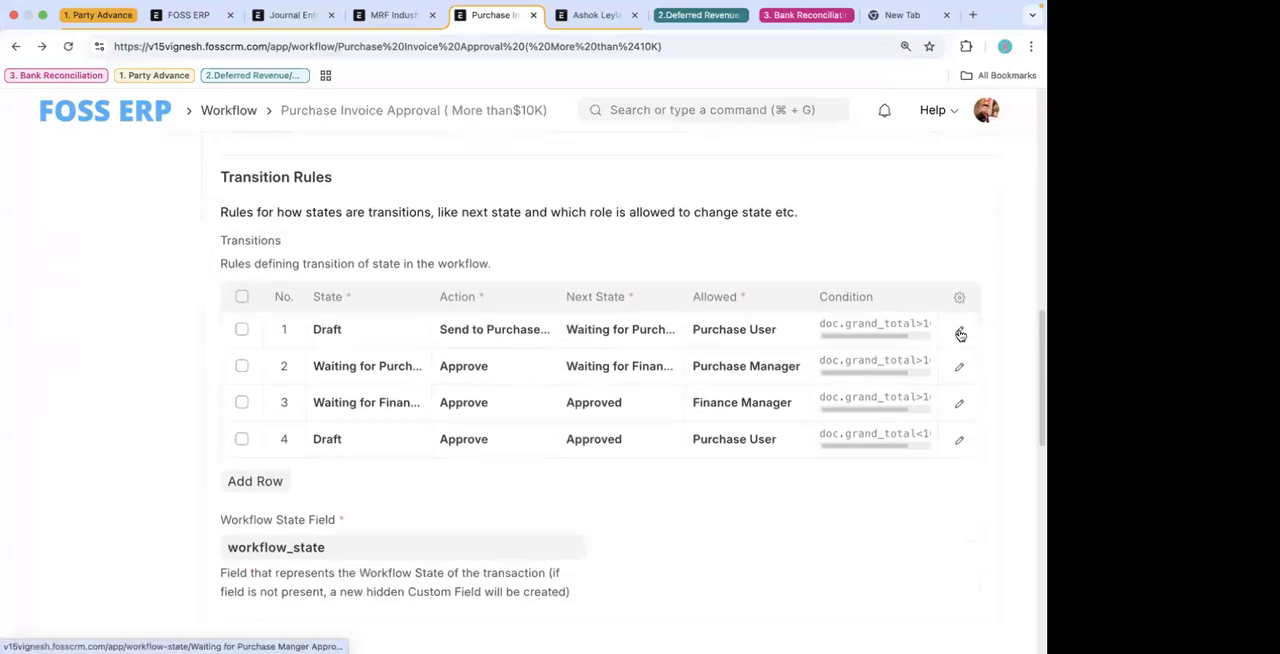
scroll(371, 285, up, 1)
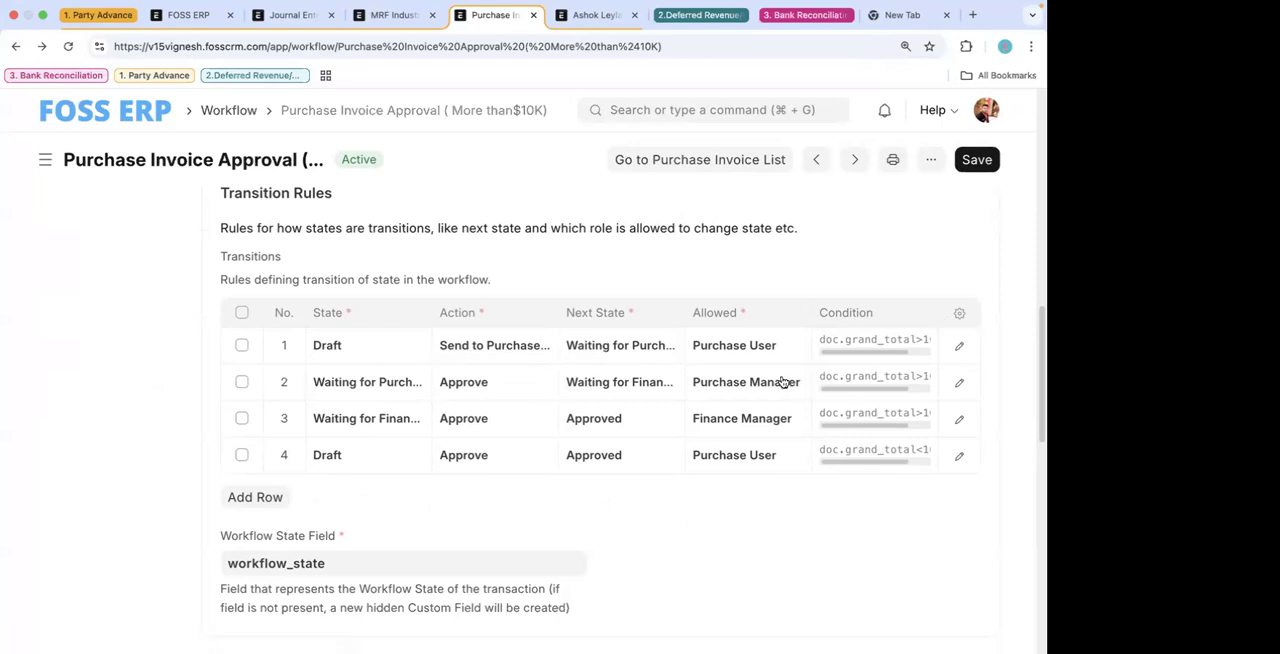
click(959, 346)
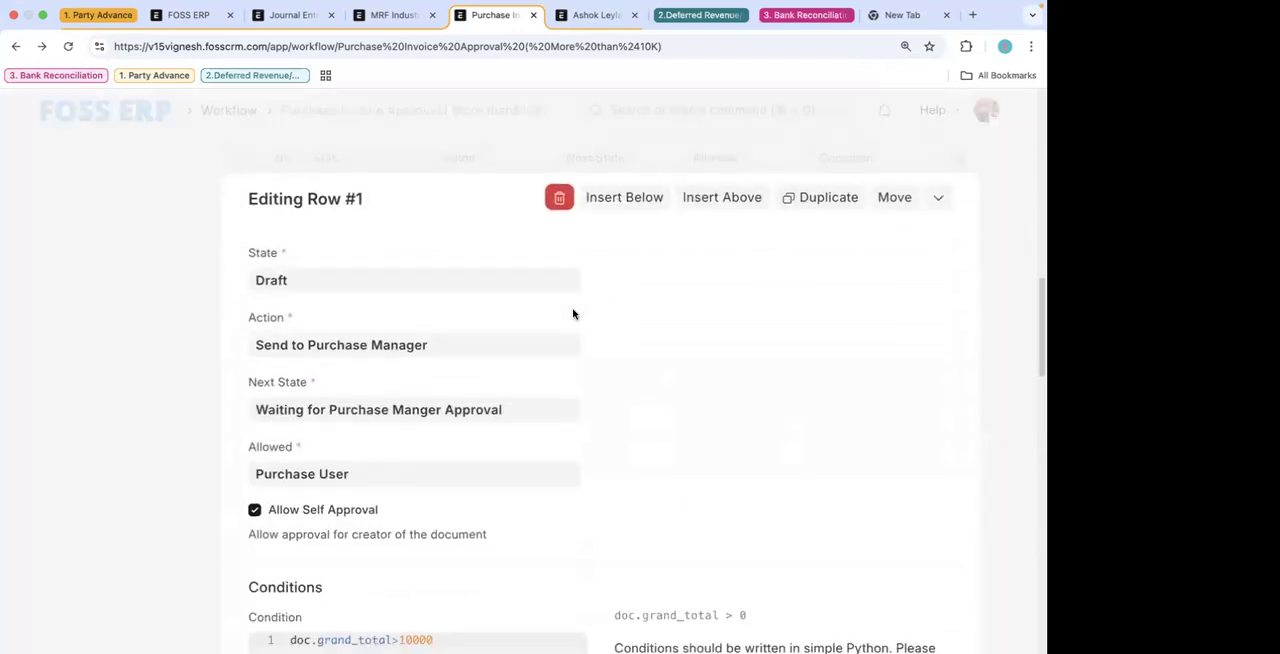
scroll(403, 180, down, 2)
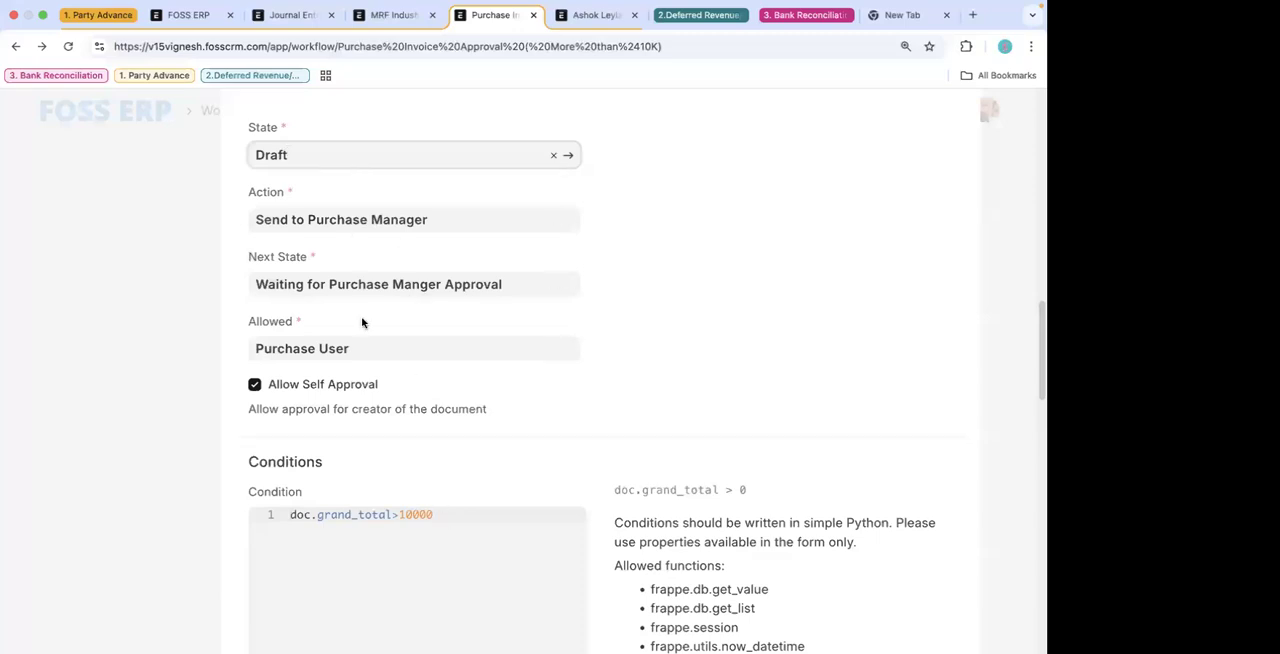
click(130, 288)
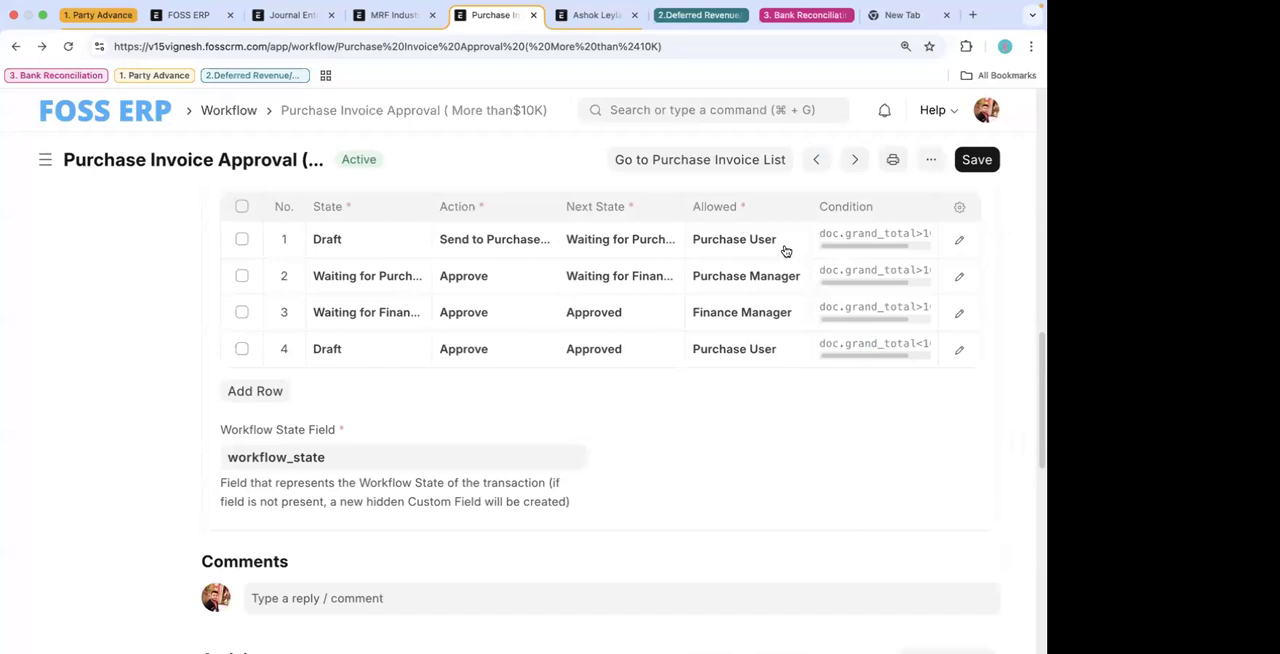
- Examine the transition rule for Waiting for Purchase Manger Approval, including its action, next state, allowed role and condition
click(400, 276)
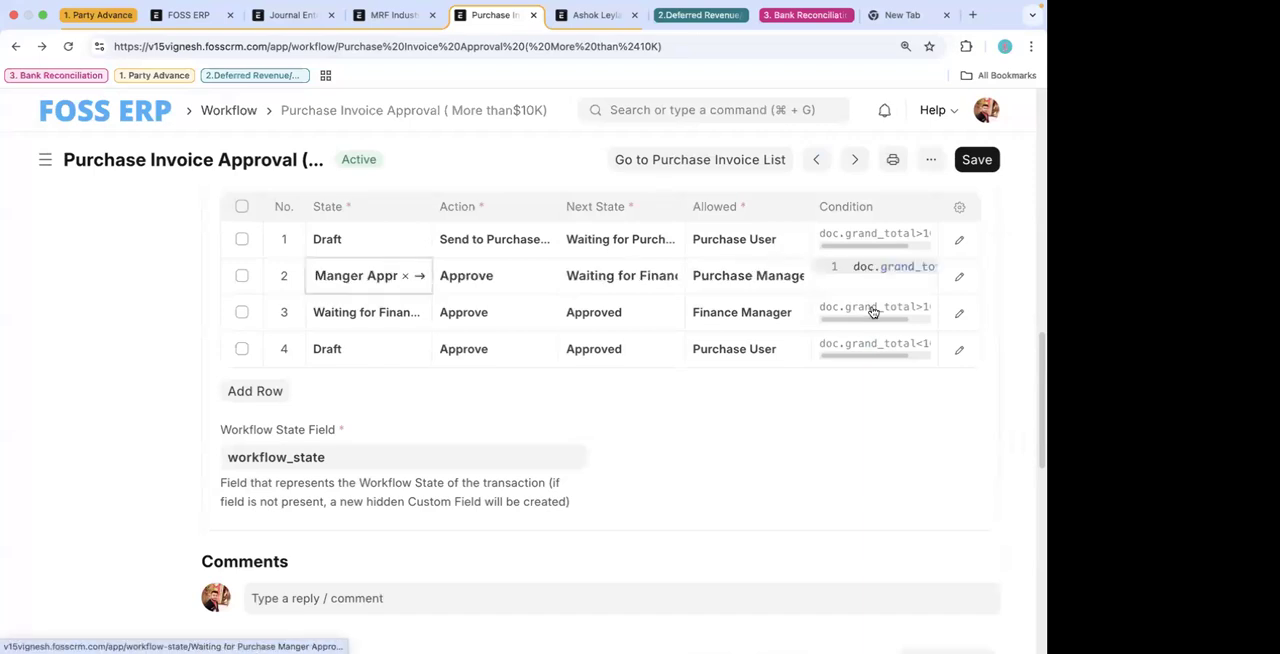
click(959, 277)
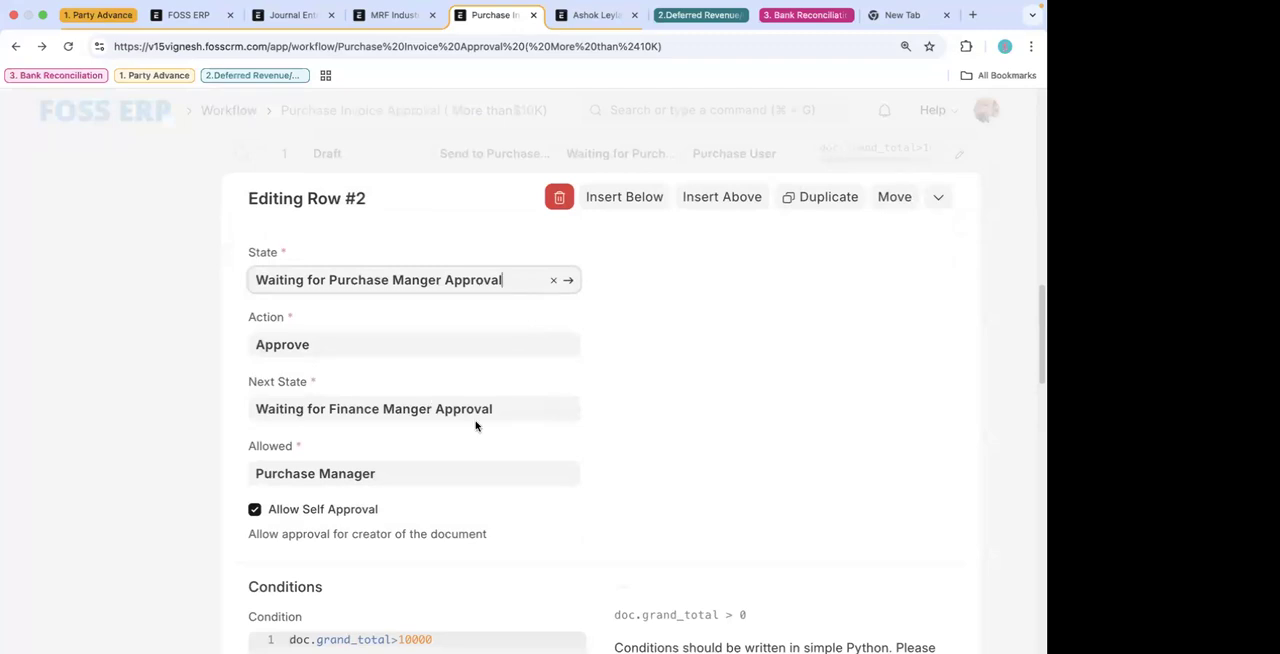
click(148, 392)
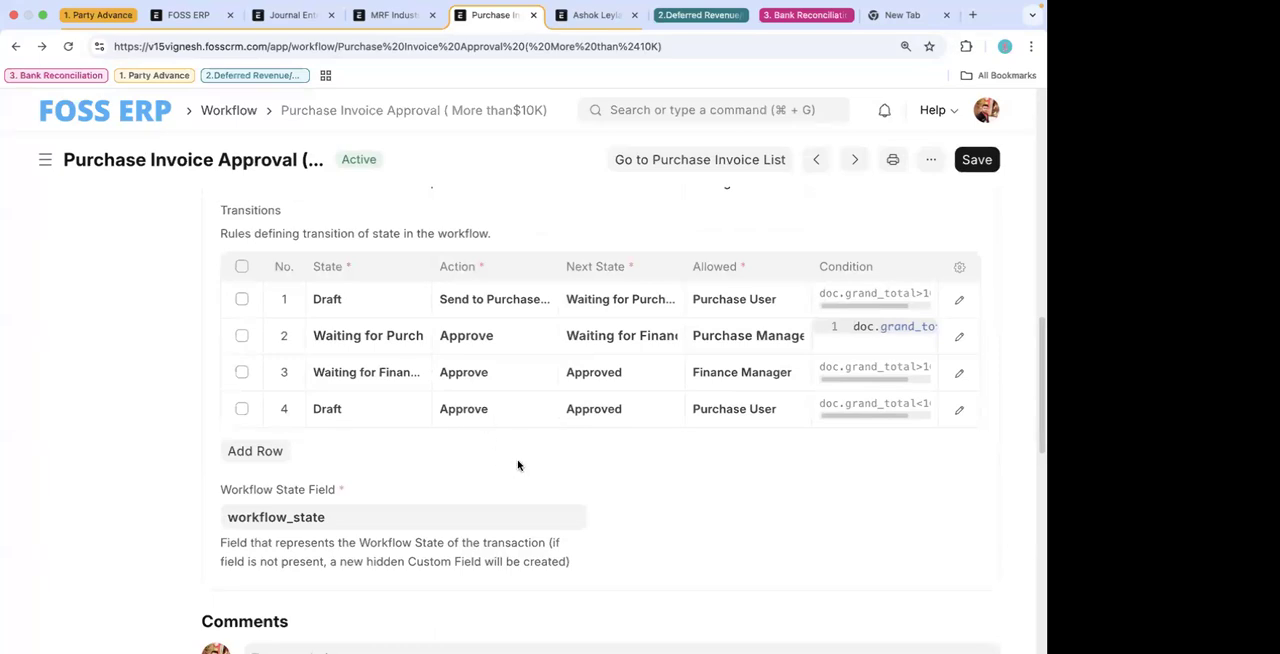
scroll(242, 247, up, 1)
scroll(303, 203, up, 5)
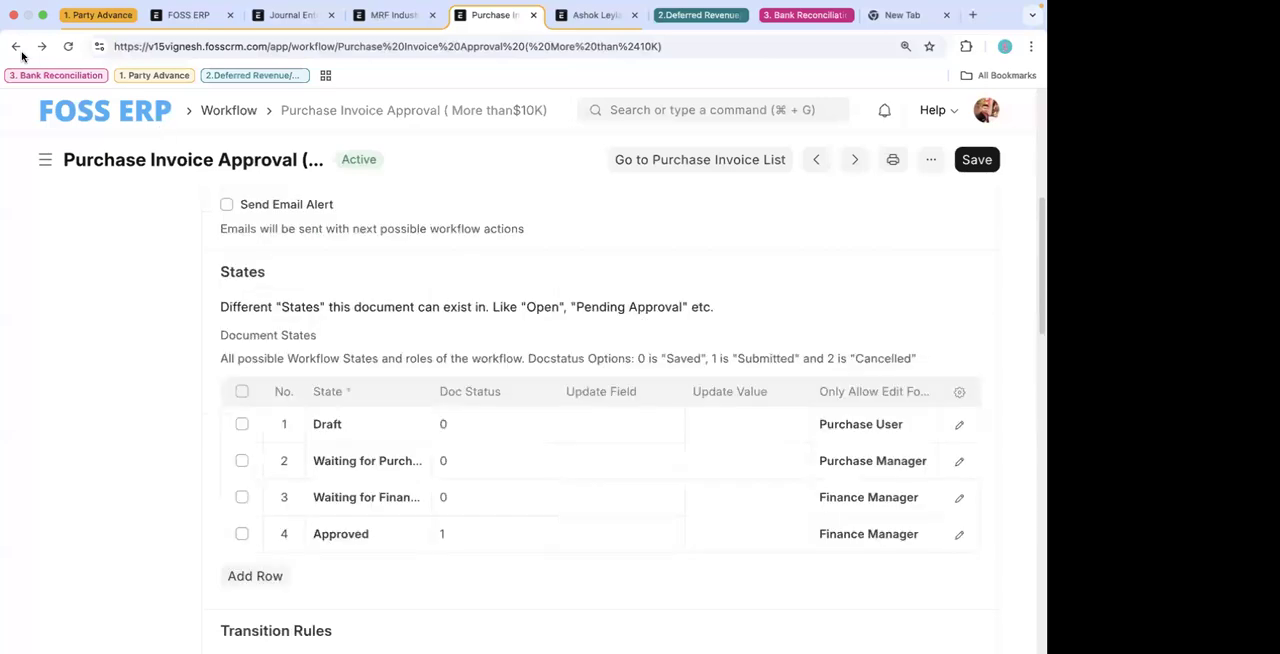
- Go back to the Workflow list, recheck the Purchase Invoice Approval workflow's states and transitions, and return to the list
click(17, 47)
click(627, 117)
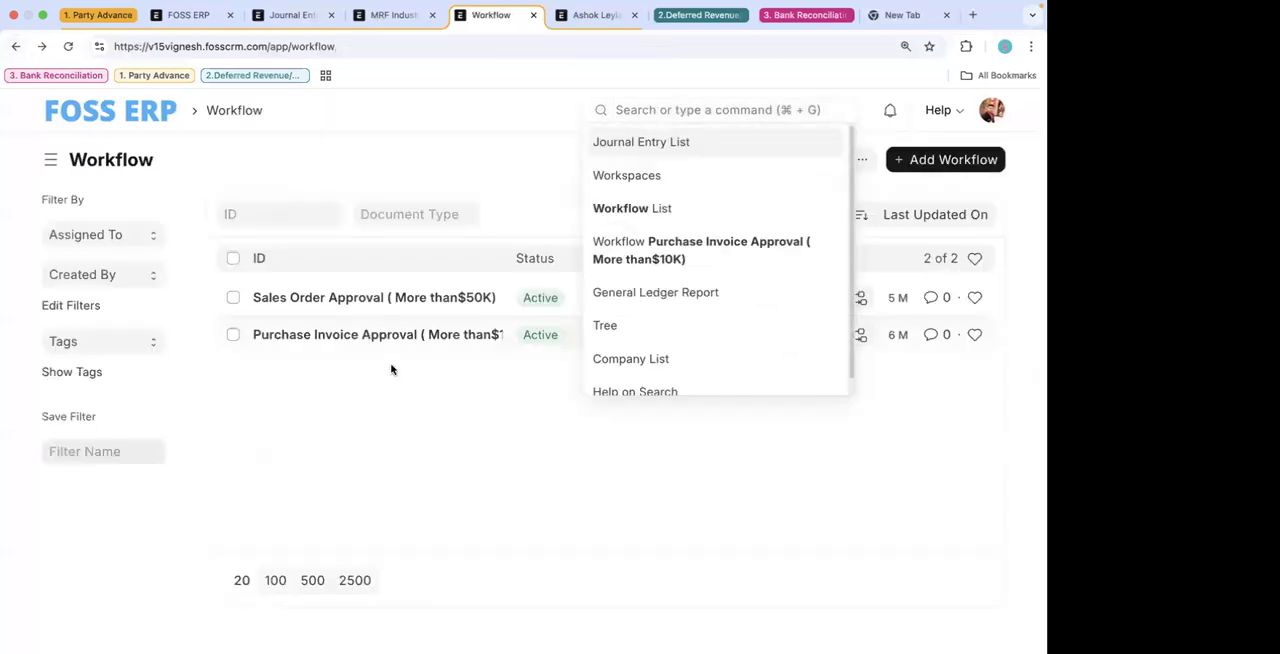
click(400, 334)
scroll(496, 513, down, 10)
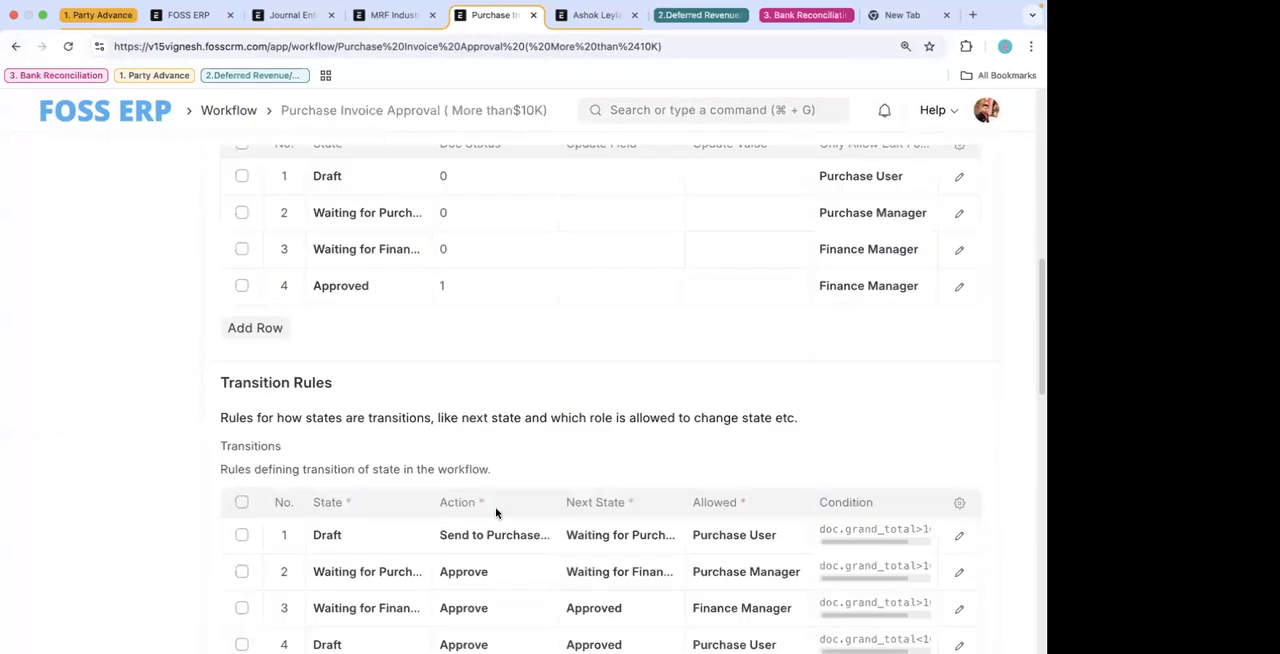
click(16, 46)
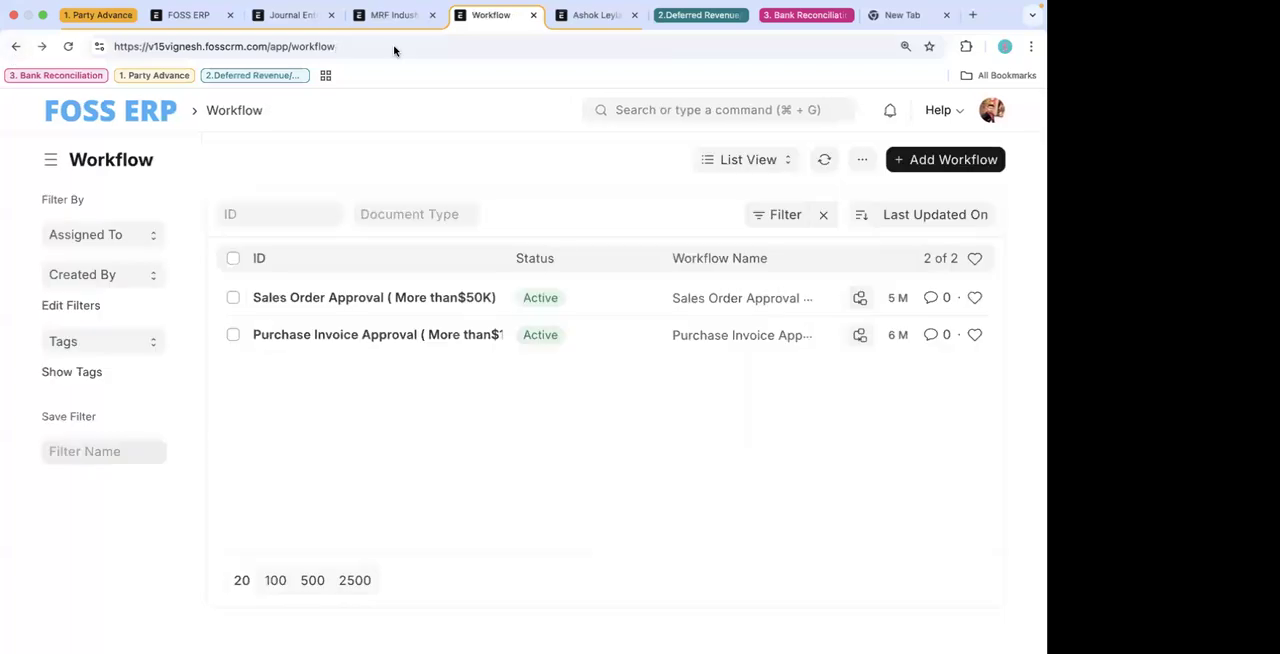
- Create a new purchase invoice from the Purchase Invoice list with Ashok Leyland Pvt Ltd as the supplier
click(638, 114)
text(purch)
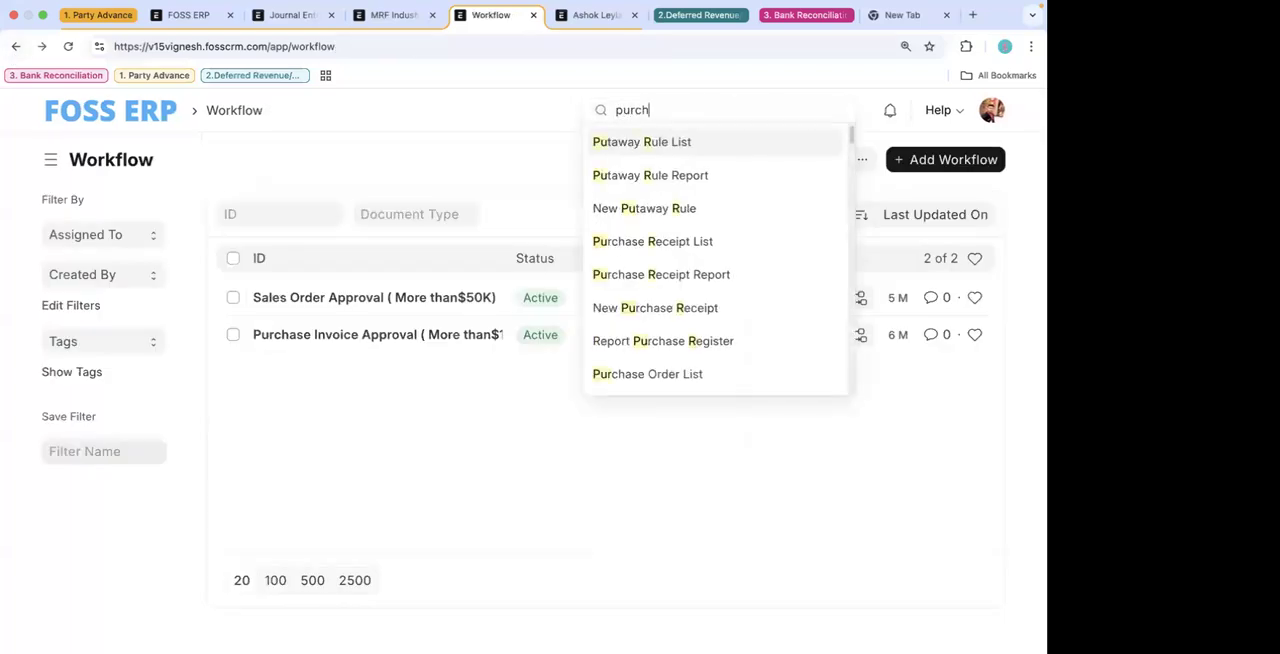
text(ase in)
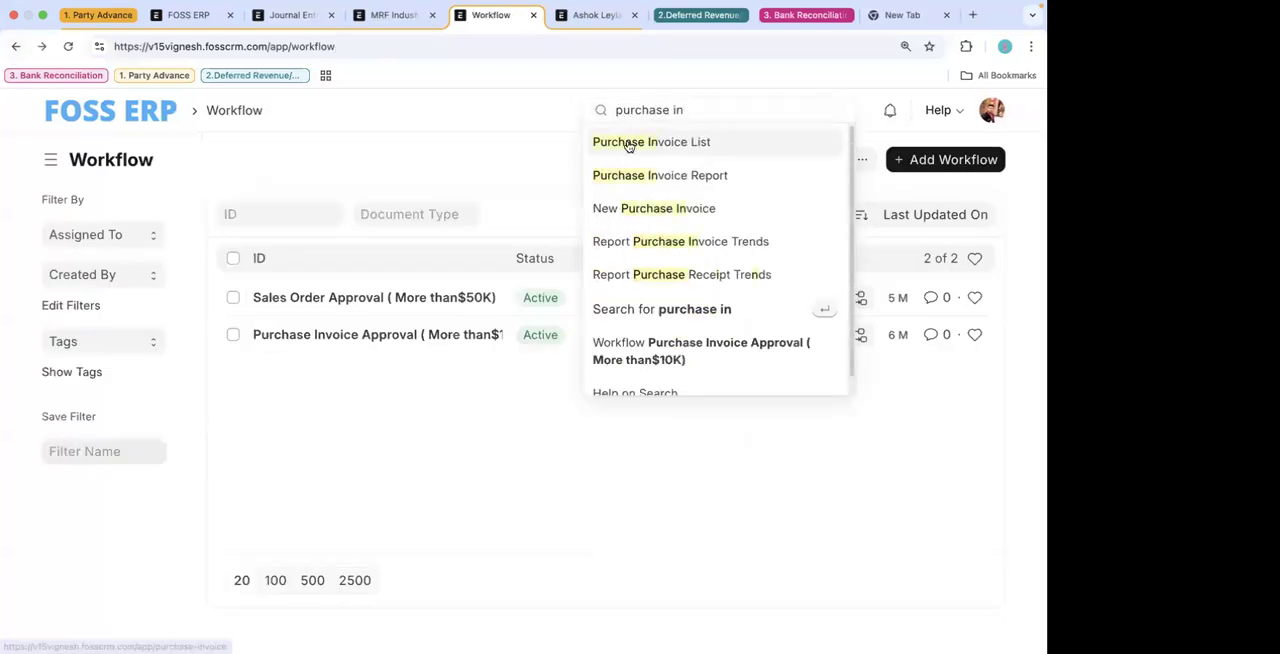
click(631, 141)
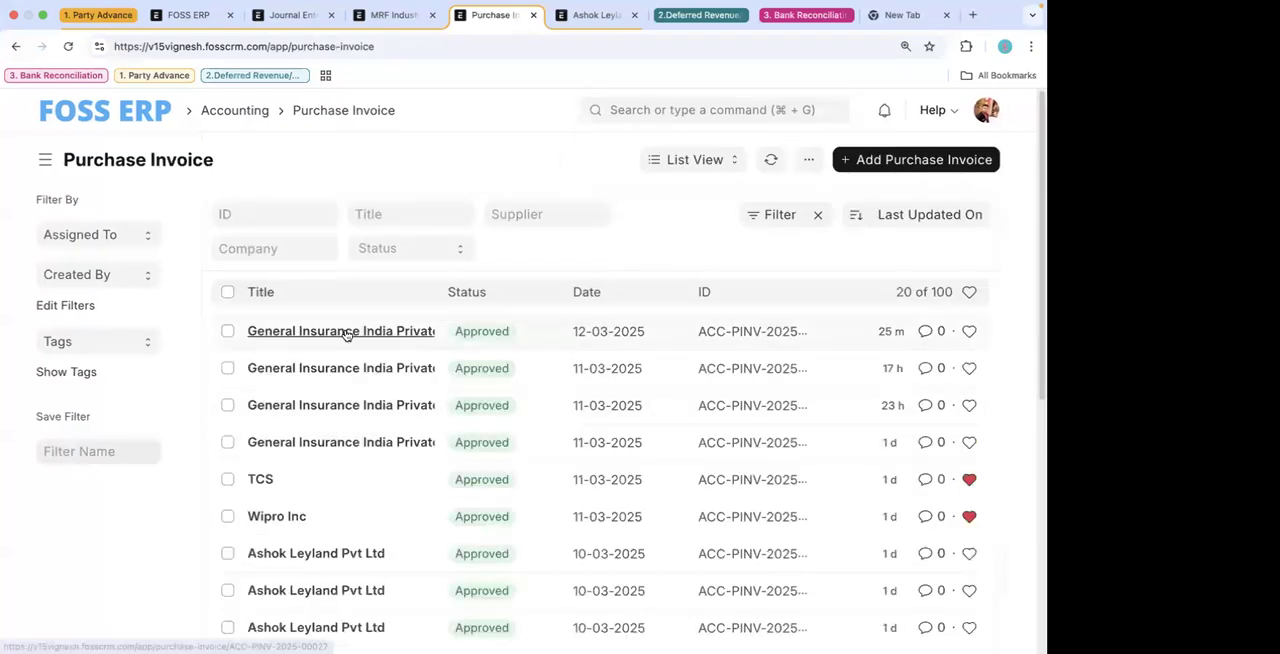
click(889, 160)
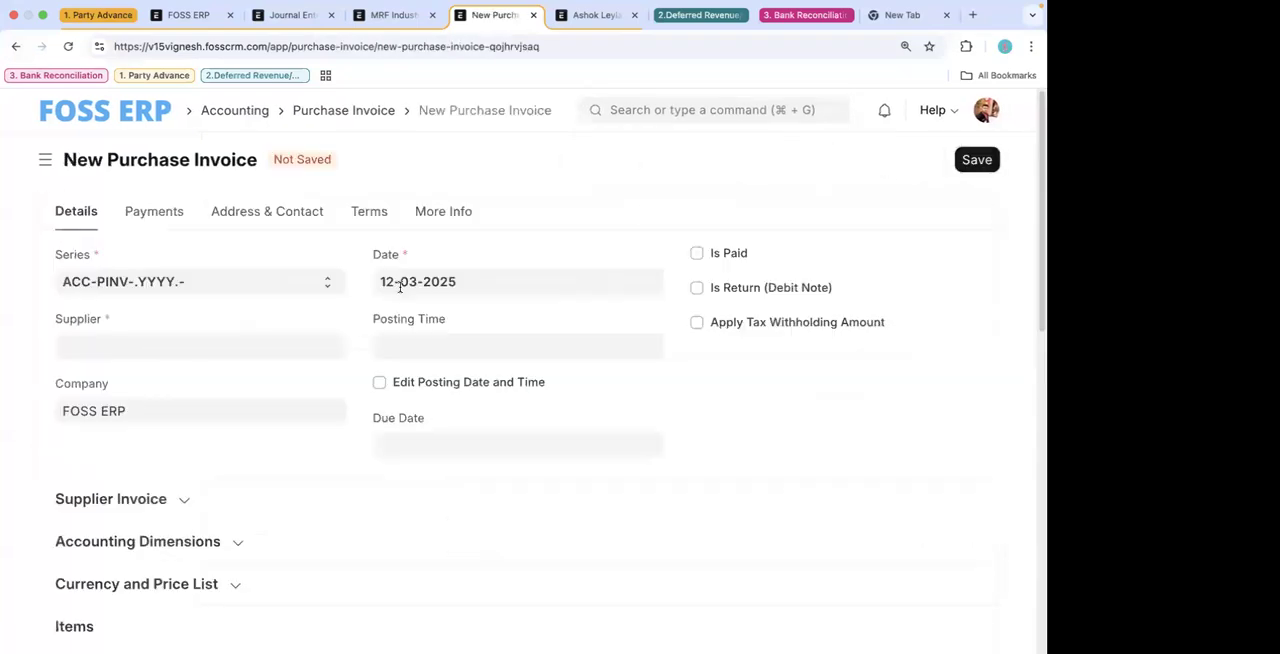
click(232, 339)
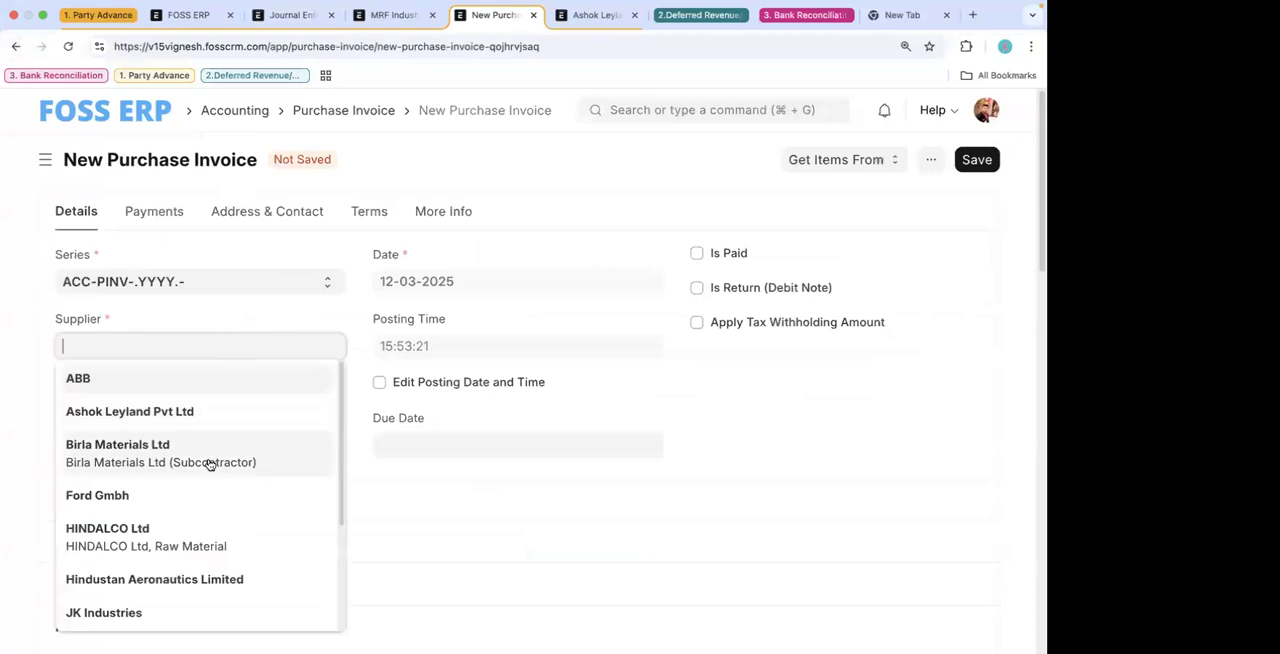
click(200, 411)
- Enter Consulting Service as the invoice's item with an accepted quantity of 100, and save the invoice
scroll(262, 507, down, 5)
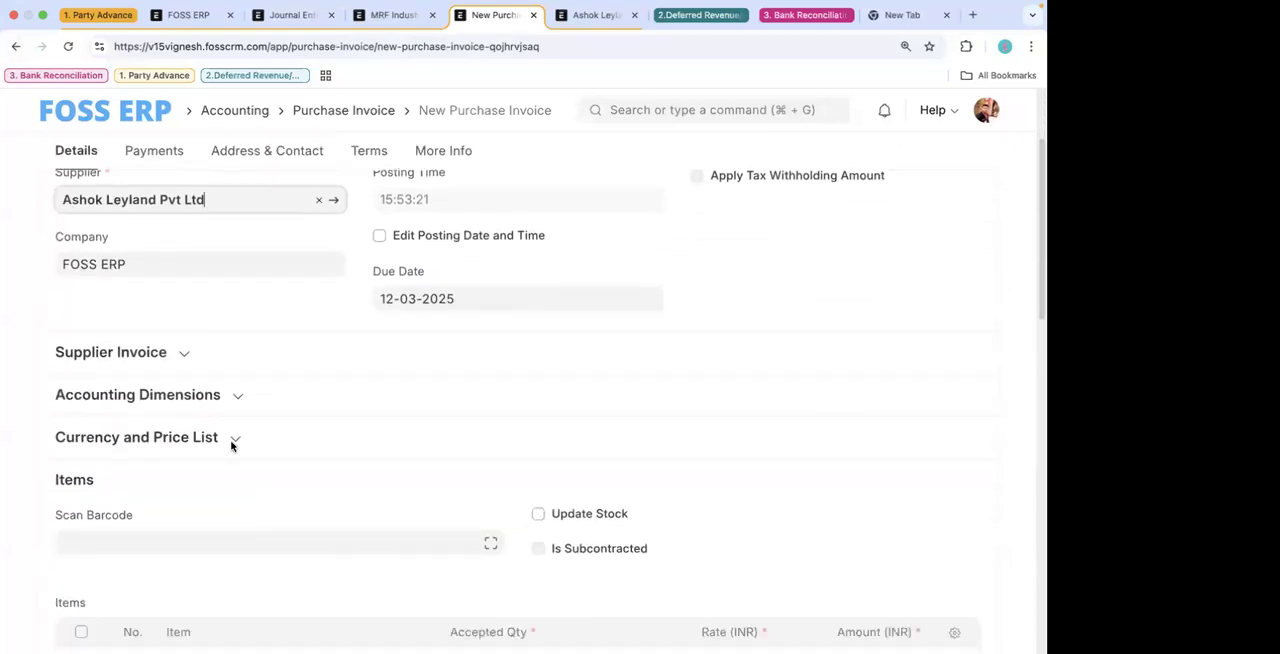
scroll(200, 350, down, 2)
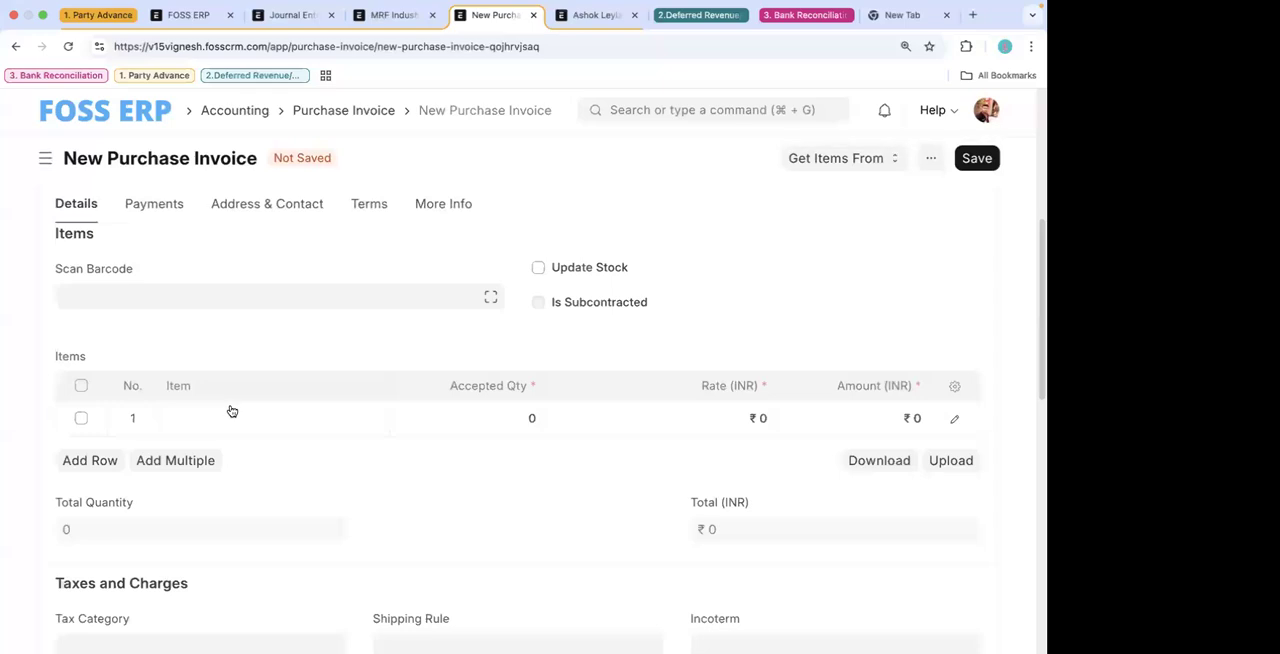
click(231, 410)
text(cons)
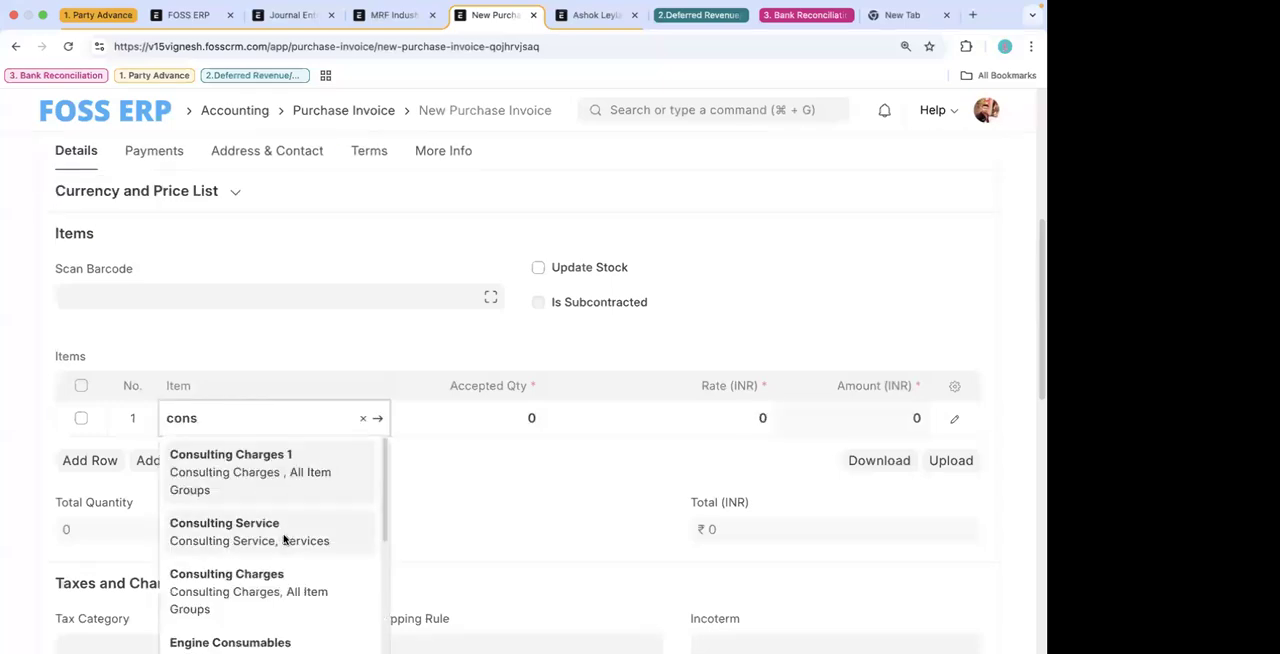
click(284, 539)
click(534, 418)
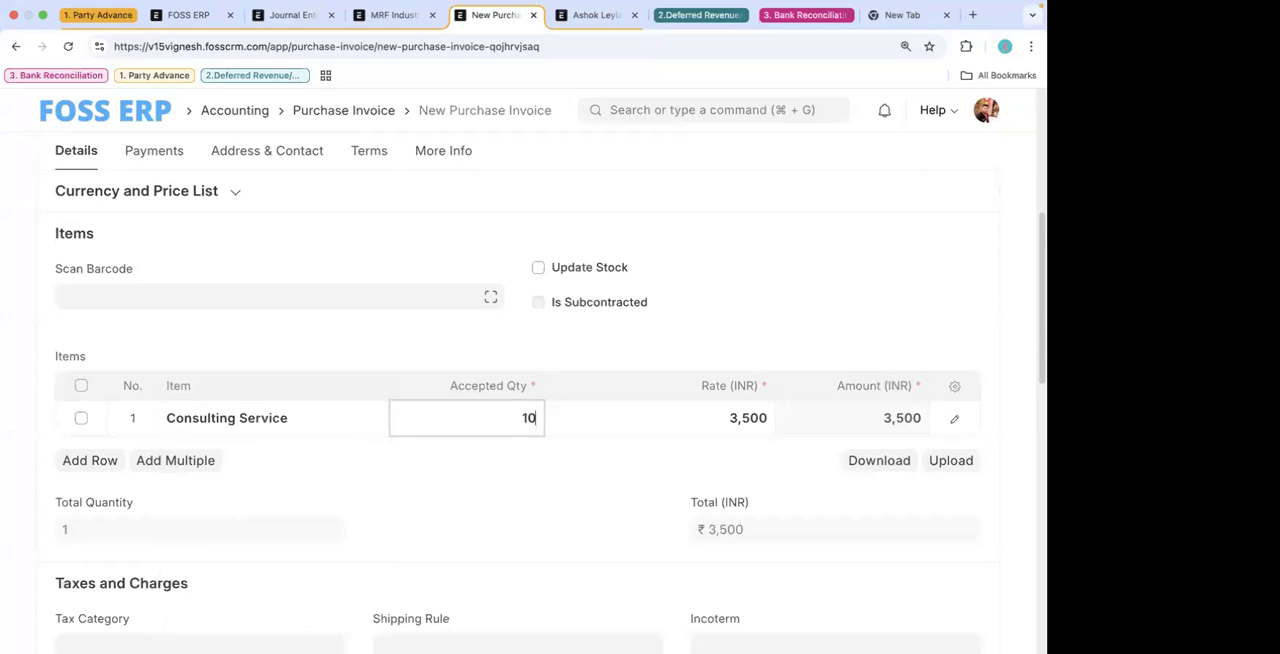
click(725, 418)
click(840, 289)
scroll(840, 290, up, 1)
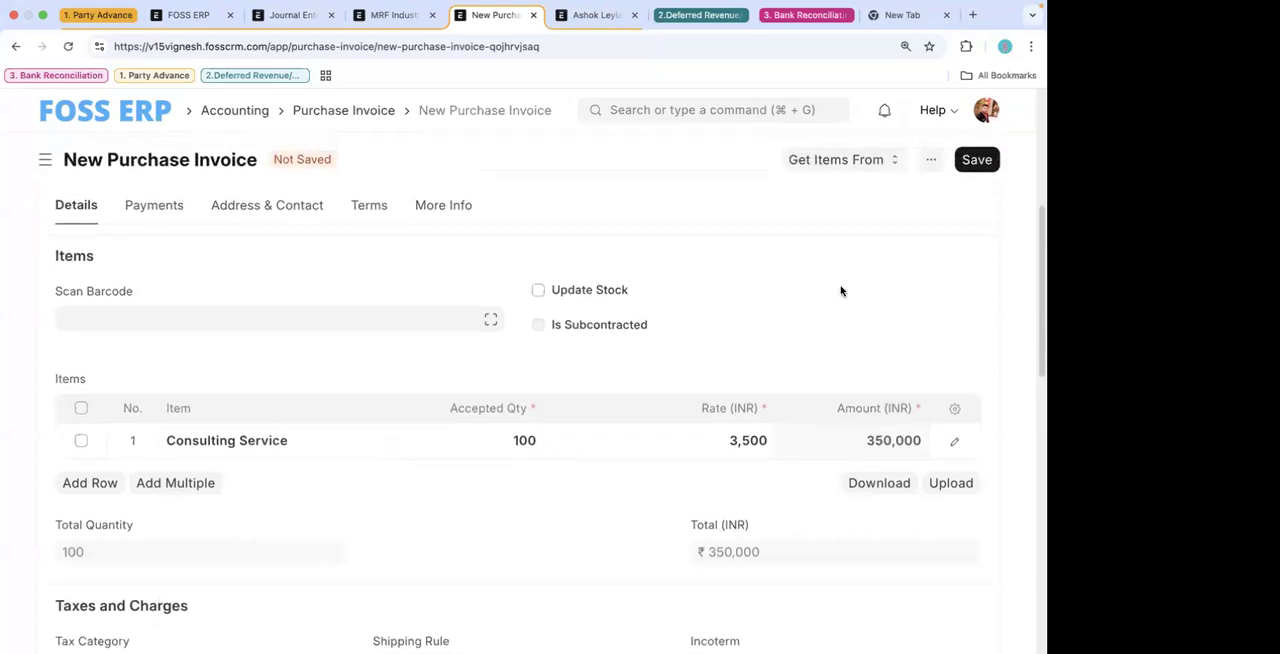
click(978, 168)
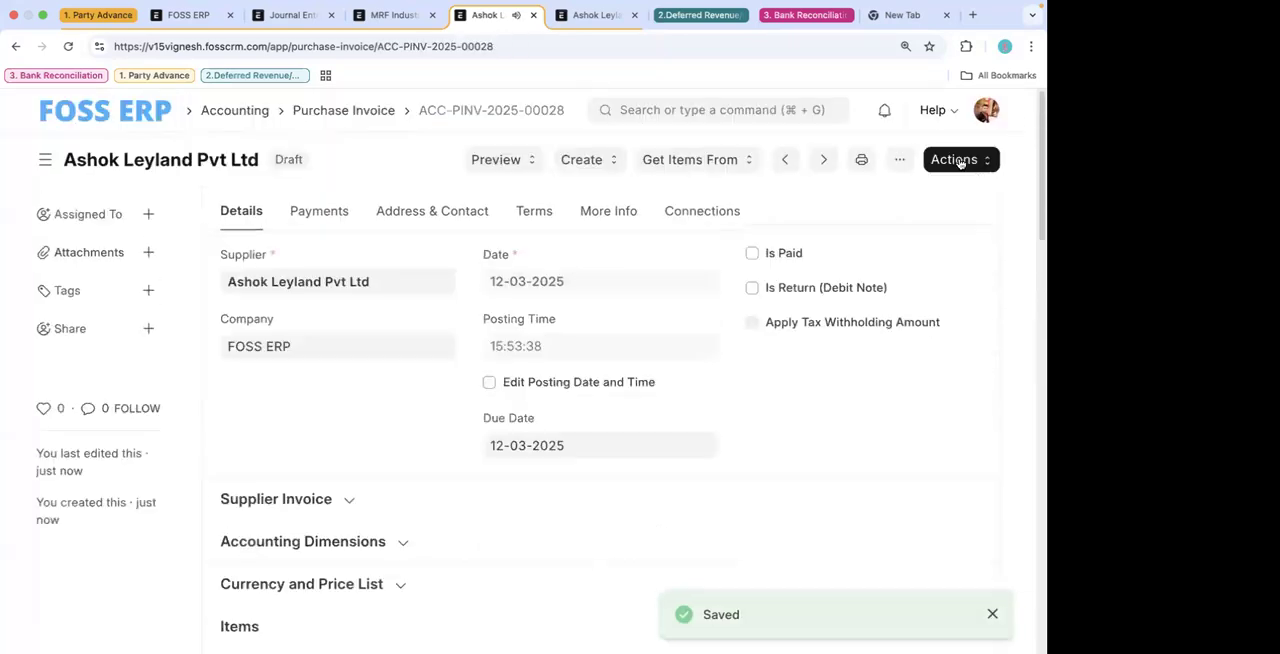
- Review the draft invoice's amount and workflow action, and send the invoice to the Purchase Manager
click(958, 160)
click(937, 404)
scroll(937, 404, down, 5)
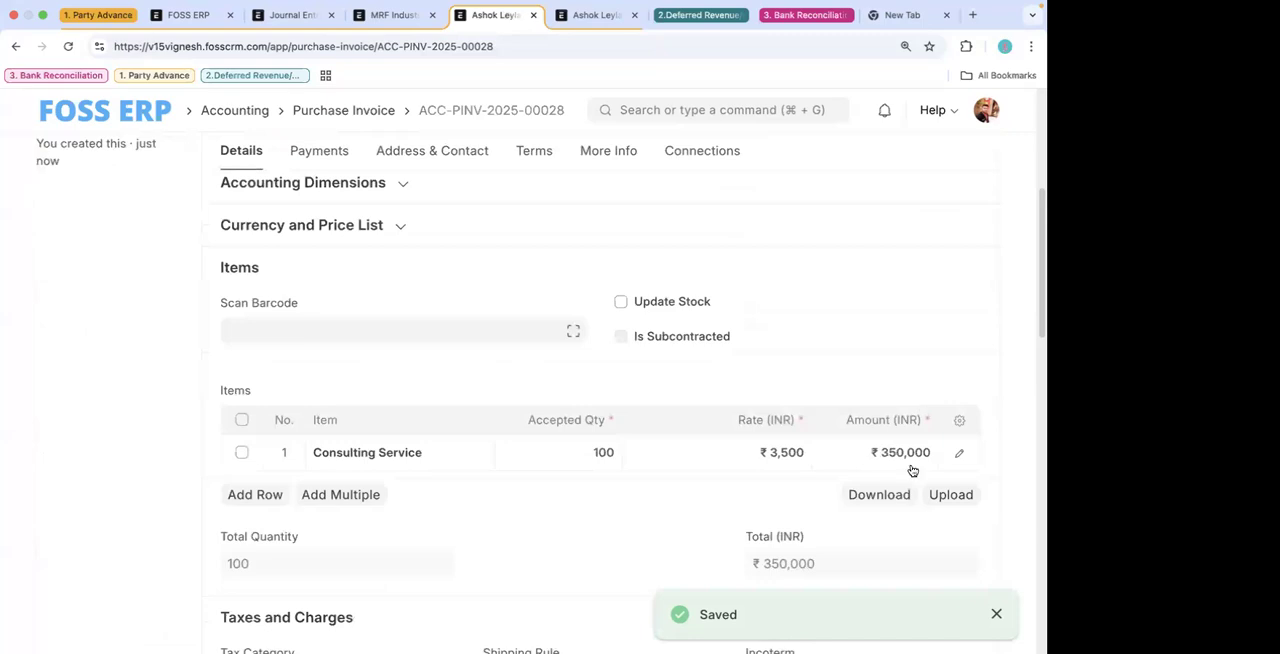
scroll(900, 308, up, 5)
click(952, 160)
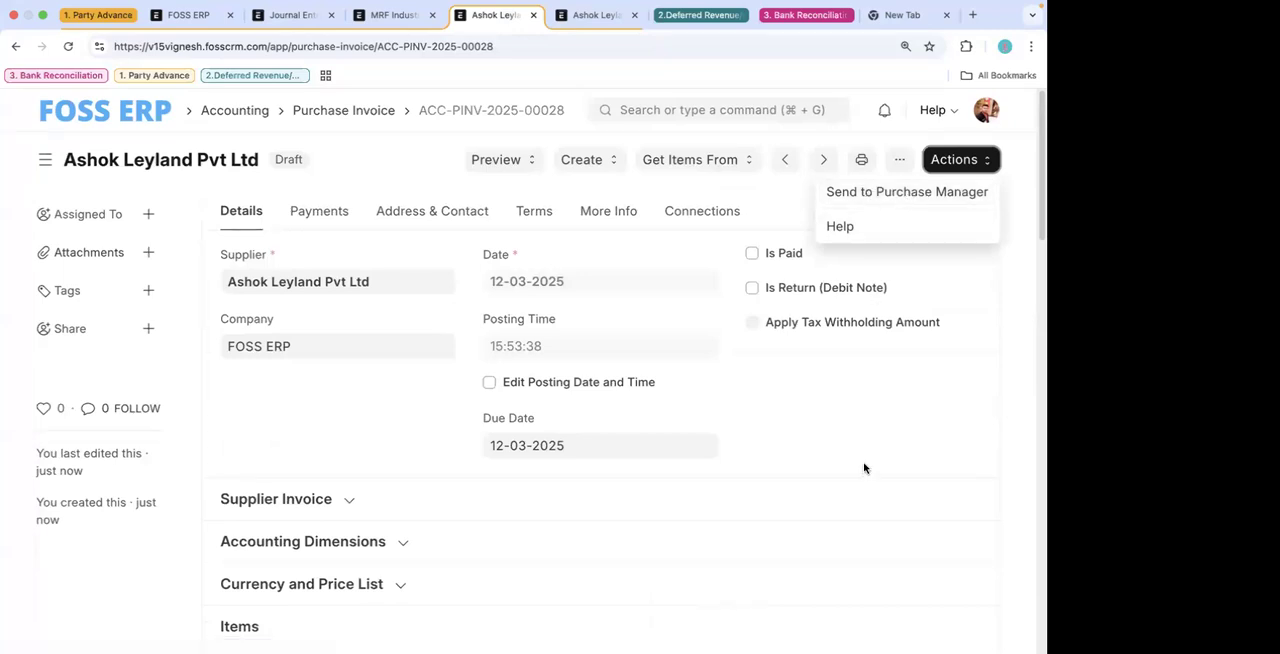
scroll(866, 466, down, 4)
scroll(902, 294, up, 5)
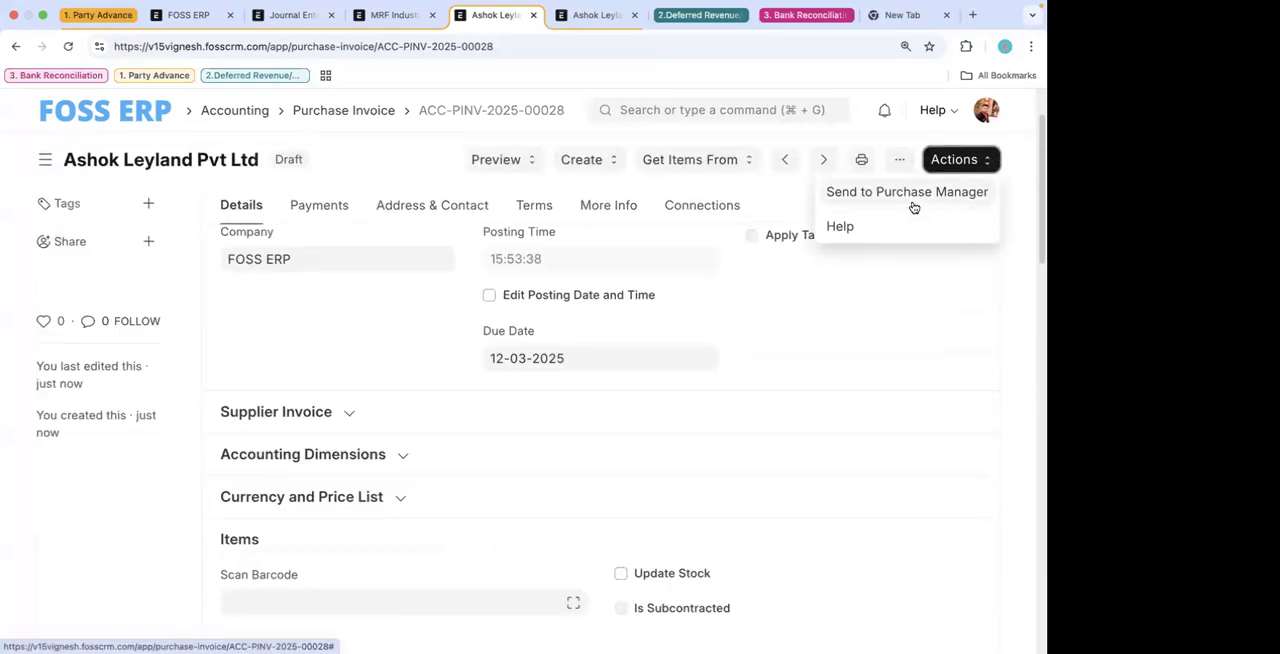
click(906, 195)
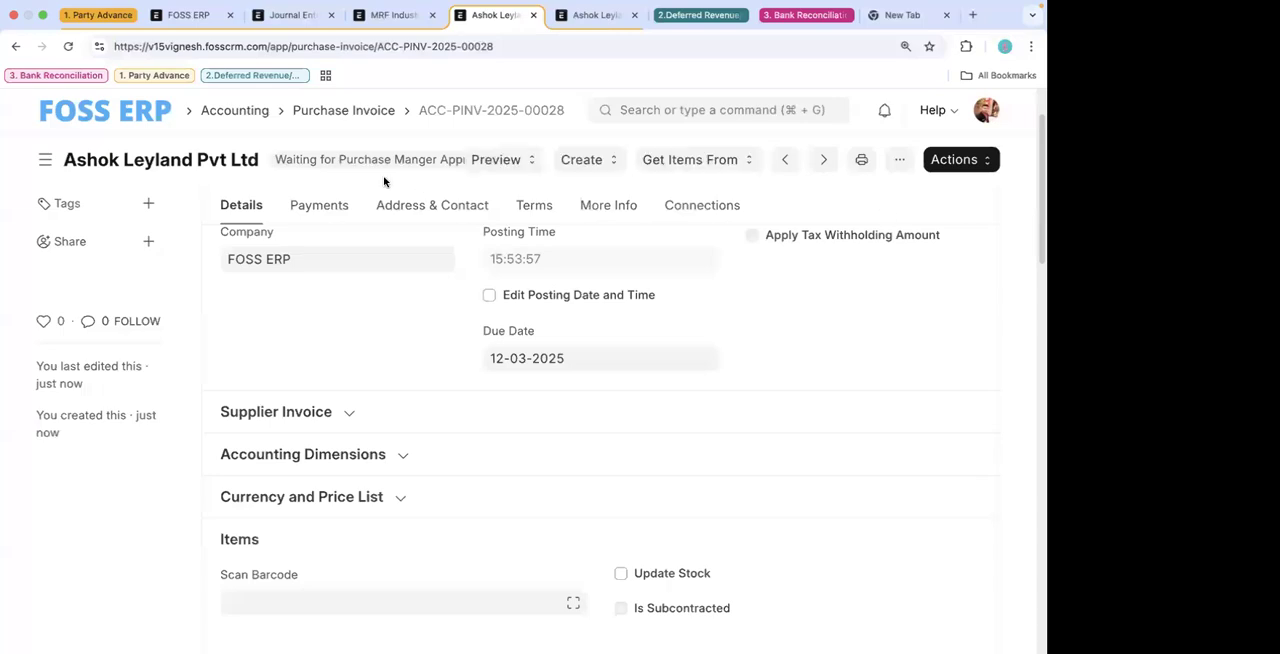
- Check which workflow actions are available for the invoice at the purchase manager approval stage
click(958, 160)
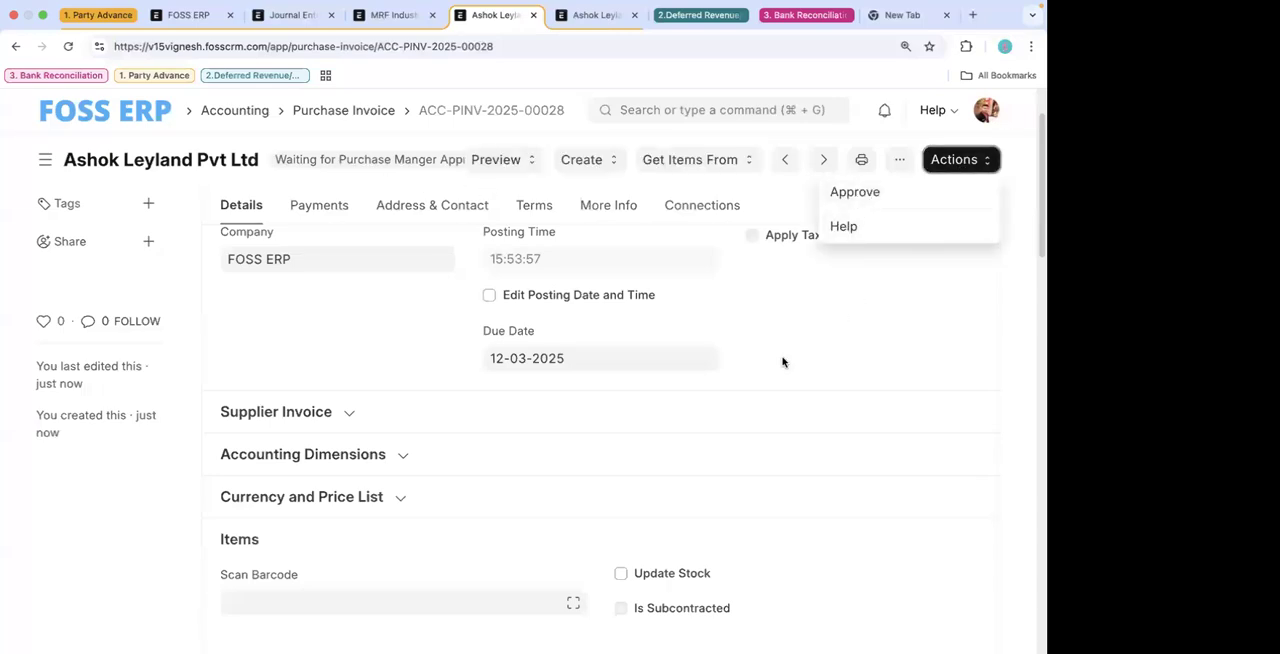
scroll(782, 362, down, 1)
scroll(782, 362, up, 3)
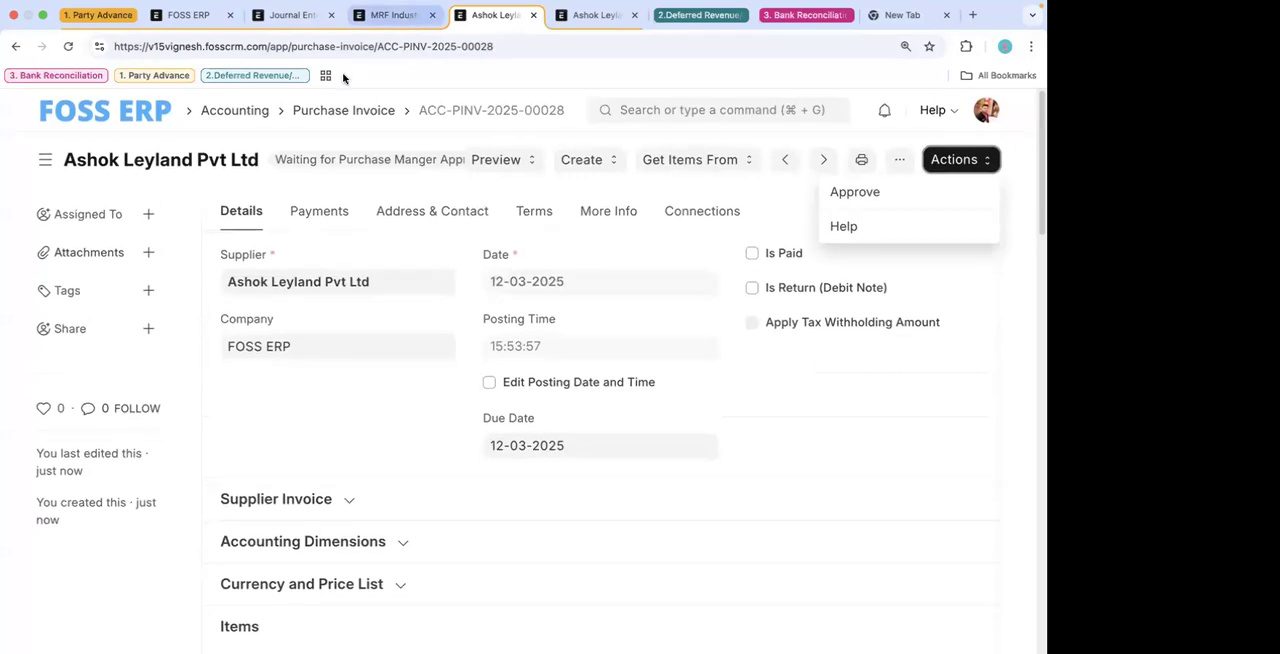
- Duplicate the invoice's browser tab and return the original tab to the Workflow list
right_click(492, 16)
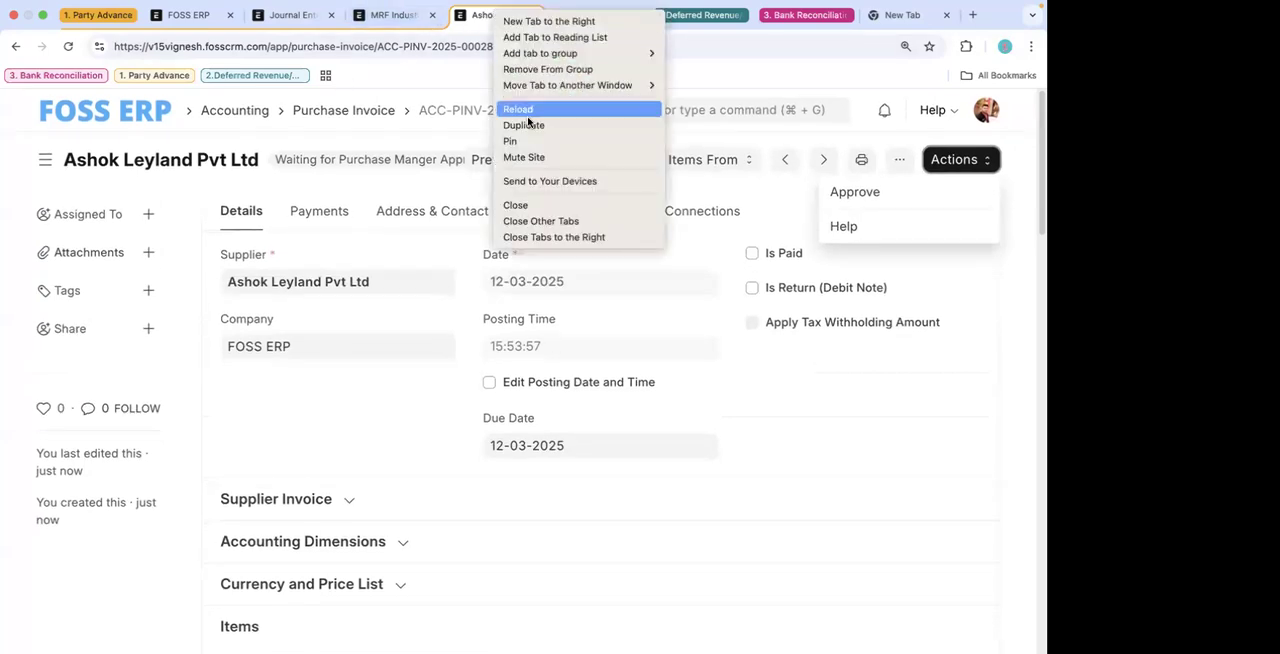
click(530, 123)
click(443, 16)
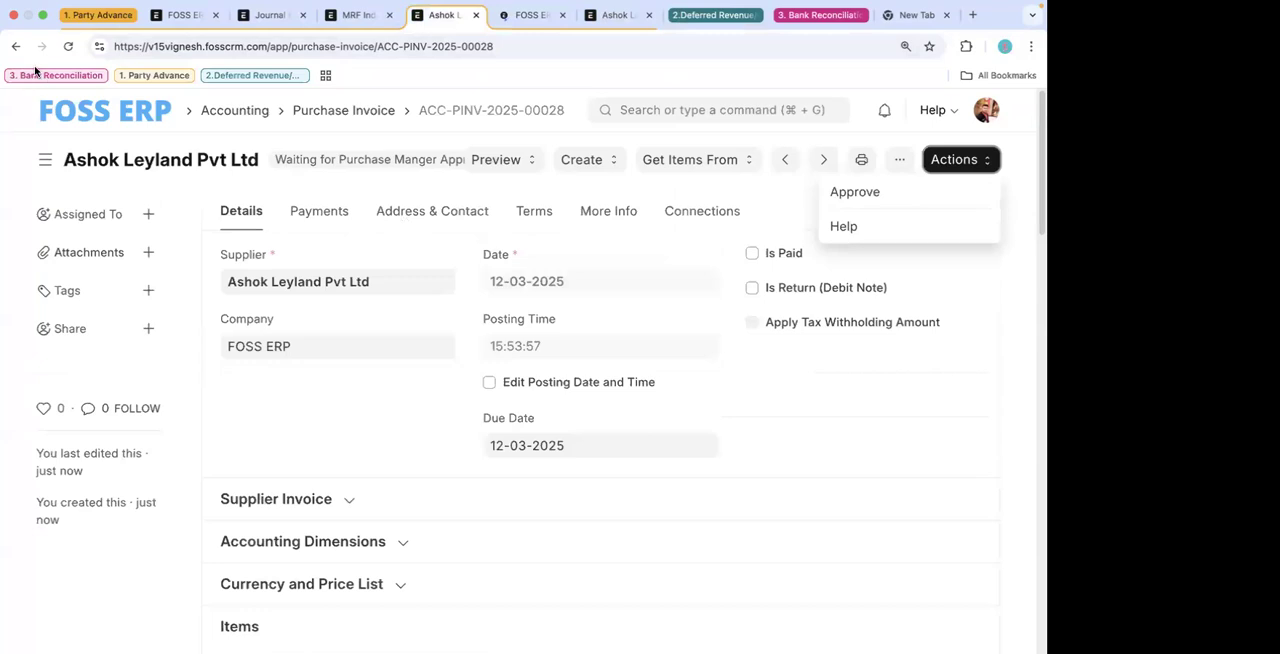
click(12, 46)
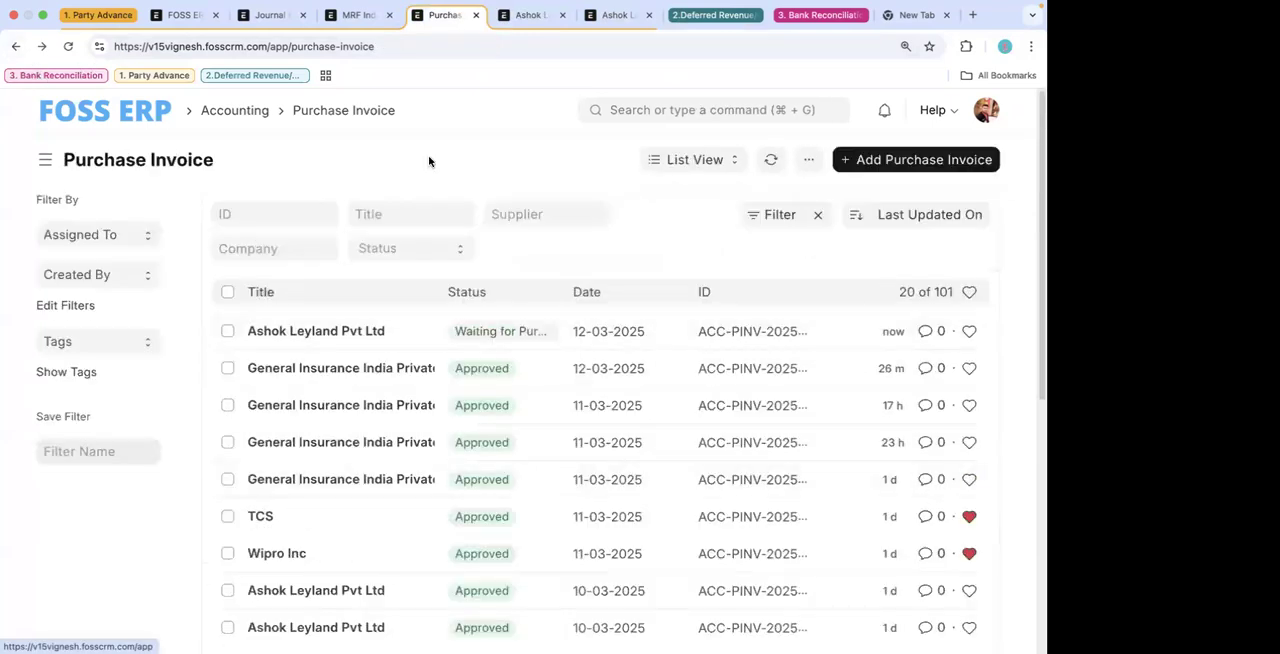
click(14, 48)
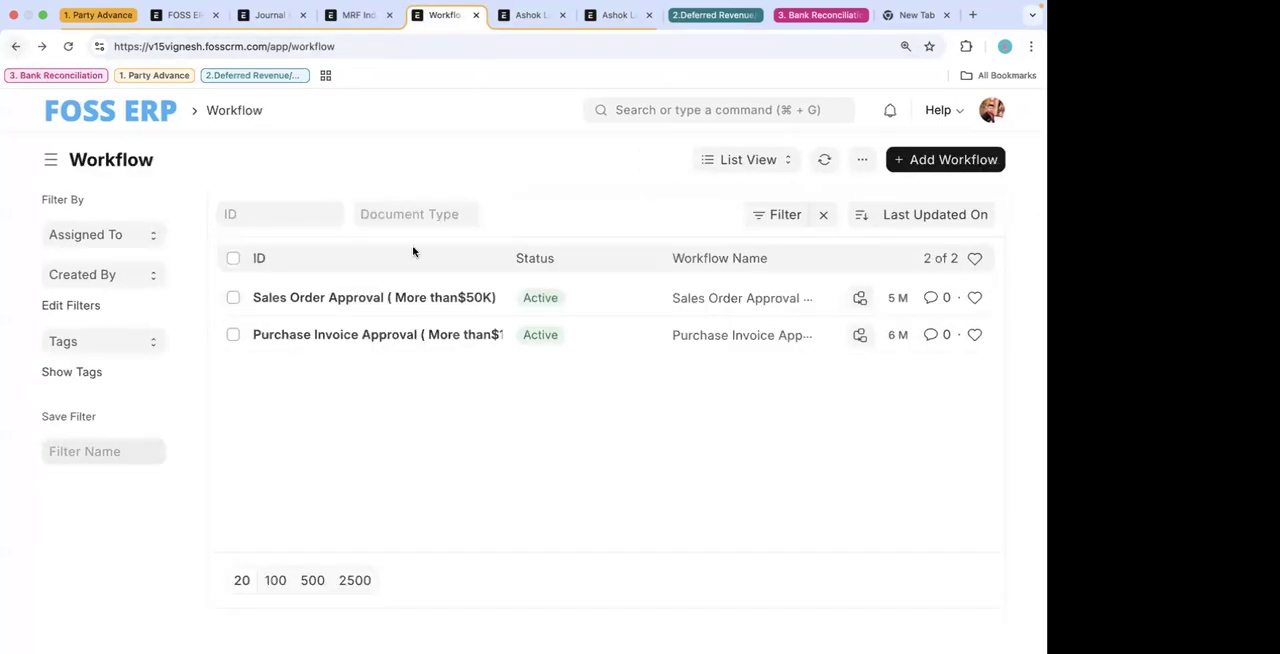
- Examine the Allow Self Approval setting in the Purchase Invoice Approval workflow's Draft transition, comparing it with the invoice
click(378, 334)
scroll(794, 523, down, 10)
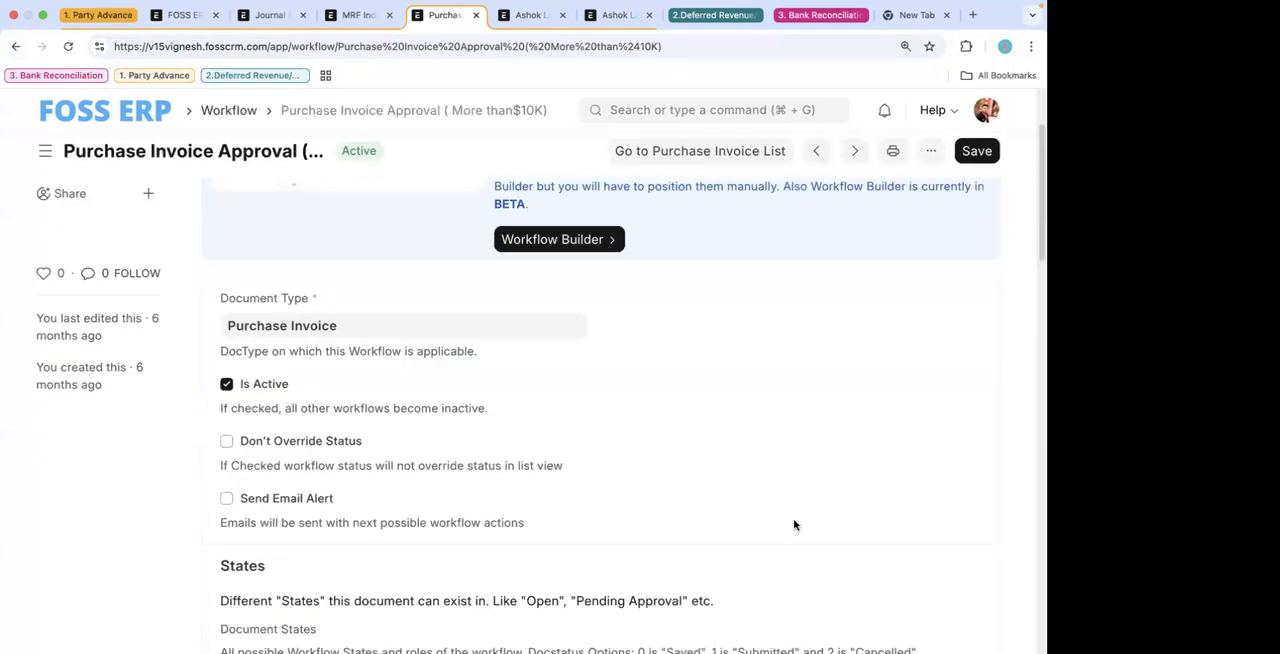
click(959, 294)
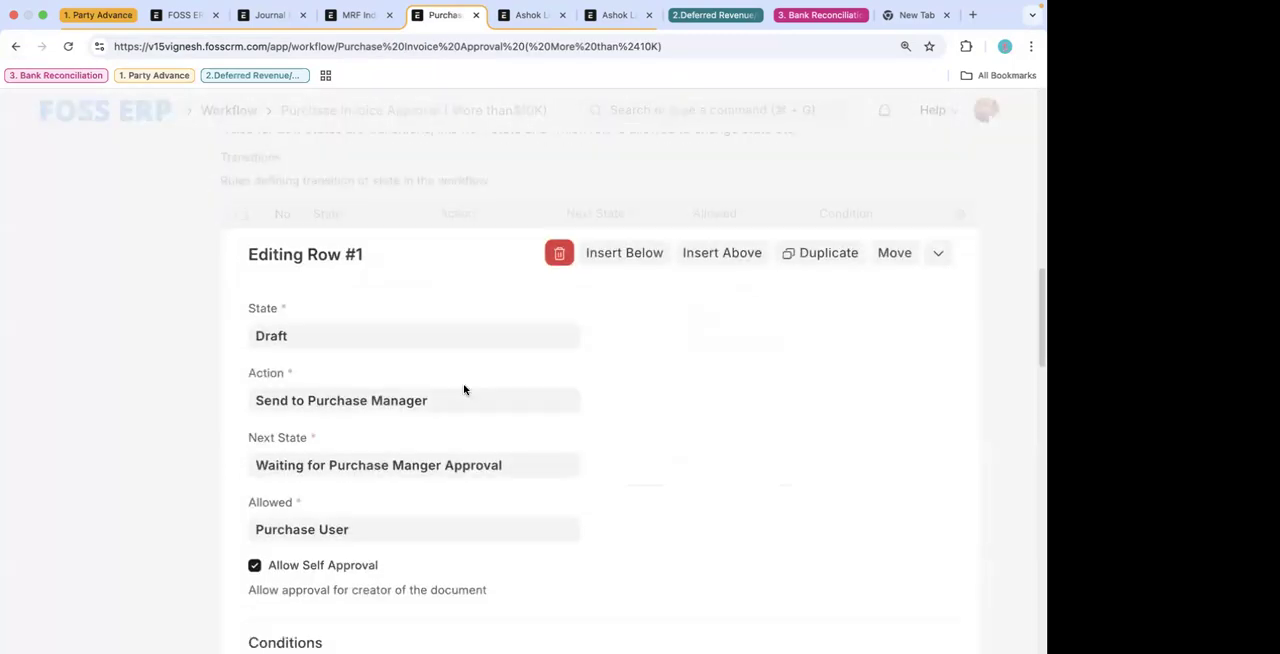
drag(379, 401, 238, 403)
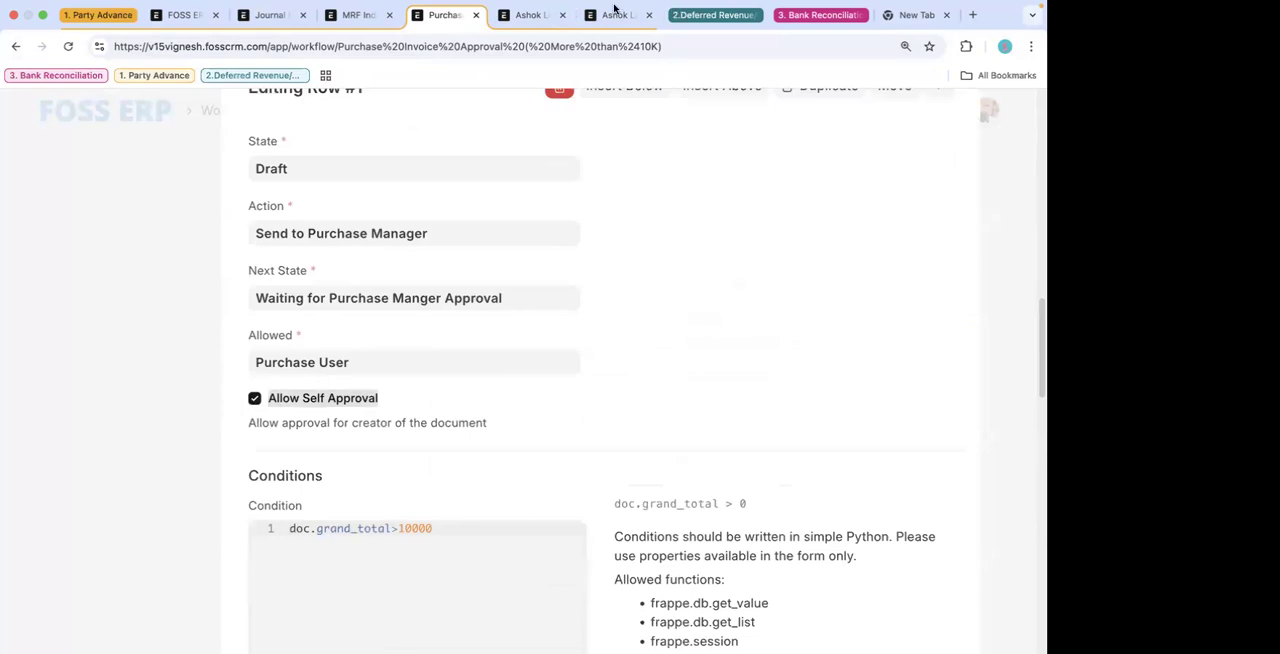
click(525, 14)
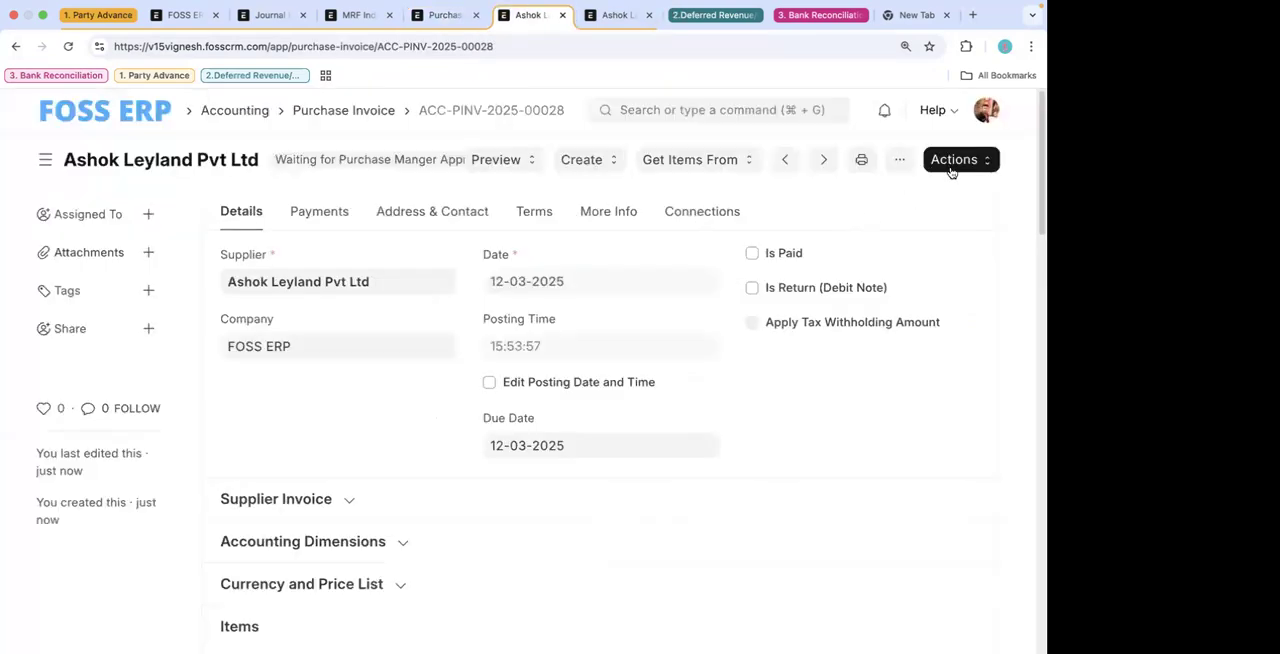
click(443, 14)
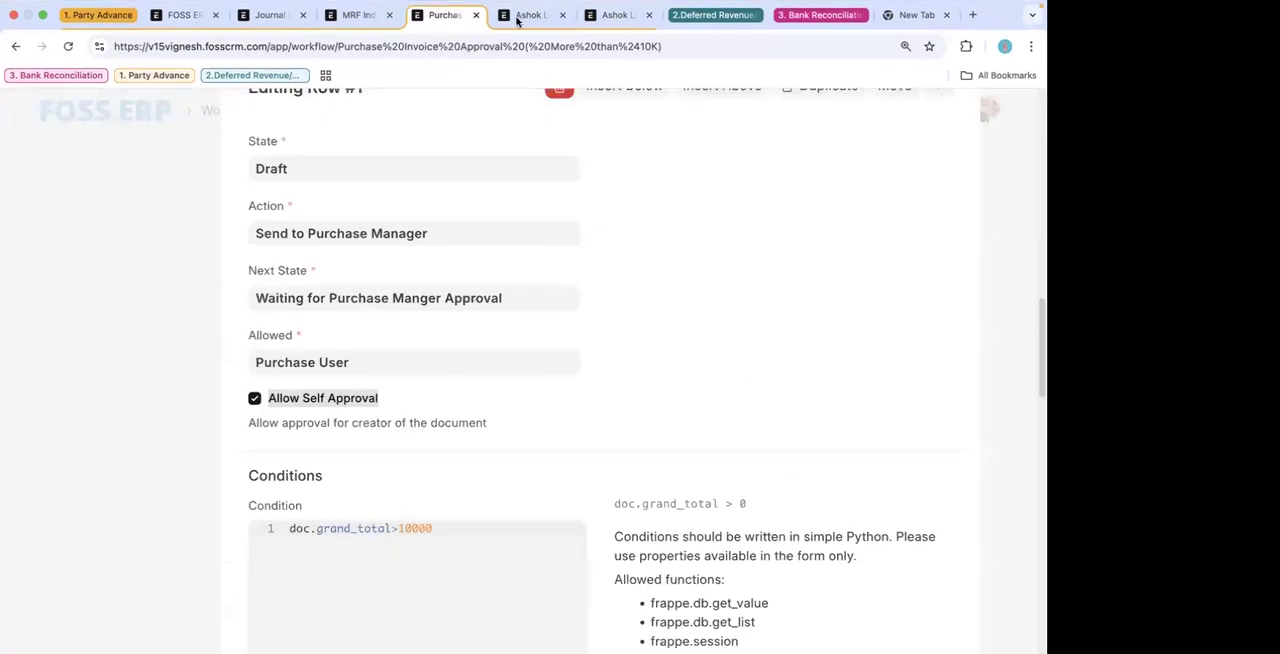
drag(249, 423, 530, 432)
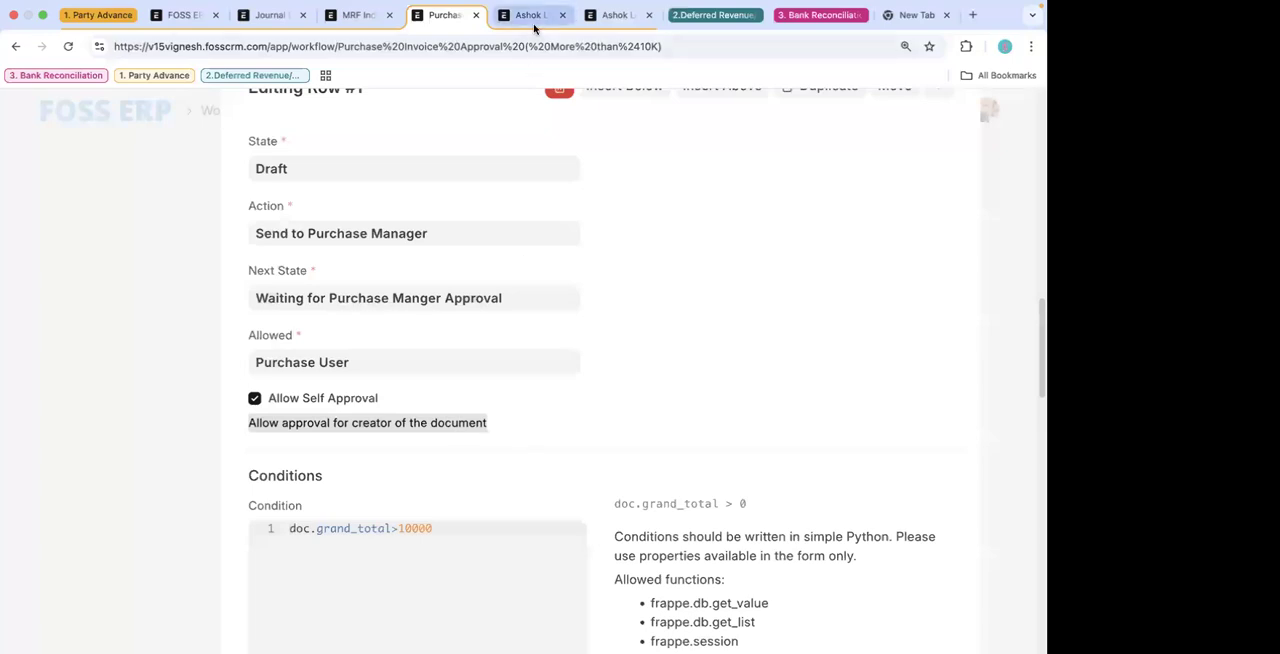
- Approve the Ashok Leyland invoice at both the purchase manager and finance manager stages
click(528, 14)
click(958, 163)
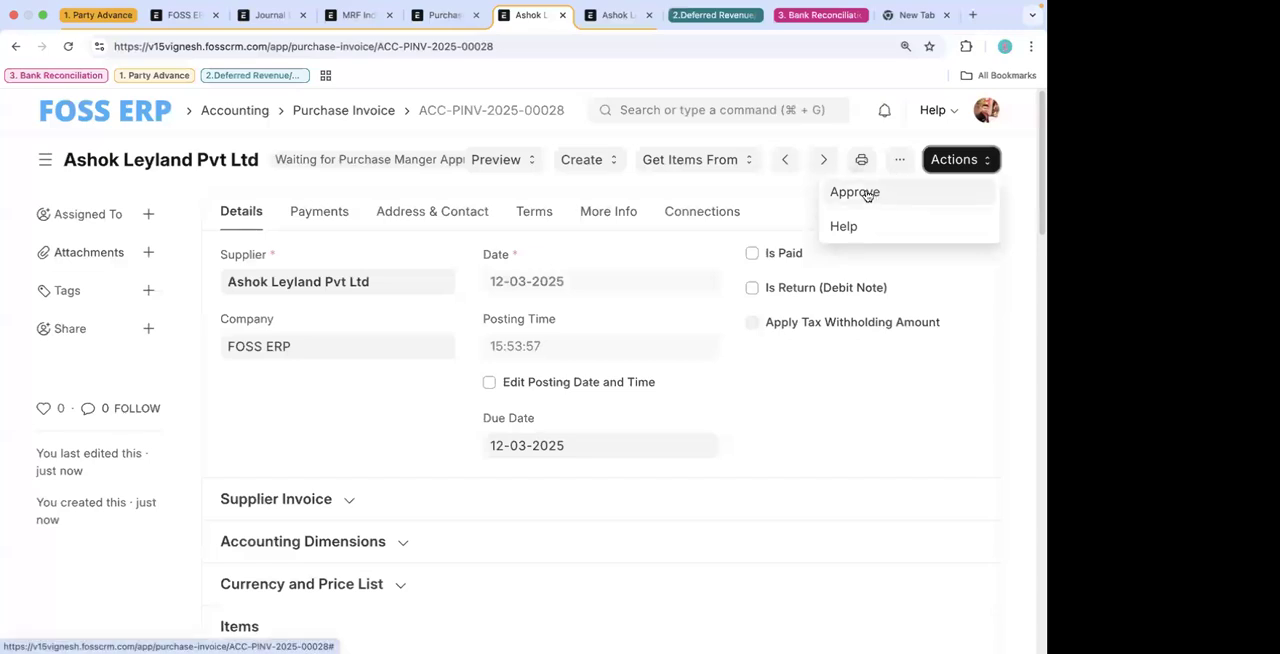
click(855, 192)
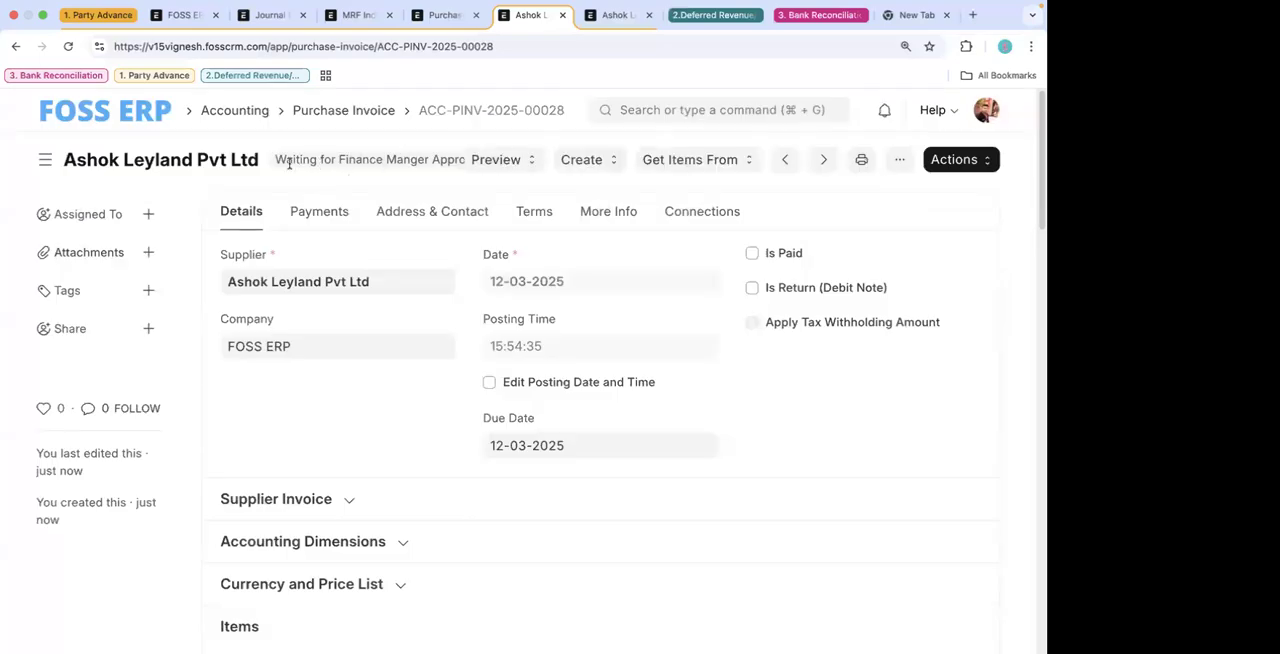
click(961, 164)
click(854, 194)
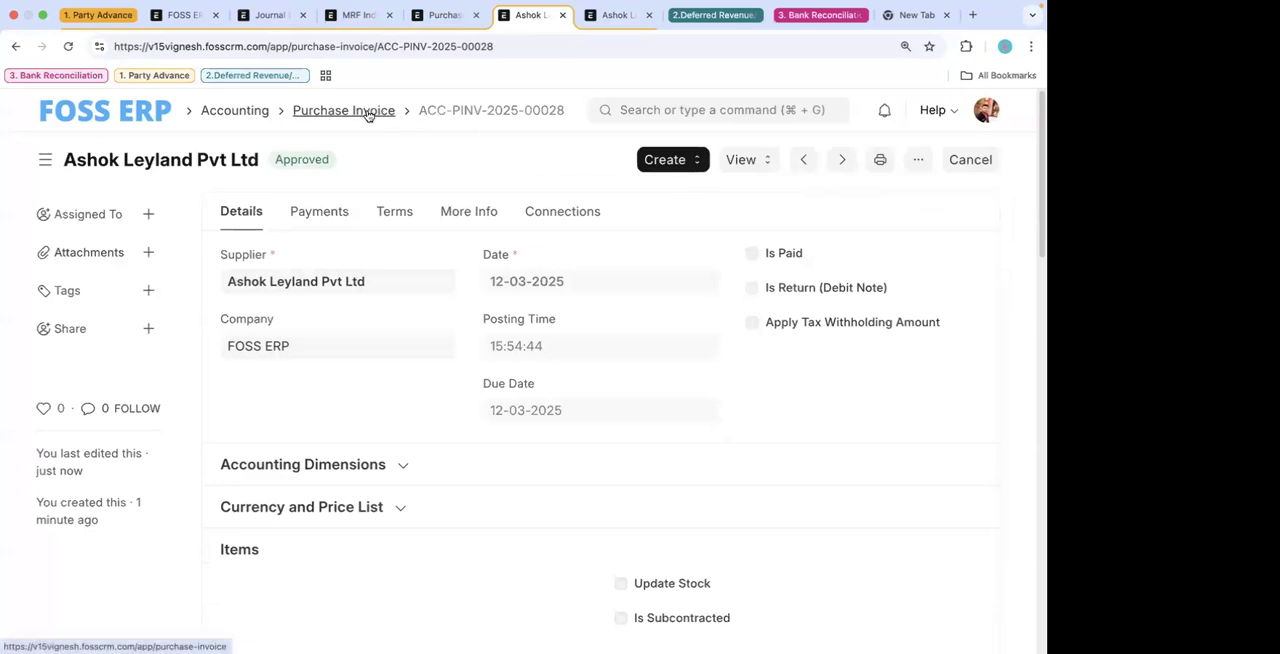
- Duplicate the approved invoice and set its Consulting Service rate to 100 and accepted quantity to 10
click(918, 159)
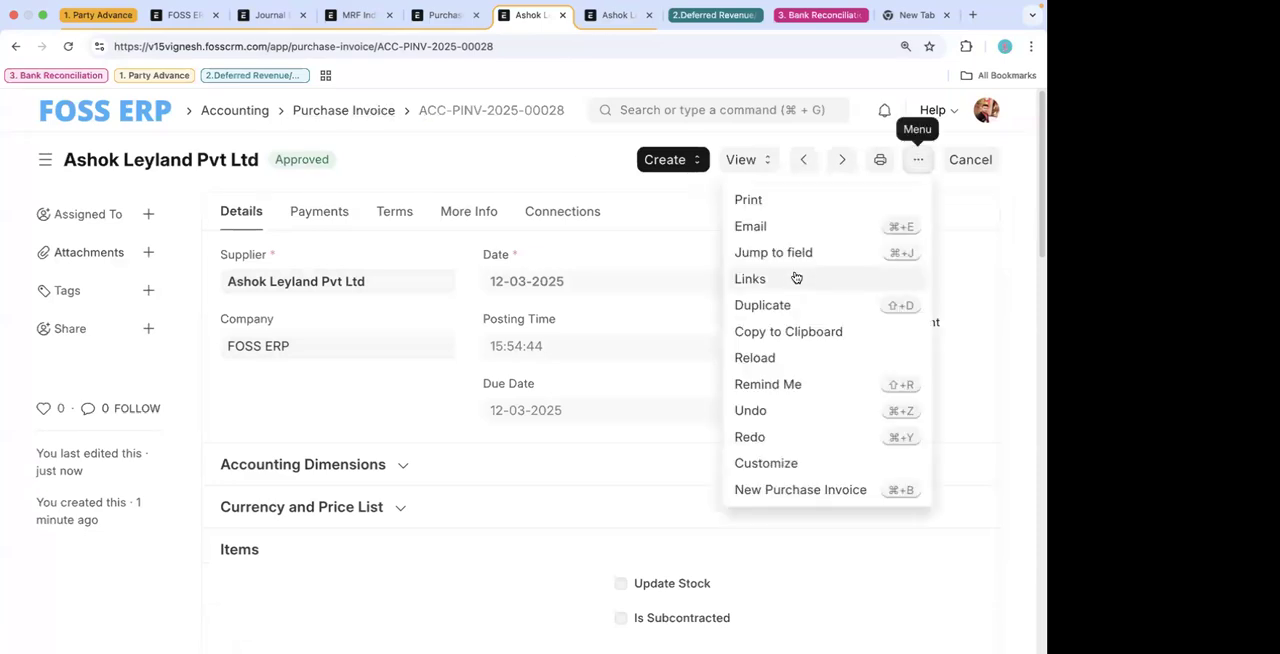
click(785, 298)
scroll(694, 446, down, 5)
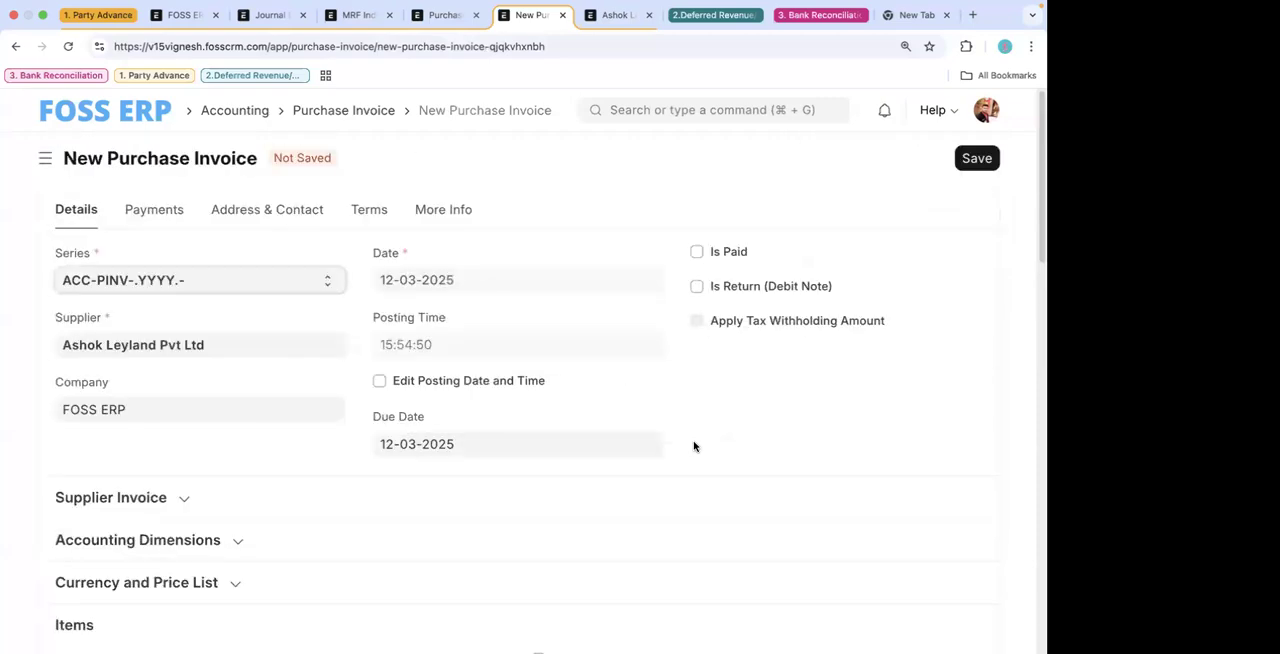
scroll(696, 447, down, 5)
click(677, 397)
text(100)
click(530, 395)
text(10)
- Save the duplicated purchase invoice and approve it directly from Draft
key(ctrl+s)
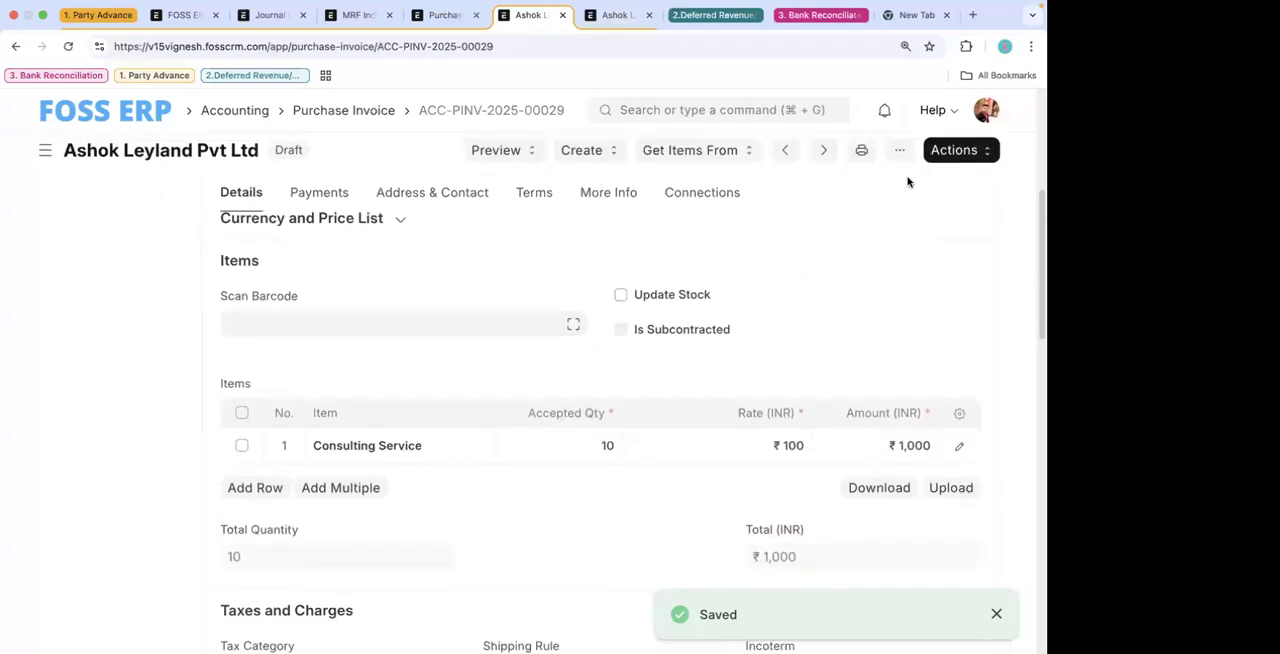
click(958, 160)
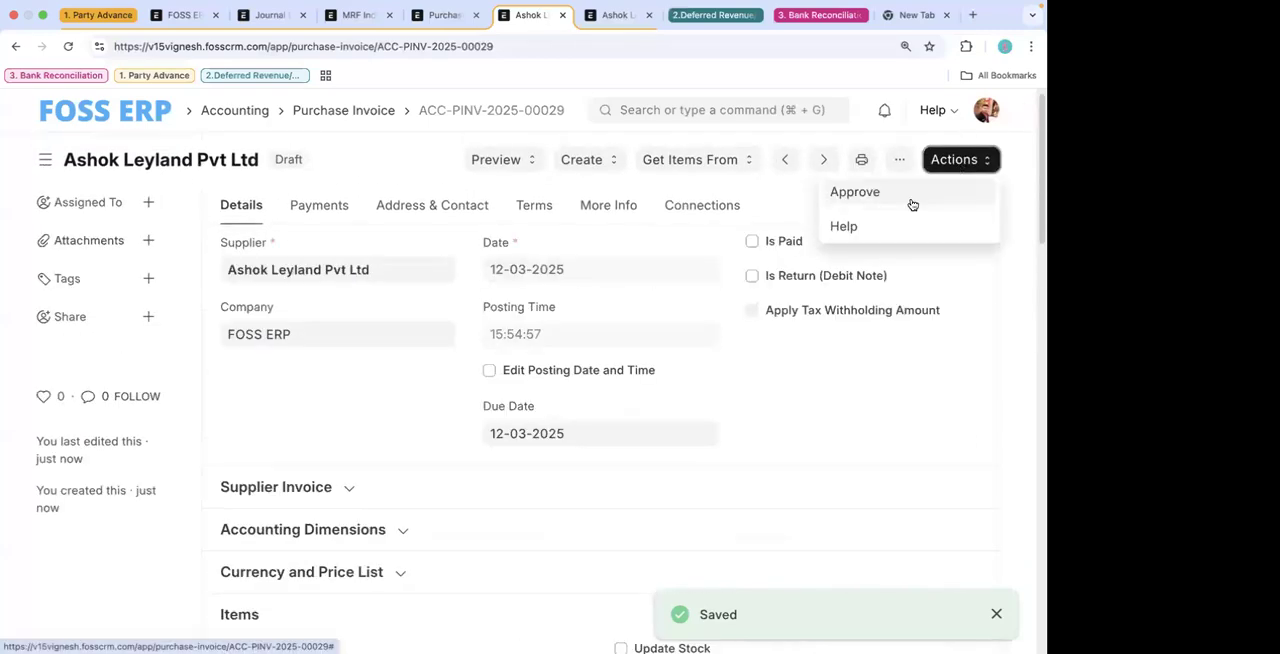
click(872, 191)
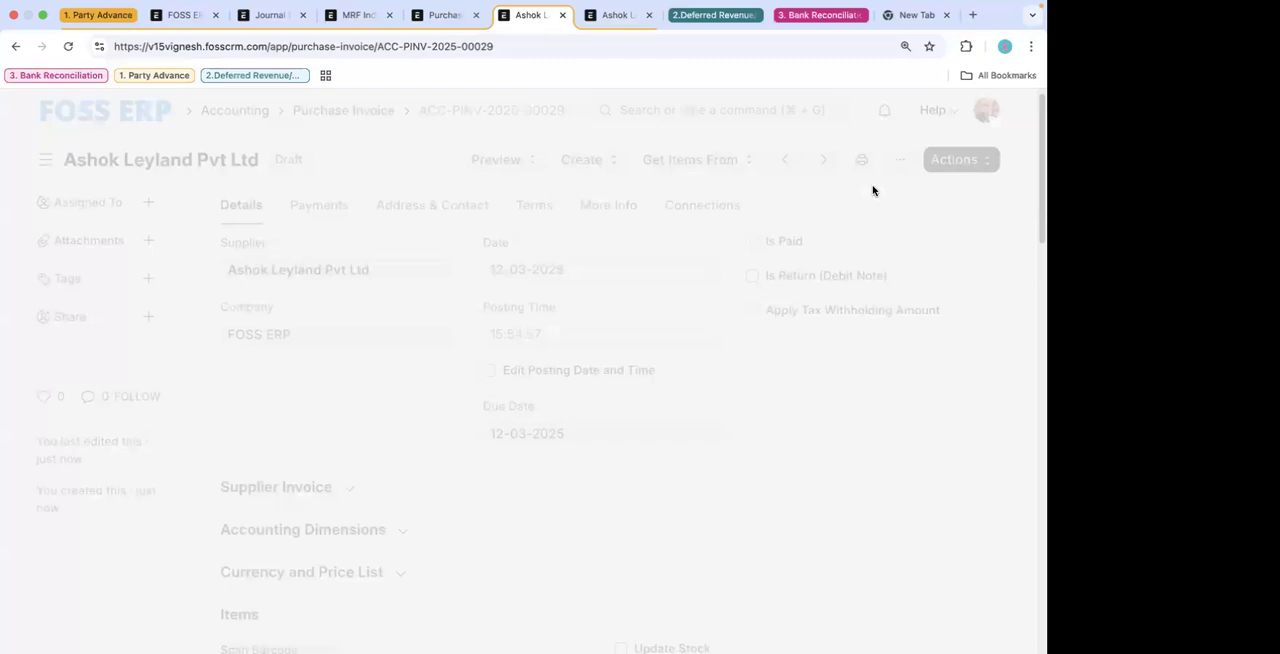
- Compare the approved Ashok Leyland invoice's total with the transition rules and conditions in the Purchase Invoice Approval workflow
scroll(646, 477, down, 10)
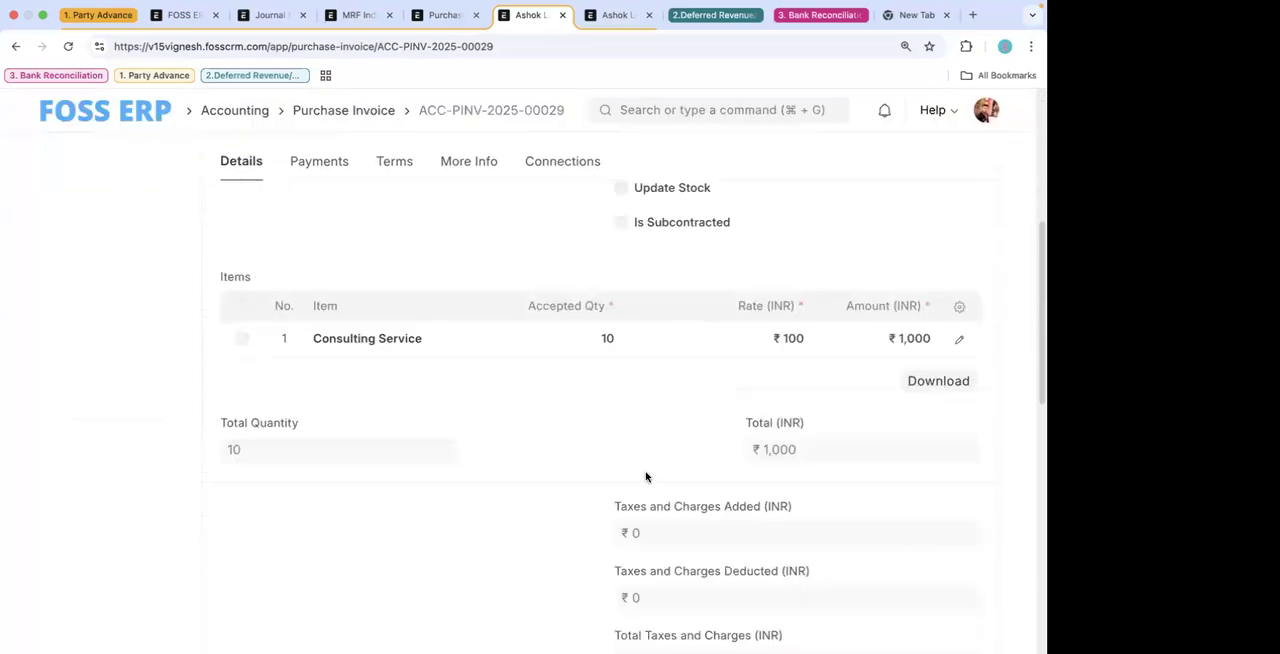
scroll(668, 426, up, 6)
click(448, 18)
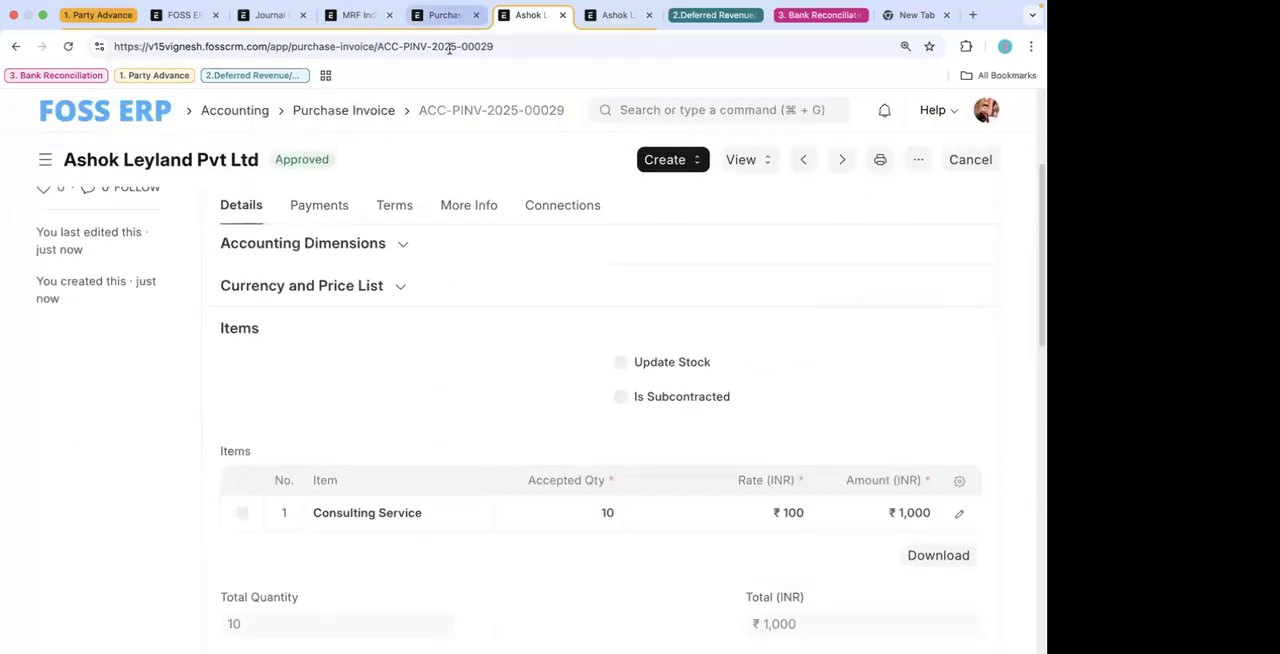
scroll(524, 391, up, 3)
click(405, 217)
scroll(405, 217, up, 3)
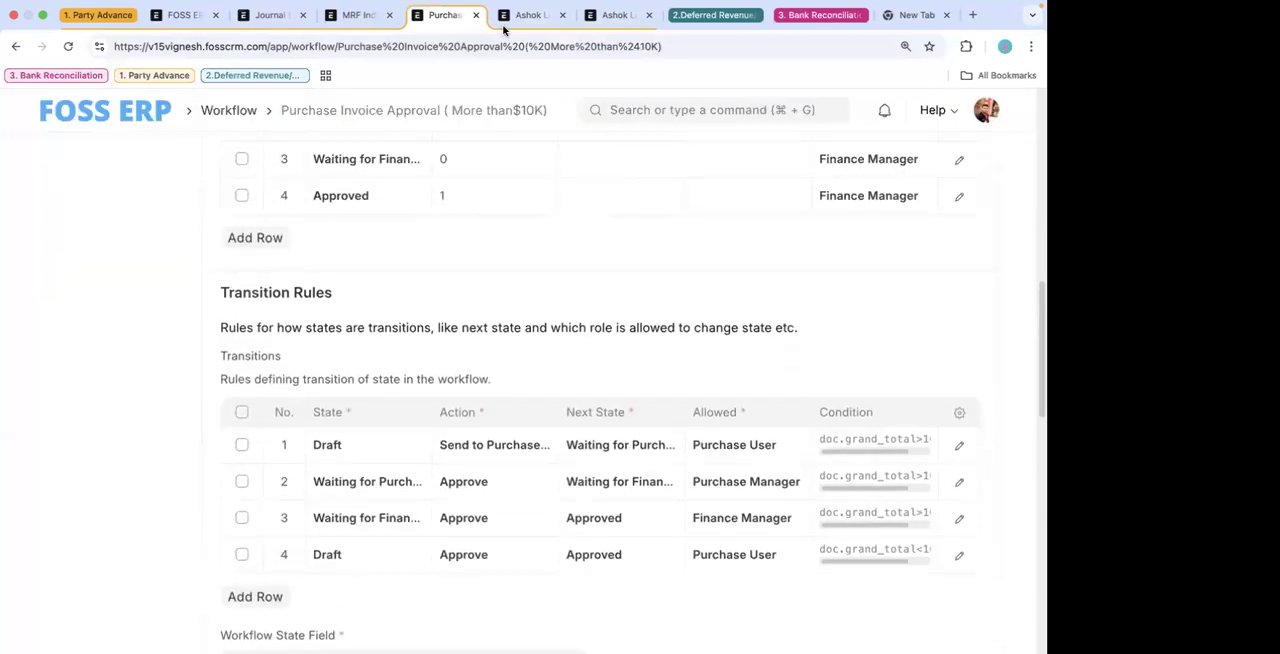
click(527, 15)
scroll(382, 334, up, 2)
scroll(382, 334, up, 2)
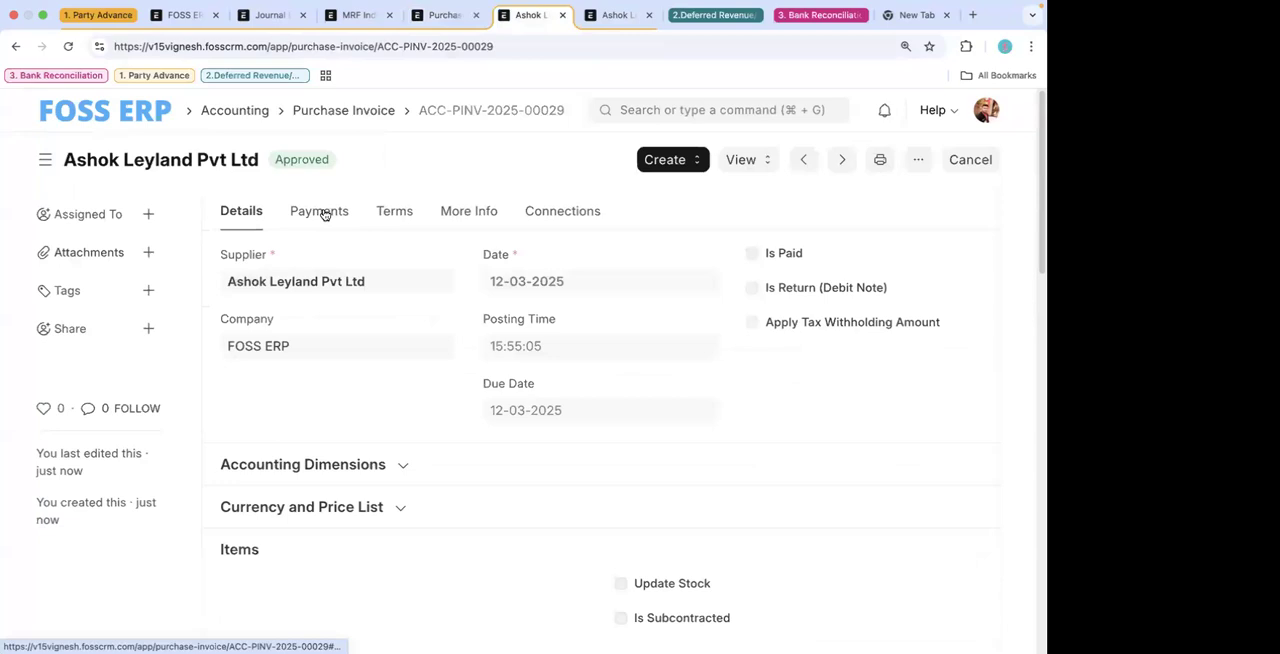
click(443, 33)
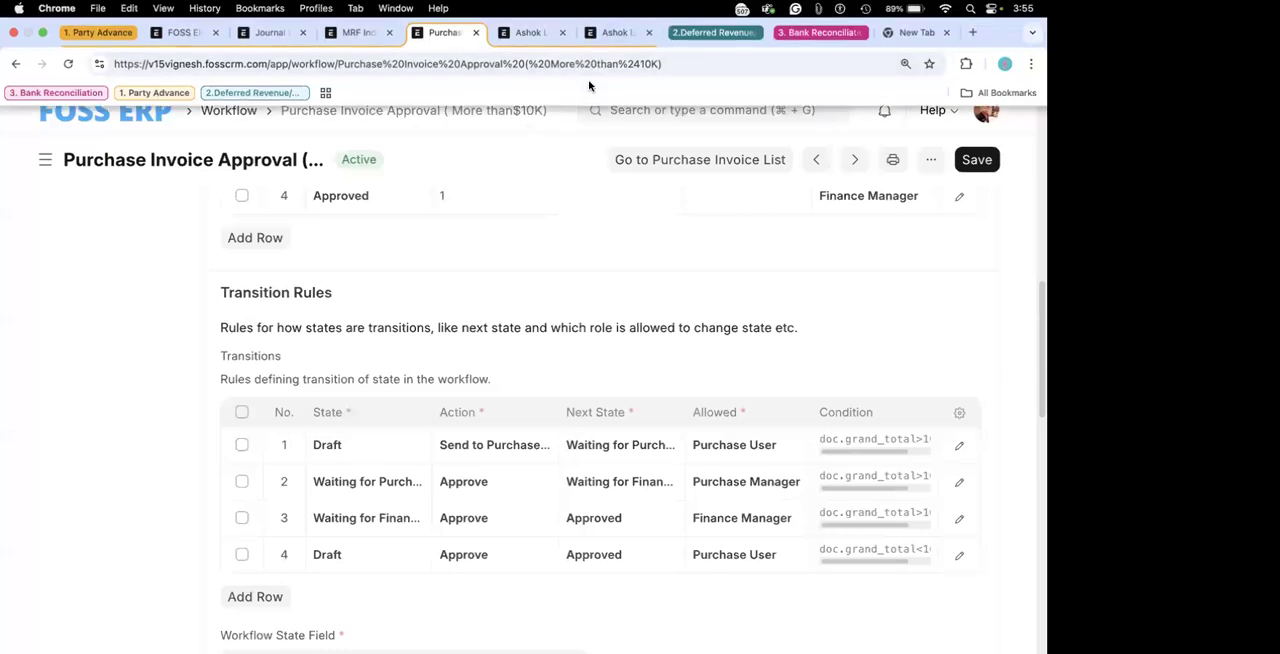
click(530, 32)
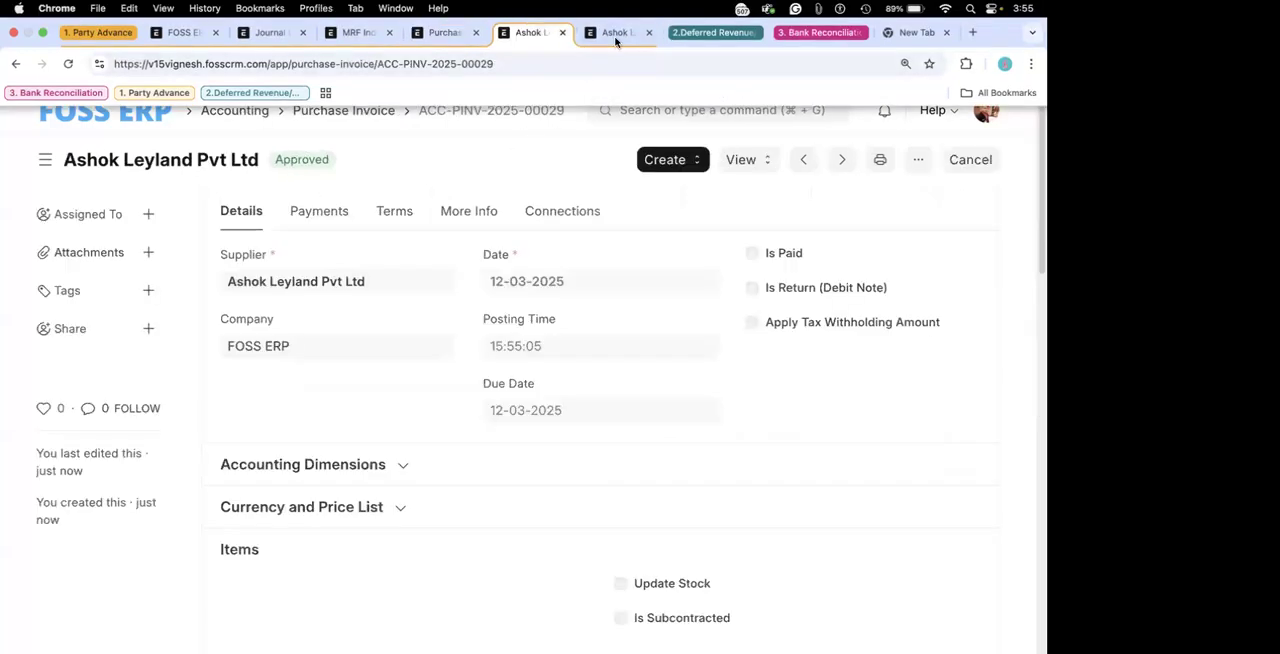
- Search for "journ" from the Home page and open the Journal Entry list
click(617, 32)
click(659, 111)
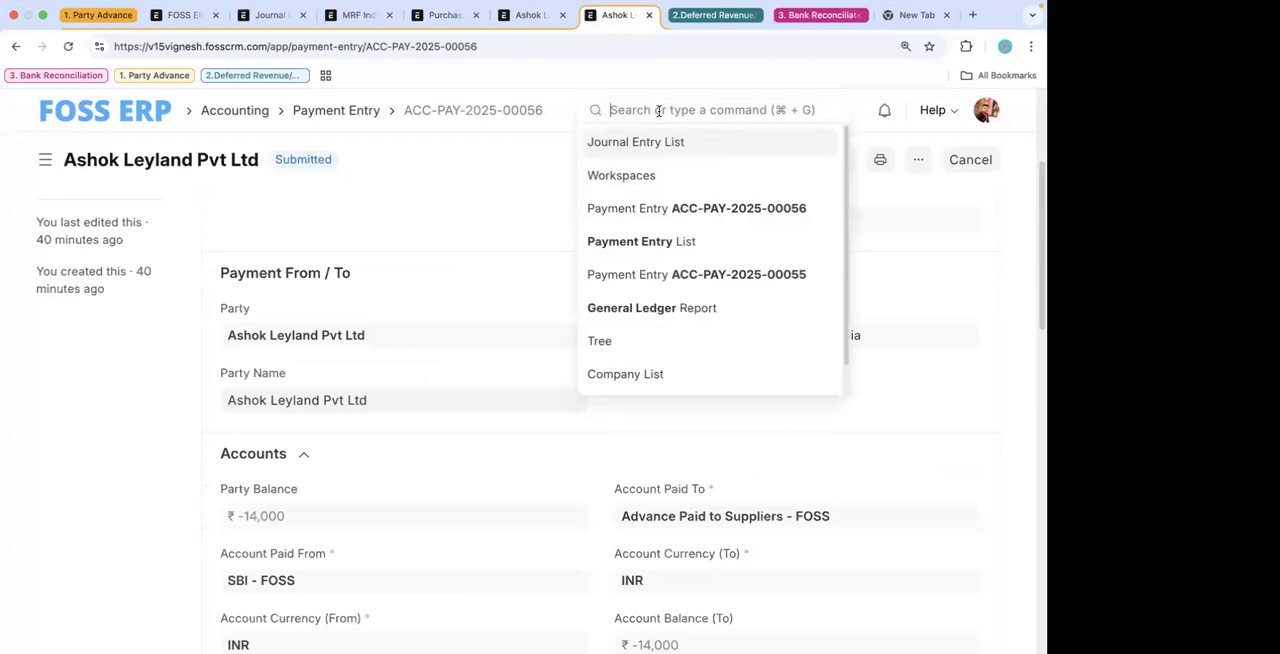
text(journ)
key(BackSpace)
key(BackSpace)
key(BackSpace)
key(BackSpace)
key(BackSpace)
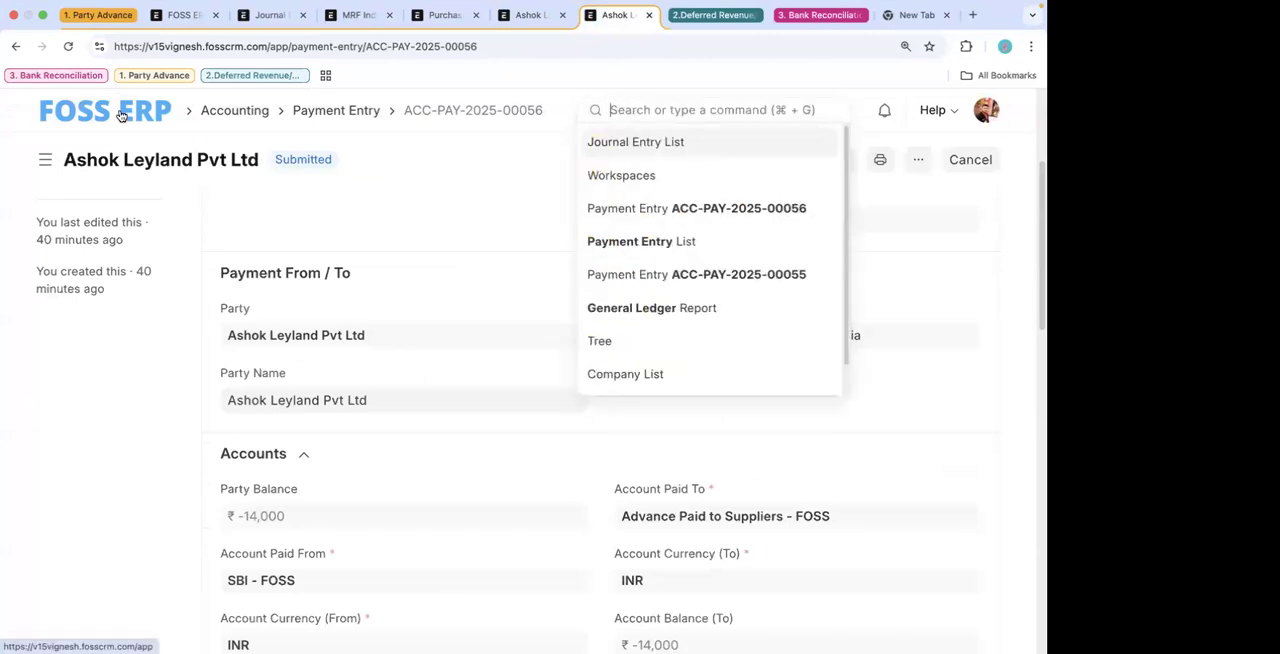
click(120, 115)
click(667, 110)
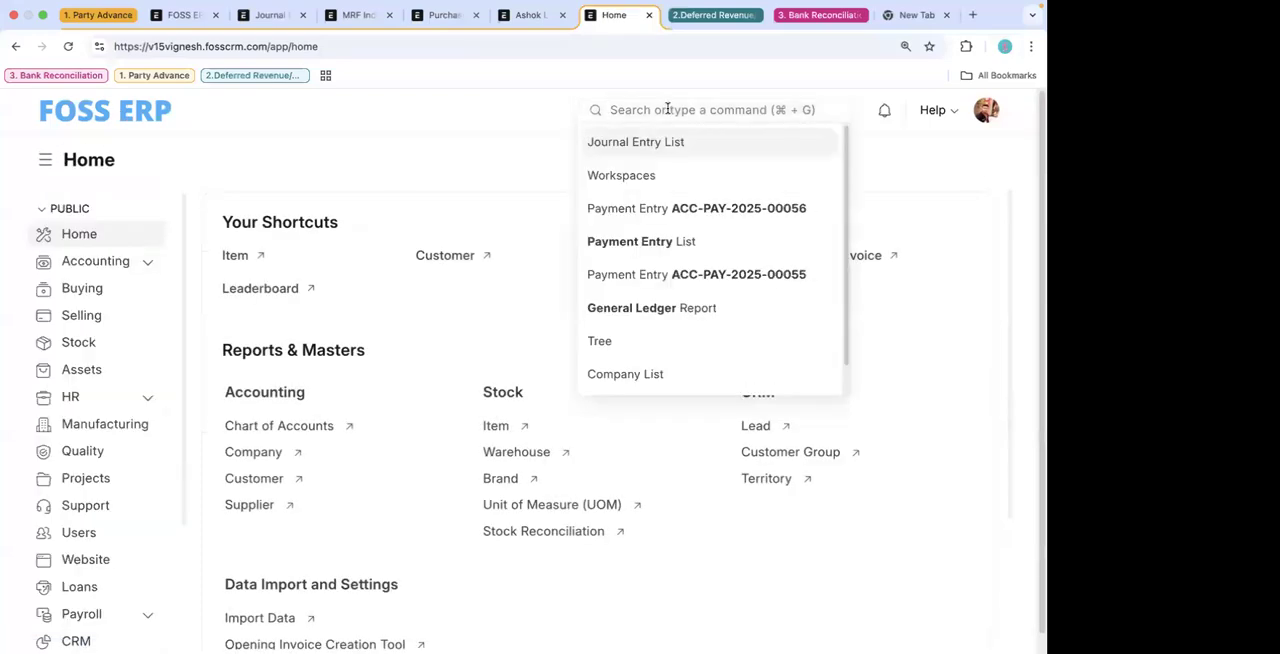
text(journ)
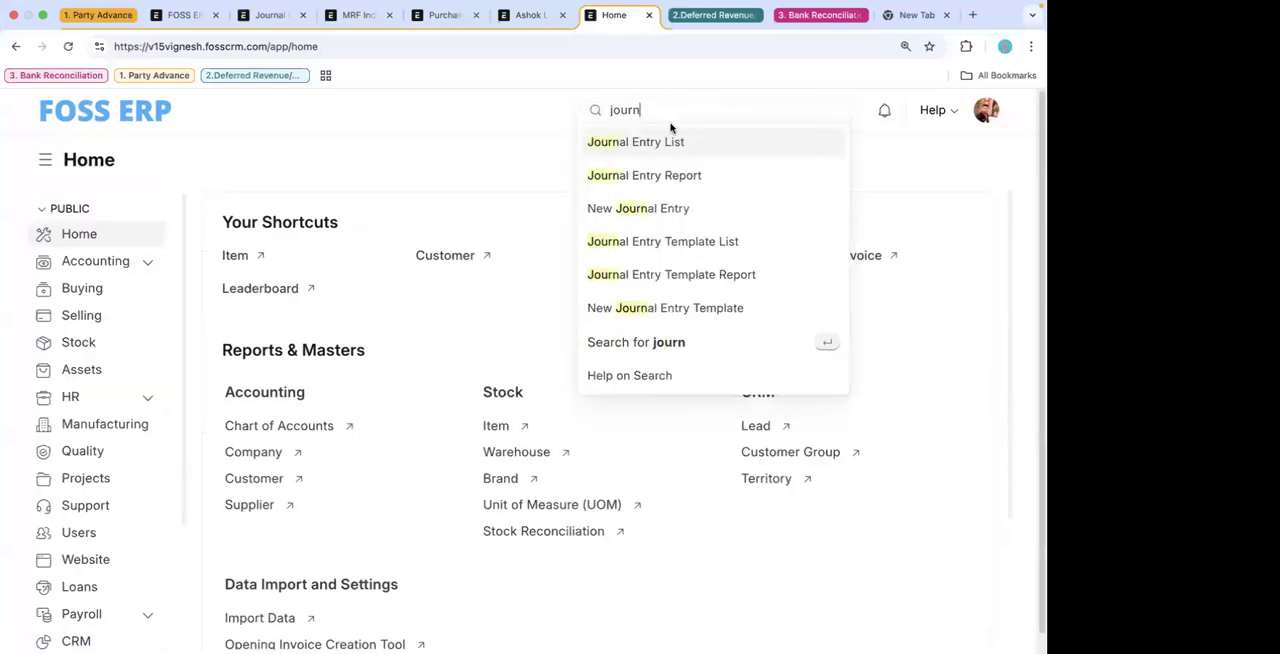
click(657, 144)
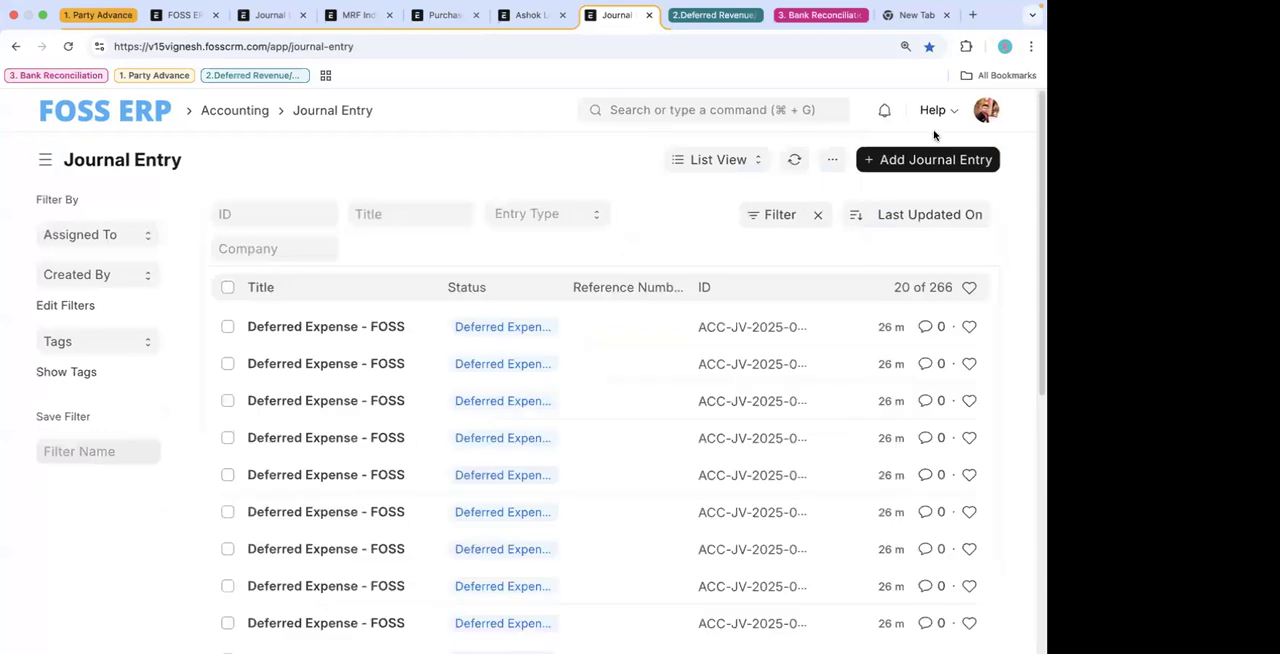
- Start a new journal entry and open the account choices for its first accounting row
click(908, 162)
click(265, 491)
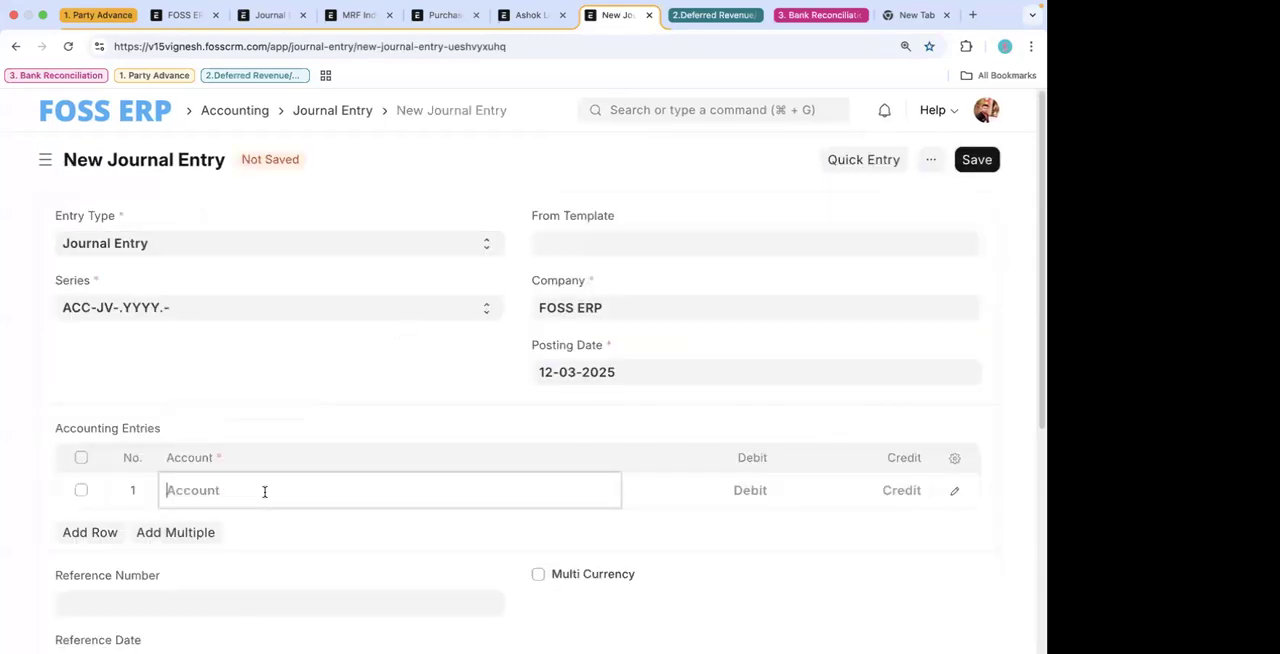
click(305, 423)
click(280, 491)
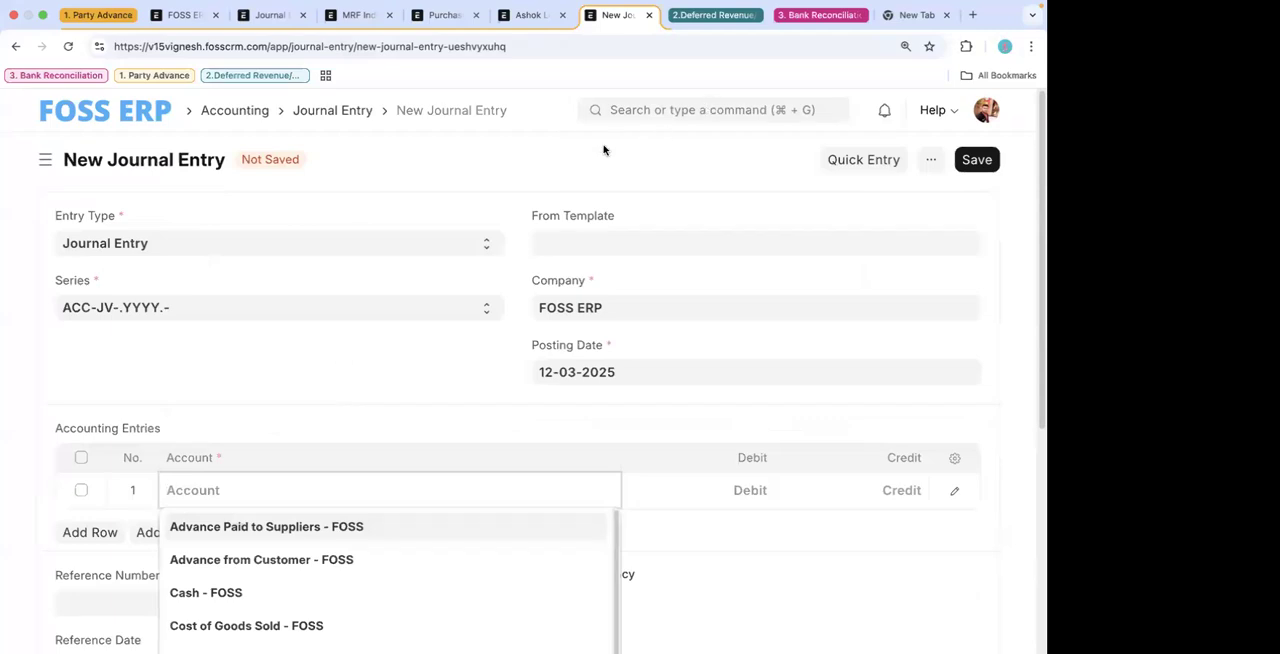
- Search for "opening in" and open the Opening Invoice Creation Tool
click(641, 112)
text(o)
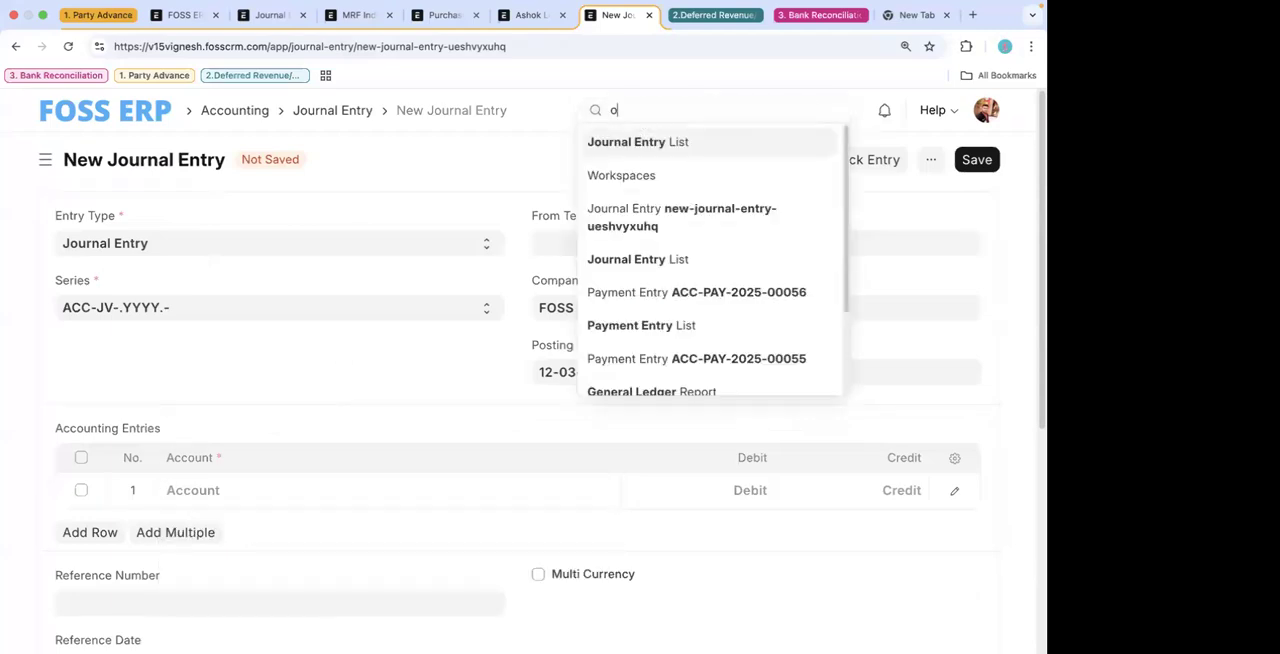
text(pen)
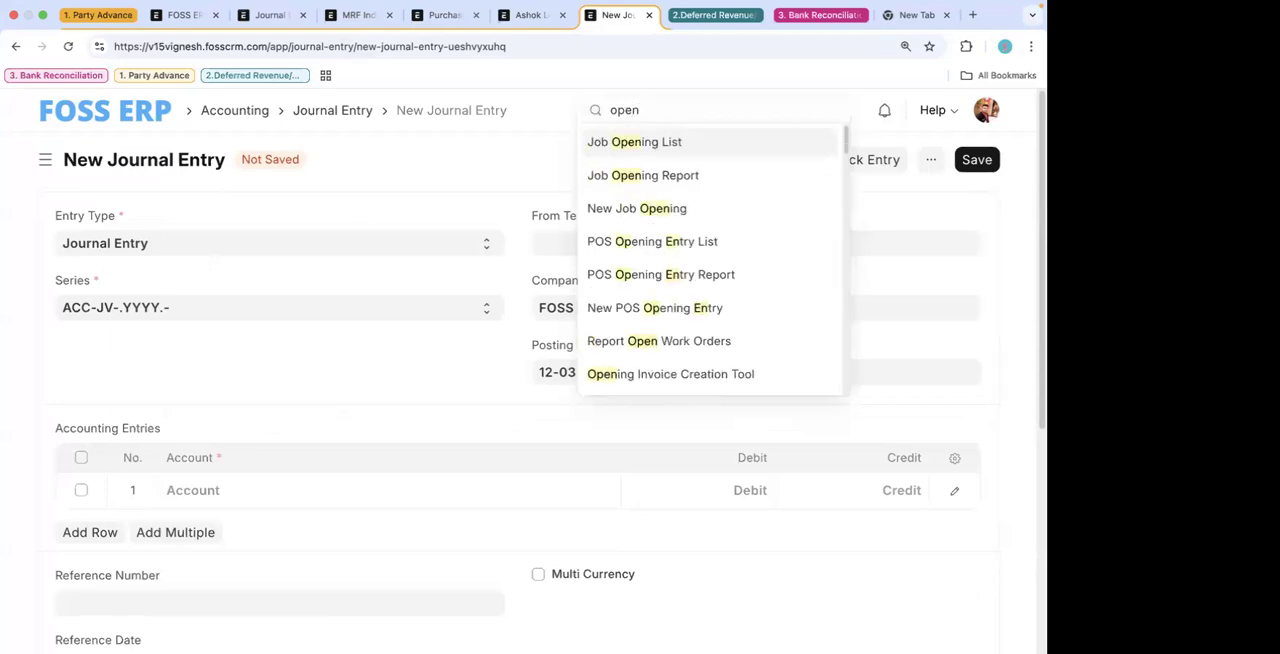
text(ing in)
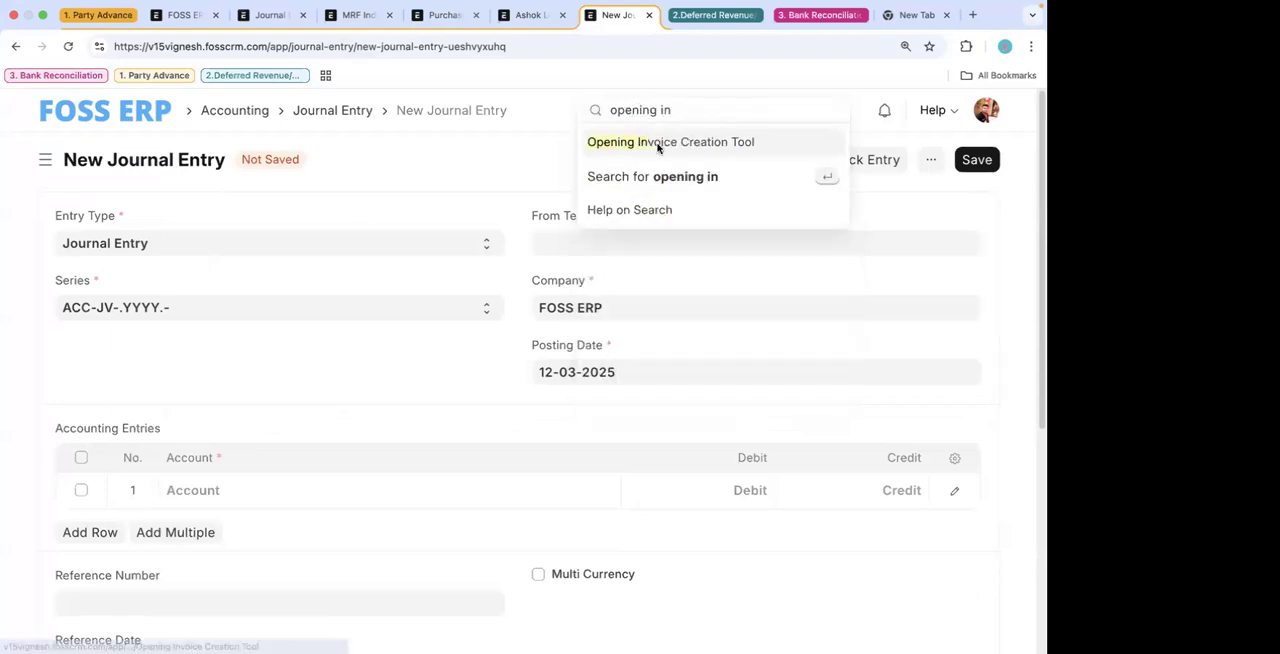
click(660, 143)
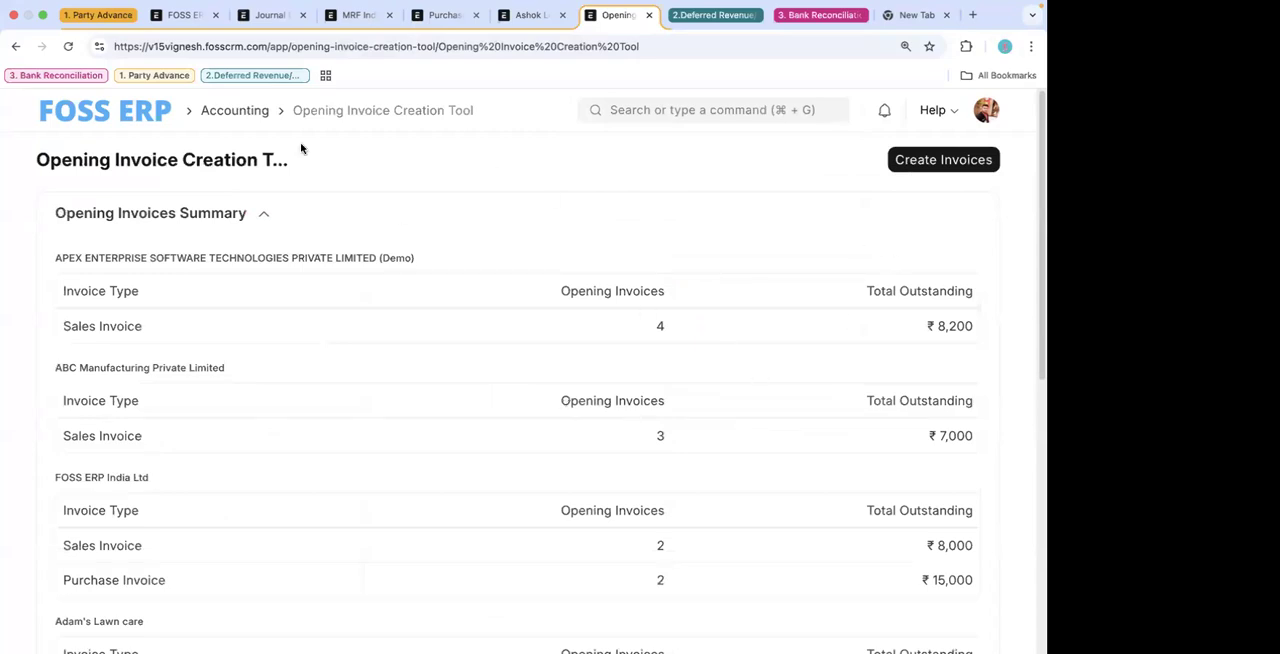
- Set the company to FOSS ERP and the invoice type to Sales for the opening invoices
scroll(390, 252, down, 5)
click(366, 319)
text(foss)
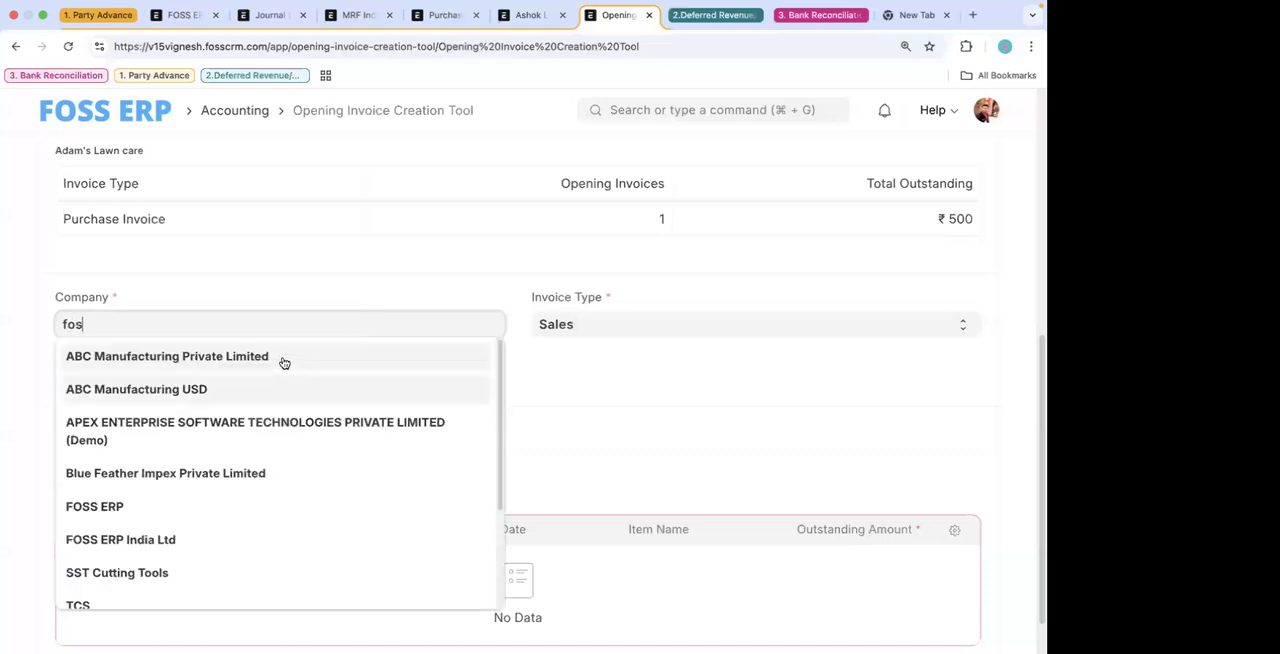
click(282, 357)
click(594, 324)
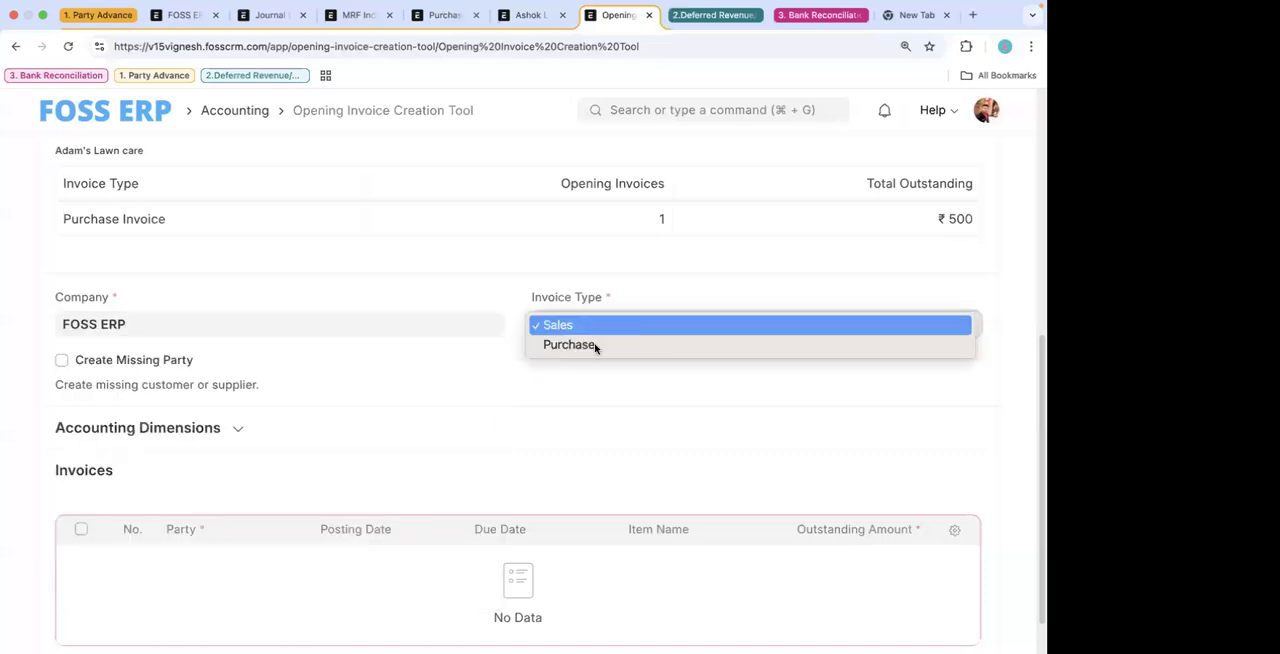
click(591, 346)
click(587, 325)
click(583, 306)
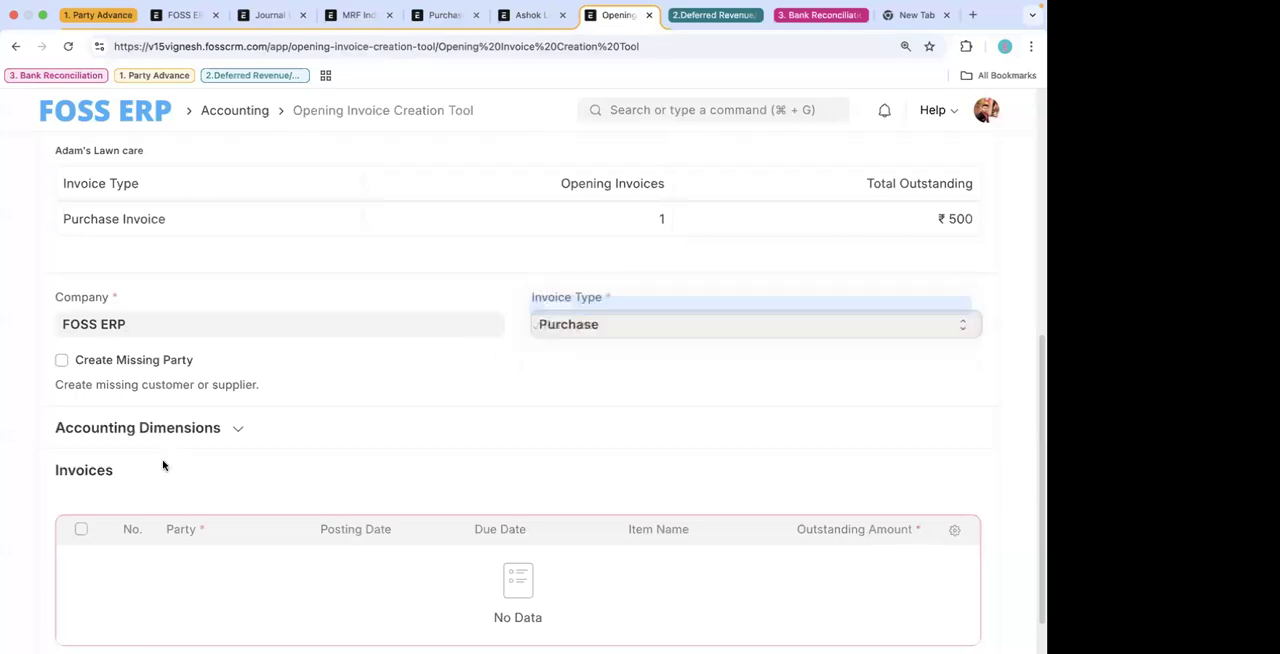
- Expand the Accounting Dimensions section and examine the Cost Center field and the Invoices table below it
click(166, 432)
scroll(224, 493, down, 1)
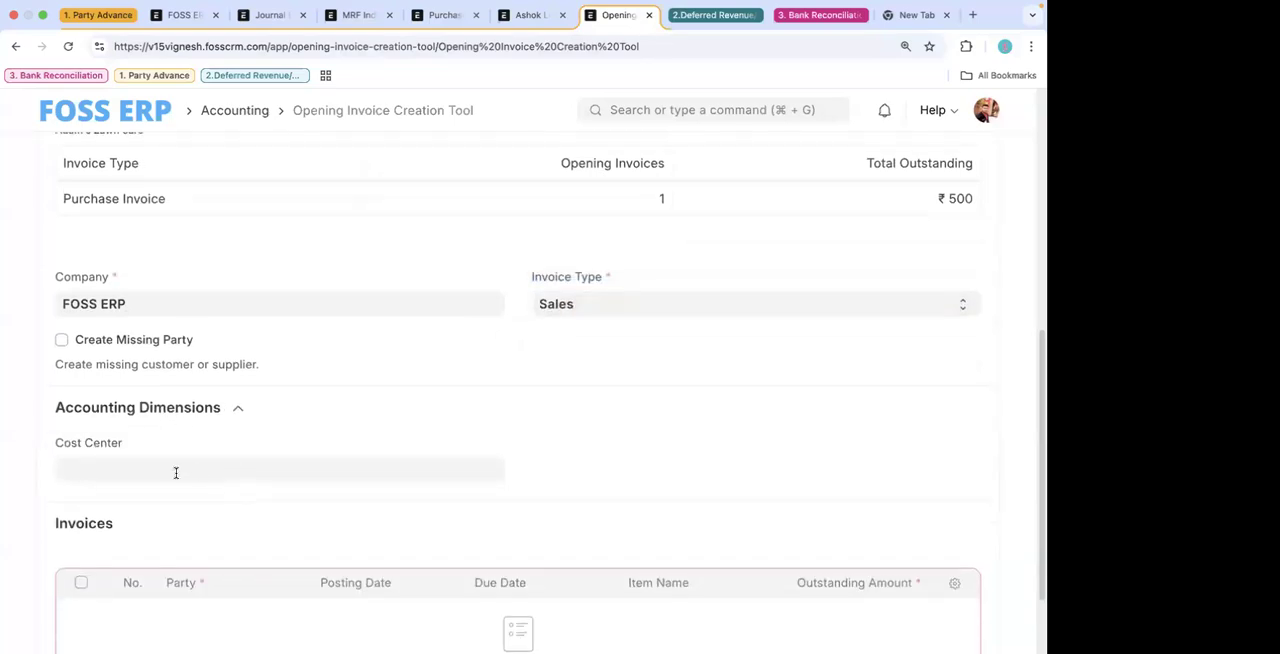
scroll(184, 488, down, 1)
click(184, 439)
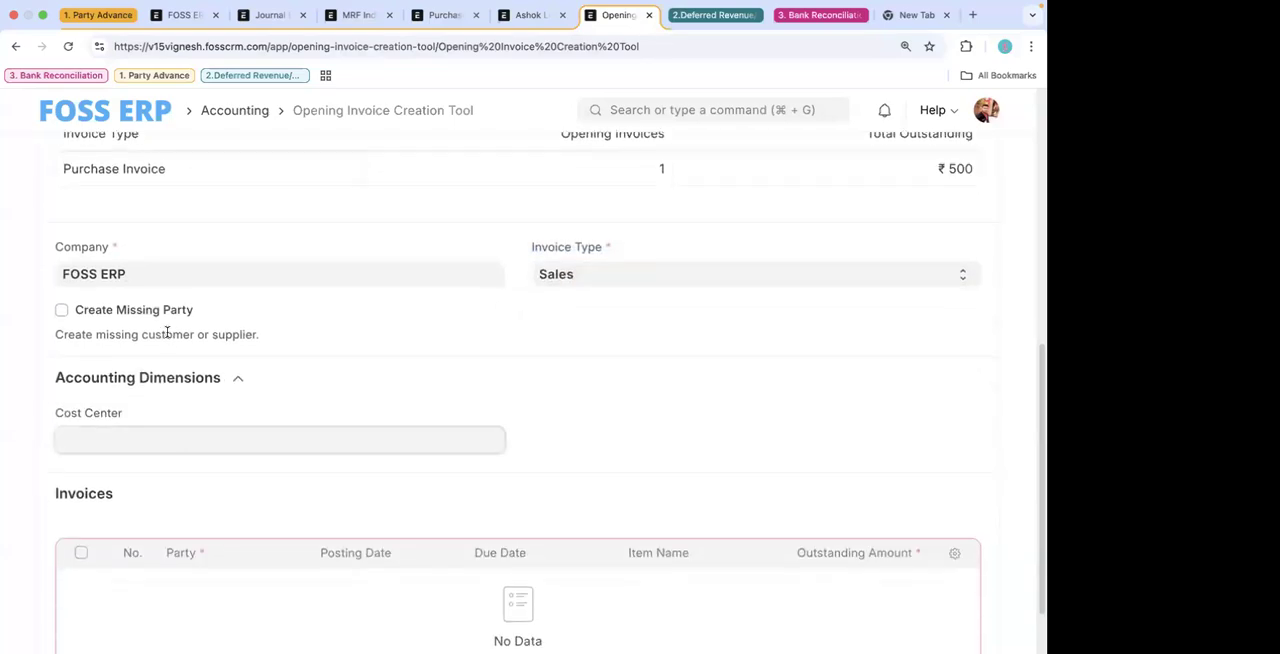
scroll(237, 414, down, 2)
click(292, 315)
scroll(202, 510, down, 1)
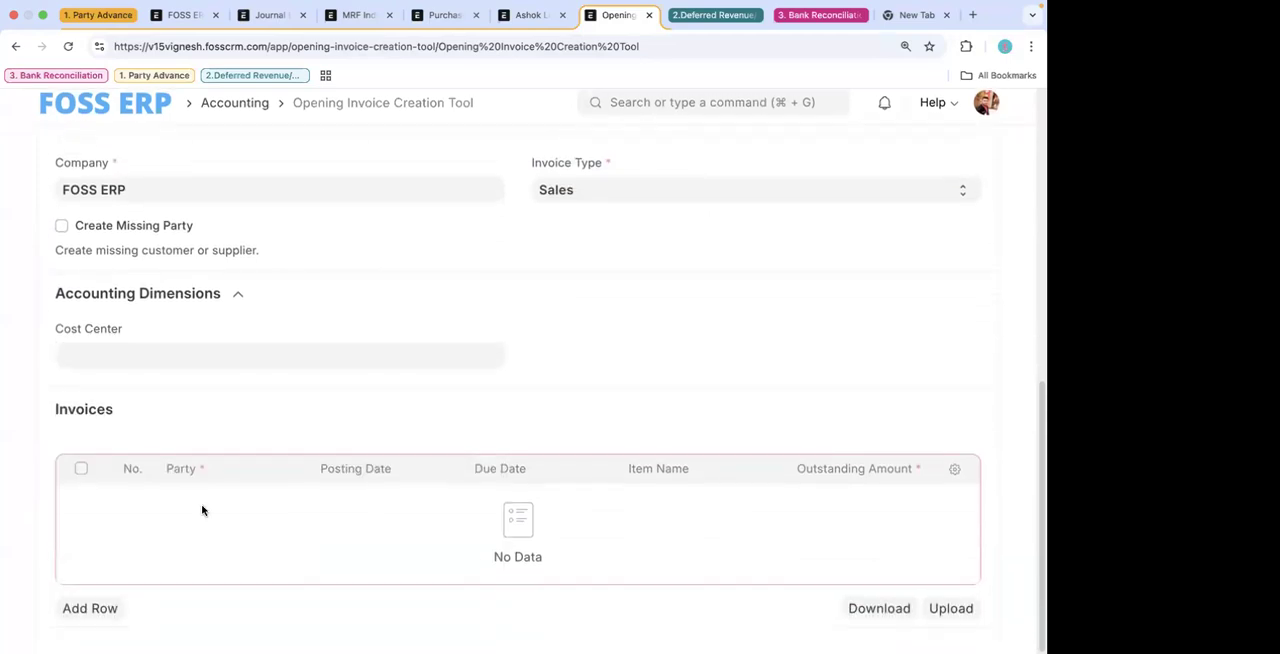
- Add three rows to the Invoices table
click(90, 608)
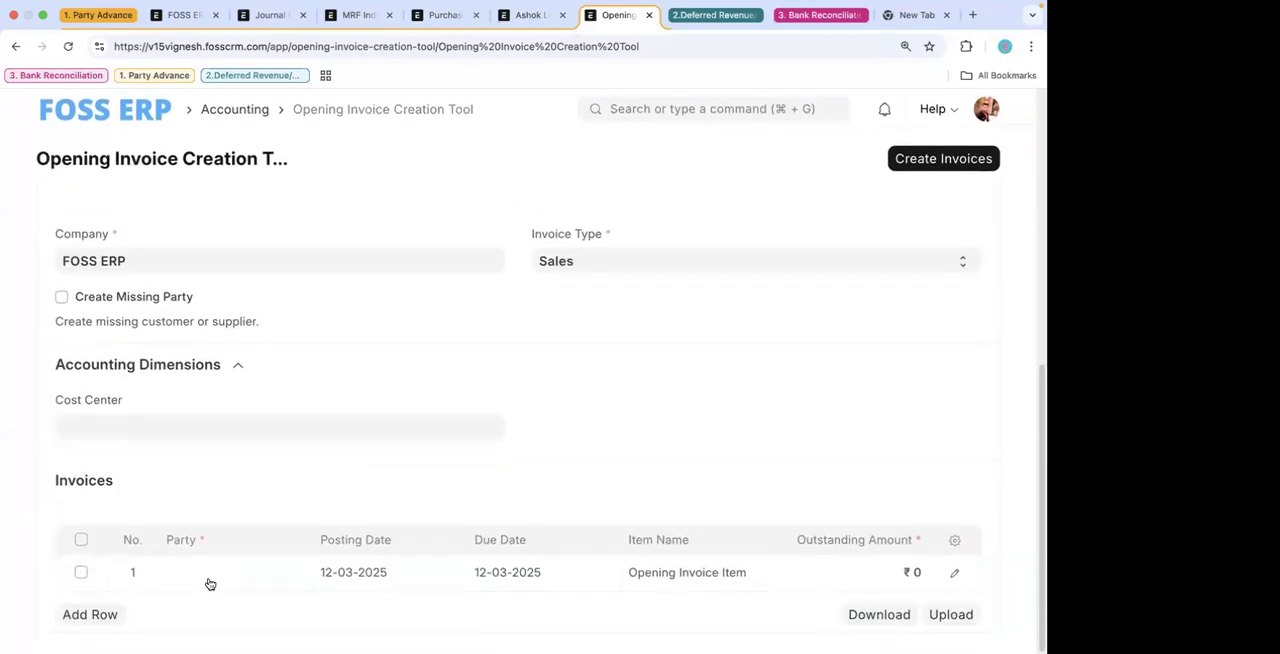
click(104, 614)
click(104, 614)
scroll(258, 524, down, 1)
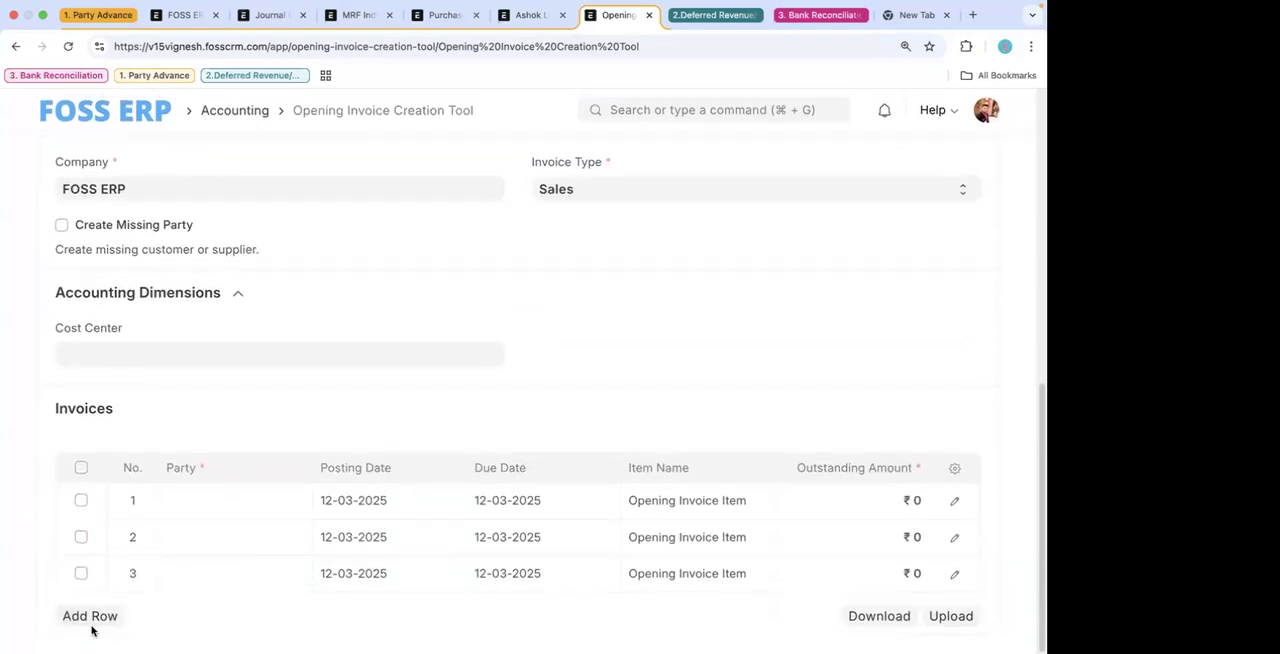
- Fill in the first invoice row with ABB as the party and an outstanding amount of 1,000
click(231, 498)
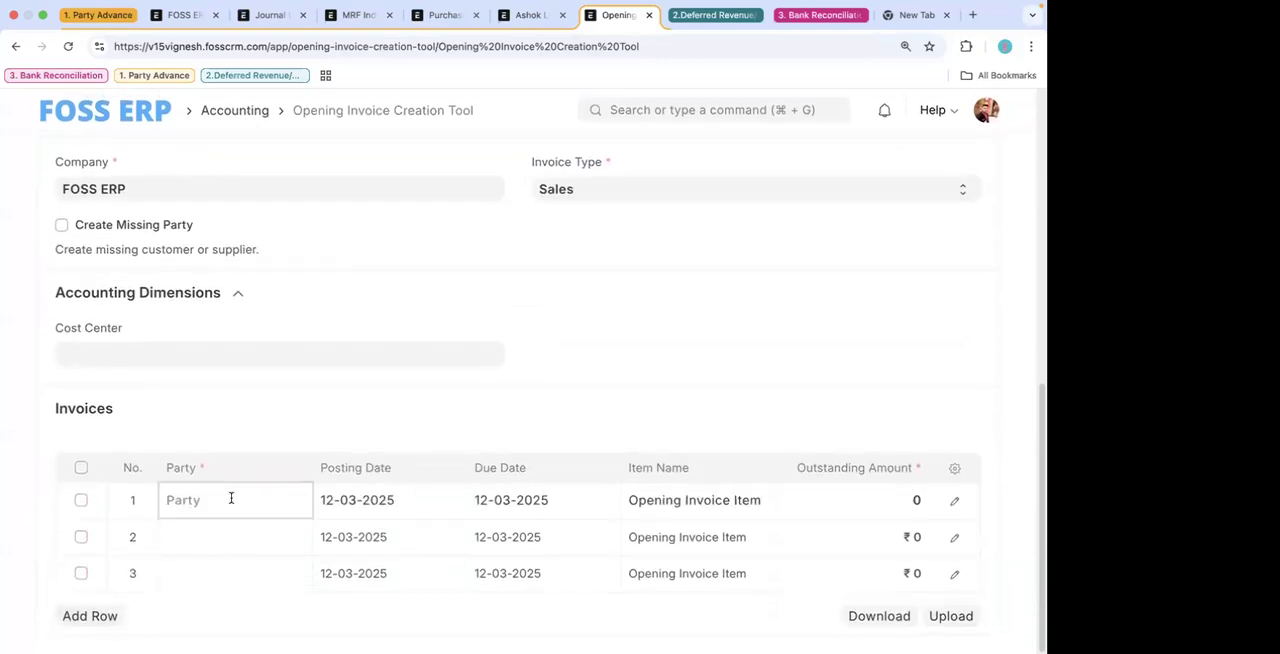
click(236, 536)
click(670, 498)
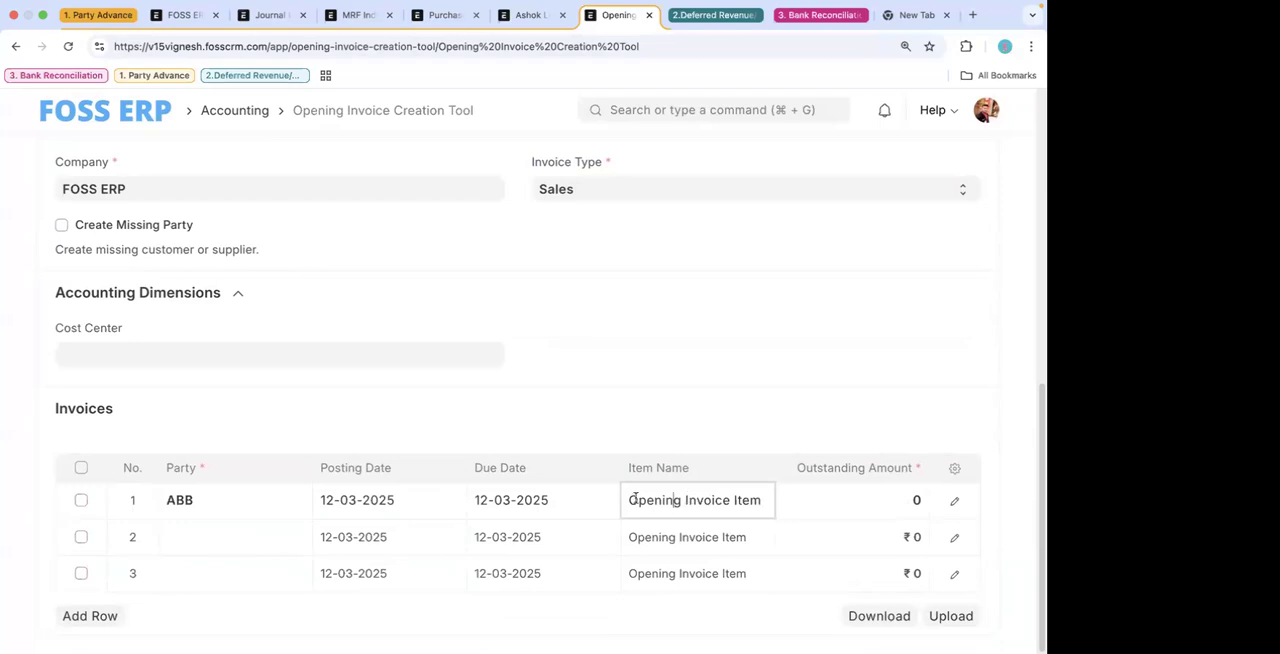
drag(628, 499, 759, 498)
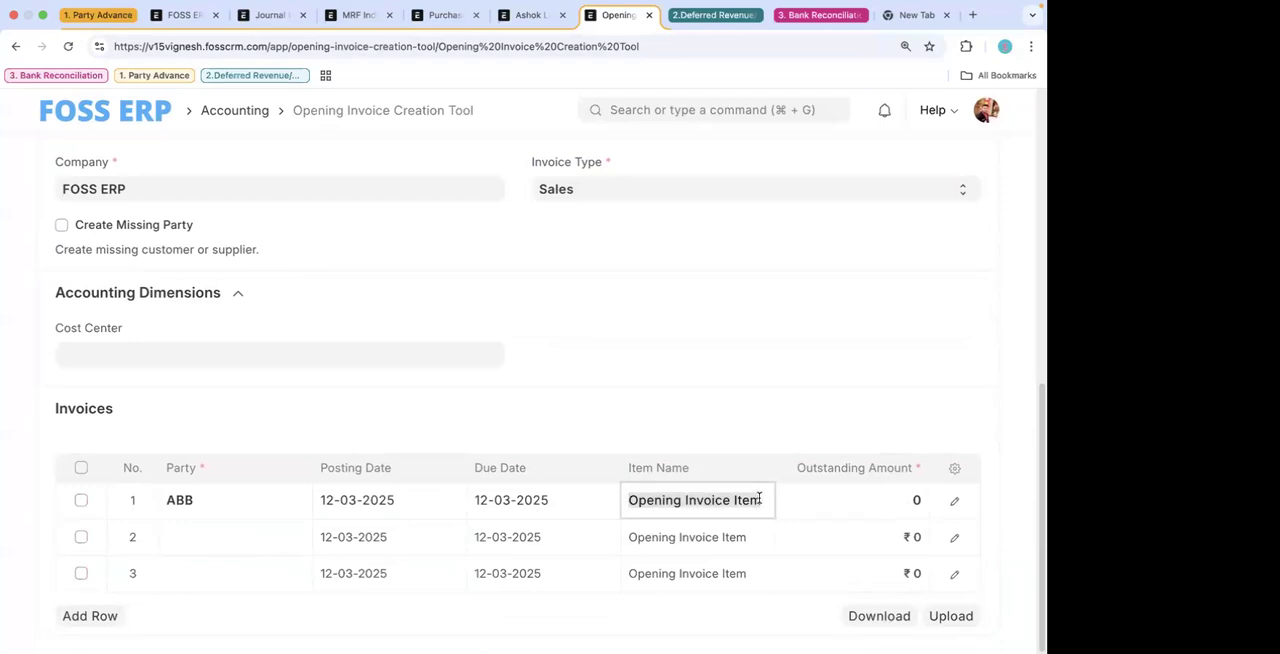
click(831, 507)
text(1,000)
- Delete the two empty invoice rows and create the opening sales invoice for ABB
click(170, 538)
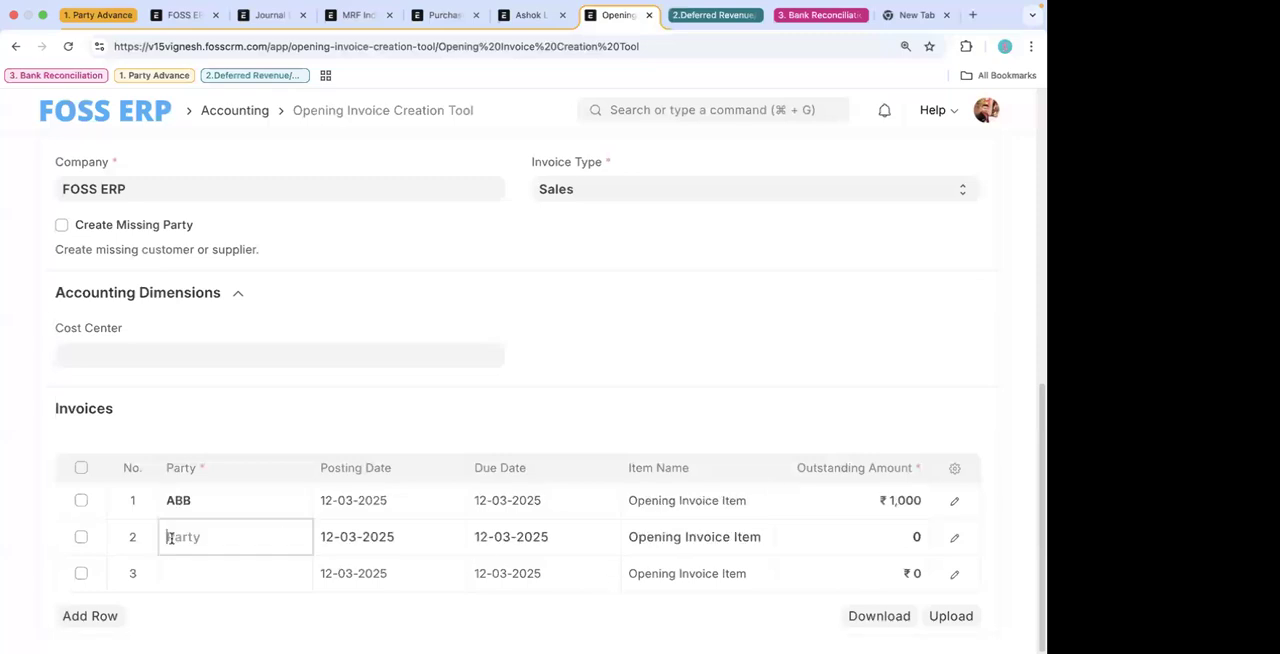
click(81, 537)
click(81, 573)
click(82, 616)
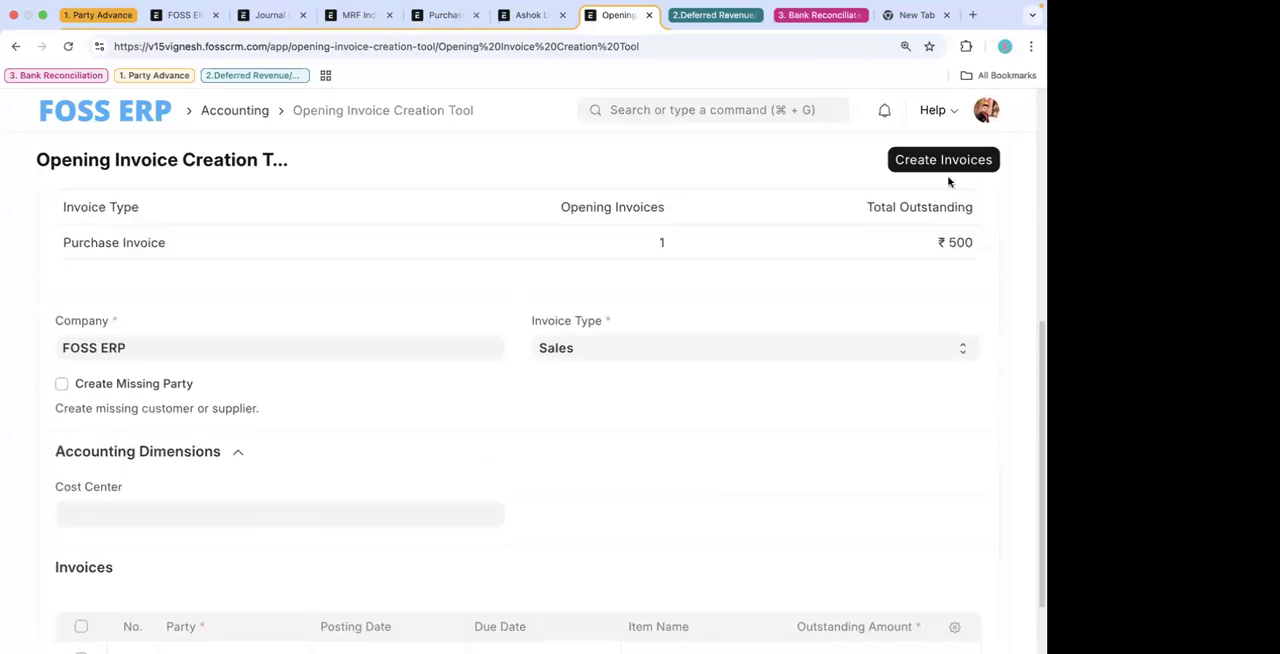
click(946, 164)
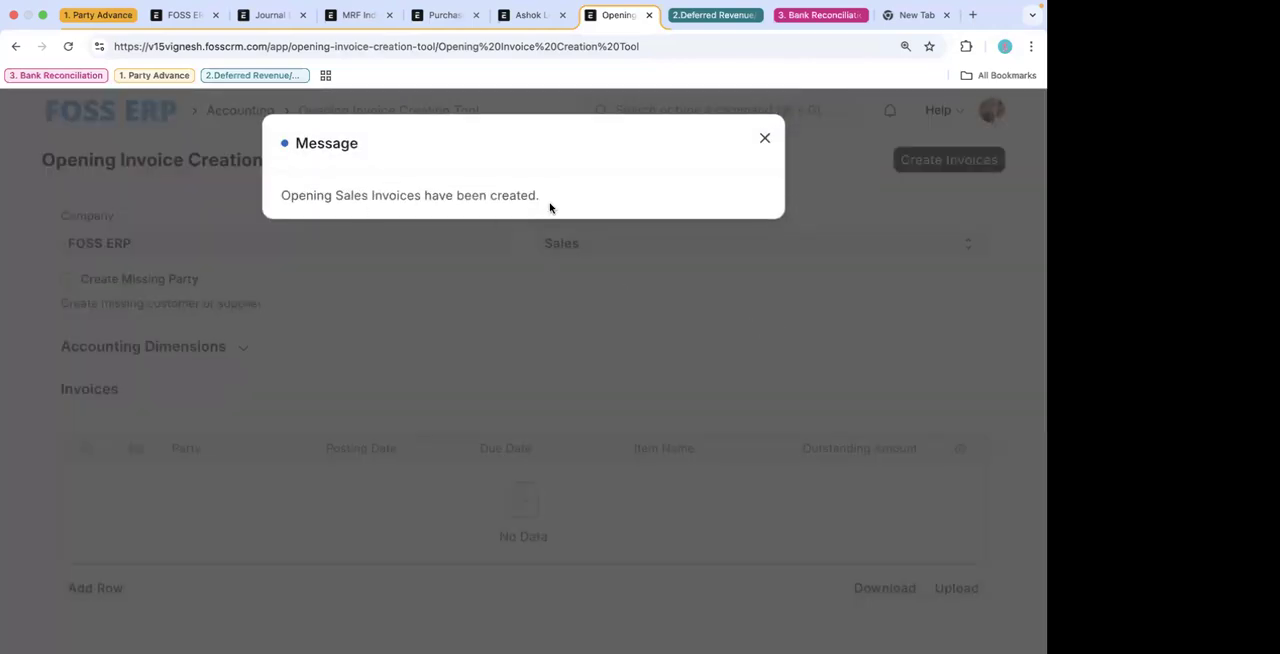
click(765, 138)
- Change the invoice type to Purchase and add one row to the Invoices table
click(687, 248)
click(676, 265)
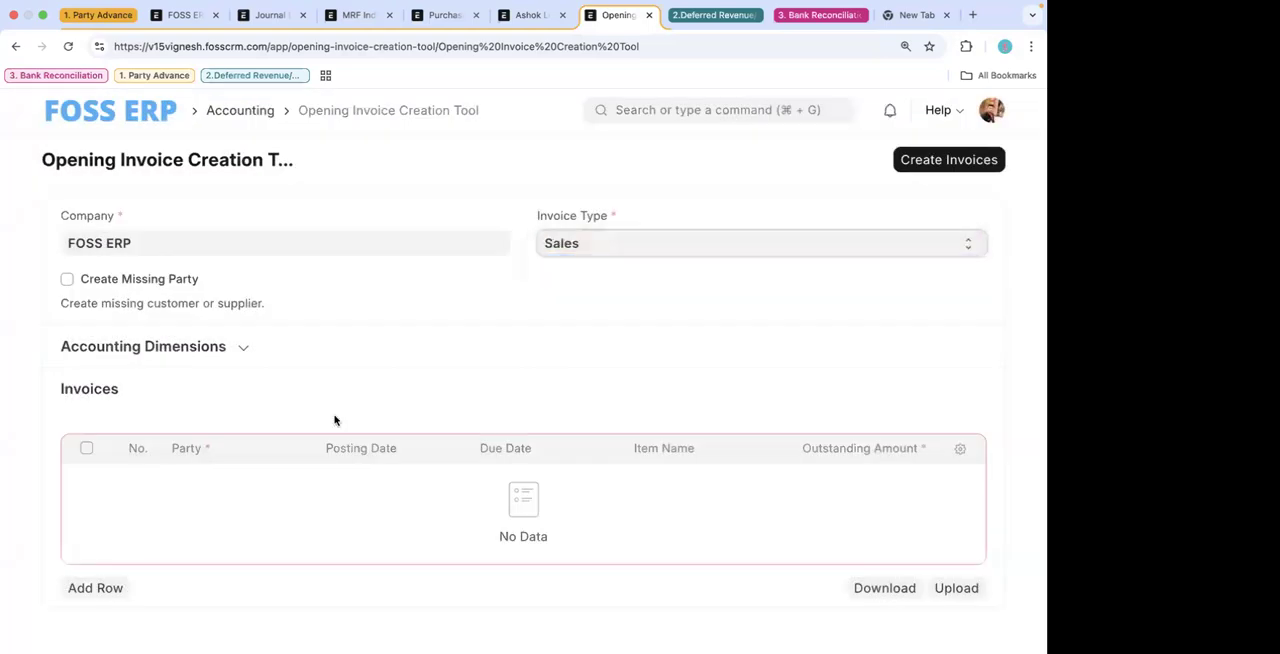
click(98, 588)
- Enter Ashok Leyland Pvt Ltd with an outstanding amount of 400 and create the opening purchase invoice
click(224, 480)
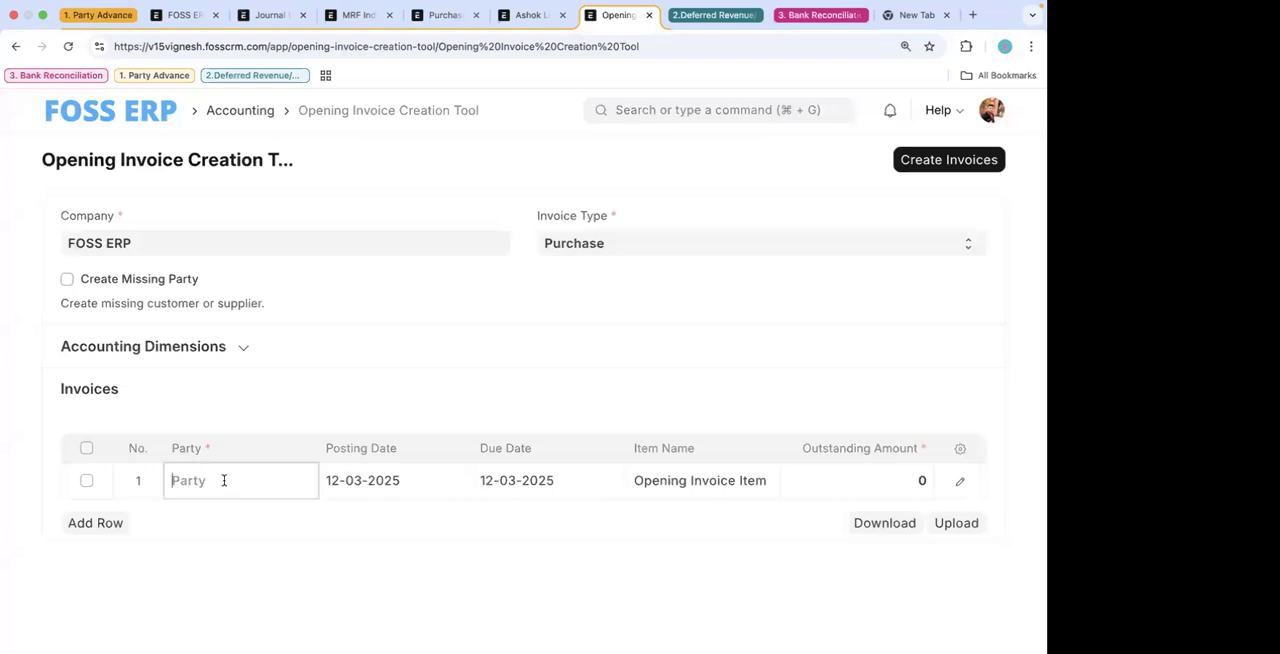
click(229, 550)
click(836, 481)
text(400)
key(ctrl+s)
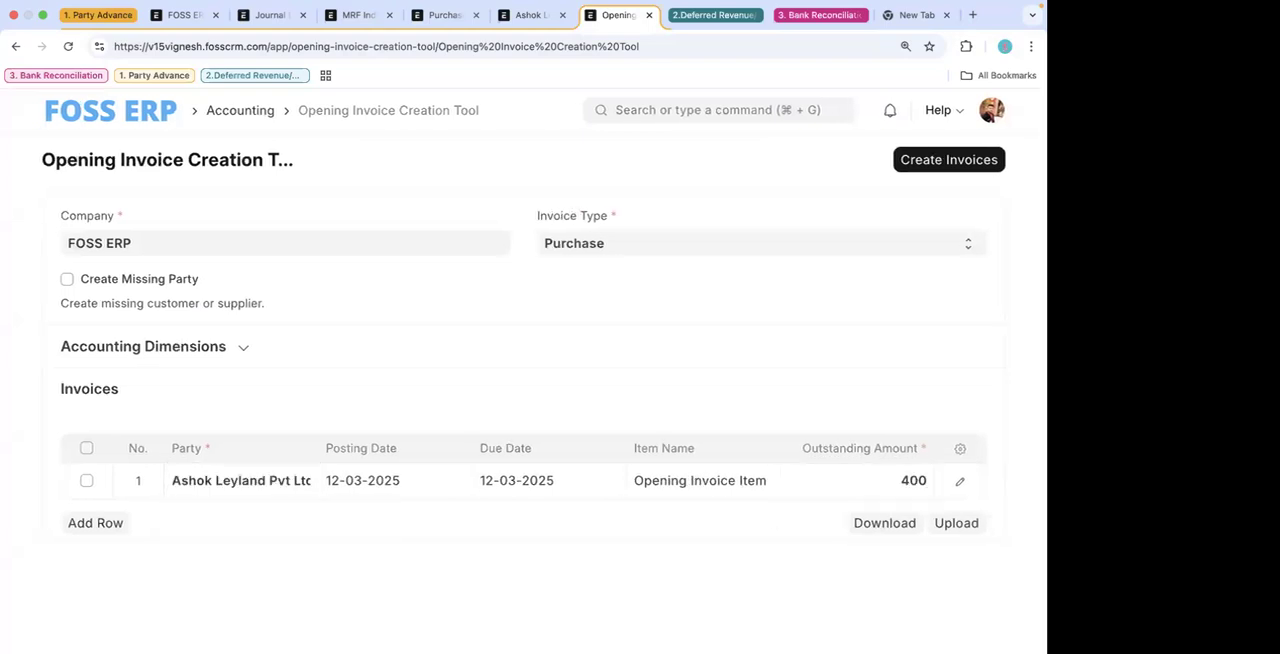
click(940, 163)
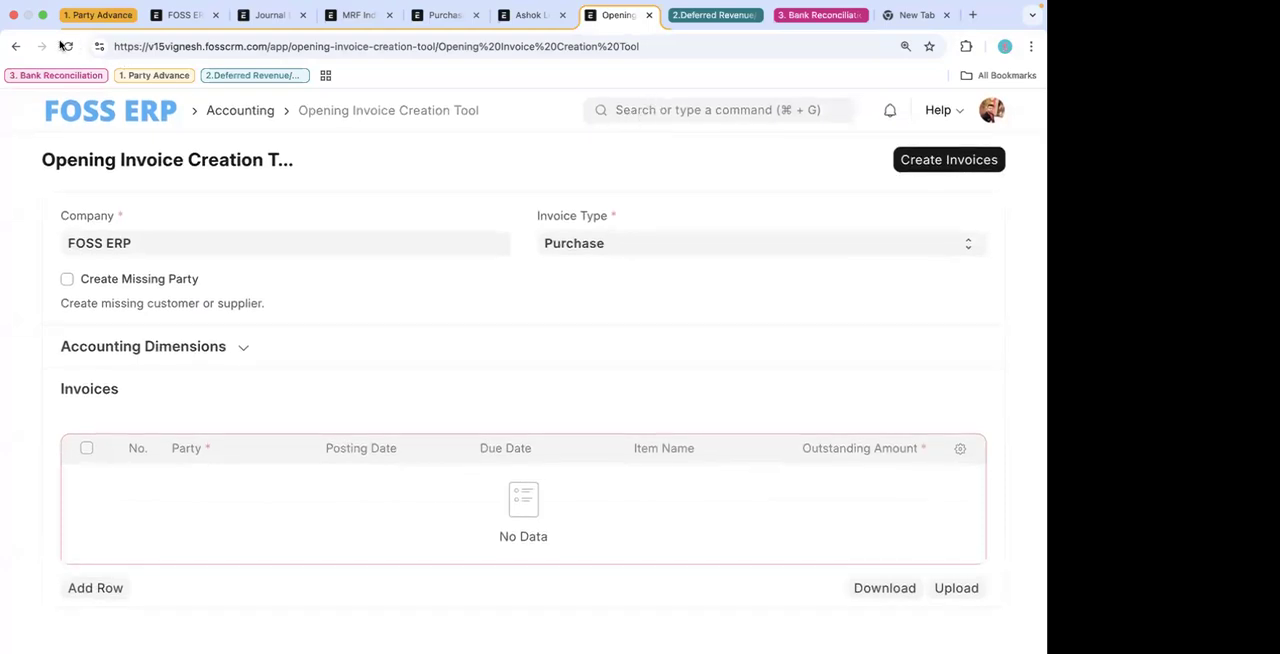
- Reload the opening invoice tool and open the ABB Customer invoice from the Sales Invoice list
click(66, 46)
click(474, 264)
click(66, 46)
click(545, 258)
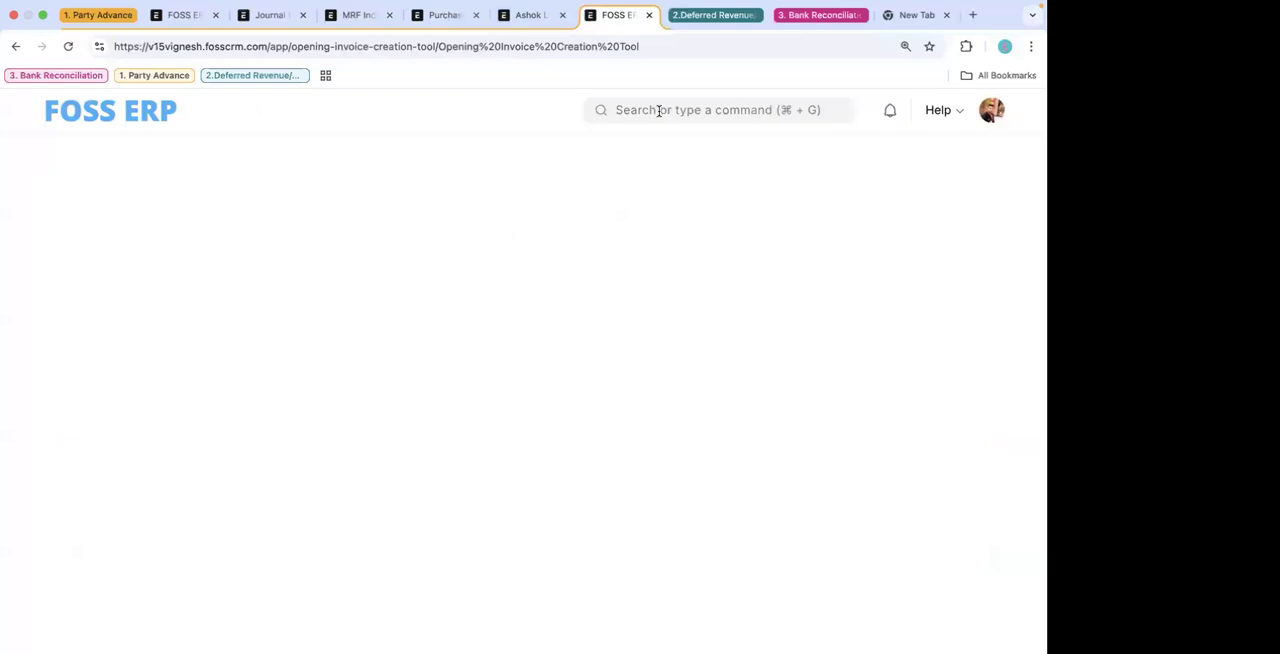
click(659, 110)
text(sales in)
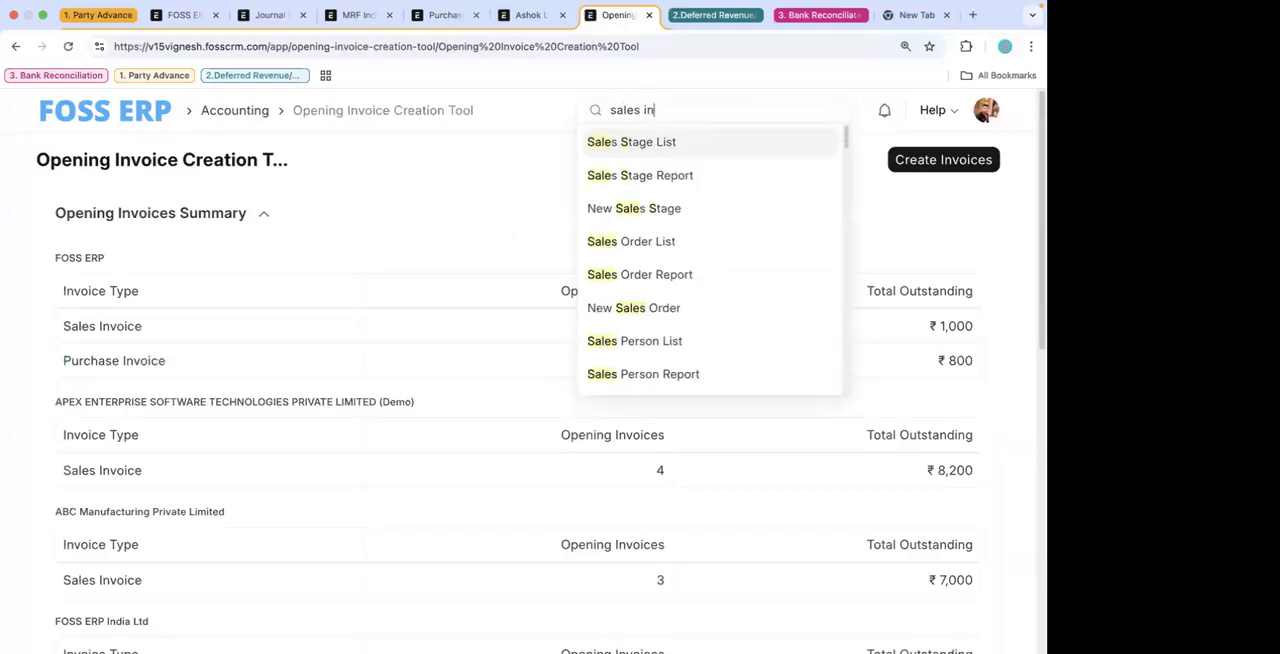
click(630, 143)
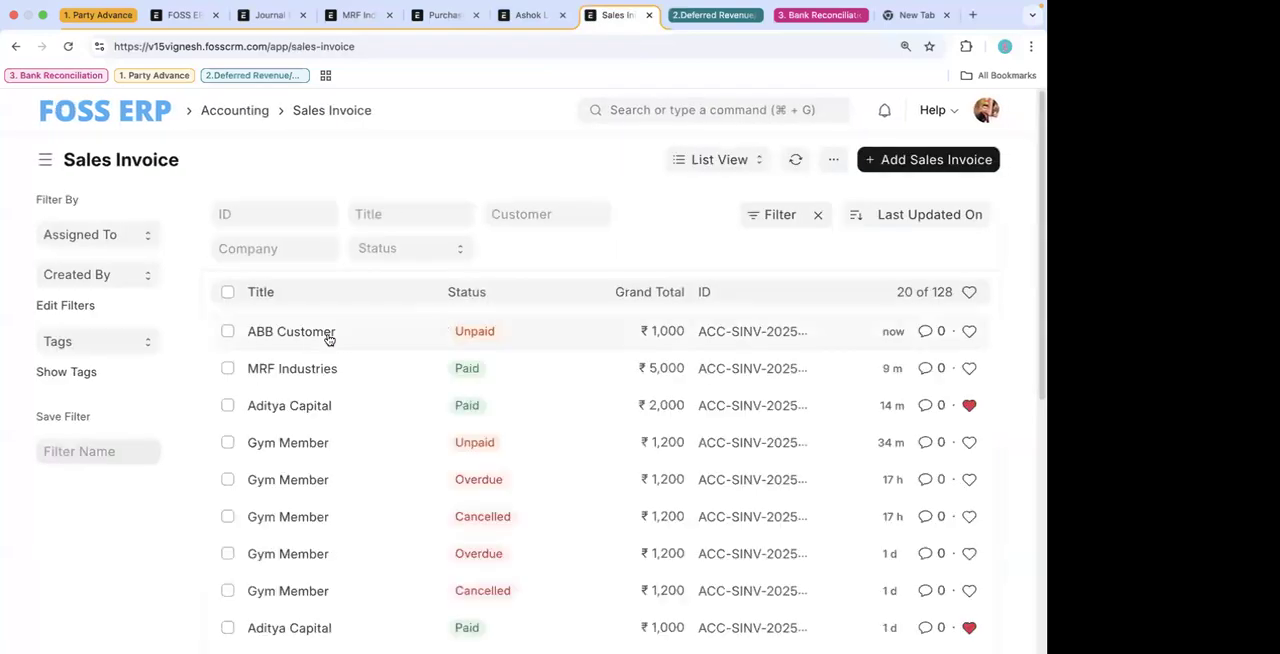
click(321, 336)
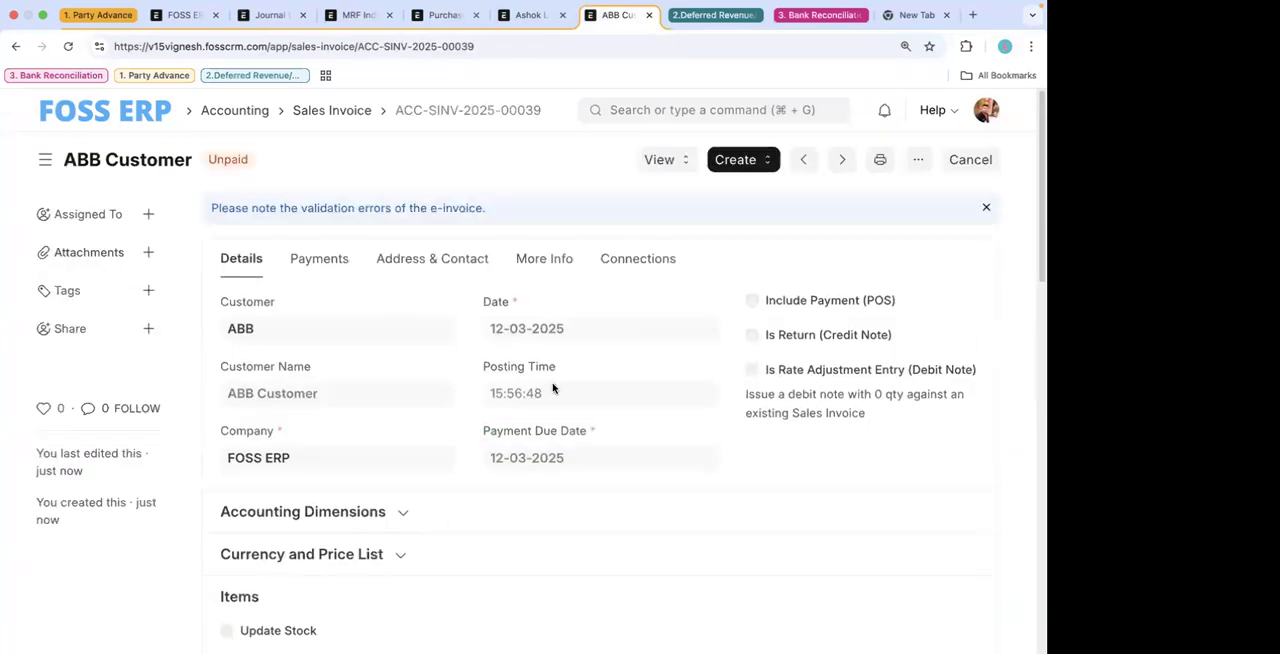
- Examine the ABB Customer invoice's details, items, payments, address and contact, and connections
scroll(560, 380, down, 1)
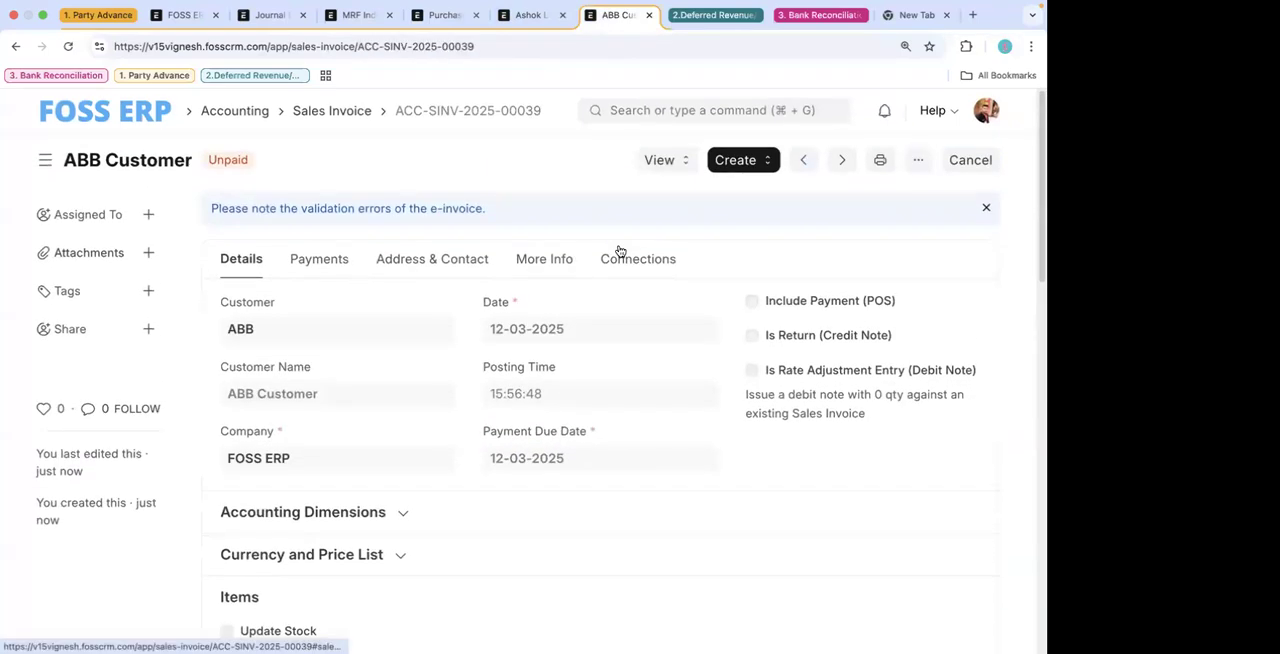
click(633, 262)
click(440, 262)
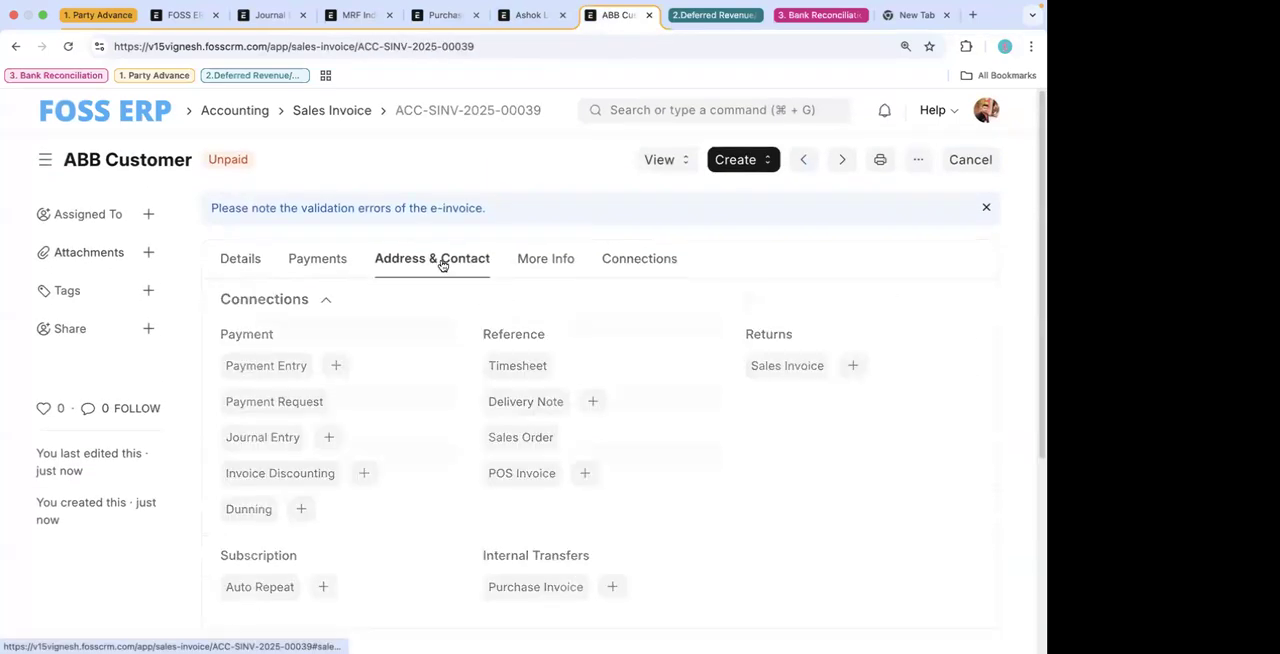
click(330, 261)
click(340, 297)
click(434, 264)
click(240, 268)
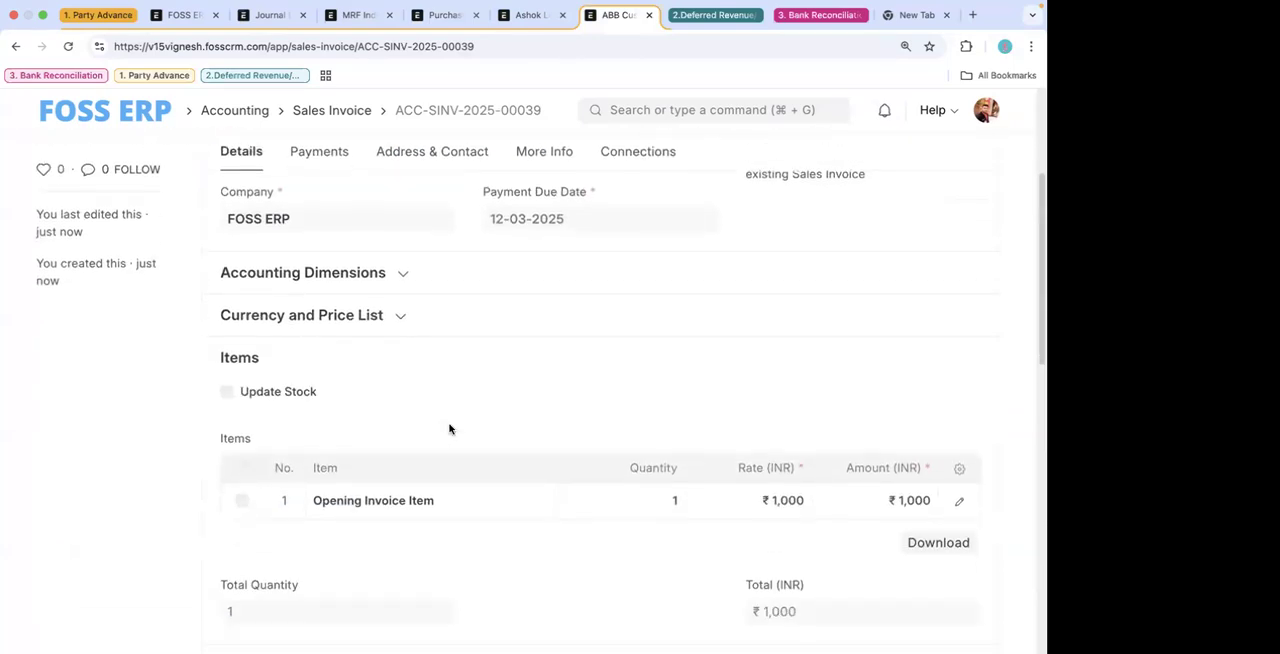
scroll(681, 238, down, 1)
click(668, 107)
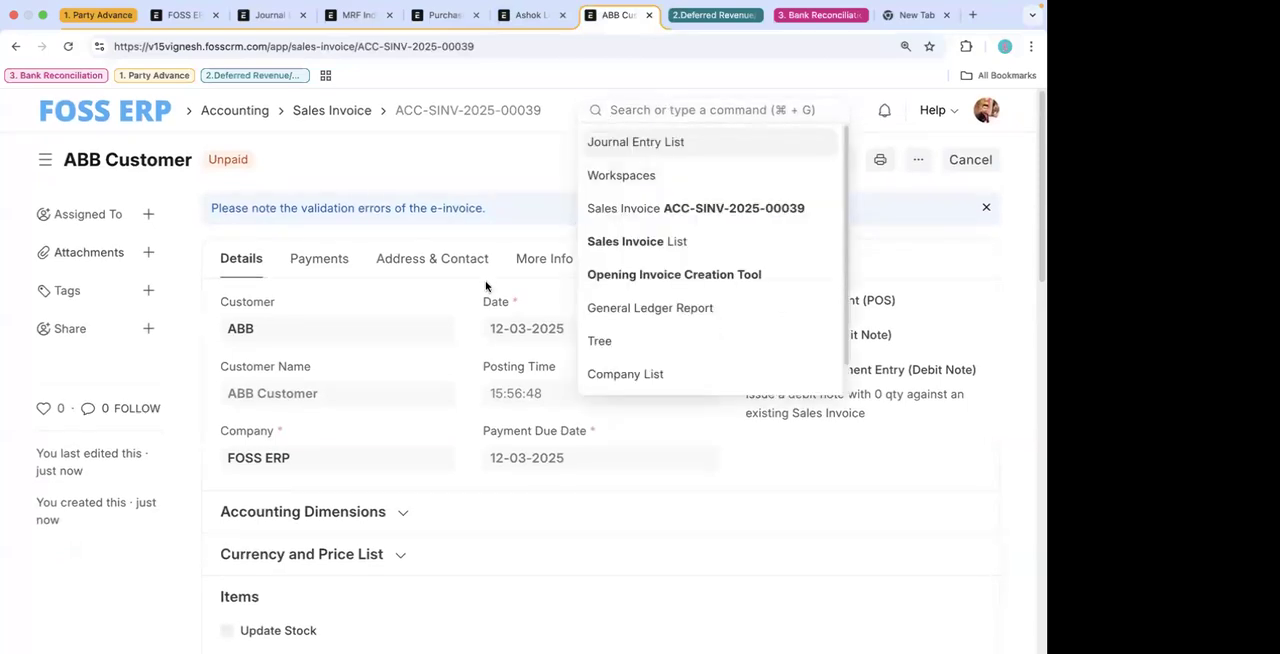
scroll(346, 277, down, 5)
scroll(346, 277, up, 5)
click(411, 180)
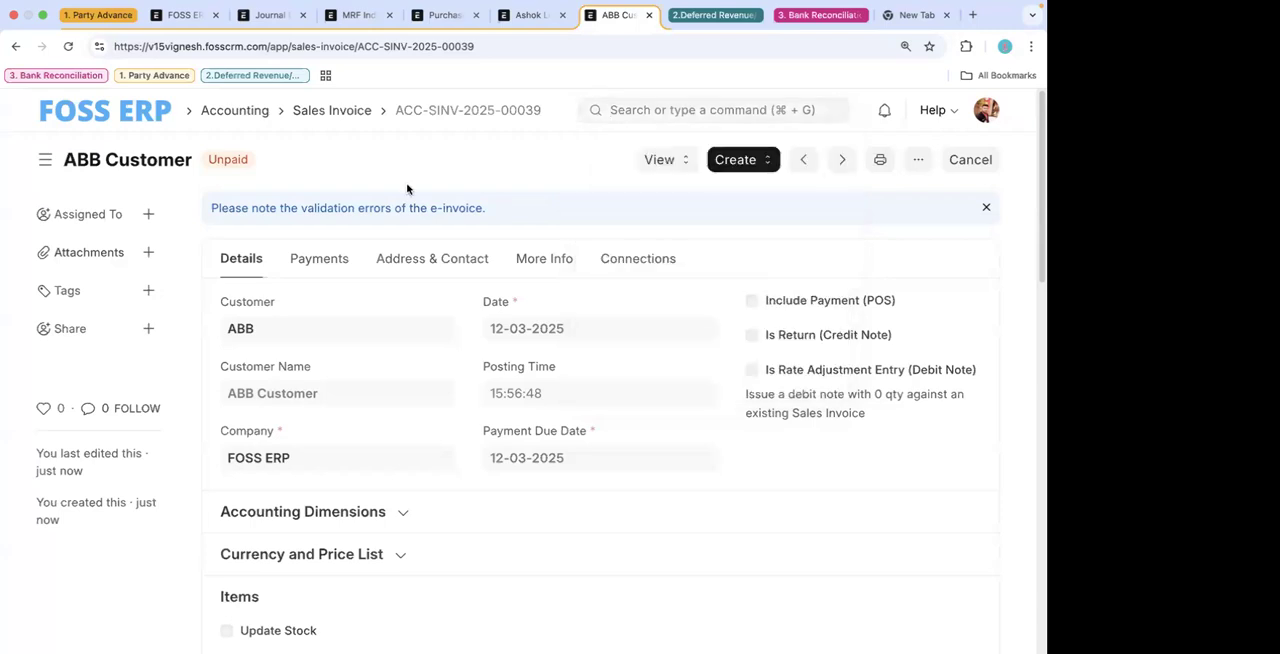
click(318, 262)
click(241, 258)
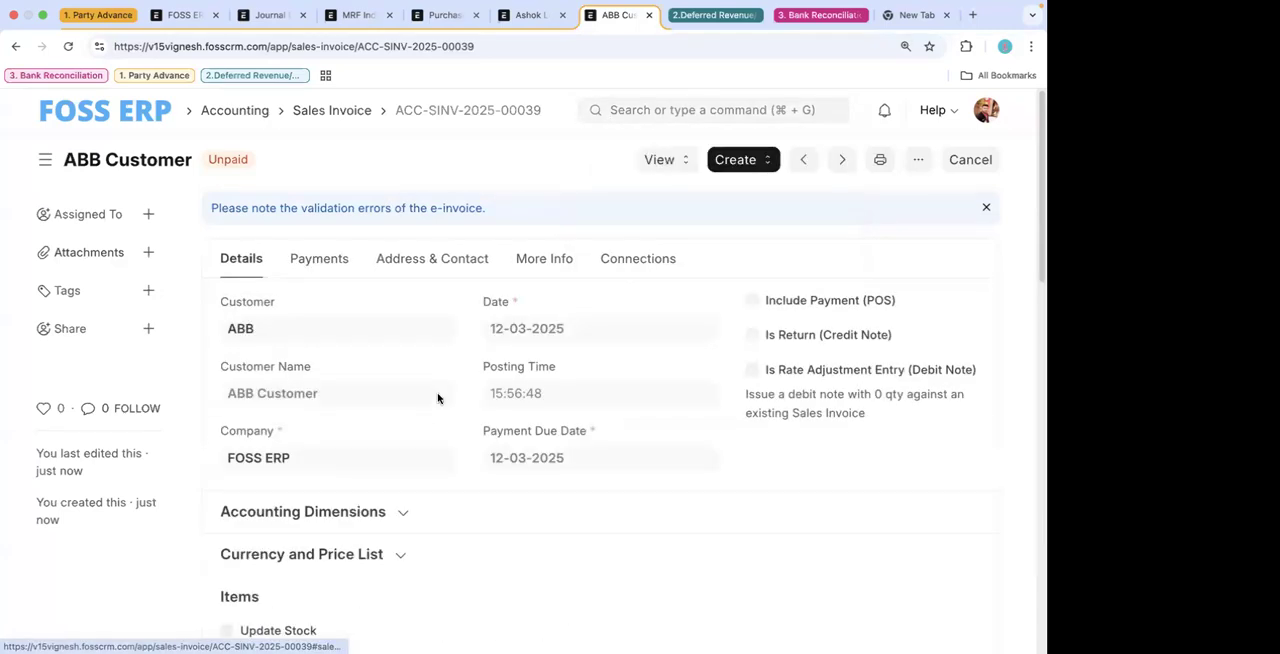
scroll(437, 398, down, 5)
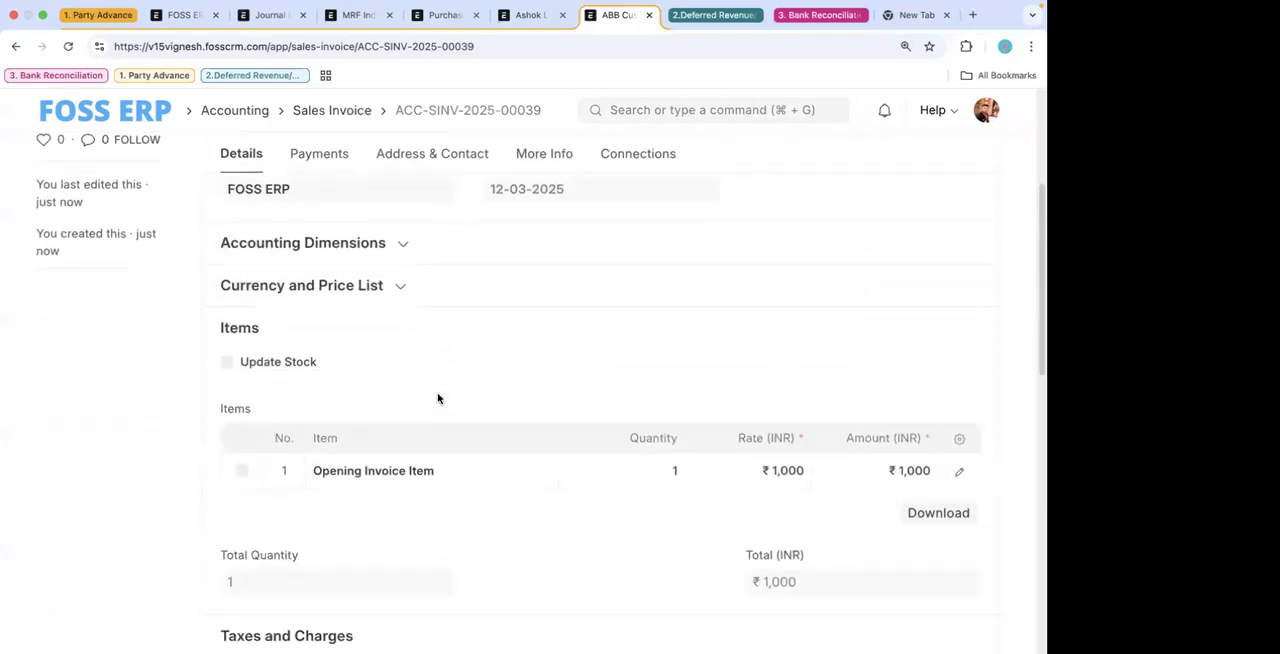
- Expand the invoice's Sales Team and Accounting Details under More Info to check the Is Opening Entry setting
click(633, 154)
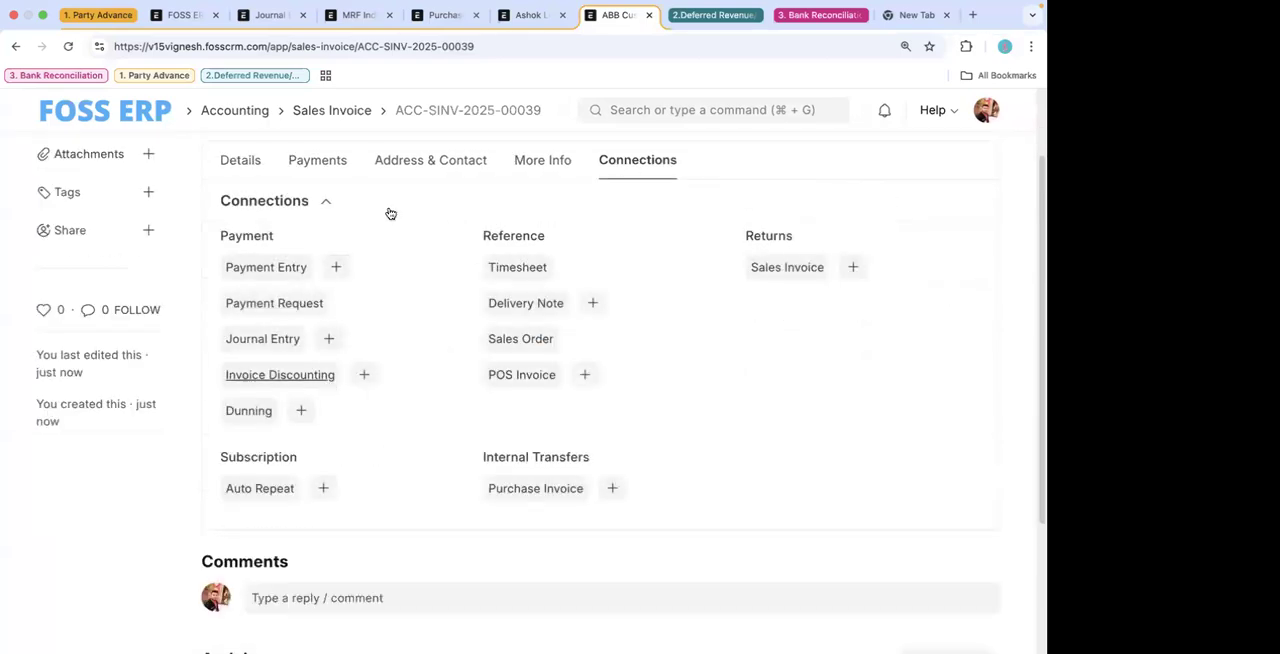
click(524, 168)
click(298, 333)
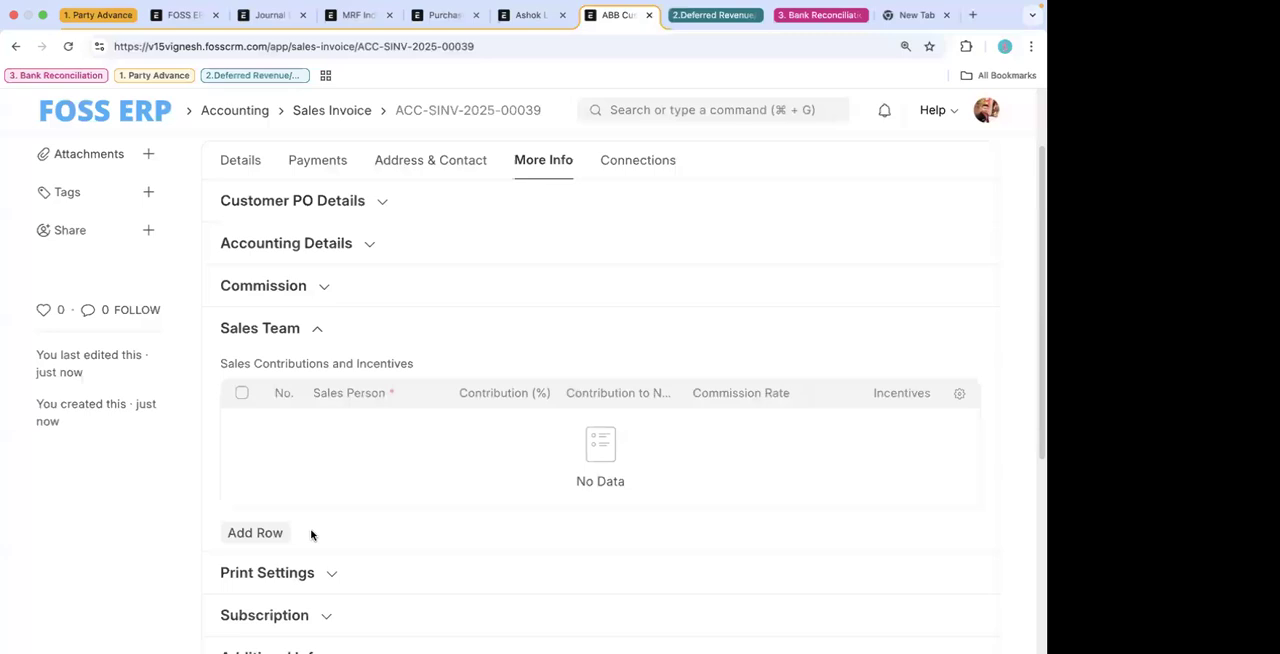
click(673, 116)
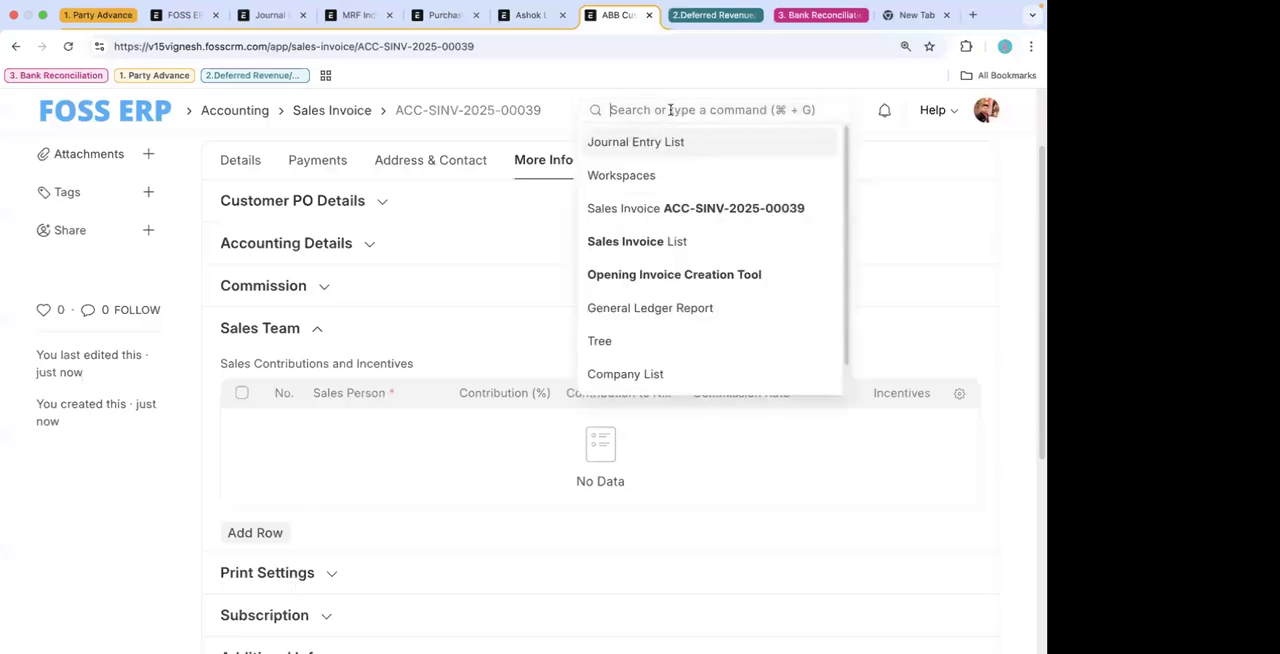
click(353, 240)
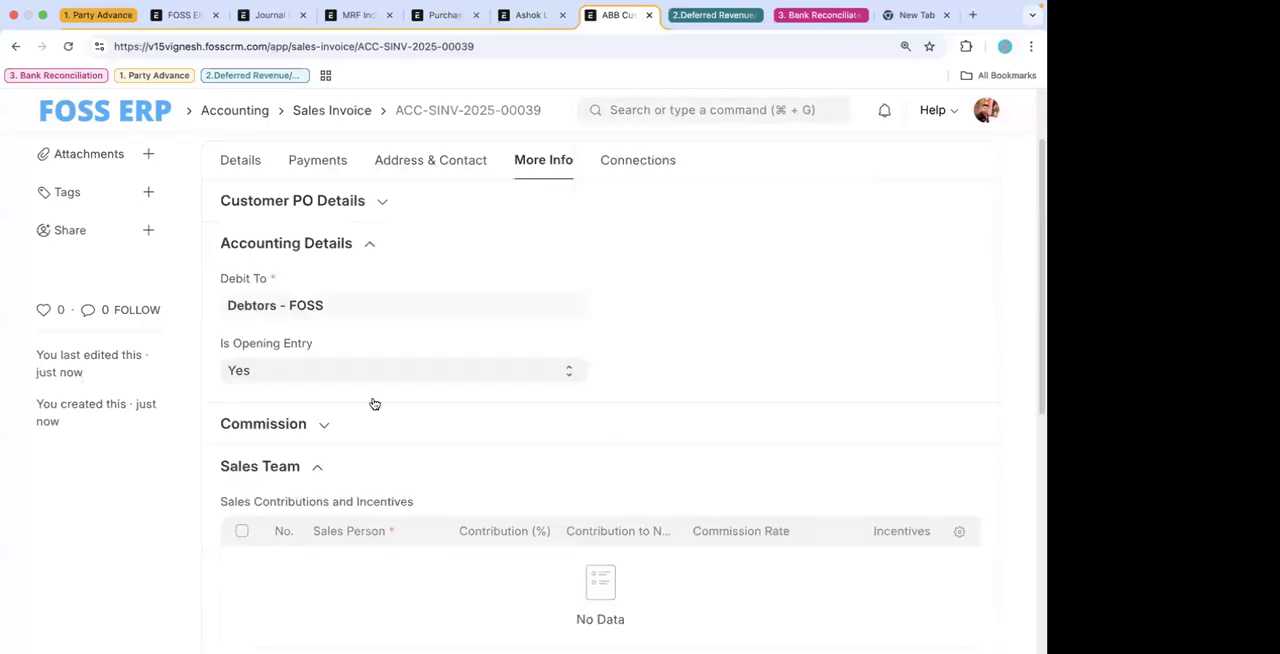
- Open the Journal Entry list and start a new journal entry
click(683, 111)
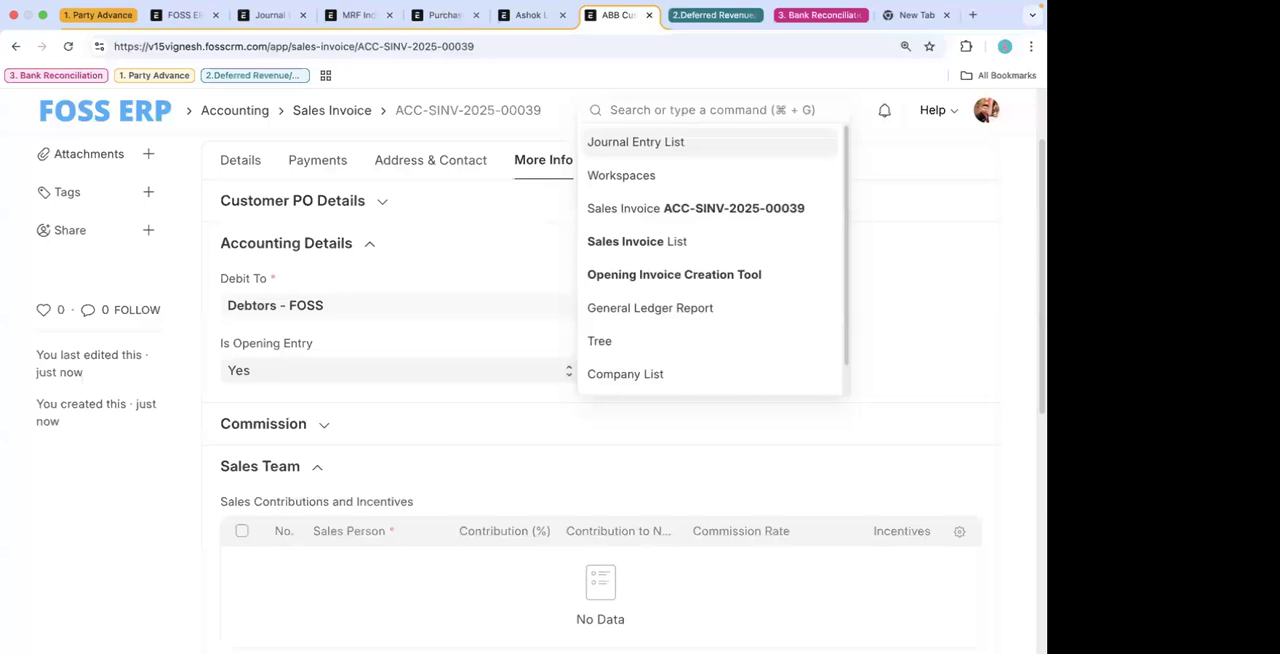
text(journal en)
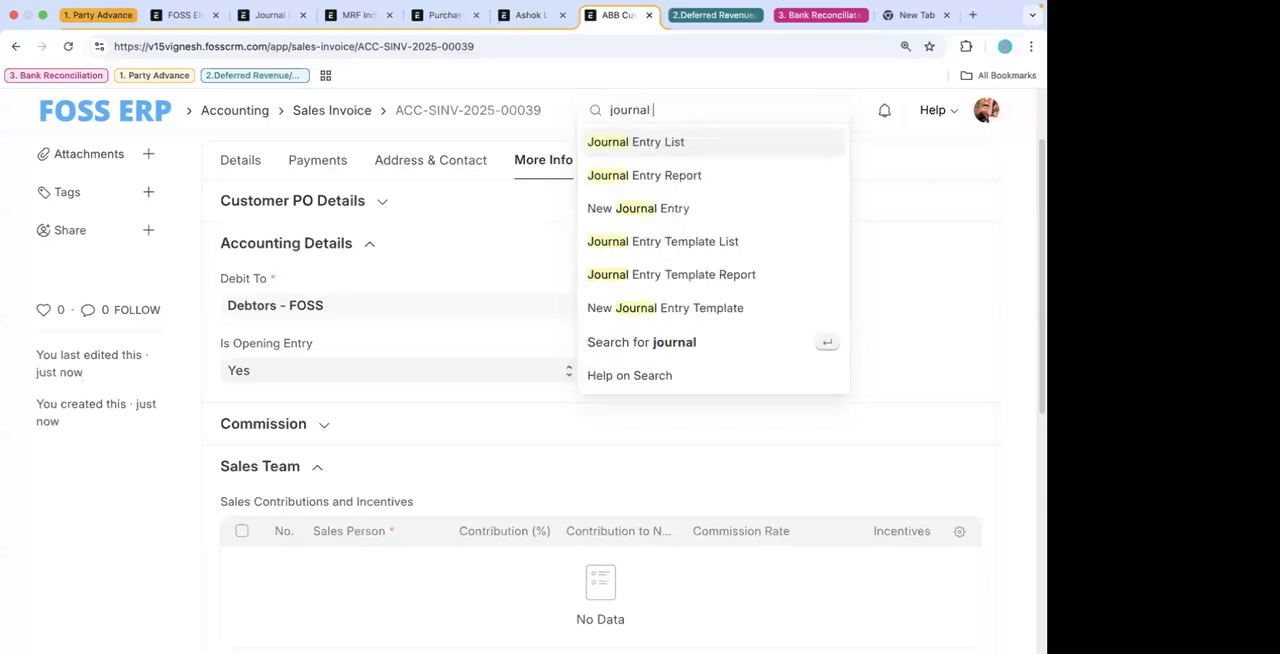
click(640, 143)
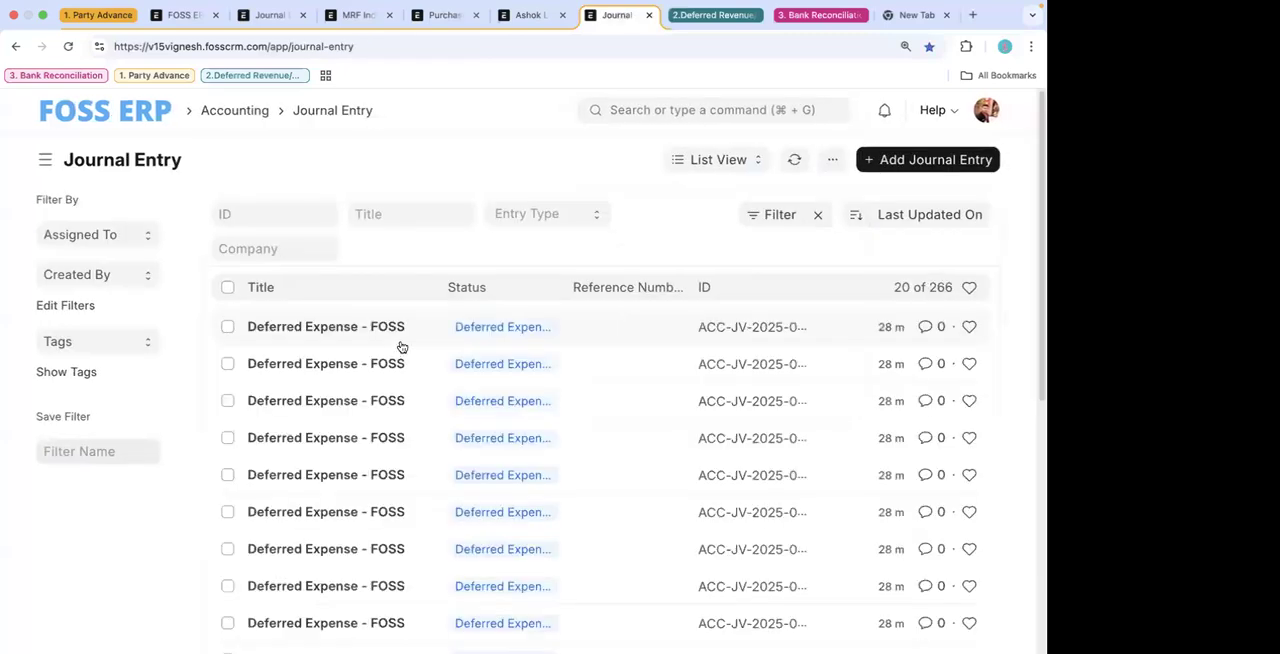
click(918, 159)
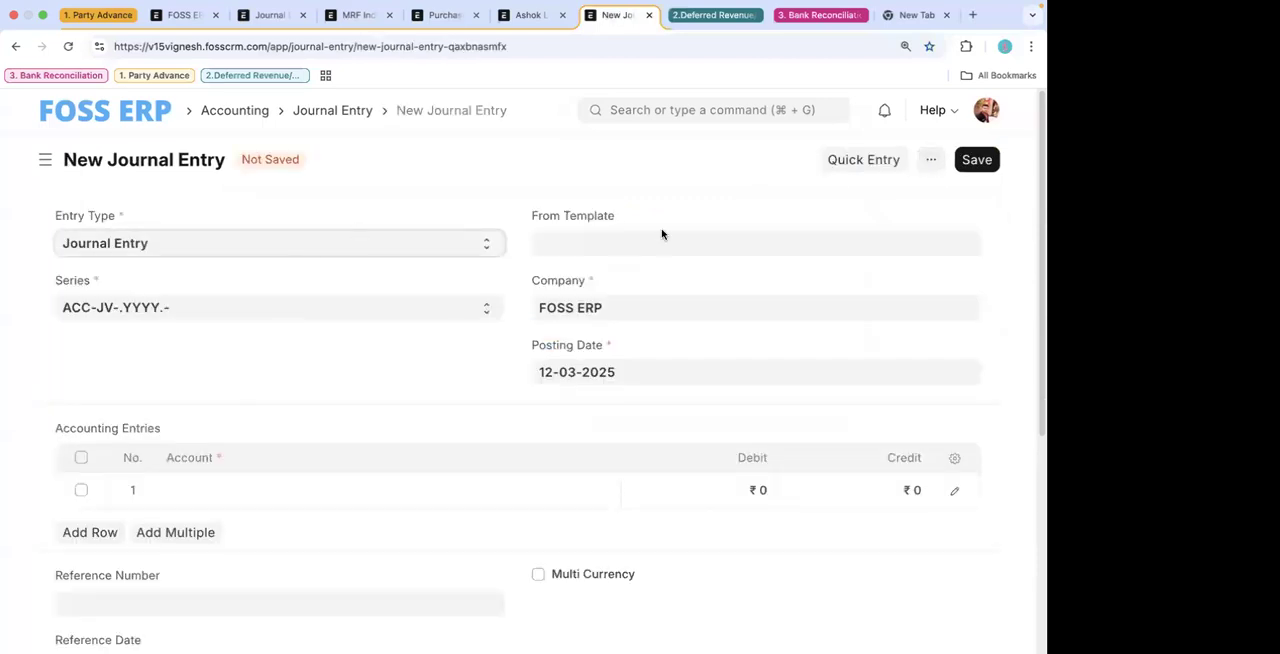
- Select SBI - FOSS as the first account and add a second row to the Accounting Entries table
click(231, 491)
text(bi)
click(249, 531)
click(150, 532)
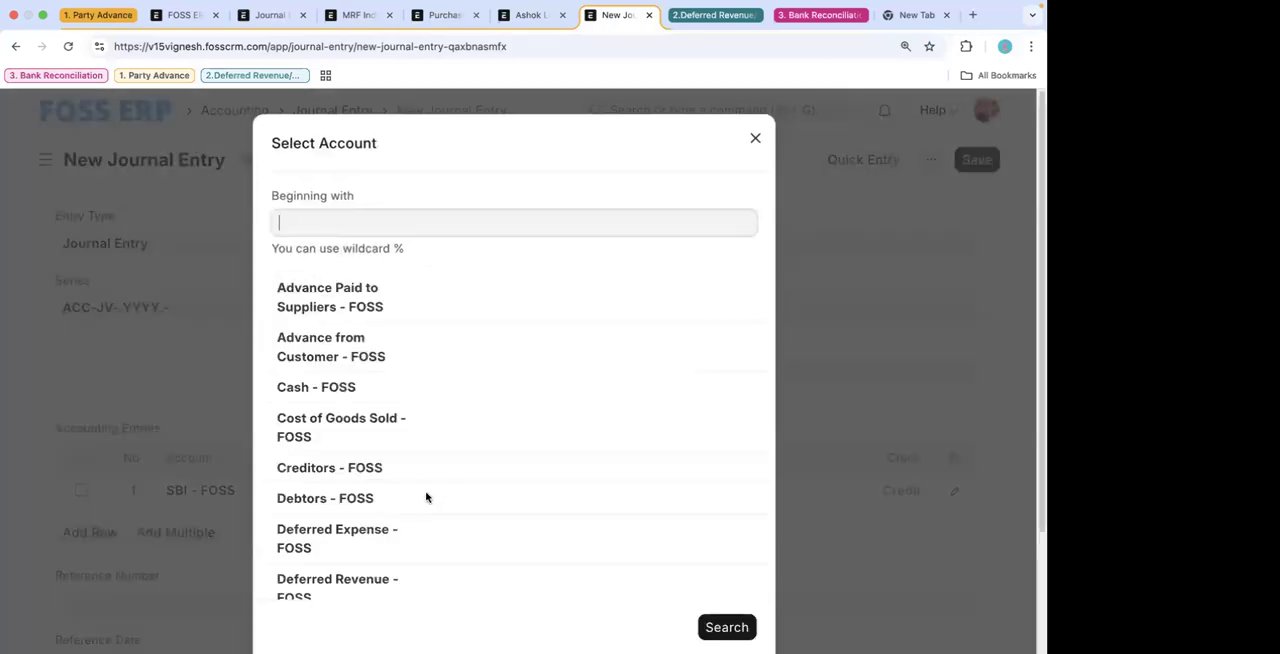
click(117, 497)
click(92, 531)
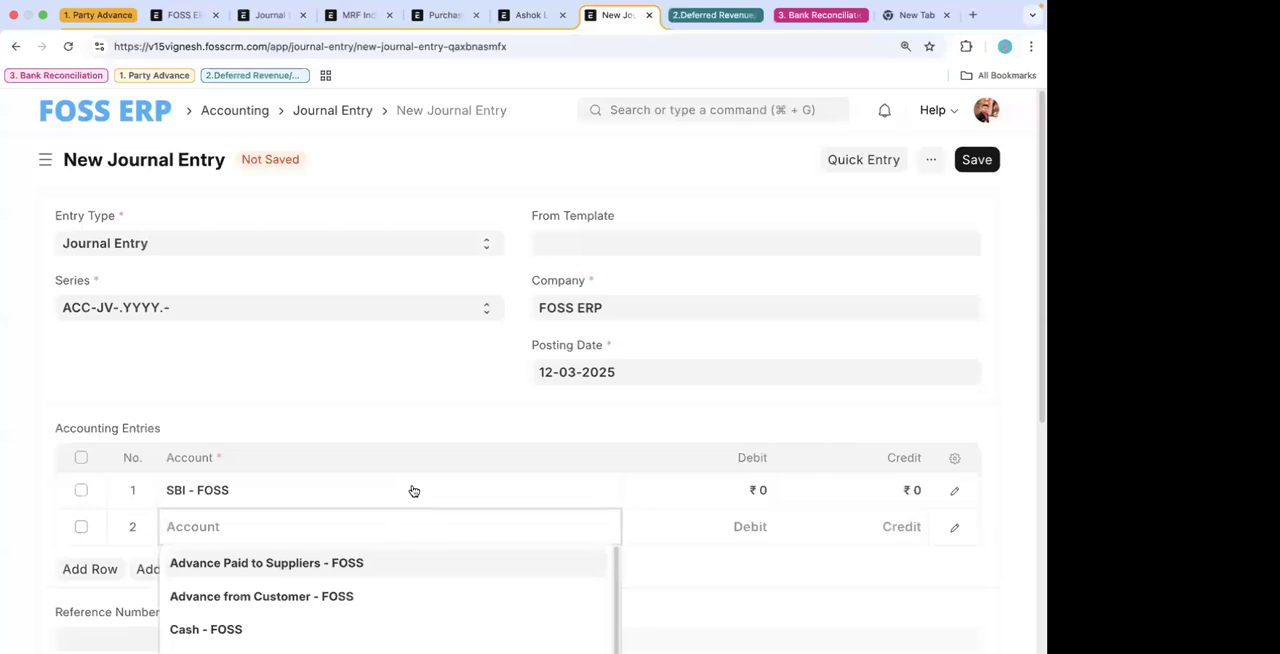
- Set the debit amount of the SBI - FOSS row to 3,500
click(721, 484)
text(1000)
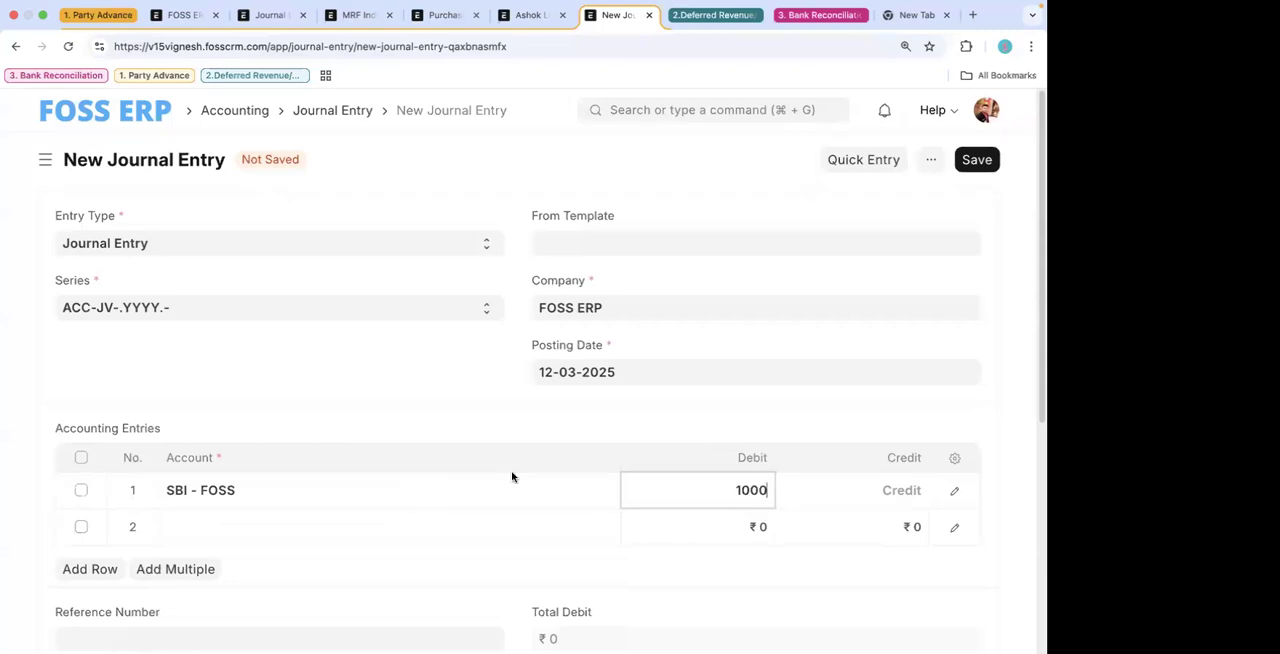
text(300)
key(BackSpace)
text(3500)
- Select Temporary Opening - FOSS as the second account with a credit of 3,500 and save the journal entry
click(485, 538)
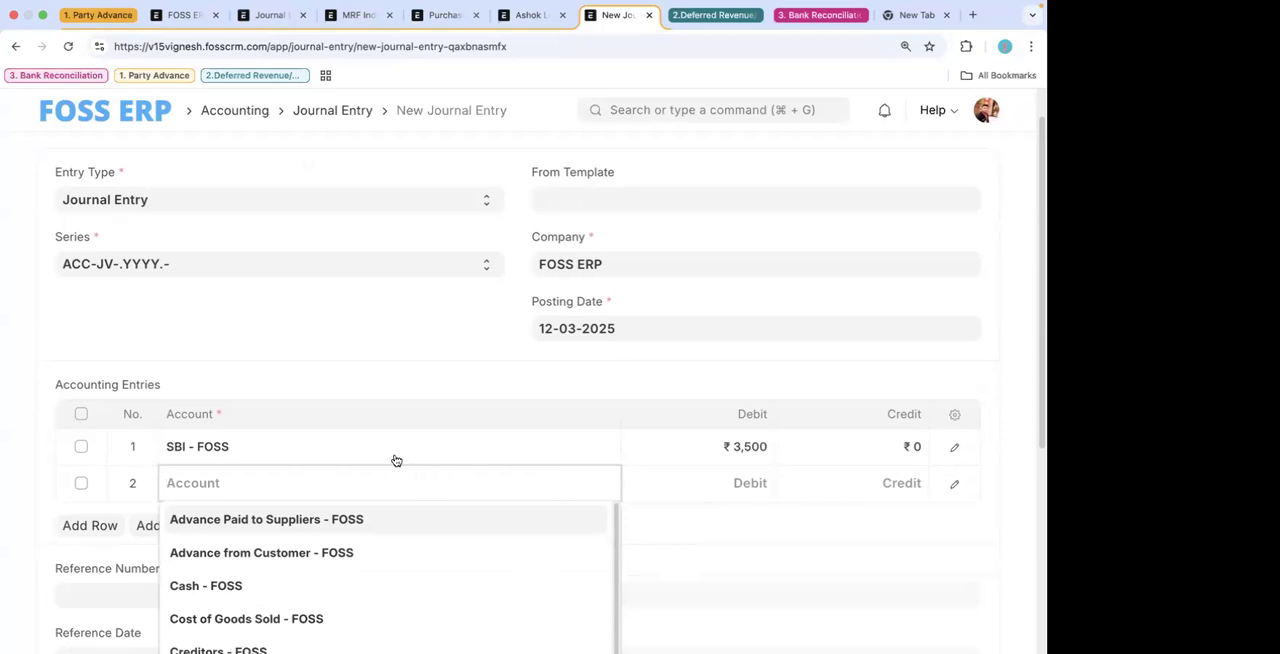
text(temp)
click(300, 526)
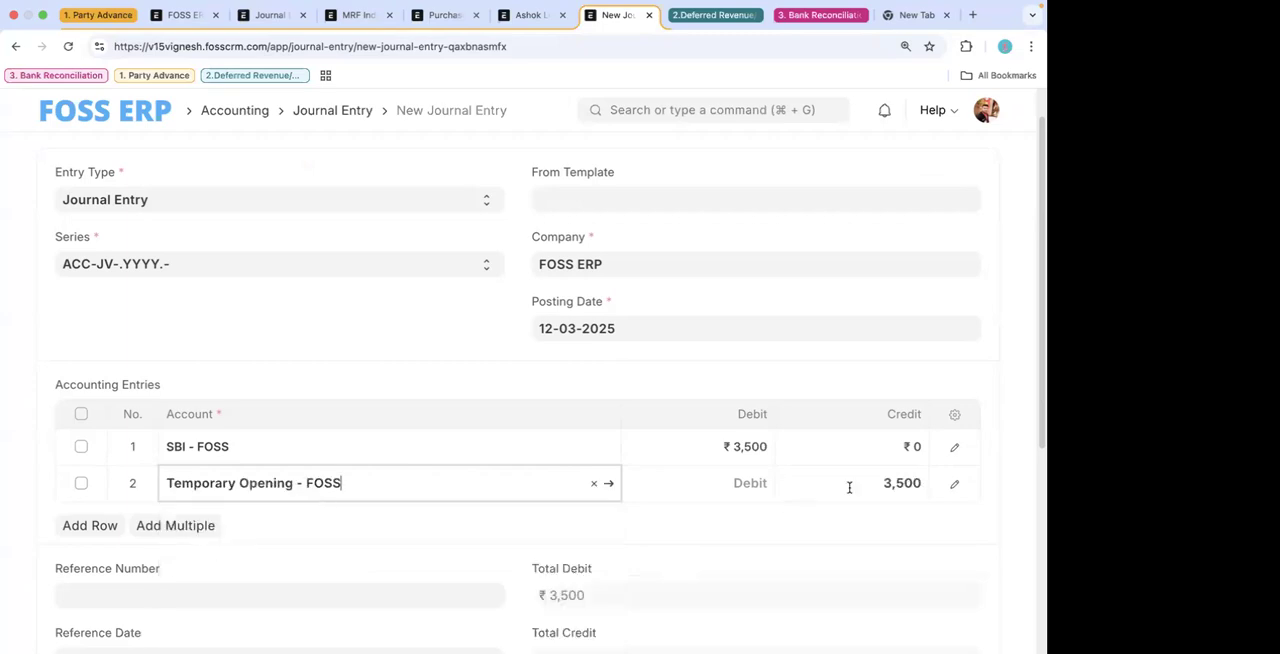
scroll(876, 384, up, 1)
click(974, 158)
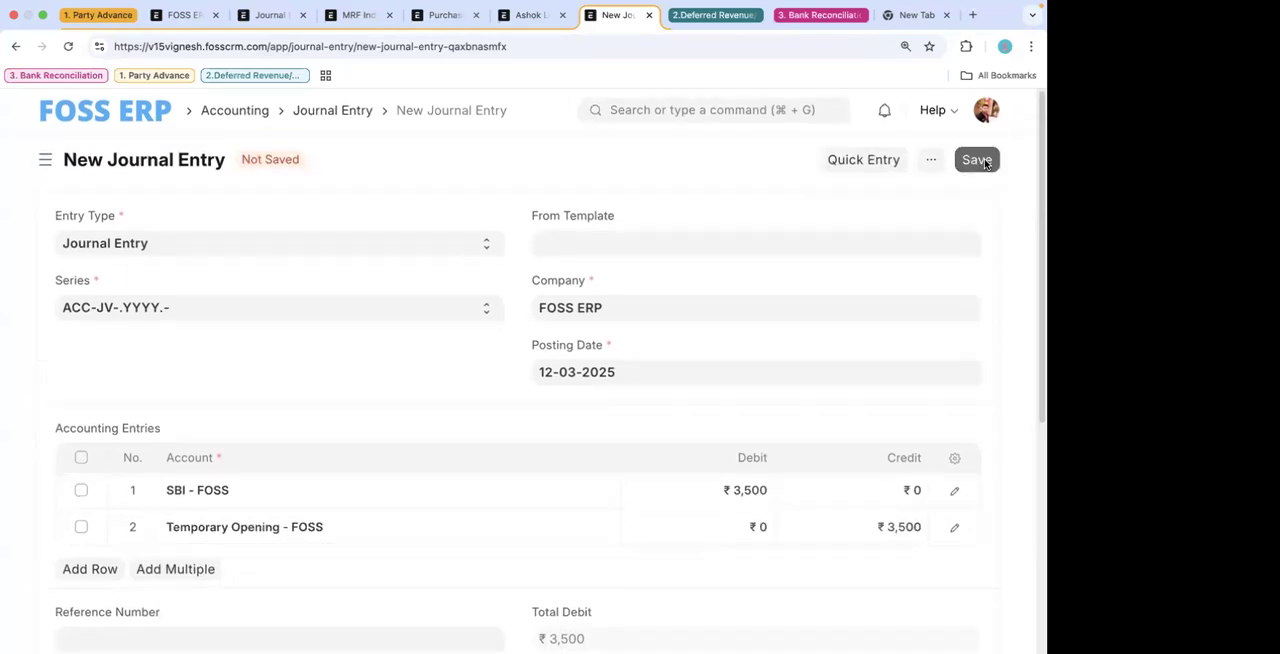
- Change the journal entry's type to Opening Entry and save it
scroll(659, 439, down, 3)
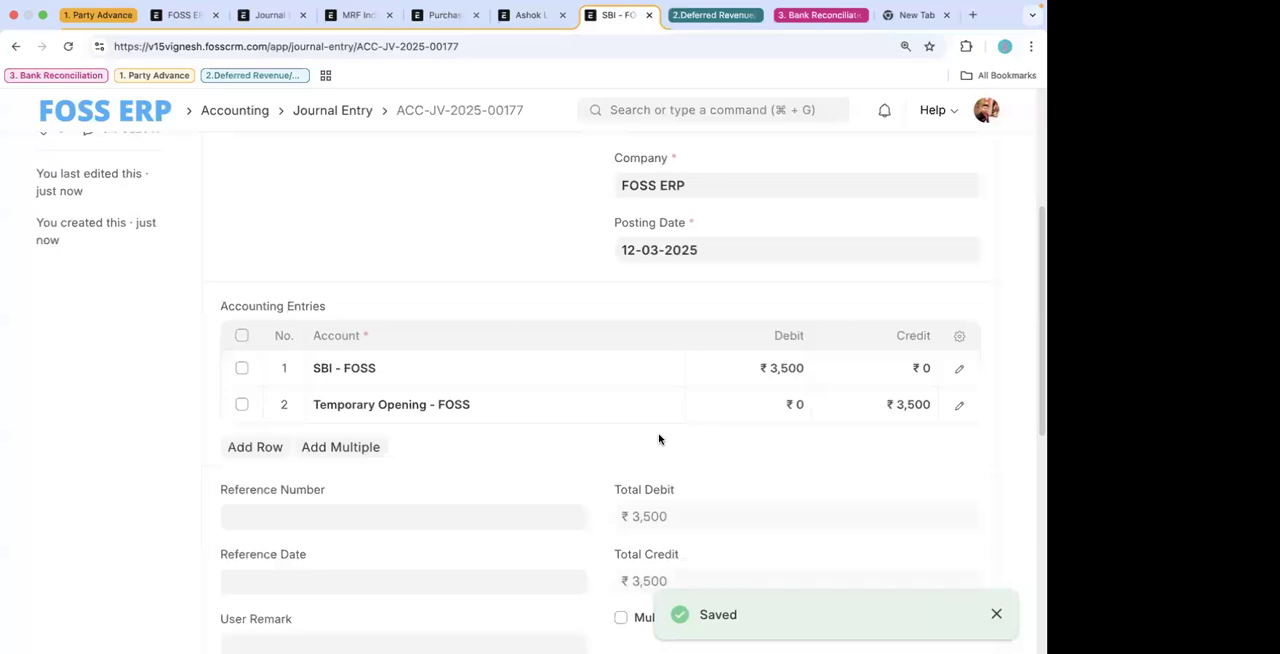
scroll(659, 439, up, 1)
scroll(659, 439, down, 3)
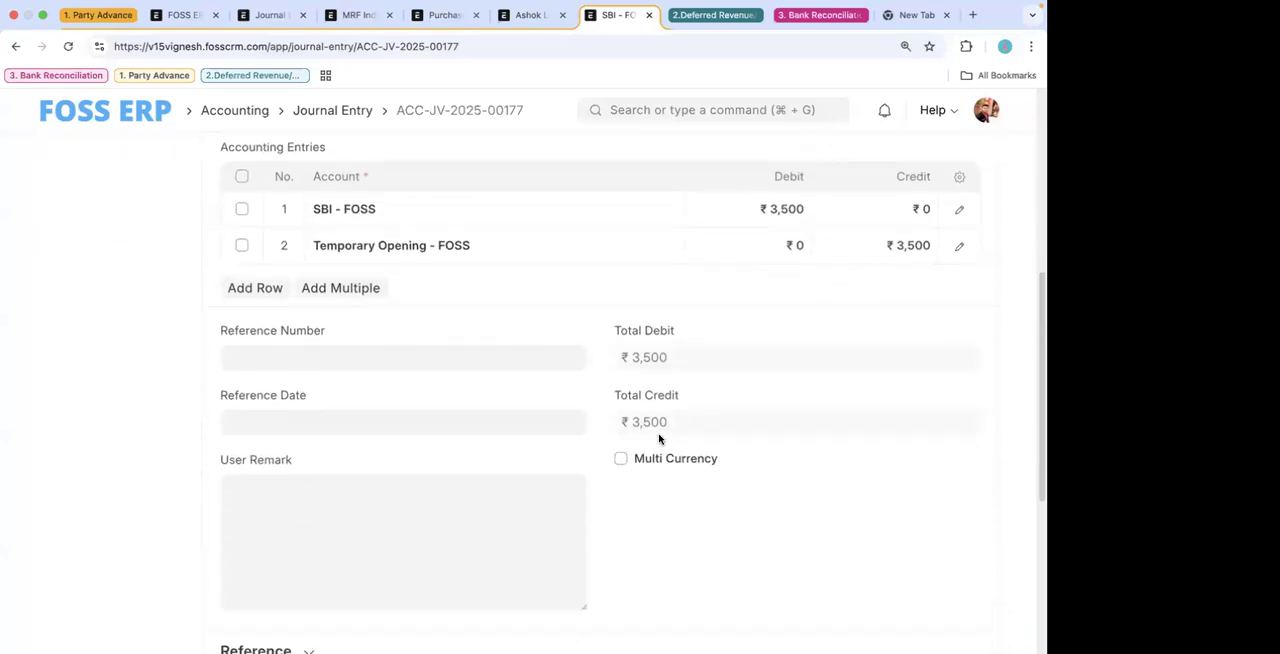
scroll(659, 439, up, 5)
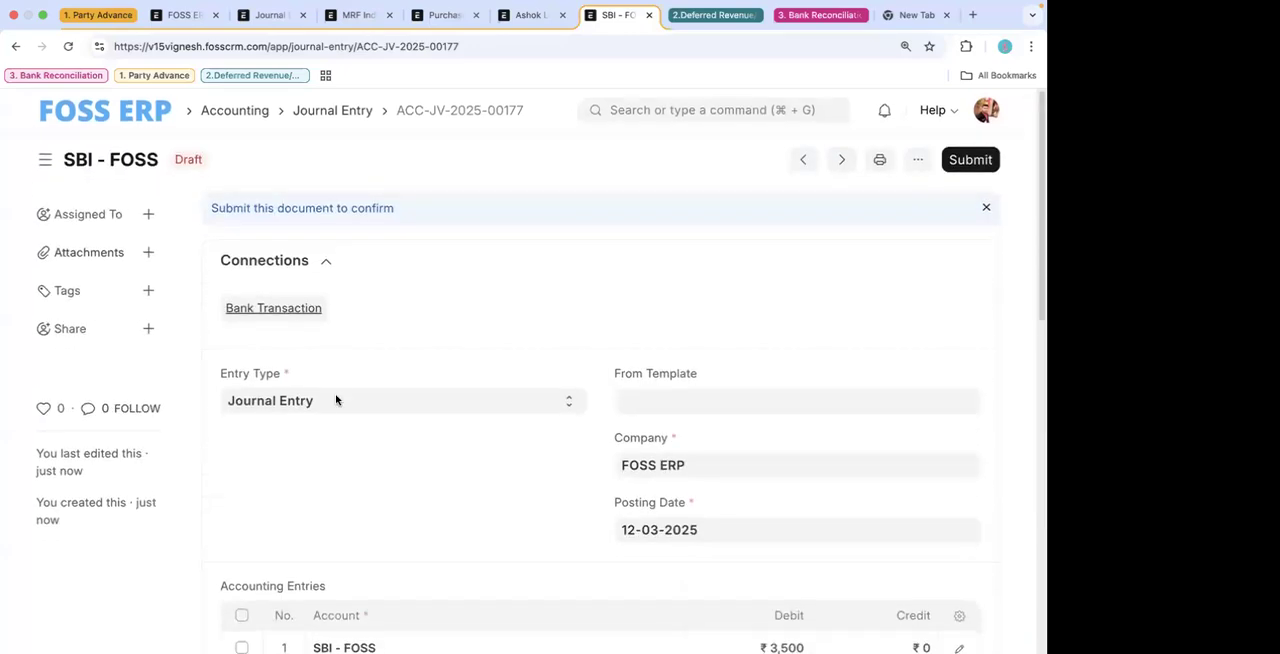
click(335, 399)
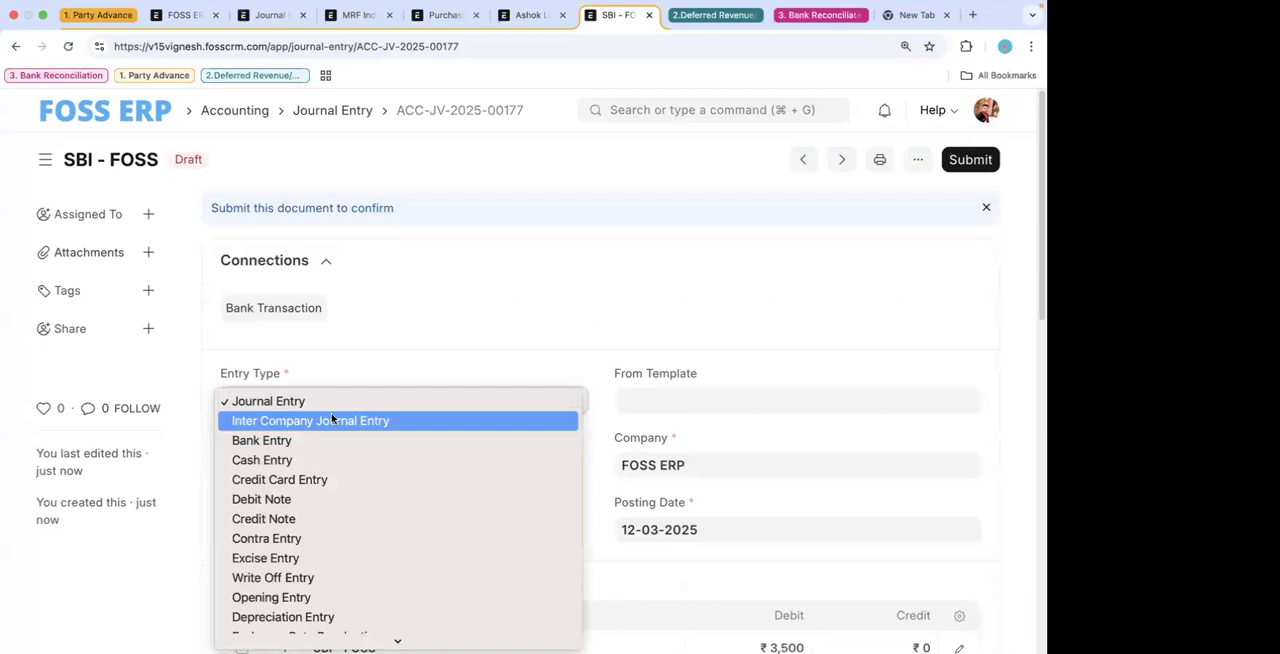
scroll(333, 419, down, 3)
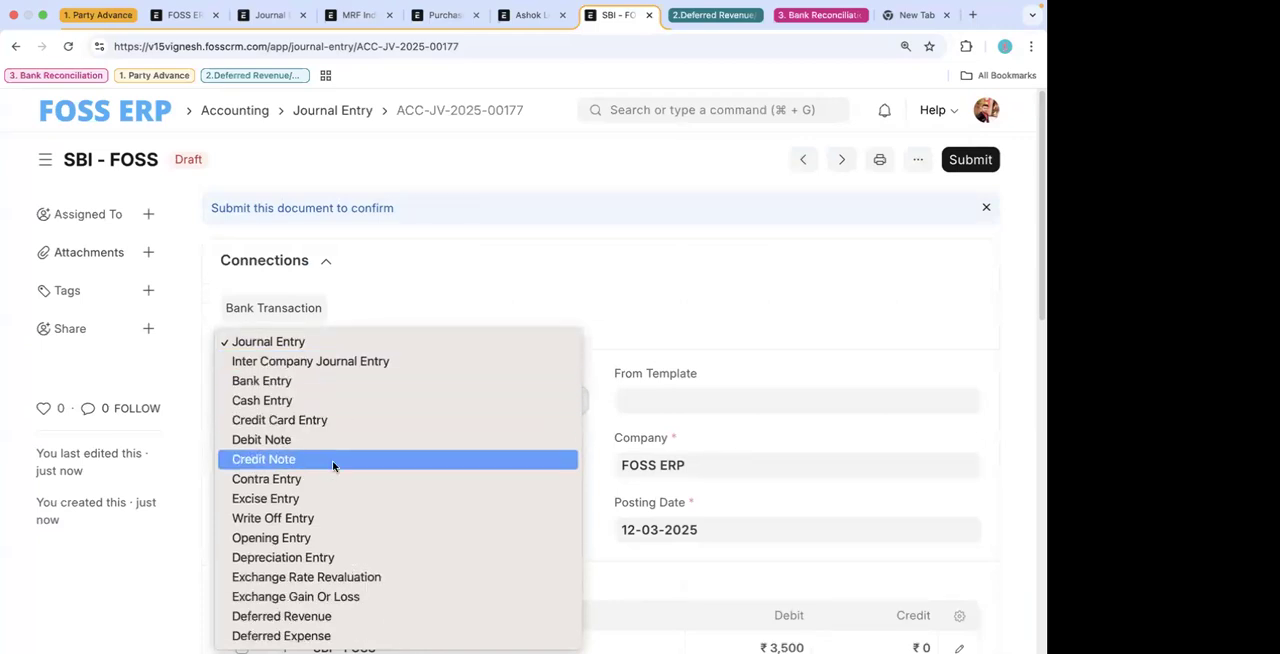
key(o)
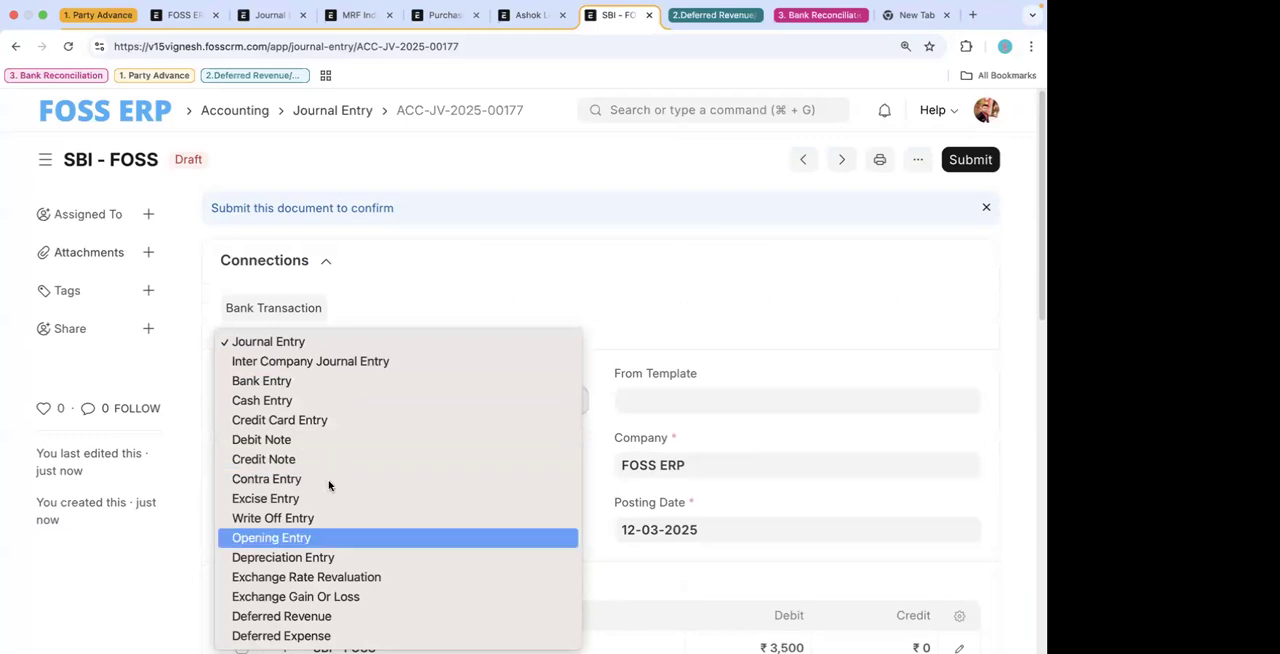
click(308, 541)
scroll(476, 519, down, 4)
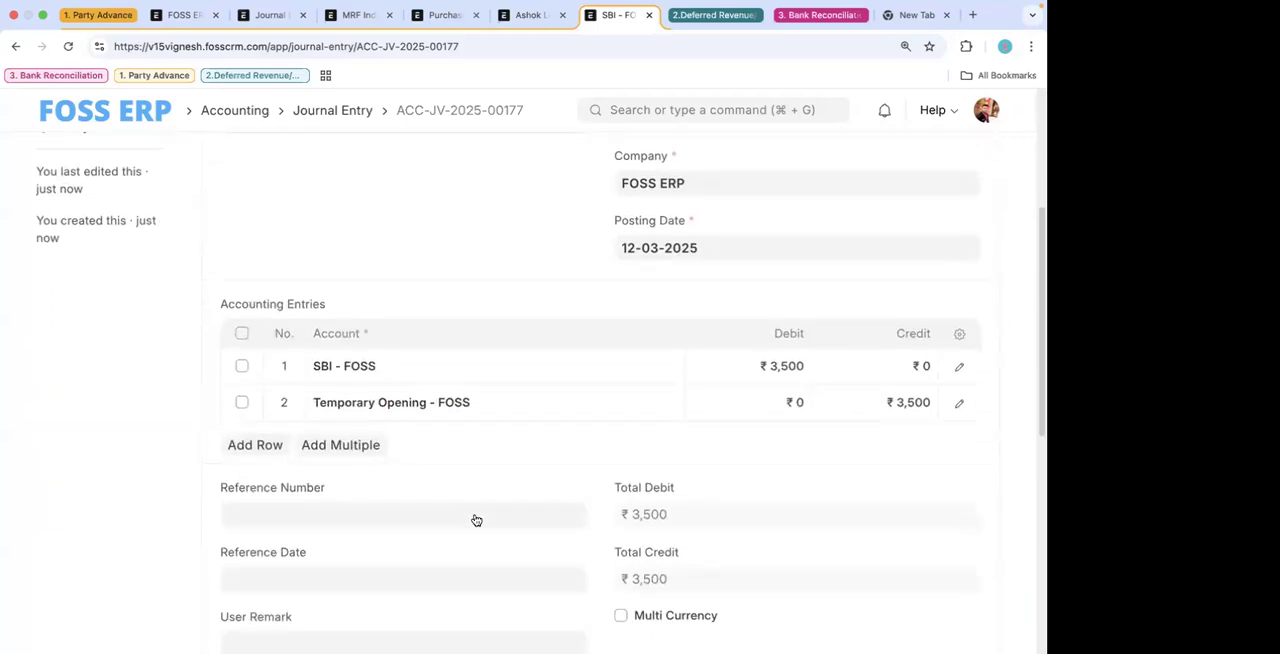
scroll(476, 519, up, 3)
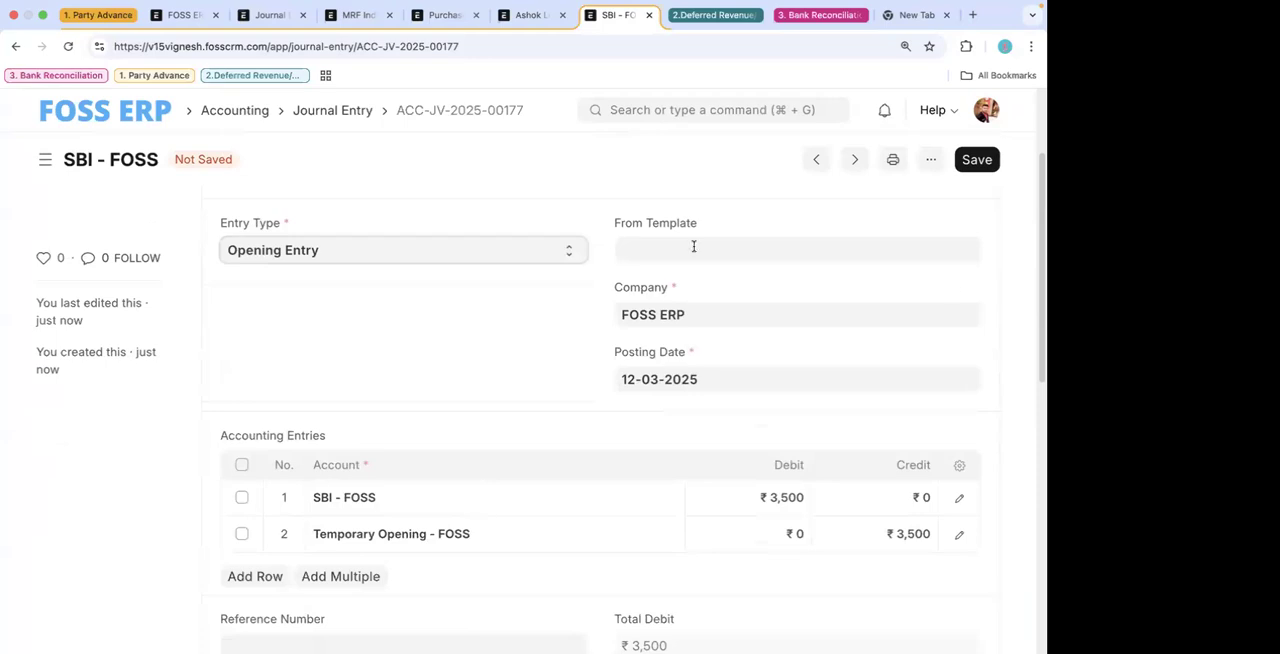
click(976, 160)
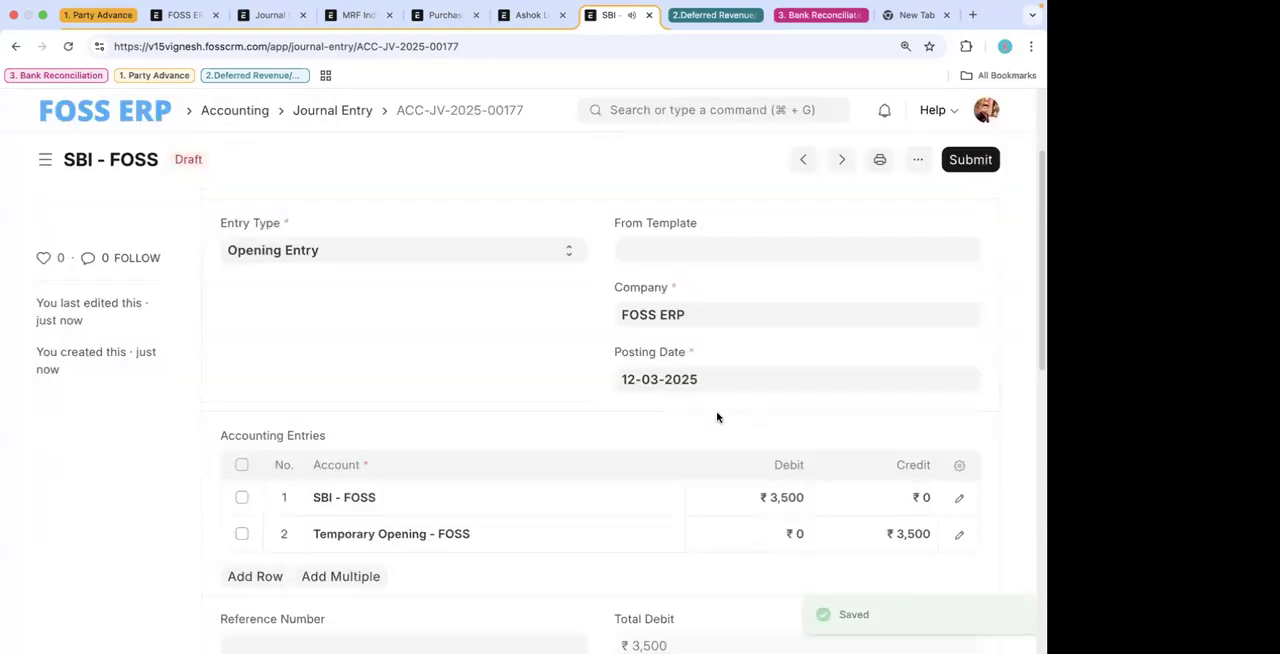
- Submit the SBI - FOSS opening journal entry and confirm the submission
scroll(866, 350, down, 3)
scroll(866, 350, up, 3)
click(971, 160)
click(740, 249)
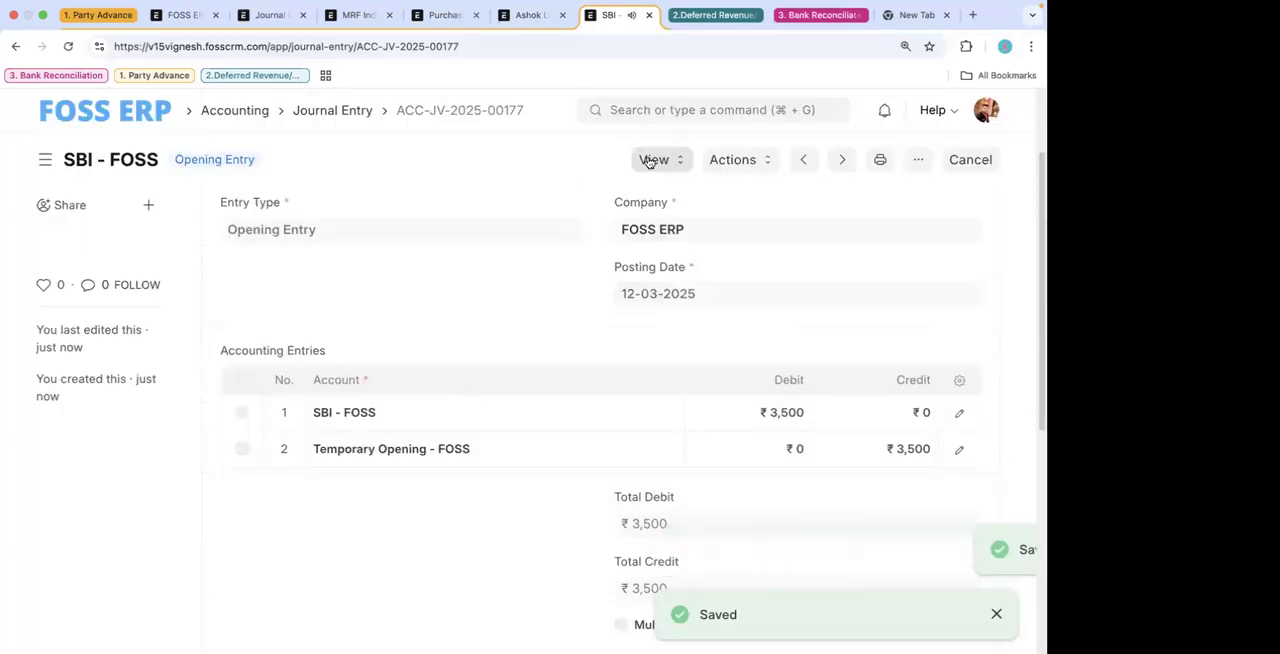
- Open the Stock Reconciliation list and start a new stock reconciliation
click(656, 110)
text(stock re)
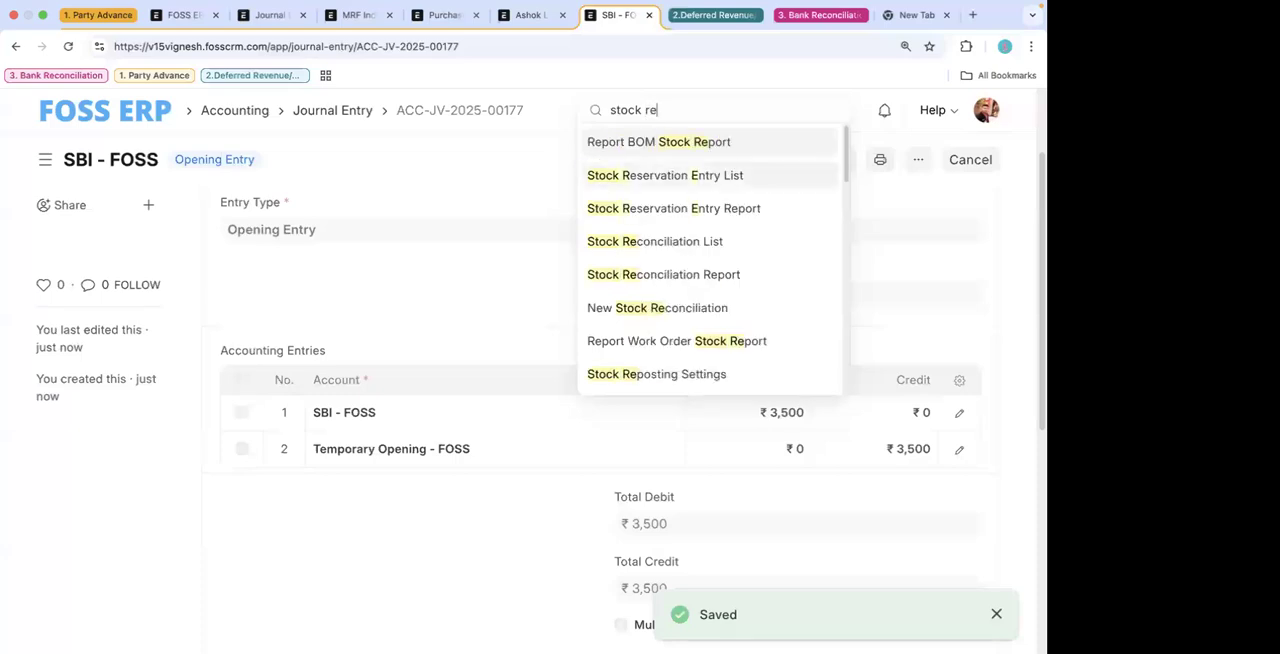
text(co)
click(631, 141)
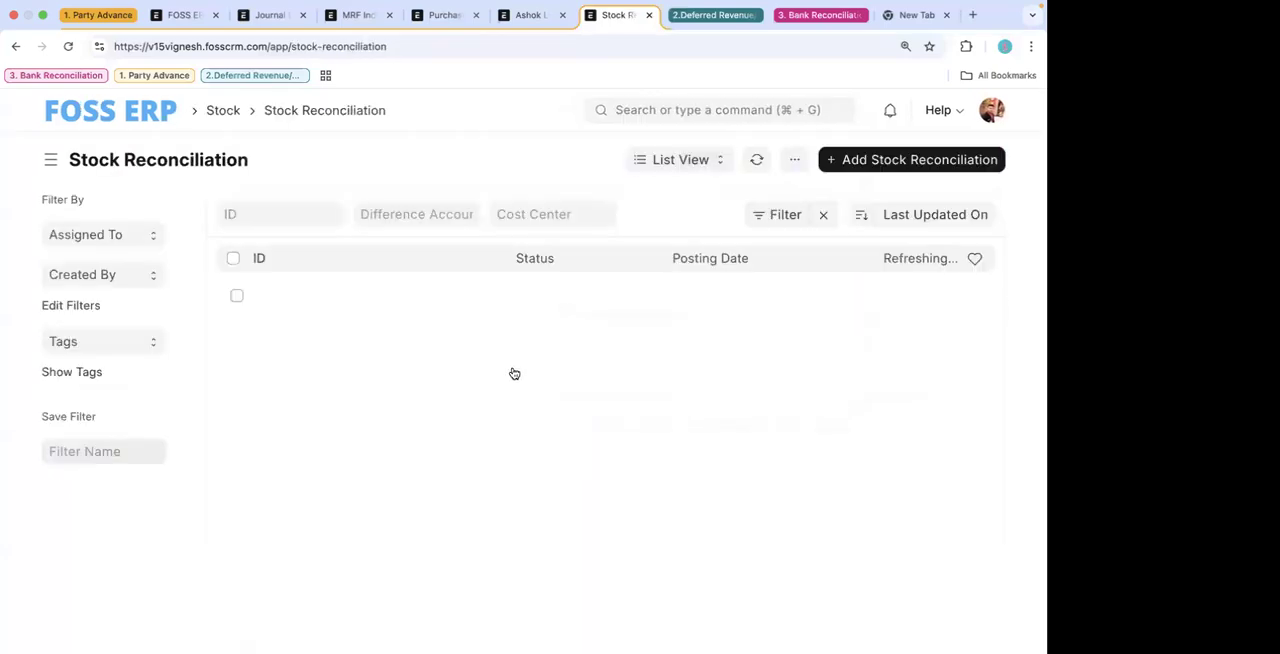
click(884, 166)
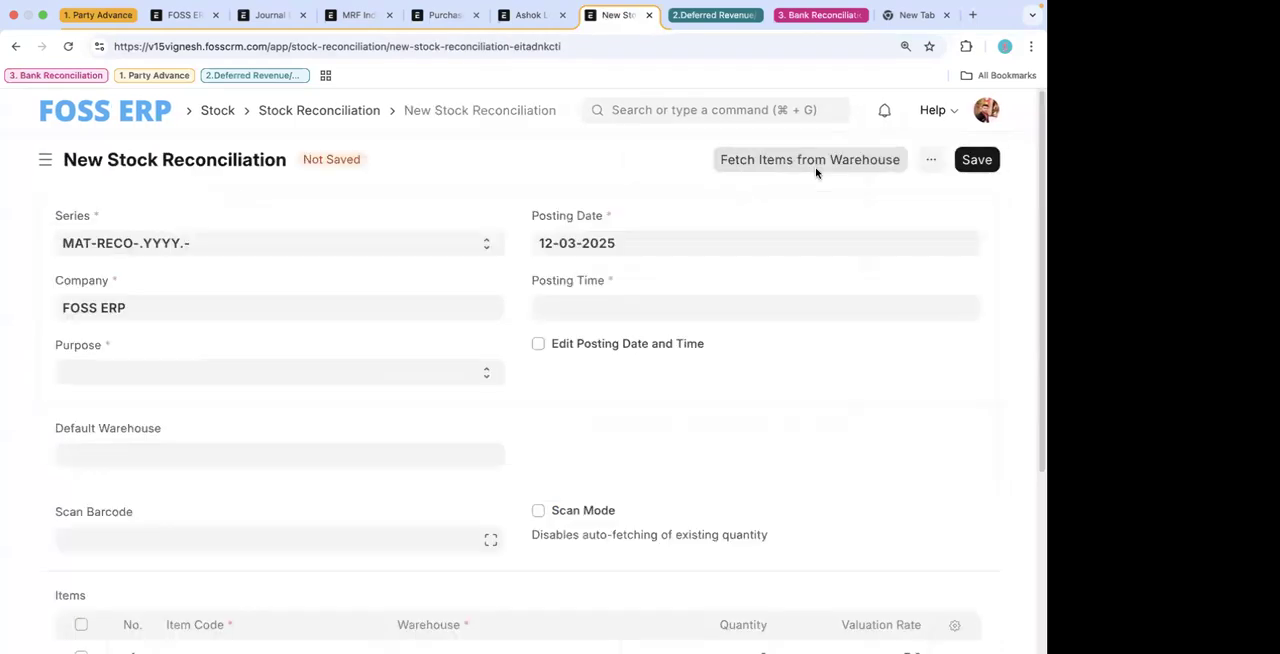
- Set the stock reconciliation's purpose to Opening Stock, check its difference account, and return to the journal entry without saving
click(230, 379)
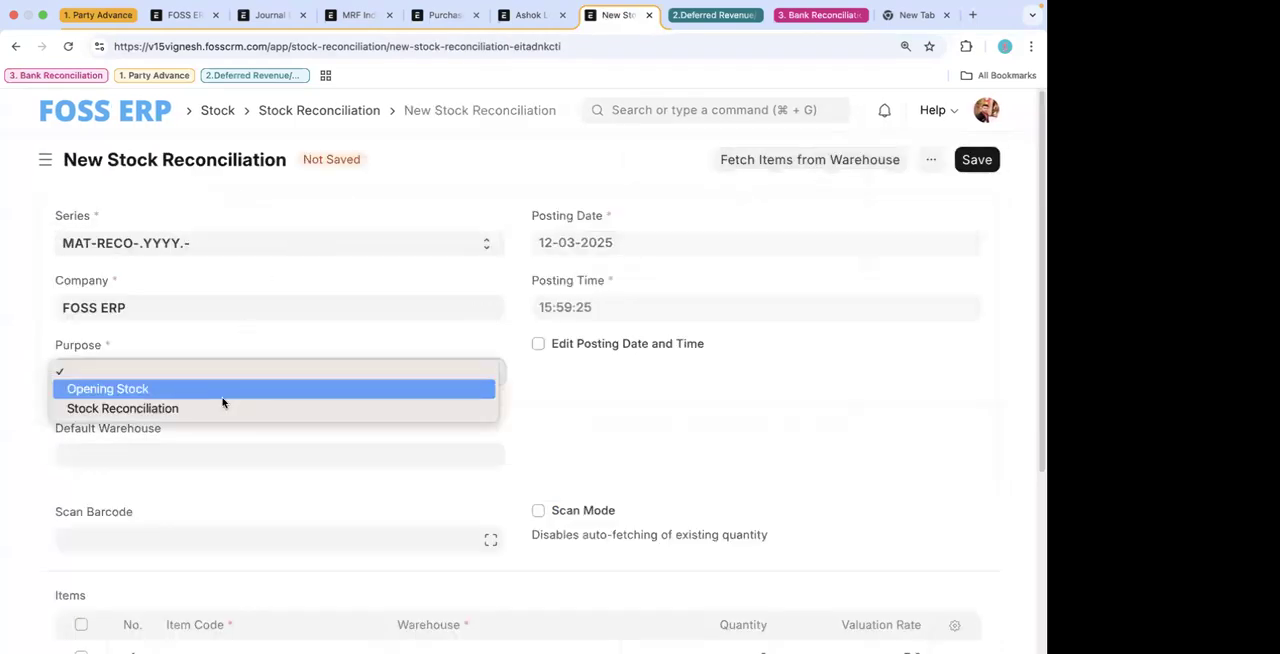
click(222, 397)
scroll(329, 488, down, 3)
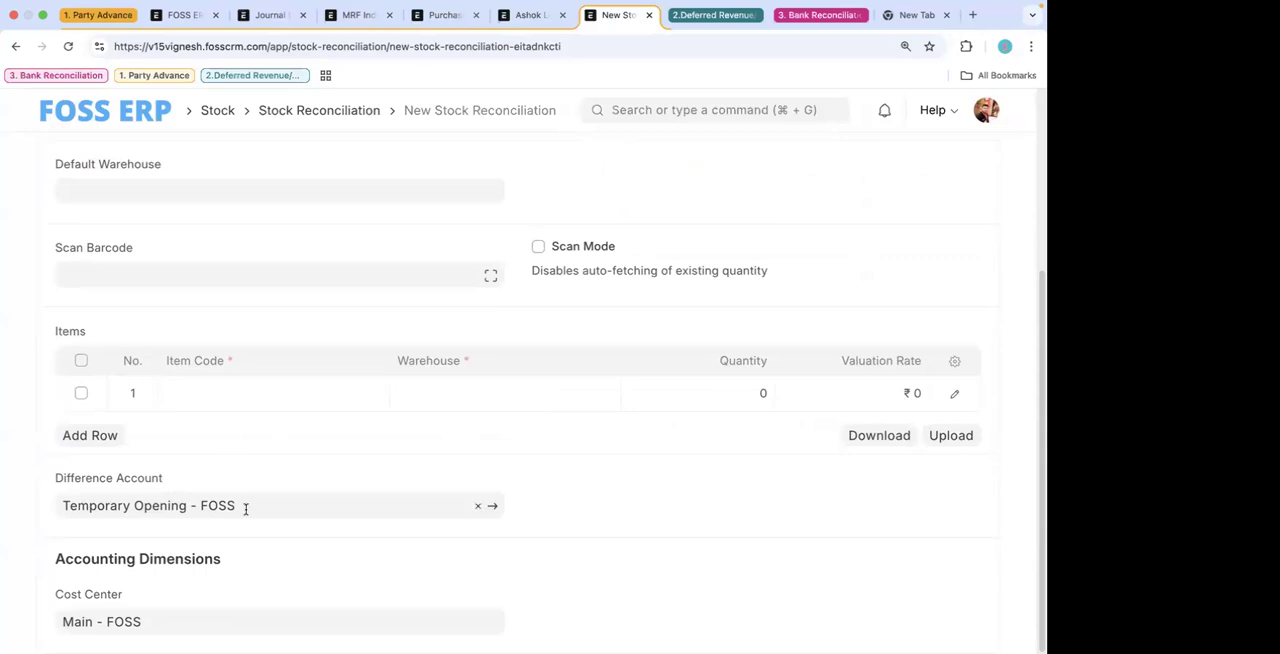
click(16, 47)
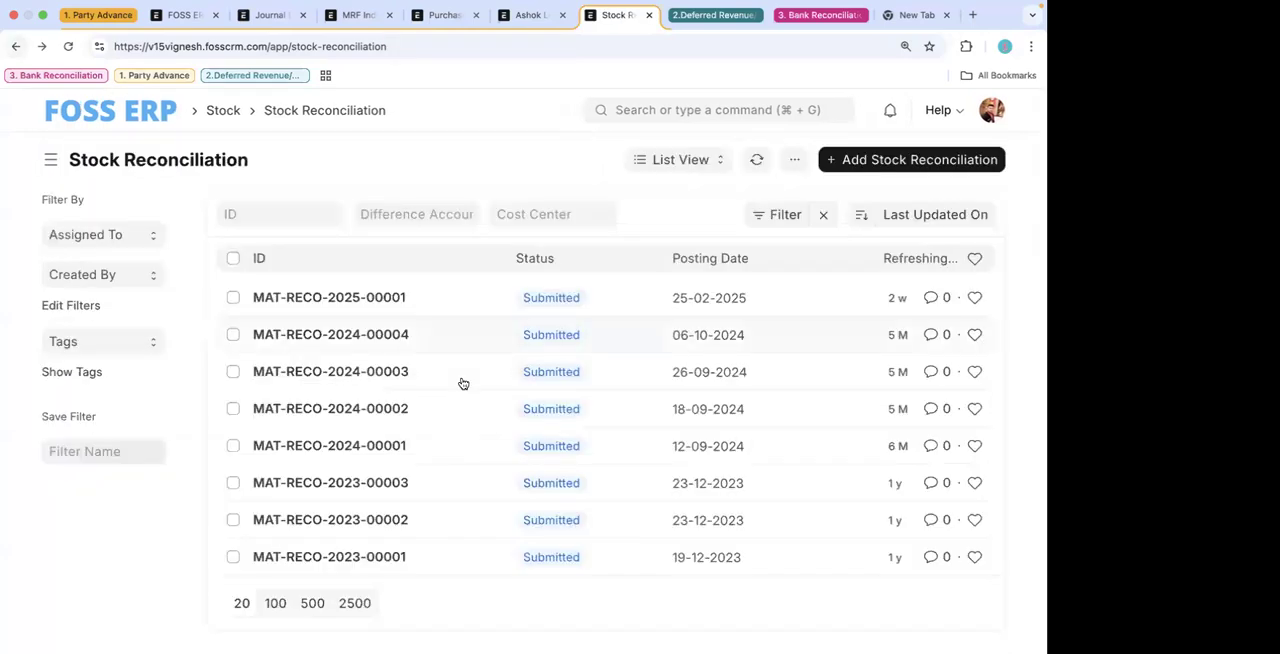
click(14, 47)
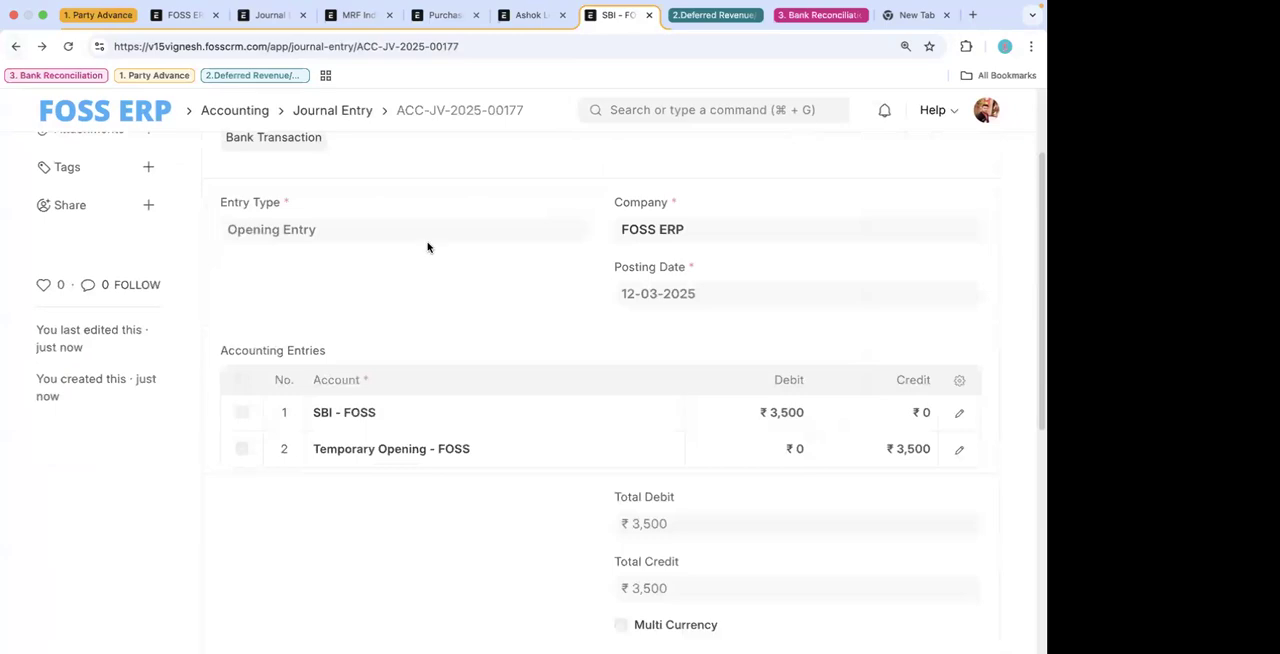
- Open the Chart of Accounts and expand Application of Funds (Assets) and Temporary Accounts to check the Temporary Opening balance
click(656, 108)
text(coa)
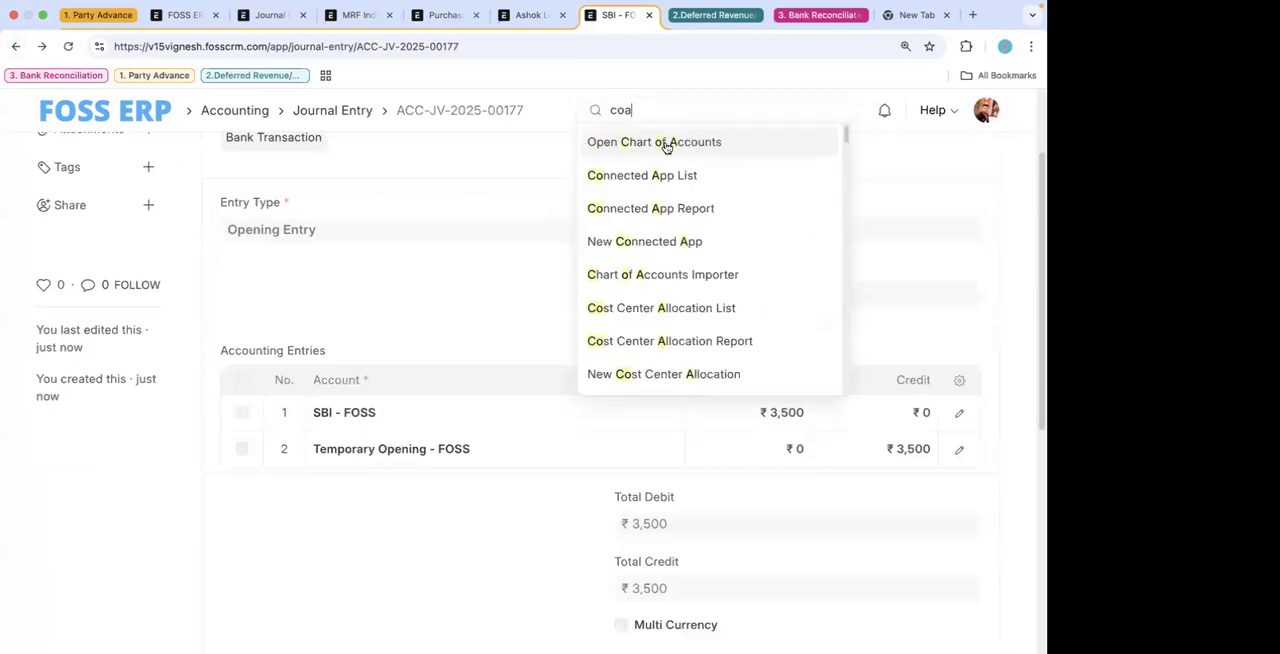
click(662, 141)
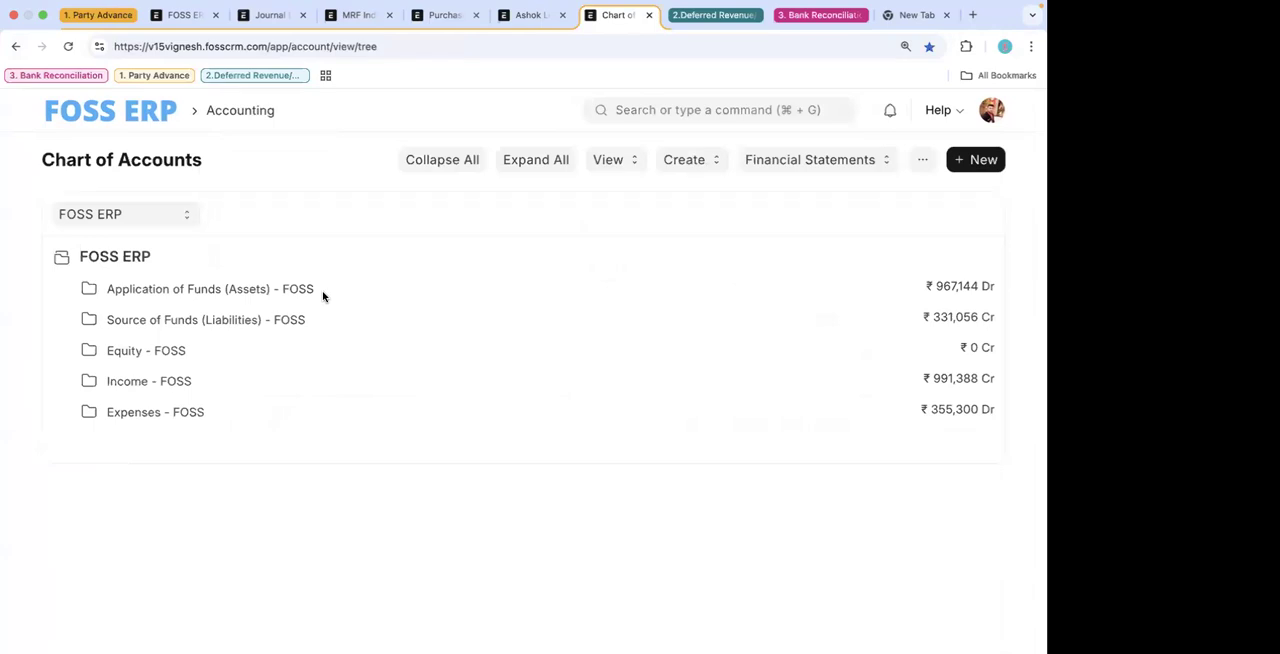
click(250, 298)
click(200, 414)
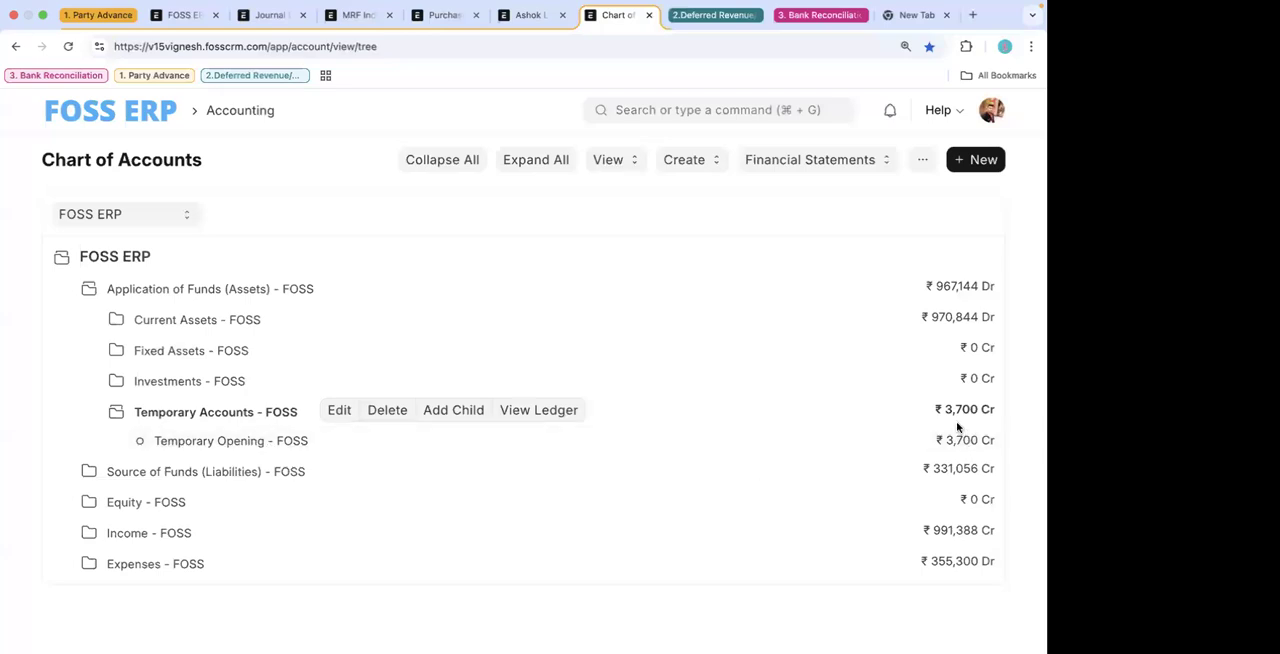
drag(935, 441, 990, 441)
- Open the Cost Center list and display it as a tree
mouse_move(768, 8)
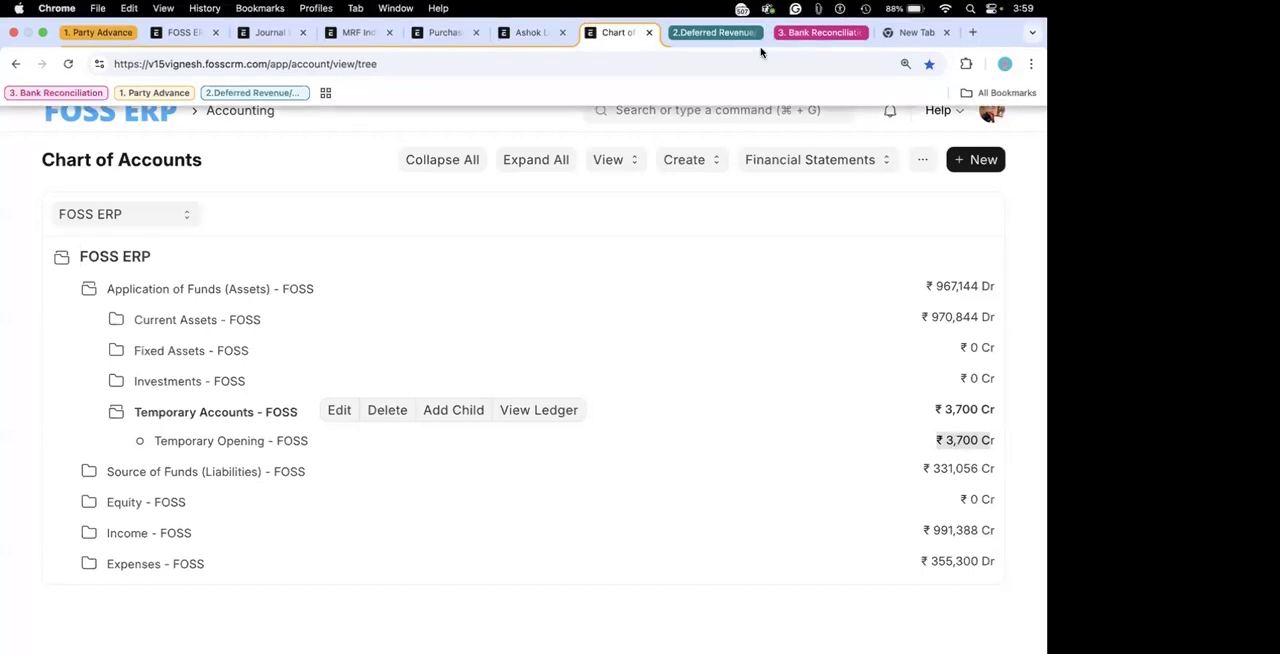
click(682, 112)
text(cost)
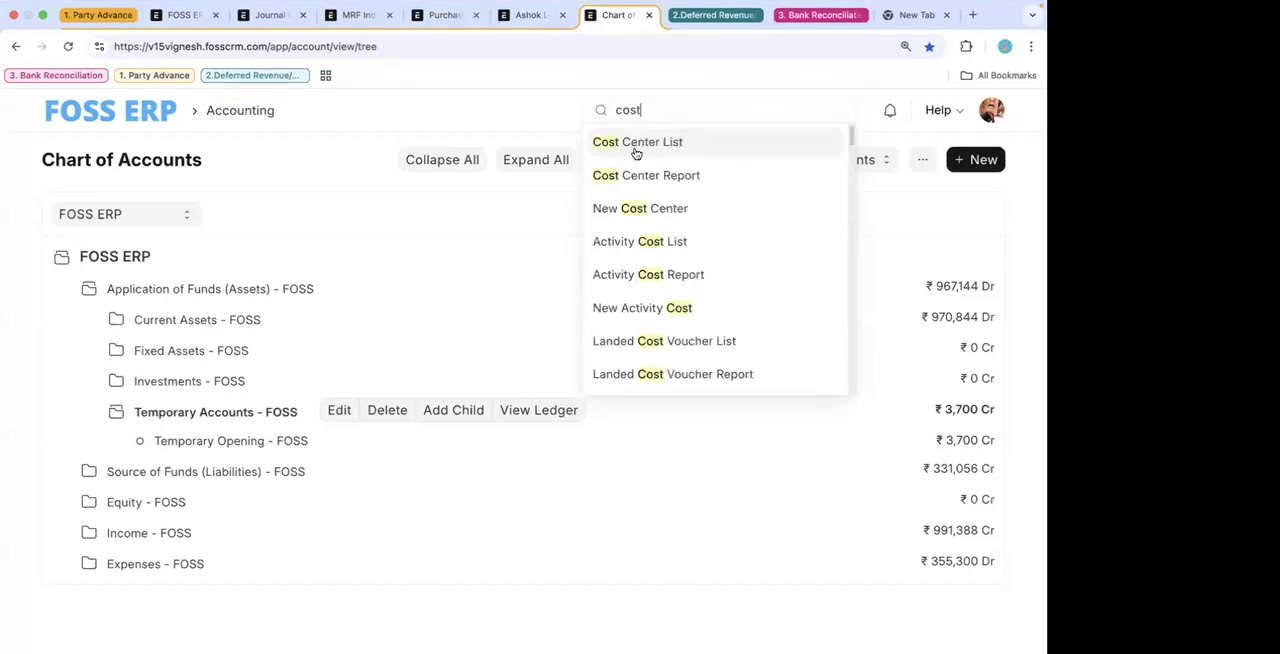
click(636, 150)
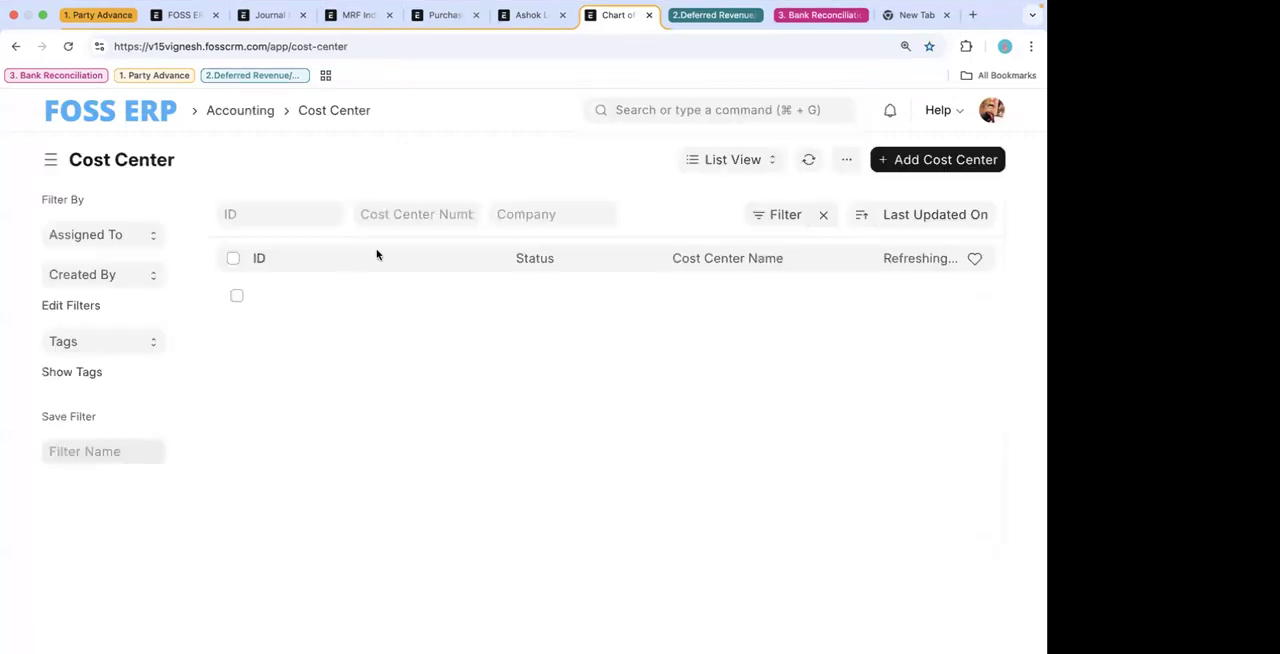
click(735, 160)
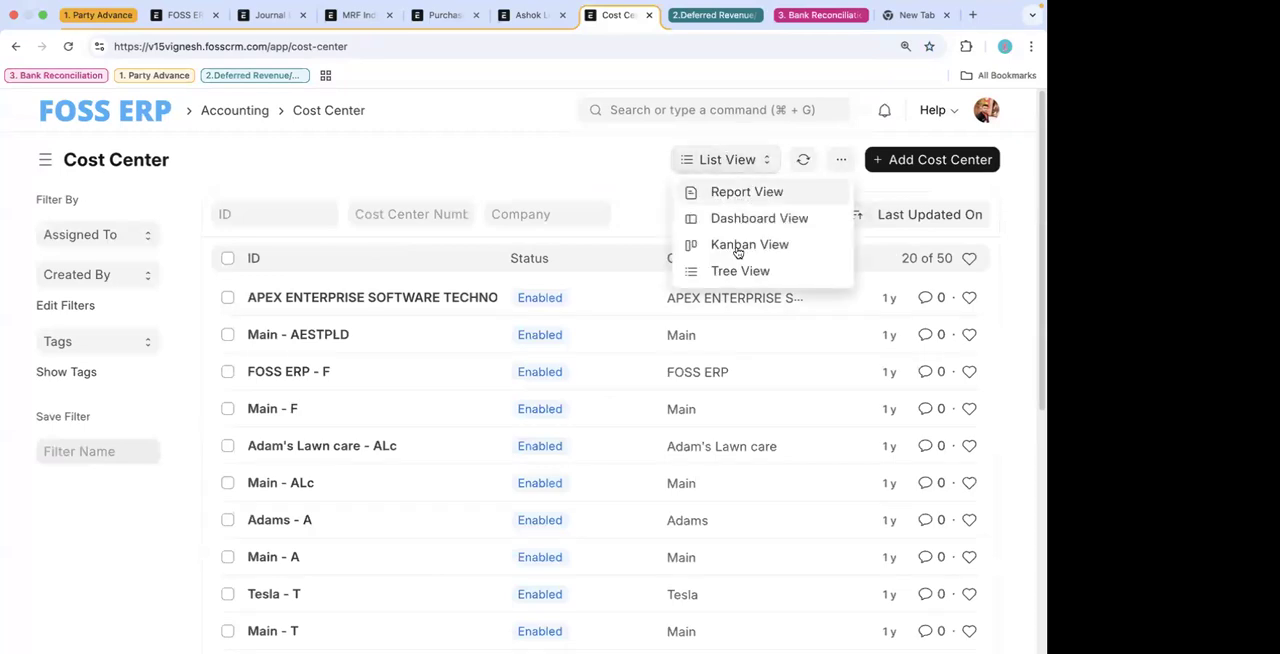
click(740, 270)
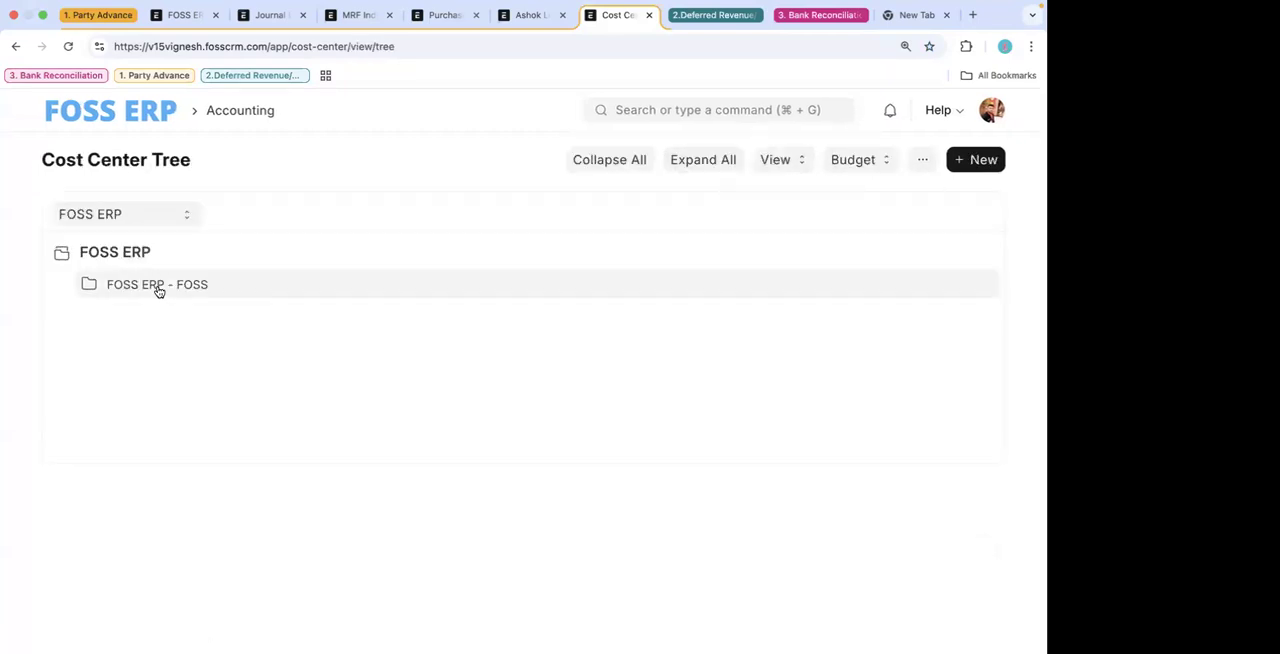
- Add two child cost centers named CS1 and CS2 under FOSS ERP - FOSS
click(157, 288)
click(322, 283)
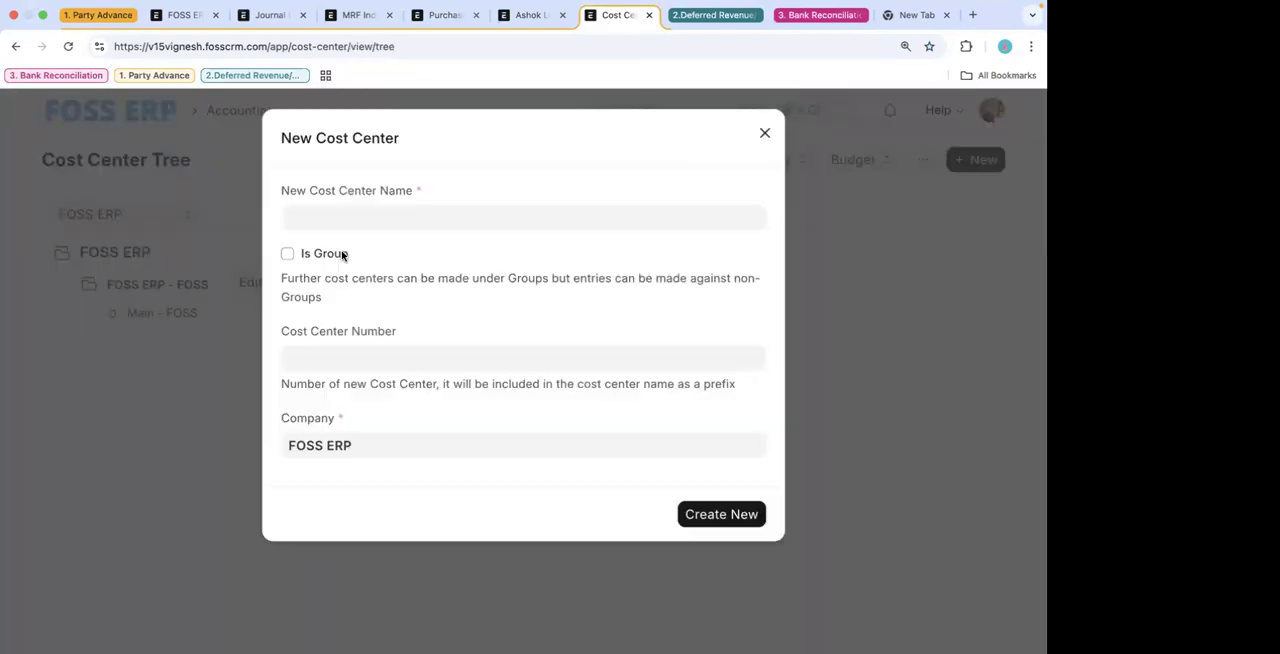
text(CS1)
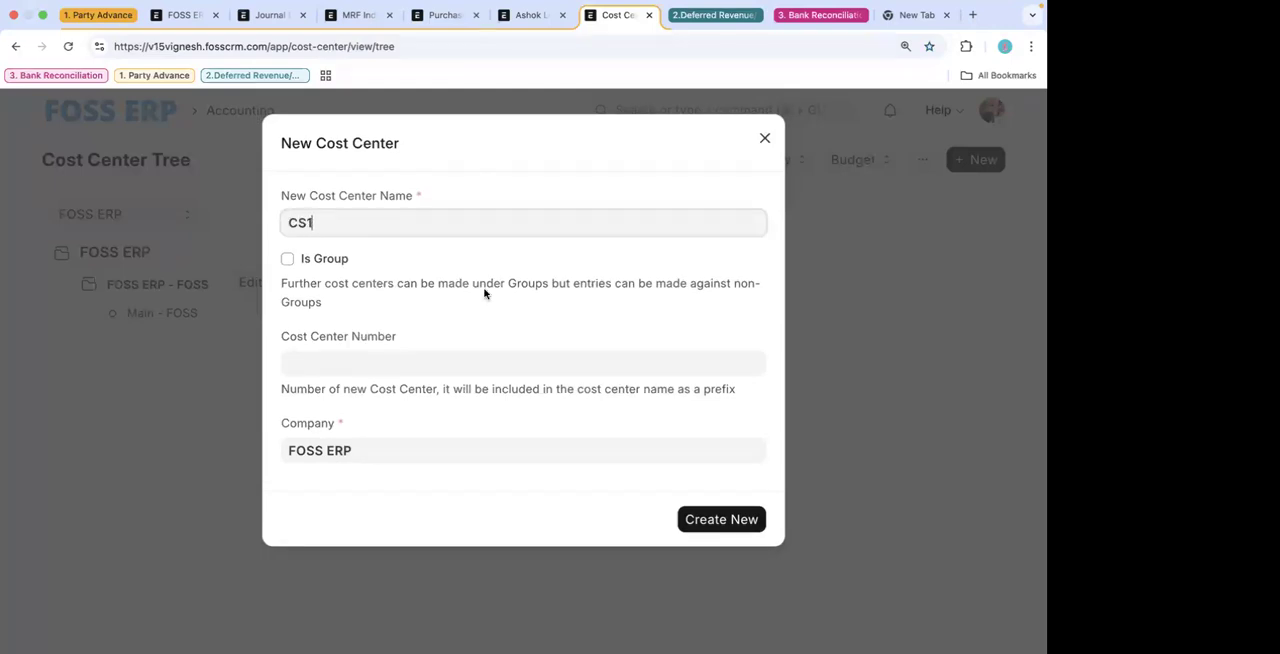
click(731, 526)
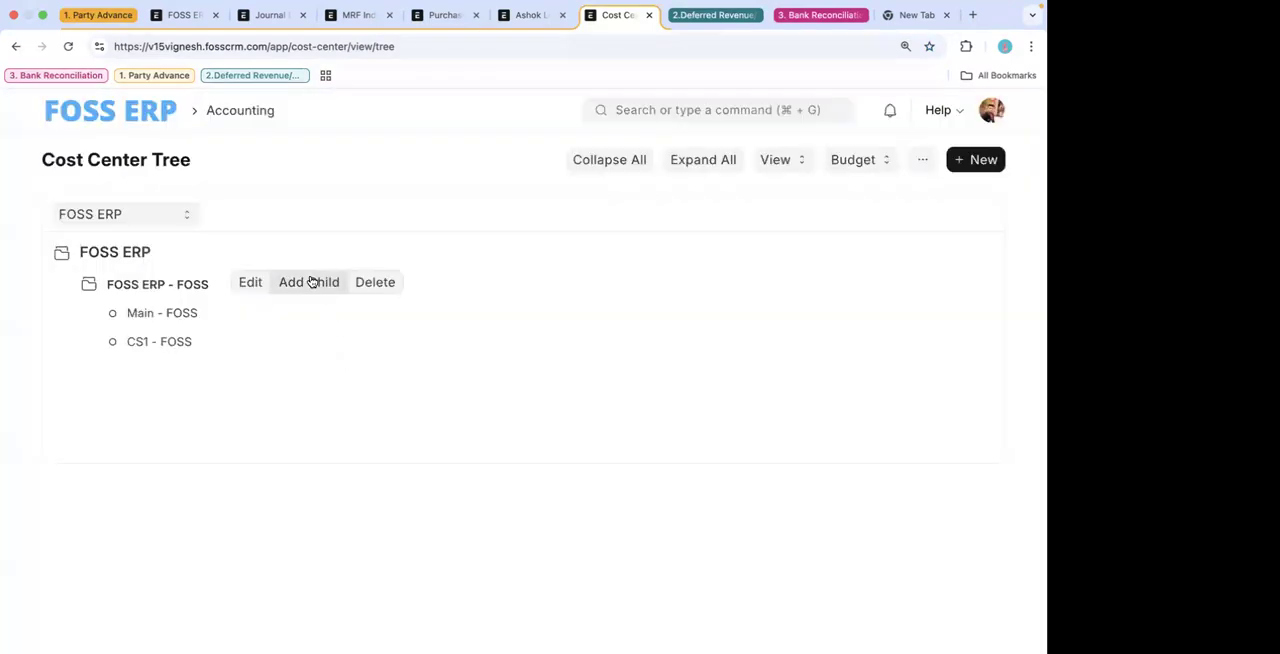
click(312, 283)
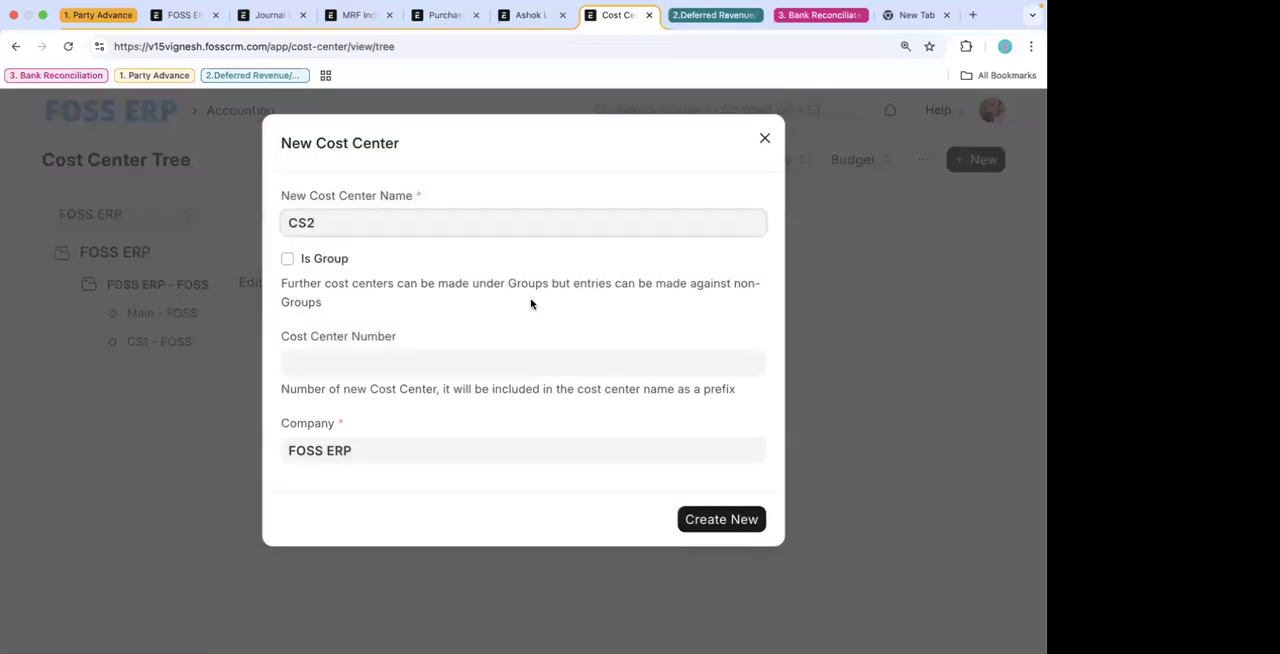
click(697, 524)
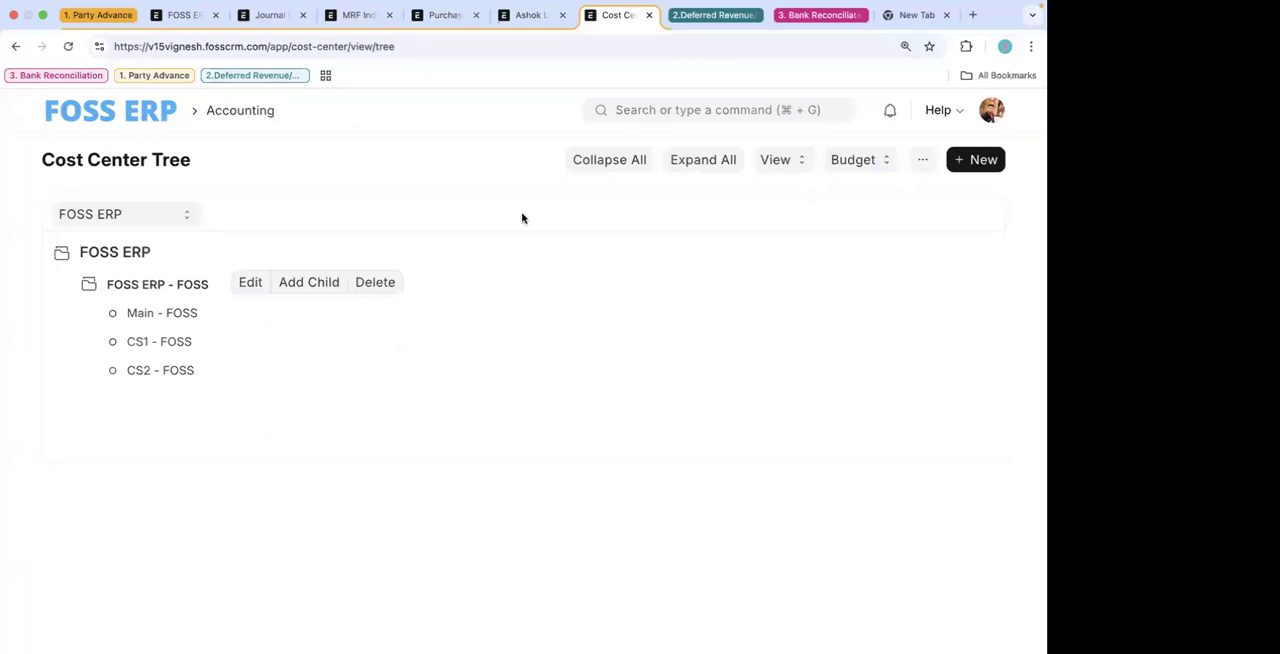
- Open the most recent Ashok Leyland Pvt Ltd purchase invoice, review its details, and return to the purchase invoice list
click(651, 104)
text(purc)
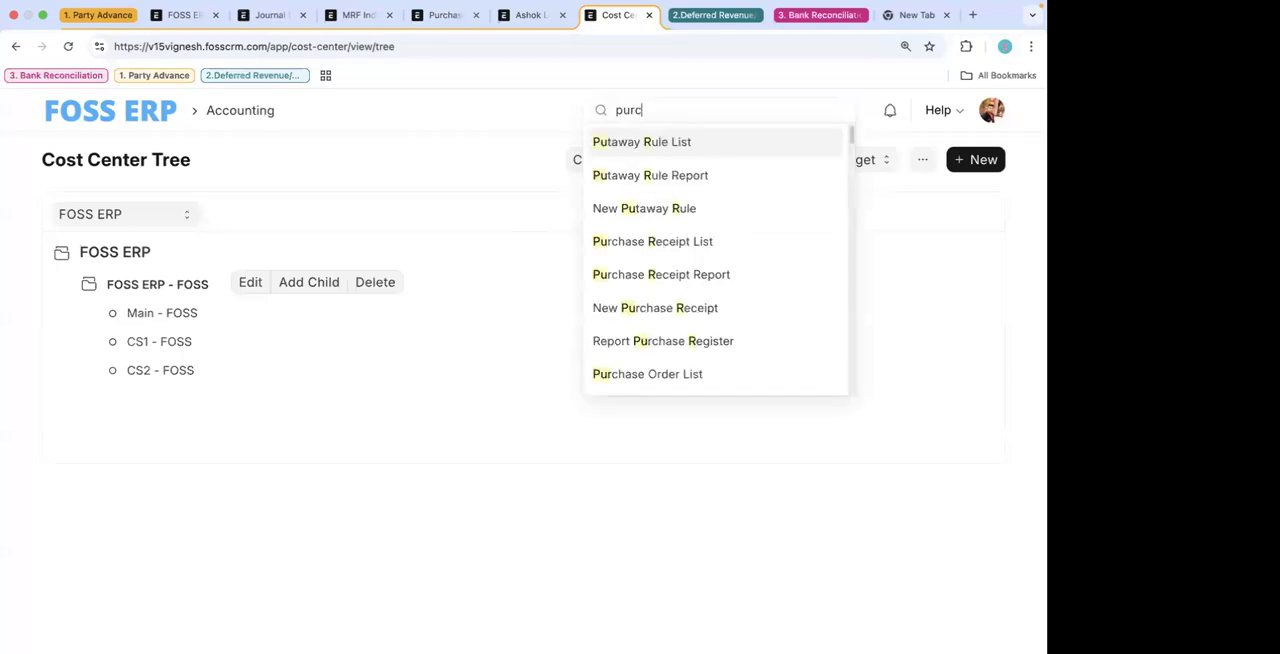
text(hase i)
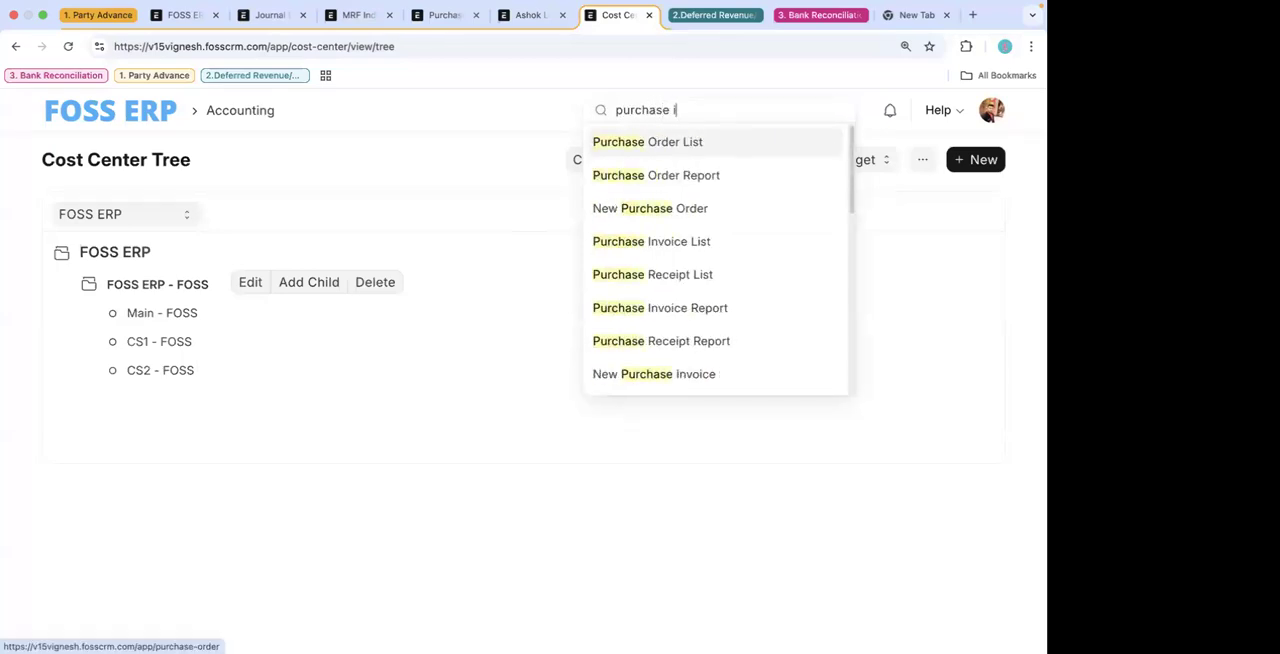
text(n)
click(651, 143)
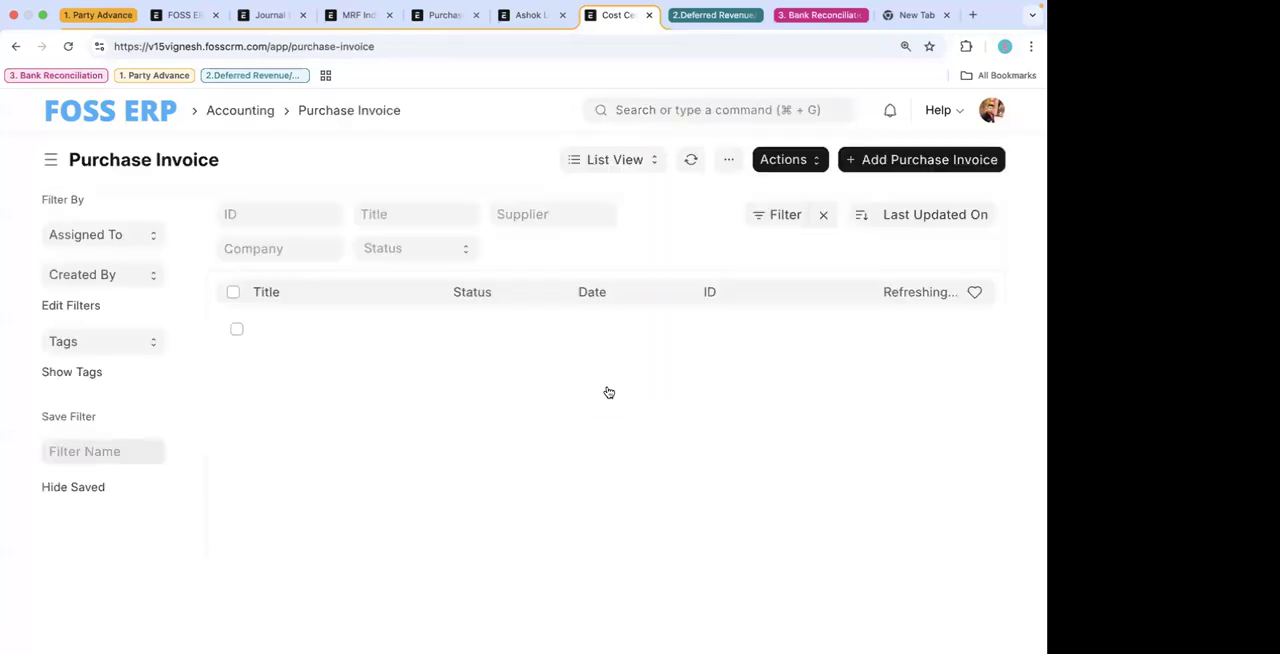
click(343, 329)
scroll(551, 430, down, 5)
scroll(551, 430, up, 5)
click(15, 46)
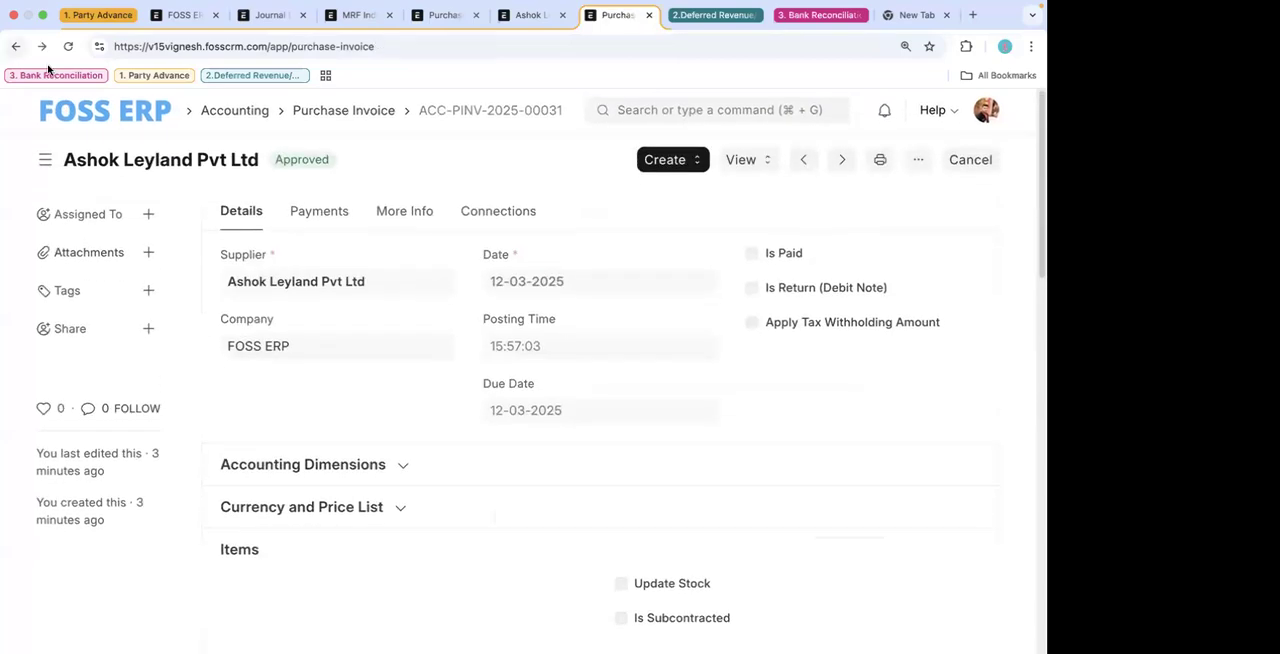
- Open the CS2 - FOSS cost center from the Cost Center list, view its budgets, and return to the cost center record
click(606, 109)
text(coas)
key(BackSpace)
key(BackSpace)
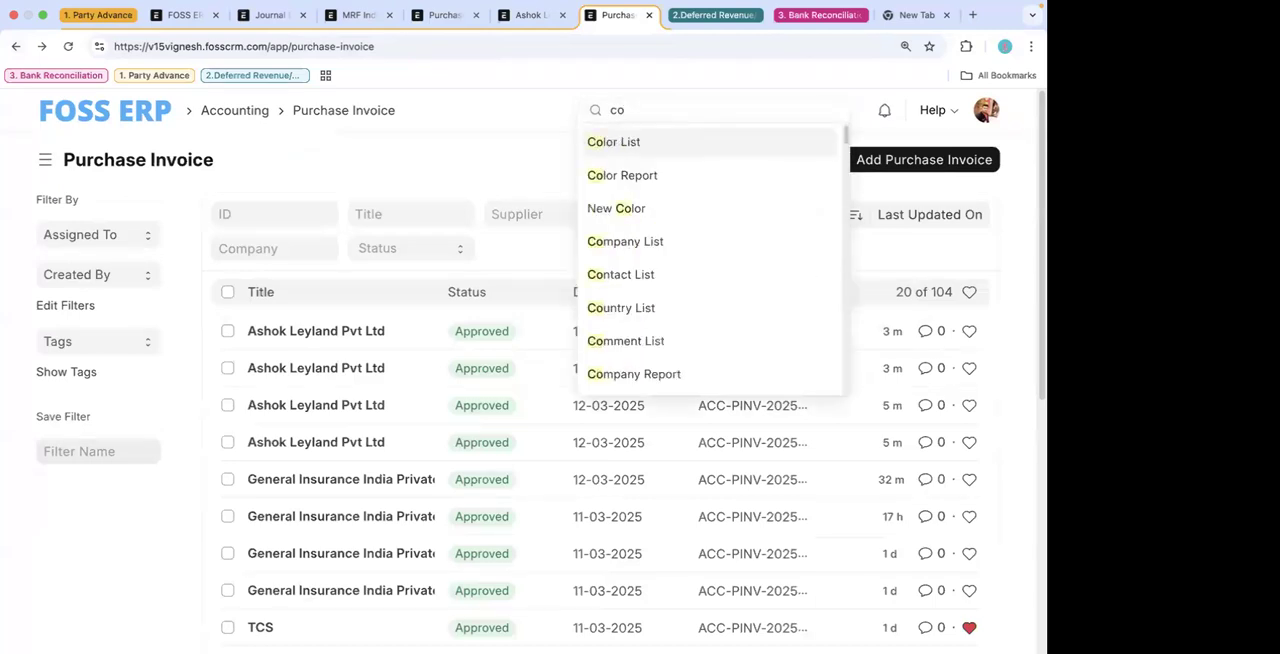
text(st ce)
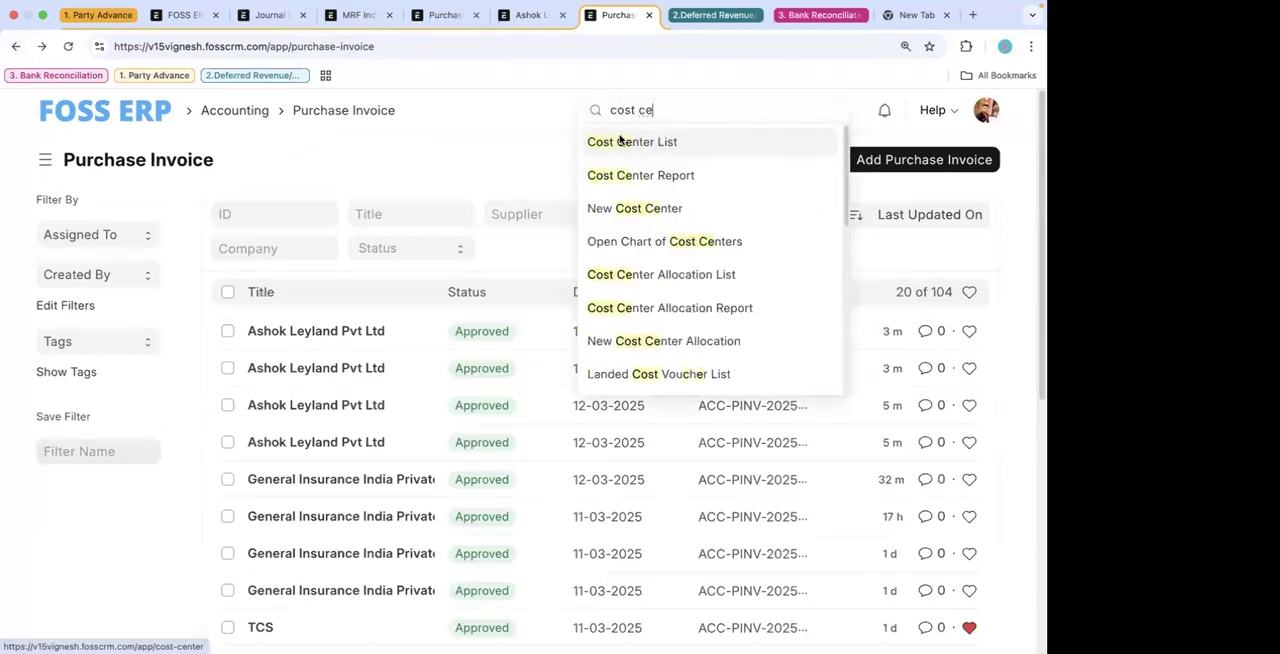
click(620, 140)
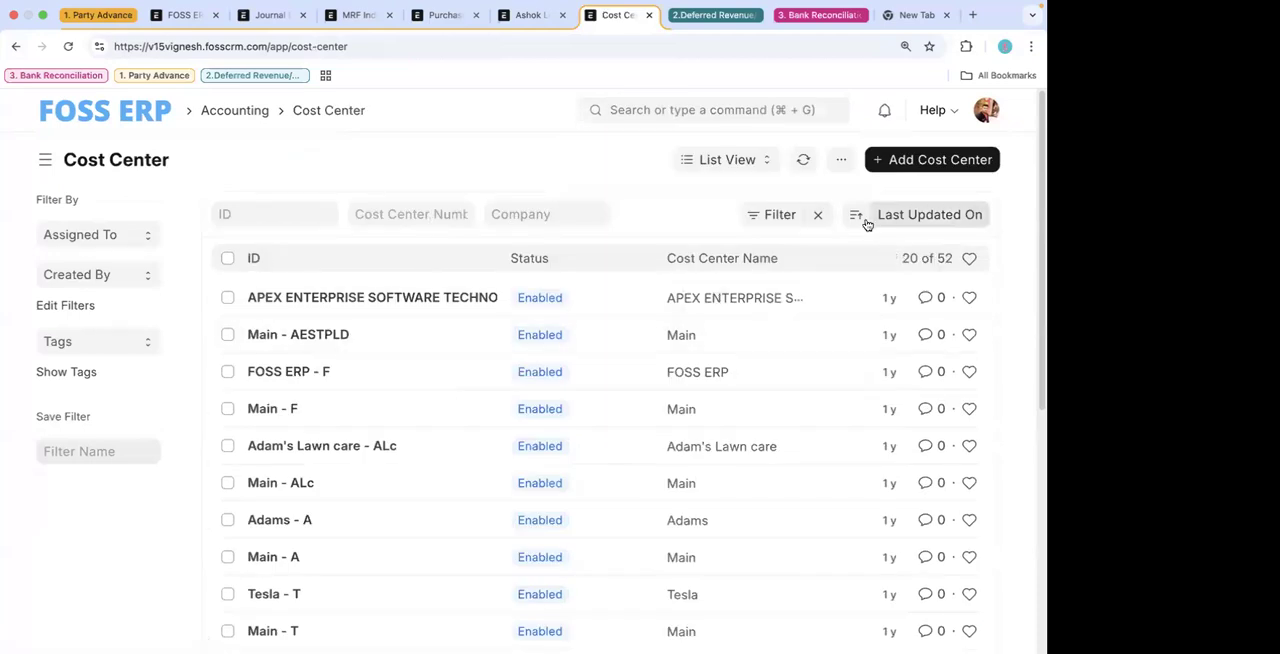
click(306, 301)
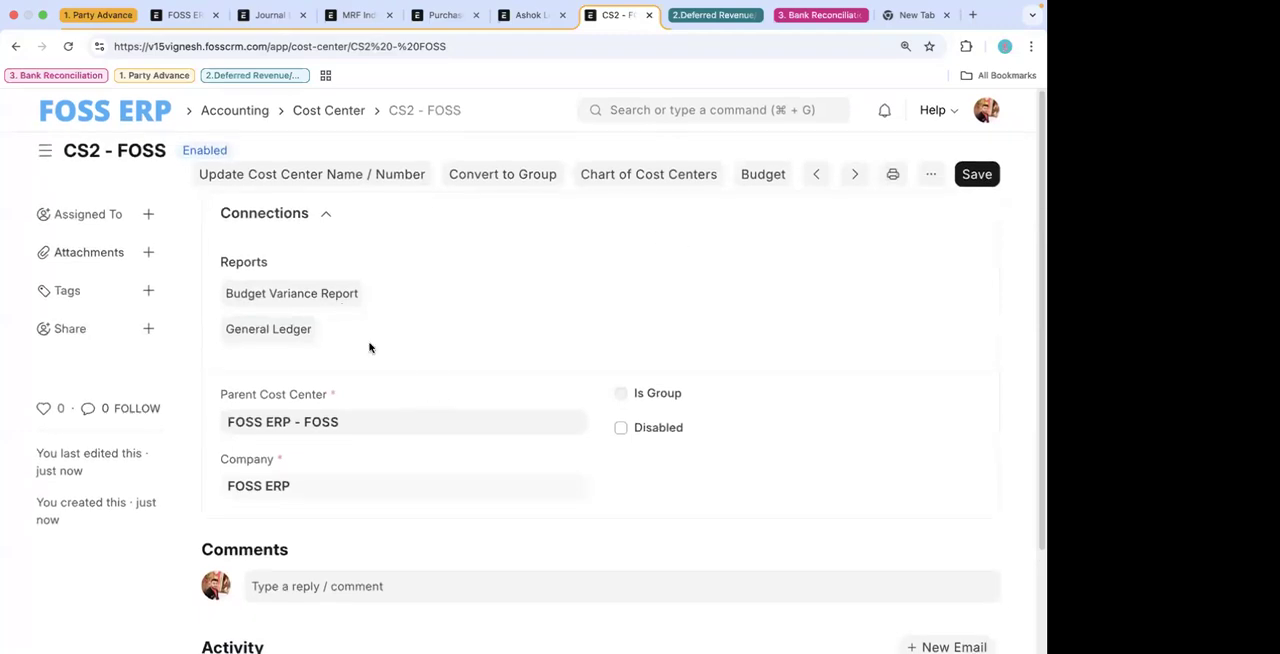
click(763, 174)
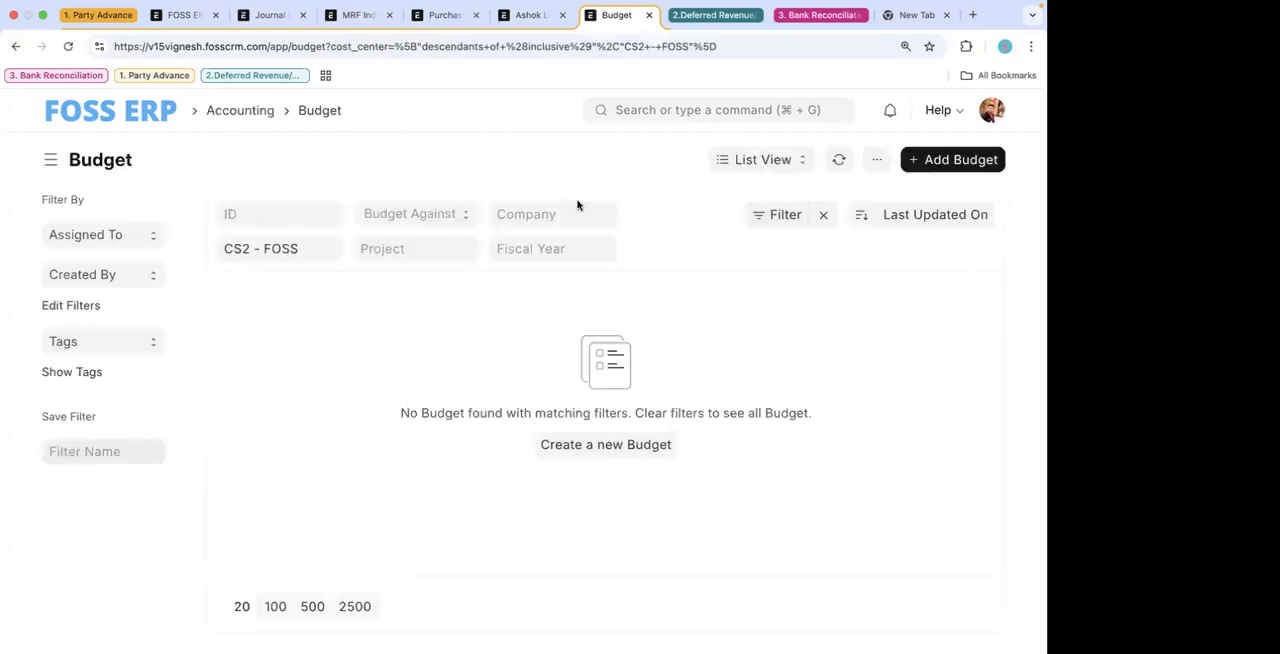
click(16, 46)
- Search for purchase invoices and open the Purchase Invoice list
click(645, 118)
text(pay)
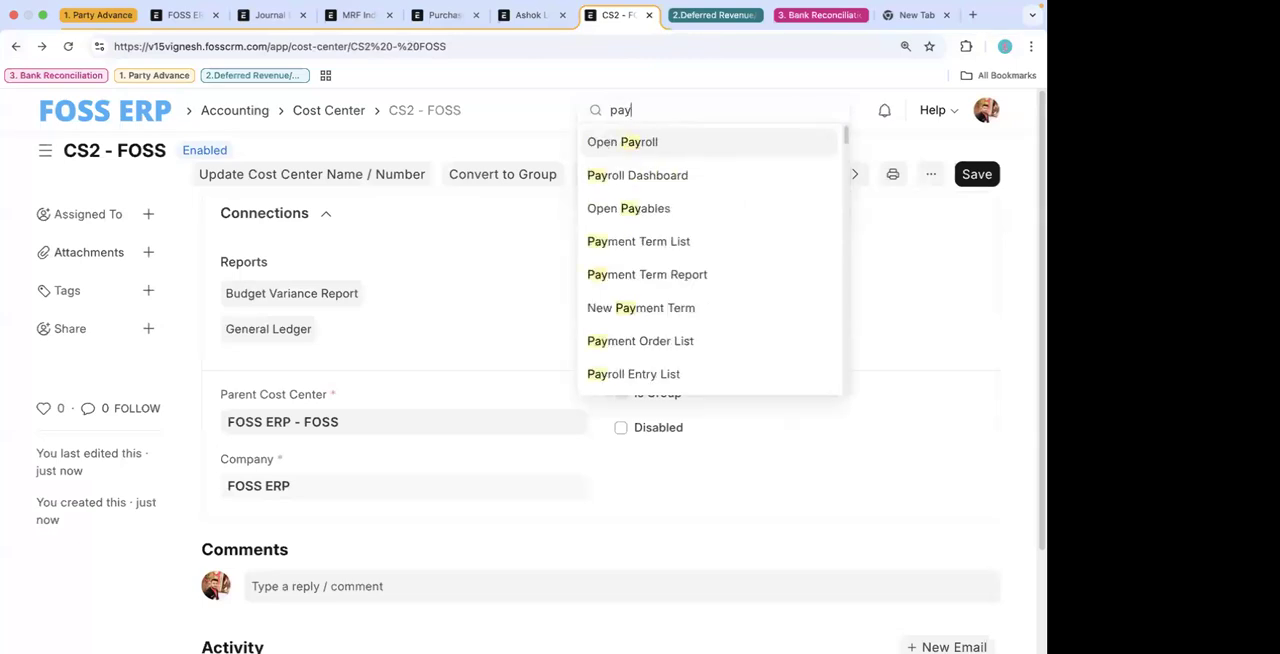
key(BackSpace)
key(BackSpace)
key(BackSpace)
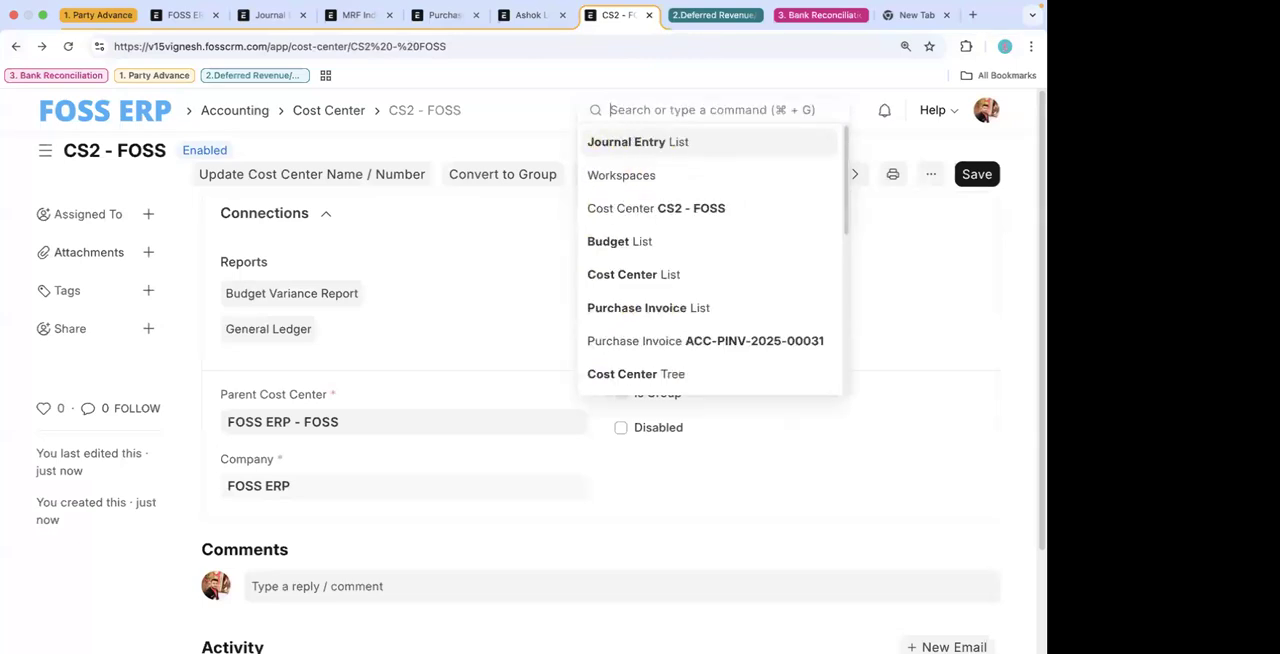
text(purchase in)
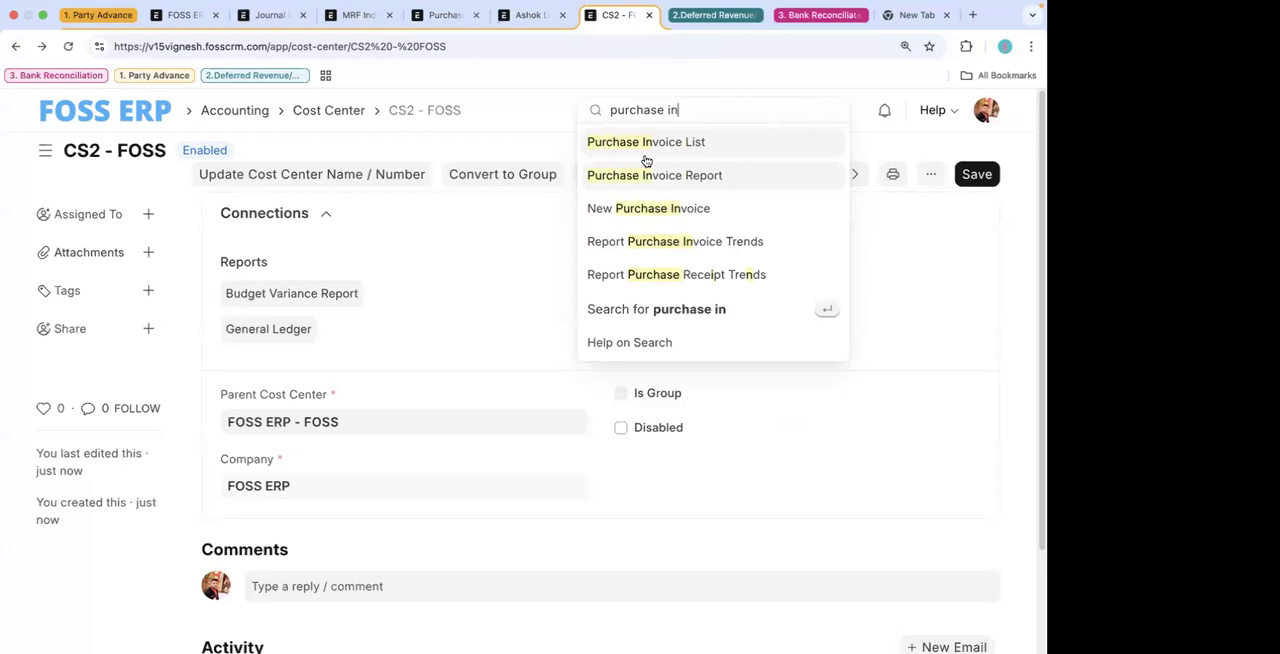
click(646, 148)
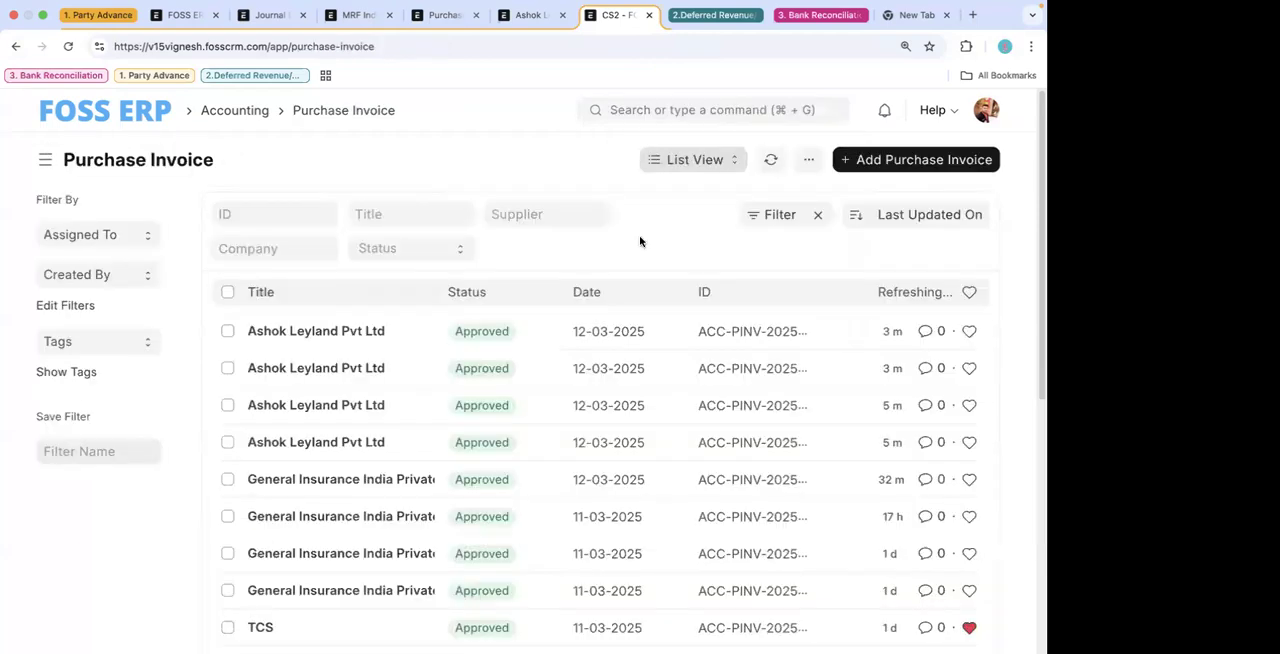
- Open the latest Ashok Leyland Pvt Ltd invoice and expand Accounting Dimensions to examine the cost center and item rows
click(358, 332)
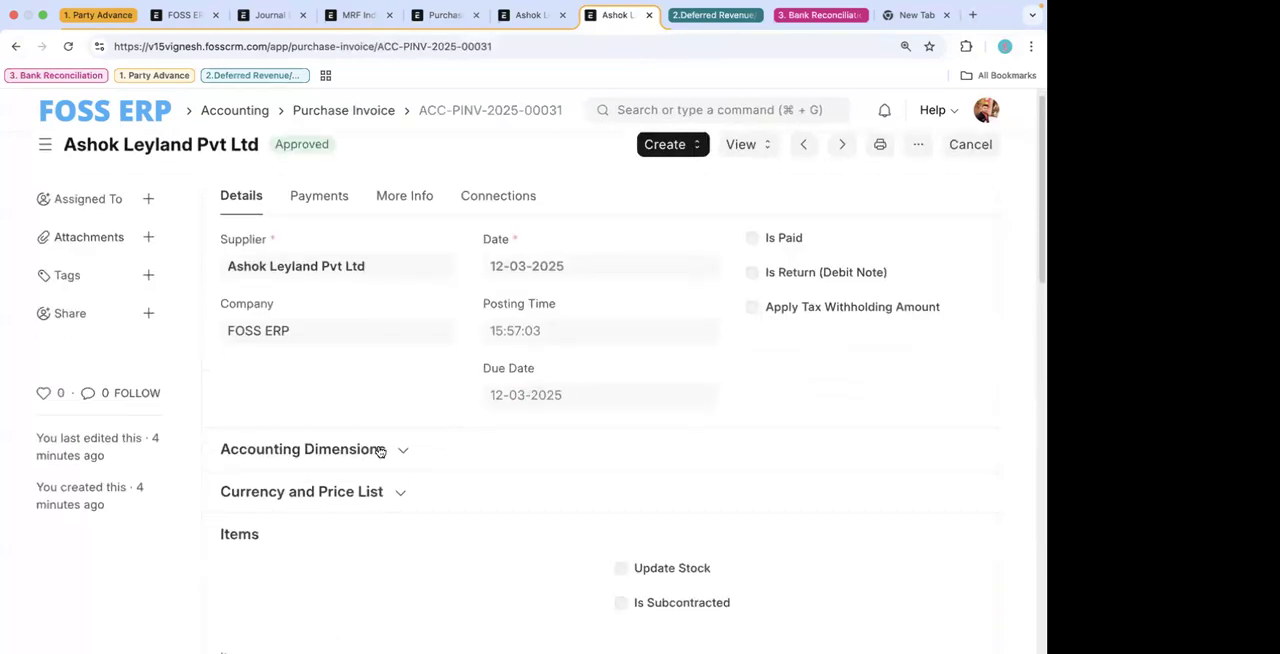
click(380, 450)
scroll(440, 490, down, 5)
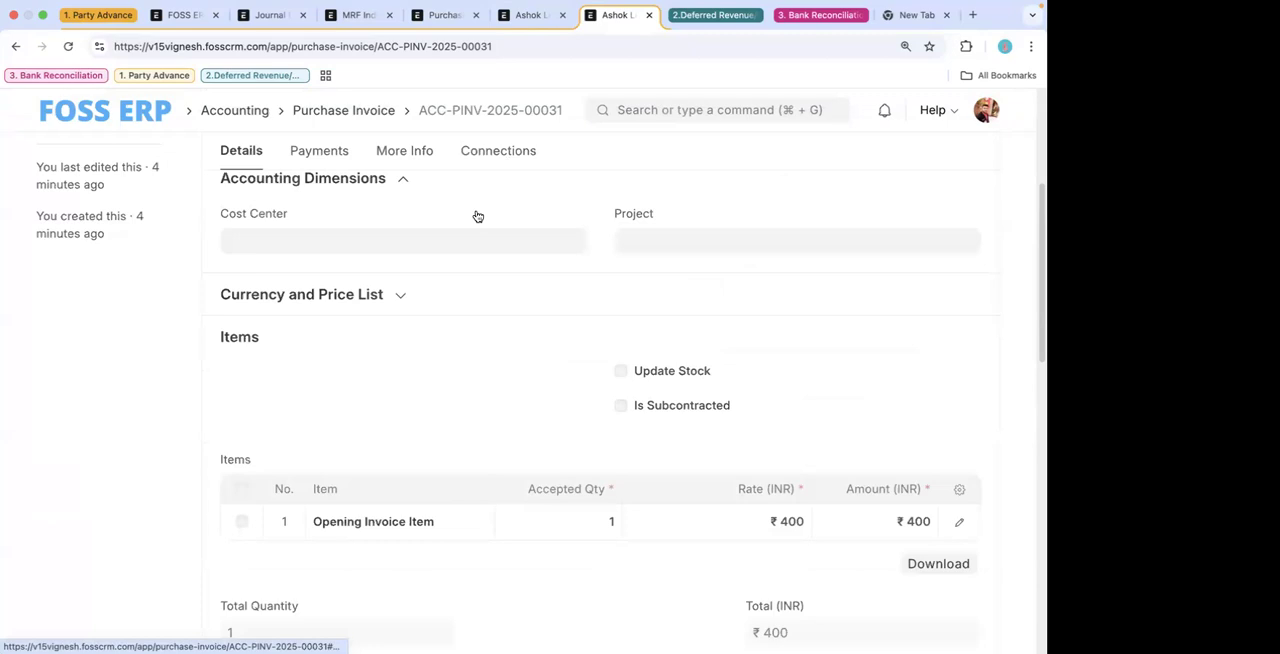
- Show the payment details of the Ashok Leyland Pvt Ltd purchase invoice
scroll(477, 214, up, 3)
click(340, 211)
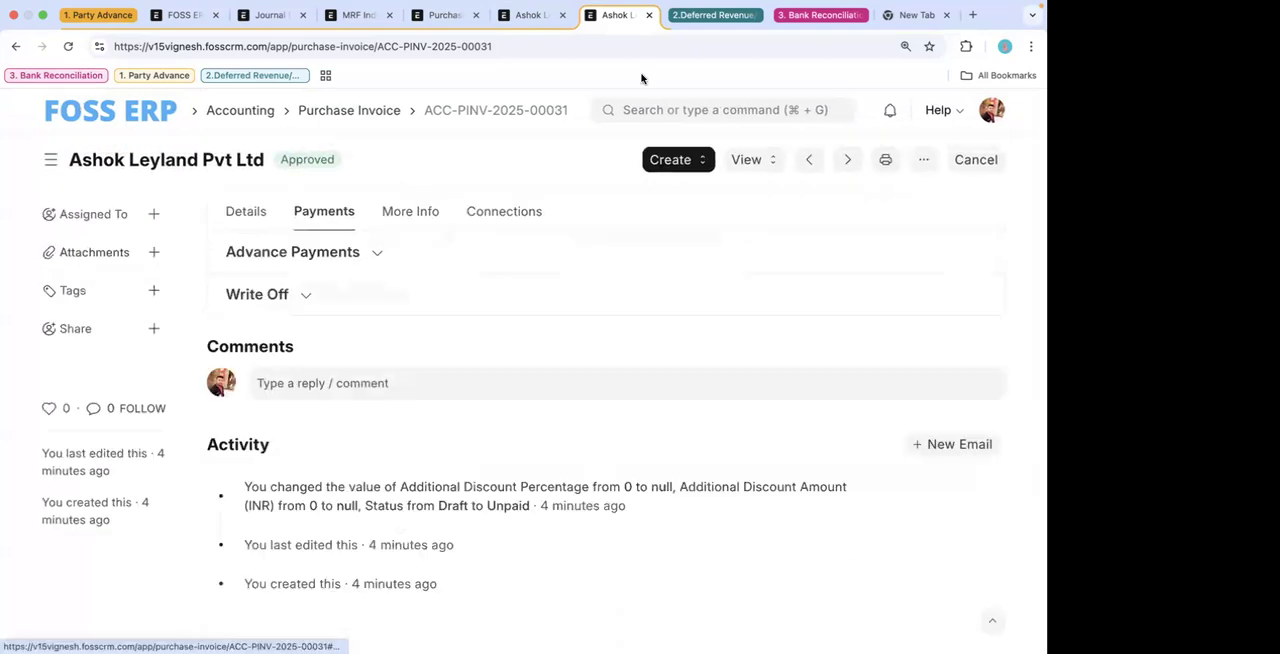
click(711, 110)
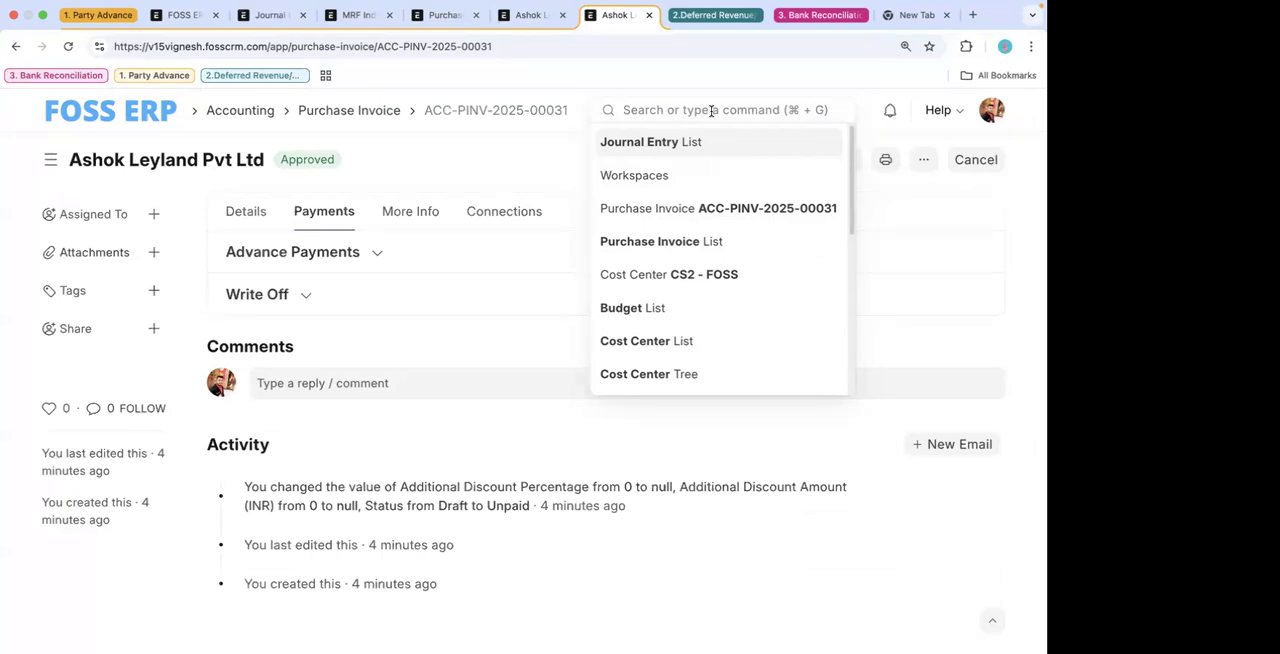
text(pa)
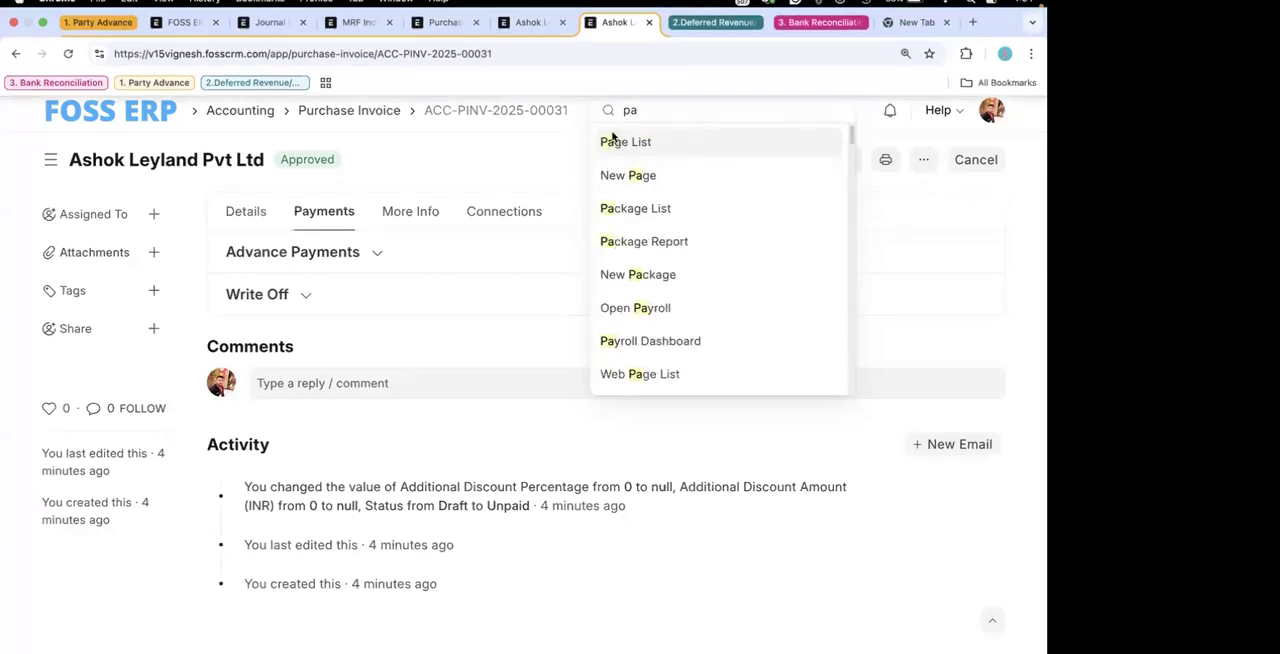
mouse_move(467, 604)
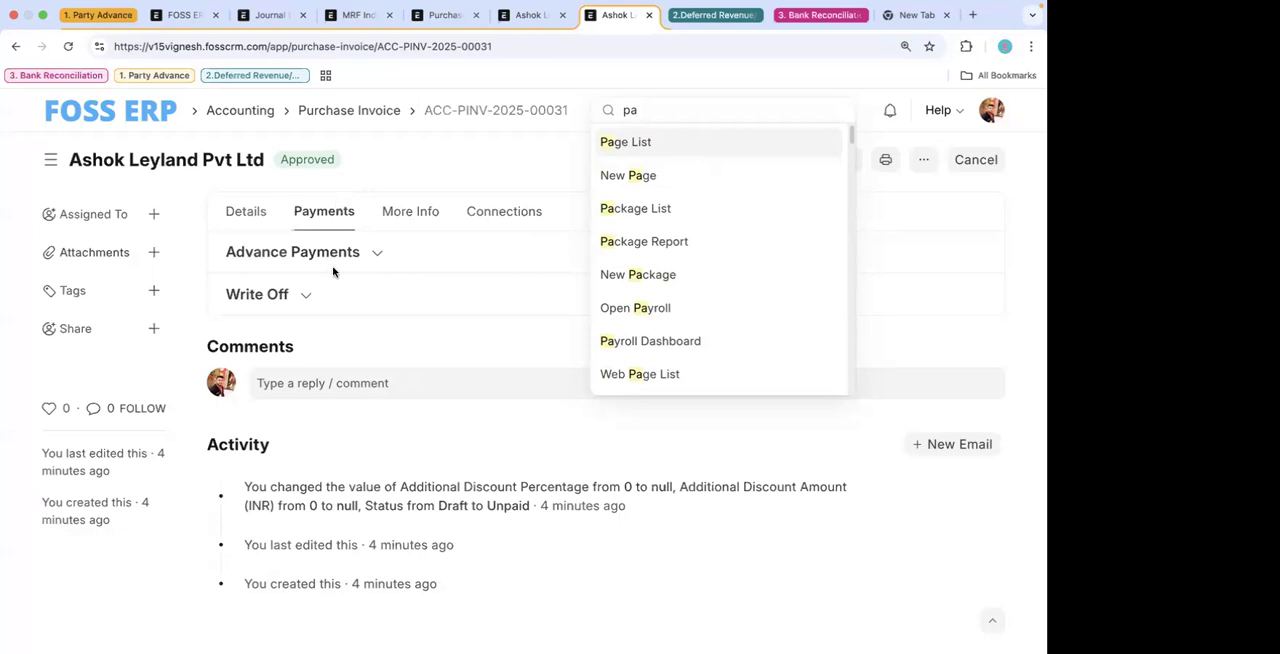
key(BackSpace)
key(BackSpace)
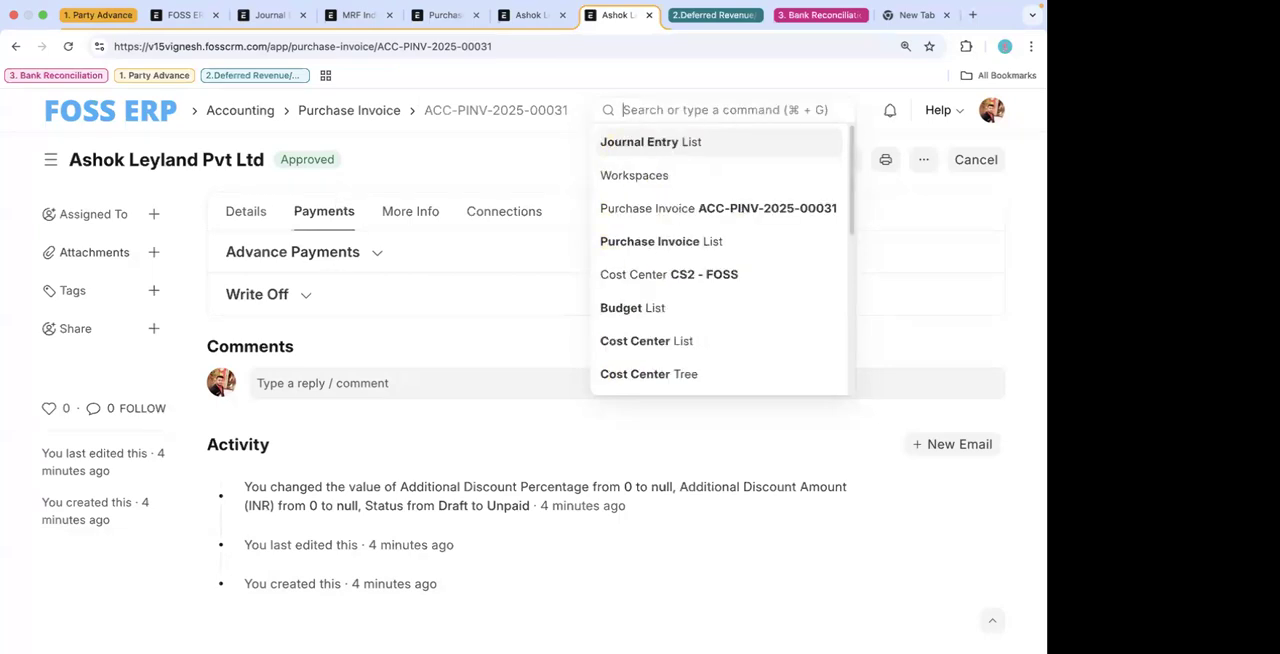
- Examine the invoice's Advance Payments, Write Off and Accounting Details sections, and review its main details down through the items
click(330, 256)
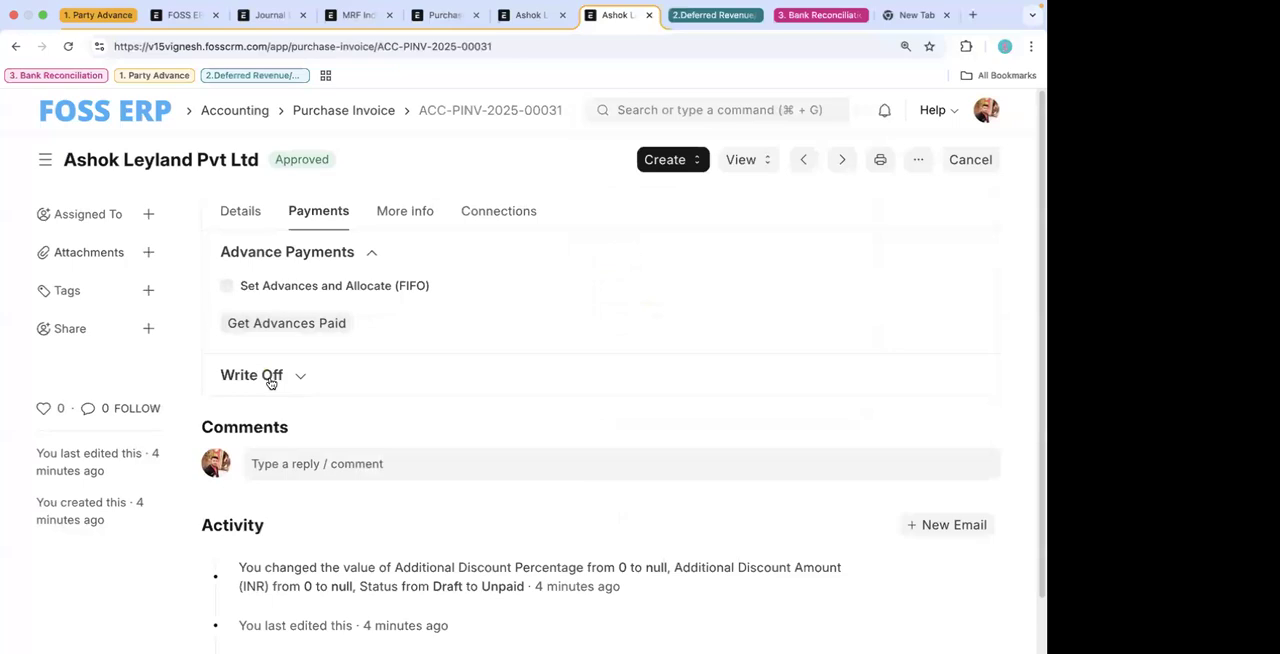
click(269, 377)
click(400, 228)
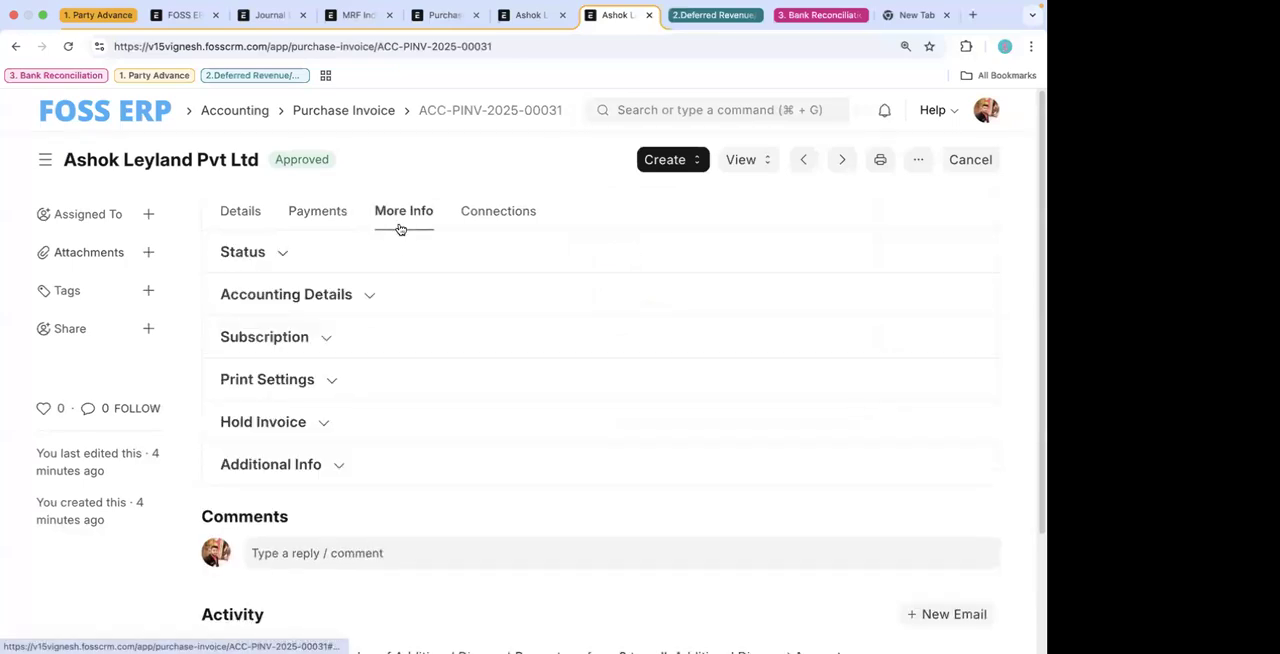
click(332, 295)
click(239, 214)
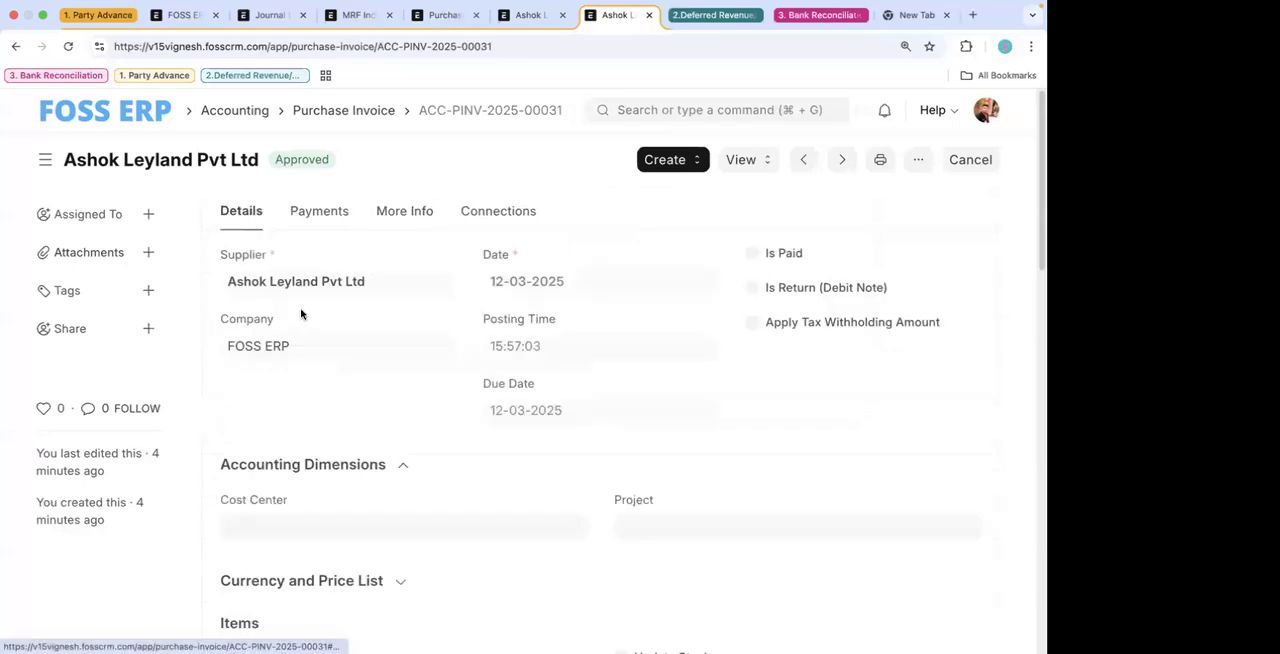
scroll(415, 444, down, 5)
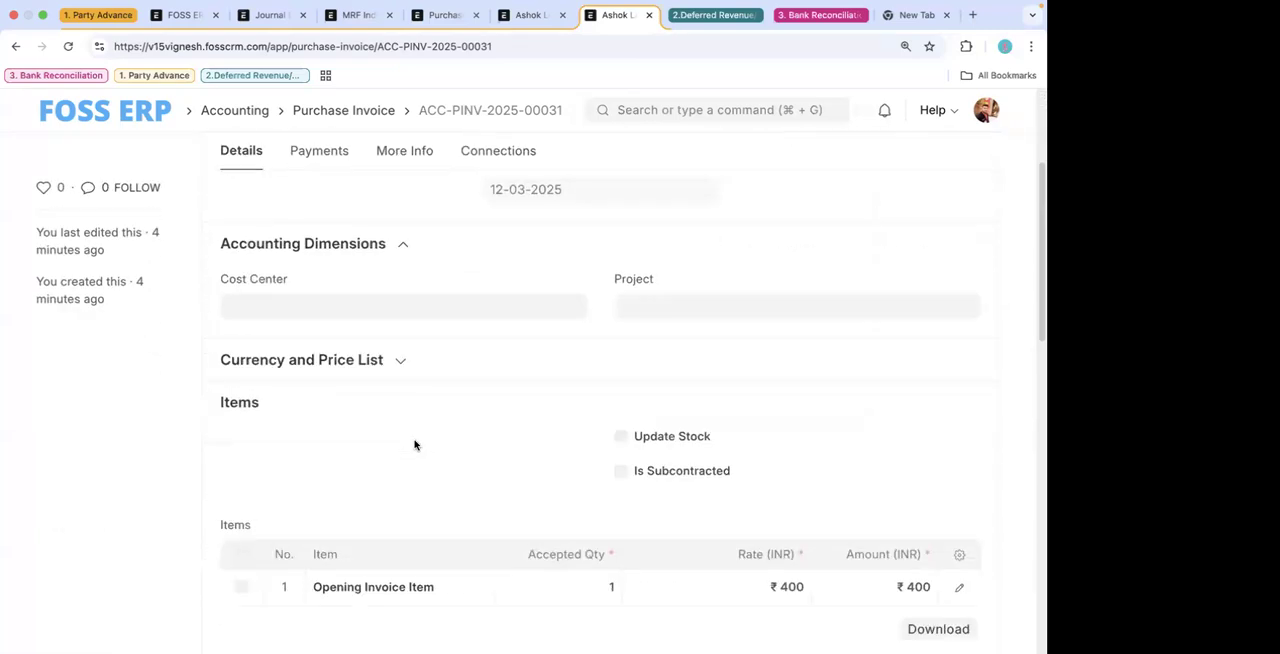
scroll(415, 444, down, 4)
scroll(380, 367, down, 7)
scroll(380, 367, down, 10)
scroll(380, 363, up, 20)
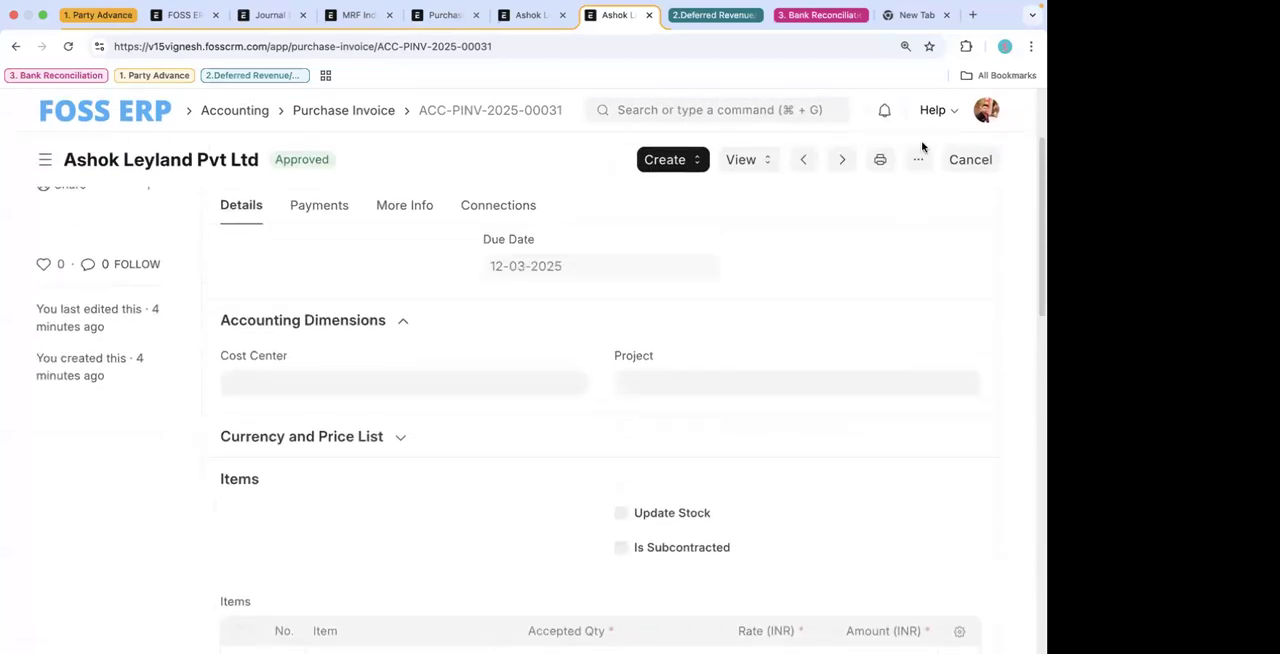
- Duplicate the Ashok Leyland Pvt Ltd purchase invoice and save the copy as a draft
click(918, 159)
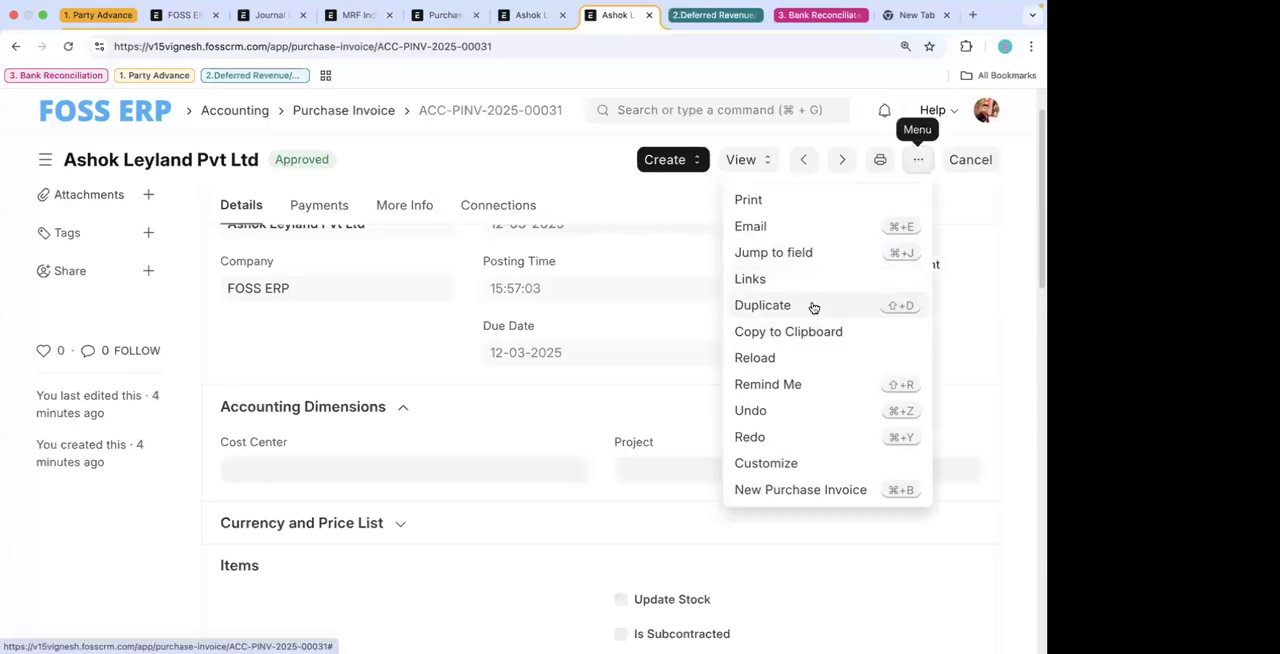
click(813, 307)
scroll(492, 476, down, 5)
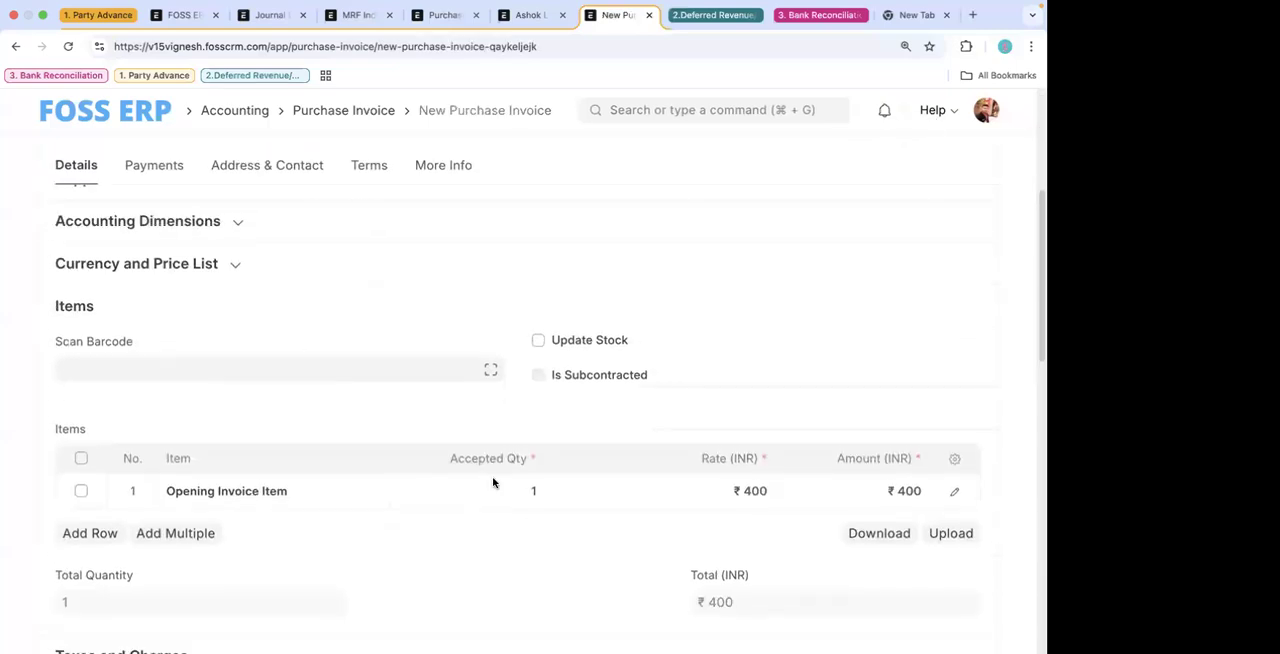
scroll(990, 300, up, 5)
click(977, 160)
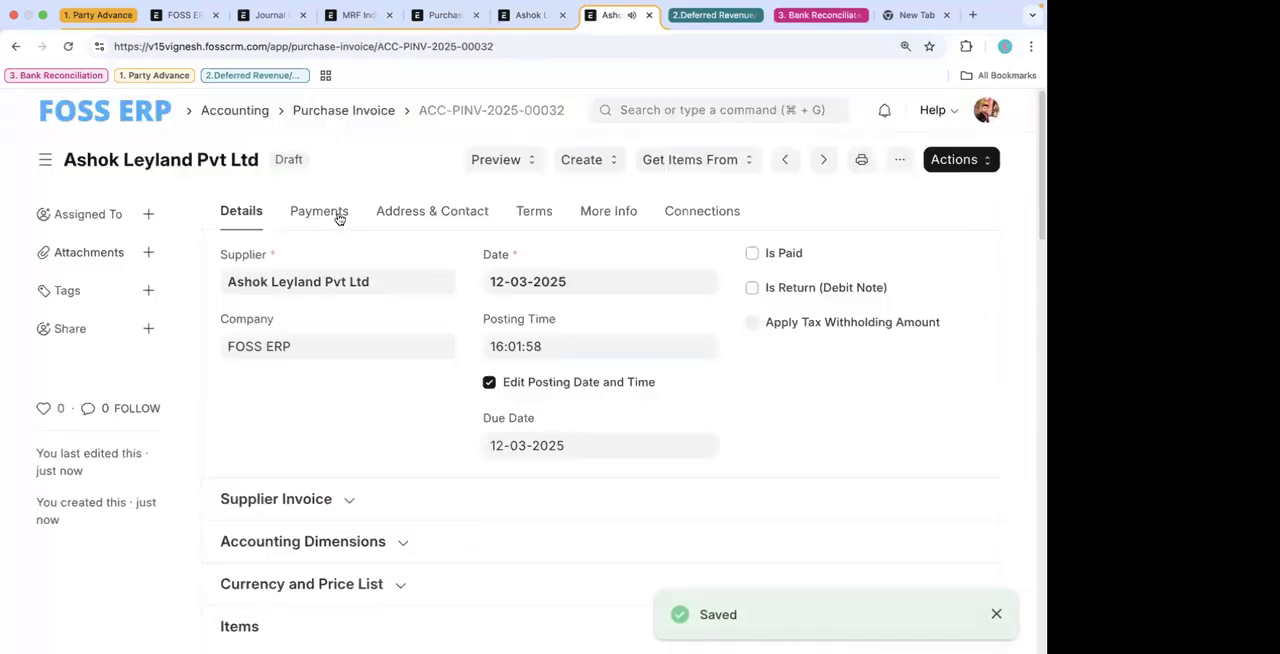
- Add an empty row to the draft invoice's Advances table, view the row's editable fields, and close the row editor
click(334, 213)
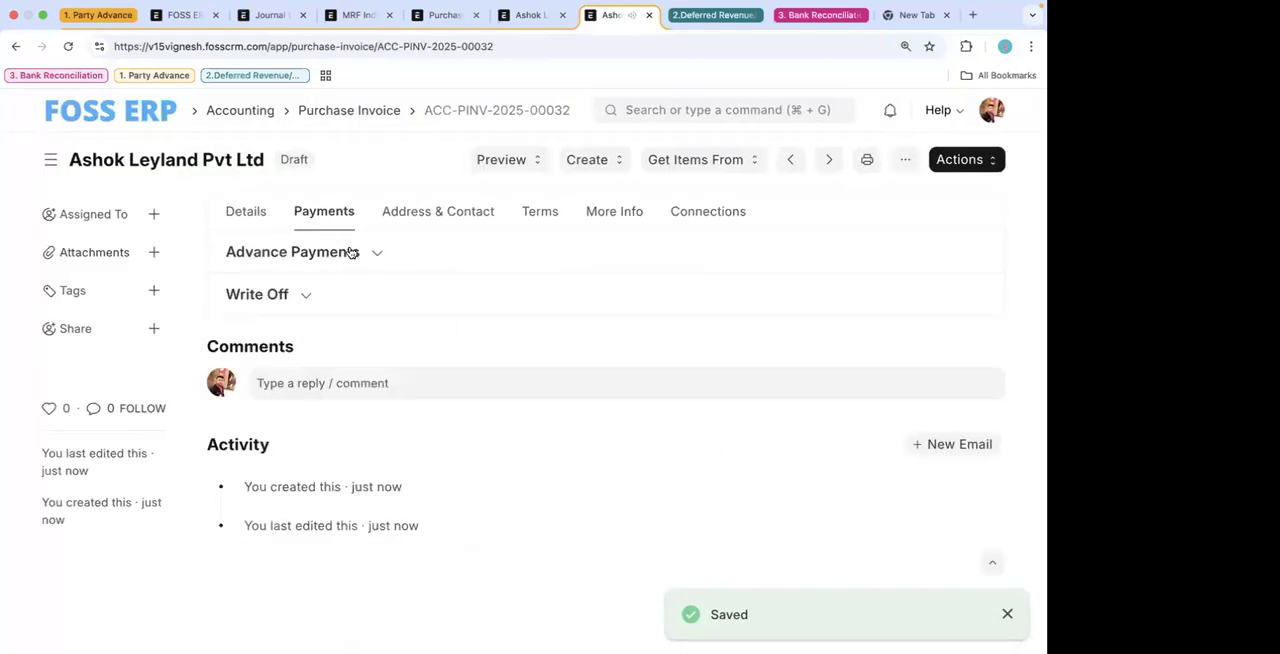
click(352, 253)
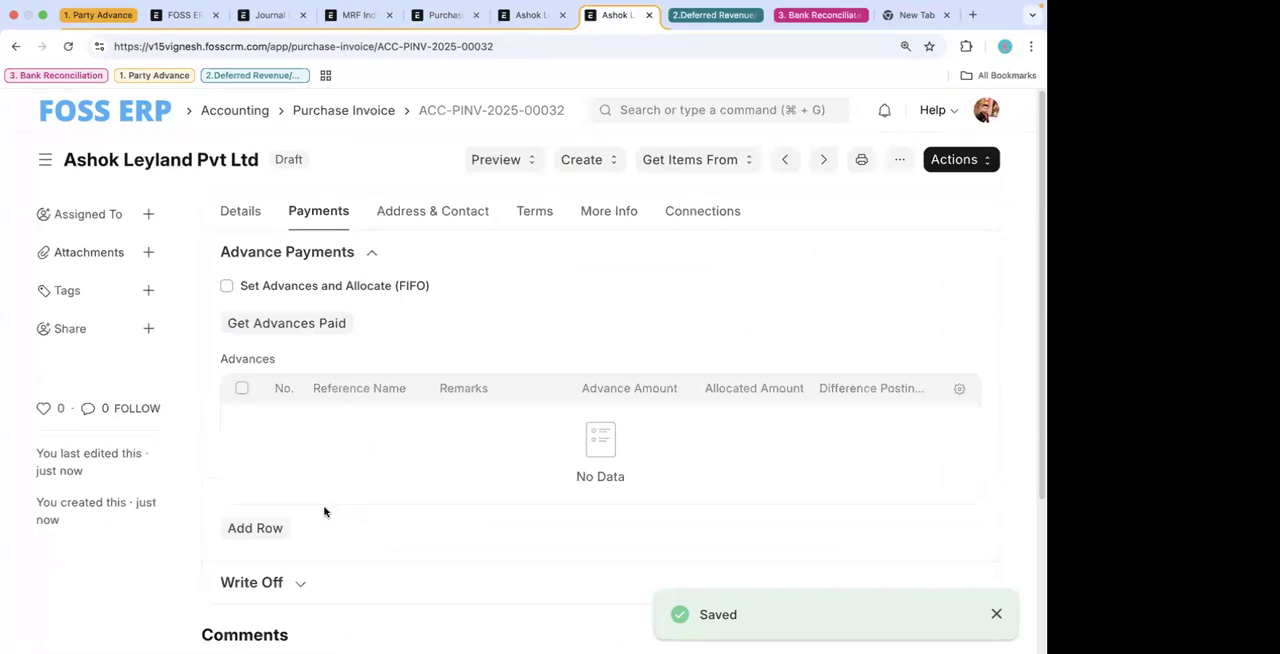
click(277, 535)
scroll(286, 503, down, 3)
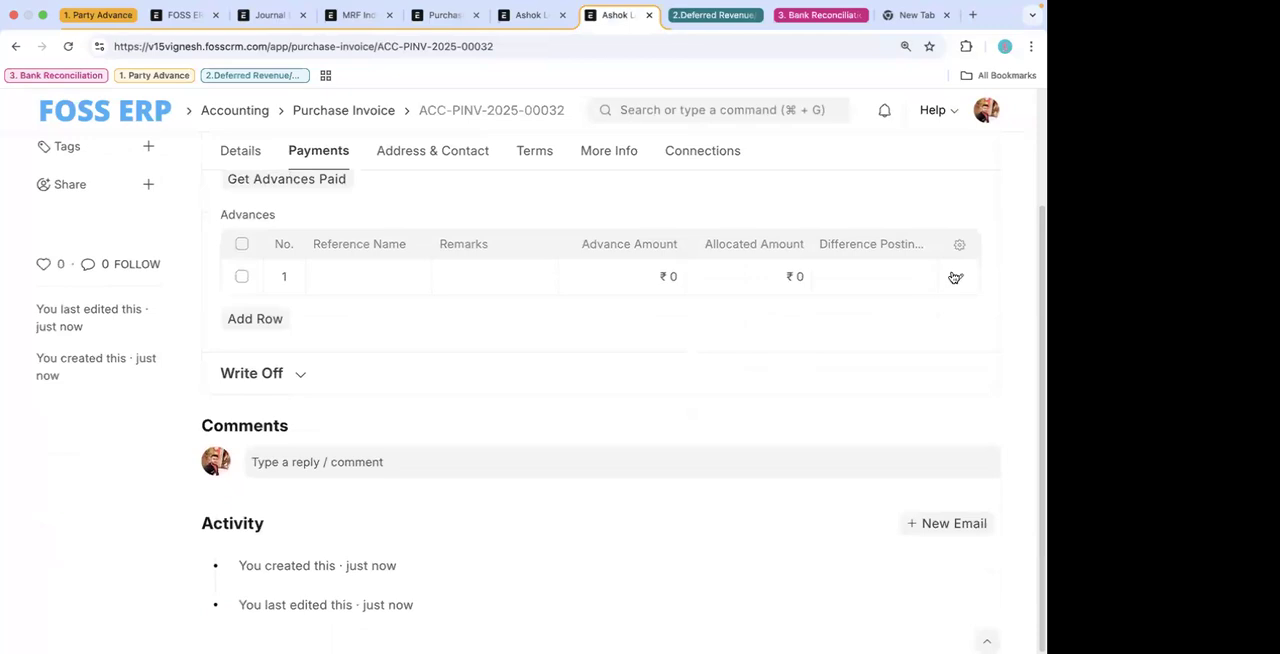
click(955, 277)
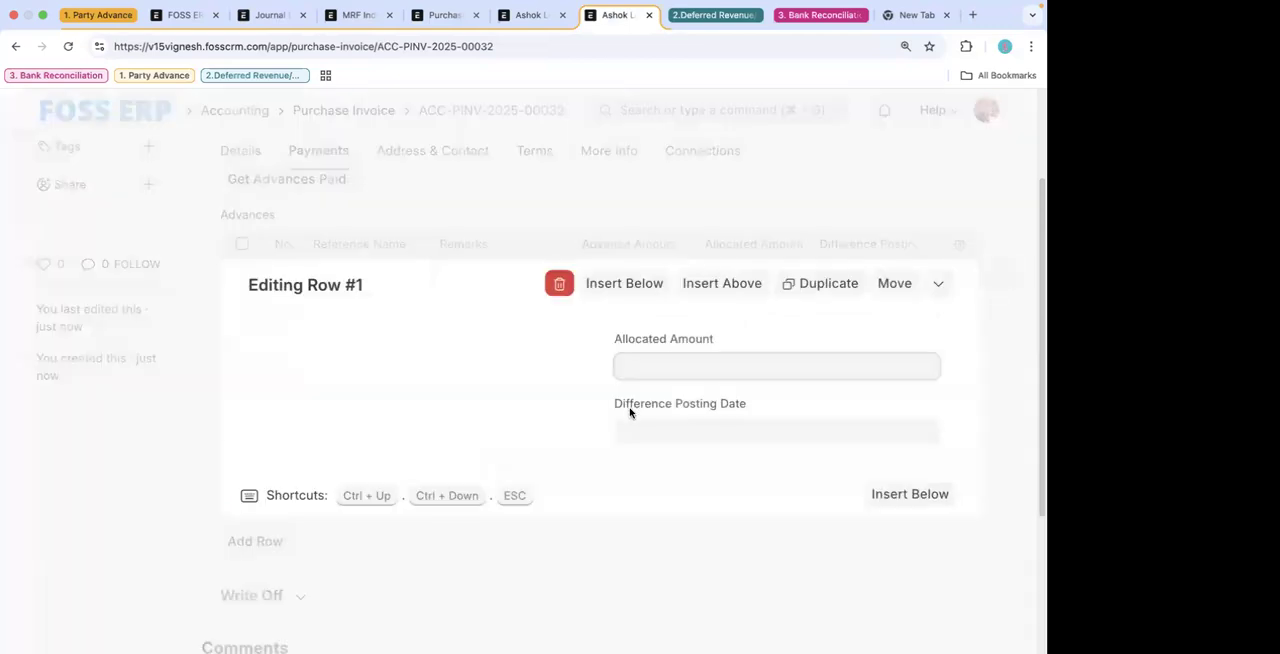
click(570, 580)
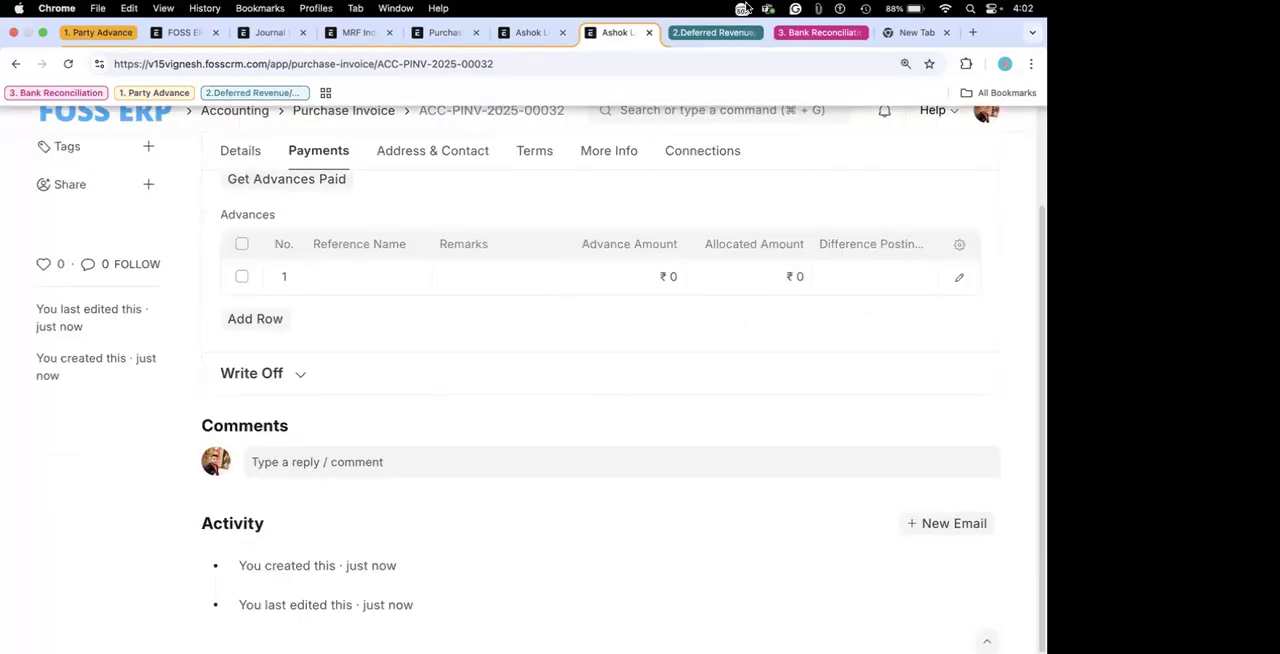
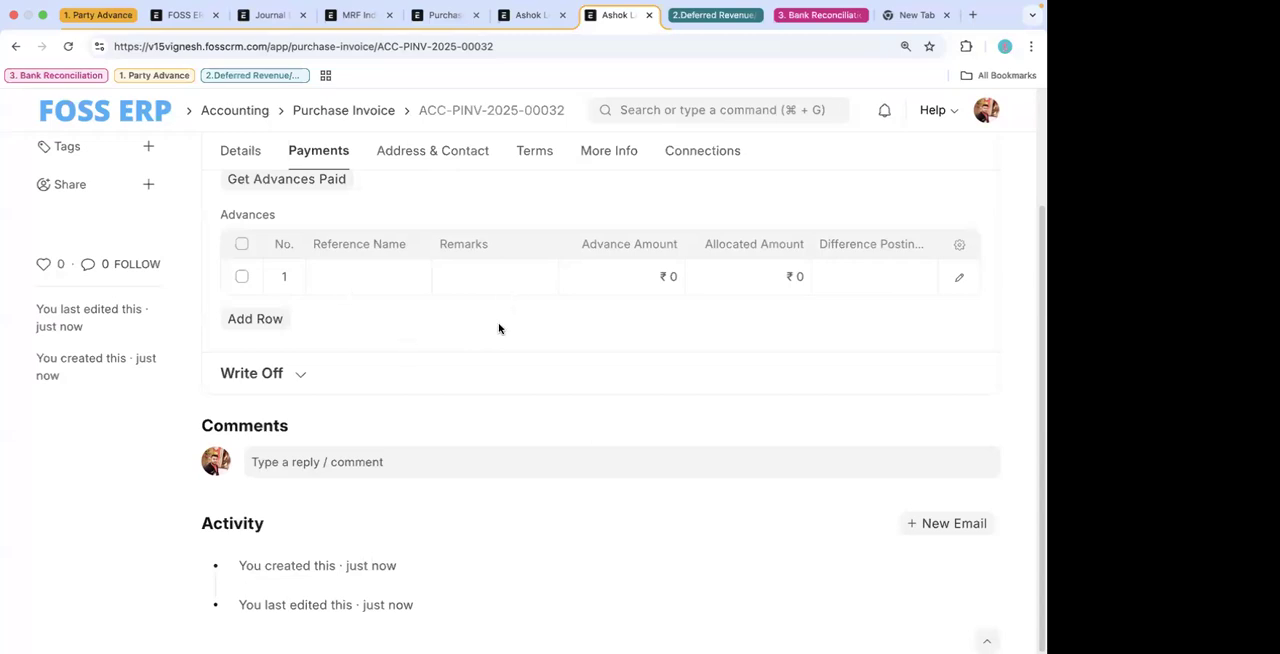
- From the home page, check the Frappe Framework About information for the versions of the installed apps
mouse_move(494, 8)
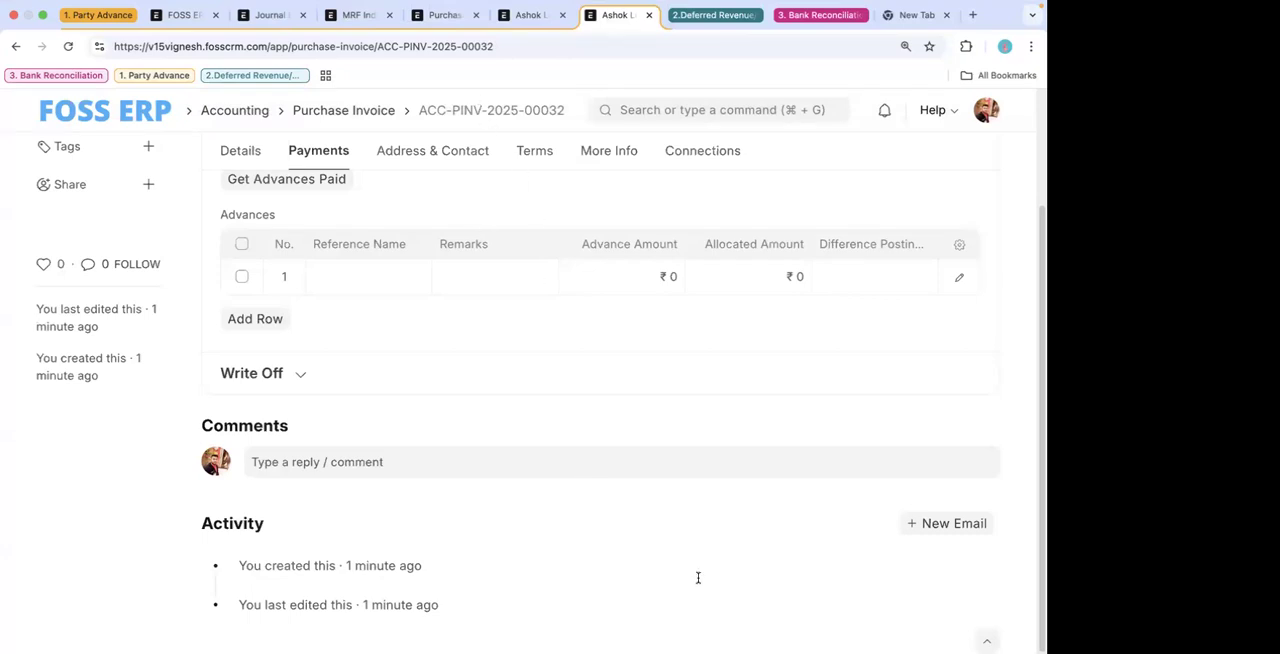
click(106, 114)
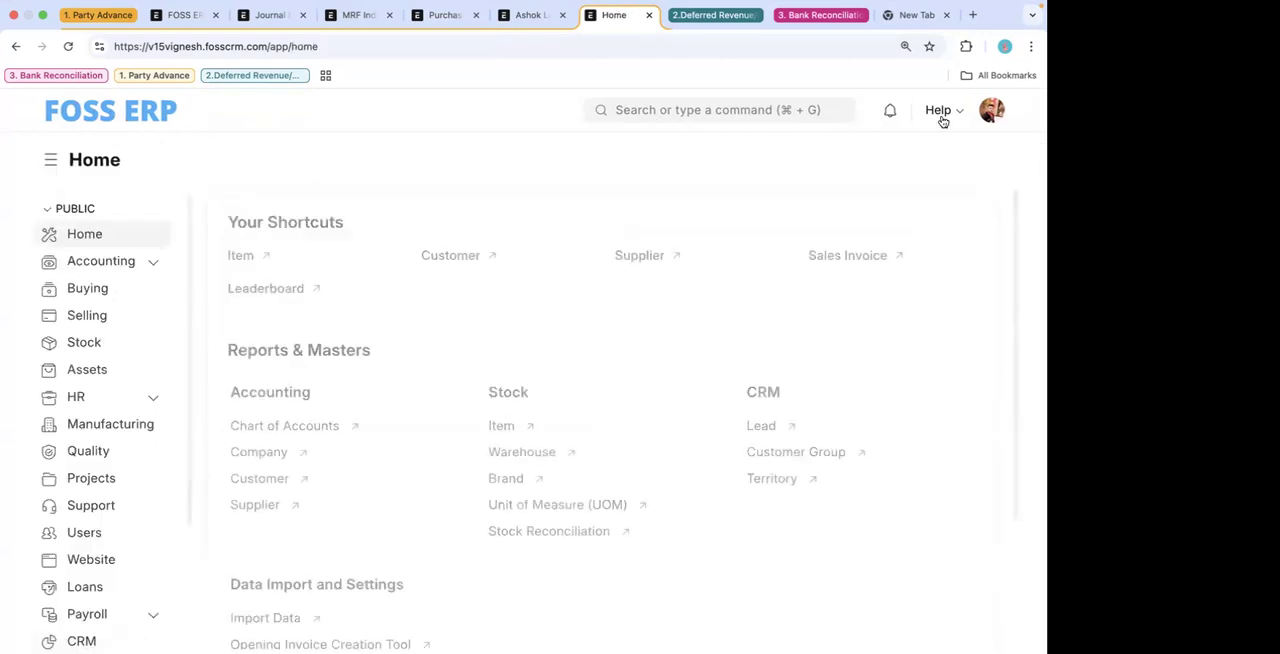
click(941, 118)
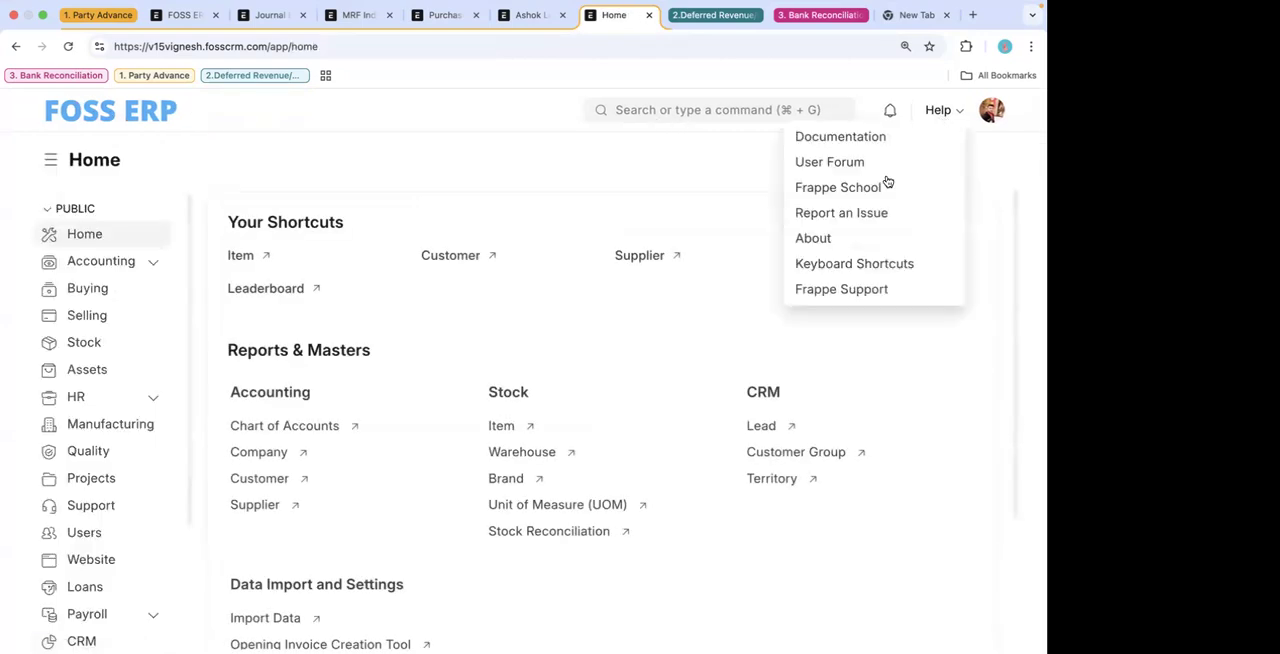
click(856, 241)
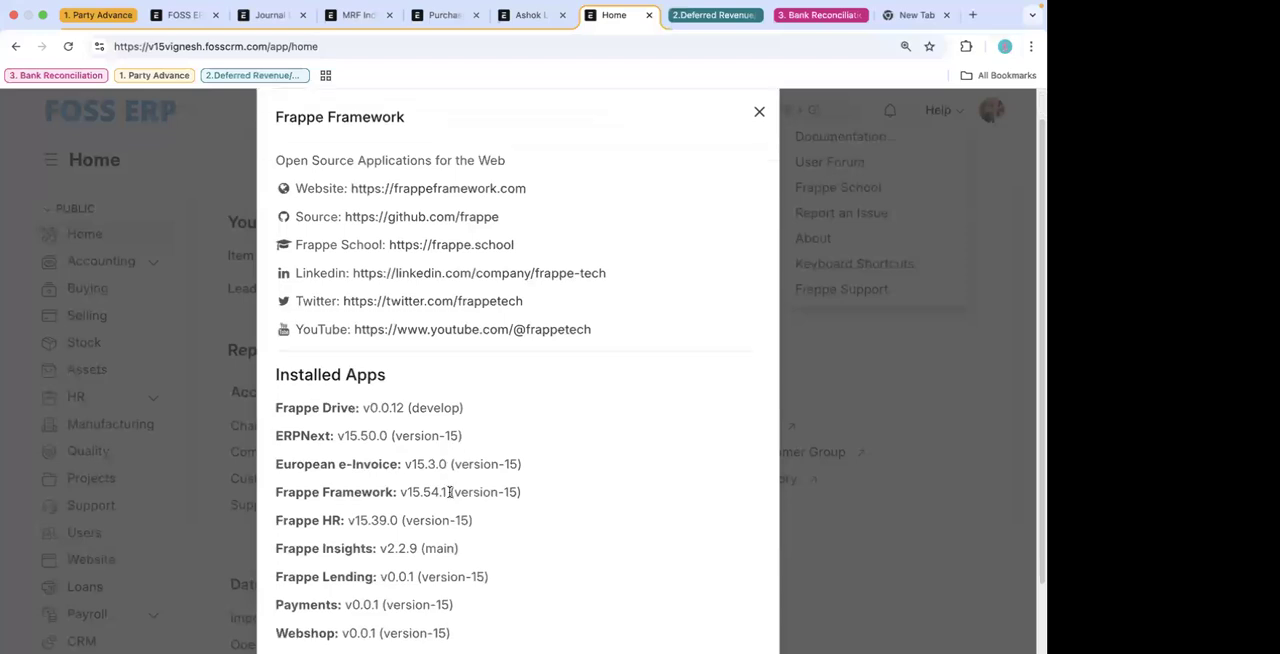
scroll(449, 492, down, 2)
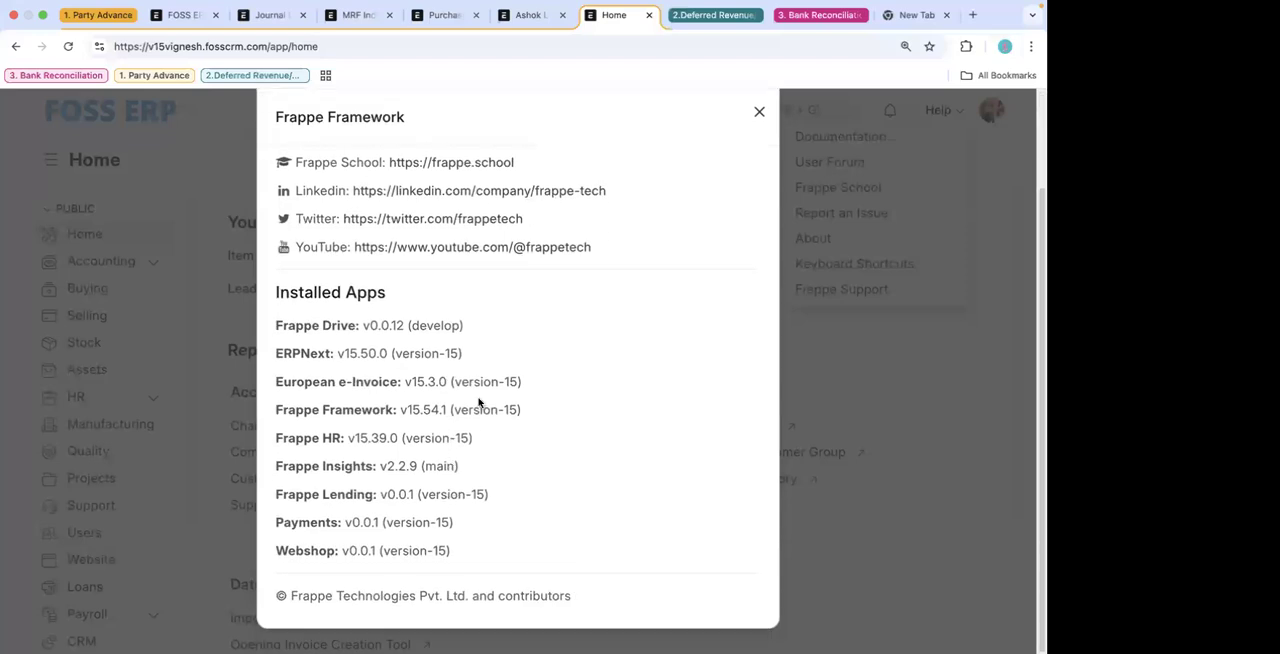
click(758, 110)
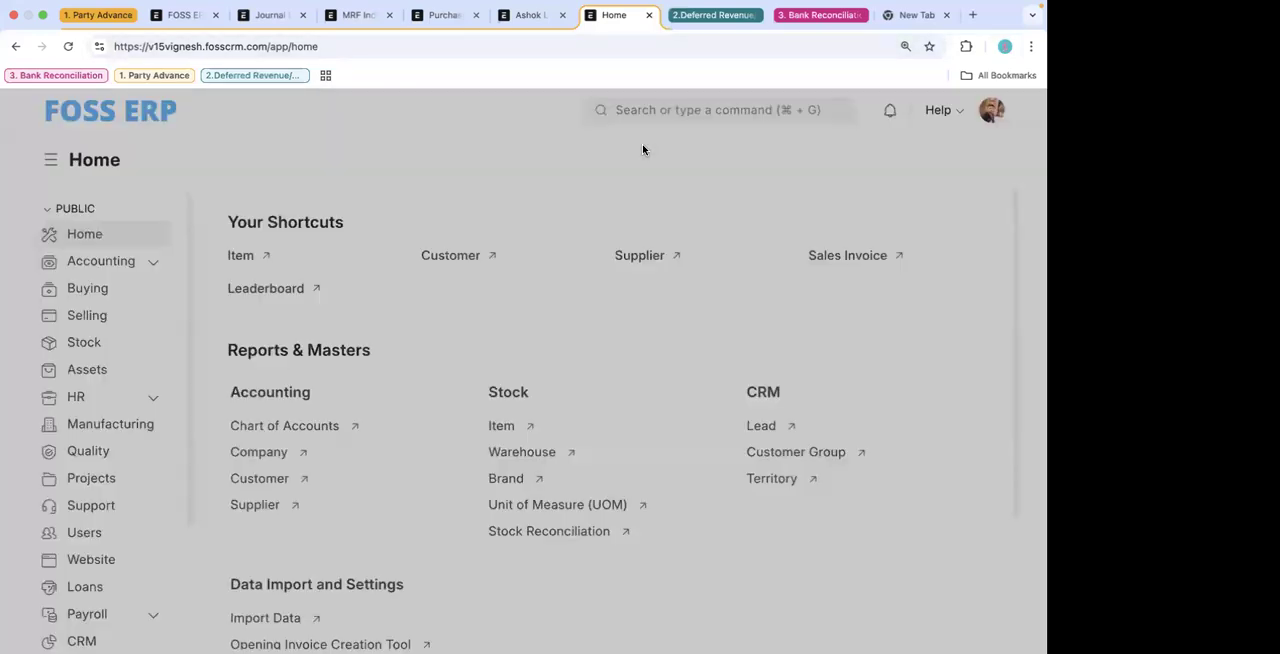
- Search for Insights and open the Frappe Insights app
click(614, 110)
text(inst)
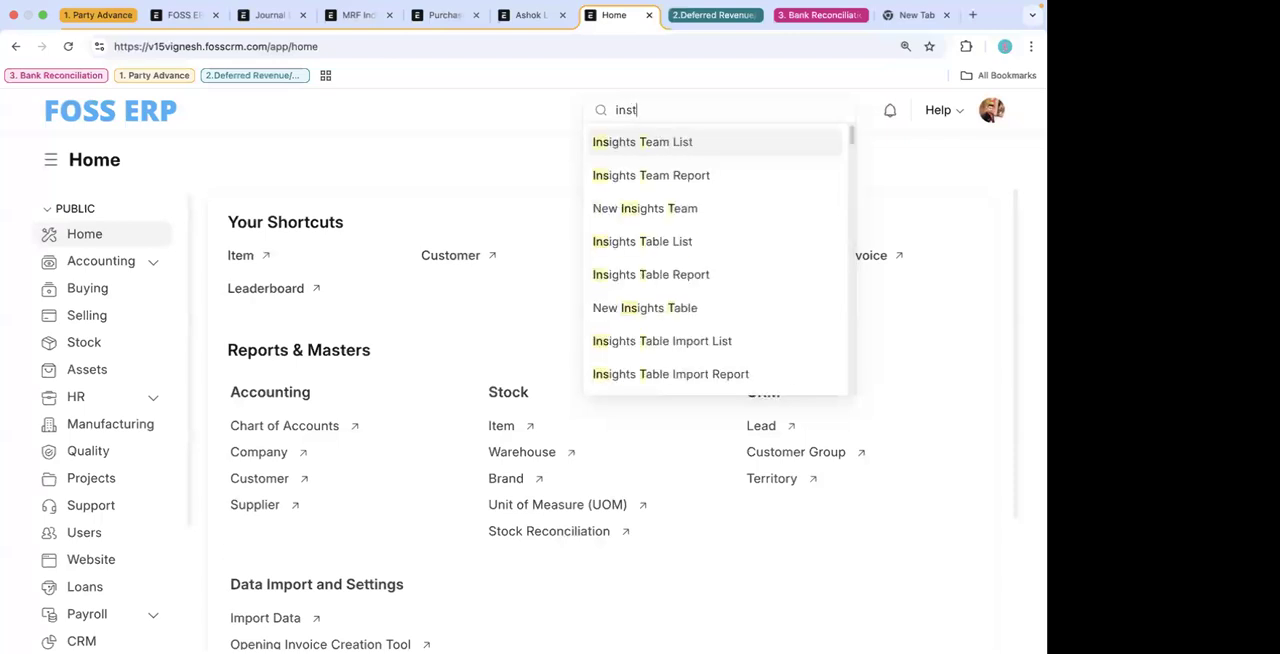
key(BackSpace)
click(636, 143)
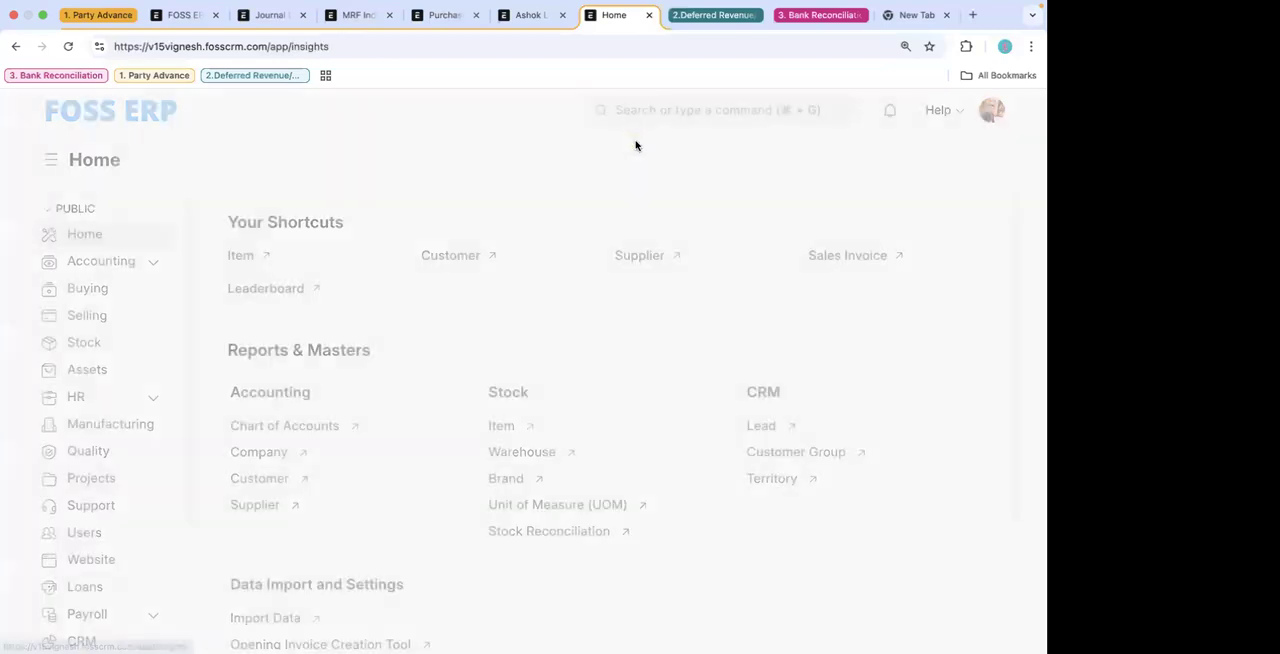
click(549, 262)
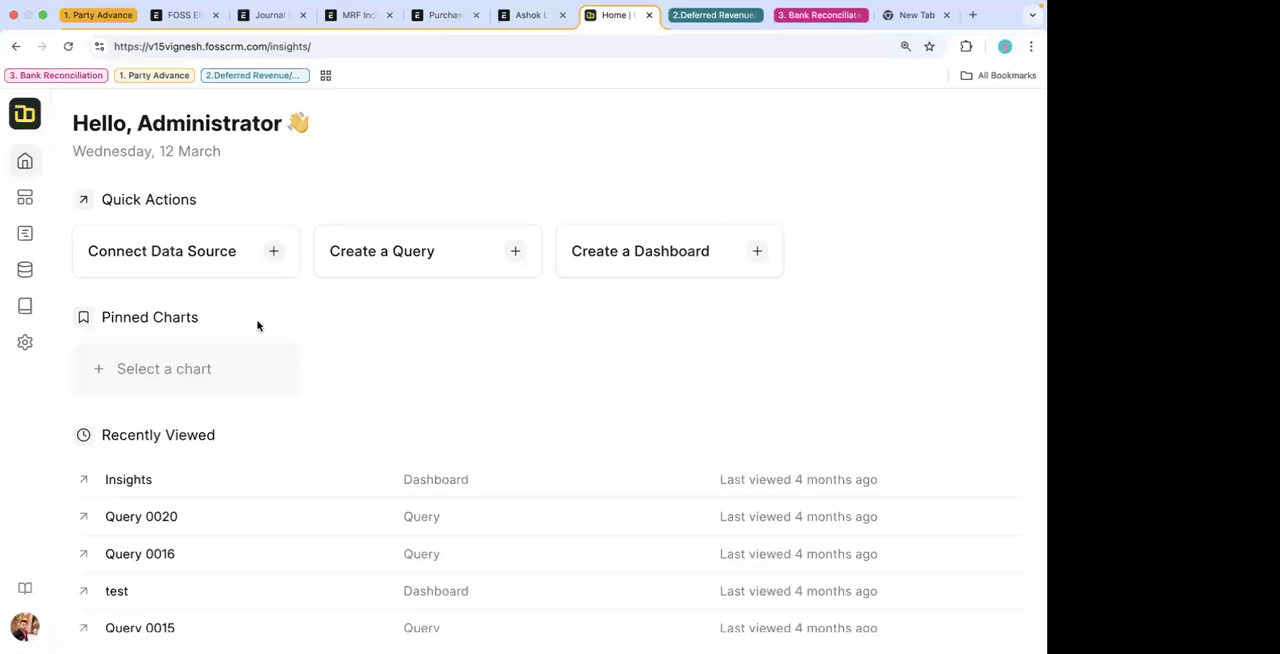
- View the charts in the Insights and test dashboards, ending on the Insights dashboard
click(25, 200)
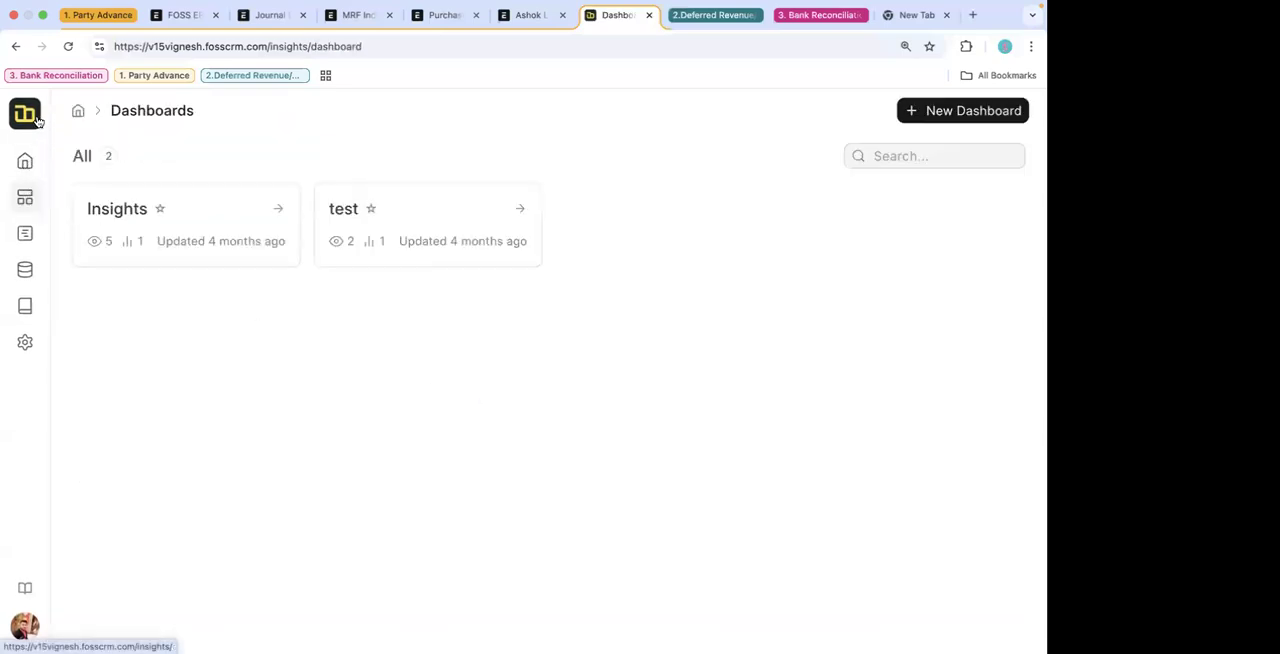
click(212, 227)
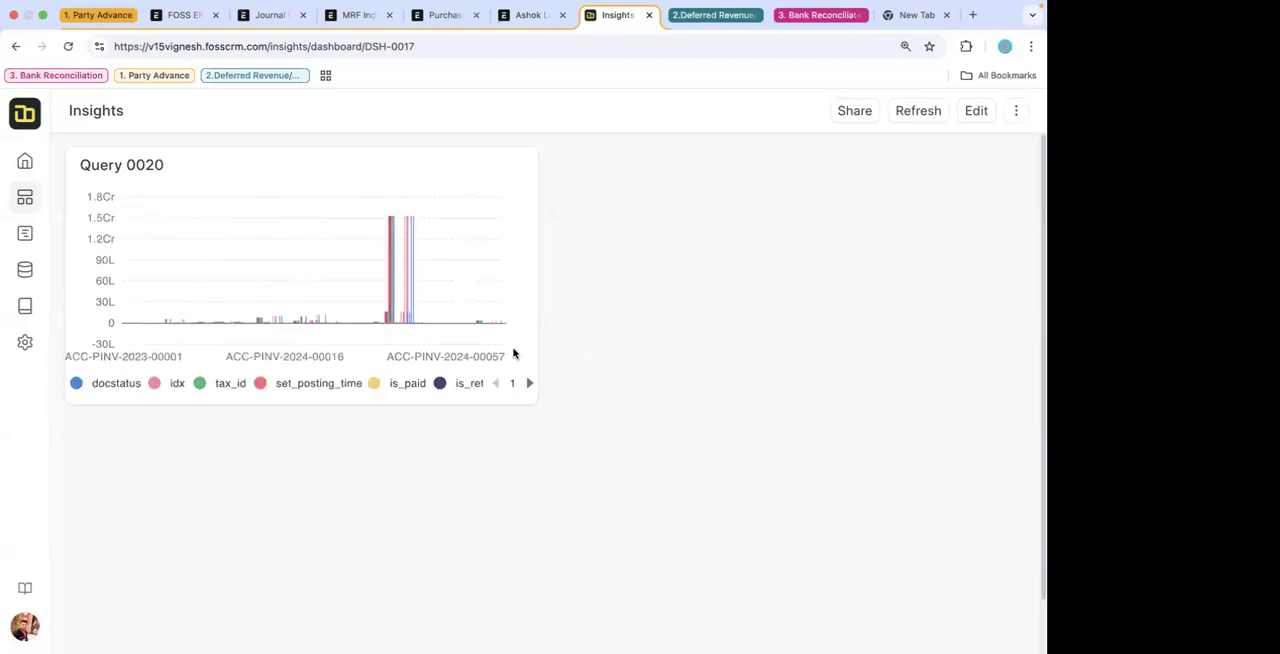
mouse_move(367, 343)
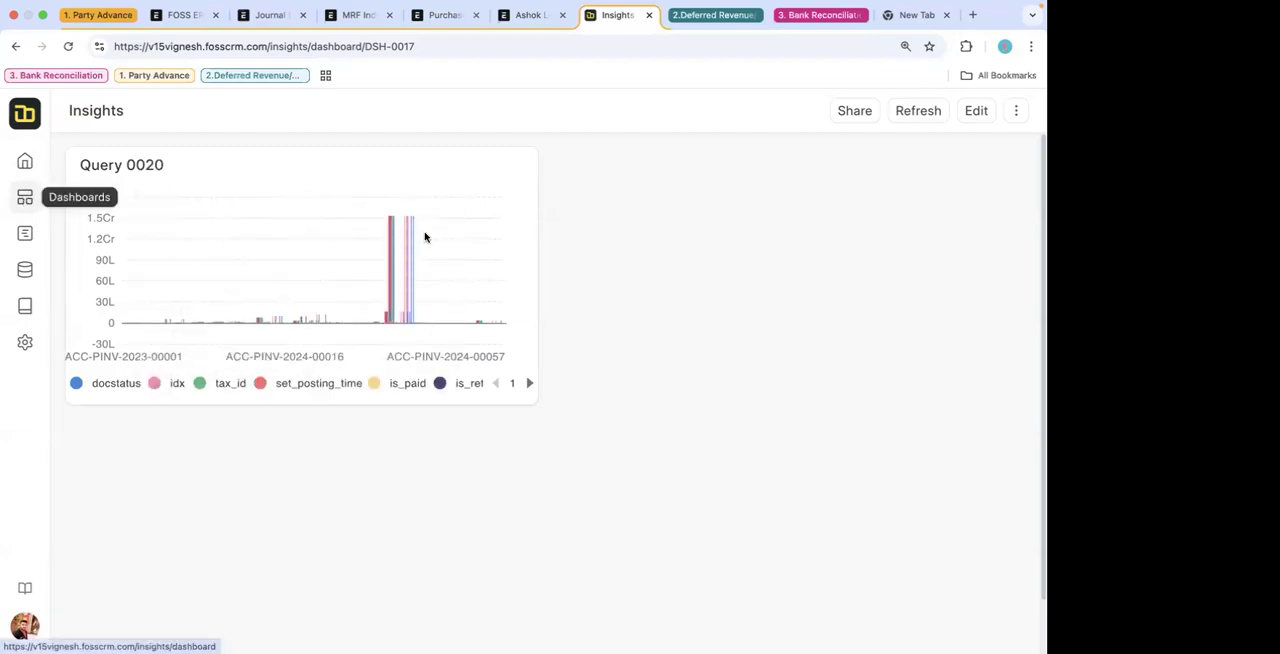
click(25, 199)
click(419, 224)
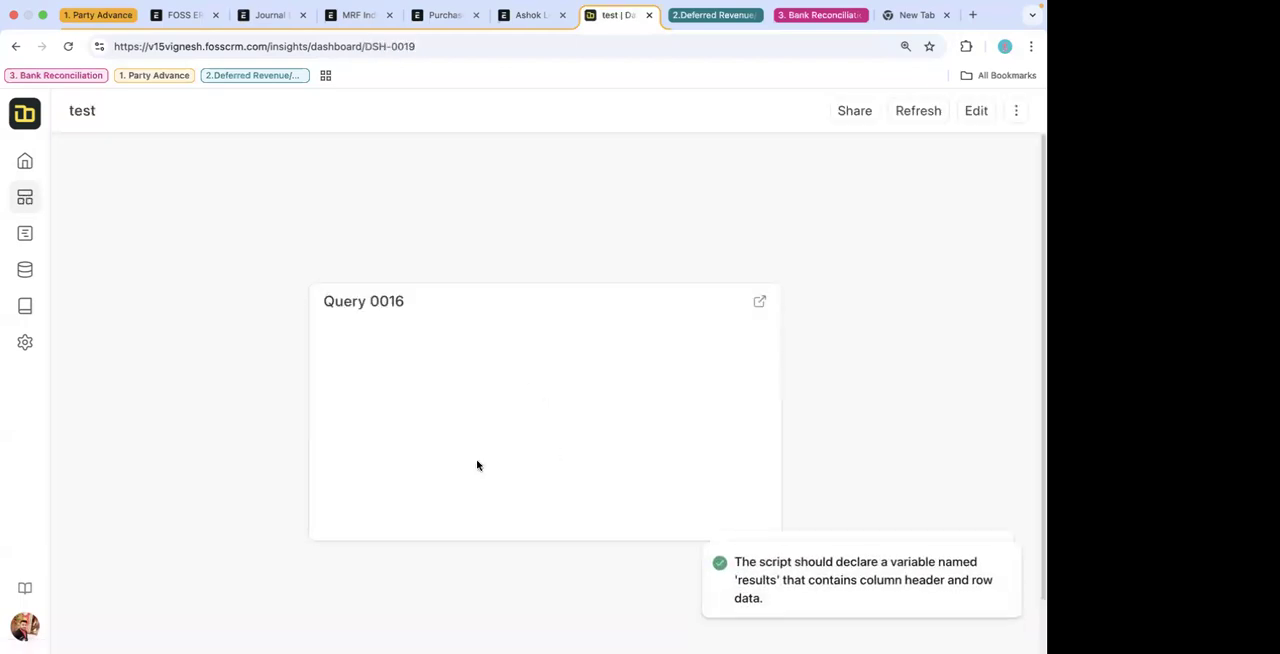
click(23, 198)
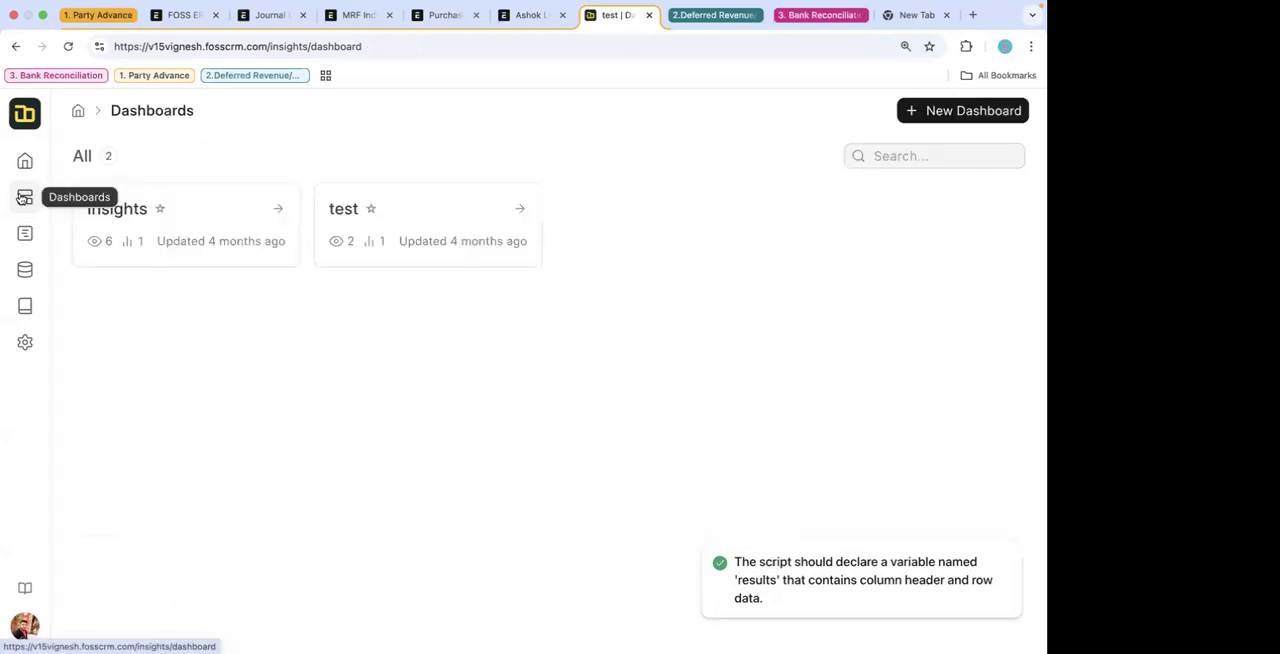
click(181, 217)
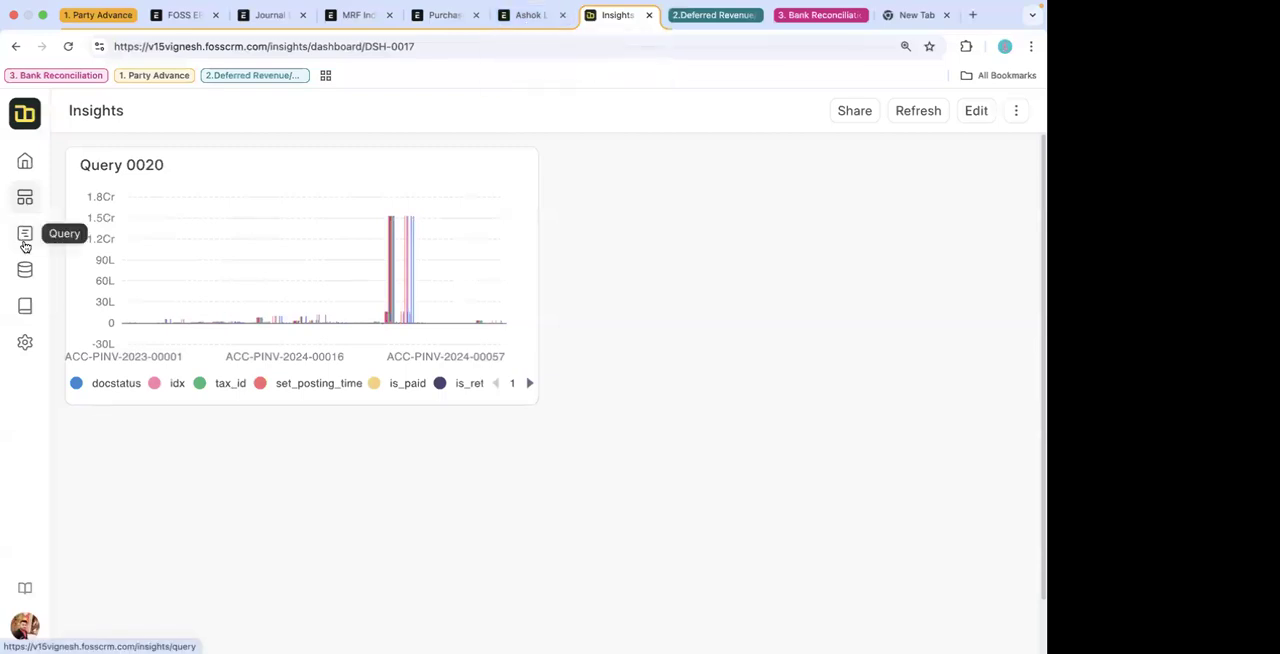
- View the list of saved Insights queries and return to the Insights dashboard
click(26, 244)
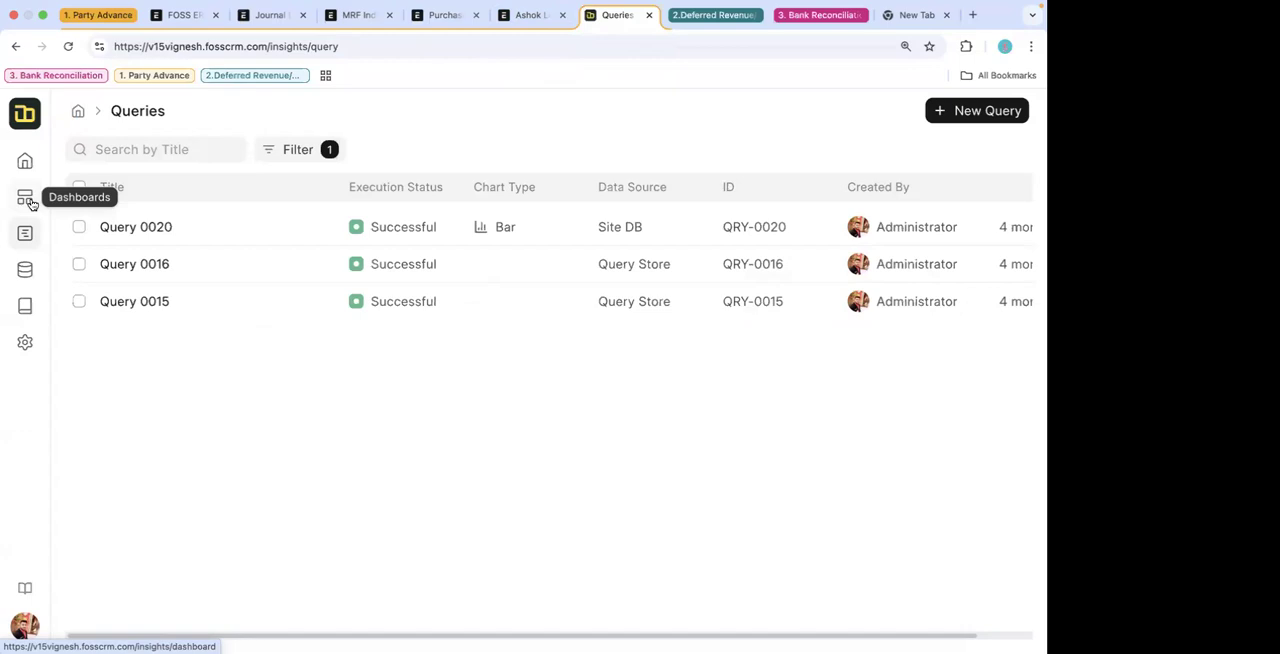
click(31, 203)
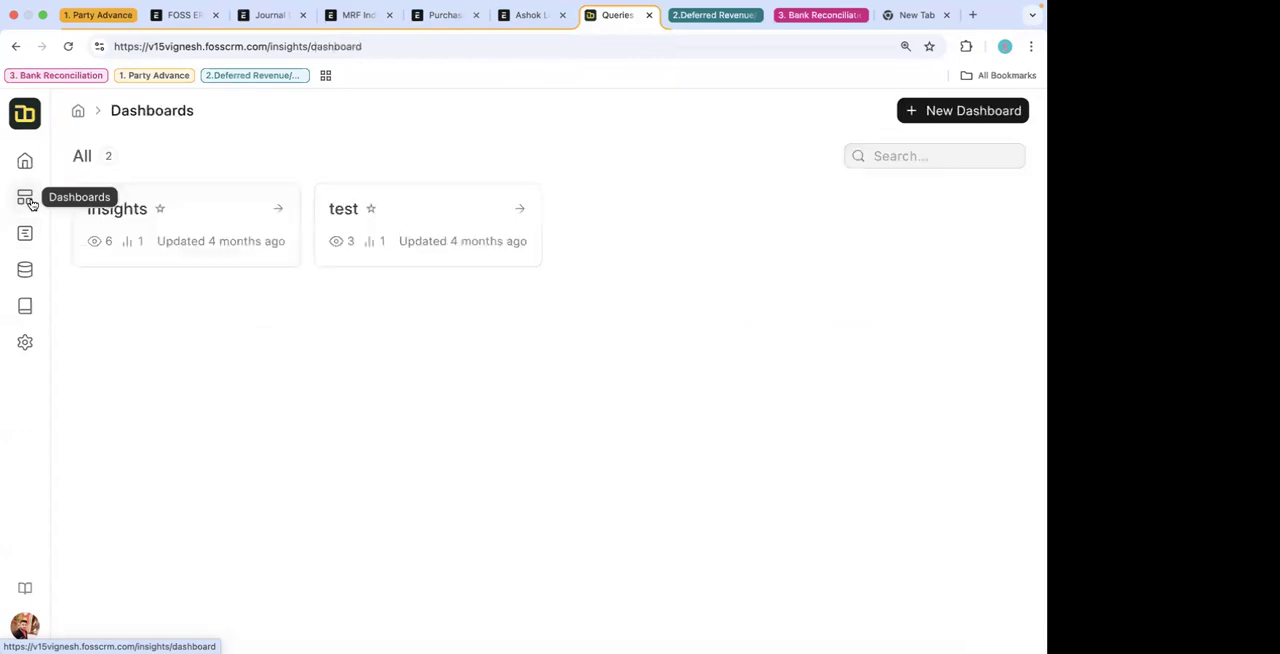
click(152, 222)
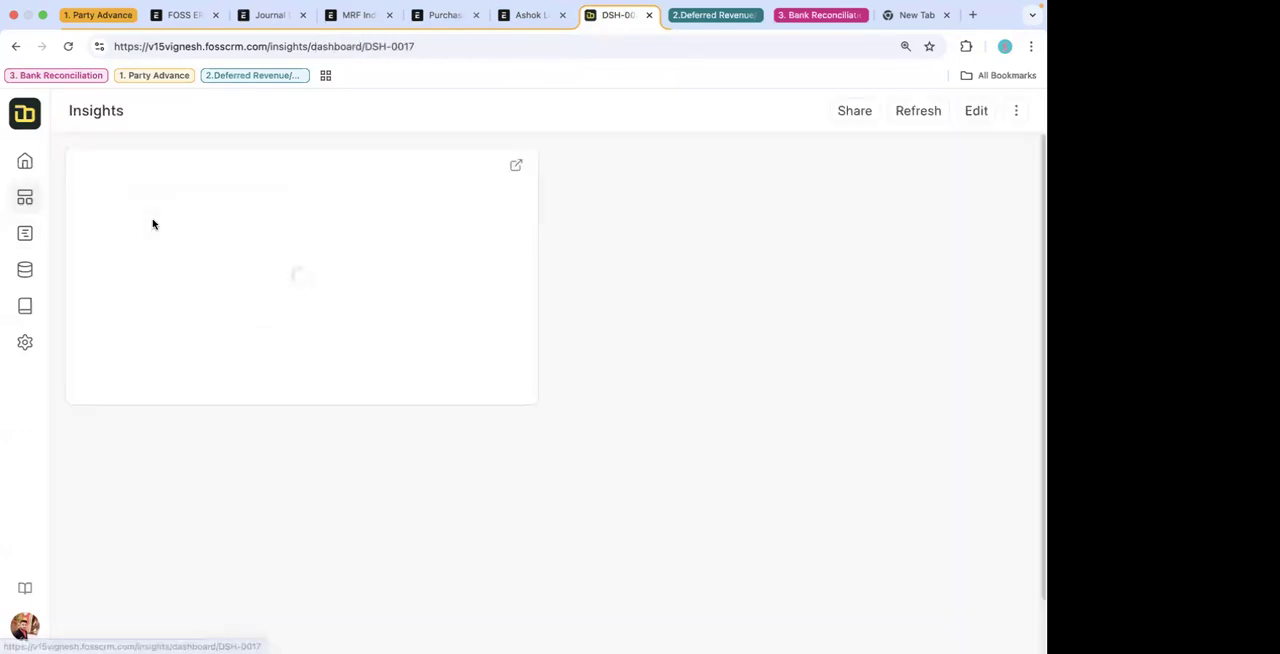
- Find the standard ERP Dashboard list in the adjacent browser tab, view it, and return to the Insights dashboard
click(530, 15)
click(166, 113)
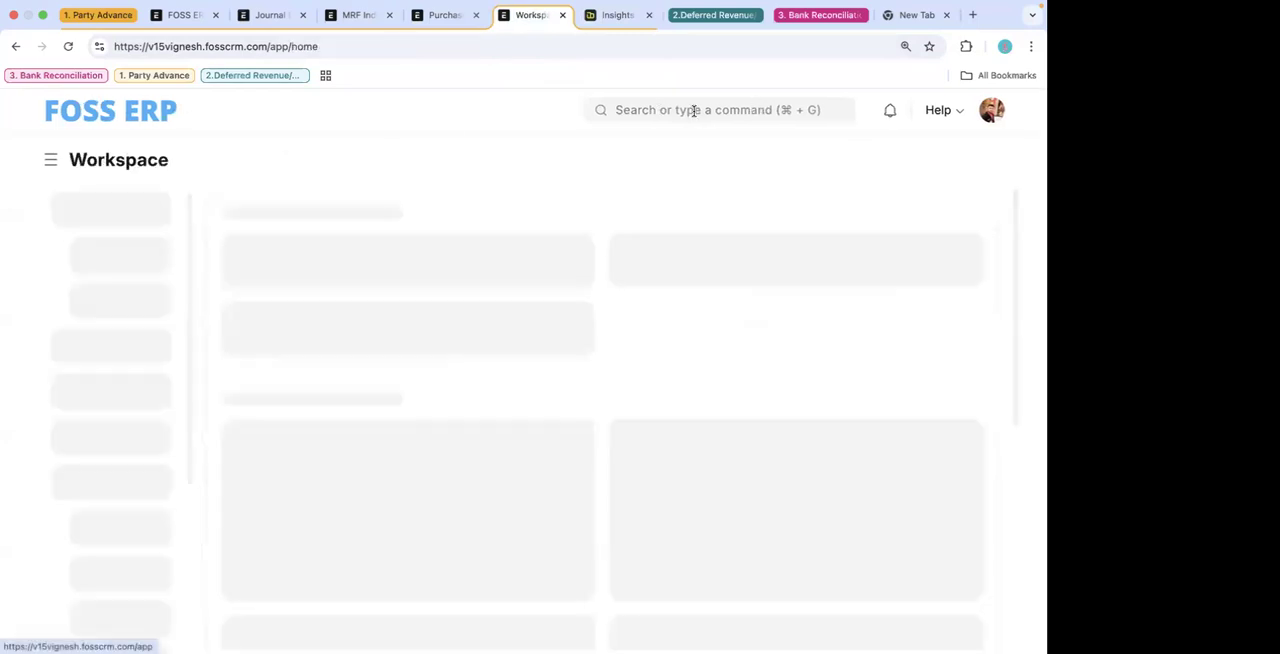
click(694, 110)
text(das)
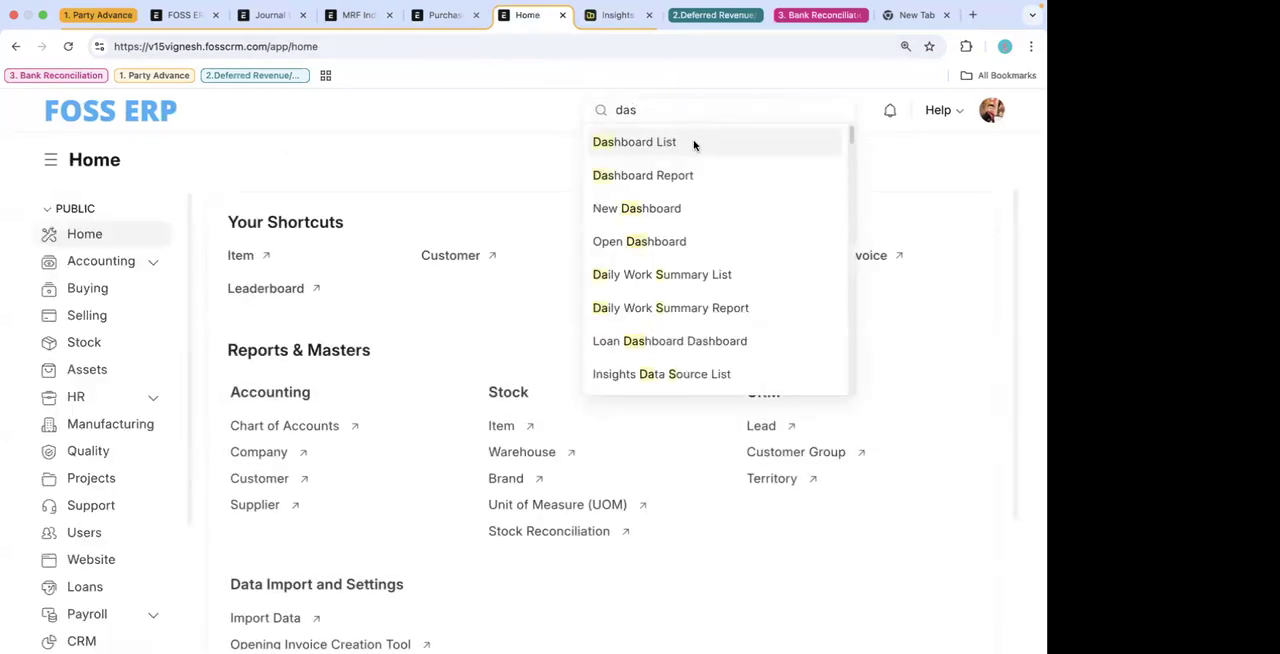
click(691, 143)
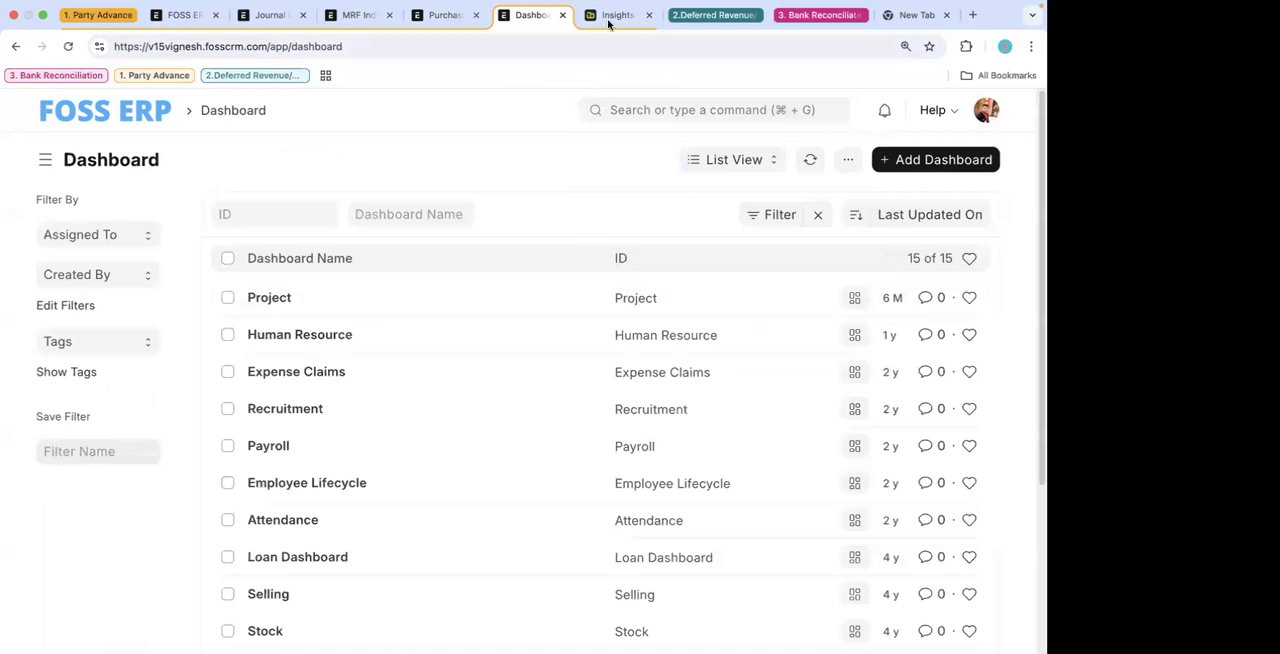
click(608, 22)
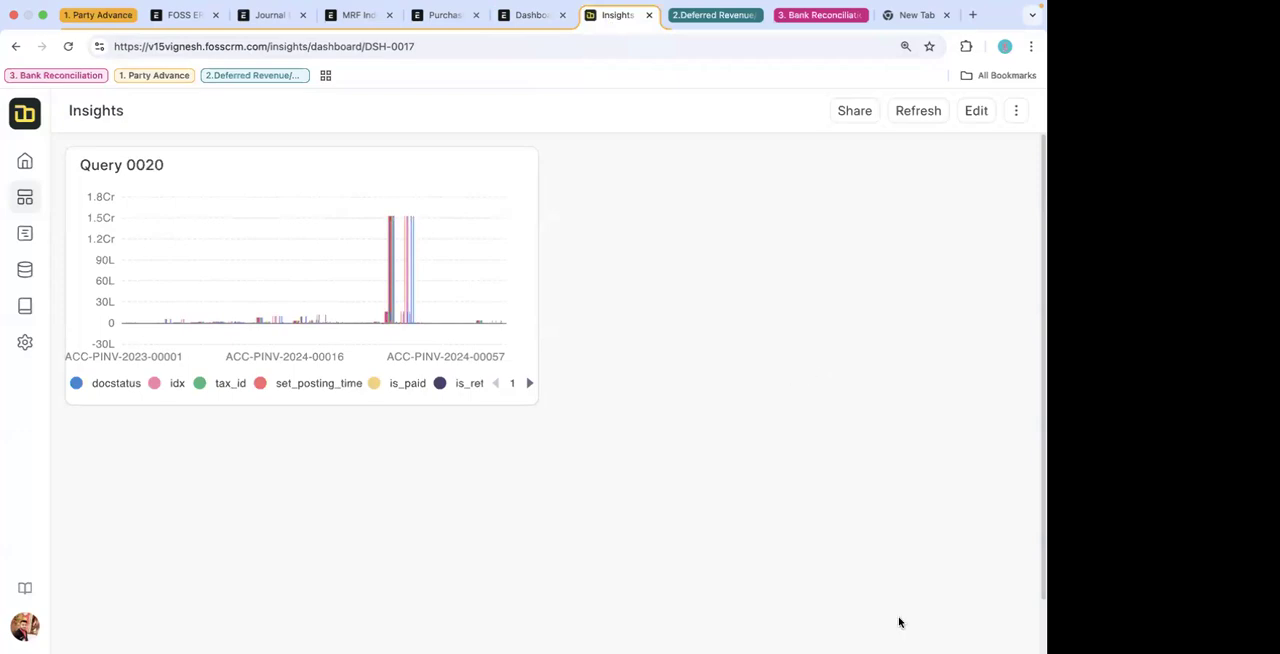
- Collapse the 1. Party Advance tab group, switch to the full-screen presentation, and advance from the Q&A slide to the Thank you slide
click(98, 15)
click(315, 15)
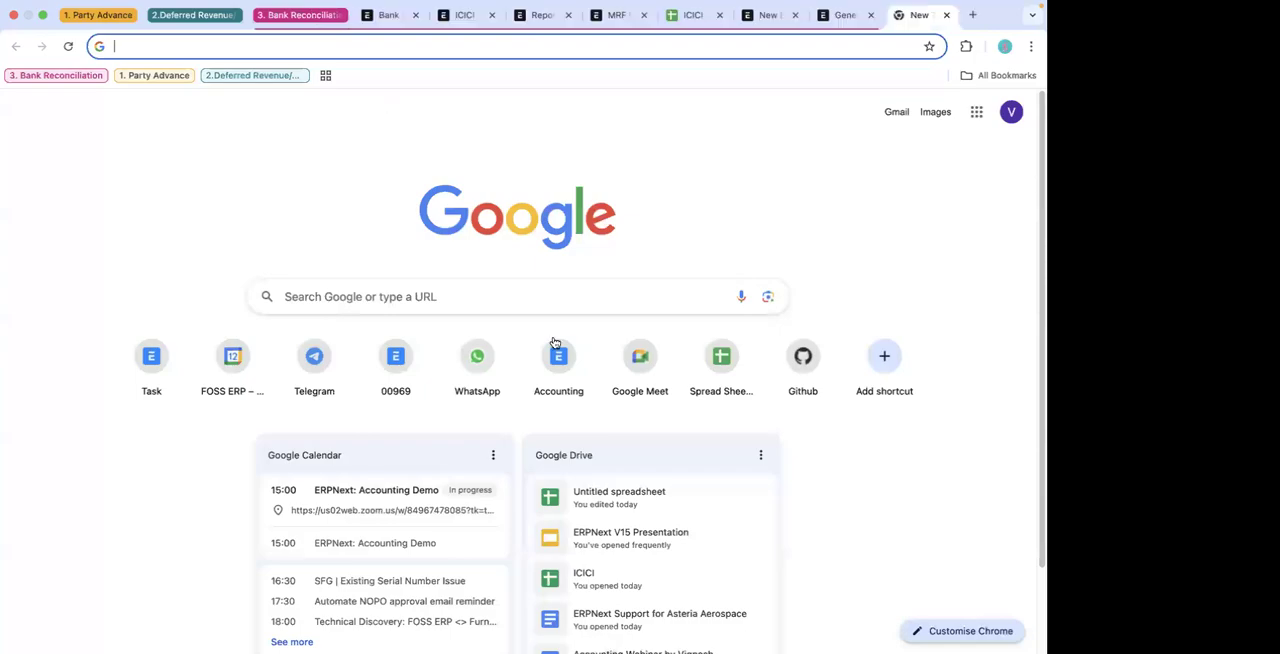
key(ctrl+Up)
click(651, 23)
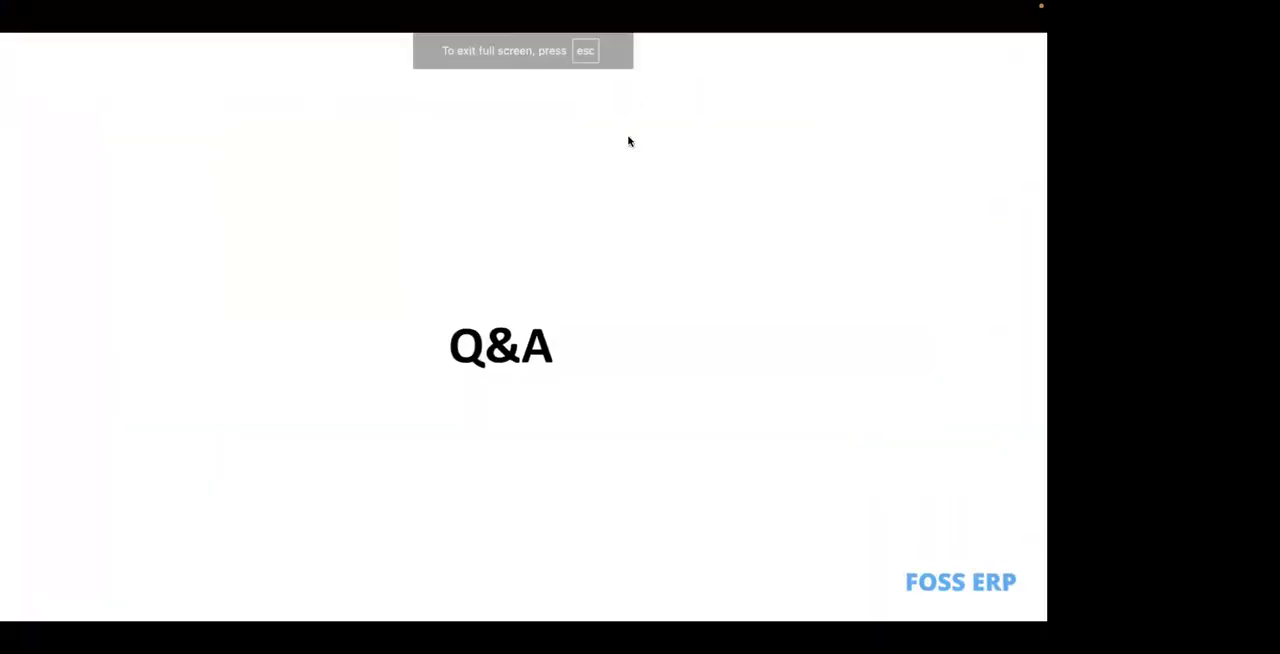
key(Right)
key(Right)
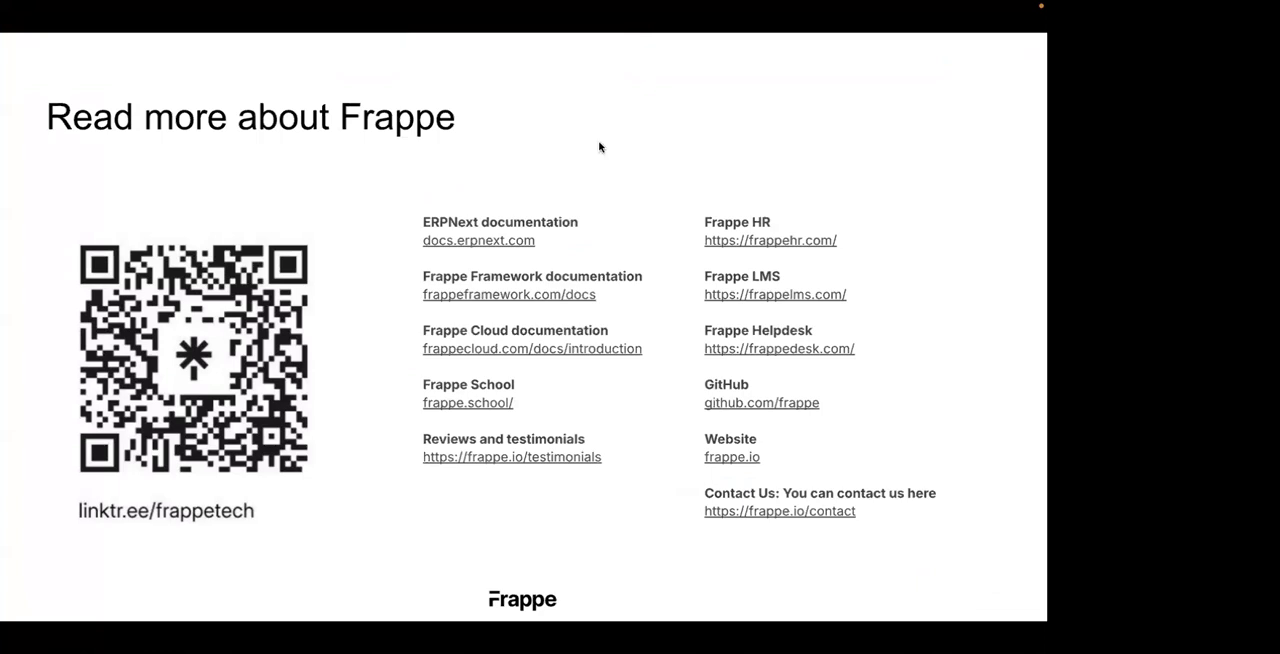
key(Right)
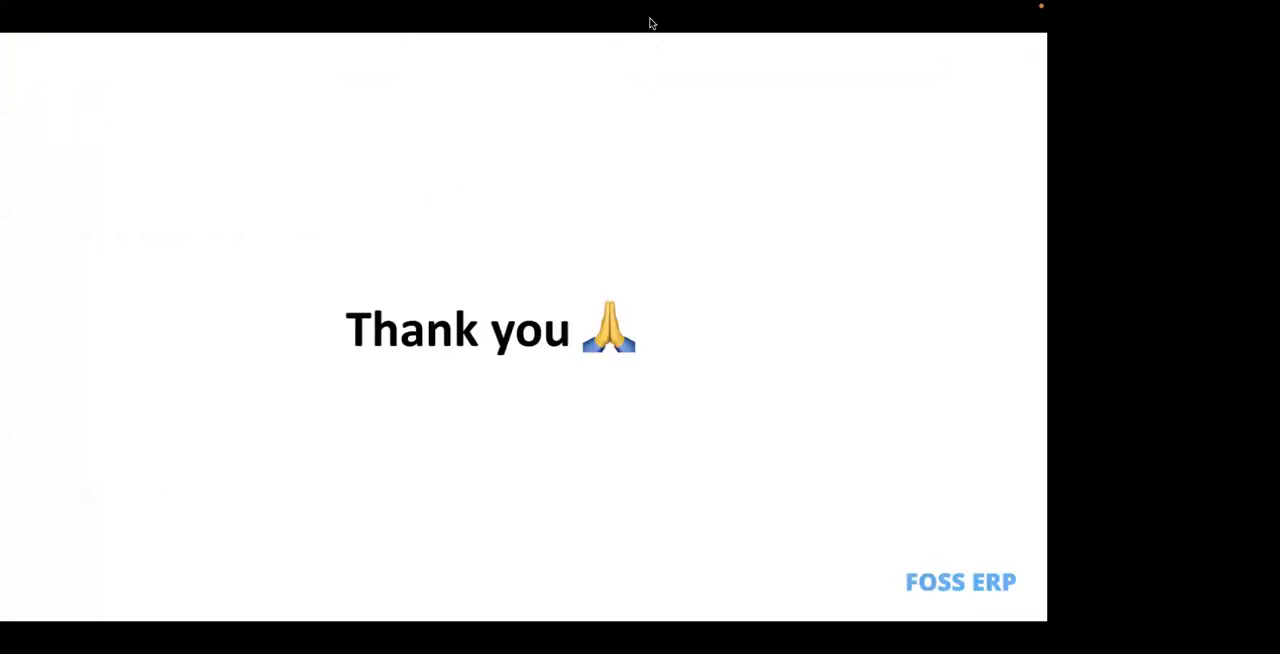
- Go back in the presentation to the "Read more about Frappe" slide
key(Left)
key(Right)
key(Left)
key(Left)
key(Right)
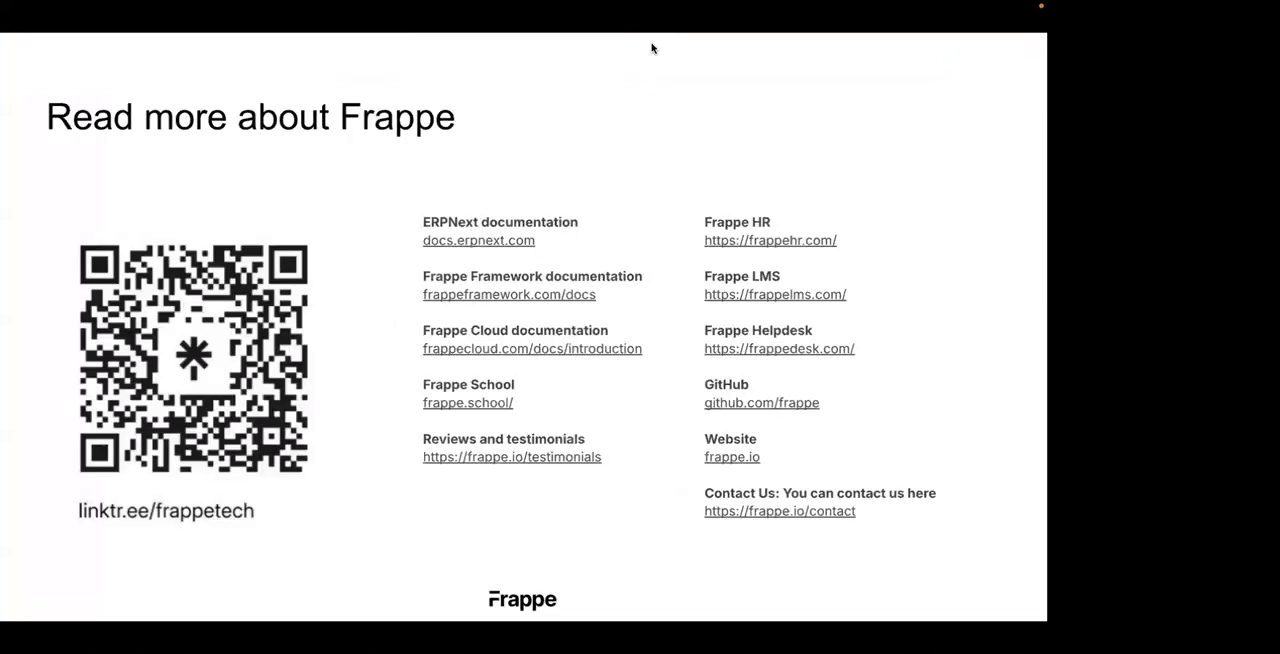
- Switch back to the browser, view Accounts Settings in the 2.Deferred Revenue tab group, collapse that group, and expand the 1. Party Advance group
key(ctrl+Left)
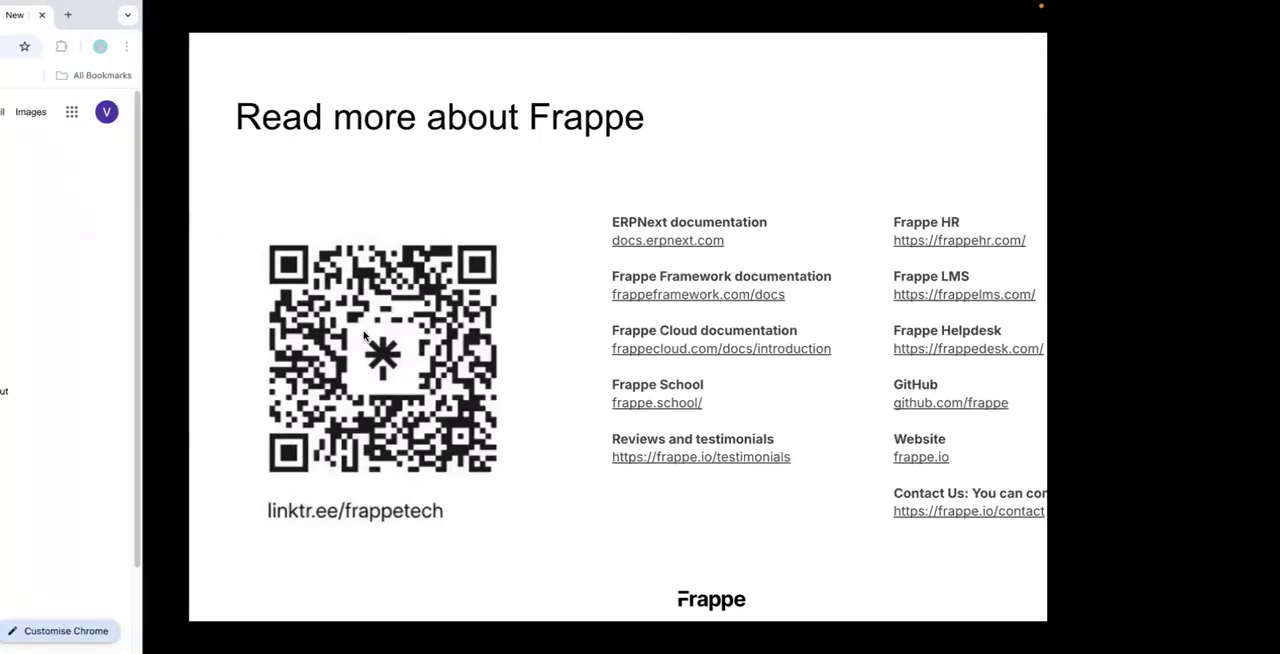
click(200, 16)
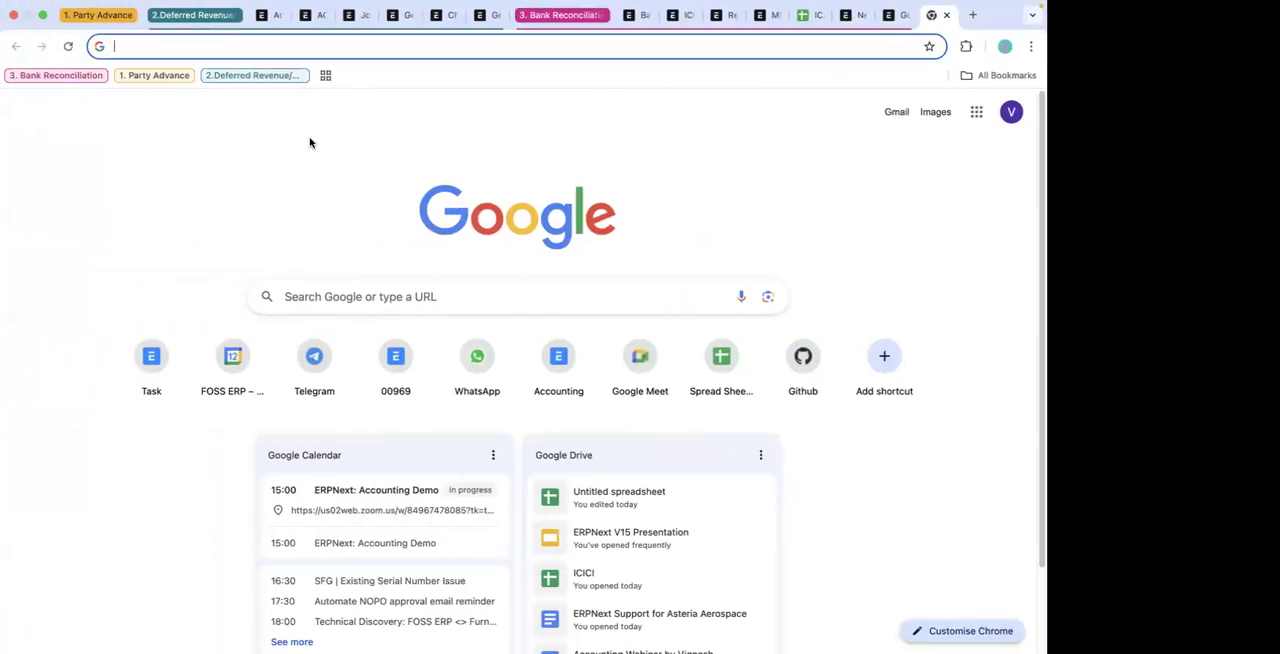
click(268, 16)
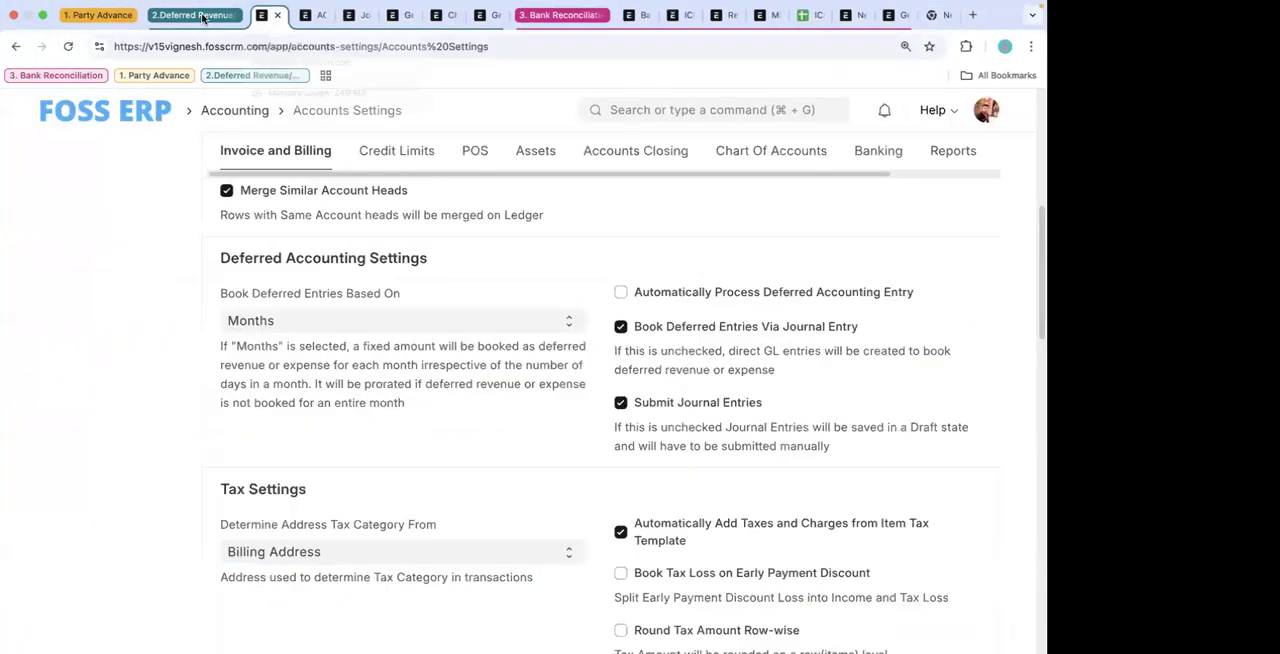
click(193, 15)
click(116, 31)
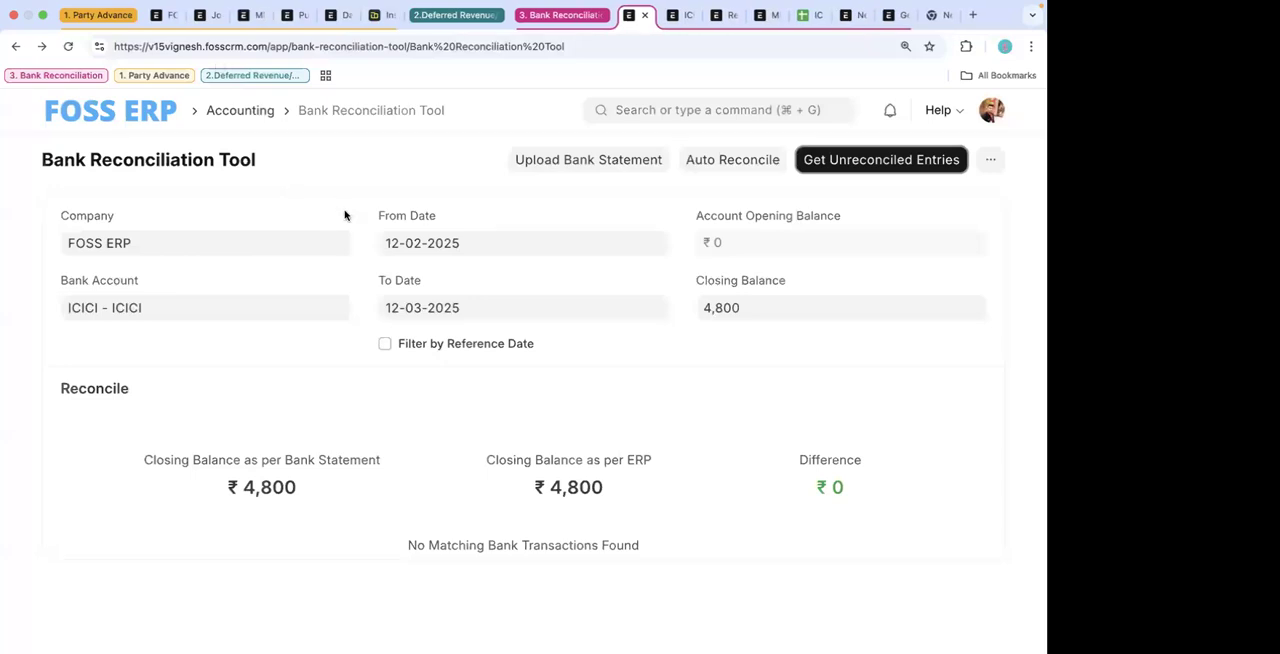
- View the Journal Entry list and the FOSS ERP company's Advance Payments settings, and collapse the 1. Party Advance tab group
click(168, 18)
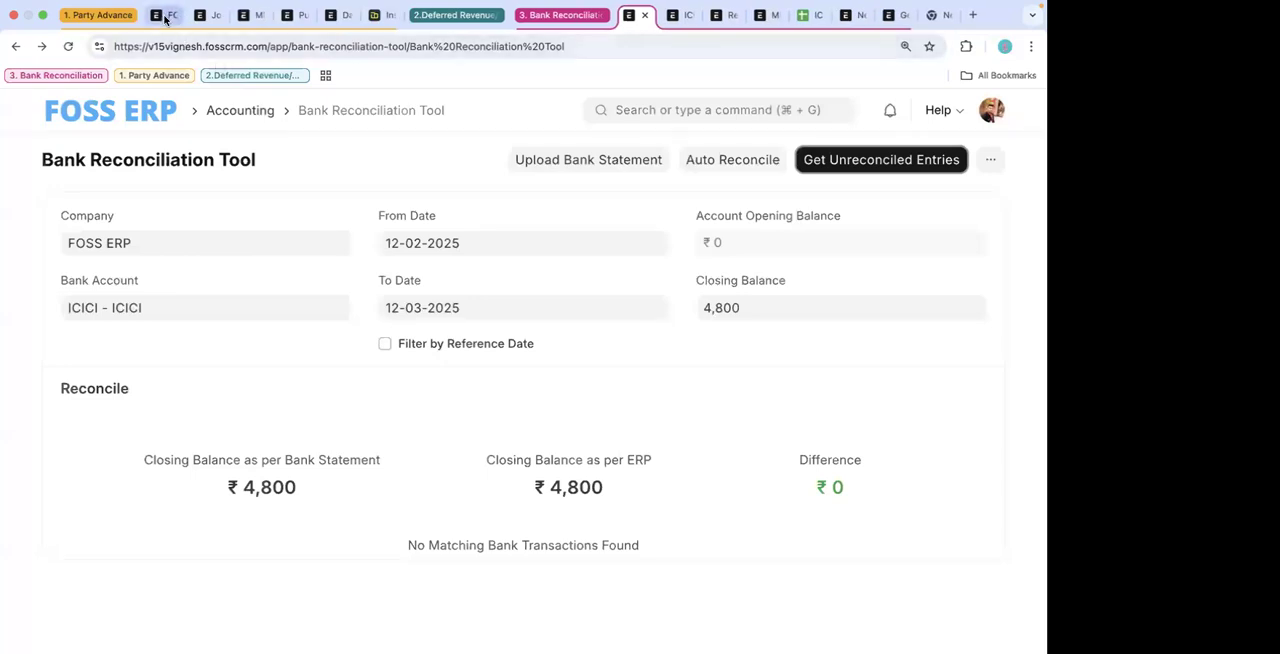
click(207, 16)
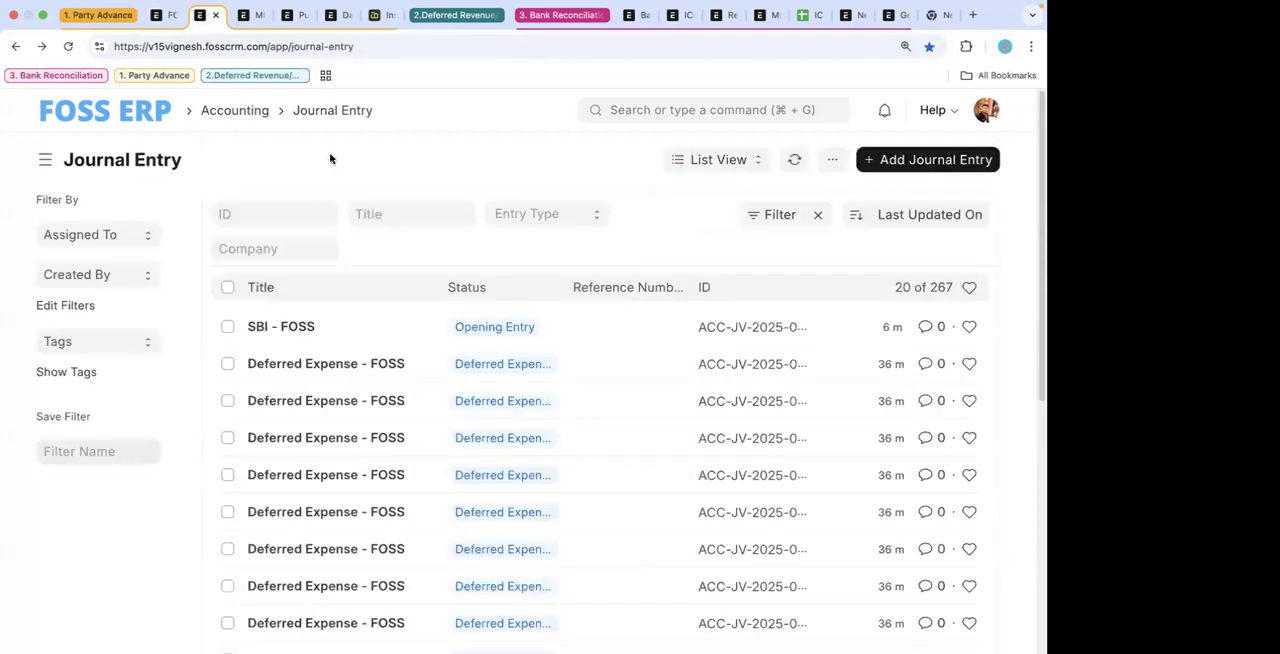
click(160, 15)
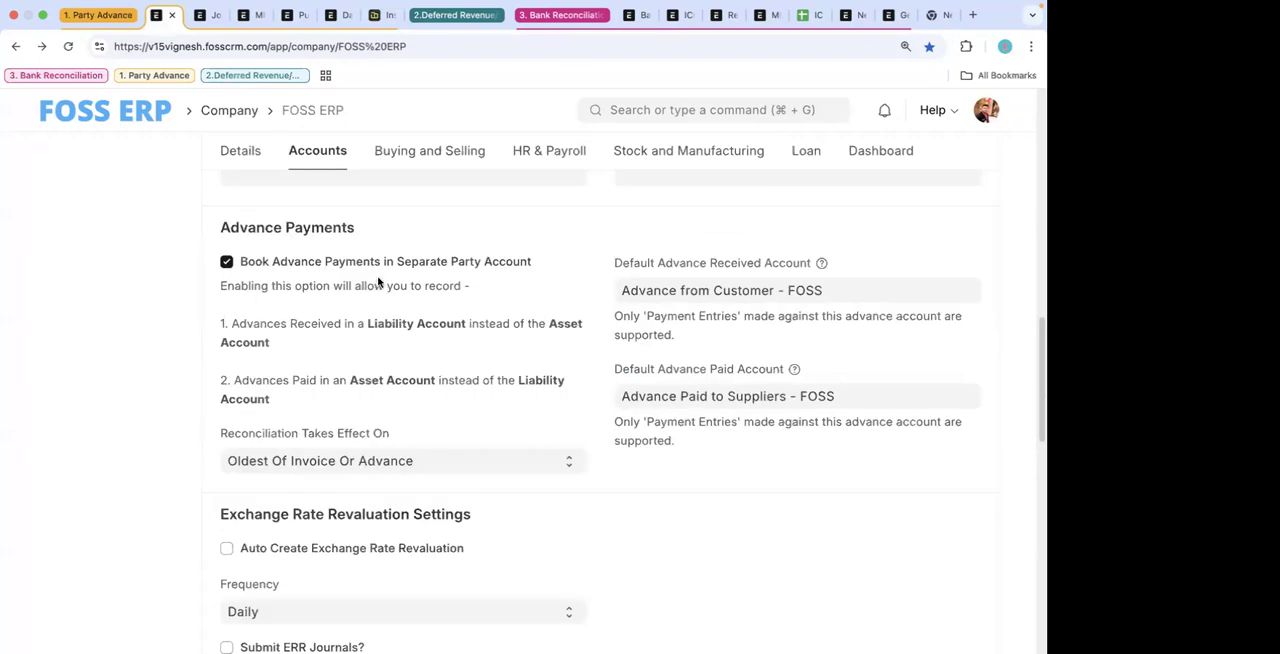
click(101, 15)
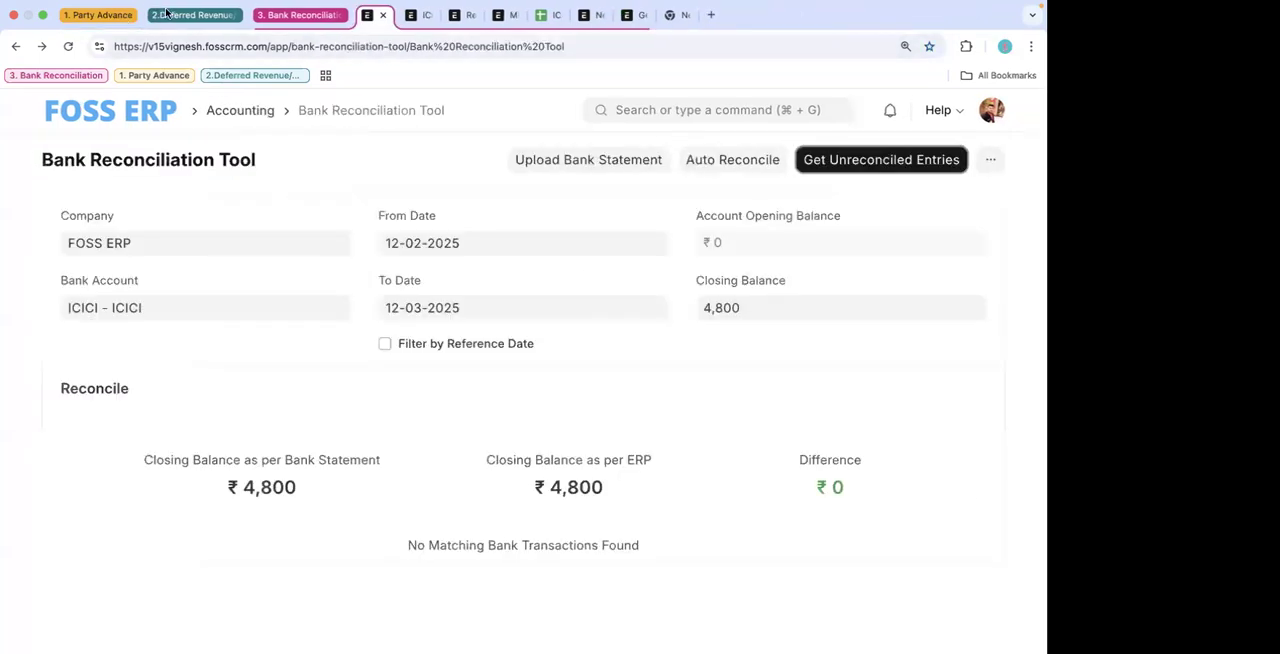
- Expand the 1. Party Advance tab group and view the default accounts in the FOSS ERP company's Accounts settings
click(101, 15)
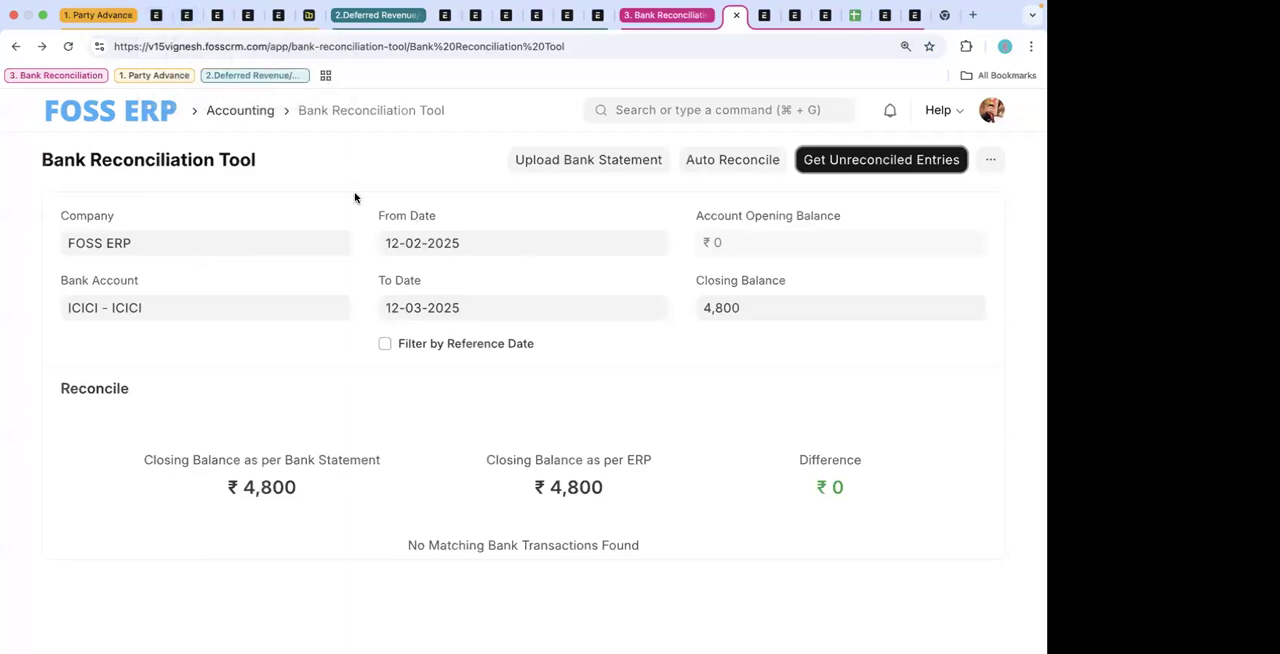
mouse_move(1029, 17)
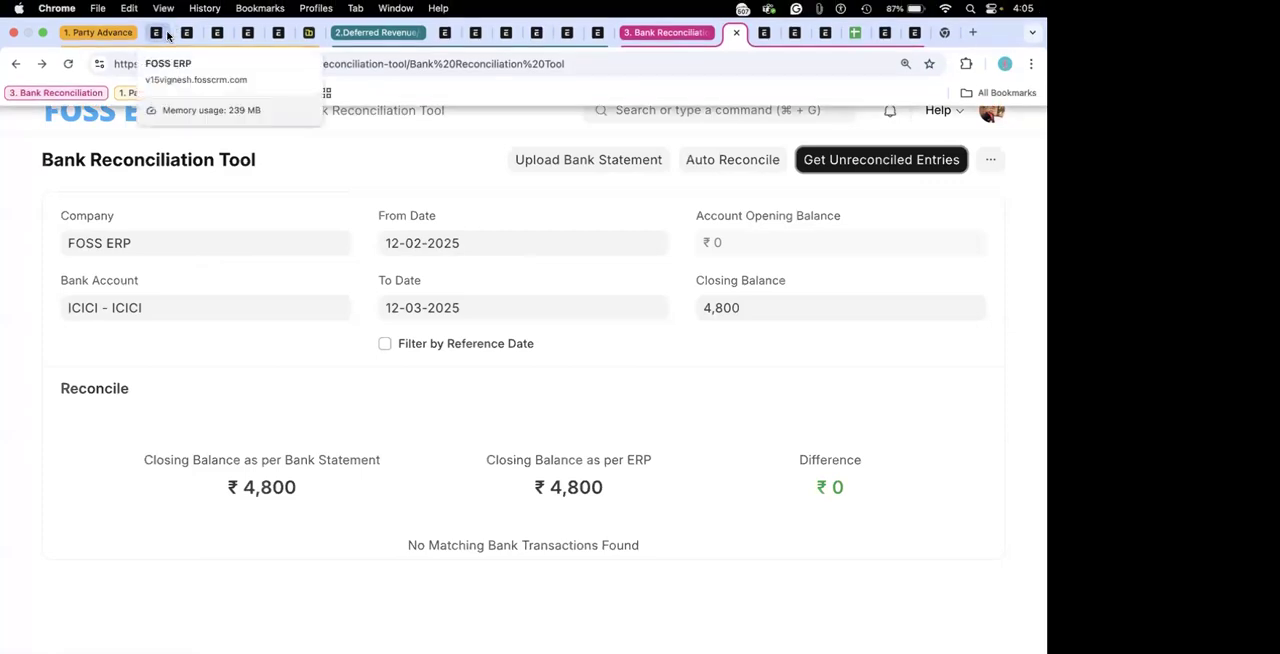
click(110, 33)
click(111, 38)
click(148, 37)
scroll(375, 240, up, 1)
scroll(374, 238, up, 10)
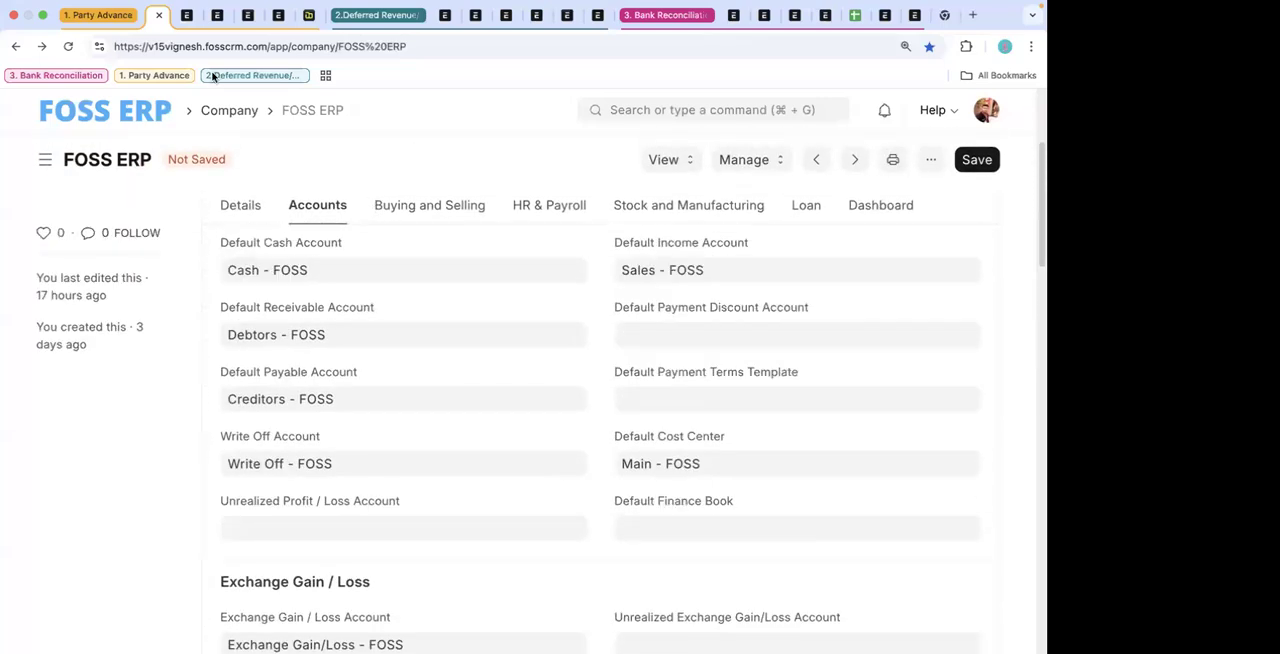
- View the transition rules of the Purchase Invoice Approval workflow and return to the Journal Entry list
click(190, 17)
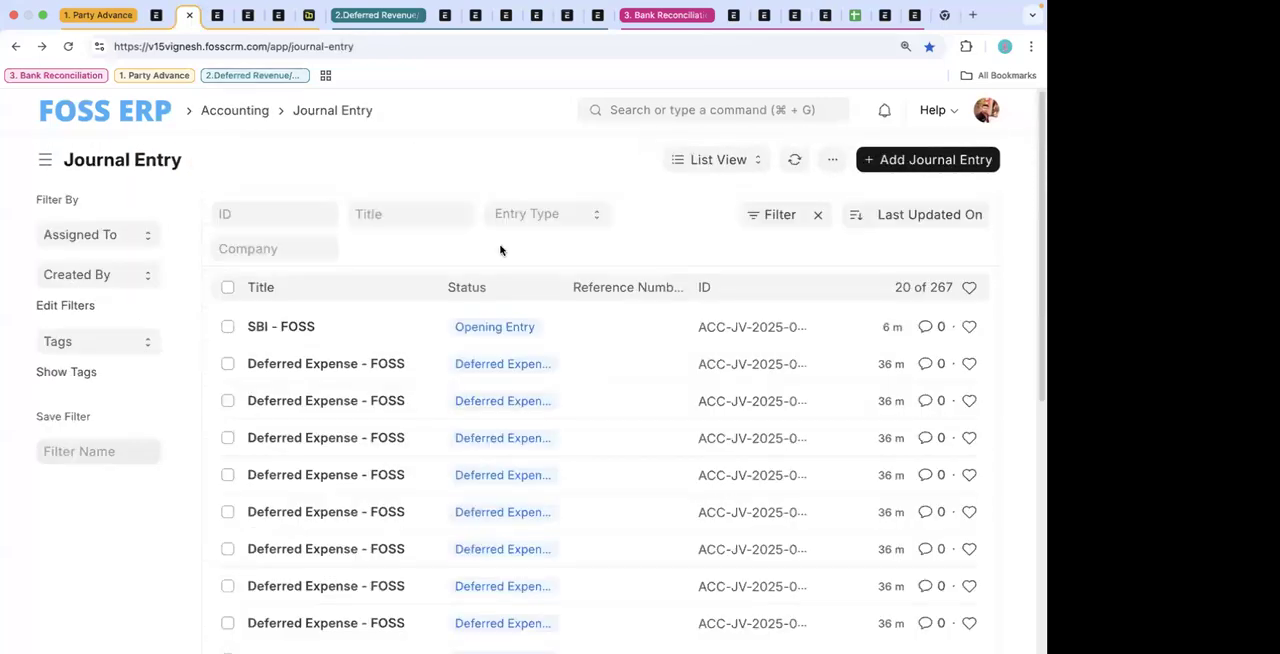
click(248, 15)
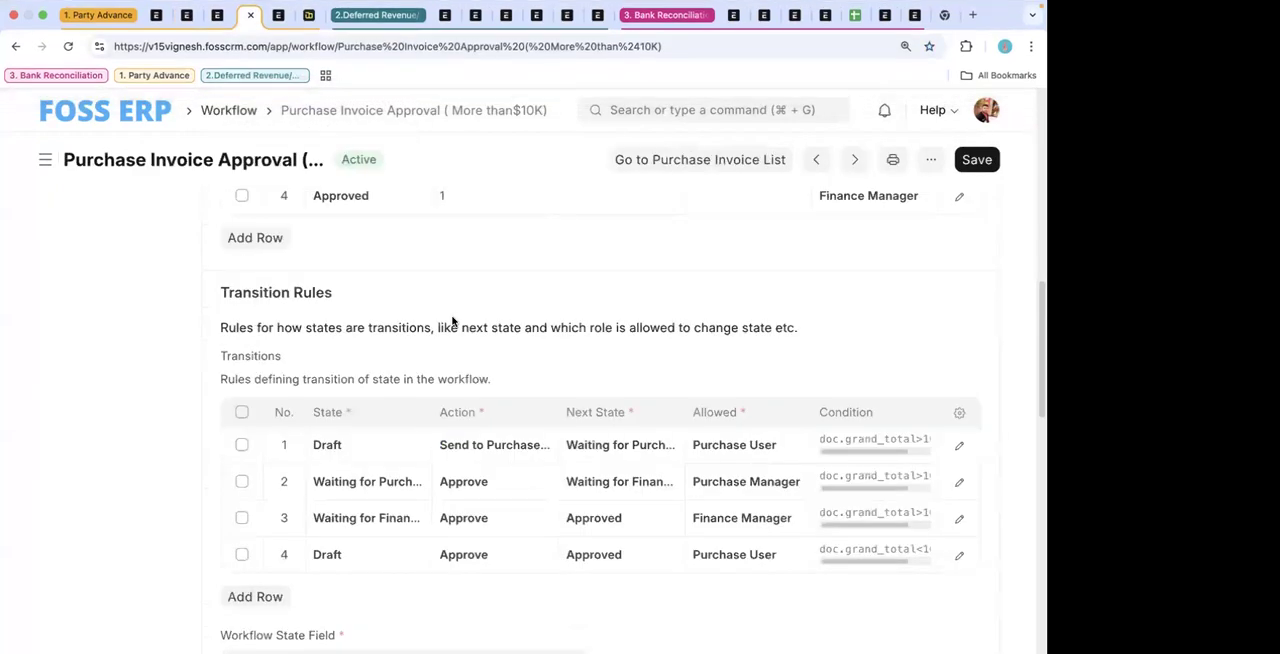
click(186, 17)
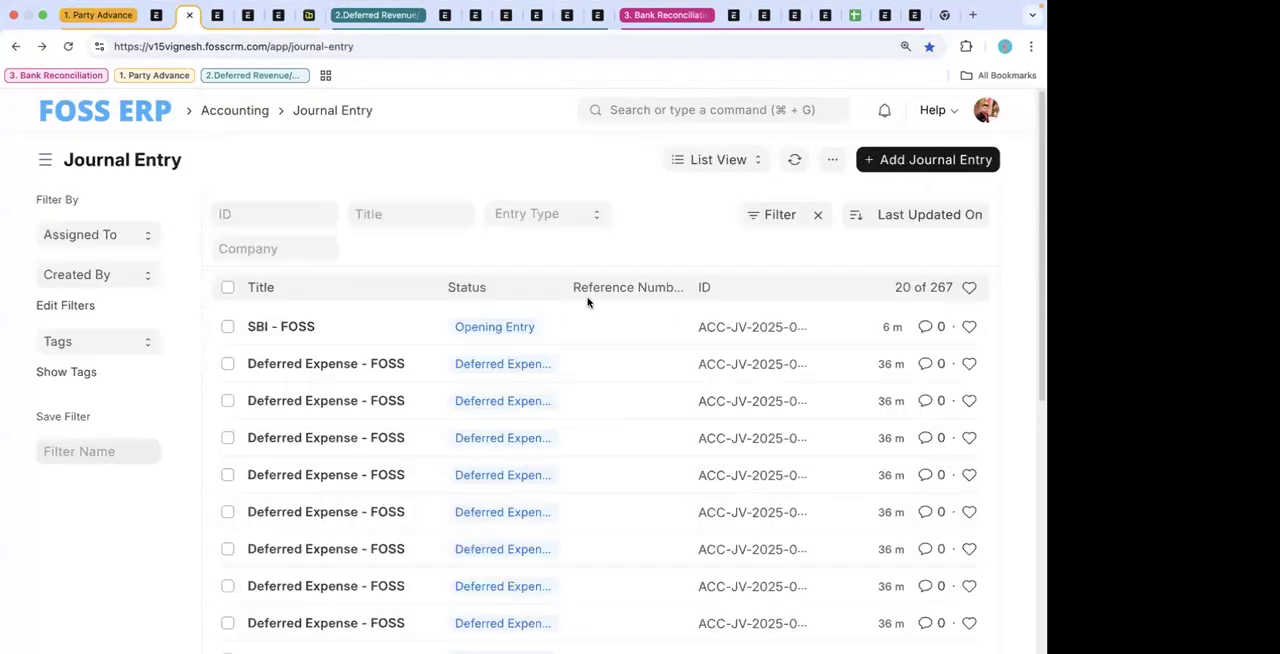
click(632, 110)
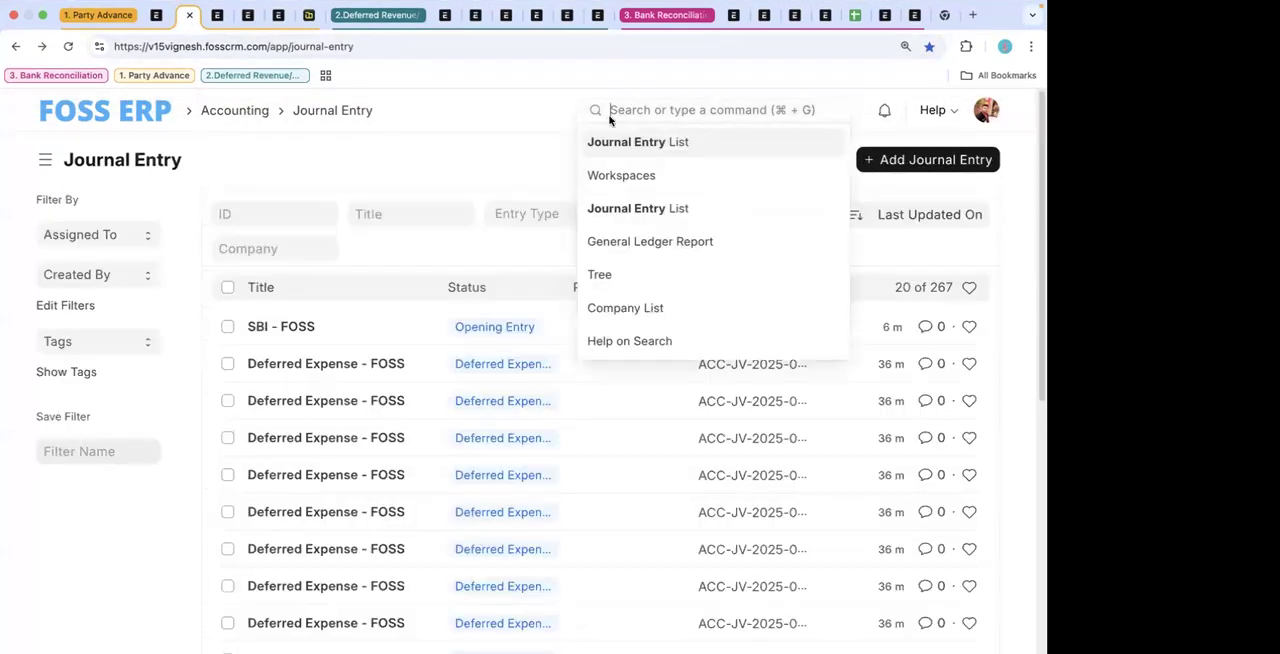
- Leave the FOSS ERP company record for the home workspace and open the Purchase Invoice list by searching for "purchase in"
click(157, 17)
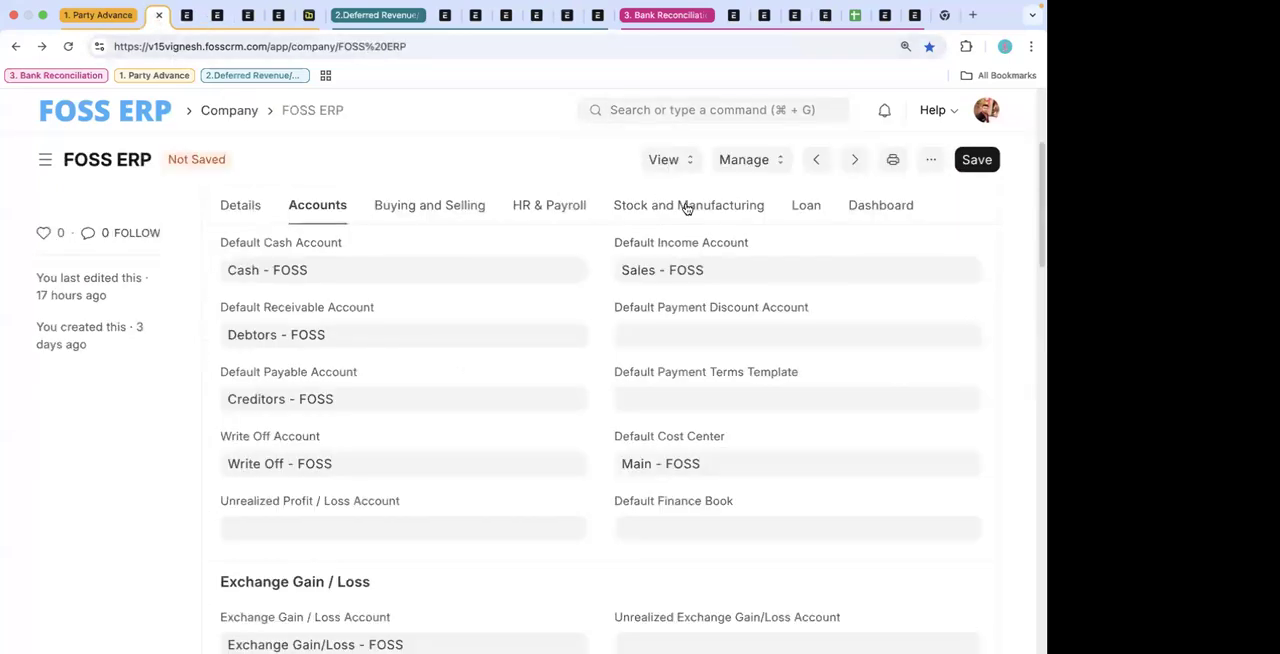
click(160, 119)
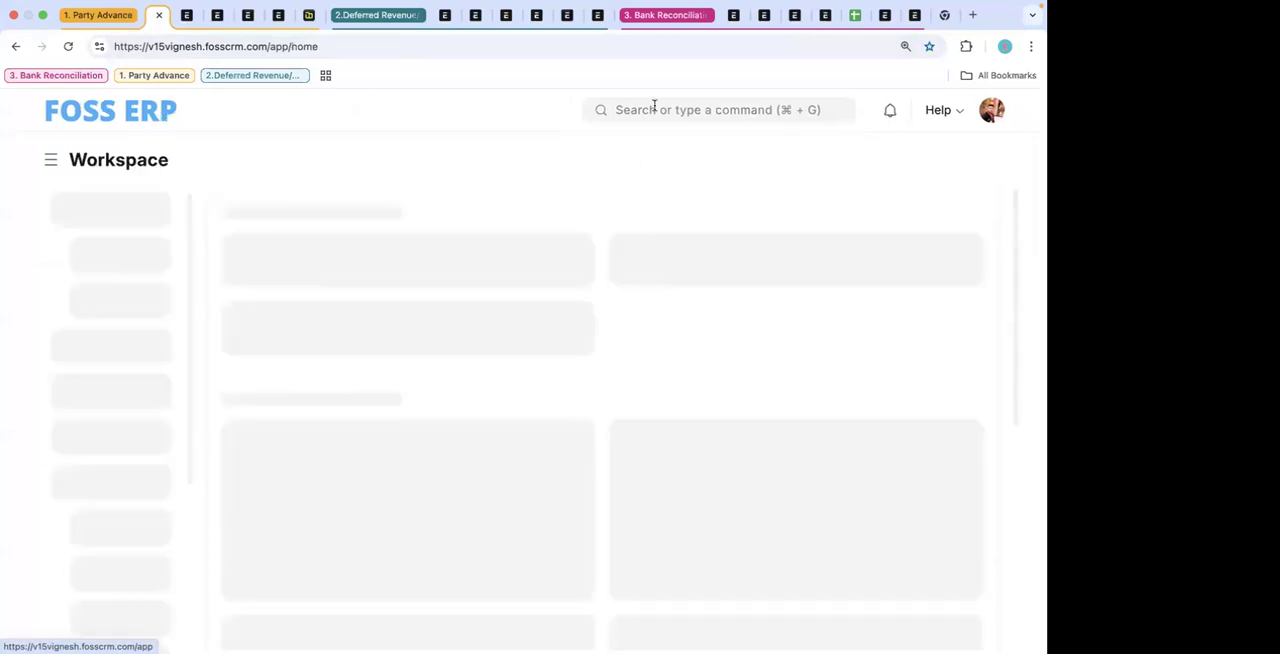
click(652, 110)
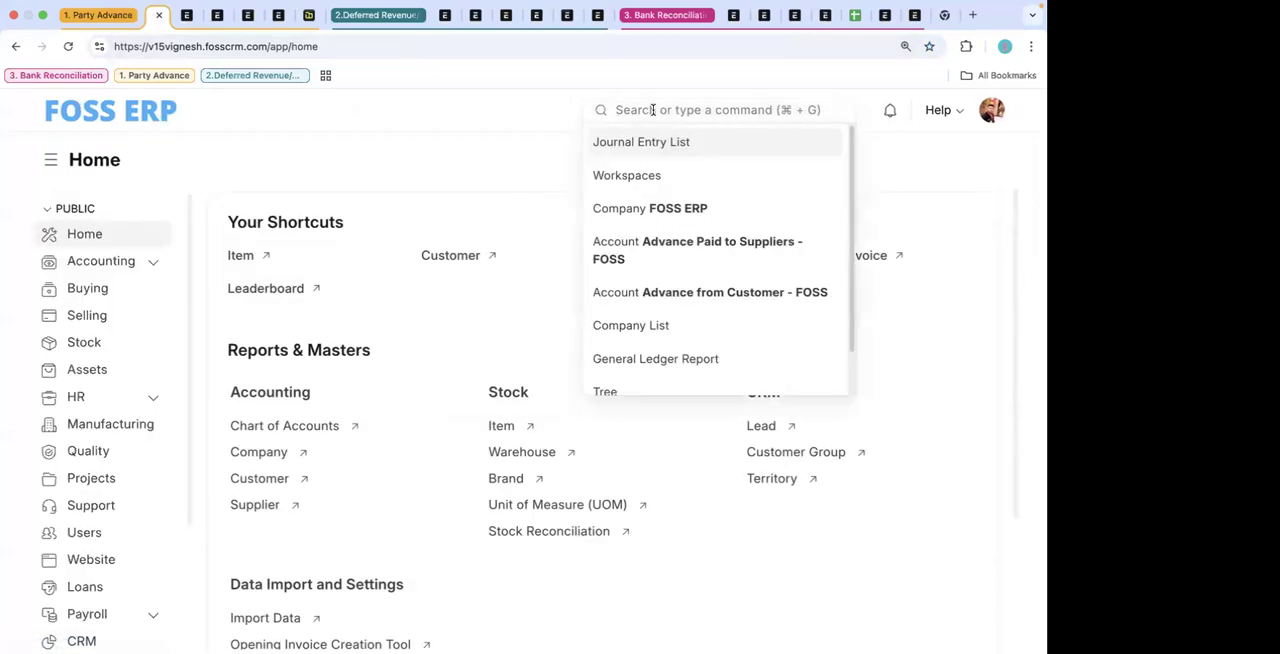
text(p)
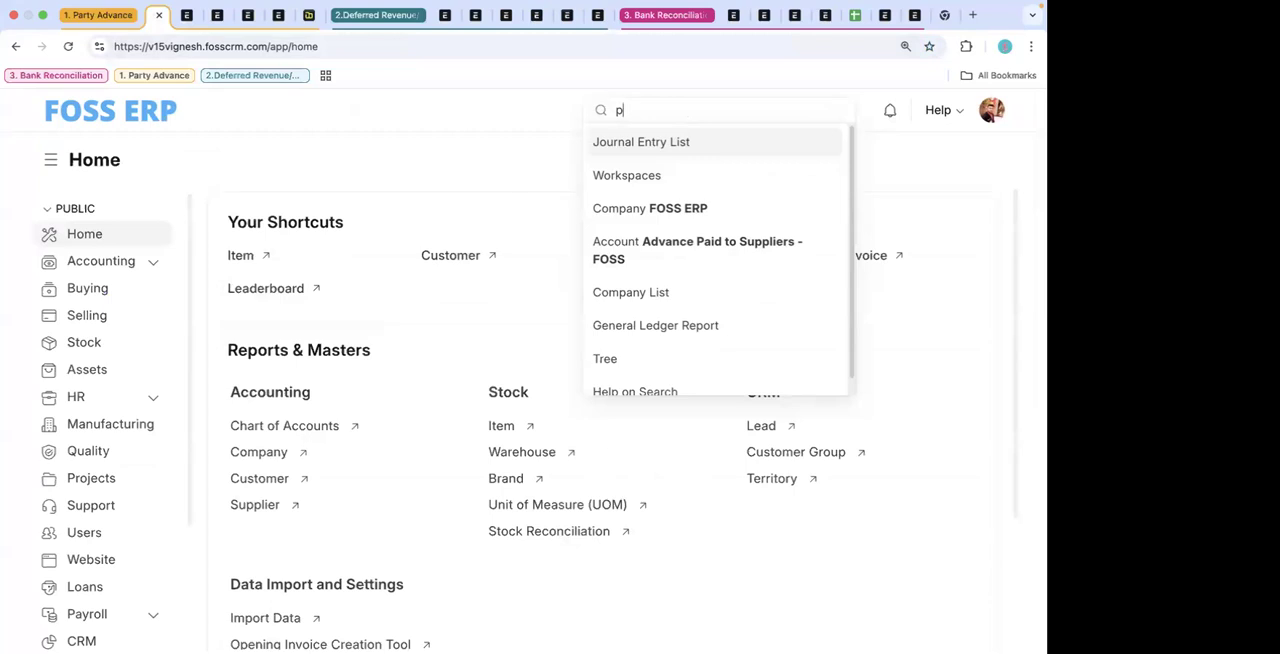
text(urchase in)
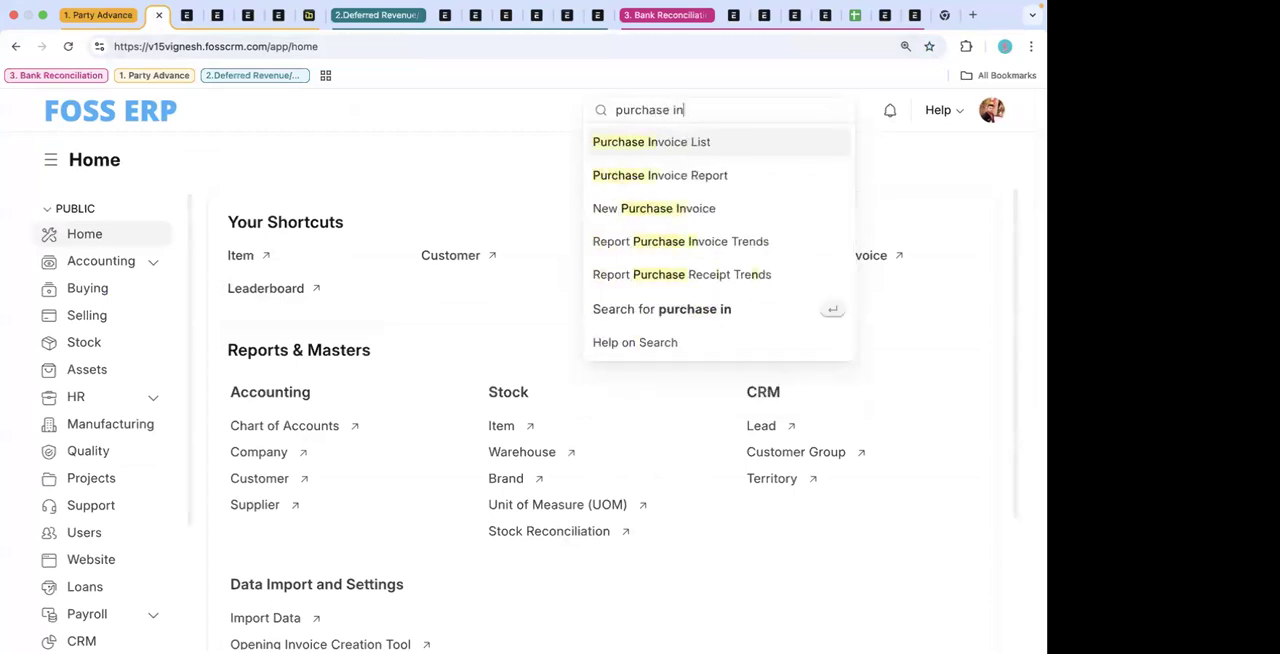
click(640, 145)
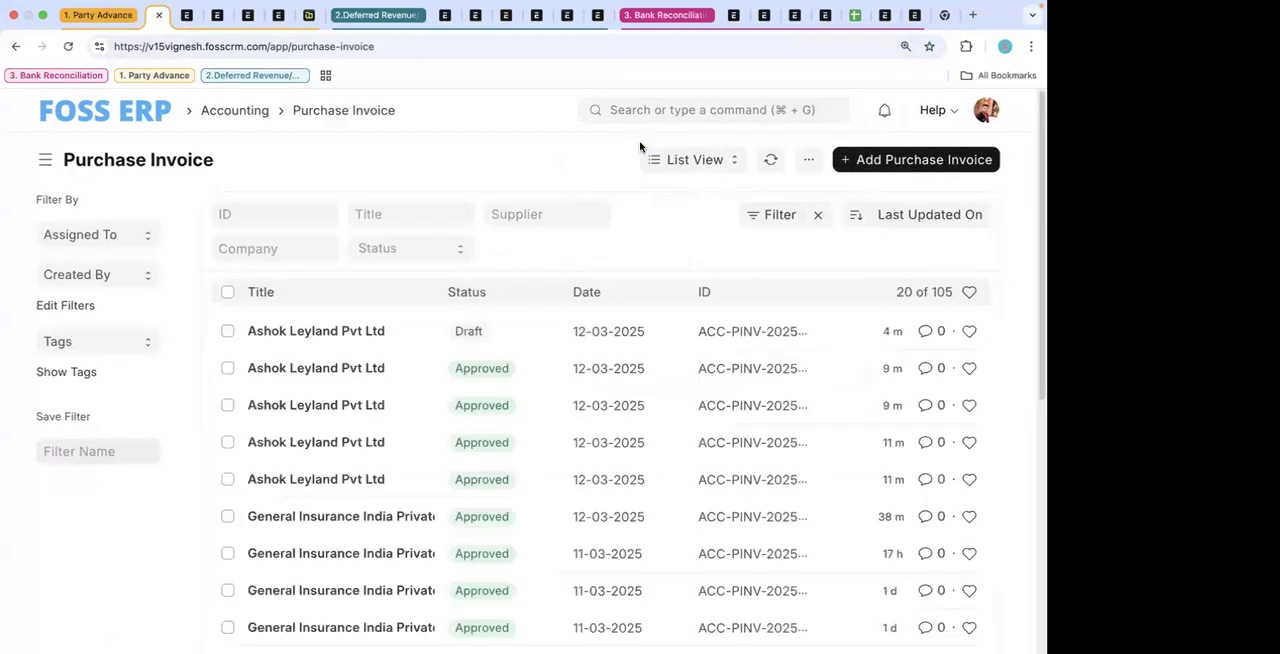
- Search for the Sales Invoice list, open it, and start a new sales invoice
click(641, 112)
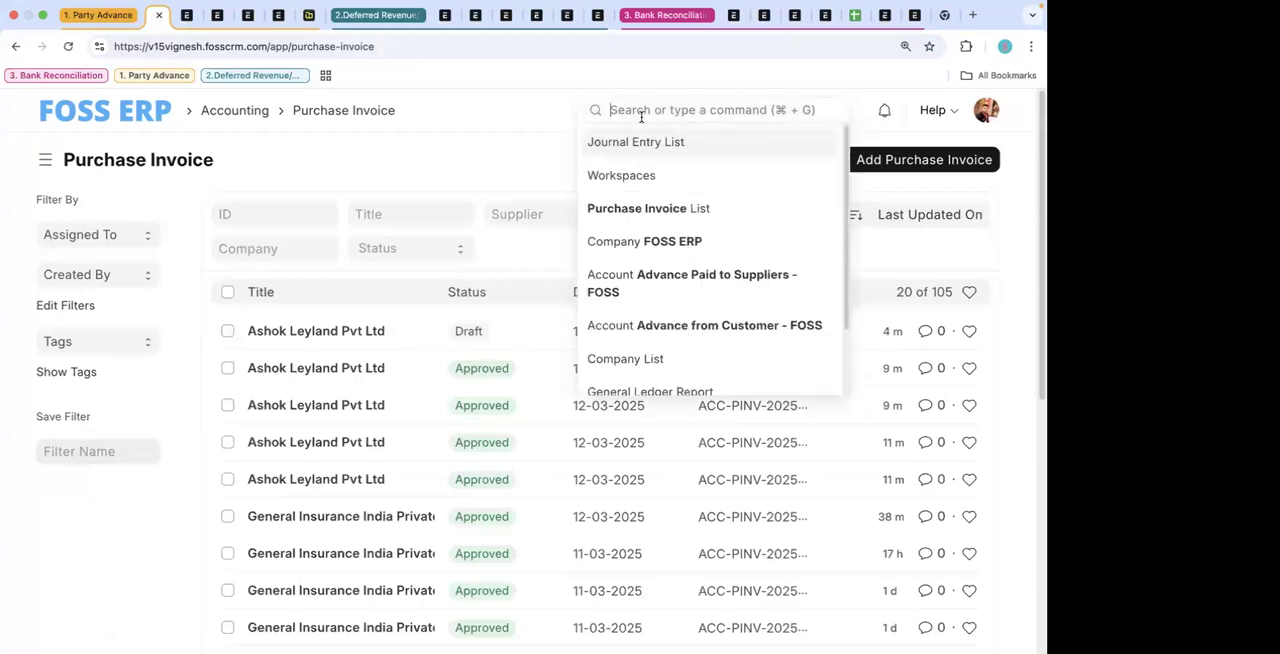
text(sales in)
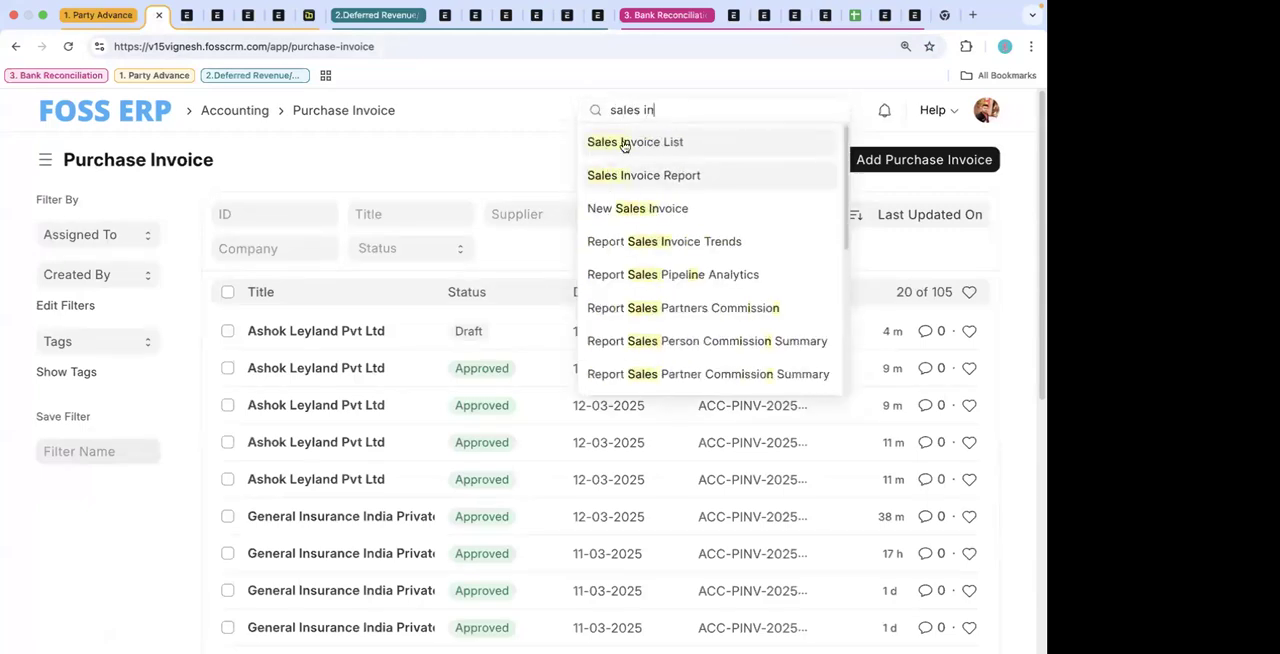
click(621, 145)
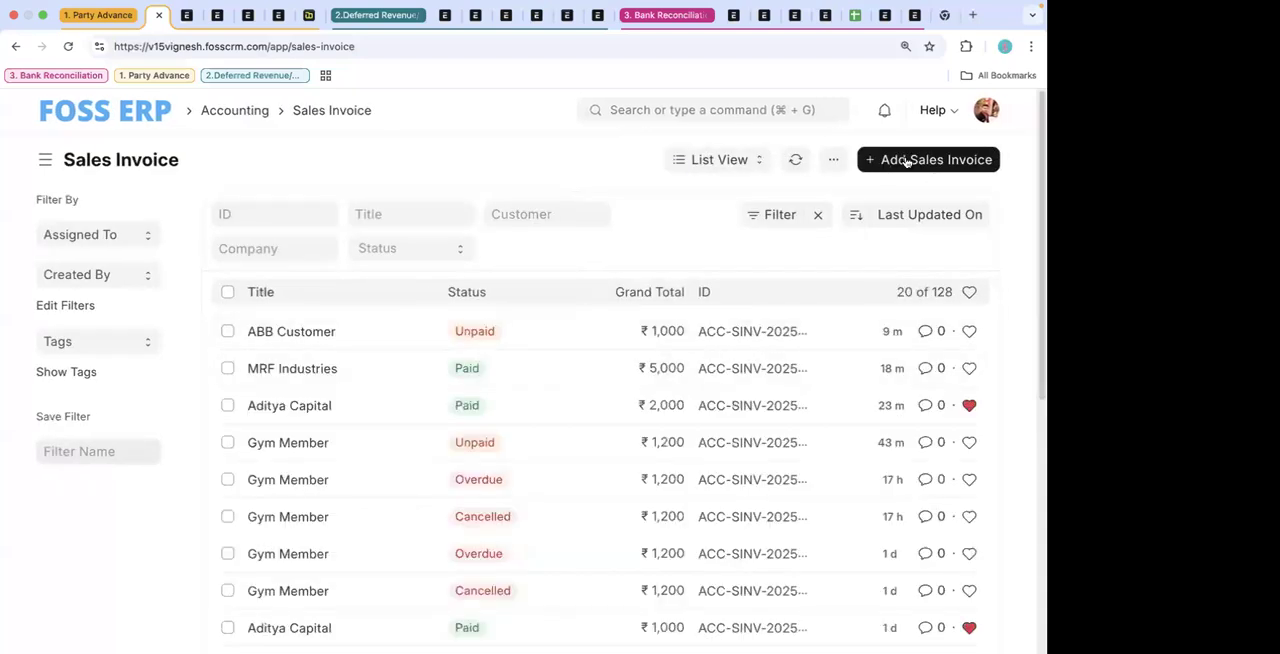
click(906, 160)
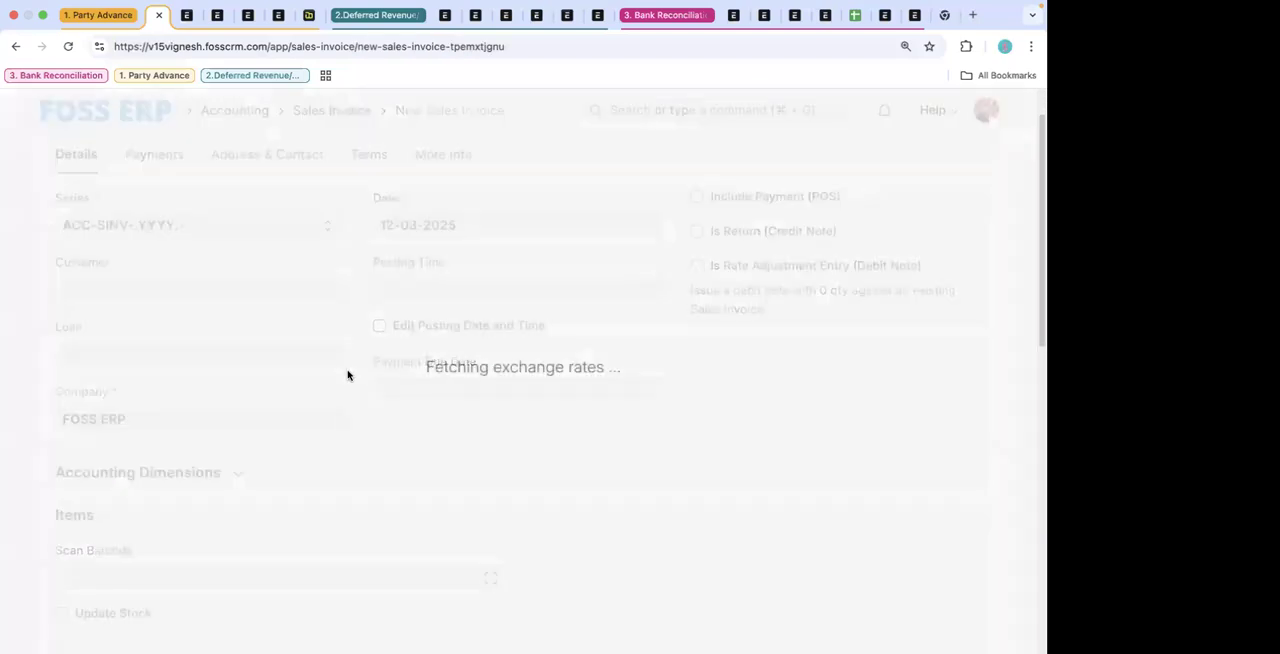
- Set the customer of the new sales invoice to Ford International Ltd
scroll(300, 360, down, 1)
click(241, 292)
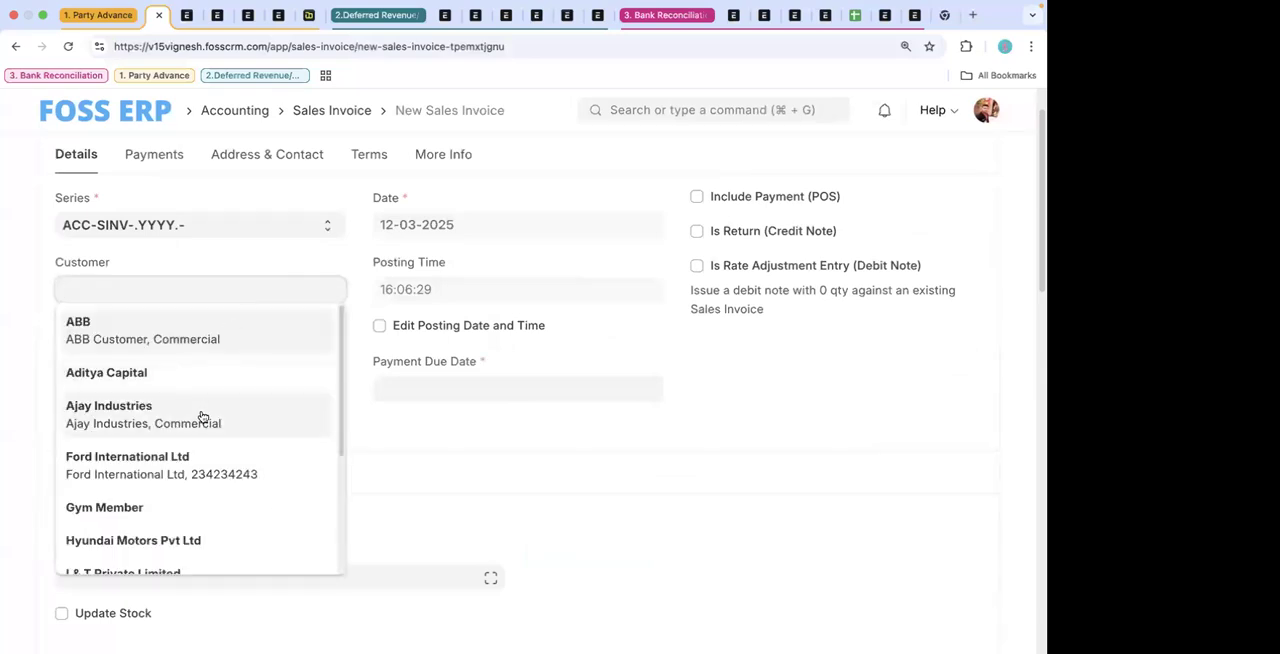
scroll(202, 416, down, 1)
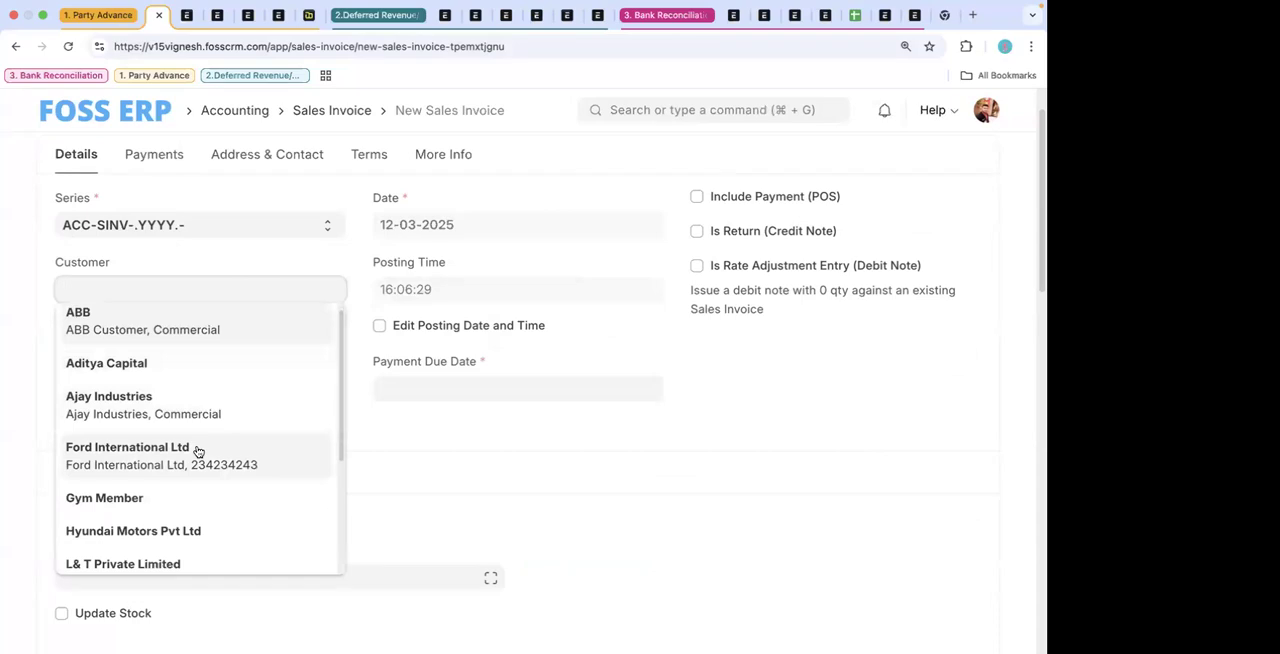
click(198, 452)
- Browse the items available for the first row of the sales invoice's Items table
scroll(337, 452, down, 2)
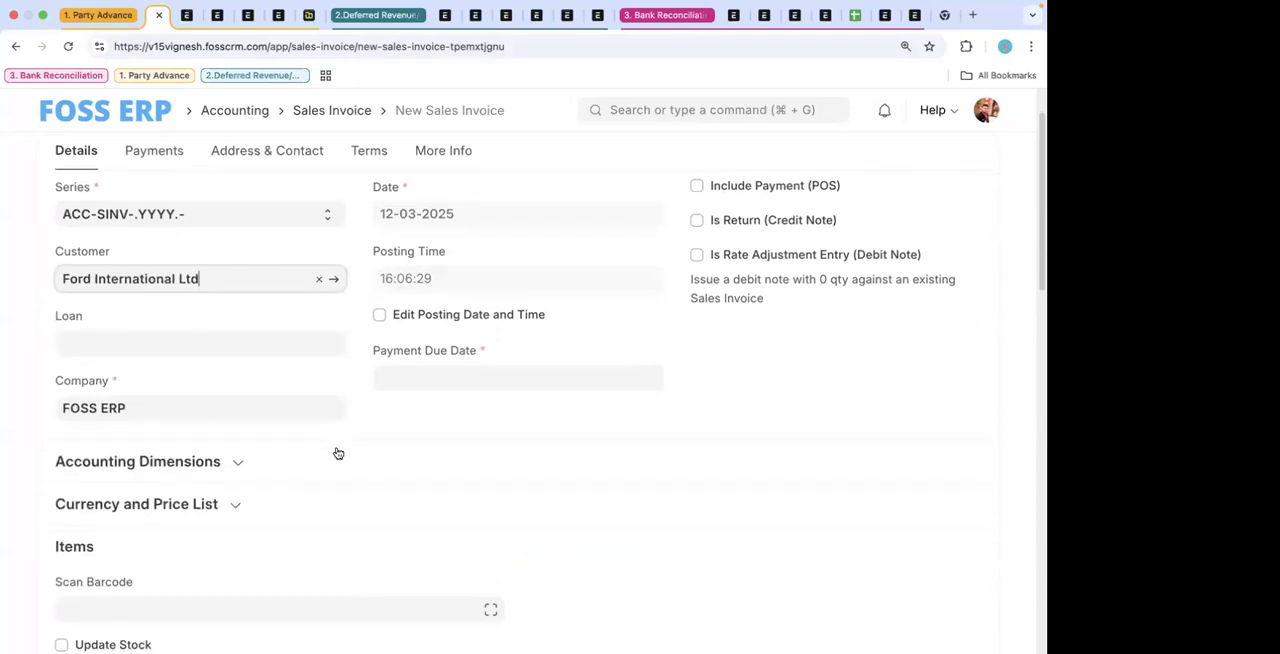
scroll(337, 453, down, 3)
click(320, 501)
scroll(320, 501, down, 2)
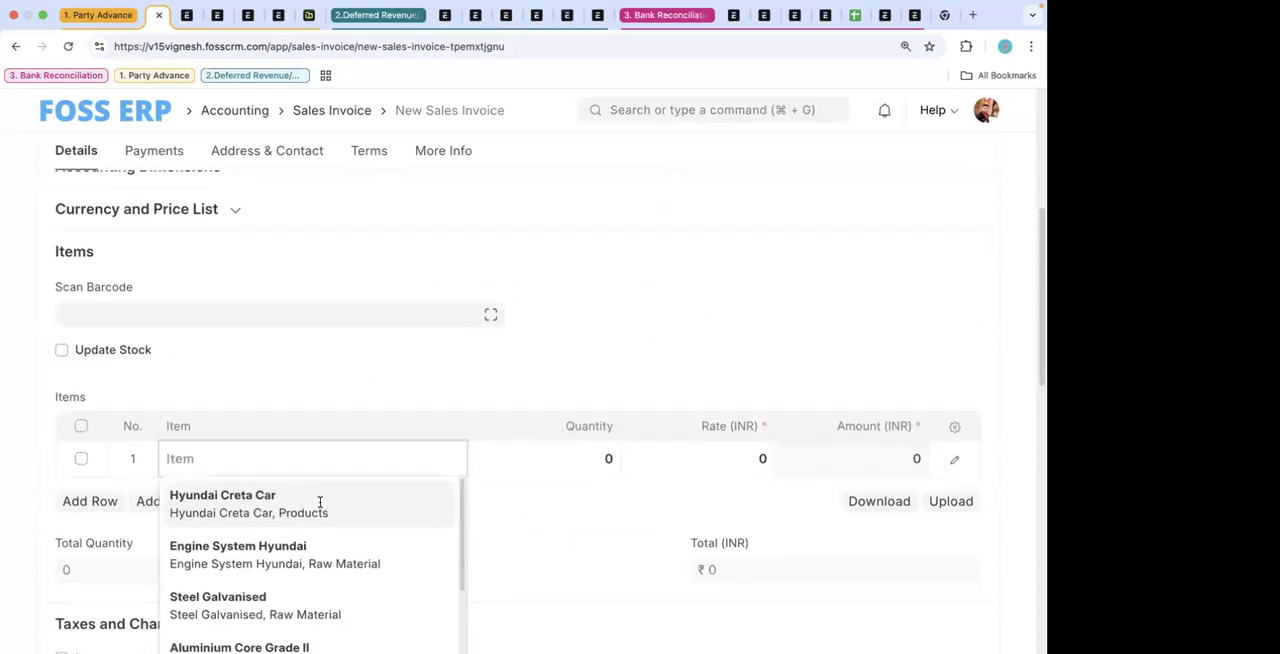
scroll(323, 588, down, 4)
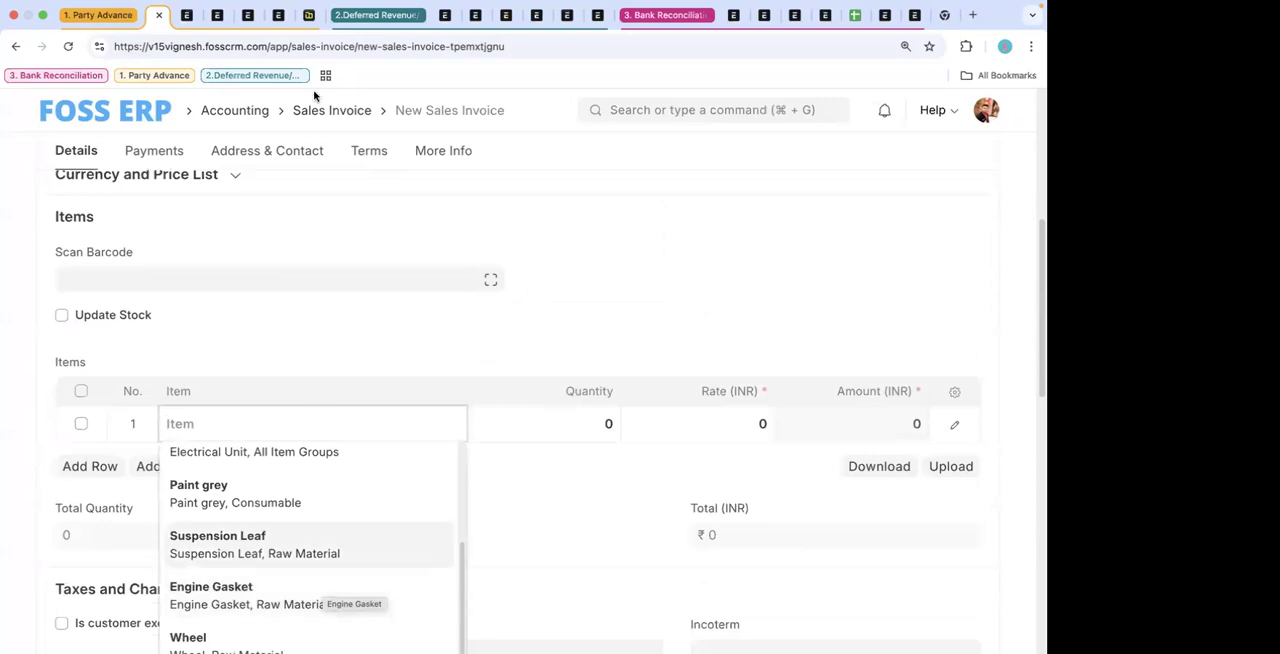
- From the Journal Entry page, search for "TDC", open the TDS Computation Summary report, and dismiss its error message
click(186, 14)
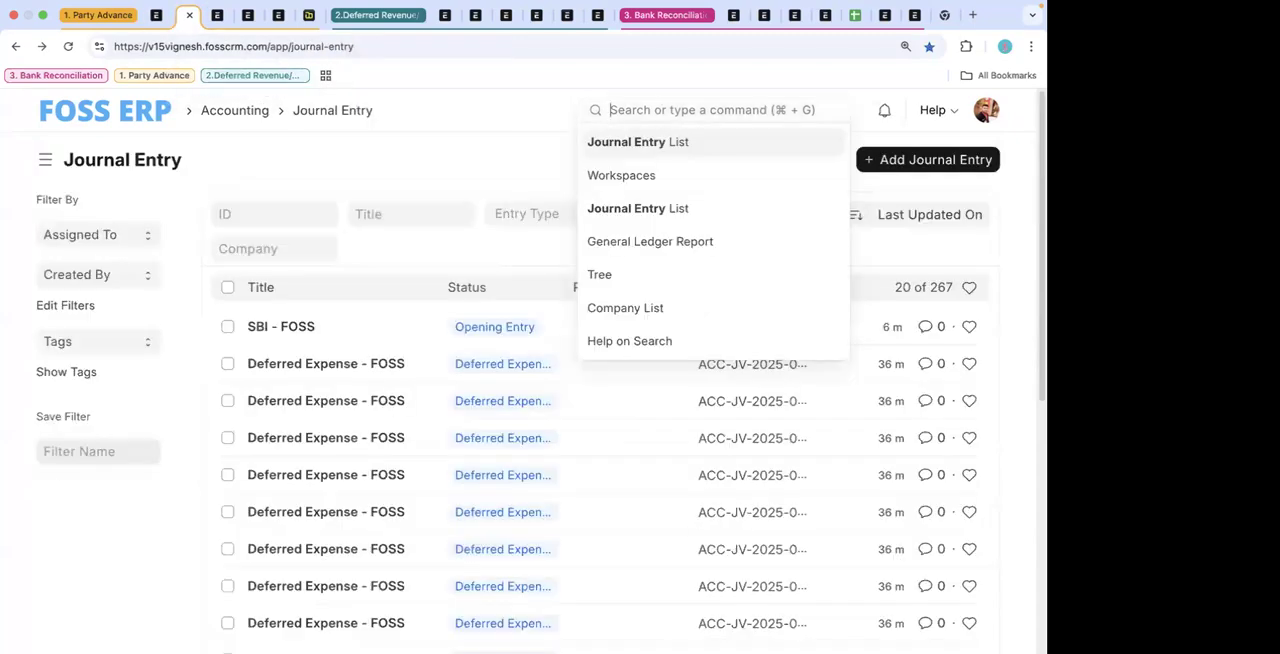
text(TDC)
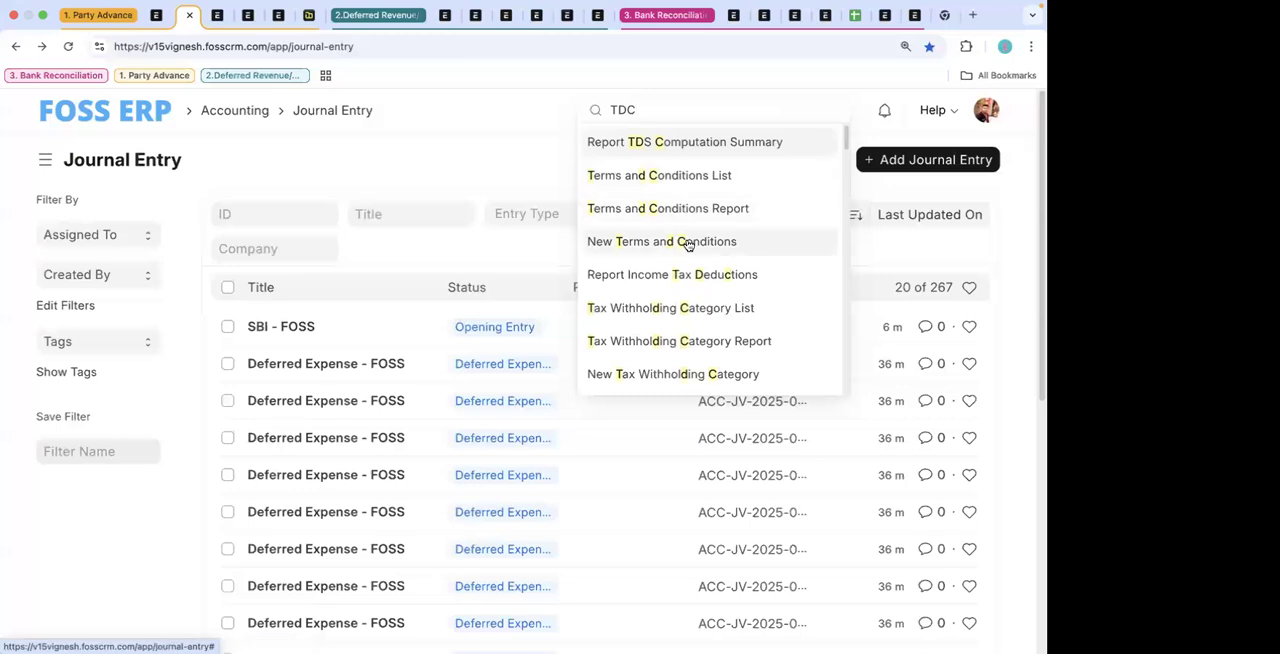
click(686, 148)
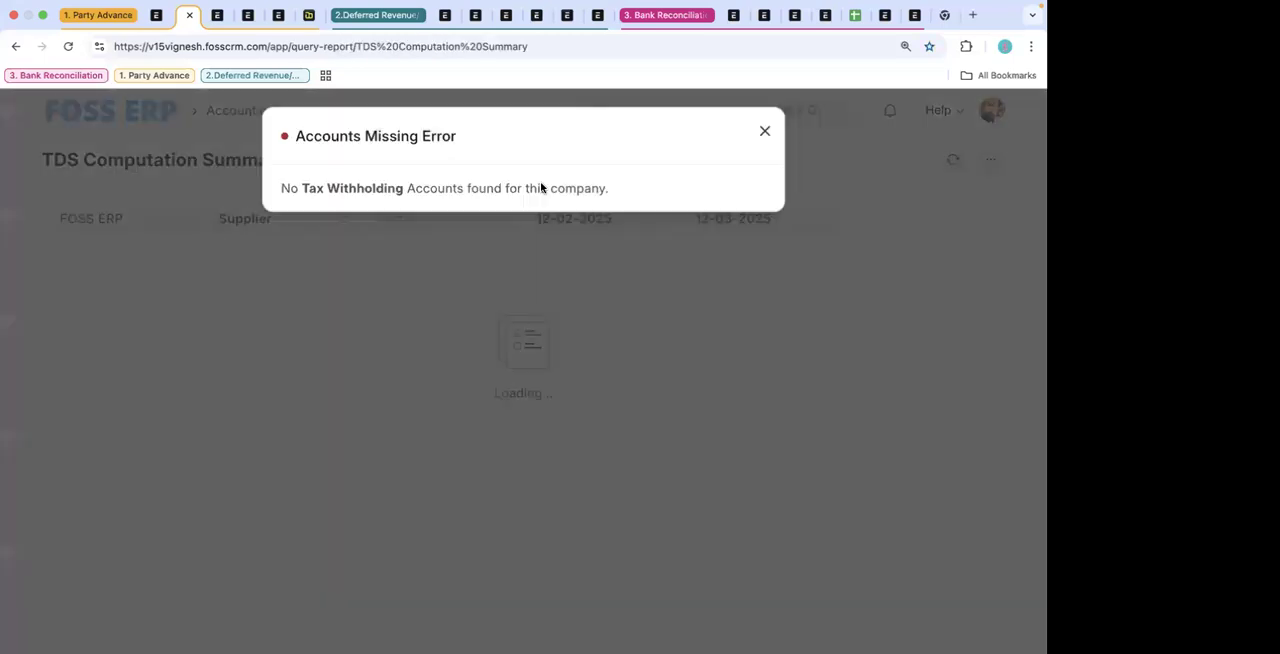
click(452, 372)
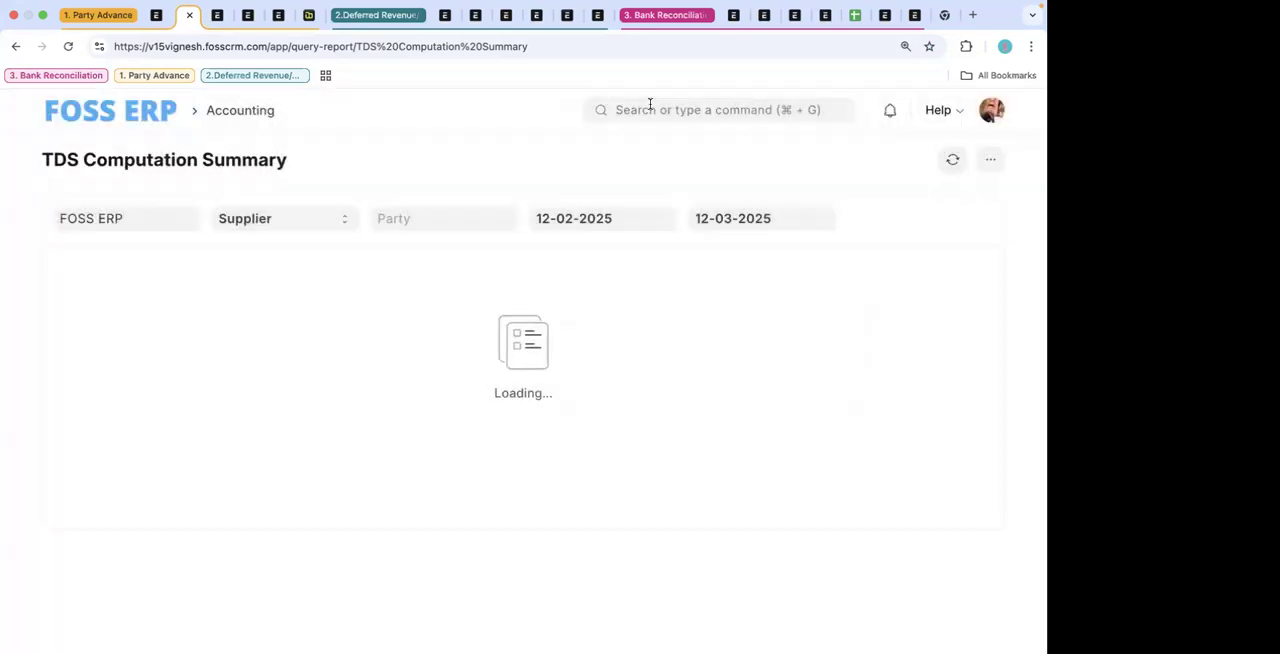
- Search for the Company list, open the FOSS ERP company record, and view its additional document actions
click(653, 112)
text(com)
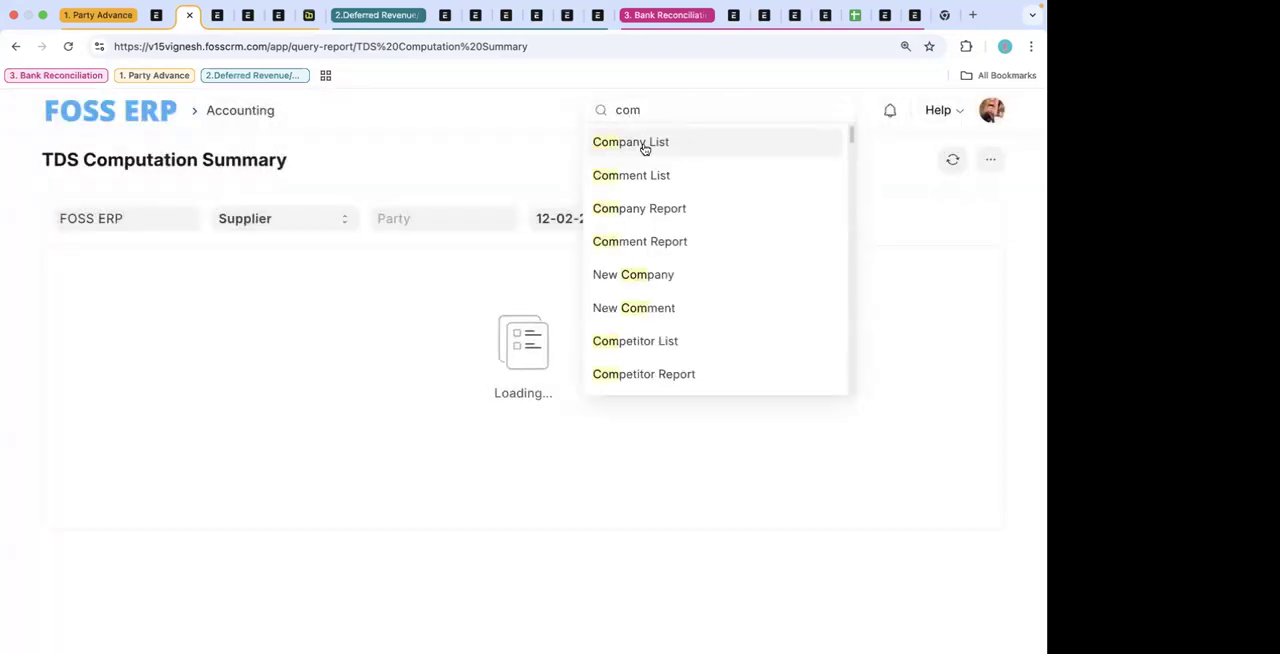
click(634, 146)
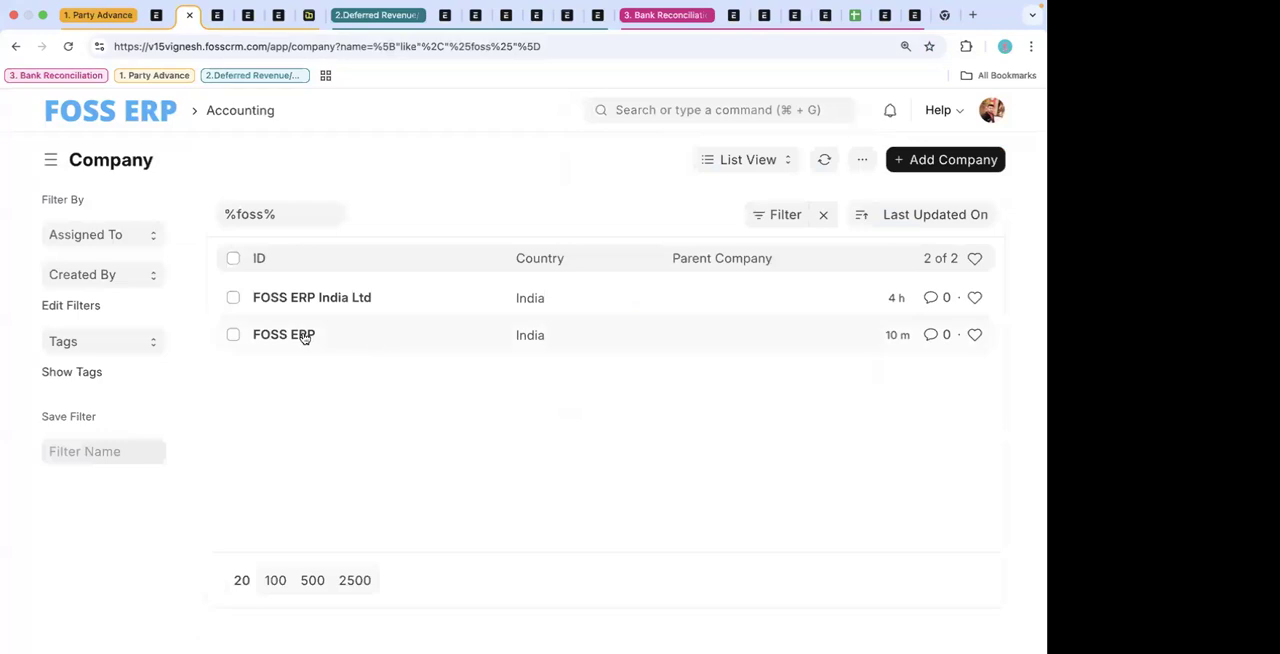
click(299, 333)
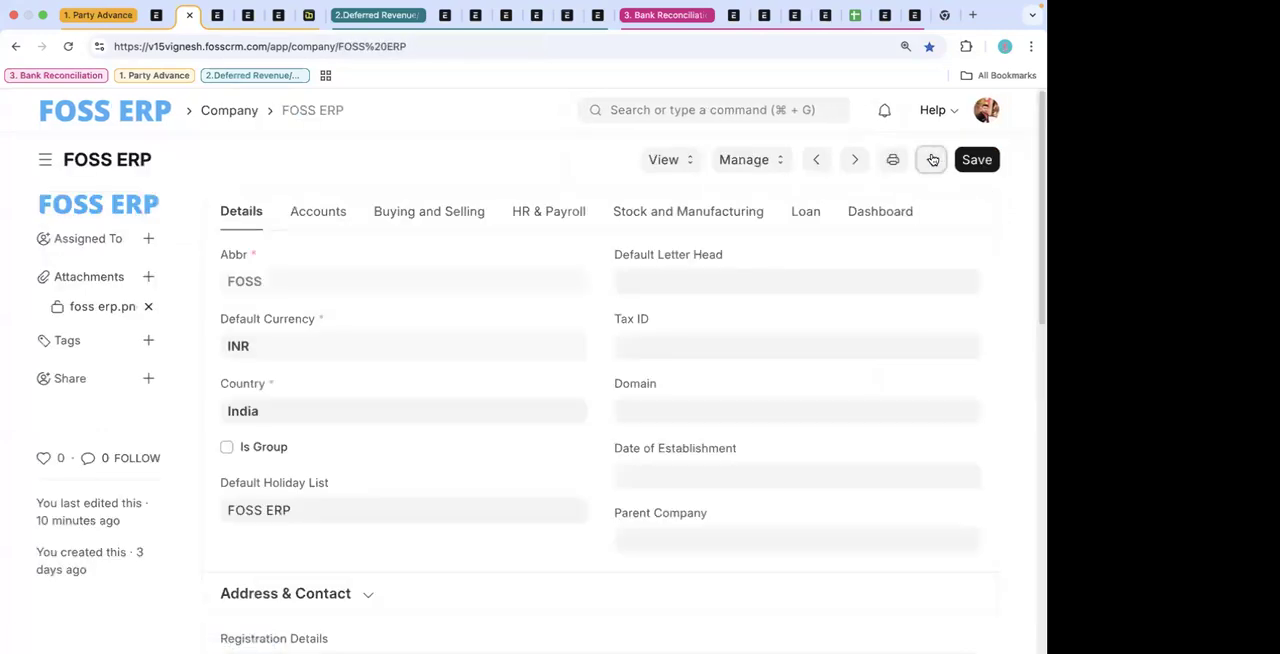
click(930, 160)
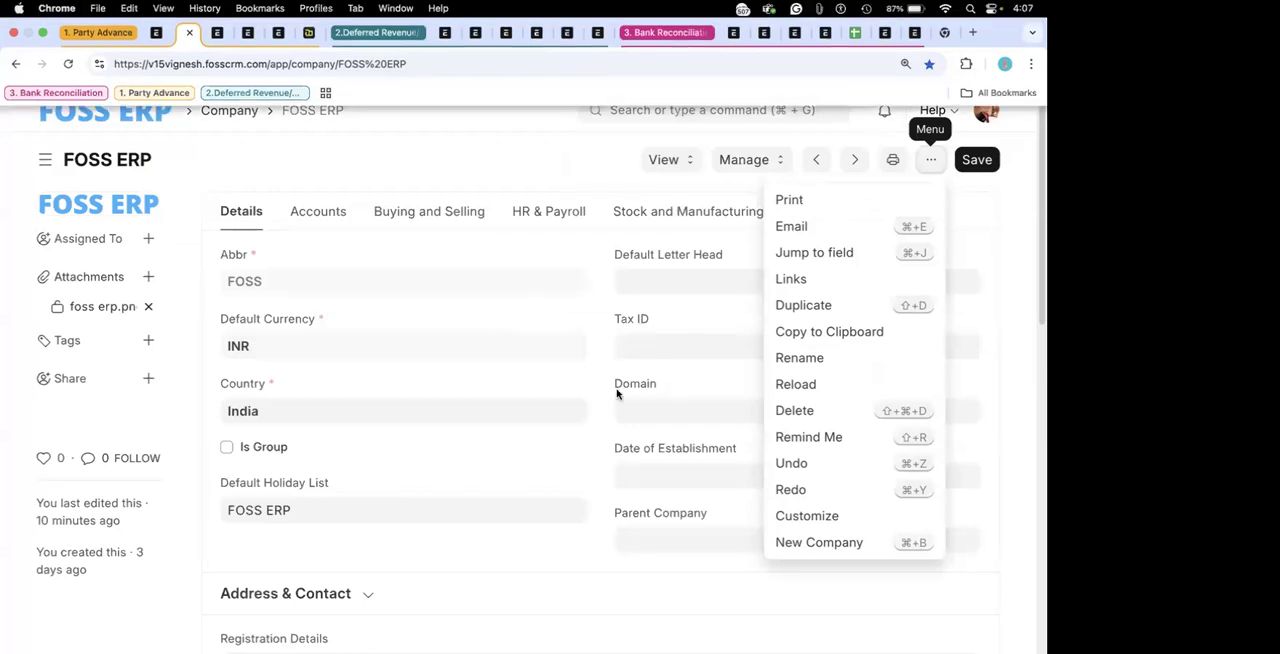
click(680, 262)
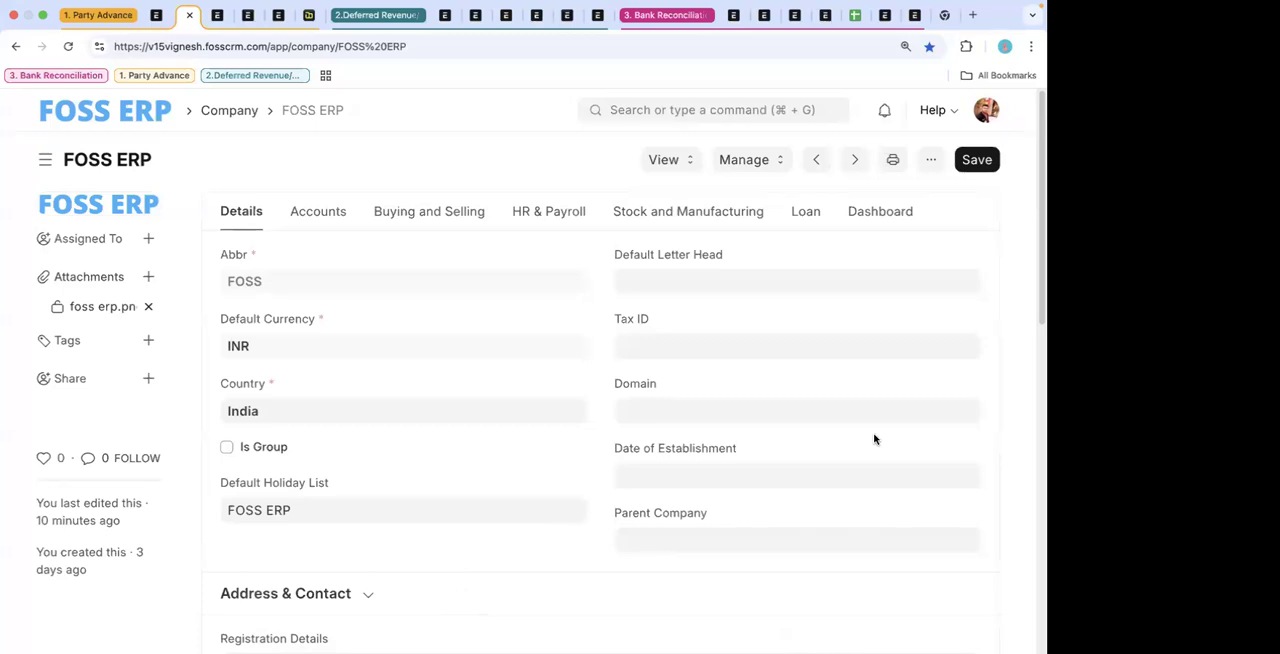
- Return to the home workspace and open the Financial Reports workspace under Accounting to view its available reports
click(663, 112)
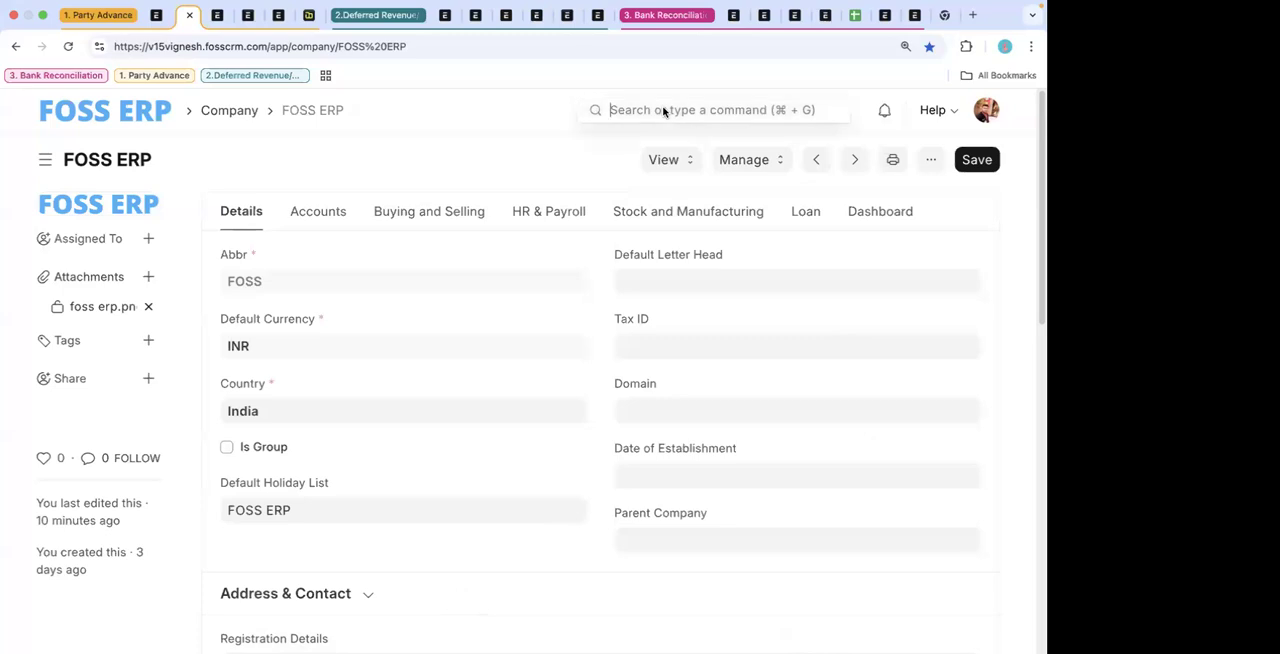
click(120, 108)
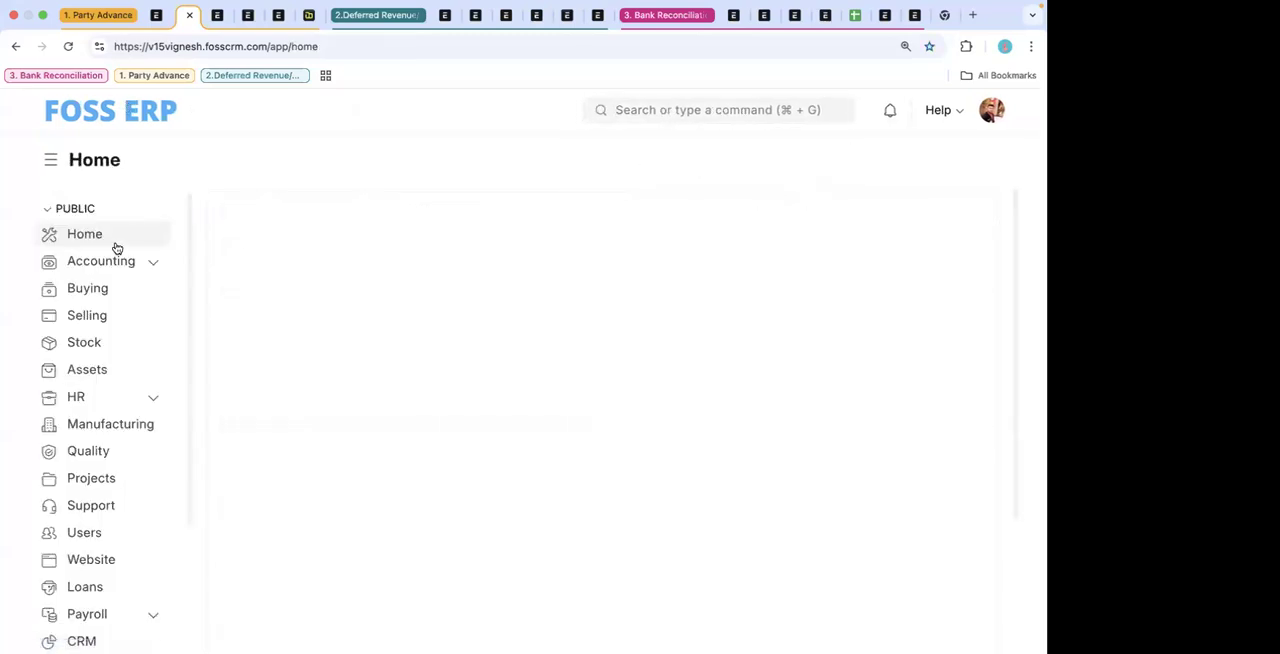
click(151, 264)
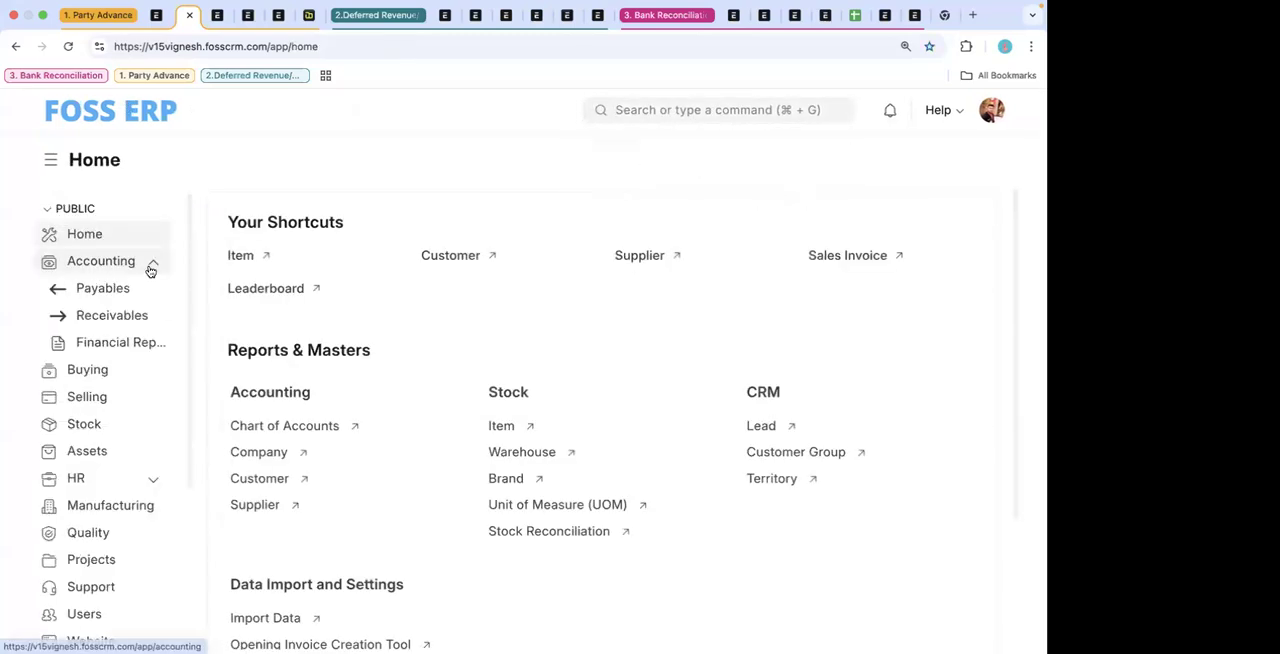
click(129, 342)
scroll(451, 306, down, 1)
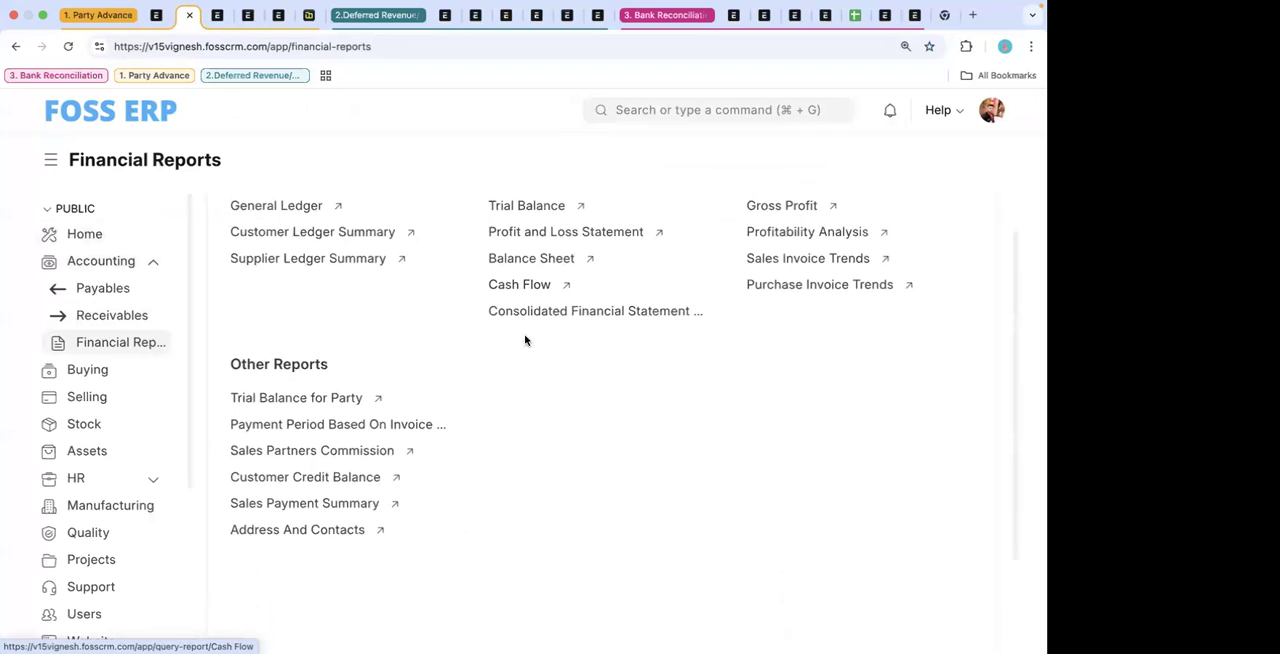
- Open the Profit and Loss Statement report from Financial Statements and look over its summary and chart
scroll(525, 340, up, 1)
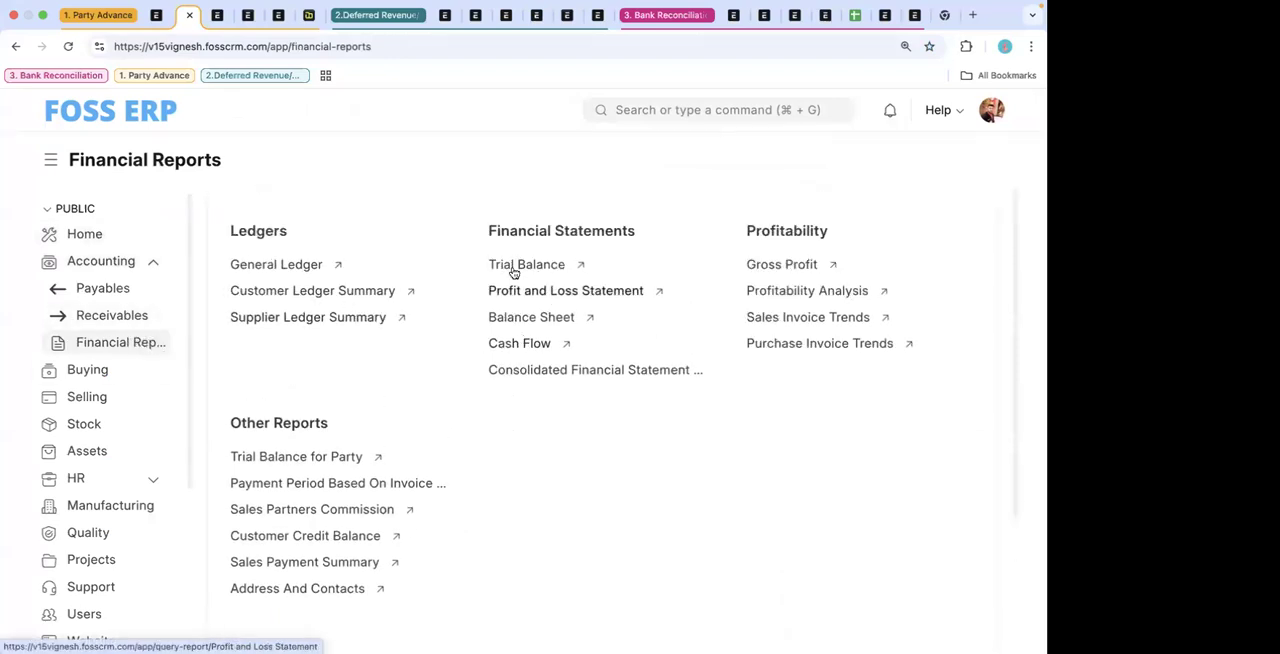
click(538, 290)
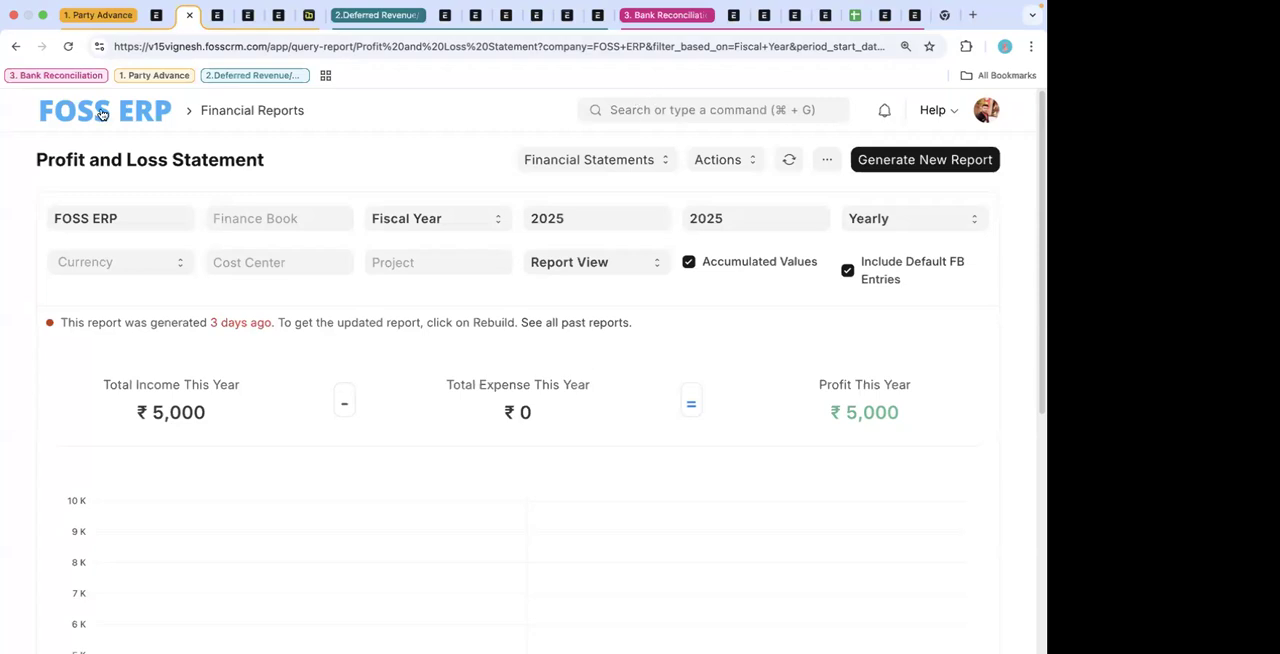
scroll(405, 363, down, 1)
scroll(405, 363, up, 2)
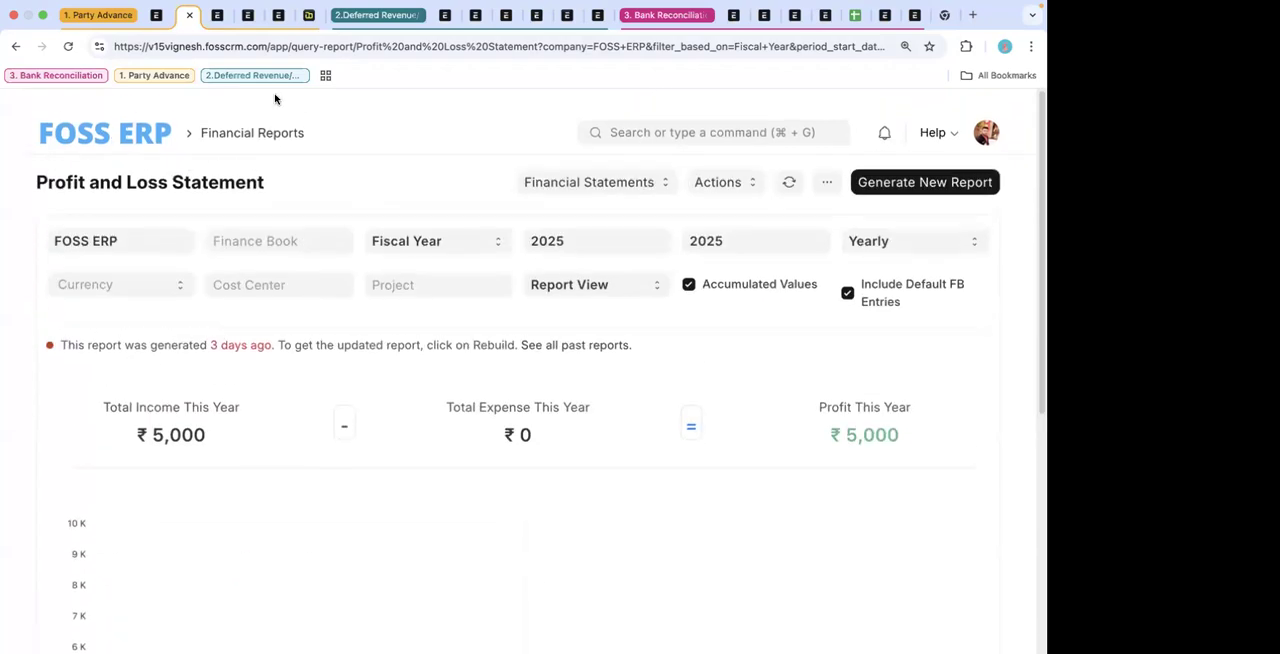
- Switch to the open MRF Industries payment entry, collapse the Deferred Revenue and Bank Reconciliation tab groups, and review the entry
click(216, 15)
click(383, 15)
click(481, 15)
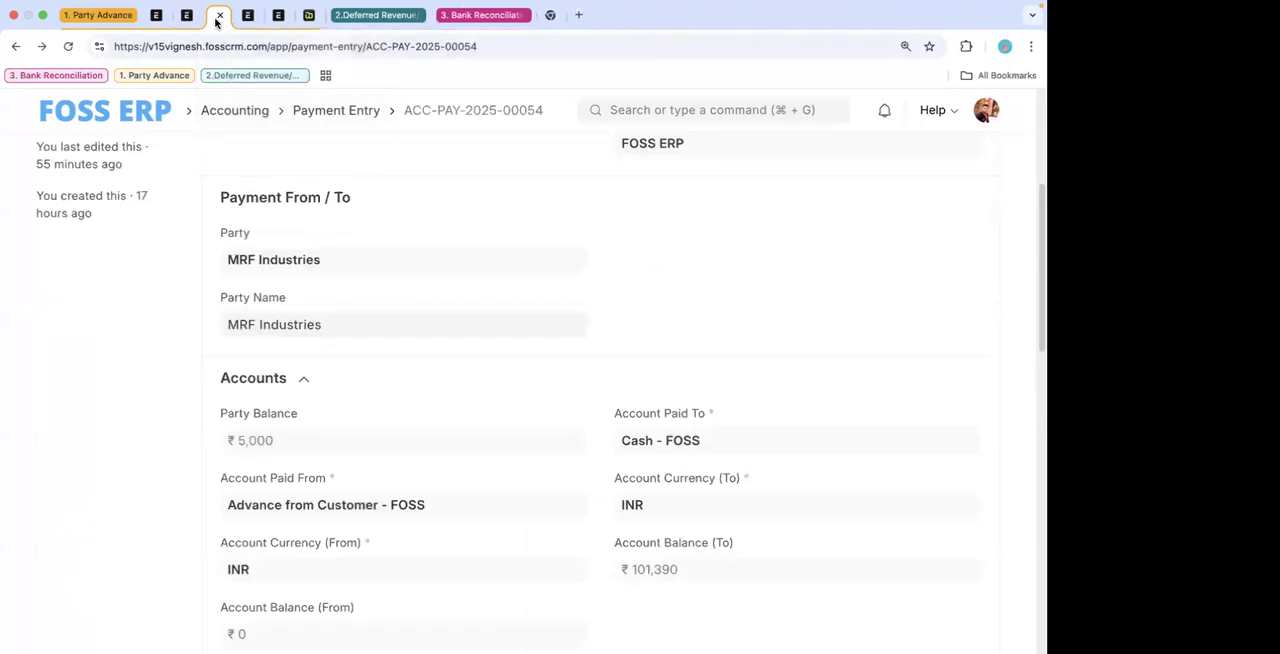
scroll(394, 189, up, 5)
scroll(394, 190, down, 5)
scroll(394, 190, down, 3)
scroll(380, 170, up, 4)
- Open the Payment Entry list and clear its active filter to browse all payment entries
click(348, 112)
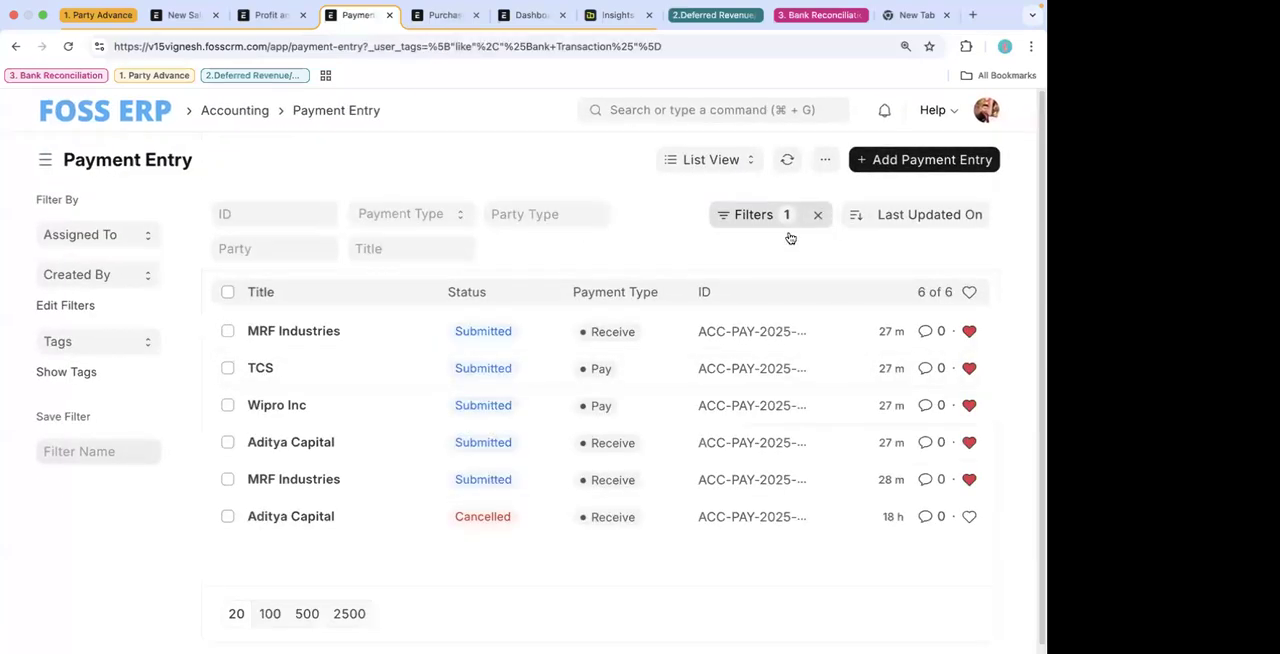
click(817, 214)
scroll(546, 503, down, 5)
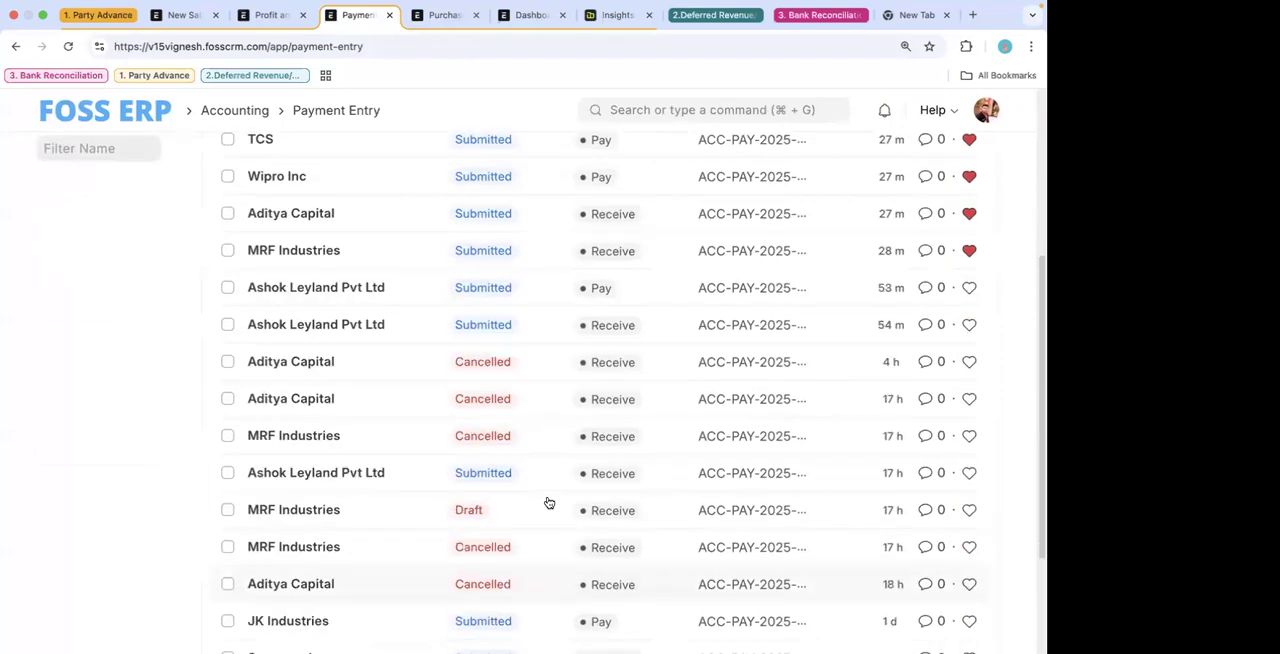
scroll(550, 470, up, 6)
- Search for the Sales Invoice list and open the unpaid ABB Customer invoice to review its items
click(680, 104)
text(a)
key(BackSpace)
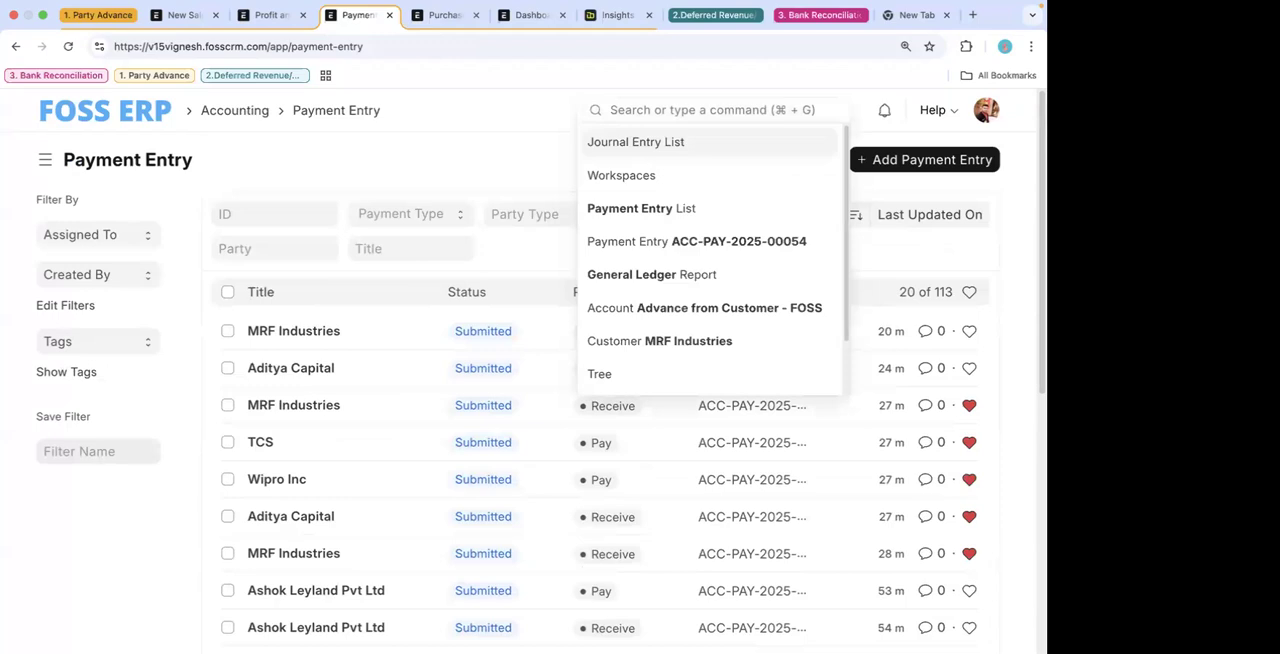
text(sales in)
click(641, 150)
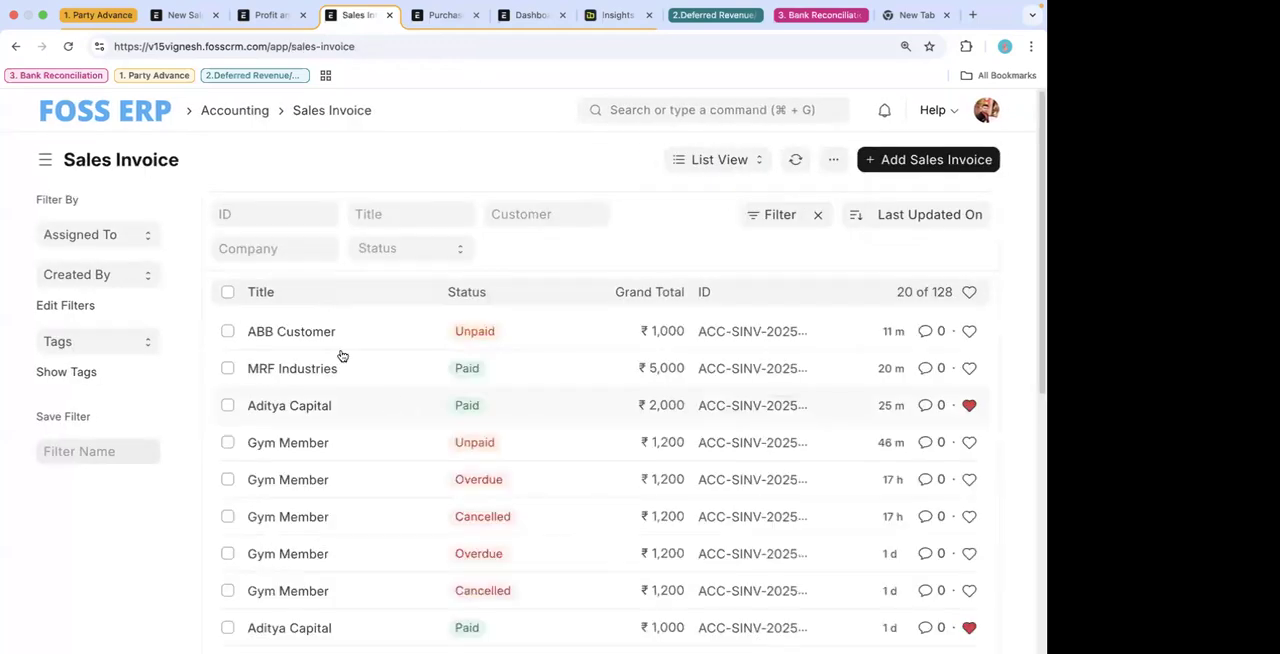
click(305, 336)
scroll(450, 434, down, 5)
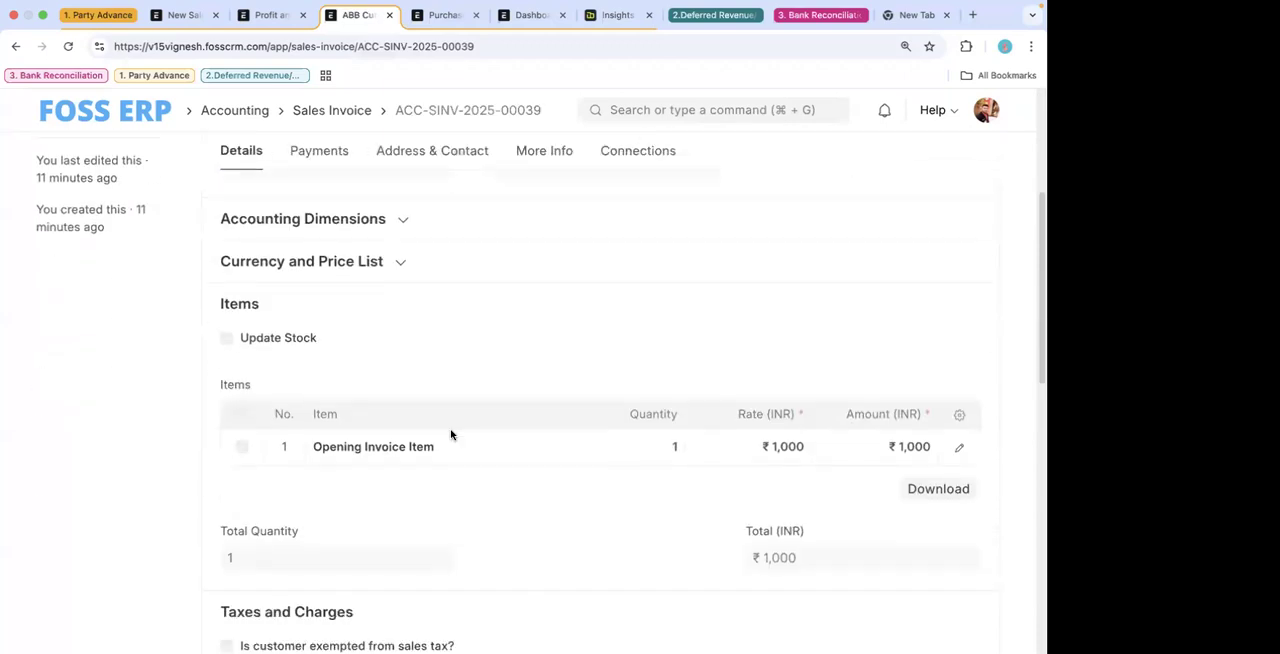
scroll(825, 382, up, 2)
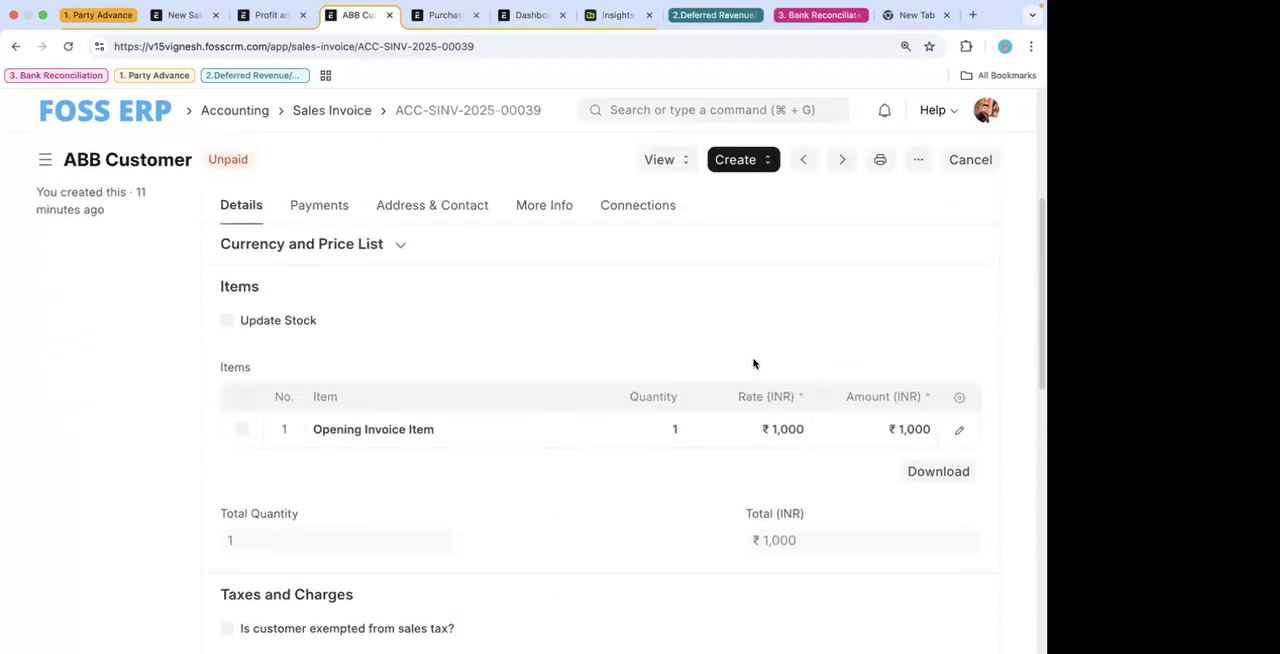
- Create a payment entry from the ABB Customer sales invoice and check its payment reference row
click(748, 162)
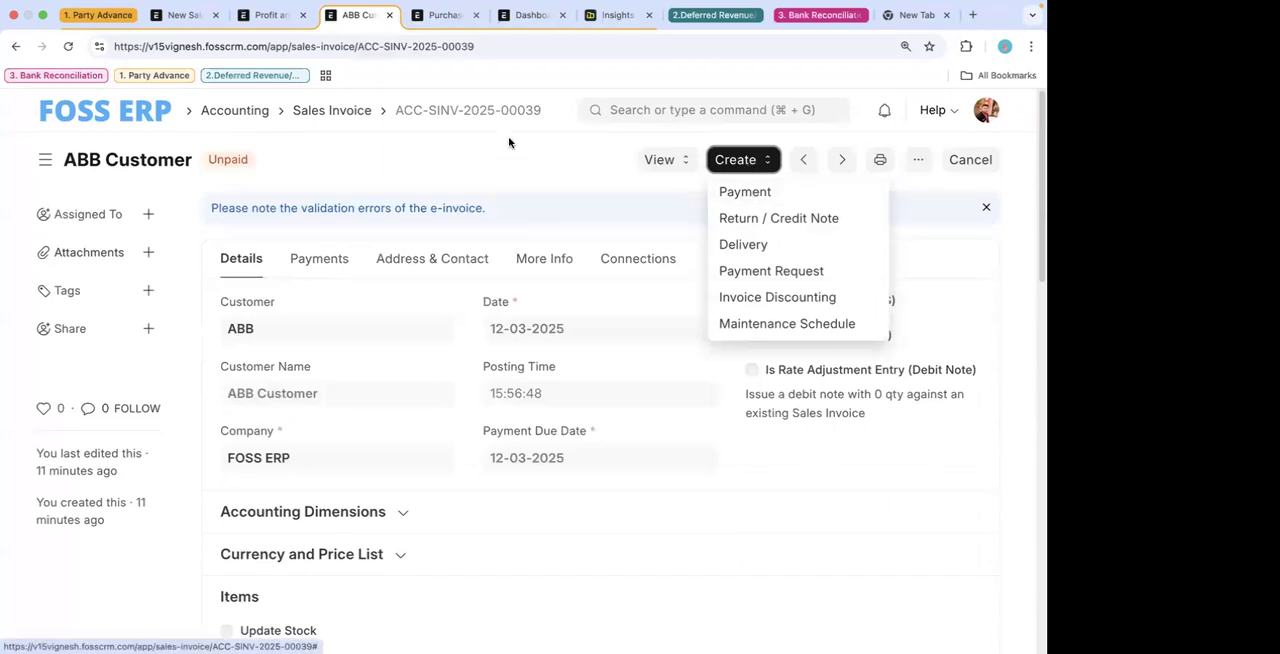
click(744, 194)
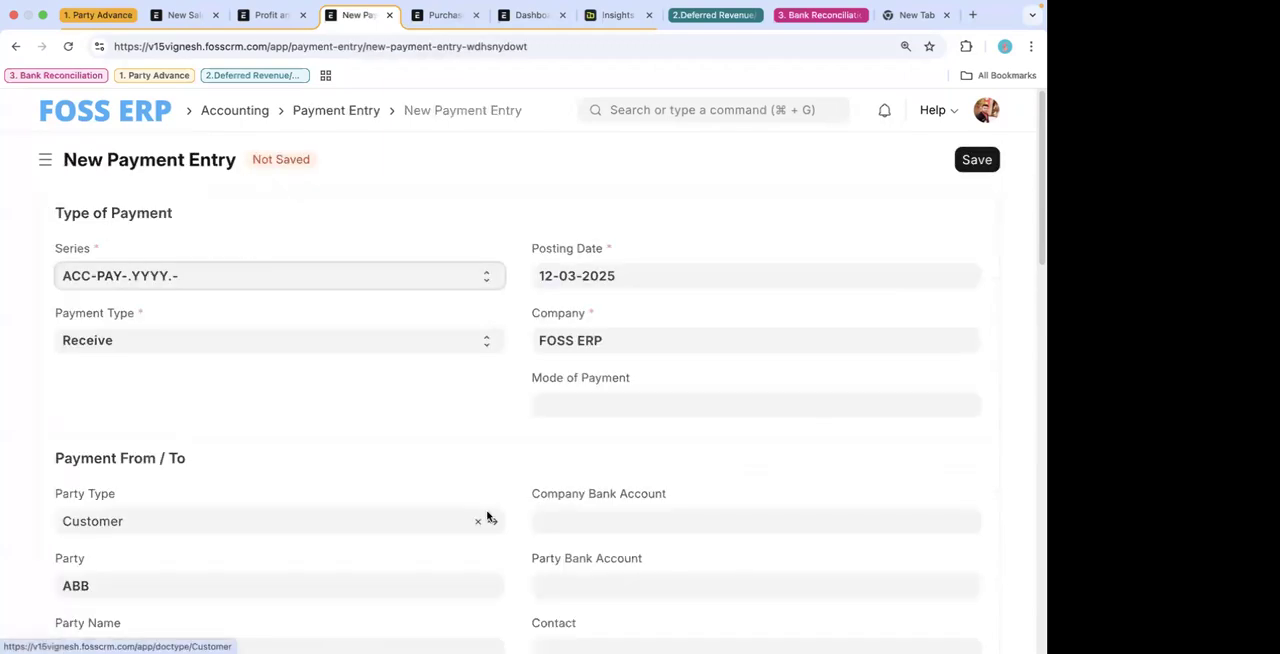
click(15, 46)
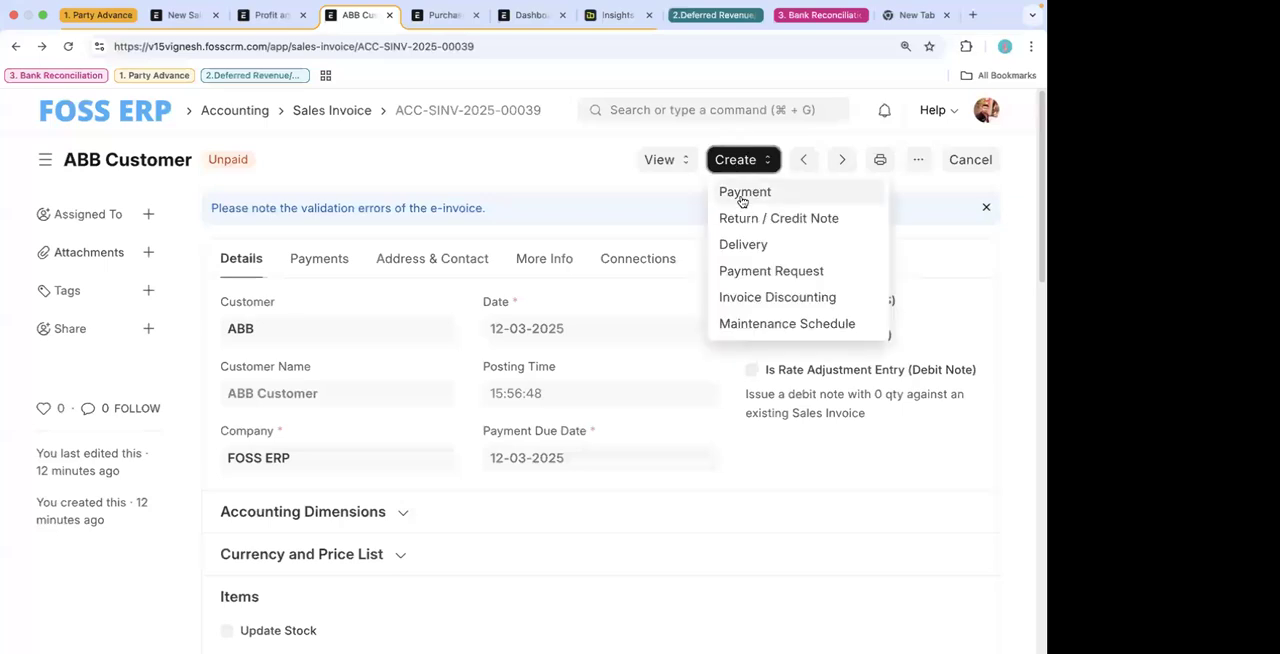
scroll(382, 352, down, 4)
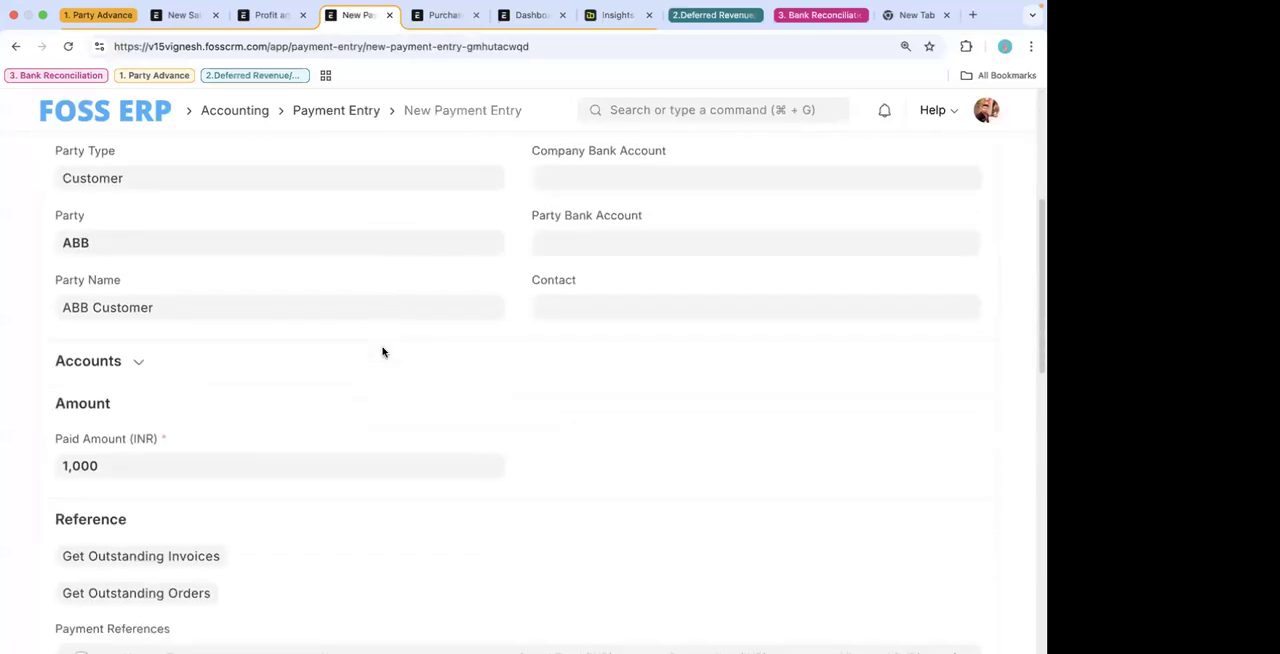
scroll(382, 352, down, 5)
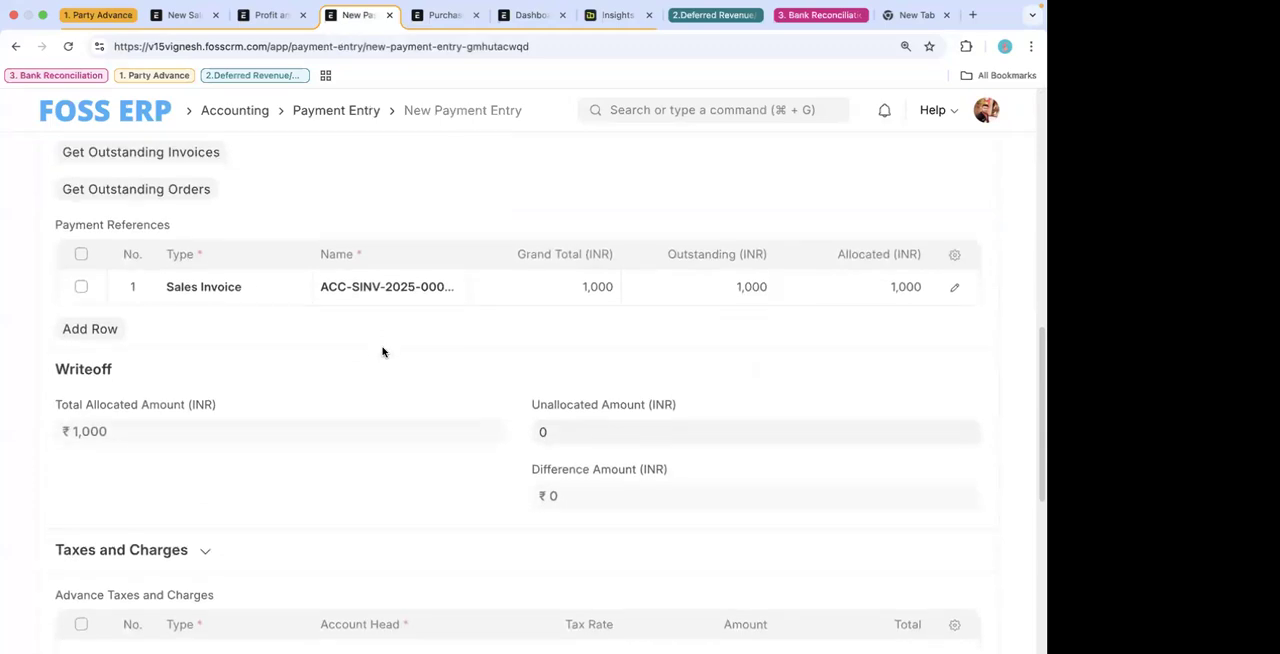
scroll(382, 352, up, 5)
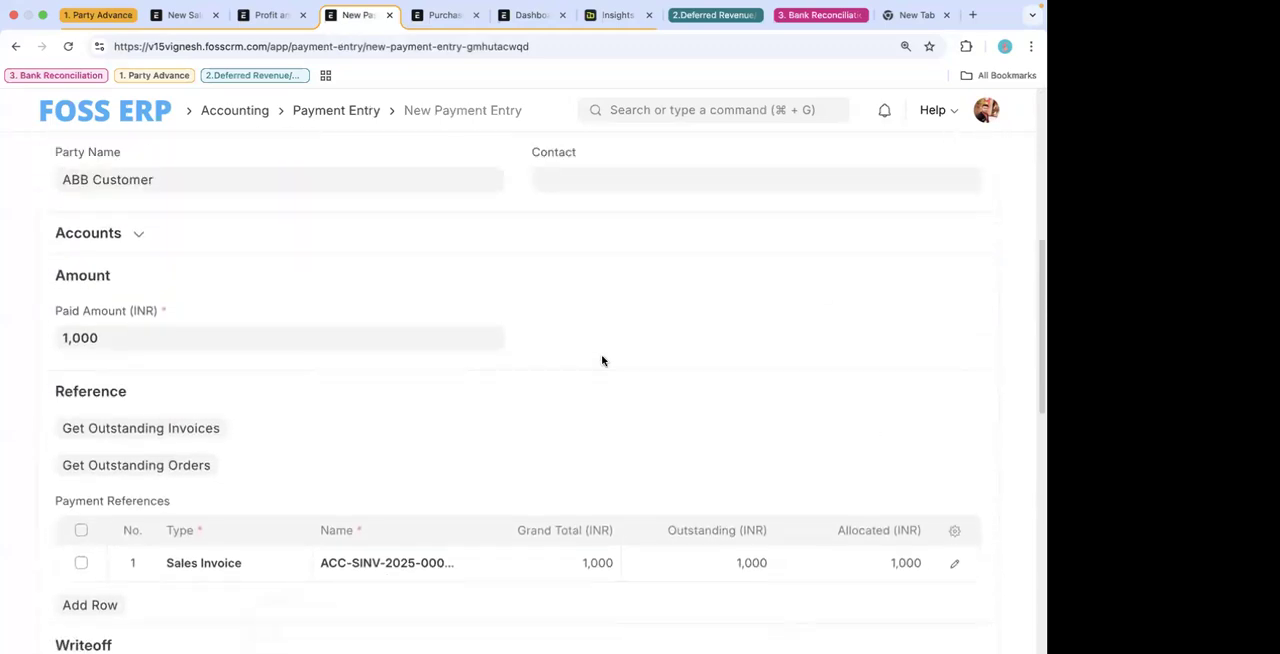
- Expand the Accounts section of the new payment entry and review its accounts and amounts
scroll(601, 360, down, 3)
scroll(601, 360, up, 6)
scroll(400, 330, down, 2)
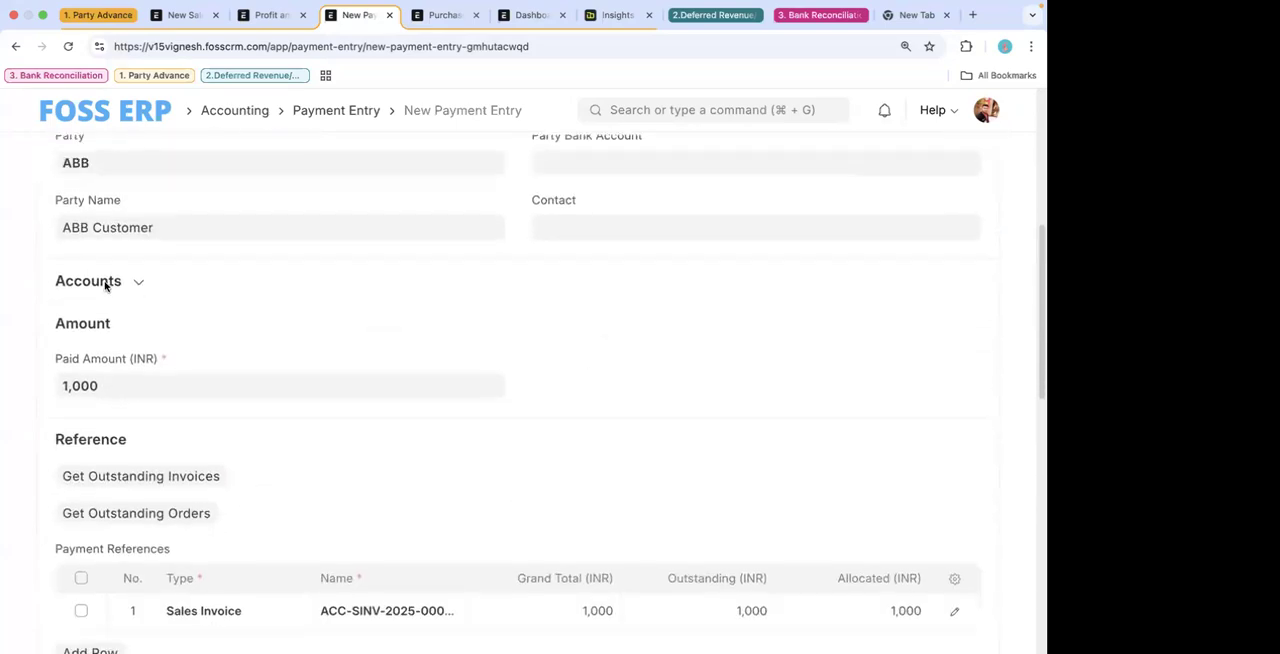
click(100, 281)
scroll(378, 325, down, 1)
scroll(378, 325, down, 1)
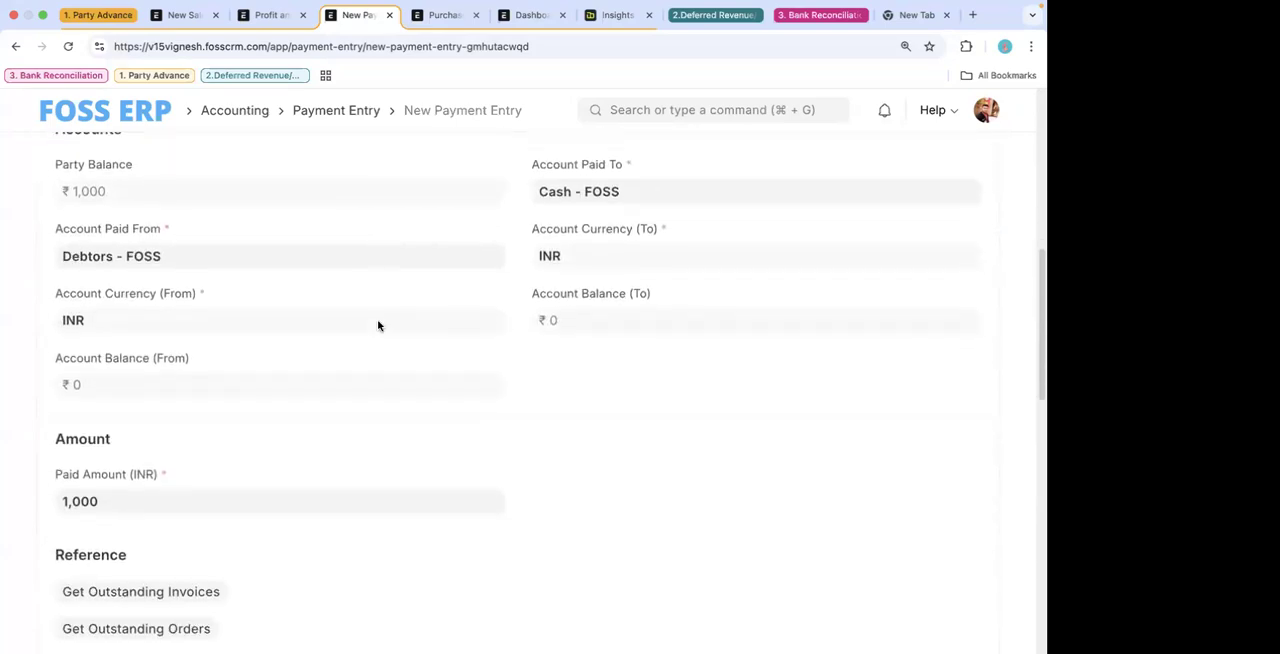
scroll(378, 325, down, 3)
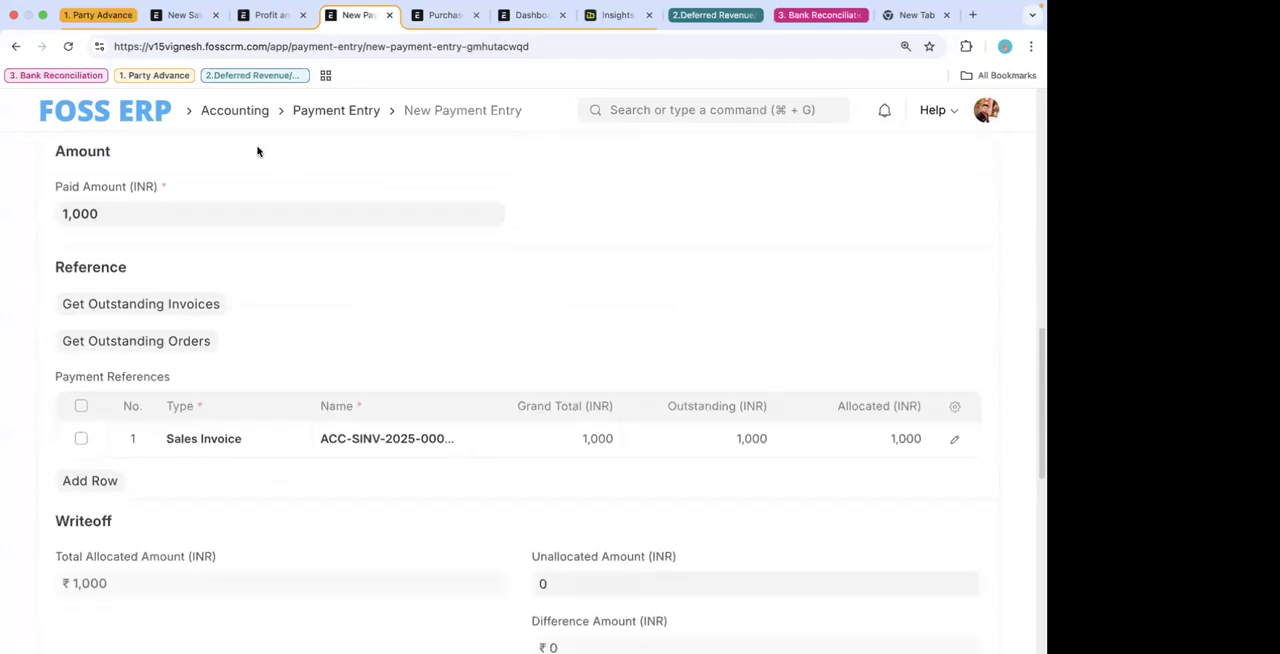
- Set the paid amount to 950 INR and save the new payment entry
click(894, 438)
click(308, 218)
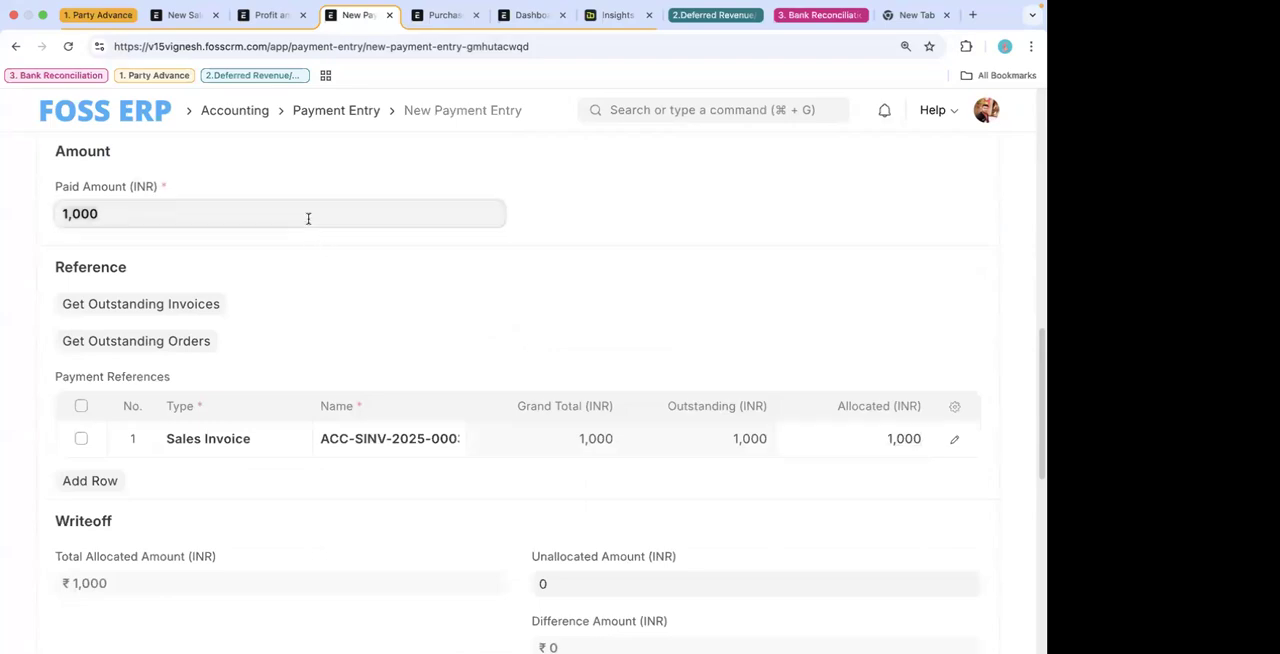
key(super+a)
text(95)
click(337, 257)
scroll(480, 395, down, 2)
scroll(388, 318, down, 3)
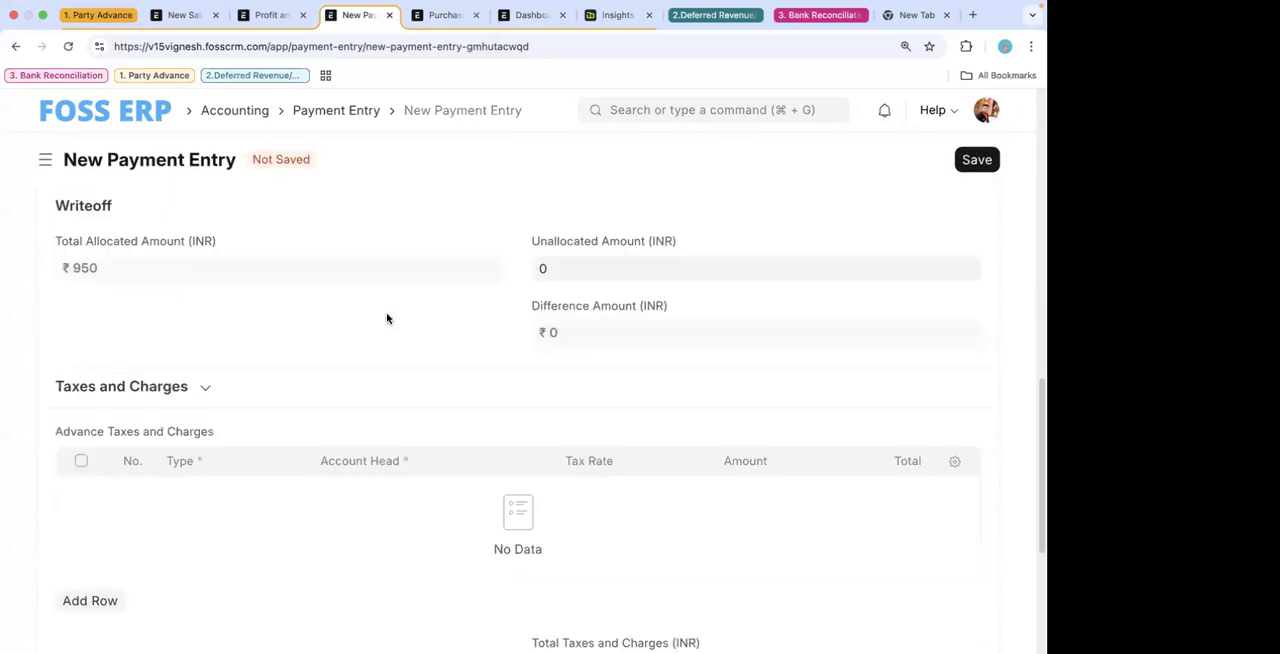
scroll(388, 318, up, 2)
scroll(388, 316, up, 5)
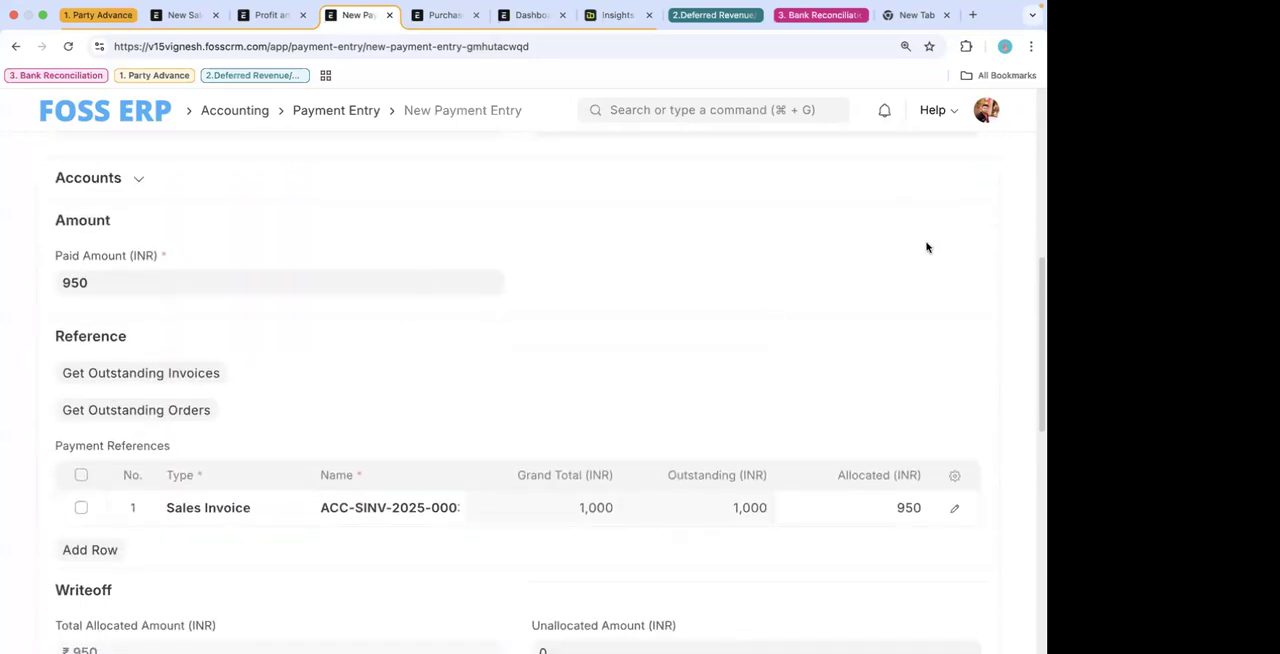
scroll(926, 246, up, 2)
click(978, 158)
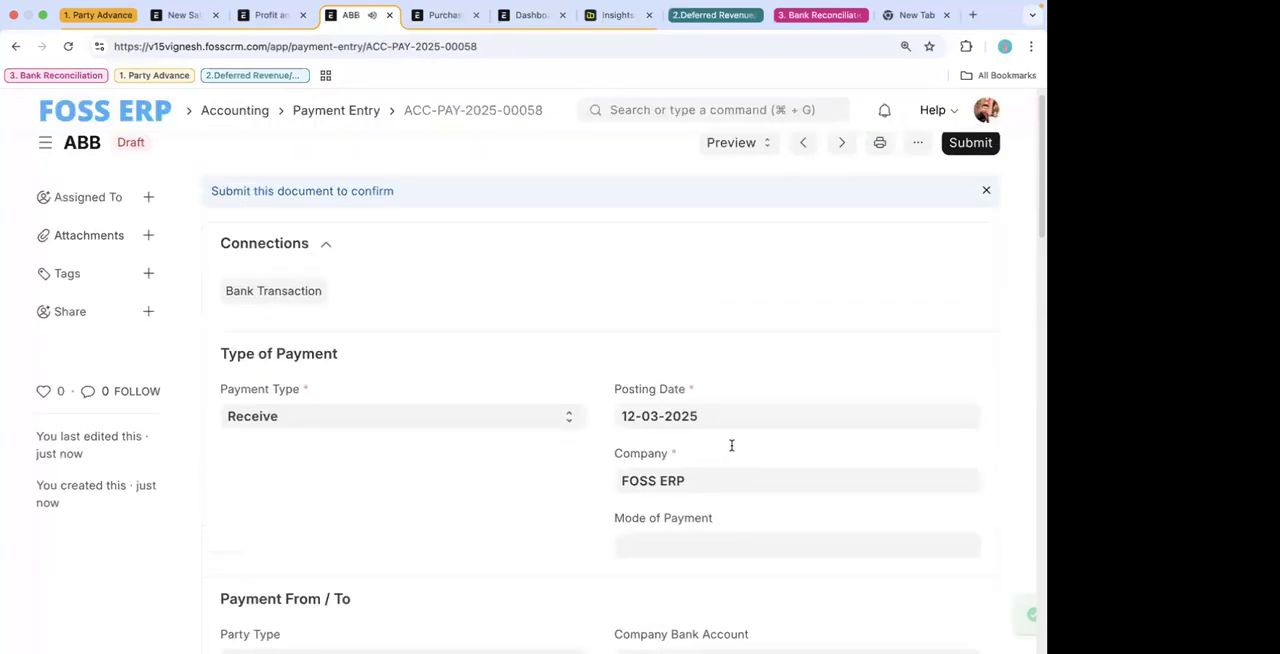
- Set the allocated amount of the sales invoice reference row to 1,000 INR and save the payment entry
scroll(731, 443, down, 9)
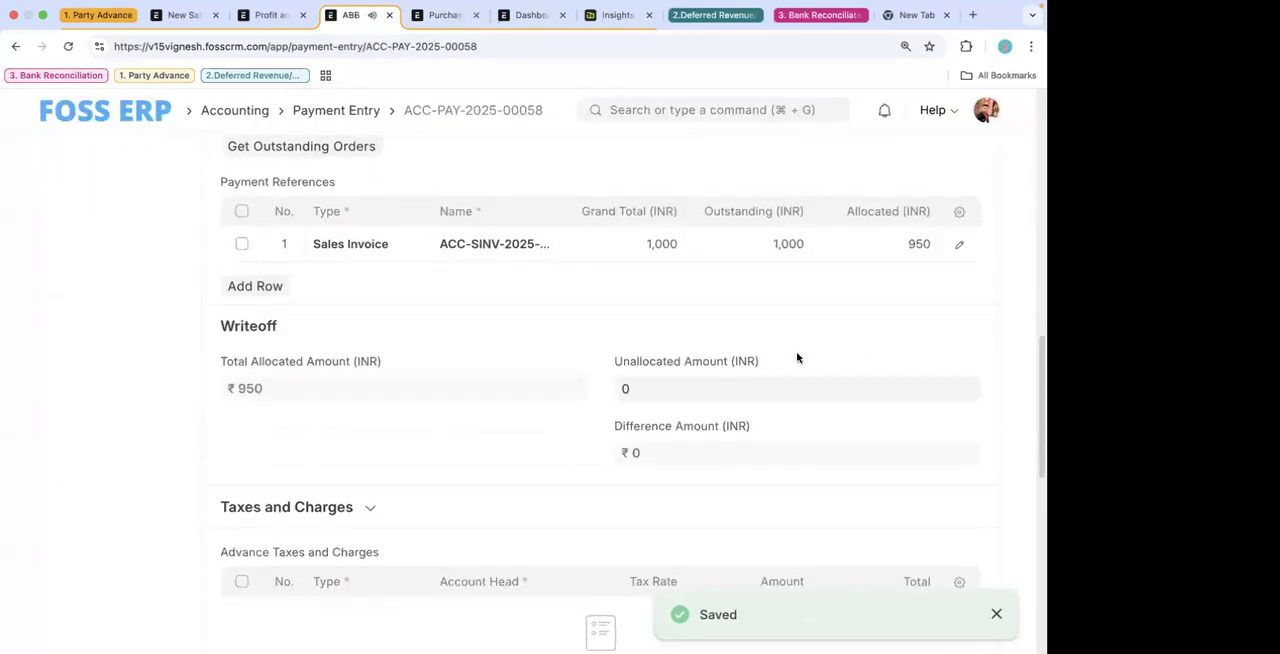
scroll(797, 357, up, 1)
click(883, 324)
text(10)
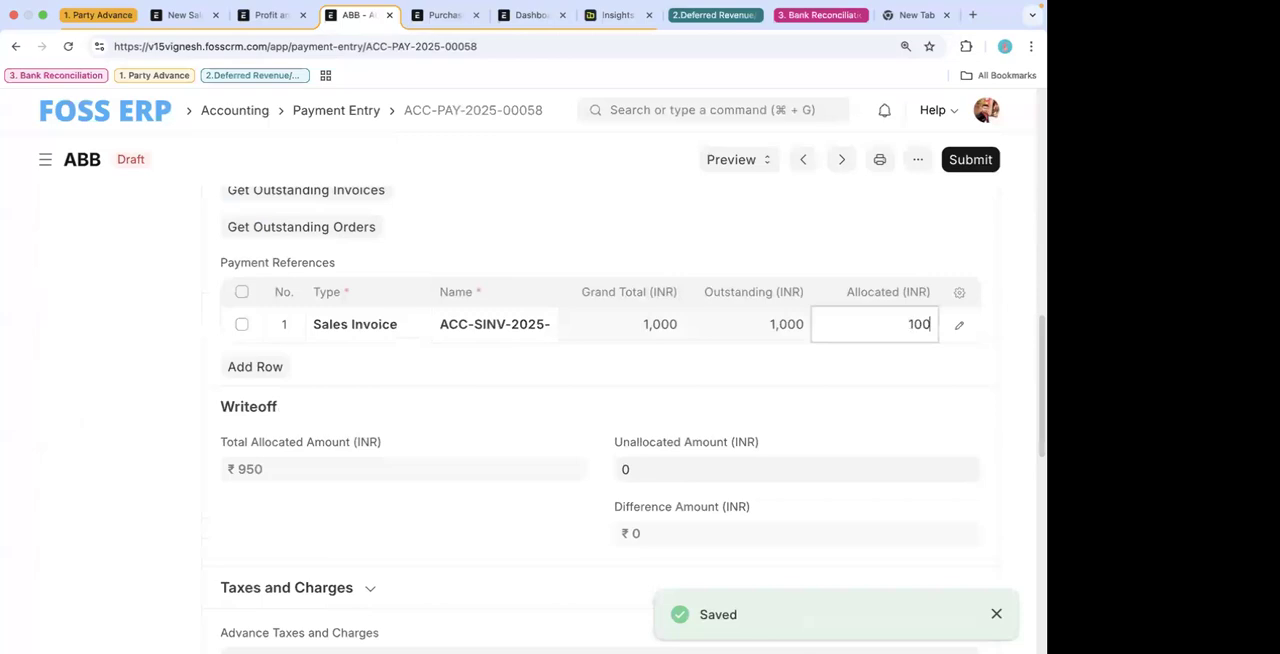
click(960, 325)
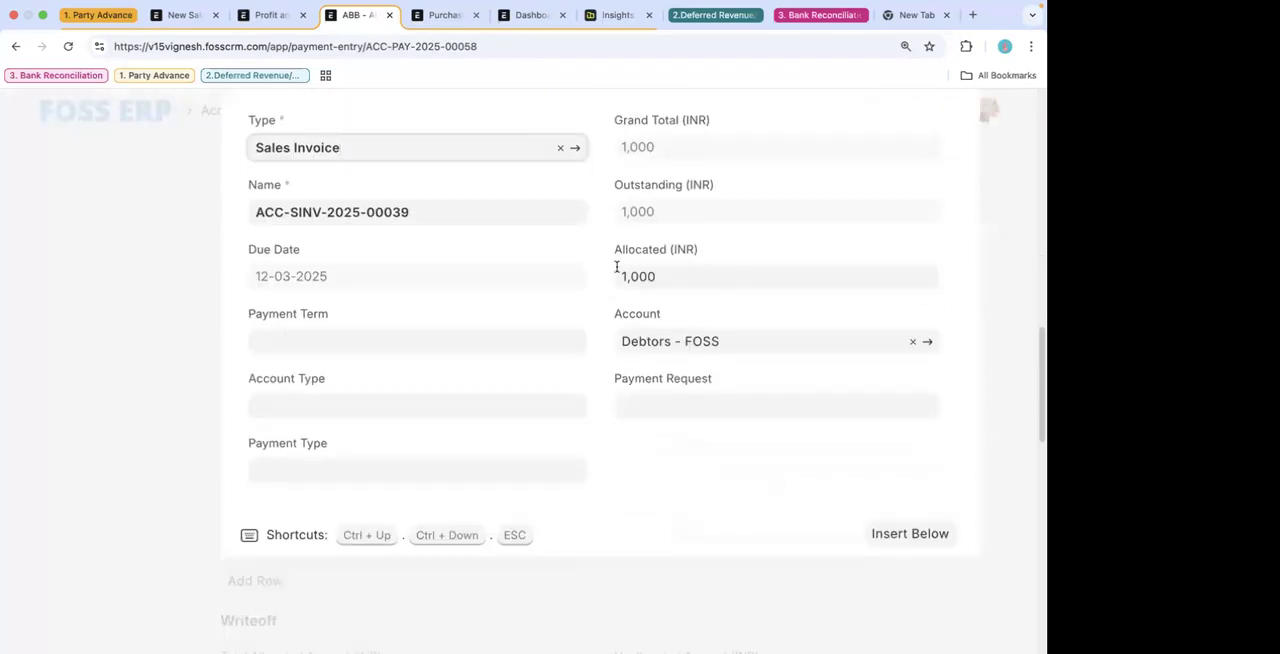
click(137, 340)
scroll(396, 304, up, 3)
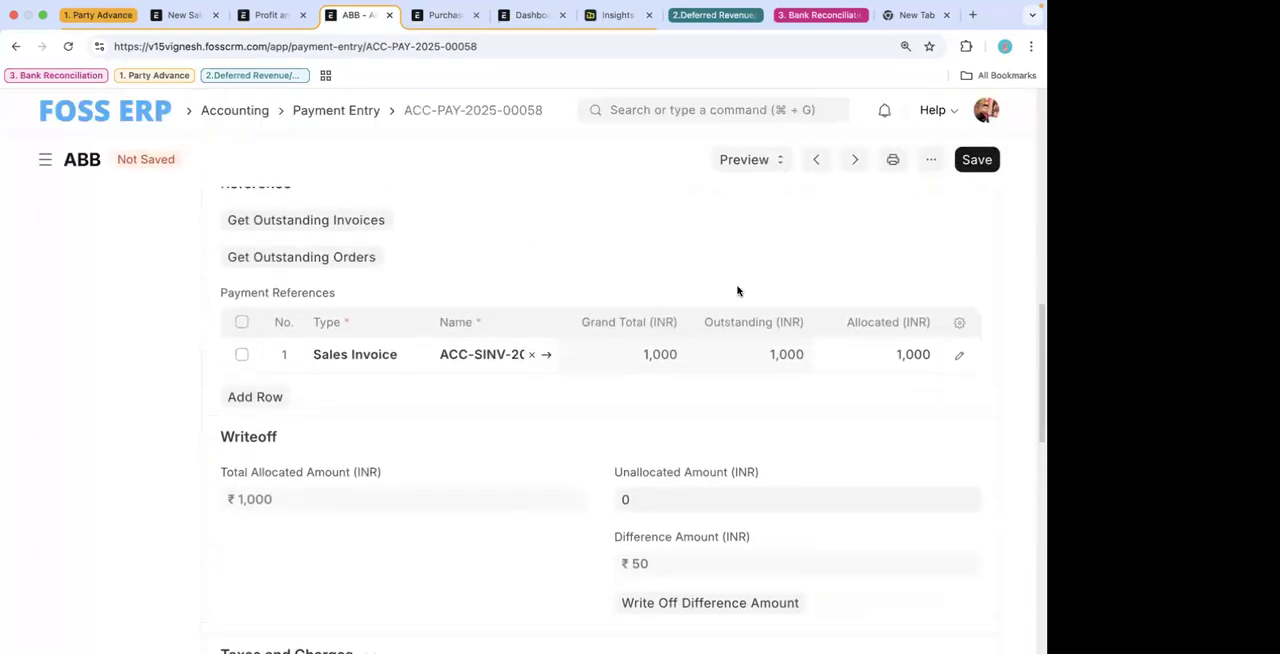
scroll(770, 285, up, 2)
click(977, 160)
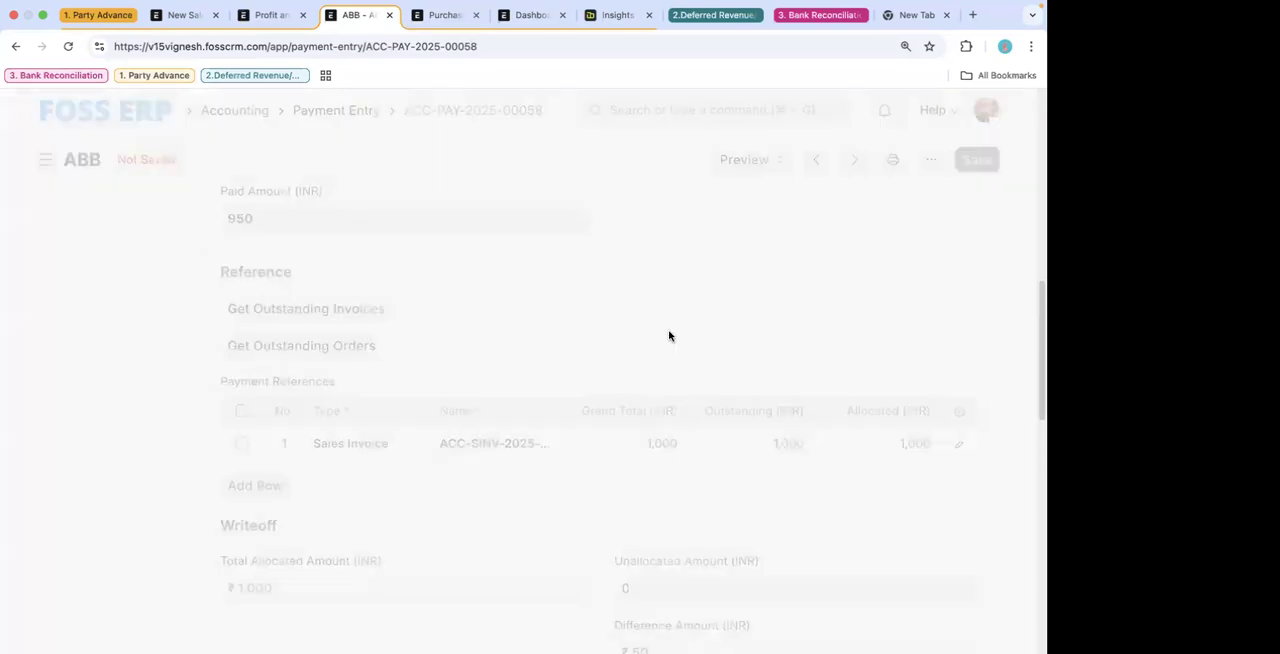
- Write off the payment entry's difference amount and expand the Deductions or Loss section
scroll(670, 400, down, 4)
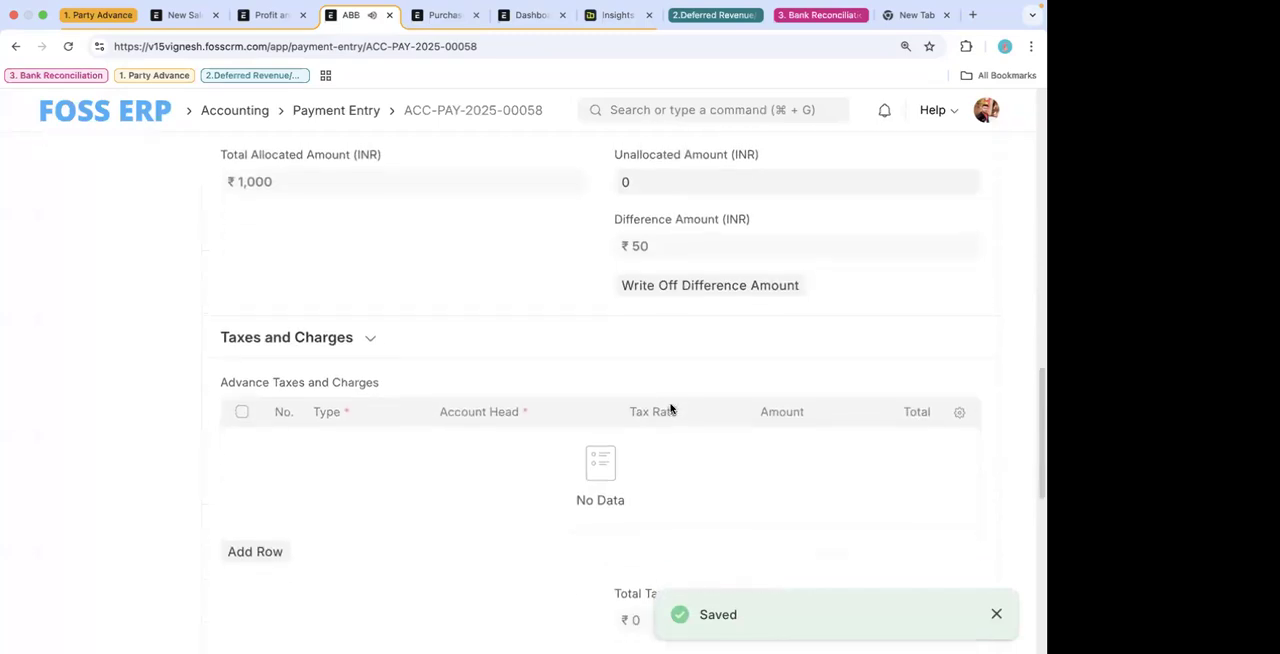
scroll(689, 357, up, 2)
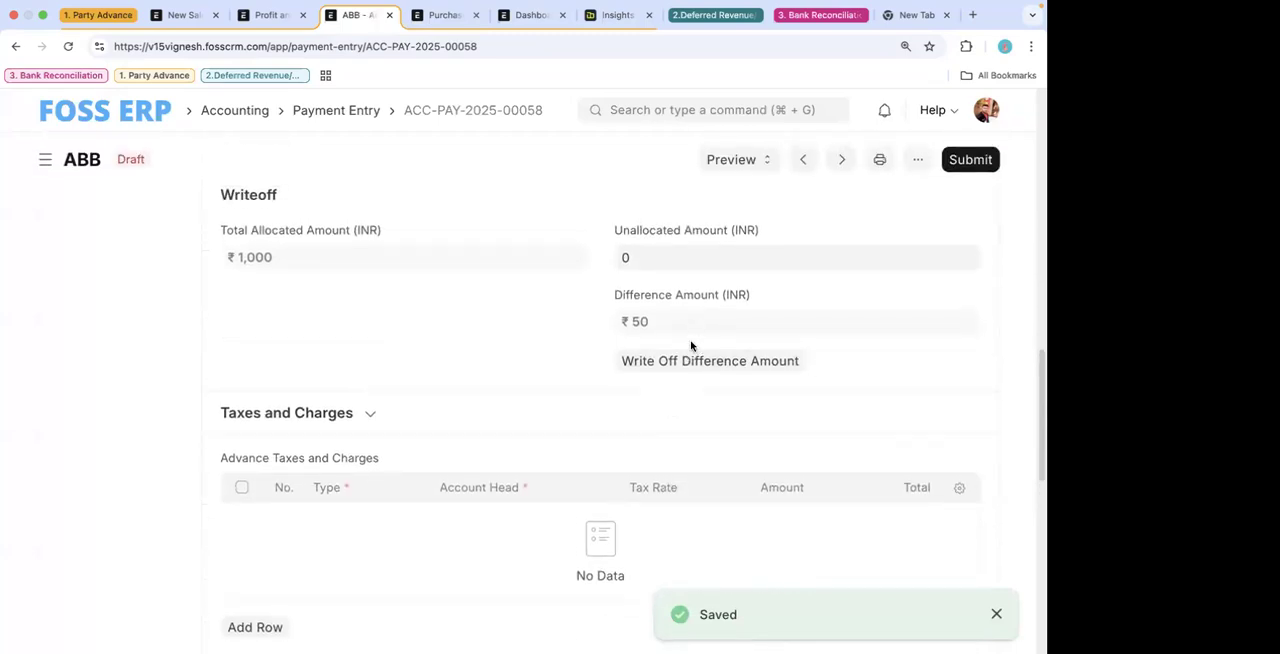
click(691, 364)
scroll(491, 478, down, 3)
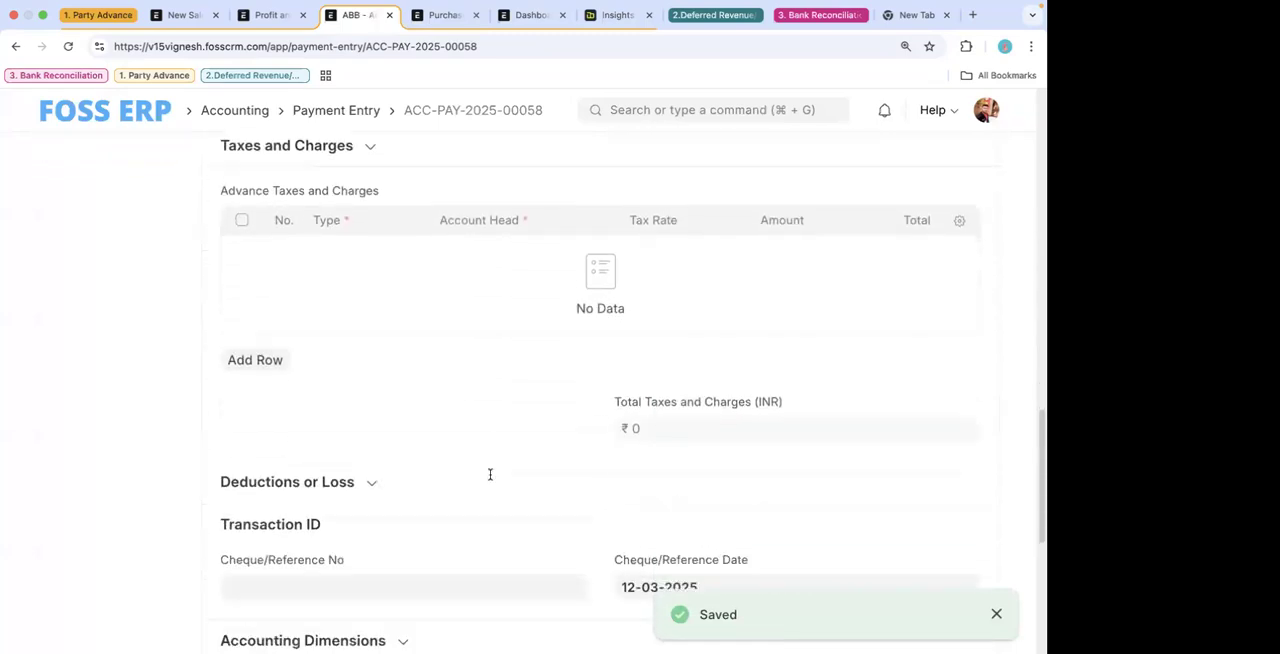
scroll(490, 474, down, 2)
scroll(489, 480, up, 4)
scroll(455, 490, up, 2)
scroll(452, 489, down, 6)
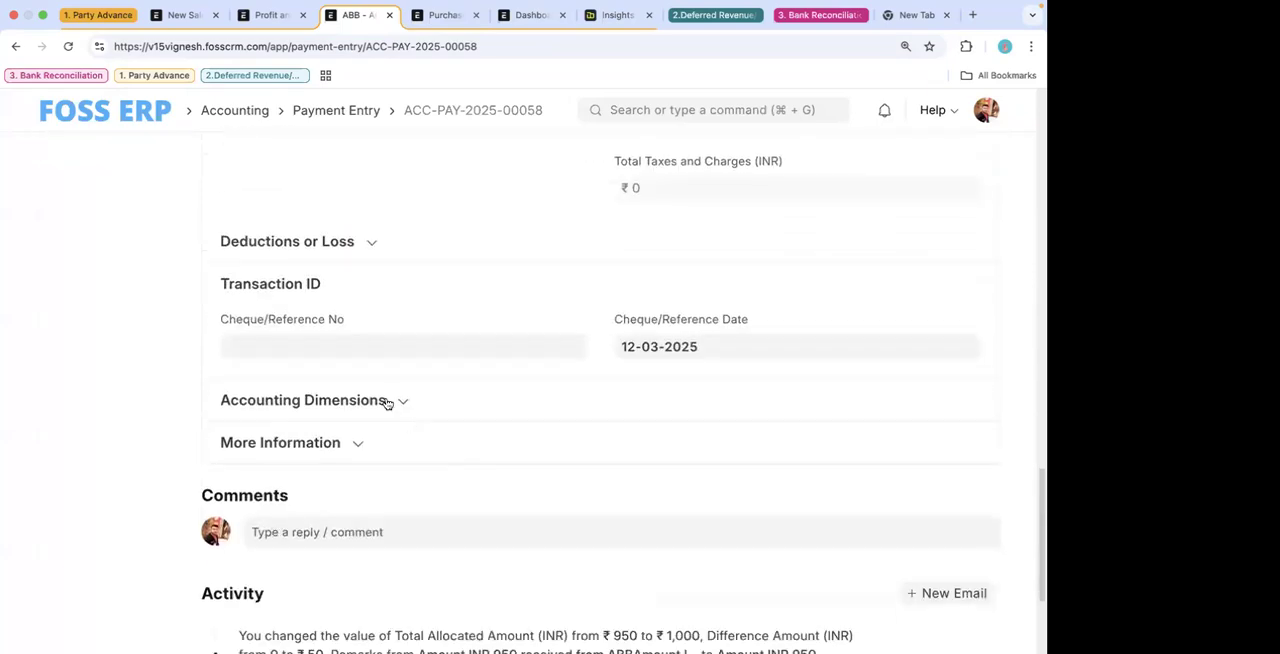
scroll(390, 347, up, 2)
click(354, 366)
- Search for "bank" as the account in the first Payment Deductions or Loss row to browse the available accounts
click(437, 462)
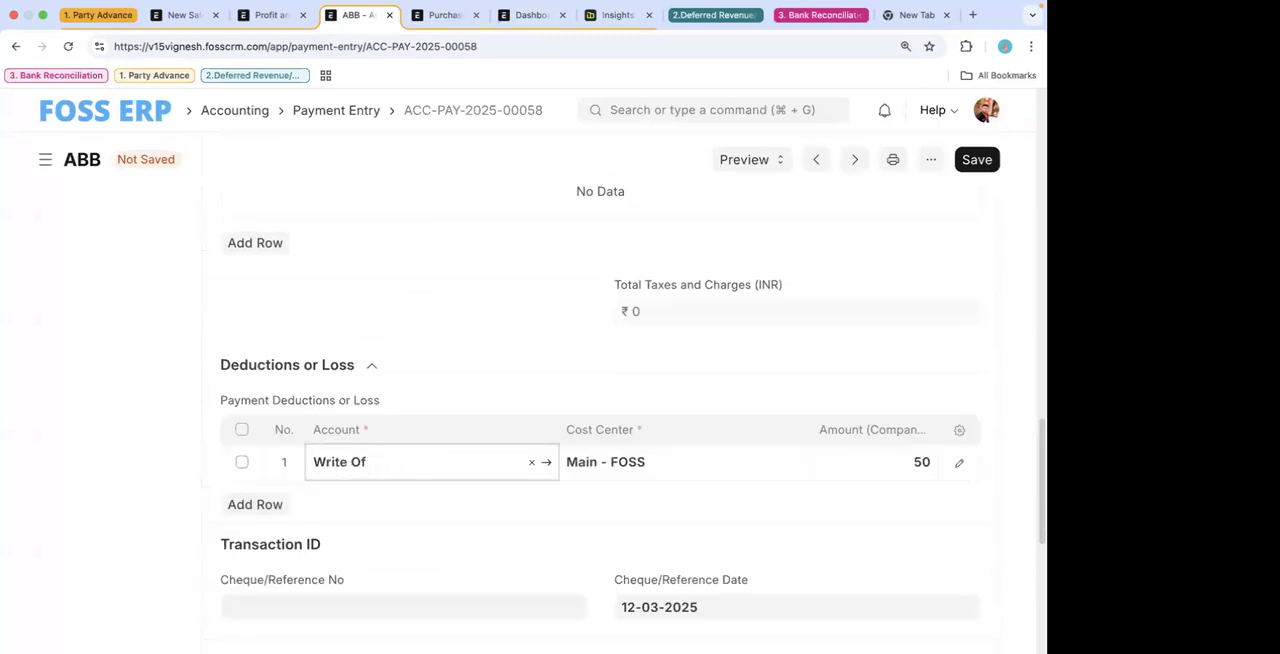
key(BackSpace)
key(BackSpace)
key(BackSpace)
key(BackSpace)
text(bank)
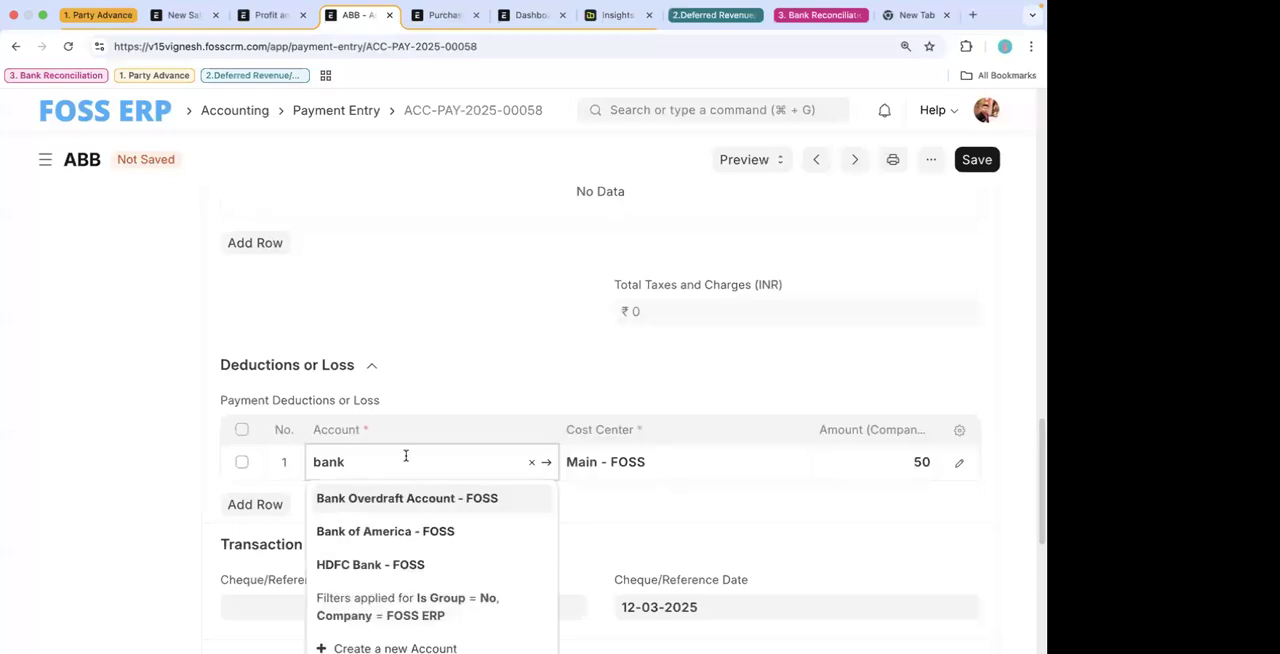
scroll(435, 404, down, 1)
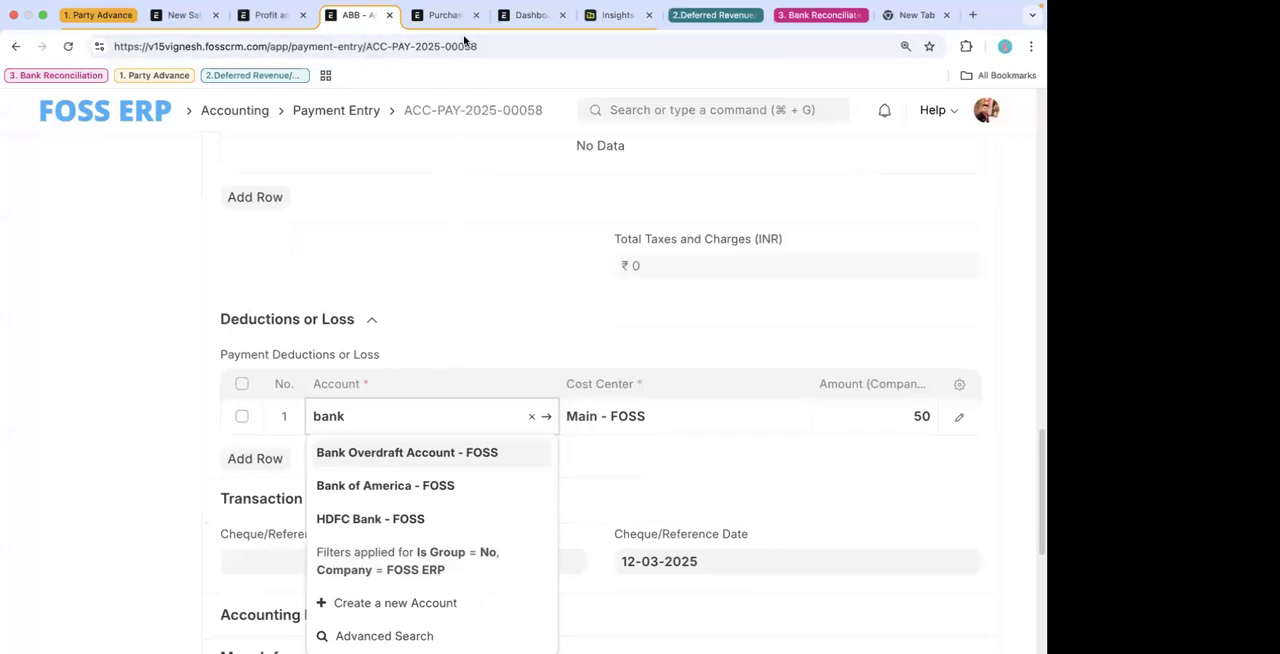
- Open the Chart of Accounts alongside the payment entry and expand Indirect Expenses under Expenses
click(444, 14)
click(636, 110)
text(coa)
click(634, 140)
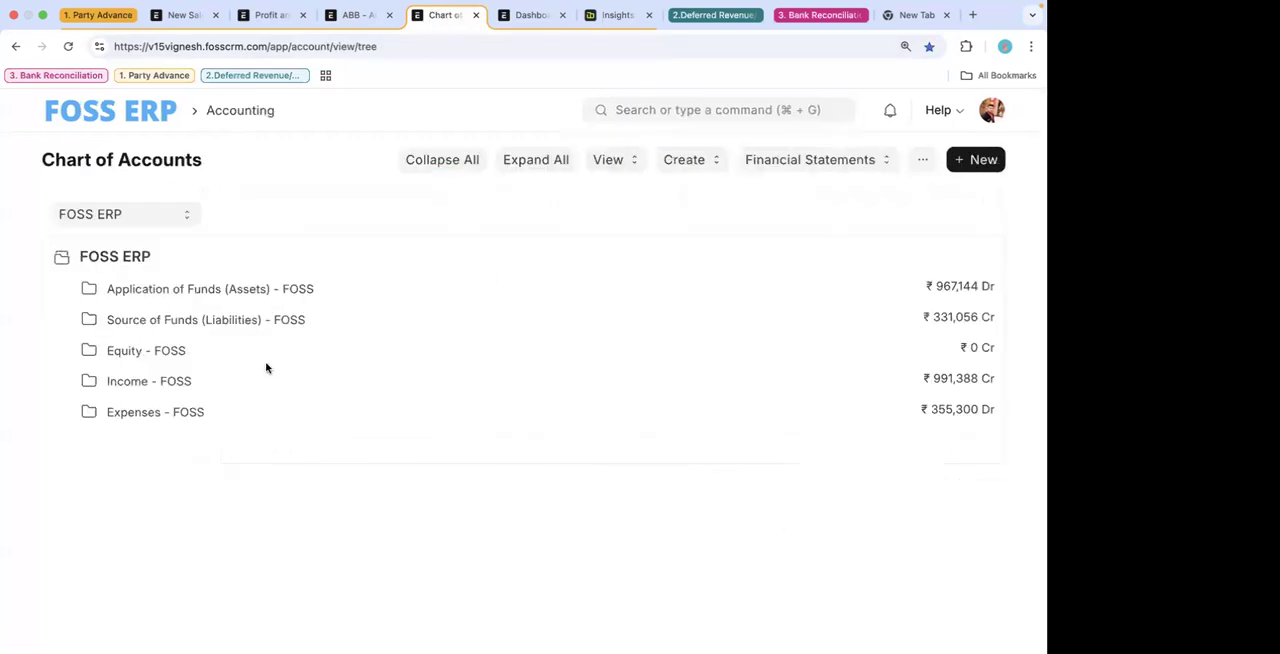
click(166, 411)
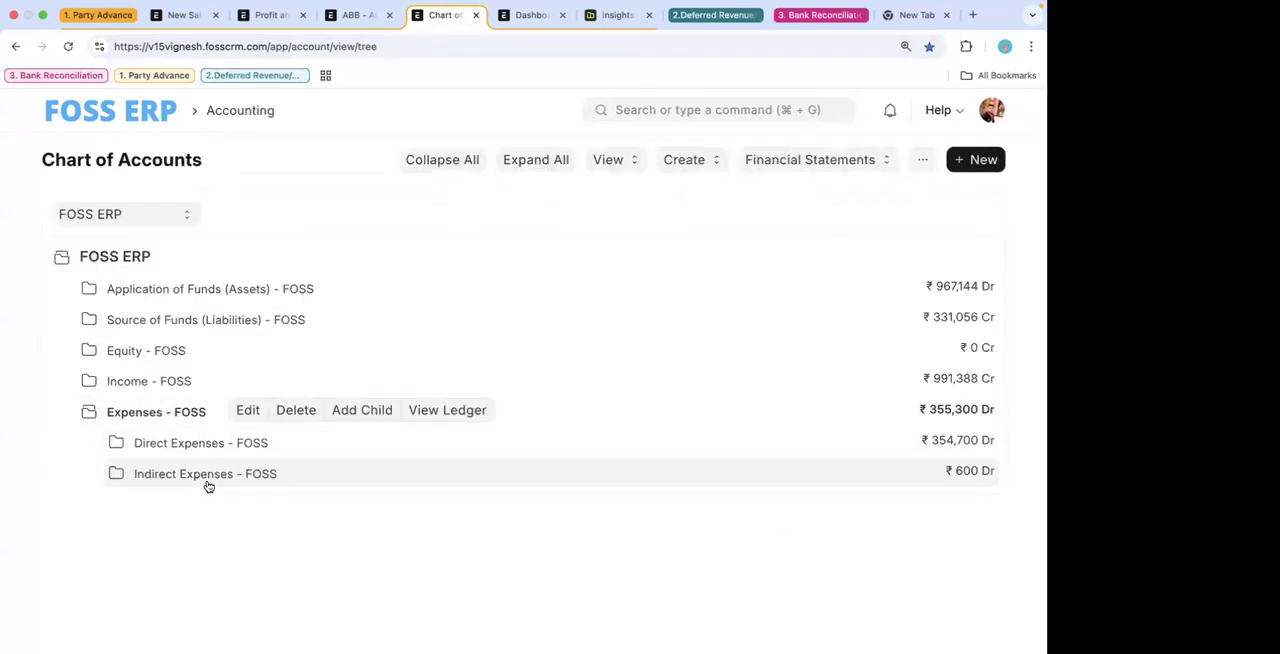
click(208, 476)
- Create a child account named "bank charges" under Indirect Expenses, choosing its account type
click(438, 473)
text(Vank)
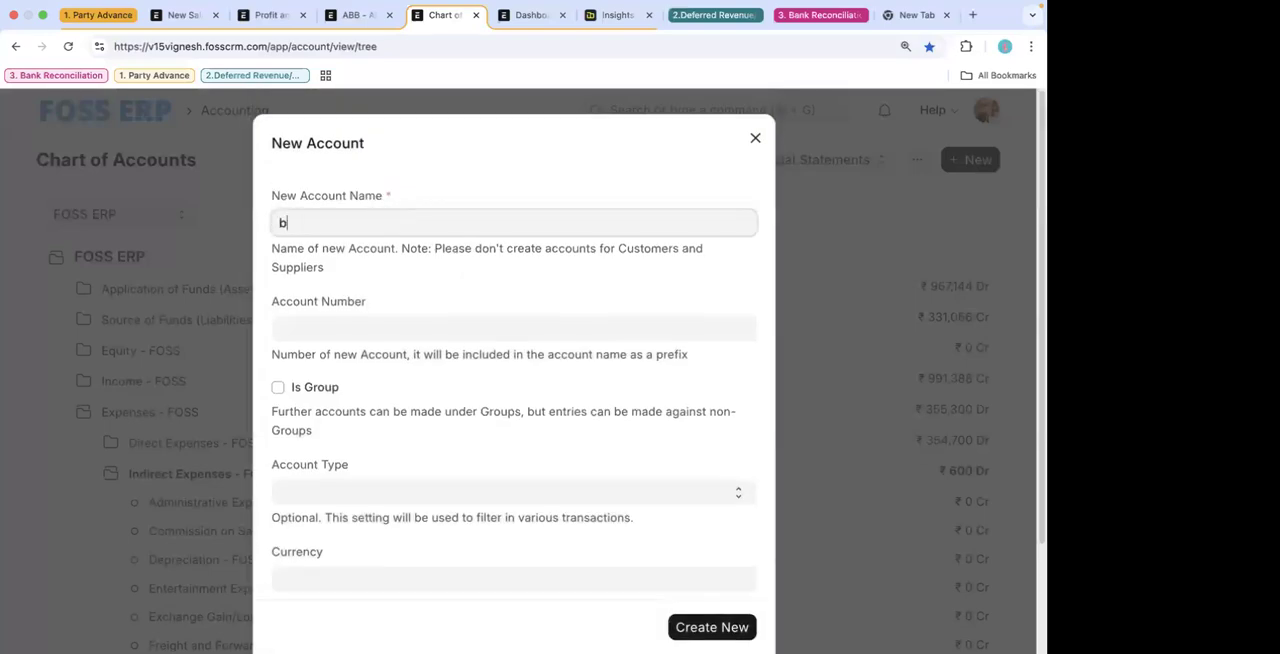
text( charges)
click(390, 491)
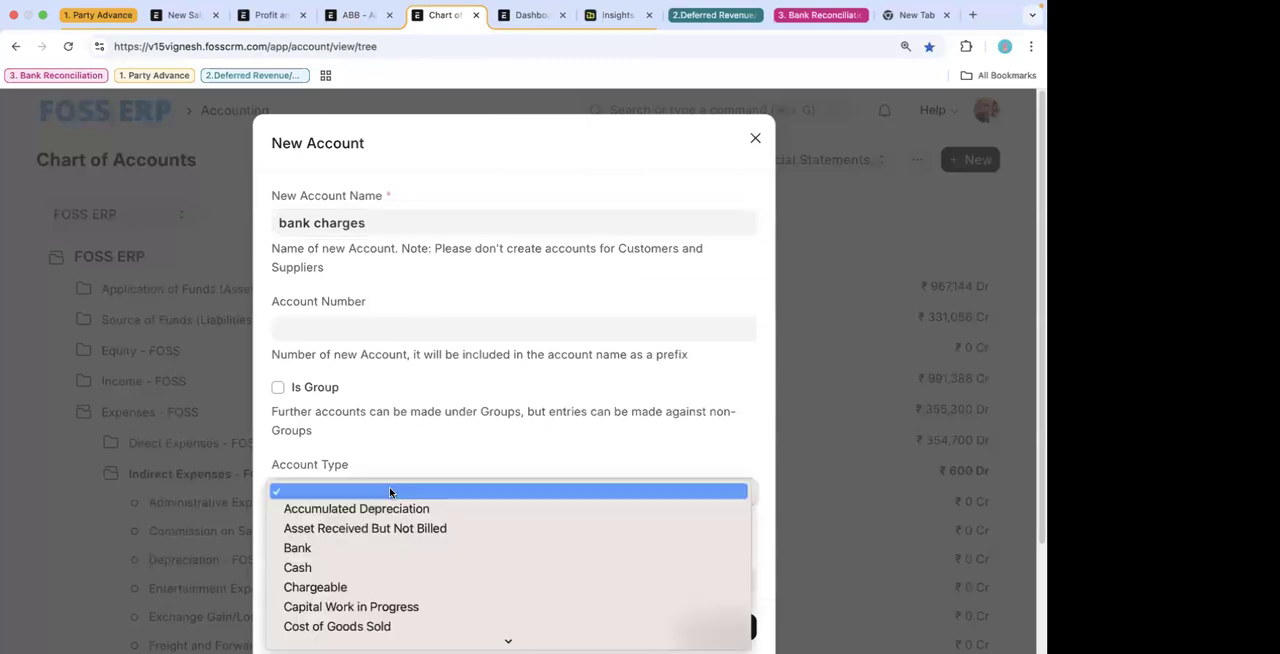
key(e)
key(Return)
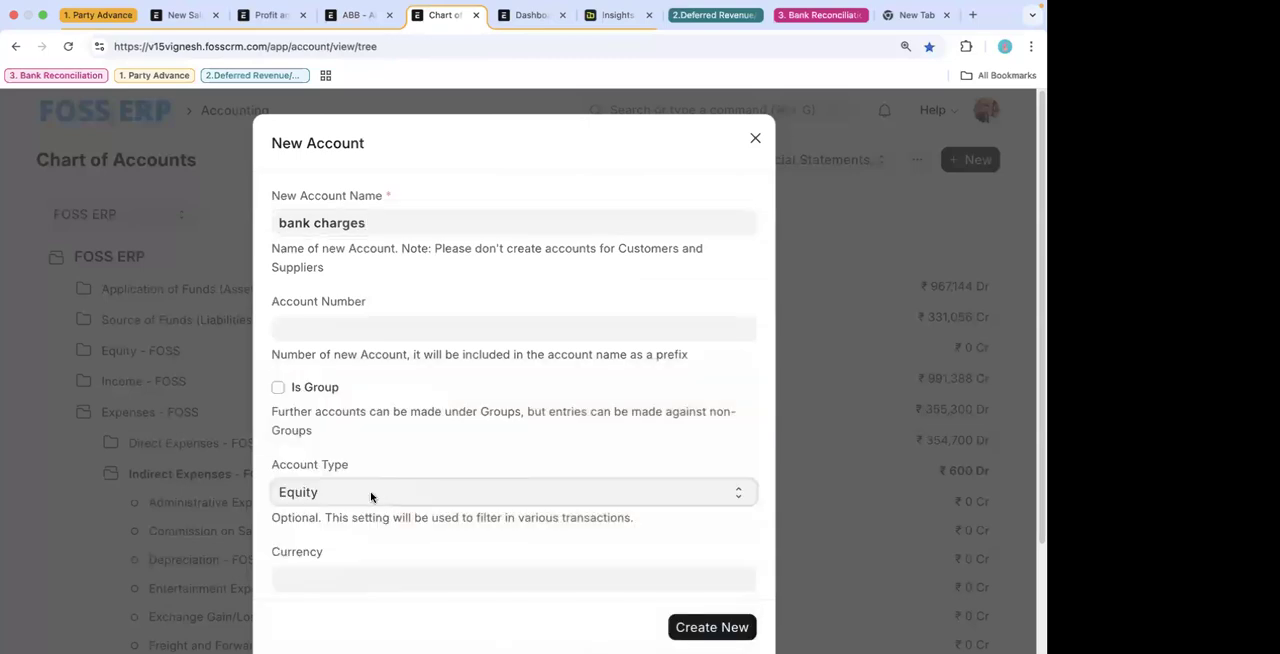
click(371, 497)
click(362, 507)
scroll(705, 552, down, 2)
click(712, 628)
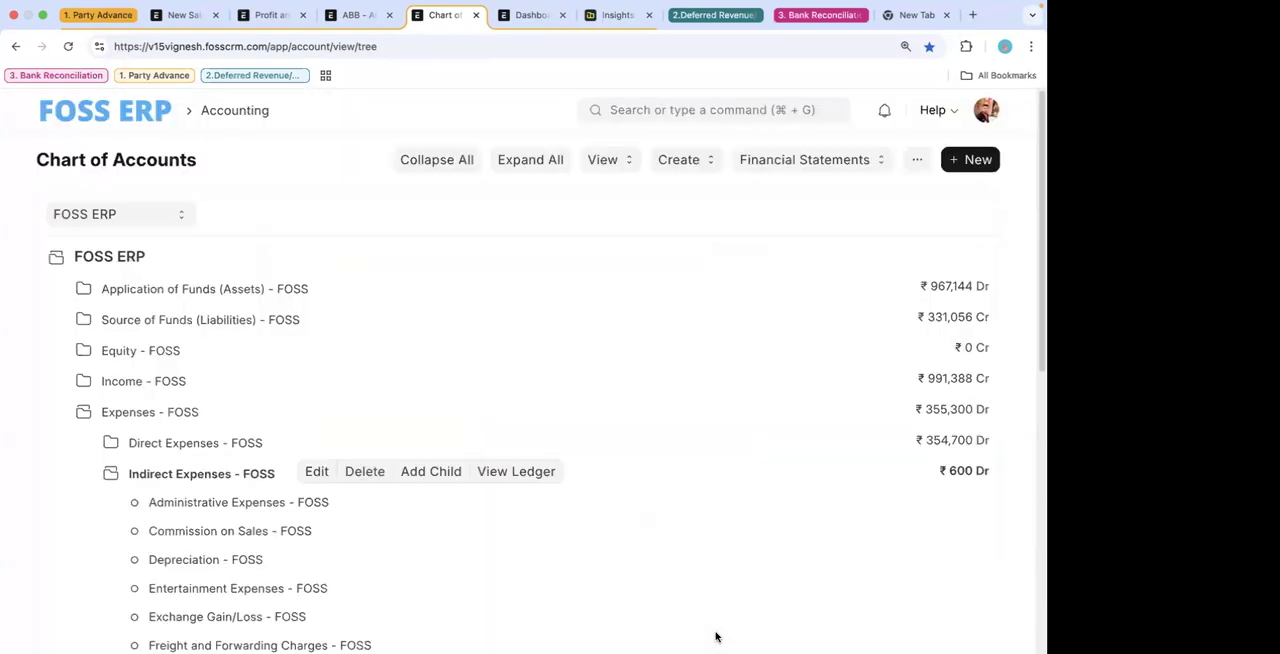
- Set bank charges - FOSS as the account of the payment entry's first deduction row and save the entry
click(352, 15)
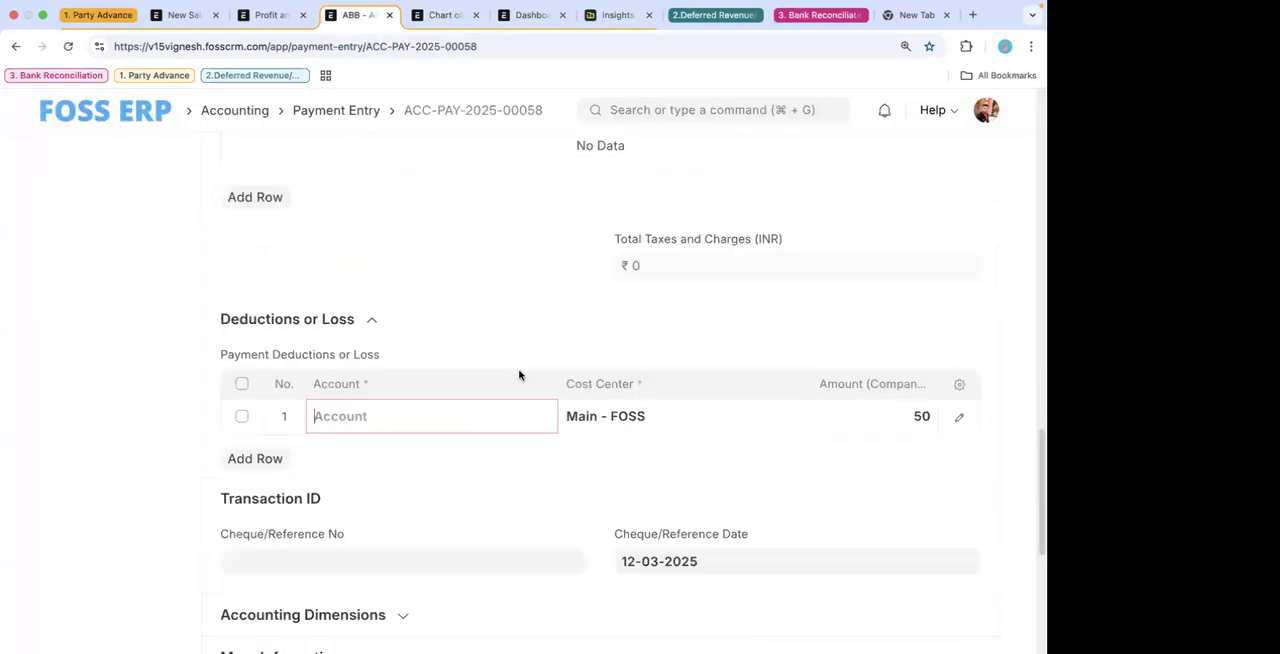
text(ba n)
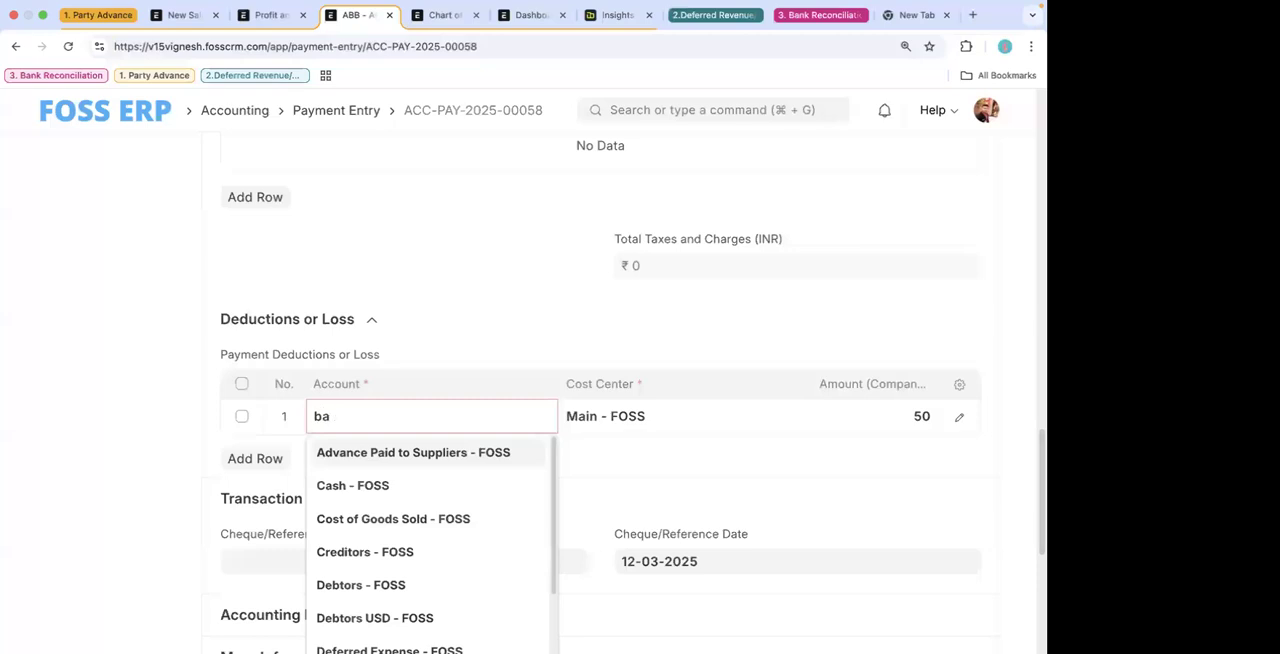
click(403, 520)
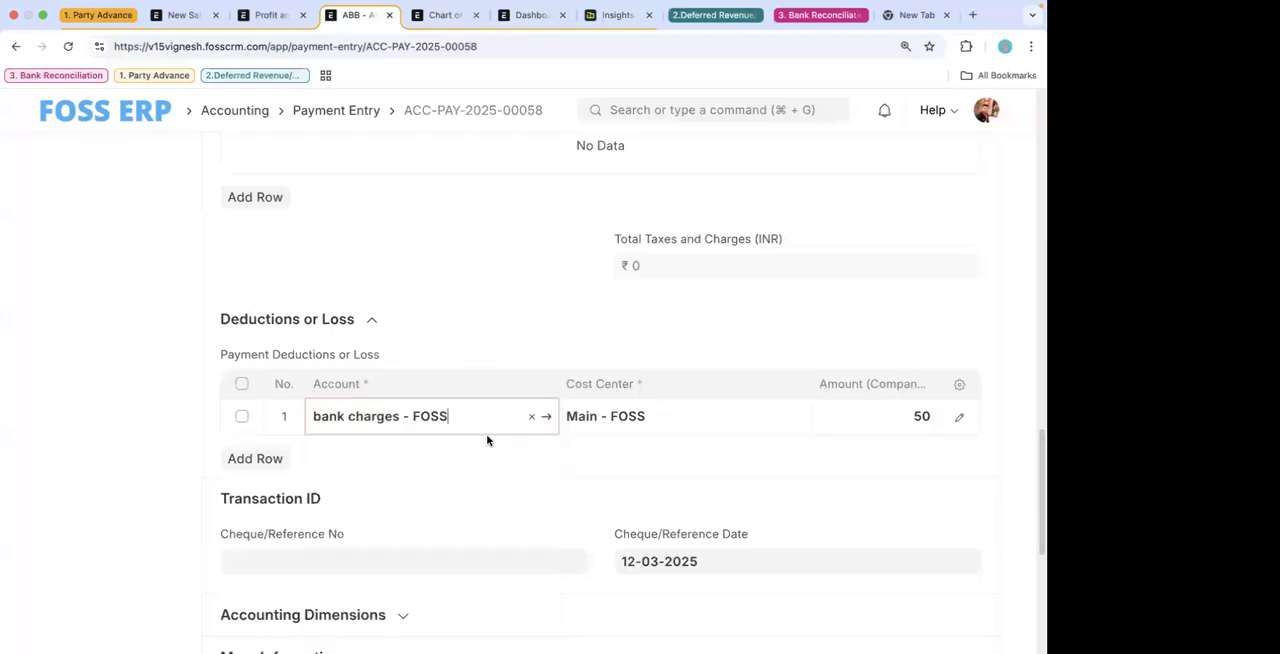
scroll(857, 232, up, 1)
click(977, 163)
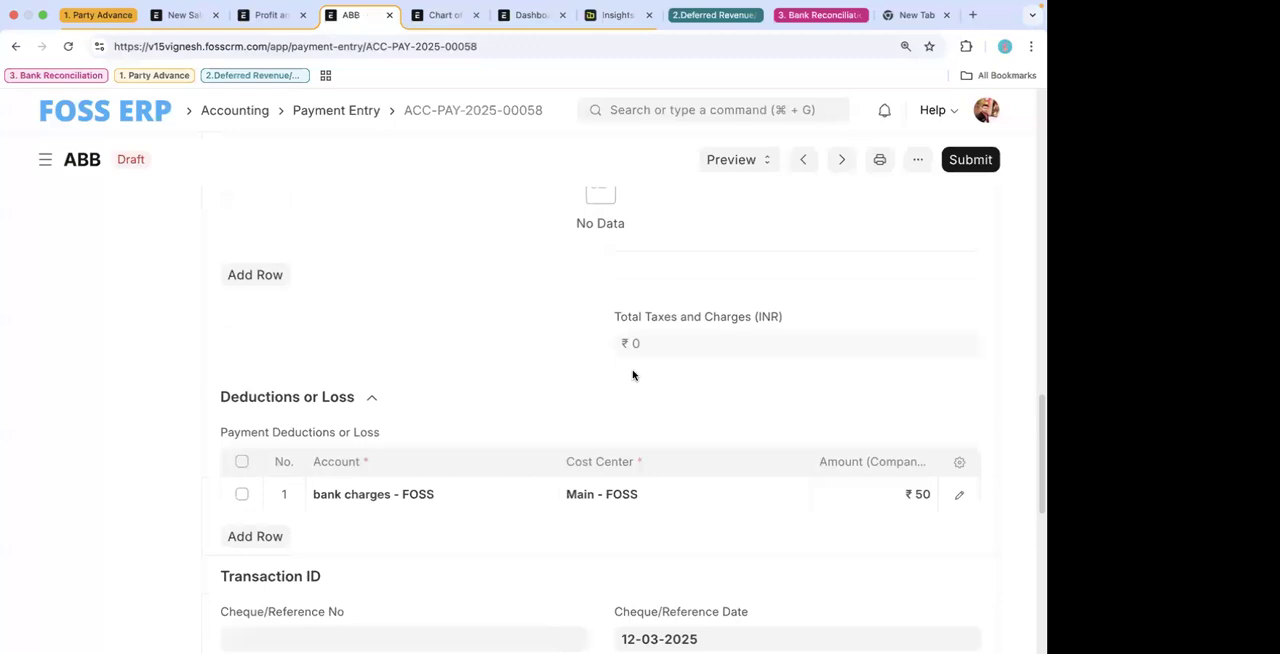
- Review the draft payment entry's paid amount, allocated invoice amount, write-off figures and bank charges deduction
scroll(632, 375, up, 6)
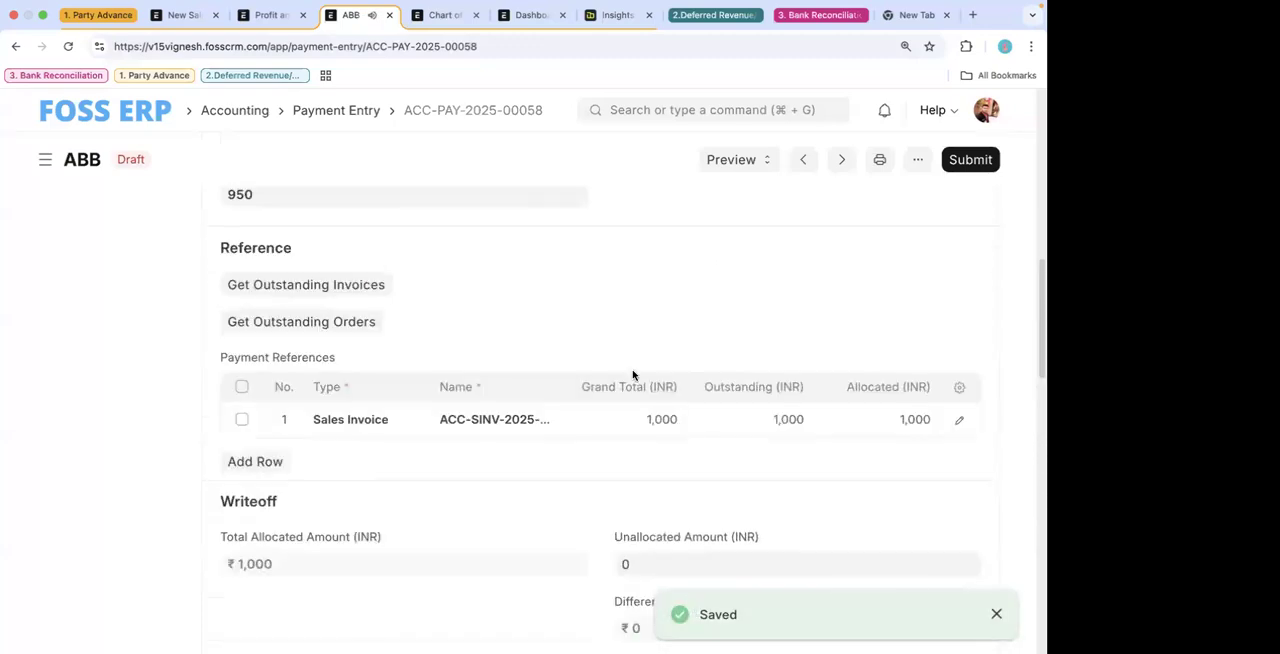
scroll(632, 375, up, 3)
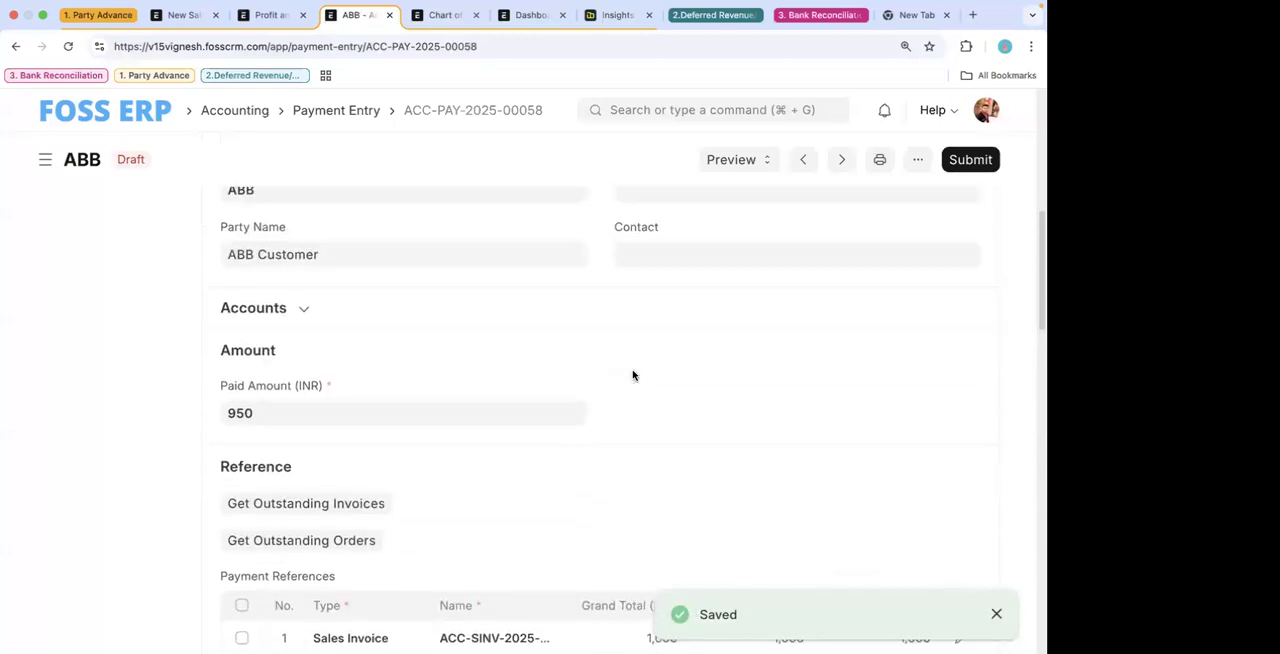
scroll(381, 348, down, 3)
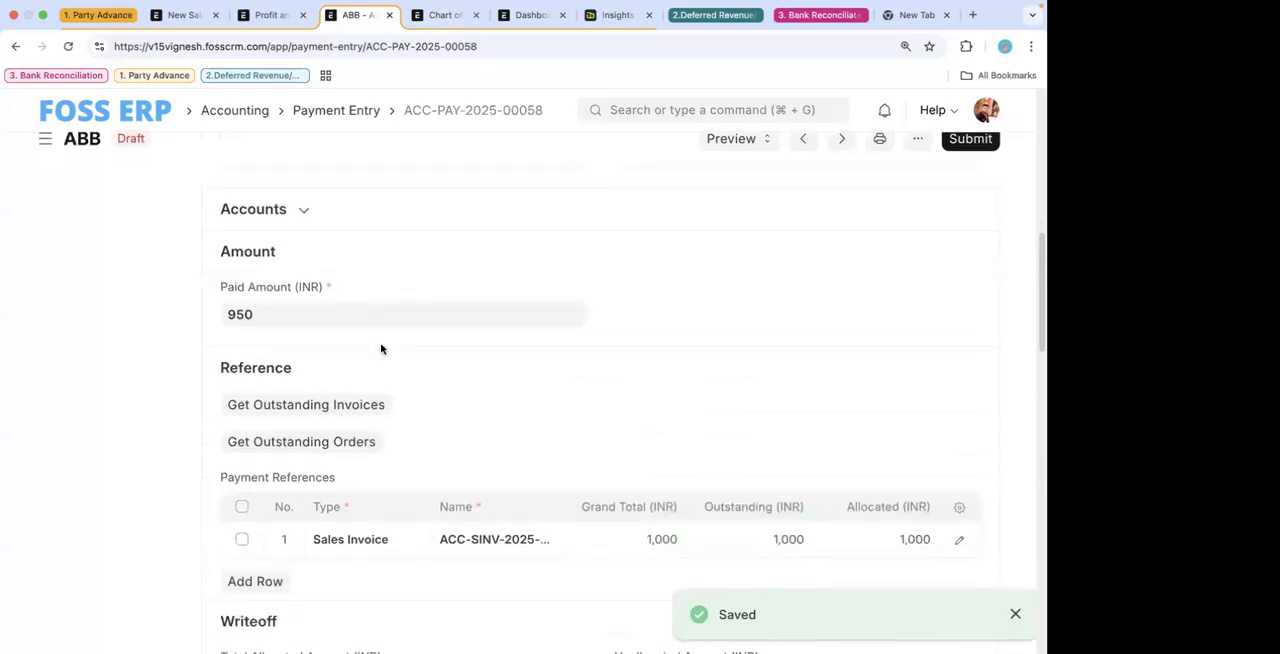
scroll(381, 348, up, 1)
scroll(381, 348, up, 1)
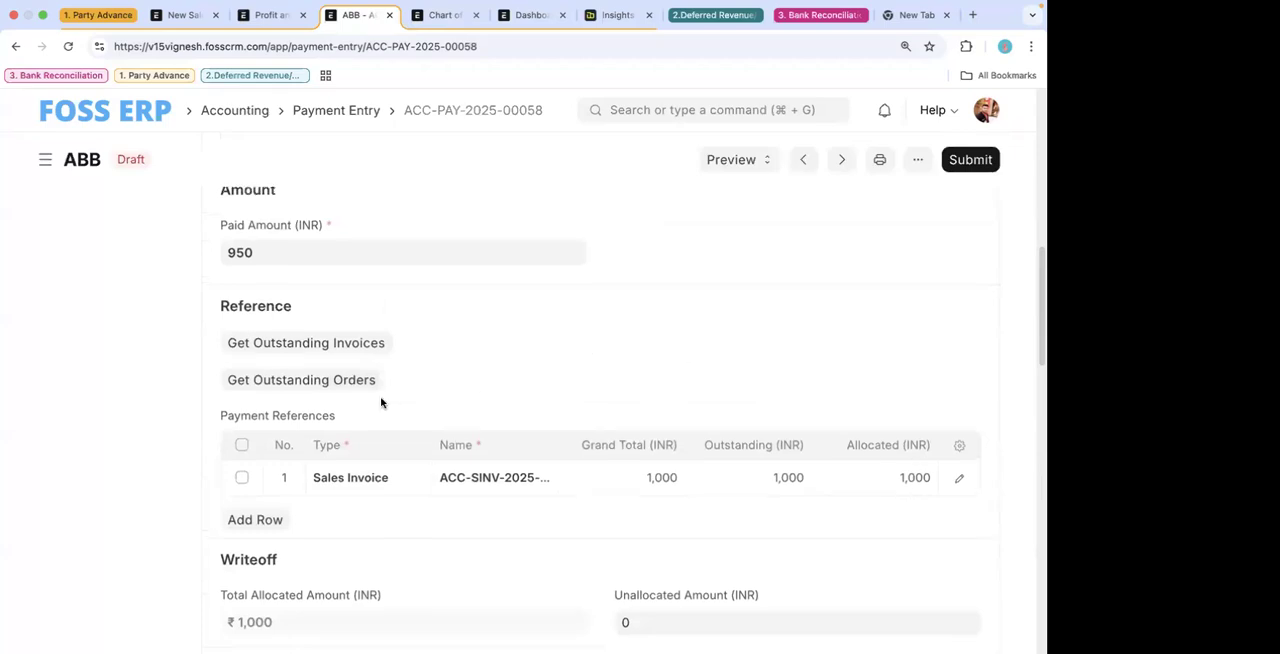
scroll(383, 400, up, 1)
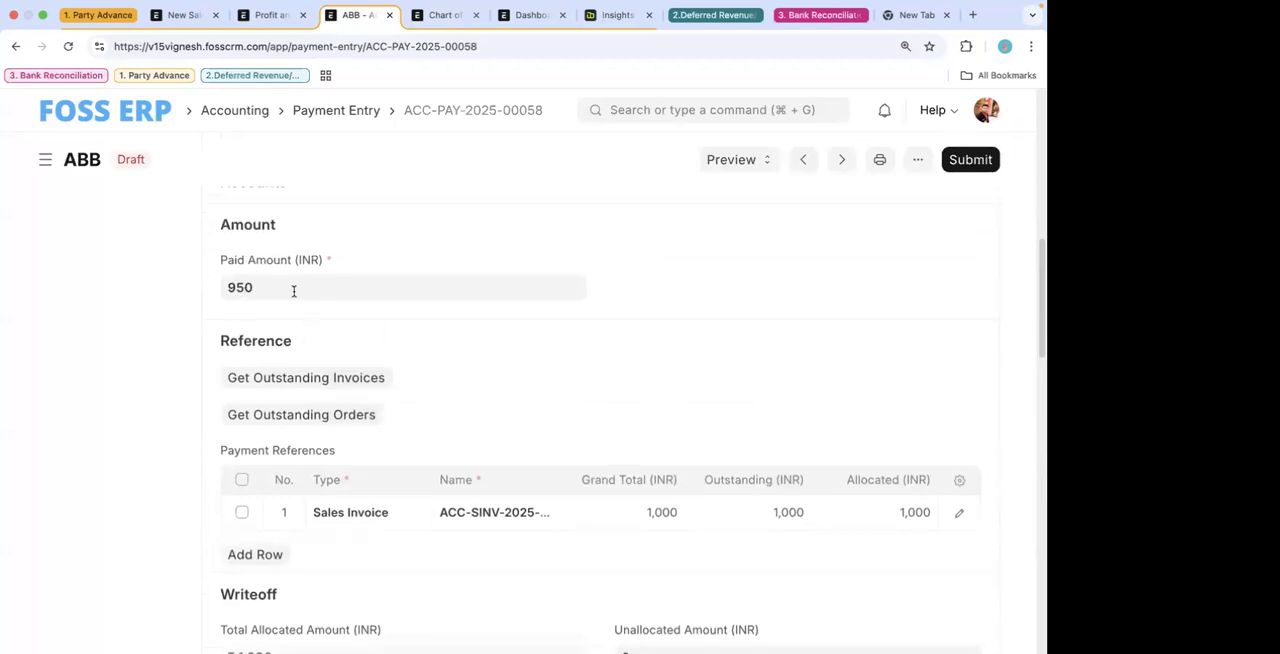
scroll(506, 407, down, 4)
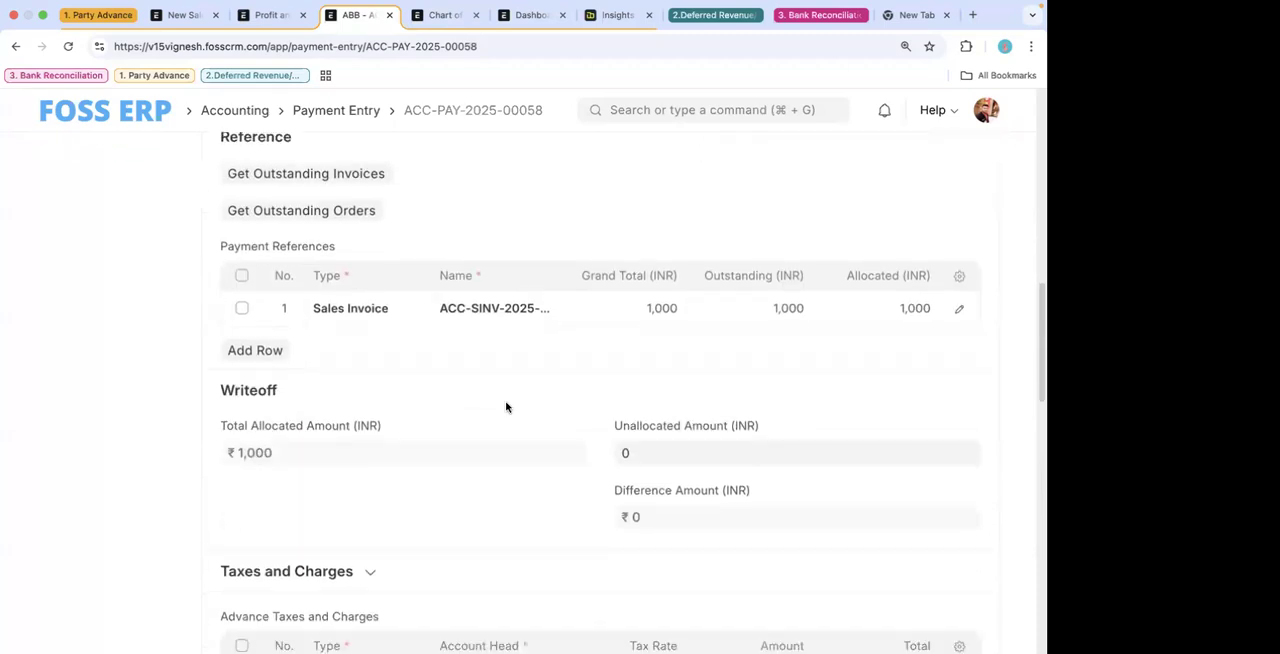
scroll(506, 407, down, 5)
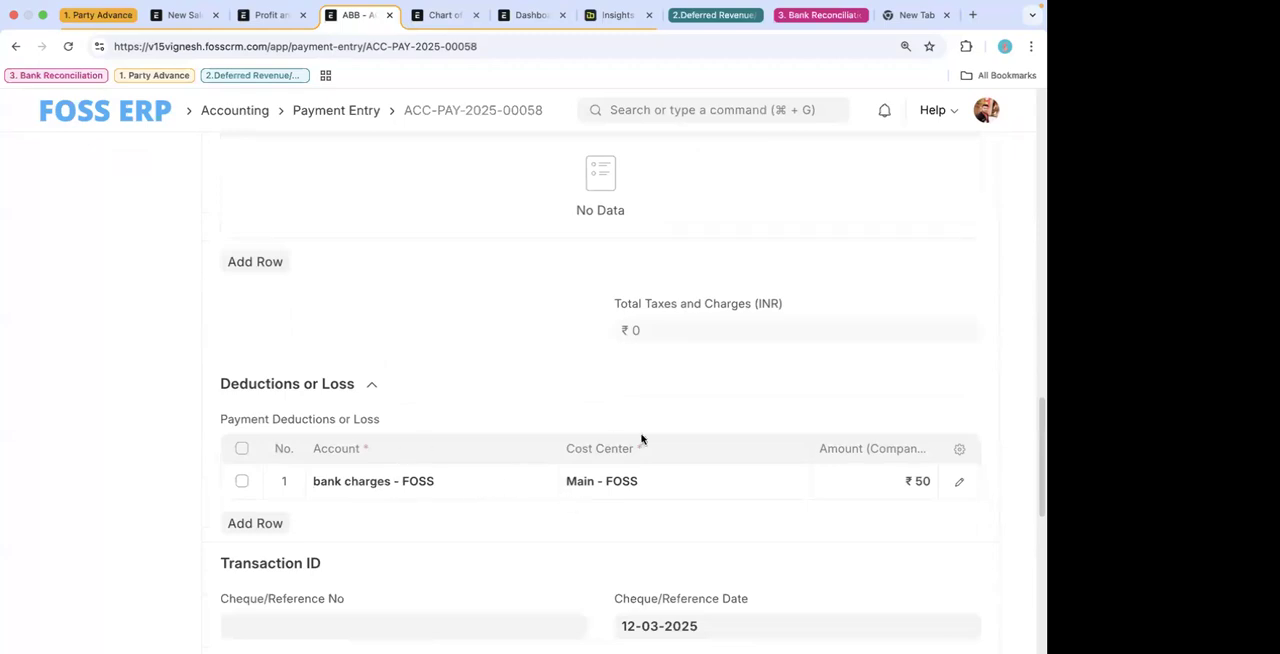
- Submit the payment entry and confirm the permanent submission
scroll(640, 437, up, 7)
click(963, 162)
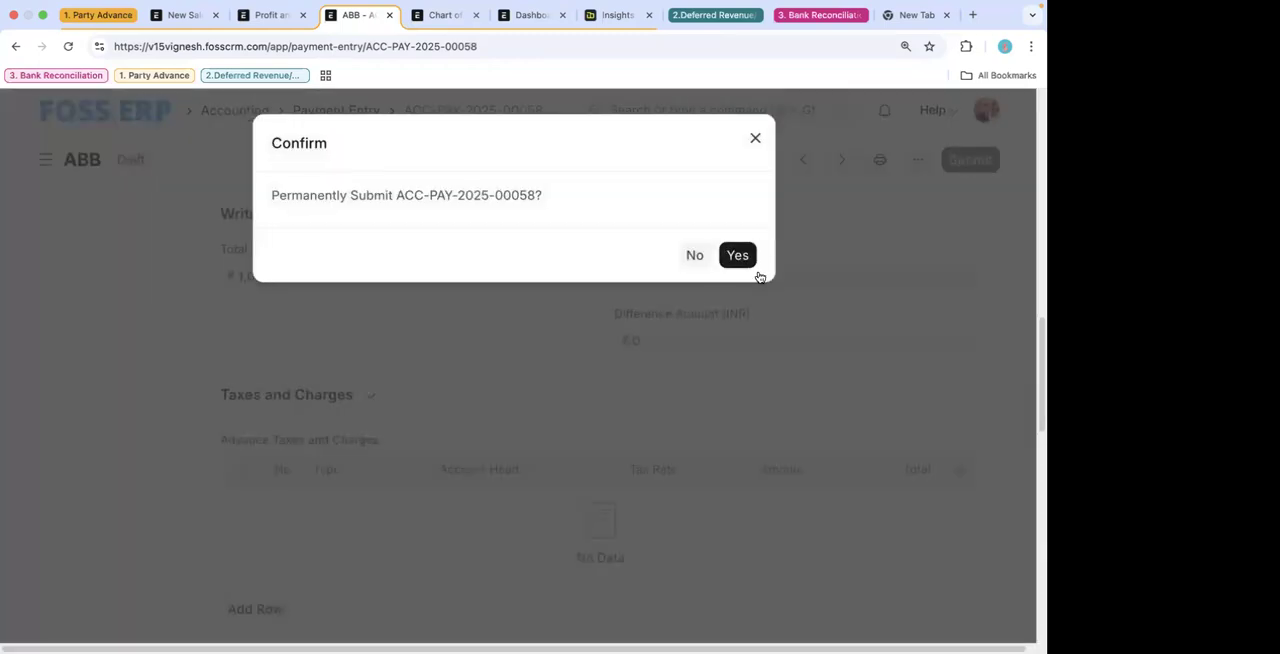
click(741, 256)
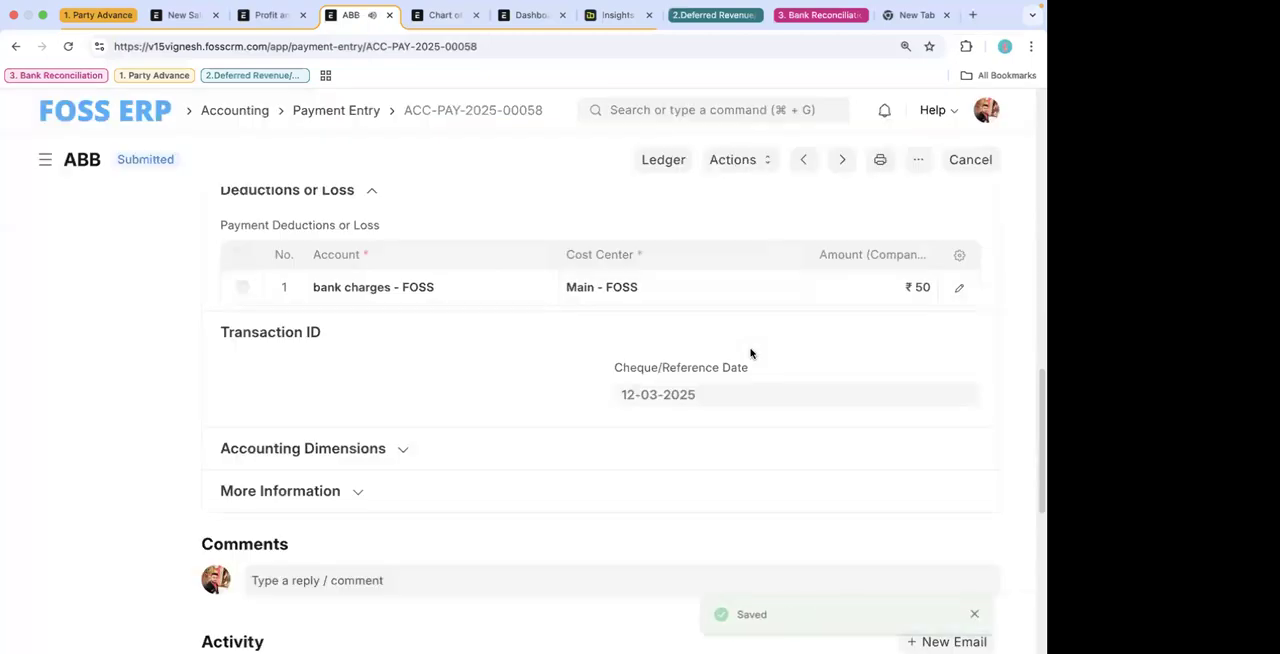
- Examine the general ledger postings of the submitted payment entry, then return to the entry
click(662, 162)
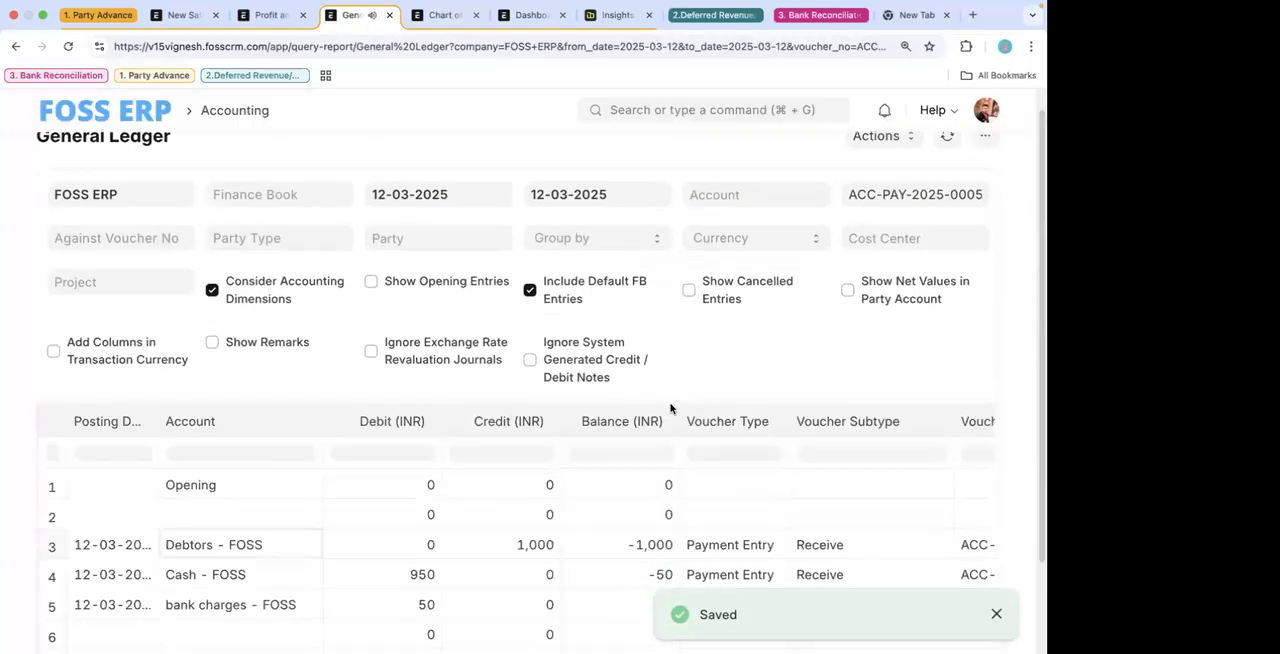
scroll(670, 408, down, 3)
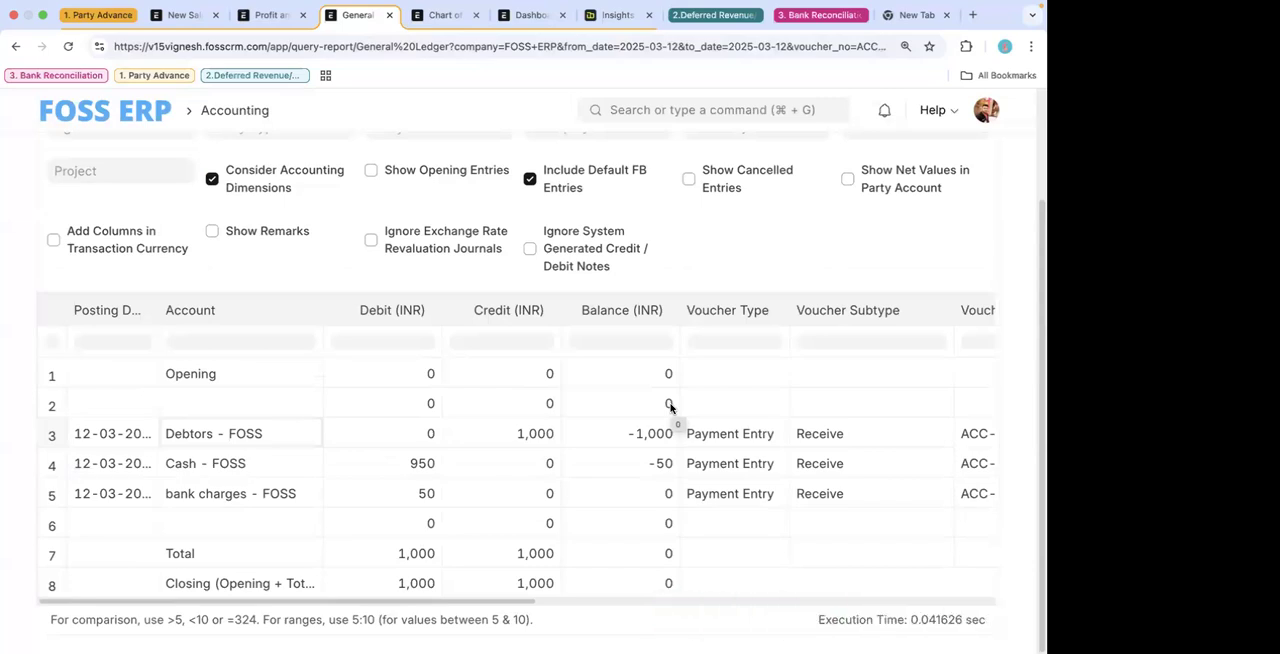
click(16, 47)
- Review the submitted payment entry's paid amount, invoice reference, write-off and deduction details
scroll(415, 337, down, 5)
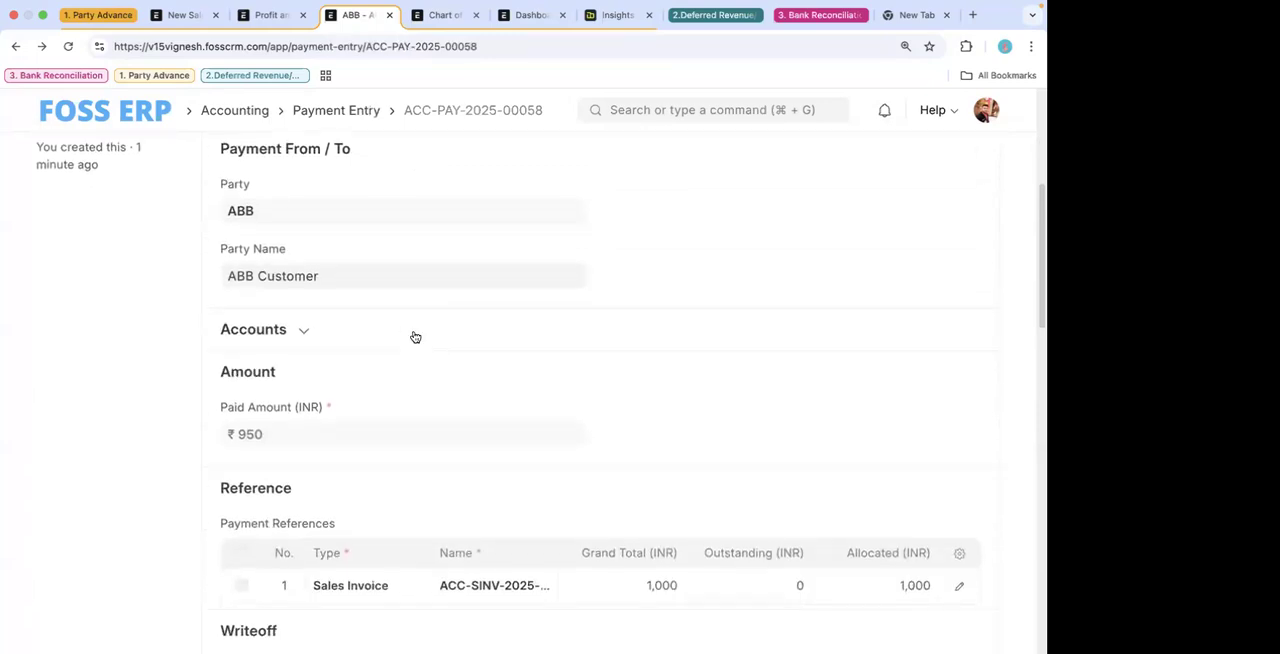
scroll(415, 337, down, 3)
scroll(415, 337, down, 1)
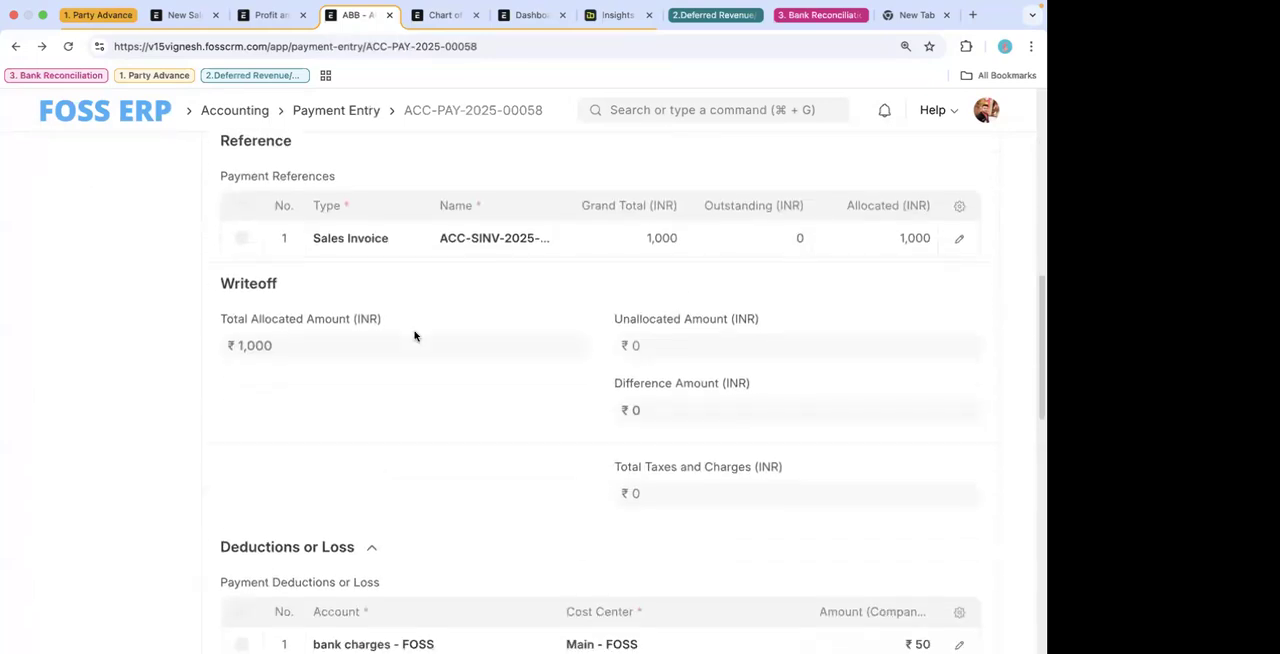
scroll(415, 337, down, 3)
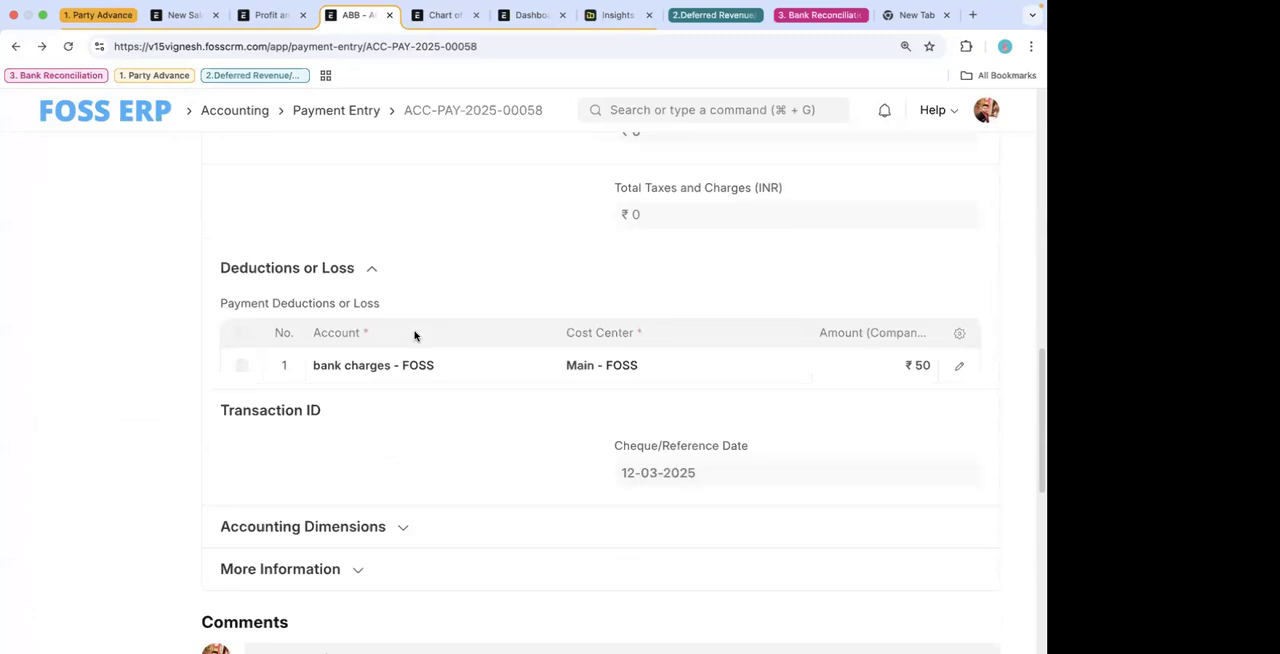
scroll(414, 336, up, 9)
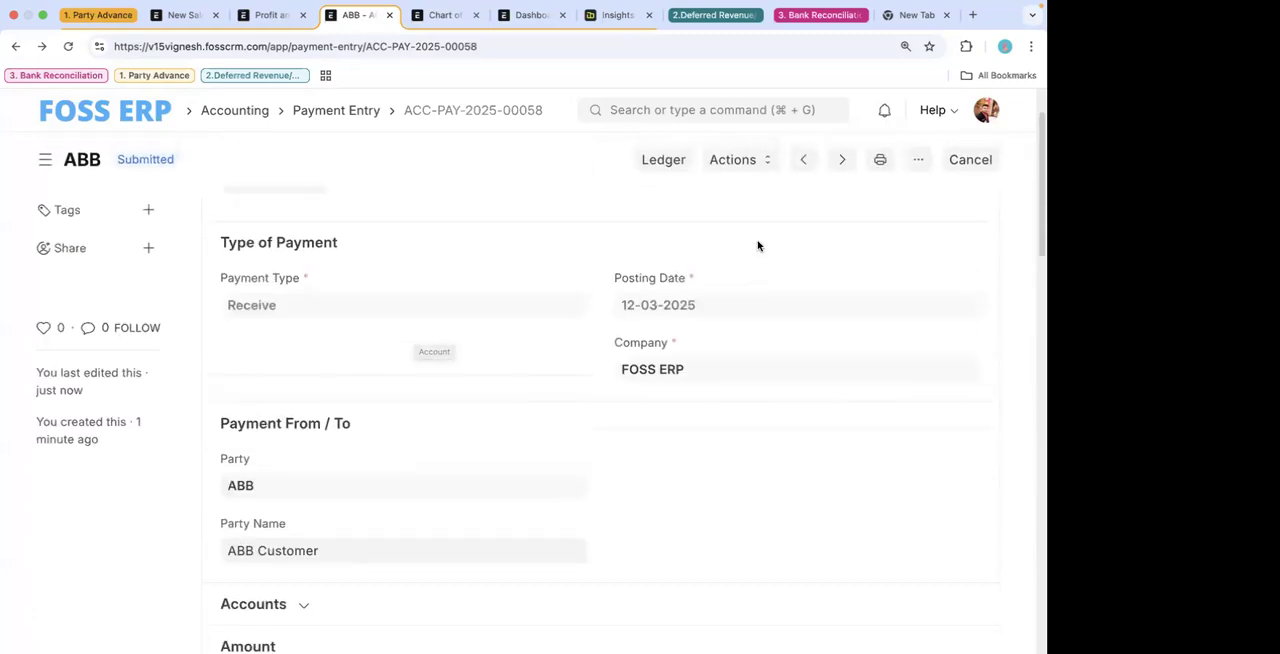
scroll(758, 246, up, 2)
scroll(758, 246, down, 5)
scroll(758, 246, down, 8)
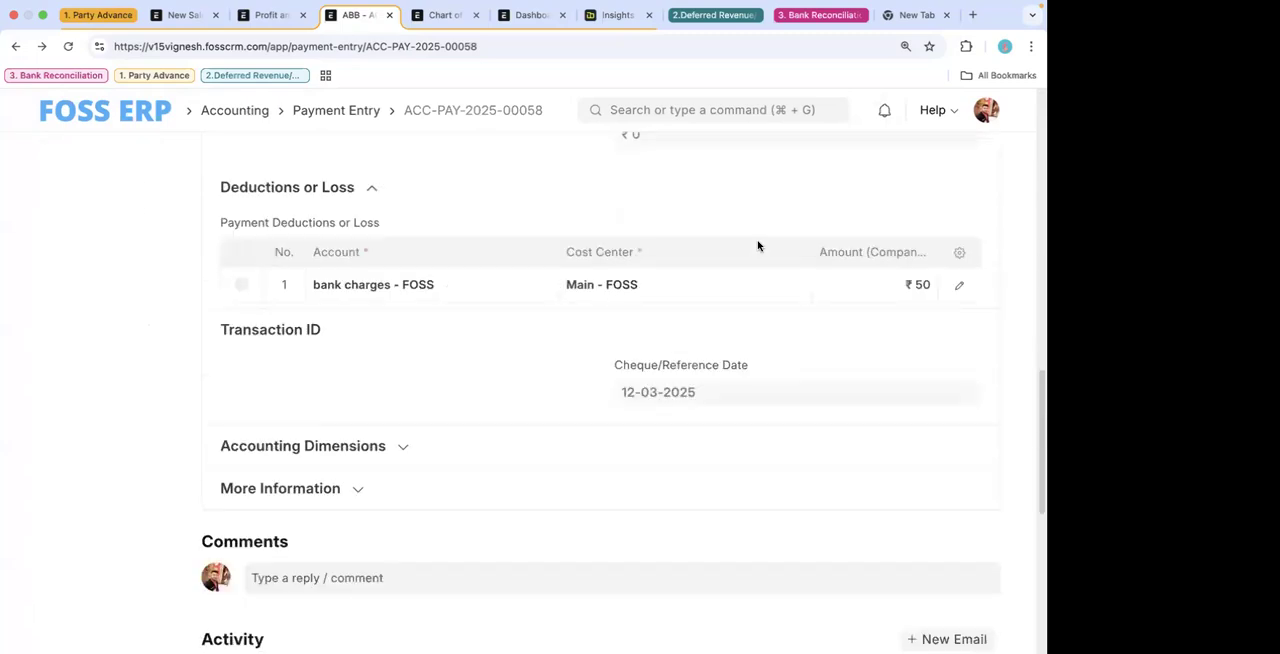
scroll(758, 246, up, 10)
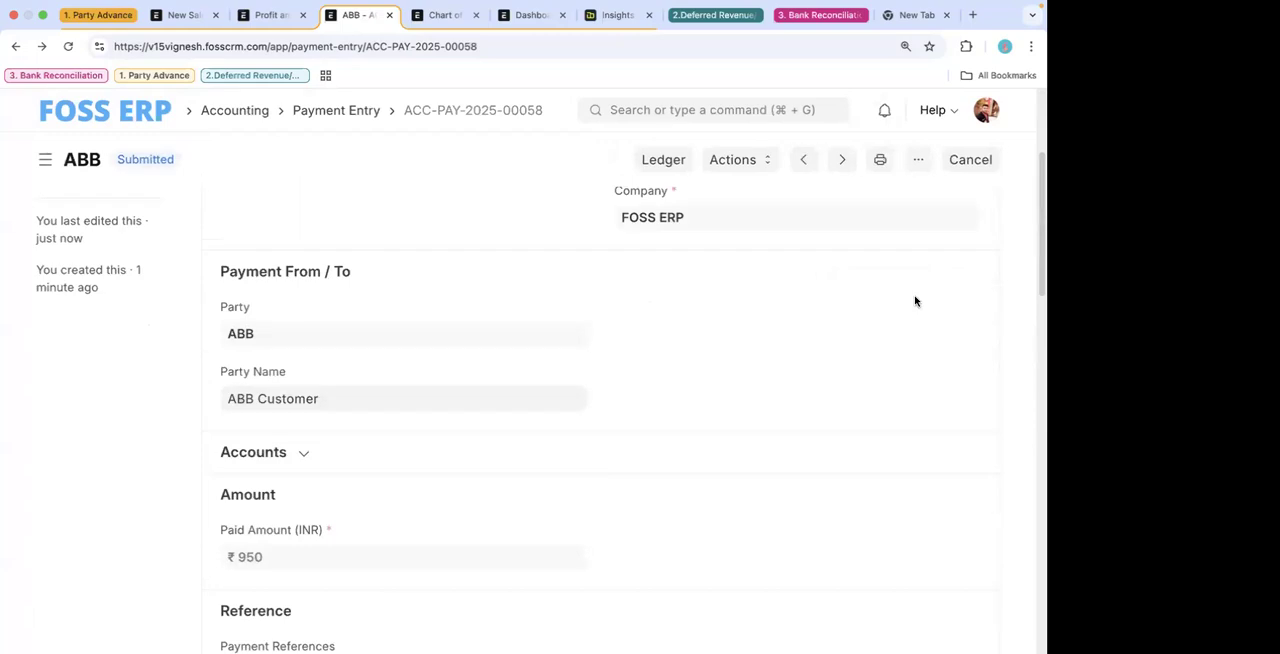
scroll(914, 300, down, 4)
scroll(914, 300, up, 6)
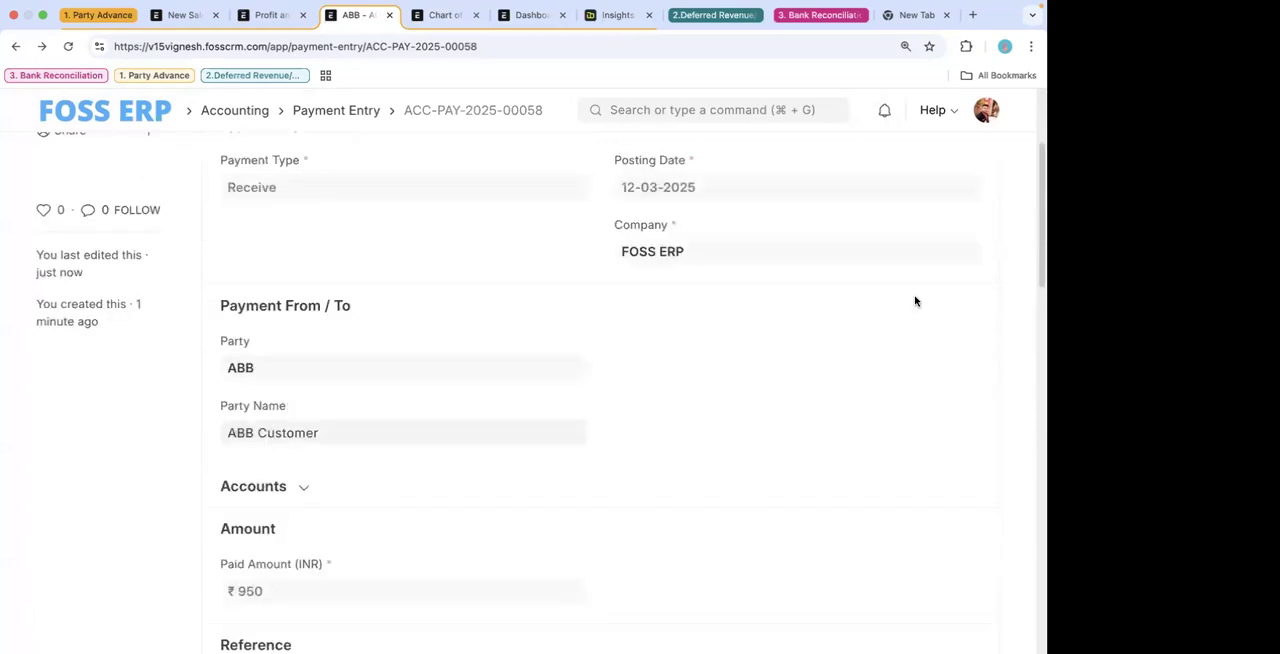
click(12, 47)
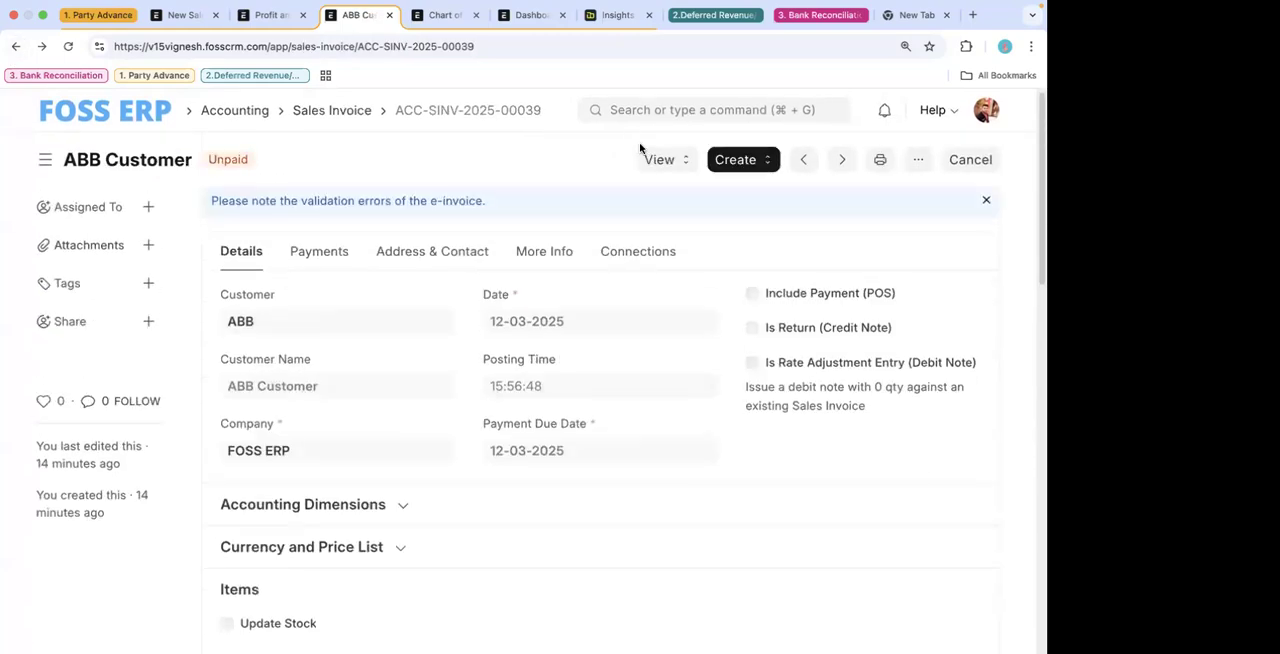
click(916, 160)
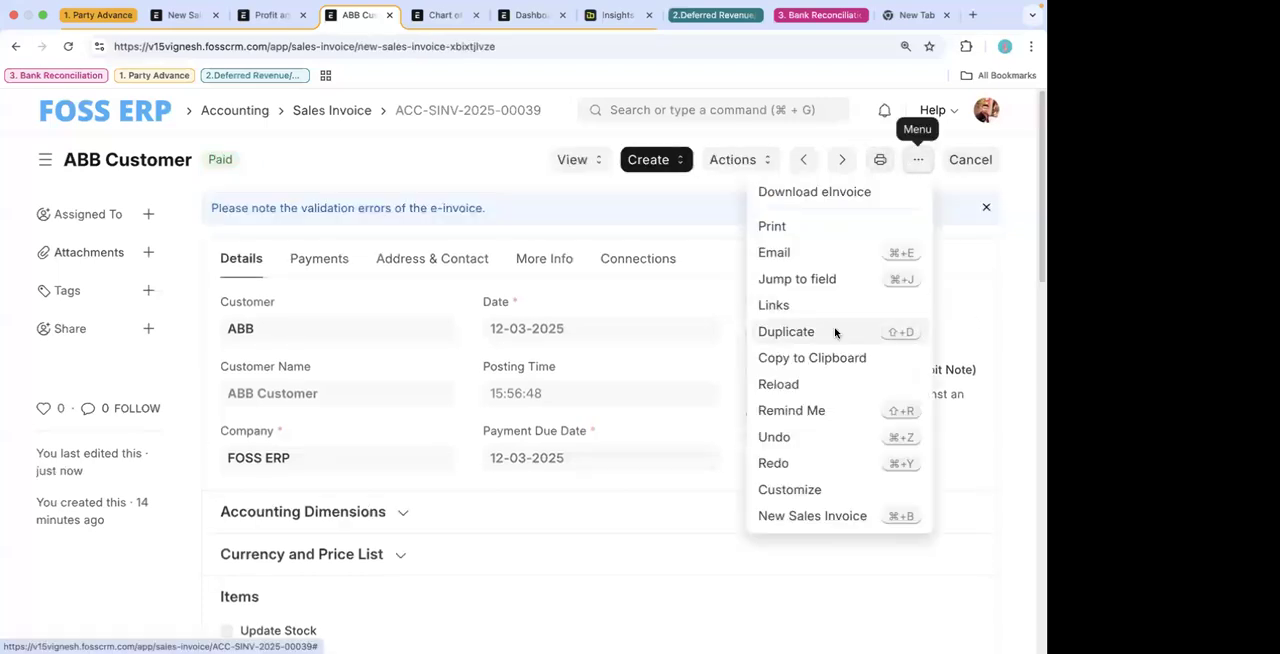
click(837, 332)
scroll(905, 342, down, 5)
scroll(905, 342, down, 3)
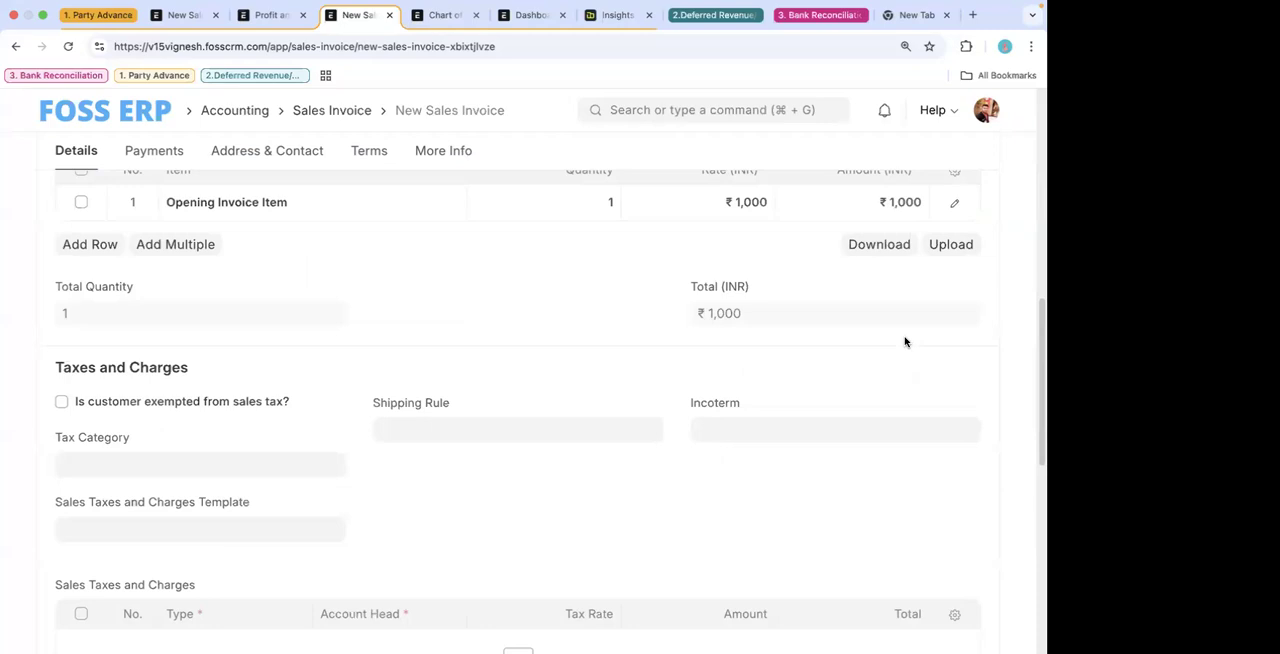
scroll(905, 342, up, 2)
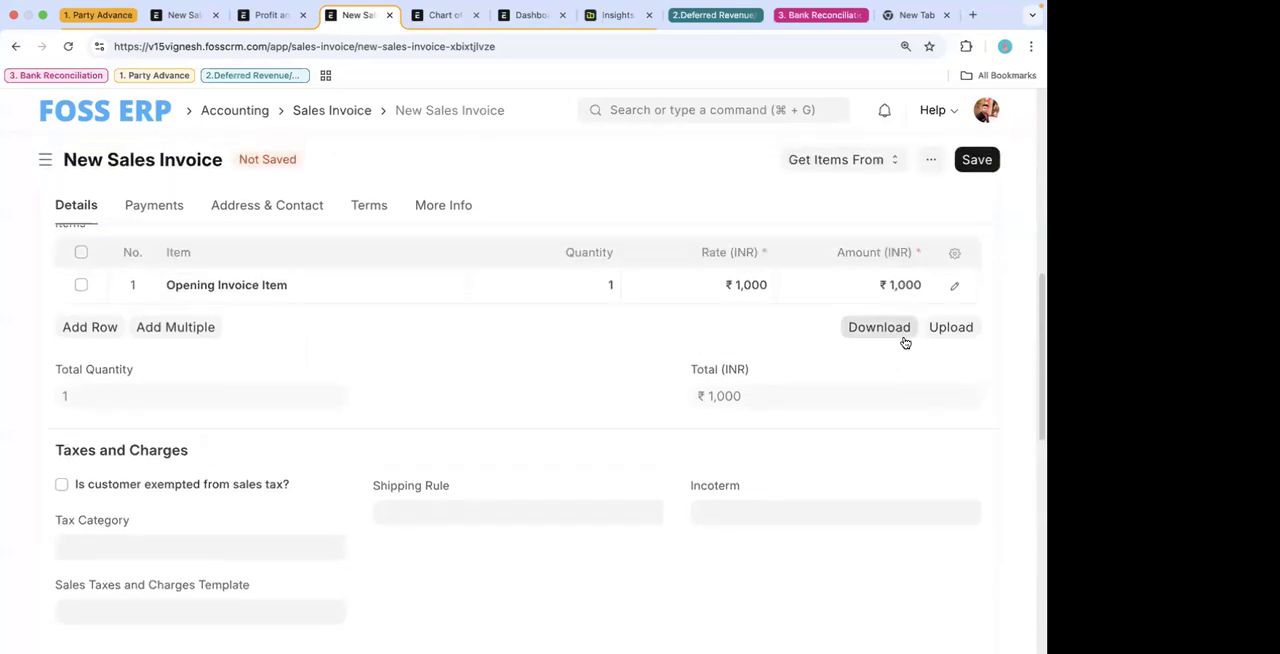
scroll(905, 342, down, 1)
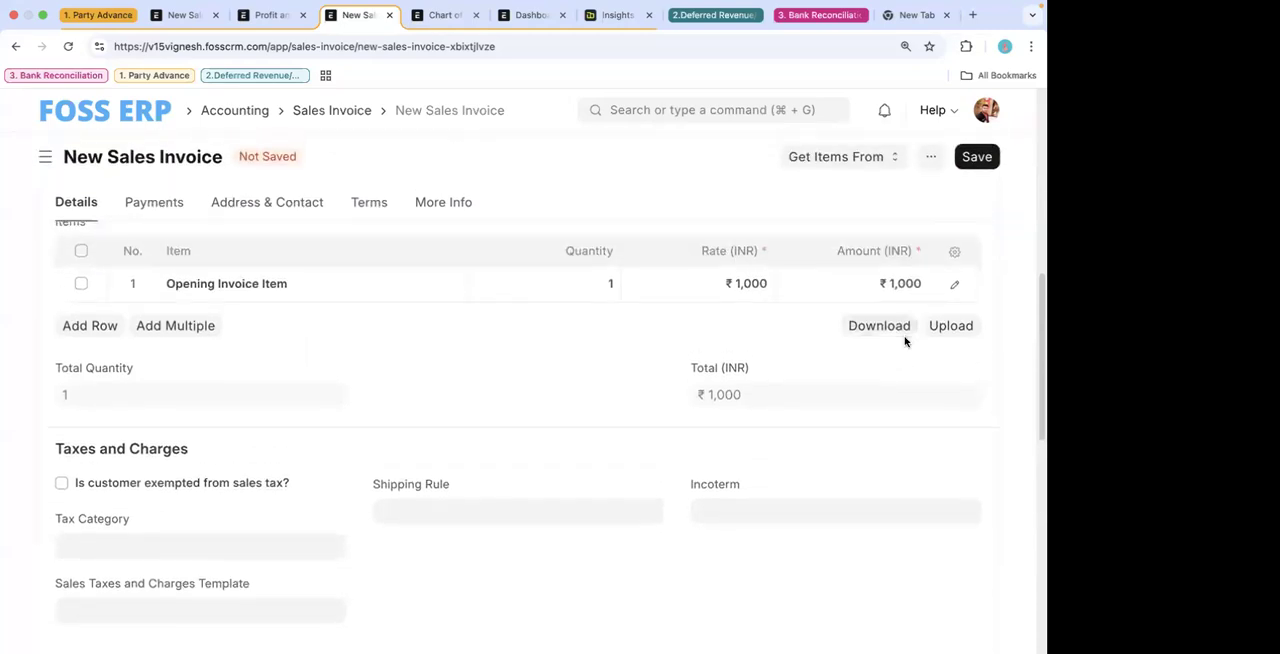
- Create a new sales invoice from the Sales Invoice list and select Ford International Ltd as the customer
click(332, 112)
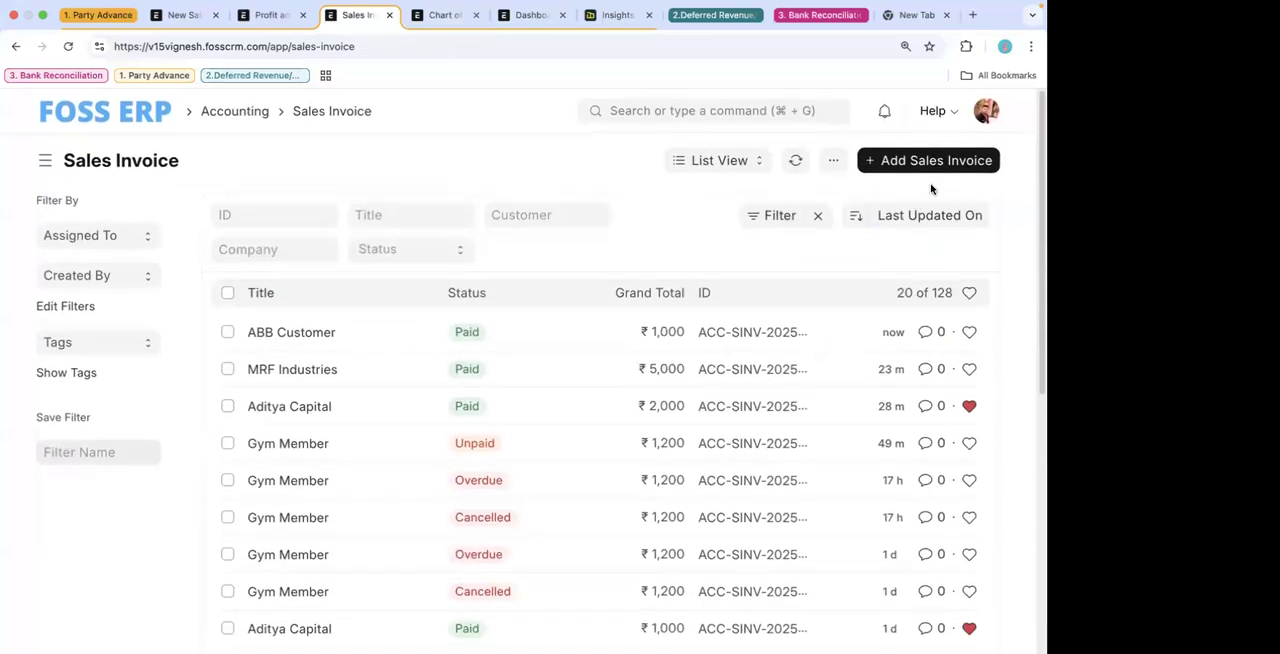
click(928, 158)
click(267, 352)
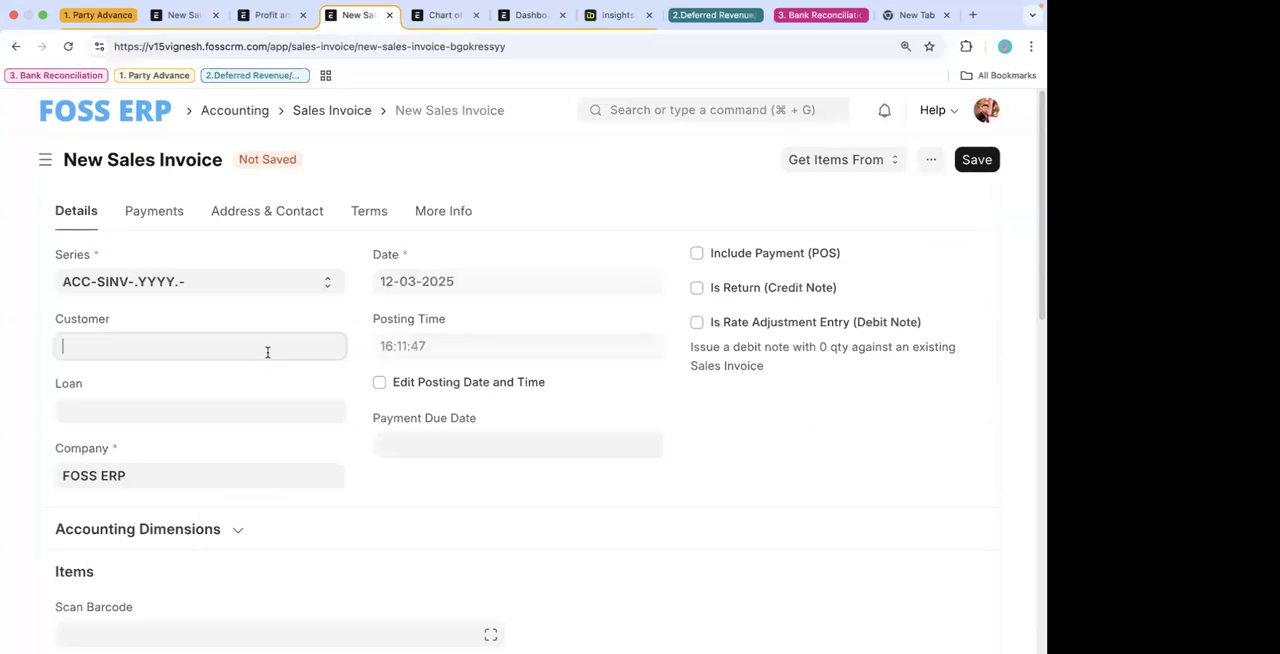
click(266, 327)
click(177, 346)
scroll(205, 538, down, 1)
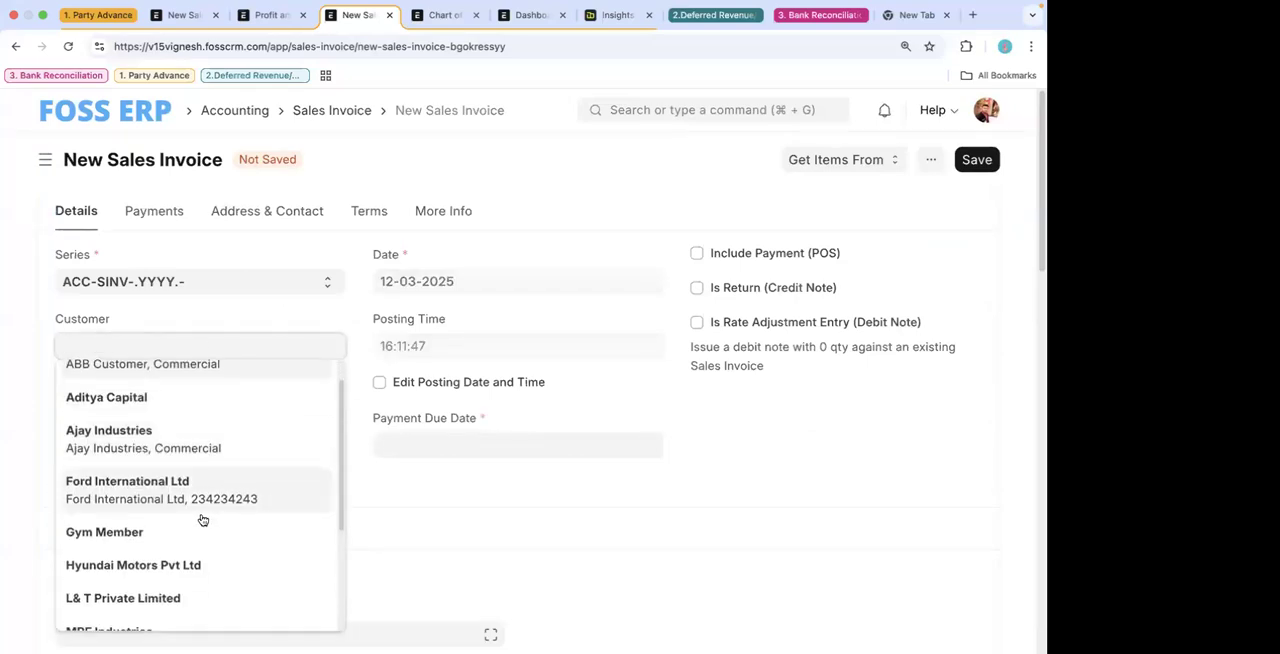
click(183, 491)
- Add the Consulting Service item to the invoice's first row with a rate of 2,000 INR
scroll(380, 505, down, 5)
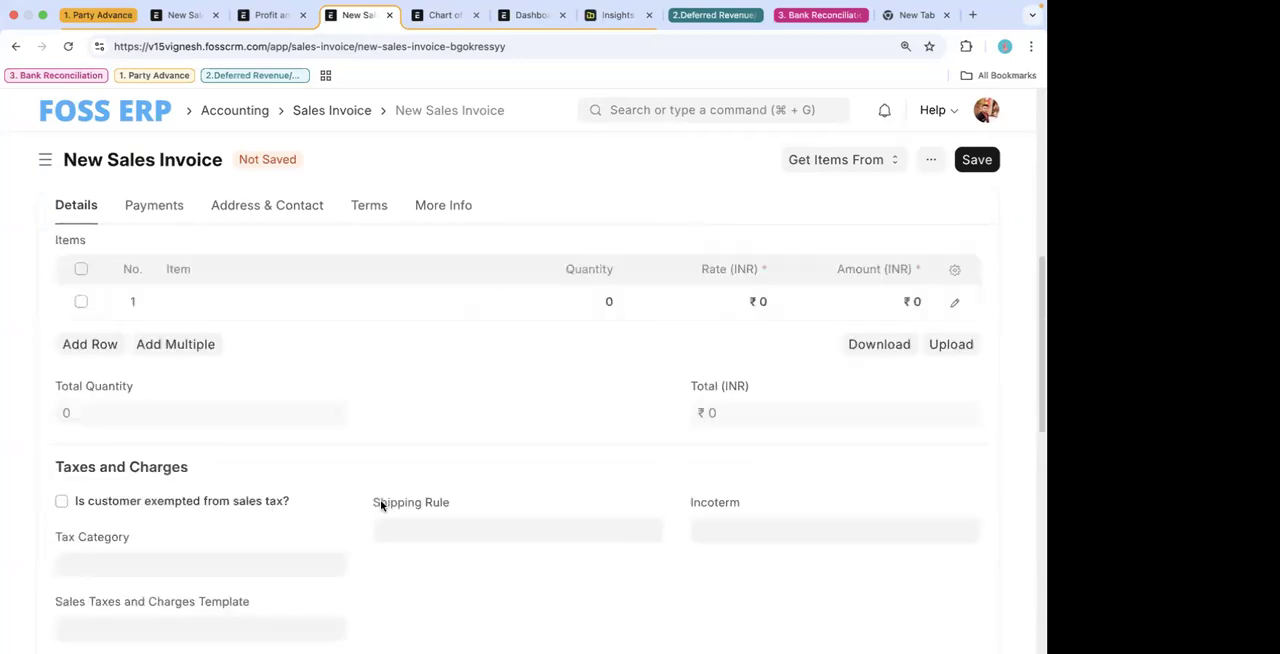
click(293, 307)
text(cons)
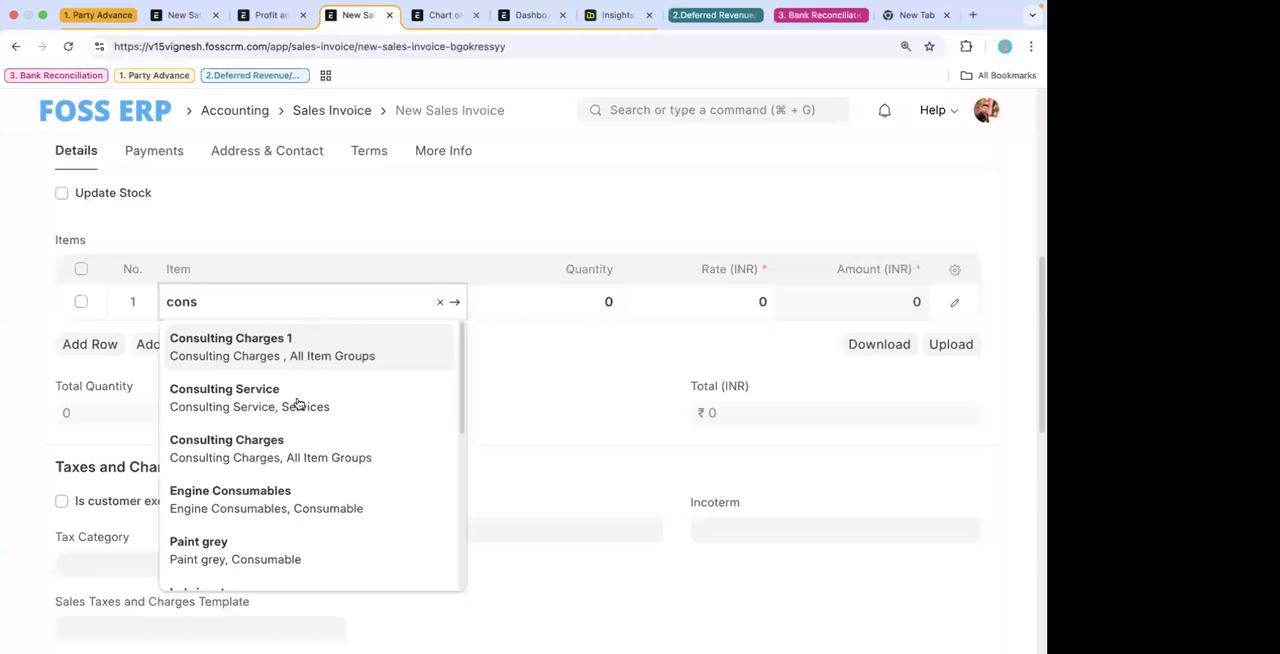
click(297, 403)
click(740, 301)
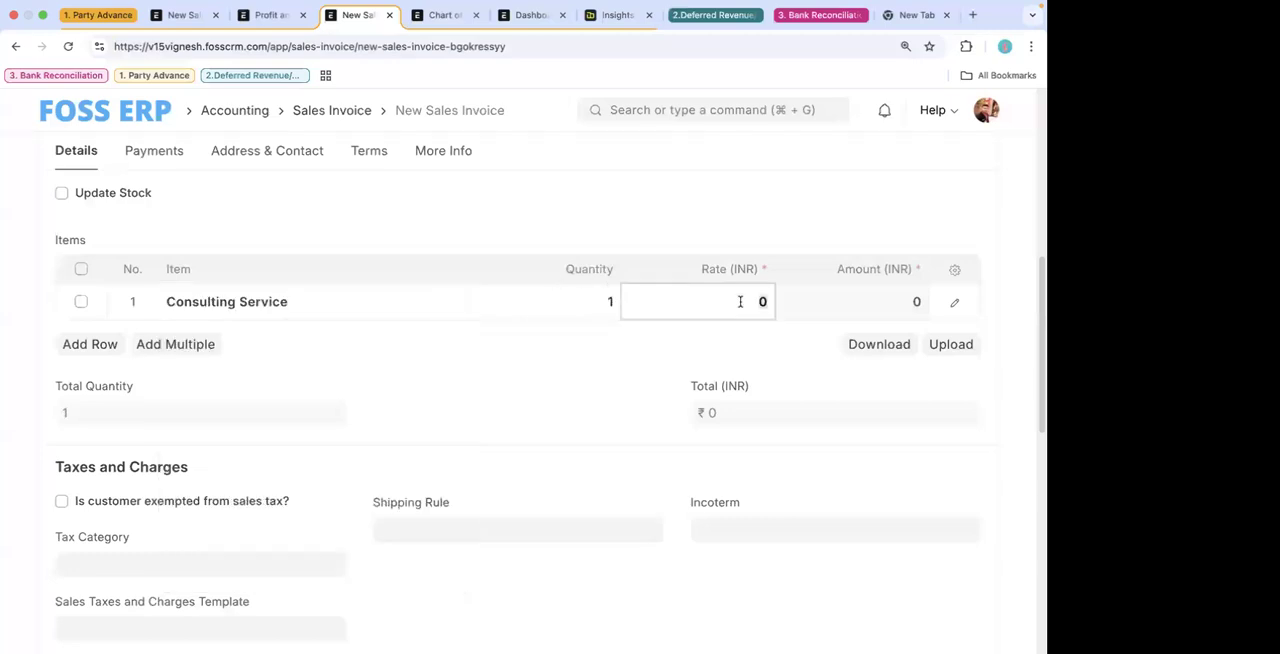
key(BackSpace)
key(BackSpace)
key(BackSpace)
key(BackSpace)
text(20)
click(424, 414)
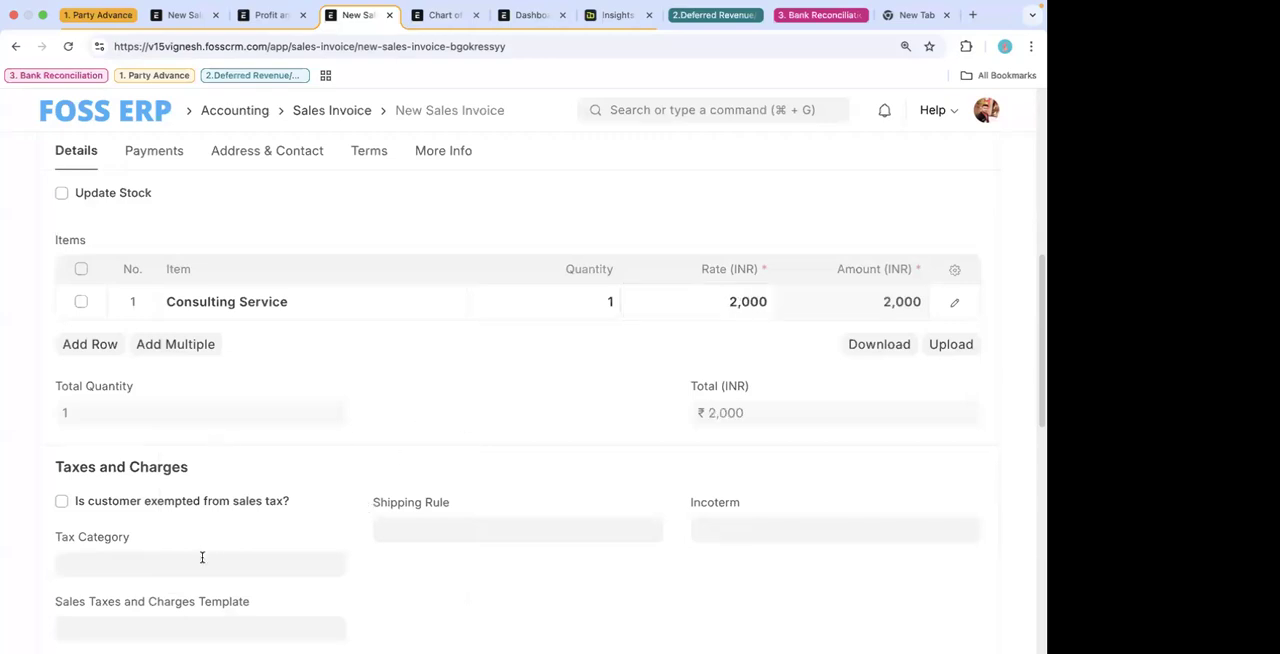
- Set the invoice's tax category to 28% GST and save the invoice as a draft
scroll(202, 557, down, 5)
click(189, 336)
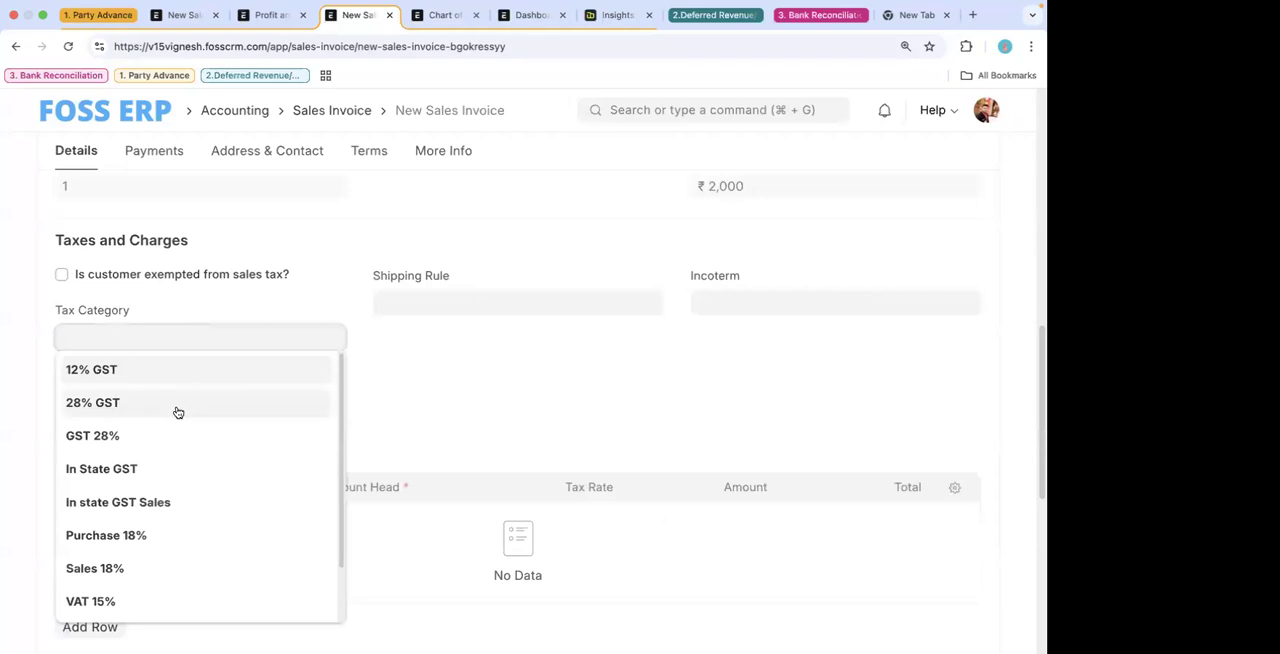
click(178, 406)
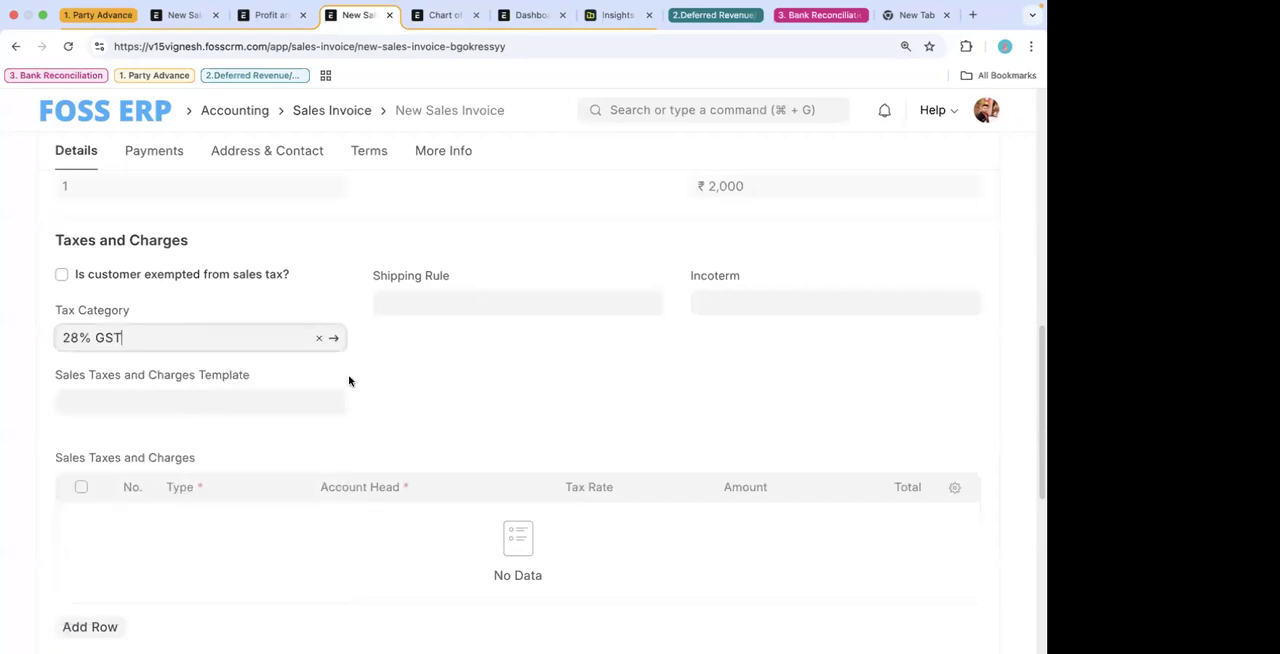
key(super+s)
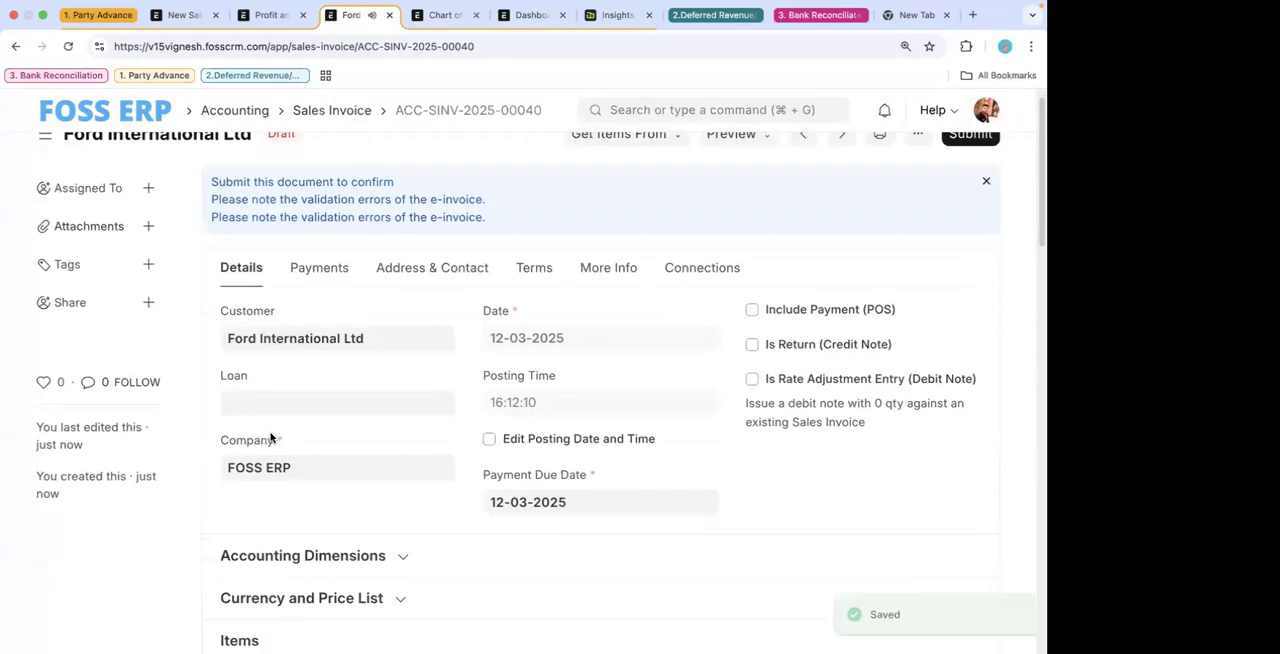
- Change the draft invoice's tax category to 12% GST and save it
scroll(275, 410, down, 10)
click(307, 264)
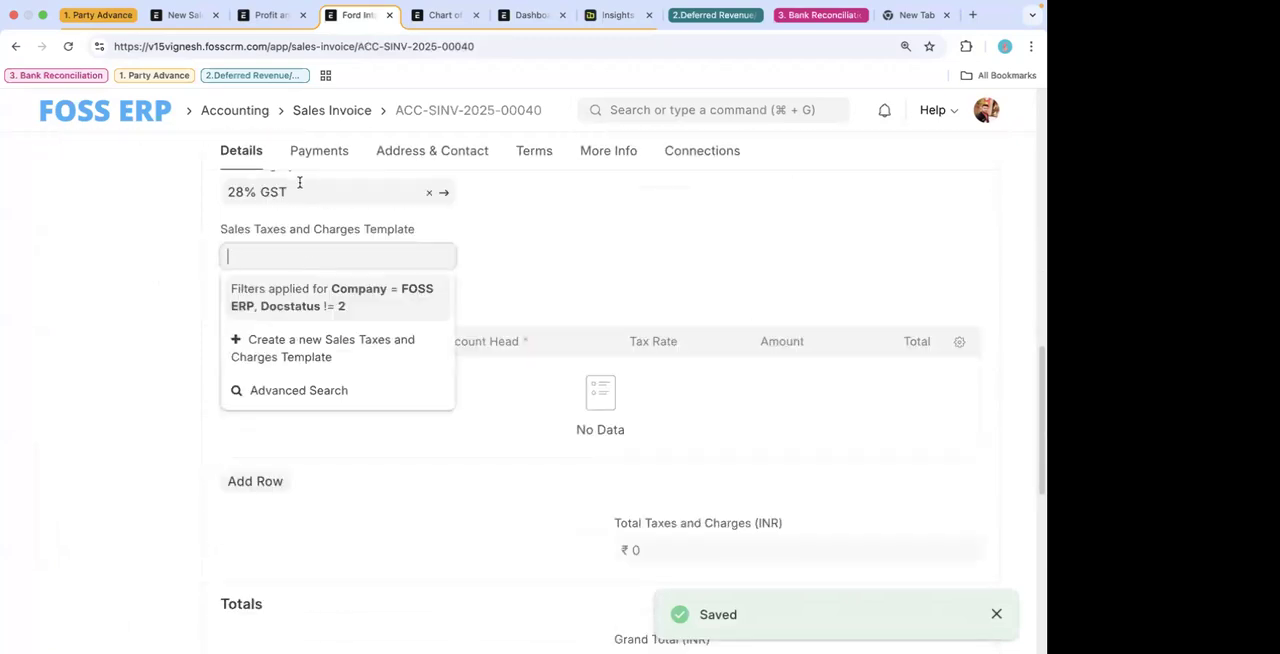
click(250, 192)
click(289, 226)
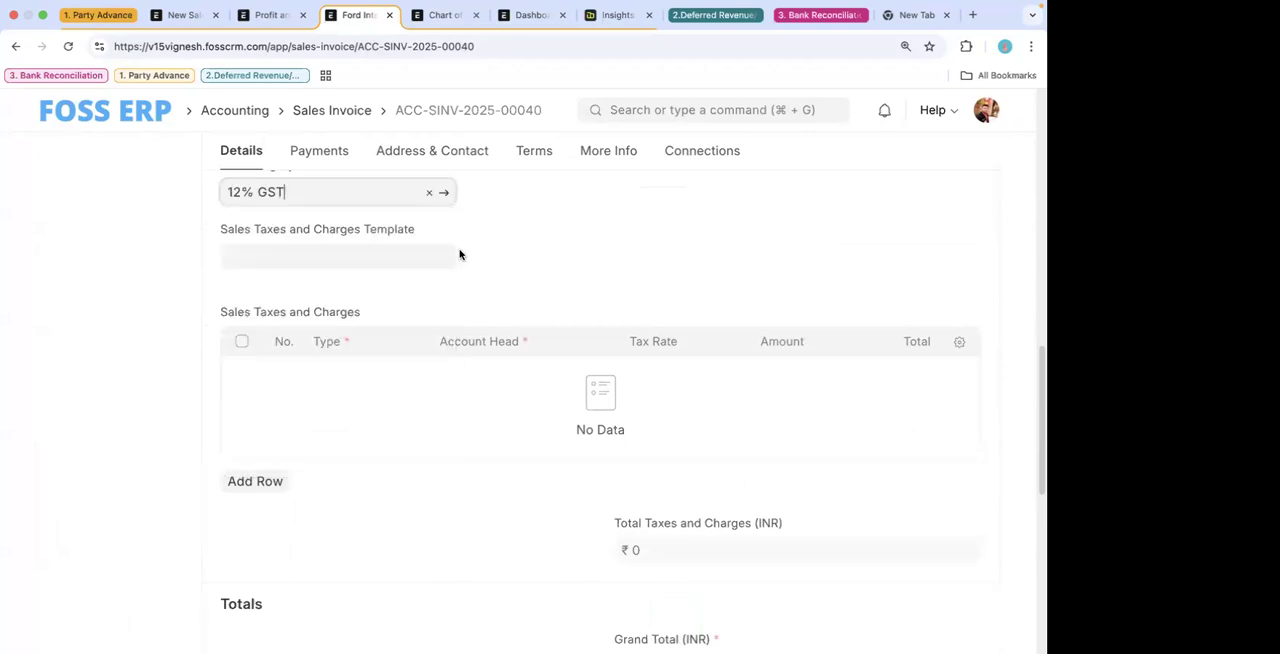
key(super+s)
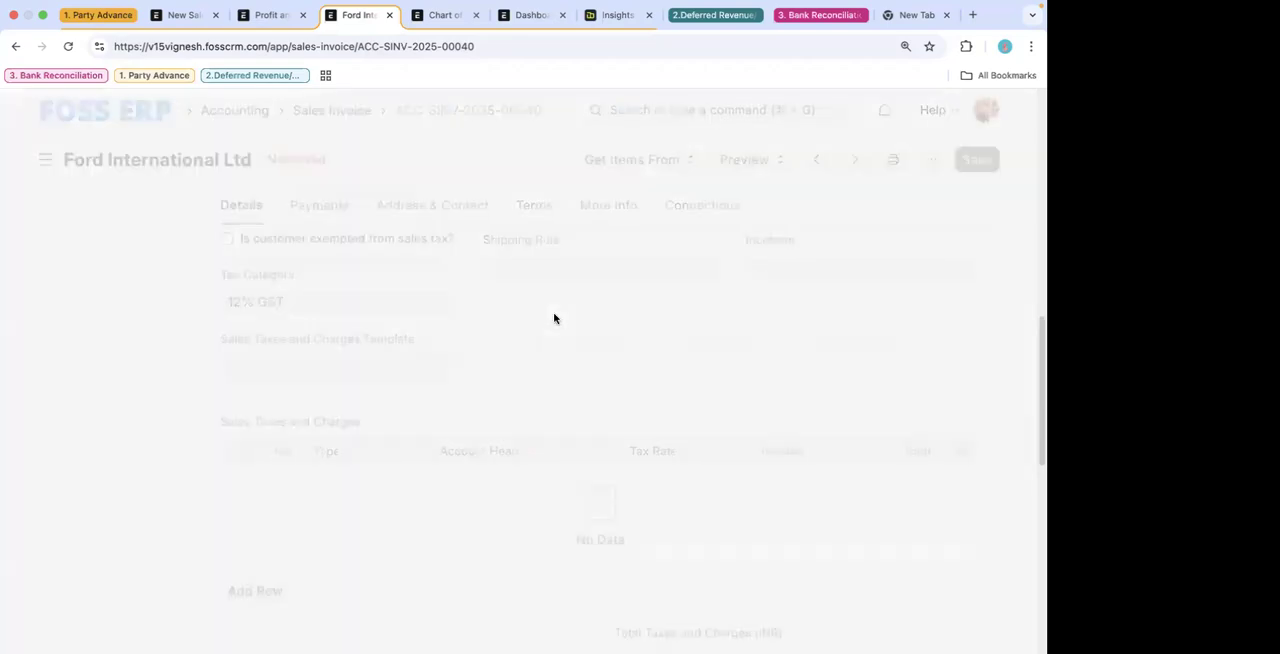
- Clear the draft invoice's tax category and save the invoice again
scroll(306, 363, up, 1)
click(323, 340)
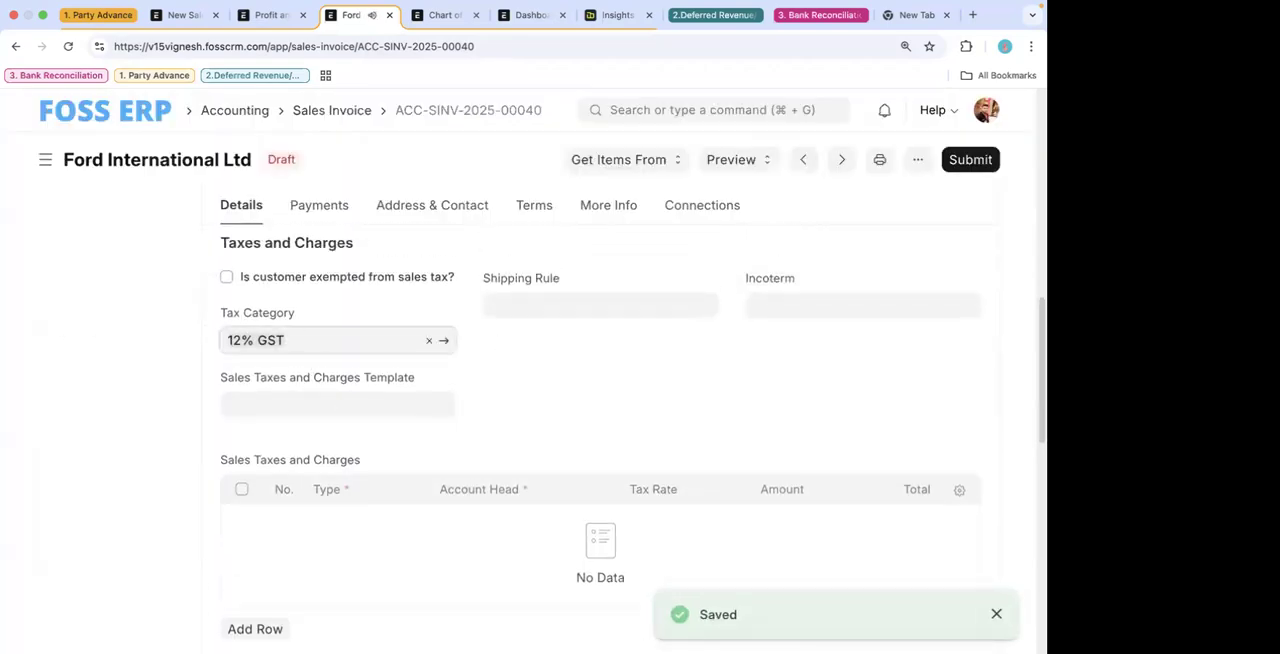
click(648, 366)
scroll(600, 300, up, 3)
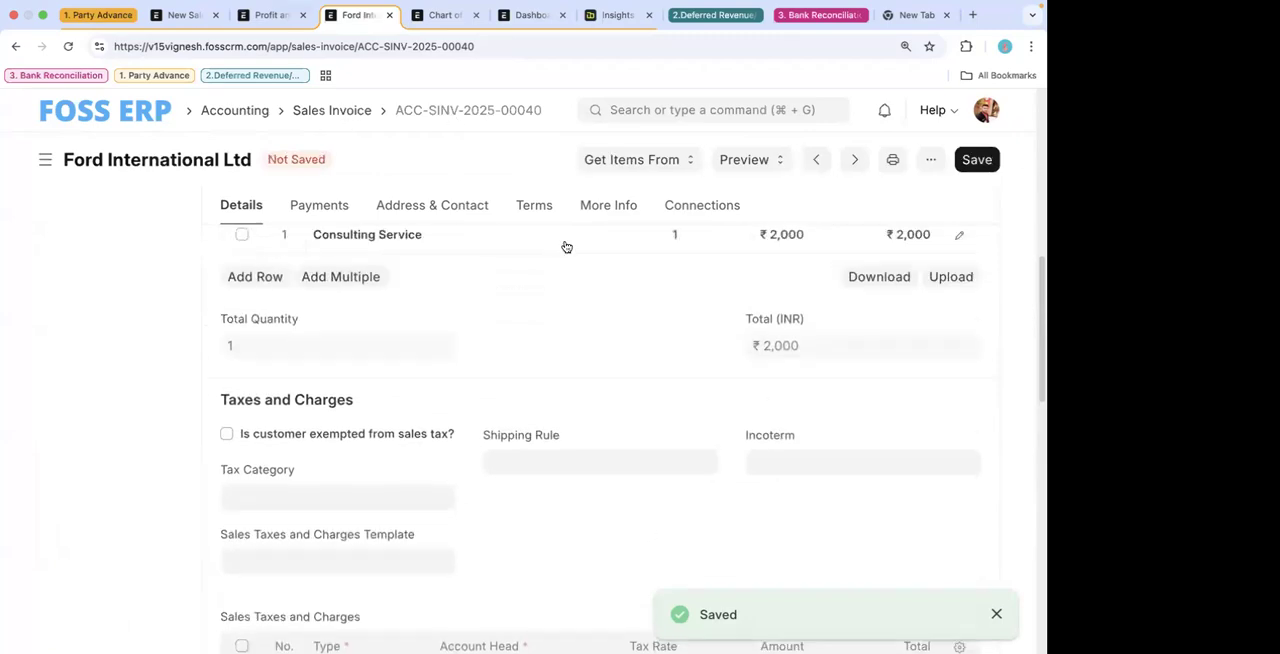
click(977, 160)
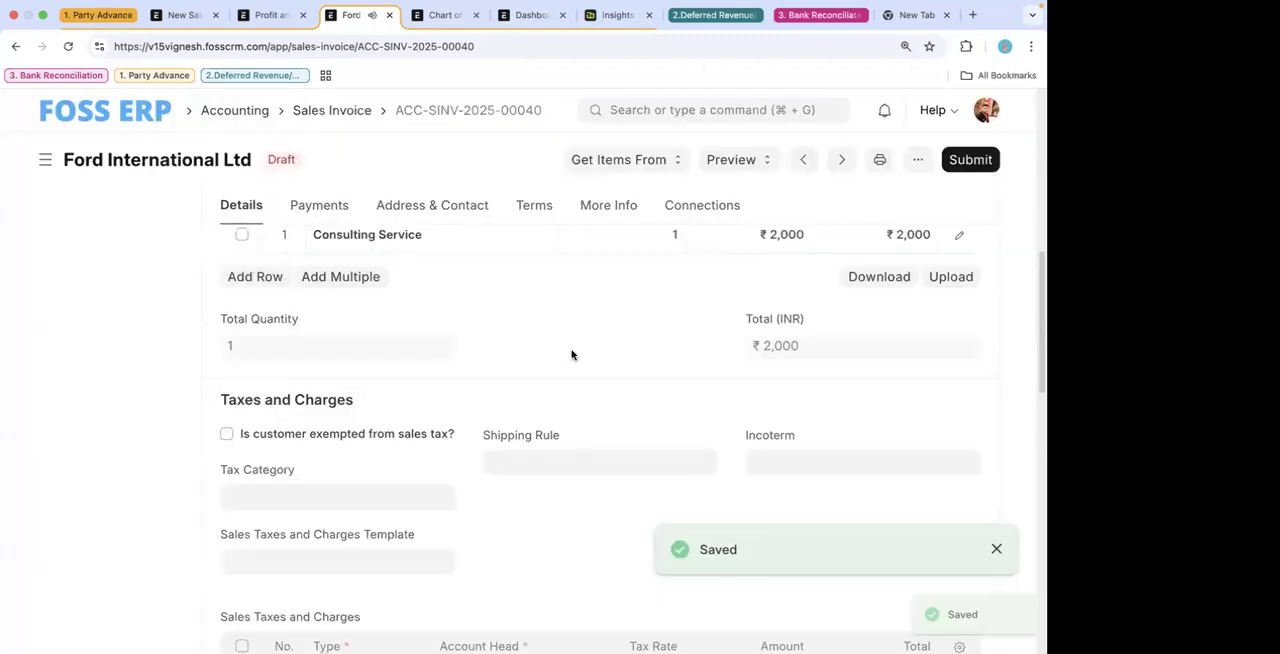
- Clear the item in the draft invoice's first row and browse the available items without choosing one
scroll(572, 354, up, 1)
scroll(572, 354, down, 2)
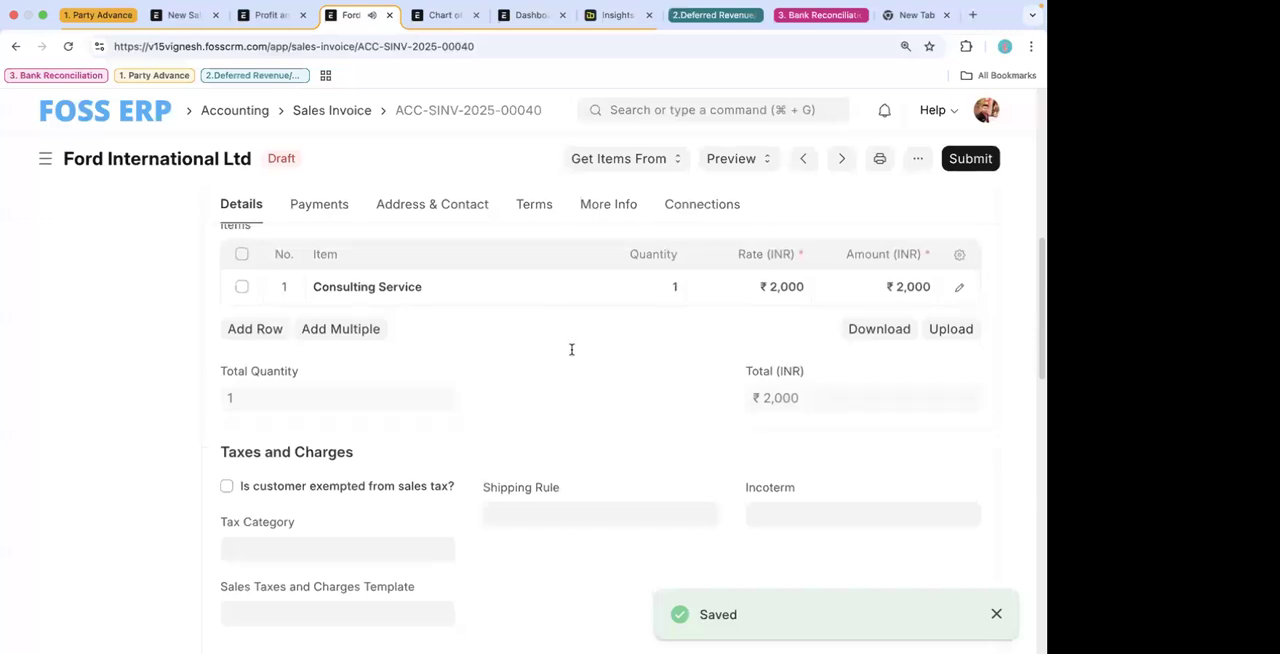
scroll(400, 260, up, 1)
scroll(484, 322, up, 3)
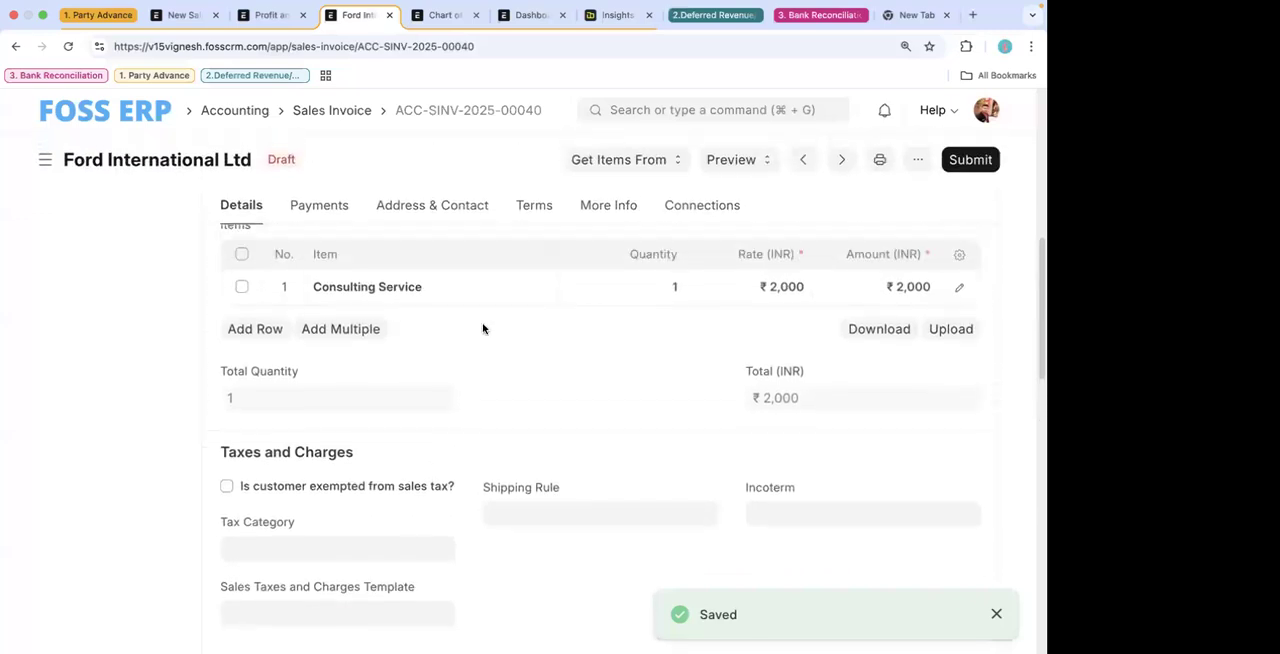
click(460, 366)
key(BackSpace)
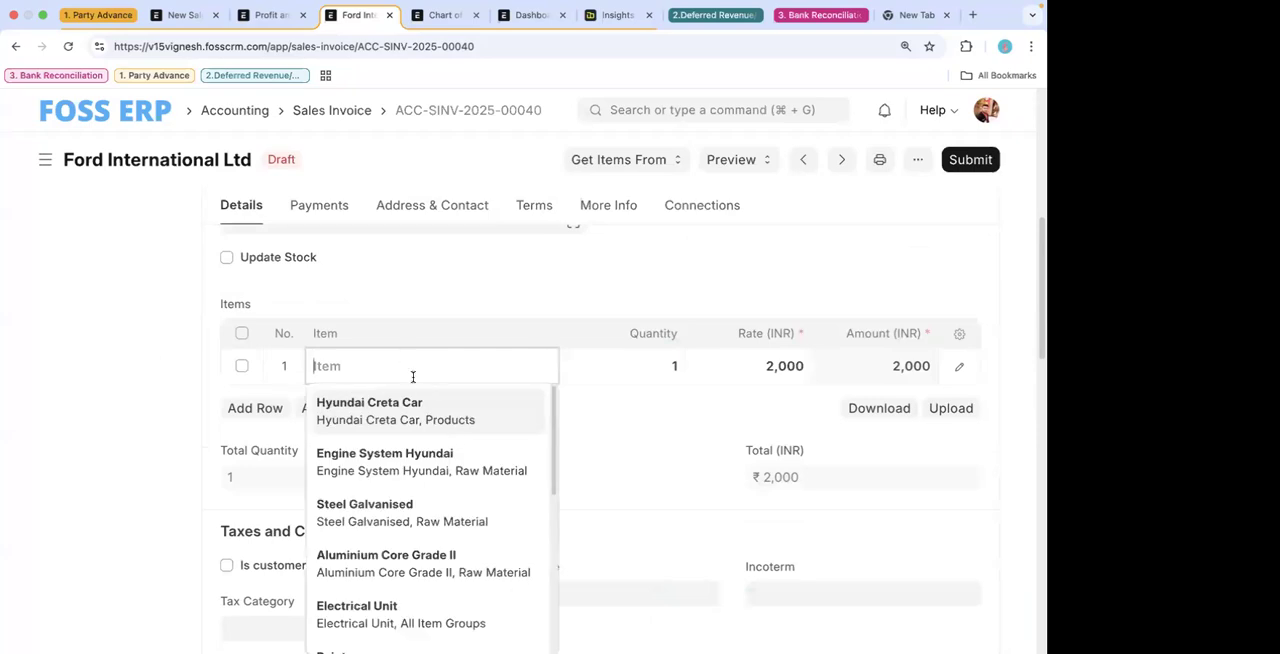
scroll(423, 406, down, 6)
scroll(648, 377, down, 3)
click(648, 377)
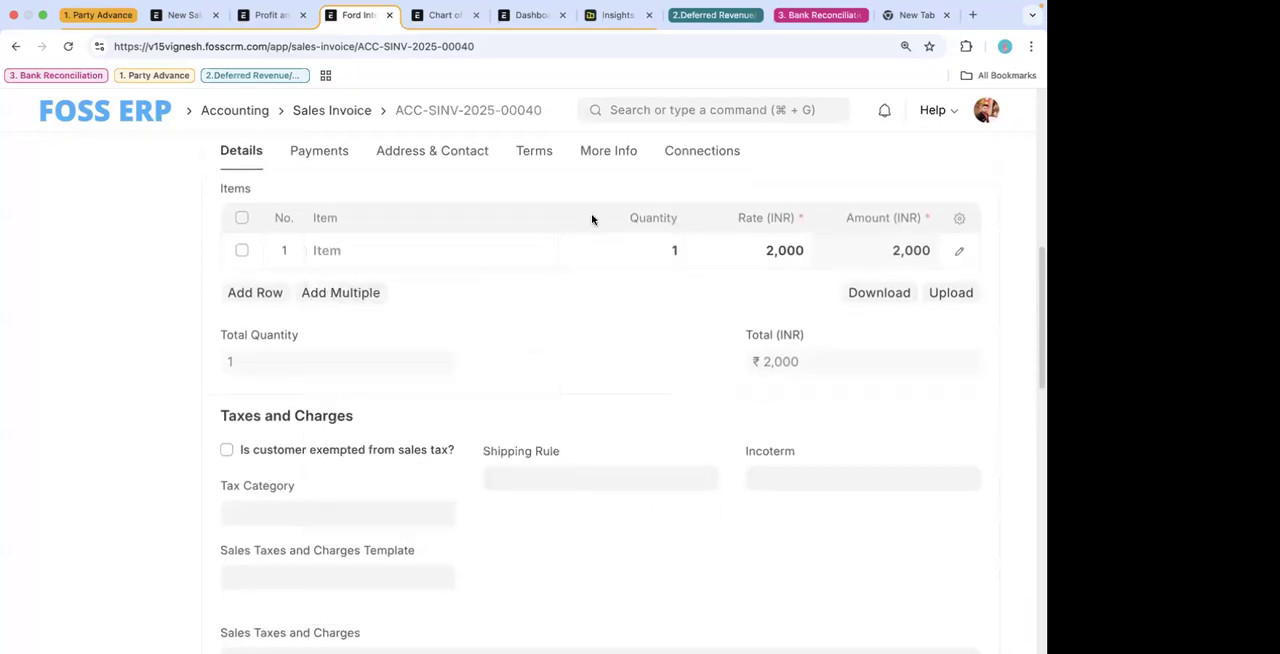
- Switch to the Chart of Accounts page and search for "sales tax" to open the Sales Taxes and Charges Template list
click(451, 16)
click(651, 110)
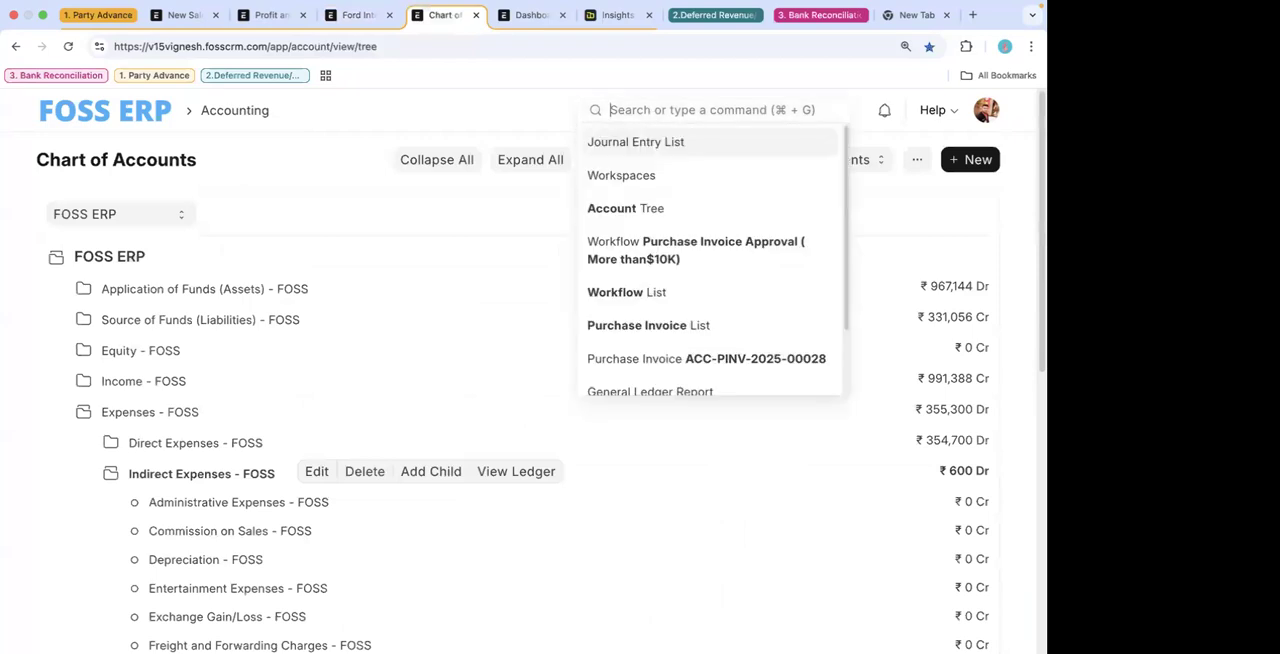
text(sales tax)
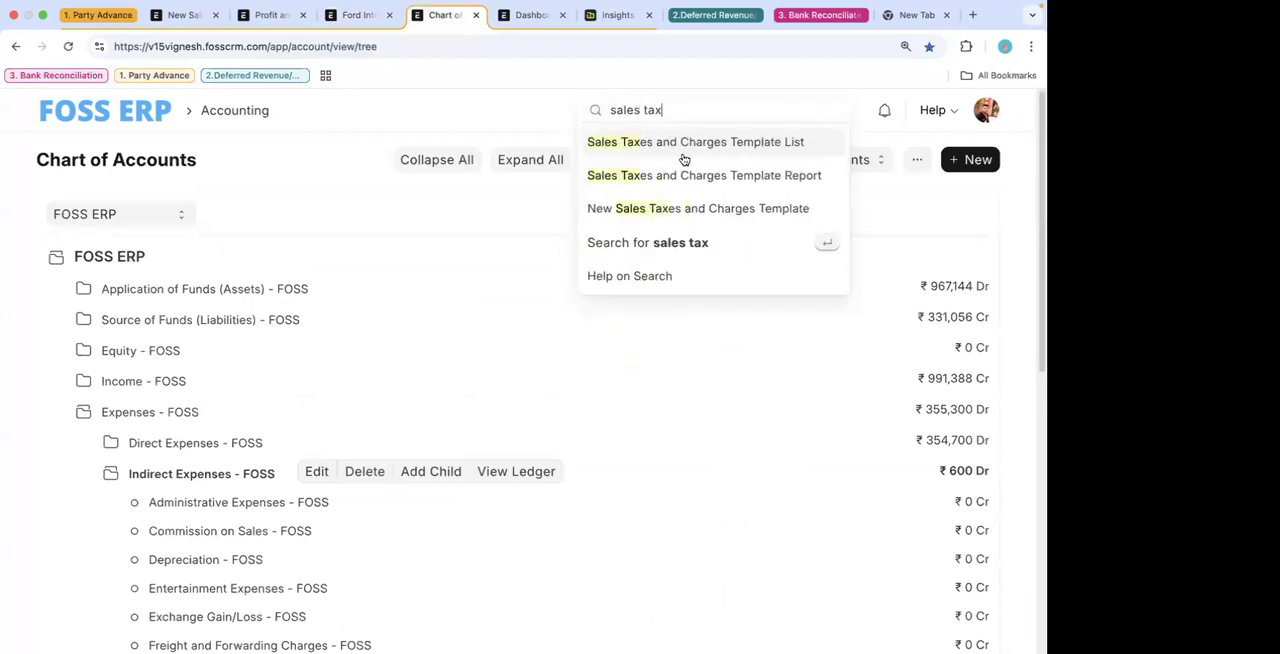
click(679, 143)
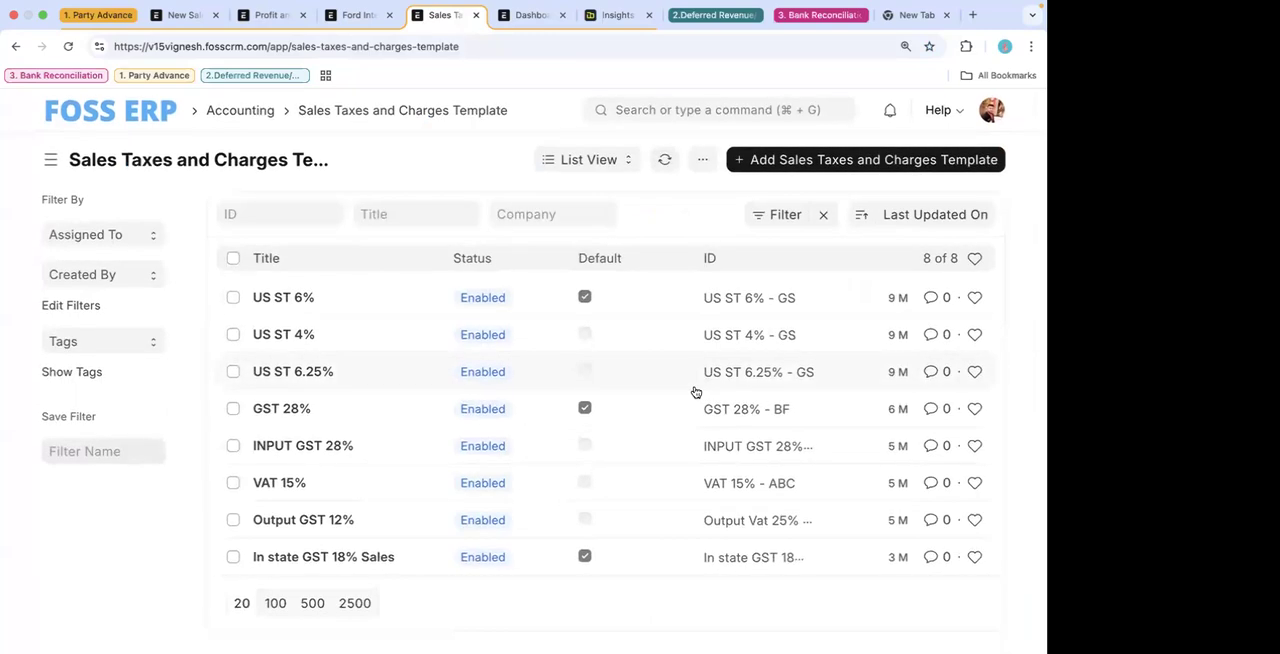
- Open the Output GST 12% template and examine its company, tax category and tax rows
click(314, 530)
scroll(461, 520, down, 2)
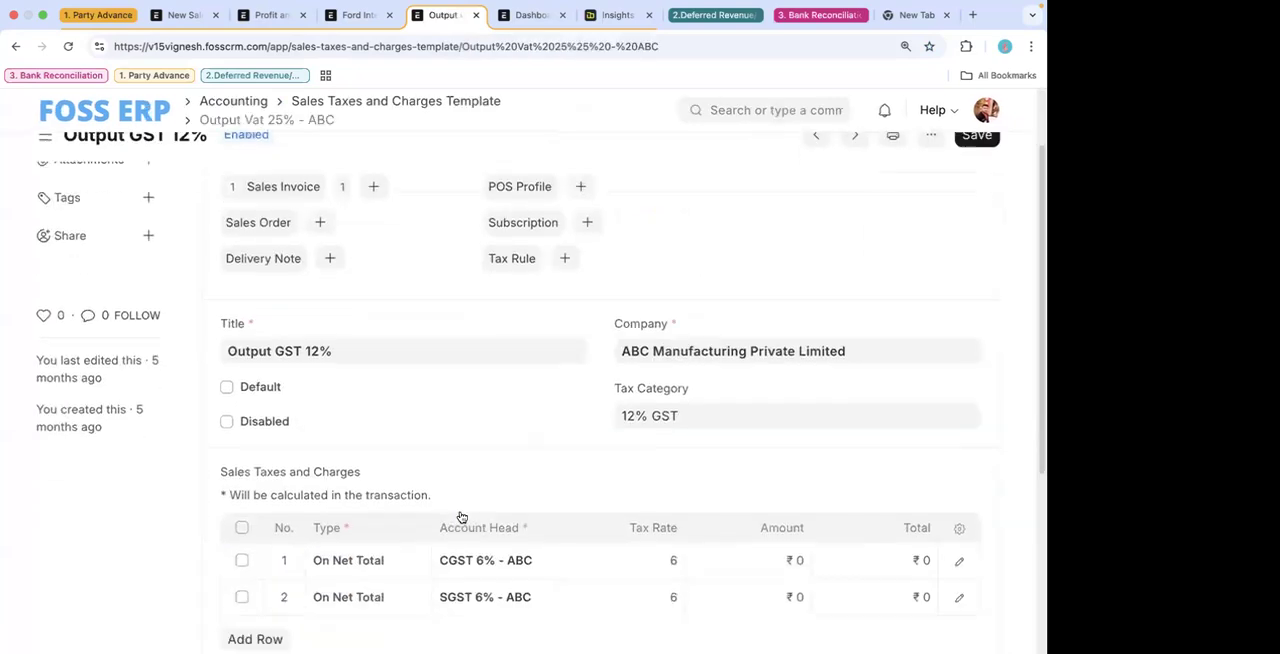
scroll(461, 516, down, 1)
scroll(638, 227, up, 3)
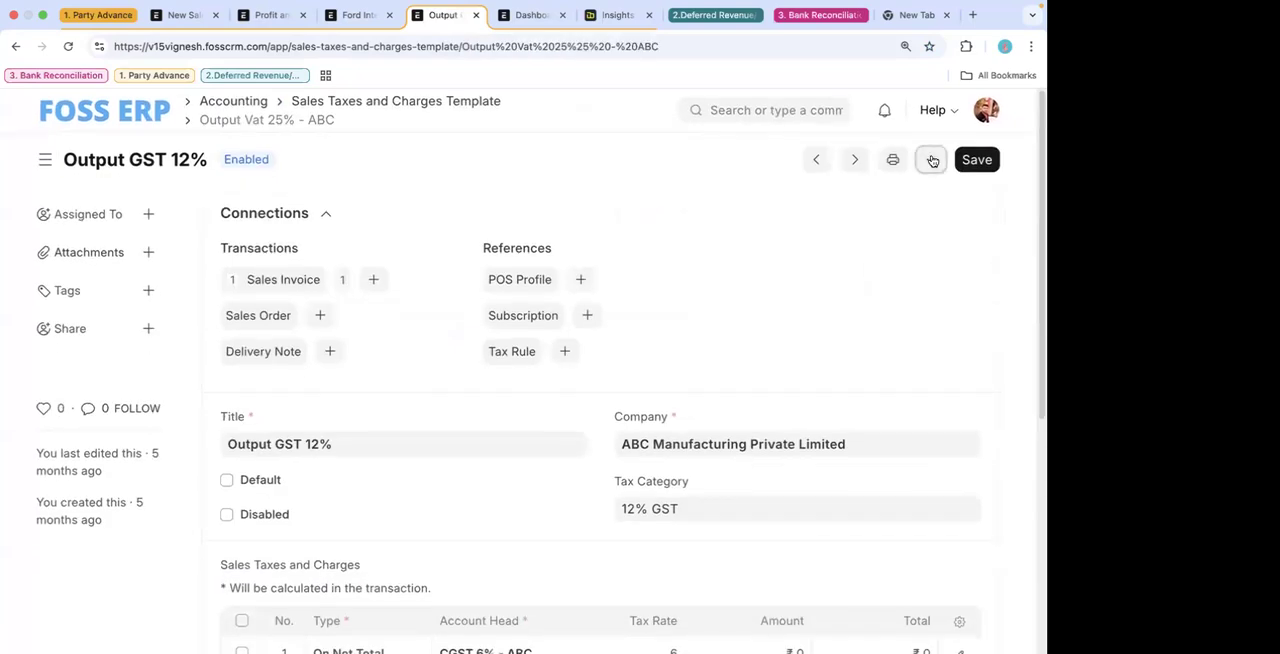
- Duplicate the Output GST 12% template and set the copy's company to FOSS ERP
click(930, 159)
click(755, 299)
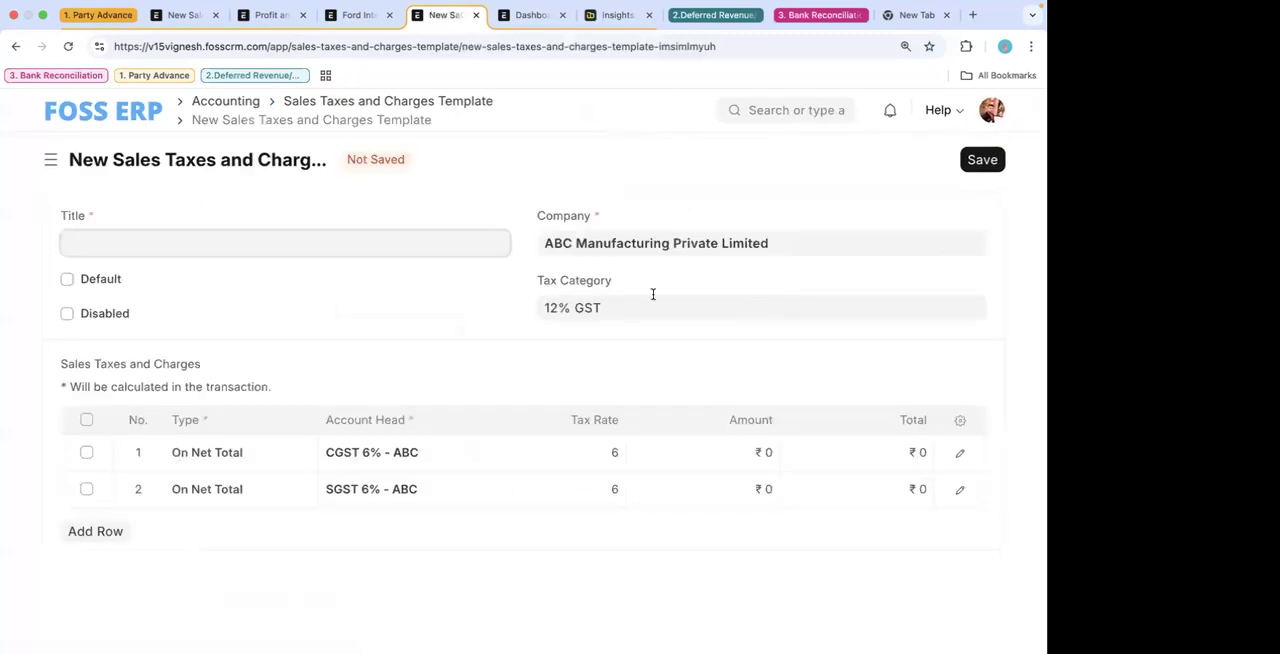
key(BackSpace)
text(g)
key(BackSpace)
text(foss)
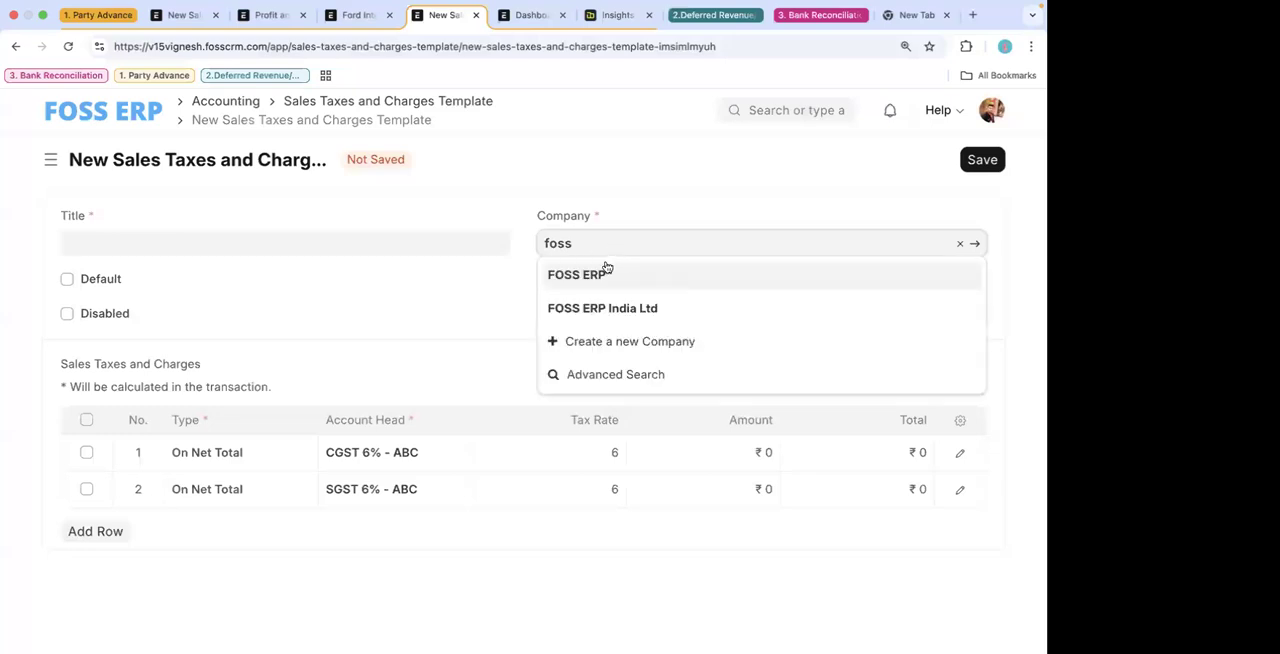
click(603, 279)
- Clear the first tax row's account head in the copy, then abandon it and return to the Output GST 12% template
click(325, 247)
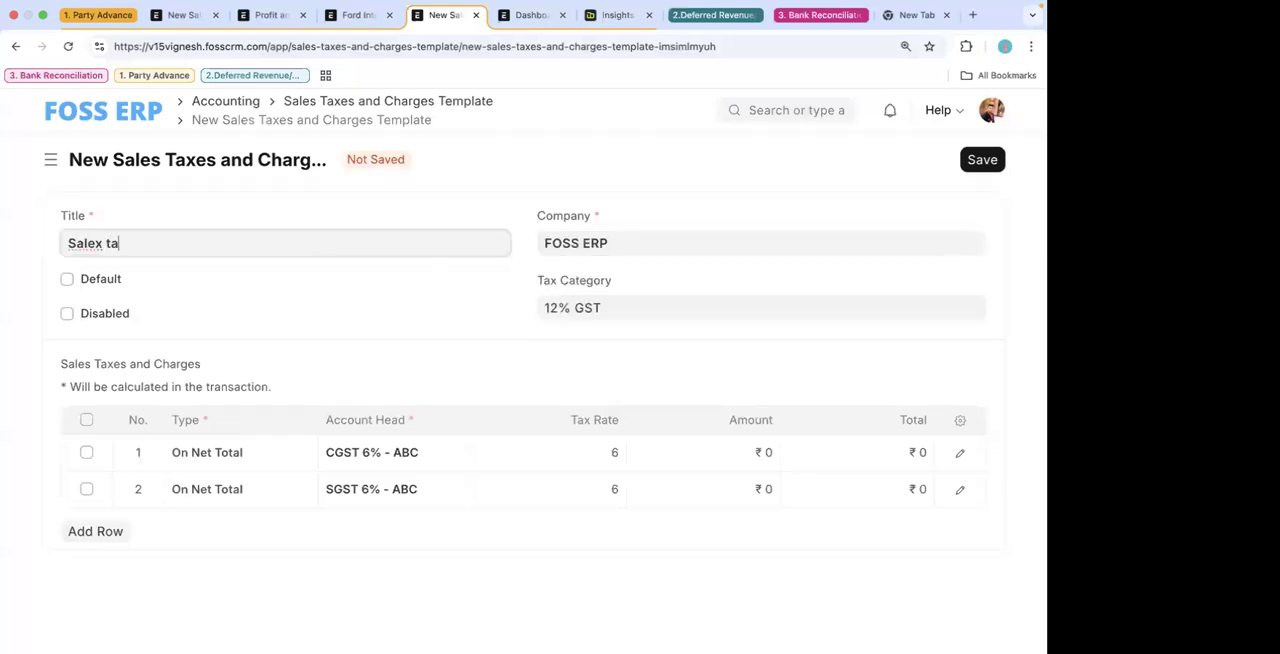
click(434, 452)
key(super+a)
key(BackSpace)
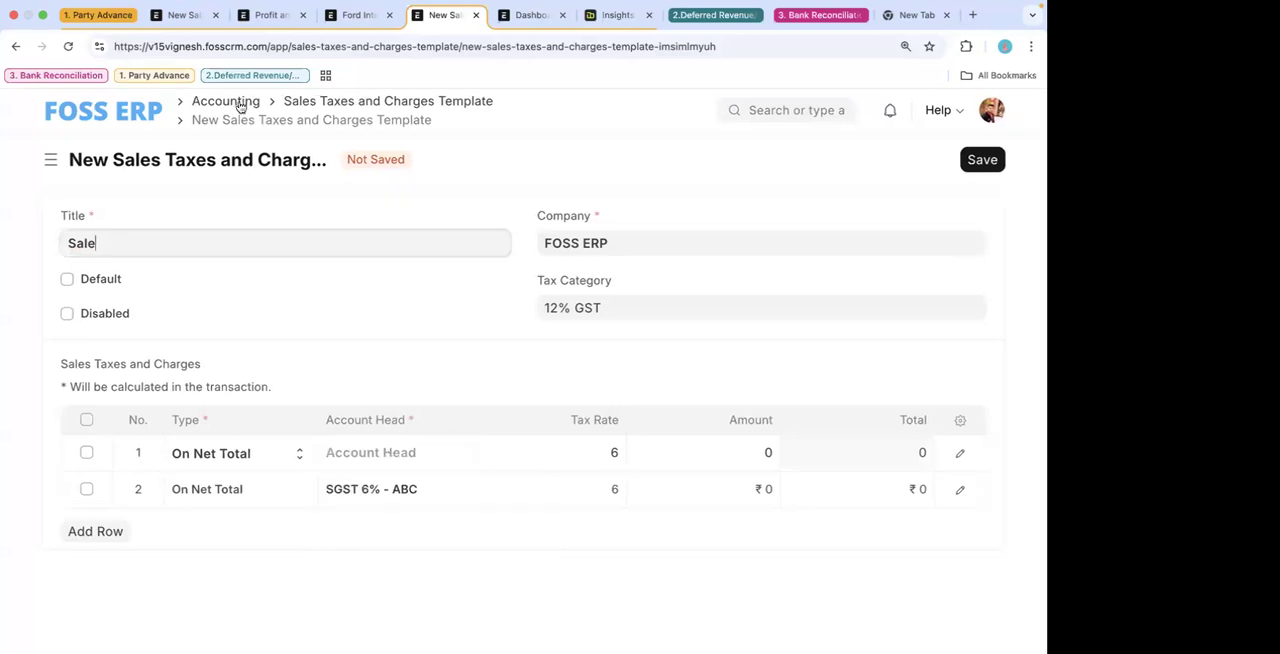
click(15, 46)
scroll(815, 411, down, 1)
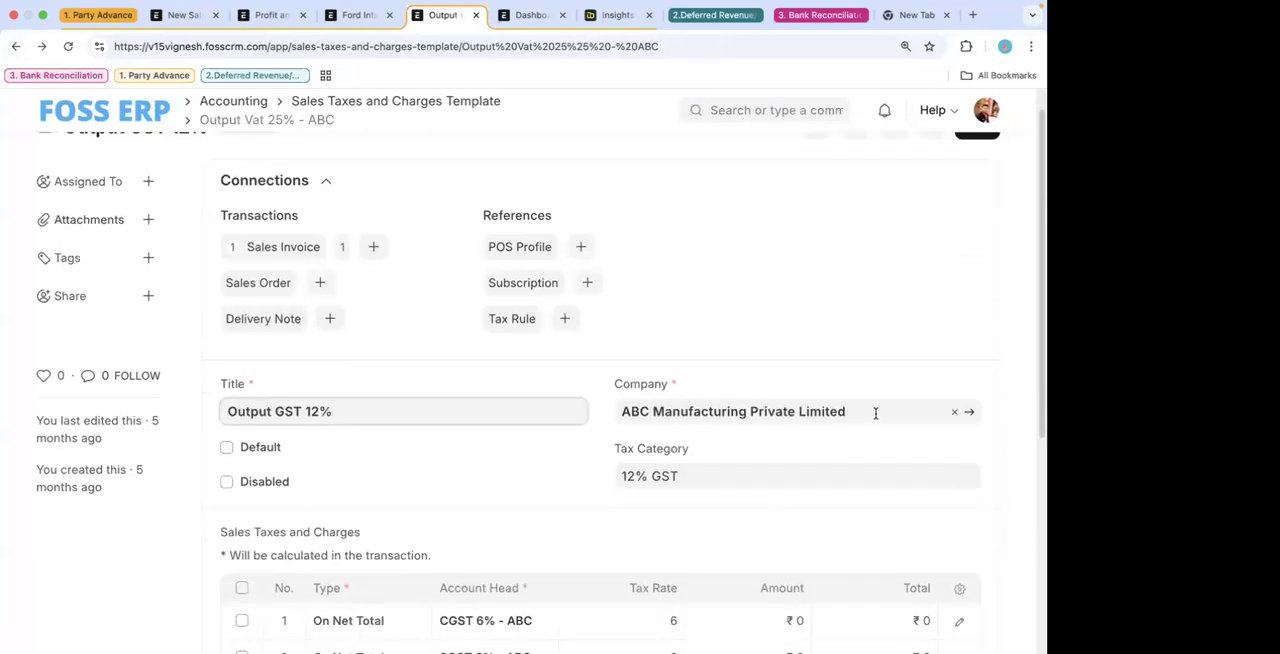
- Search for the Sales Invoice list, open it and start a new sales invoice
click(730, 109)
text(sa)
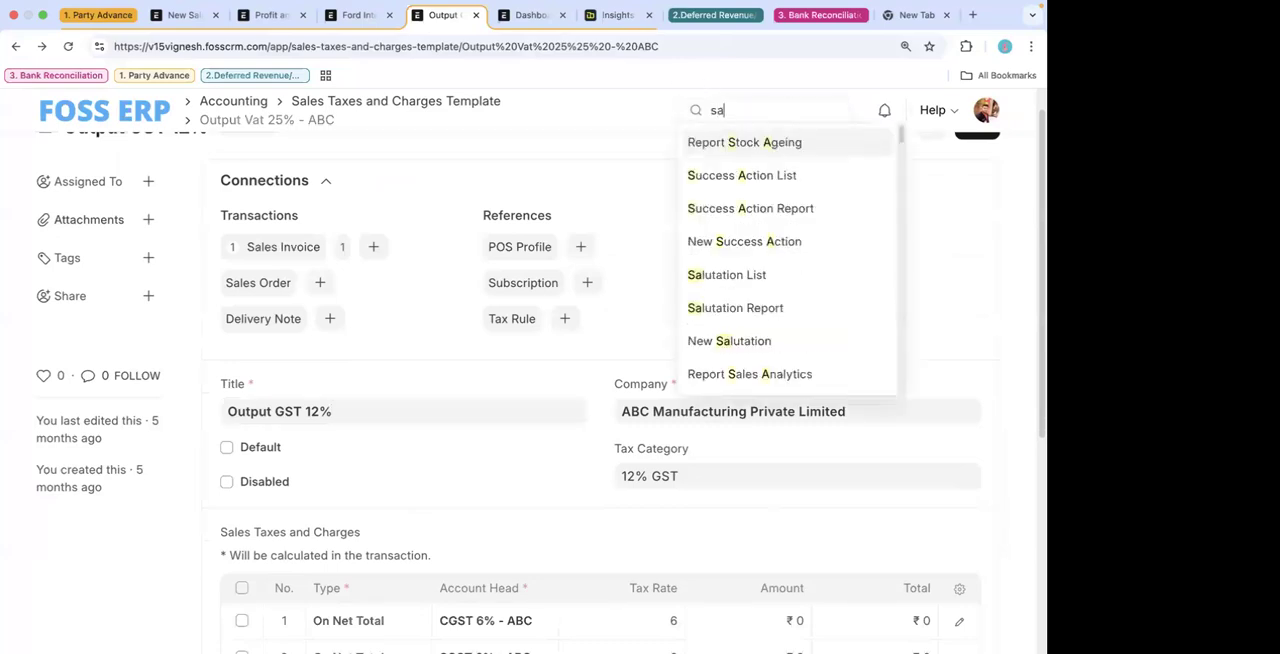
text(les in)
click(723, 145)
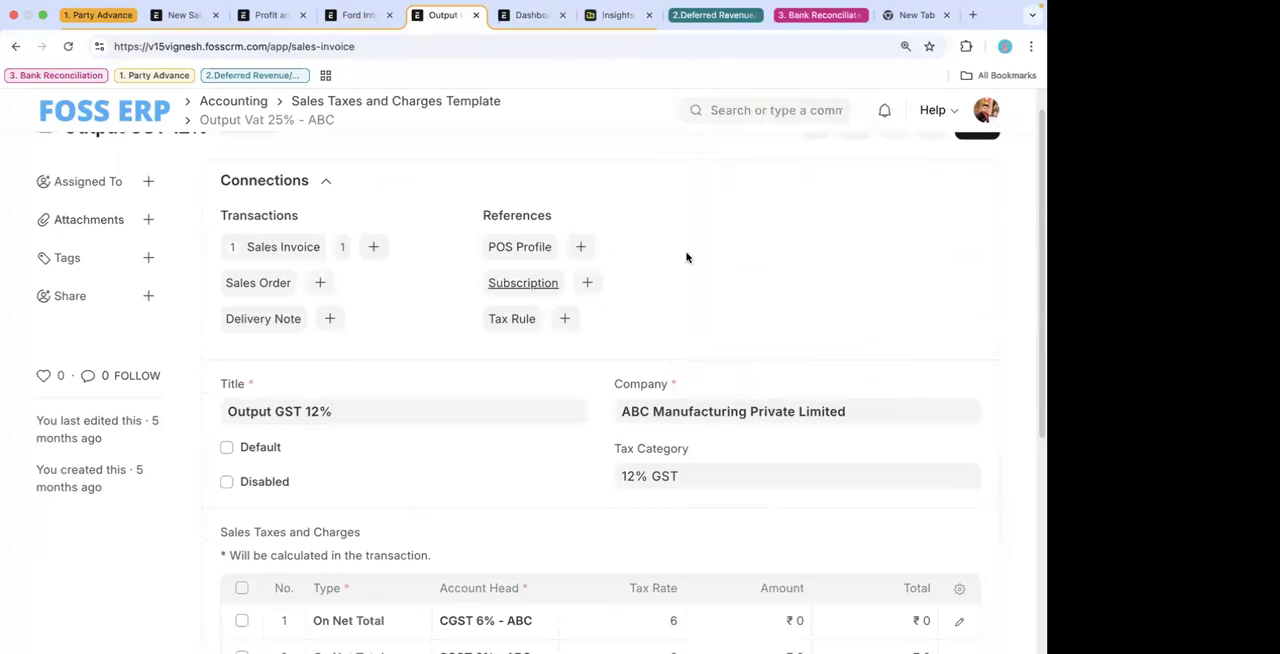
click(931, 161)
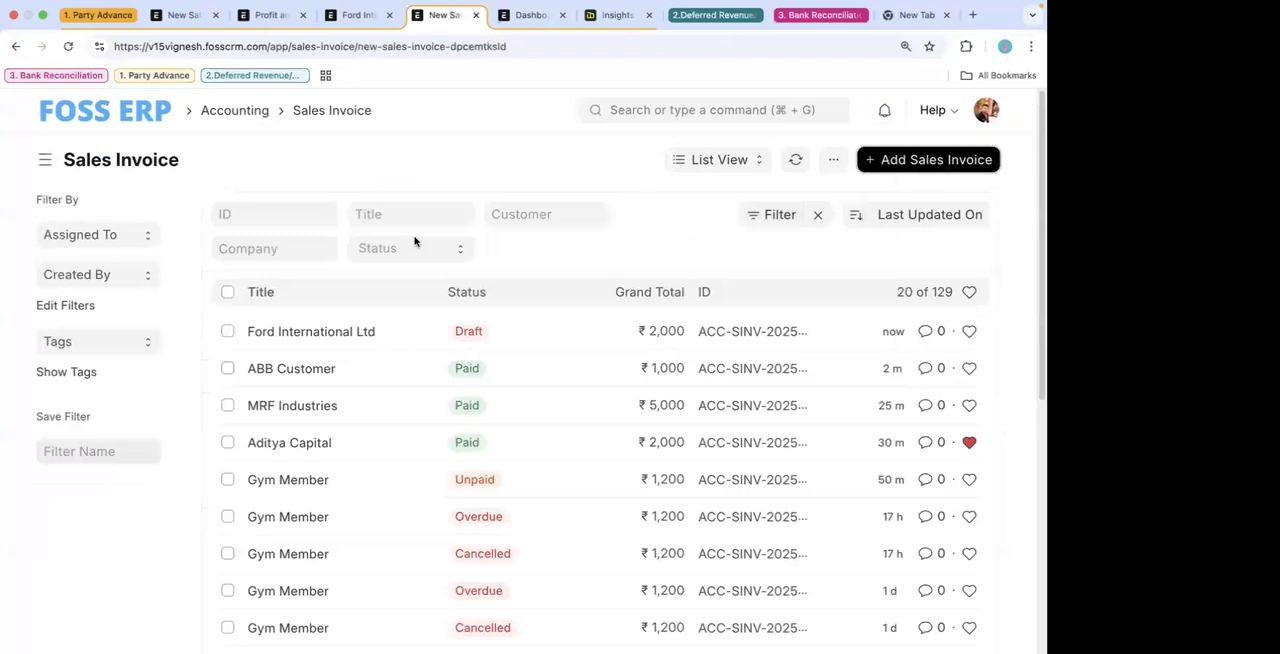
- Set the new sales invoice's company to ABC Manufacturing Private Limited and its customer to Aditya Capital
click(4, 475)
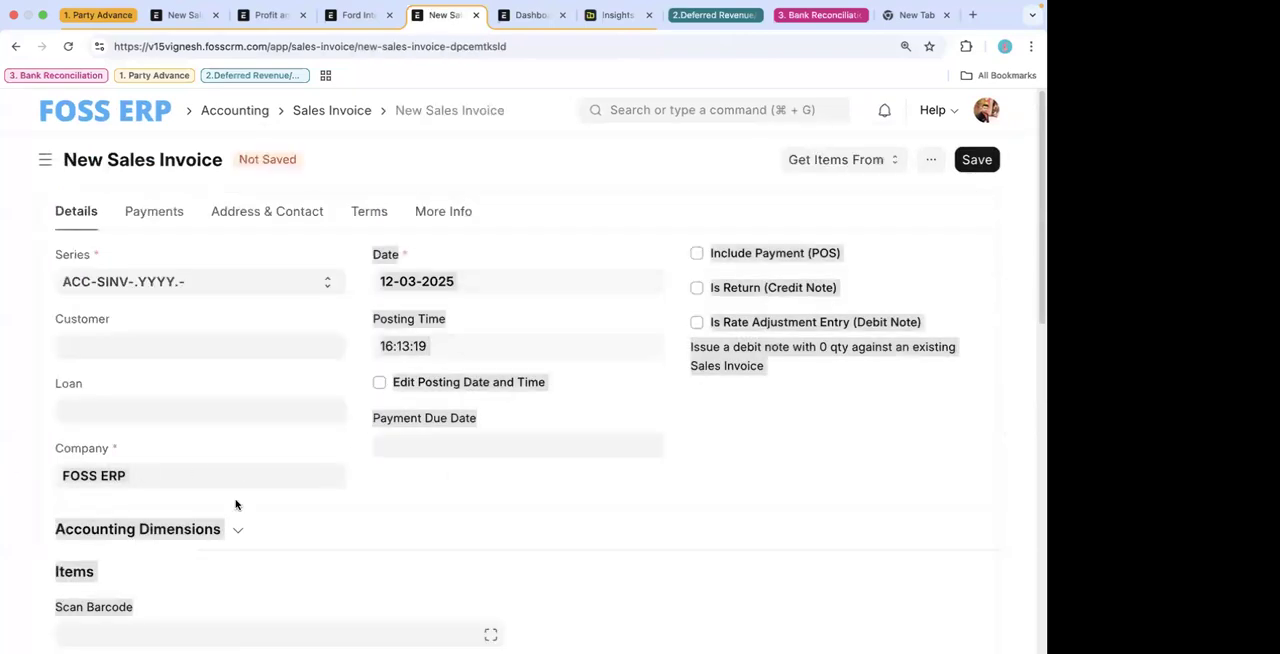
drag(179, 476, 4, 477)
text(ab)
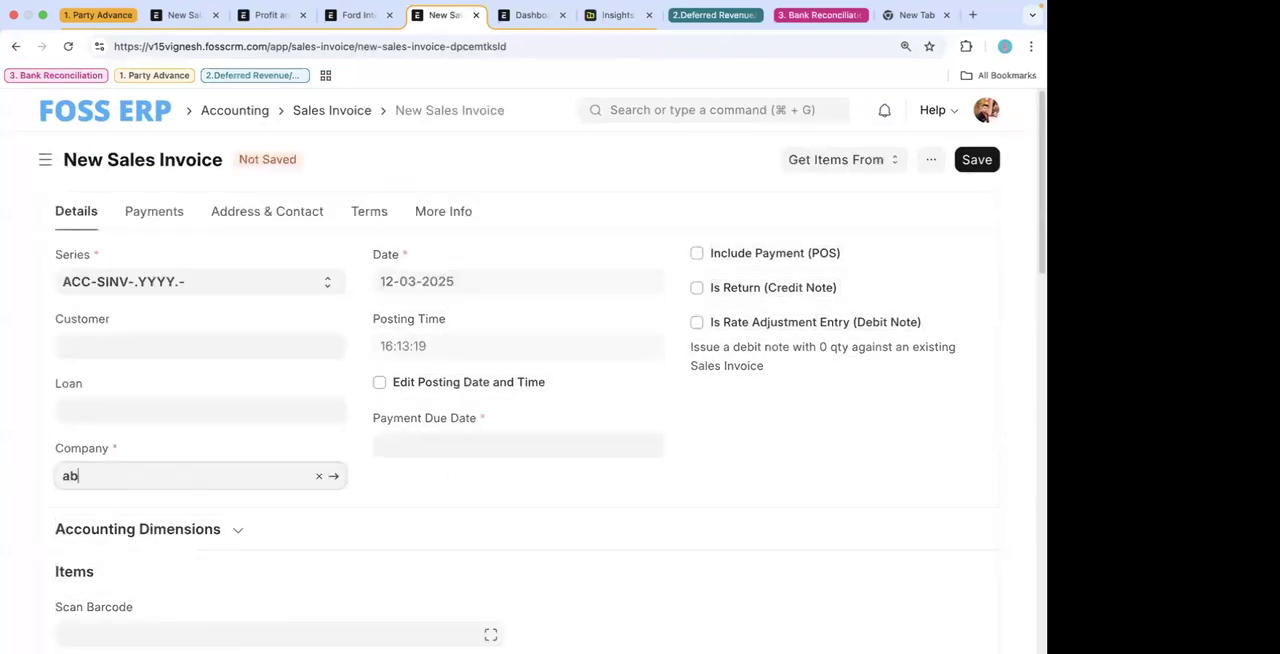
text(c)
click(166, 508)
scroll(494, 524, down, 5)
scroll(495, 524, up, 5)
click(196, 348)
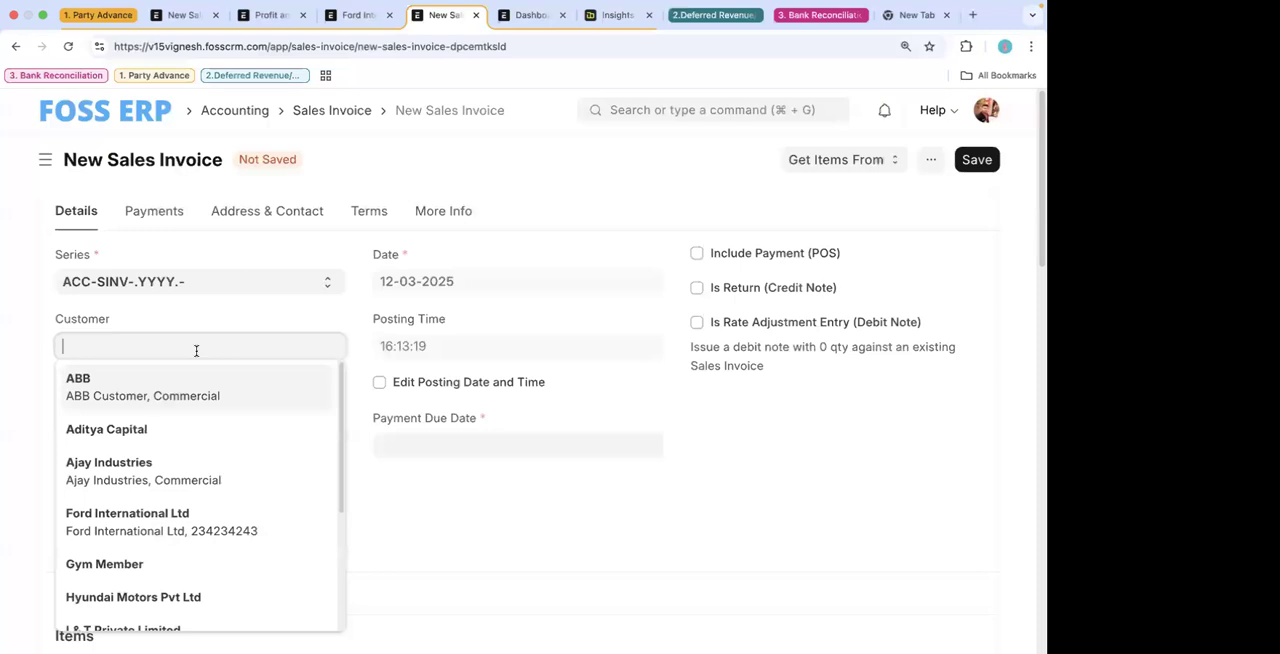
click(177, 431)
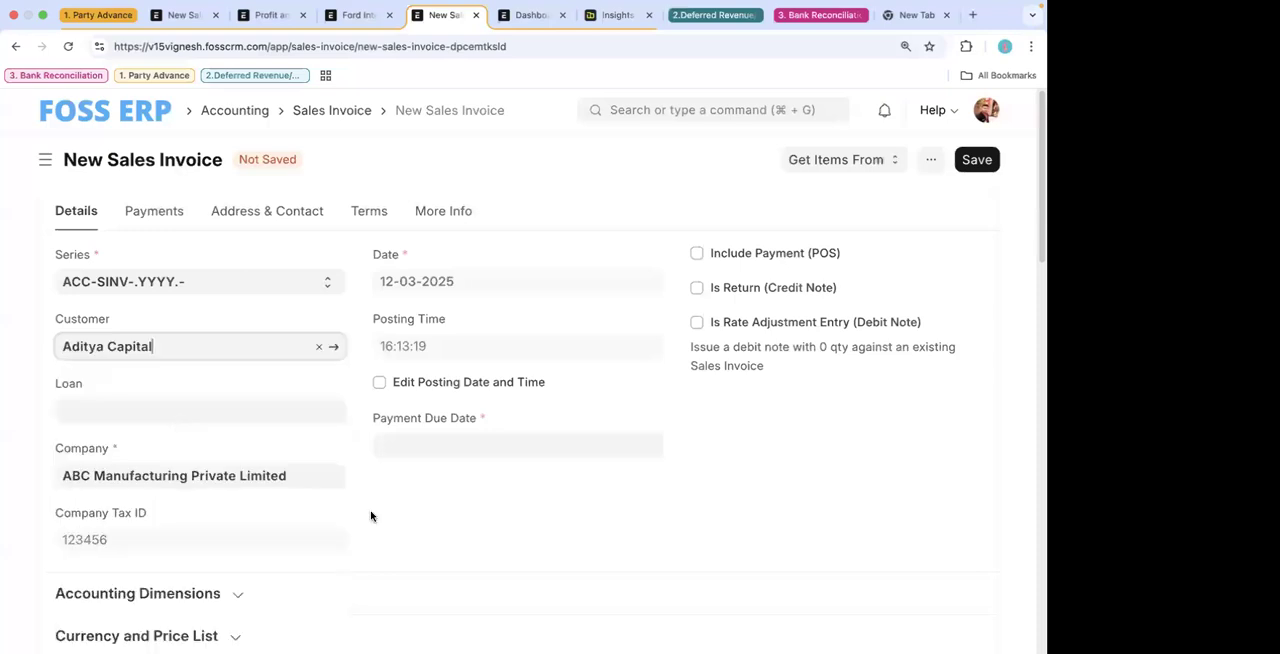
- Add the Consulting Service item at a rate of 2,000 to the invoice and save it
scroll(371, 517, down, 5)
click(324, 421)
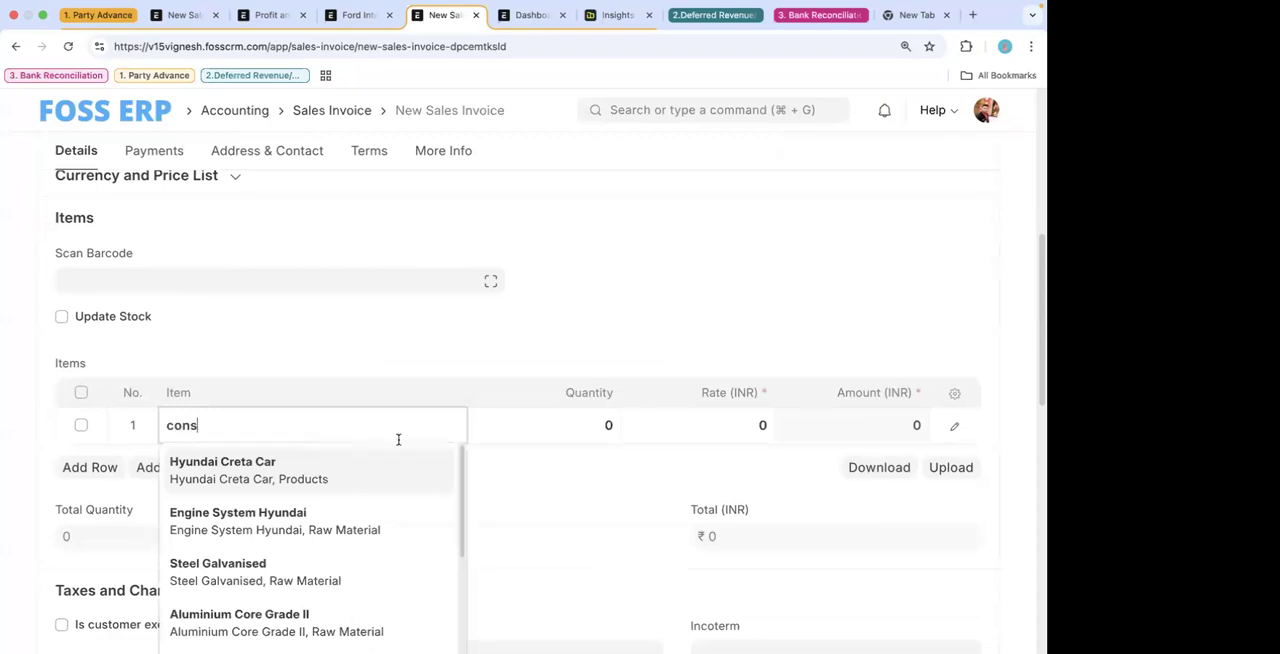
text(cons)
click(323, 514)
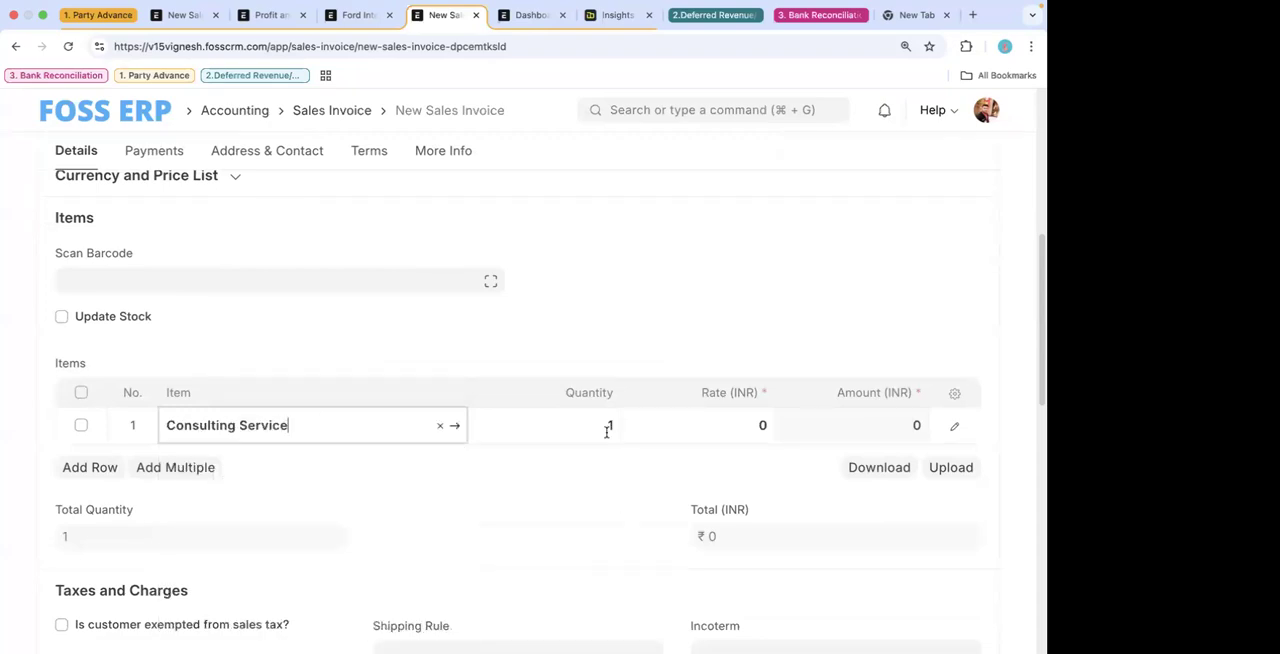
click(705, 421)
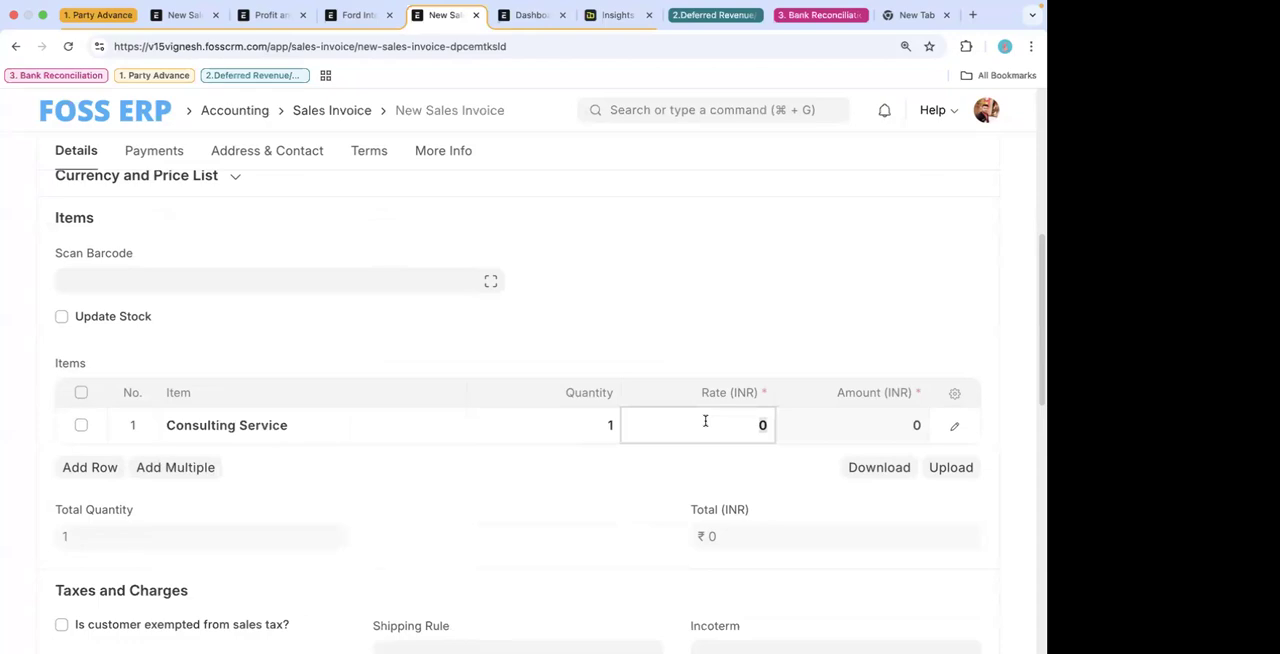
key(super+s)
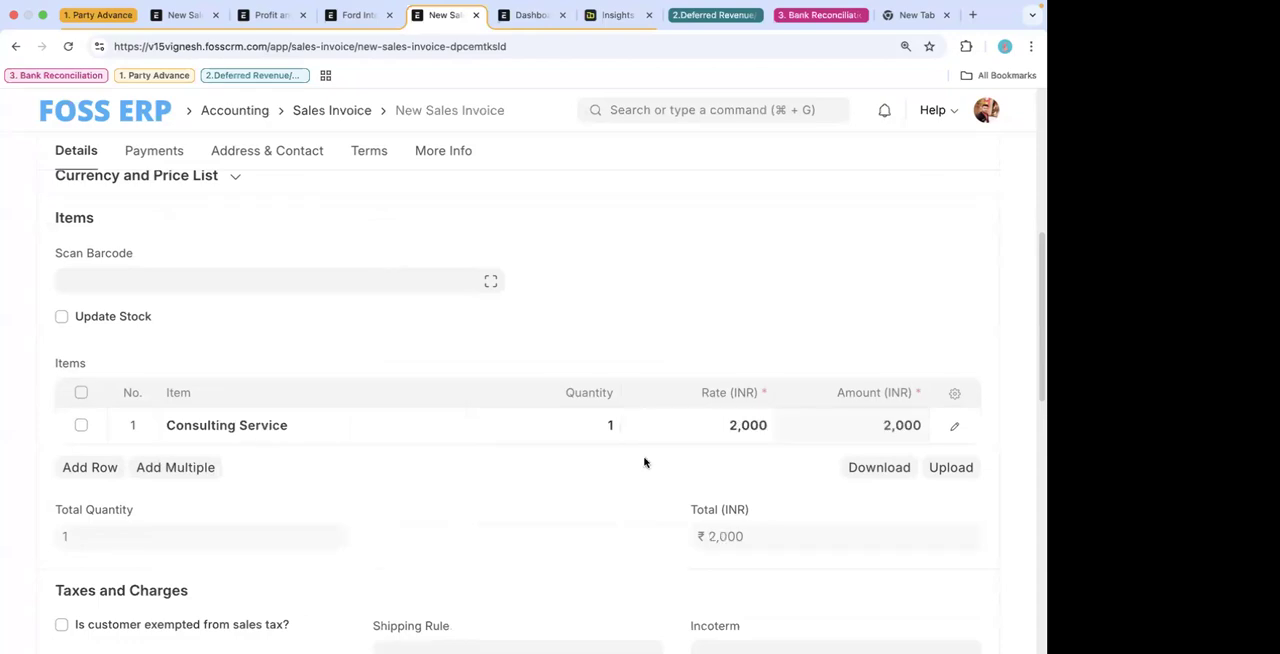
scroll(598, 517, down, 10)
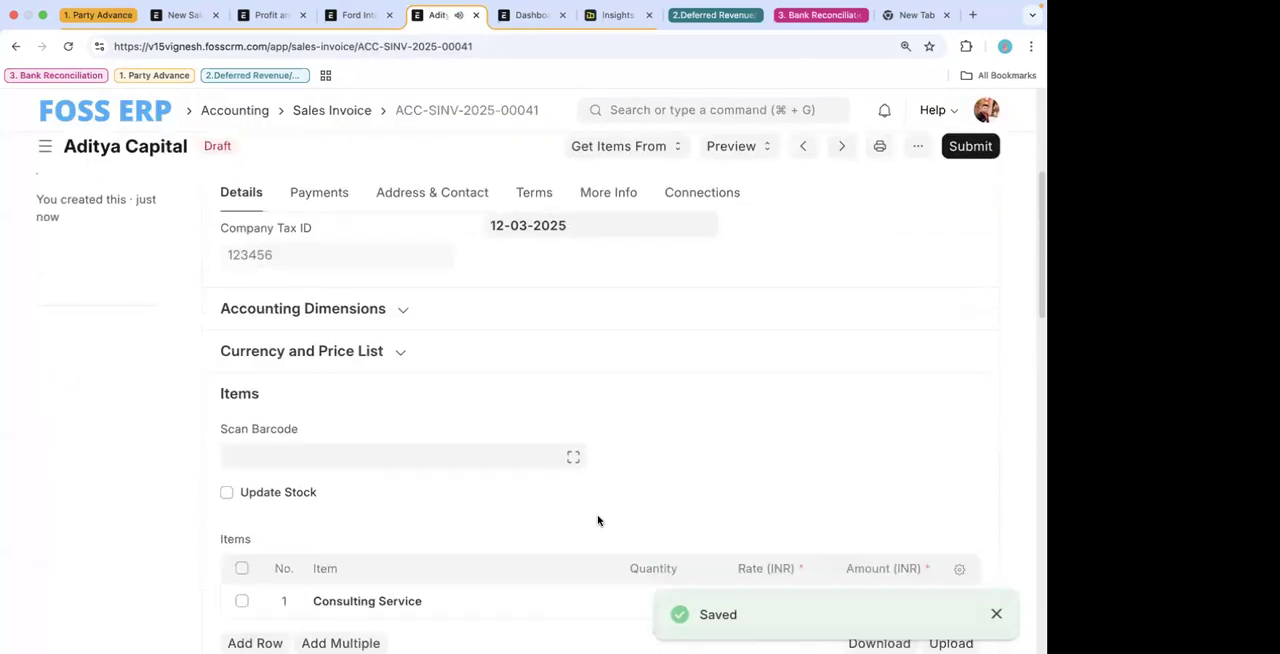
scroll(712, 178, up, 10)
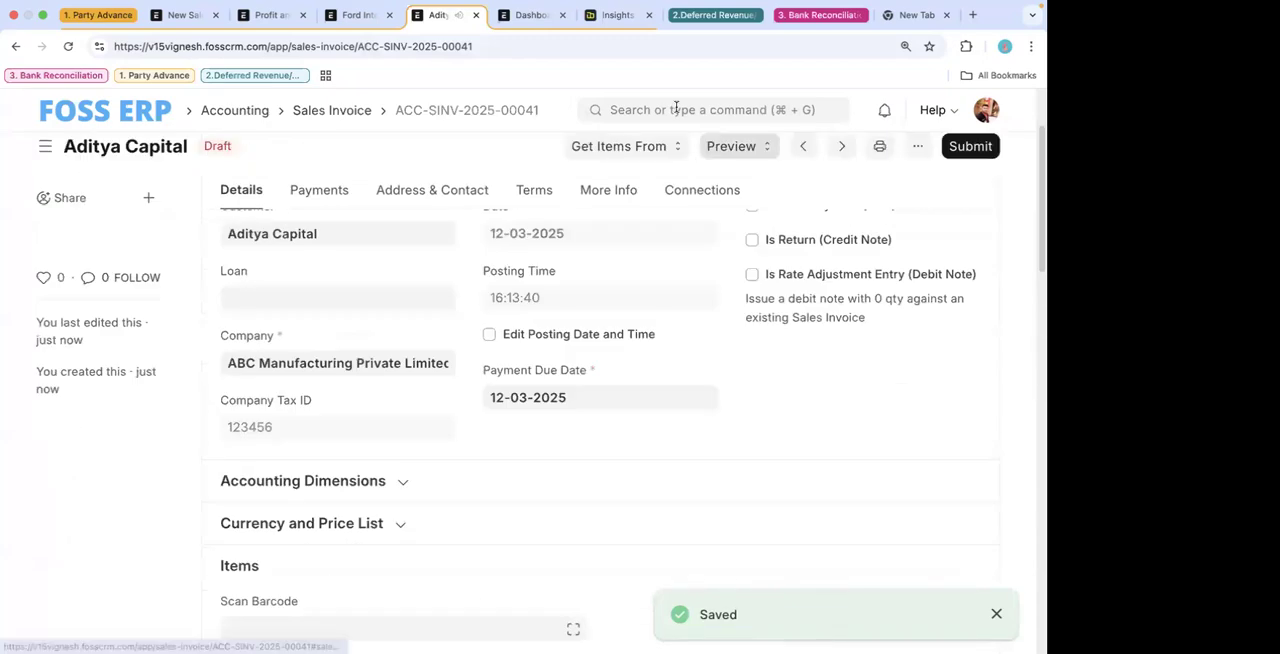
click(676, 109)
text(pa)
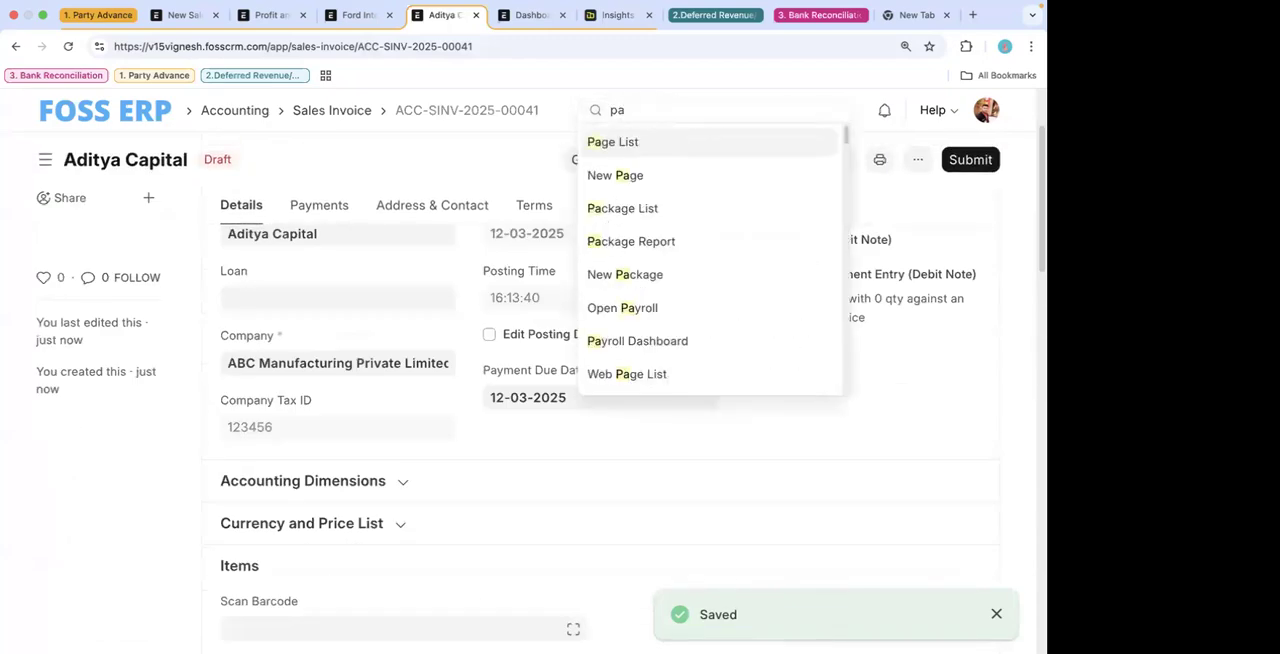
click(487, 183)
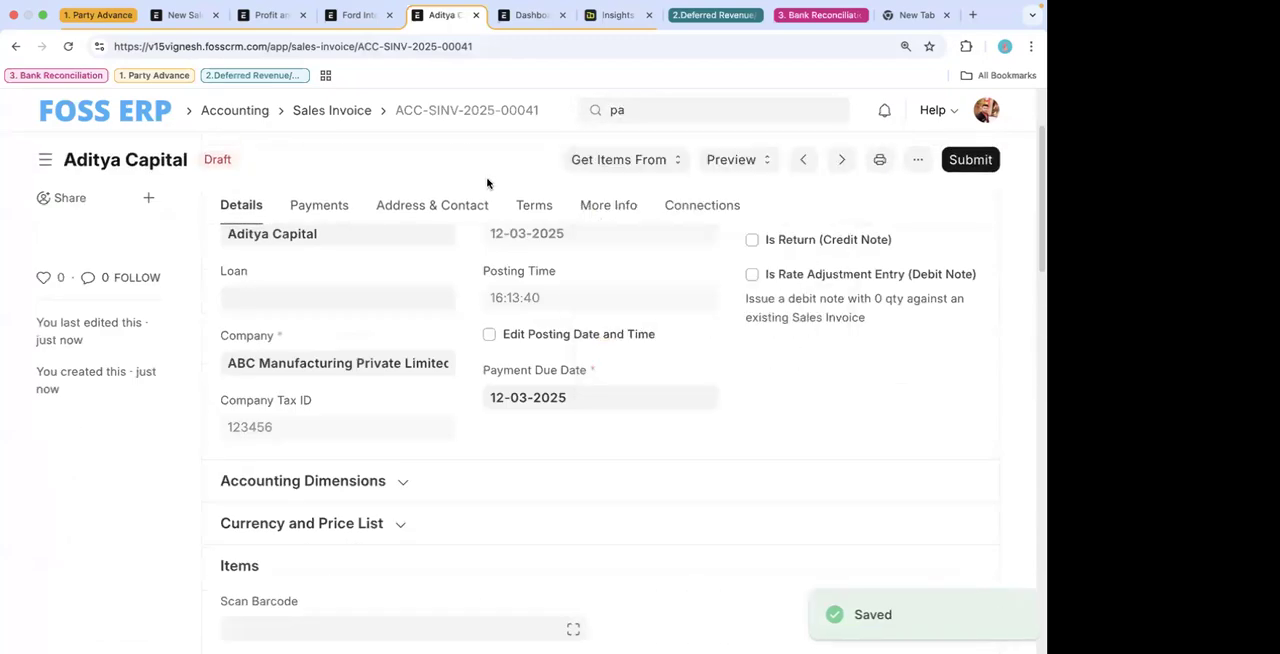
click(618, 110)
key(BackSpace)
key(BackSpace)
text(payment )
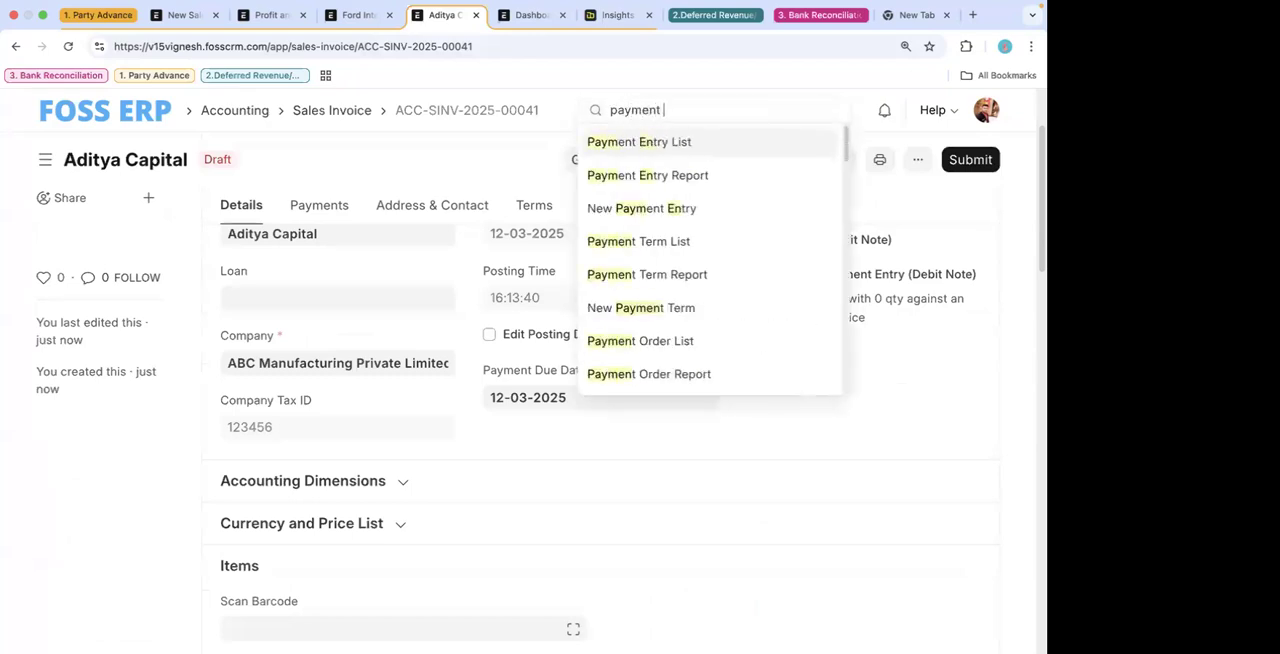
text(en)
key(BackSpace)
key(BackSpace)
key(BackSpace)
key(super+a)
key(BackSpace)
key(Escape)
scroll(535, 503, down, 3)
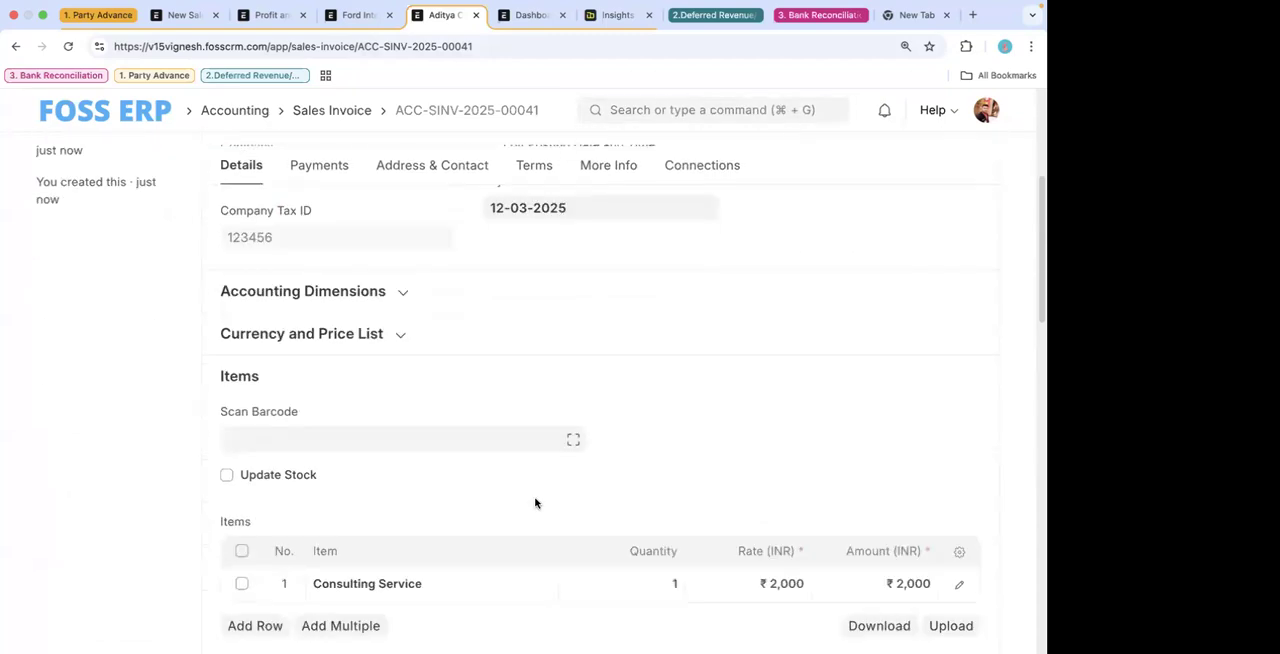
scroll(535, 503, down, 5)
click(398, 463)
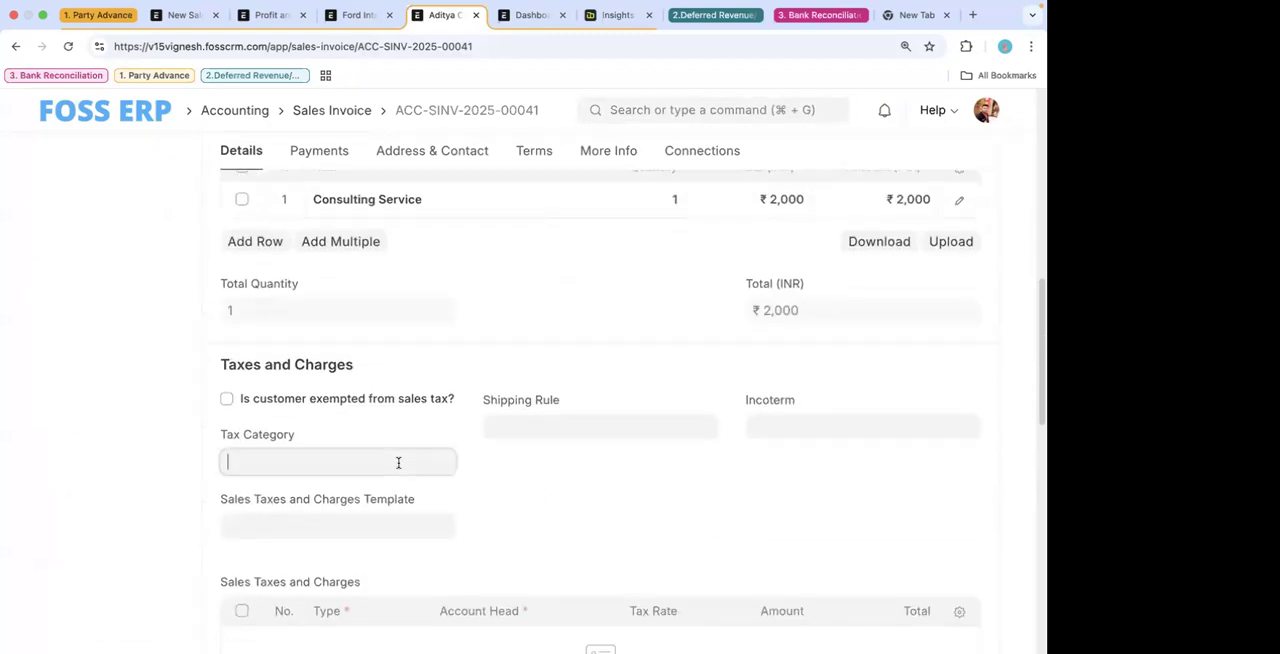
click(690, 110)
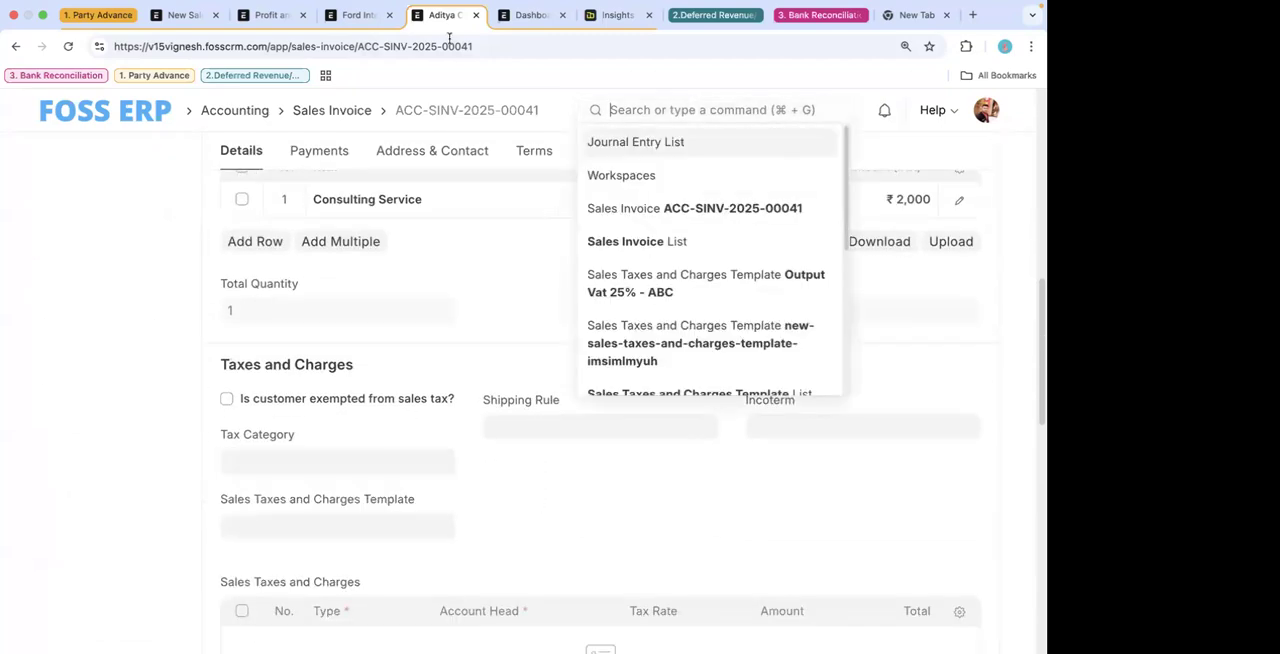
- Switch to the Ford International invoice, find the Payment Entry list from there and start a new payment entry
click(370, 15)
click(692, 110)
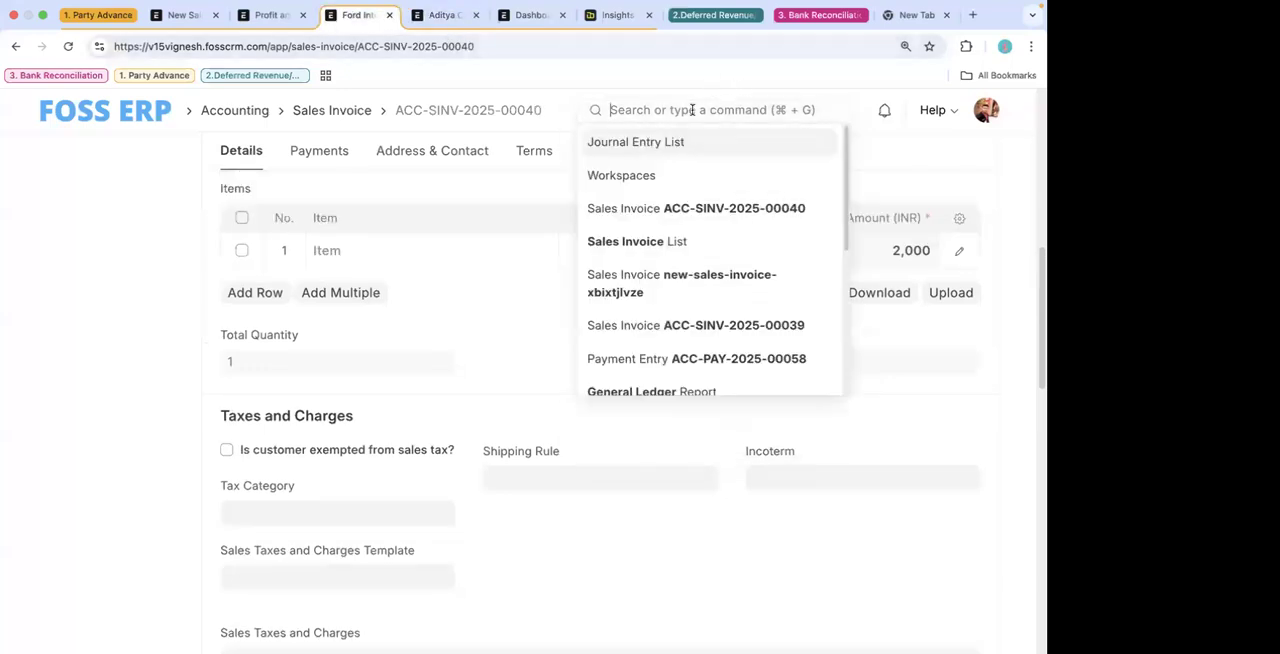
text(payment en)
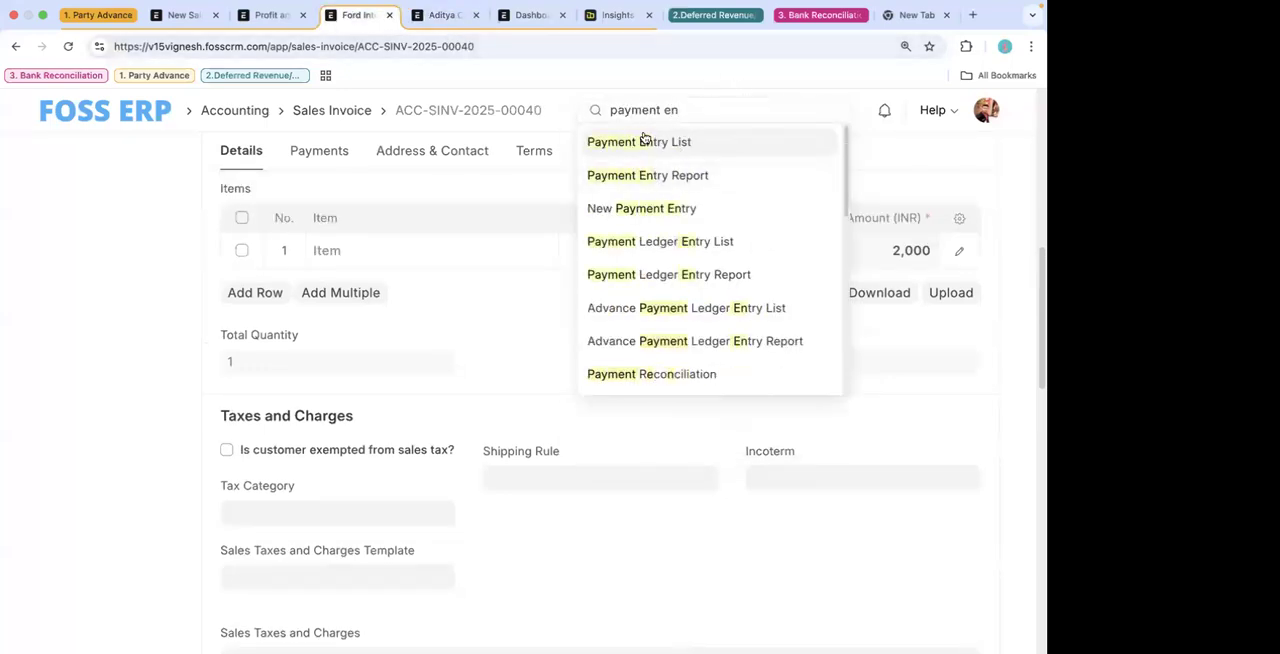
click(646, 141)
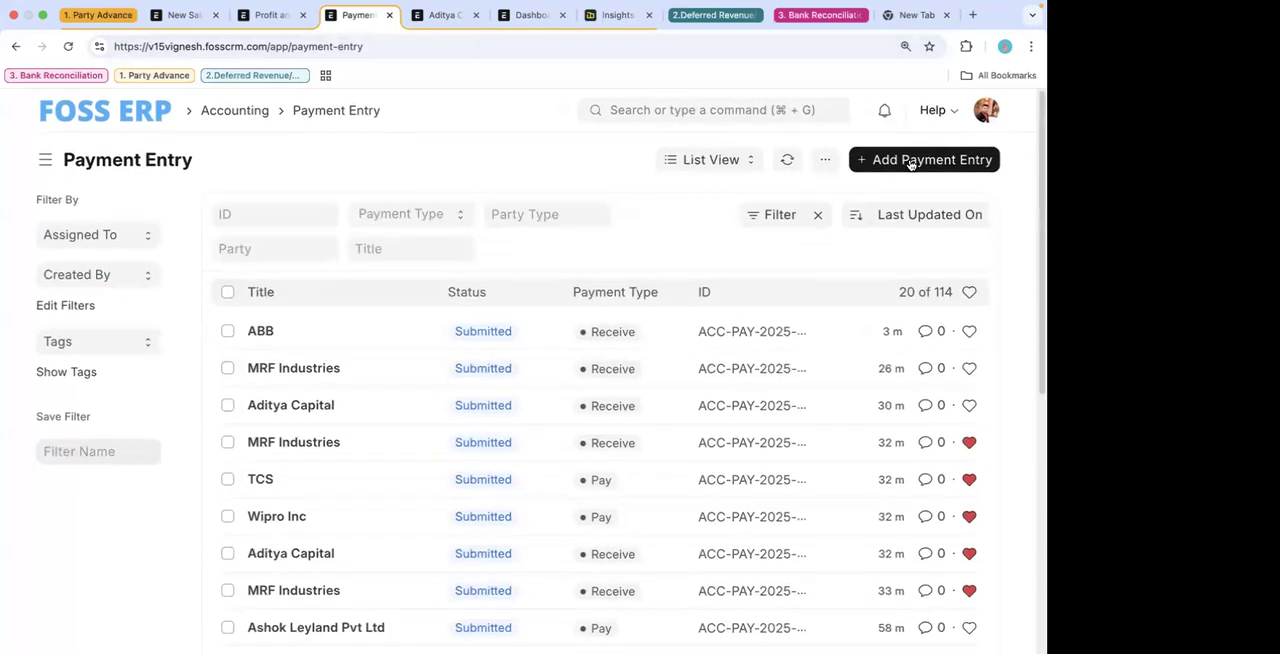
click(915, 177)
- Choose the customer Aditya Capital as the party of the new payment entry
scroll(271, 405, down, 2)
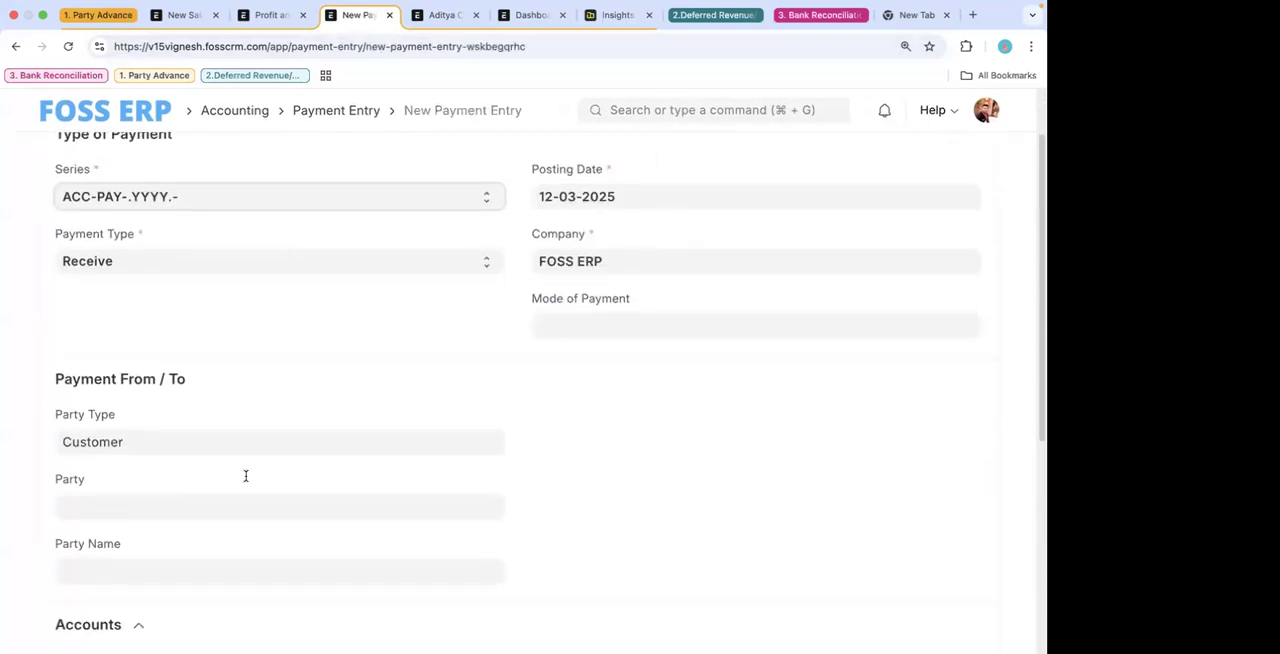
click(226, 505)
scroll(226, 508, down, 1)
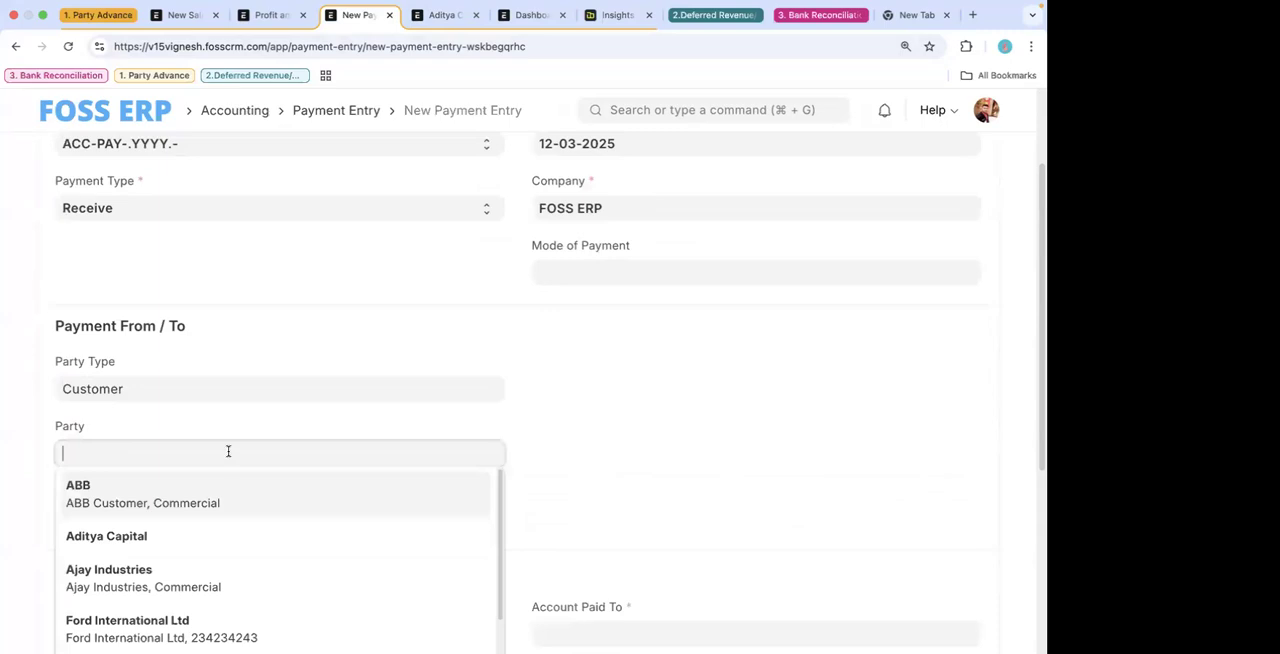
click(198, 540)
scroll(297, 517, down, 2)
scroll(250, 248, up, 1)
scroll(250, 250, up, 4)
- Set the payment type to Pay and make the supplier Ashok Leyland Pvt Ltd the party
click(213, 341)
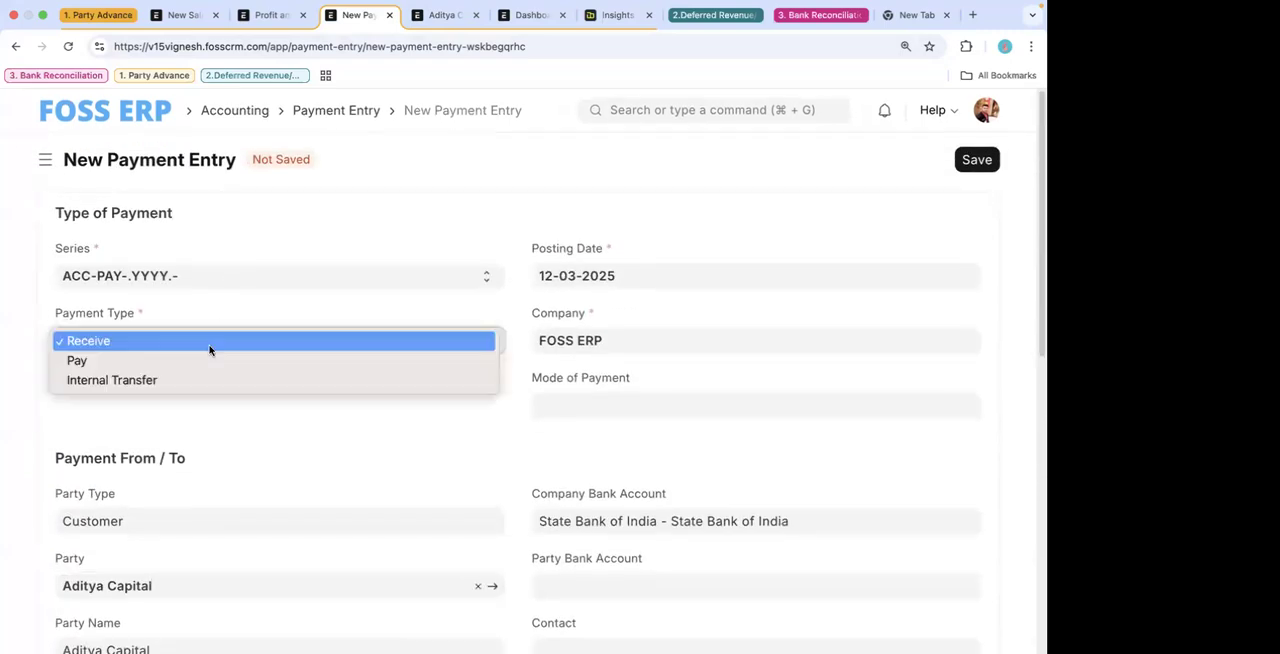
click(181, 360)
scroll(223, 462, down, 3)
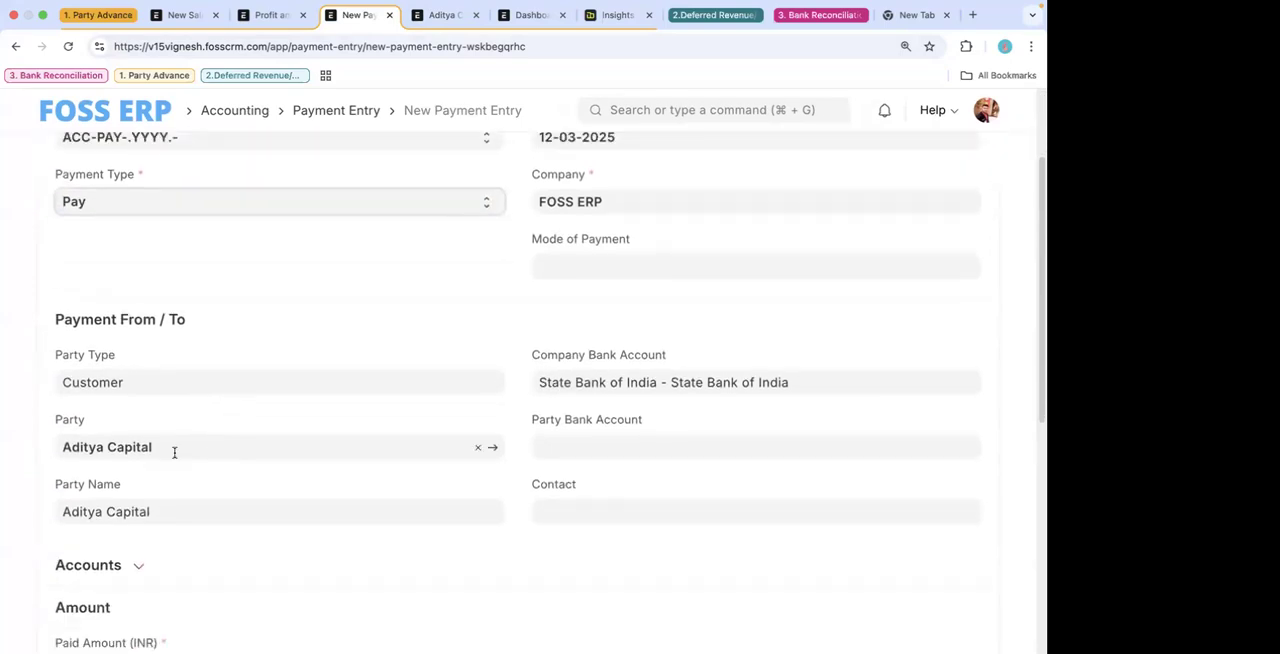
key(BackSpace)
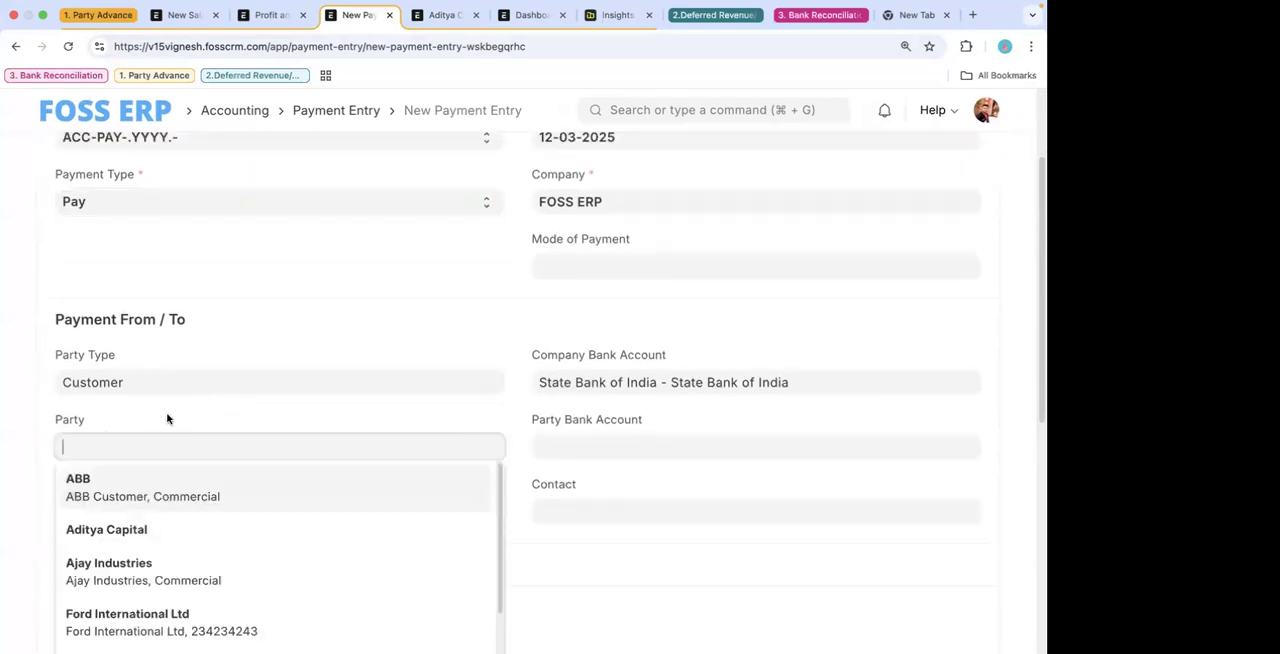
double_click(160, 386)
key(BackSpace)
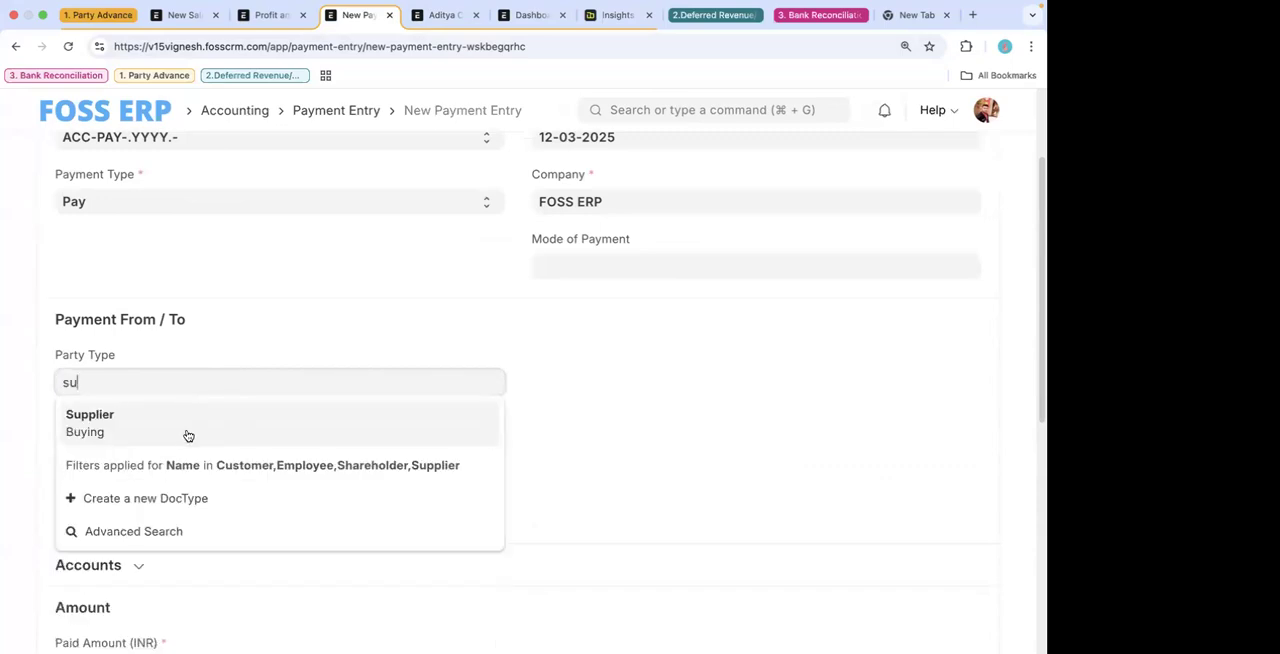
click(187, 430)
click(167, 442)
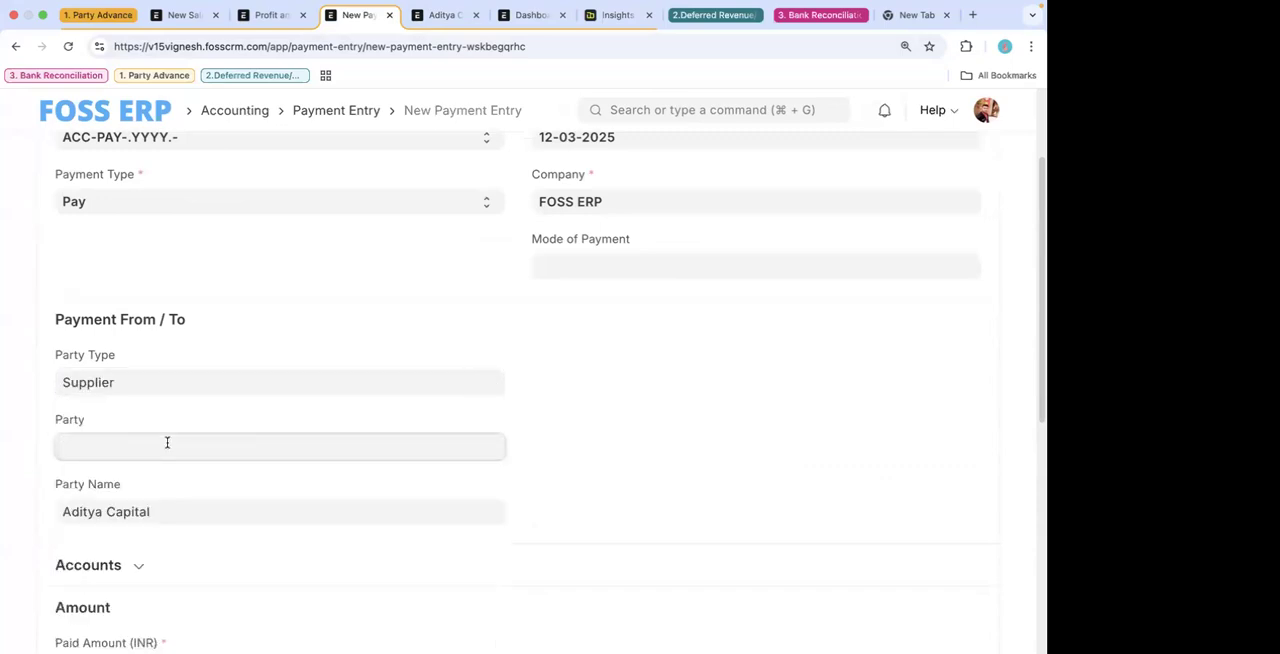
click(174, 514)
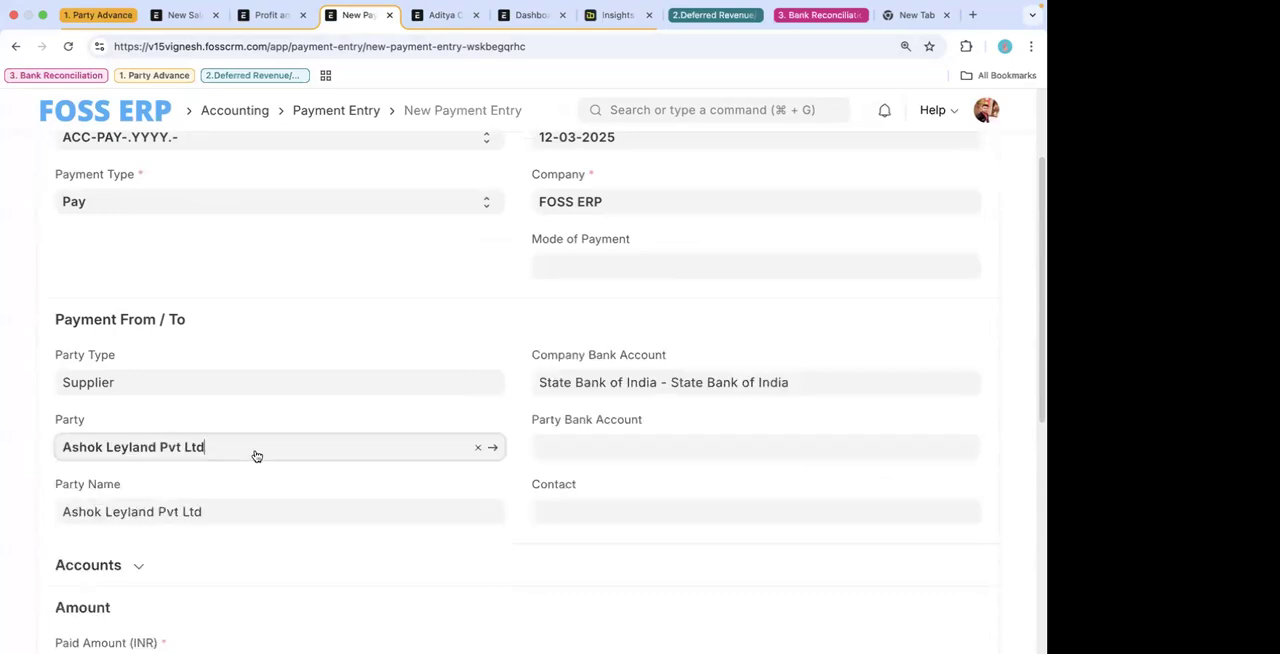
- Set the paid amount to 2,000 INR and save the payment entry
scroll(257, 456, down, 5)
click(208, 396)
text(2000)
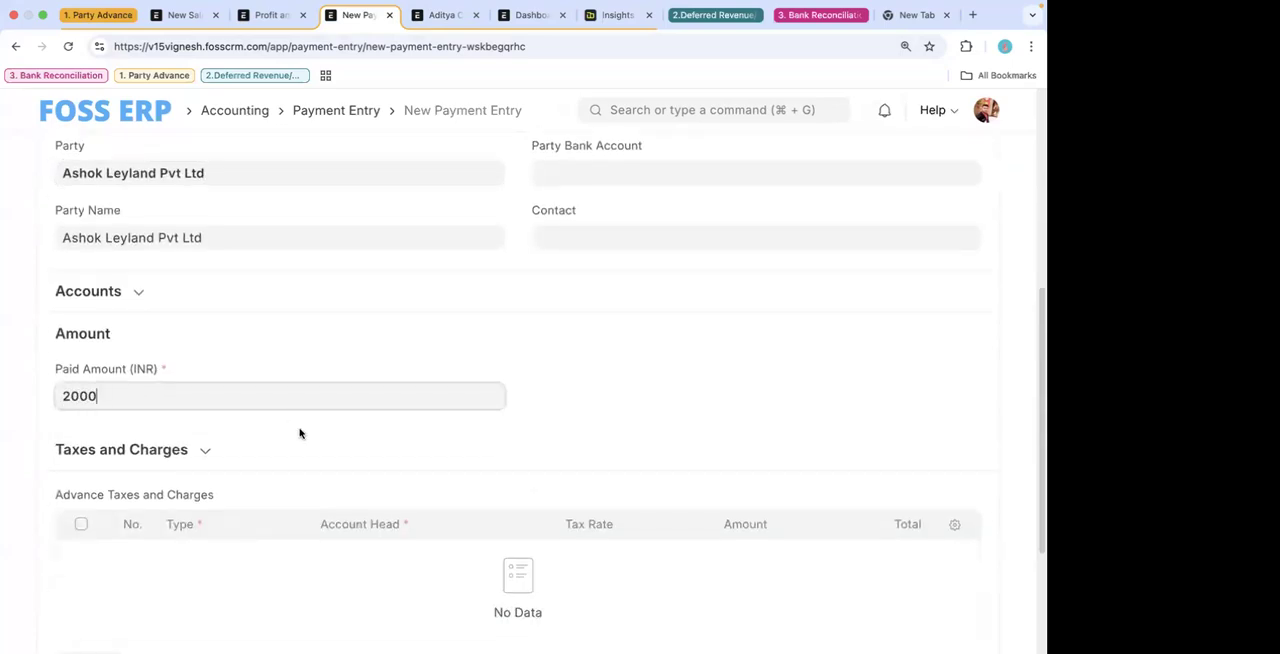
key(super+s)
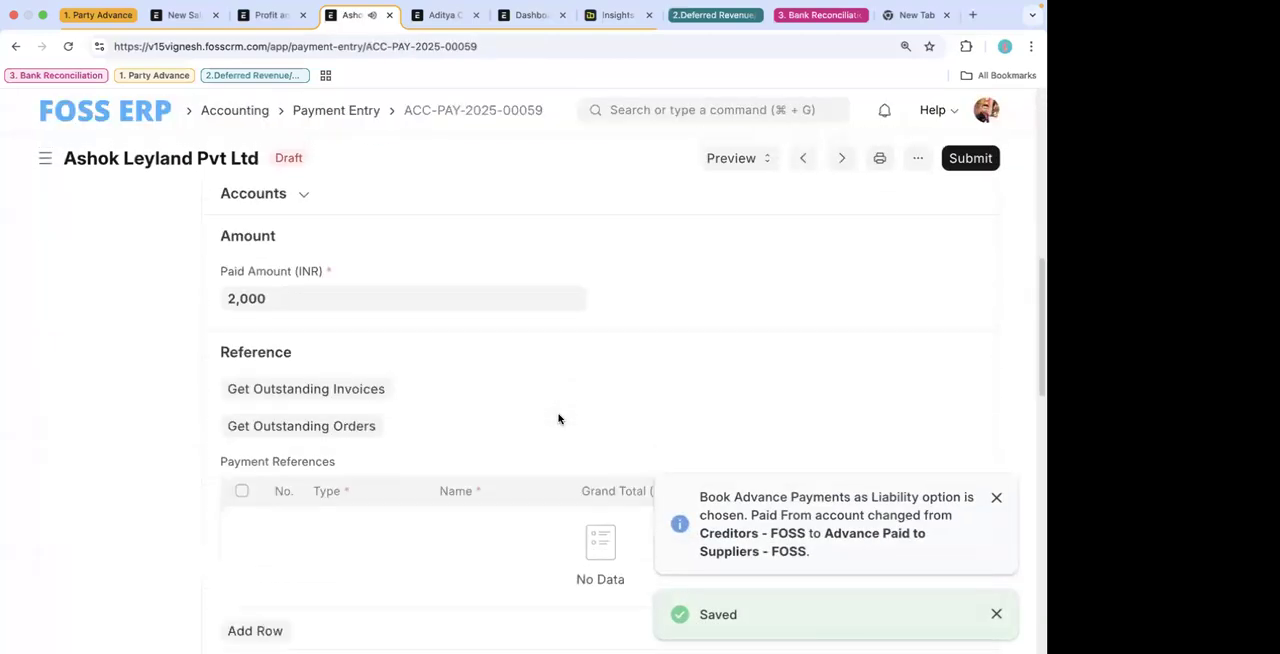
- Expand the saved payment entry's accounts section and examine its accounts, payment references and write-off amounts
click(303, 195)
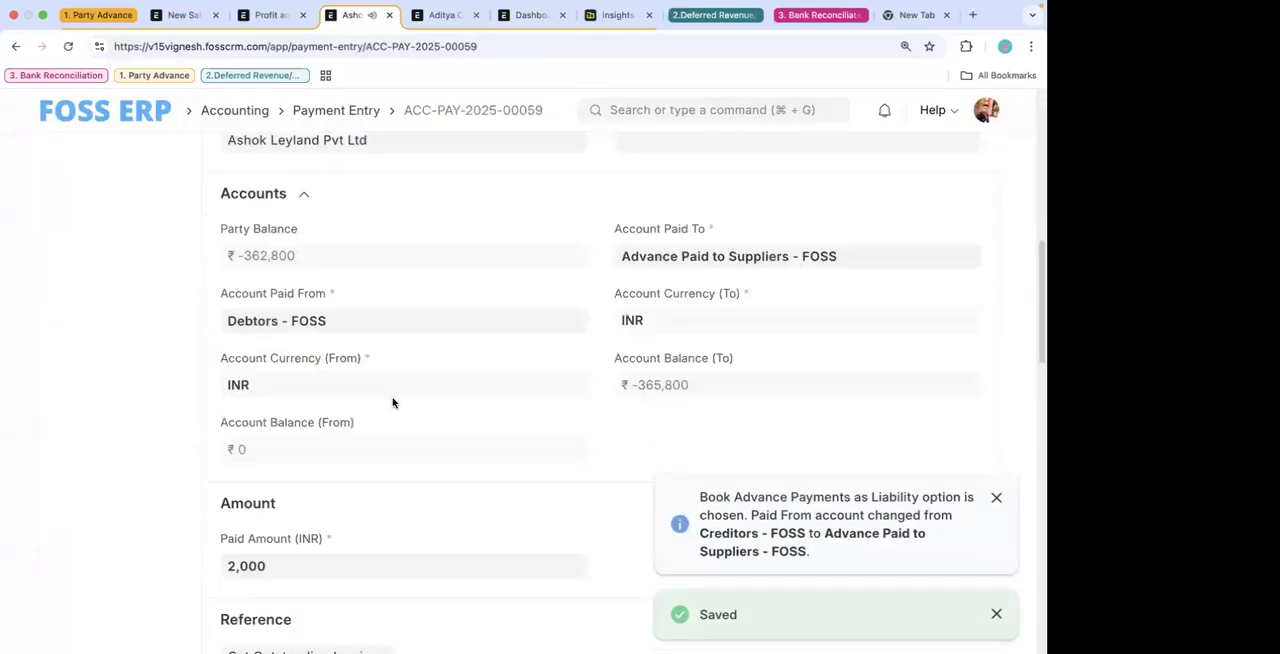
scroll(391, 402, down, 5)
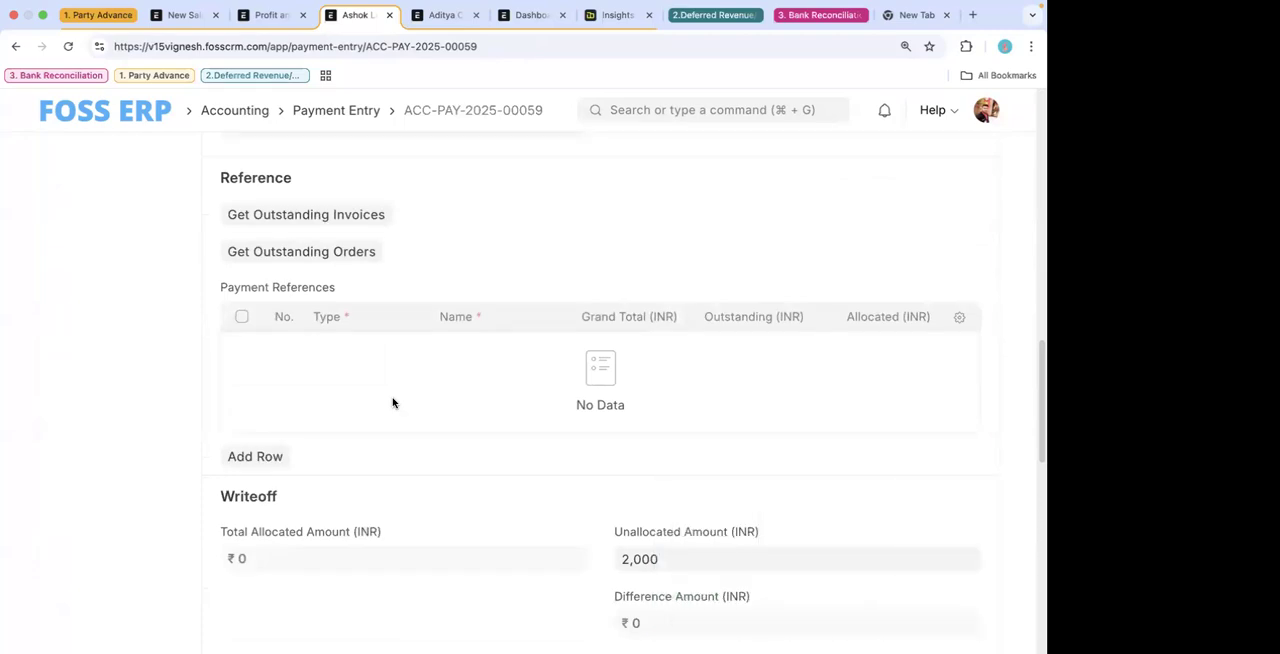
scroll(392, 402, down, 1)
scroll(392, 402, up, 5)
scroll(392, 402, down, 5)
scroll(392, 402, up, 3)
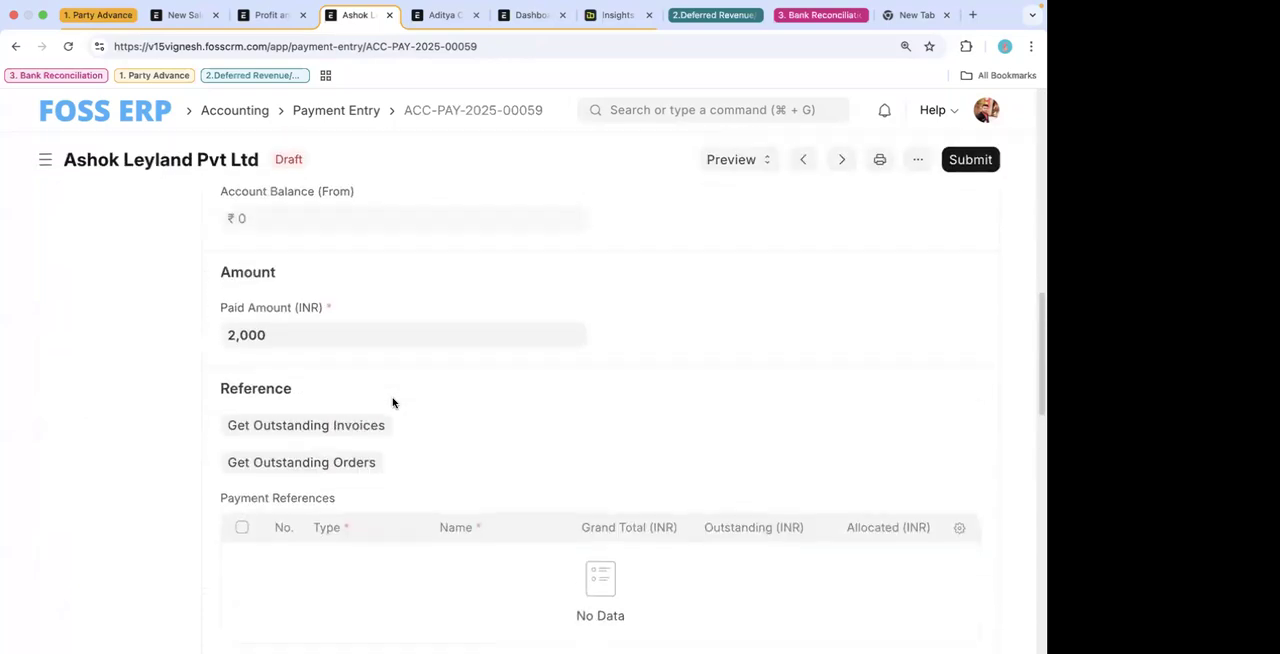
scroll(392, 402, down, 7)
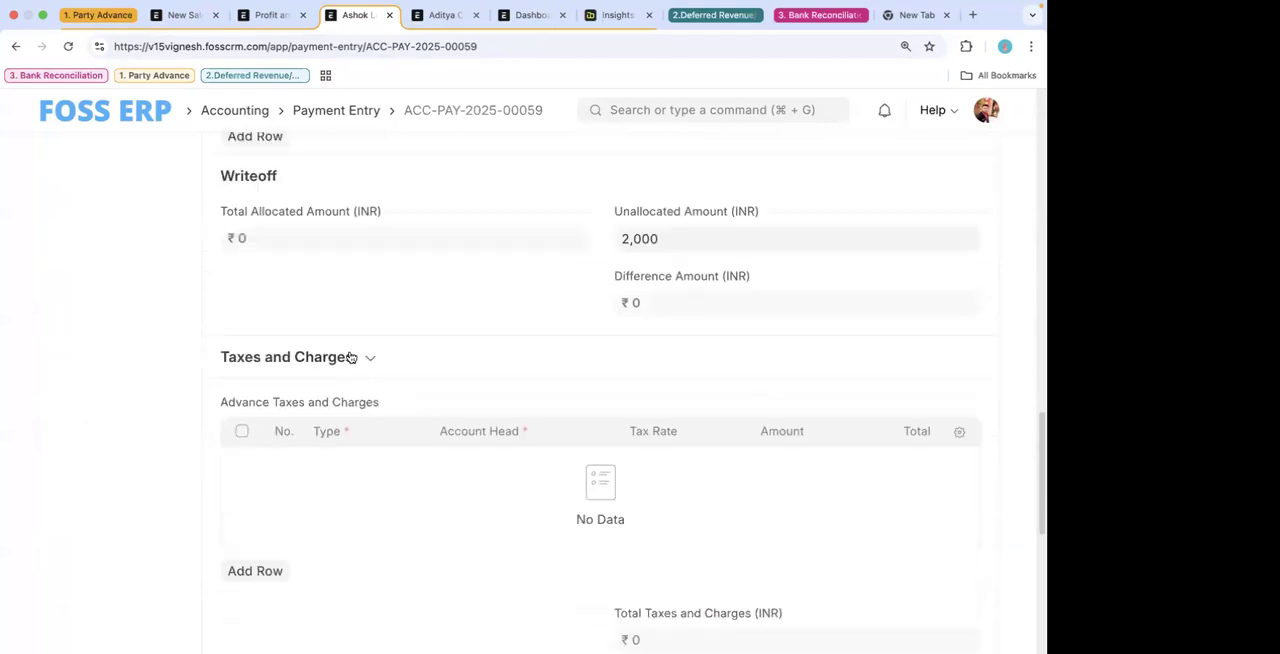
- Expand the Taxes and Charges section and add a row to the Advance Taxes and Charges table
click(350, 357)
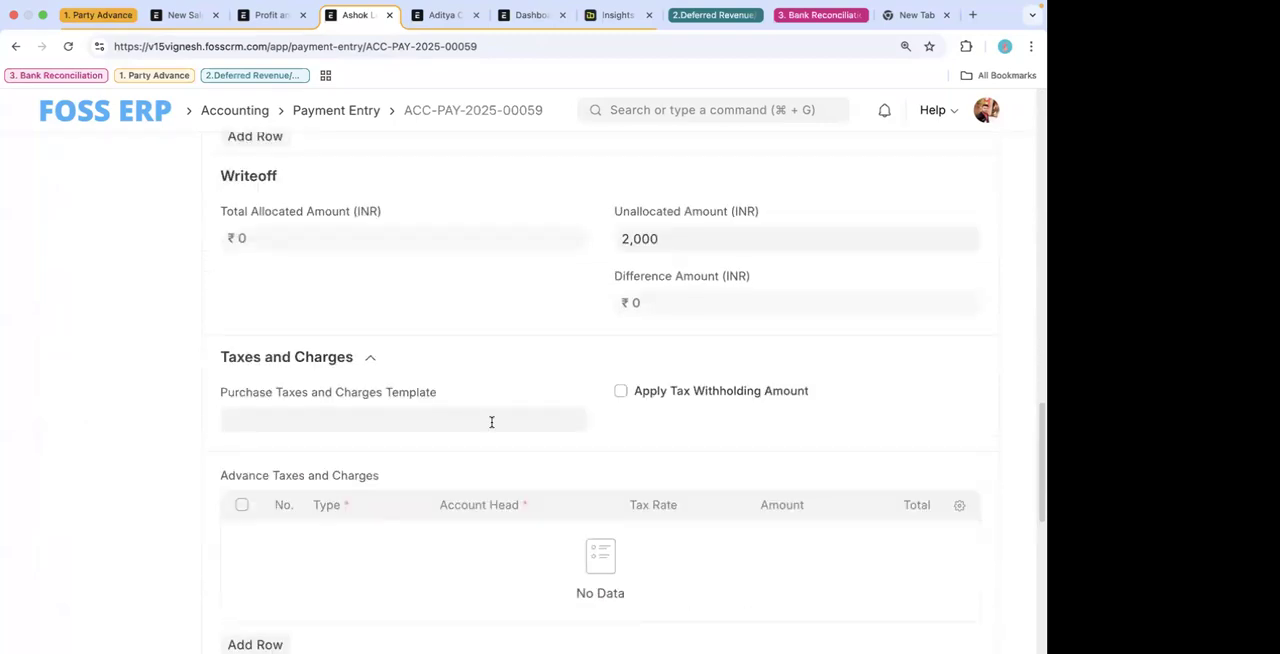
scroll(491, 422, down, 3)
click(250, 416)
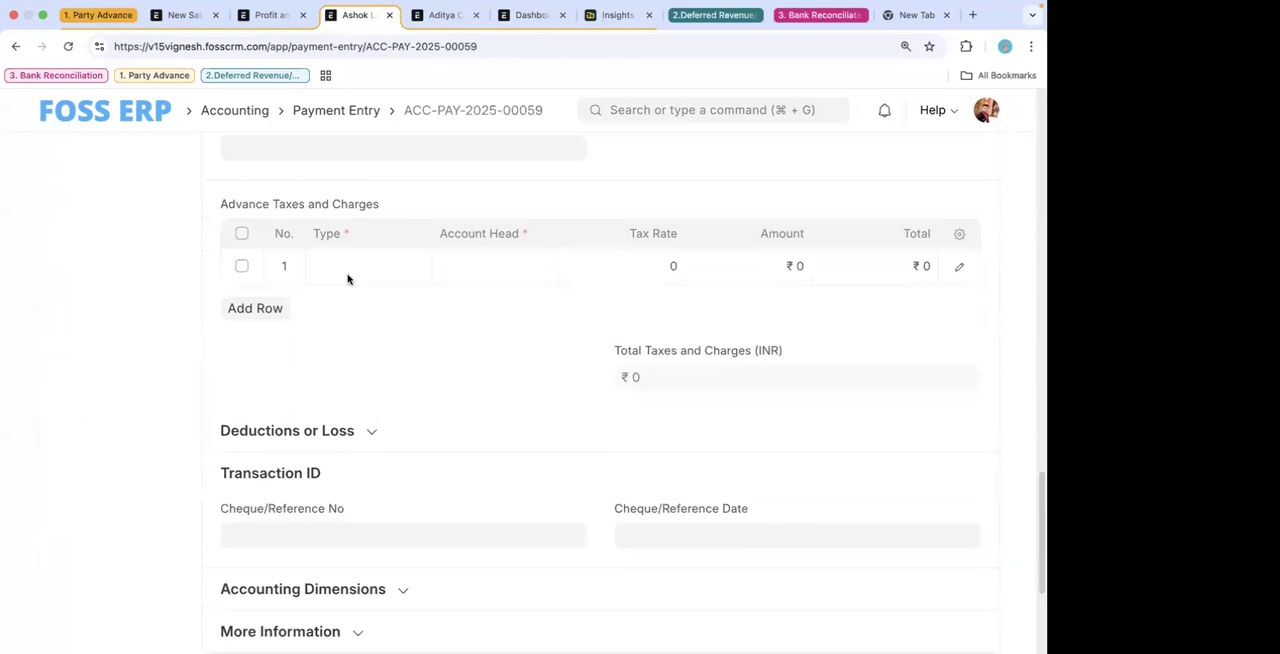
- Try to choose bank charges as the account head of the first advance charge row
click(460, 263)
scroll(510, 395, down, 2)
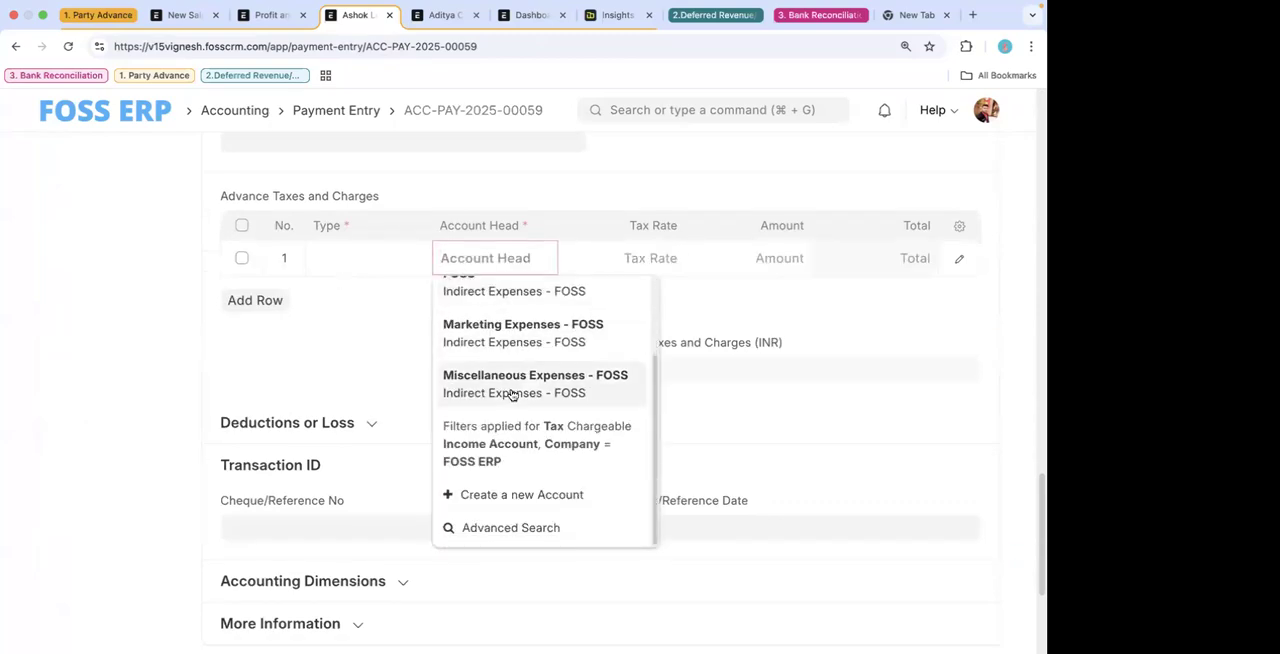
scroll(510, 395, up, 2)
text(bank)
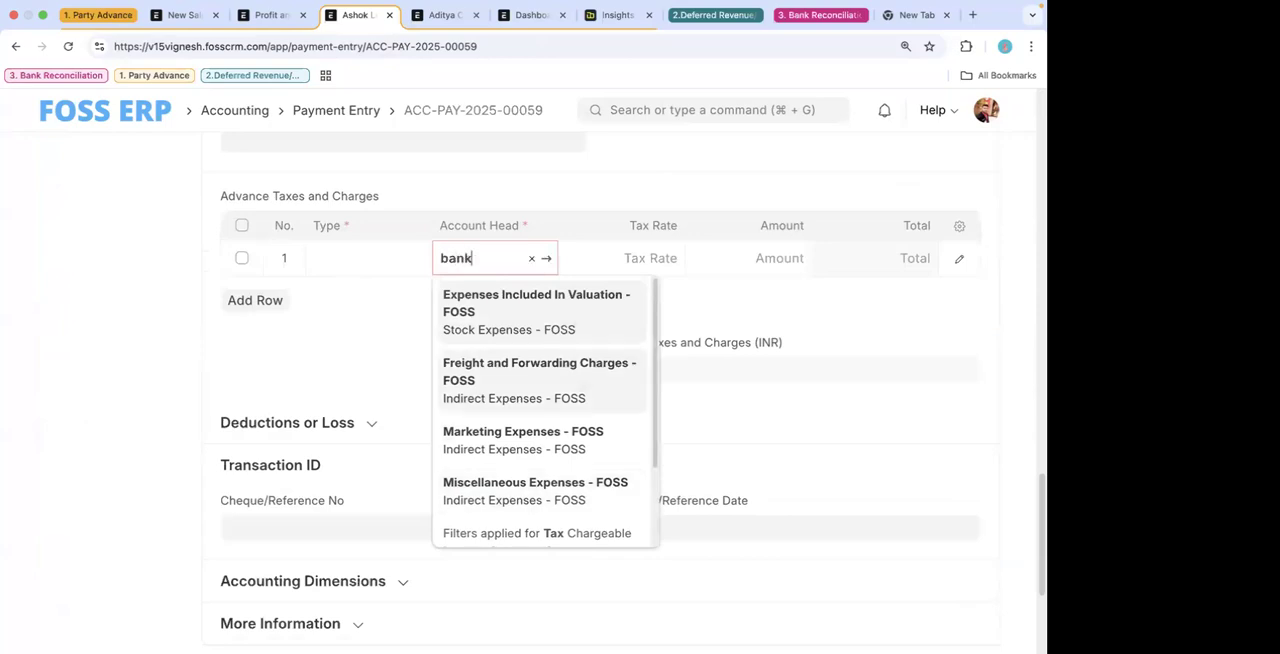
click(508, 349)
click(521, 354)
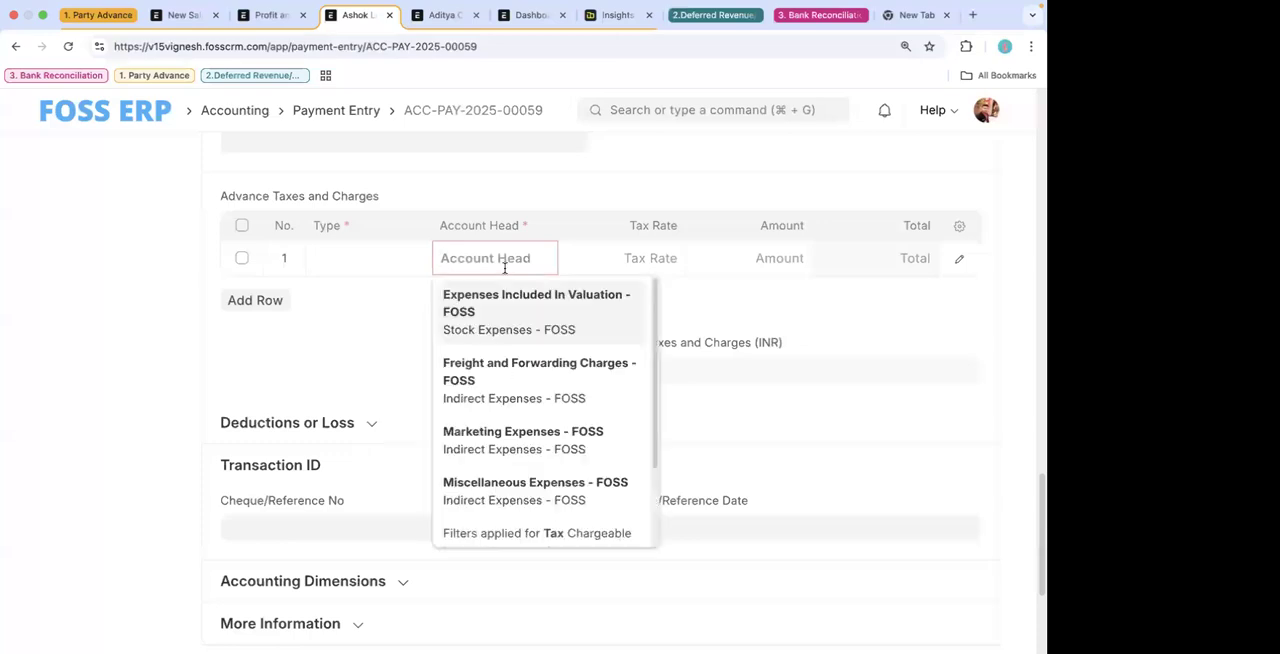
- Set the first advance charge row's type to Actual and its account head to bank charges - FOSS
click(340, 265)
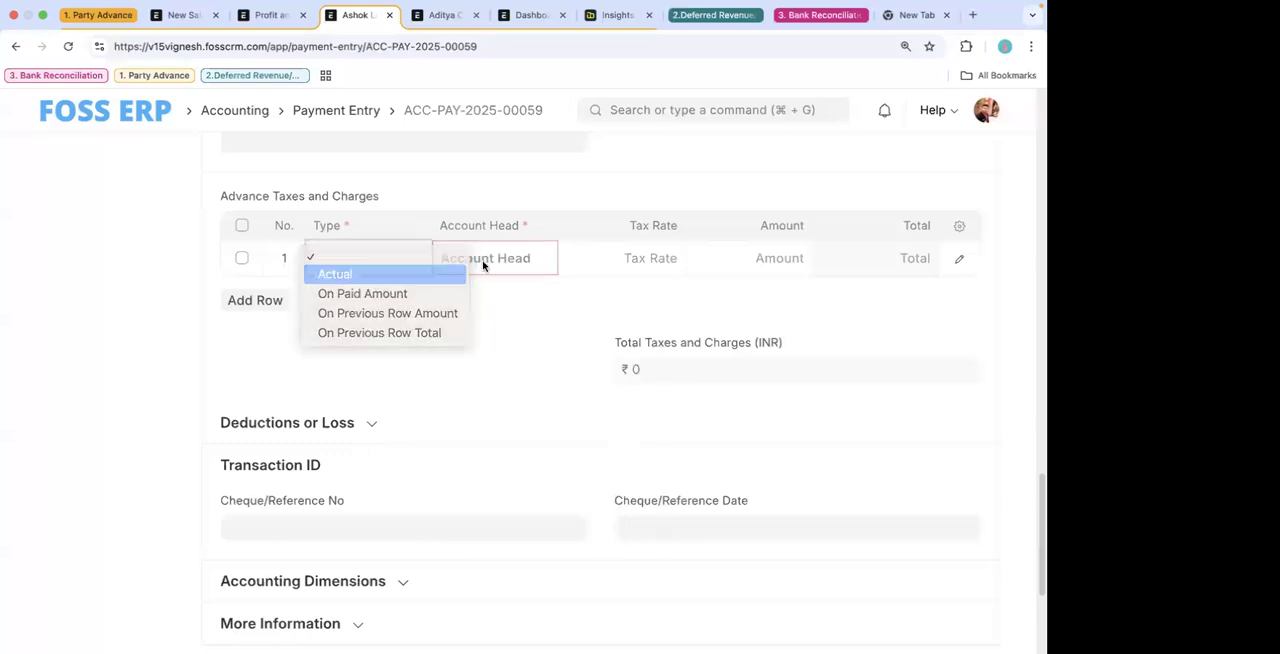
click(346, 274)
click(480, 258)
text(ban)
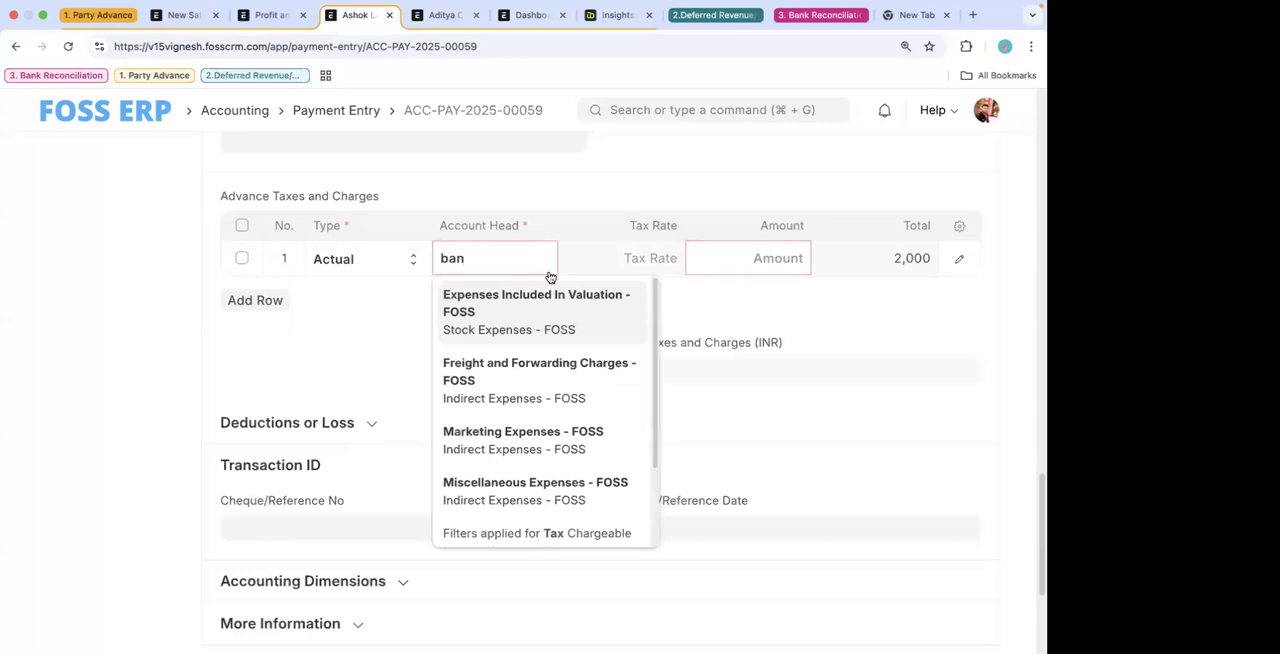
click(527, 362)
- Set the bank charges row's amount to 100 and save the payment entry
click(737, 263)
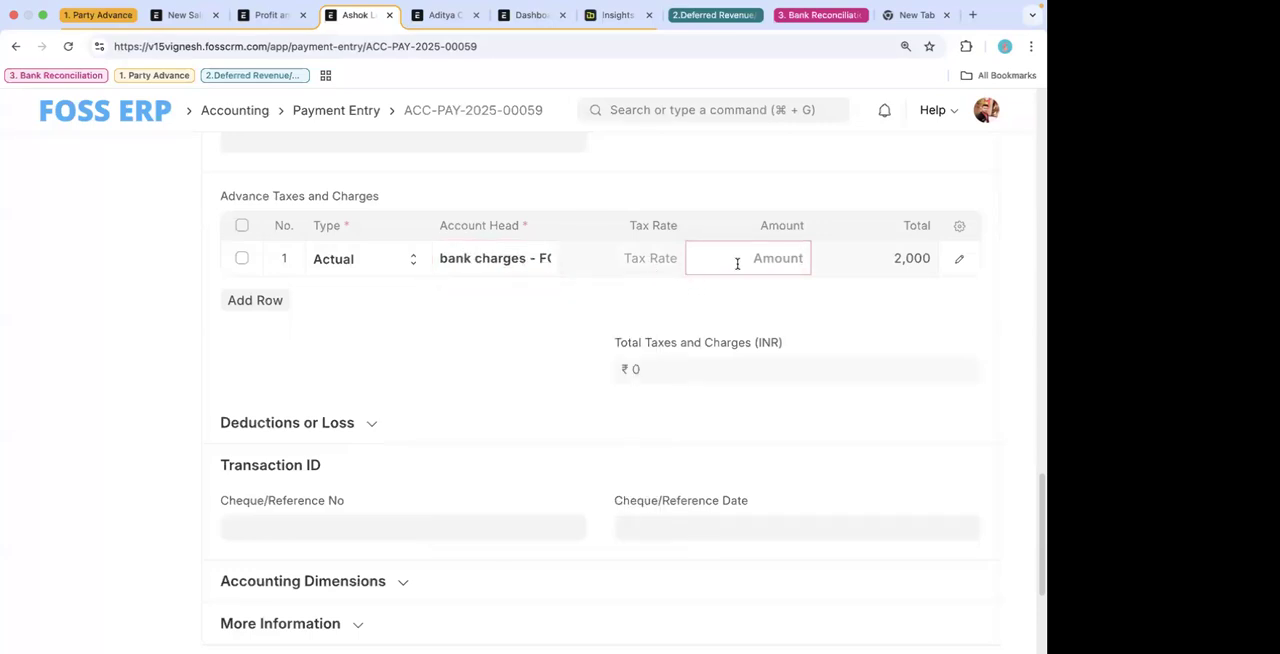
text(50)
click(666, 317)
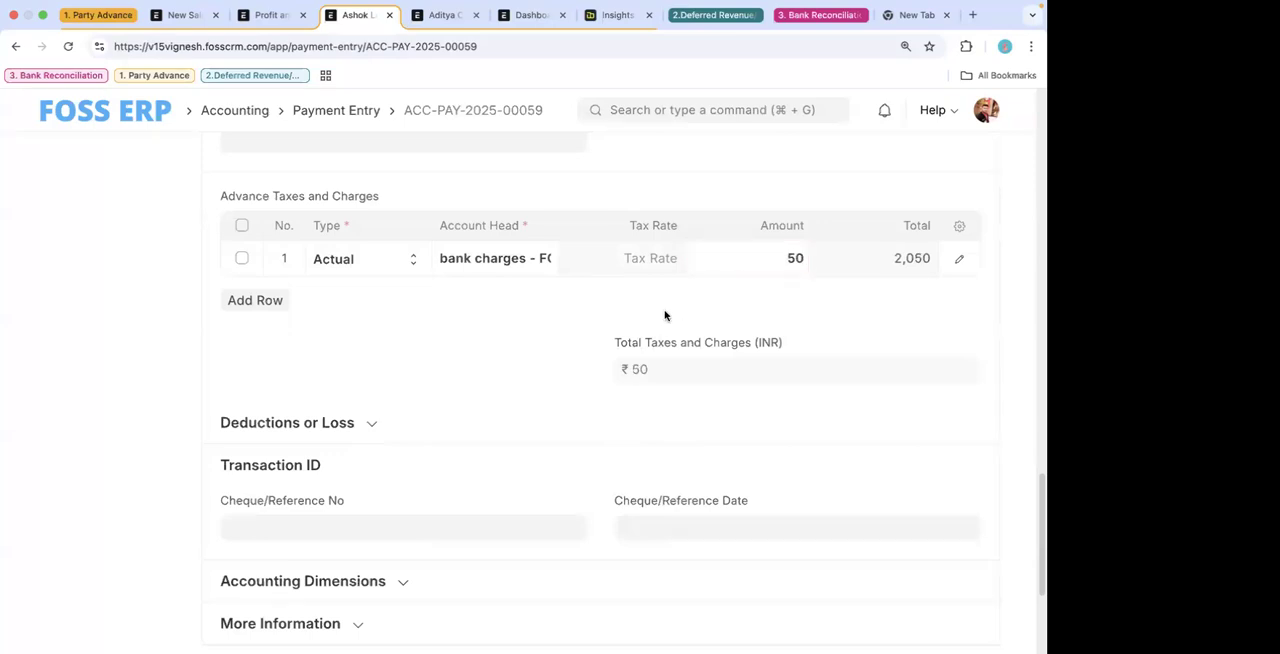
key(BackSpace)
key(BackSpace)
text(100)
click(729, 304)
key(super+s)
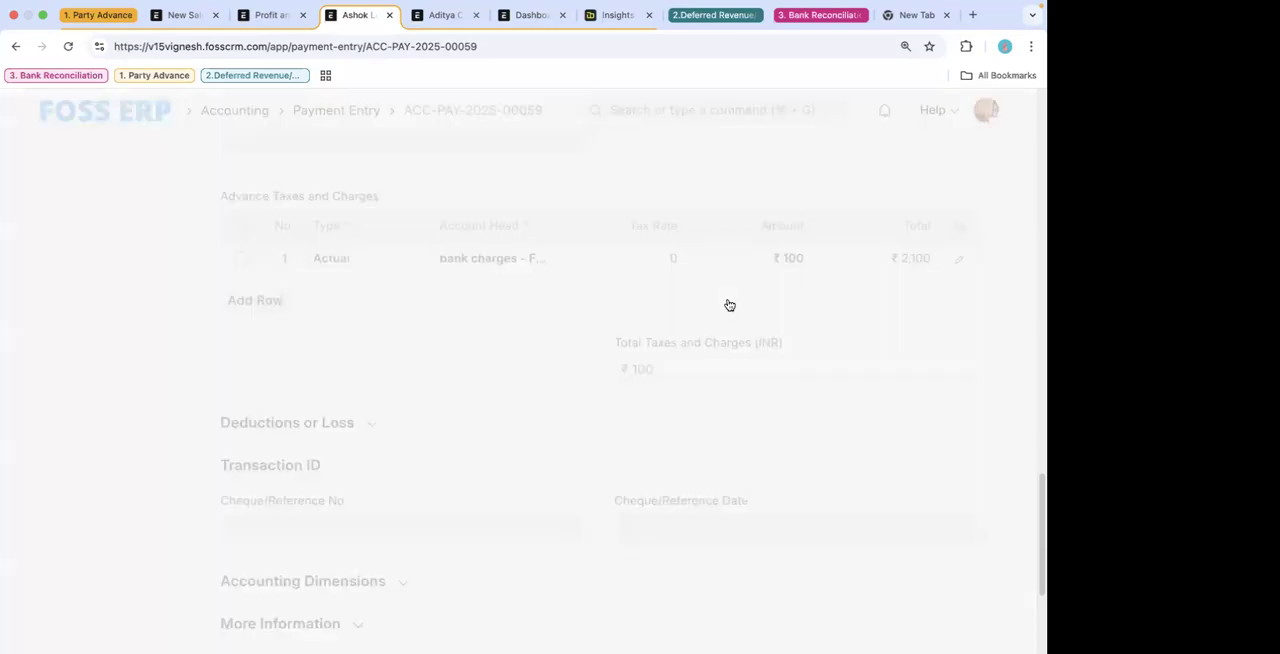
- Add a second row to the Advance Taxes and Charges table and search its account heads for gst
scroll(592, 369, up, 5)
scroll(592, 369, up, 2)
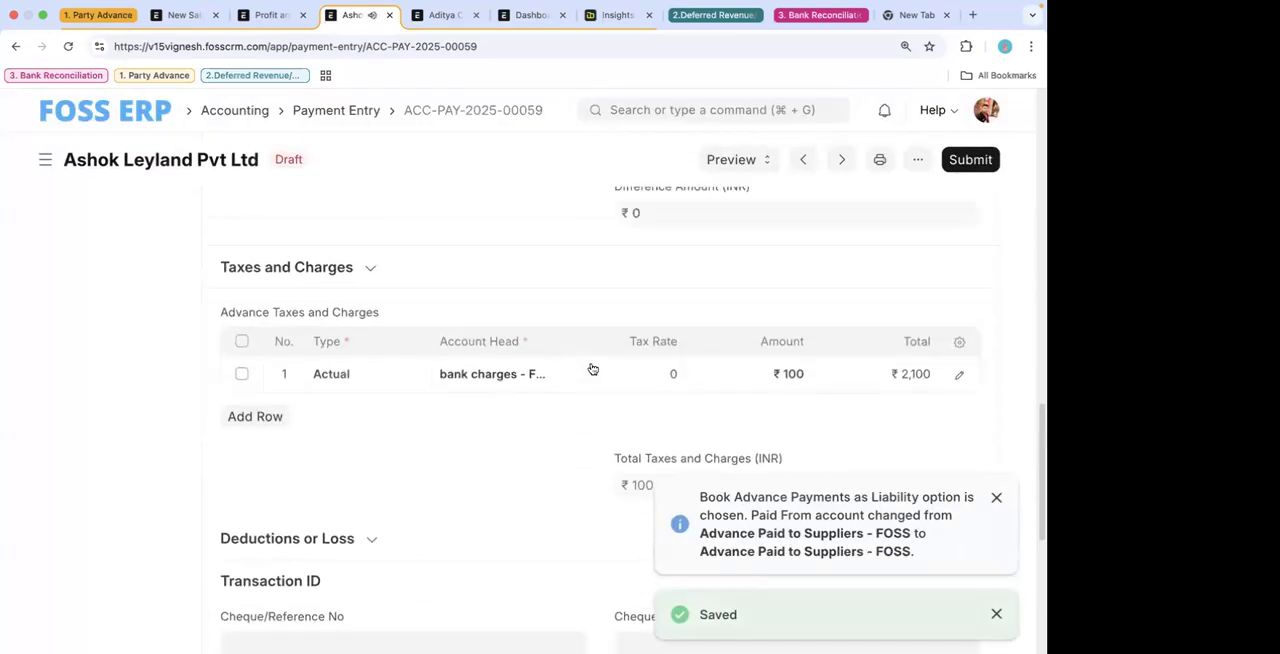
click(255, 417)
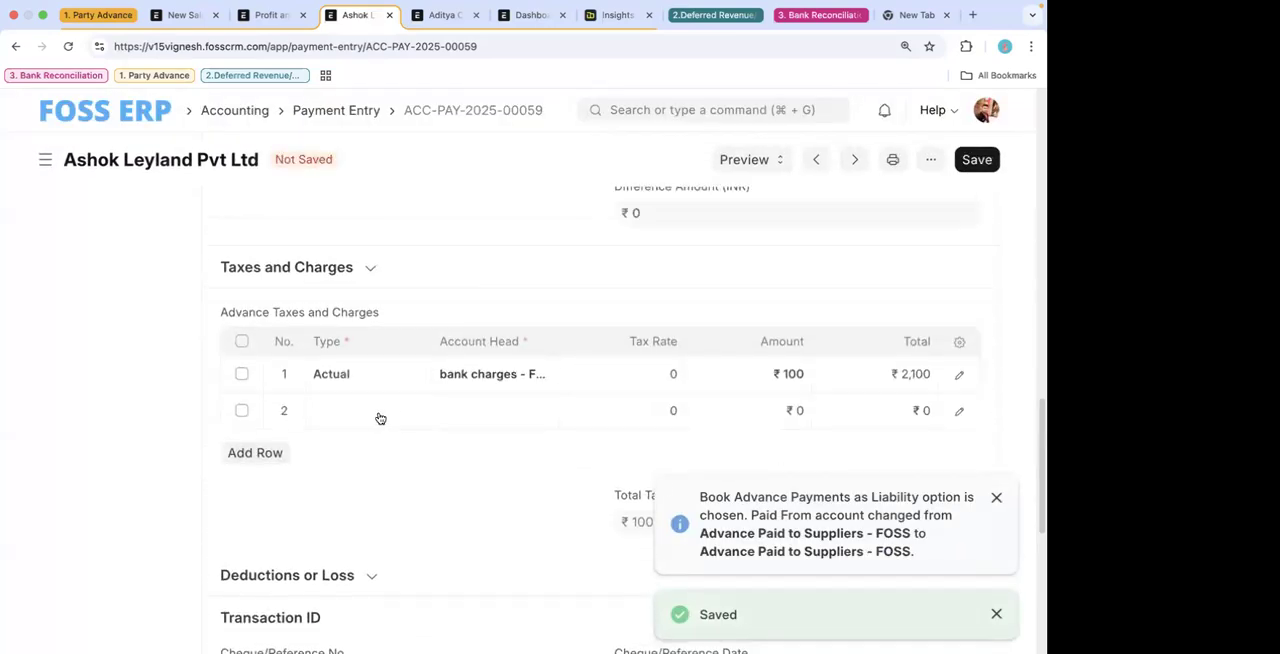
click(380, 417)
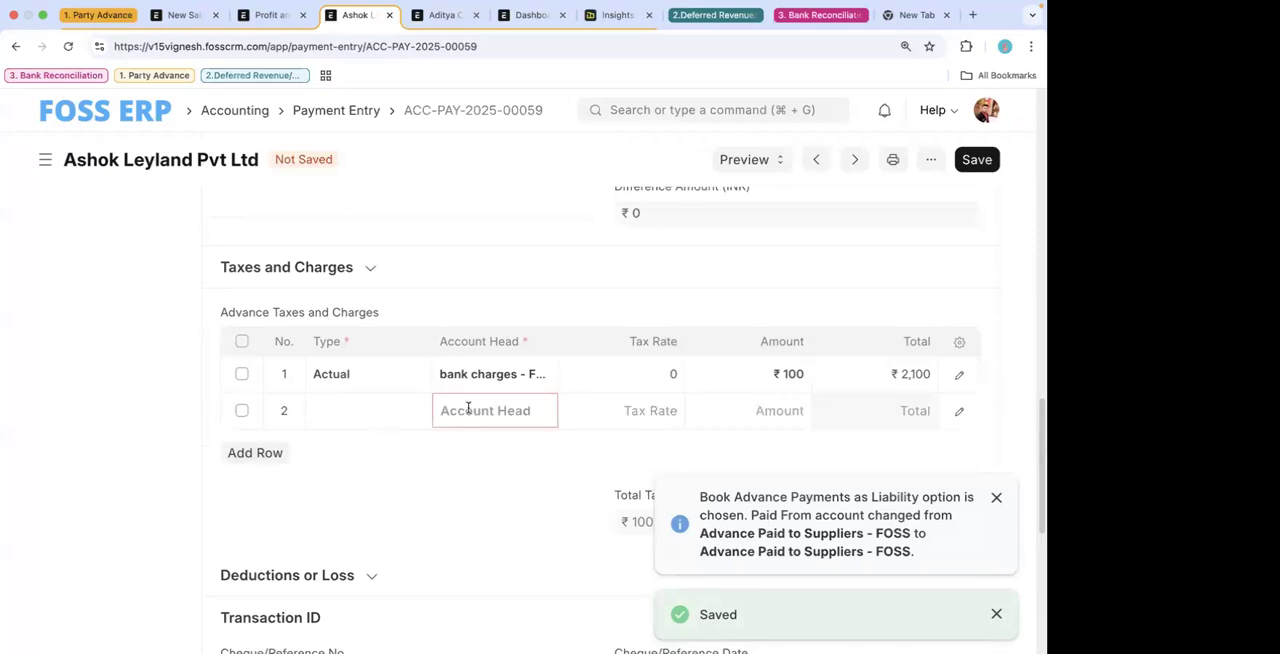
text(gst)
key(BackSpace)
key(BackSpace)
key(BackSpace)
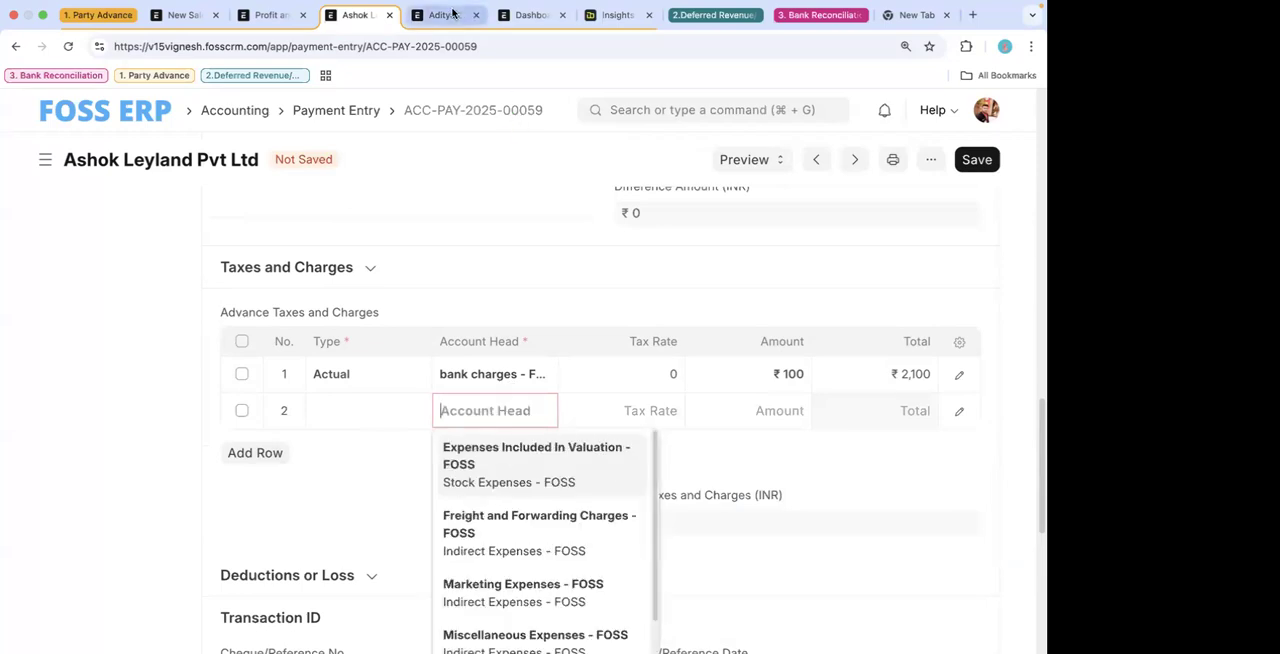
- Open the Chart of Accounts in the browser tab showing the Aditya Capital record
click(452, 13)
text(coa)
click(651, 143)
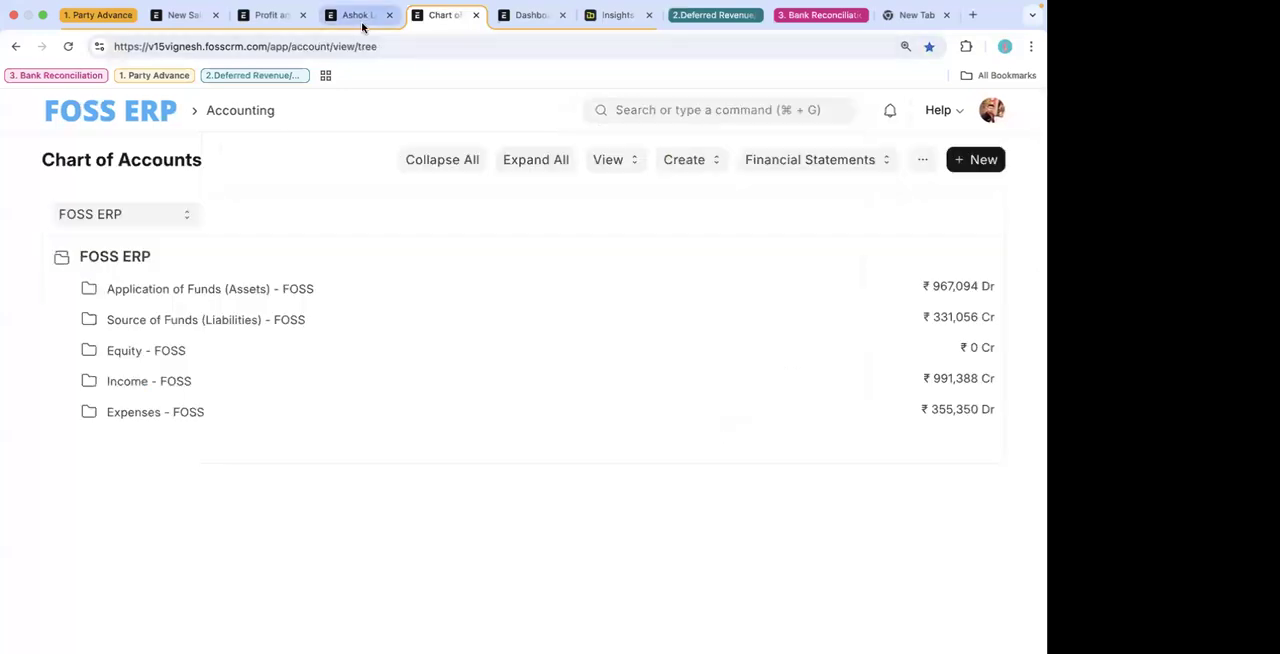
click(362, 22)
click(445, 18)
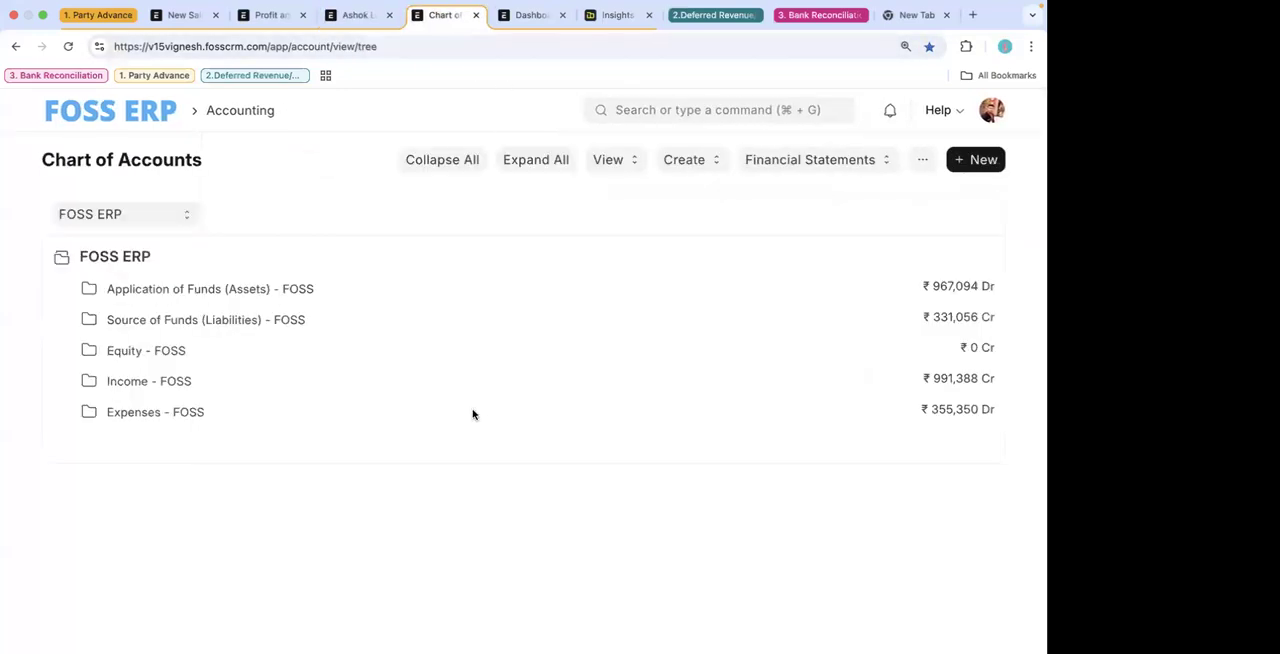
- Expand the current liabilities and current assets groups and select Tax Assets - FOSS under current assets
click(222, 325)
click(245, 349)
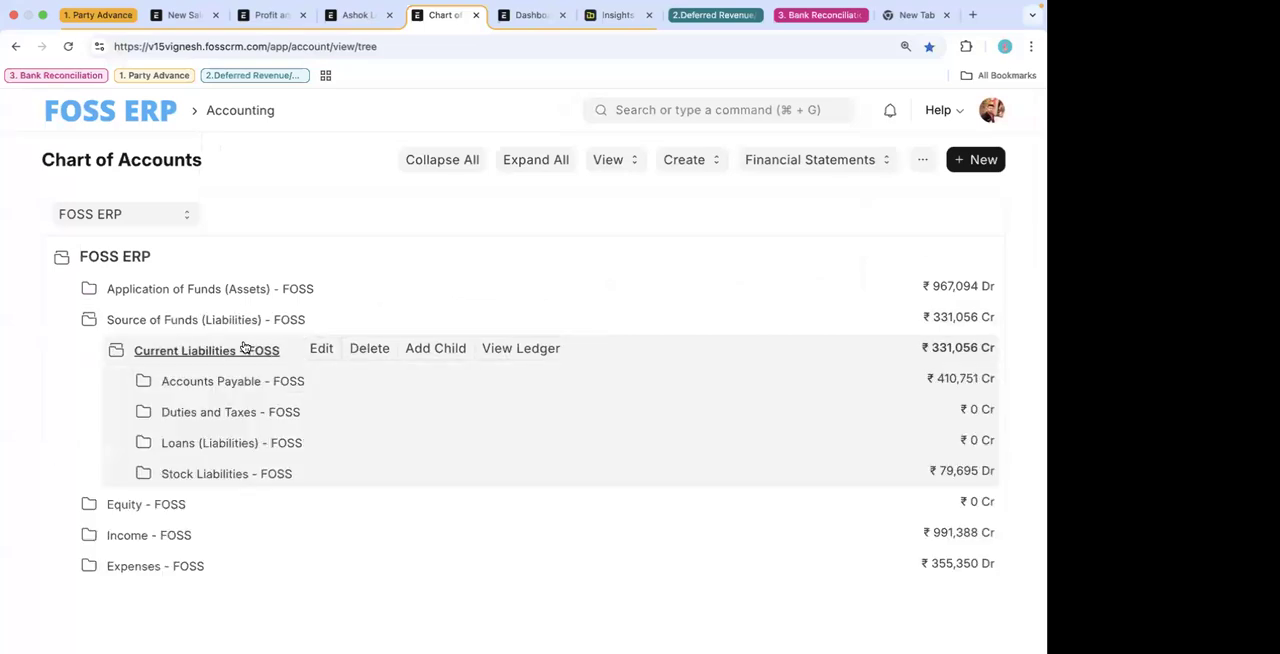
click(255, 289)
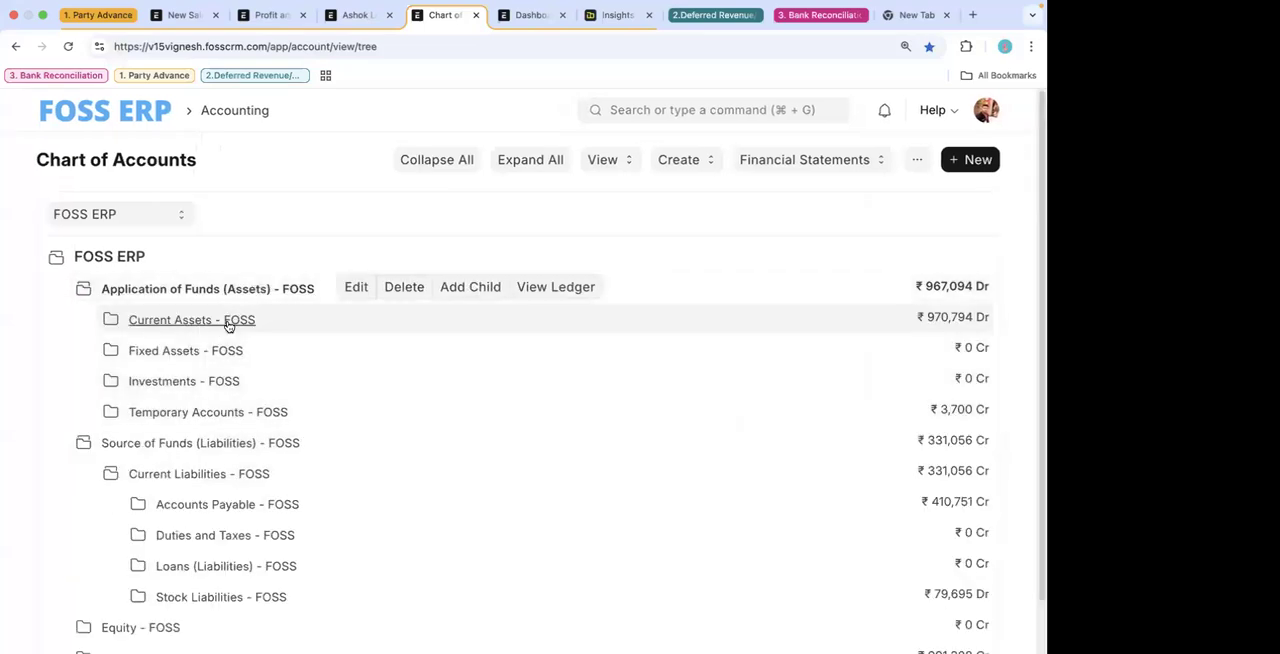
click(228, 322)
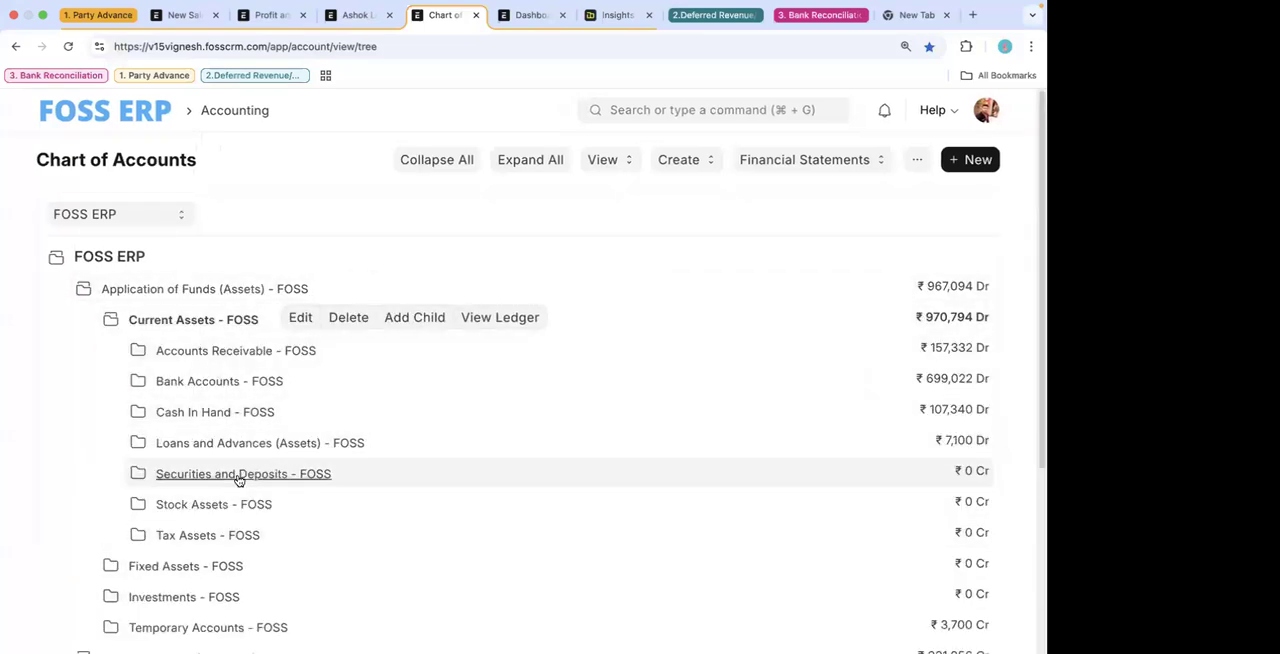
scroll(235, 480, down, 2)
click(229, 486)
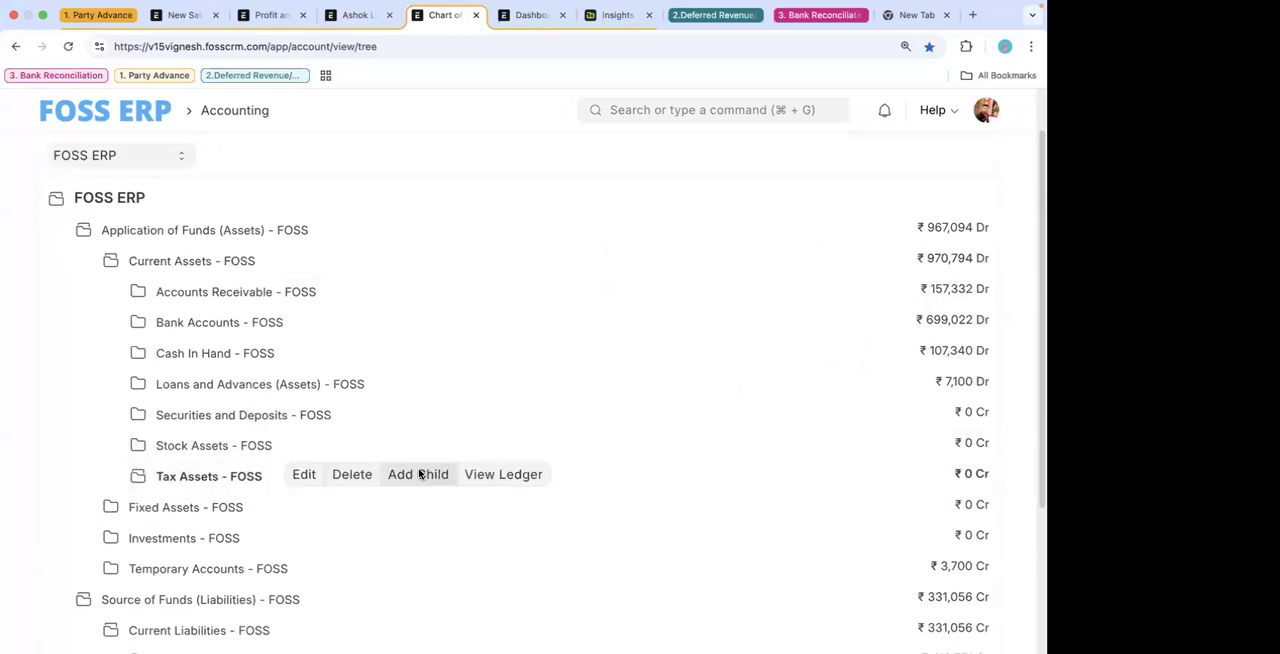
- Create a child account named input tax with account type Tax under Tax Assets - FOSS
click(426, 476)
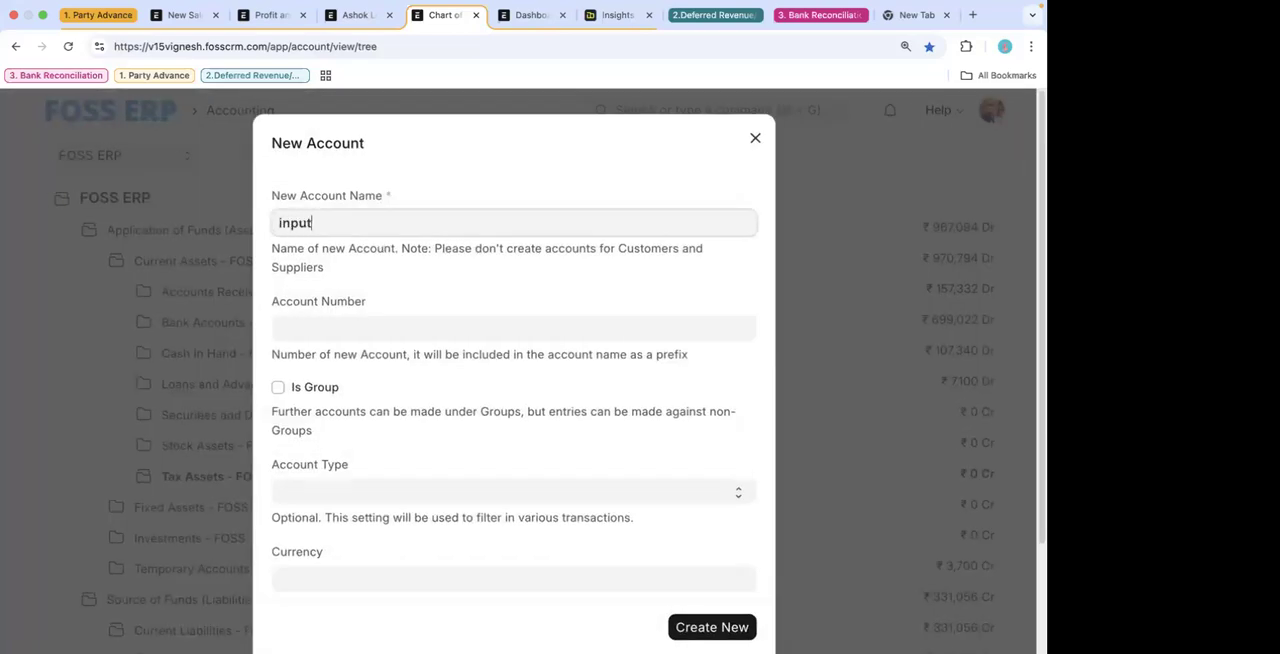
text(input tax)
click(491, 495)
click(711, 623)
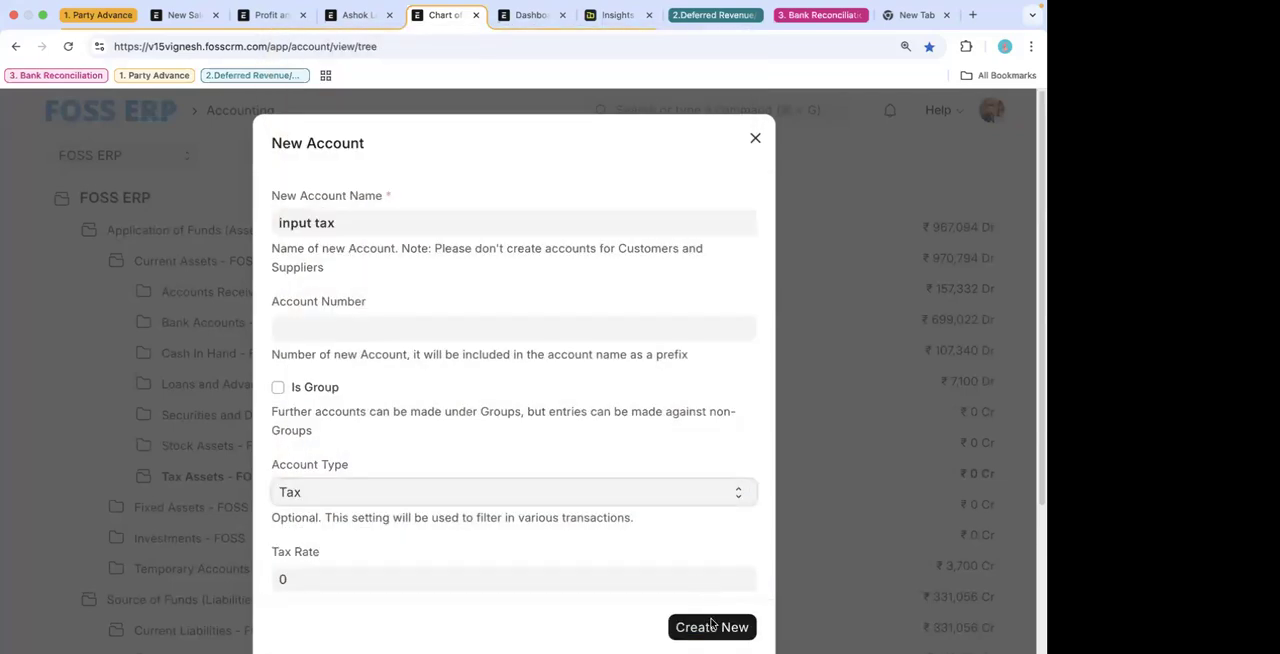
click(711, 625)
- Return to the payment entry and give the second charge row type Actual and account head input tax - FOSS
click(358, 14)
text(in)
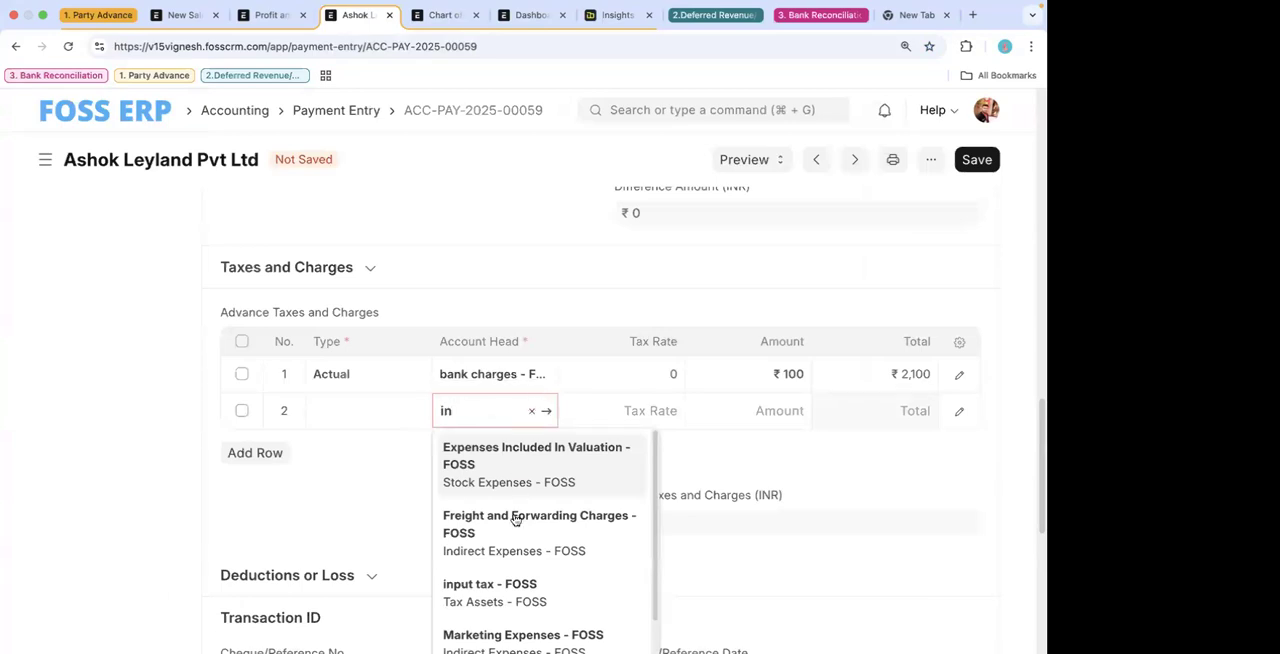
click(490, 590)
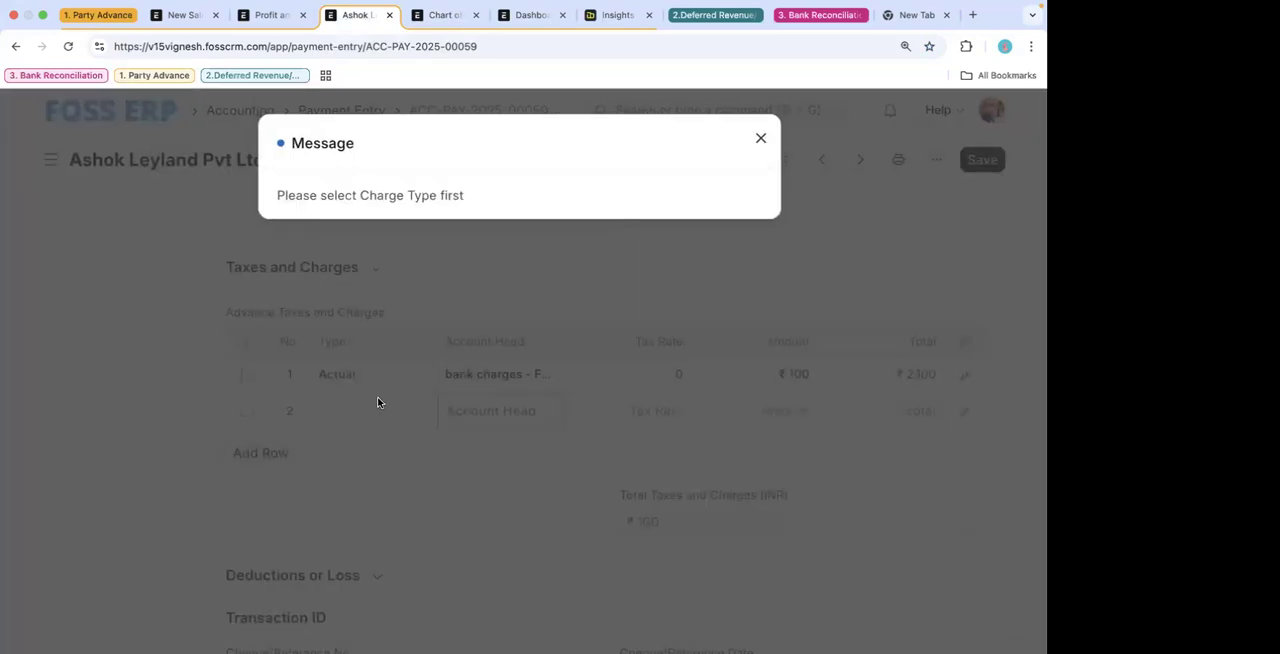
click(380, 406)
click(380, 408)
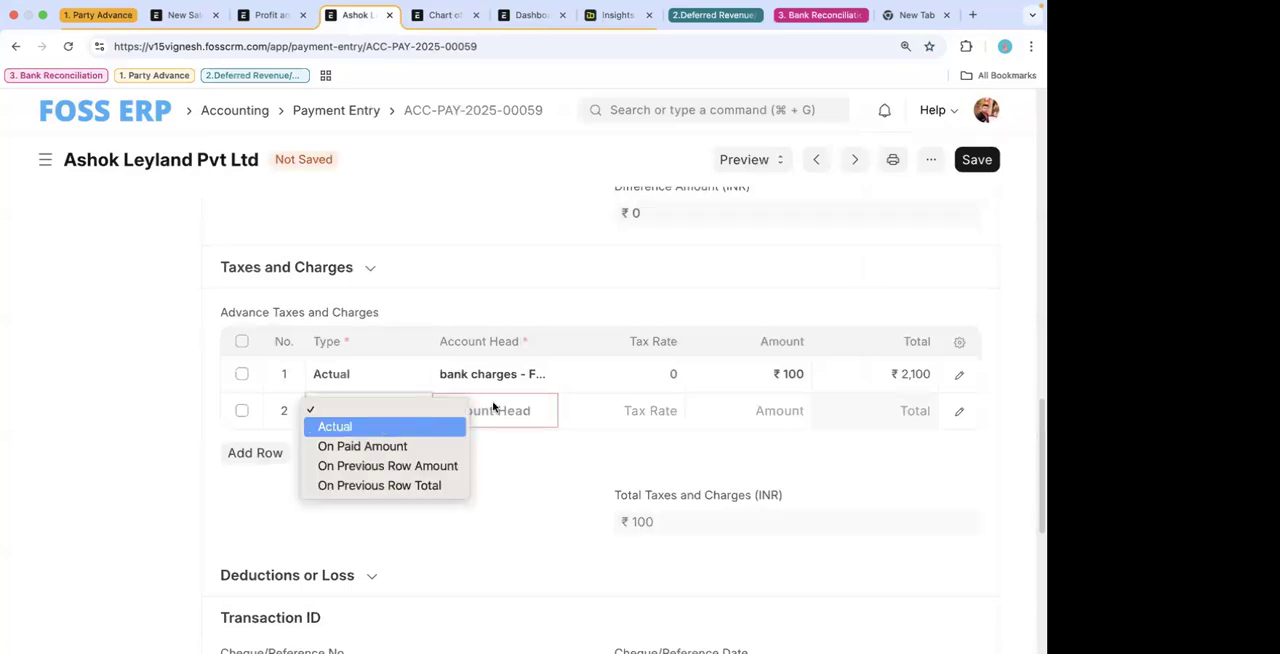
key(Return)
click(688, 424)
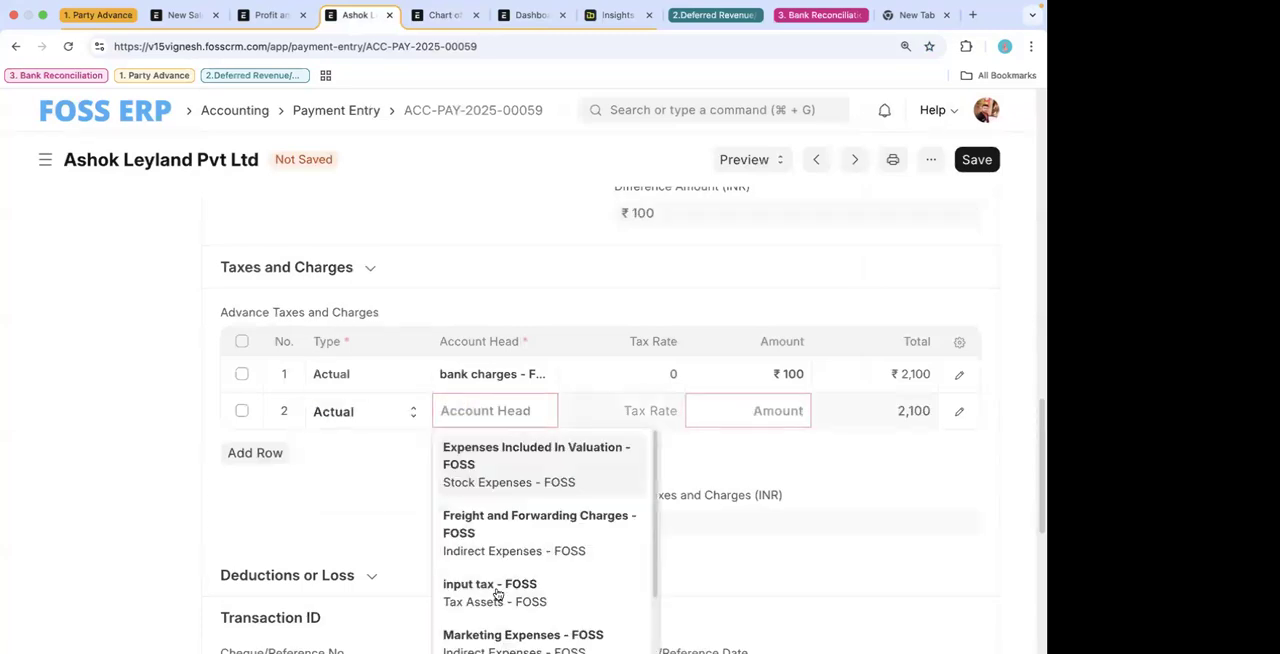
click(494, 590)
click(740, 418)
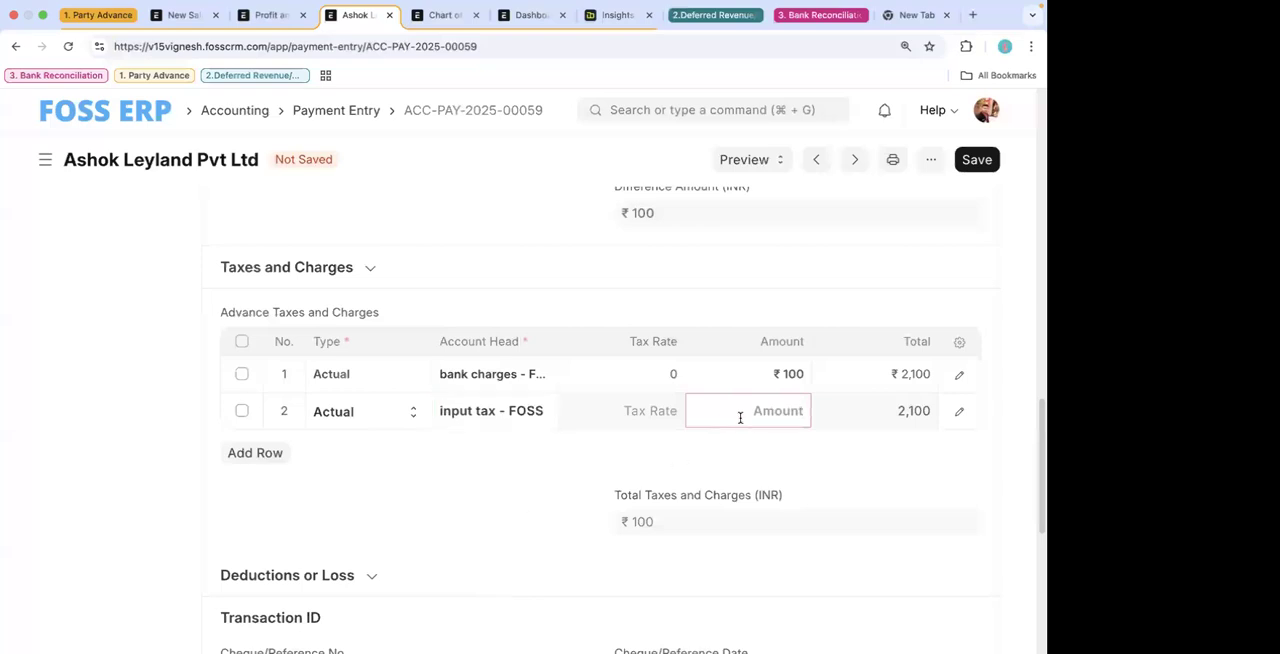
- Set the input tax row's type to On Paid Amount with a tax rate of 9 and save the payment entry
click(390, 410)
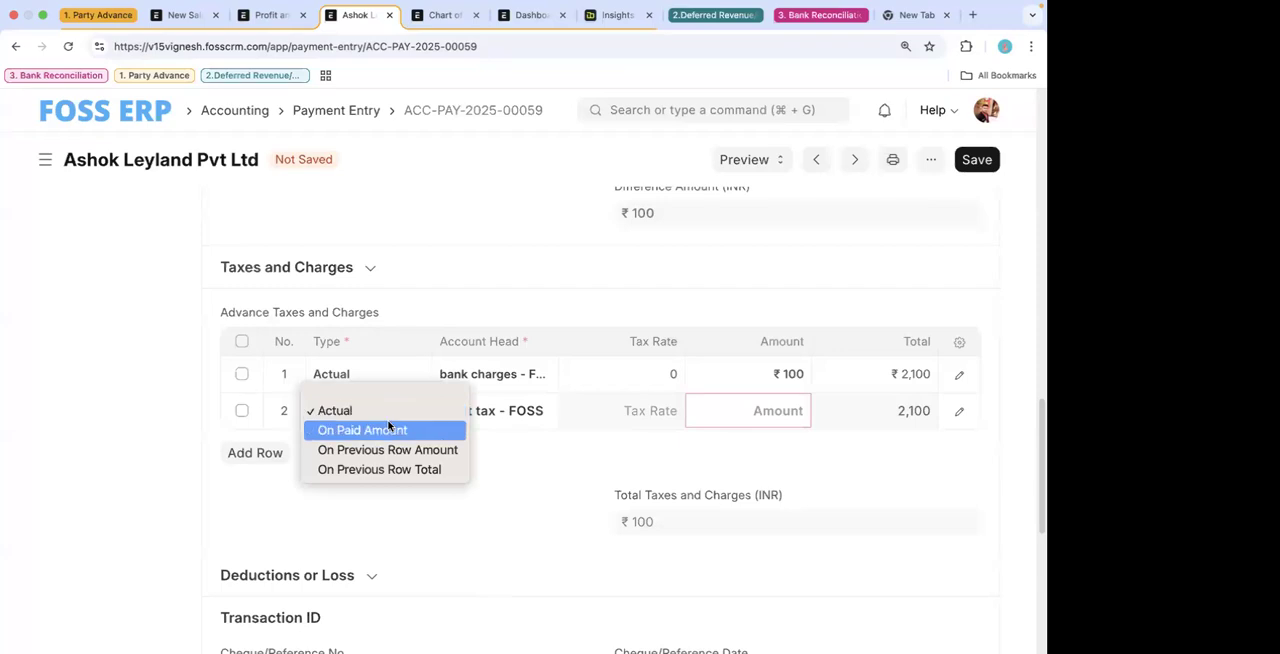
click(389, 429)
click(640, 348)
text(9)
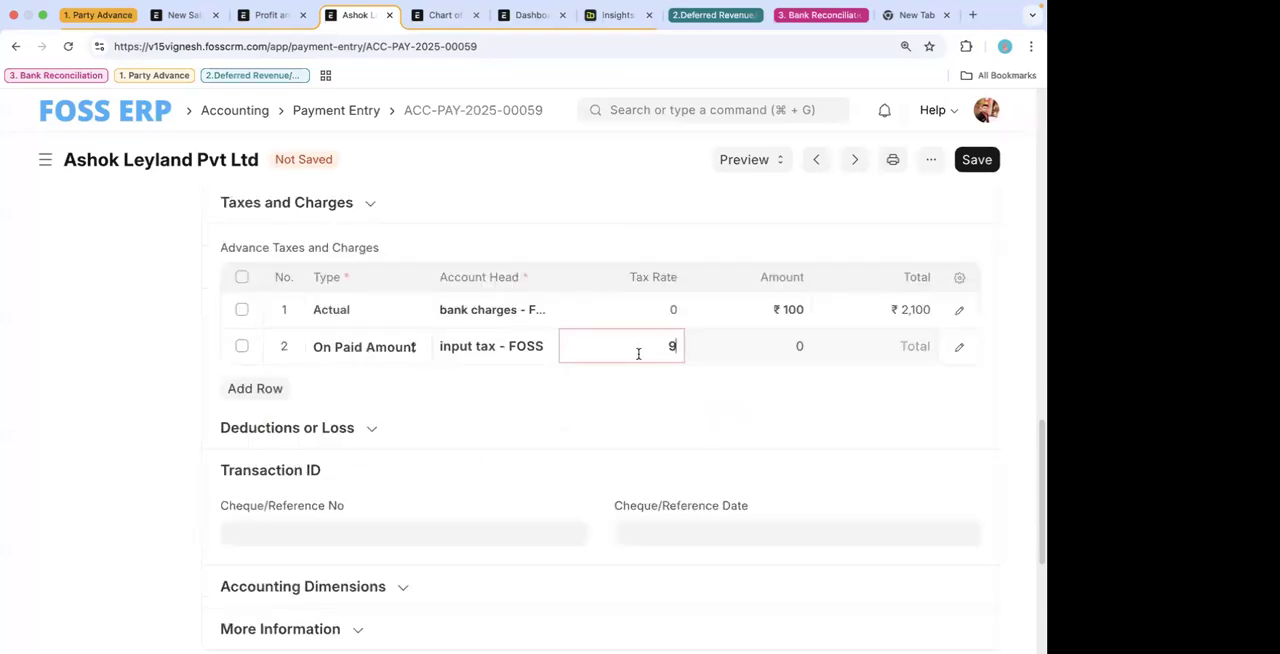
click(630, 395)
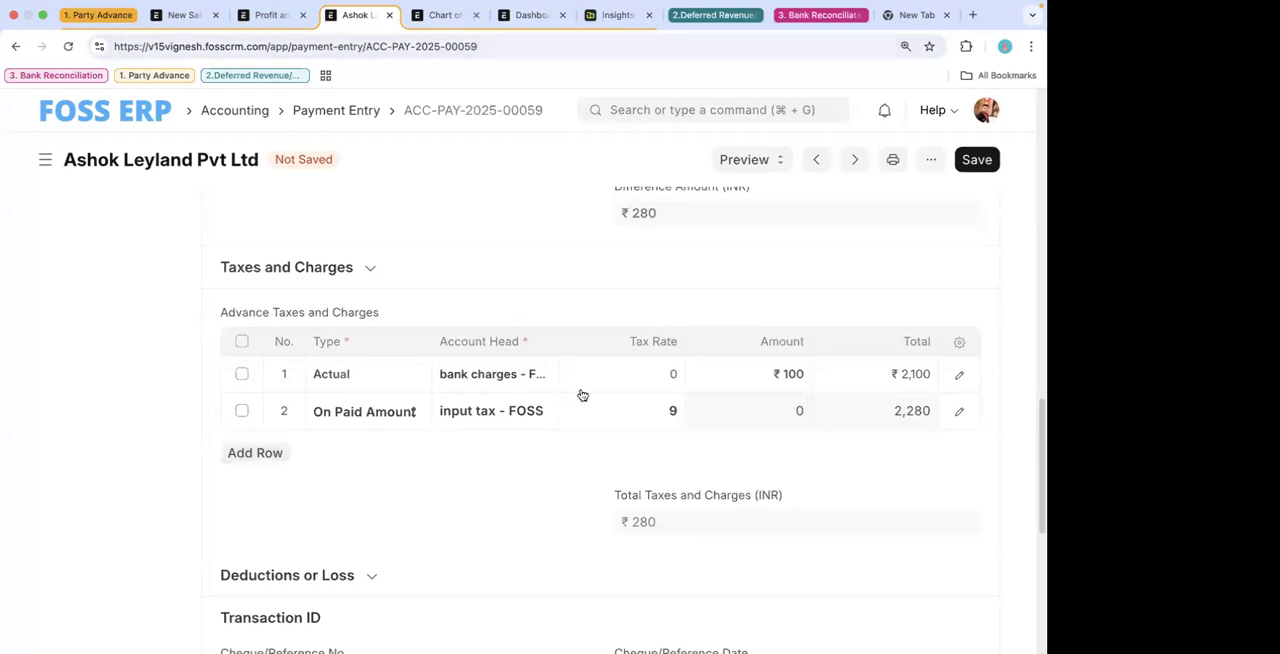
click(977, 160)
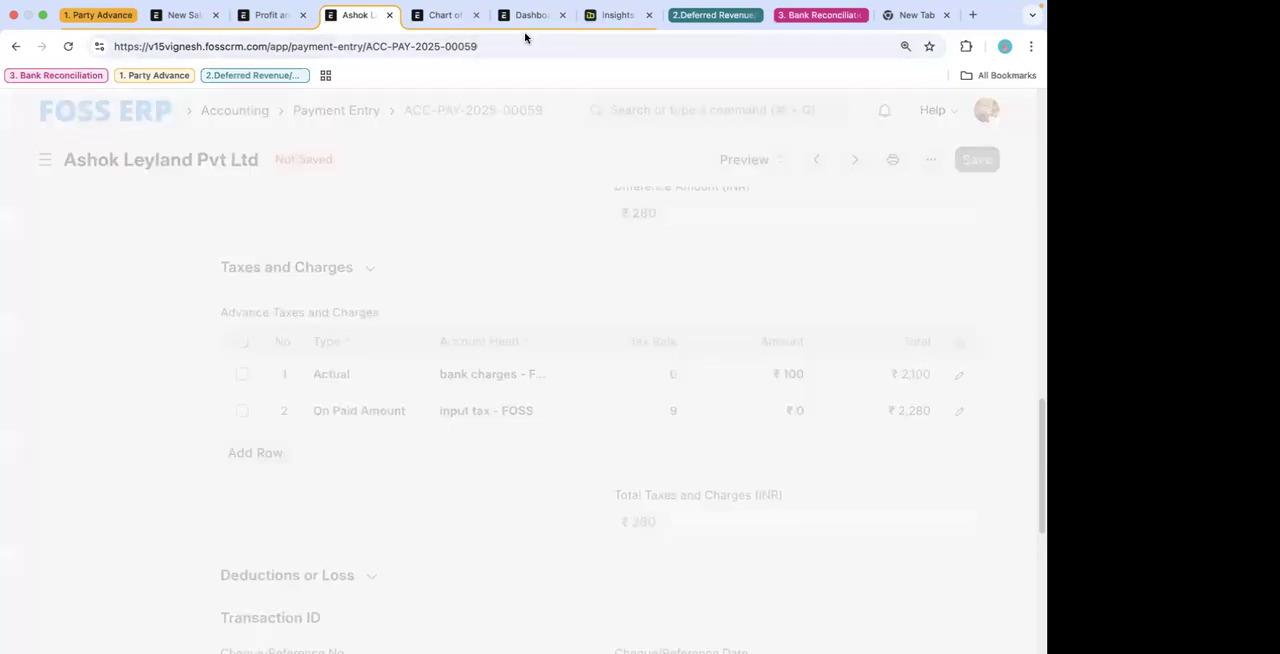
- Turn on Considered In Paid Amount for the input tax row of the payment entry's advance taxes and charges
click(448, 14)
click(352, 16)
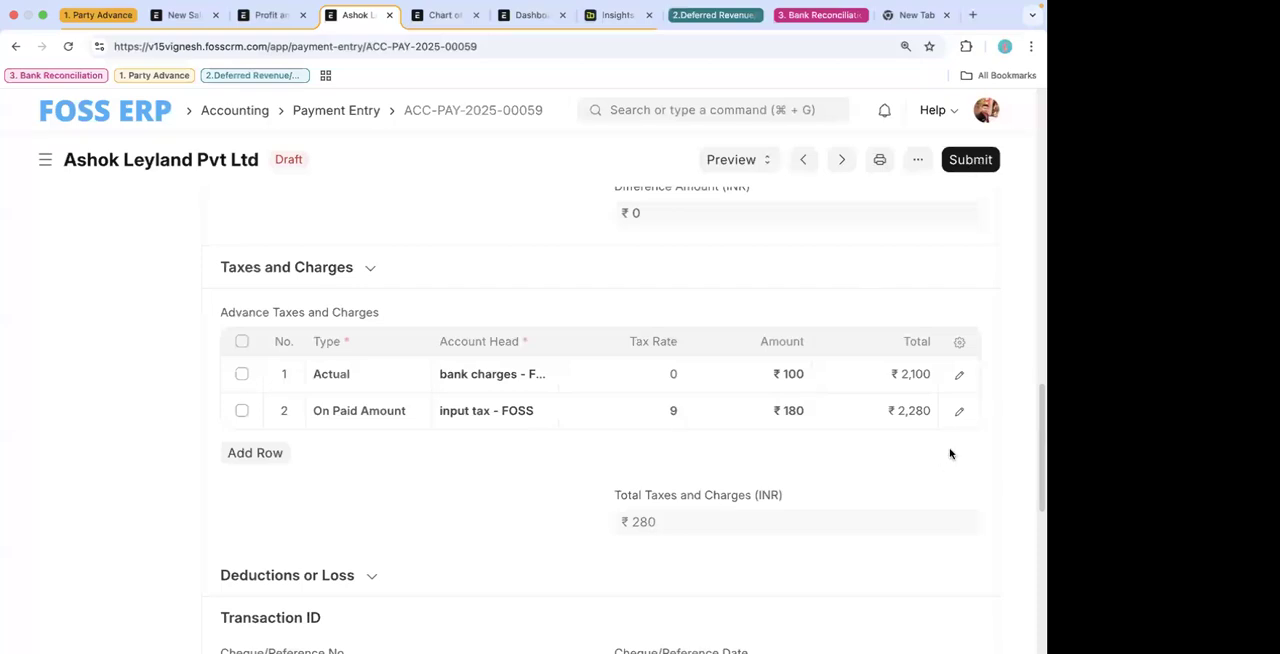
click(958, 376)
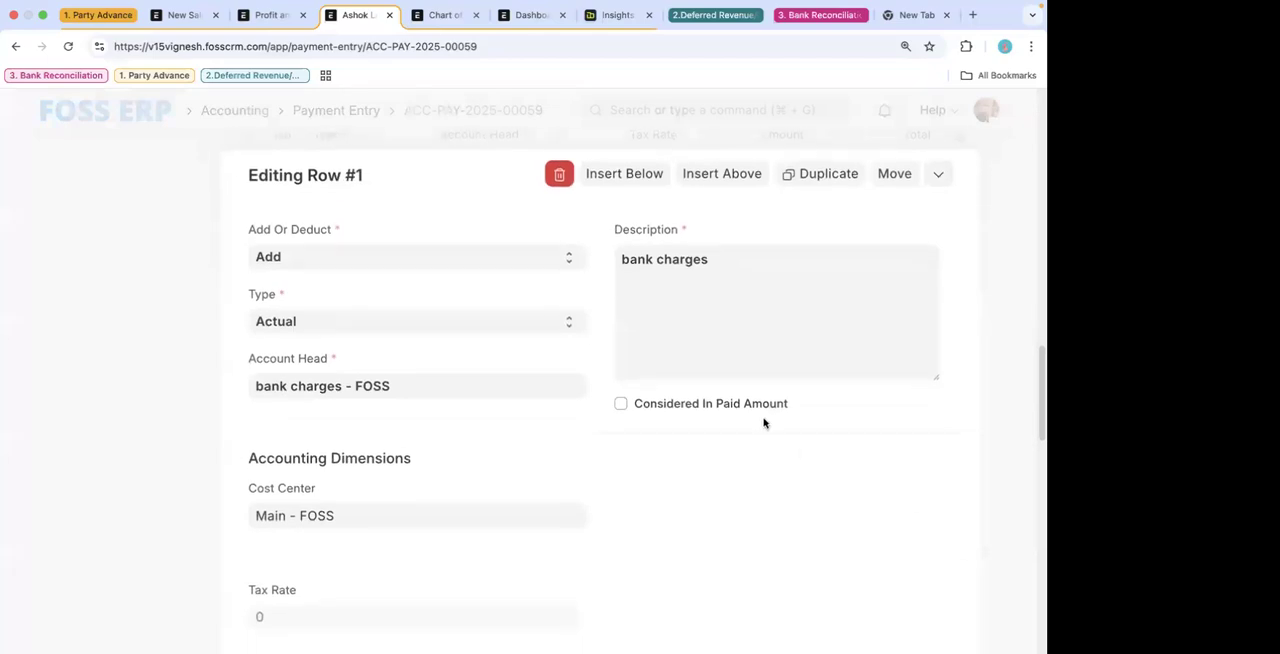
click(991, 250)
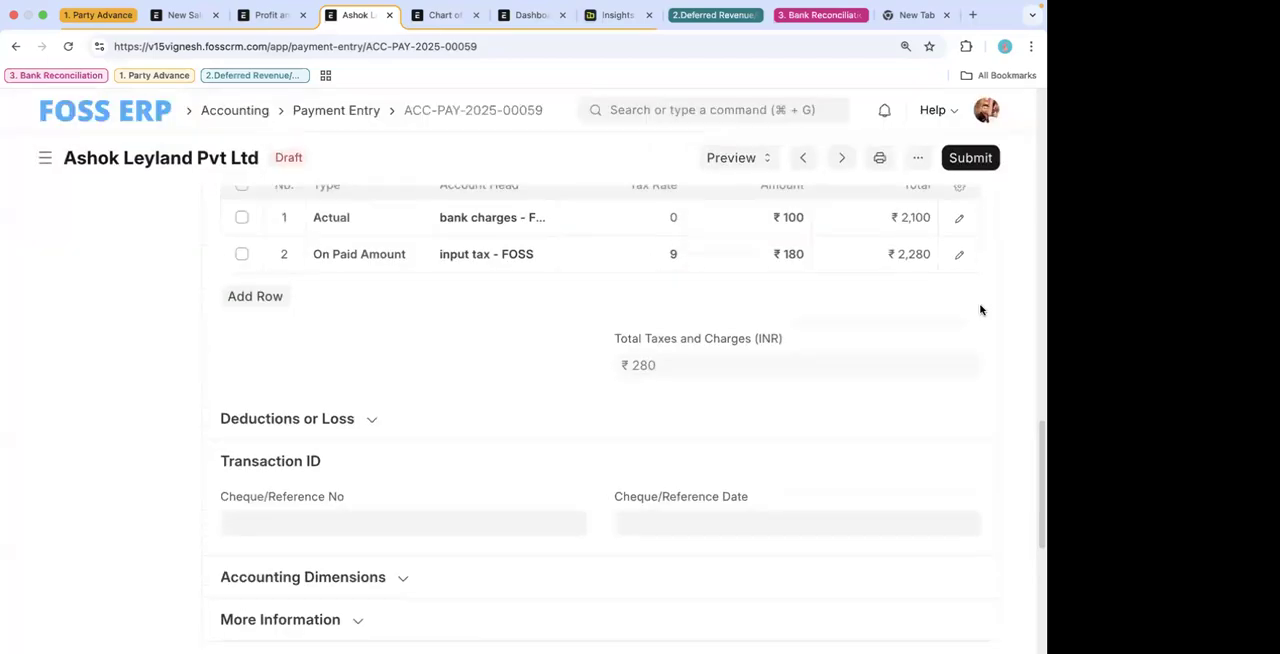
click(958, 255)
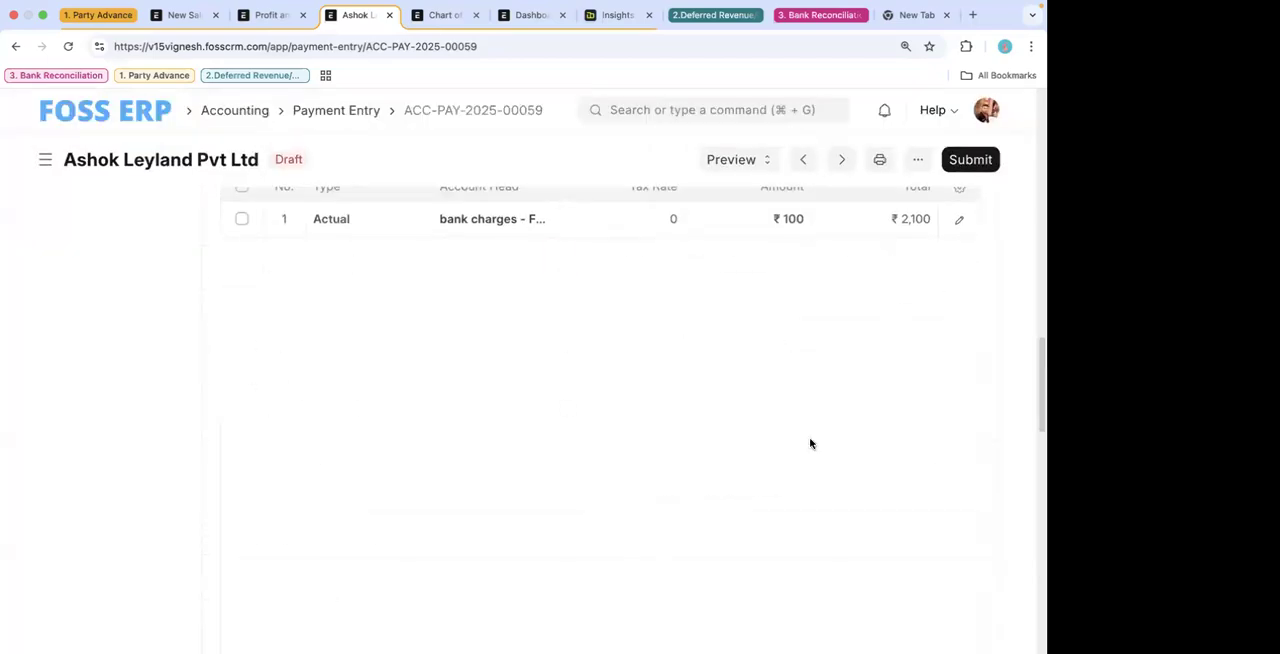
click(718, 427)
click(989, 289)
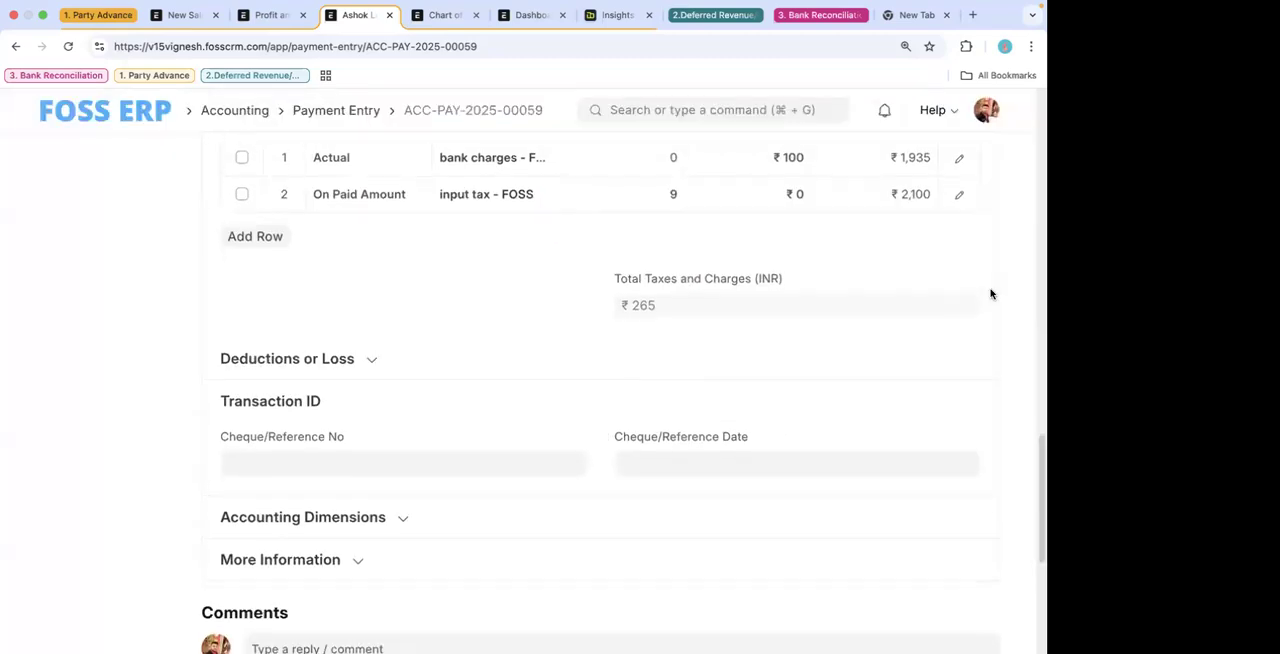
- Turn on Considered In Paid Amount for the bank charges row as well and close the row's details
click(958, 233)
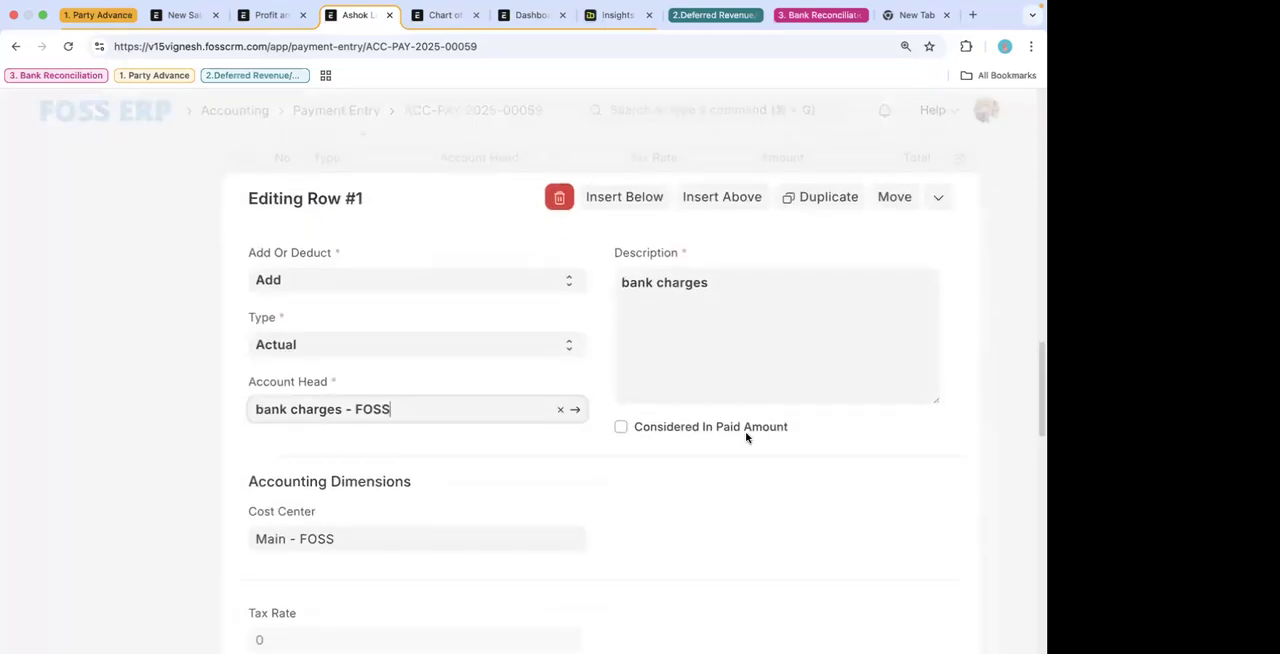
click(748, 432)
click(1036, 204)
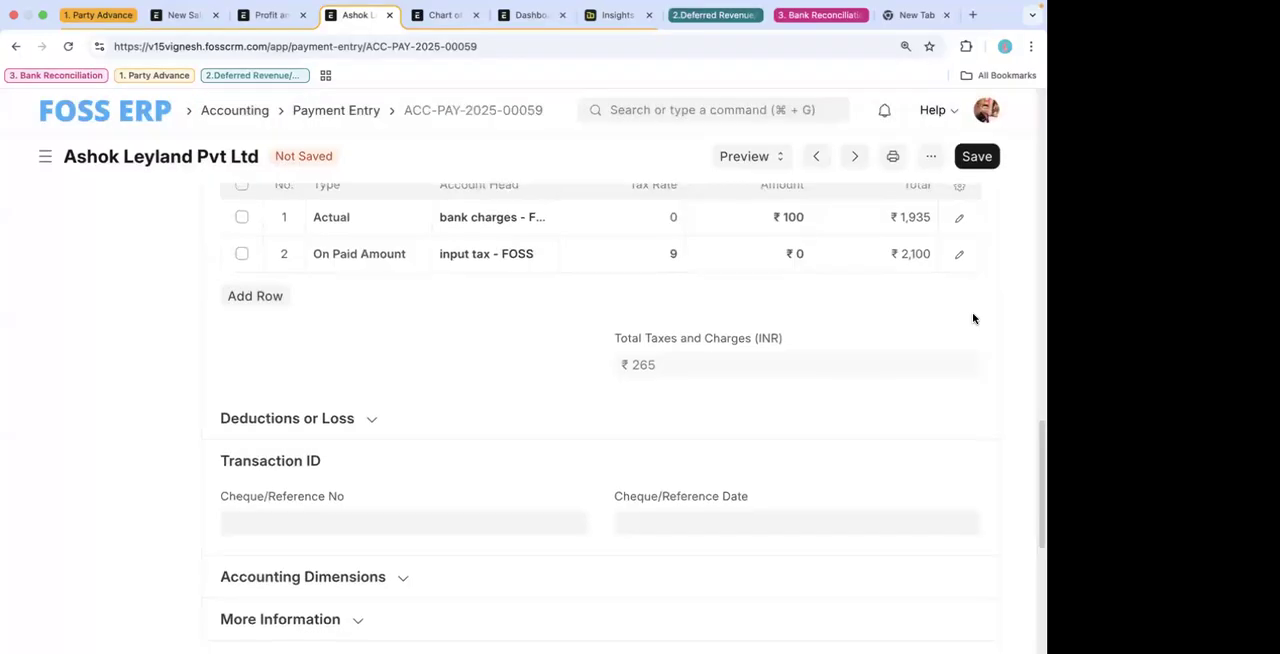
scroll(974, 319, up, 1)
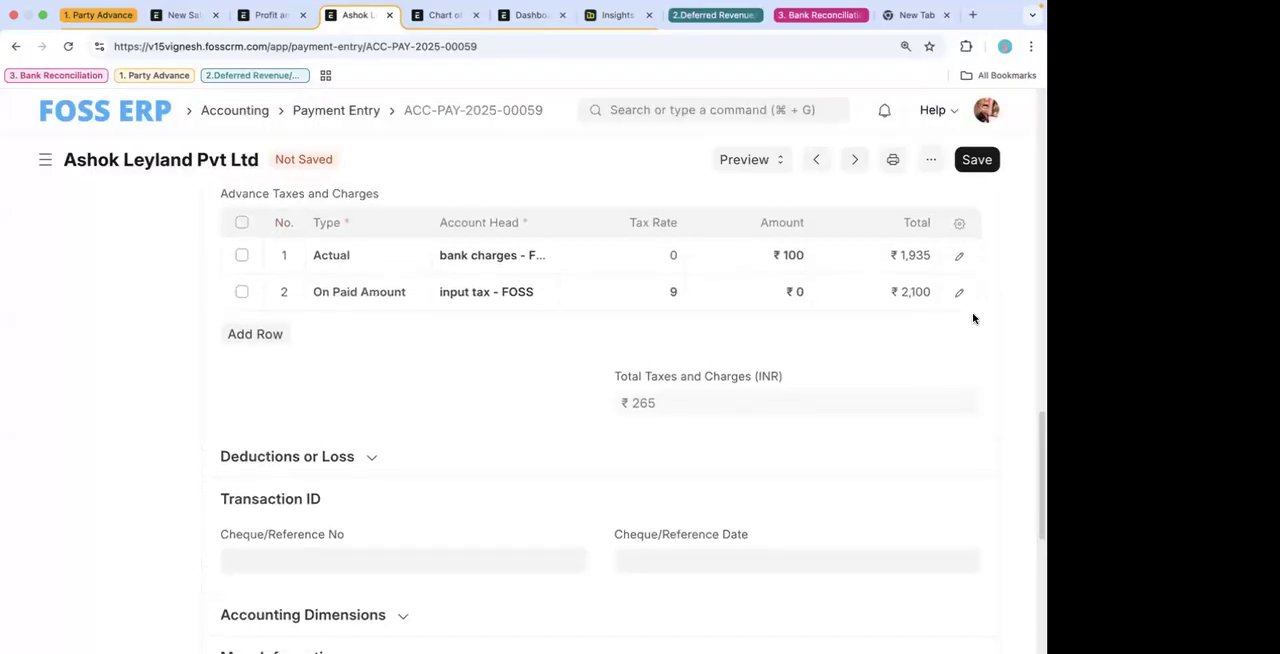
- Try to save the payment entry and reopen the bank charges row's details
click(764, 312)
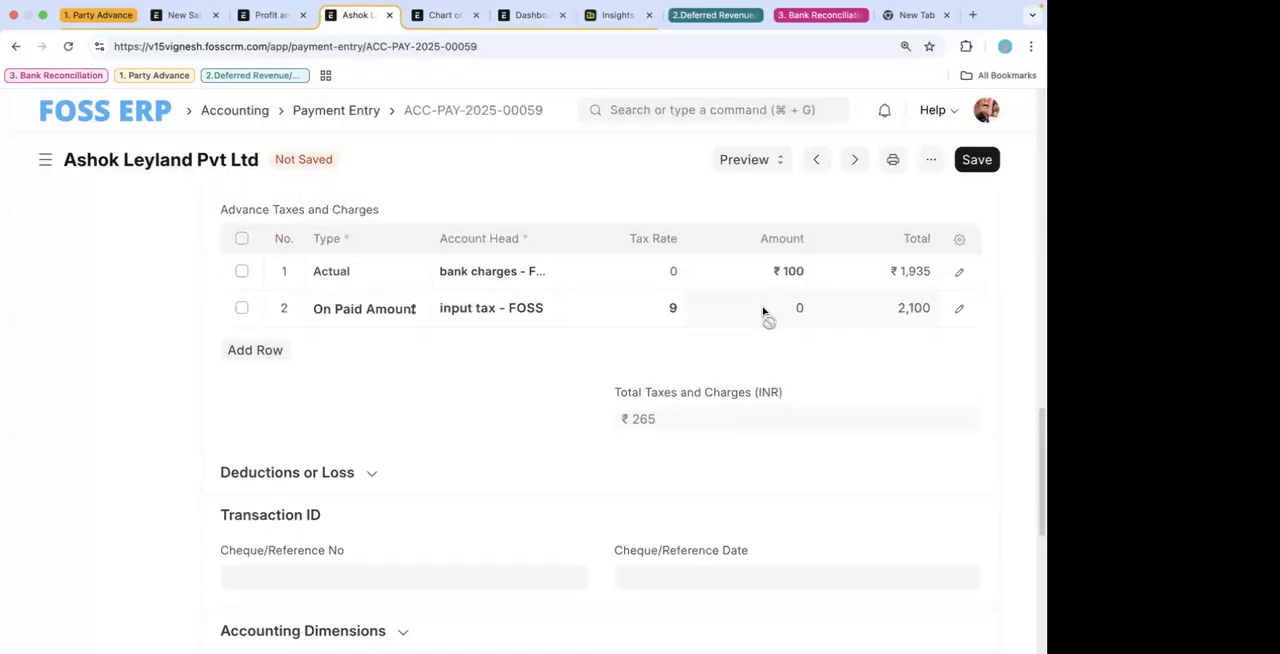
click(977, 160)
click(838, 375)
scroll(838, 375, up, 1)
scroll(838, 376, up, 3)
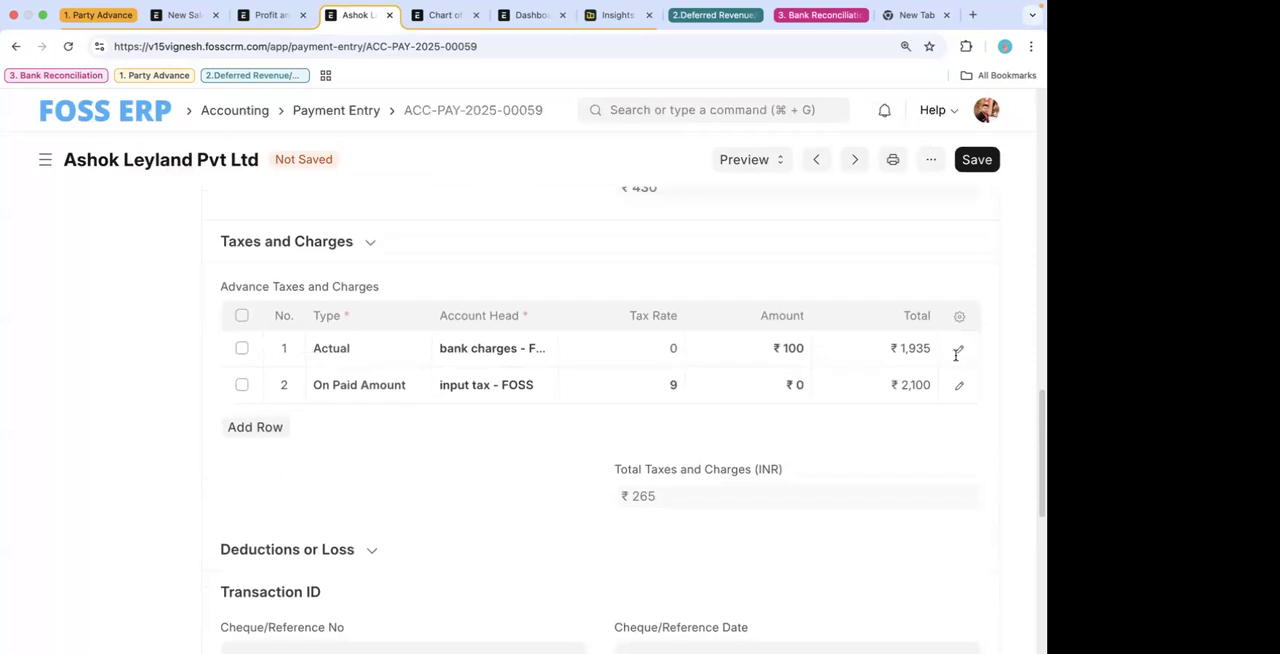
click(958, 349)
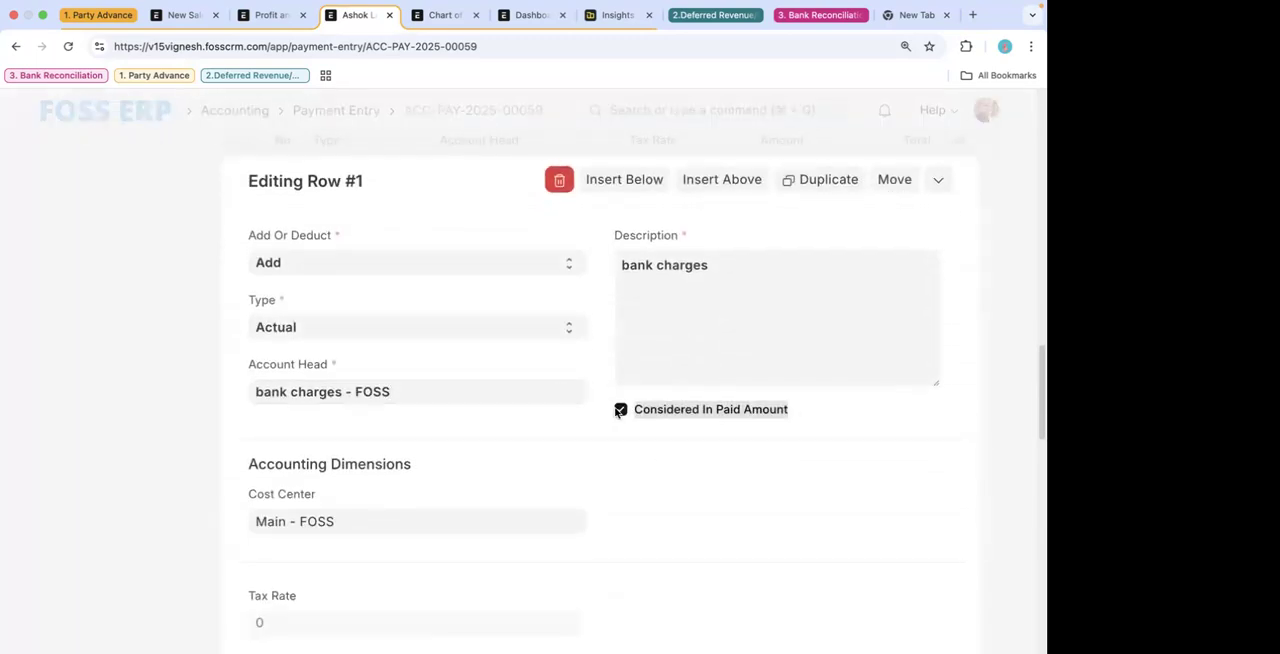
- Switch to the financial reports and open the Profit and Loss Statement to examine this year's income, expense and profit
click(272, 32)
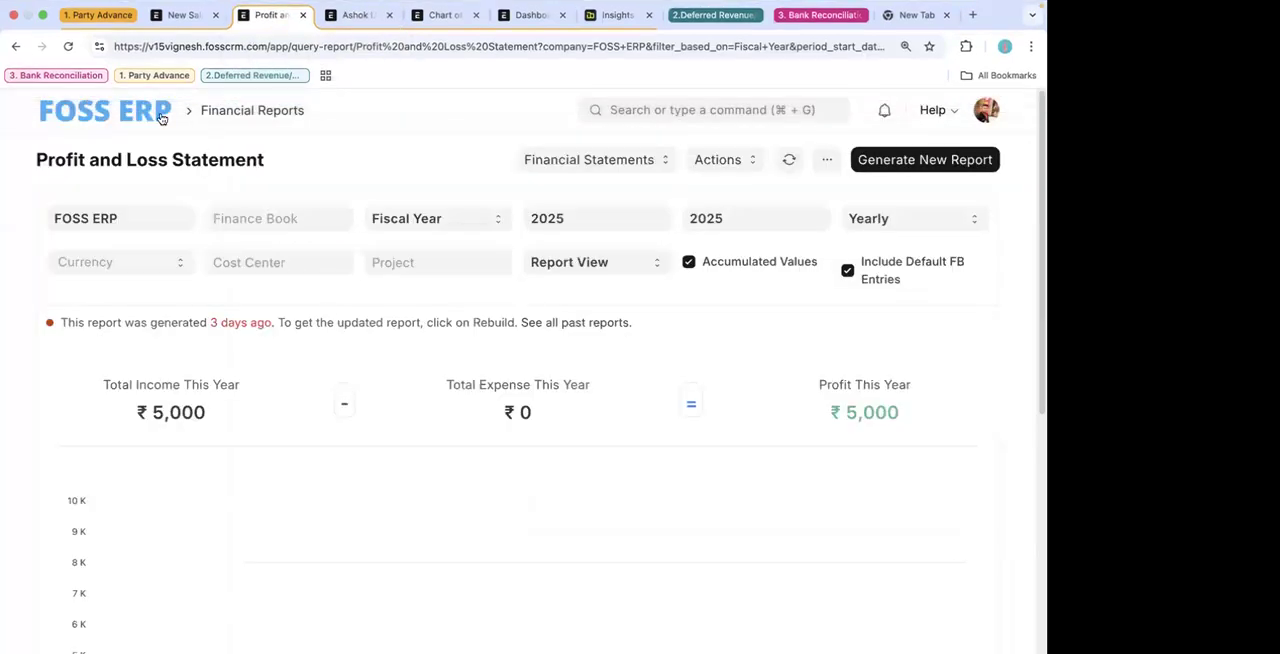
click(16, 47)
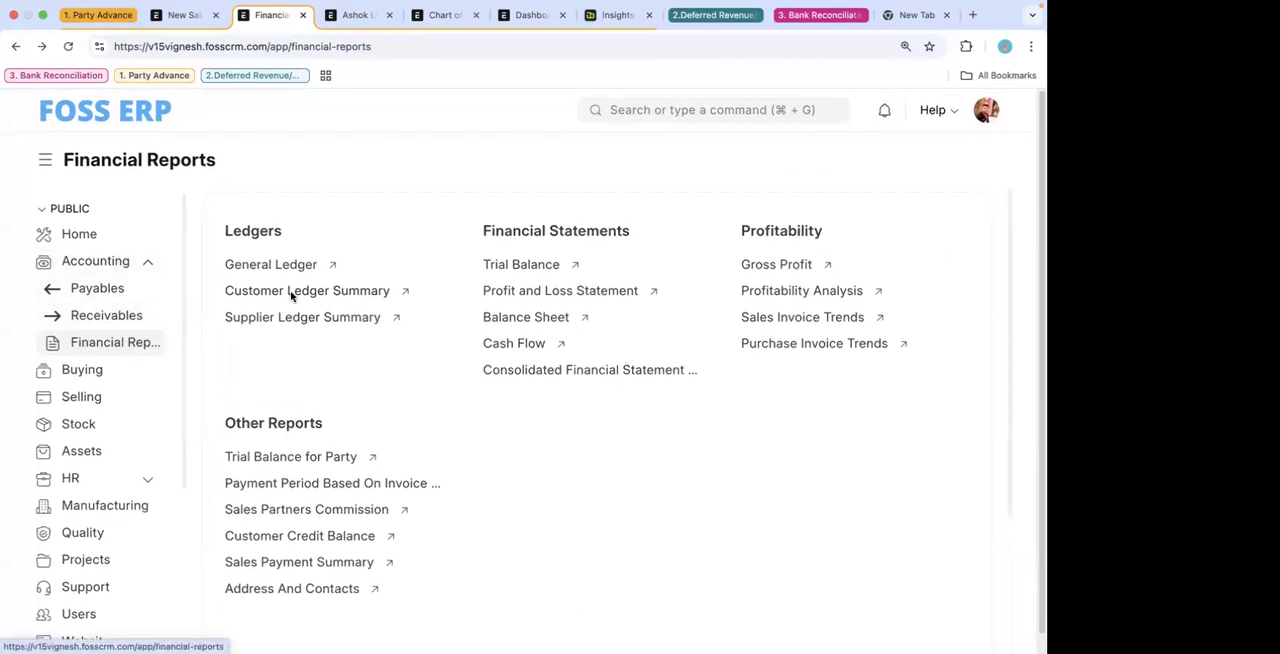
click(540, 291)
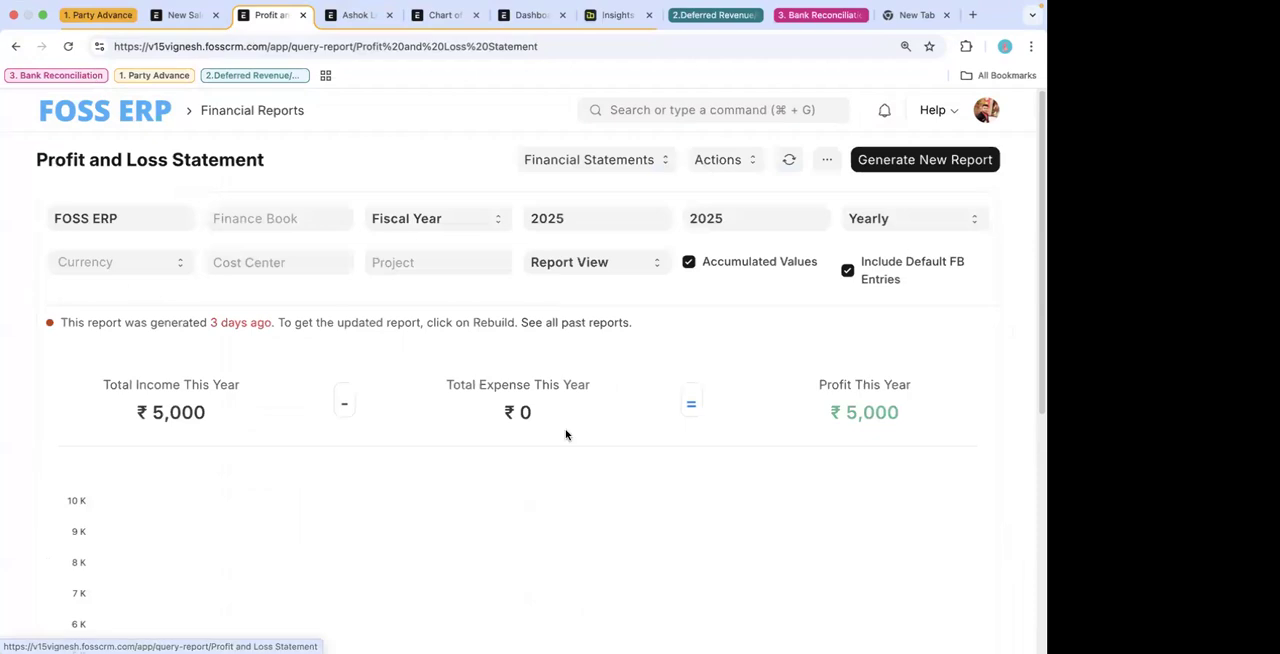
scroll(603, 557, down, 2)
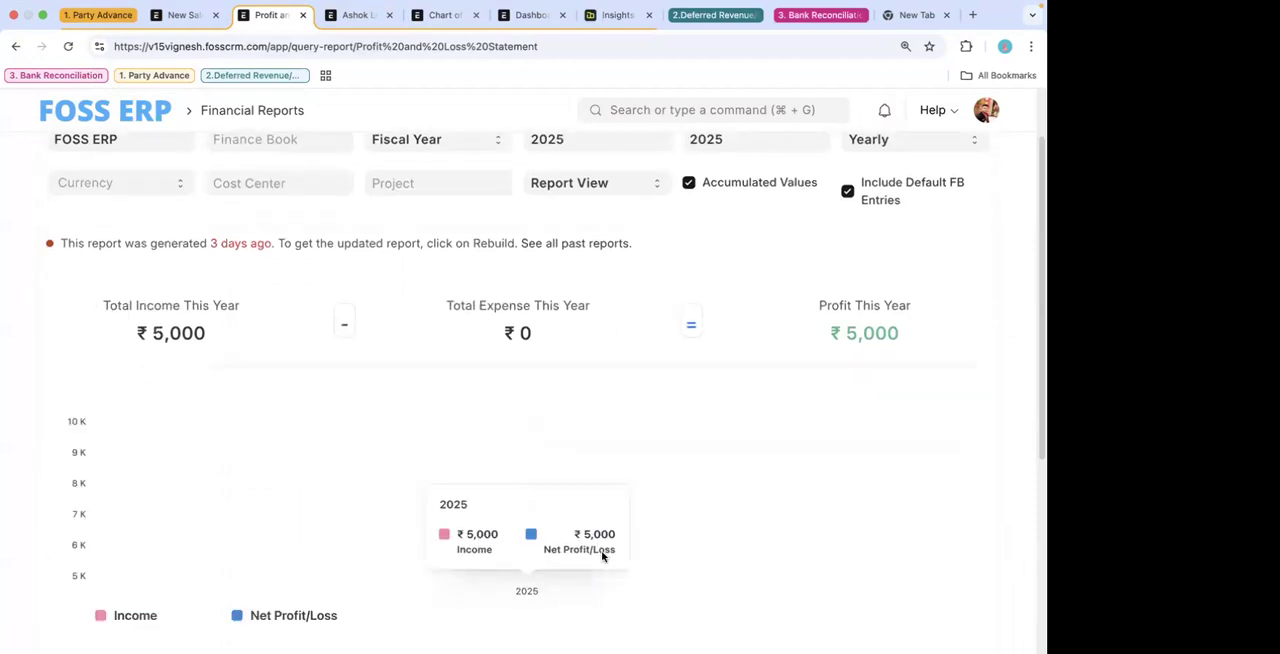
scroll(603, 557, up, 2)
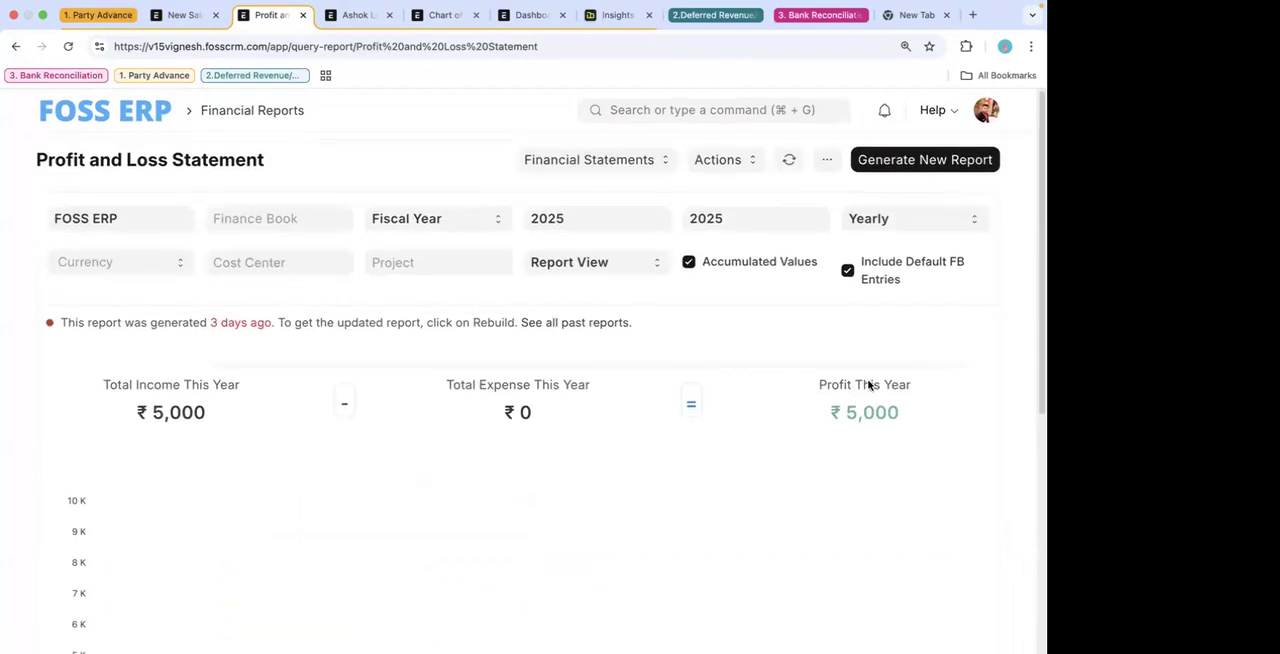